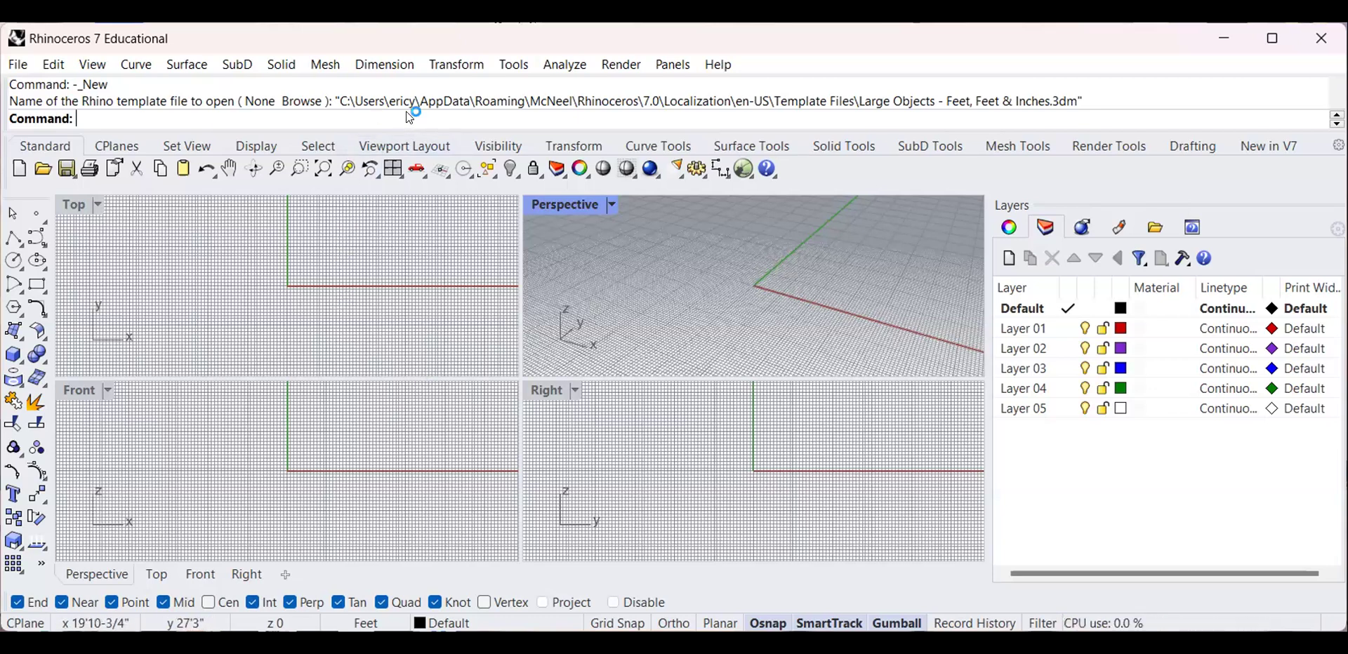
Check the document's model units, tolerances and distance display settings
text(Un)
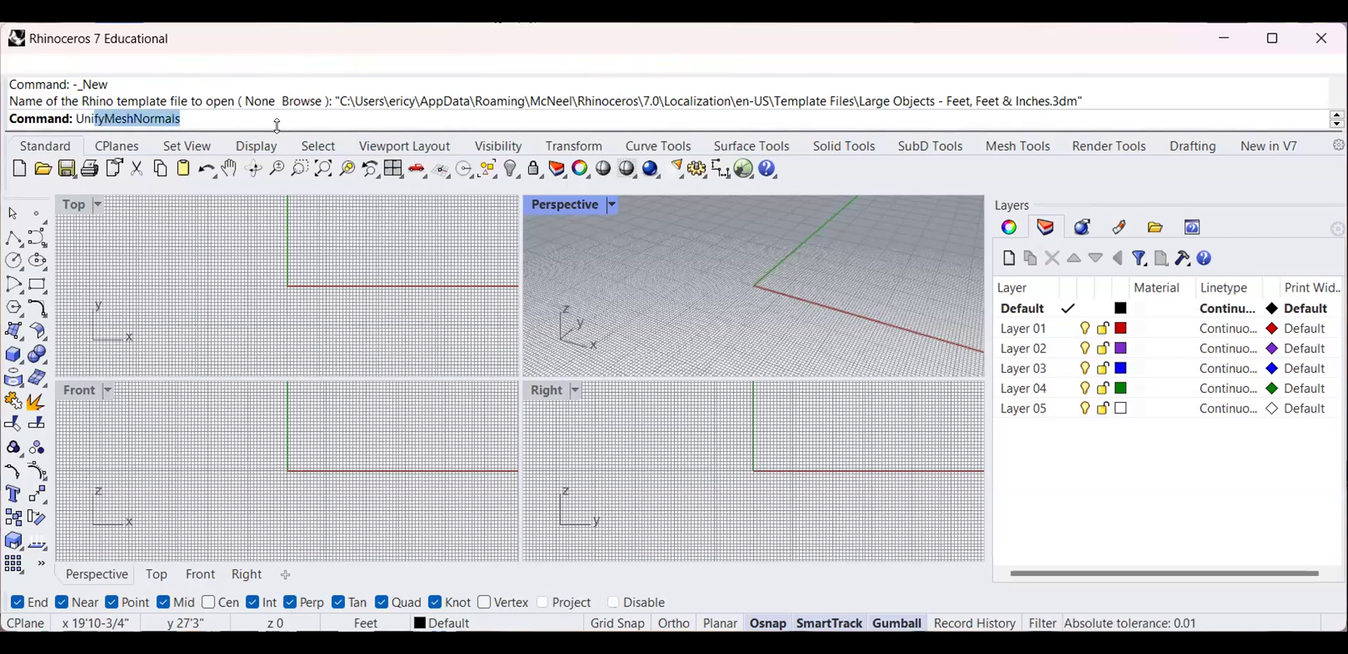
text(its)
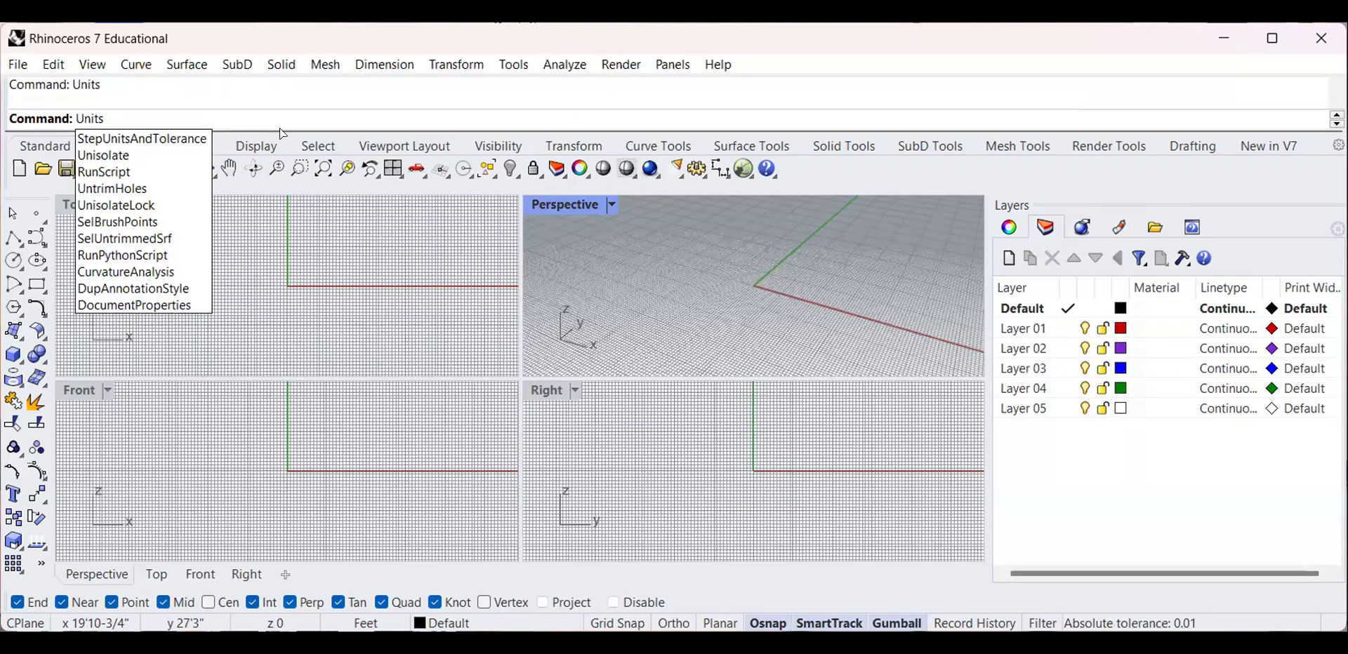
key(Return)
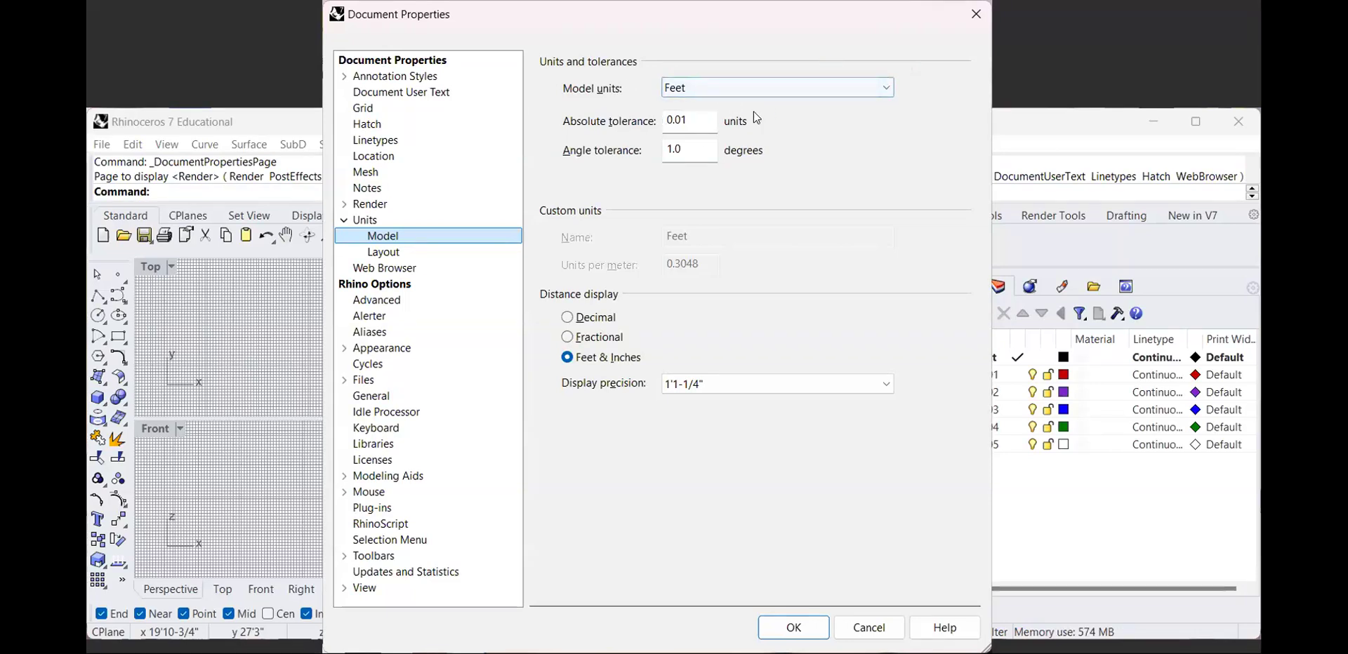
click(793, 626)
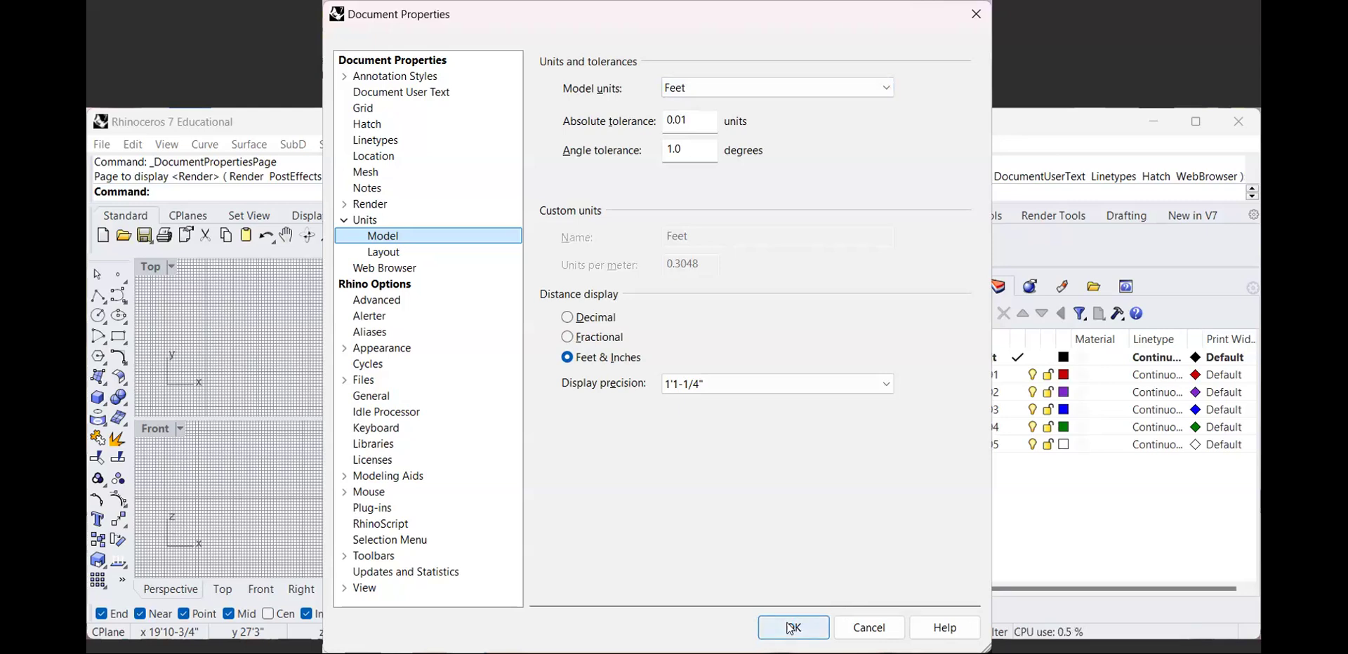
click(880, 90)
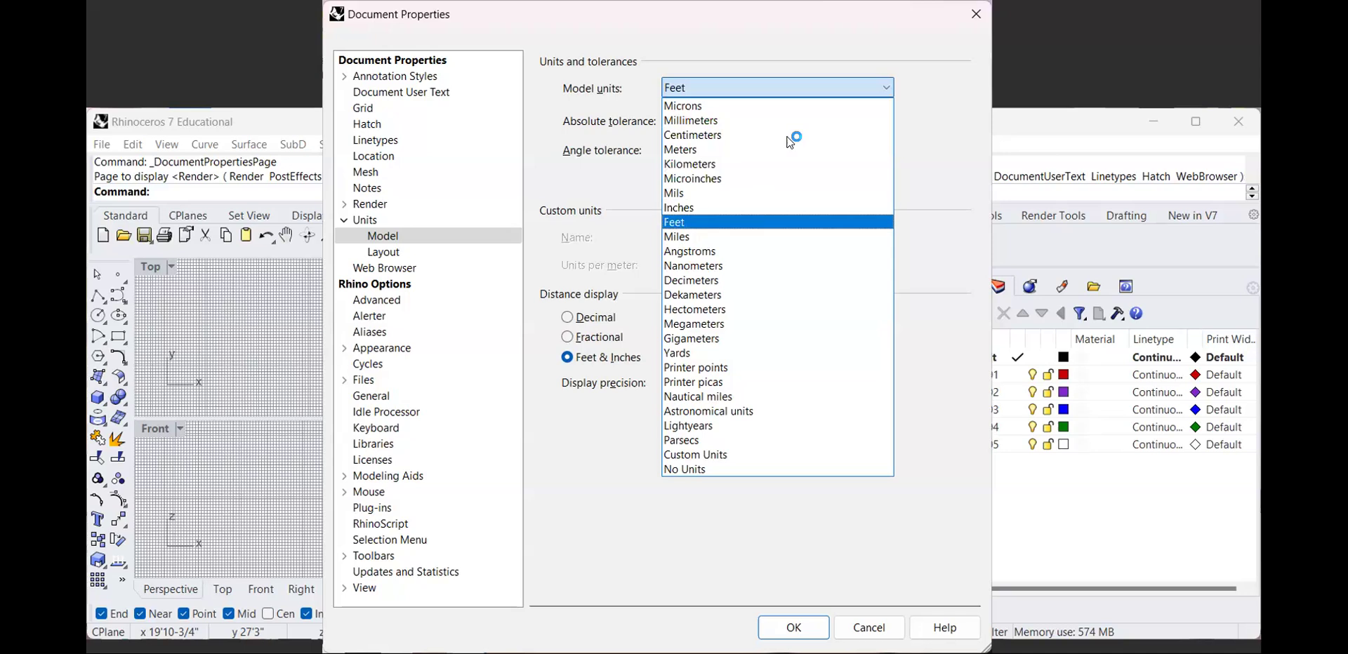
click(947, 269)
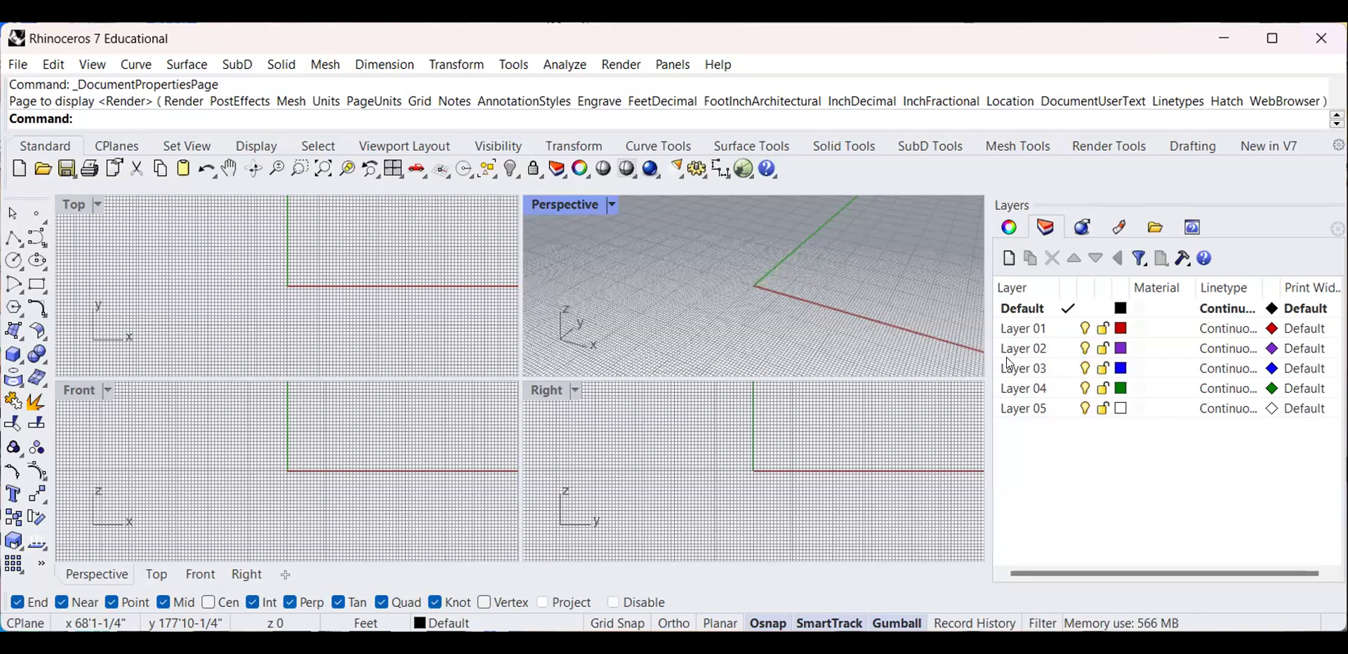
Make Layer 01 the current layer and rename it as 2D Drawing
double_click(1037, 328)
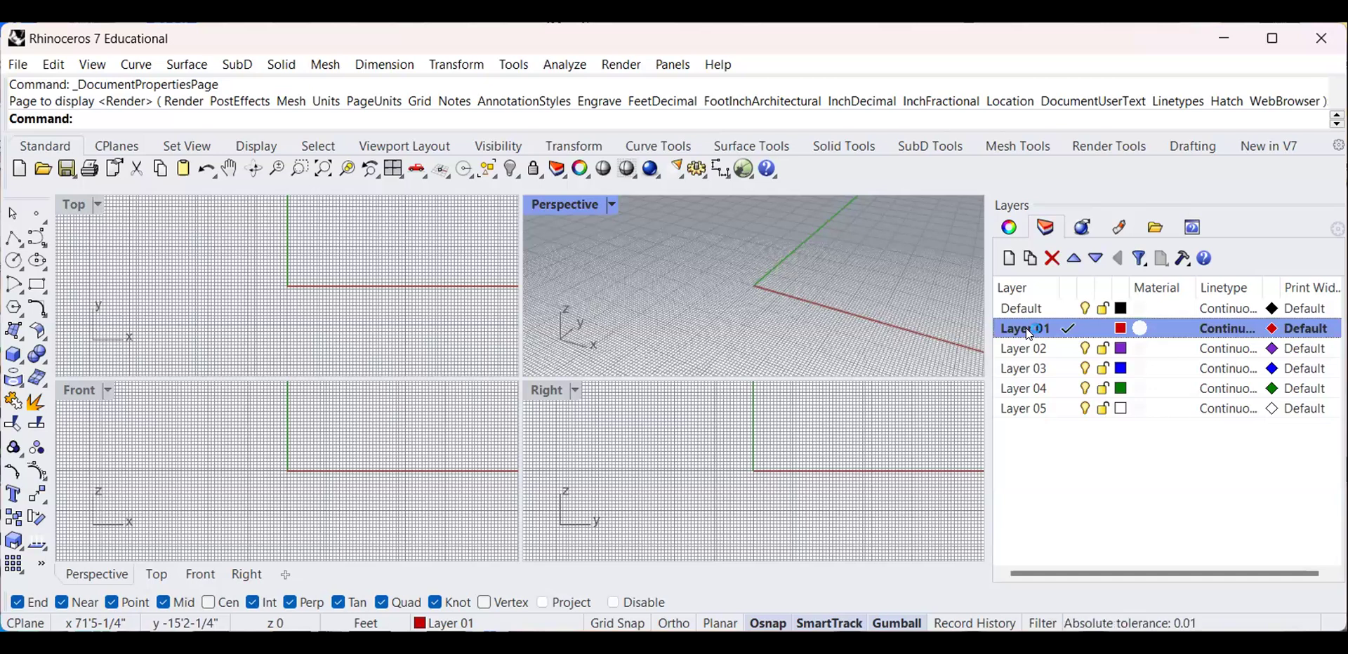
click(1027, 330)
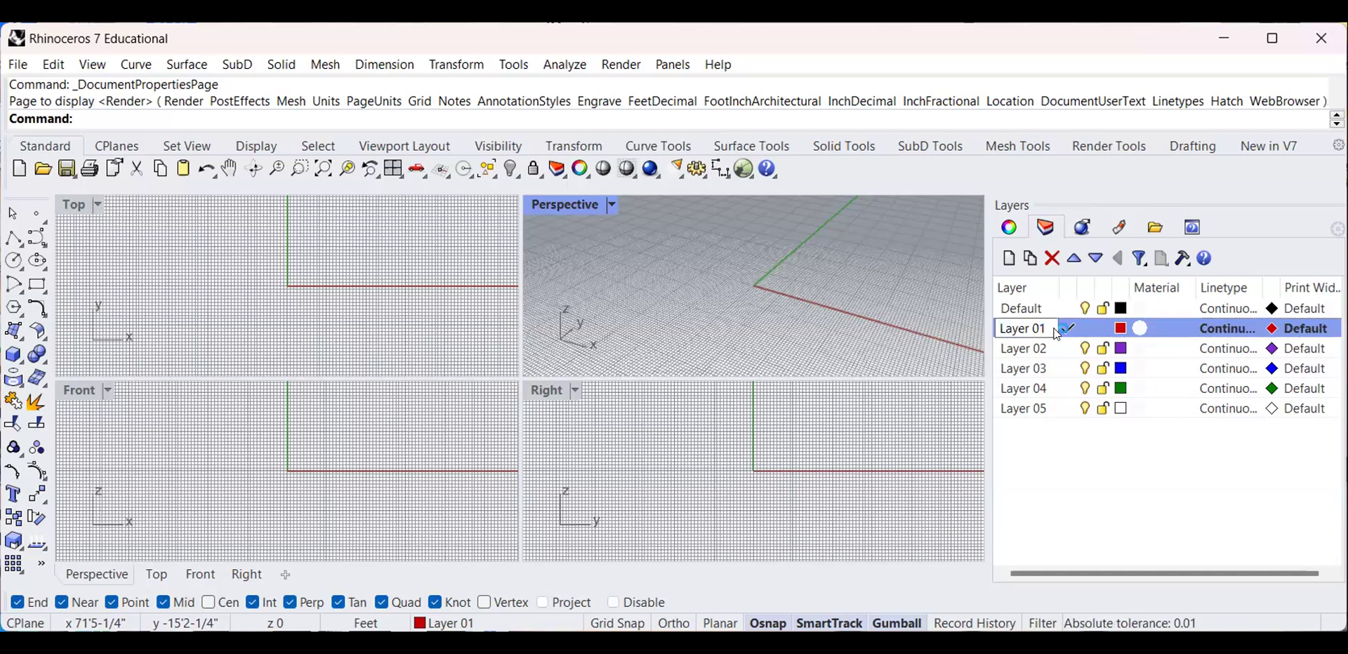
double_click(1043, 329)
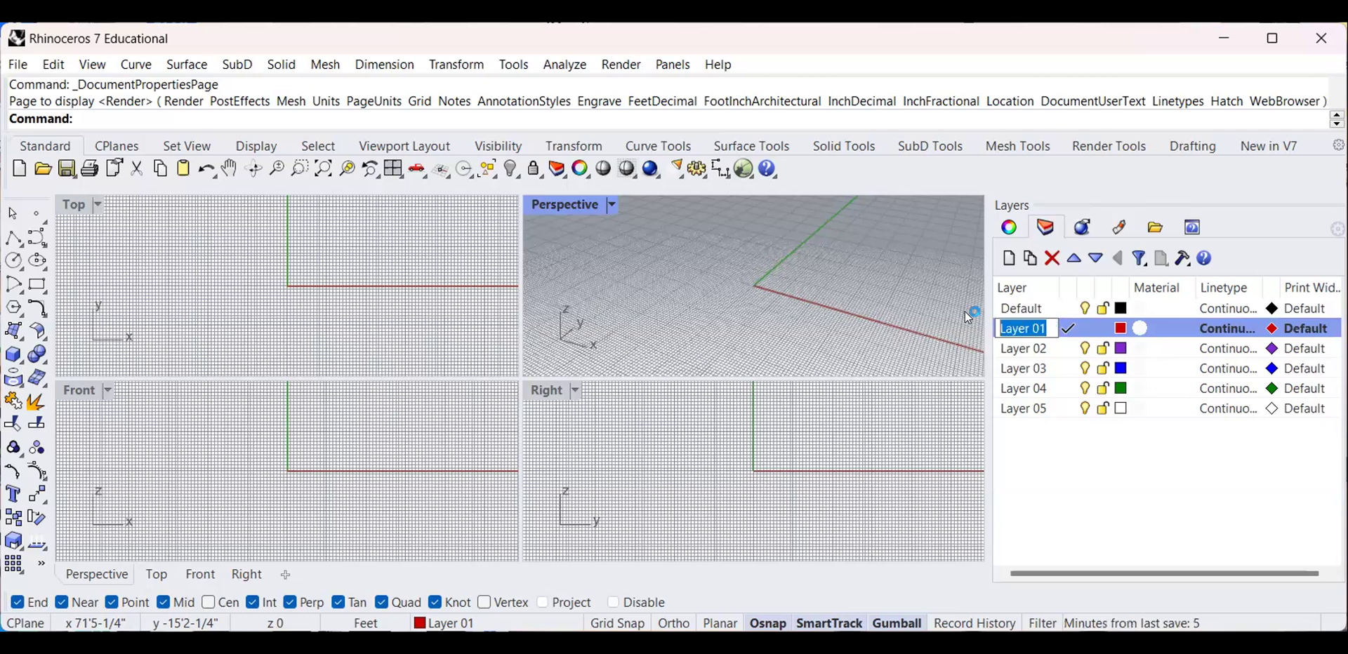
text(2D)
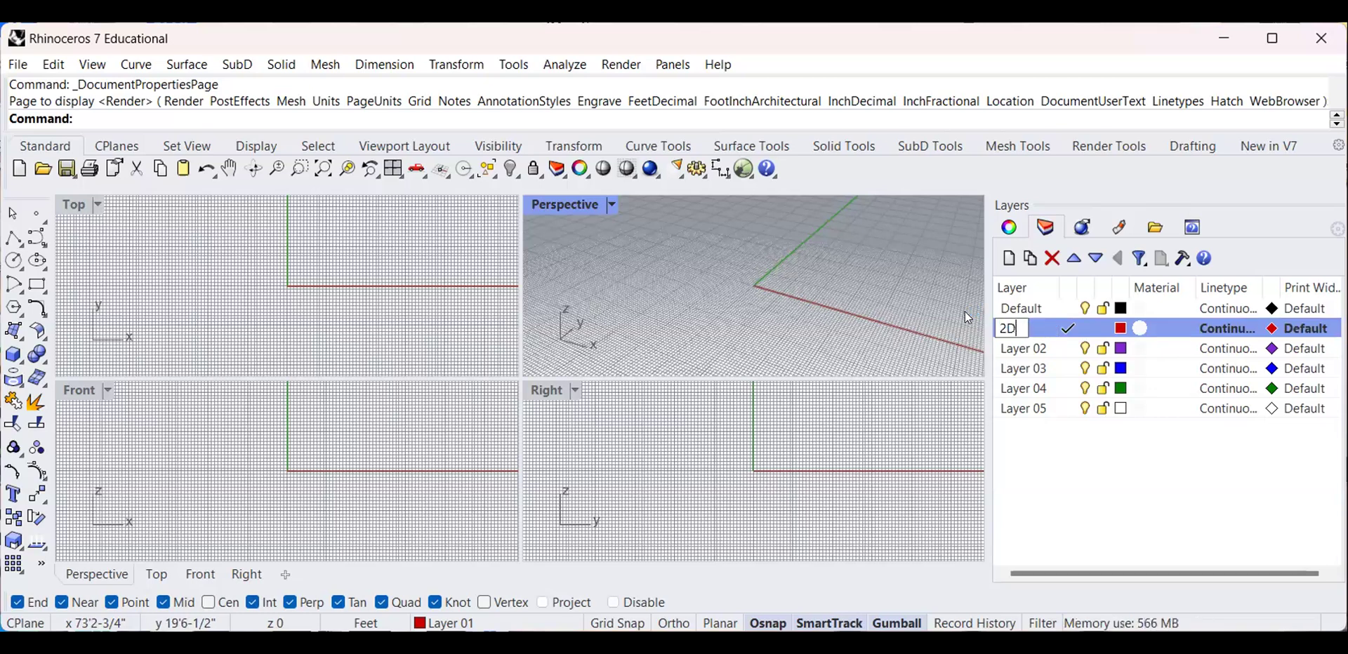
text( Drawingf)
key(BackSpace)
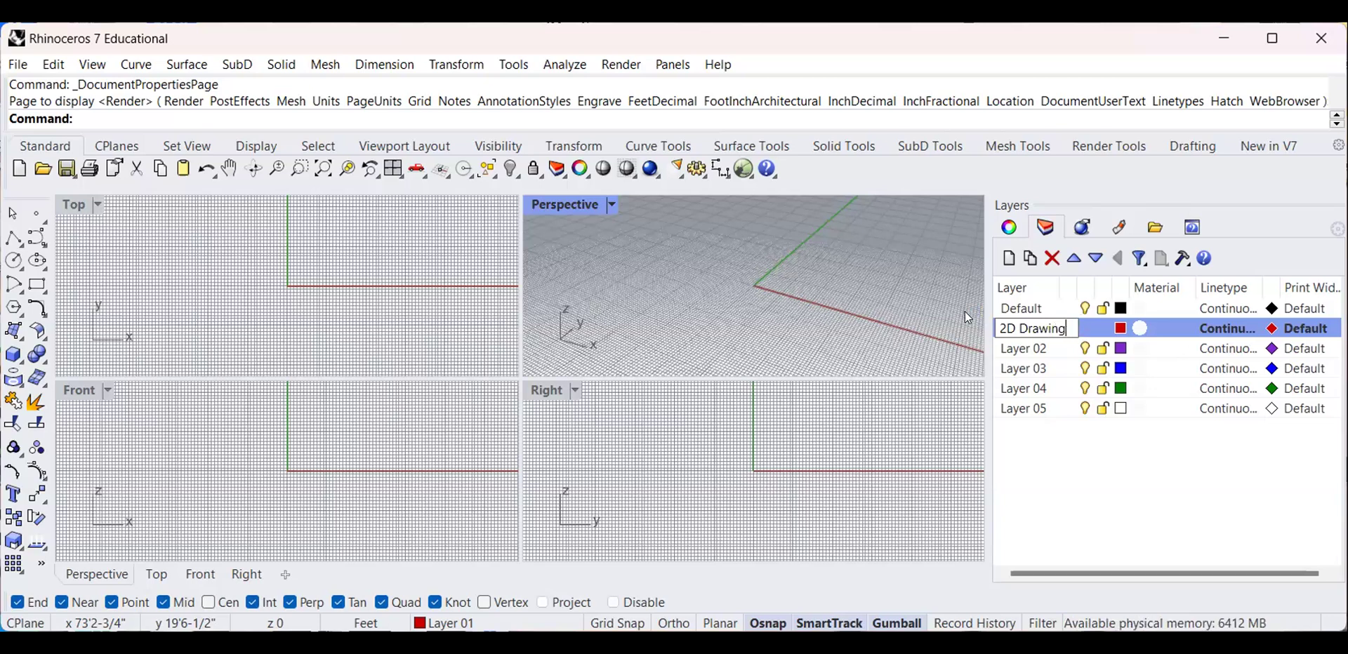
key(Return)
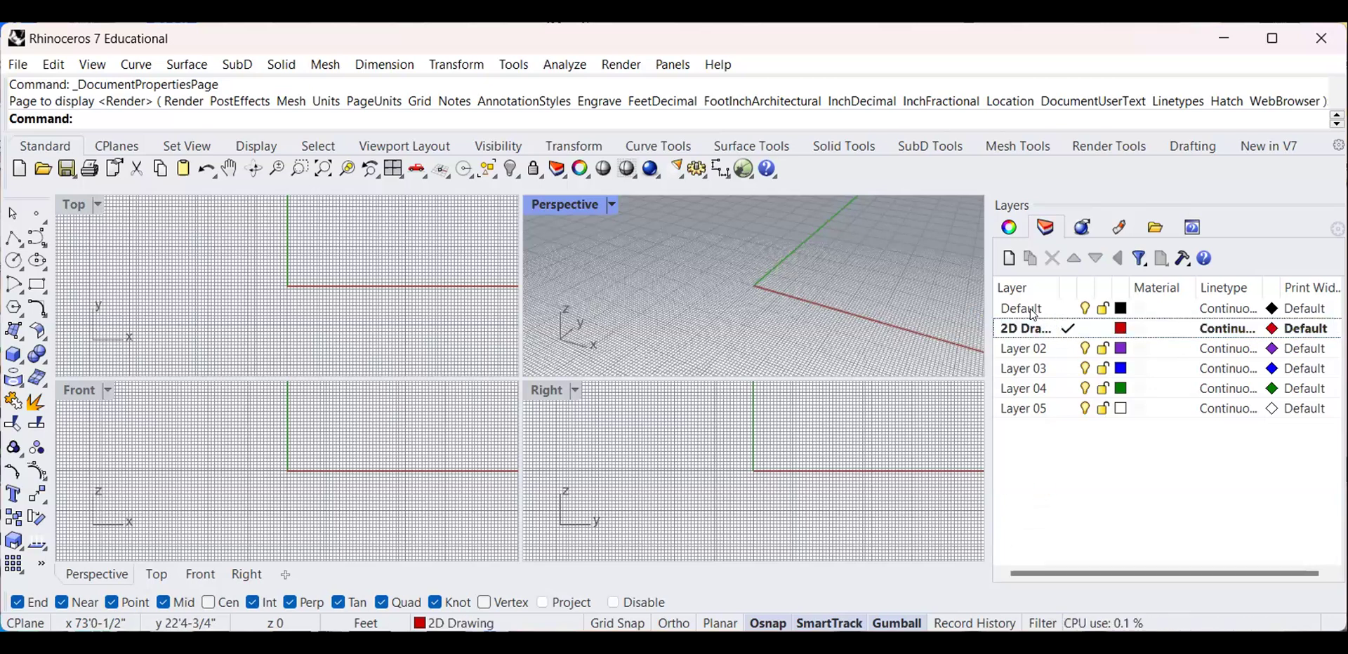
Delete the Default layer
click(1031, 310)
right_click(1031, 307)
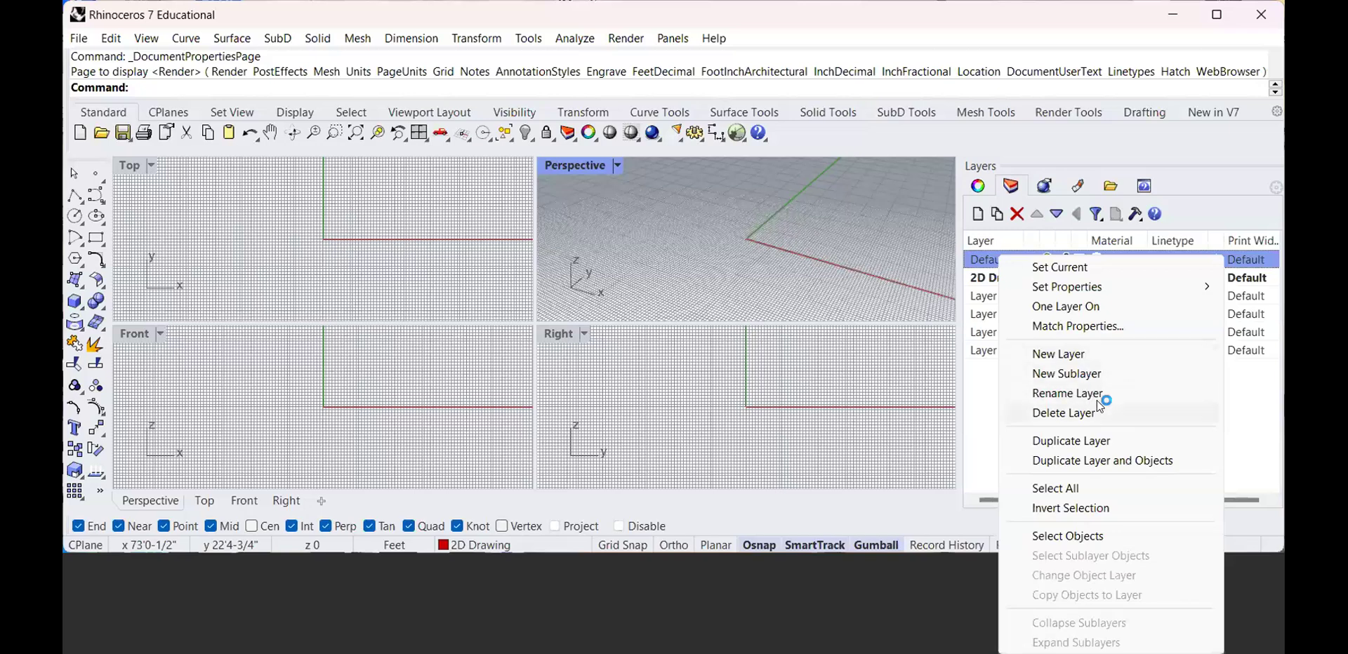
click(986, 437)
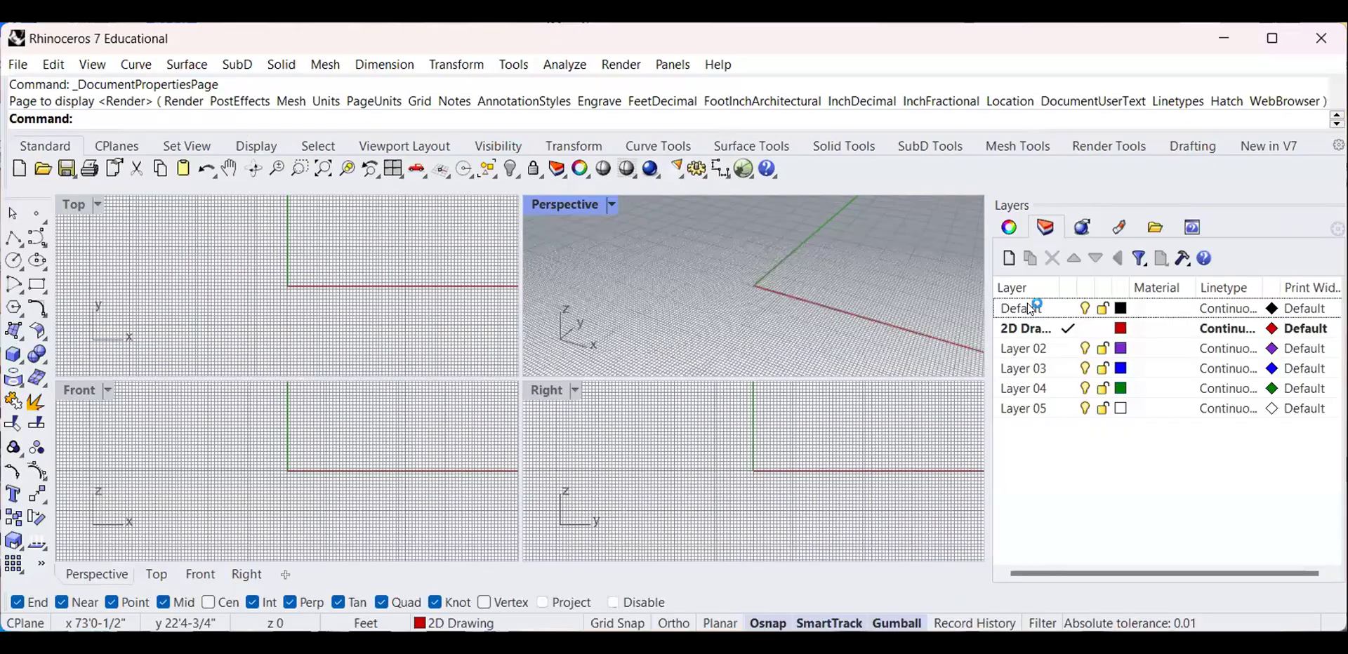
click(1031, 309)
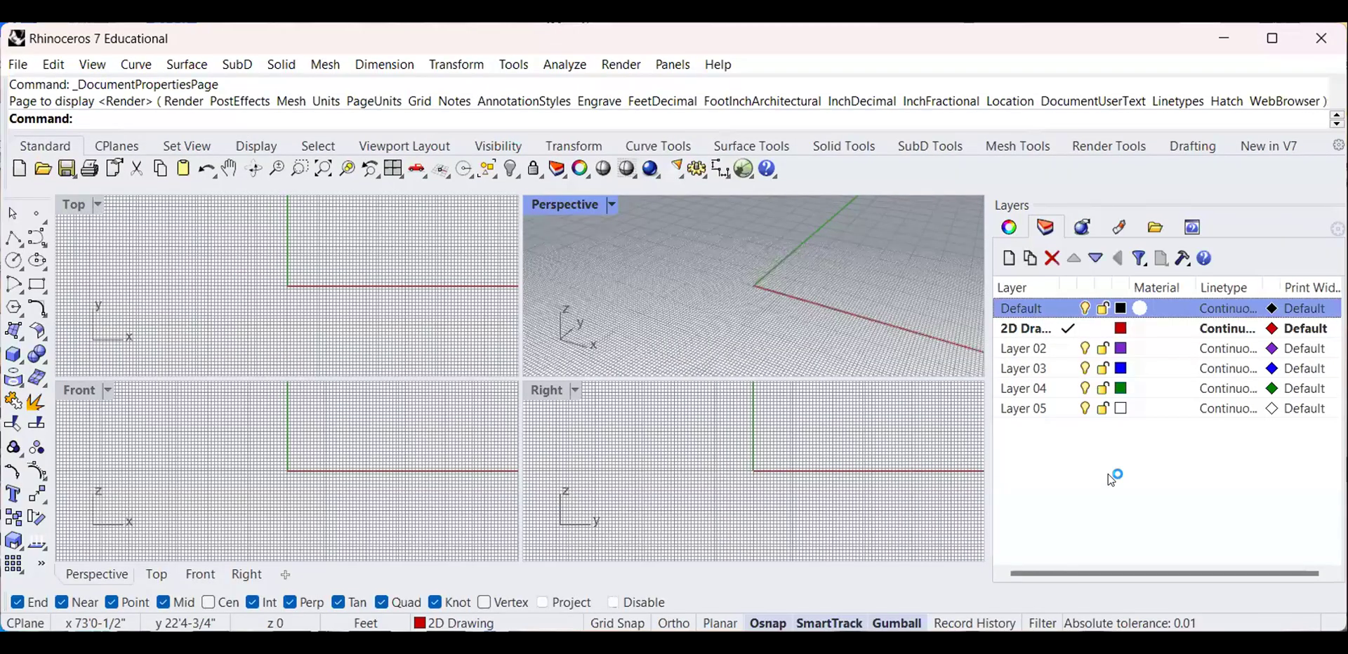
right_click(1029, 307)
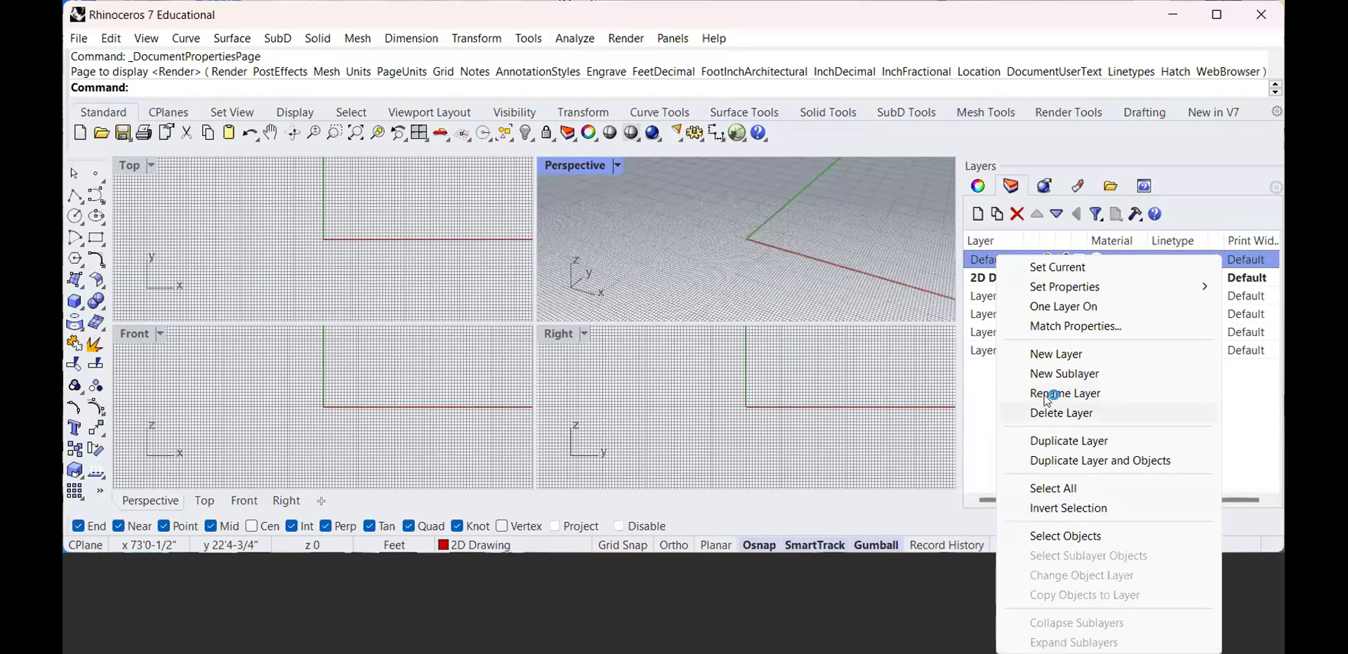
click(1053, 412)
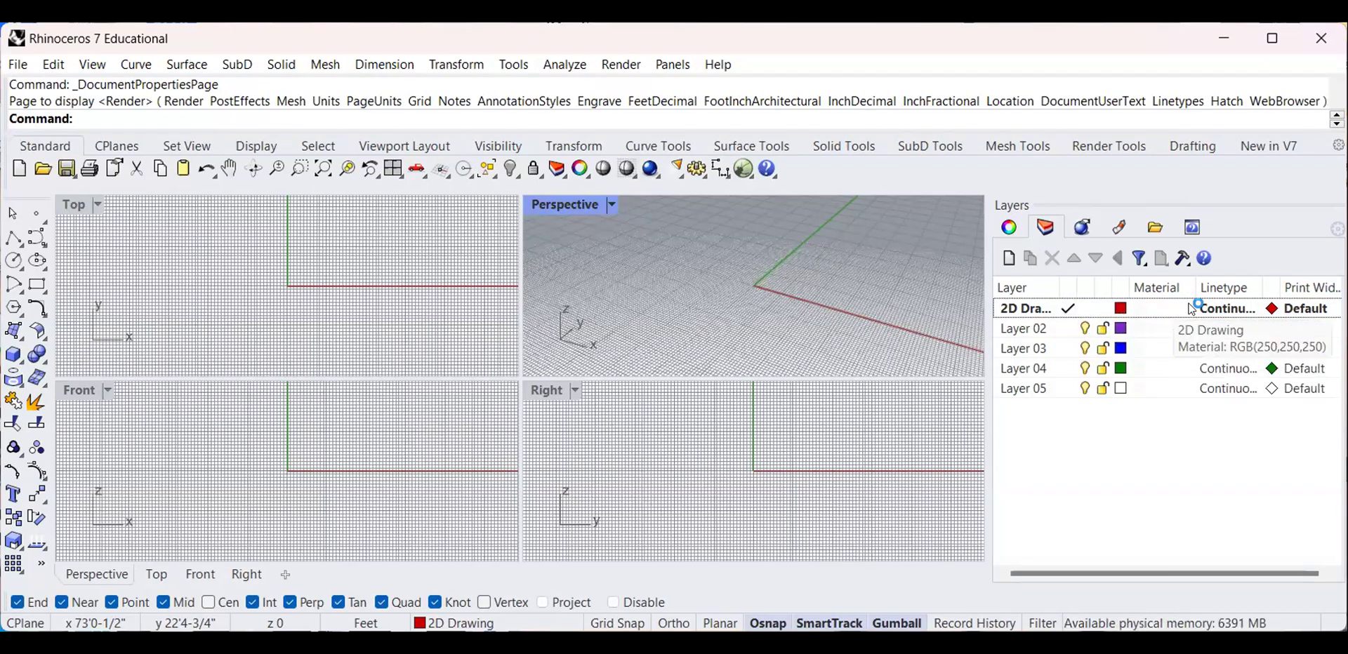
Set the linetype of the 2D Drawing layer to Continuous
click(1214, 310)
click(1215, 311)
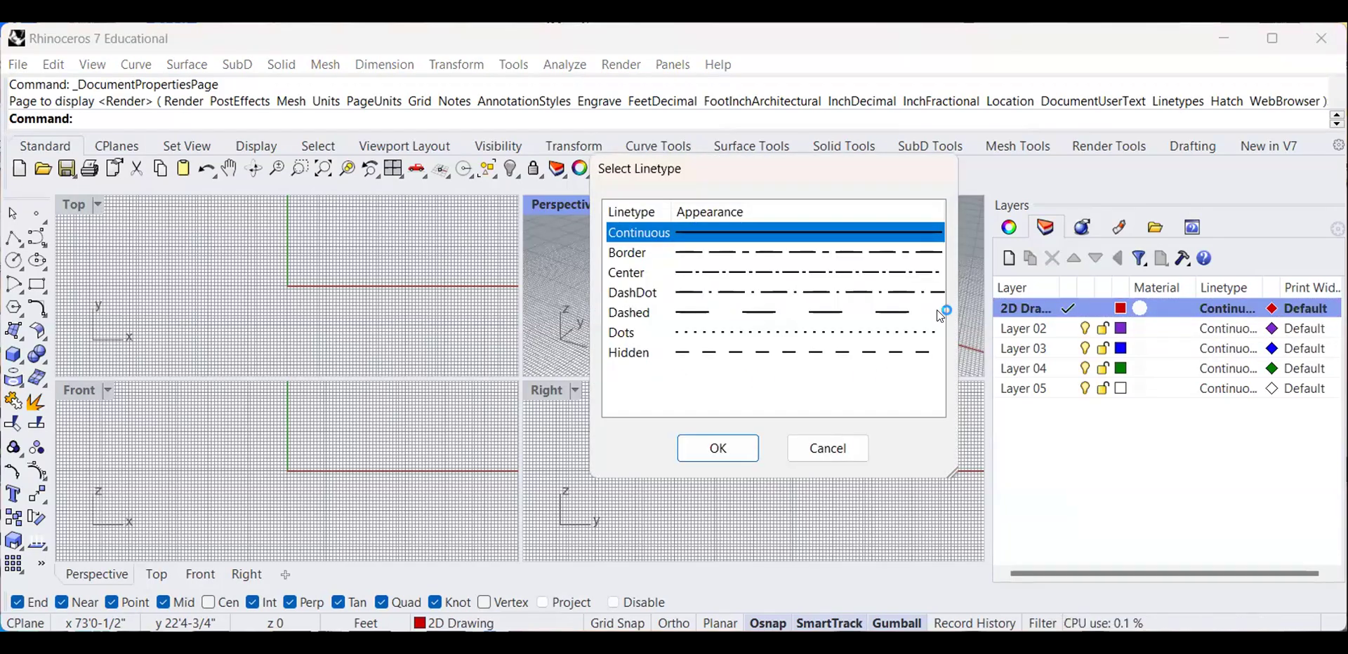
click(717, 448)
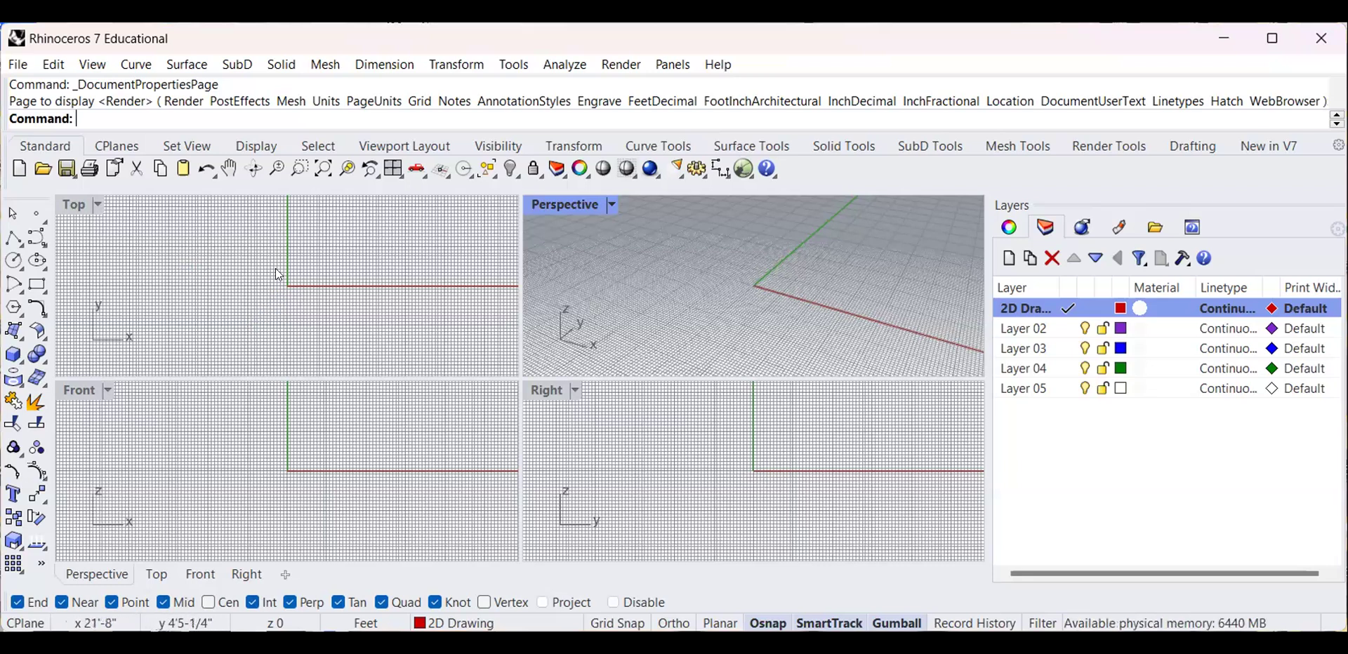
Maximize the Top viewport to work in plan view
double_click(71, 205)
scroll(475, 343, down, 5)
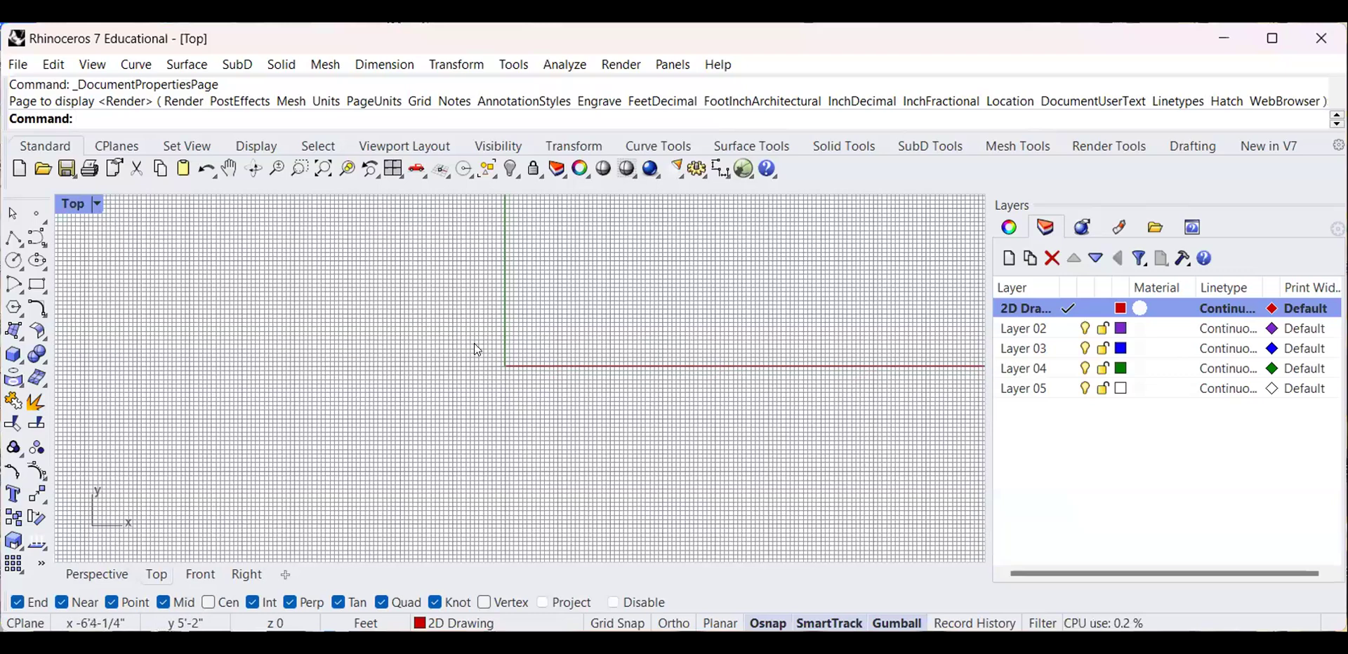
scroll(475, 334, up, 3)
scroll(481, 339, down, 3)
scroll(482, 339, up, 3)
scroll(448, 394, down, 3)
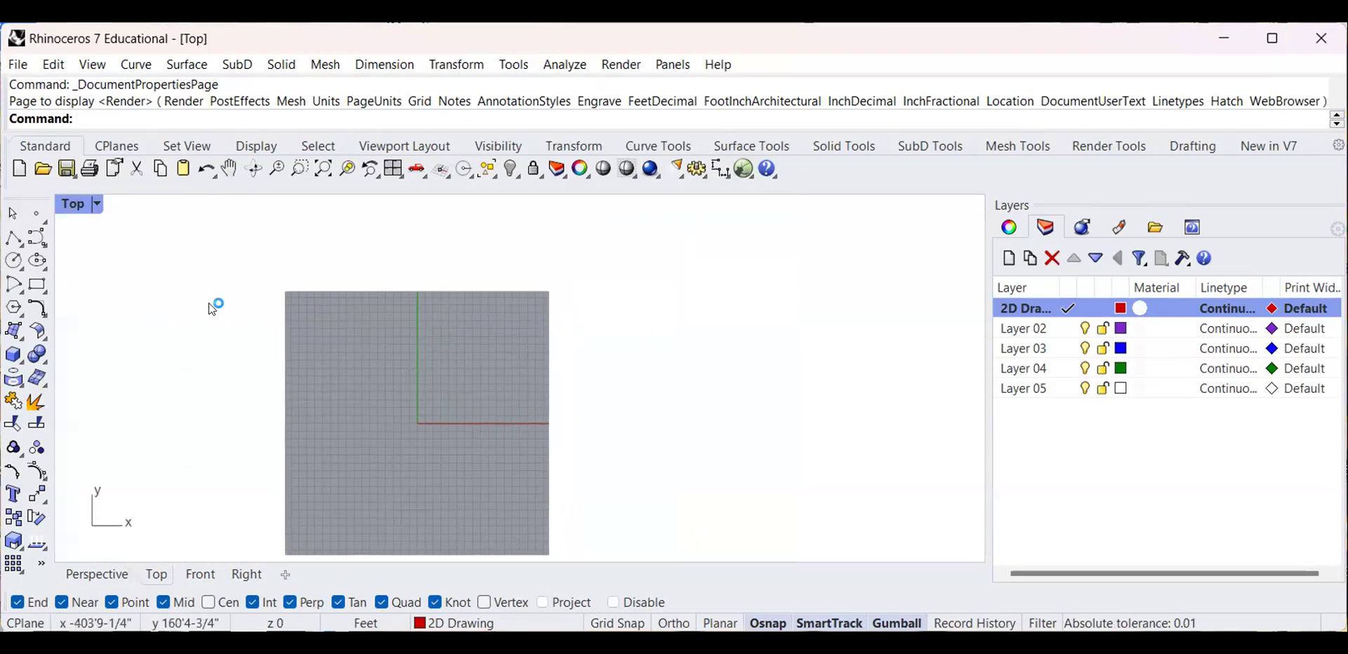
scroll(442, 372, up, 3)
scroll(371, 471, up, 3)
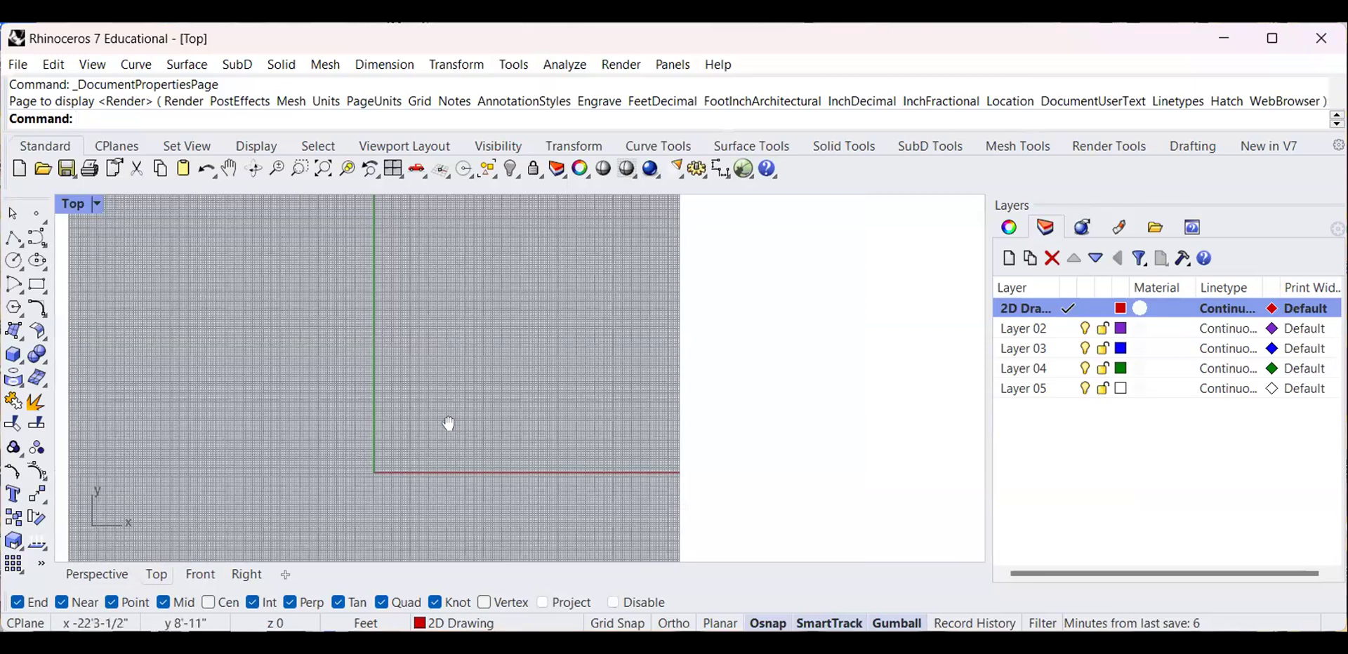
scroll(491, 442, down, 4)
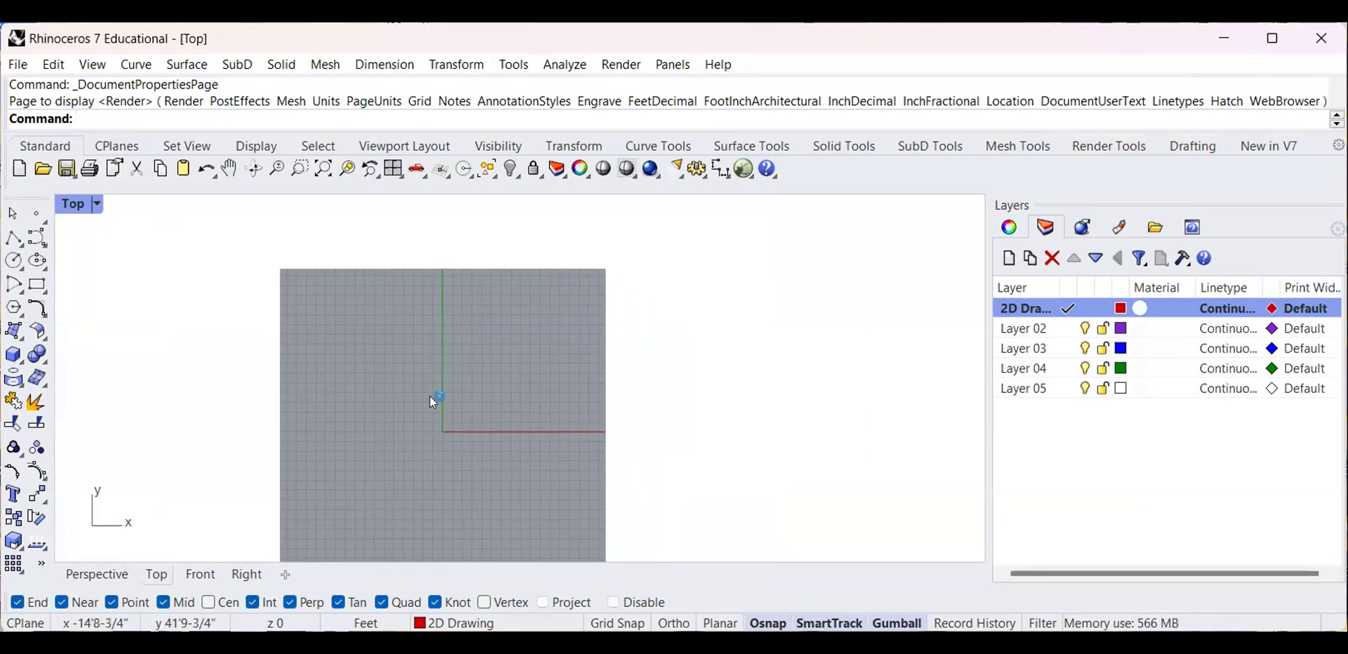
scroll(444, 418, up, 3)
scroll(385, 391, down, 3)
scroll(382, 355, up, 3)
scroll(502, 409, down, 3)
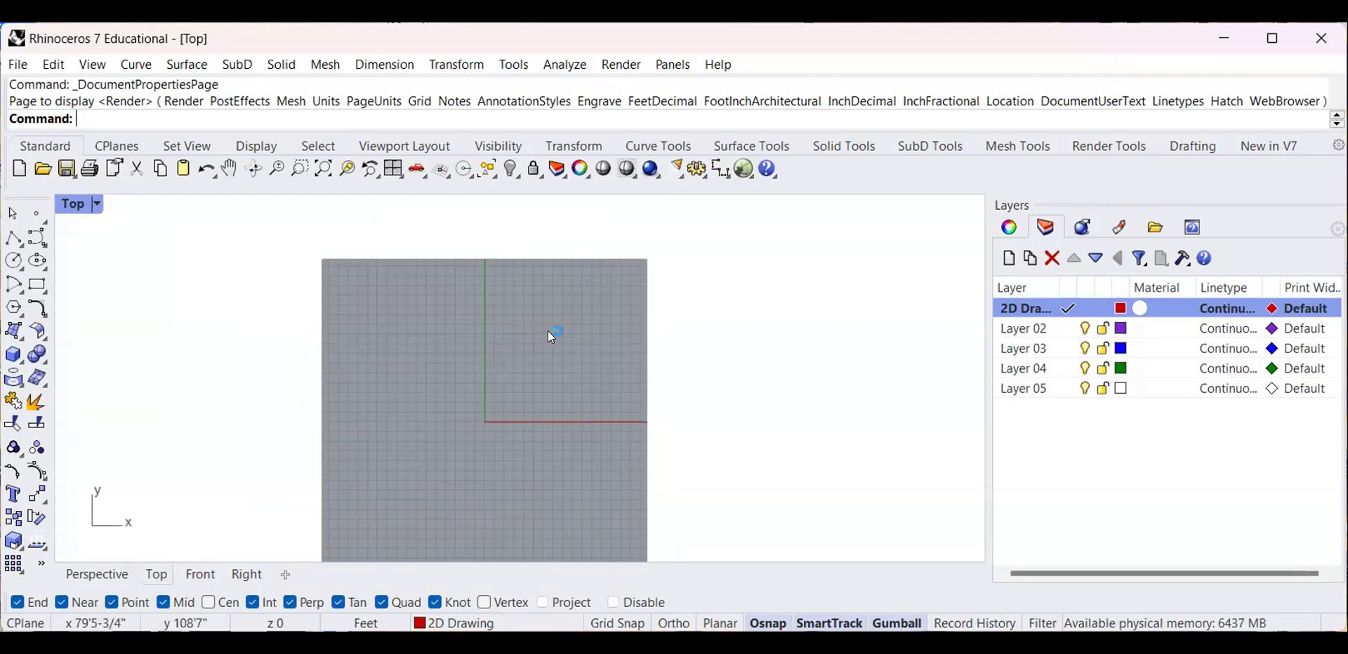
Hide the grid in the Top viewport and show it again
key(F7)
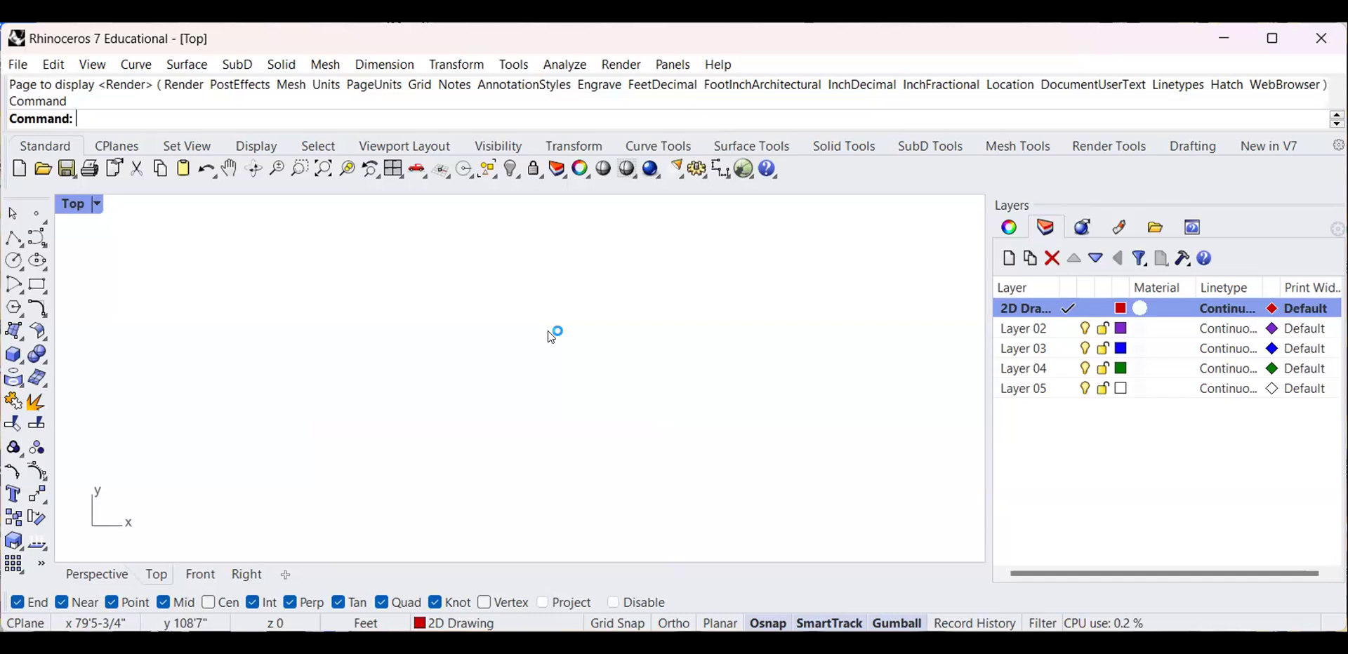
key(F7)
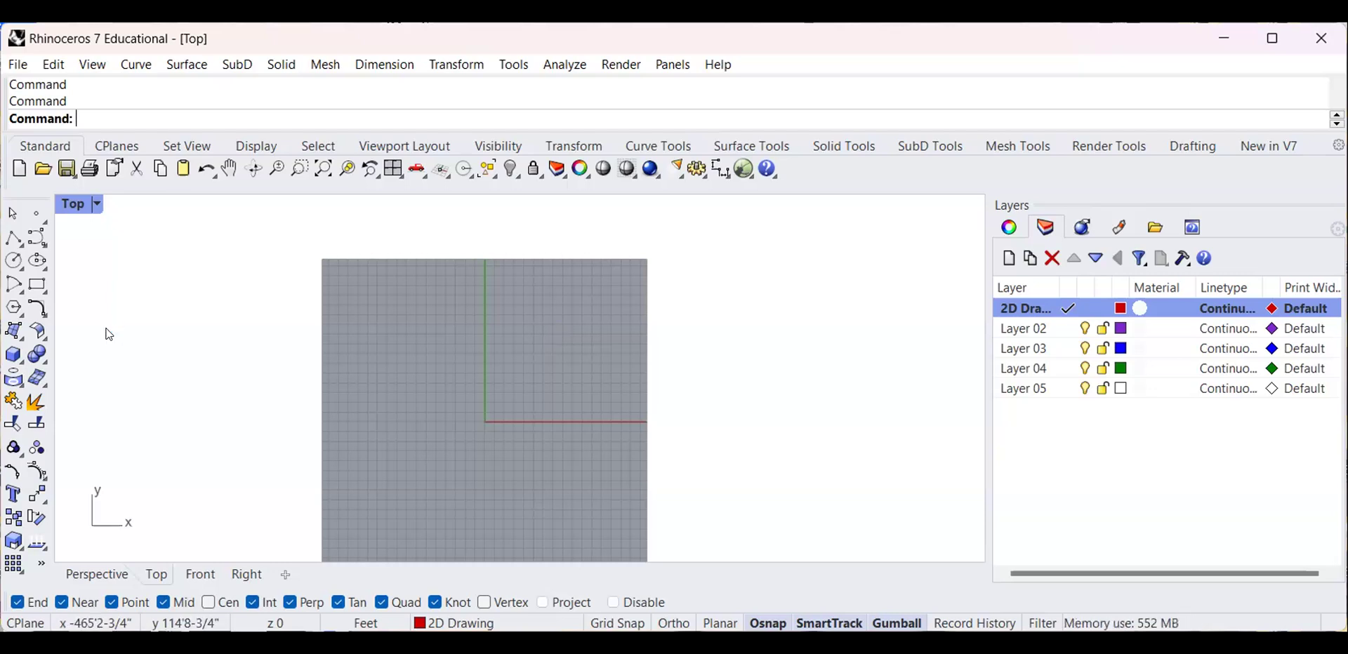
Draw a circle centred at 0,0,0 with a diameter of 5 feet on the 2D Drawing layer
click(13, 263)
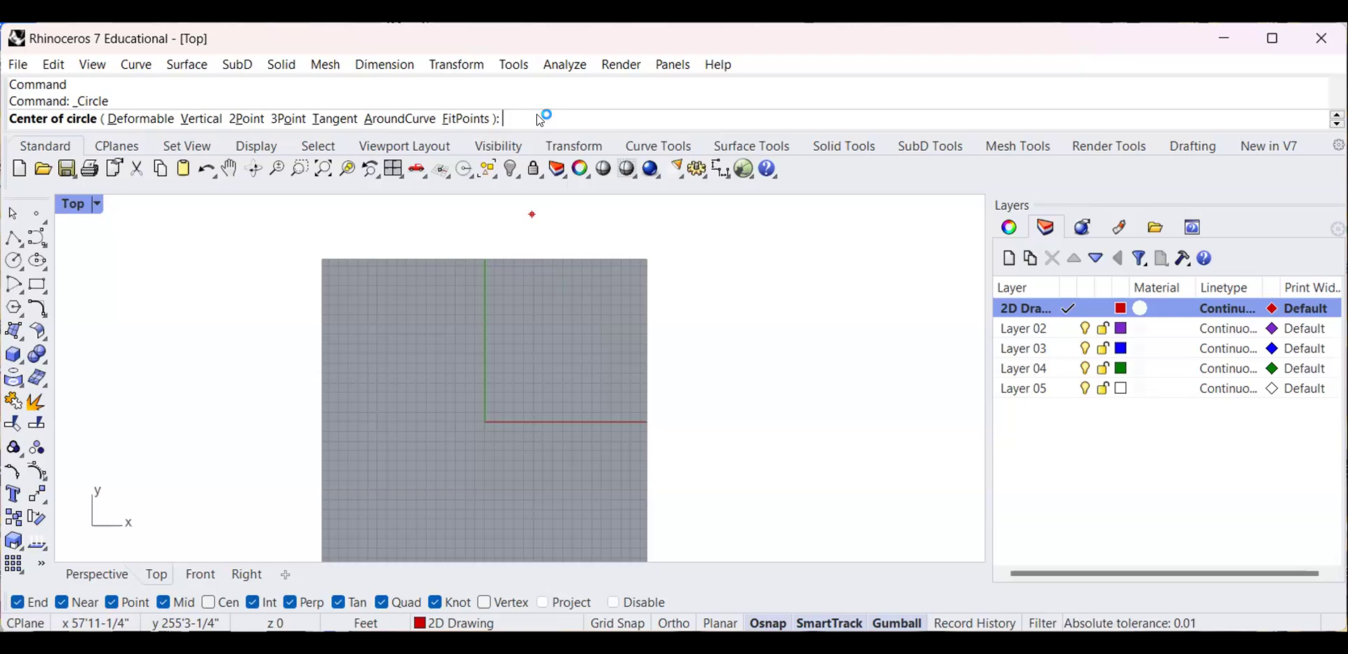
text(0)
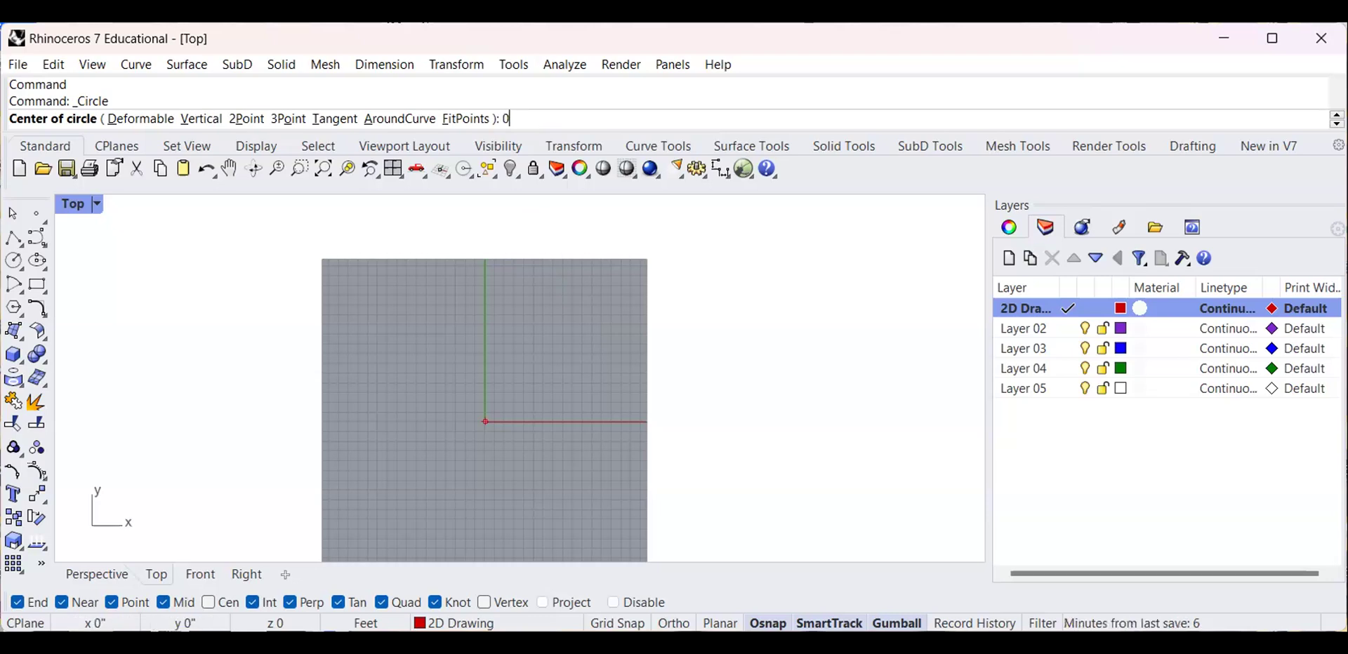
text(,0,0)
key(Return)
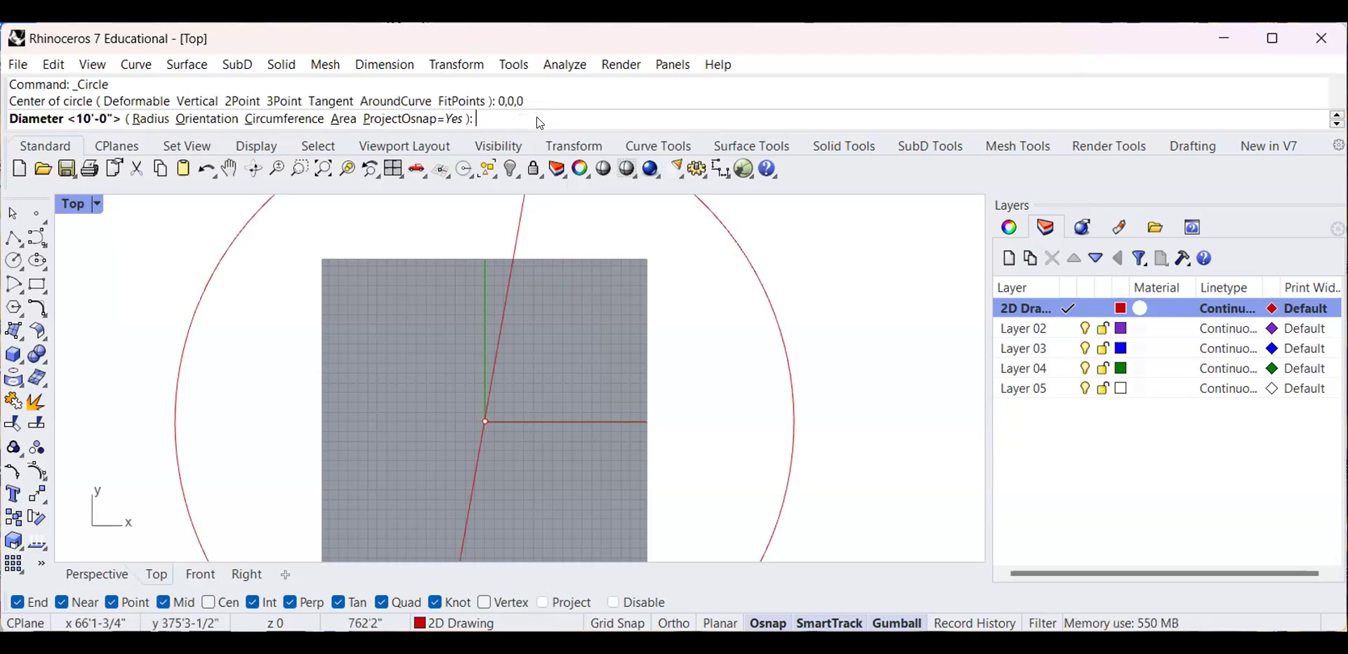
scroll(589, 309, down, 5)
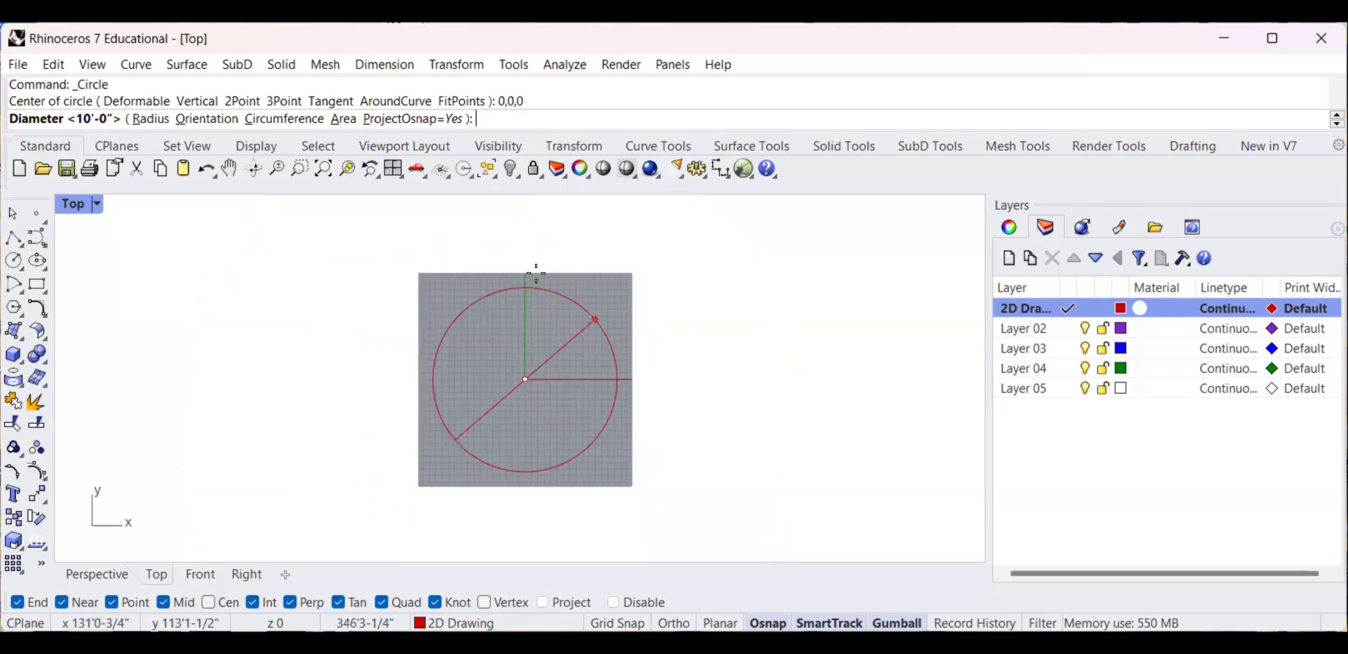
scroll(583, 319, up, 3)
scroll(581, 317, down, 2)
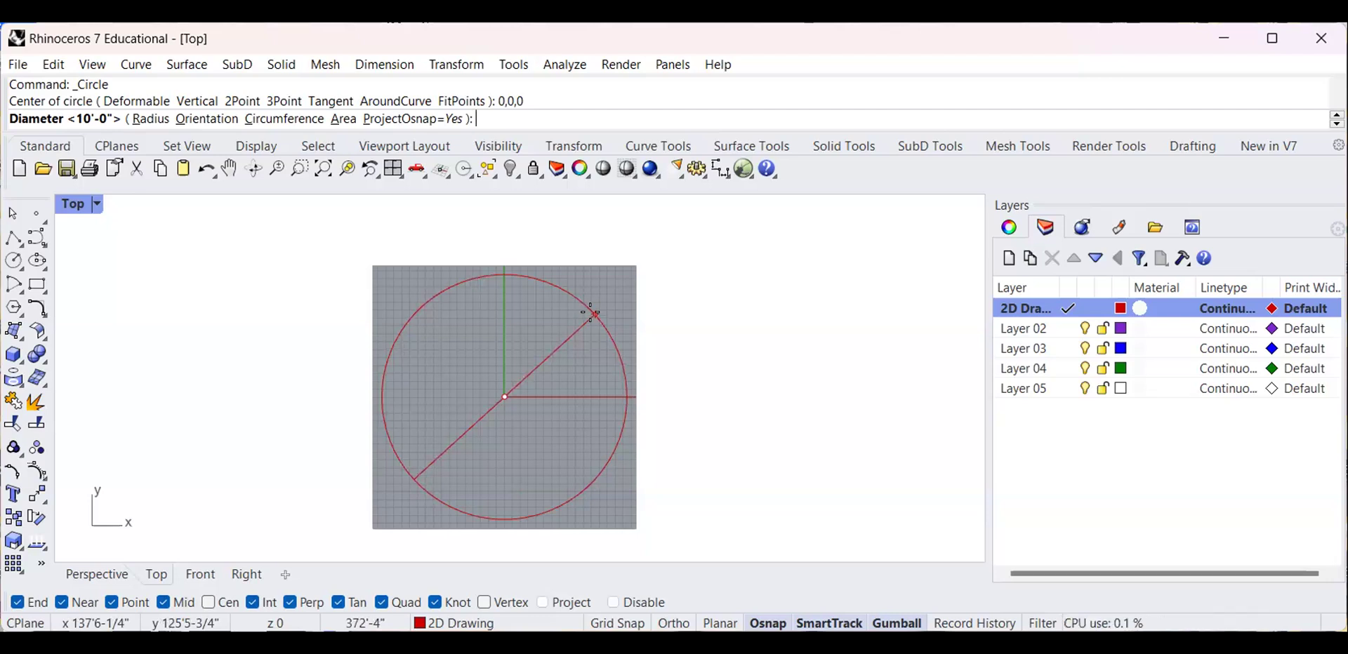
text(5)
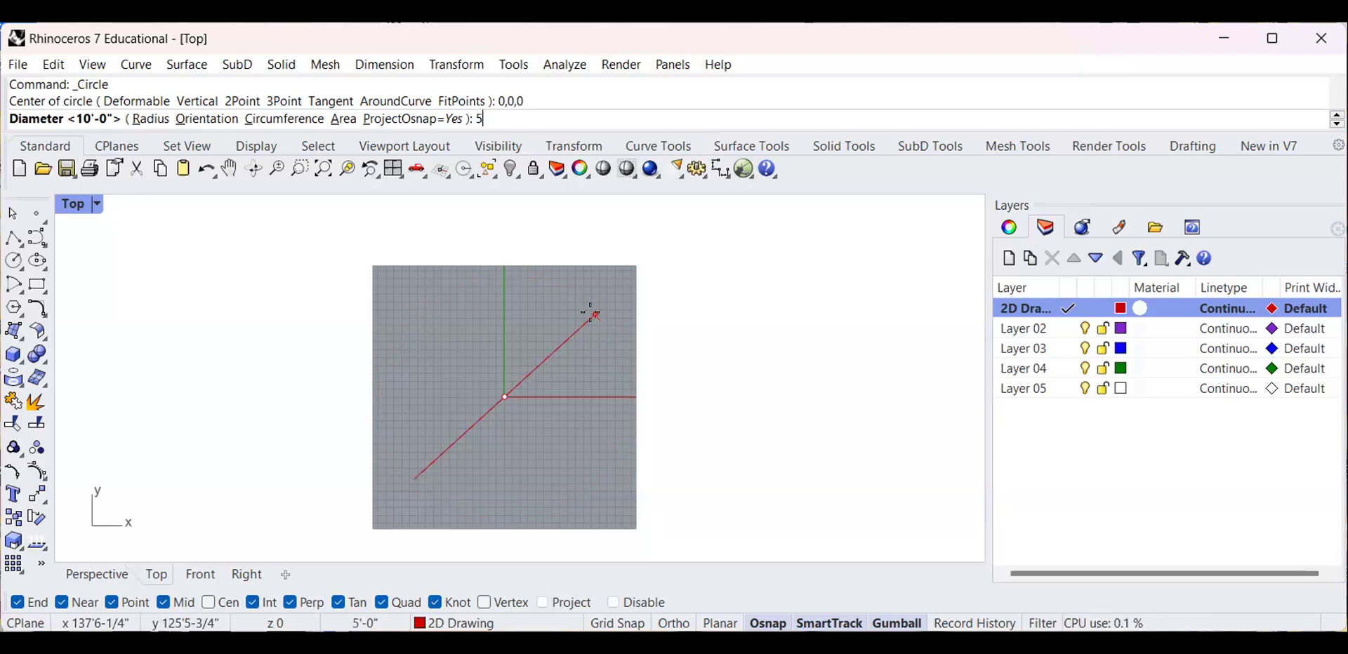
key(Return)
Hide the grid in the Top viewport and frame the circle at the origin closely
scroll(587, 347, up, 3)
scroll(610, 340, down, 4)
scroll(604, 348, up, 1)
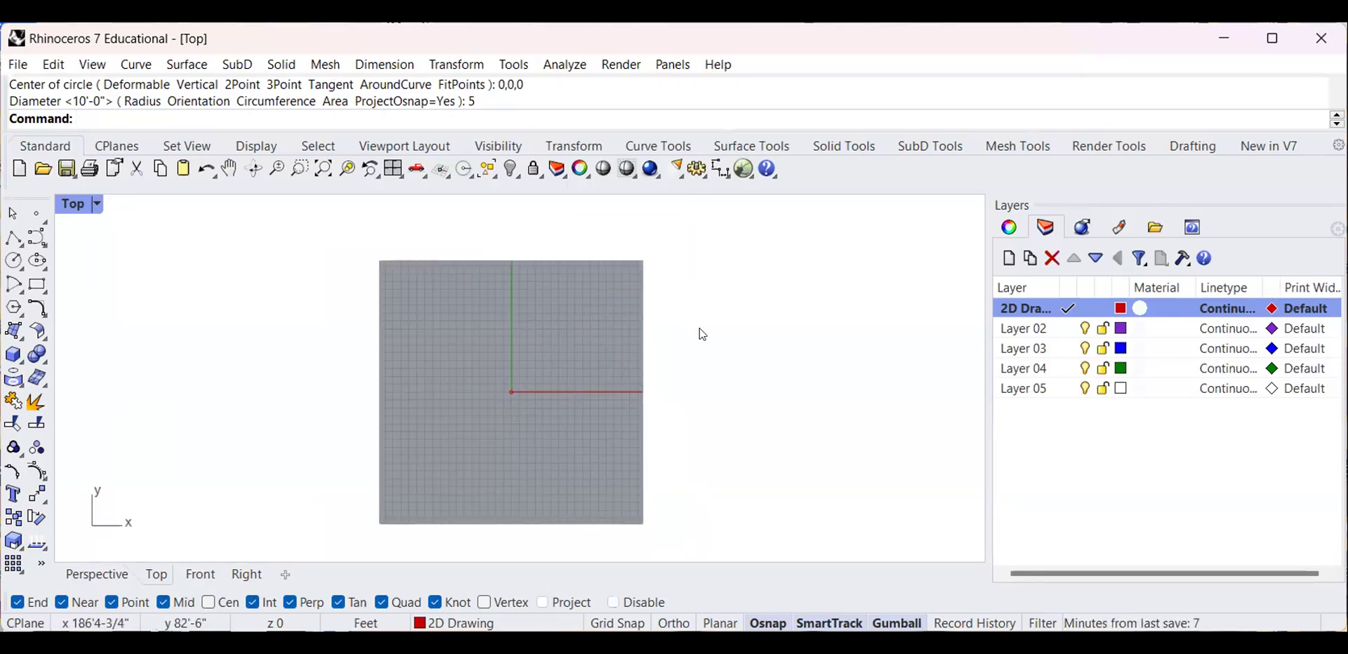
scroll(676, 340, down, 1)
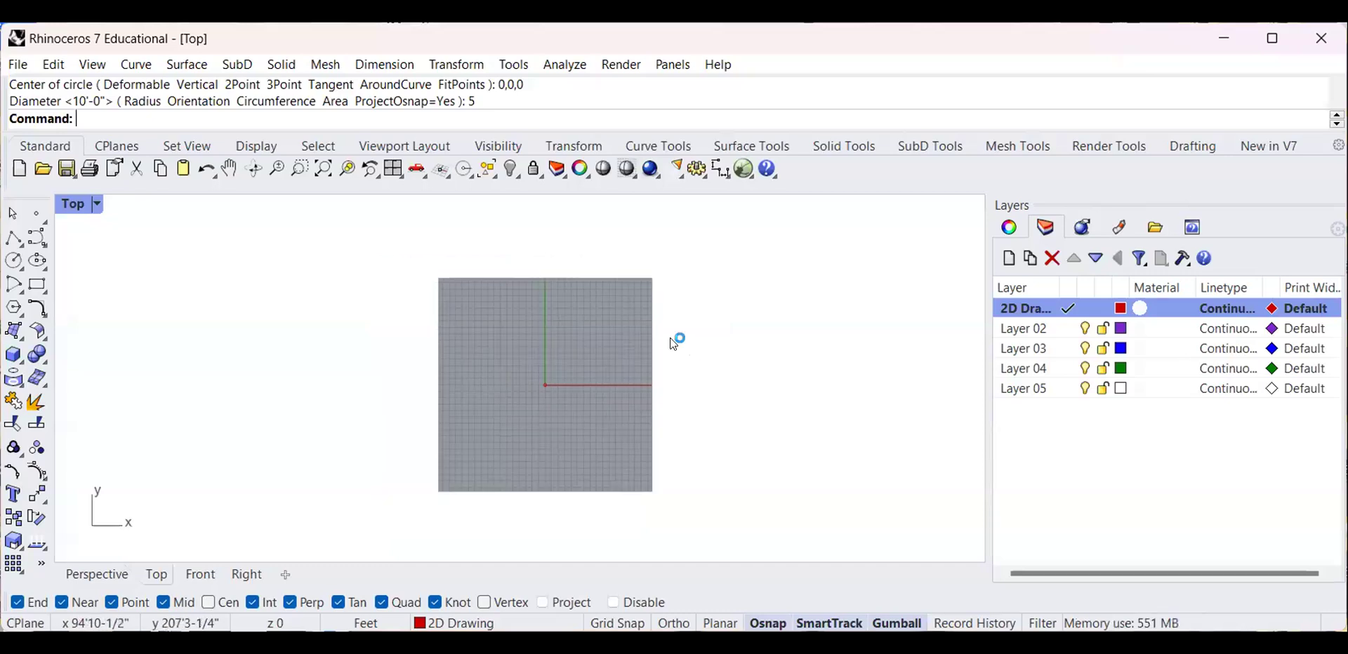
scroll(676, 340, up, 3)
key(F7)
scroll(507, 384, up, 9)
scroll(214, 505, up, 11)
scroll(237, 524, down, 7)
right_drag(316, 464, 423, 365)
scroll(361, 435, up, 15)
scroll(355, 457, down, 6)
right_drag(393, 436, 323, 514)
scroll(477, 456, up, 8)
scroll(371, 440, down, 4)
right_drag(534, 371, 600, 336)
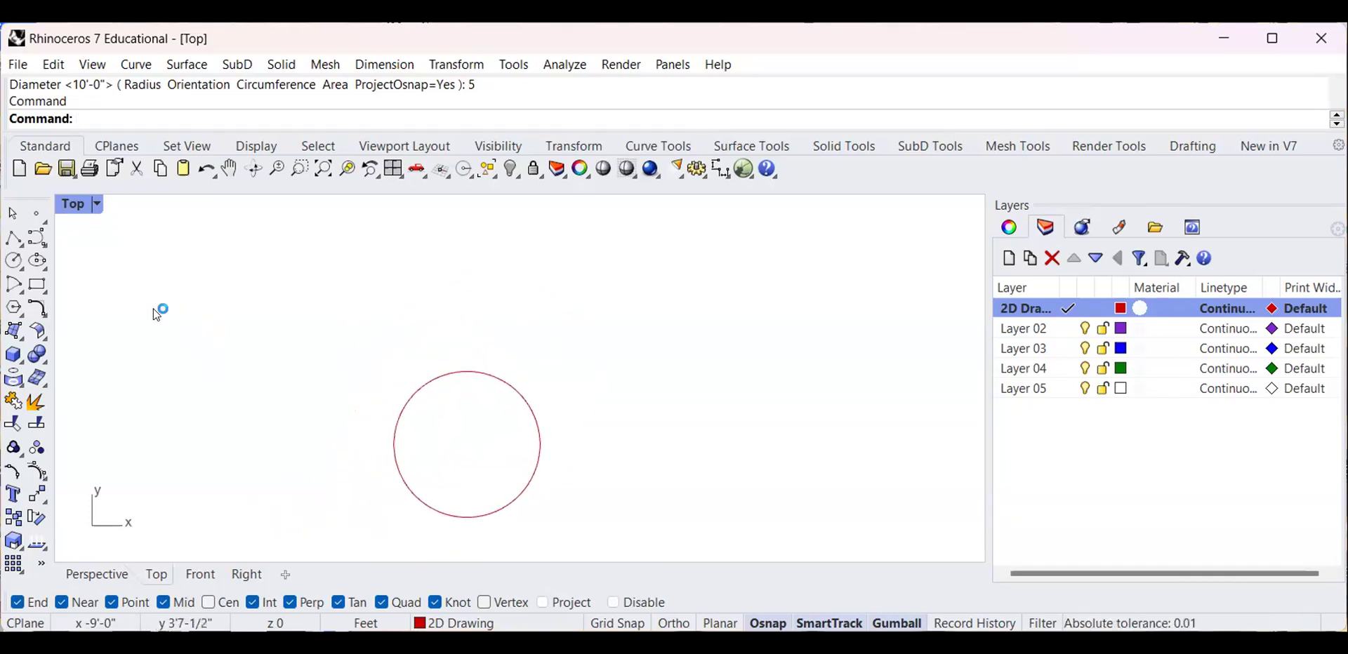
Draw a rectangle beside the circle by picking two opposite corners freehand
click(39, 285)
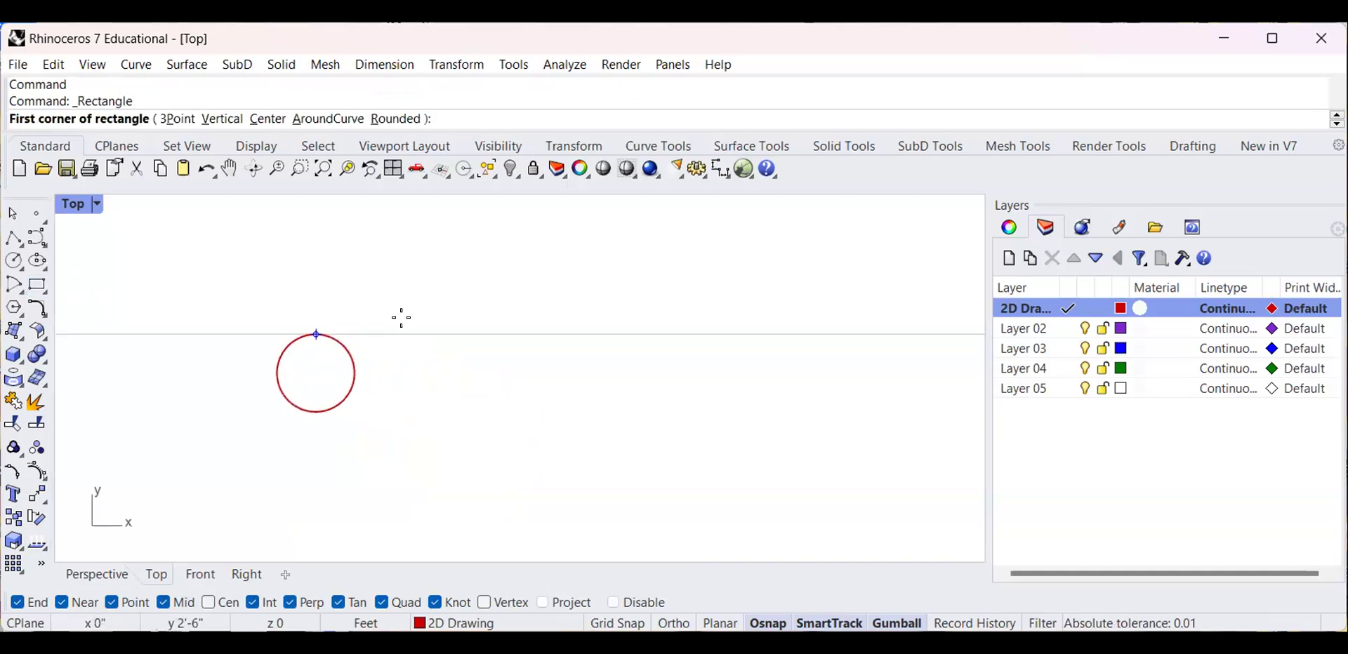
click(432, 297)
scroll(656, 457, down, 1)
click(657, 457)
scroll(588, 390, down, 2)
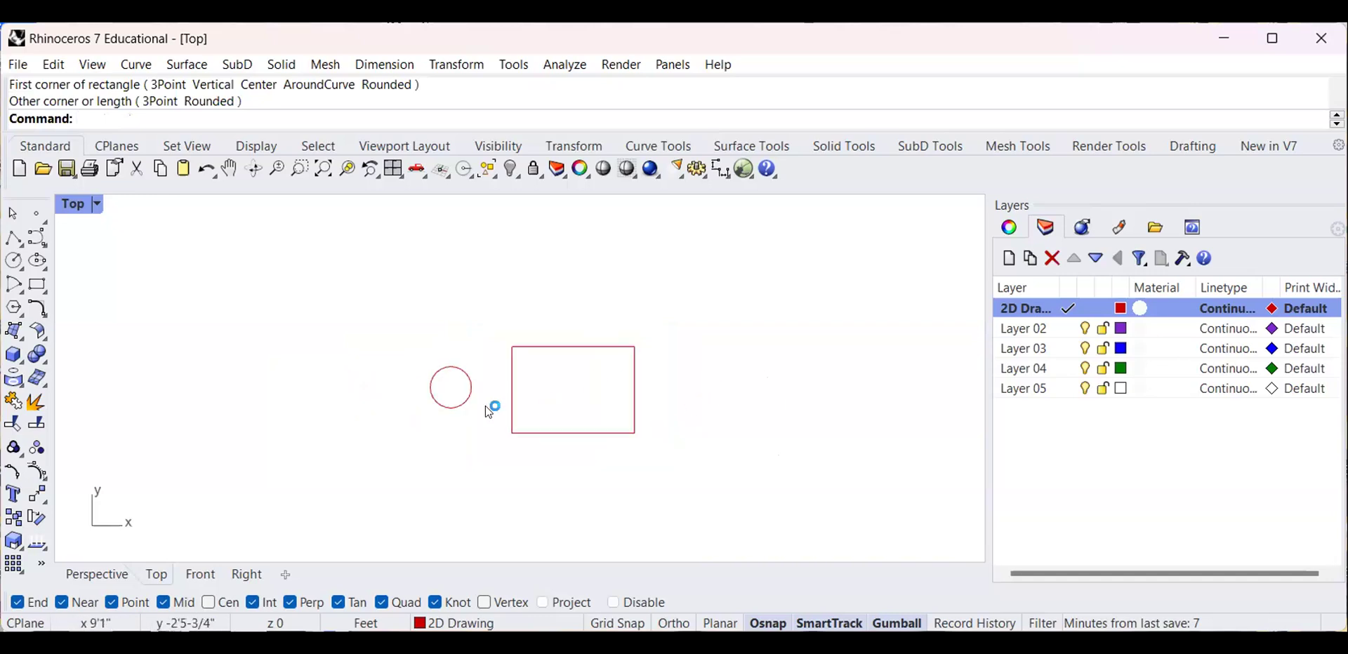
Draw a closed four-sided polyline above the circle and the rectangle, ending at its start point
click(14, 239)
click(437, 309)
click(541, 243)
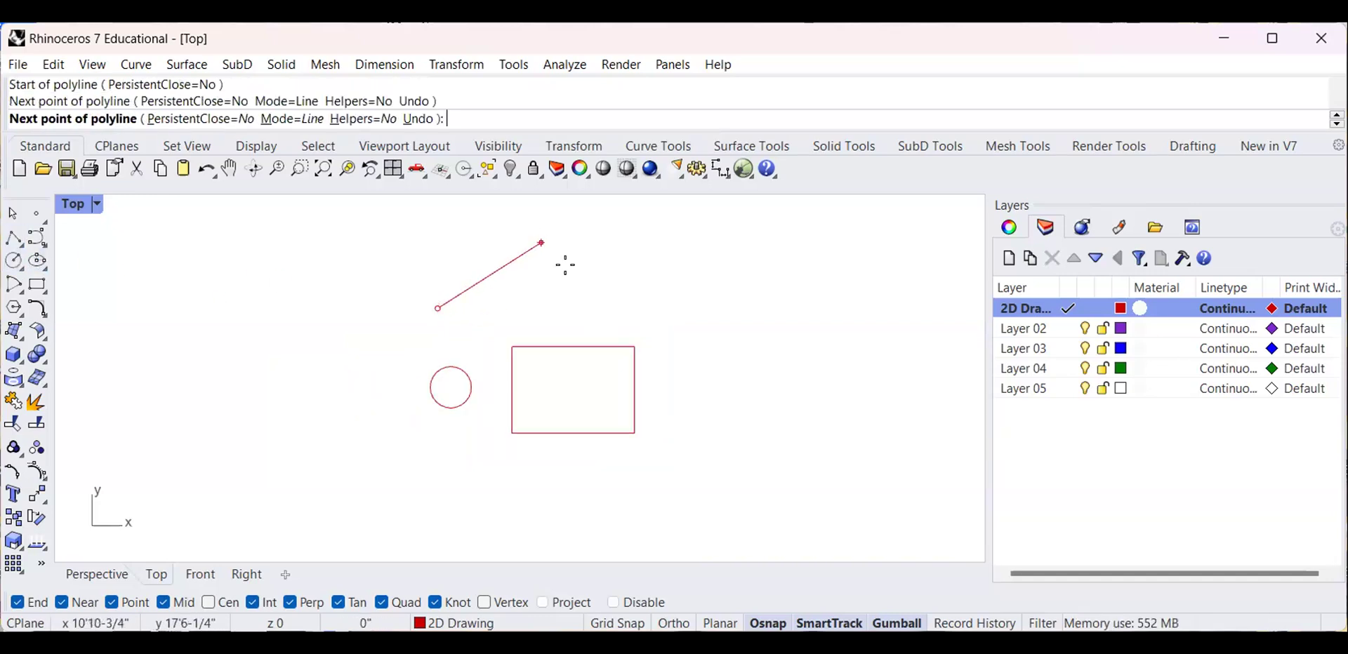
click(700, 302)
click(515, 322)
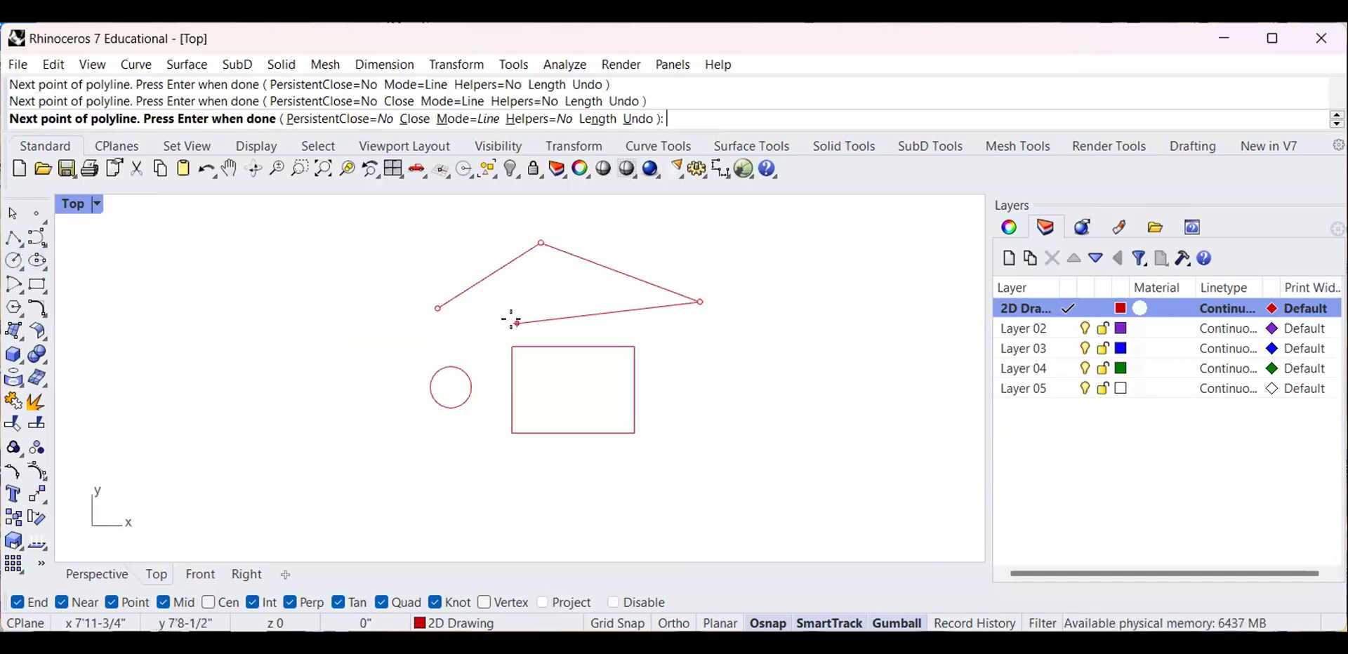
click(438, 308)
scroll(484, 382, down, 2)
right_drag(484, 381, 485, 373)
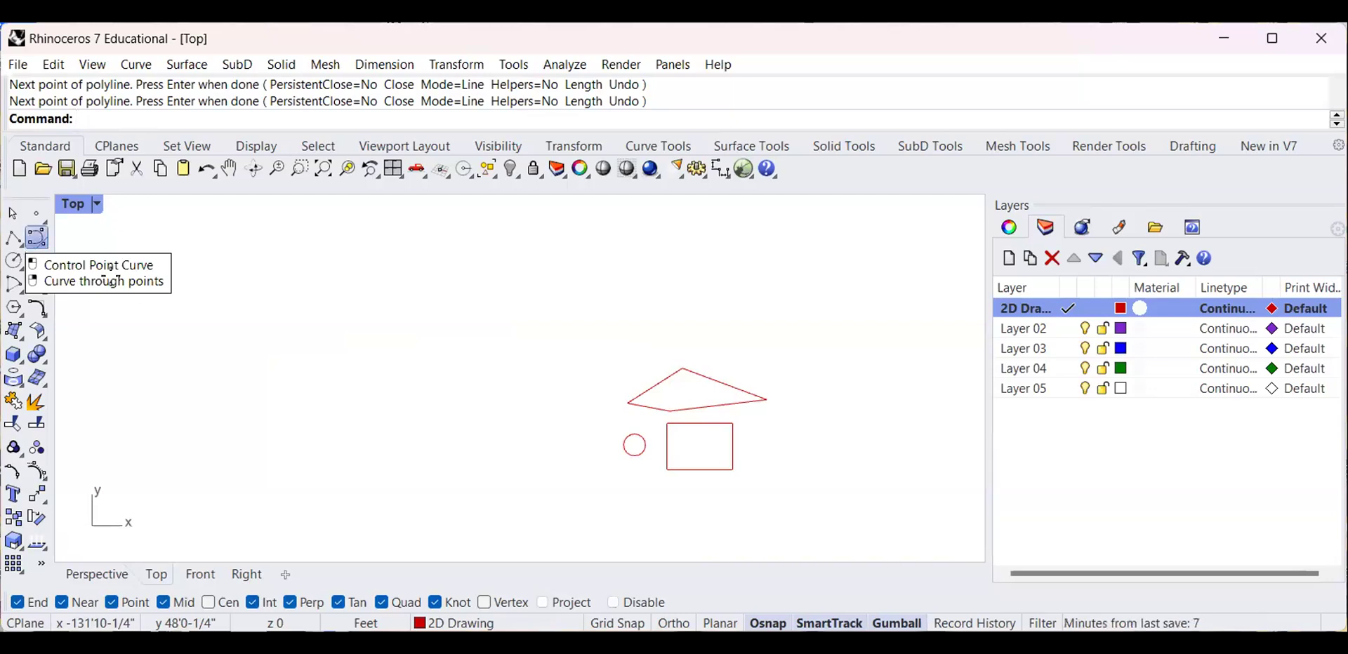
Draw an open, wavy degree-3 control point curve with nine points beside and above the existing shapes
click(37, 238)
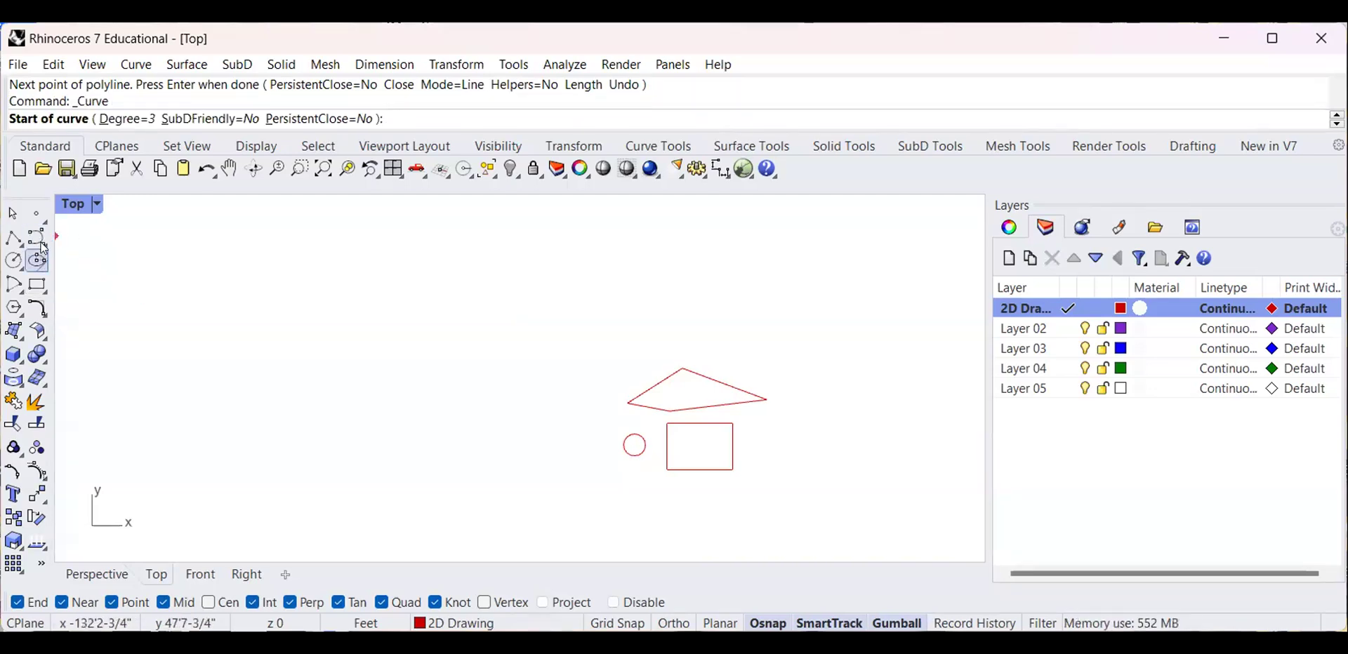
click(44, 245)
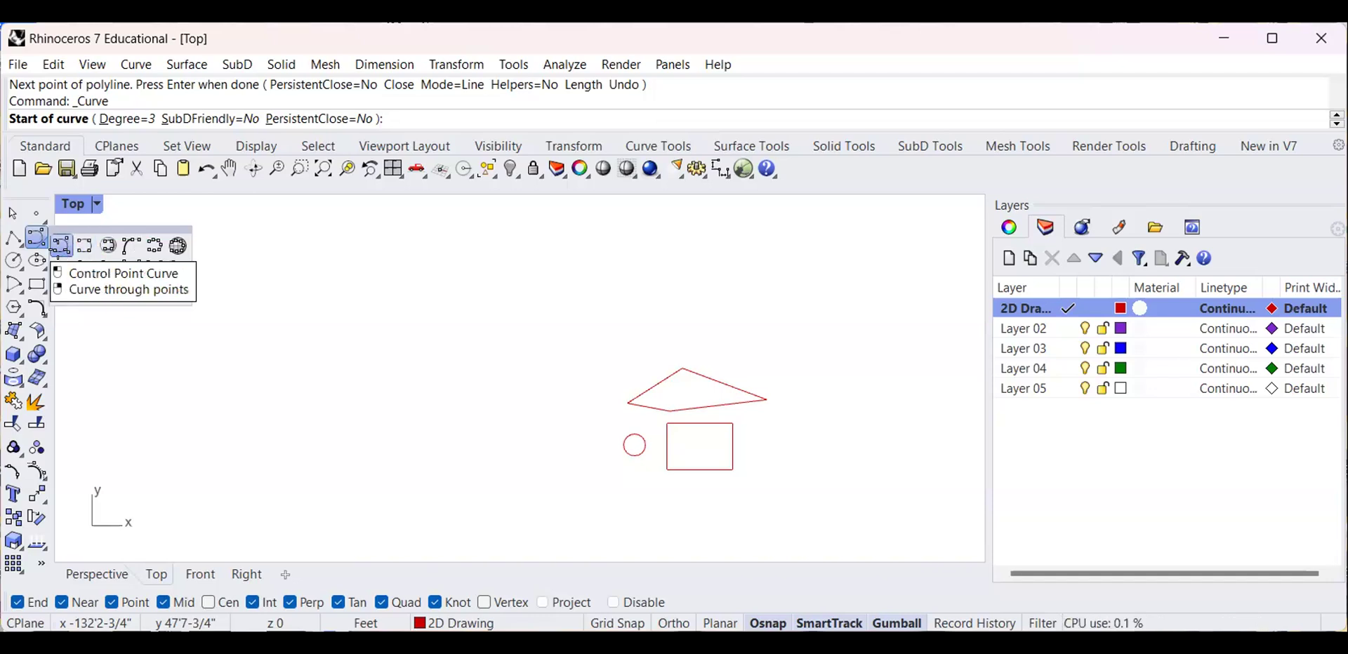
click(228, 354)
click(284, 310)
click(328, 358)
click(424, 404)
click(429, 333)
click(525, 291)
click(526, 368)
click(630, 340)
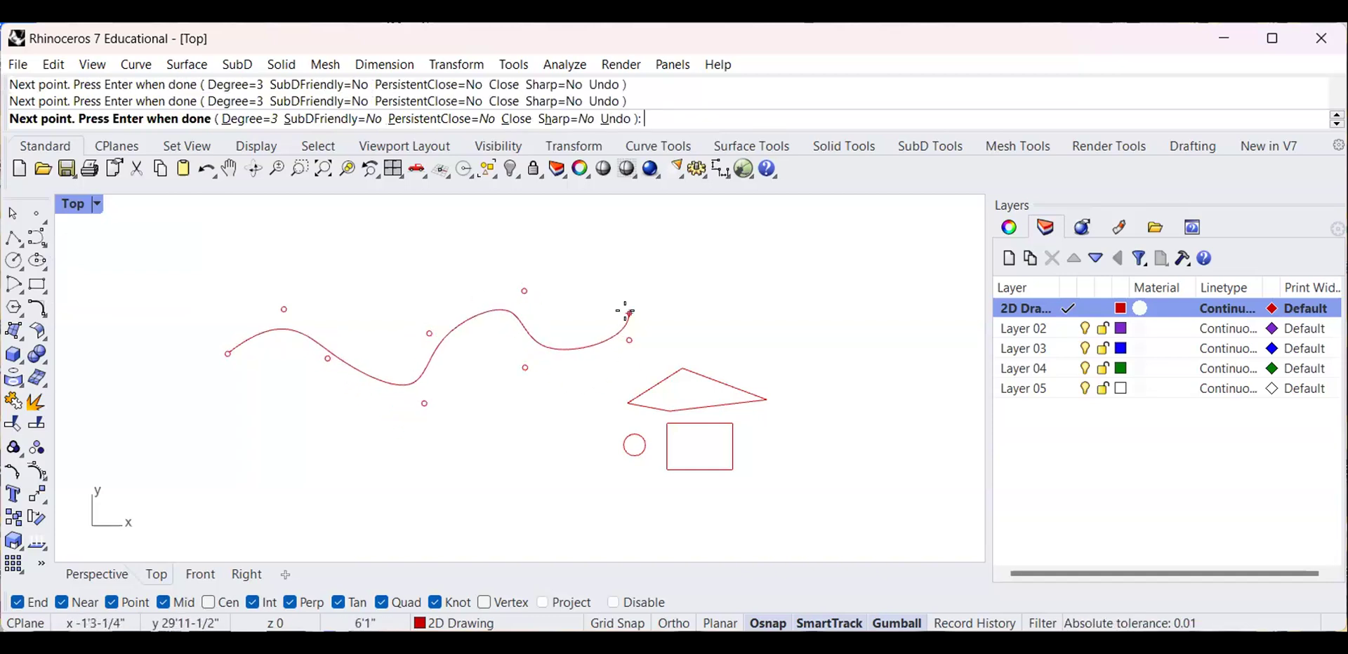
click(627, 312)
key(Return)
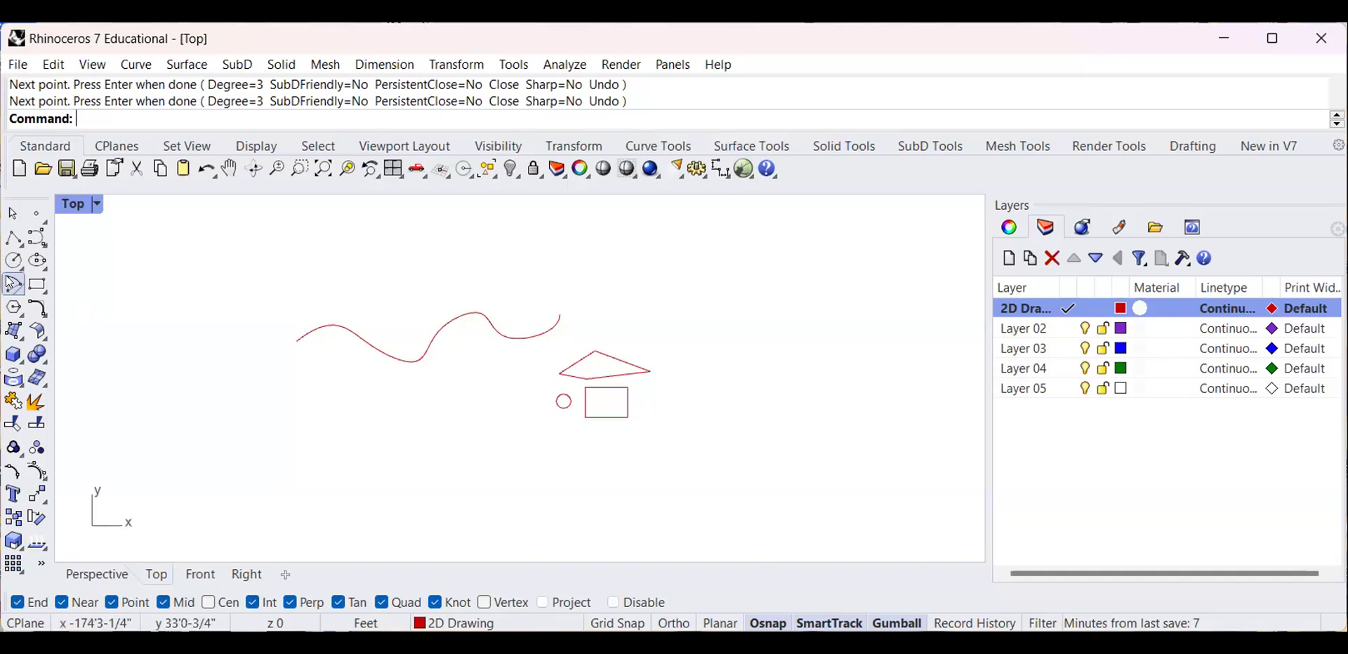
click(42, 291)
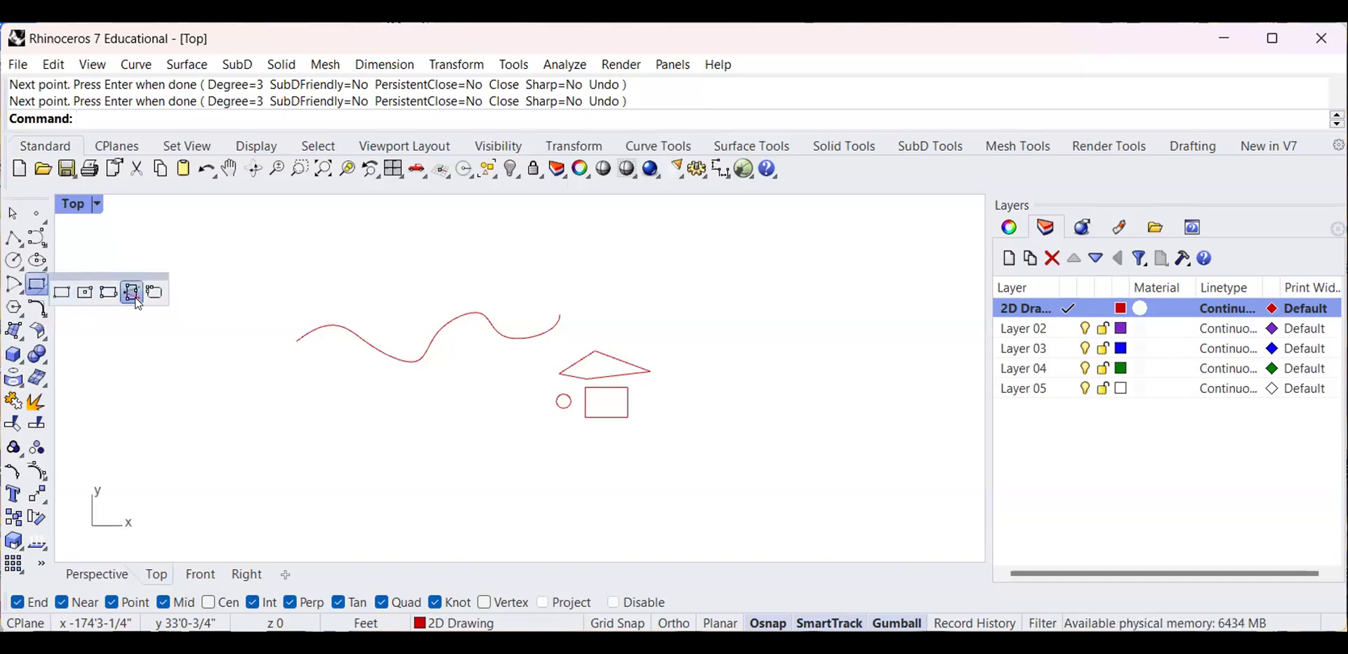
click(18, 245)
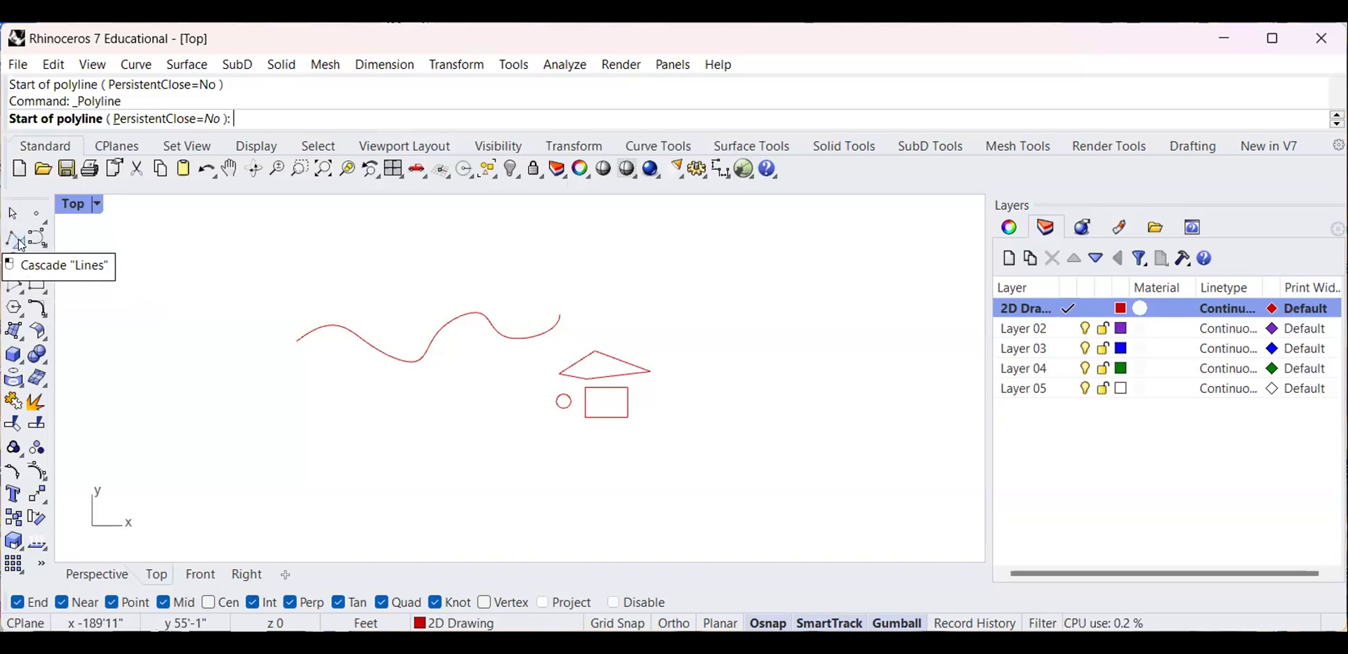
click(21, 242)
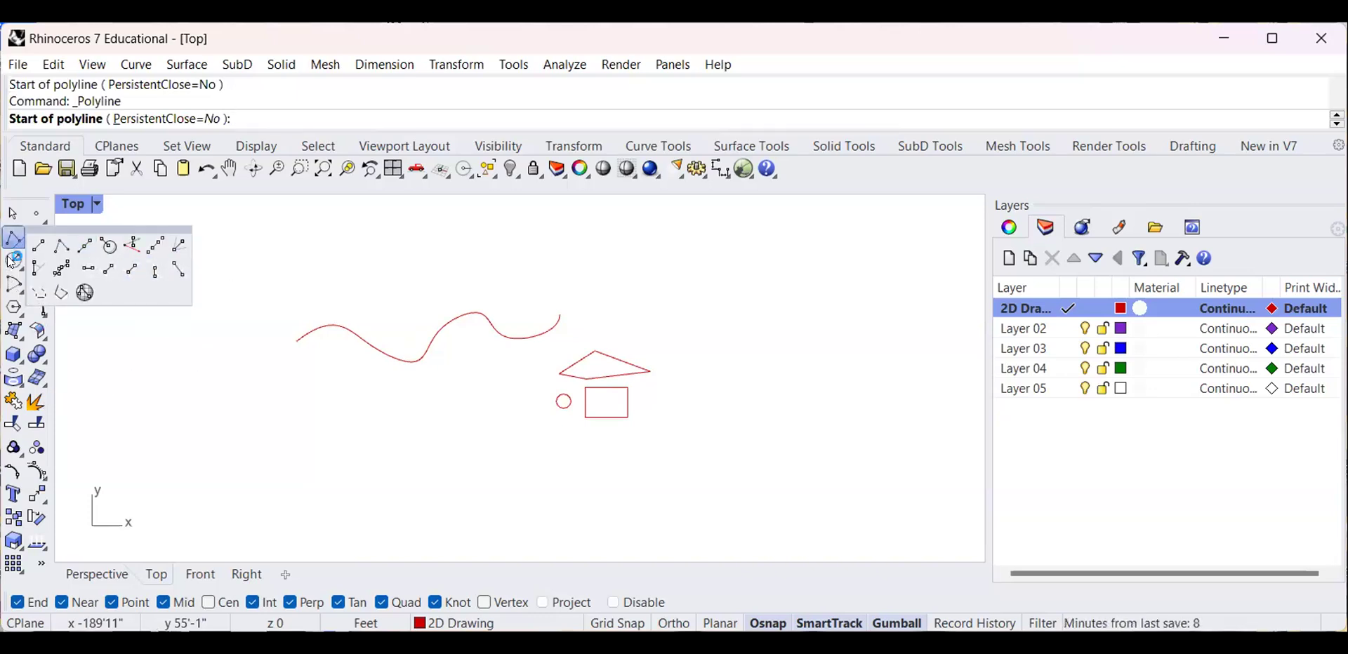
click(47, 289)
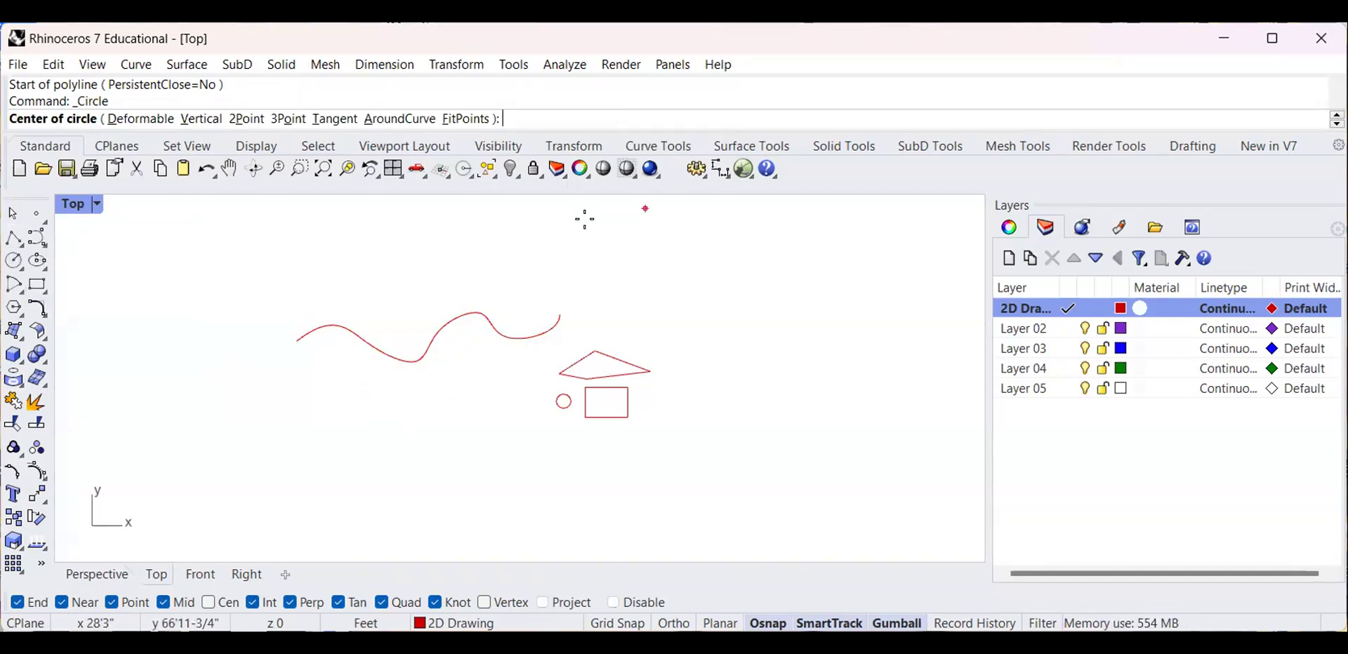
scroll(617, 350, up, 3)
scroll(470, 333, down, 4)
right_drag(525, 326, 545, 322)
scroll(501, 320, up, 4)
scroll(421, 372, down, 4)
mouse_move(430, 375)
right_down()
mouse_move(545, 343)
mouse_move(538, 361)
right_up()
scroll(529, 328, up, 4)
scroll(471, 332, down, 6)
right_drag(438, 345, 340, 381)
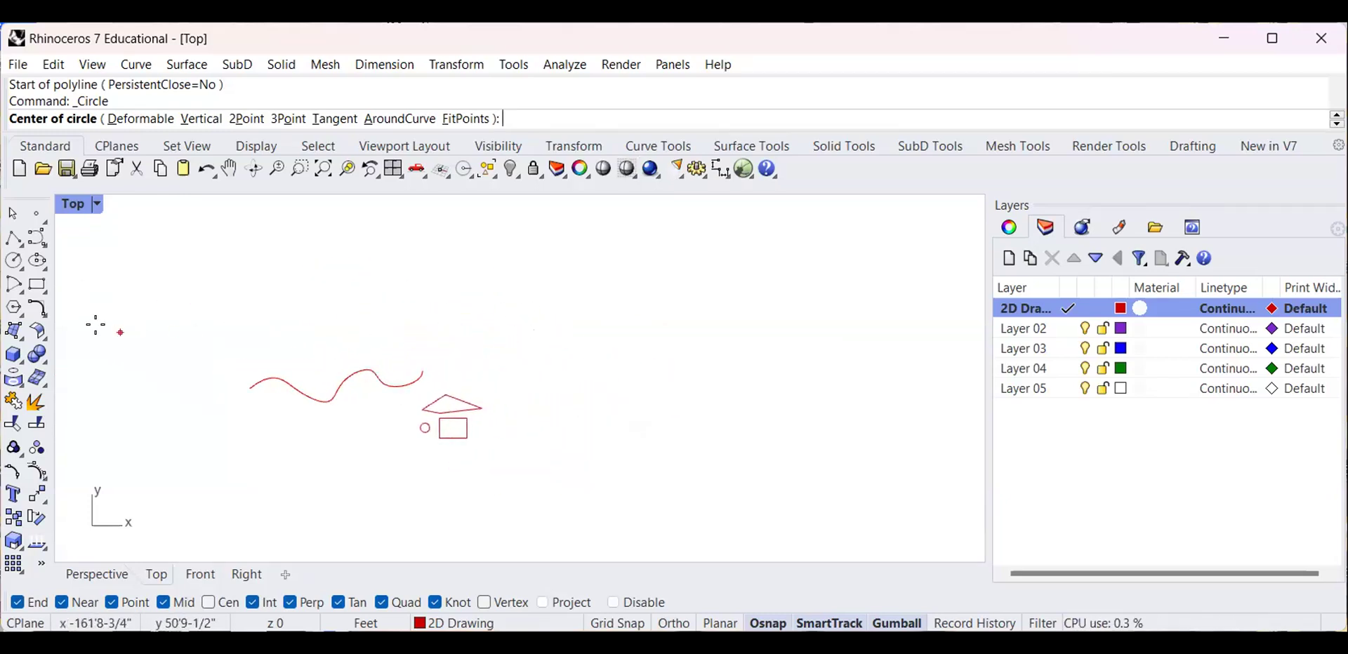
click(40, 265)
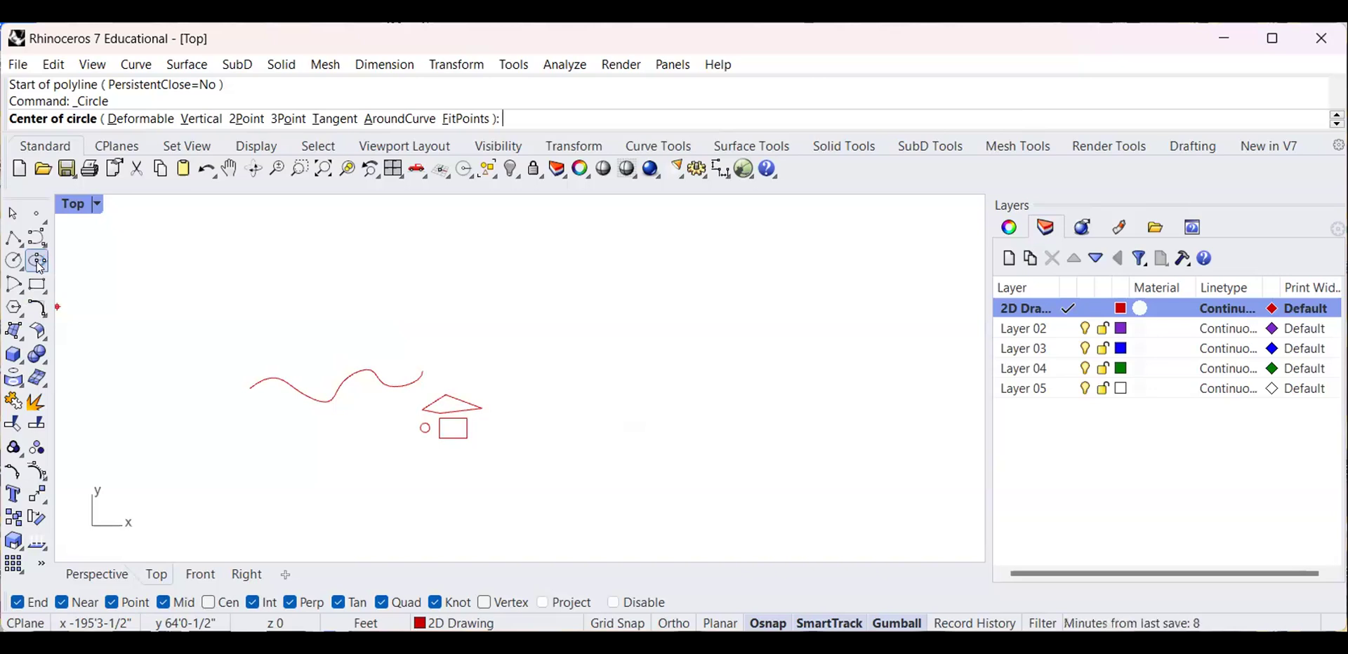
Draw a large freehand rectangle in the empty area up and to the right of the small shapes
click(32, 283)
click(425, 321)
scroll(605, 420, up, 3)
scroll(605, 420, down, 3)
click(649, 419)
scroll(473, 317, up, 8)
scroll(390, 361, down, 8)
right_drag(599, 307, 545, 301)
scroll(551, 300, up, 2)
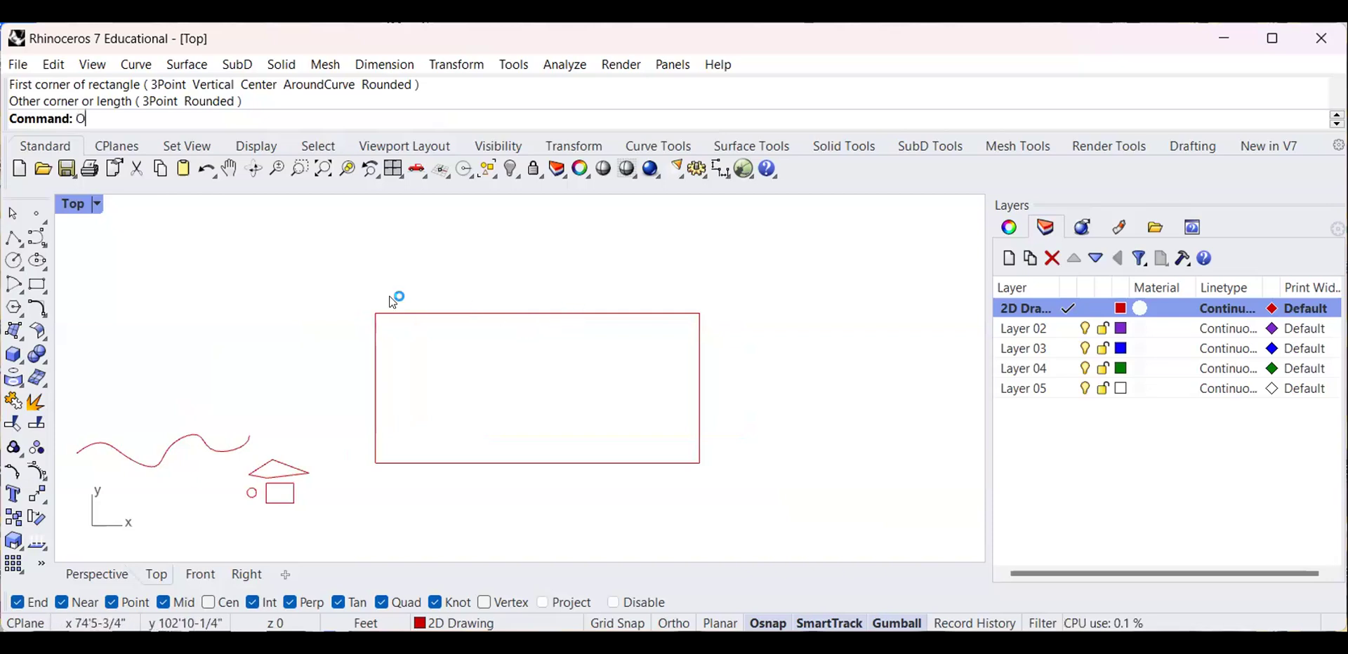
Offset the large rectangle inward by a distance of 0.5 feet, keeping sharp corners
key(Return)
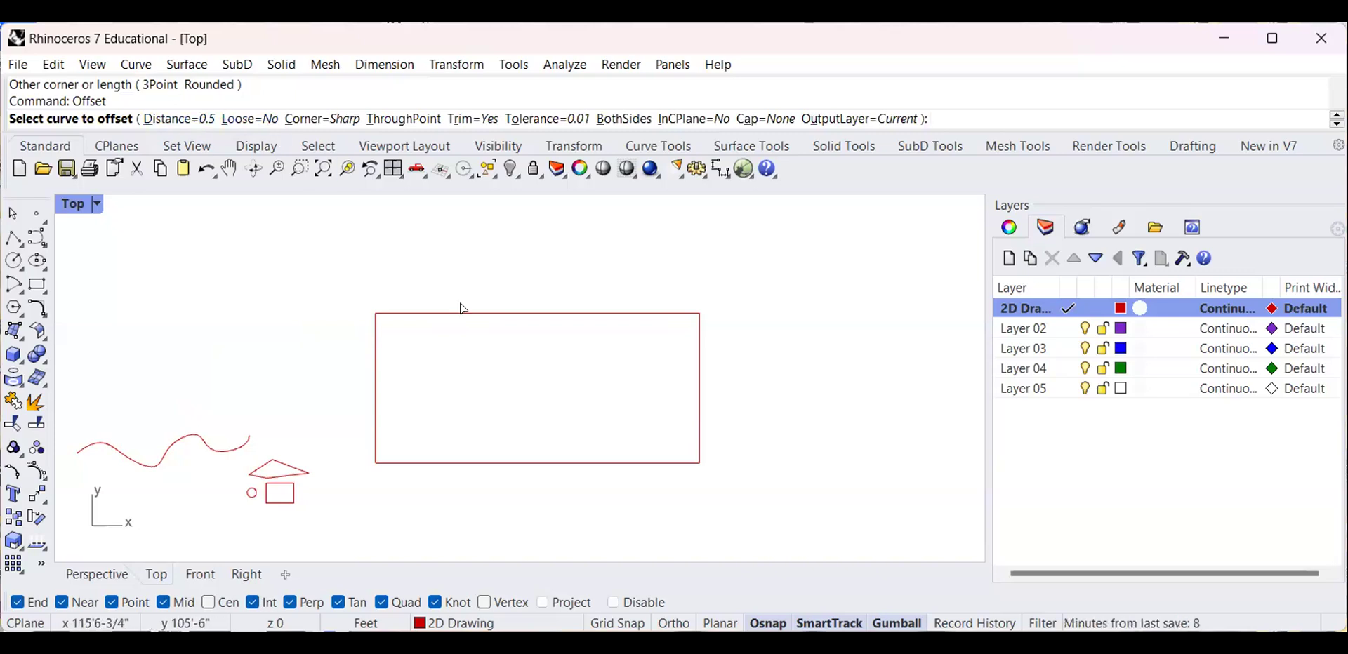
click(621, 316)
scroll(603, 356, up, 4)
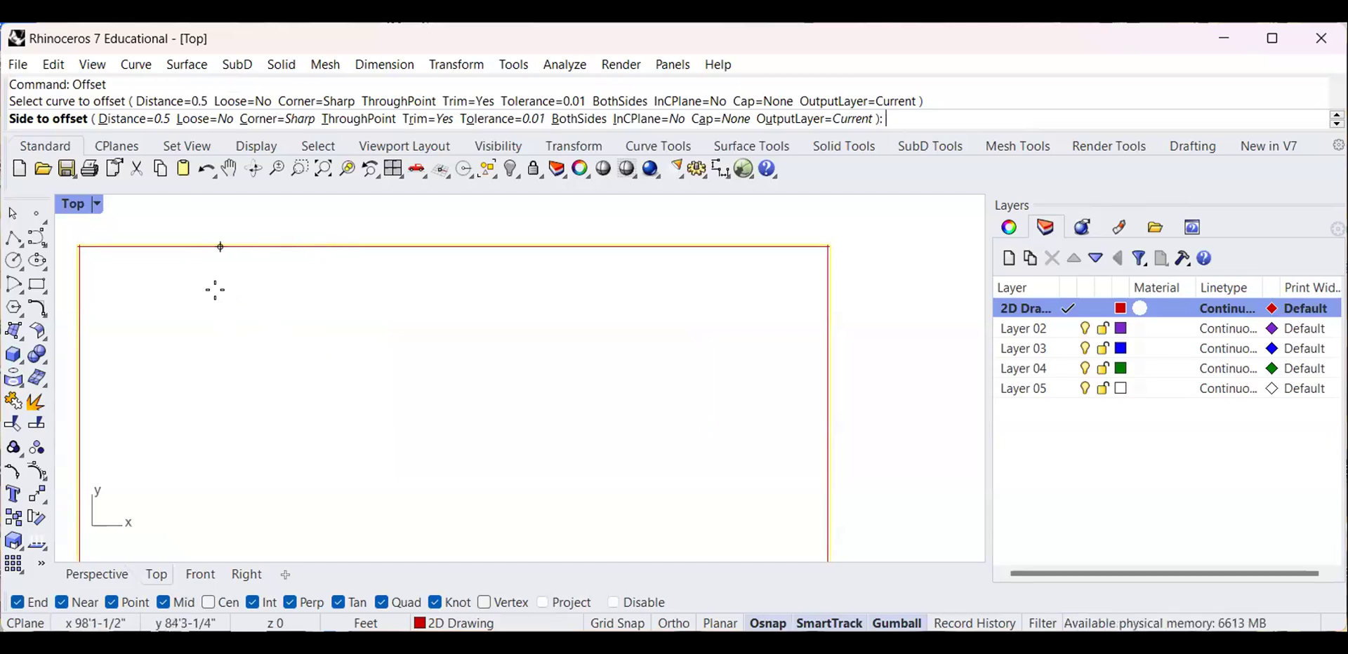
click(215, 290)
scroll(175, 301, down, 3)
scroll(210, 316, up, 5)
scroll(210, 320, down, 3)
scroll(281, 344, up, 1)
scroll(246, 361, down, 1)
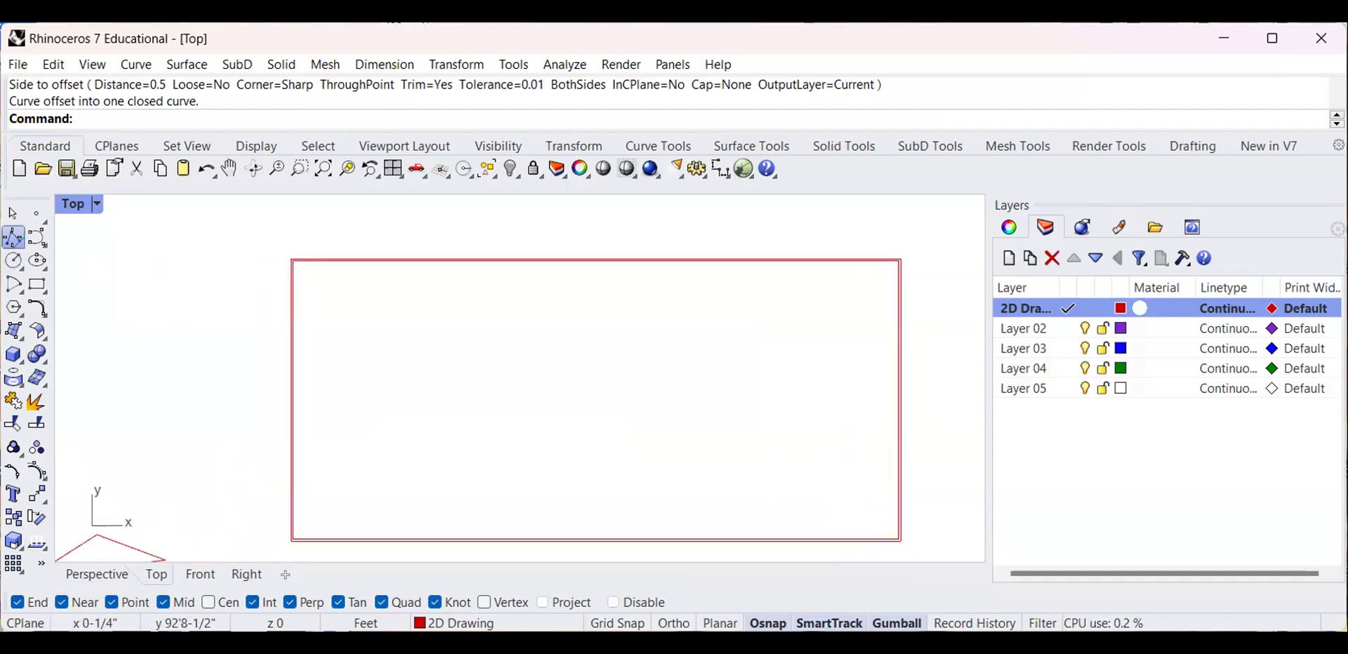
With the Polyline tool active, examine the Near and Mid snap points along the double rectangle's left side
right_drag(286, 429, 346, 560)
scroll(424, 455, down, 4)
right_drag(430, 447, 395, 354)
scroll(351, 442, up, 2)
scroll(415, 343, down, 2)
scroll(397, 445, up, 2)
right_drag(397, 445, 298, 520)
scroll(281, 516, up, 5)
scroll(308, 453, down, 5)
right_drag(415, 376, 433, 364)
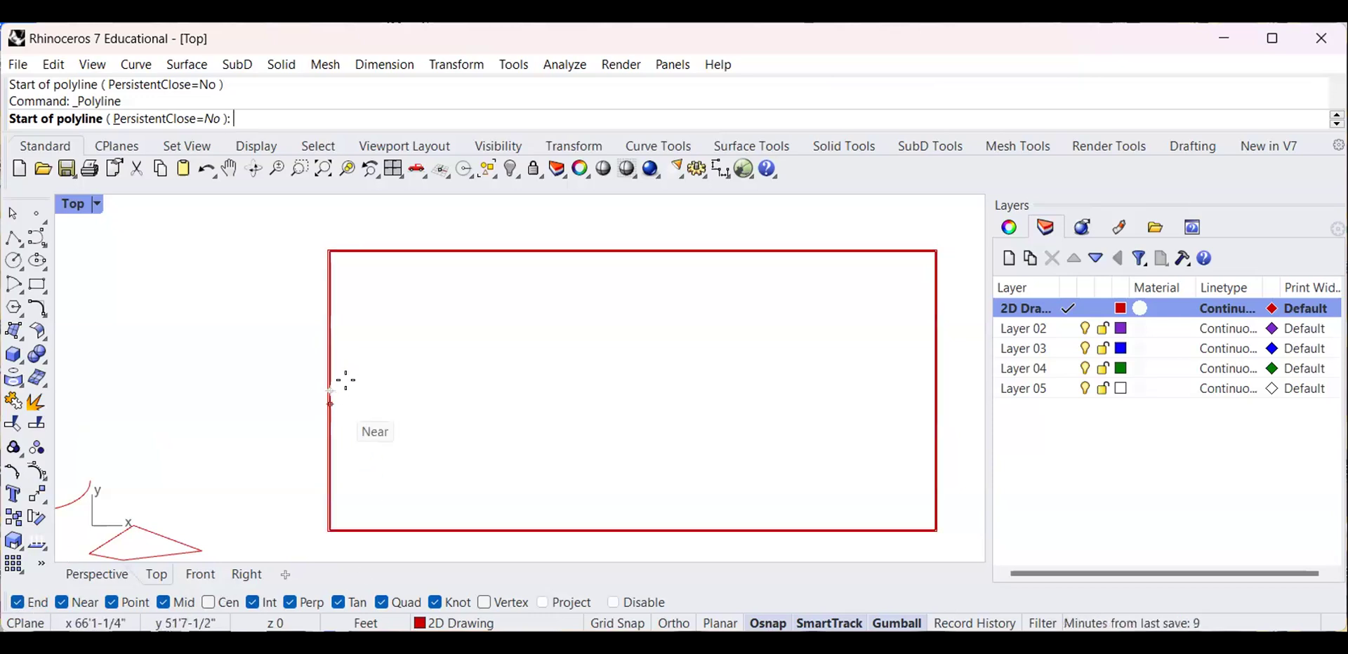
scroll(377, 387, up, 3)
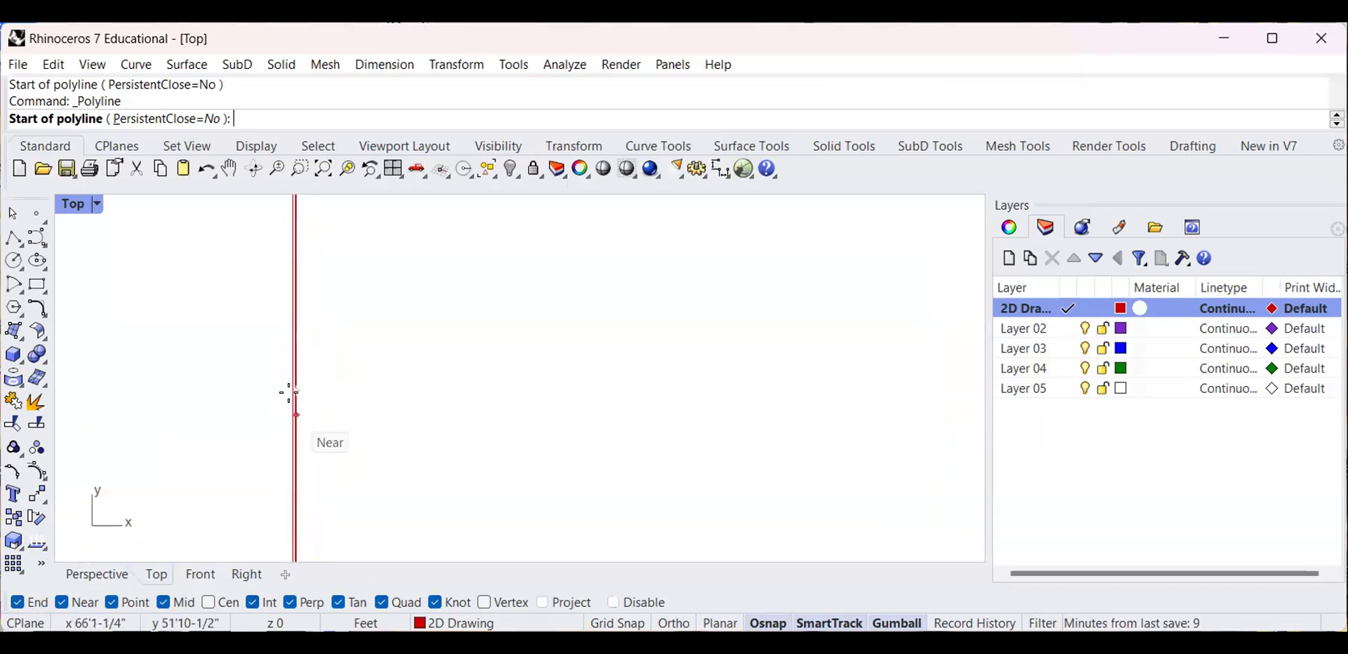
scroll(305, 384, down, 3)
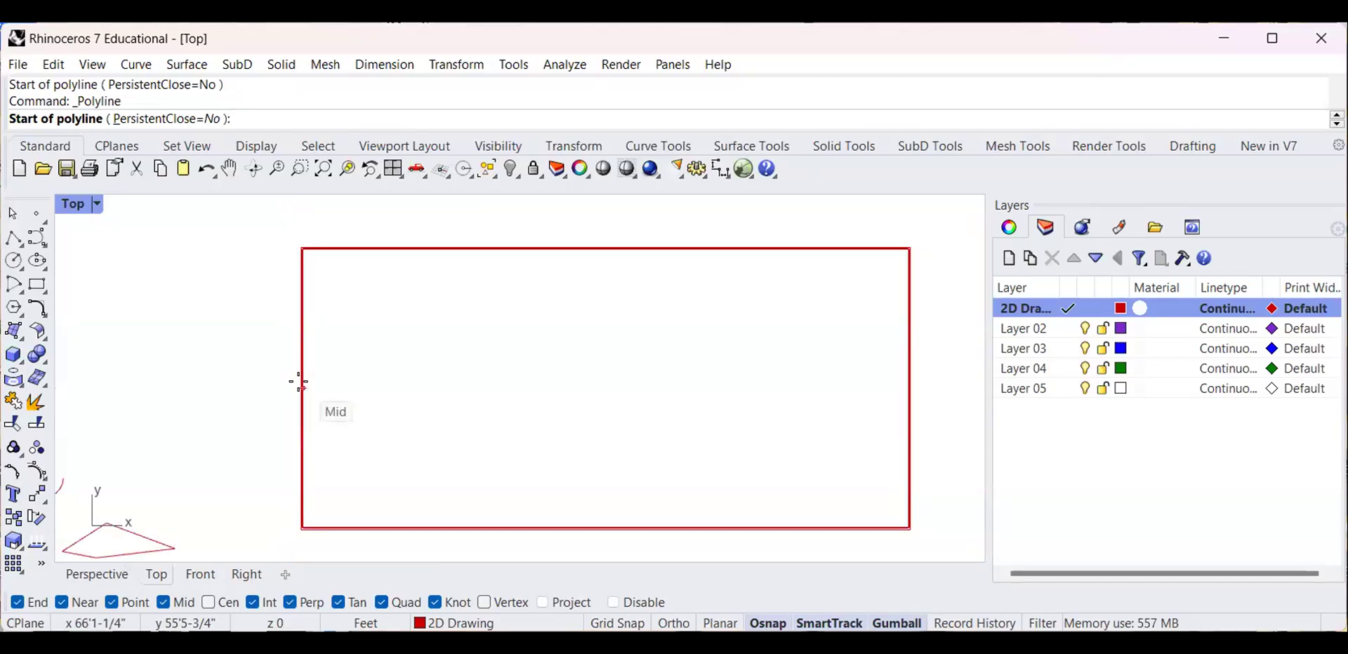
scroll(299, 382, up, 4)
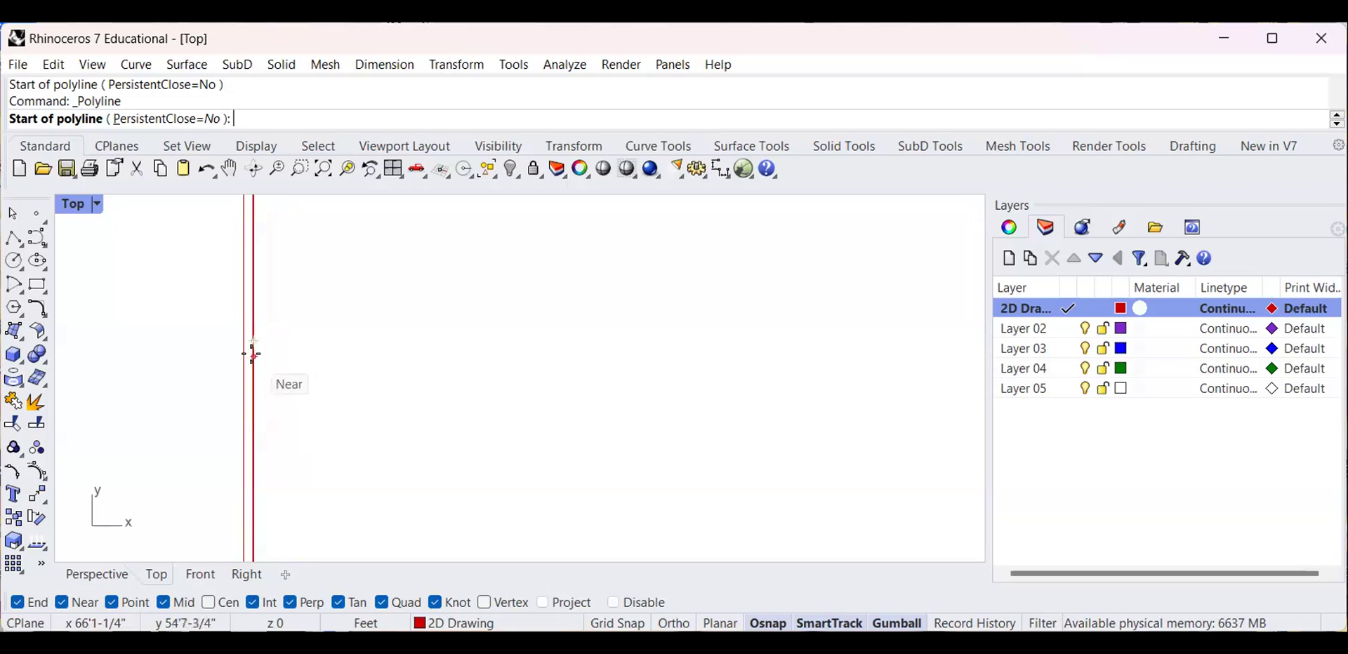
scroll(265, 364, down, 5)
right_drag(308, 366, 104, 442)
right_drag(251, 334, 530, 298)
Draw a vertical polyline from the inner rectangle's top edge to its bottom edge, nearer the left side
scroll(475, 321, up, 6)
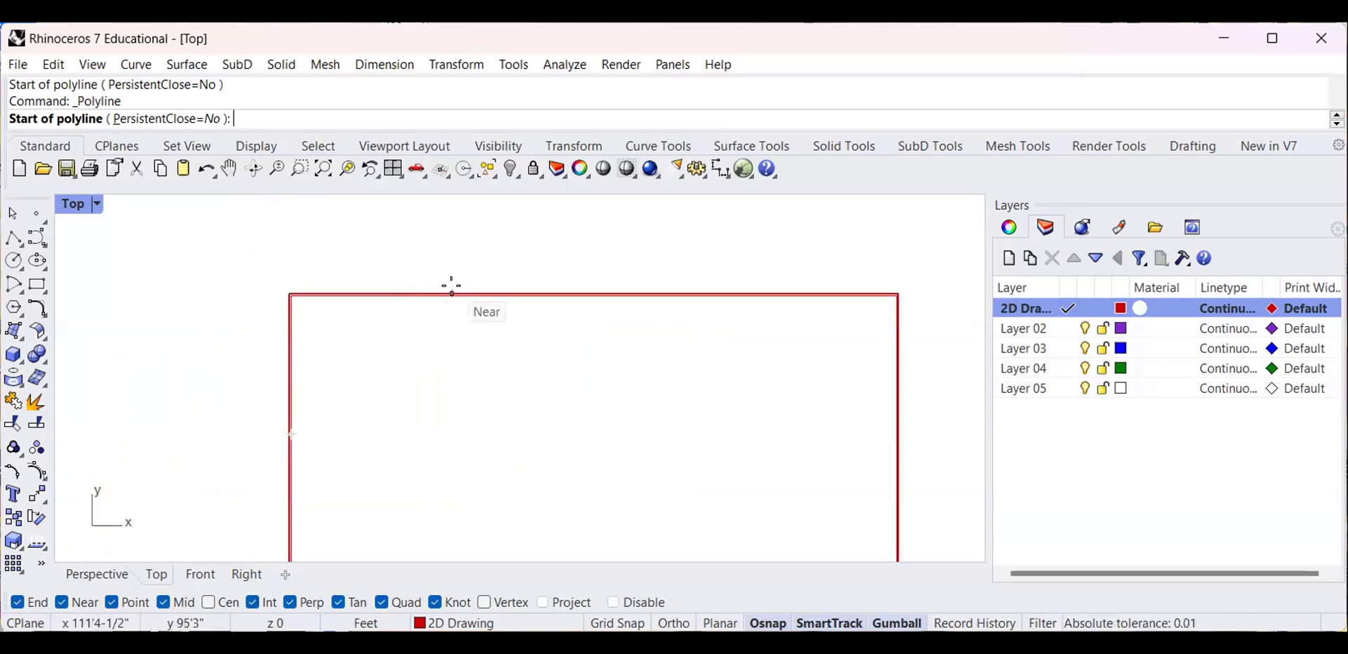
scroll(409, 313, up, 2)
click(385, 264)
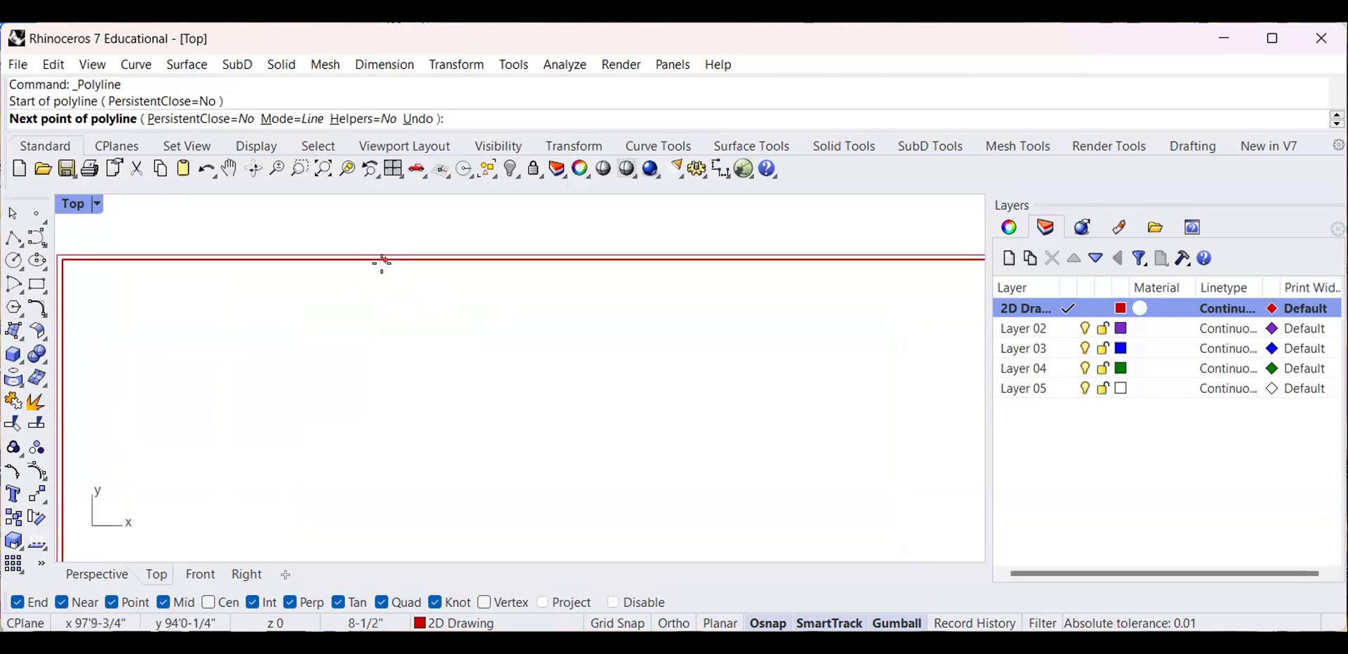
scroll(400, 316, down, 8)
right_drag(399, 316, 358, 298)
scroll(325, 375, up, 6)
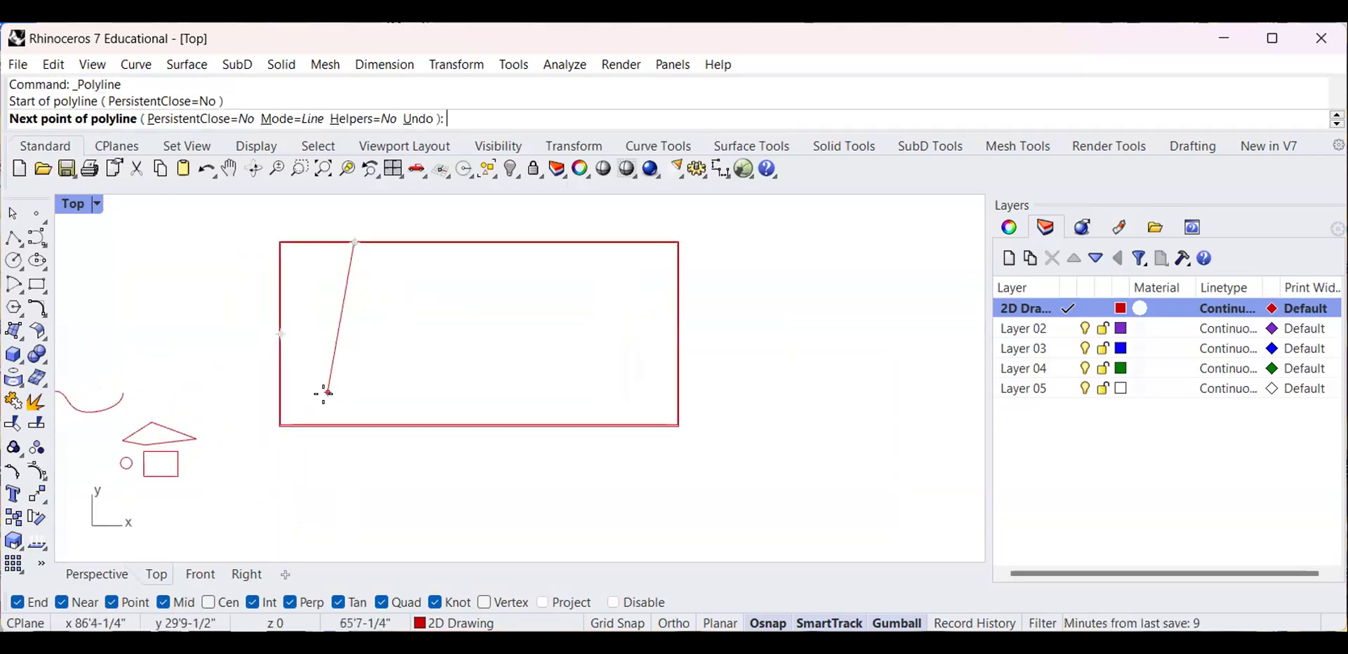
click(365, 426)
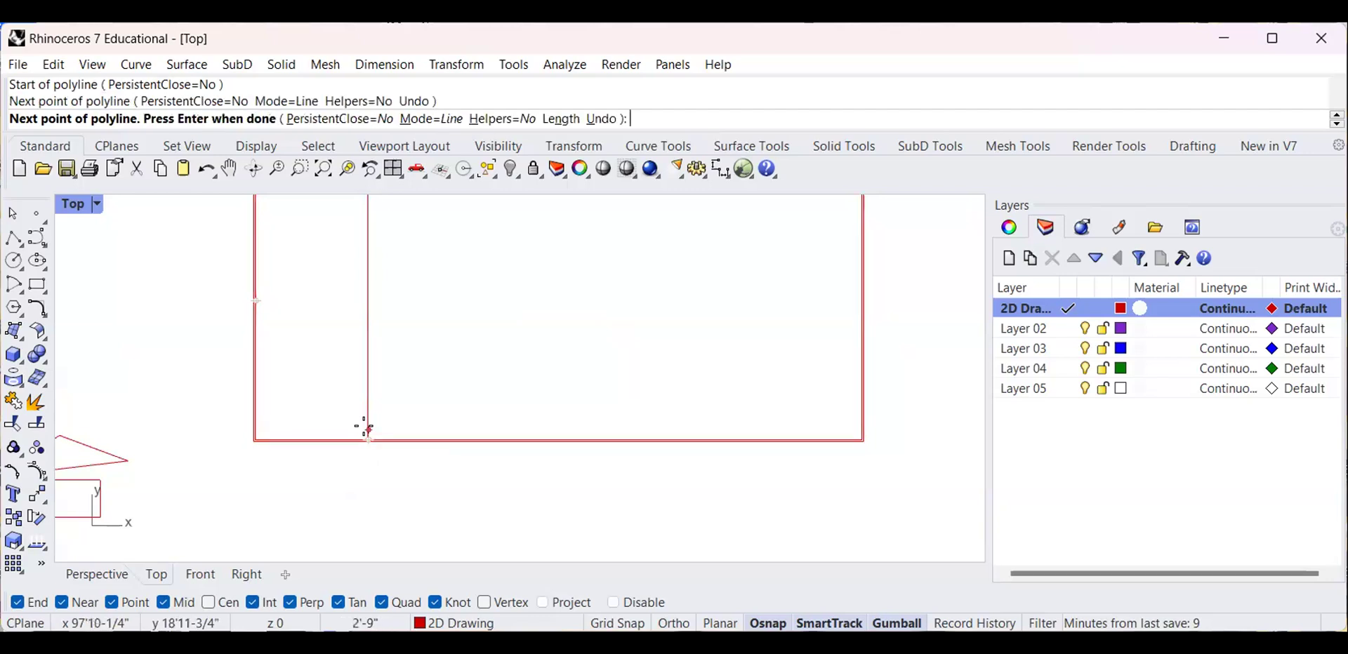
key(Return)
scroll(373, 430, down, 3)
Draw a horizontal polyline from the vertical line's midpoint to the right edge of the inner rectangle
key(Return)
scroll(342, 382, up, 4)
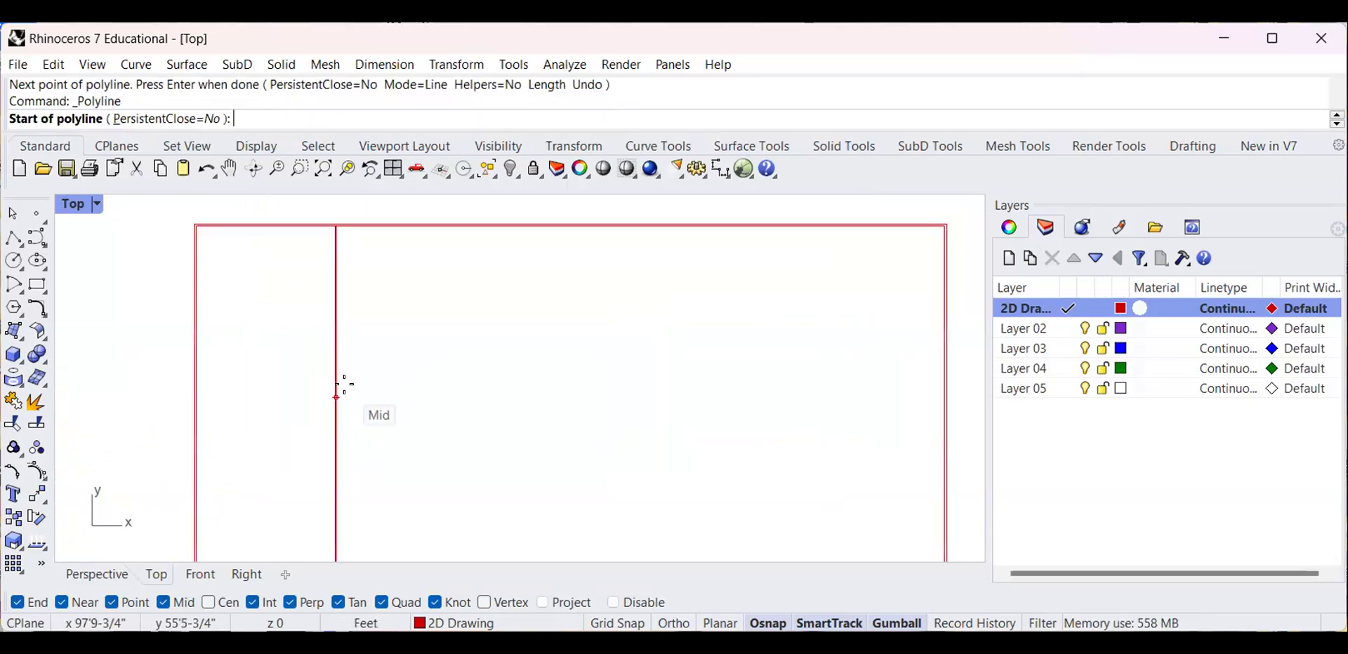
scroll(384, 365, down, 3)
right_drag(325, 385, 247, 397)
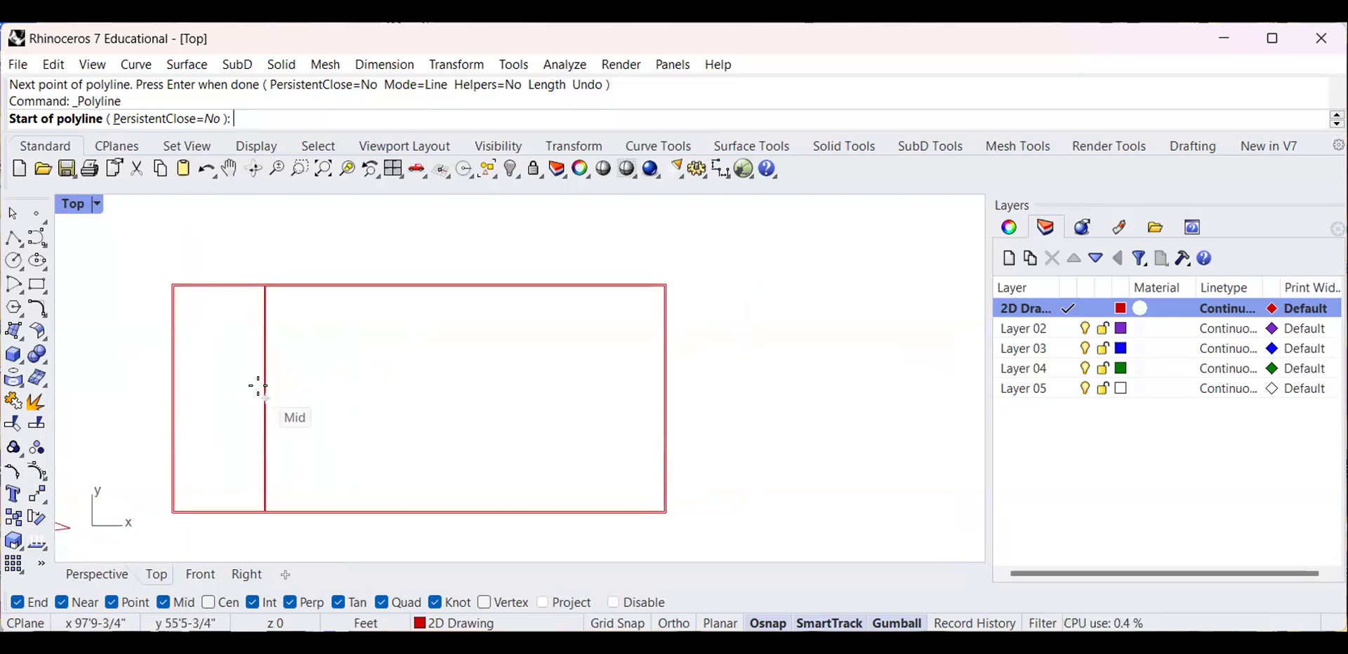
click(258, 387)
scroll(602, 385, up, 5)
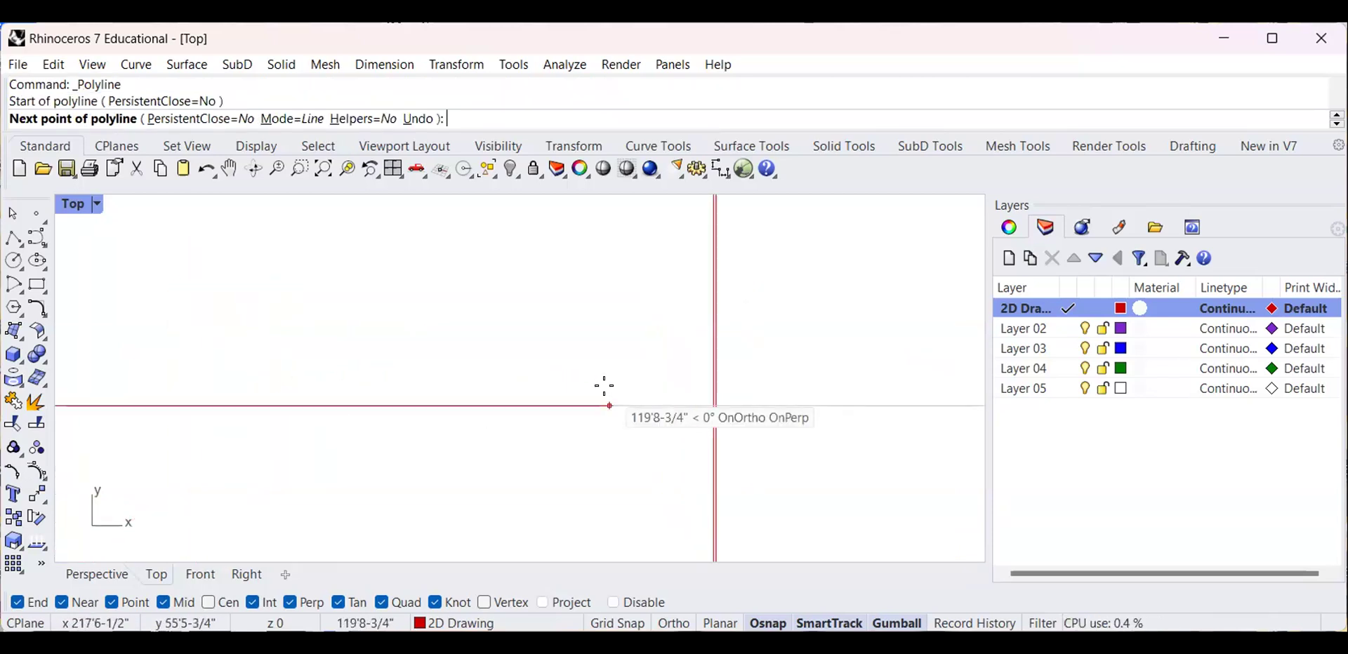
click(697, 407)
key(Return)
Offset the vertical dividing line inside the large rectangle by 0.5 feet
scroll(617, 457, down, 3)
scroll(430, 412, up, 2)
scroll(569, 385, down, 2)
right_drag(569, 384, 653, 367)
scroll(552, 415, up, 6)
scroll(408, 403, down, 4)
right_drag(360, 398, 319, 413)
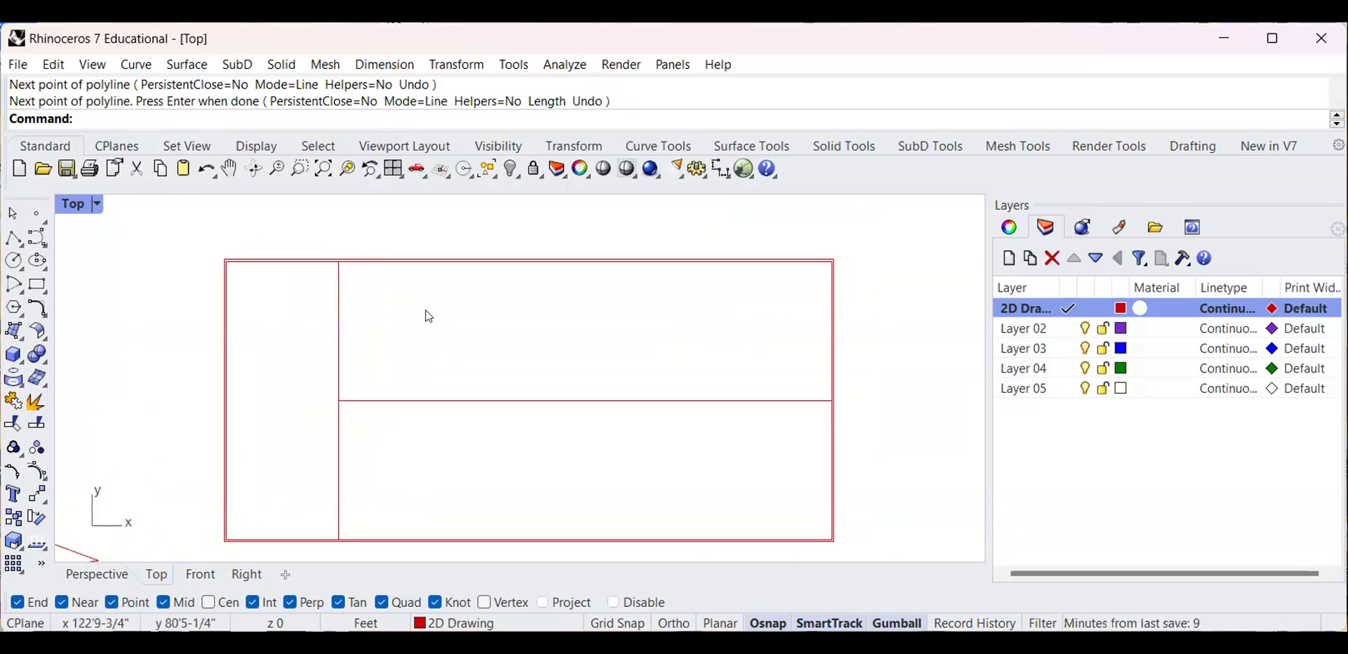
text(Offset)
key(Return)
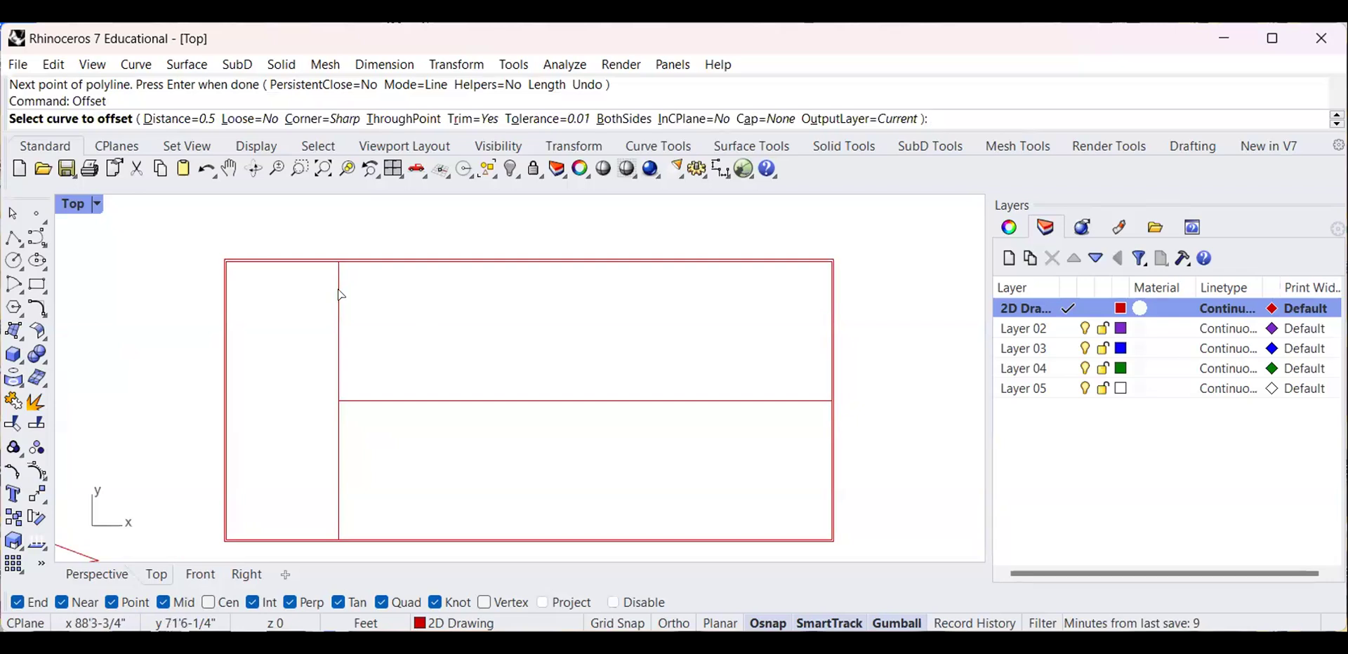
click(338, 357)
scroll(298, 368, up, 3)
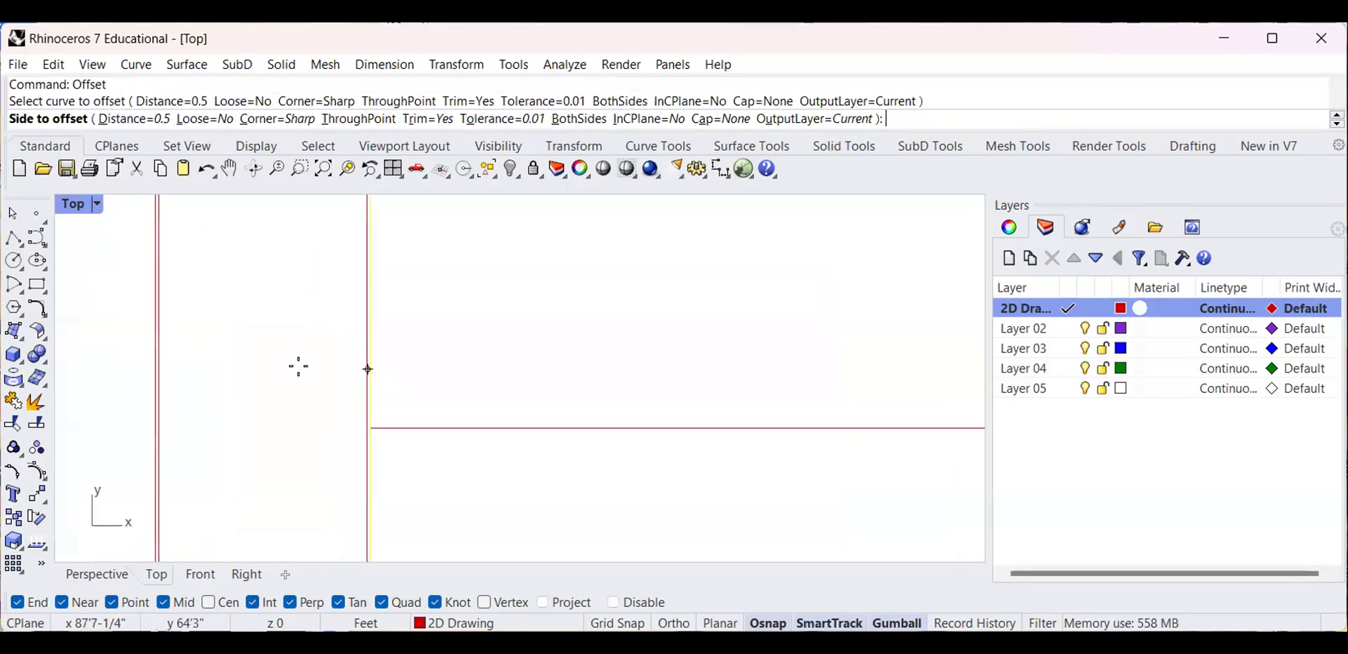
click(449, 397)
Offset the horizontal dividing line downward by 0.5 feet and clear the selection
scroll(448, 397, down, 1)
click(458, 423)
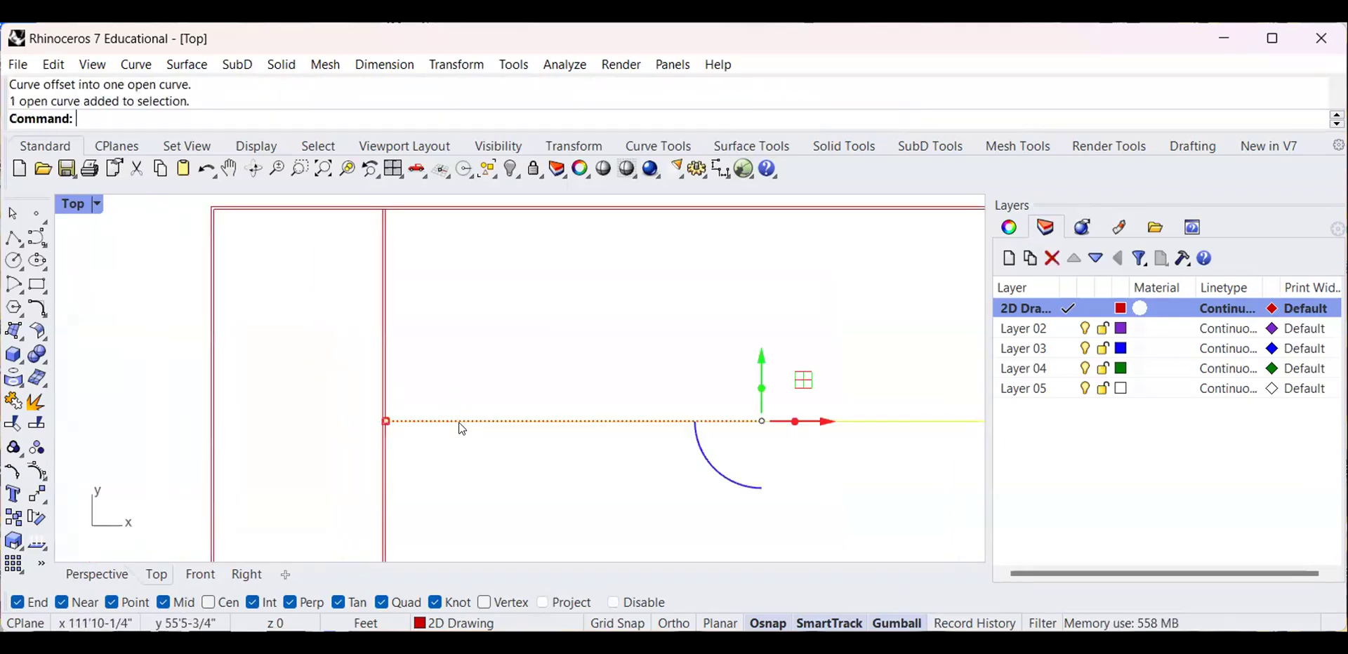
right_click(457, 421)
click(442, 445)
key(Escape)
scroll(476, 316, down, 5)
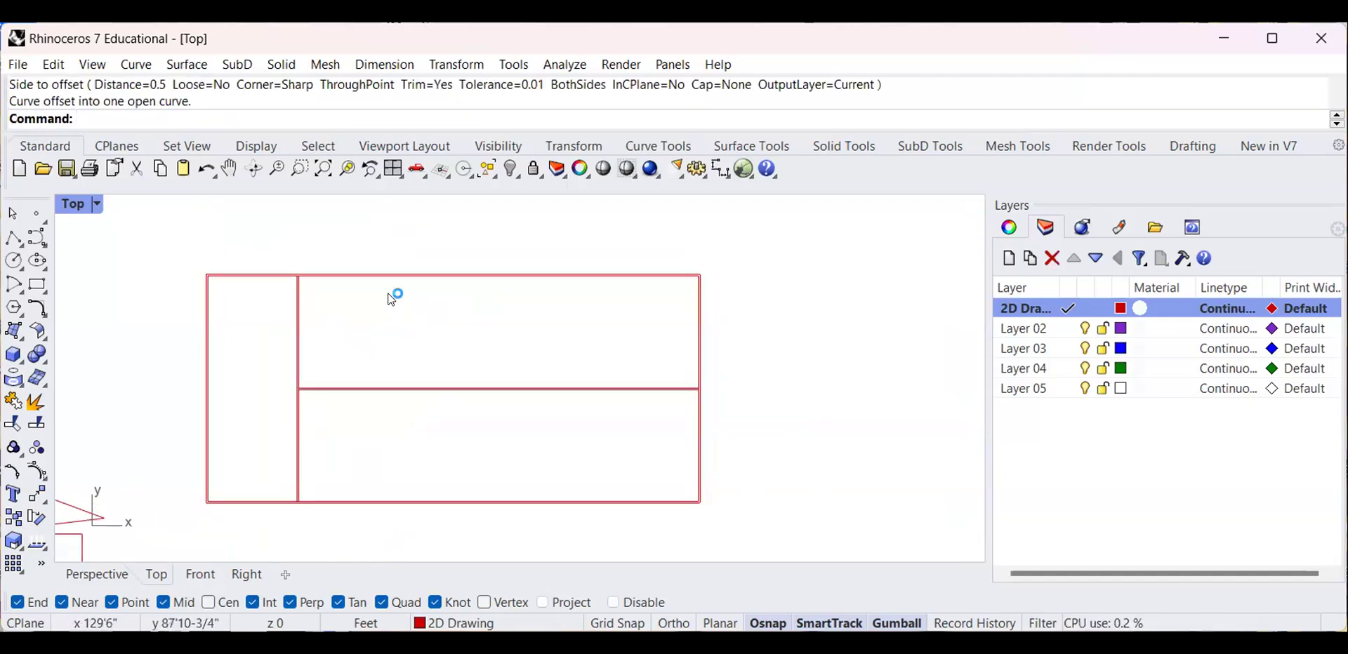
scroll(261, 368, up, 6)
scroll(257, 373, down, 6)
right_drag(273, 378, 270, 451)
scroll(439, 373, up, 6)
scroll(435, 372, down, 6)
scroll(362, 379, up, 6)
scroll(349, 400, down, 4)
right_drag(349, 401, 537, 481)
click(11, 237)
scroll(518, 401, up, 6)
scroll(412, 356, down, 4)
scroll(495, 456, up, 6)
scroll(460, 434, down, 4)
right_drag(445, 436, 382, 472)
scroll(364, 412, up, 8)
scroll(414, 365, down, 6)
right_drag(429, 344, 590, 242)
scroll(454, 440, down, 5)
scroll(454, 440, up, 8)
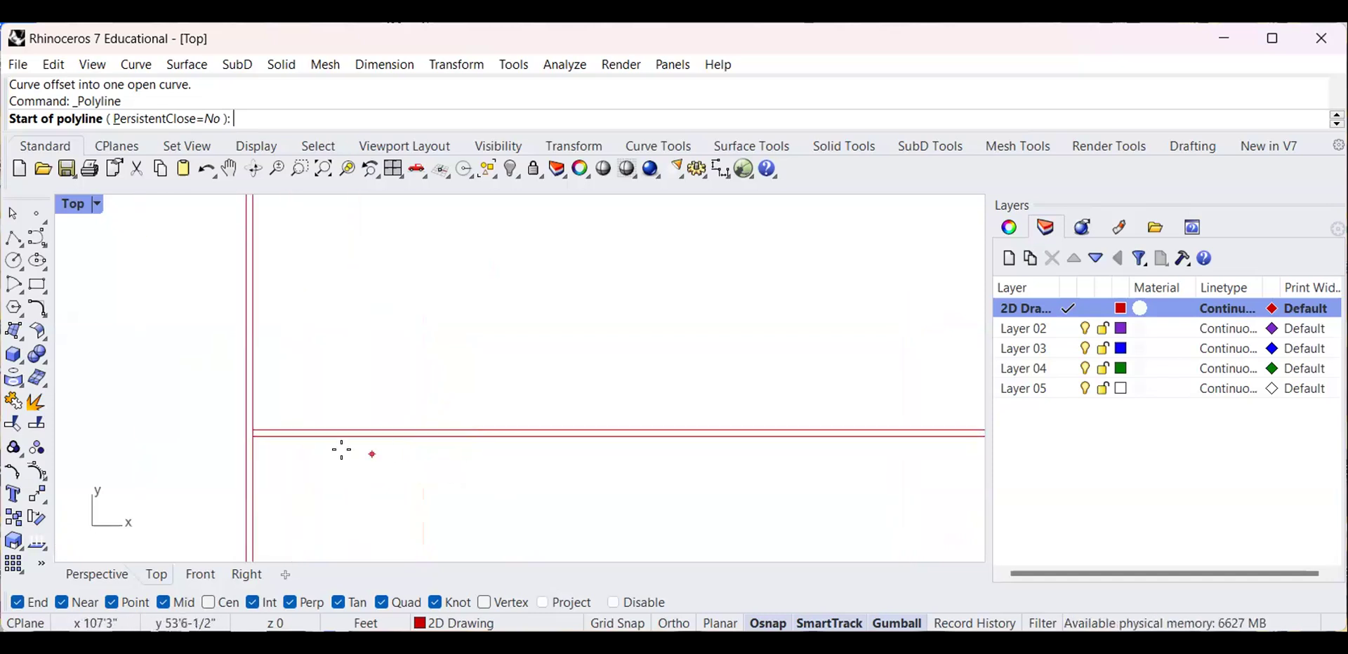
key(Escape)
scroll(415, 451, down, 6)
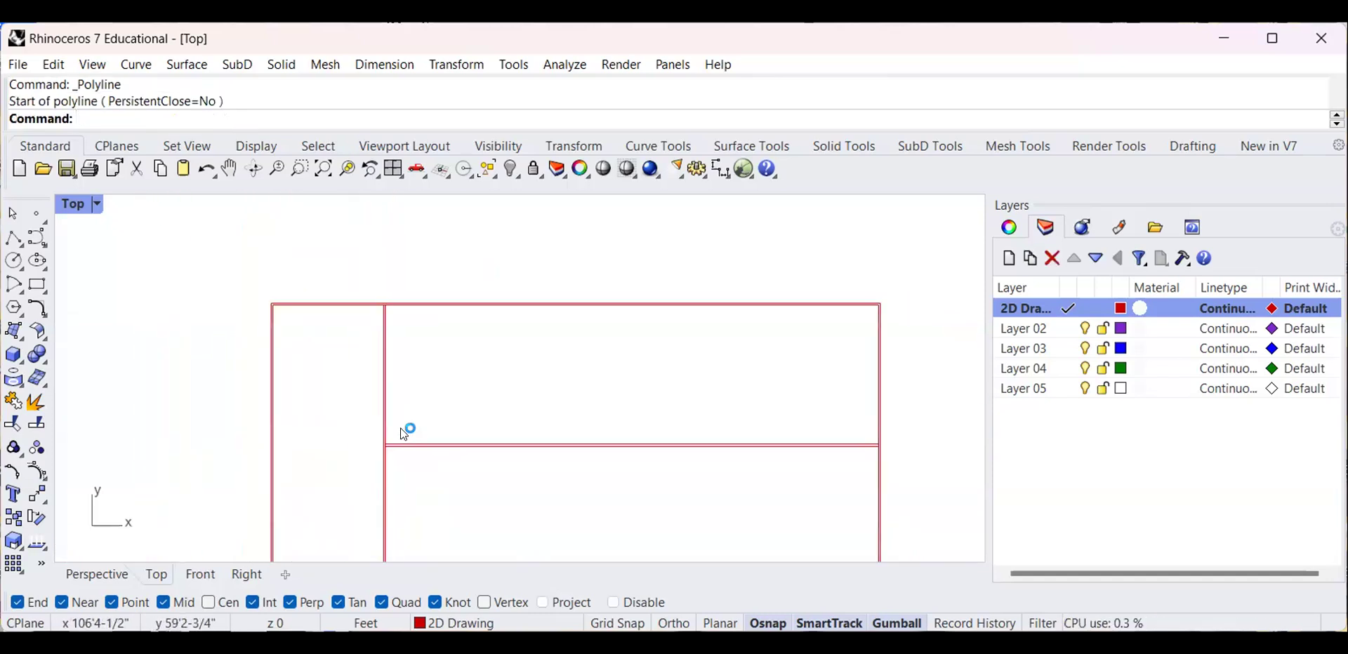
Draw a short horizontal polyline across the left wall's two lines, just below the plan's upper-left corner
scroll(337, 391, up, 3)
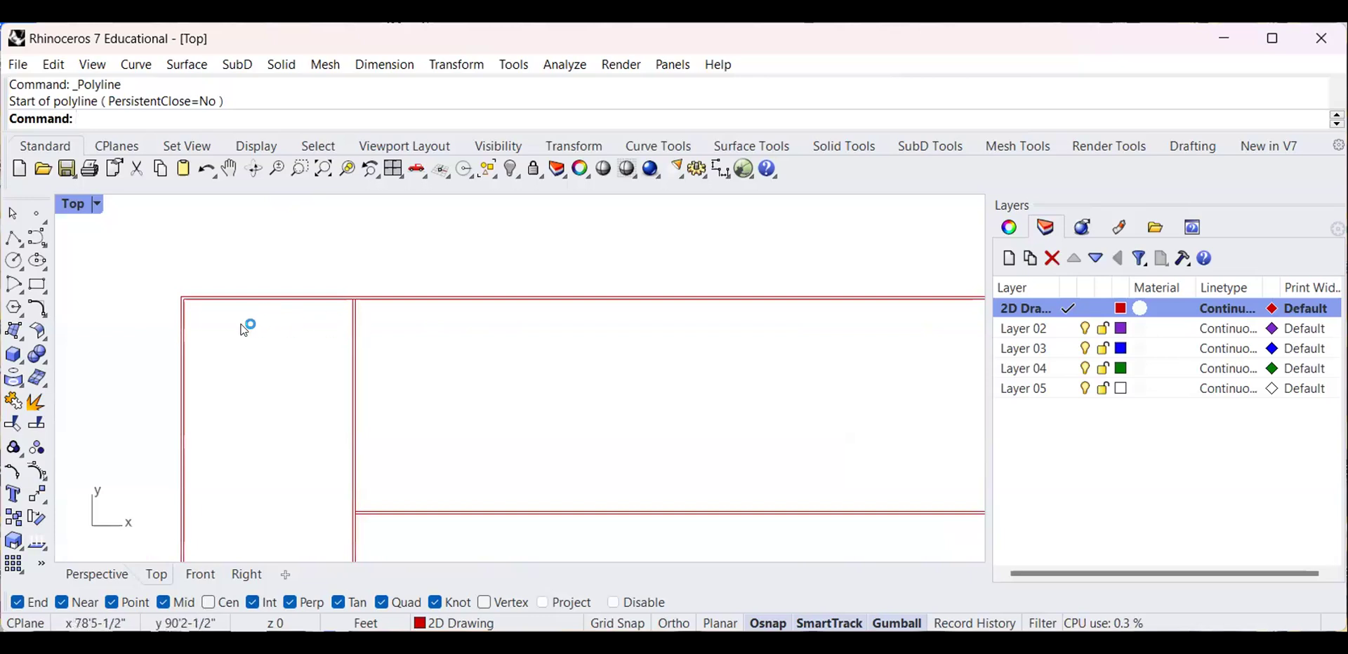
key(Return)
scroll(177, 316, up, 8)
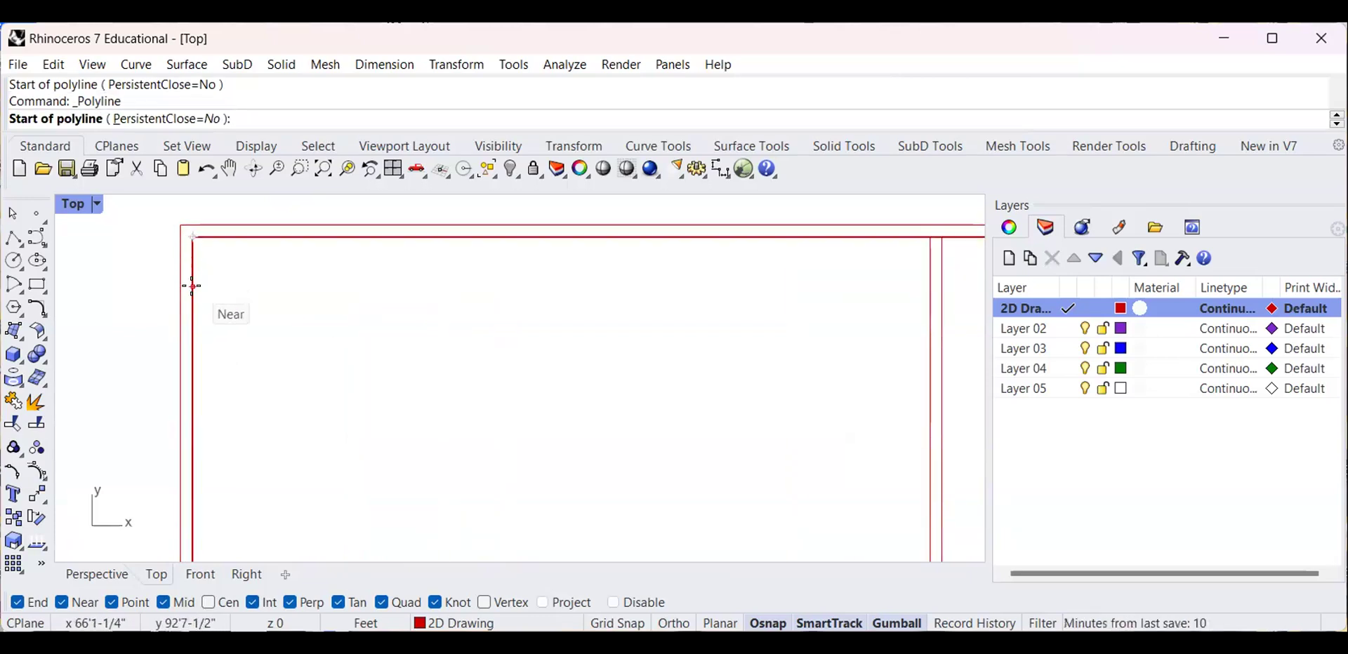
click(192, 286)
click(165, 285)
key(Return)
Offset the short line across the left wall downward by 4 feet and clear the selection
scroll(154, 341, down, 6)
right_drag(154, 342, 231, 440)
scroll(313, 325, up, 8)
scroll(313, 326, down, 6)
scroll(269, 315, up, 8)
click(269, 302)
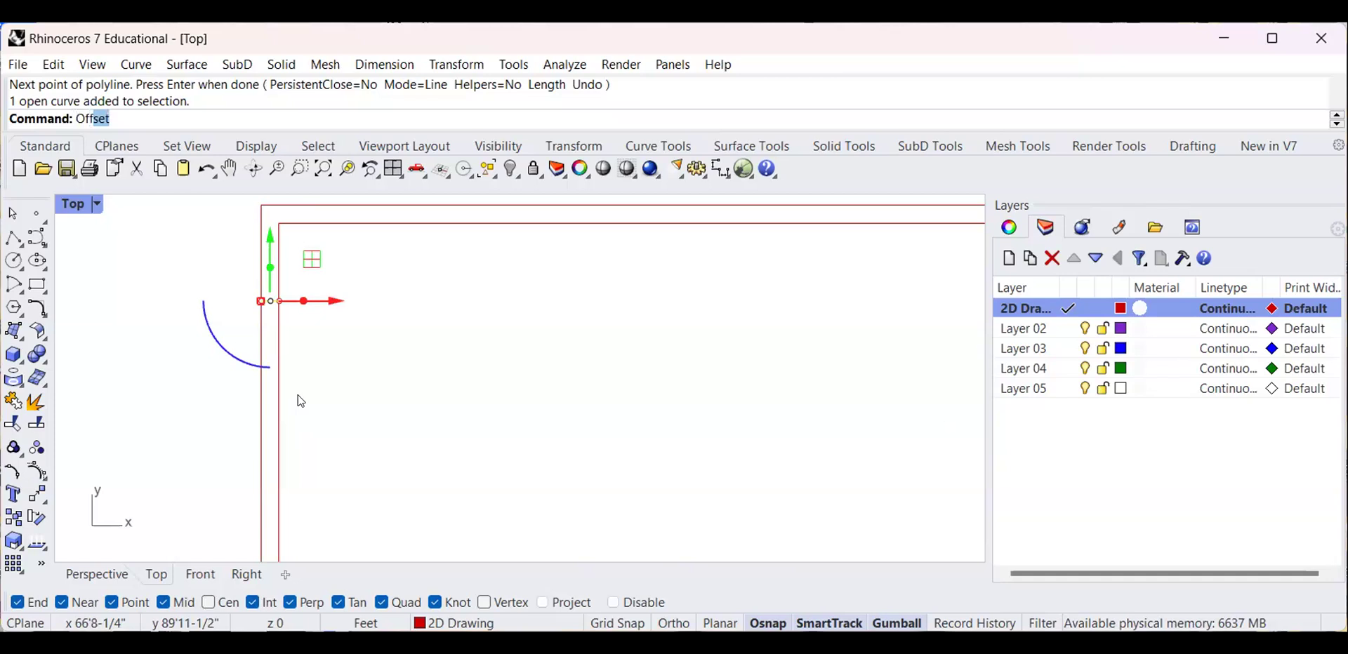
key(Return)
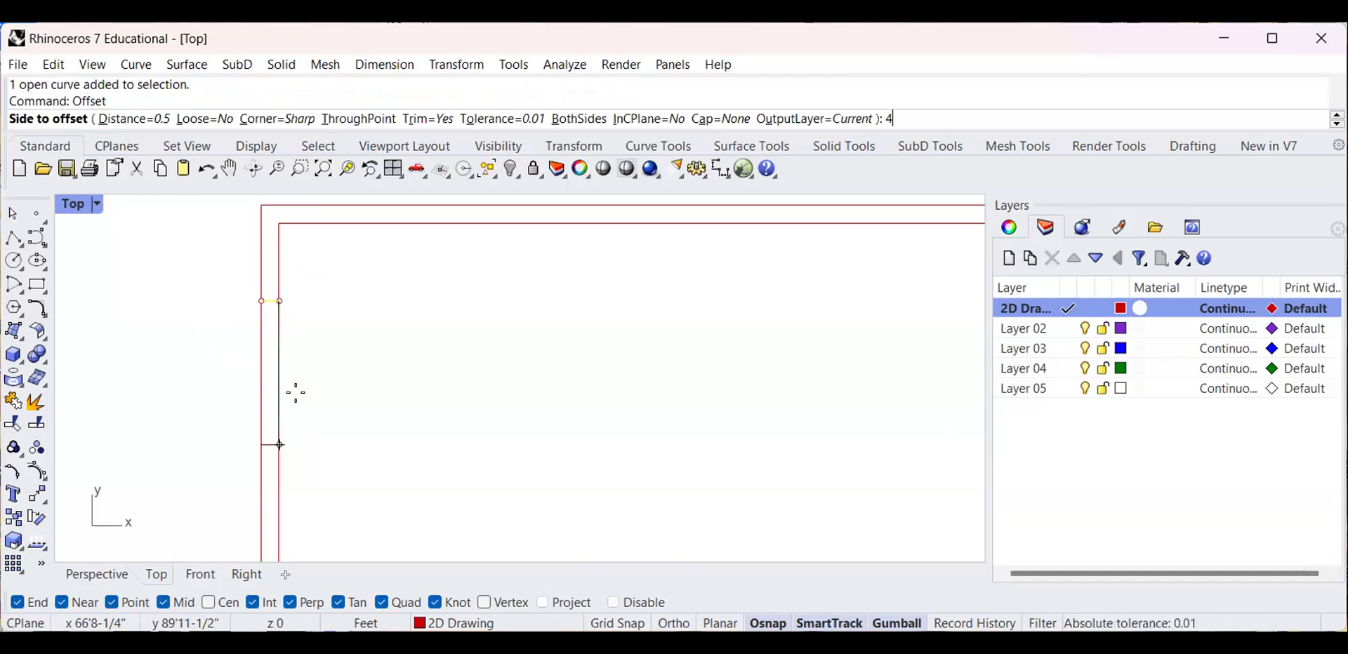
key(Return)
click(298, 395)
right_click(298, 394)
scroll(279, 424, down, 6)
right_drag(366, 408, 429, 382)
click(390, 379)
Trim both left wall lines between the two short cross lines to open a gap in the wall
scroll(369, 364, up, 6)
scroll(330, 341, down, 4)
right_drag(330, 339, 313, 281)
scroll(317, 288, up, 4)
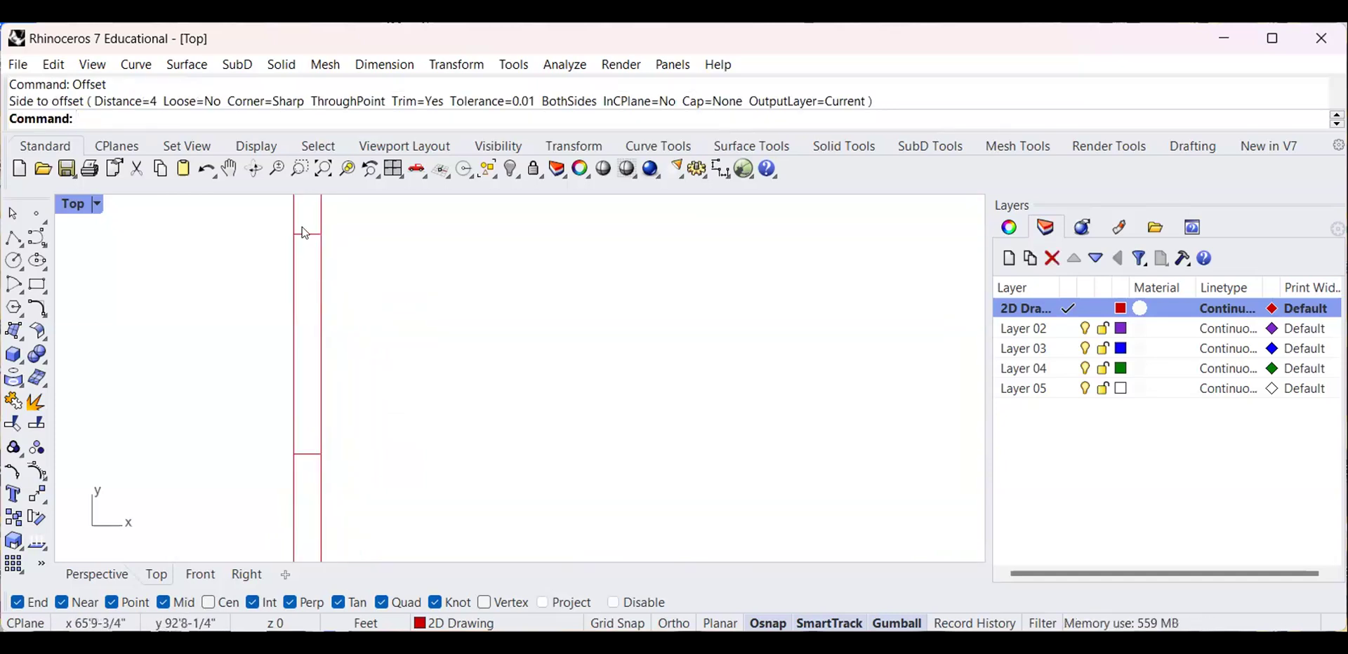
click(304, 233)
shift+click(298, 453)
scroll(249, 423, down, 6)
right_drag(230, 411, 280, 422)
click(423, 274)
scroll(310, 372, up, 8)
click(368, 322)
scroll(367, 321, down, 6)
scroll(367, 322, up, 2)
right_drag(367, 322, 335, 307)
scroll(316, 299, up, 4)
click(333, 280)
scroll(334, 306, down, 6)
right_drag(345, 358, 331, 308)
click(326, 388)
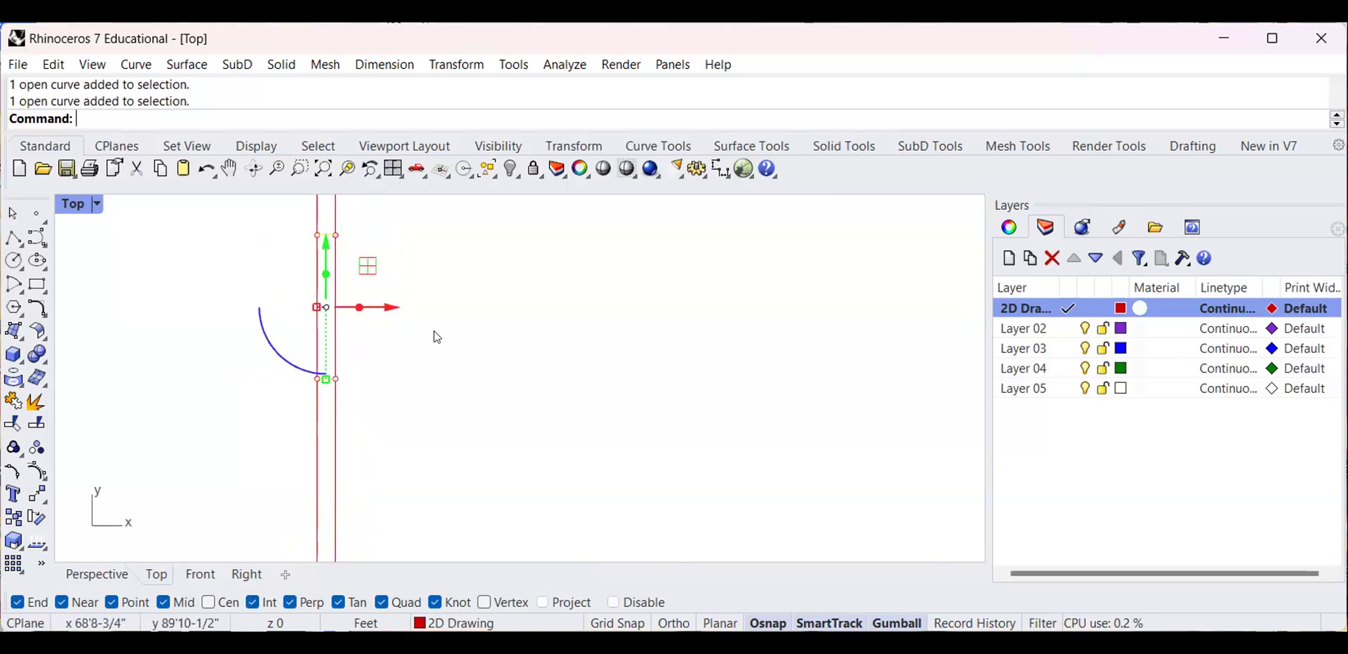
text(trim)
key(Return)
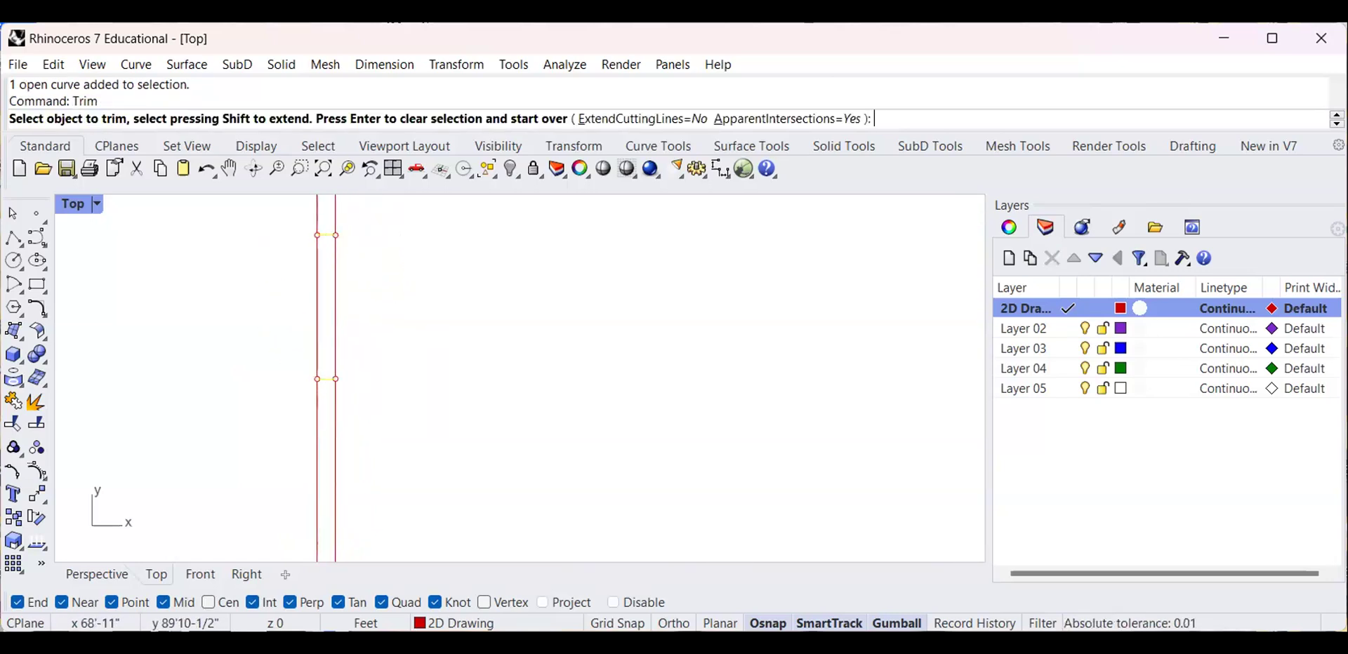
click(335, 316)
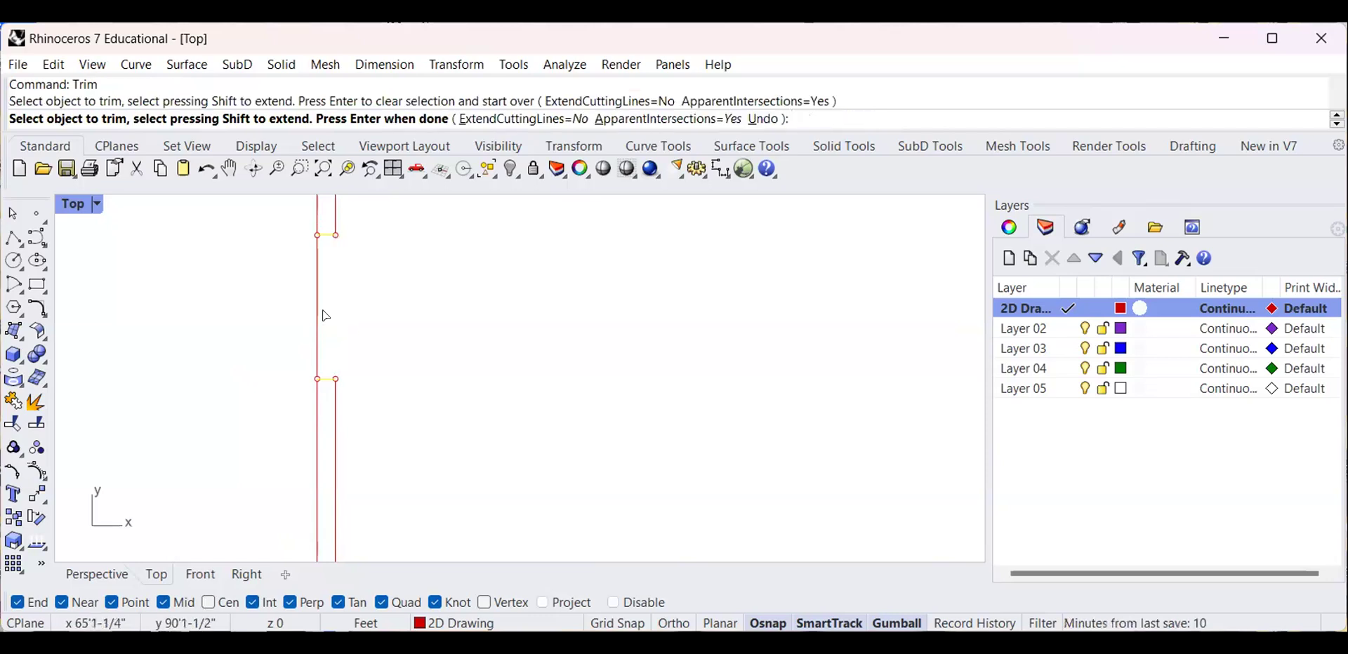
click(325, 319)
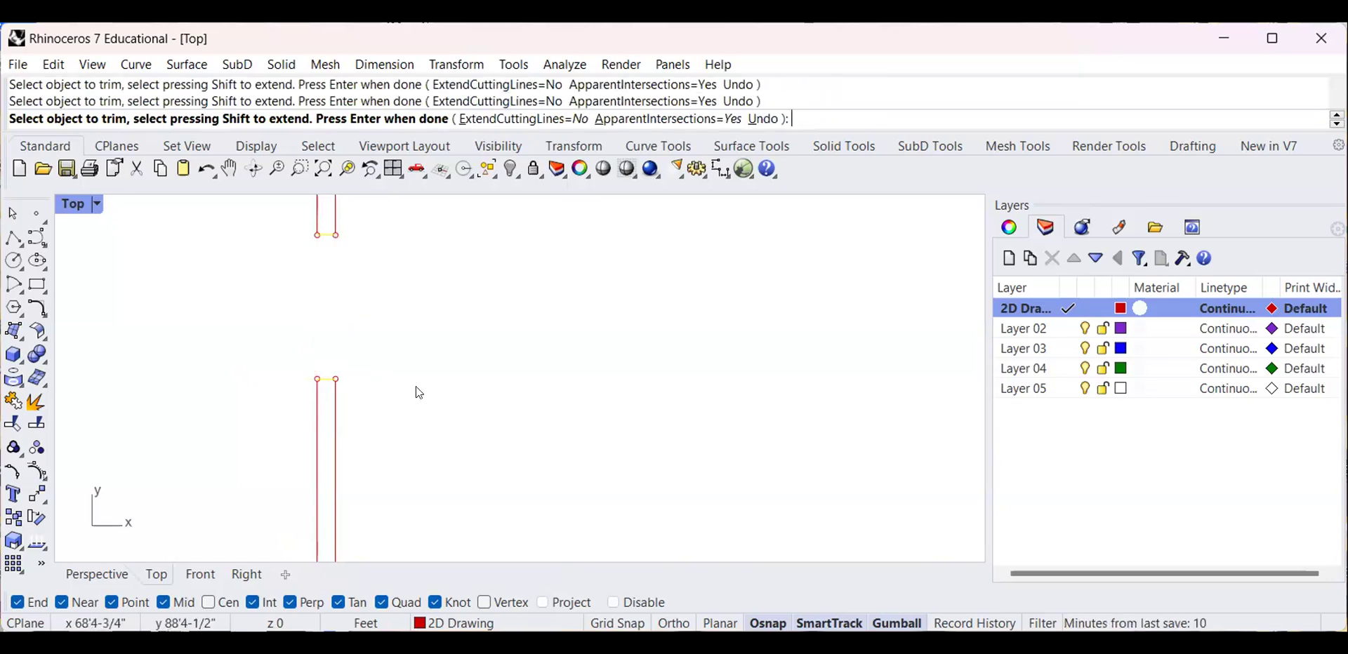
key(Return)
Examine the opening in the left wall and the overall floor plan layout
scroll(415, 386, down, 8)
scroll(425, 343, down, 6)
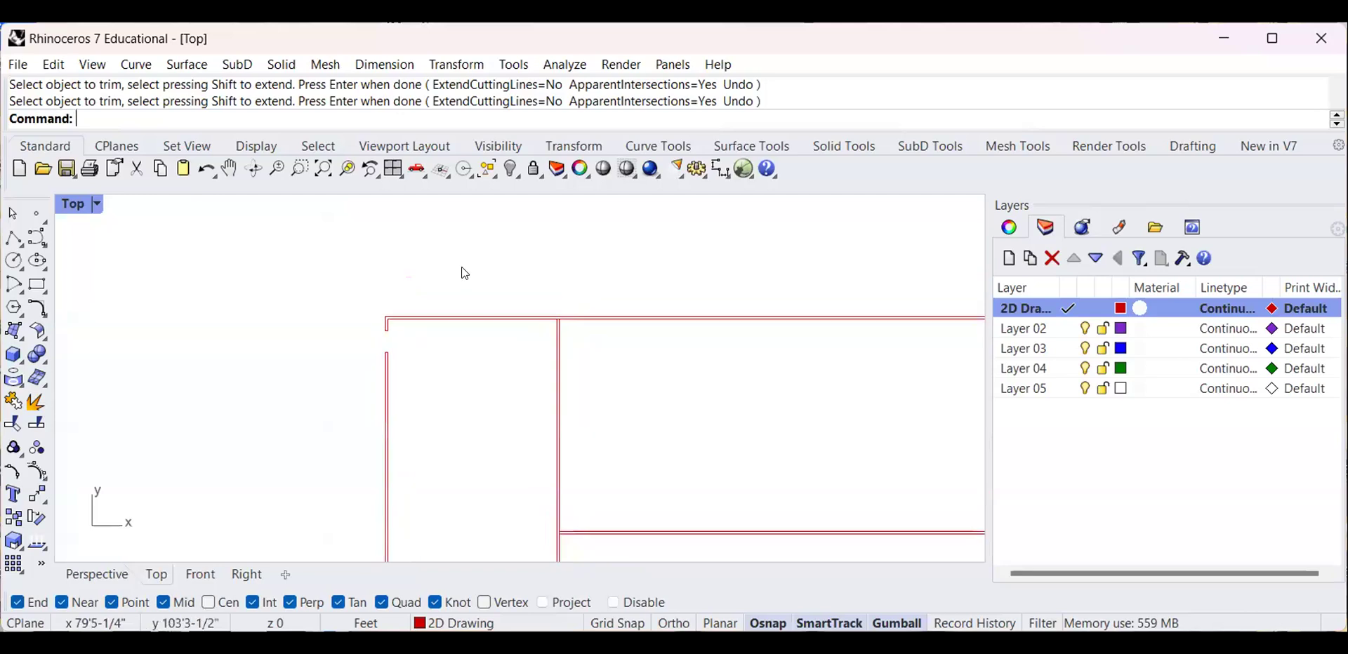
scroll(386, 340, up, 8)
scroll(312, 365, up, 2)
scroll(421, 331, down, 2)
scroll(418, 367, up, 3)
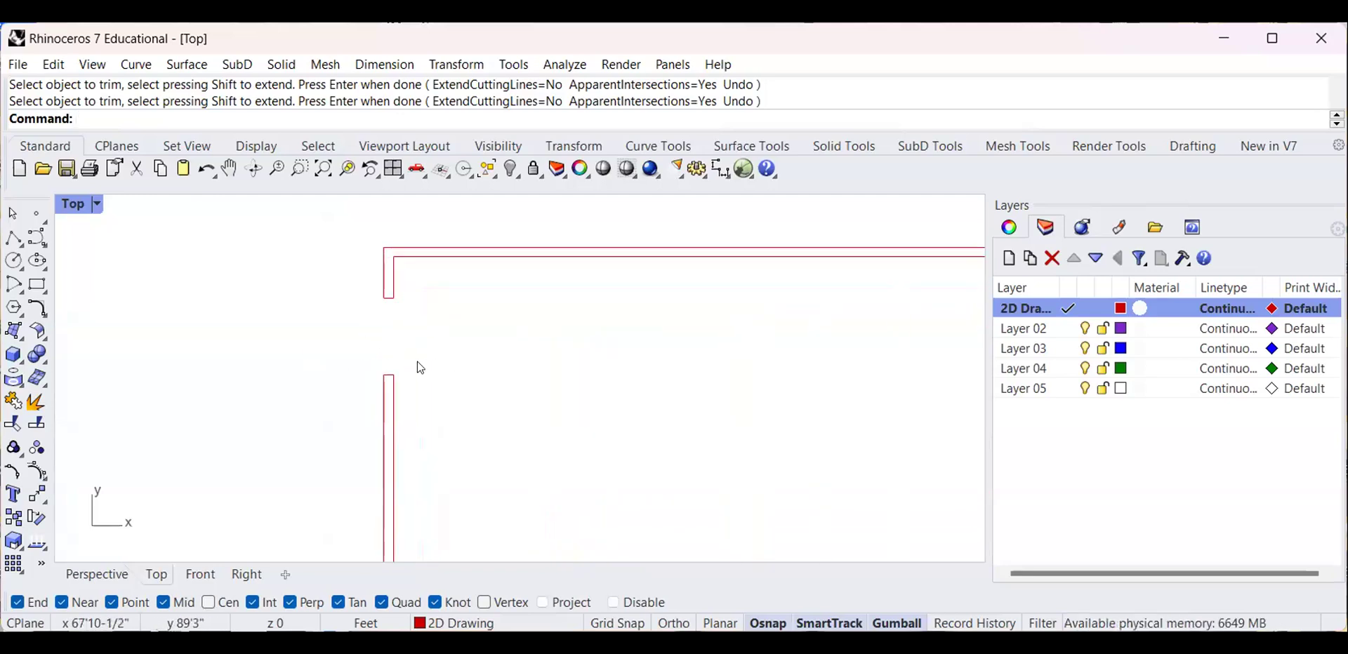
scroll(470, 340, down, 2)
scroll(568, 363, up, 3)
scroll(568, 363, down, 3)
right_drag(568, 363, 402, 361)
scroll(588, 376, down, 8)
right_drag(656, 340, 497, 303)
scroll(629, 360, down, 6)
right_drag(740, 254, 656, 247)
scroll(564, 271, up, 3)
scroll(512, 284, down, 3)
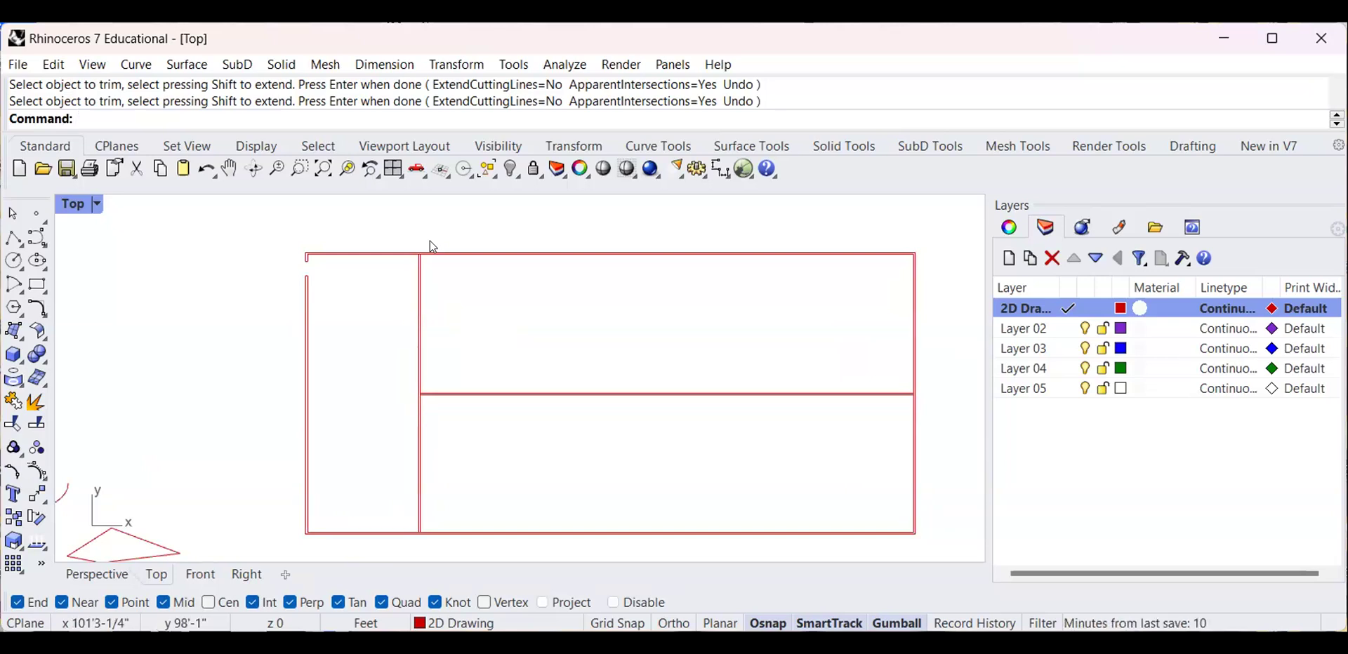
scroll(292, 243, up, 6)
right_drag(368, 274, 369, 234)
scroll(426, 292, up, 8)
scroll(392, 306, down, 6)
scroll(551, 283, down, 6)
scroll(381, 308, down, 6)
right_drag(349, 347, 279, 409)
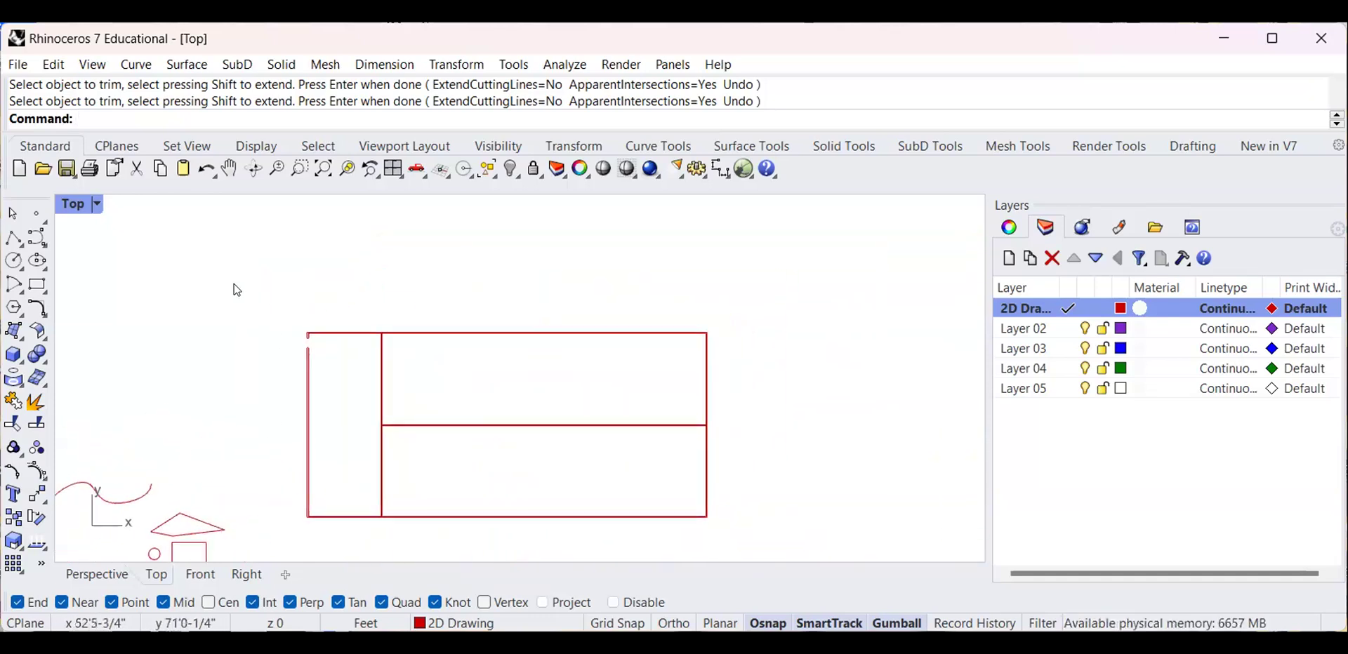
Open the import dialog, browse the files in the Documents folder, and cancel without importing anything
click(17, 65)
click(131, 253)
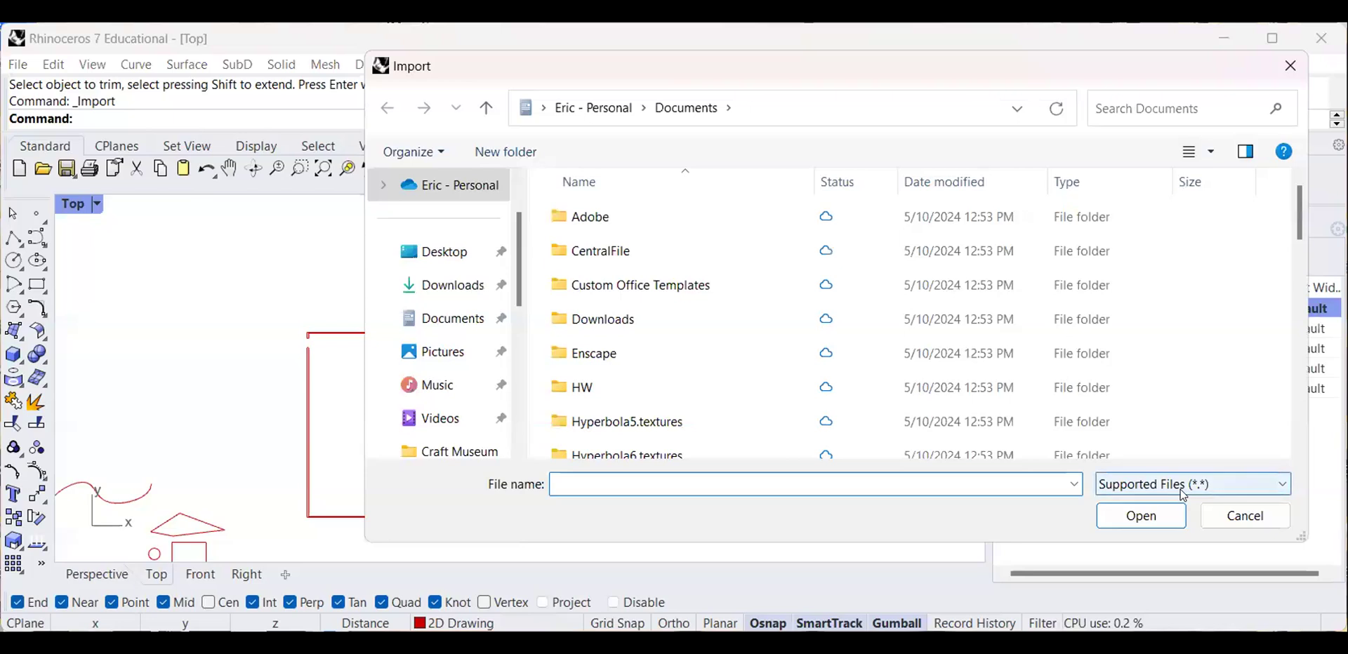
scroll(652, 398, down, 10)
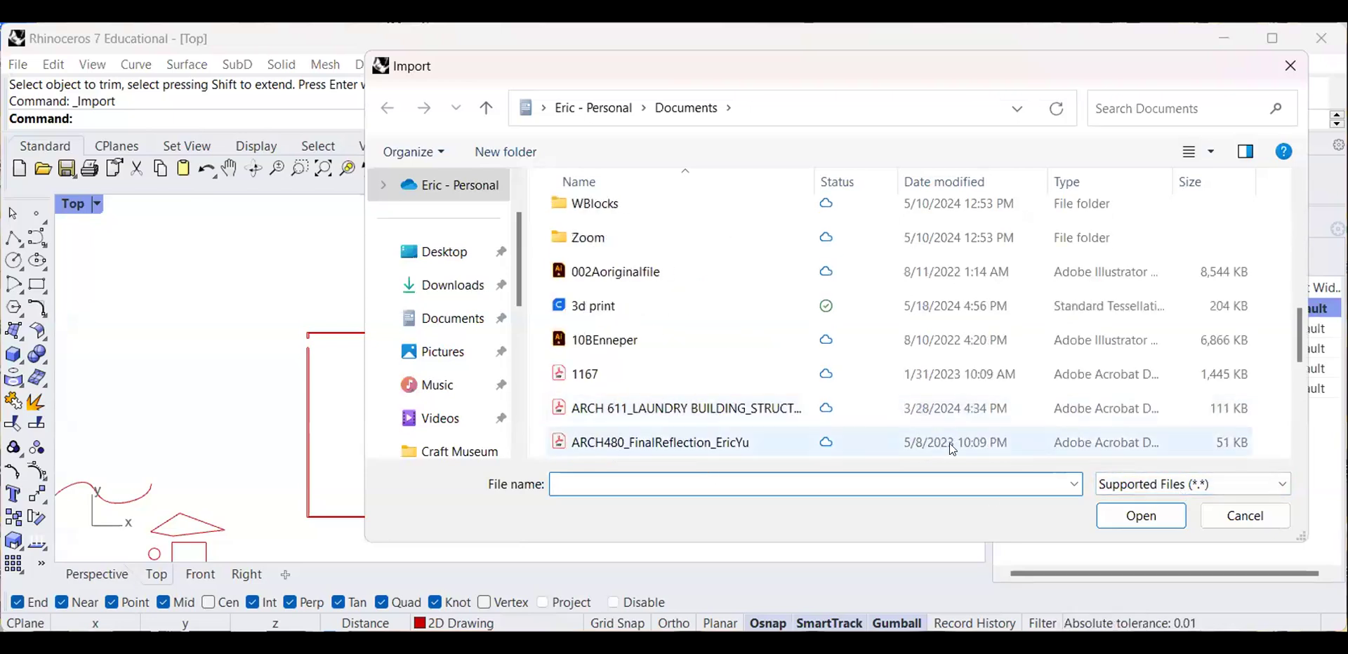
click(1224, 517)
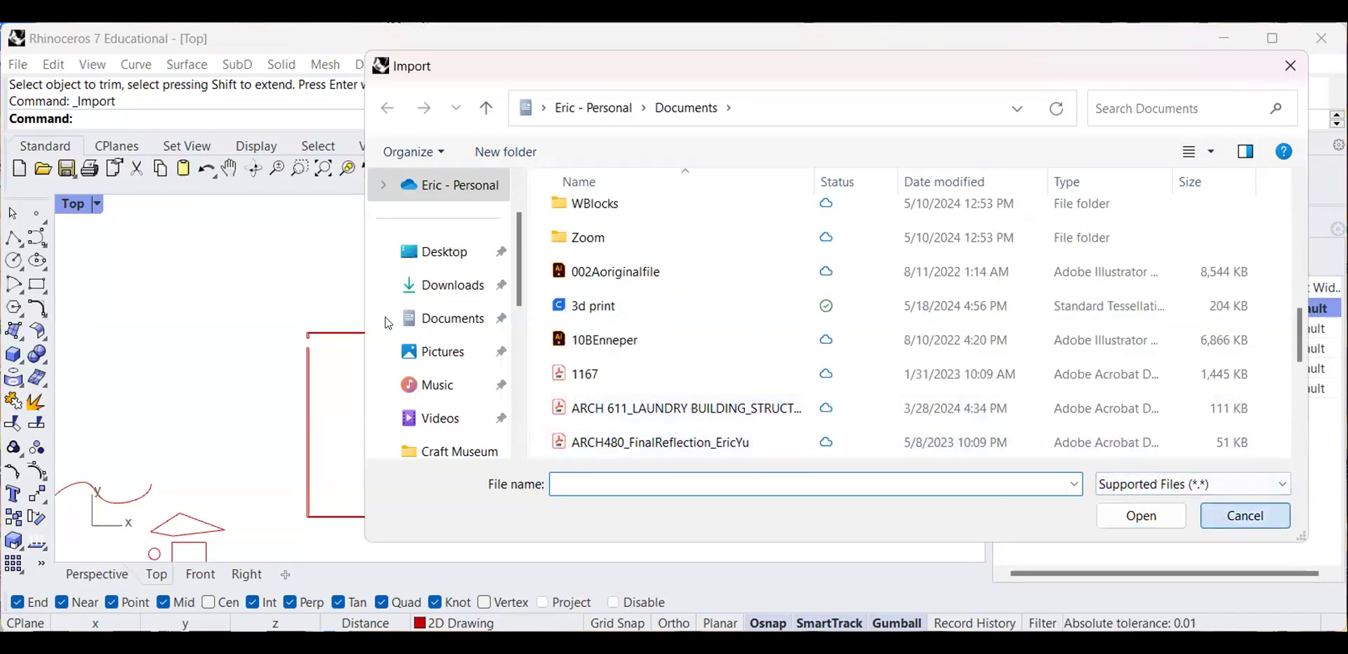
scroll(385, 319, up, 7)
scroll(211, 389, down, 4)
right_drag(225, 388, 513, 389)
scroll(509, 386, up, 7)
scroll(408, 372, down, 6)
right_drag(409, 370, 439, 280)
scroll(491, 372, up, 8)
scroll(281, 379, down, 6)
right_drag(468, 323, 389, 333)
scroll(526, 367, up, 8)
scroll(526, 369, down, 8)
right_drag(538, 376, 793, 359)
scroll(659, 361, up, 8)
scroll(659, 360, down, 8)
right_drag(579, 348, 434, 330)
scroll(496, 295, up, 8)
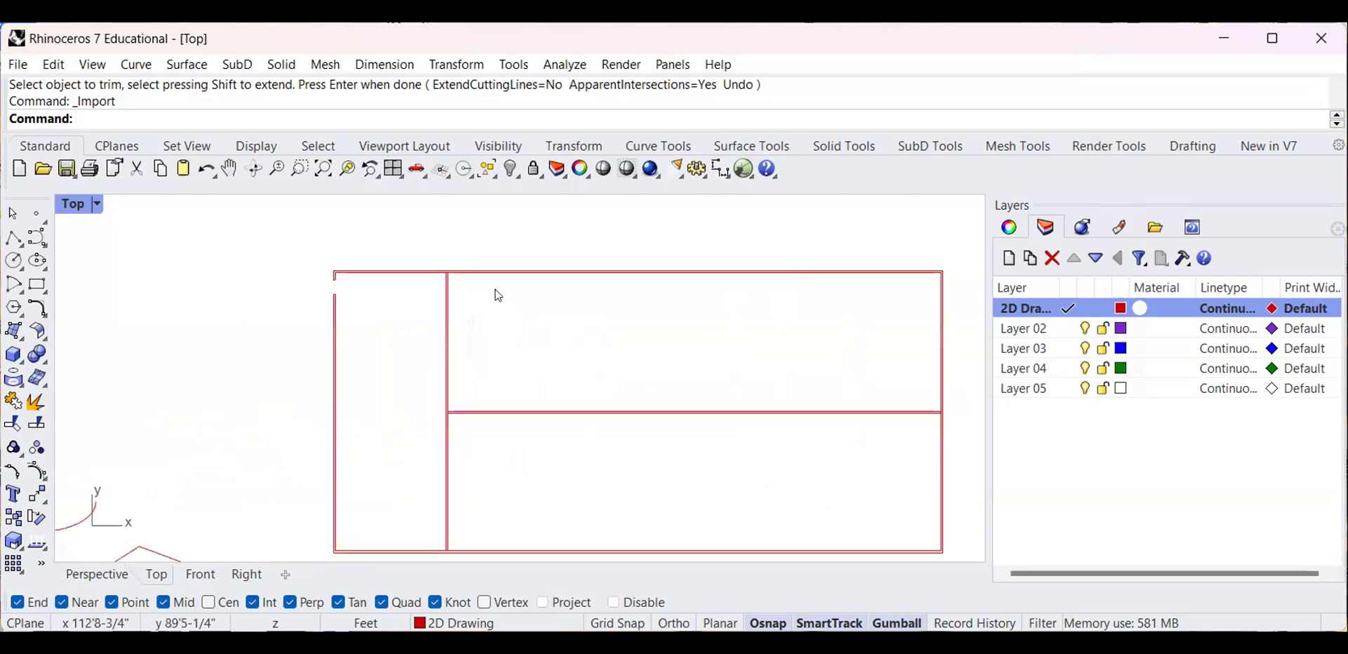
scroll(278, 297, up, 6)
scroll(277, 298, down, 6)
right_drag(322, 293, 480, 326)
scroll(348, 276, down, 8)
right_drag(554, 294, 514, 242)
scroll(270, 365, down, 5)
right_drag(417, 368, 589, 340)
scroll(586, 334, up, 4)
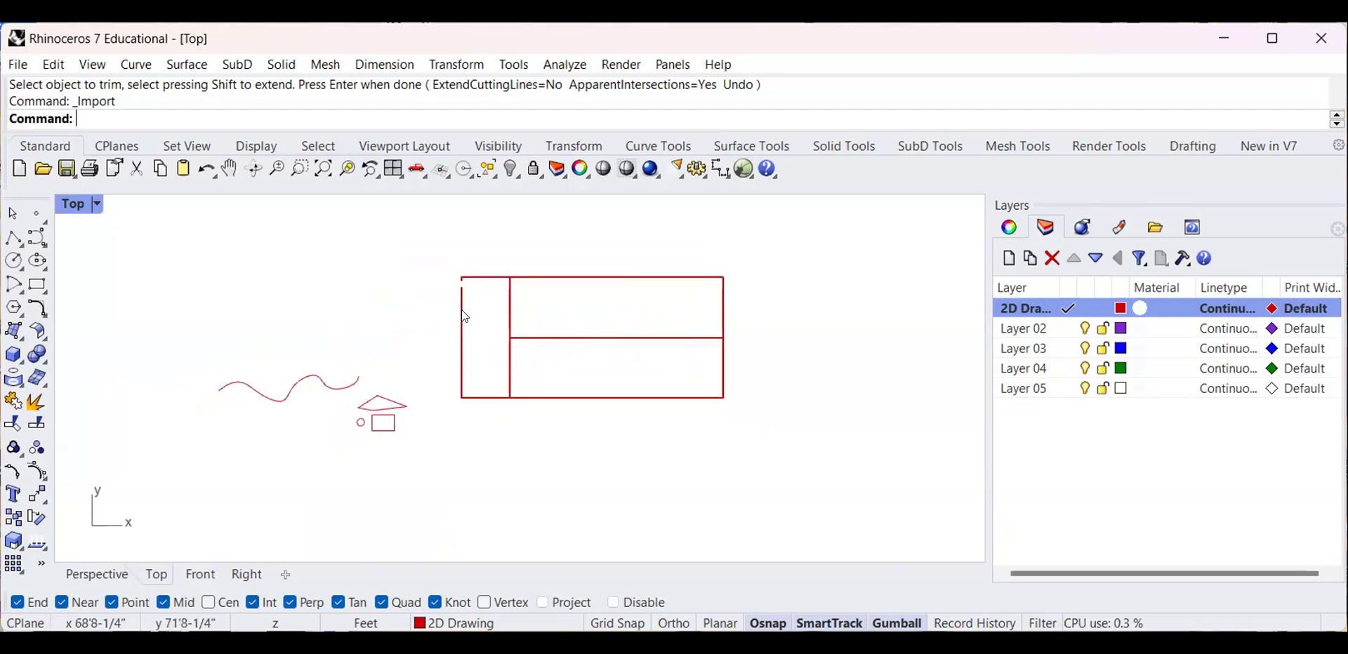
scroll(462, 309, up, 8)
scroll(461, 310, down, 6)
mouse_move(466, 315)
right_down()
mouse_move(362, 295)
mouse_move(382, 313)
mouse_move(362, 326)
mouse_move(472, 288)
right_up()
scroll(403, 305, up, 6)
scroll(403, 305, down, 6)
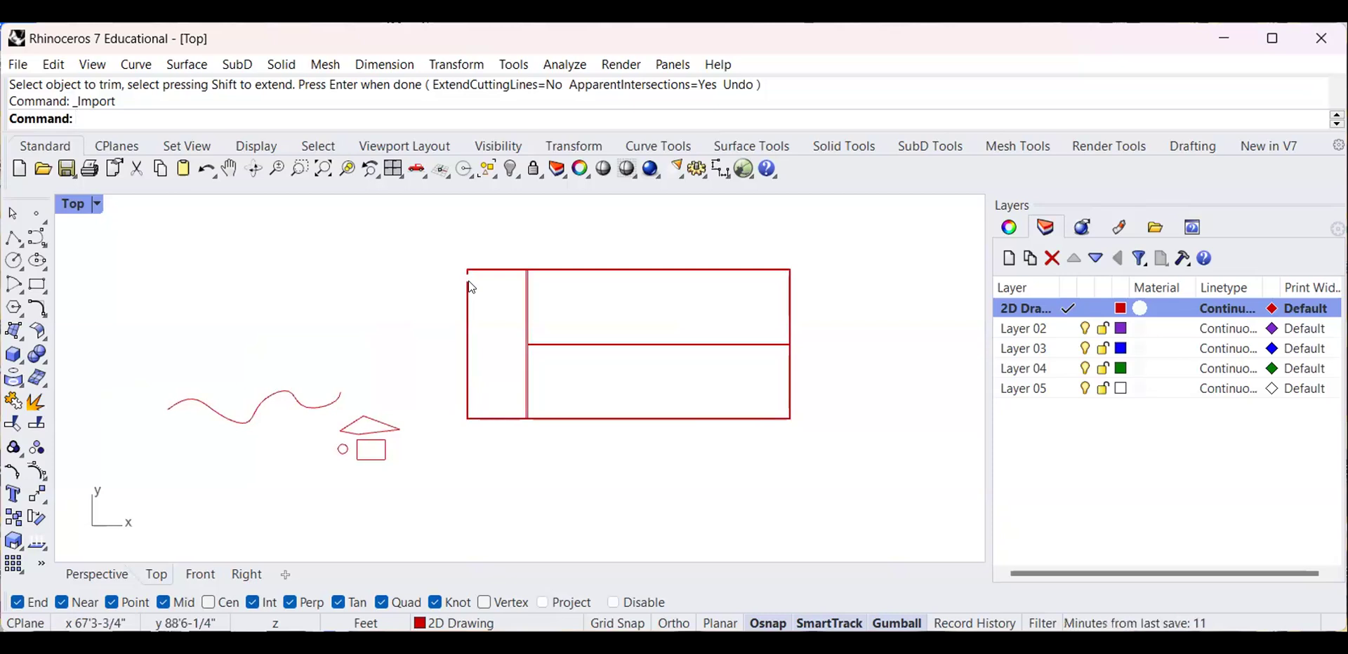
scroll(374, 372, up, 6)
scroll(339, 473, down, 4)
mouse_move(324, 495)
right_down()
mouse_move(373, 457)
mouse_move(345, 498)
right_up()
scroll(303, 382, down, 6)
right_drag(301, 387, 254, 414)
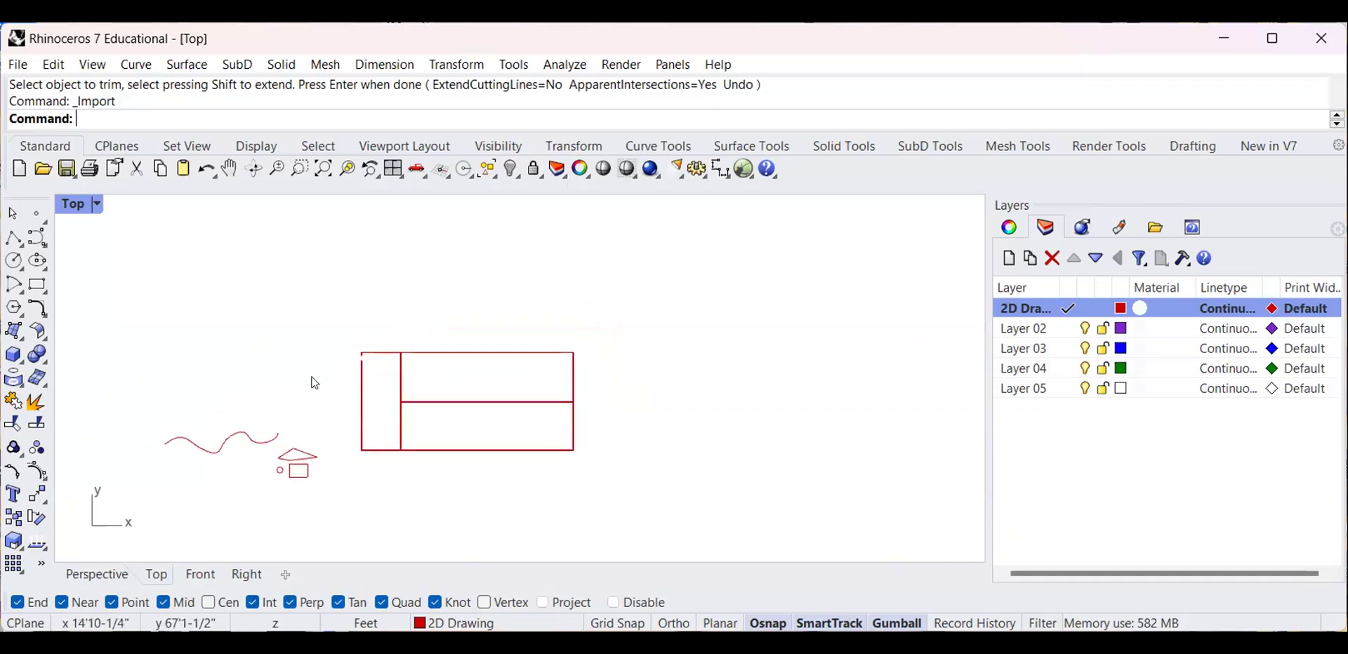
scroll(379, 343, up, 2)
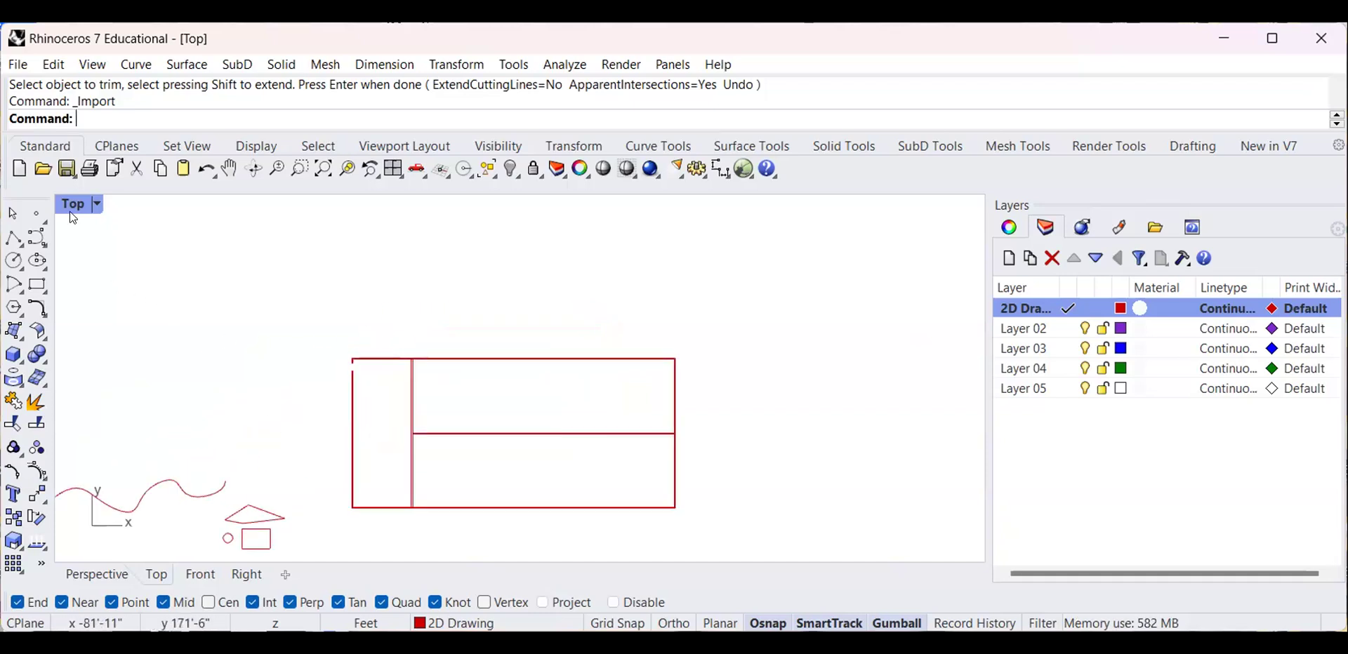
Trim the upper wall's inner line between the two vertical dividing lines, using those lines as cutting objects
scroll(445, 427, up, 2)
scroll(372, 310, up, 5)
scroll(364, 350, down, 6)
right_drag(383, 343, 521, 341)
scroll(508, 372, up, 7)
scroll(508, 399, down, 4)
scroll(516, 358, up, 4)
scroll(504, 370, up, 5)
click(467, 406)
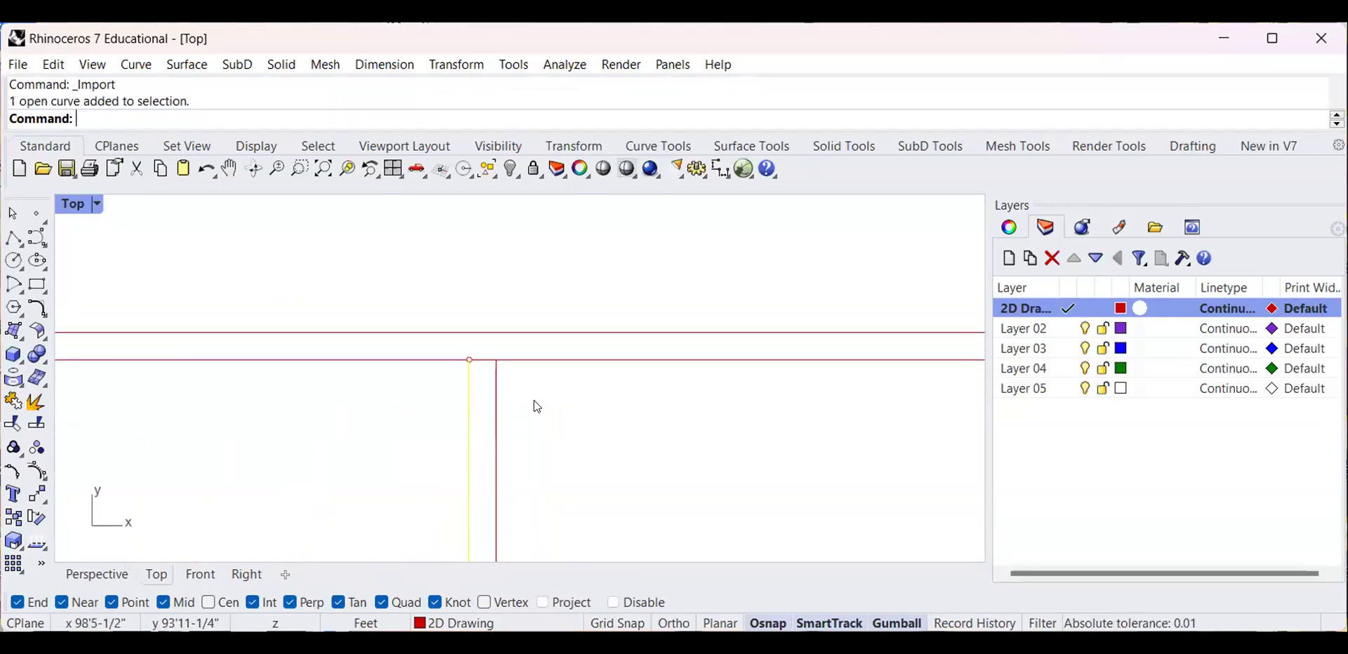
click(491, 418)
scroll(508, 430, down, 10)
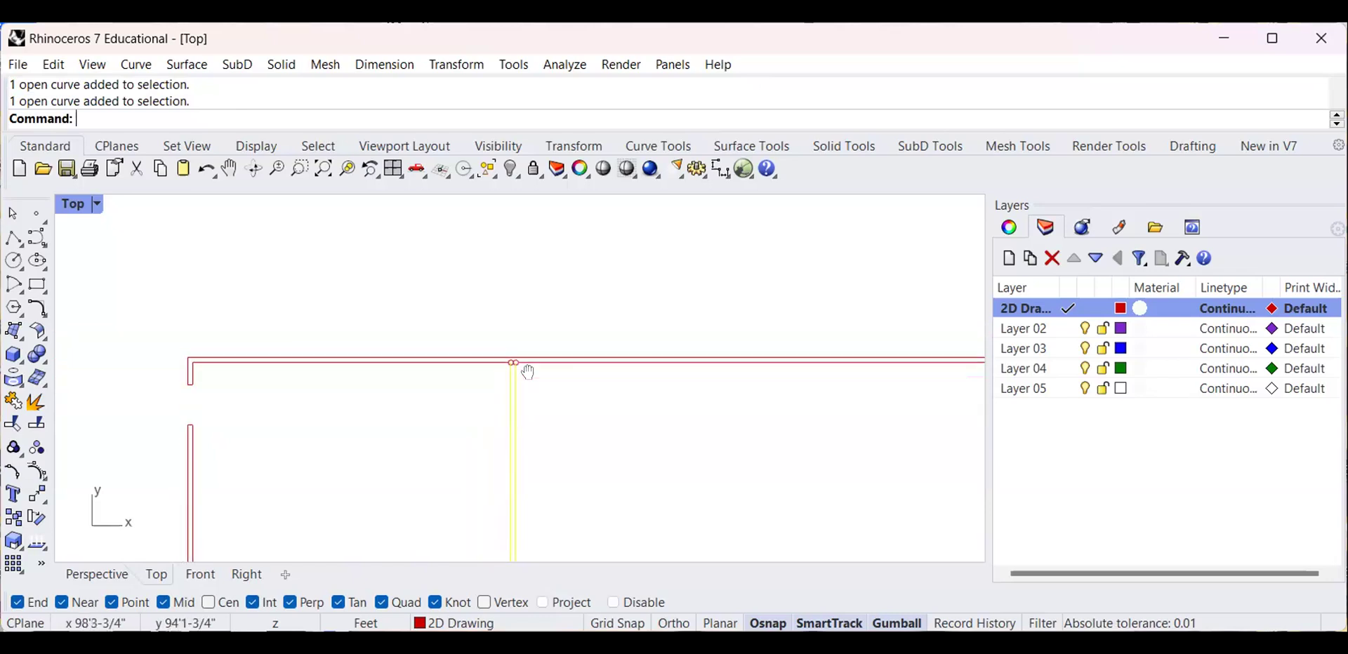
right_drag(570, 490, 504, 401)
scroll(485, 418, up, 5)
scroll(342, 357, down, 6)
scroll(498, 397, up, 7)
scroll(358, 403, down, 3)
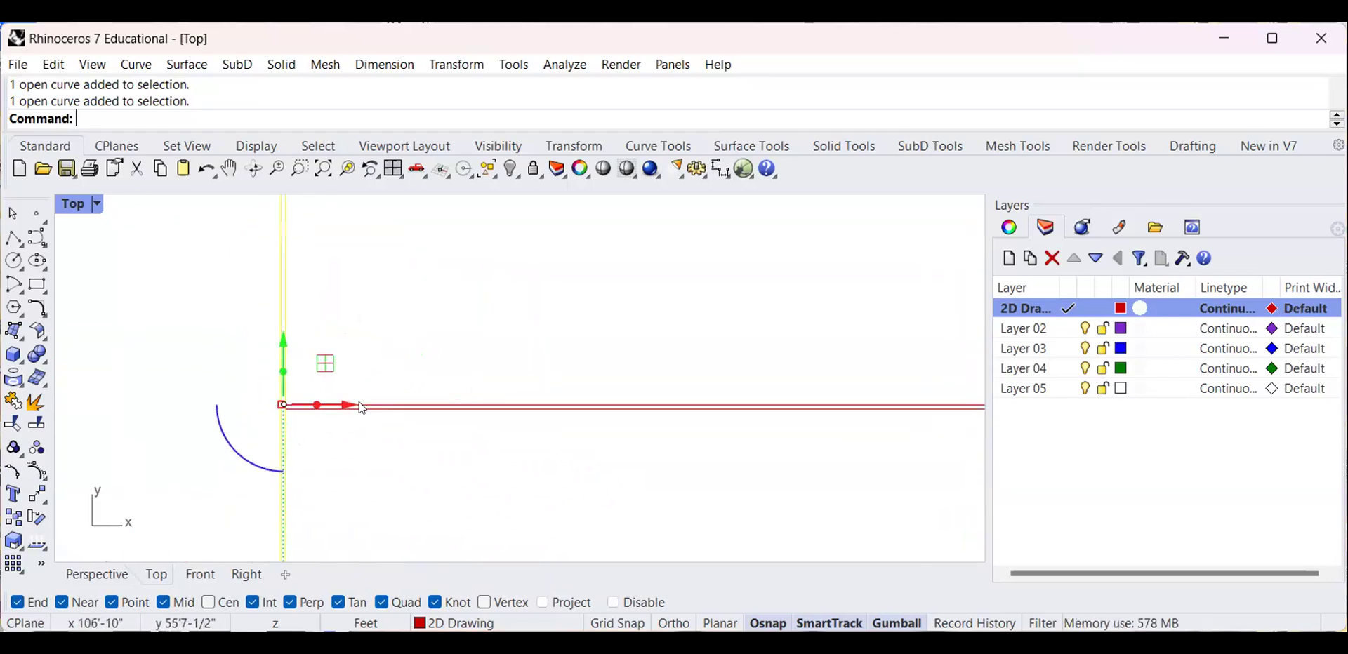
right_drag(383, 247, 356, 331)
text(trim)
key(Return)
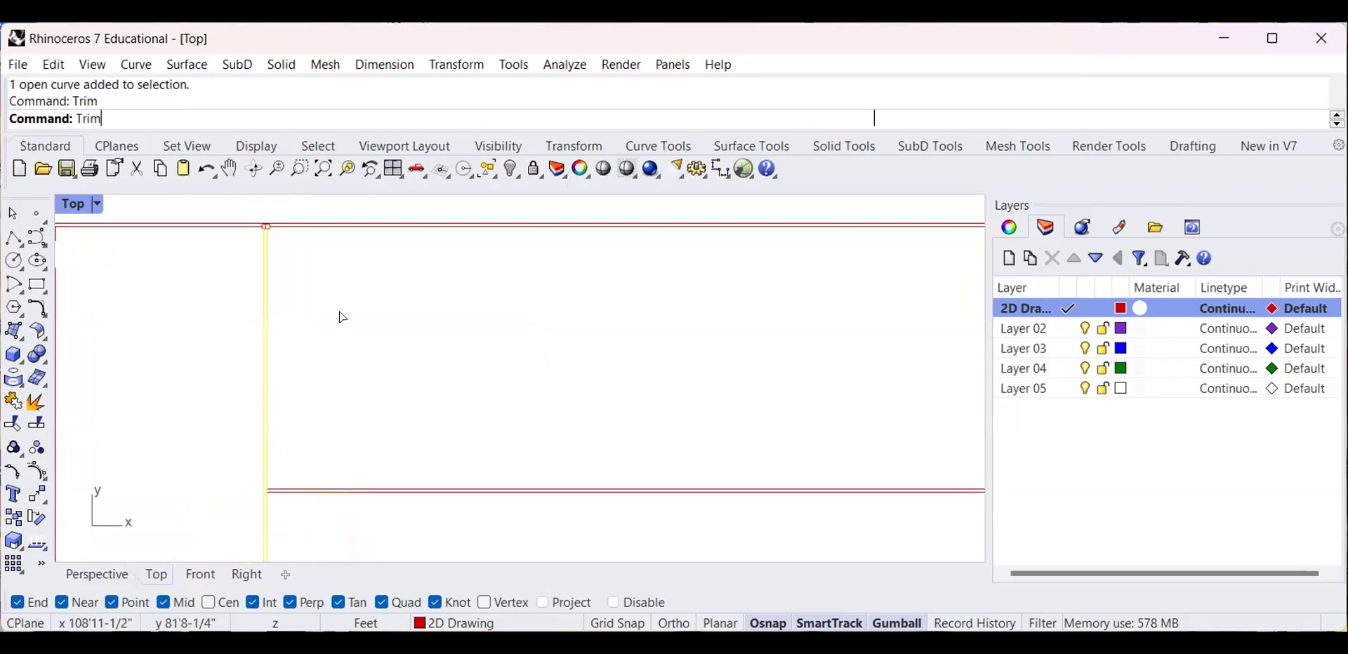
right_drag(152, 301, 288, 590)
scroll(364, 554, up, 10)
right_drag(372, 539, 346, 341)
scroll(379, 345, up, 6)
click(539, 320)
click(539, 320)
scroll(527, 416, down, 15)
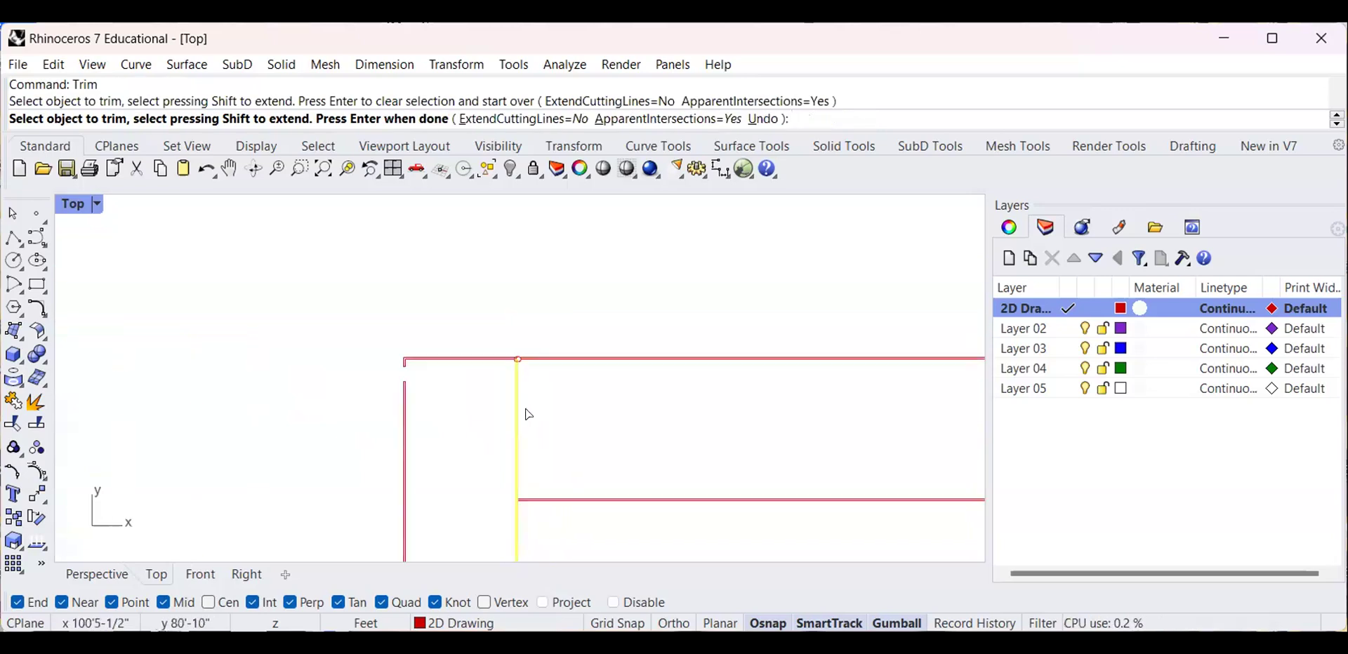
Trim the lower wall's inner line between the two vertical dividing lines and finish the Trim command
scroll(493, 481, up, 5)
scroll(493, 482, up, 5)
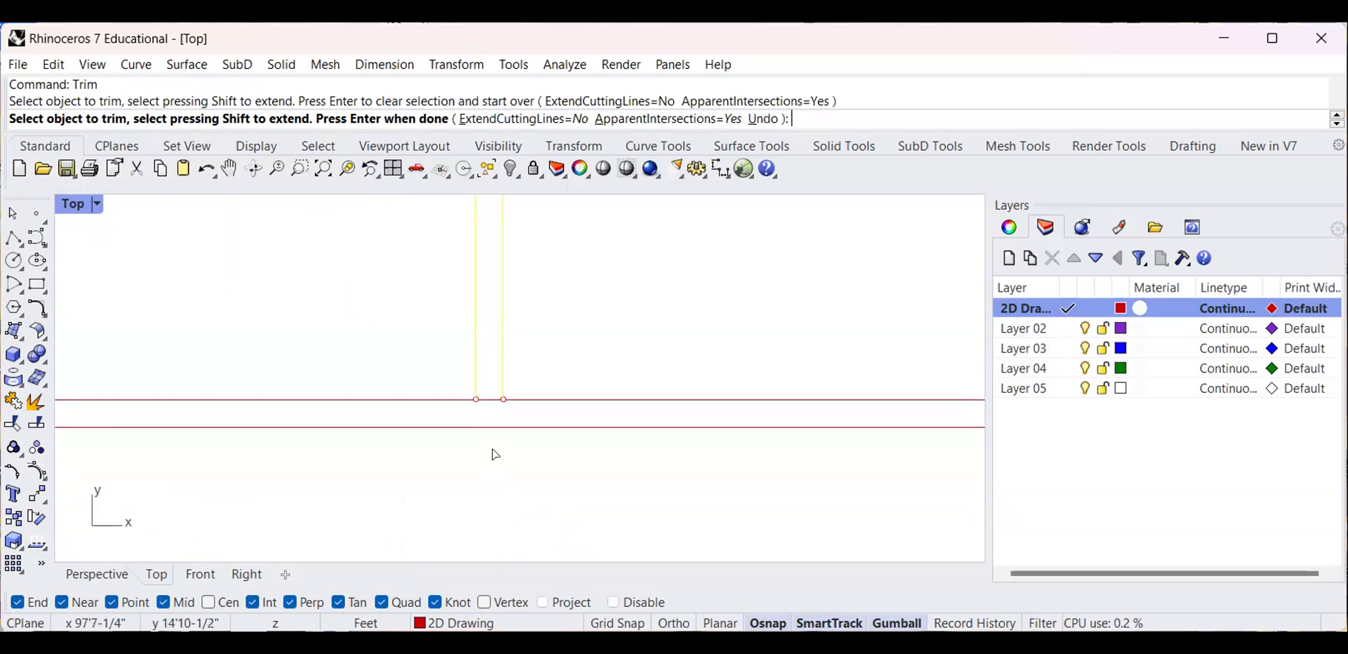
click(486, 401)
scroll(472, 447, down, 8)
key(Return)
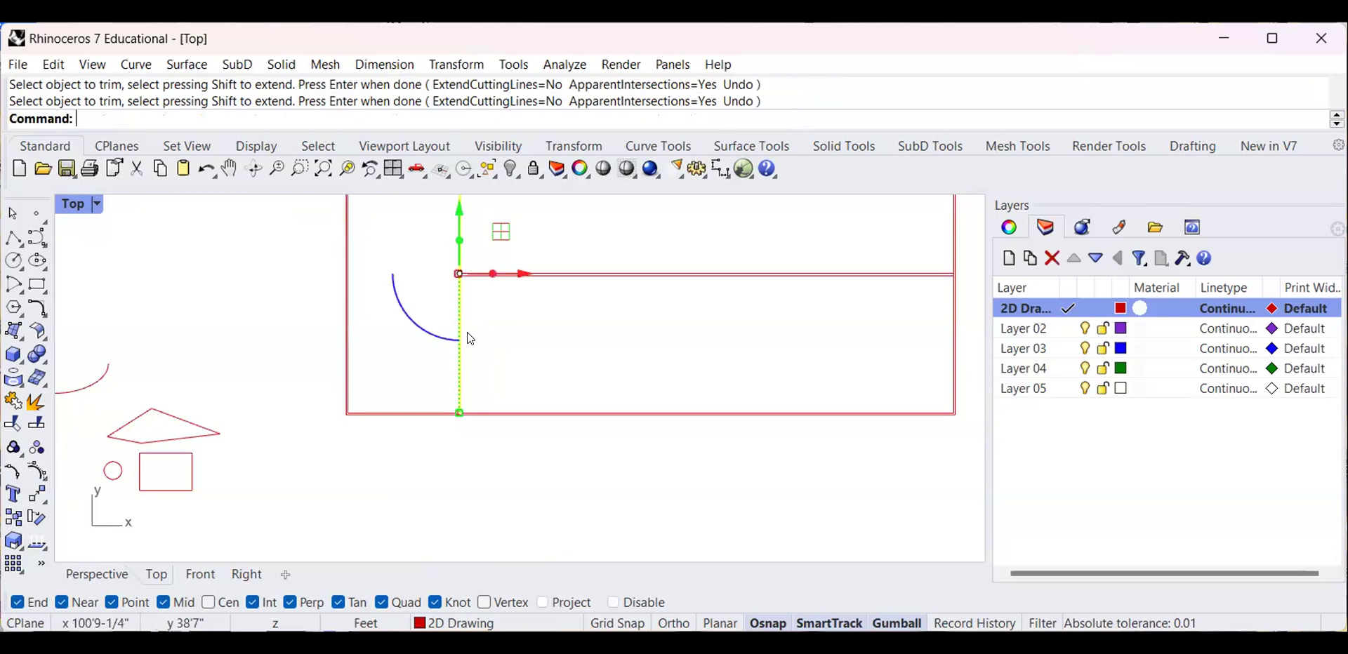
Trim the vertical partition's inner line between the two horizontal partition lines, using those two lines as cutting objects
key(Escape)
right_drag(537, 295, 457, 398)
scroll(643, 361, up, 5)
click(569, 395)
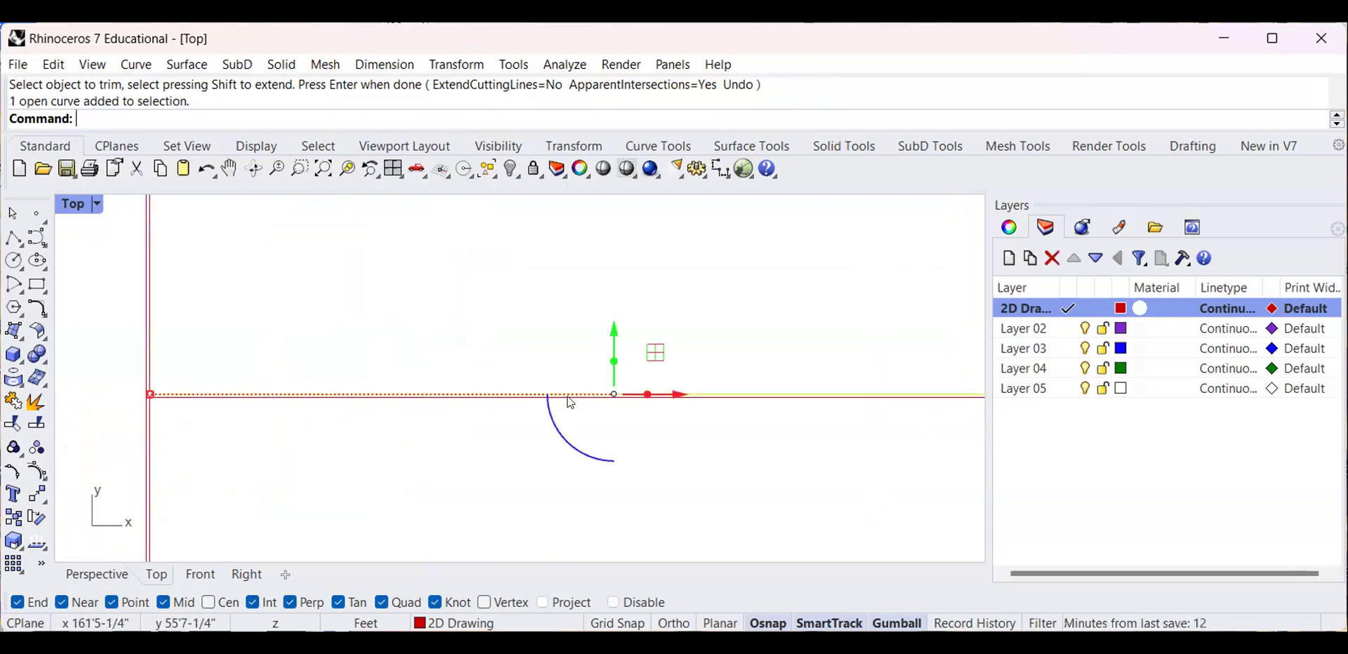
scroll(204, 396, up, 7)
shift+click(186, 402)
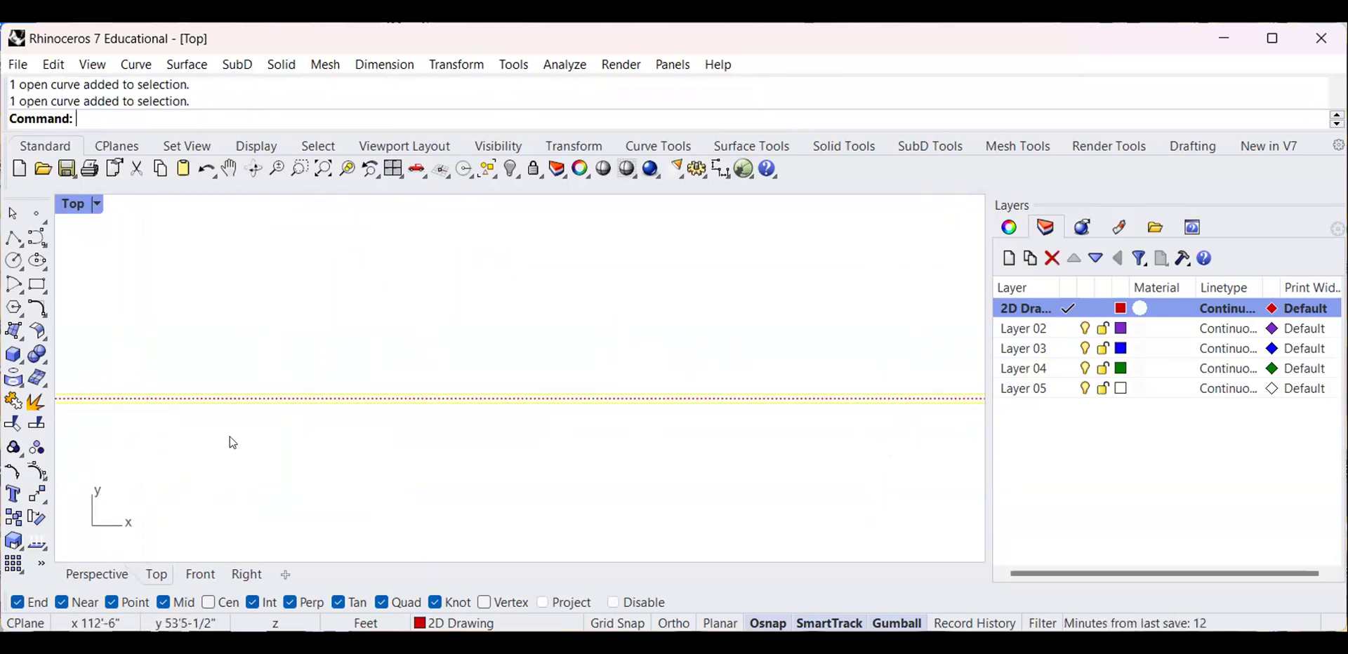
key(Return)
scroll(221, 438, down, 5)
right_drag(94, 397, 455, 351)
scroll(453, 350, up, 10)
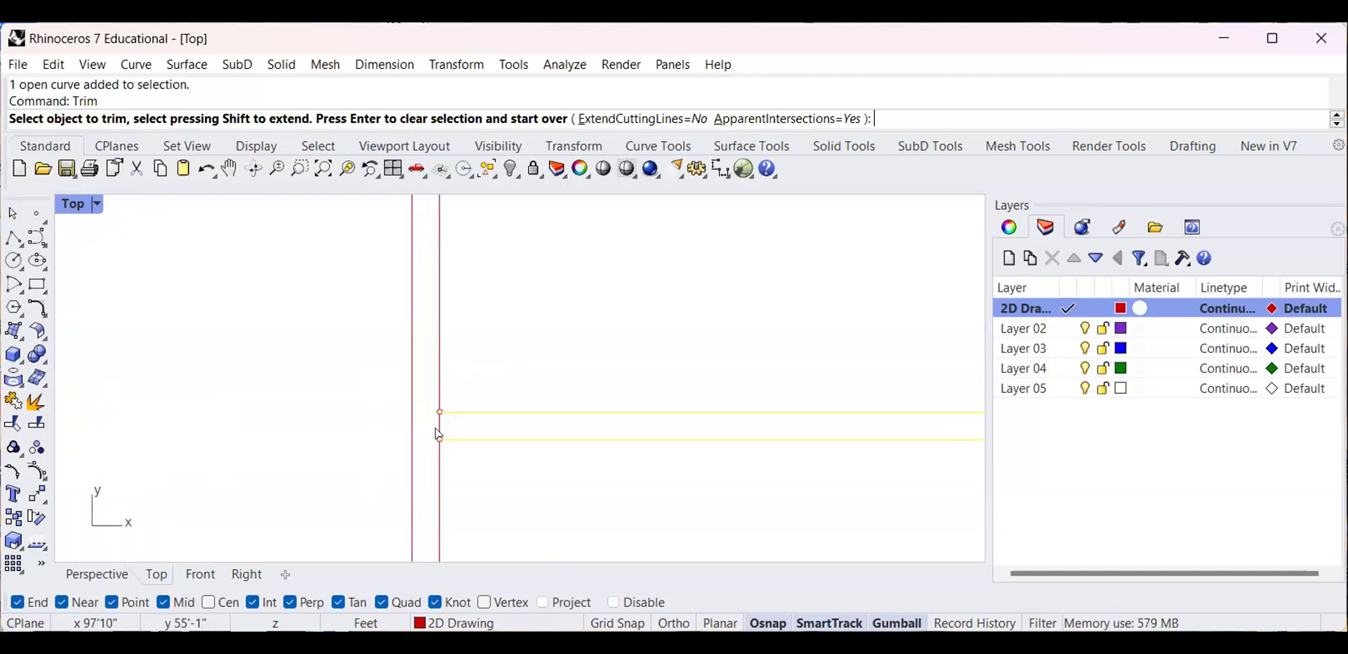
click(439, 427)
Trim the outer wall's inner line between the same two horizontal lines at their far end and finish the Trim command
scroll(547, 418, down, 6)
scroll(635, 396, up, 7)
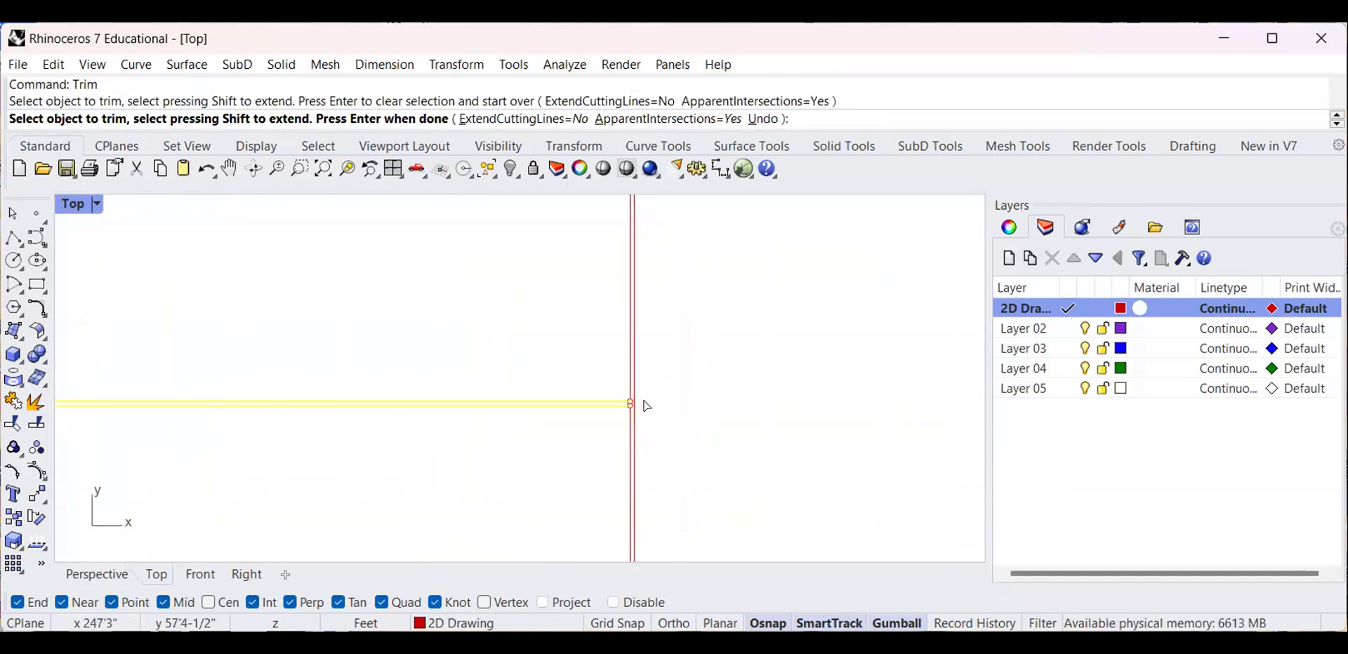
scroll(624, 414, up, 5)
click(613, 372)
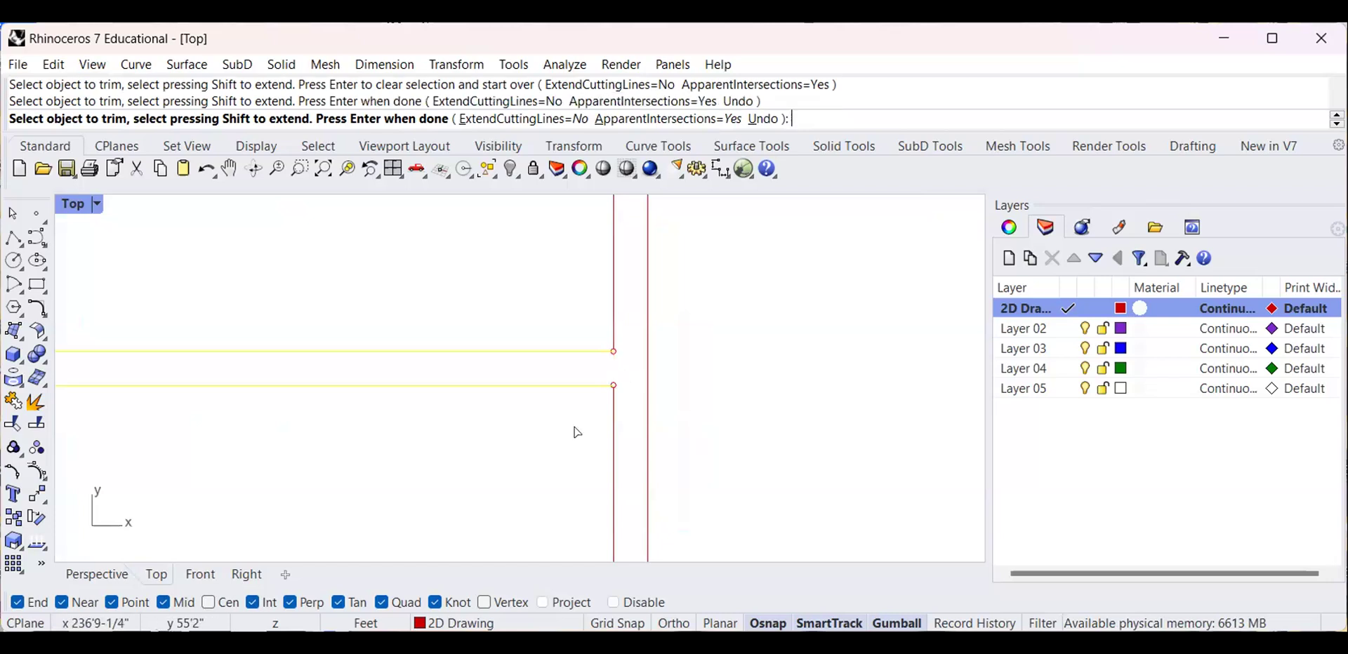
key(Return)
Examine the cleaned-up wall junctions and the overall floor plan layout
scroll(410, 407, down, 4)
right_drag(413, 402, 670, 395)
scroll(720, 515, up, 4)
scroll(600, 480, down, 8)
right_drag(296, 360, 325, 264)
scroll(325, 264, up, 4)
scroll(352, 274, up, 3)
scroll(433, 290, down, 8)
right_drag(433, 290, 525, 258)
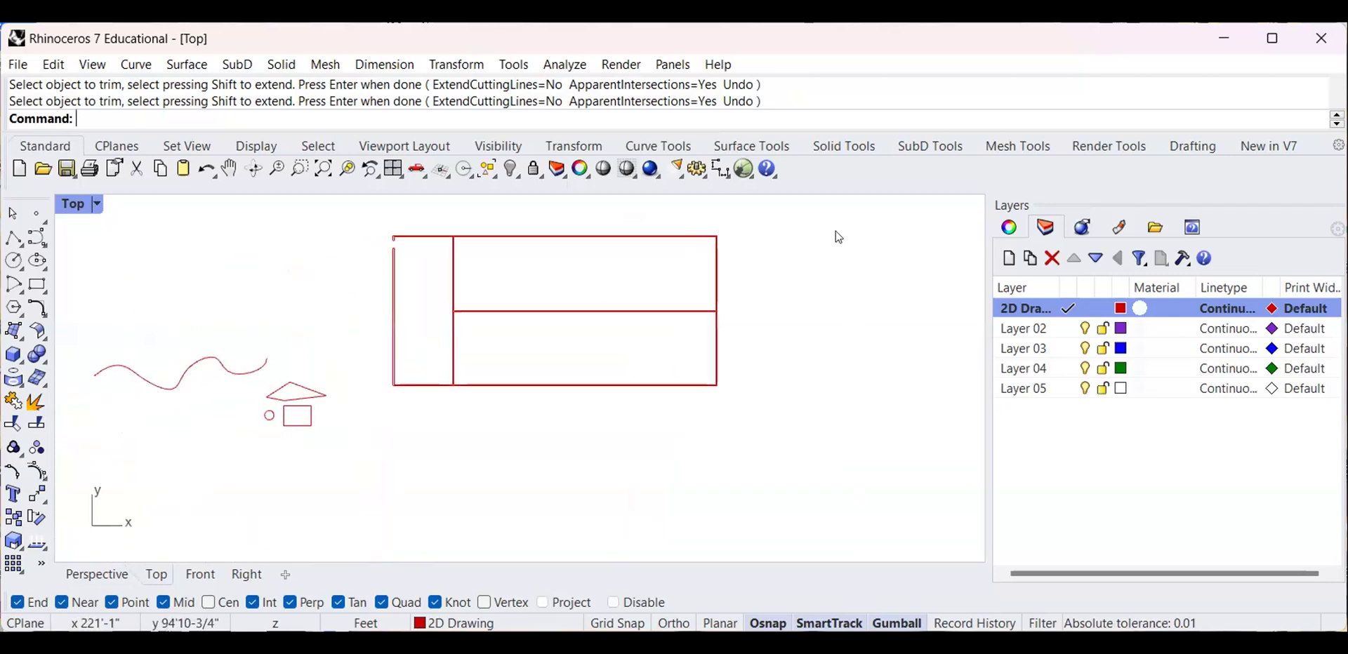
scroll(536, 274, up, 6)
scroll(404, 309, down, 6)
right_drag(404, 308, 518, 356)
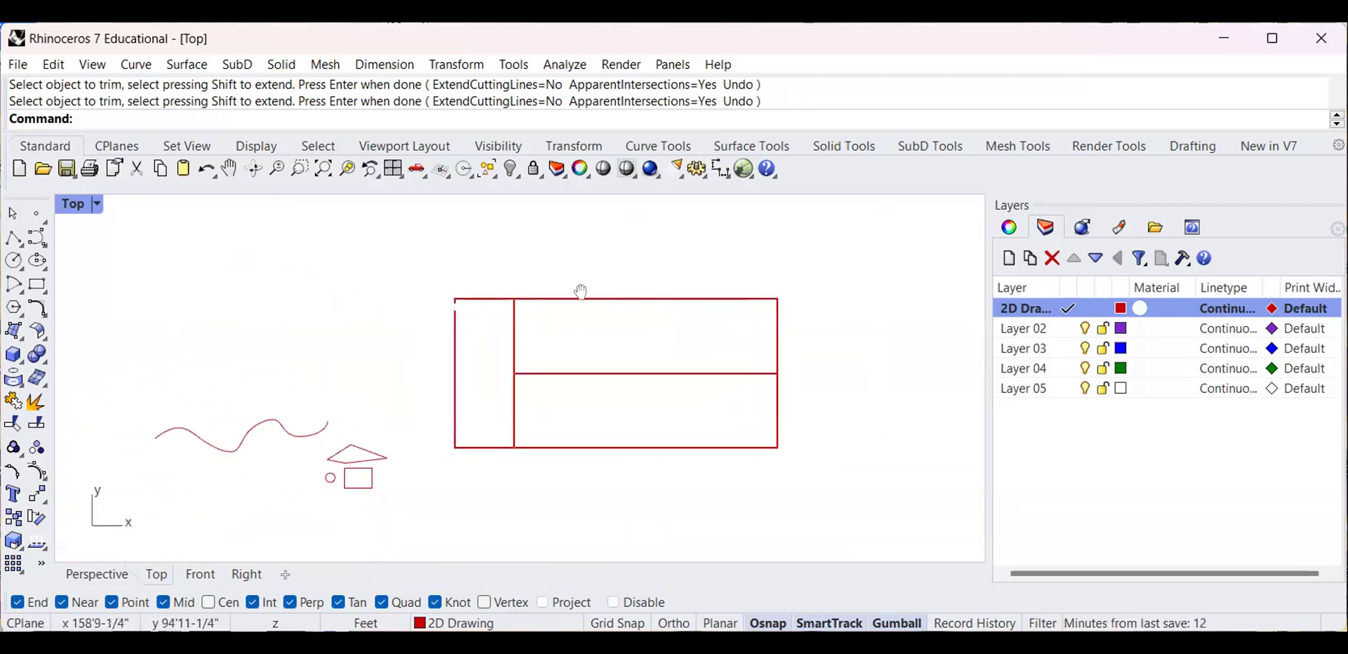
scroll(439, 281, down, 2)
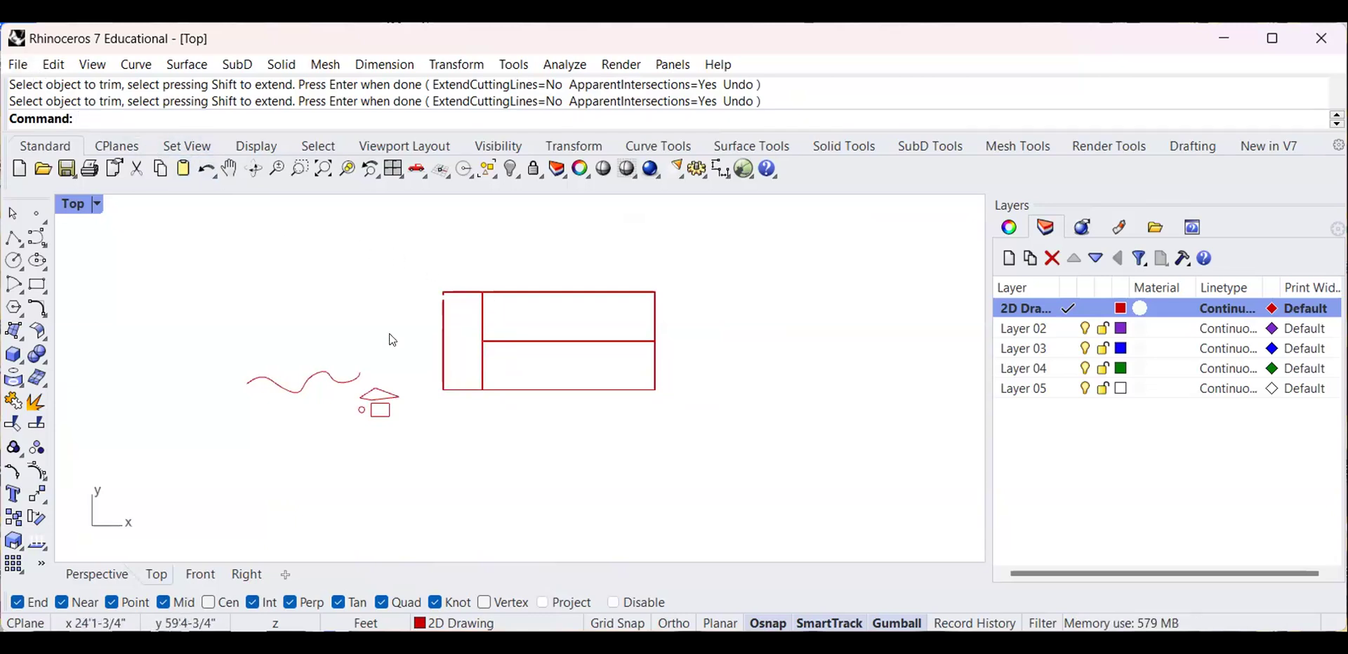
Switch from the Top view to a maximized Perspective view framing the small circle, rectangle and polyline shapes
double_click(67, 207)
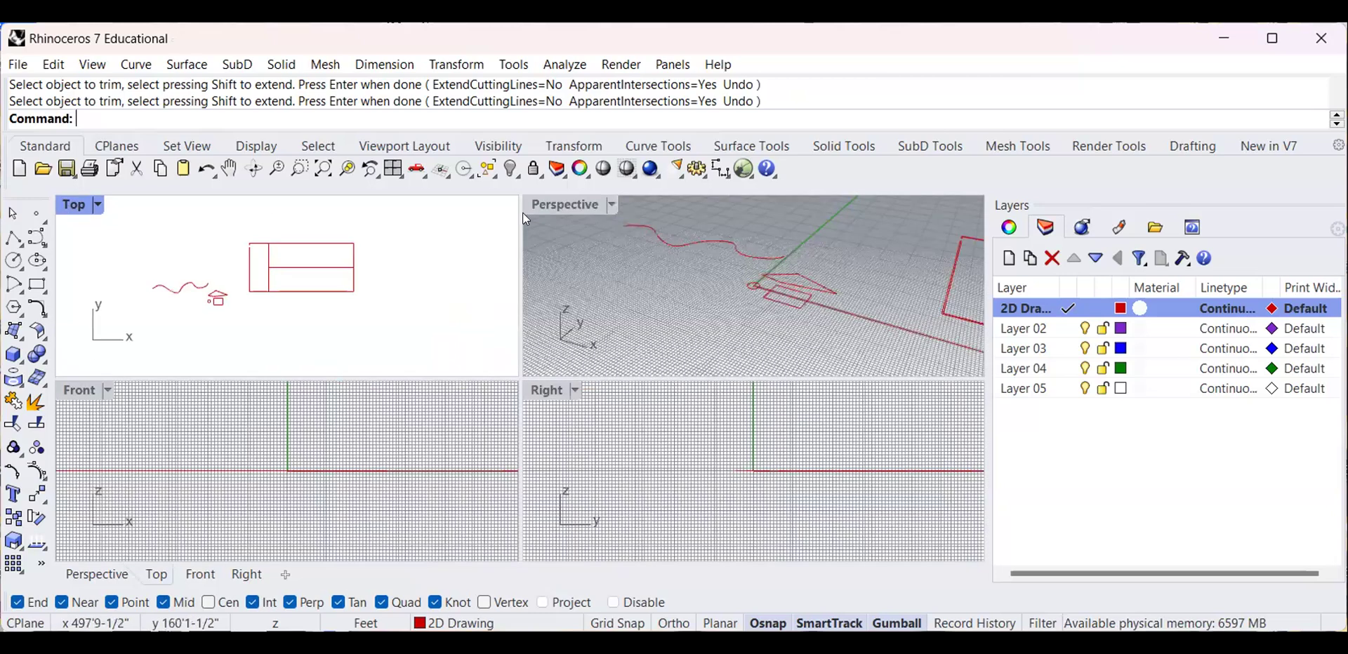
click(561, 210)
double_click(562, 207)
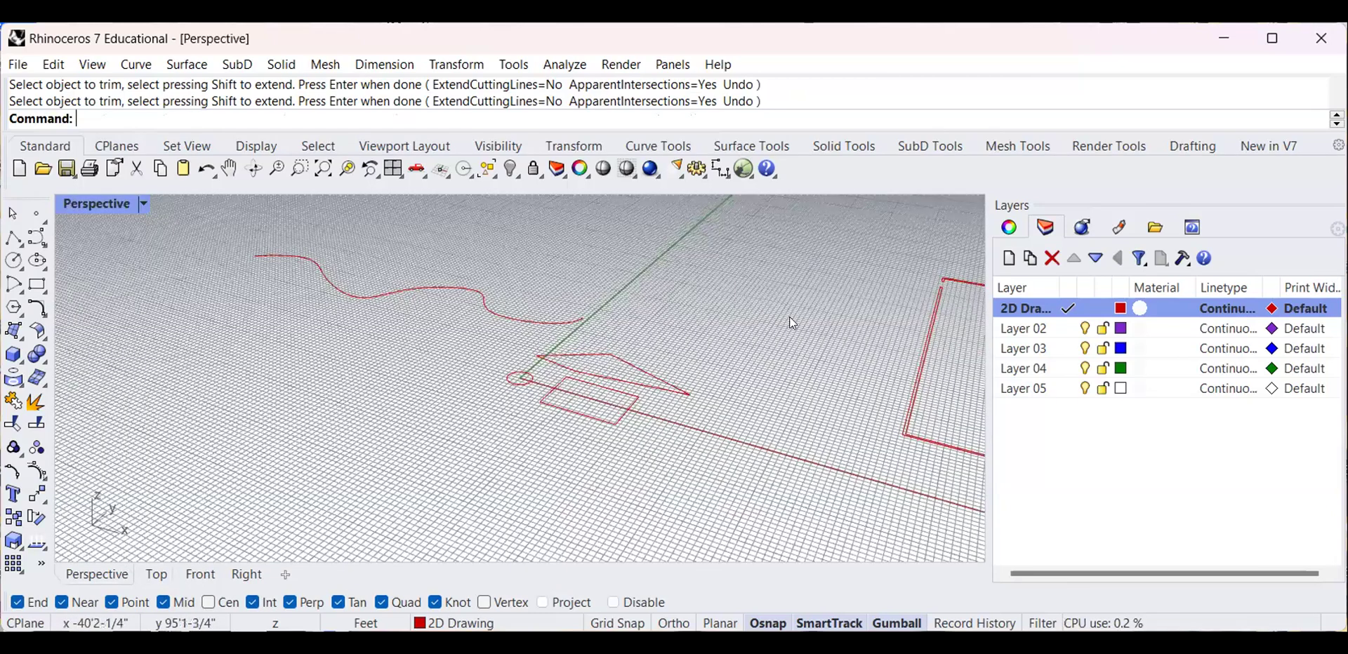
scroll(645, 306, down, 10)
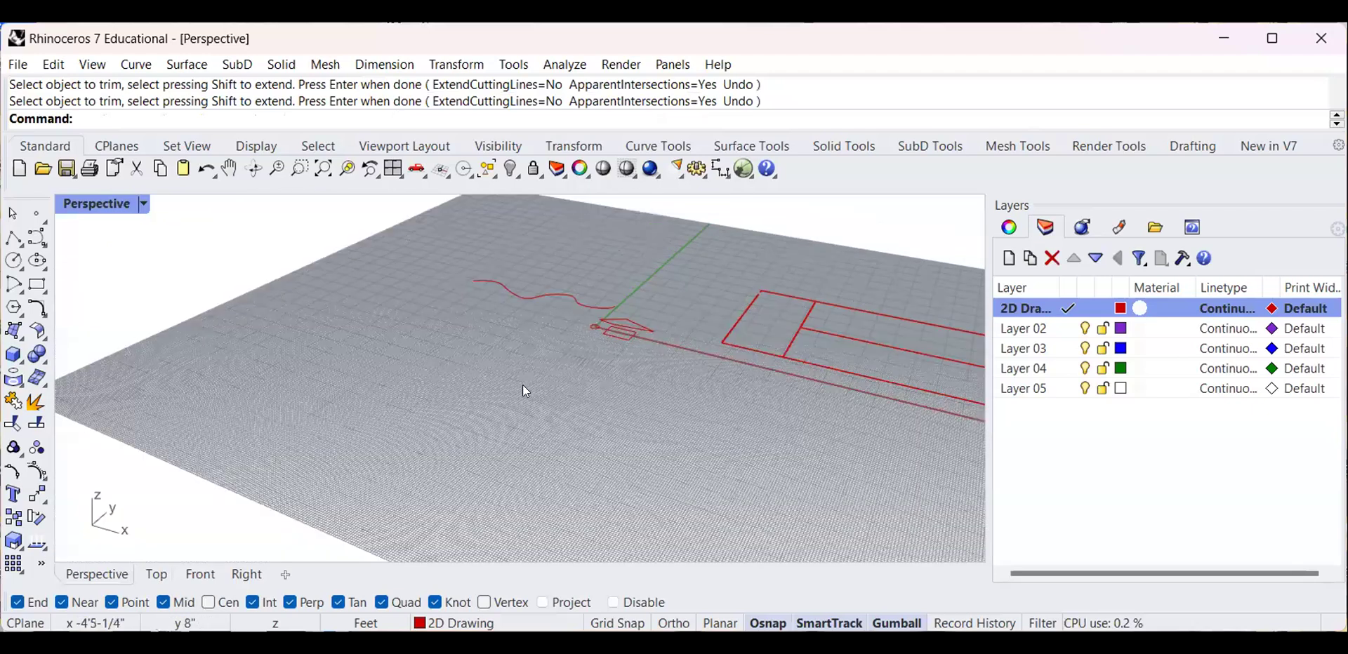
scroll(584, 373, up, 5)
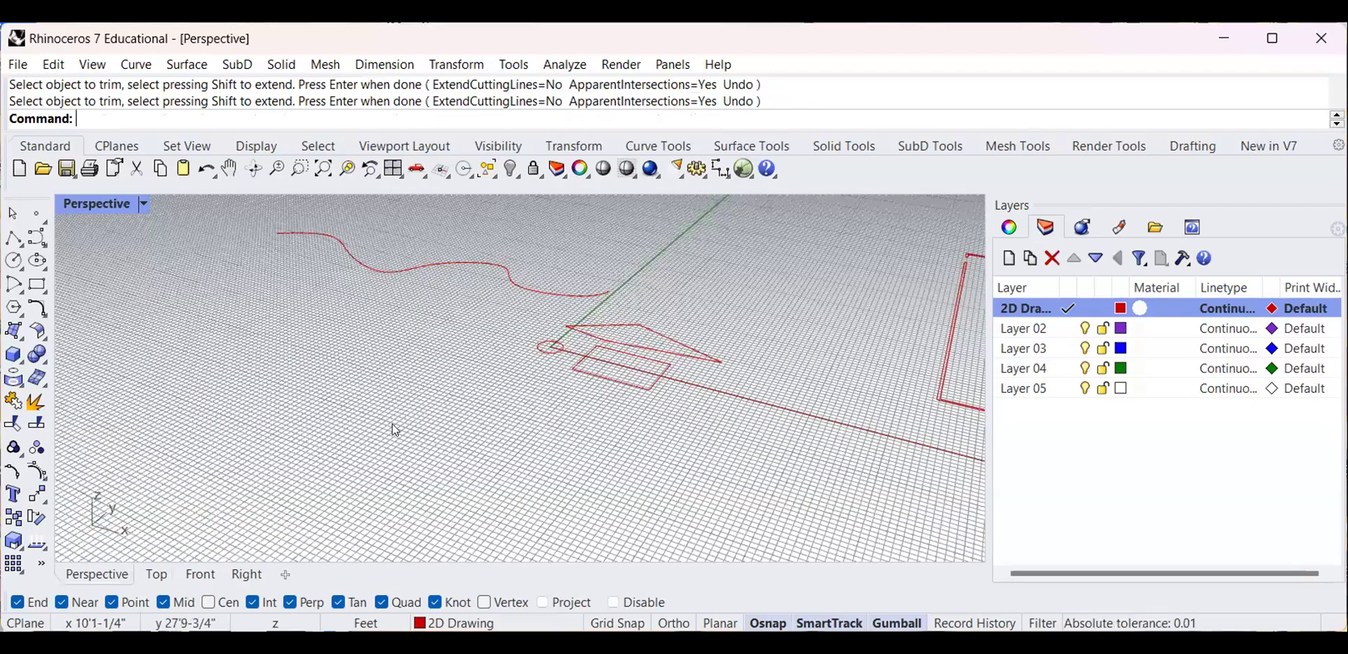
scroll(395, 430, up, 3)
scroll(575, 403, up, 3)
right_drag(522, 399, 550, 394)
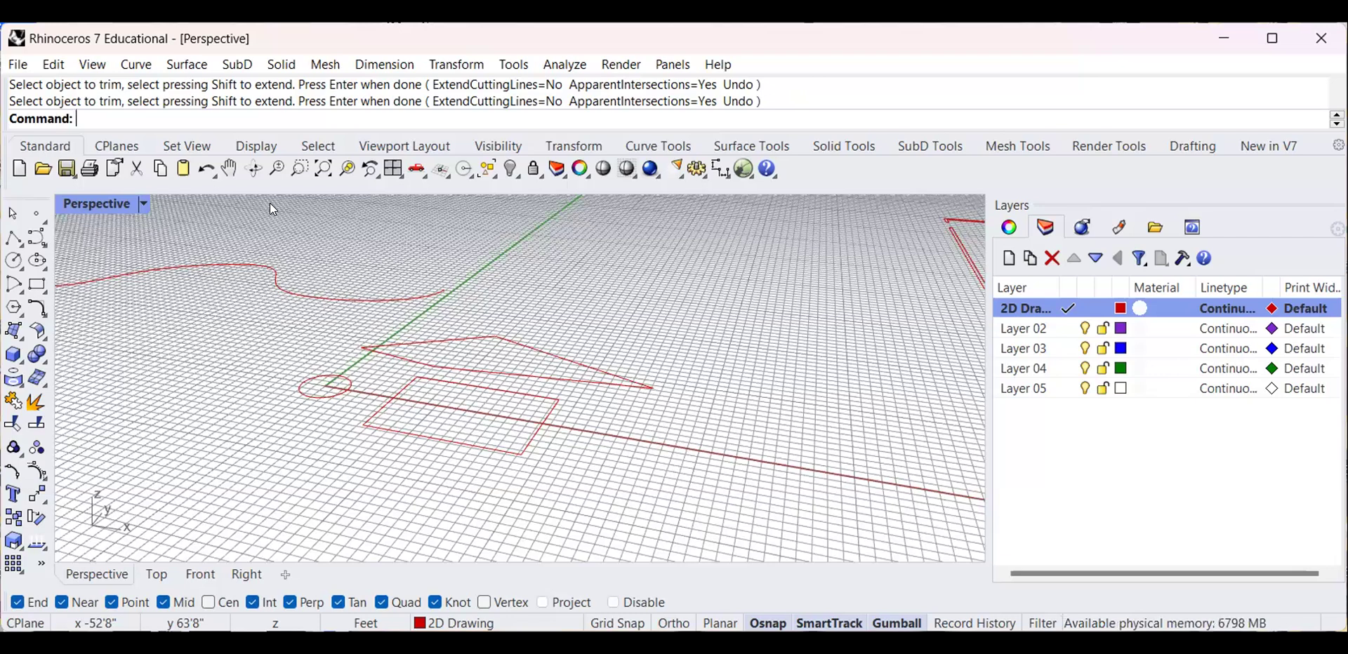
Extrude the small rectangle with ExtrudeCrv about 12.8 feet upward, using Output=Surface and Solid=Yes
key(Up)
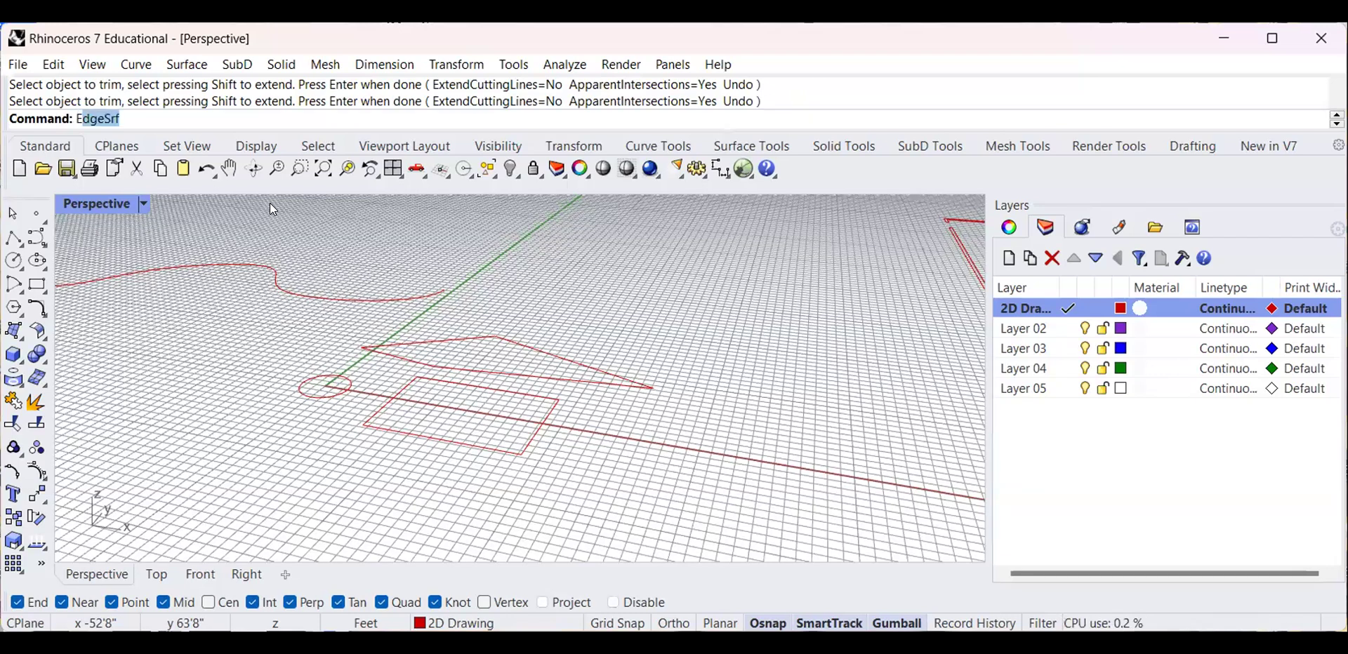
text(ExtrudeCrv)
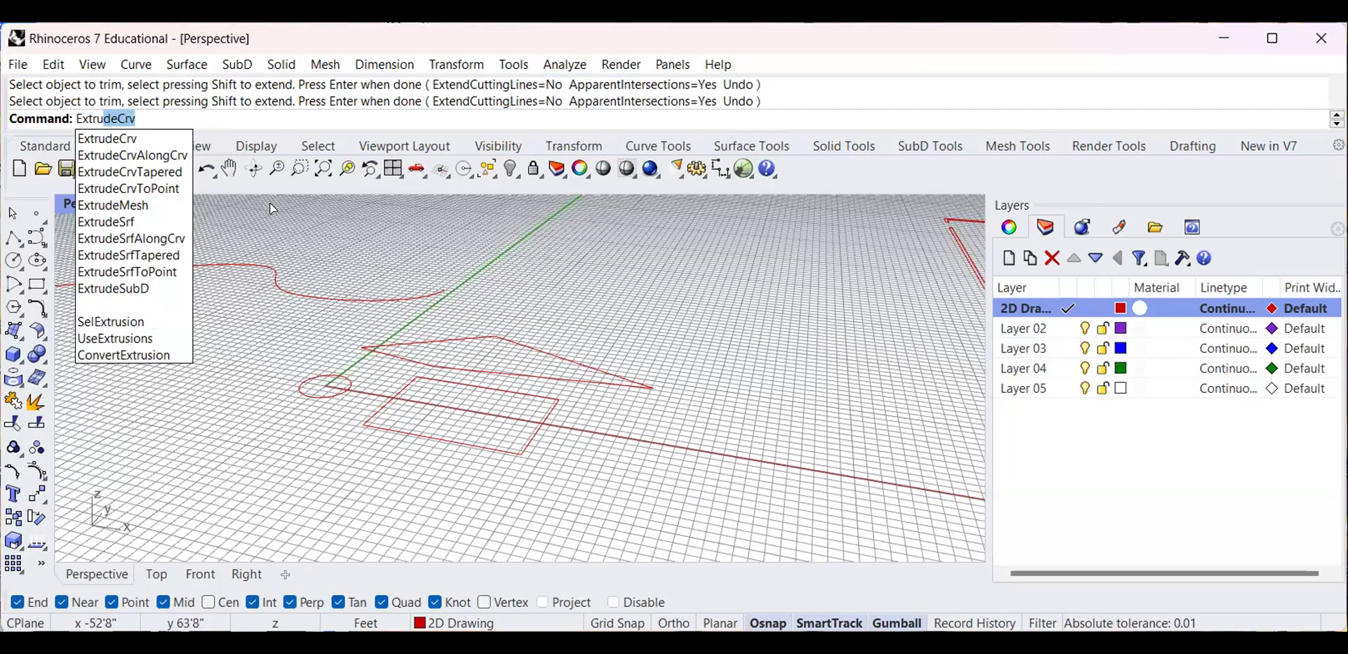
key(Return)
click(516, 450)
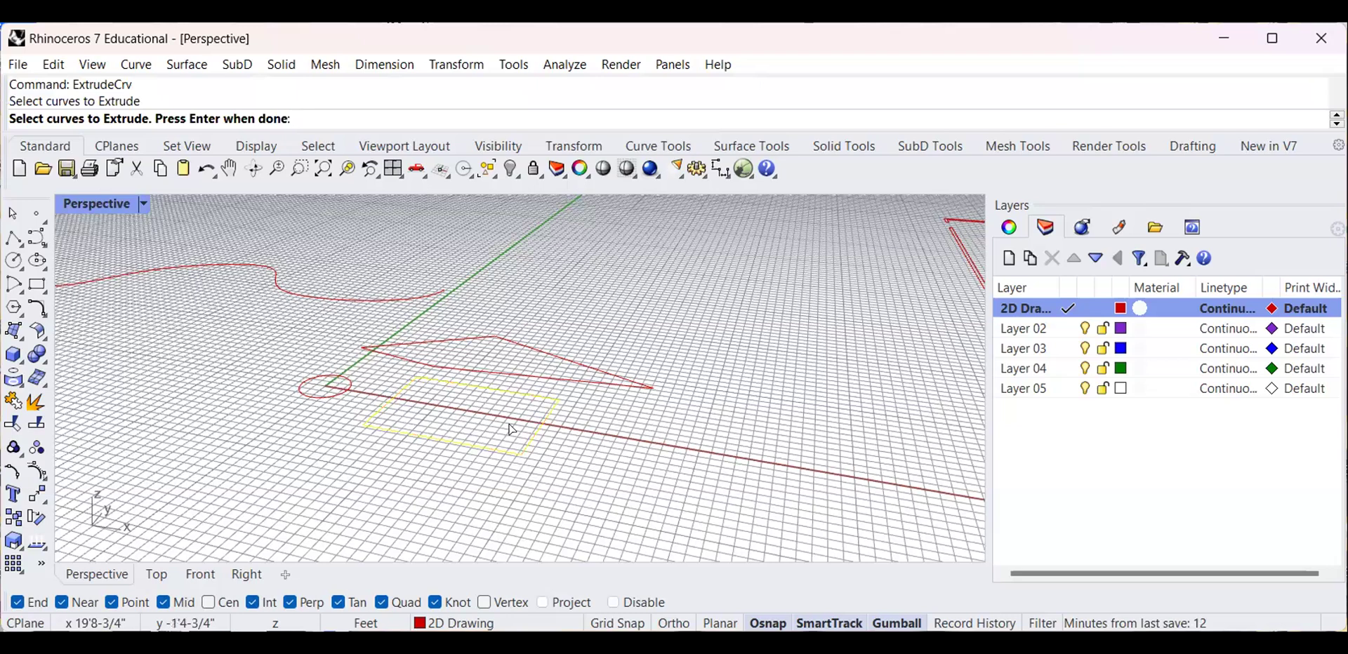
key(Return)
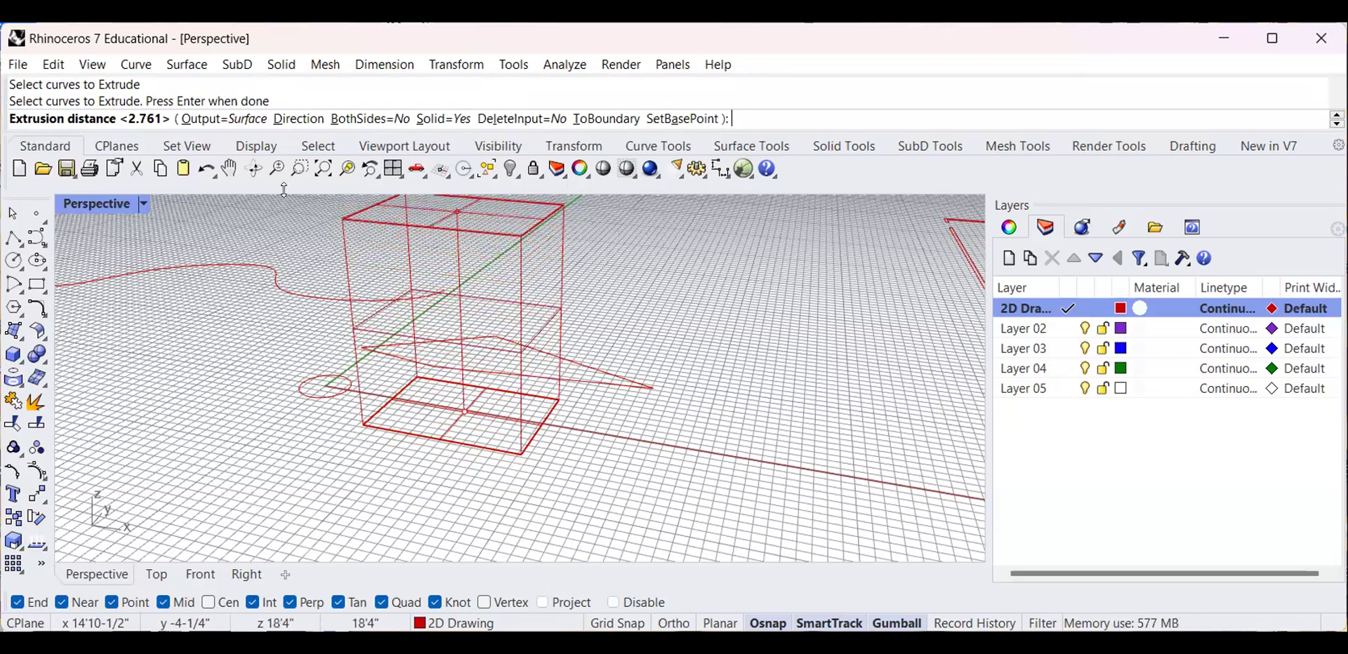
click(249, 131)
click(247, 128)
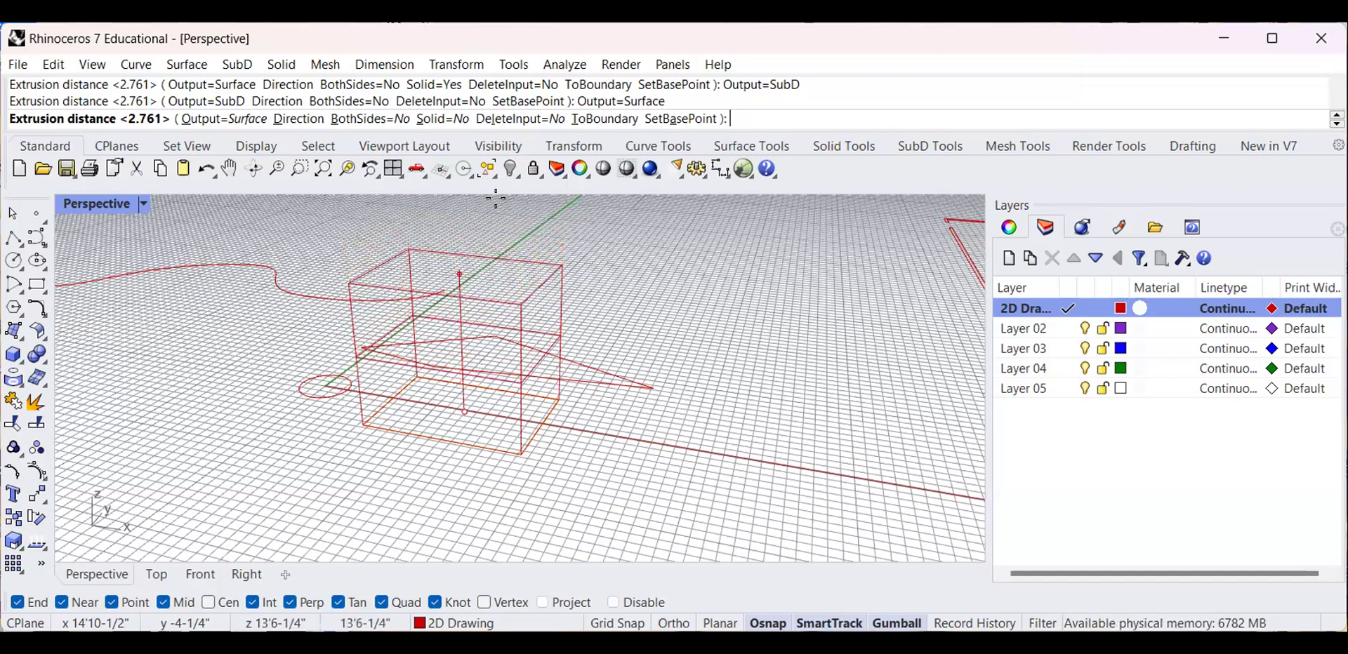
click(443, 120)
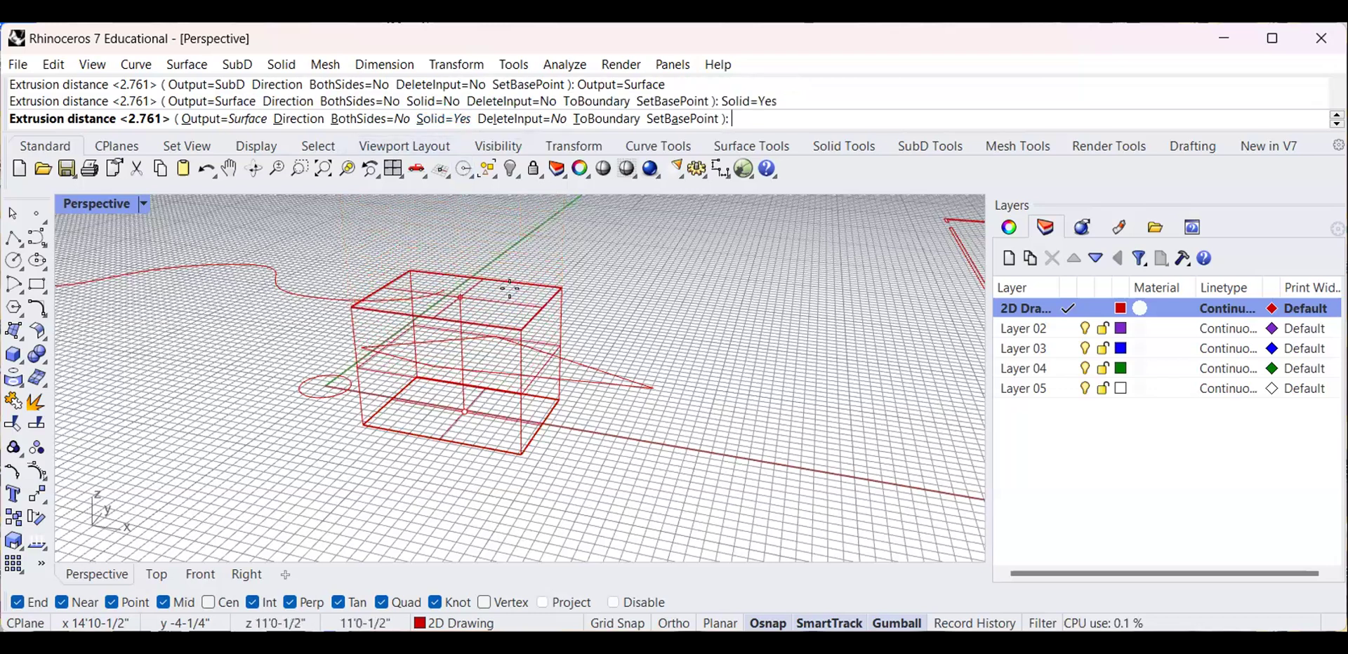
scroll(510, 288, down, 2)
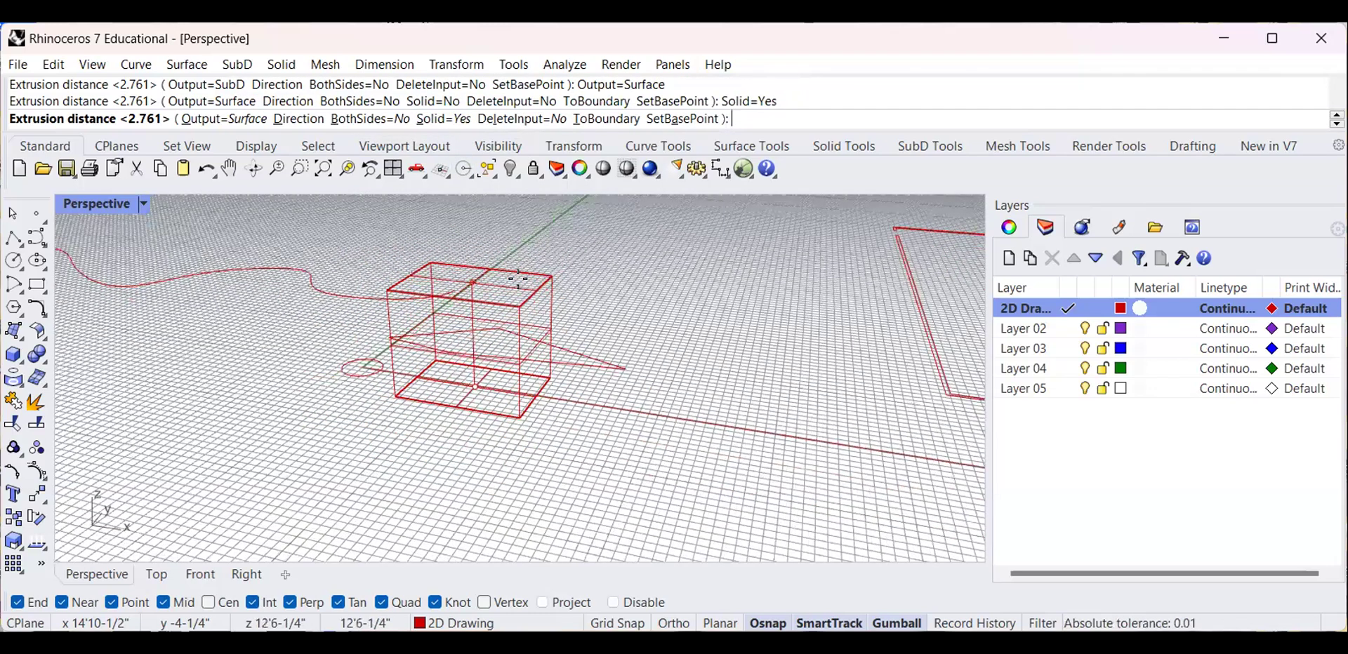
scroll(507, 283, up, 2)
click(461, 356)
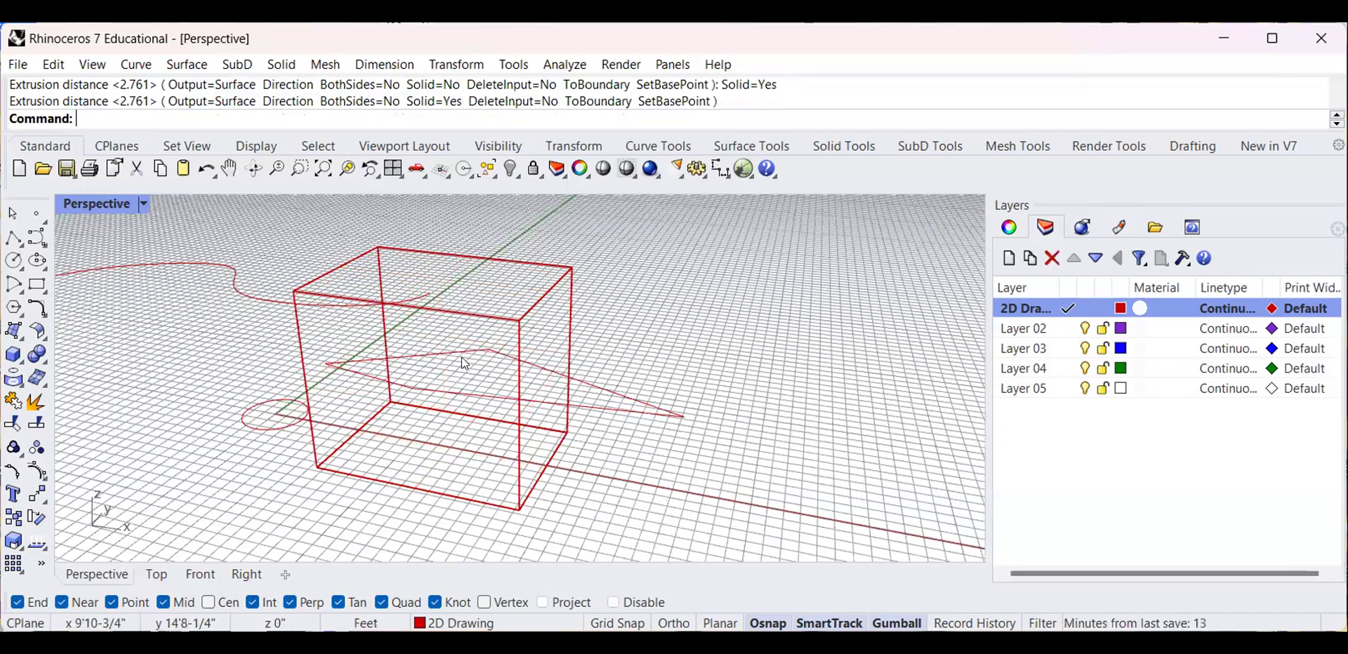
Set the Perspective viewport's display mode to Shaded and inspect the extruded box
scroll(420, 380, down, 3)
scroll(394, 296, up, 5)
right_drag(613, 304, 421, 309)
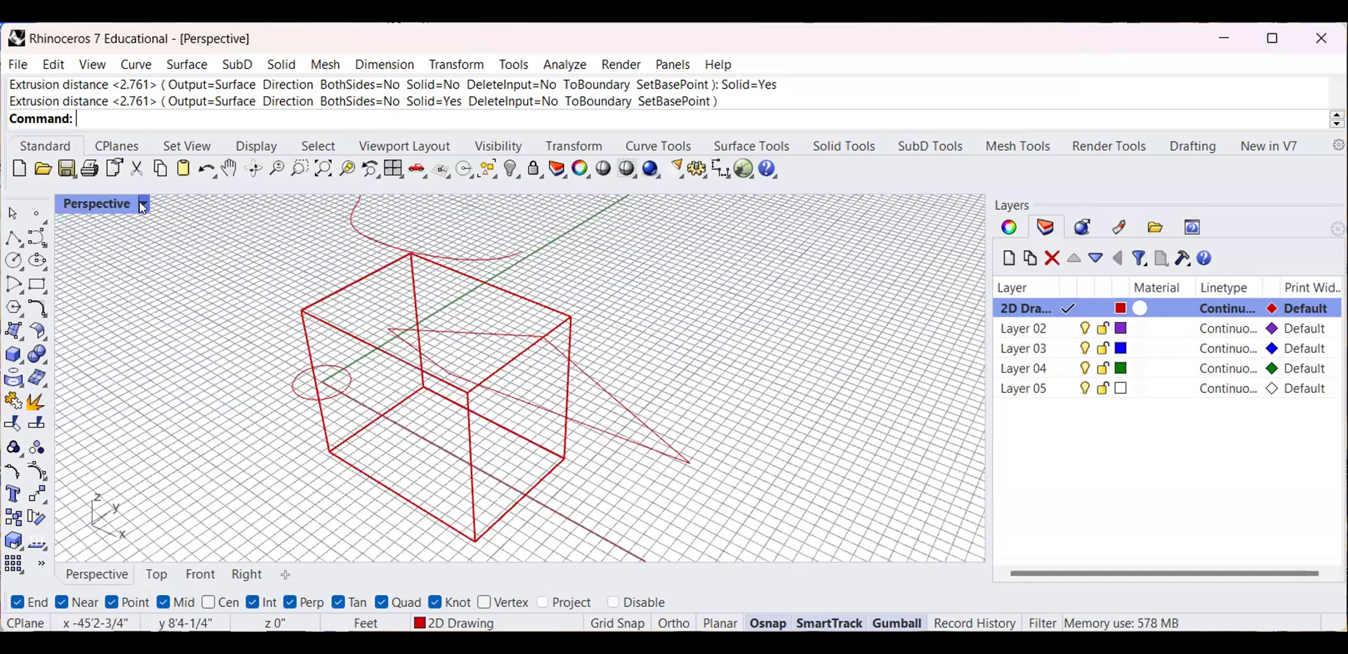
click(143, 205)
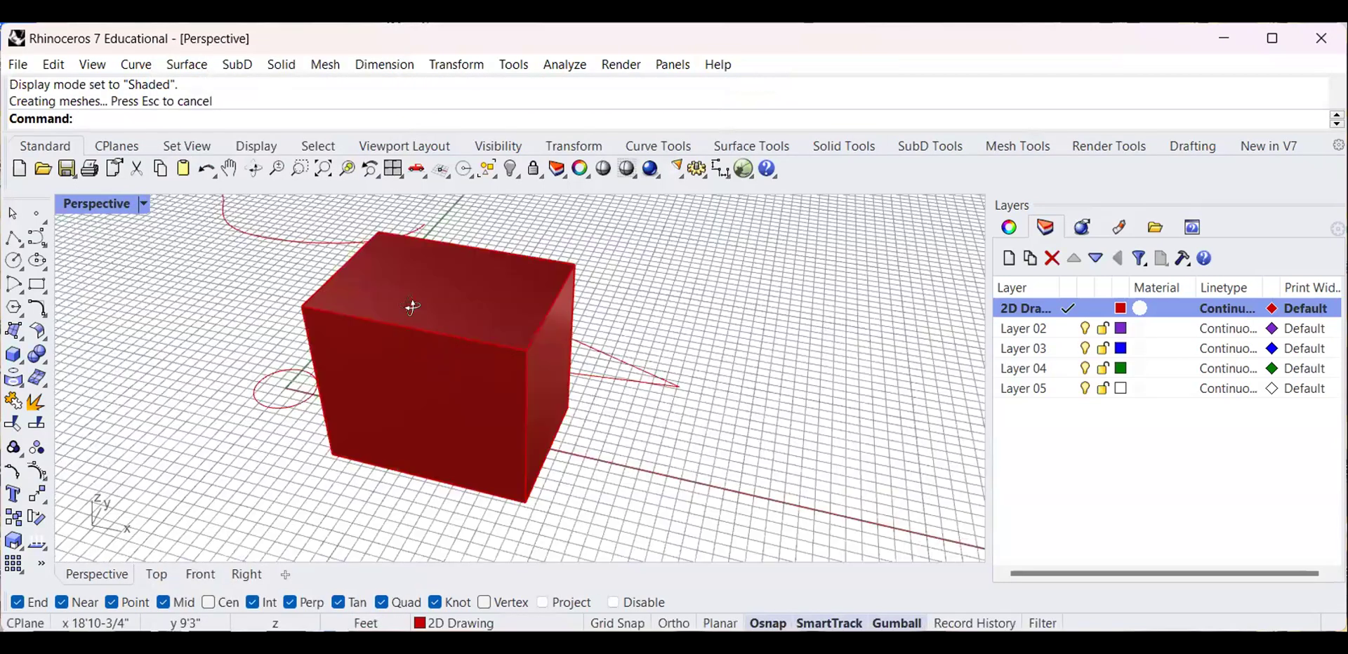
right_drag(468, 363, 418, 370)
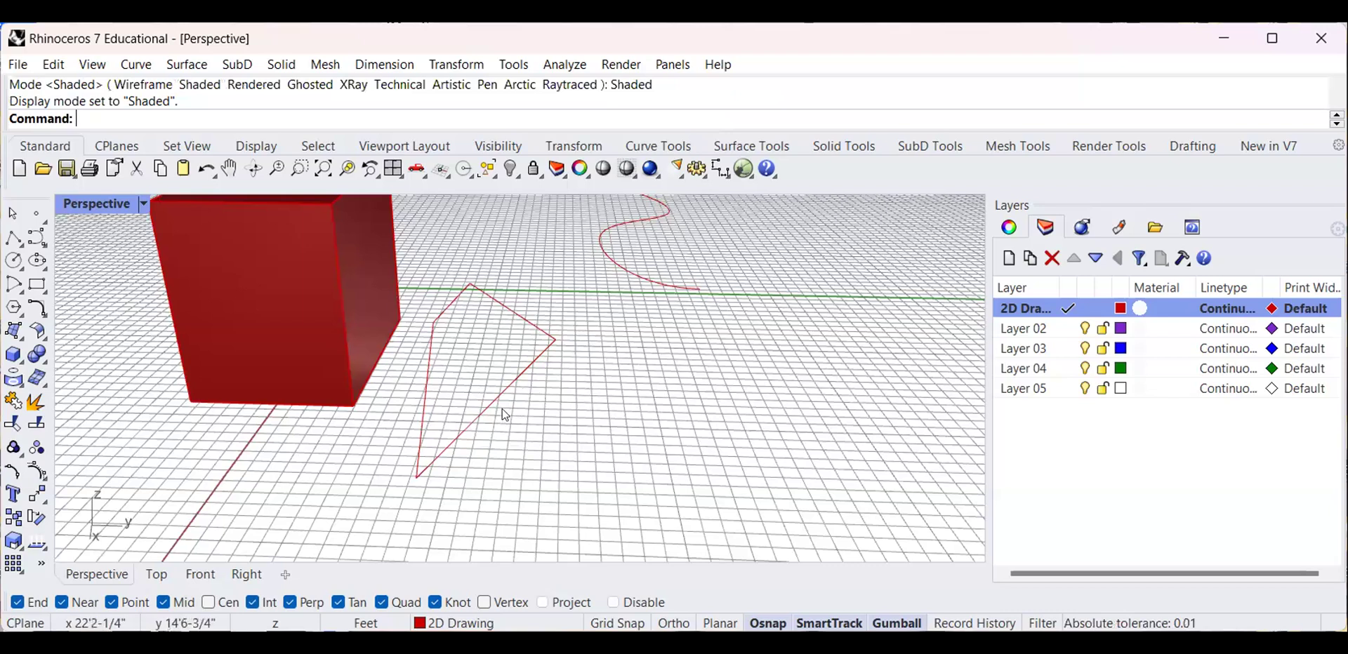
Extrude the closed four-sided polyline beside the box into a solid about 8.23 feet high with ExtrudeCrv
text(ExtrudeCrv)
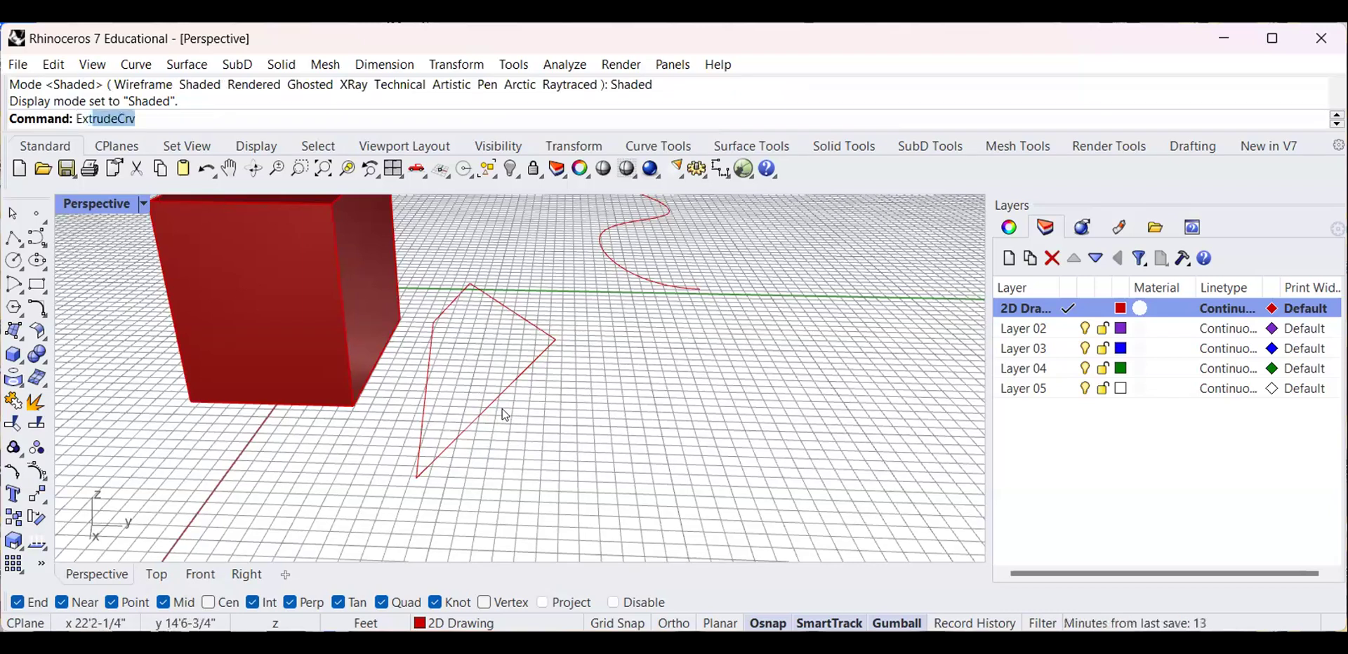
key(Return)
click(499, 401)
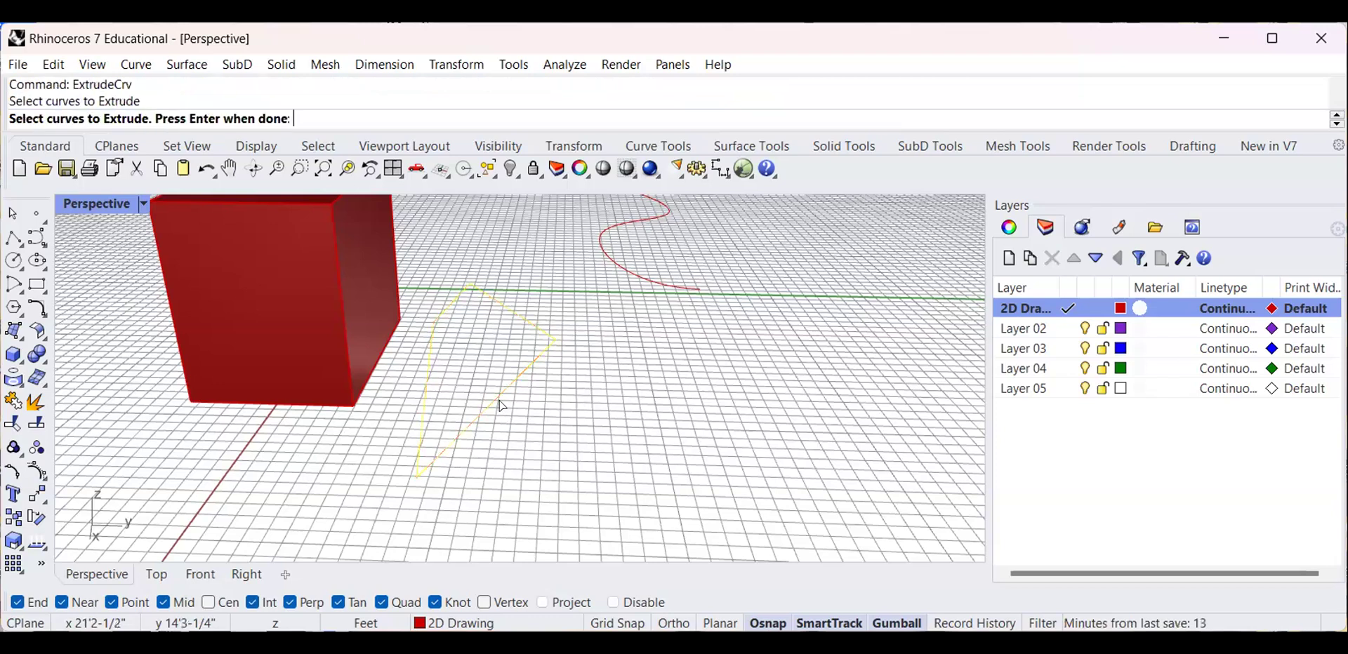
key(Return)
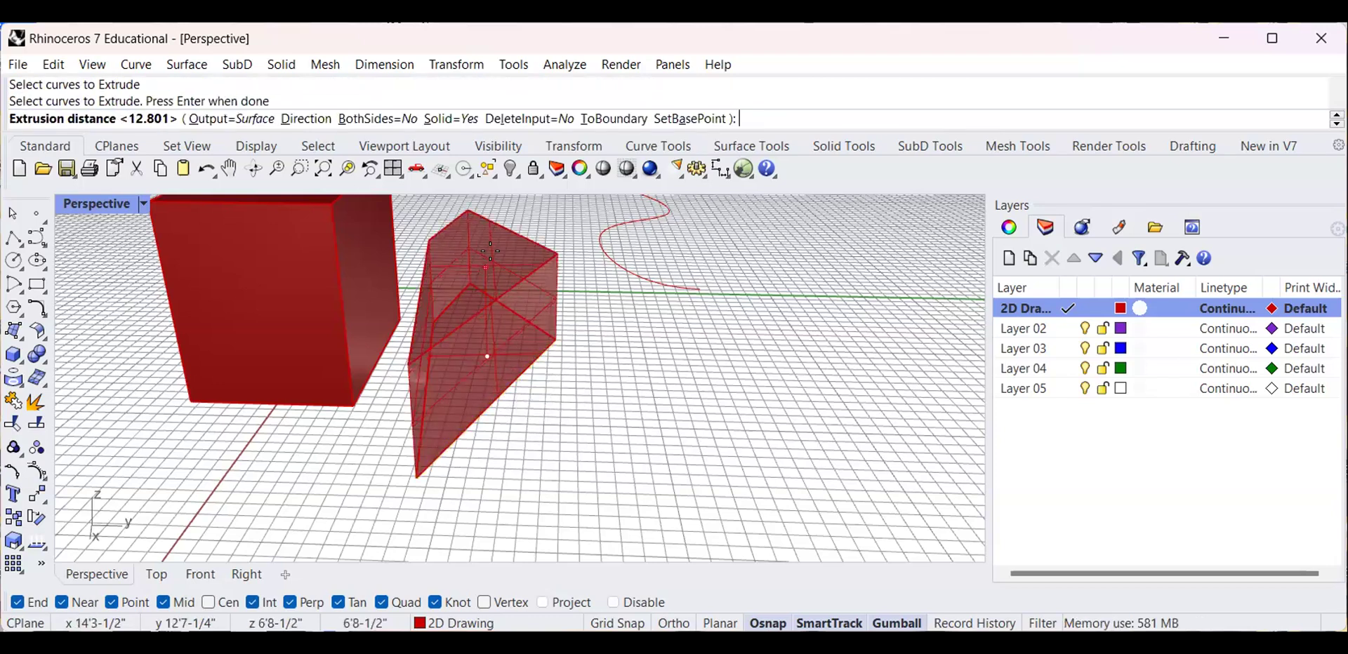
scroll(490, 251, down, 3)
click(522, 267)
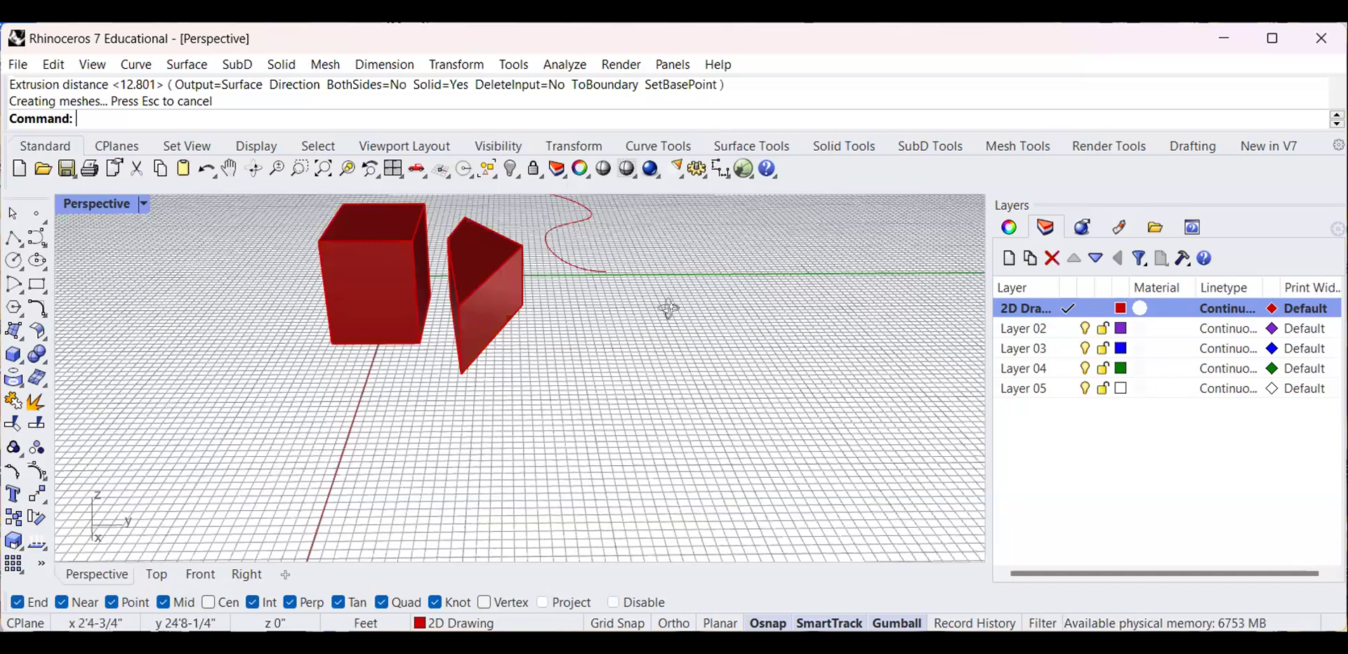
right_drag(669, 309, 435, 399)
scroll(572, 441, down, 2)
scroll(378, 379, up, 8)
click(563, 418)
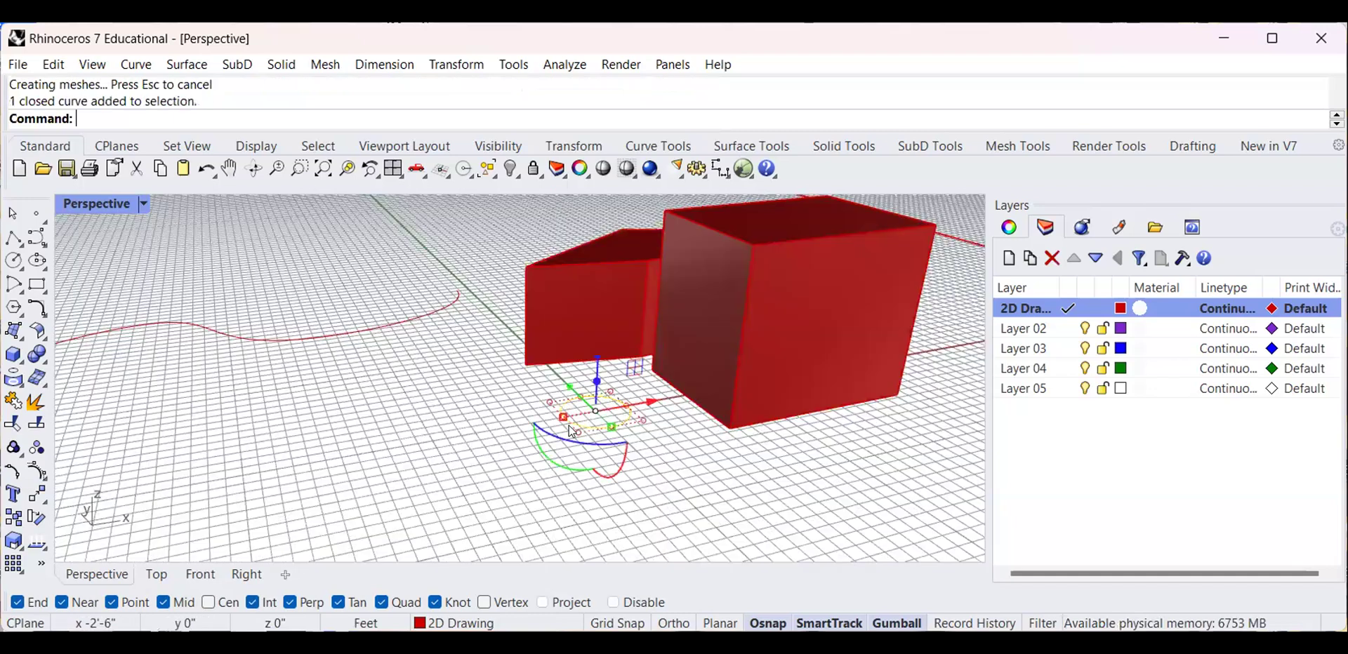
right_click(570, 414)
key(Escape)
key(Escape)
key(Escape)
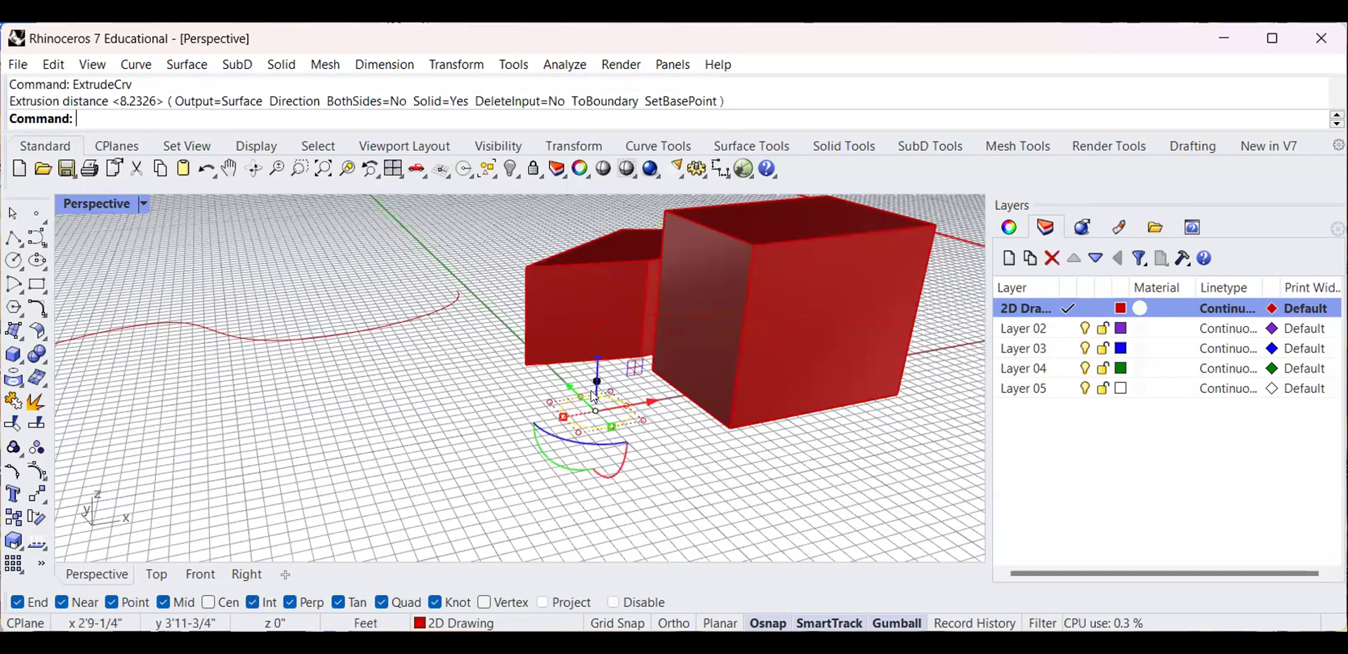
Examine the circle at the origin beside the two extruded solids
scroll(600, 428, up, 9)
scroll(563, 460, down, 6)
scroll(563, 460, down, 3)
mouse_move(553, 458)
right_down()
mouse_move(578, 424)
mouse_move(573, 446)
right_up()
scroll(574, 452, up, 3)
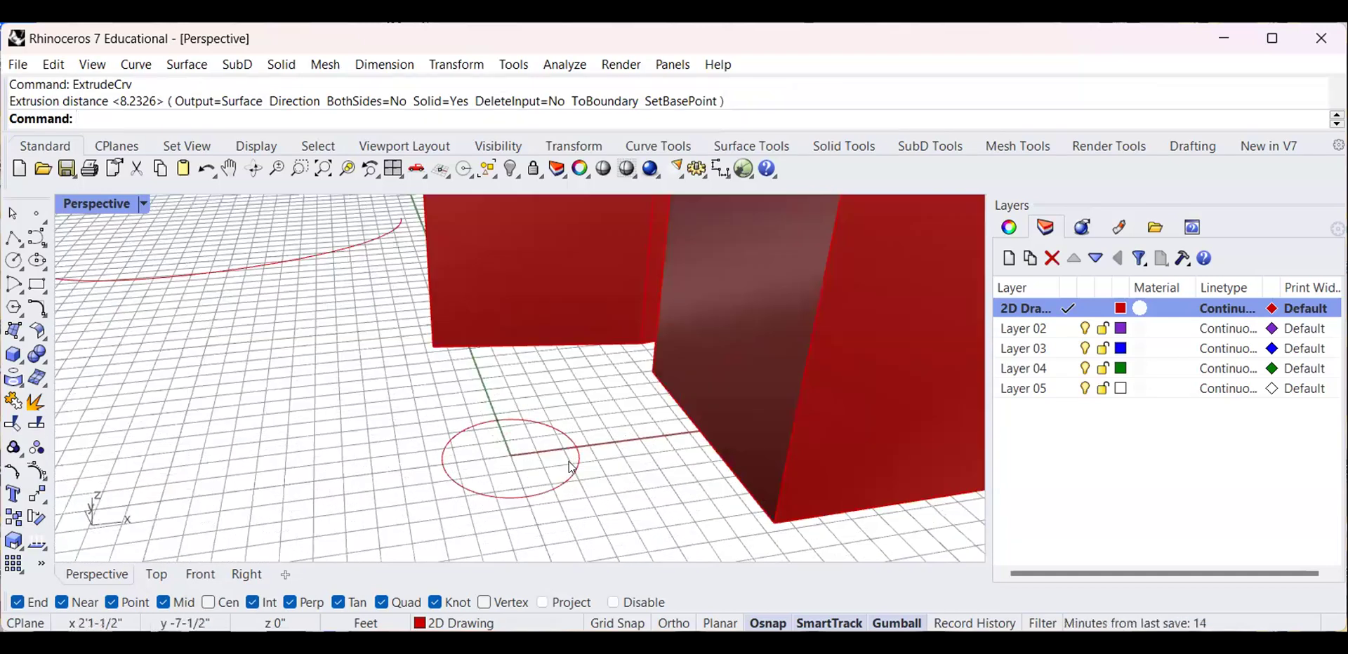
right_drag(537, 458, 511, 440)
scroll(511, 440, up, 4)
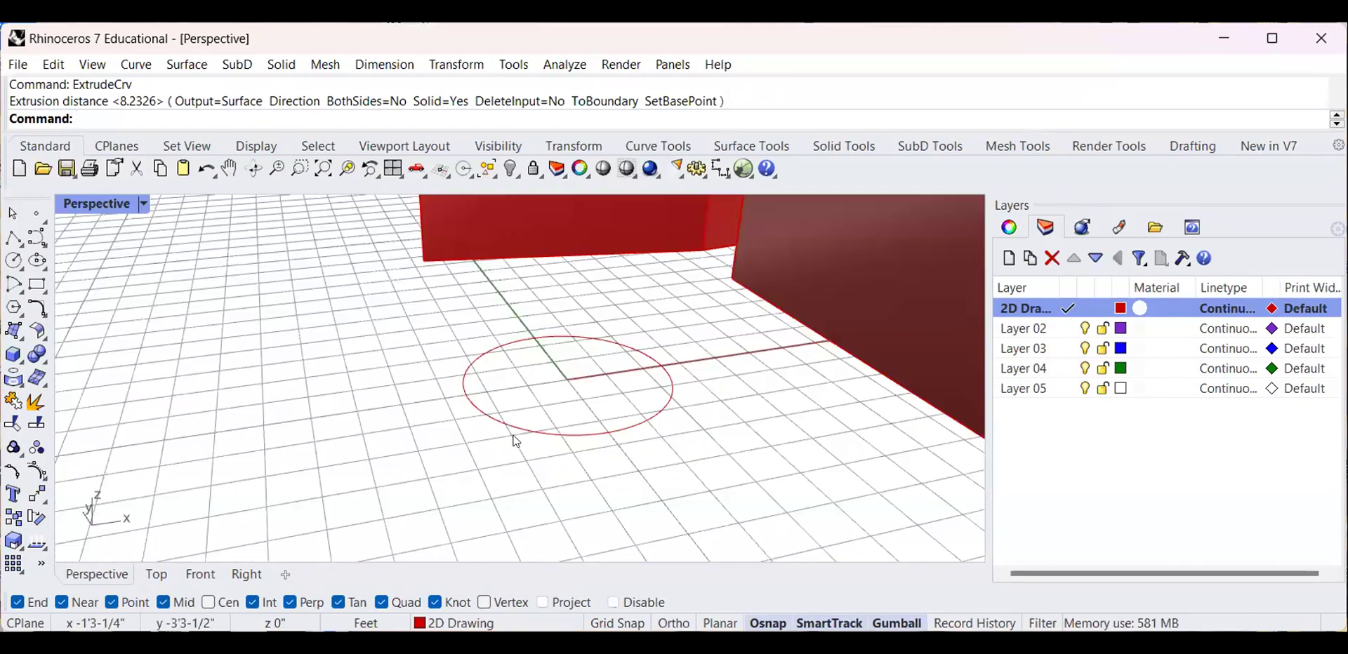
scroll(512, 440, down, 4)
Run the Gumball command, keeping it on, and extrude the circle at the origin straight up with the gumball
text(Gu)
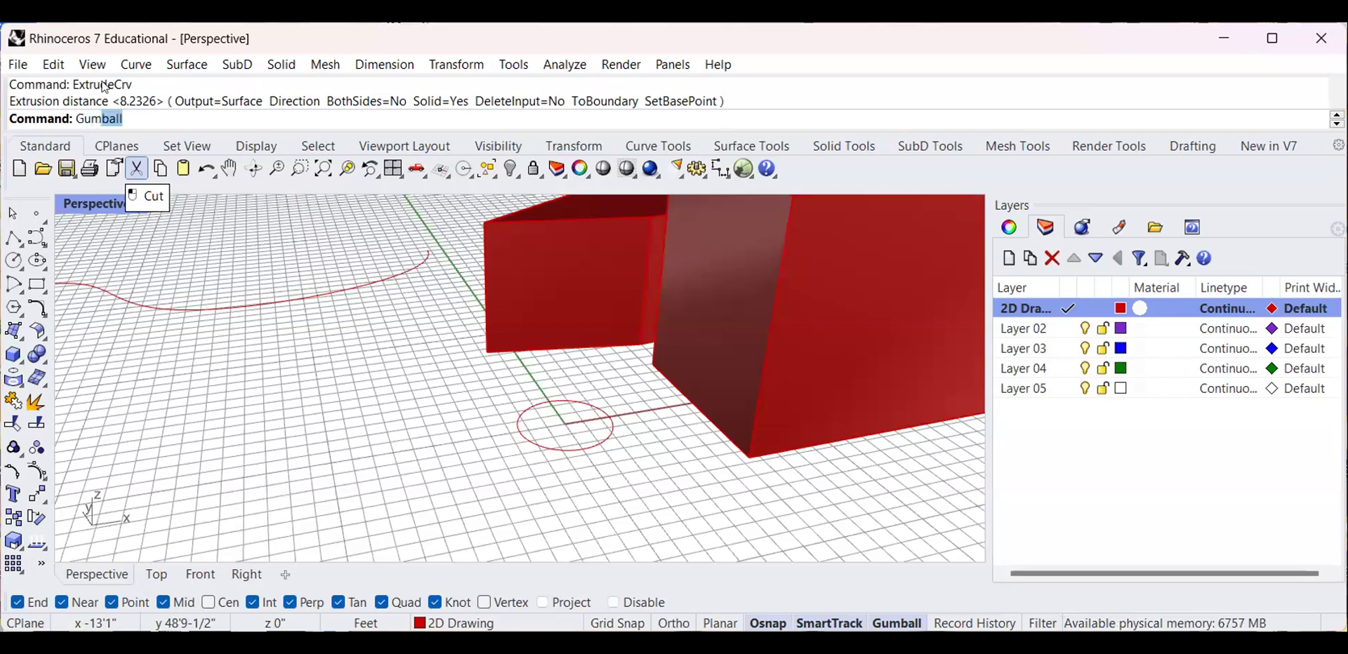
text(m)
key(Return)
key(Return)
click(605, 439)
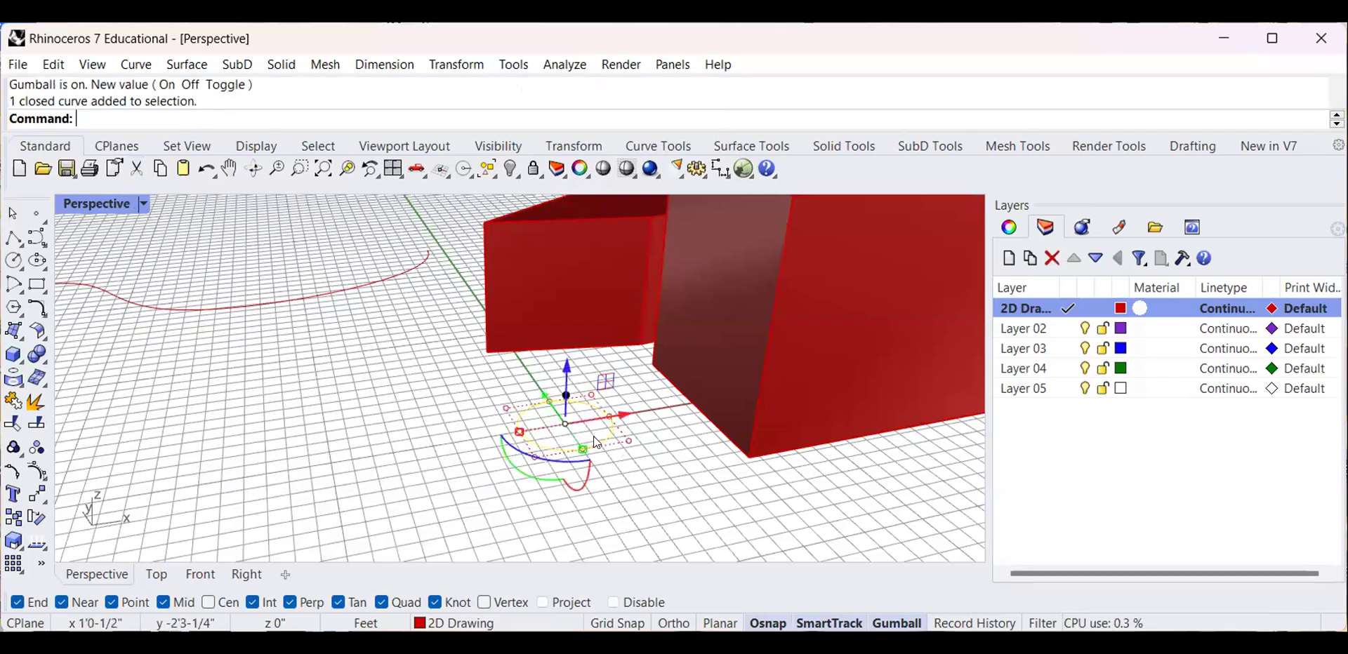
scroll(565, 406, up, 2)
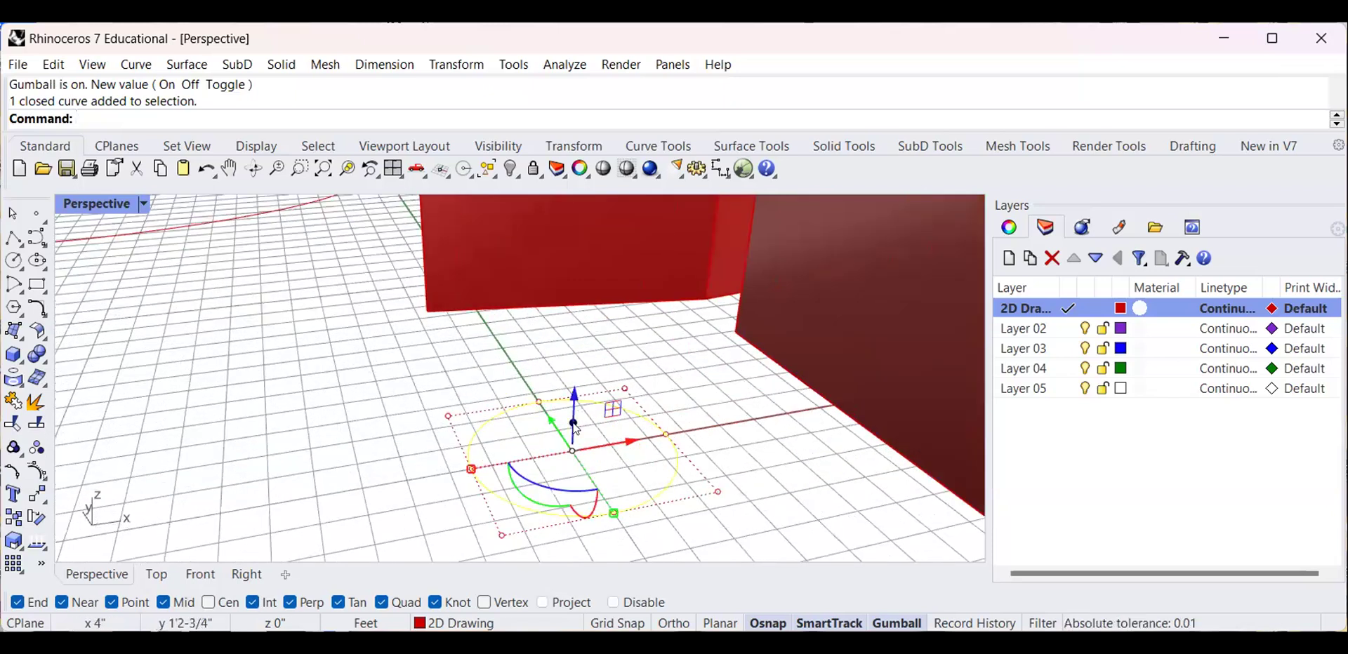
scroll(576, 429, down, 3)
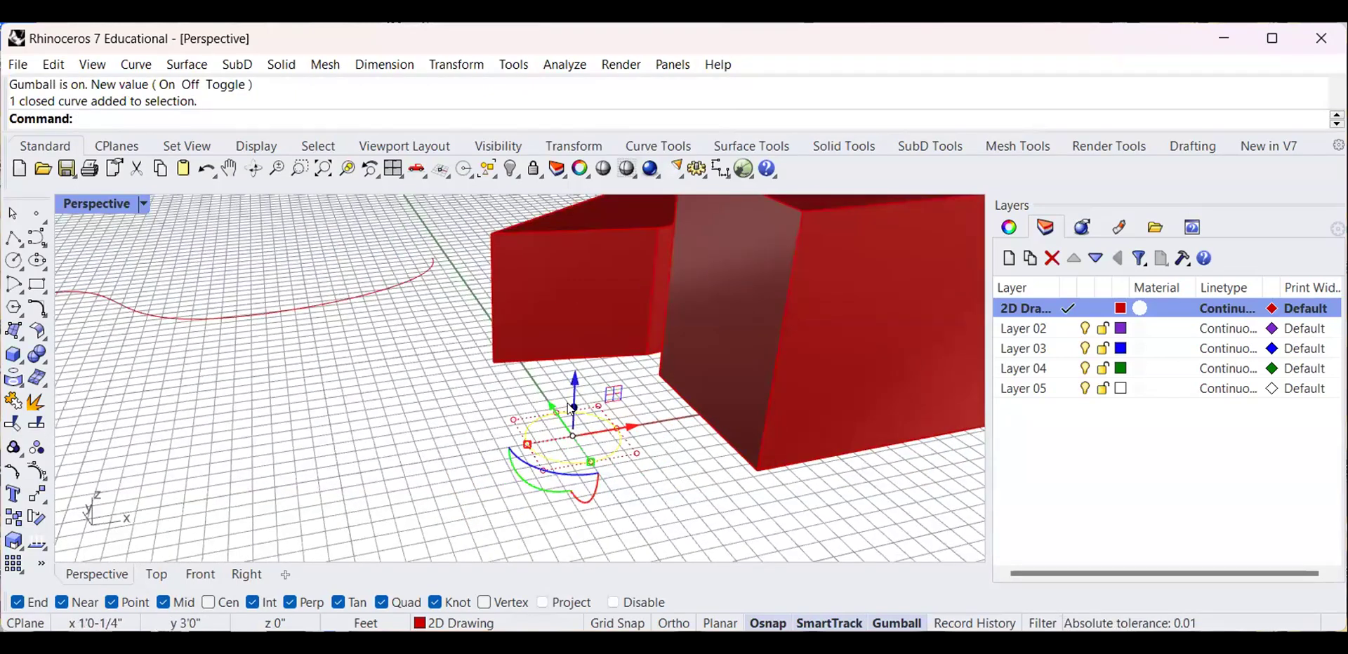
drag(573, 406, 593, 371)
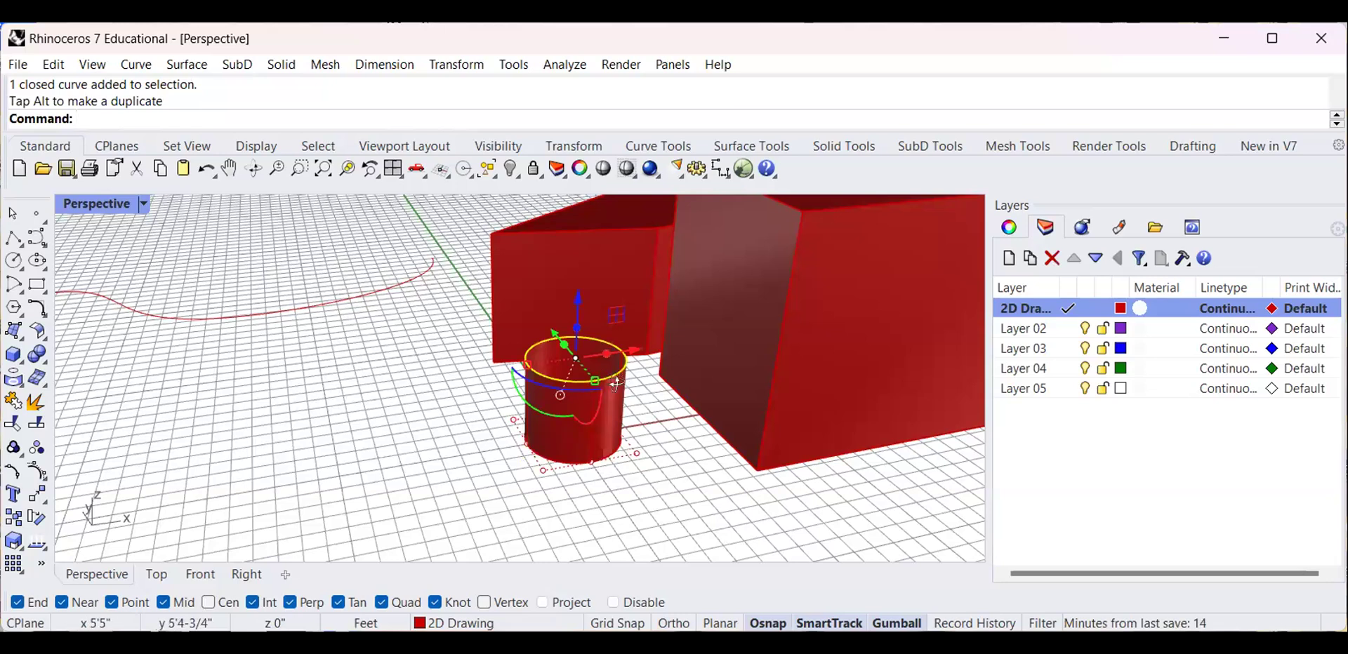
Examine the top and inside of the extruded circle from several angles
scroll(542, 442, up, 1)
right_drag(544, 444, 505, 414)
scroll(552, 398, up, 4)
scroll(552, 399, down, 4)
scroll(505, 415, down, 5)
right_drag(593, 379, 518, 359)
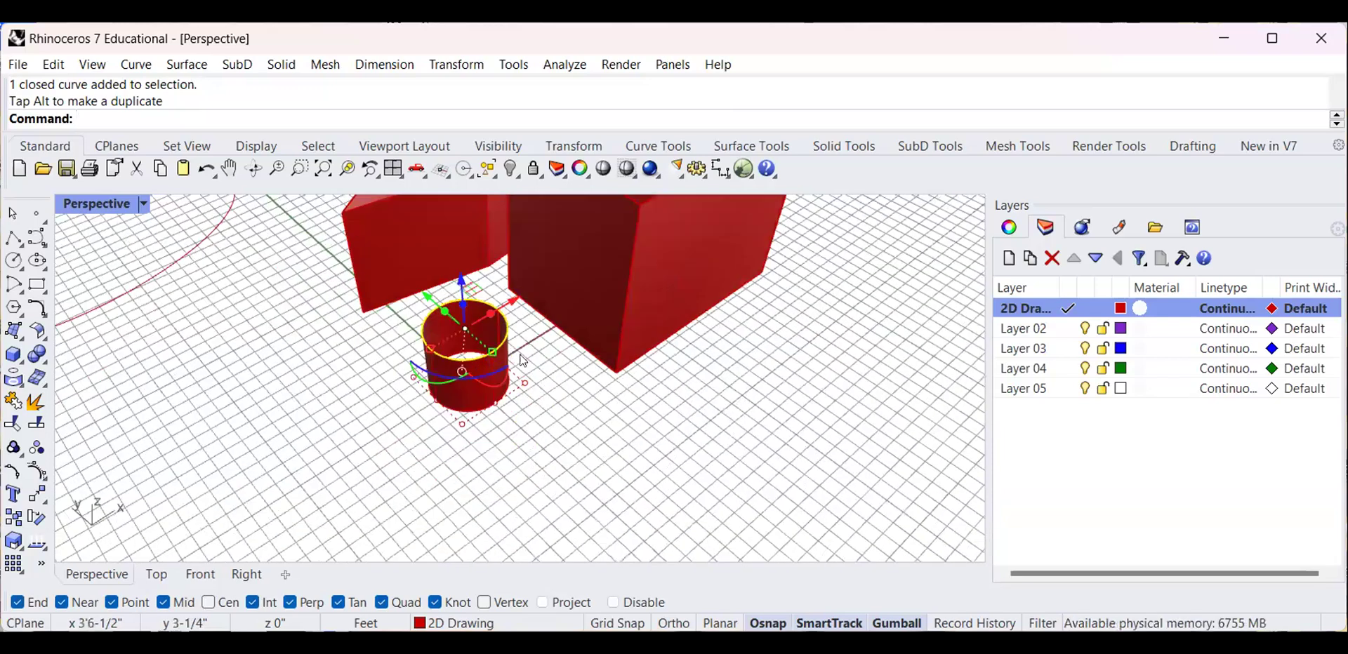
right_drag(563, 411, 490, 399)
scroll(525, 389, up, 6)
scroll(509, 392, down, 4)
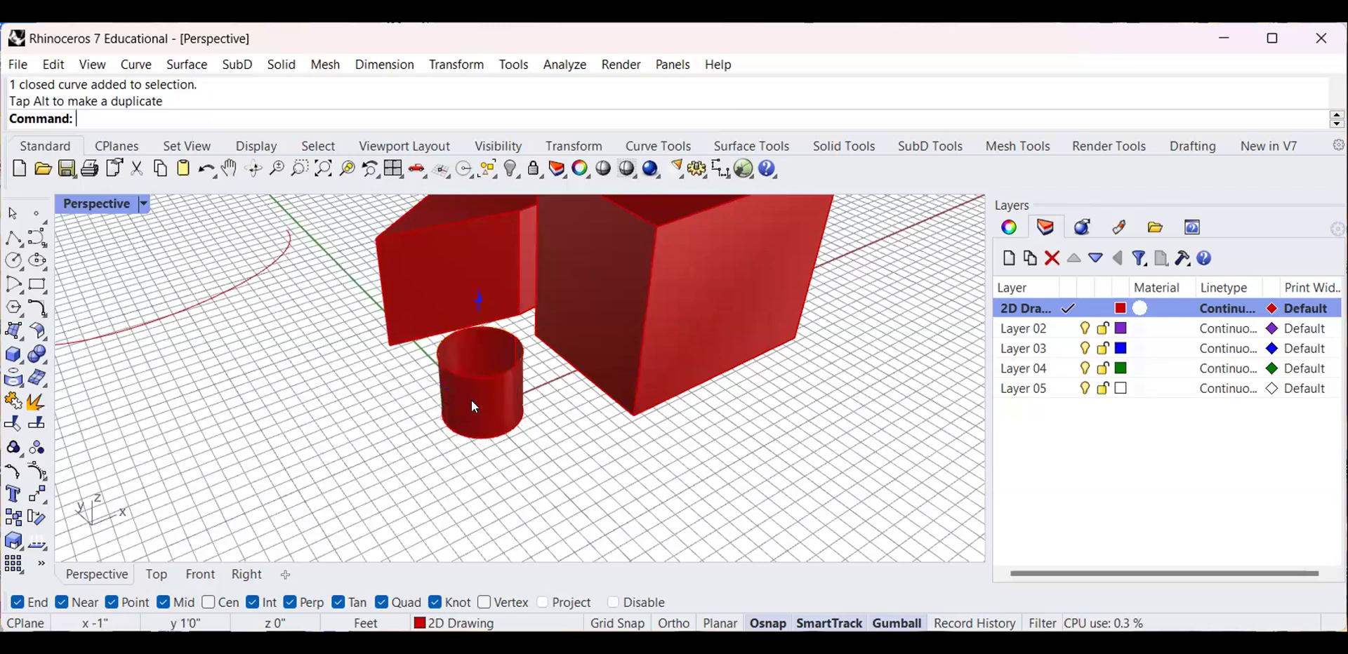
Close both ends of the extruded cylinder with Cap and check the result from above and below
click(457, 364)
scroll(494, 405, up, 2)
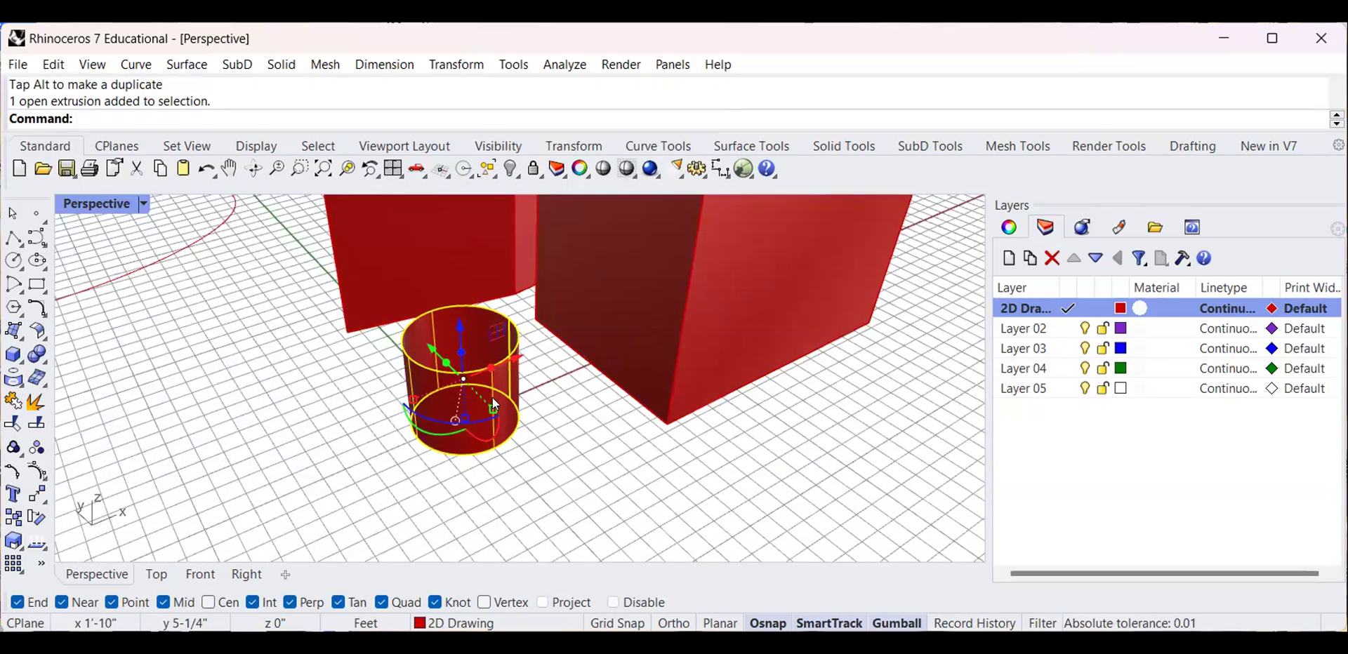
text(Cap)
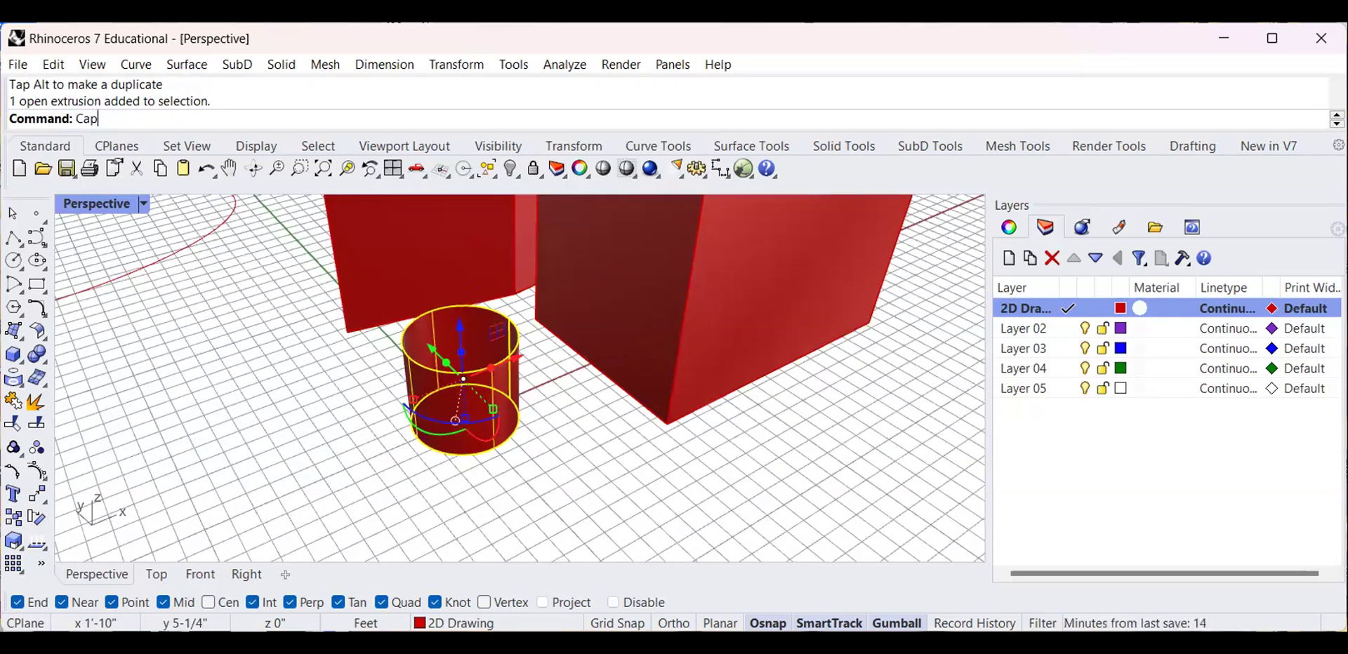
key(Return)
right_drag(514, 323, 299, 357)
scroll(513, 354, down, 3)
click(513, 357)
scroll(513, 358, up, 8)
scroll(514, 358, down, 5)
scroll(385, 379, down, 5)
scroll(529, 381, down, 6)
Extrude the wavy open curve beside the solids vertically into a tall curved surface with the gumball
right_drag(487, 372, 575, 338)
right_drag(563, 435, 510, 418)
mouse_move(313, 362)
right_down()
mouse_move(331, 378)
mouse_move(369, 330)
mouse_move(319, 384)
right_up()
scroll(342, 371, down, 4)
scroll(312, 400, up, 2)
click(319, 402)
scroll(342, 378, up, 4)
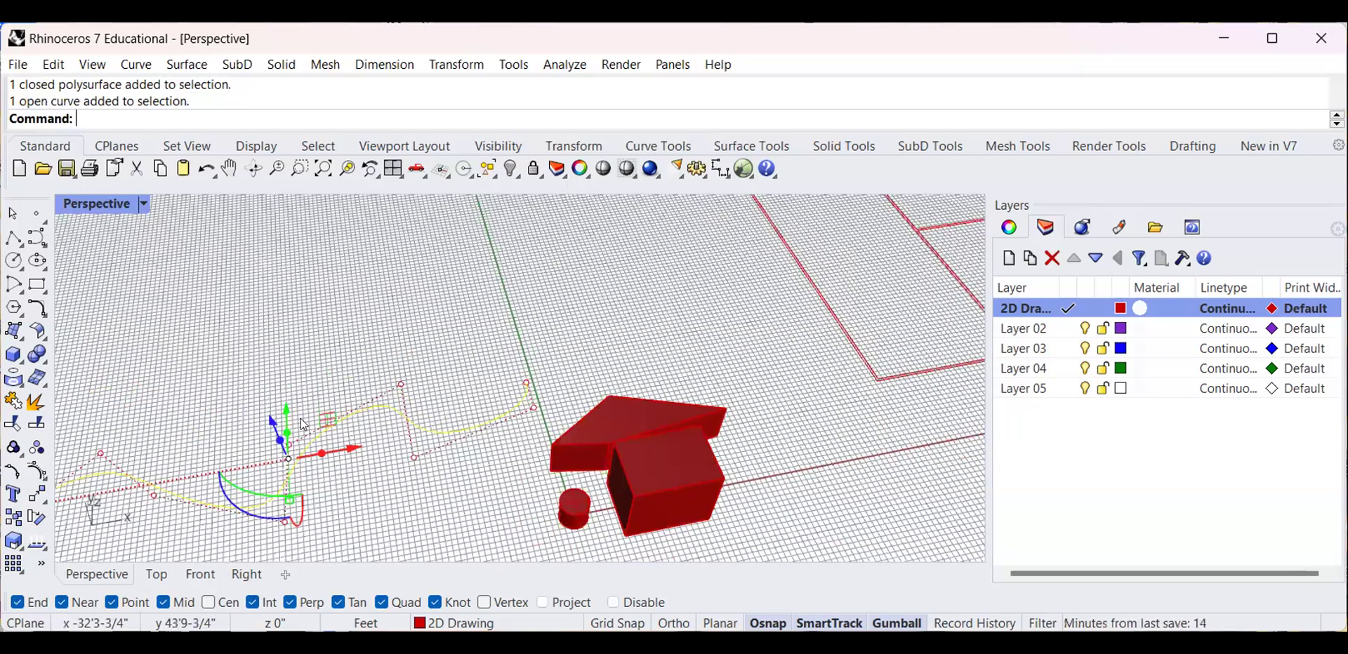
right_drag(298, 432, 301, 401)
drag(299, 430, 329, 318)
scroll(500, 311, down, 3)
mouse_move(526, 302)
right_down()
mouse_move(583, 280)
mouse_move(658, 349)
mouse_move(786, 367)
mouse_move(430, 379)
mouse_move(337, 365)
mouse_move(492, 435)
mouse_move(482, 428)
right_up()
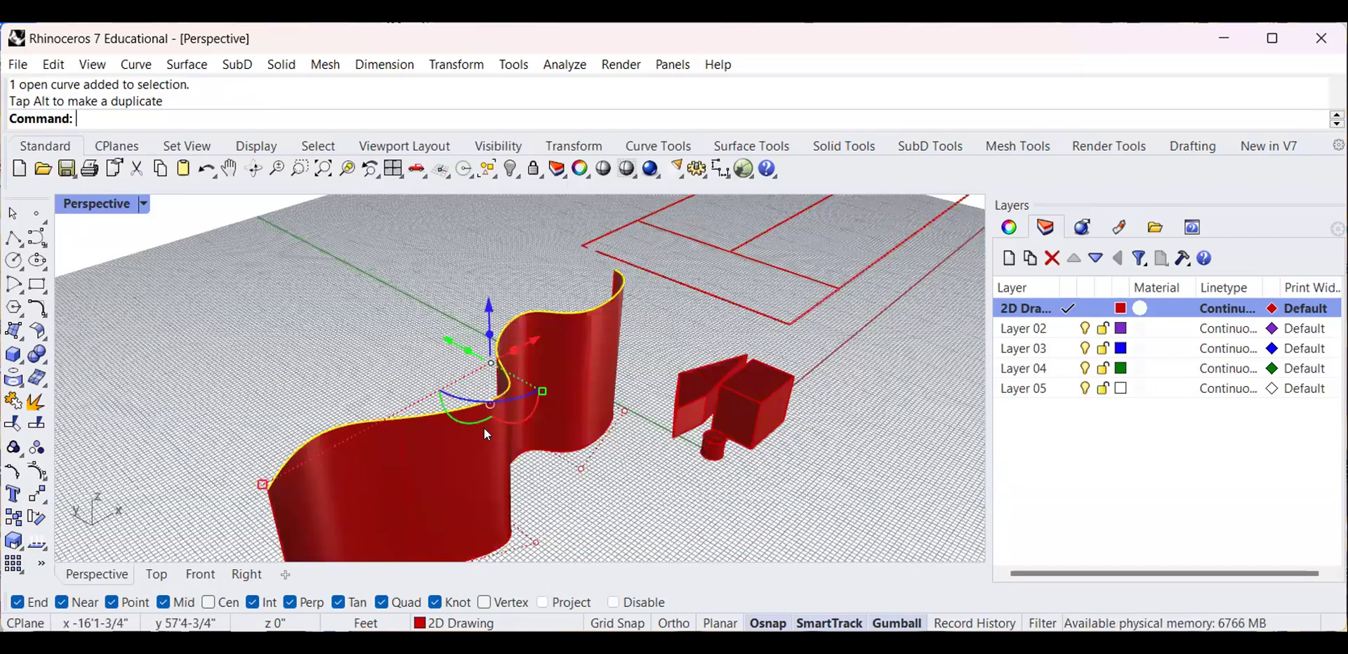
Try to extrude the wavy surface sideways into a thick solid with the gumball, and undo that extrusion
right_drag(633, 424, 586, 429)
drag(587, 429, 702, 433)
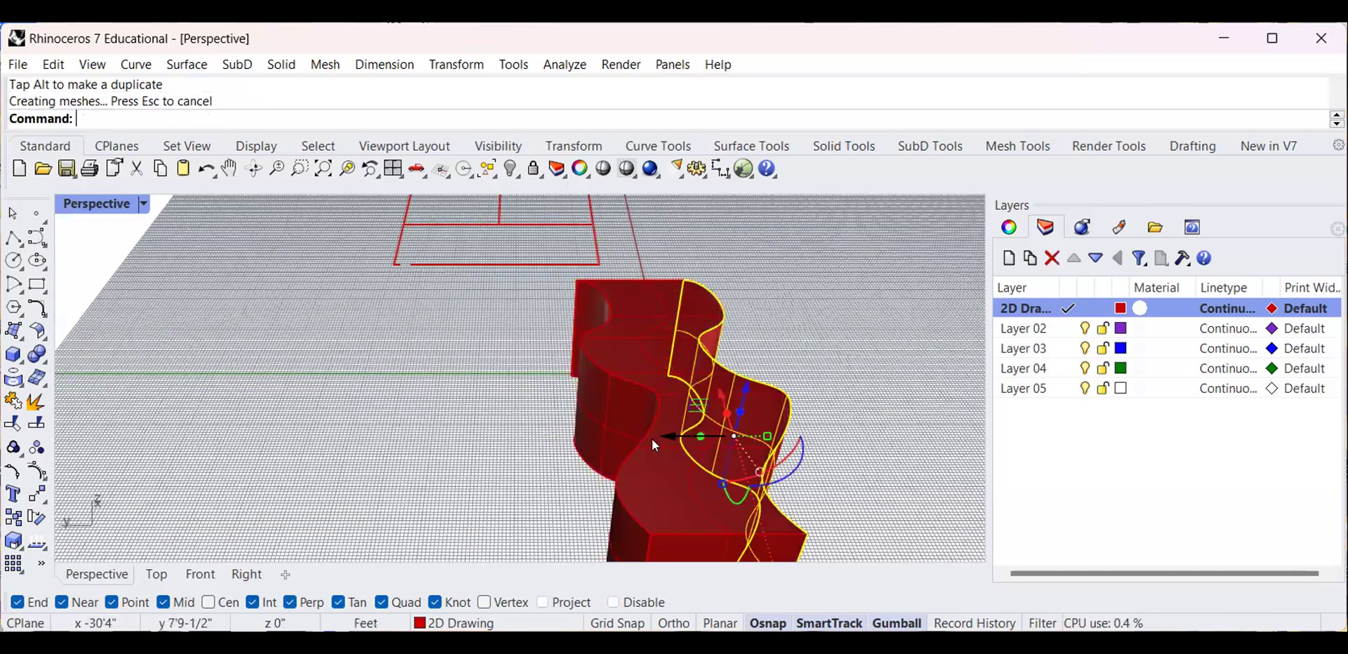
scroll(651, 440, down, 3)
mouse_move(474, 383)
right_down()
mouse_move(554, 435)
mouse_move(548, 410)
mouse_move(576, 422)
mouse_move(535, 436)
right_up()
click(554, 435)
key(ctrl+z)
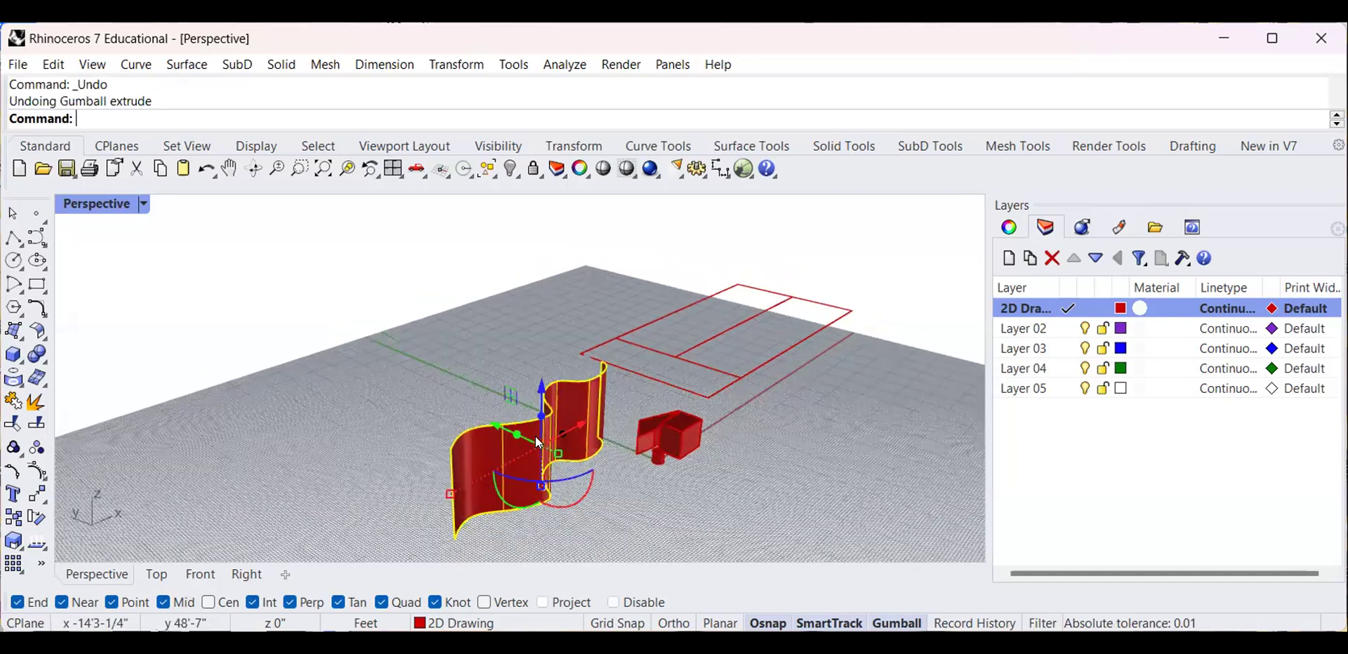
Extrude the wavy surface a short distance horizontally with the gumball to form a thin solid wall
scroll(524, 435, up, 3)
drag(524, 435, 532, 438)
click(416, 391)
scroll(394, 435, down, 2)
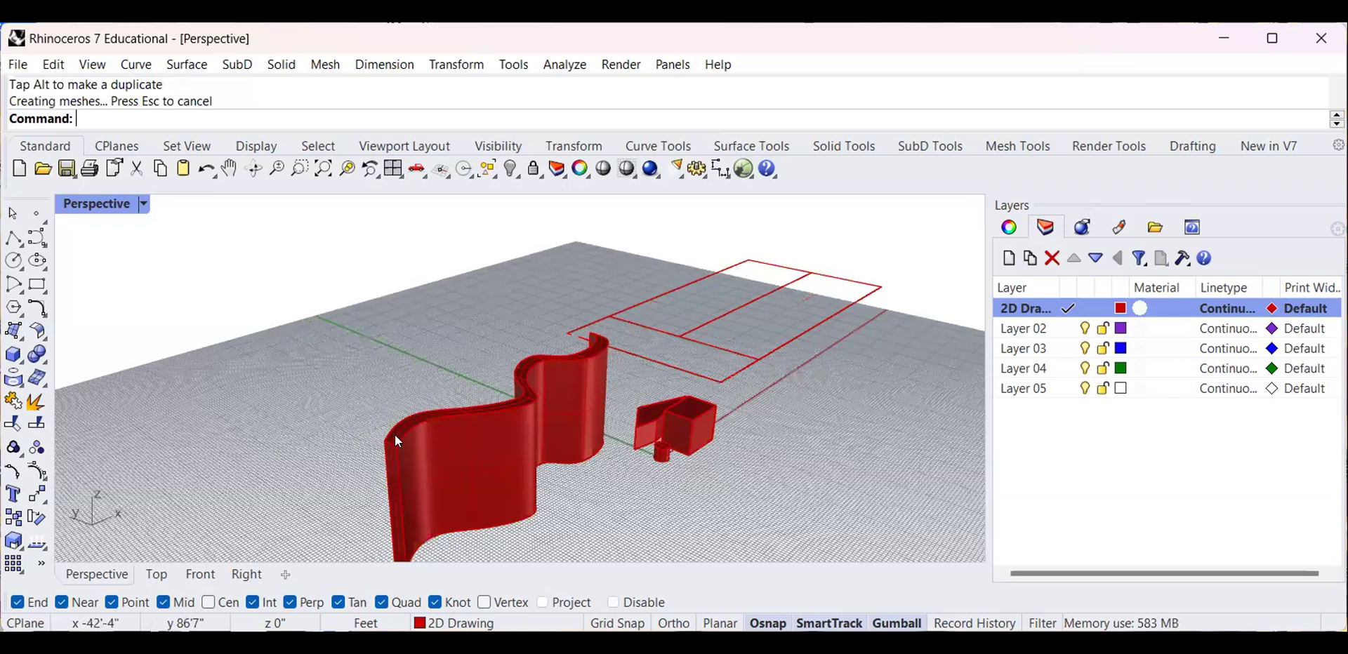
scroll(394, 436, down, 1)
click(478, 403)
mouse_move(528, 324)
right_down()
mouse_move(511, 318)
mouse_move(487, 365)
mouse_move(481, 320)
mouse_move(714, 358)
mouse_move(713, 485)
mouse_move(686, 411)
mouse_move(548, 329)
mouse_move(621, 371)
right_up()
scroll(487, 391, up, 4)
click(495, 383)
scroll(500, 374, down, 5)
Select all 12 wall curves of the floor plan and join them into closed curves
right_drag(672, 423, 805, 483)
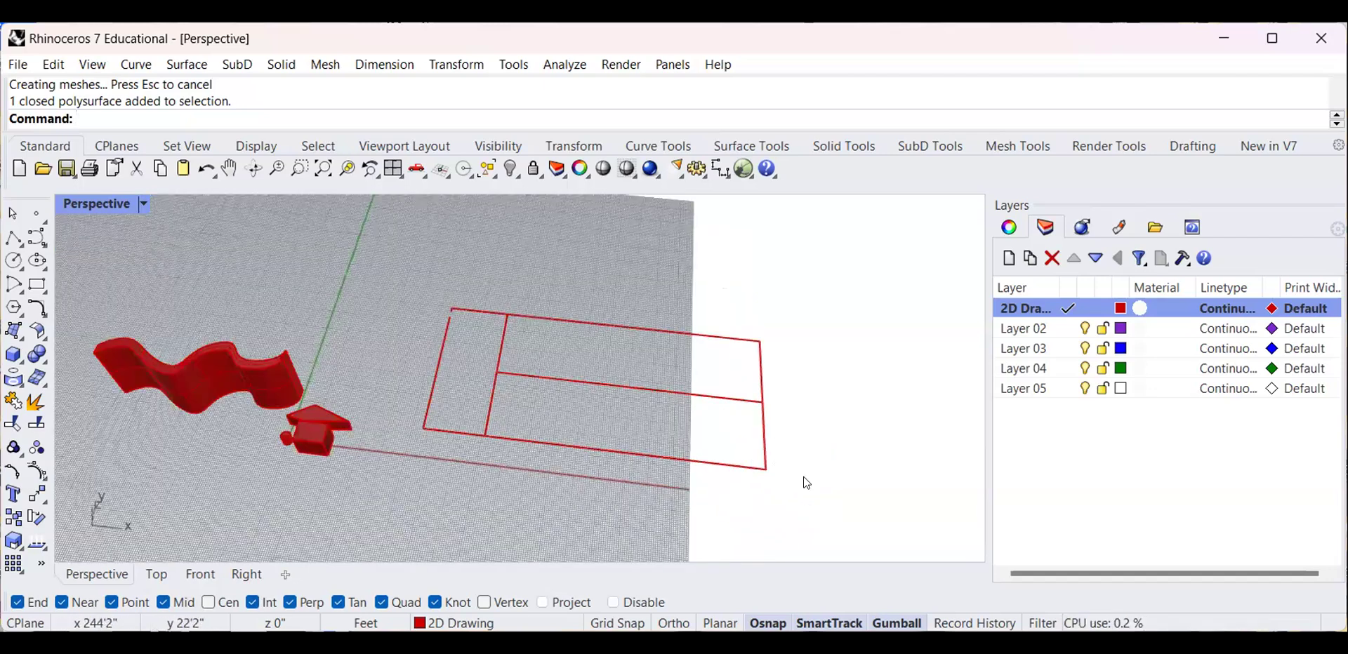
drag(805, 487, 395, 260)
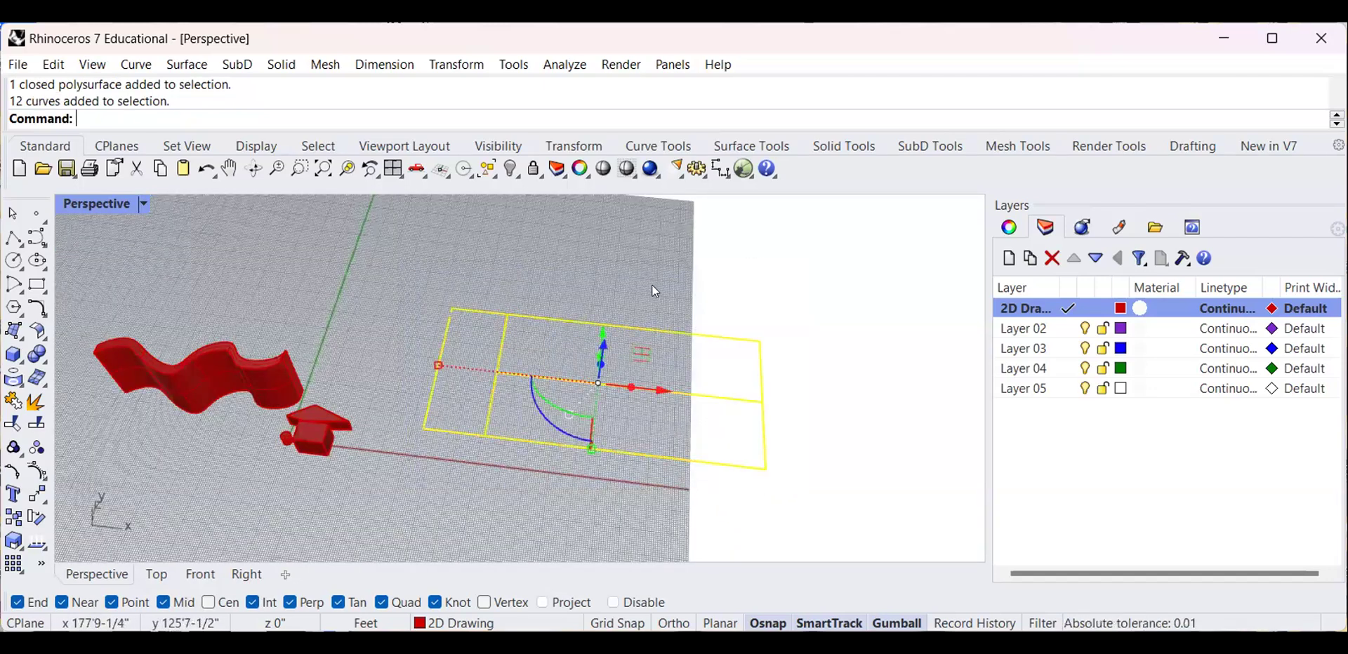
text(Join)
key(Return)
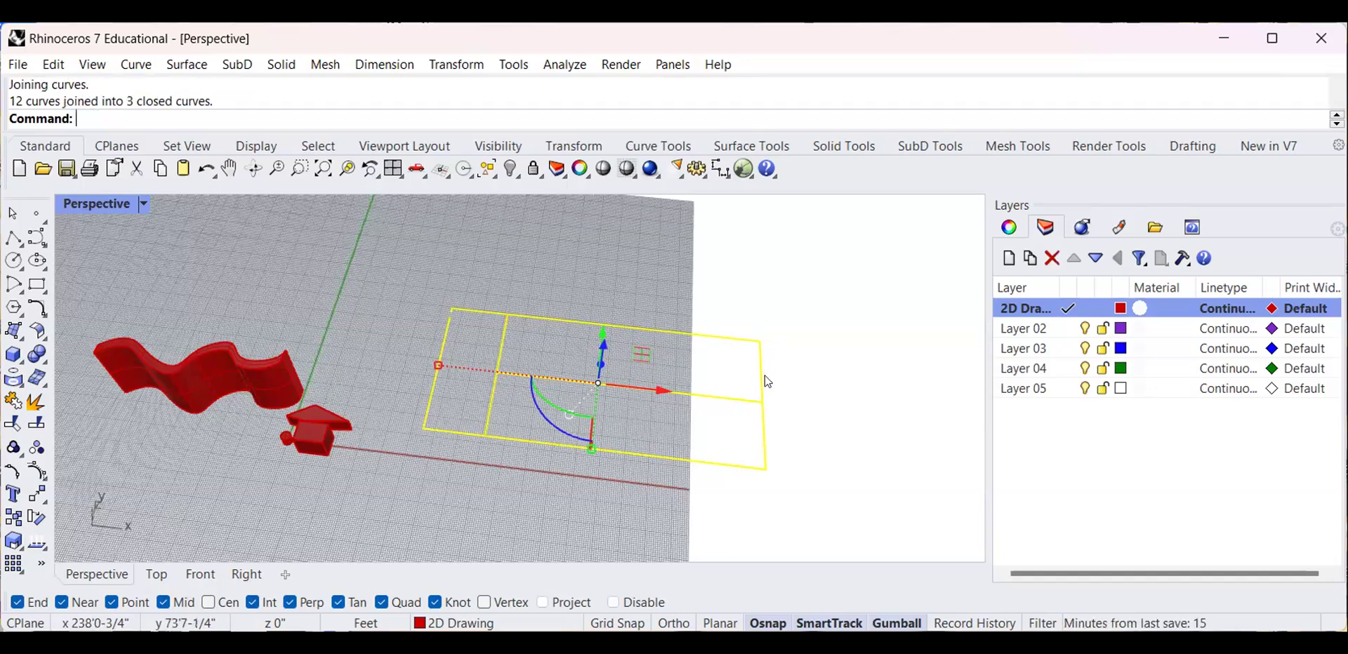
Extrude the joined floor plan curves 8 feet upward with ExtrudeCrv, using Output=Surface and Solid=Yes
right_drag(709, 274, 701, 271)
text(ExtrudeCrv)
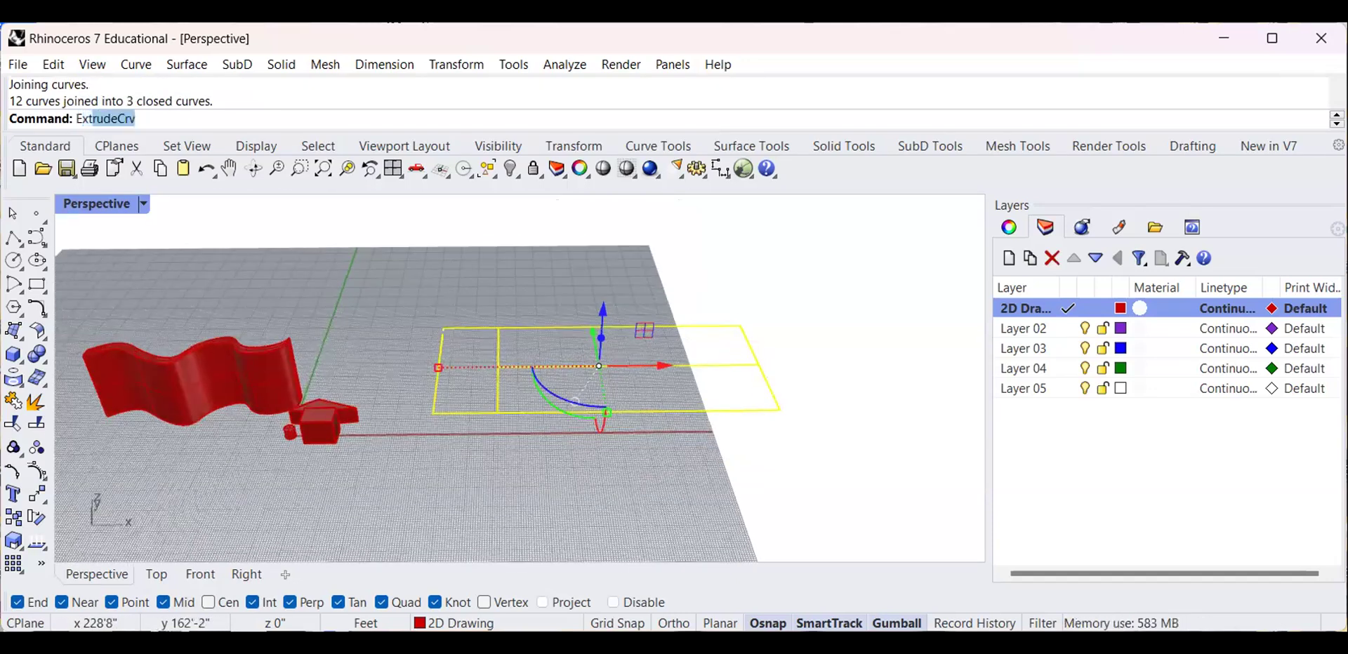
key(Return)
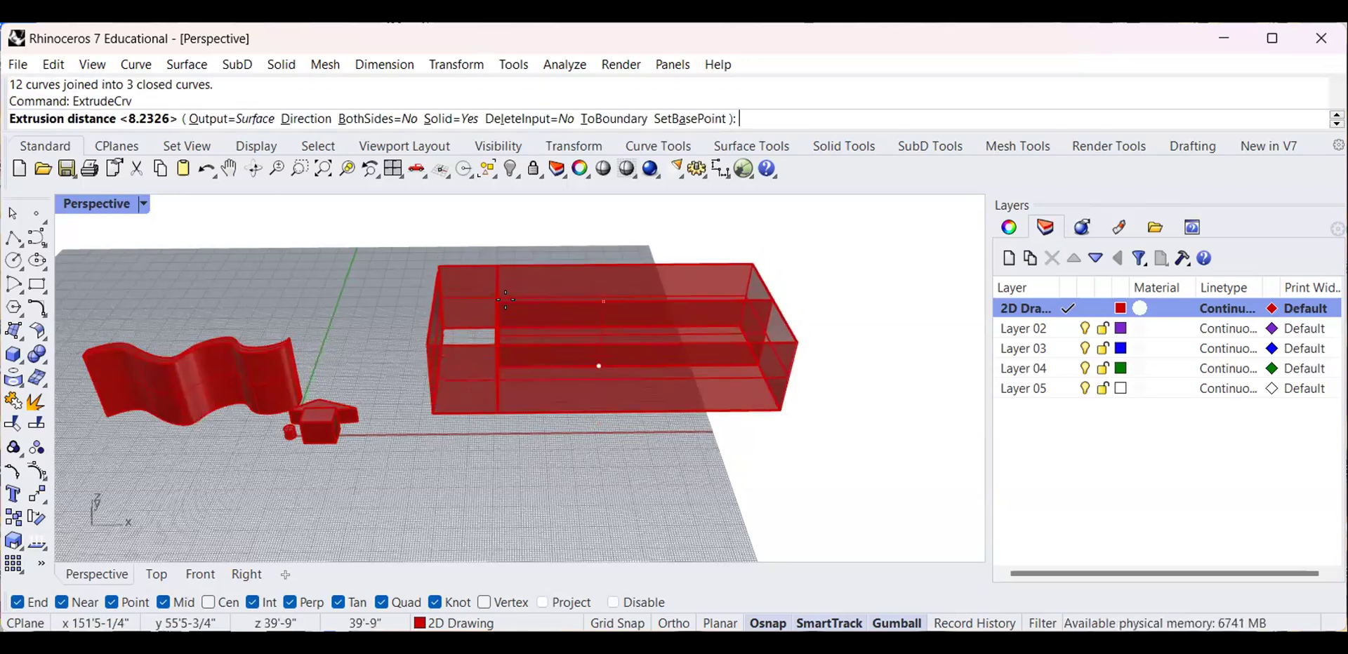
scroll(520, 308, up, 3)
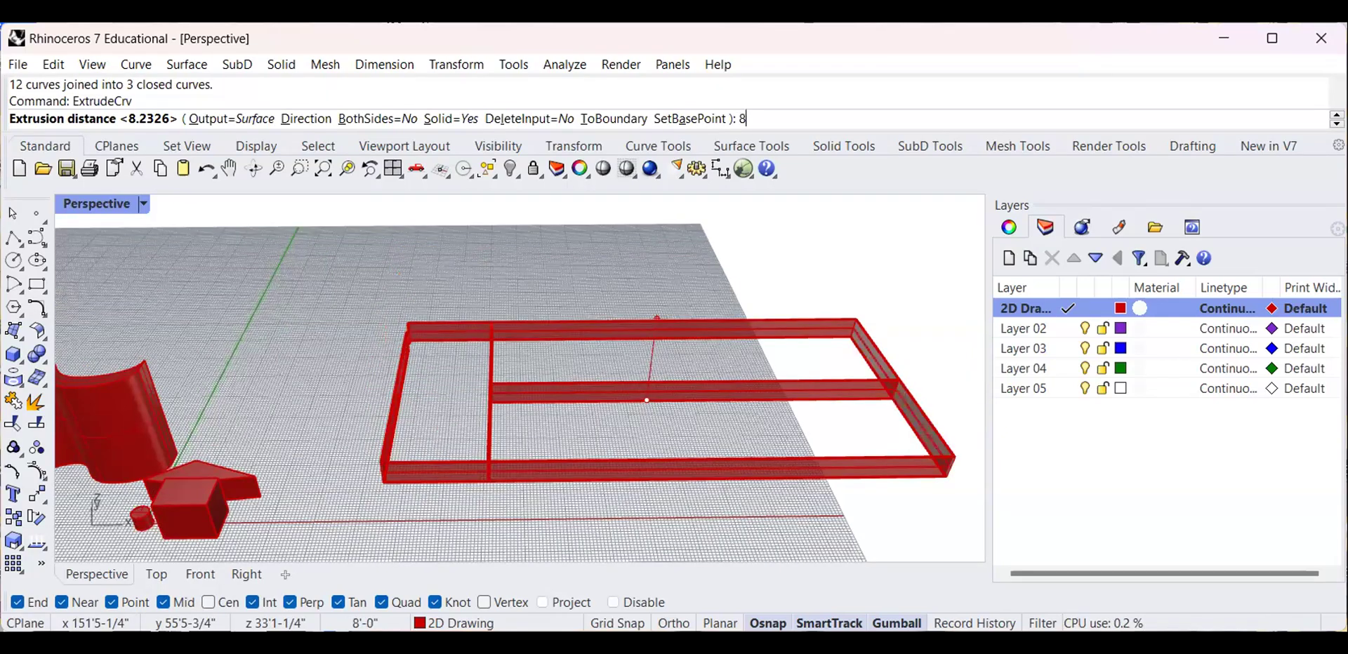
key(Return)
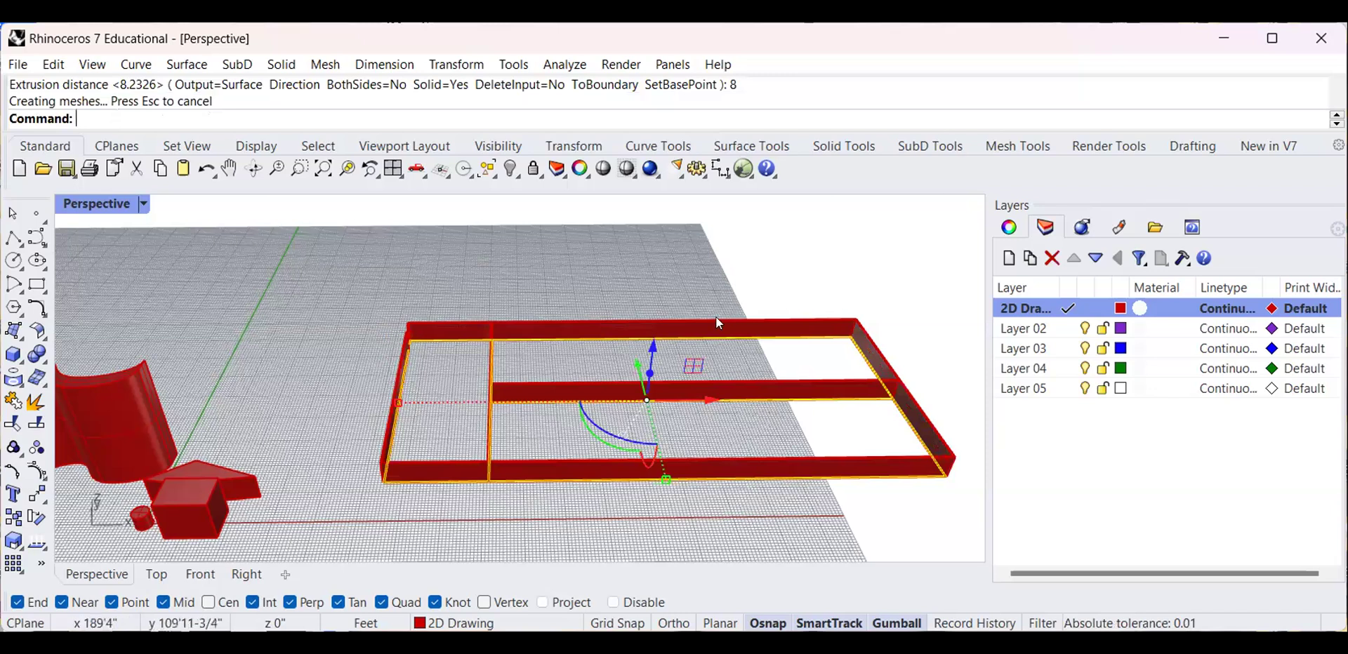
scroll(721, 279, down, 2)
scroll(699, 301, down, 1)
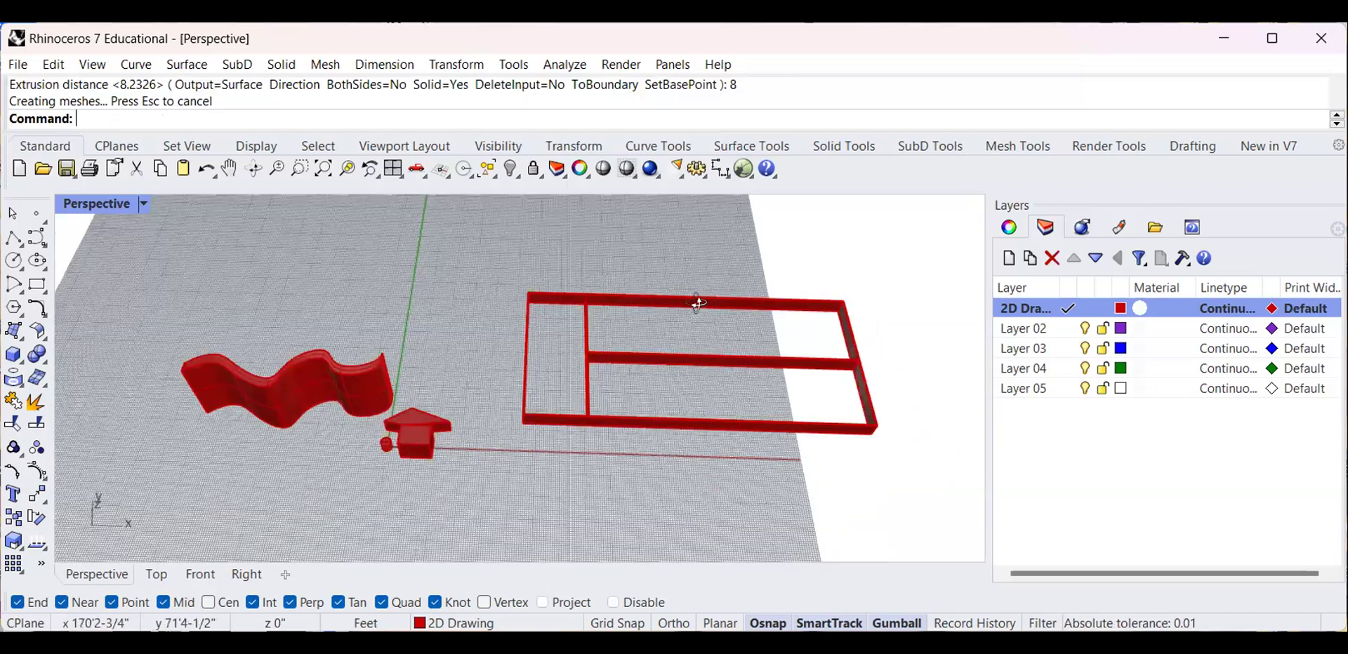
Examine the extruded floor plan walls and the neighbouring solids from several angles and distances
right_drag(551, 299, 513, 367)
scroll(598, 330, up, 5)
scroll(513, 367, down, 5)
right_drag(563, 322, 541, 349)
right_drag(494, 300, 498, 353)
scroll(516, 282, down, 7)
scroll(518, 282, up, 4)
right_drag(635, 298, 390, 331)
scroll(684, 309, up, 5)
scroll(625, 362, down, 7)
right_drag(539, 334, 838, 279)
scroll(734, 360, up, 6)
scroll(737, 362, down, 6)
scroll(692, 355, up, 5)
scroll(640, 392, down, 5)
scroll(635, 397, up, 7)
scroll(646, 390, down, 6)
scroll(662, 379, down, 4)
scroll(500, 384, up, 4)
scroll(501, 383, down, 3)
scroll(551, 381, up, 4)
scroll(566, 370, down, 6)
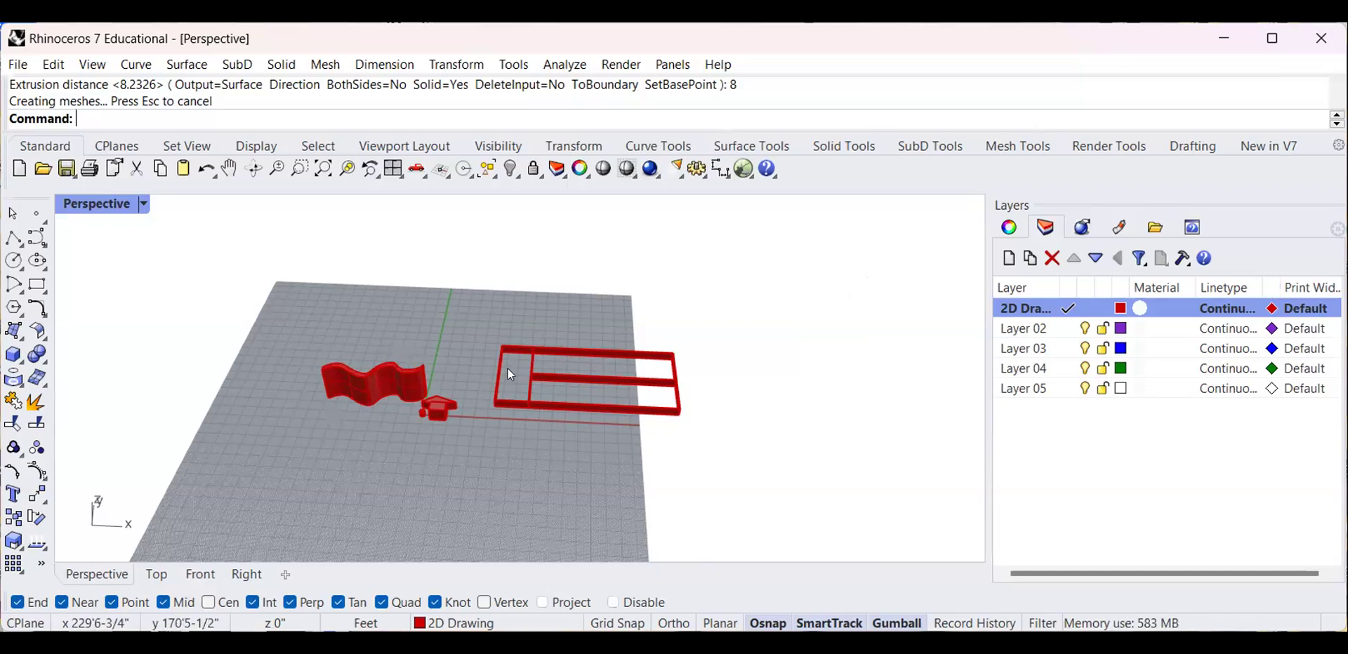
scroll(524, 397, down, 2)
right_drag(523, 397, 589, 329)
scroll(518, 387, up, 5)
scroll(500, 346, up, 4)
scroll(518, 347, down, 4)
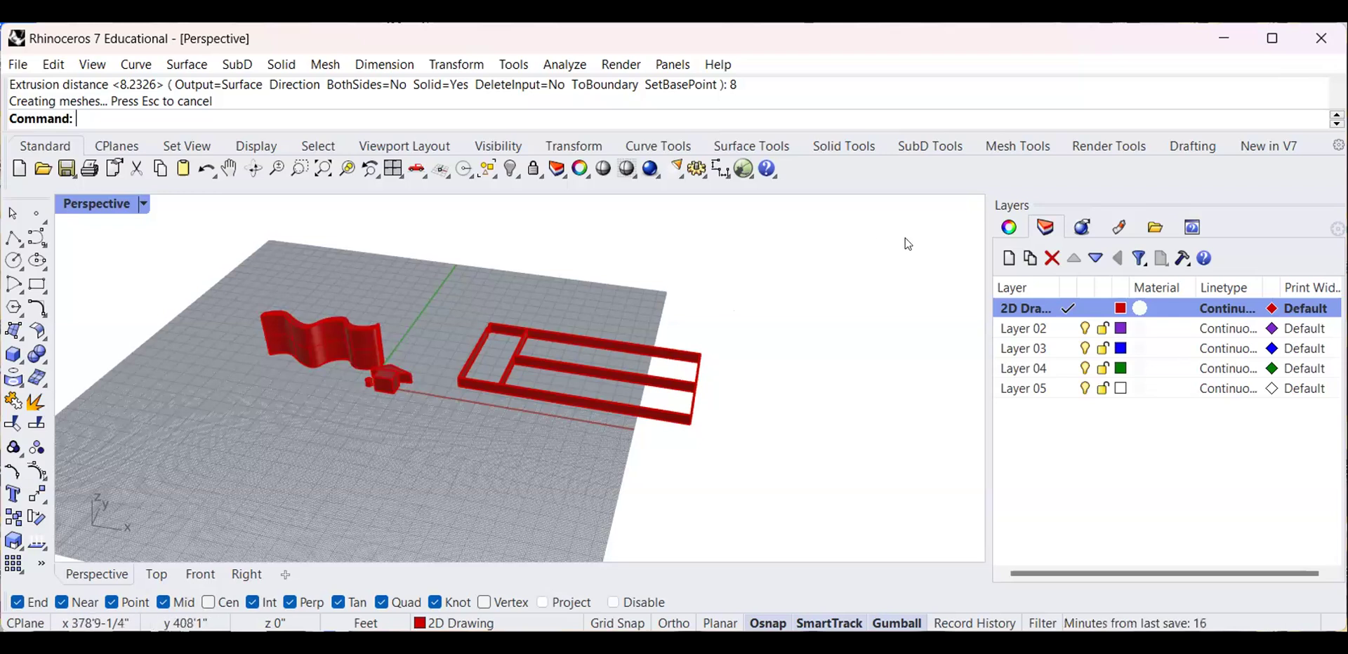
Make Layer 02 the current layer and rename it "3D Shapes"
click(1068, 336)
double_click(1026, 327)
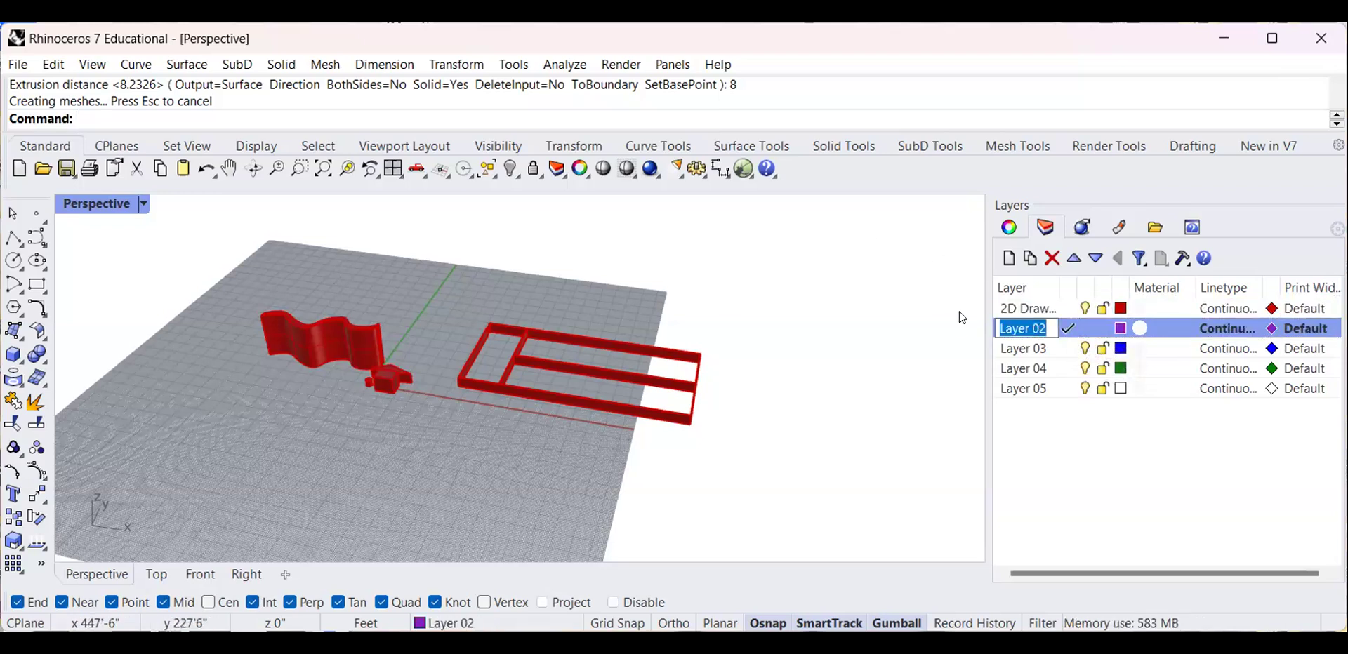
text(3D )
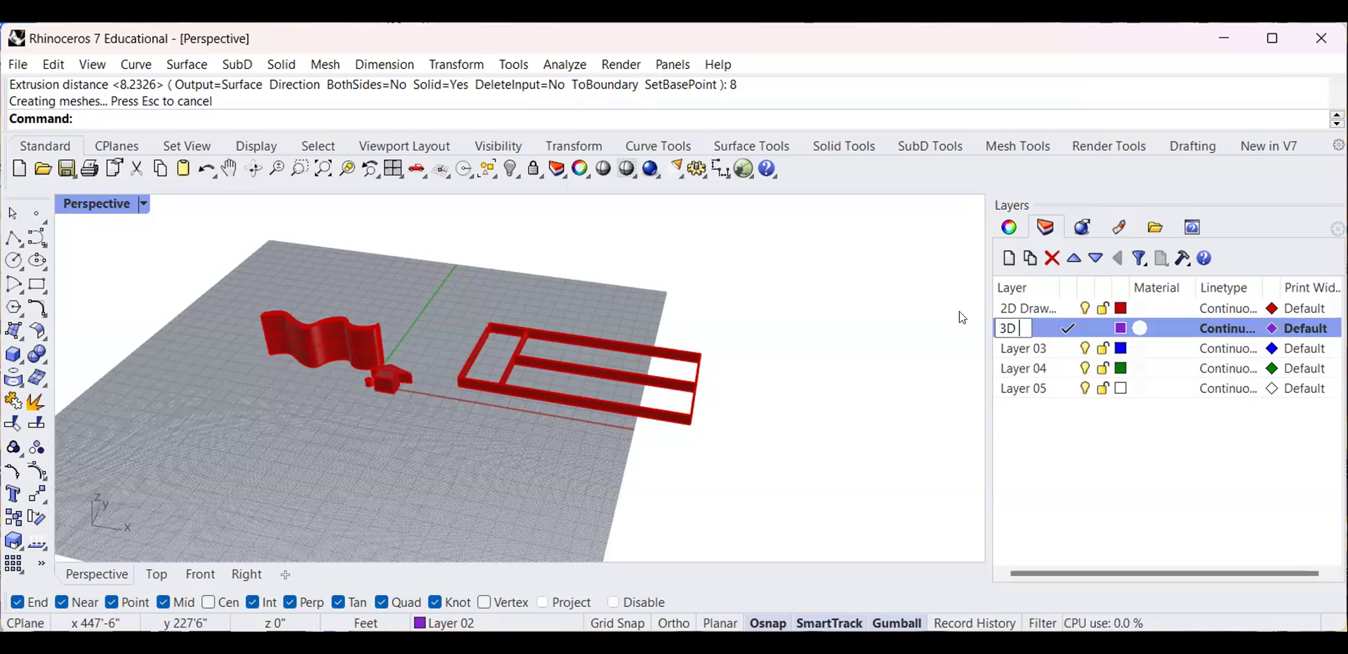
text(Shapes)
key(Return)
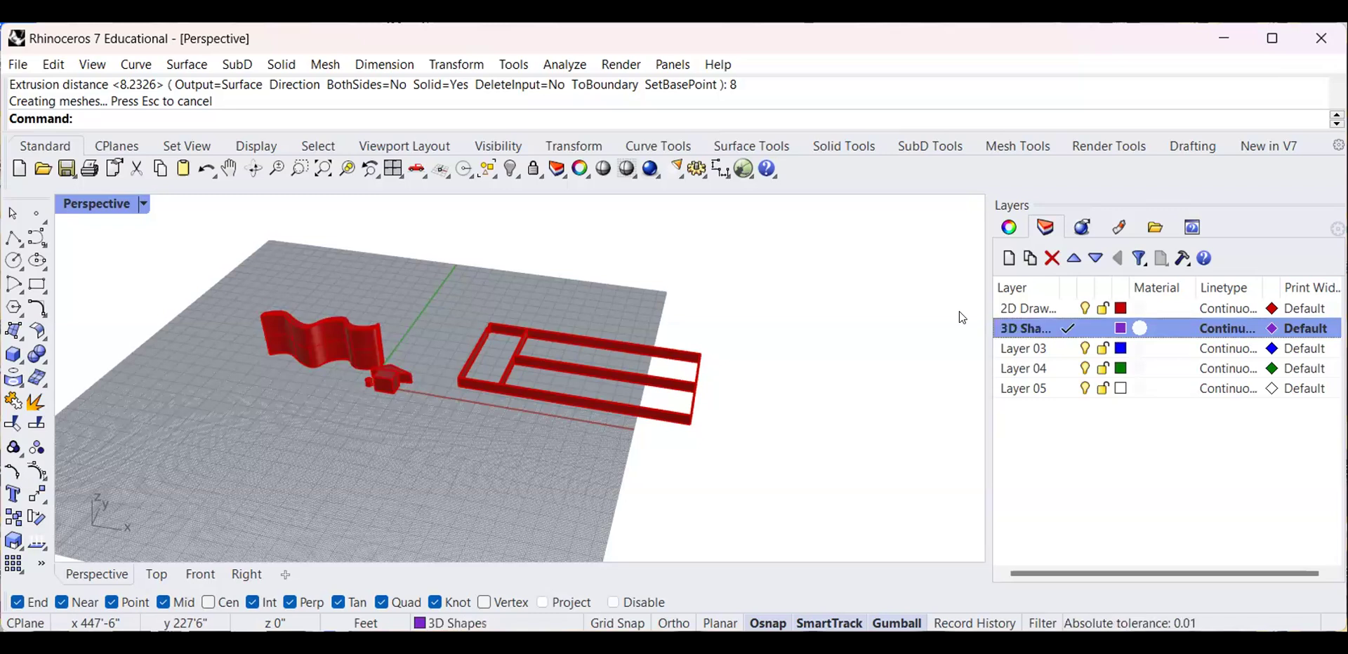
Draw a solid box with Box: Corner to Corner, Height in the empty area beyond the floor plan
scroll(835, 365, down, 6)
right_drag(830, 356, 972, 339)
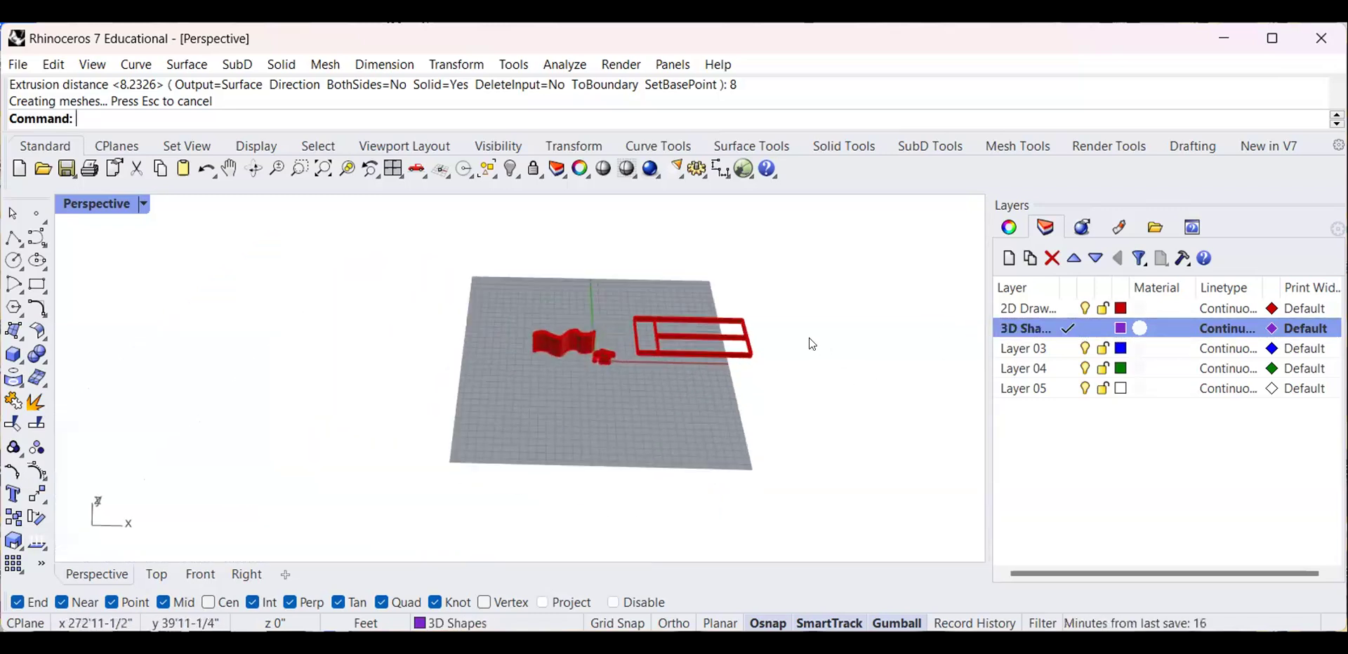
scroll(483, 360, down, 6)
right_drag(472, 359, 330, 378)
scroll(646, 371, up, 6)
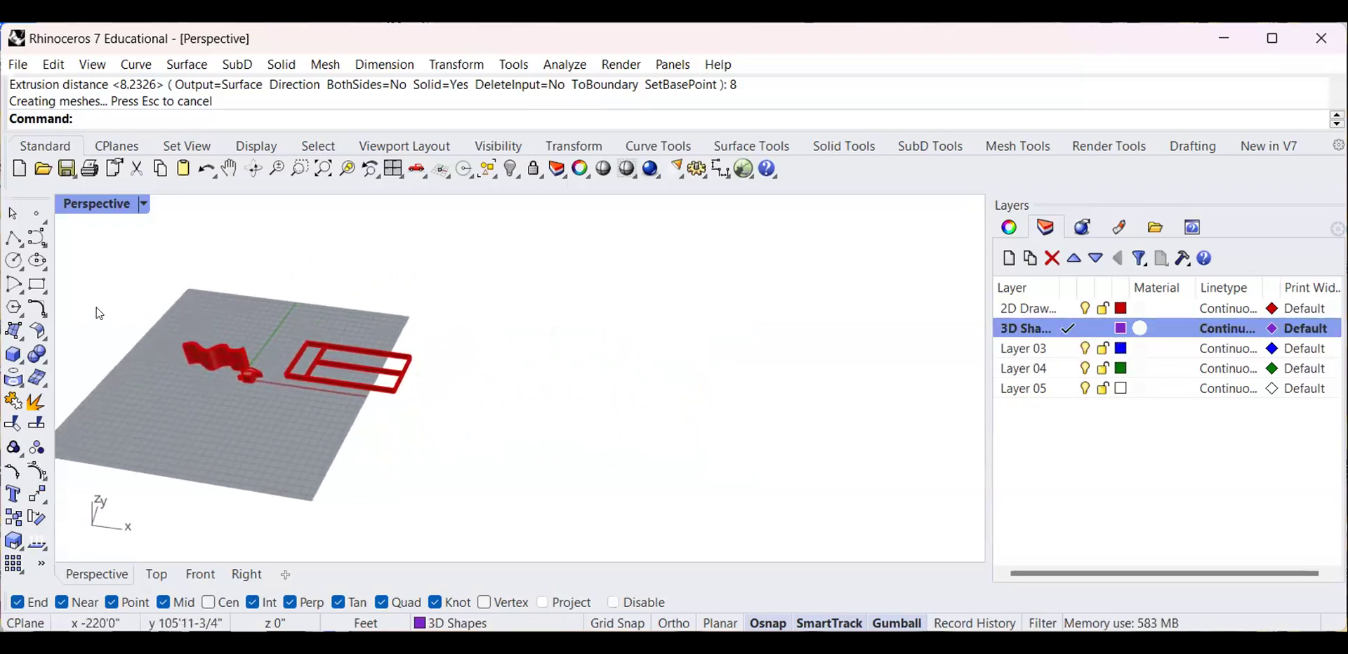
click(21, 362)
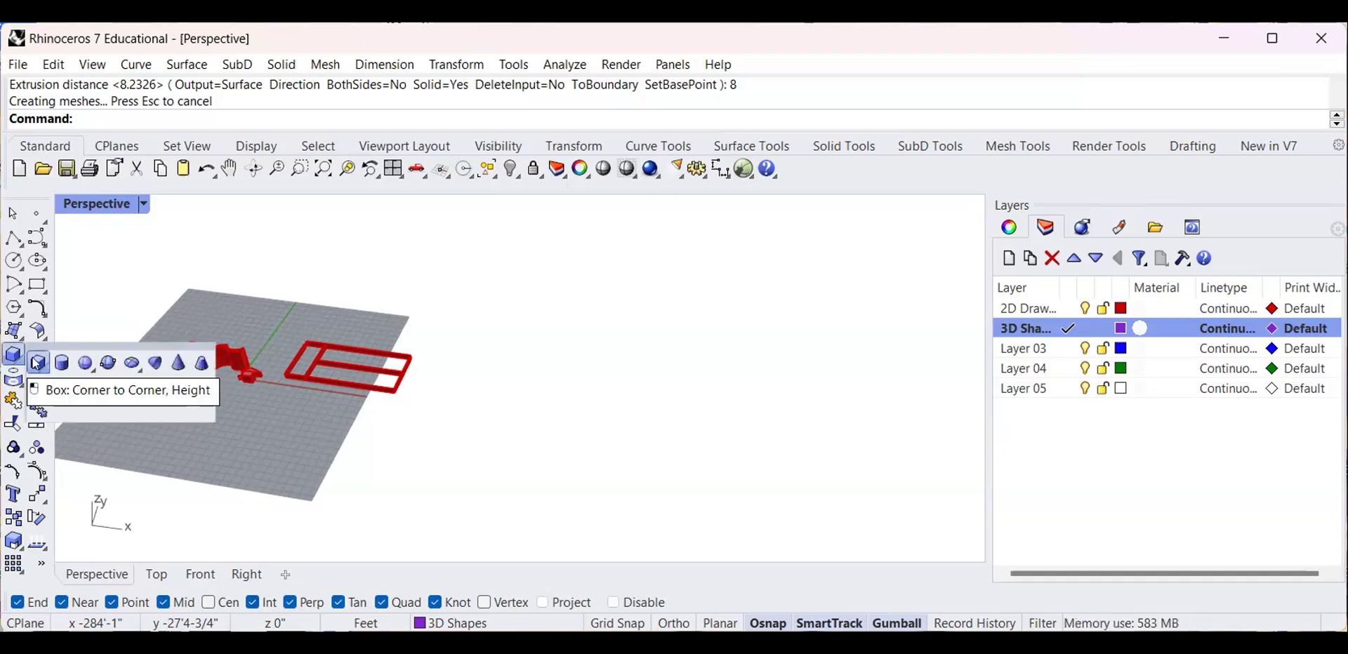
click(38, 362)
click(523, 376)
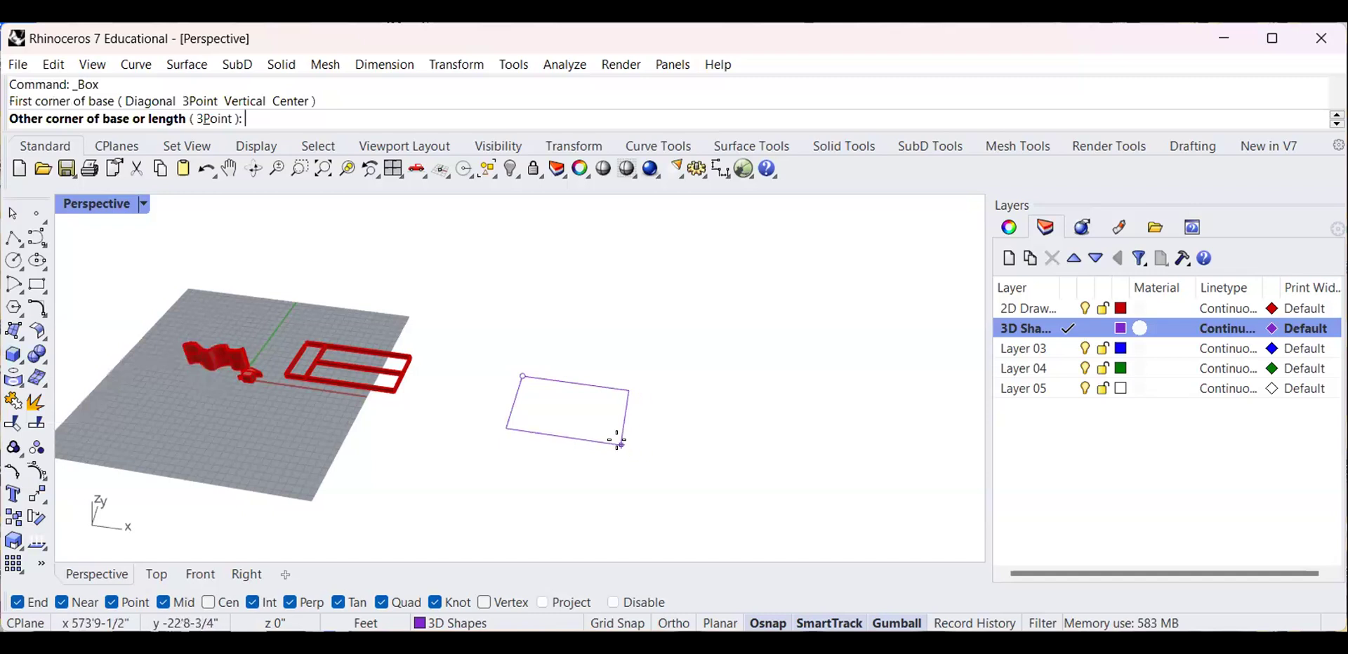
click(621, 445)
click(601, 388)
right_drag(601, 388, 524, 379)
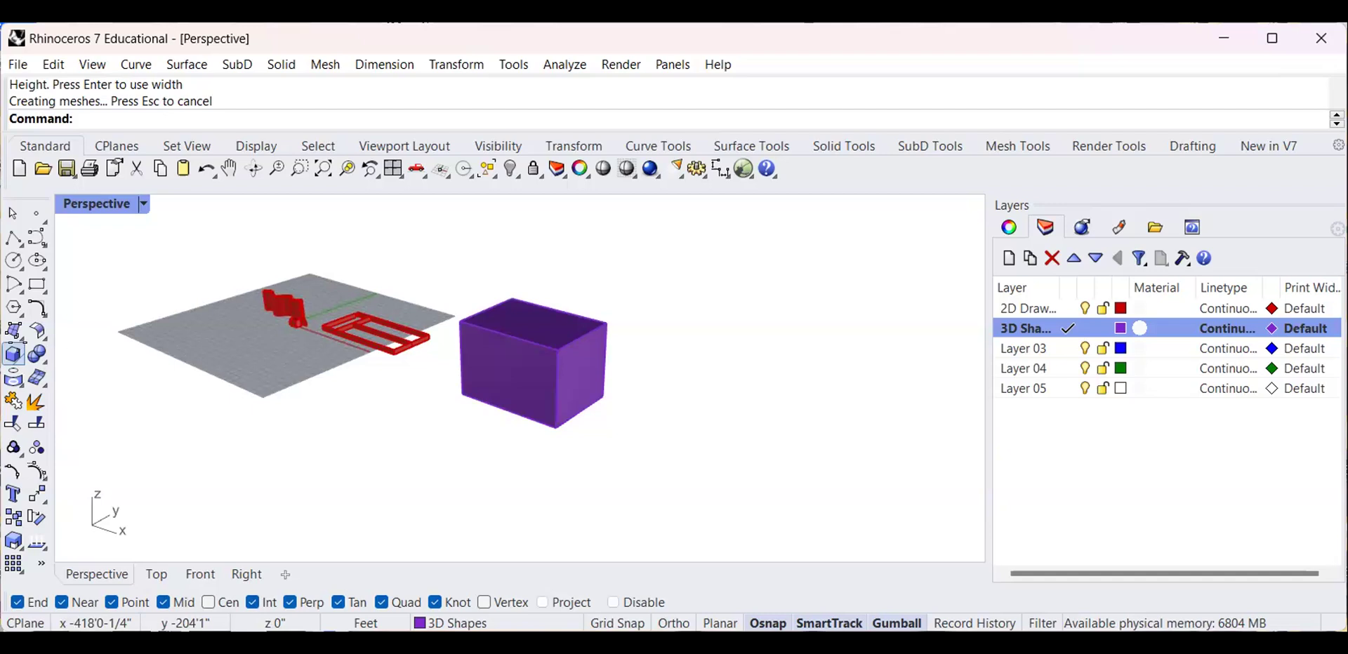
Draw a solid vertical cylinder with Cylinder in the empty area beside the box, making it taller than the box
click(21, 358)
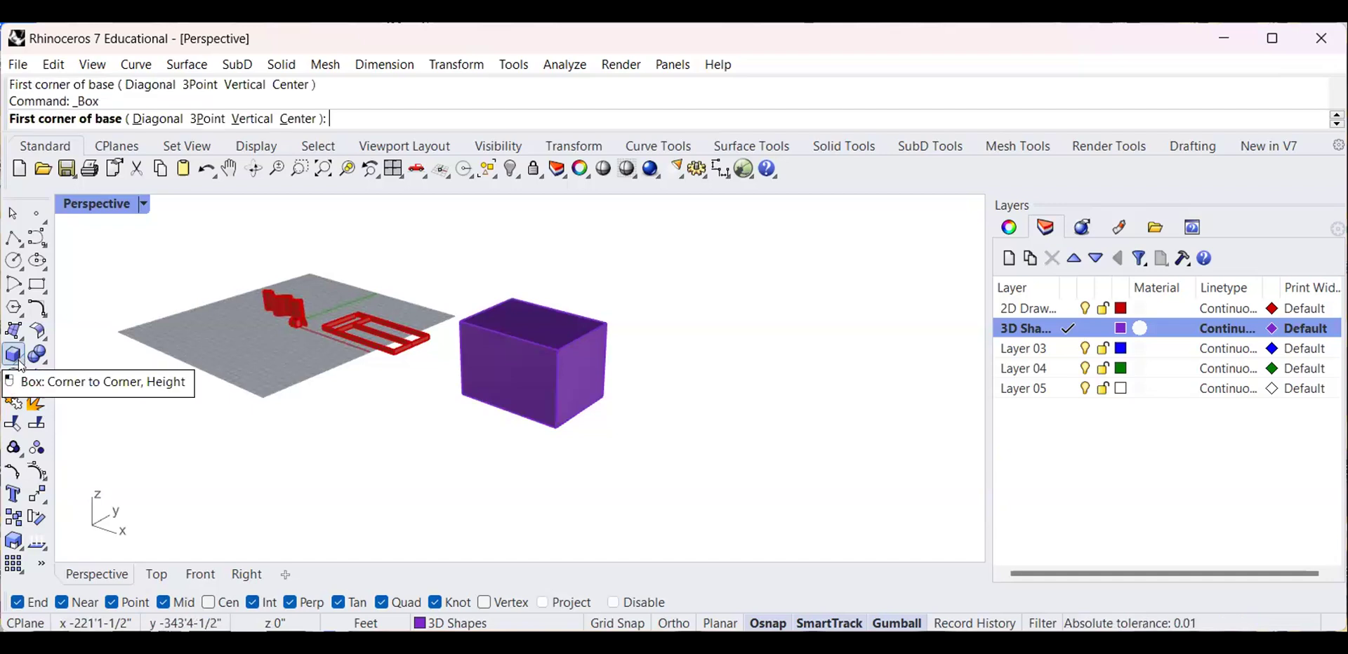
click(22, 363)
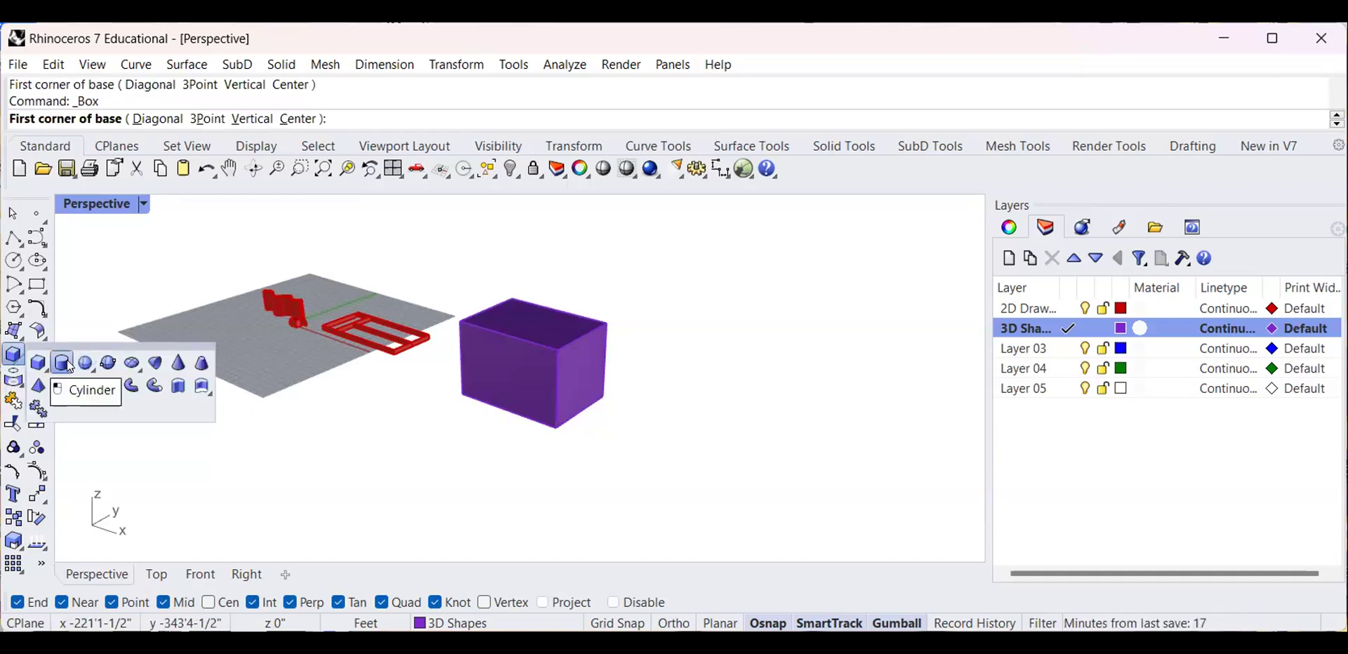
click(67, 363)
click(712, 429)
click(780, 452)
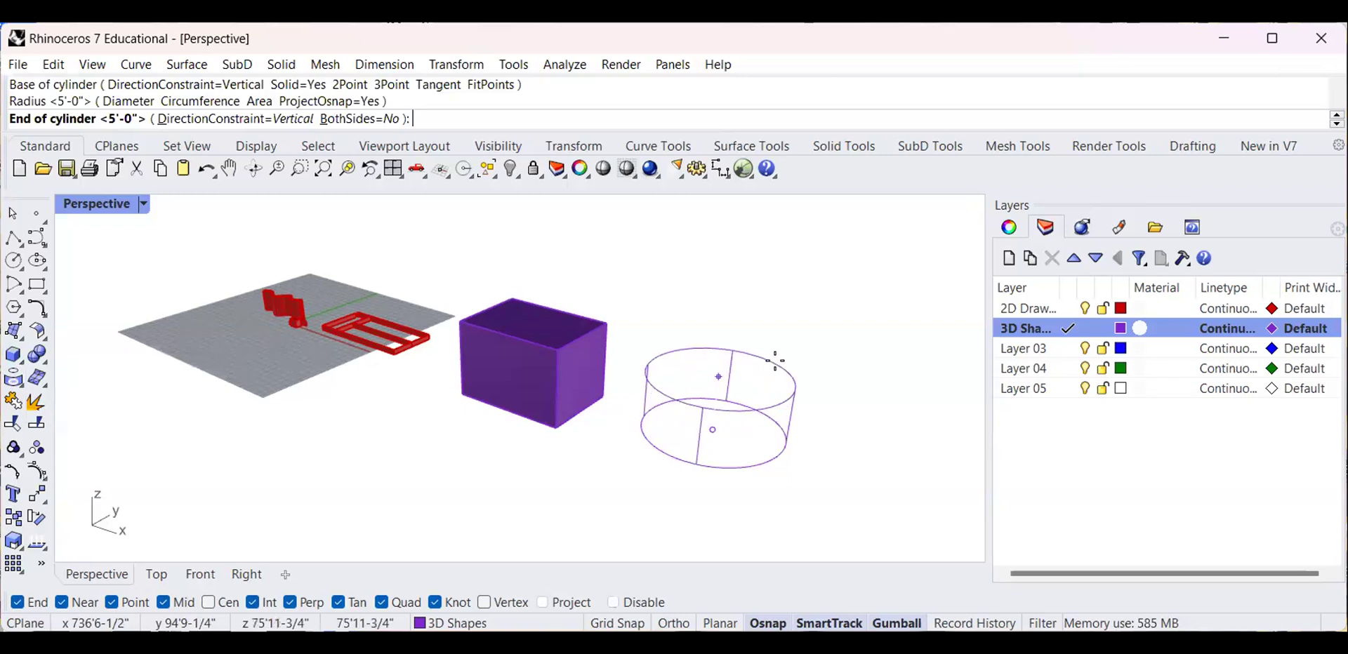
click(782, 301)
scroll(635, 441, down, 4)
right_drag(635, 440, 666, 329)
scroll(562, 351, up, 4)
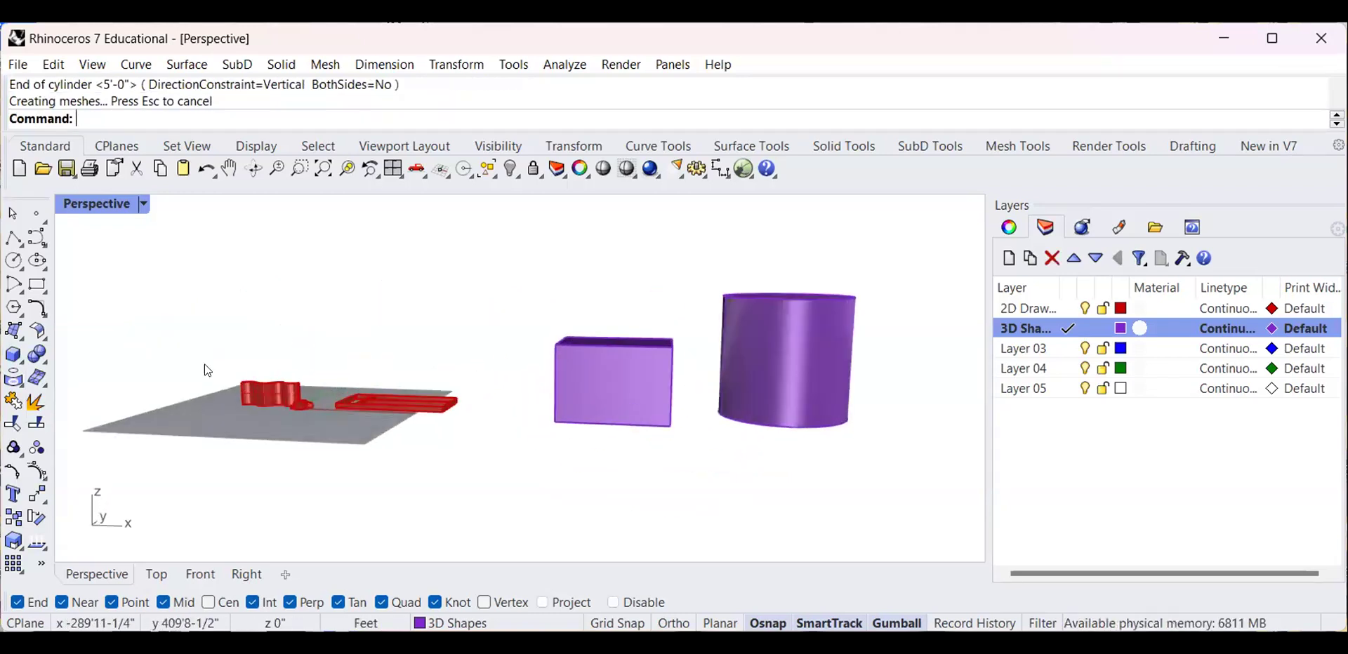
Draw a solid vertical cone with Cone in front of the box
click(25, 342)
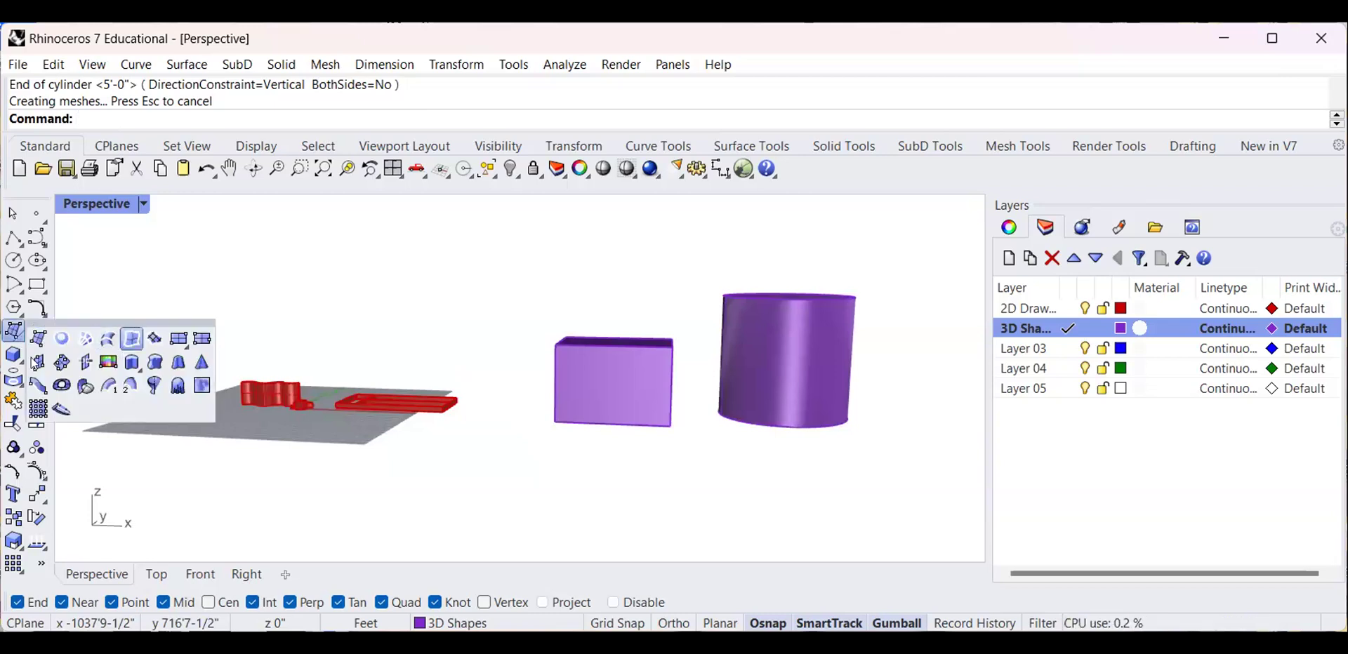
click(13, 355)
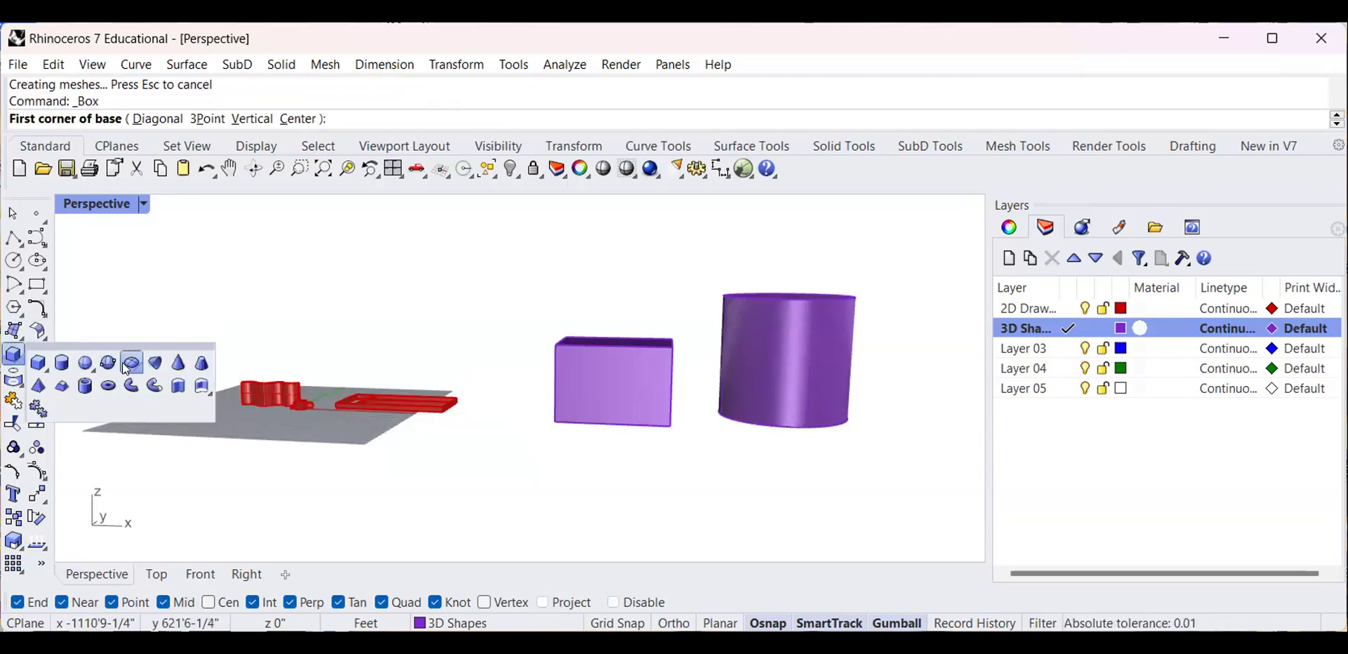
click(173, 369)
click(602, 475)
click(558, 475)
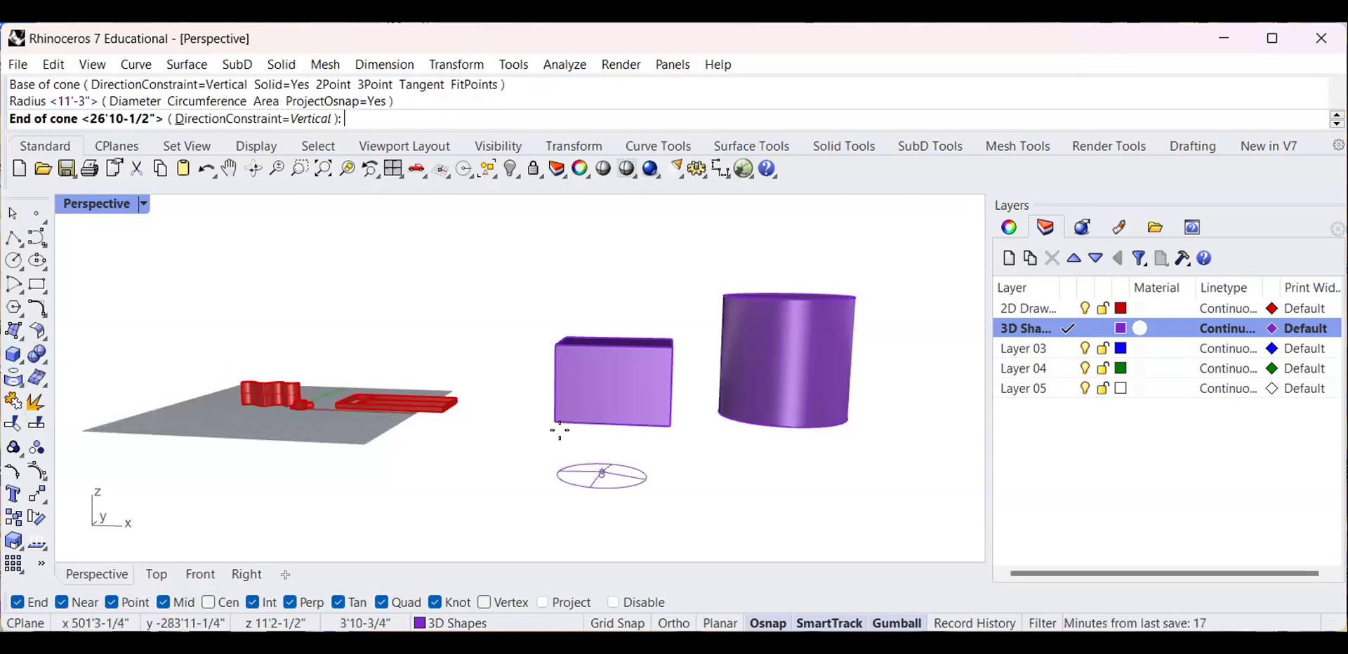
click(601, 393)
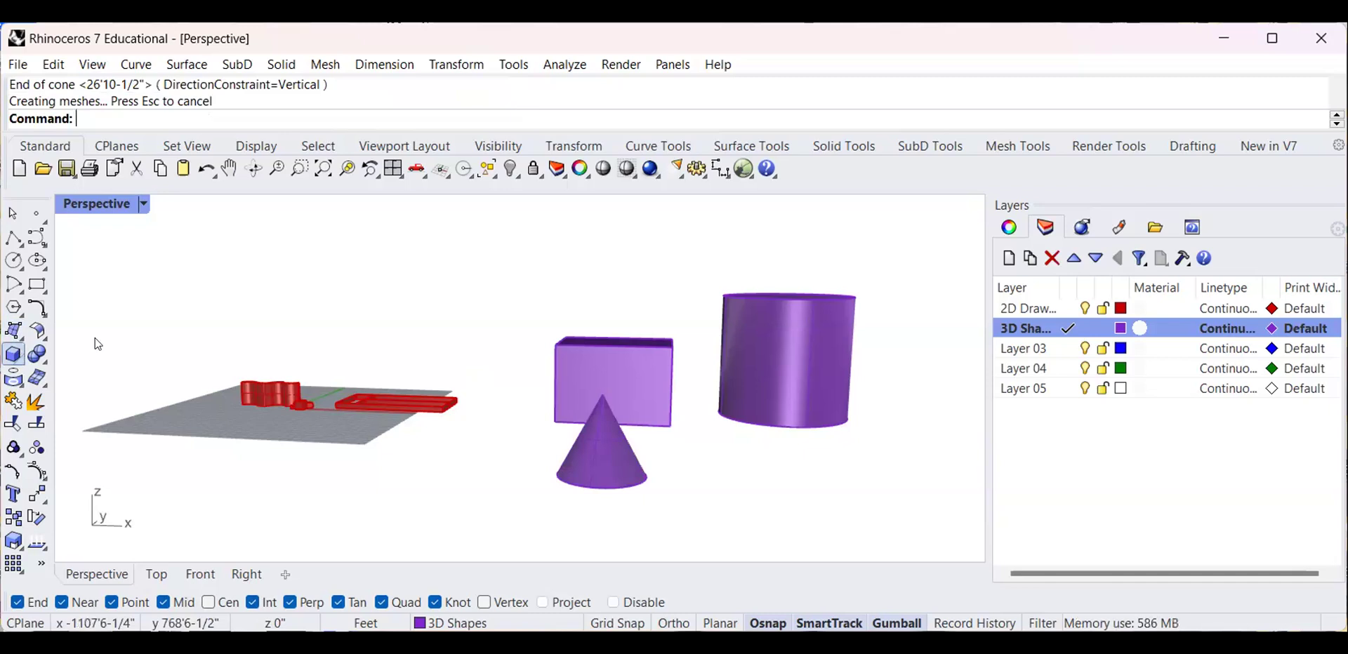
Draw a sphere with Sphere: Center, Radius in front of the cylinder, beside the cone
click(21, 338)
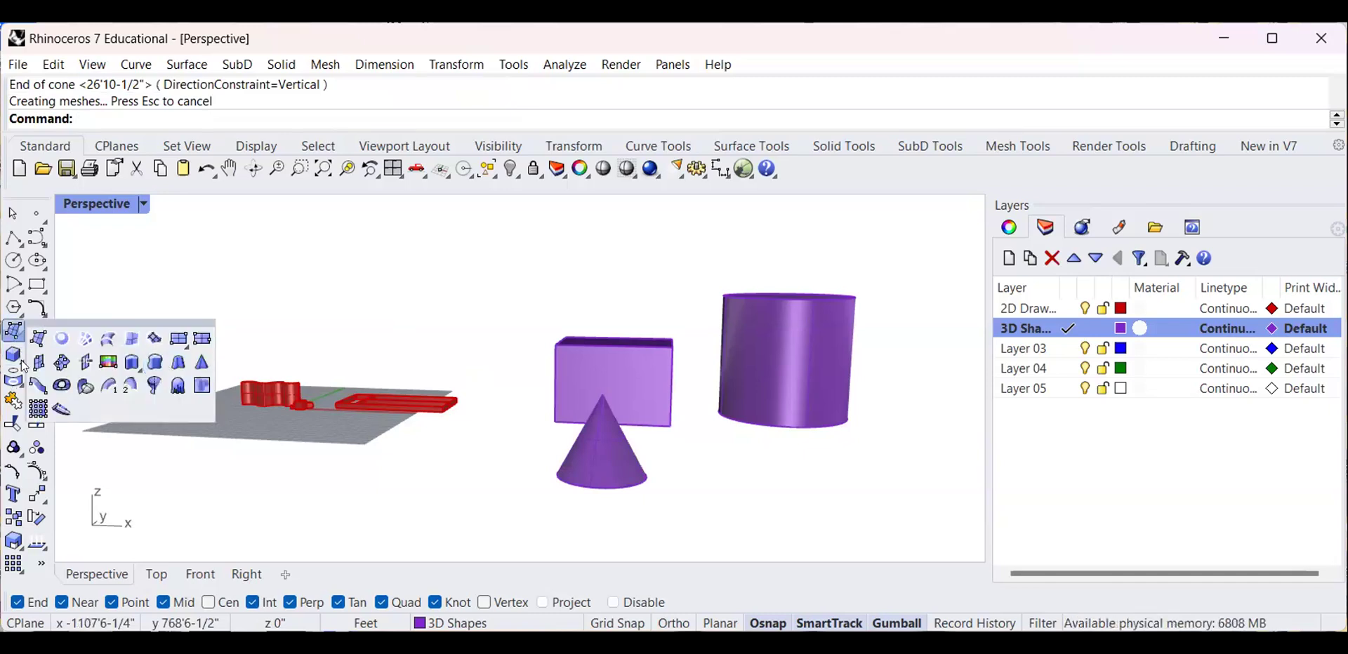
click(16, 357)
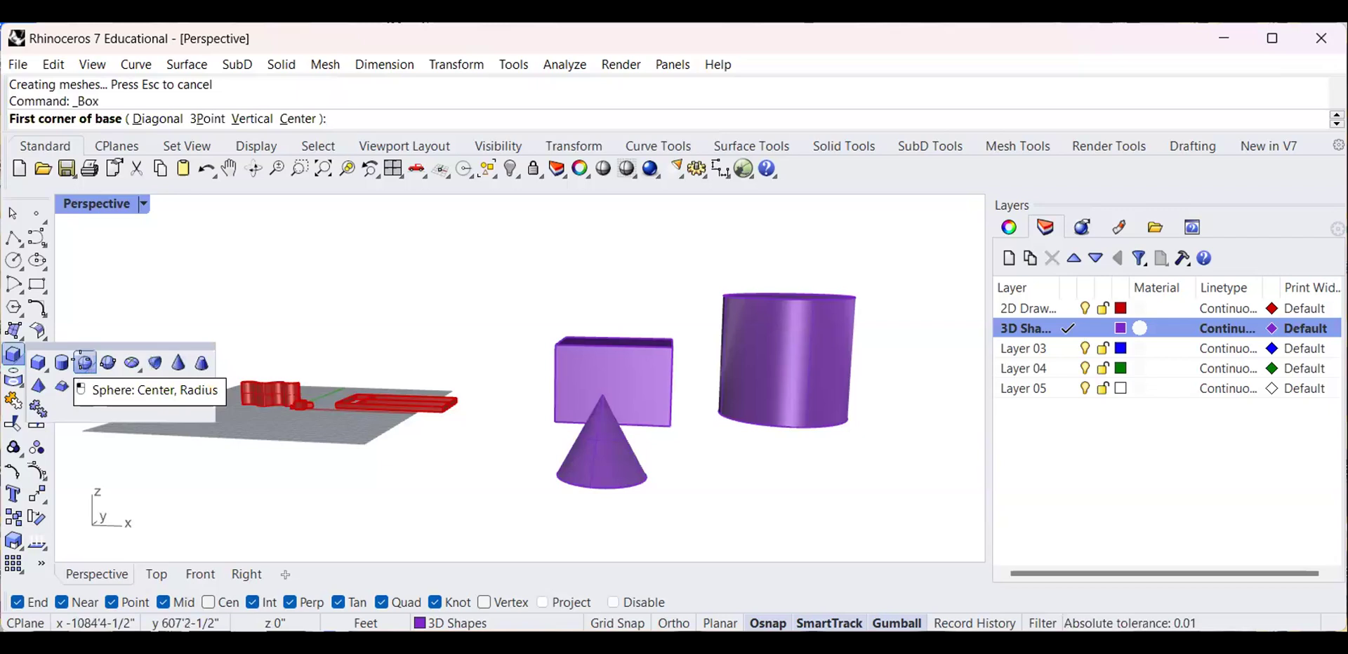
click(82, 361)
click(772, 479)
click(699, 503)
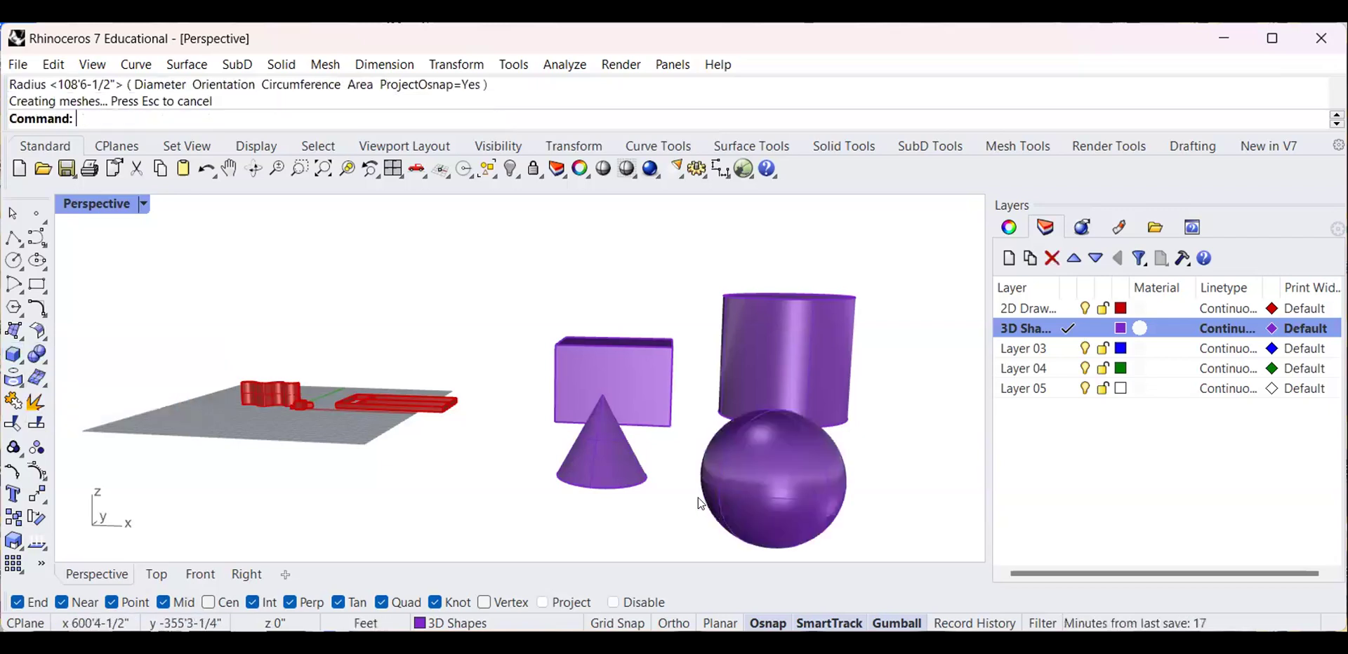
scroll(695, 499, down, 3)
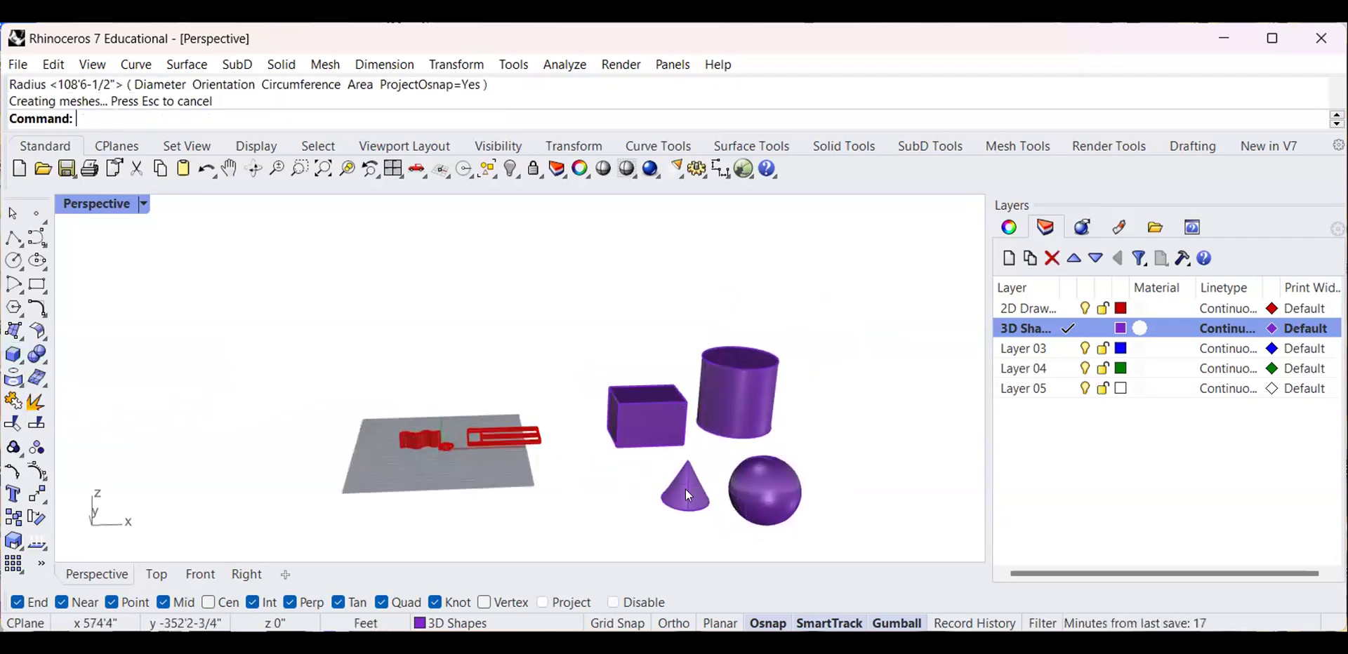
Draw a large, thick torus with Torus in the empty area beyond the cylinder and sphere
click(15, 360)
click(19, 362)
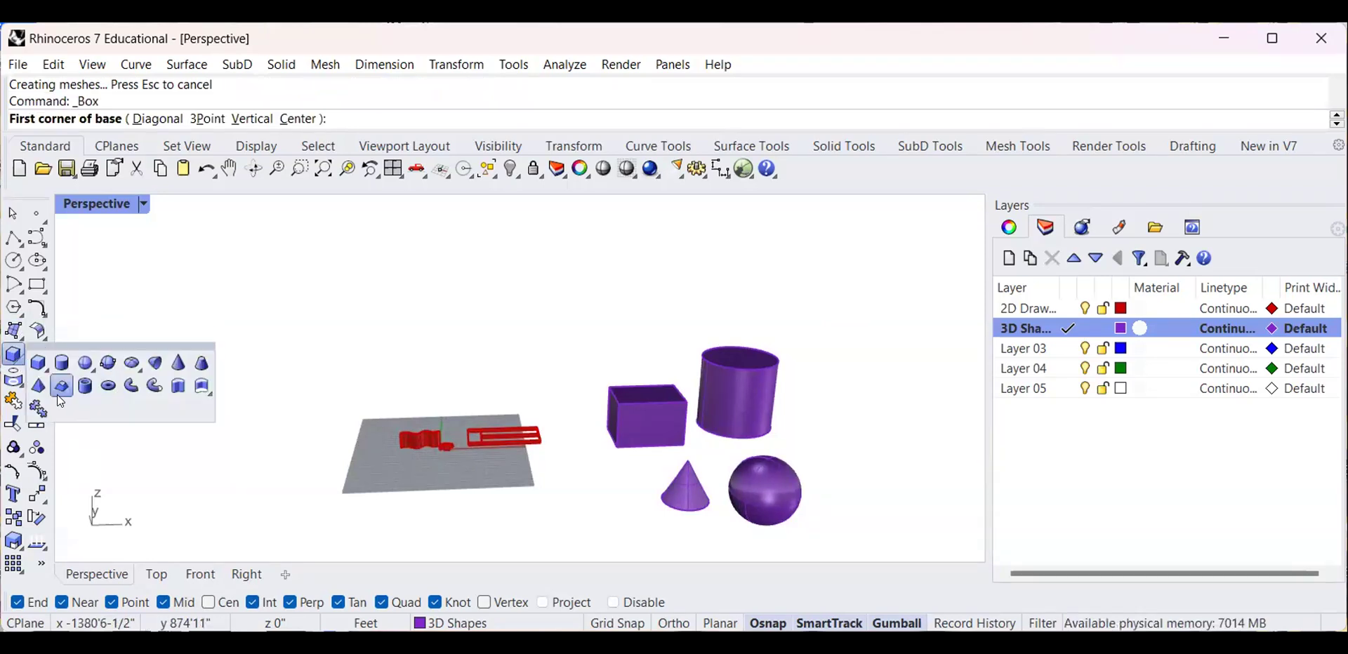
click(108, 386)
scroll(765, 457, down, 4)
shift+right_drag(775, 460, 515, 462)
click(655, 459)
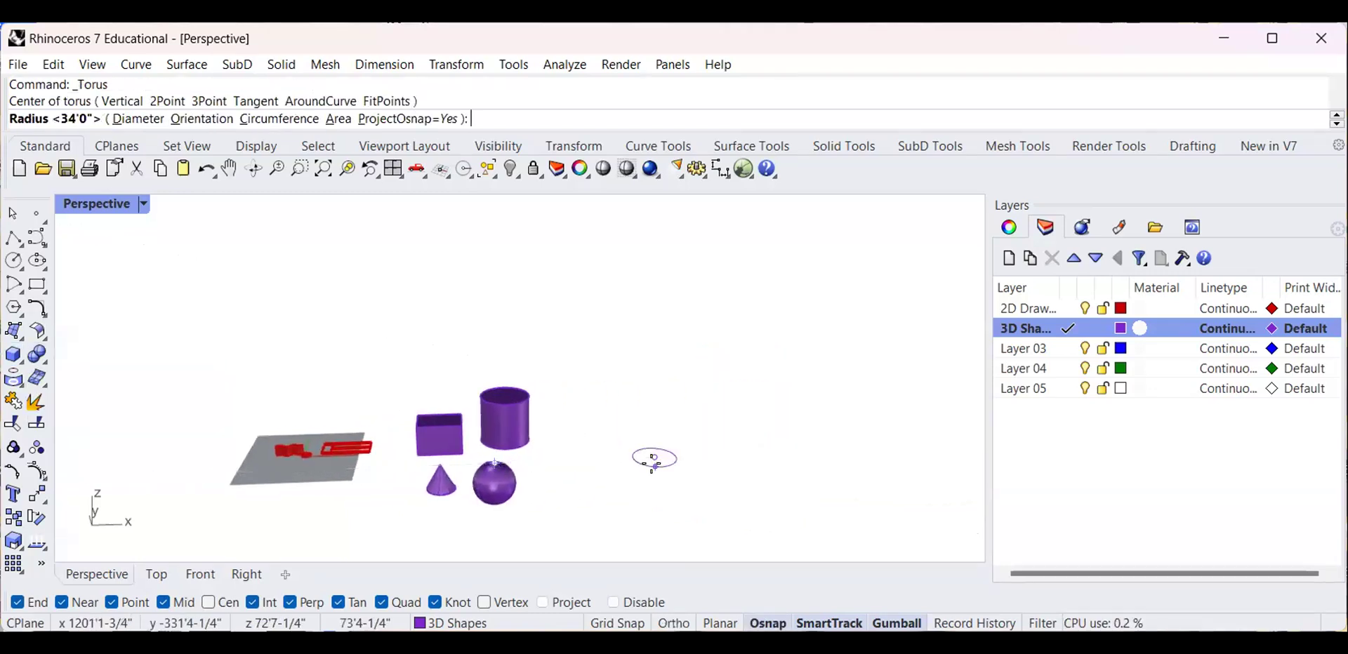
click(590, 459)
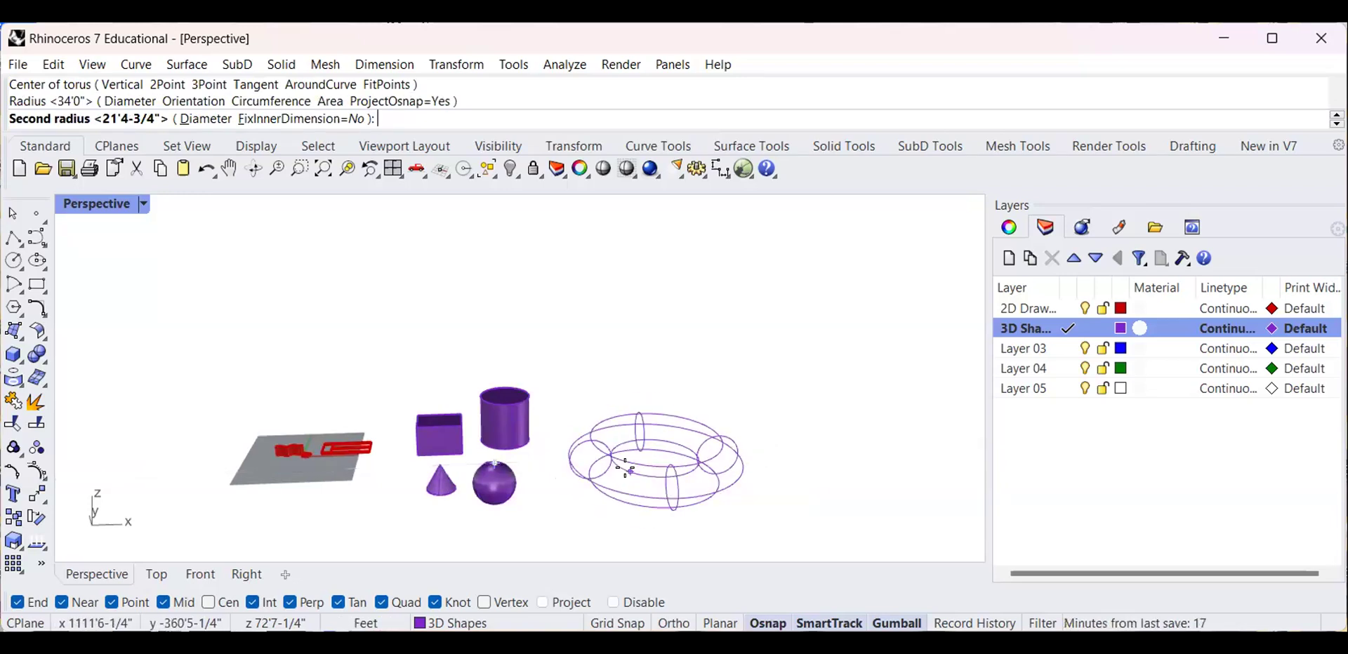
click(623, 477)
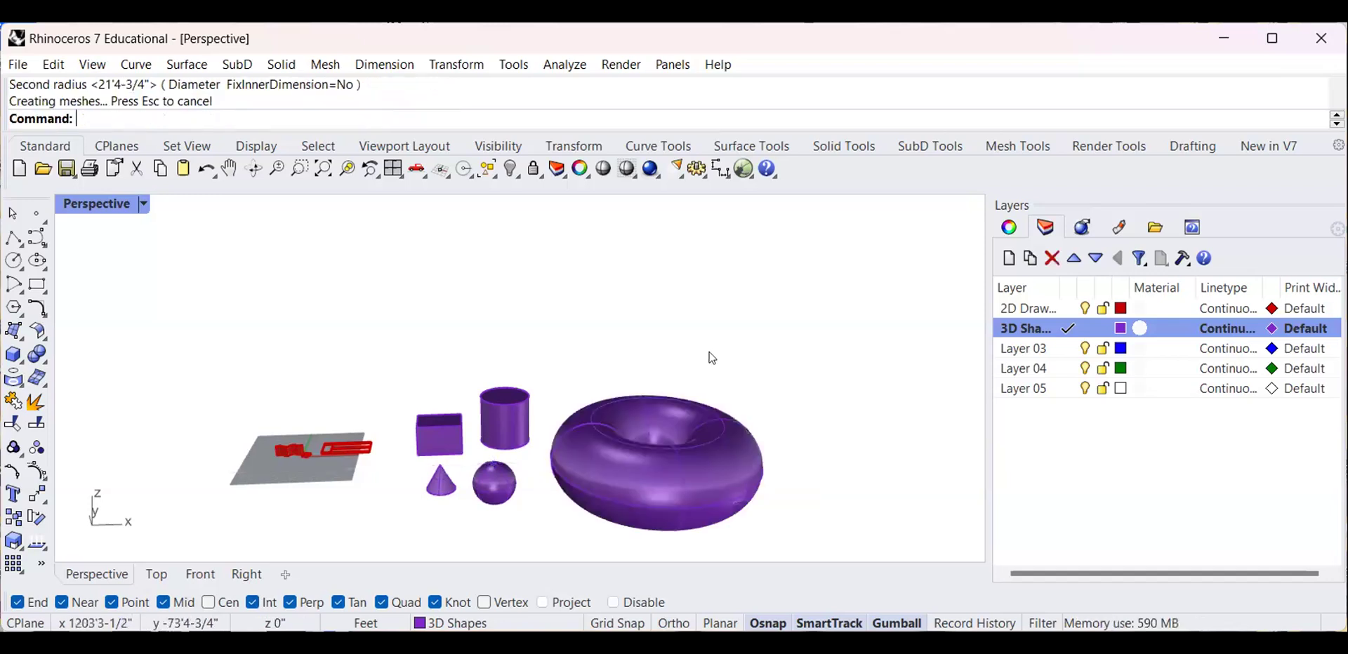
Scale the torus with the gumball, narrowing it in X and Y and stretching it vertically
scroll(597, 421, down, 3)
scroll(566, 453, up, 2)
right_drag(586, 419, 687, 419)
right_drag(653, 368, 613, 420)
scroll(613, 420, up, 5)
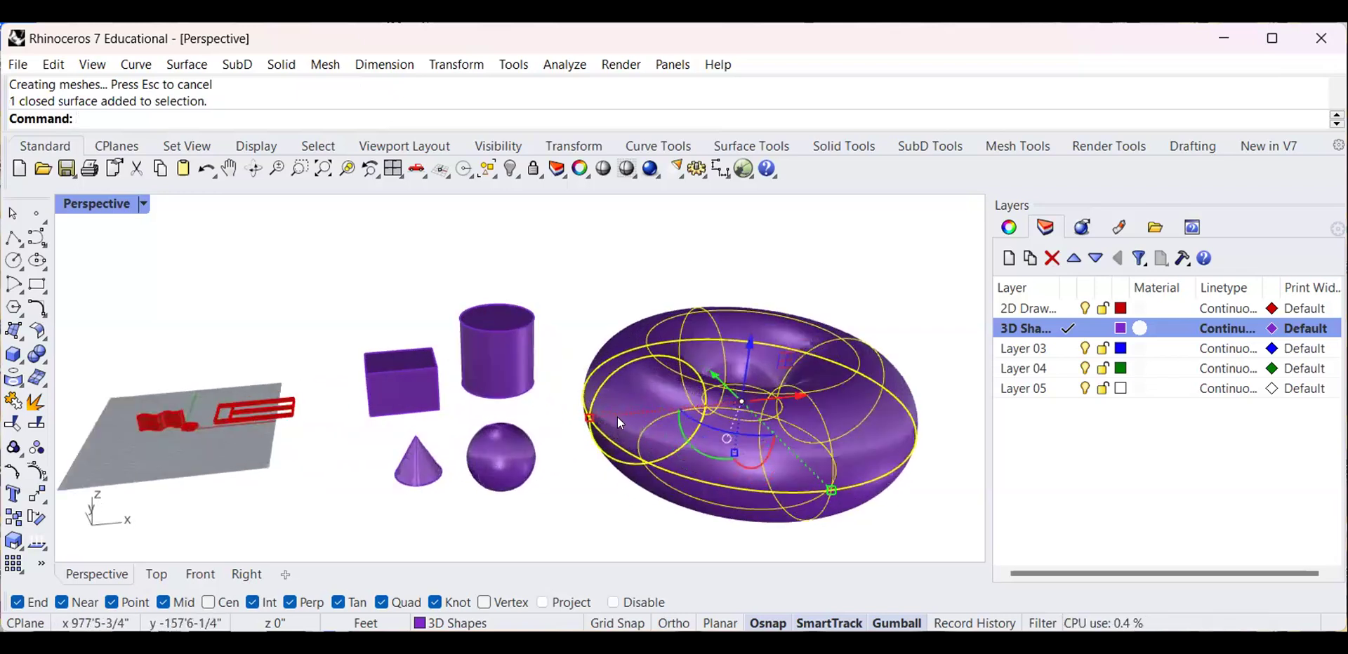
scroll(617, 415, down, 2)
drag(594, 421, 636, 414)
drag(778, 470, 756, 446)
right_drag(735, 391, 735, 424)
drag(713, 431, 713, 477)
click(642, 307)
Examine the stretched torus and the neighbouring primitive solids from several angles and distances
scroll(606, 395, down, 6)
right_drag(593, 395, 697, 420)
scroll(575, 378, up, 6)
scroll(631, 436, down, 5)
scroll(602, 430, up, 7)
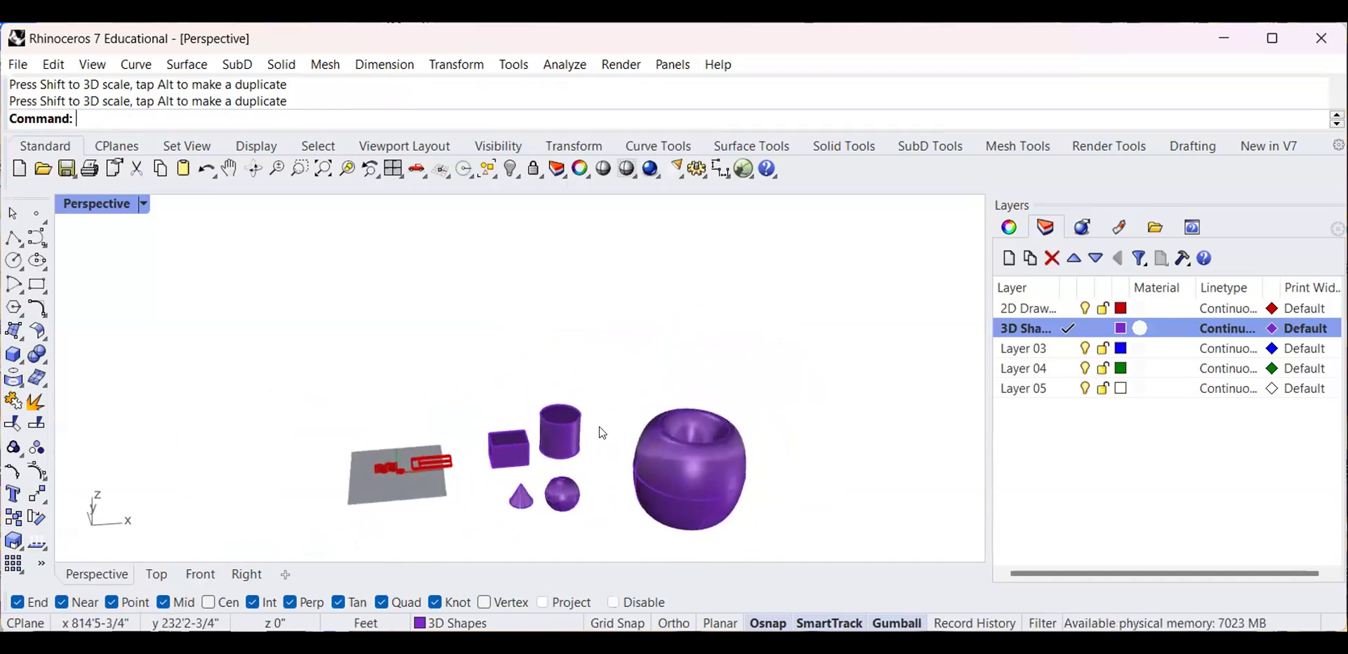
scroll(518, 438, down, 7)
mouse_move(519, 444)
right_down()
mouse_move(526, 467)
mouse_move(588, 455)
mouse_move(500, 406)
mouse_move(552, 423)
mouse_move(630, 383)
mouse_move(587, 388)
mouse_move(625, 334)
mouse_move(515, 457)
mouse_move(539, 451)
right_up()
scroll(591, 453, up, 6)
scroll(561, 434, down, 6)
scroll(557, 424, up, 2)
scroll(559, 424, down, 2)
scroll(587, 389, up, 4)
shift+right_drag(626, 411, 702, 330)
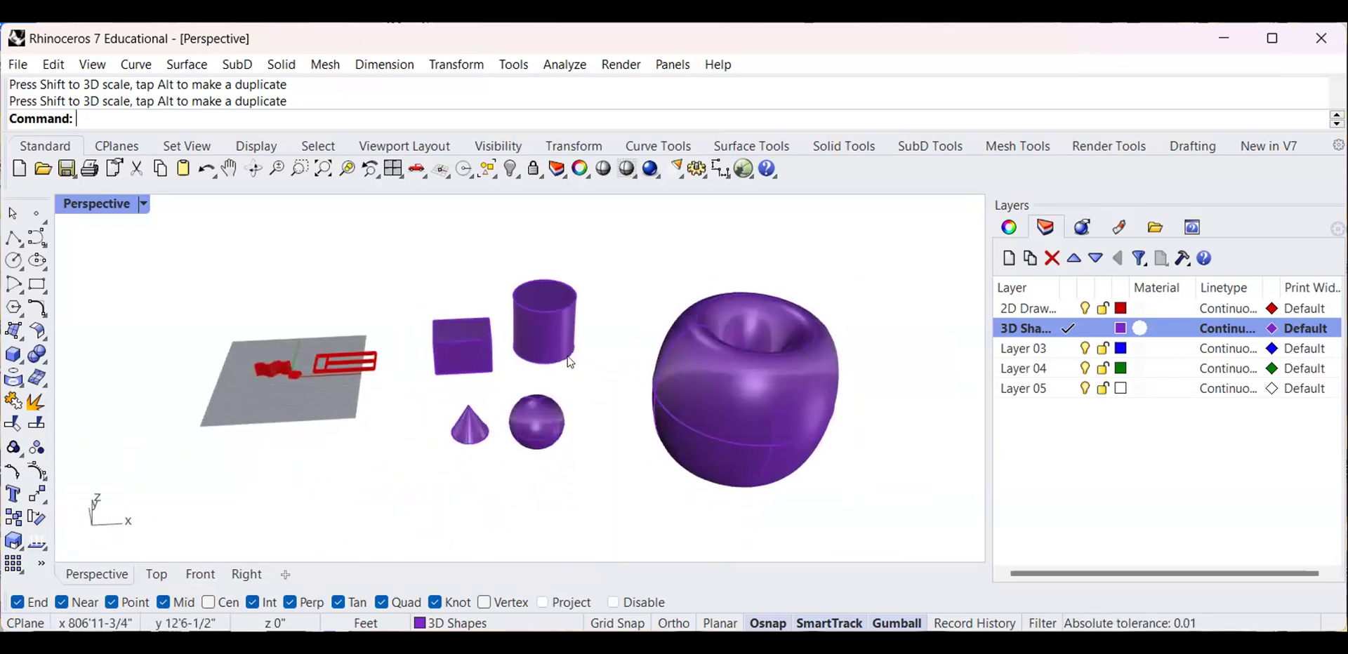
scroll(597, 351, up, 2)
Flatten the torus vertically and narrow it further in X and Y with the gumball scale handles
click(766, 378)
right_drag(767, 379, 790, 418)
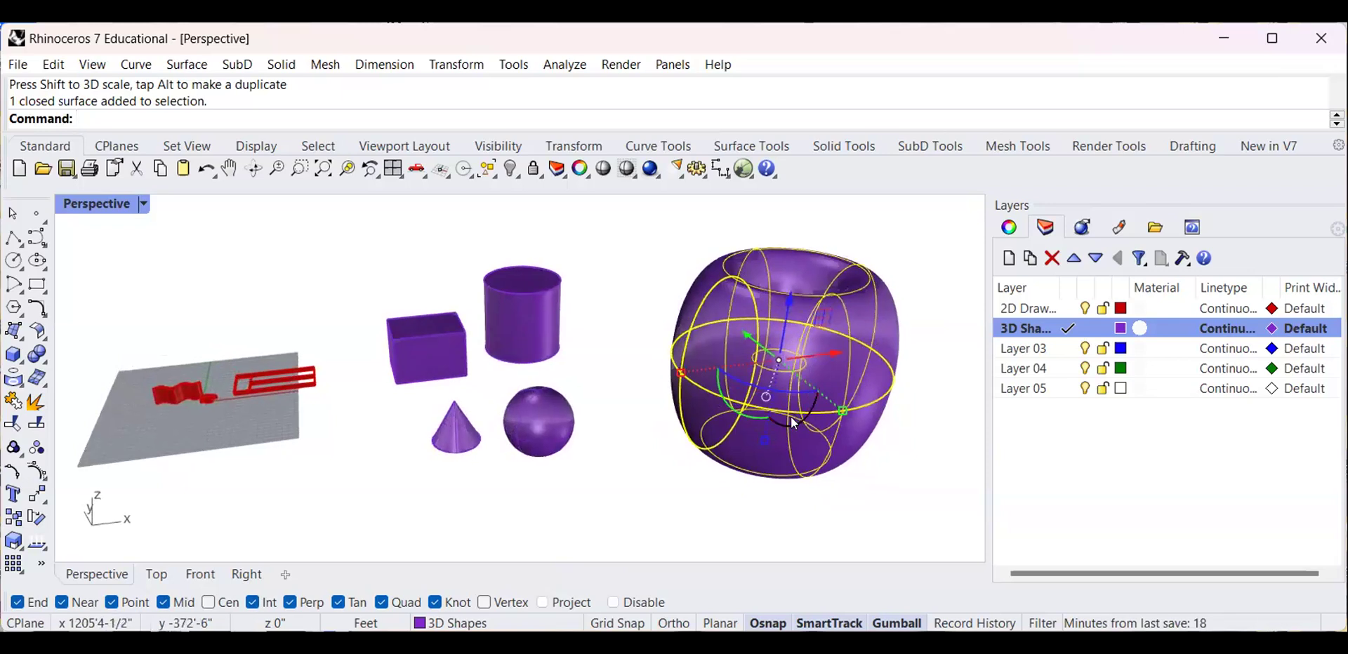
drag(768, 441, 764, 403)
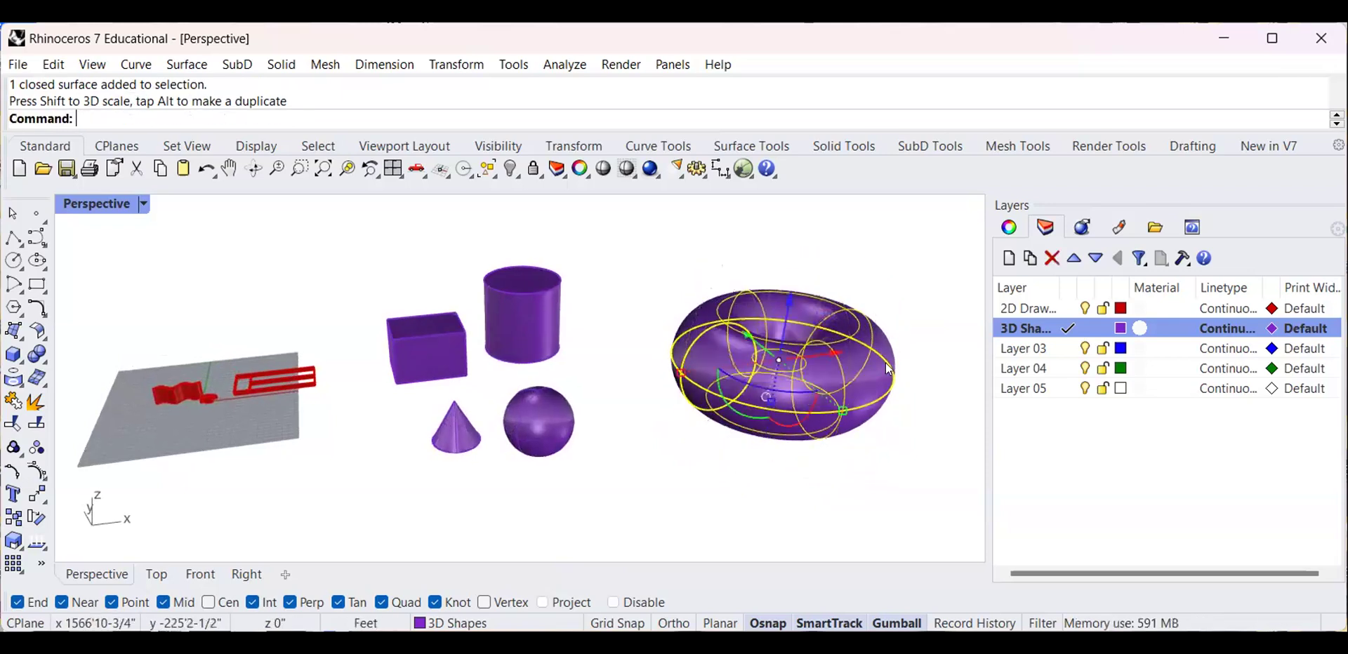
drag(676, 368, 706, 370)
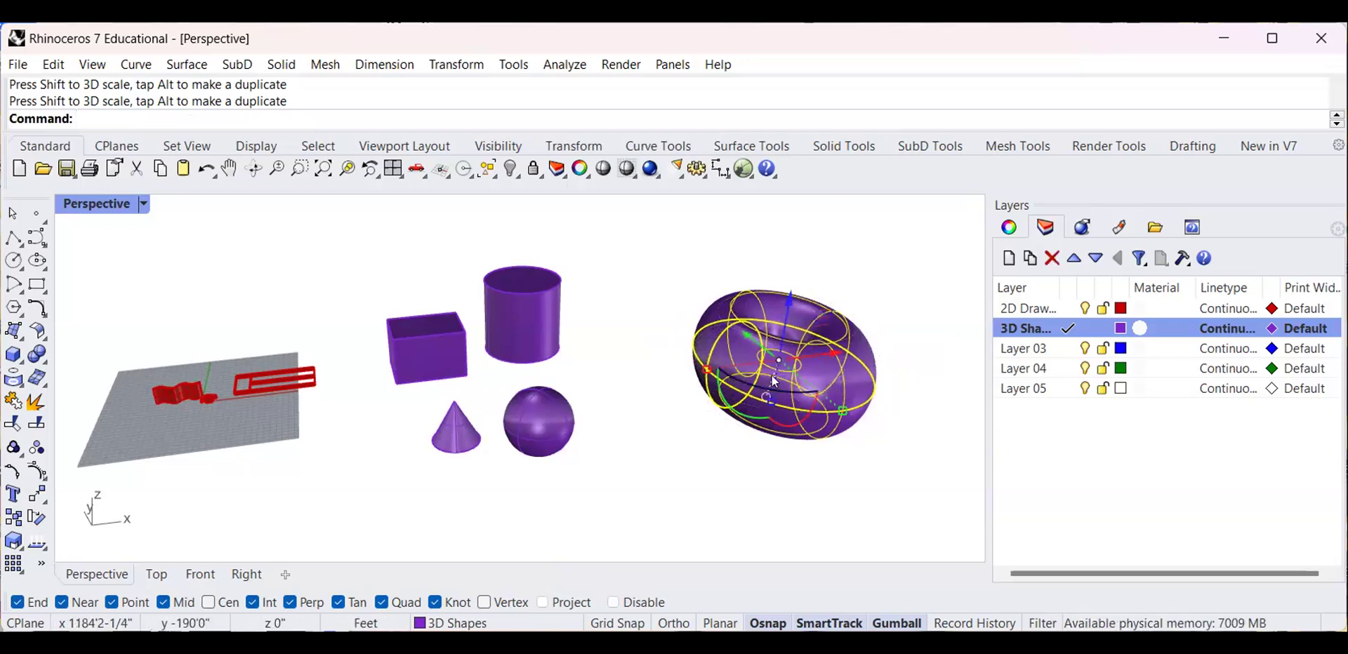
drag(840, 411, 822, 405)
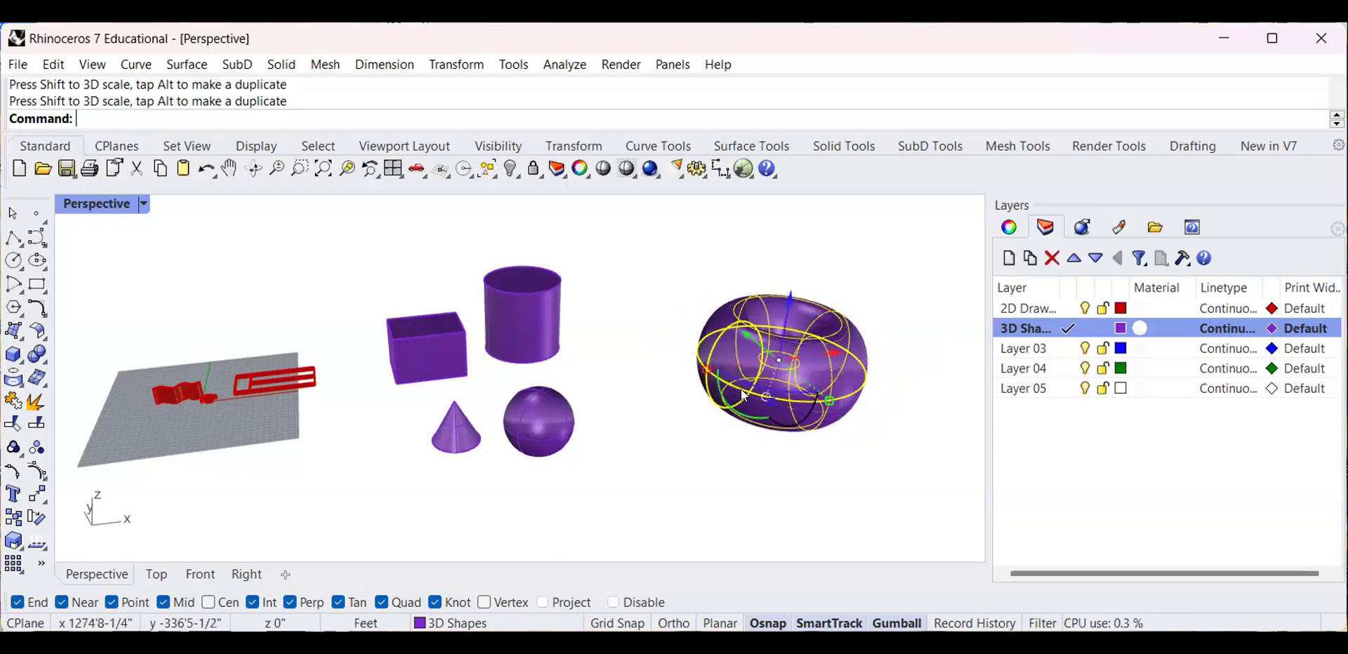
scroll(653, 386, down, 4)
click(651, 393)
Reshape the sphere into a stretched ellipsoid with the gumball scale handles
right_drag(650, 393, 603, 371)
scroll(588, 431, up, 3)
click(588, 431)
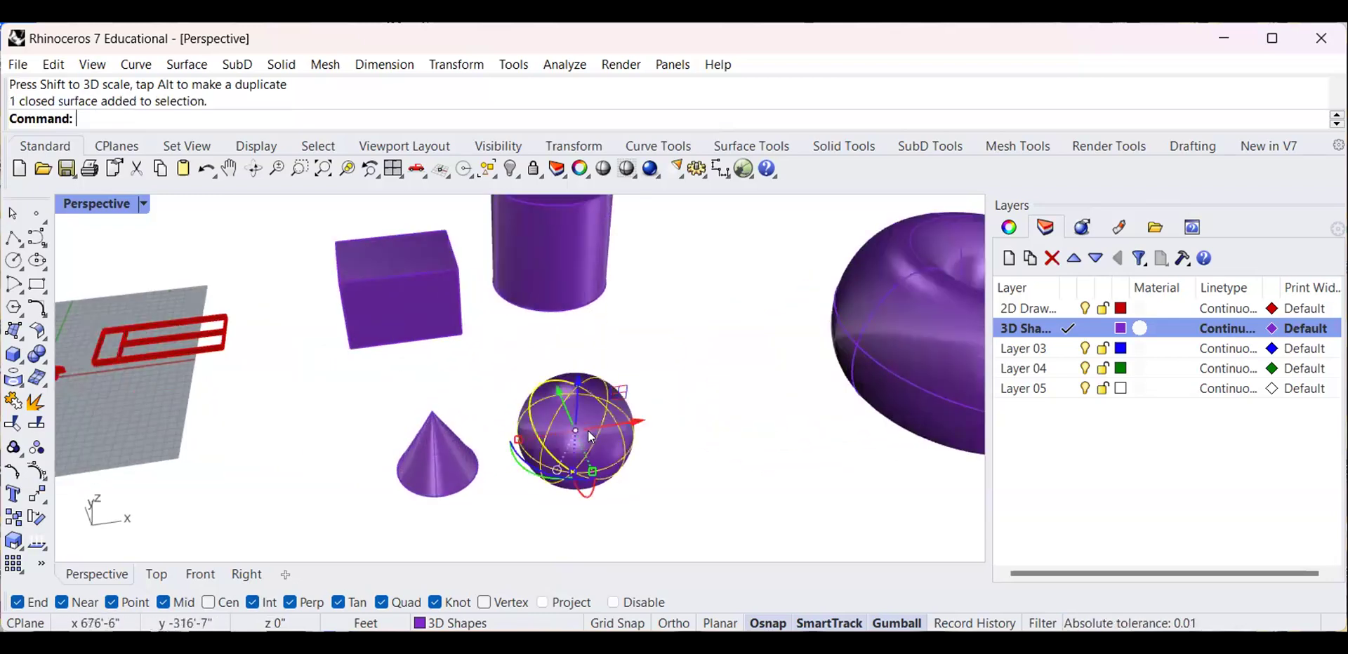
drag(518, 436, 538, 441)
right_drag(642, 436, 688, 444)
drag(688, 437, 740, 468)
click(470, 386)
scroll(468, 393, down, 5)
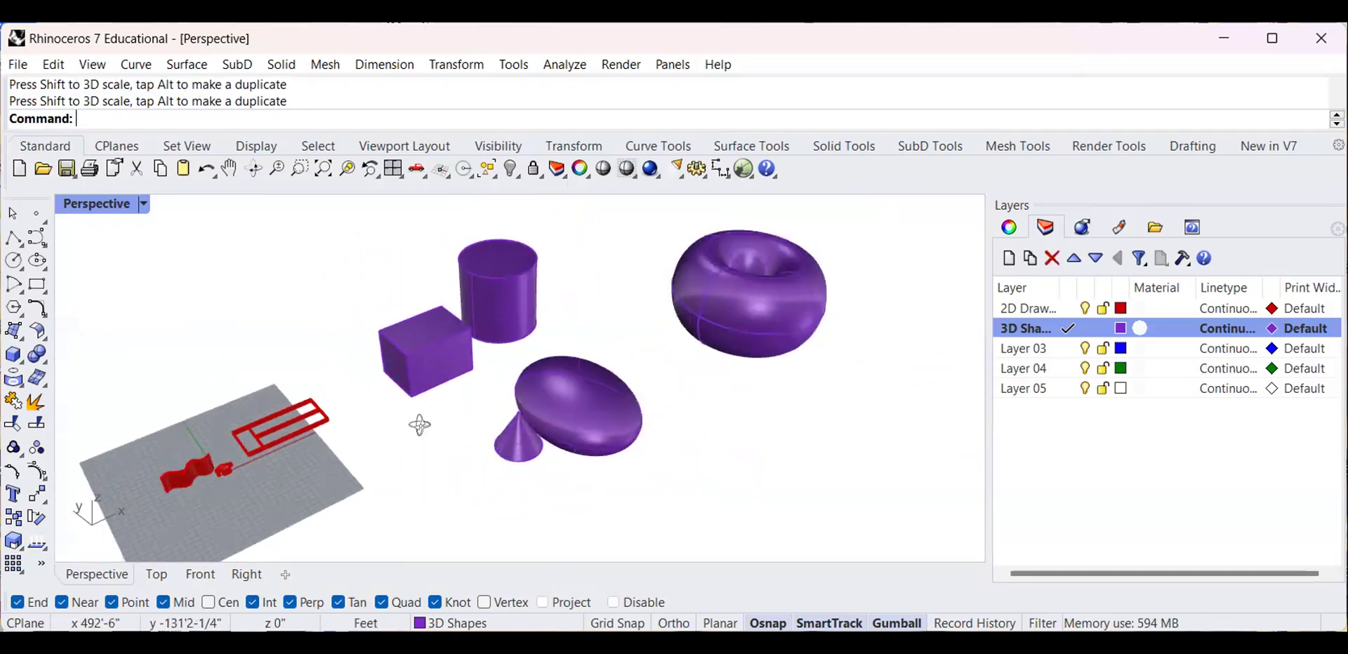
Move the ellipsoid along X with the gumball, away from the cone and toward the torus
right_drag(419, 425, 491, 437)
click(520, 436)
drag(614, 414, 665, 413)
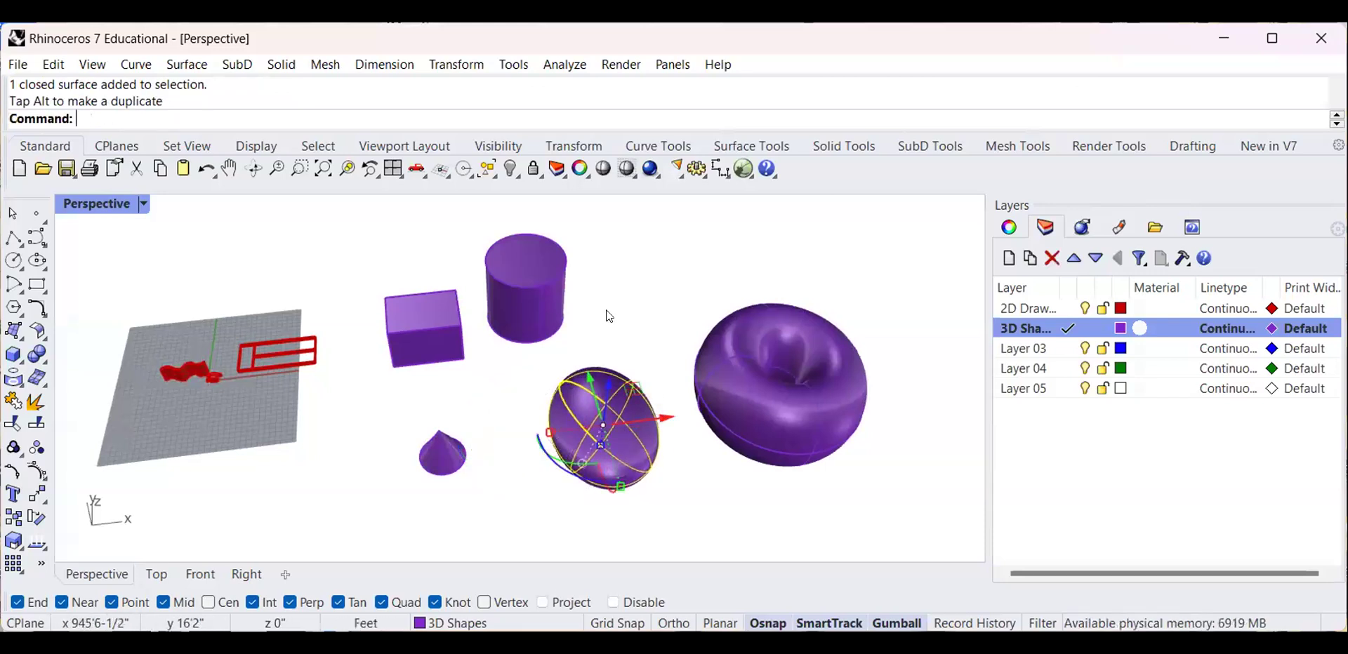
click(647, 310)
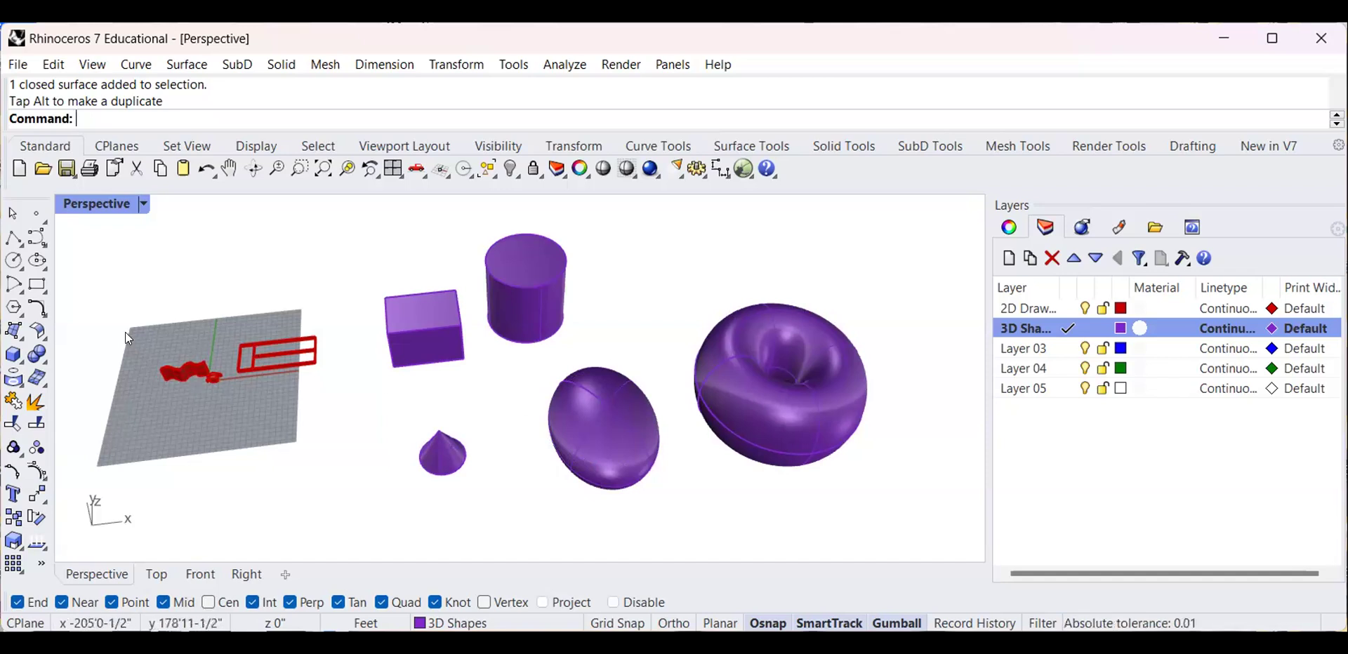
Examine the arrangement of the box, cylinder, cone, ellipsoid and torus at several distances
scroll(461, 395, down, 4)
right_drag(461, 394, 529, 377)
scroll(534, 408, up, 6)
scroll(525, 402, up, 3)
scroll(525, 402, down, 7)
scroll(549, 386, up, 6)
scroll(549, 386, down, 6)
scroll(576, 408, up, 5)
scroll(575, 407, down, 3)
scroll(529, 376, up, 3)
scroll(530, 379, up, 5)
scroll(533, 386, down, 5)
scroll(545, 419, up, 3)
Move the ellipsoid along X and upward with the gumball so that it partly overlaps the torus
click(543, 416)
right_drag(467, 410, 667, 342)
click(537, 317)
click(494, 399)
scroll(690, 351, down, 2)
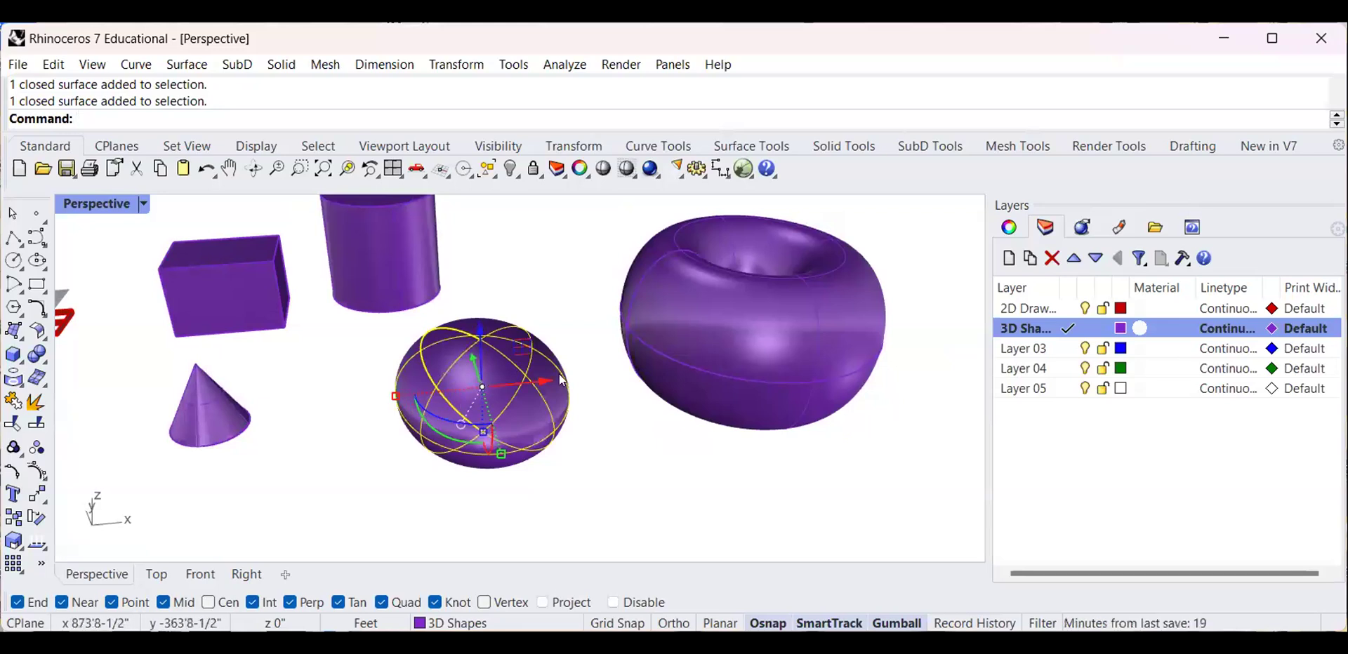
click(607, 434)
click(492, 389)
drag(532, 386, 674, 368)
right_drag(506, 452, 391, 445)
drag(591, 328, 590, 294)
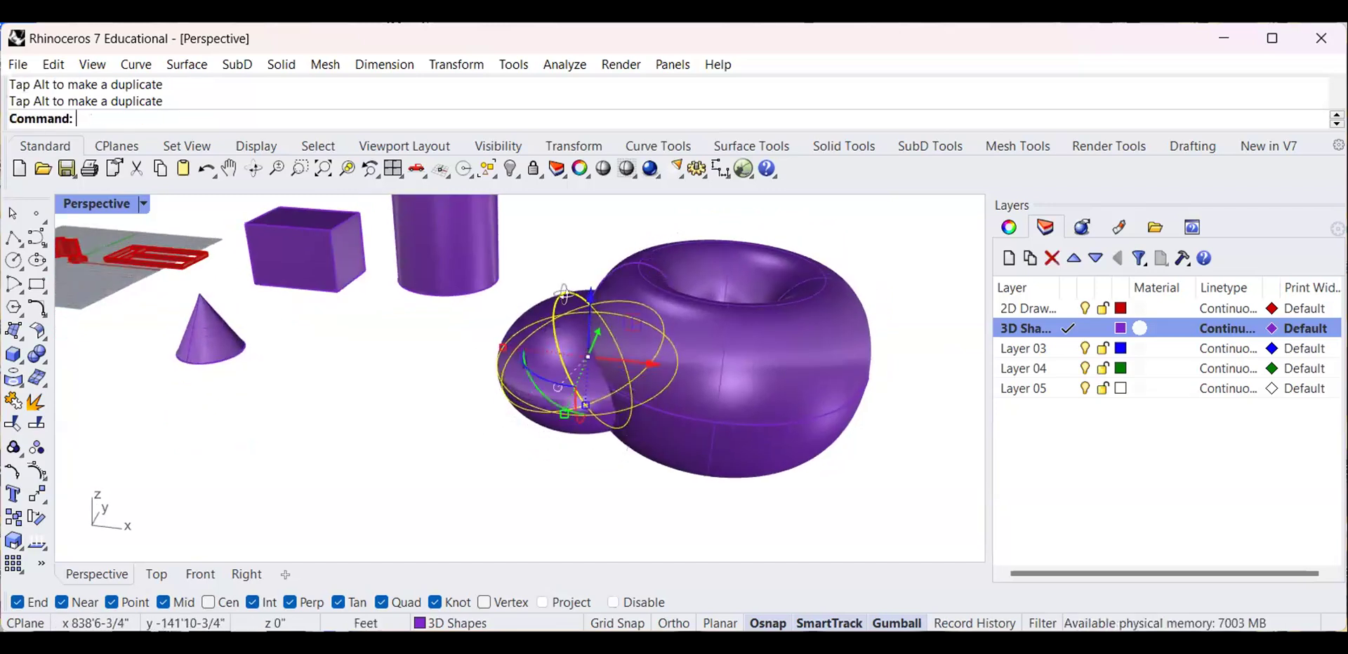
scroll(590, 301, up, 4)
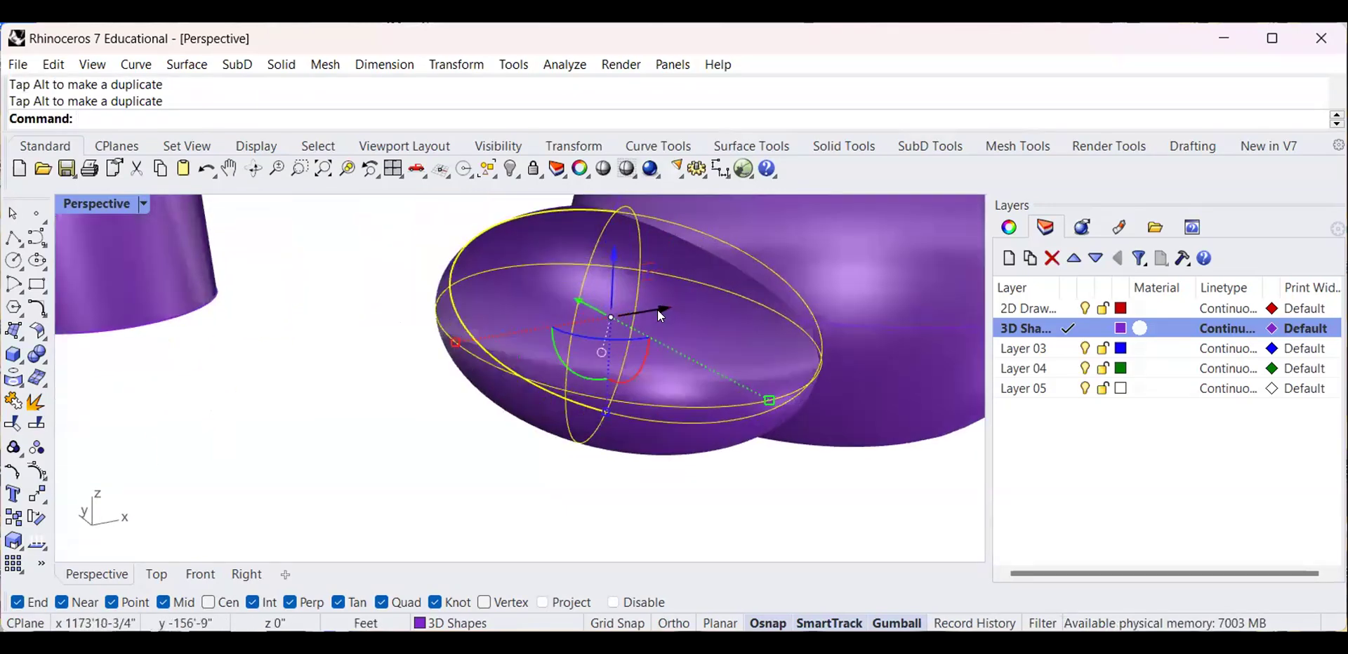
click(448, 412)
Subtract the ellipsoid from the torus with BooleanDifference, using DeleteInput=Yes
scroll(431, 436, down, 5)
right_drag(428, 430, 426, 434)
key(Up)
text(Bu)
key(BackSpace)
text(ooleanDifference)
key(Return)
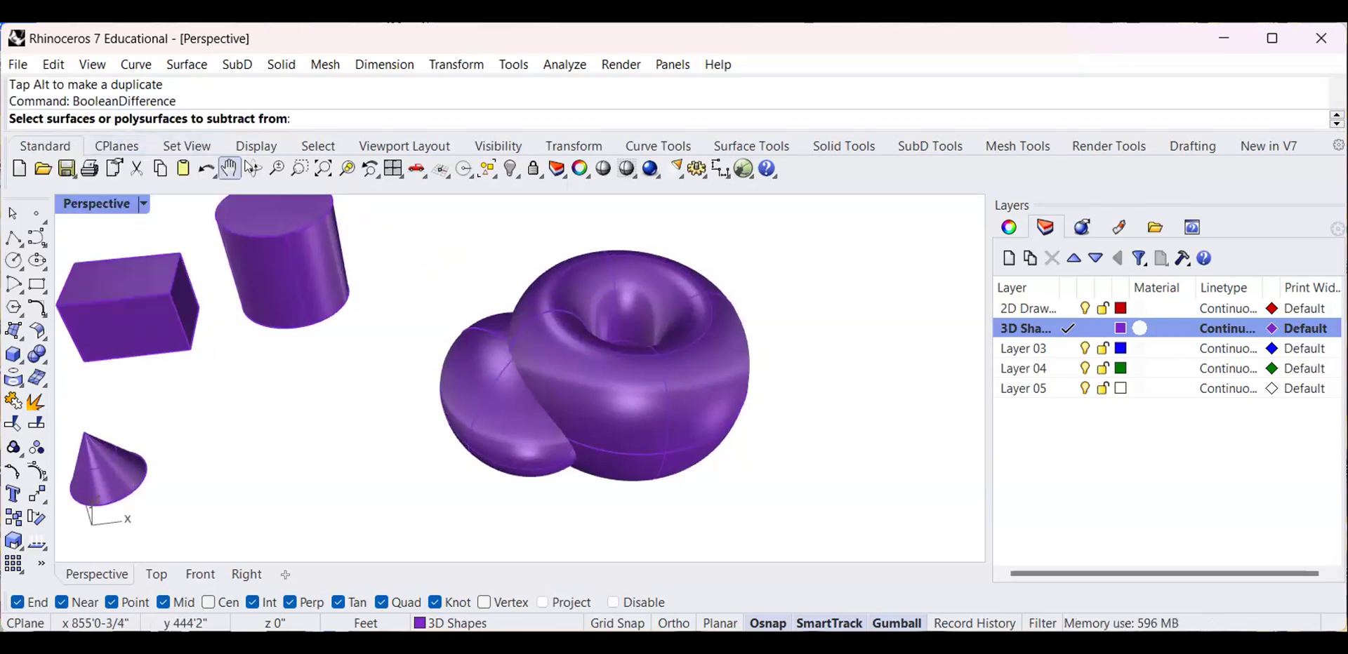
click(639, 396)
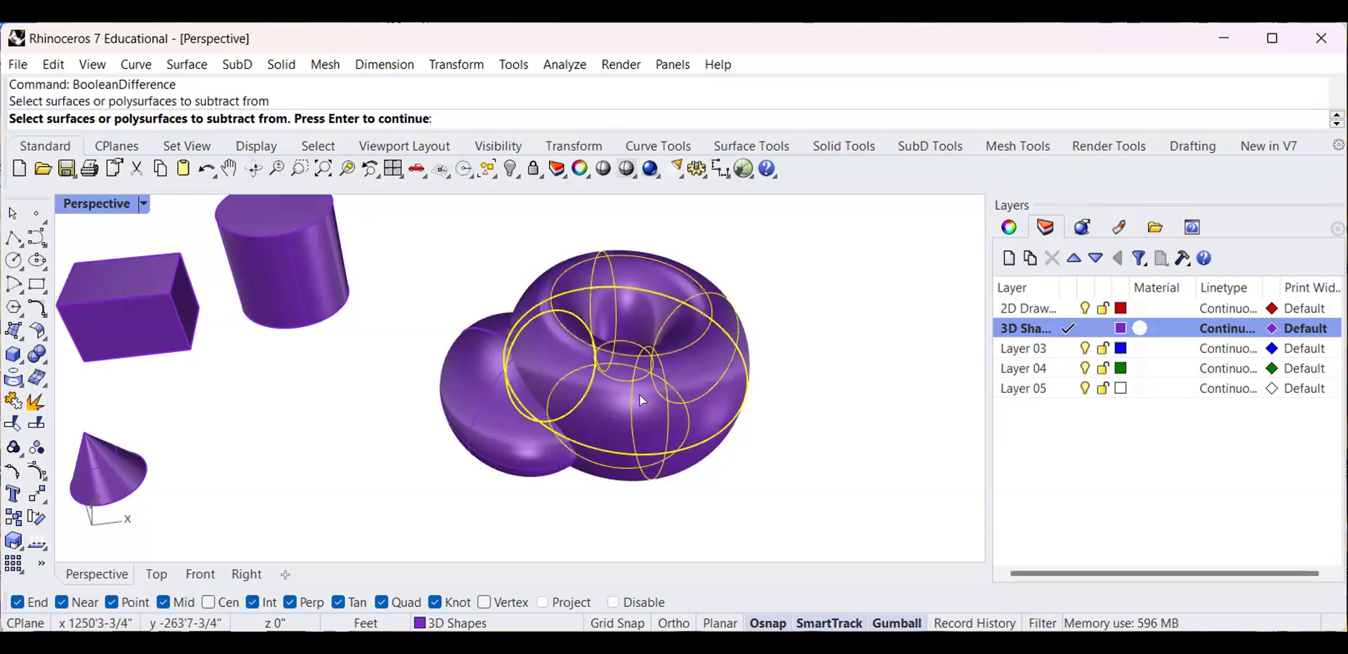
key(Return)
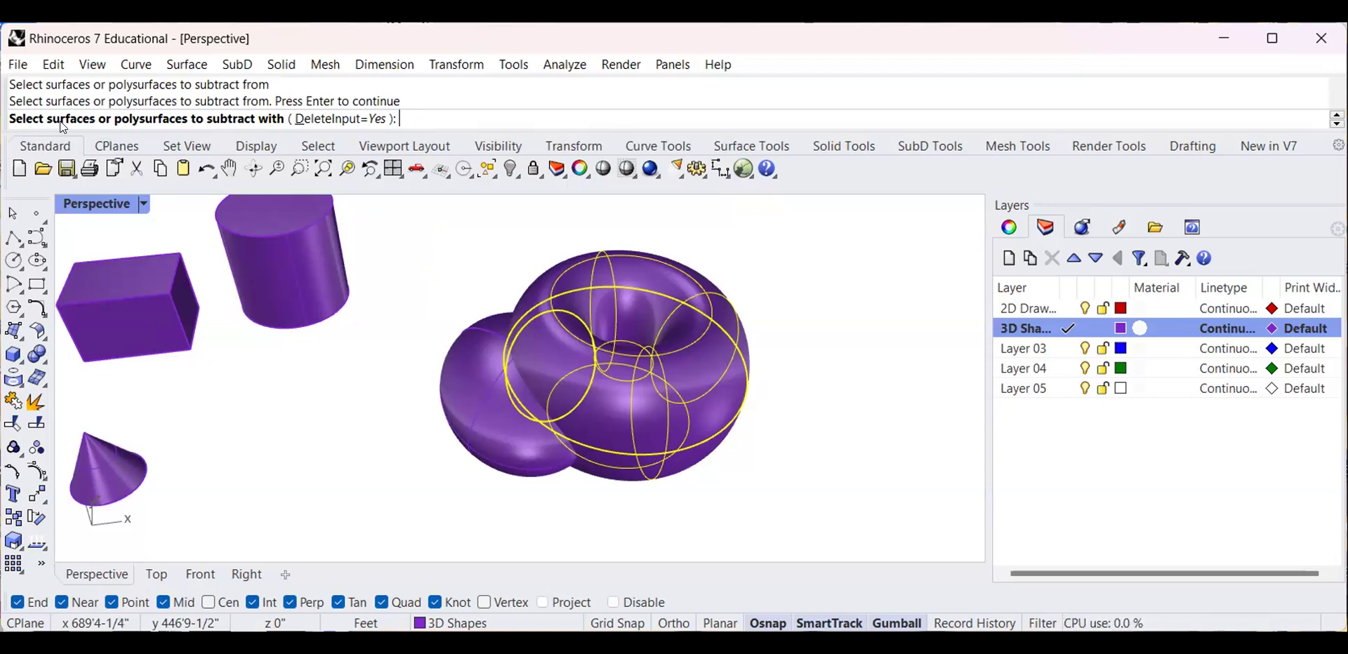
click(483, 404)
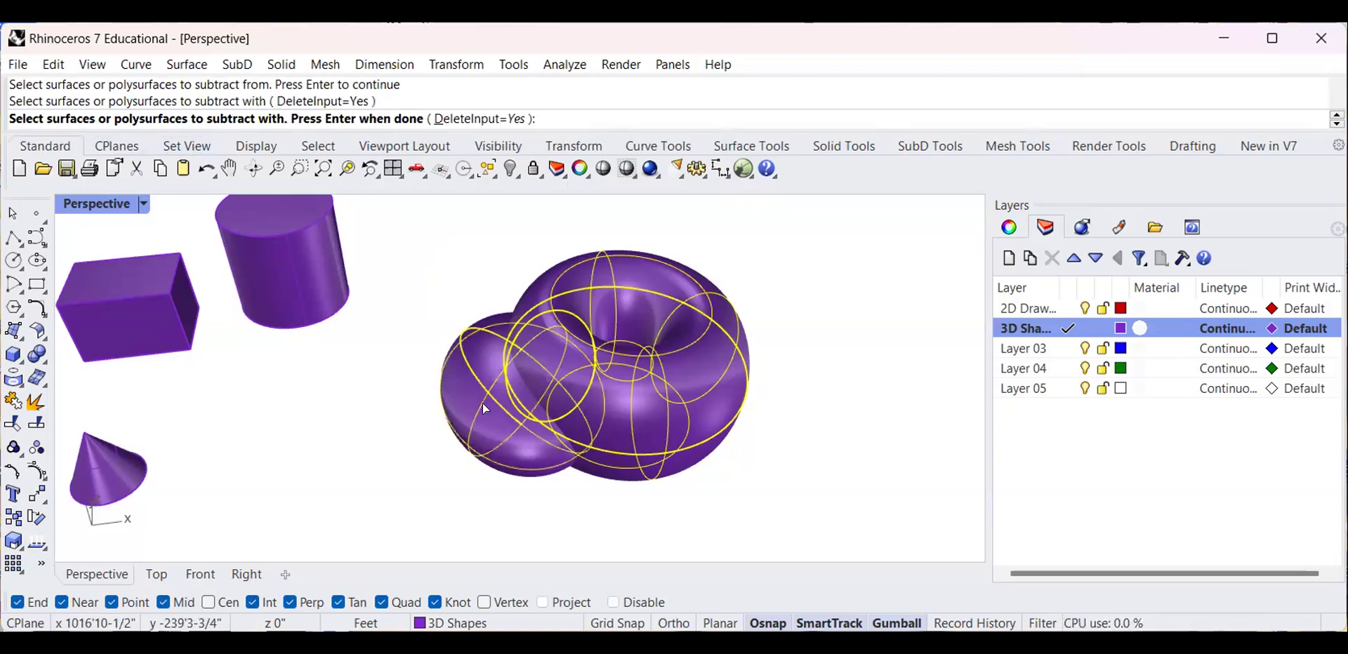
key(Return)
Scale the cone up with the gumball and move it along X so that it overlaps the torus
right_drag(457, 401, 244, 437)
click(243, 430)
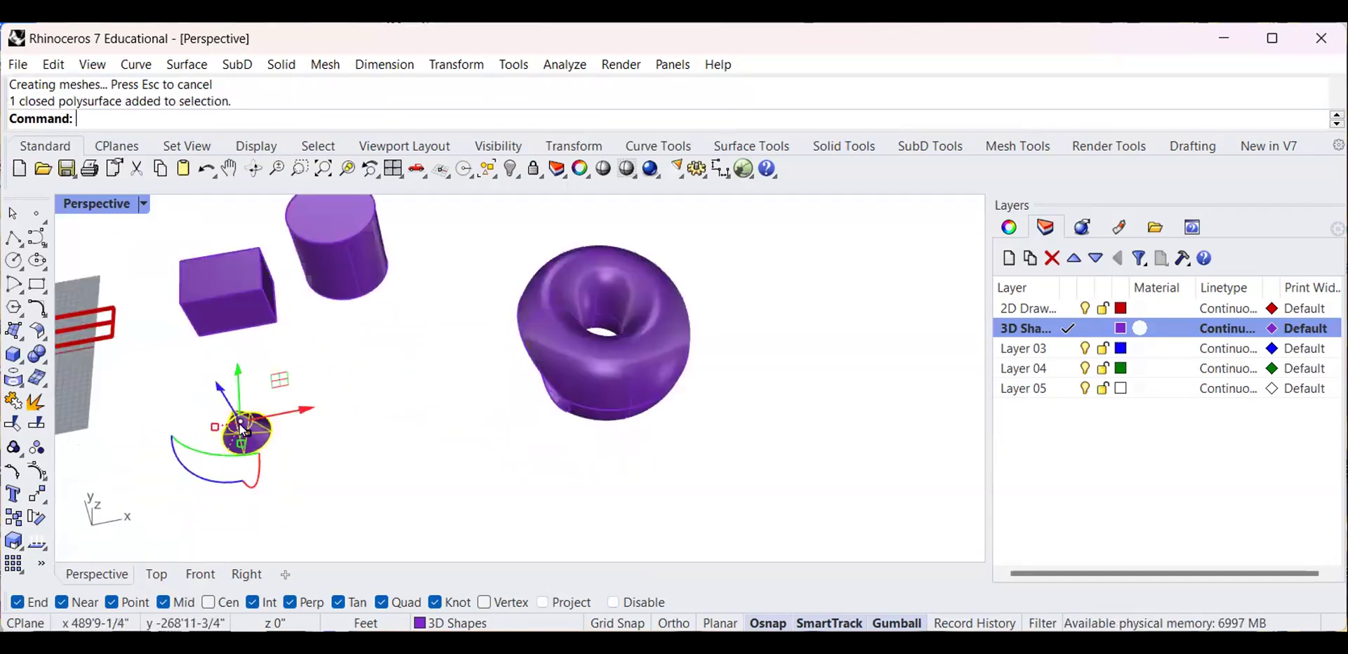
drag(223, 431, 245, 462)
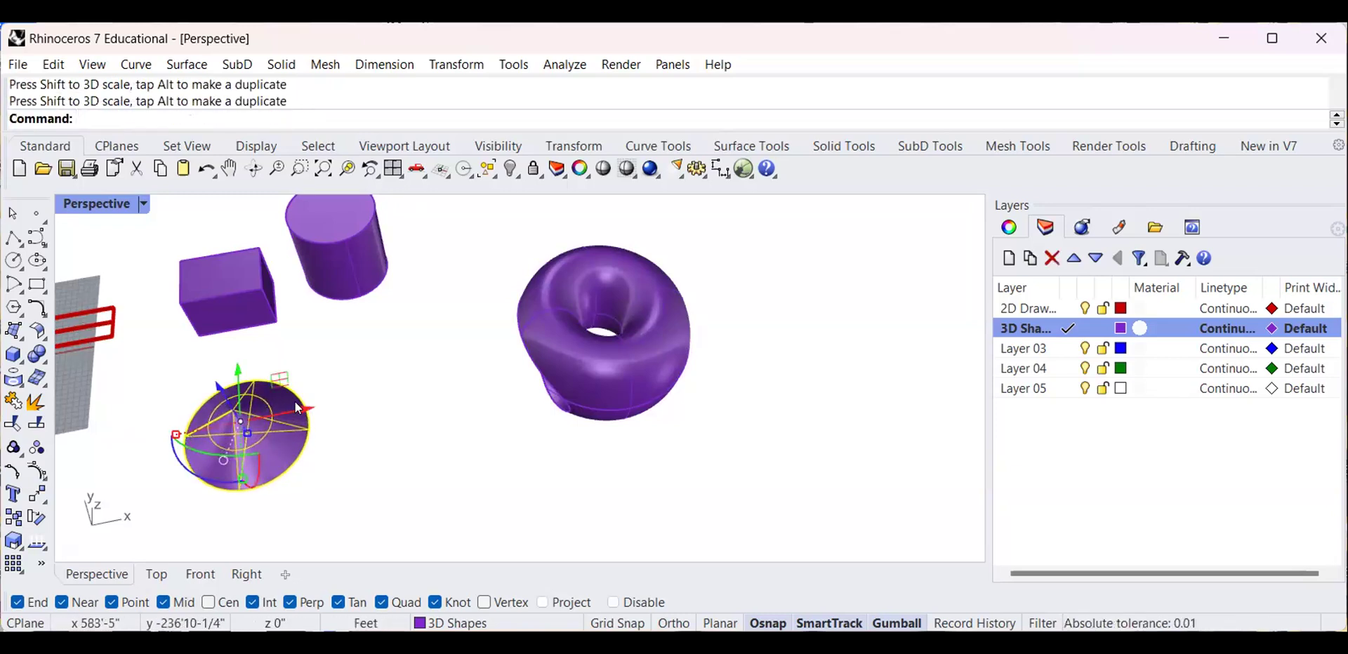
drag(297, 408, 749, 318)
Stretch the cone vertically with the gumball and shift it slightly along X, further into the torus
right_drag(702, 316, 659, 234)
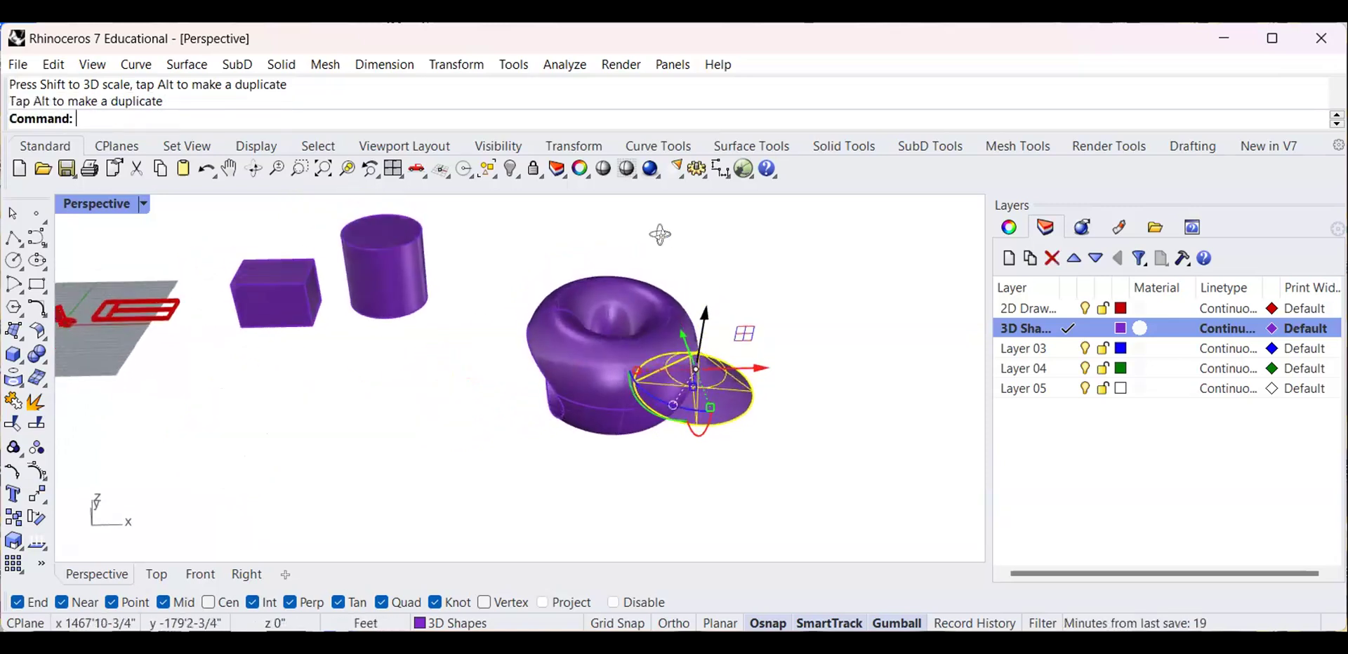
scroll(723, 323, up, 2)
right_drag(715, 333, 697, 404)
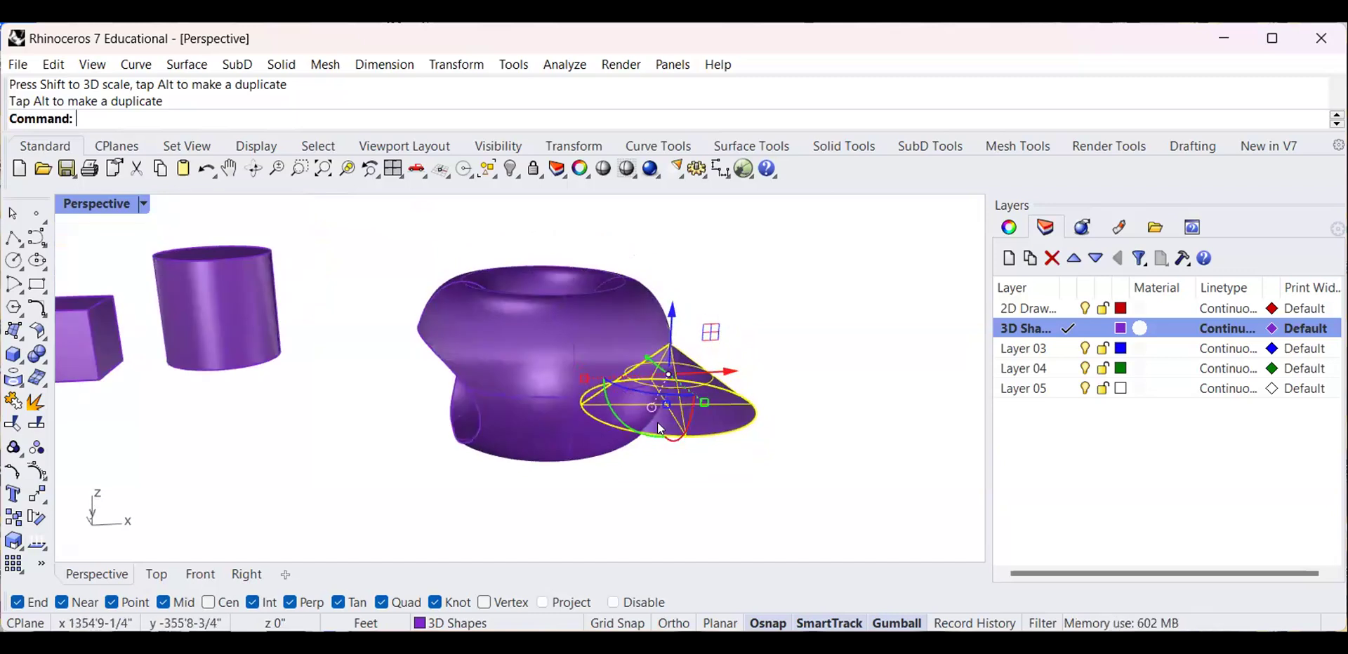
drag(661, 410, 665, 466)
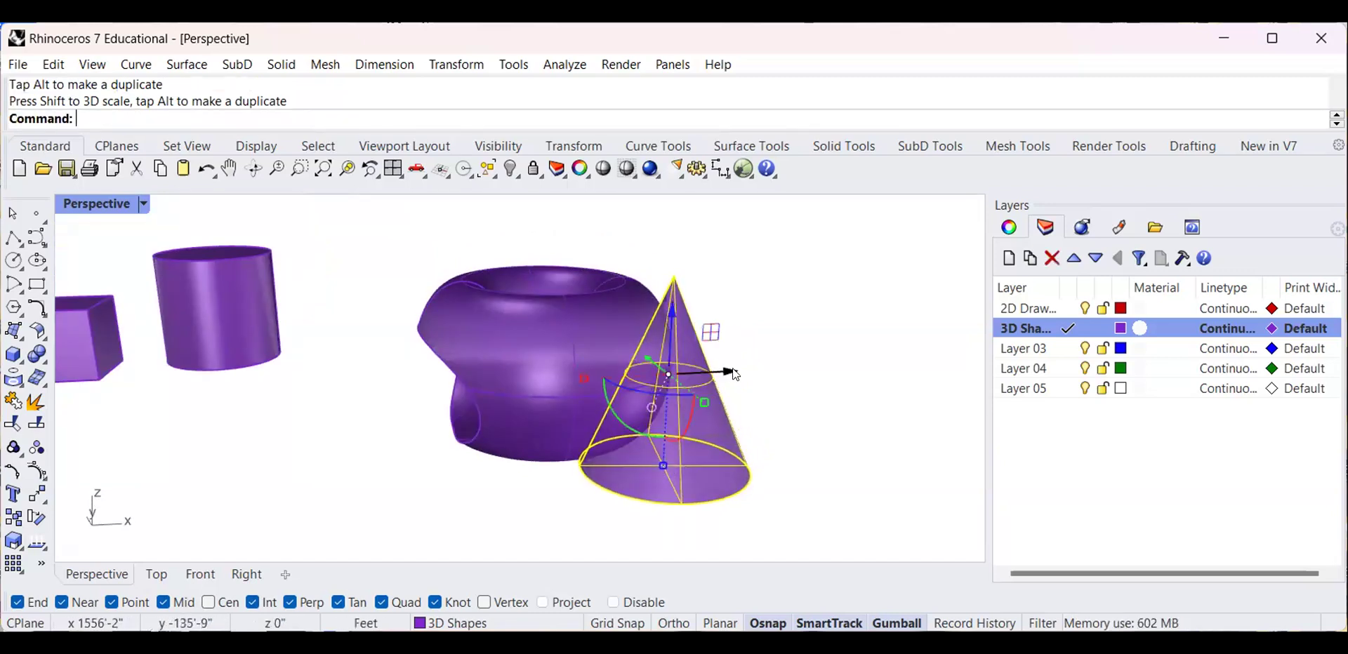
drag(727, 374, 692, 372)
click(763, 372)
Raise the cone along Z with the gumball so that its tip rises above the torus
right_drag(652, 385, 658, 448)
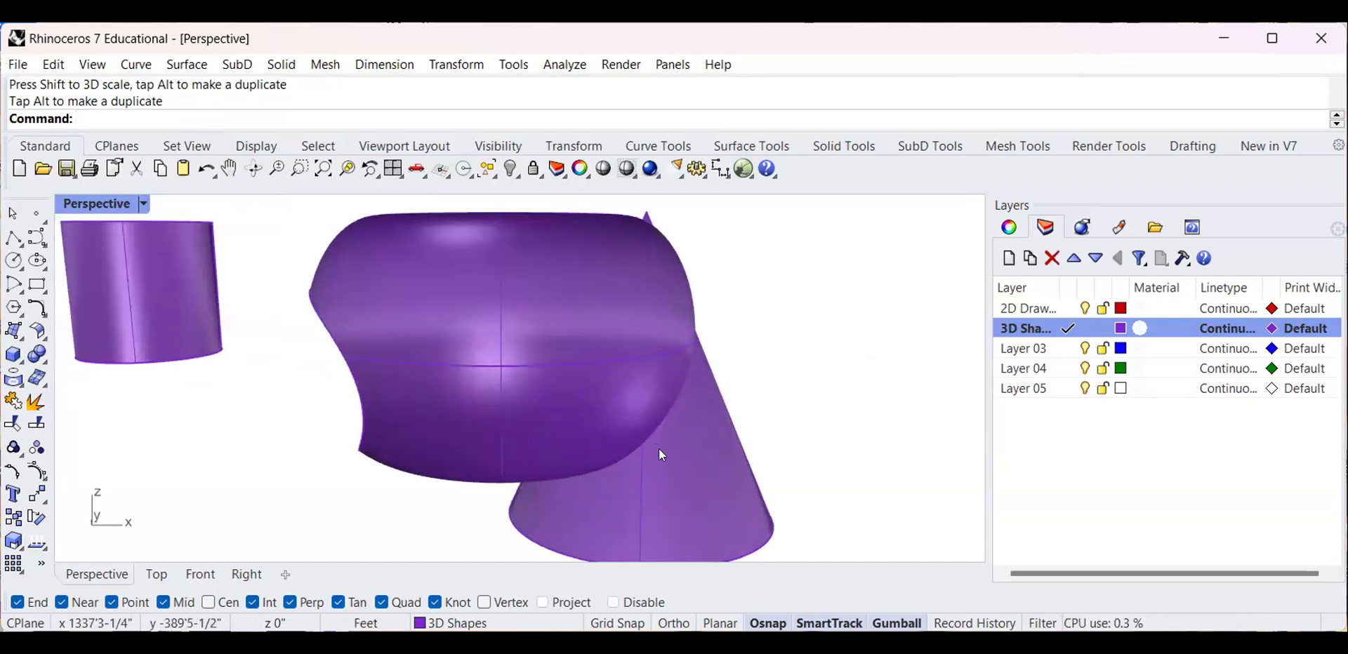
click(659, 449)
scroll(640, 427, down, 4)
drag(640, 322, 645, 254)
click(737, 292)
Examine the overlap between the cone and the torus from several angles and distances
right_drag(600, 297, 634, 265)
scroll(569, 356, up, 5)
scroll(562, 370, down, 3)
scroll(562, 370, down, 3)
scroll(628, 327, up, 5)
scroll(617, 305, down, 3)
scroll(634, 265, up, 3)
scroll(591, 370, down, 3)
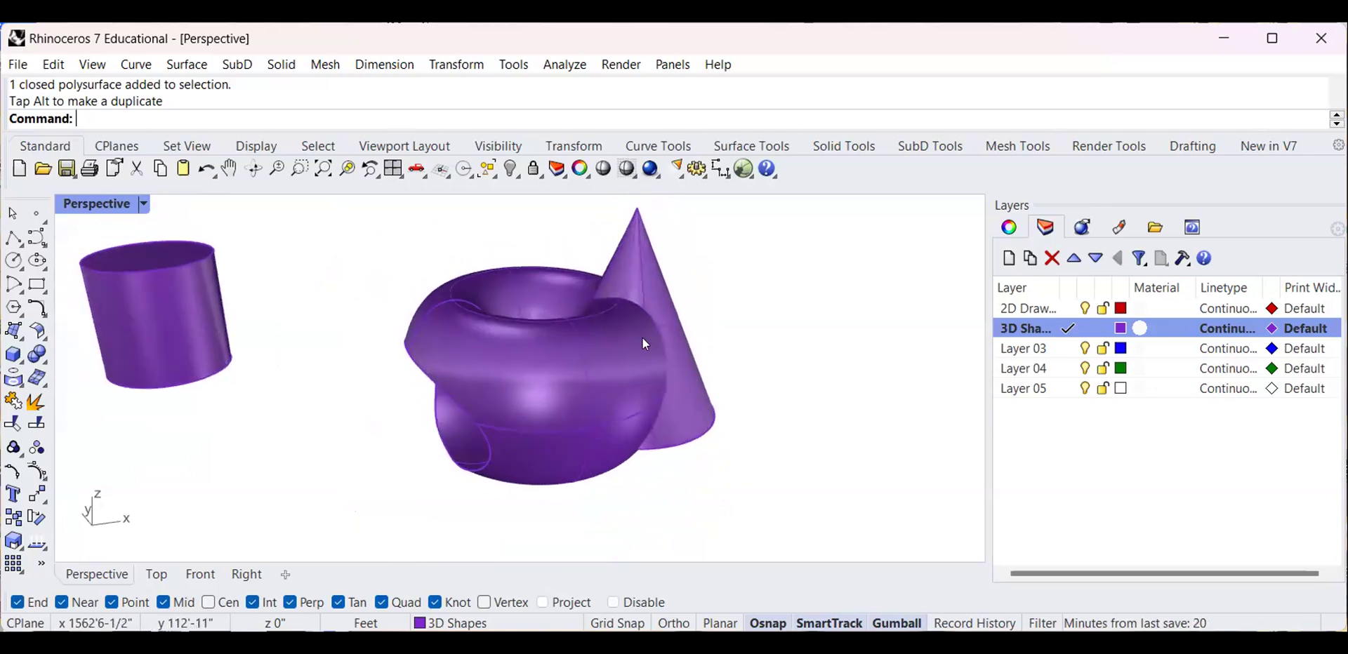
scroll(642, 338, up, 3)
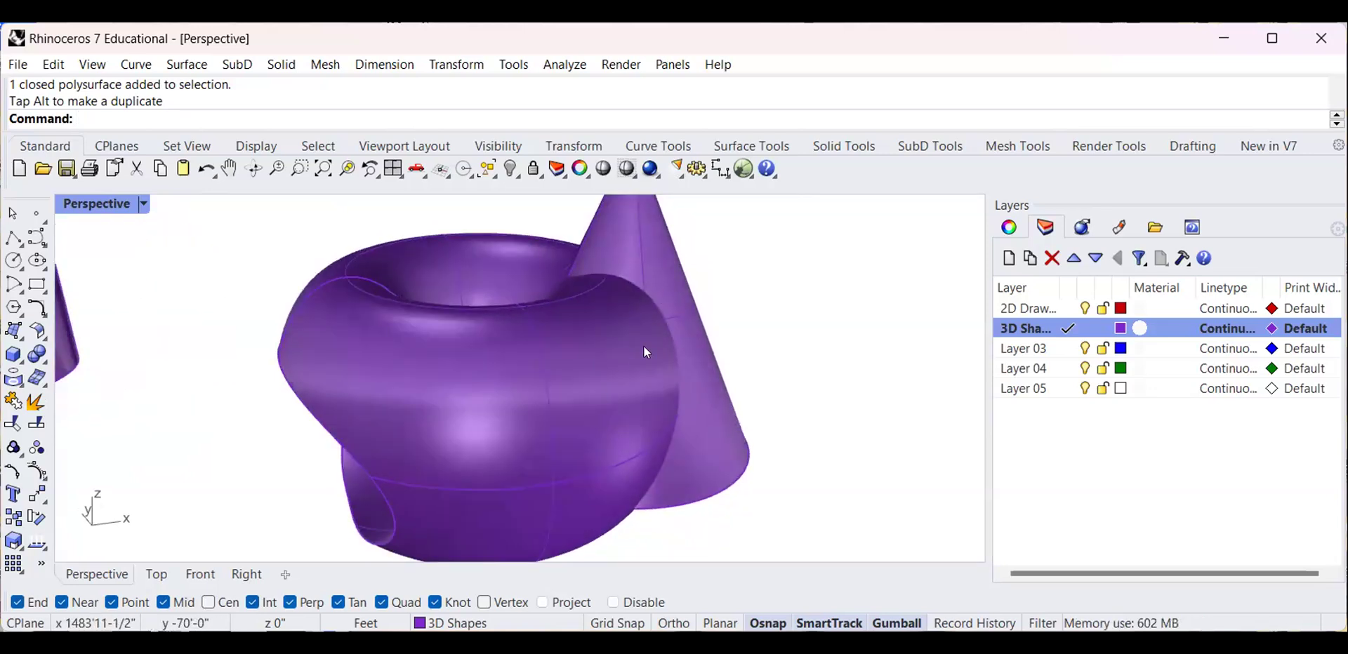
scroll(643, 345, down, 5)
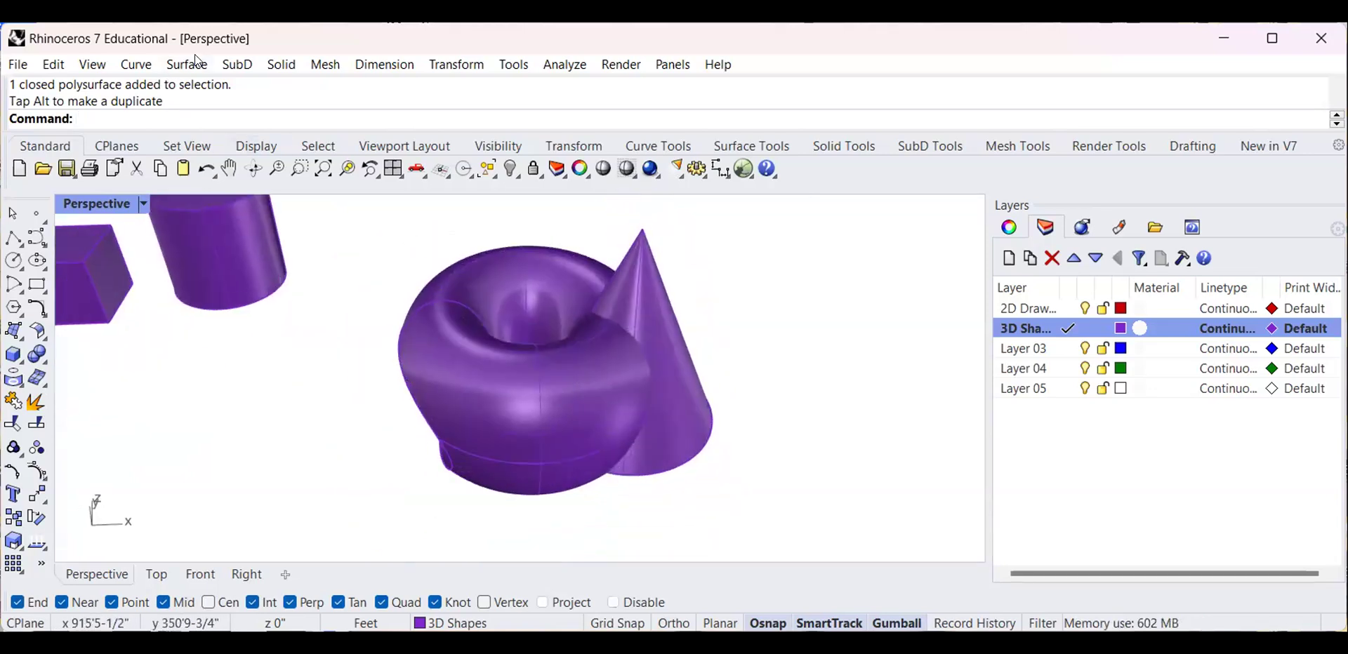
Intersect the torus with the cone using BooleanIntersection, with DeleteInput=Yes
text(BooleanDifference)
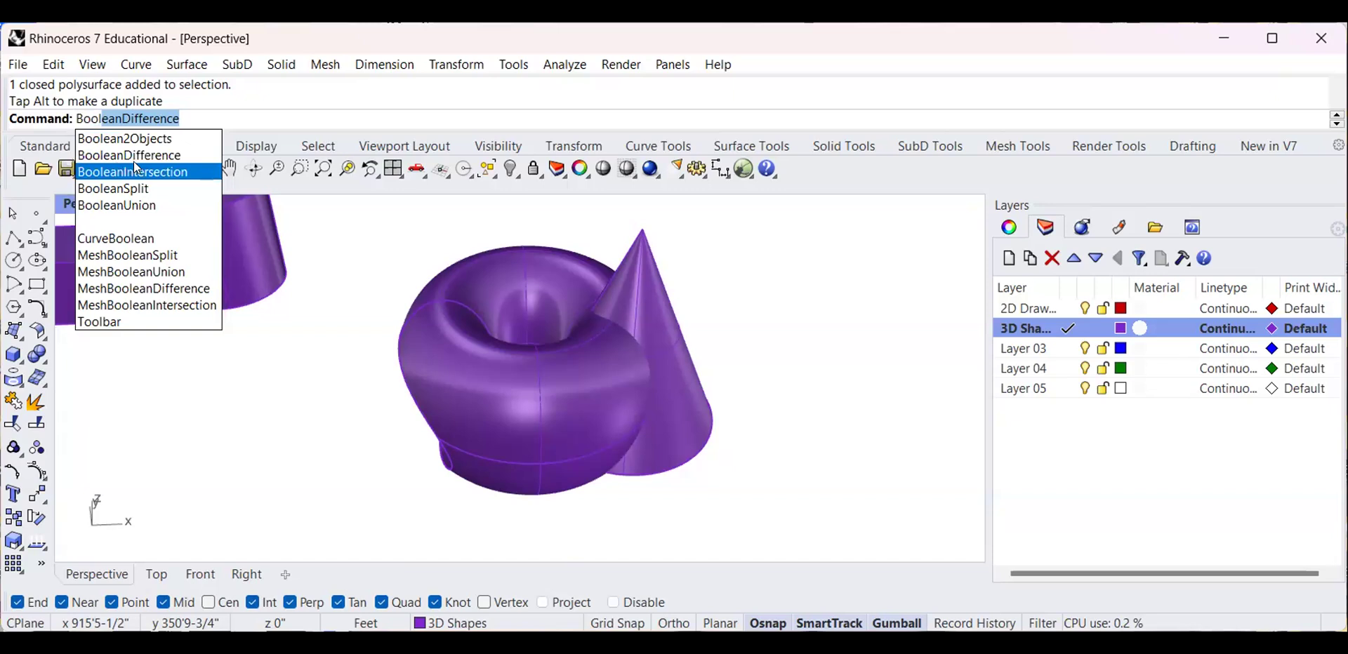
click(130, 171)
click(472, 383)
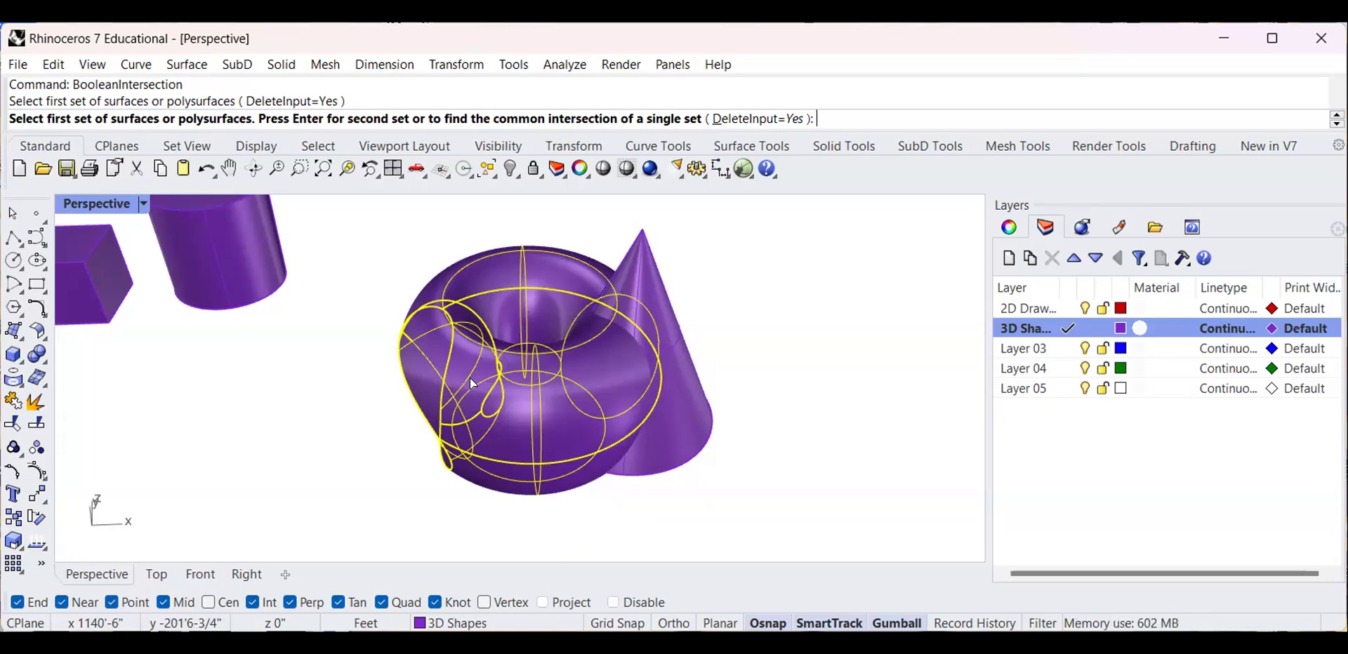
key(Return)
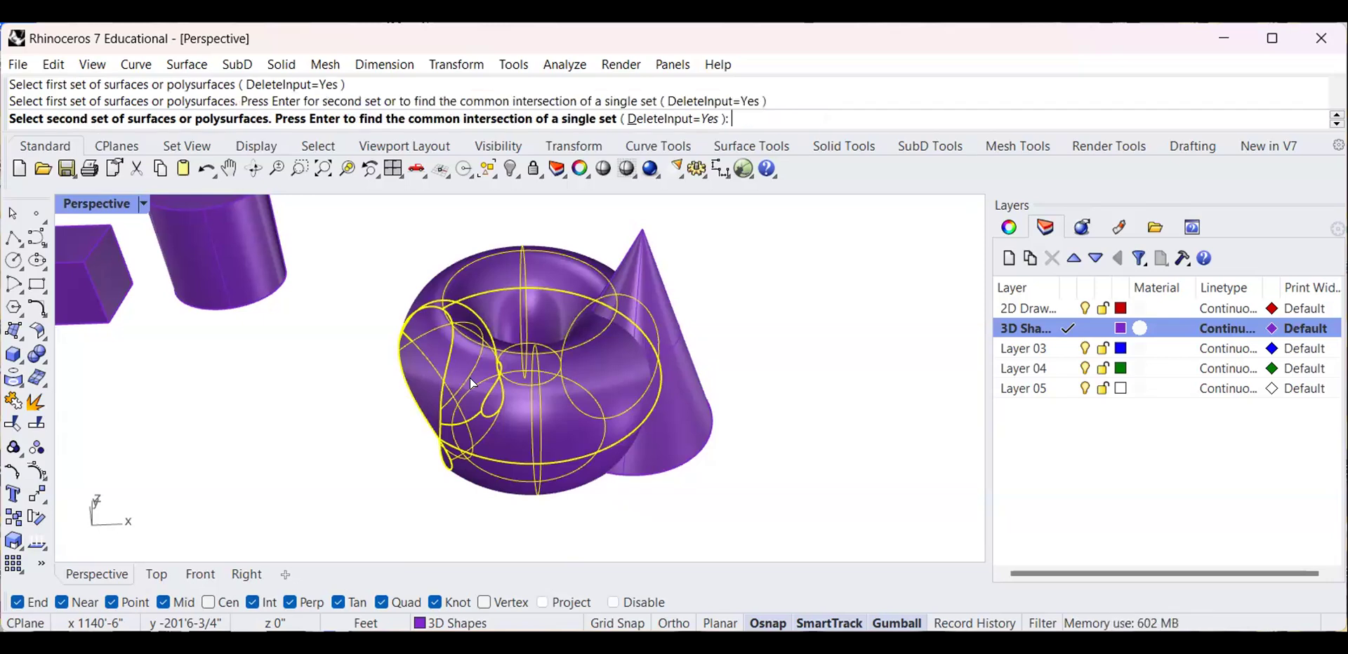
click(690, 416)
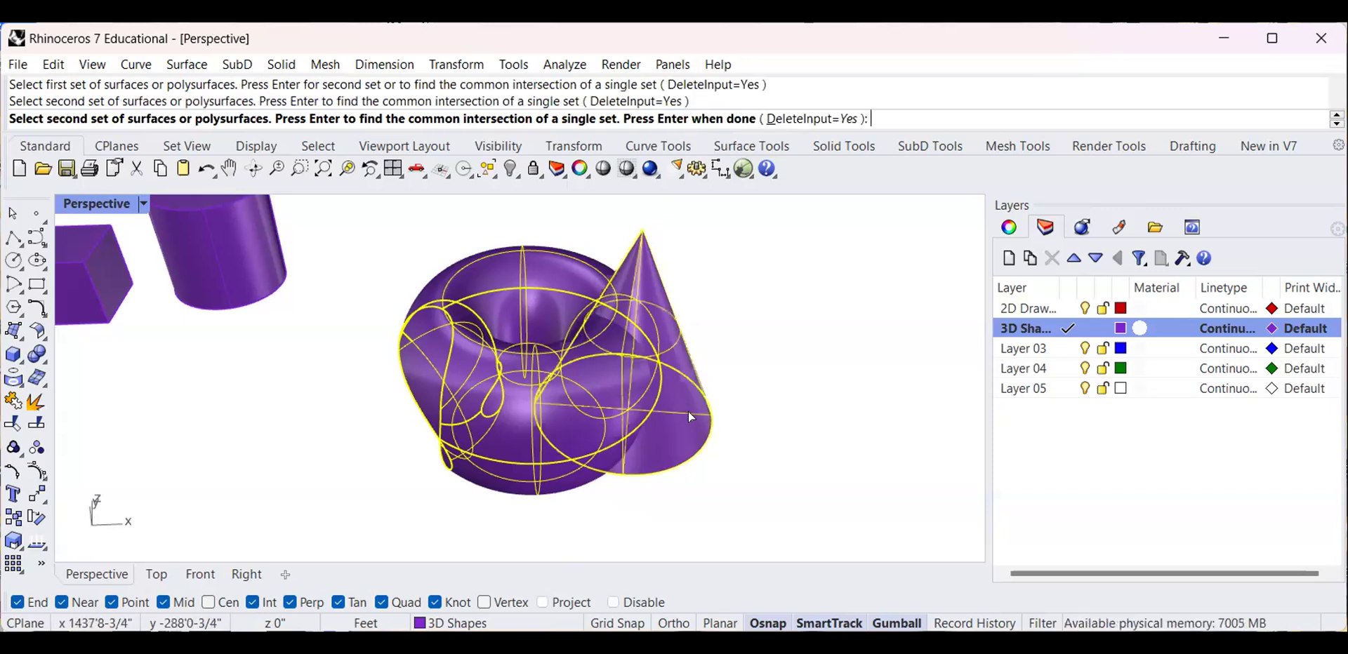
key(Return)
Examine the shape of the solid left by the Boolean intersection from several angles and distances
right_drag(451, 288, 244, 415)
scroll(474, 440, down, 4)
mouse_move(352, 415)
right_down()
mouse_move(443, 364)
mouse_move(433, 382)
mouse_move(434, 367)
mouse_move(451, 376)
mouse_move(376, 457)
mouse_move(365, 415)
right_up()
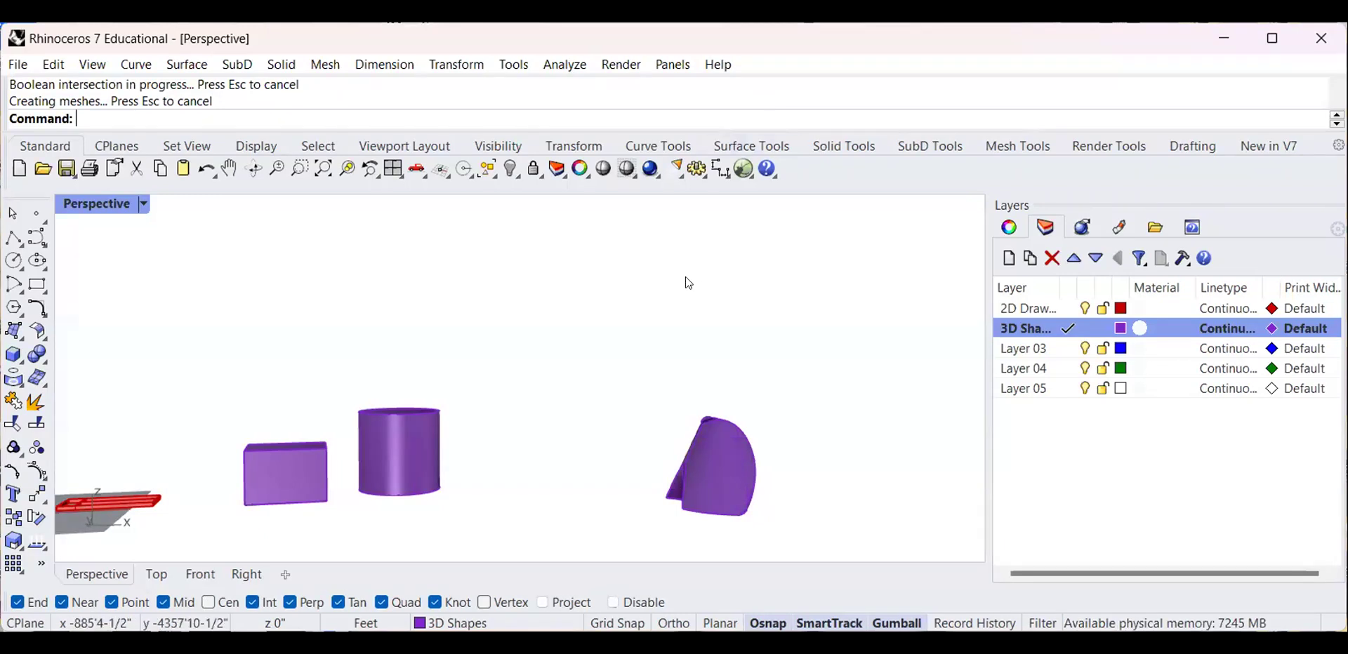
scroll(688, 364, up, 2)
scroll(689, 364, down, 5)
right_drag(688, 364, 773, 367)
scroll(684, 393, up, 6)
right_drag(681, 388, 658, 343)
scroll(619, 358, down, 4)
scroll(659, 383, up, 4)
scroll(617, 398, up, 3)
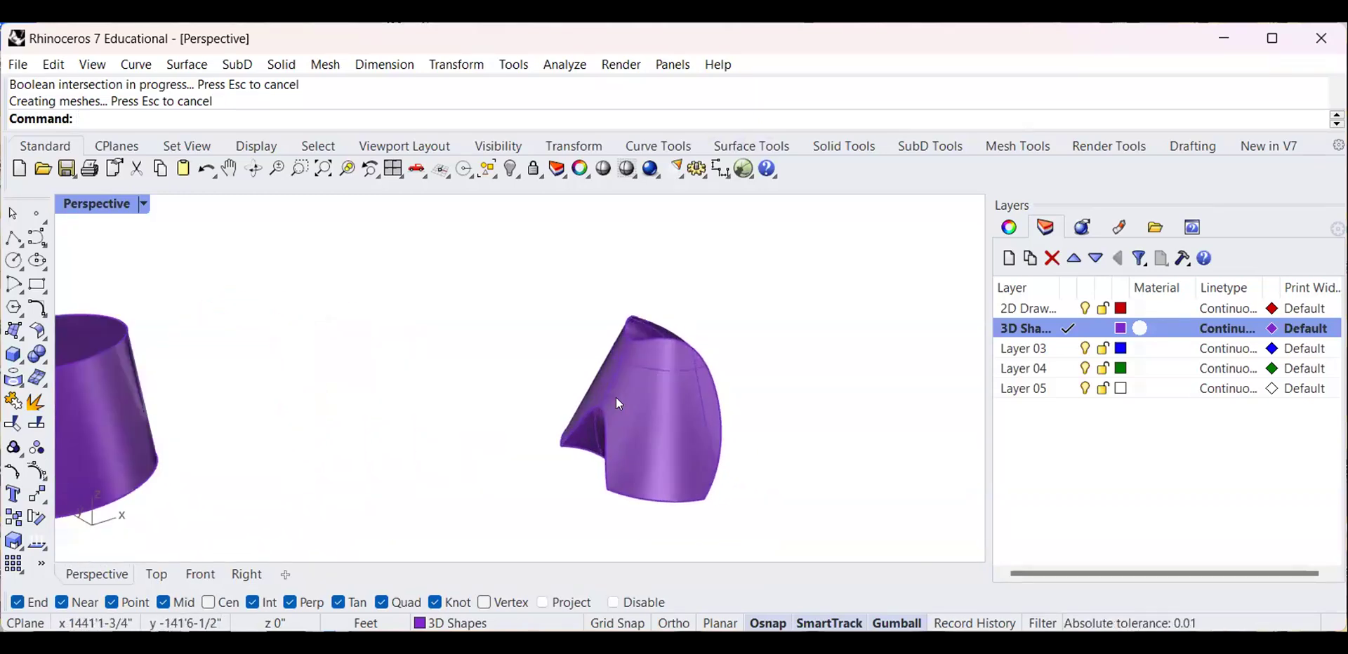
scroll(614, 397, down, 3)
scroll(613, 423, up, 3)
scroll(602, 399, up, 2)
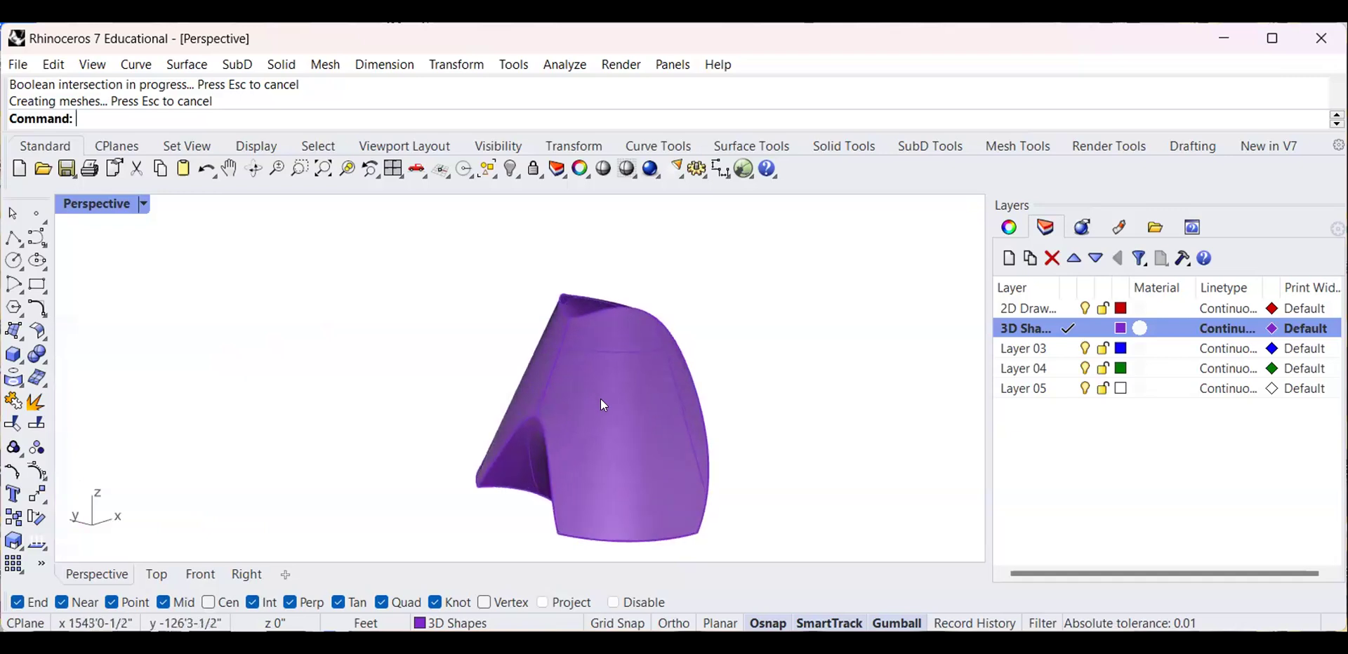
Select the intersection solid to inspect its edges and isocurves, and clear the selection
click(600, 398)
scroll(584, 398, down, 6)
scroll(526, 393, up, 3)
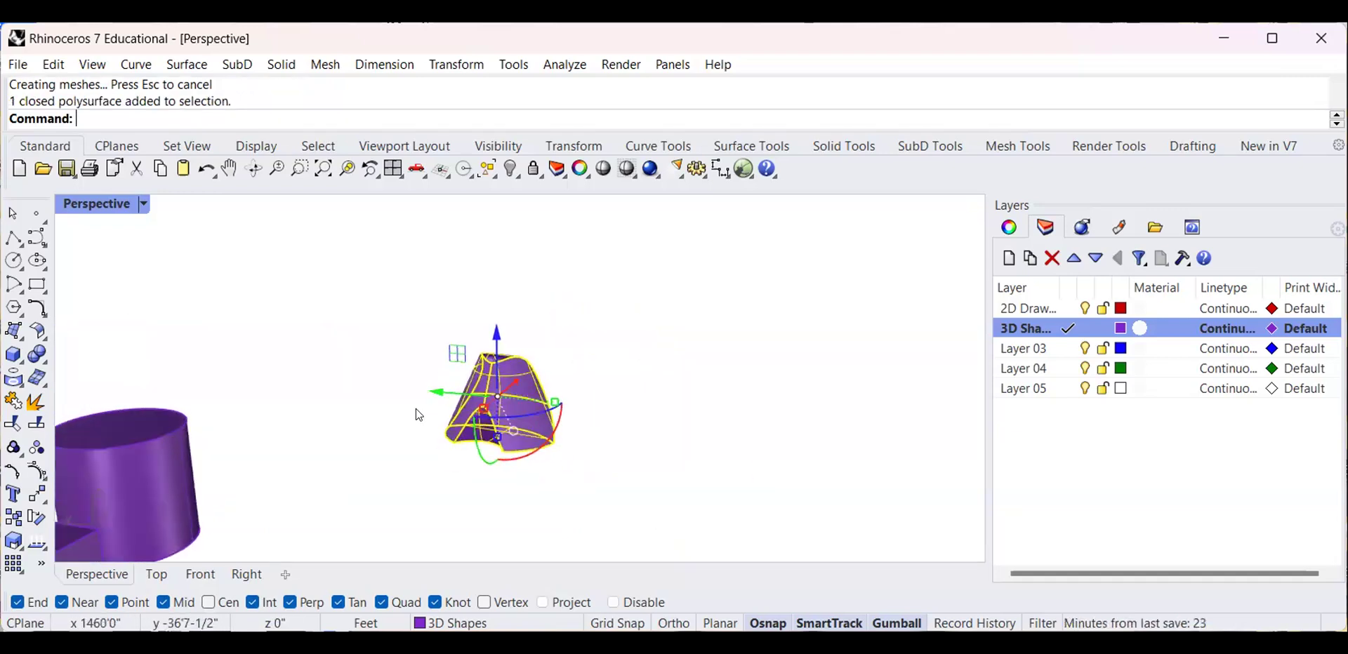
scroll(495, 383, up, 3)
scroll(409, 363, down, 5)
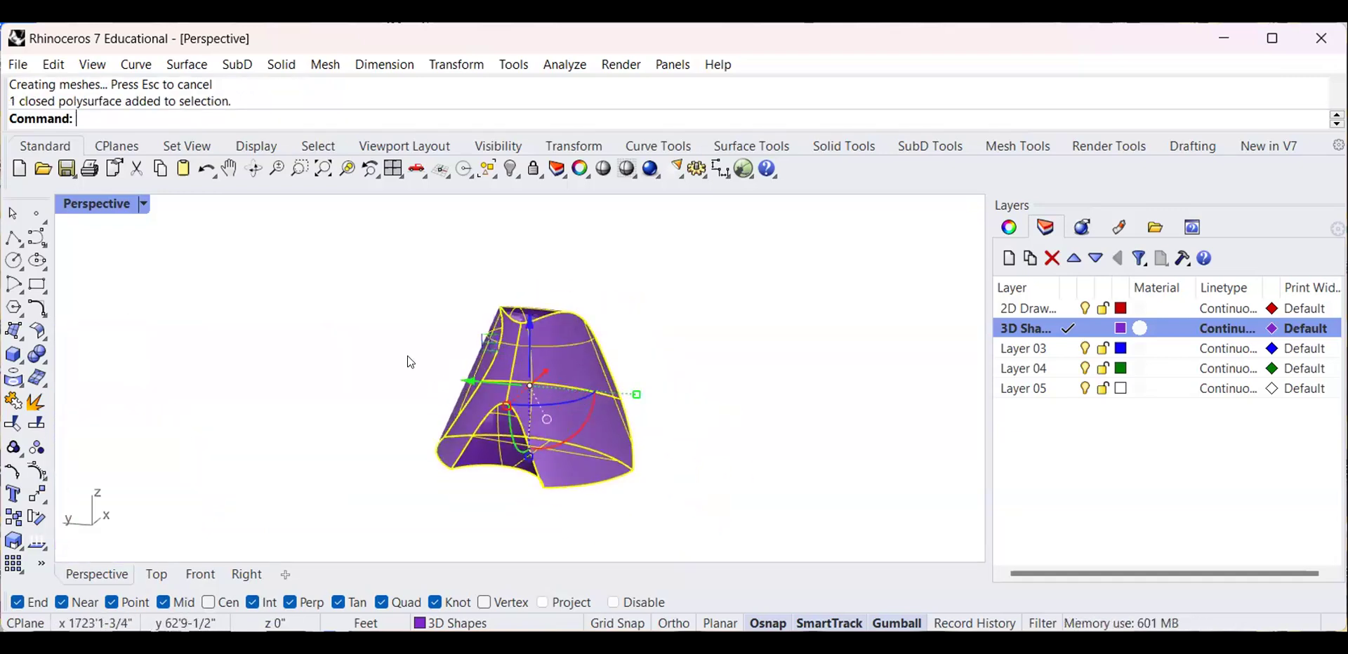
click(411, 364)
scroll(365, 358, down, 3)
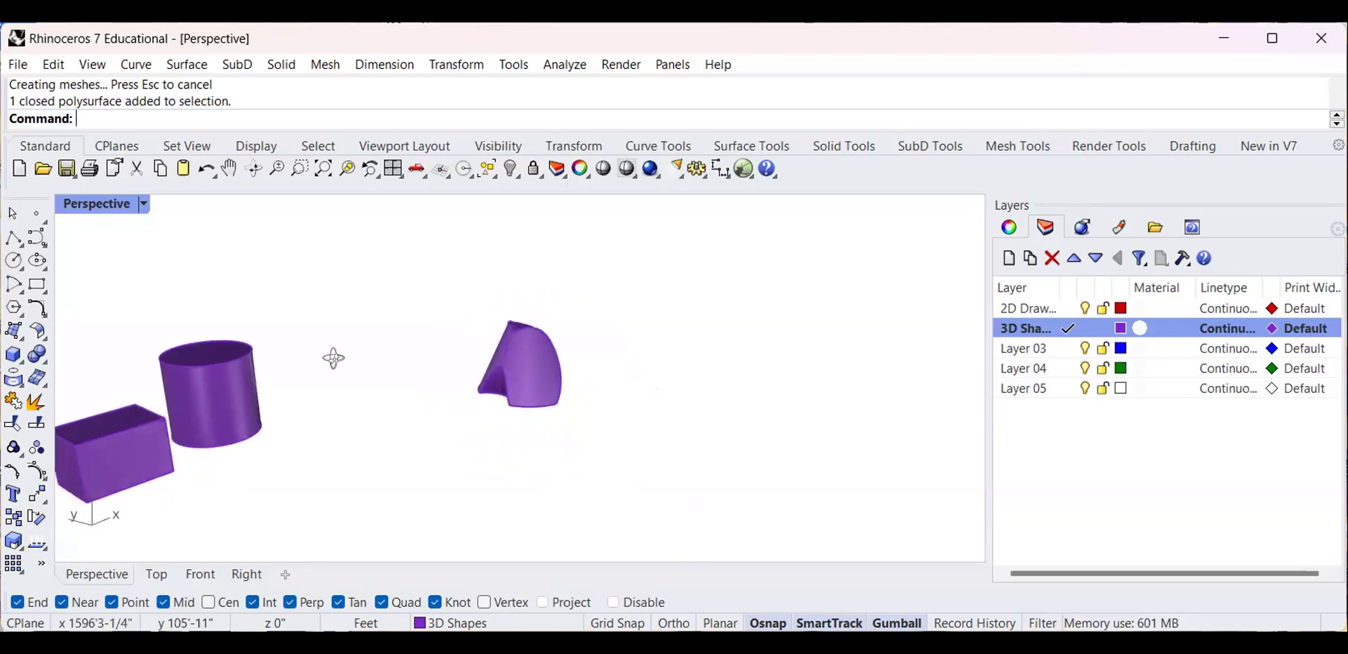
scroll(421, 366, up, 3)
scroll(421, 368, up, 2)
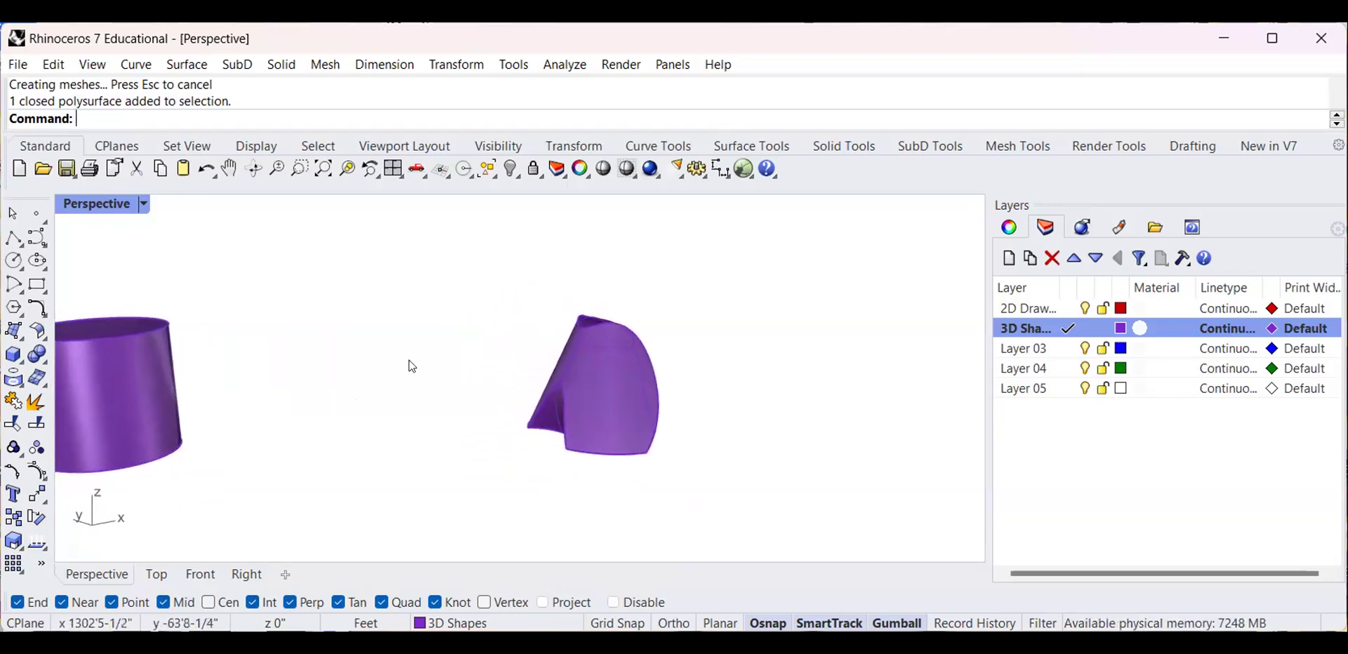
scroll(415, 335, down, 3)
scroll(436, 355, up, 3)
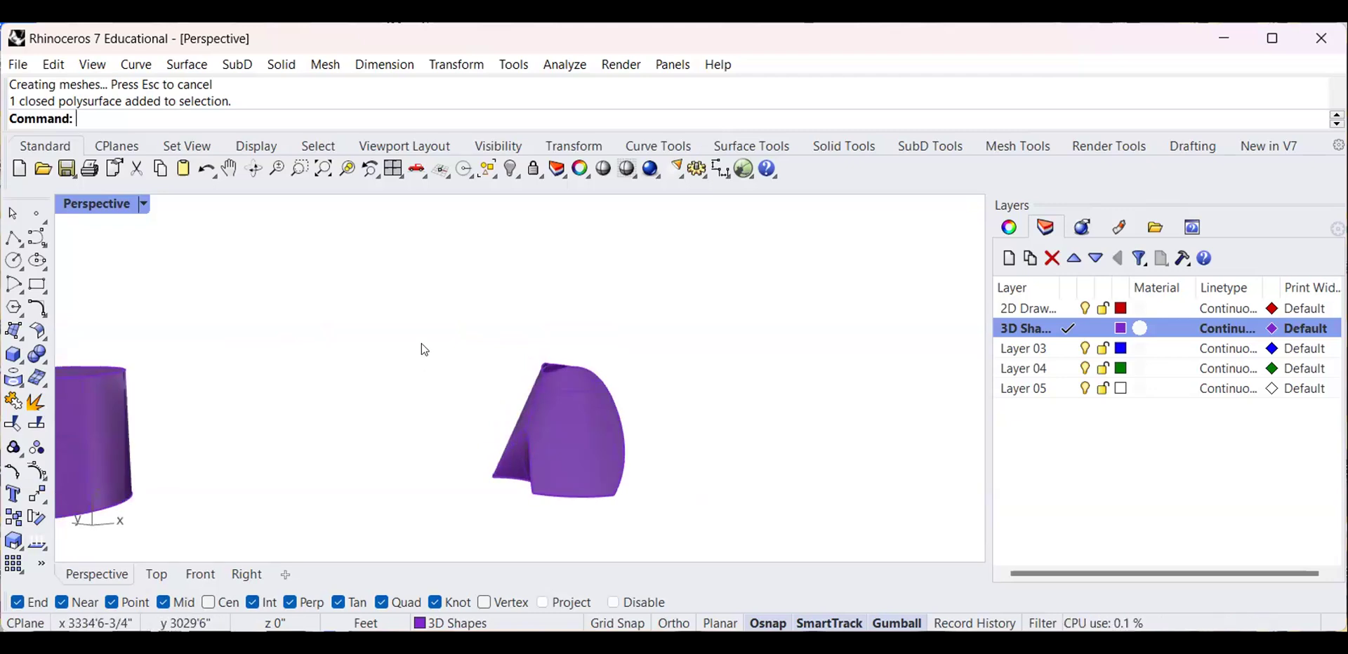
Look over the box and cylinder beside the intersection solid
right_drag(424, 349, 279, 397)
shift+right_drag(413, 370, 618, 331)
right_drag(374, 323, 340, 306)
scroll(309, 361, up, 3)
scroll(243, 396, down, 3)
shift+right_drag(445, 330, 569, 314)
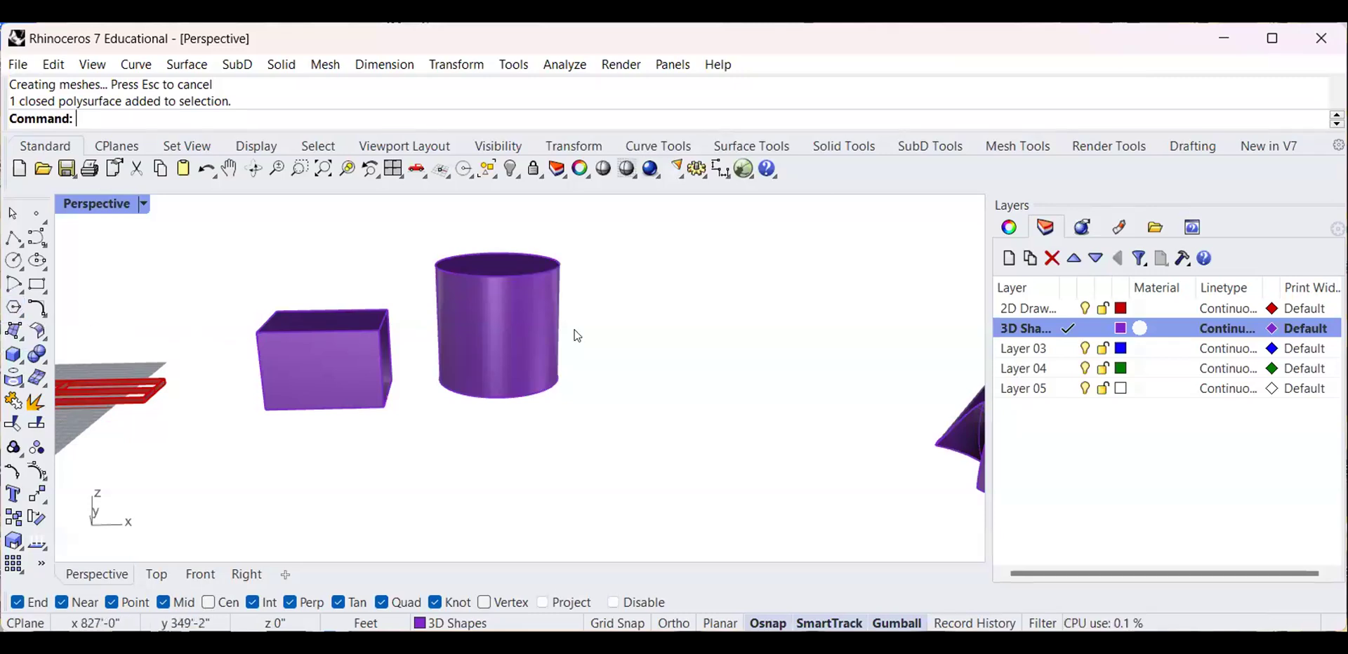
scroll(595, 324, down, 3)
scroll(686, 295, up, 5)
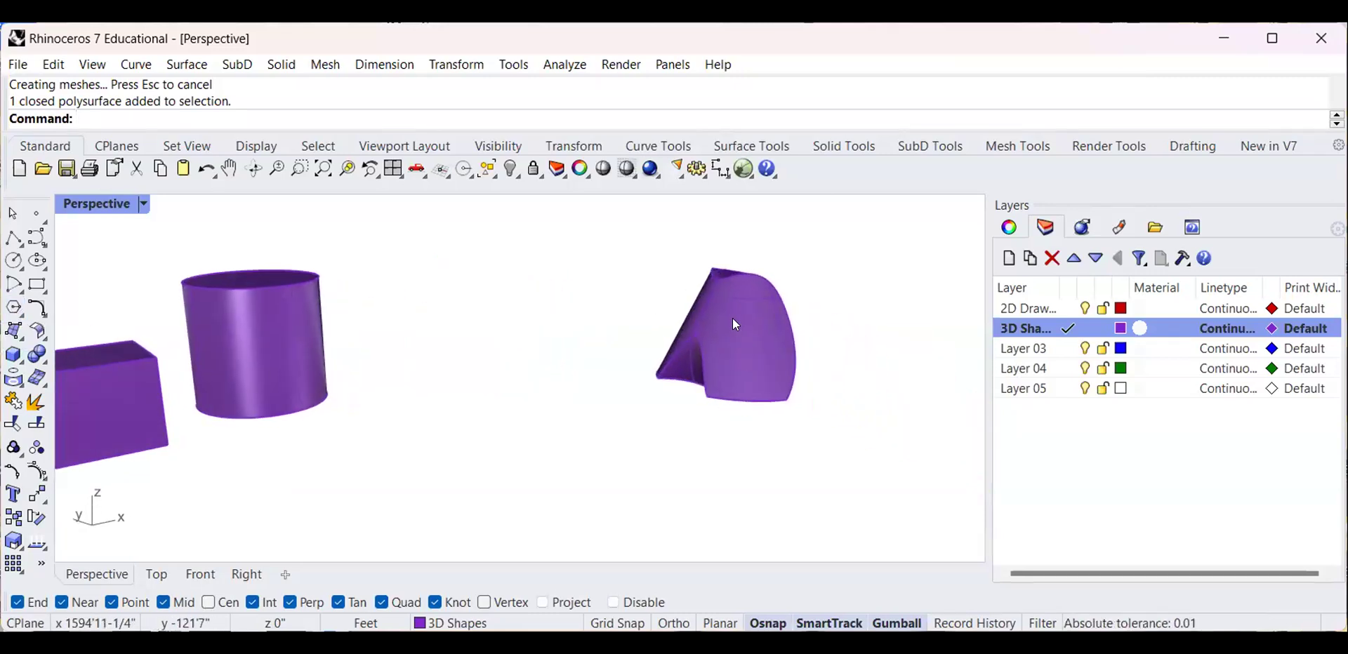
Run Curvature Analysis on the intersection solid in Gaussian style and apply Auto Range
right_drag(716, 338, 473, 307)
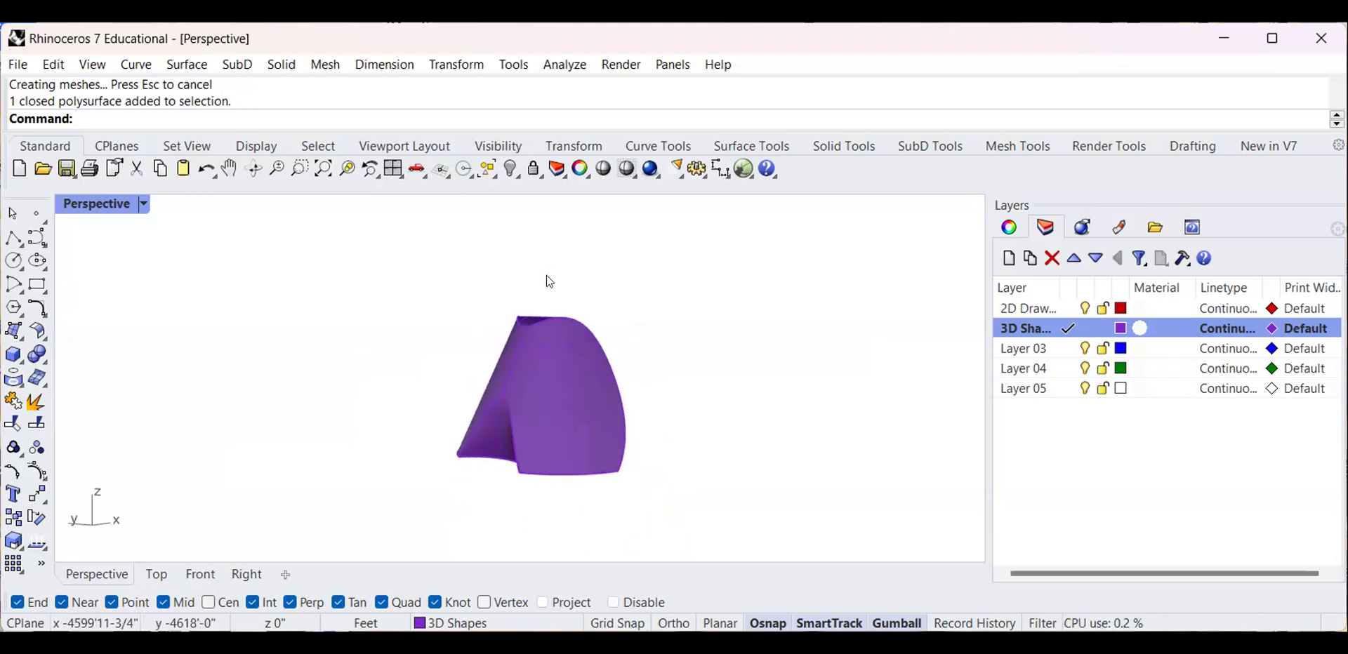
scroll(490, 304, down, 2)
scroll(604, 327, up, 3)
click(604, 327)
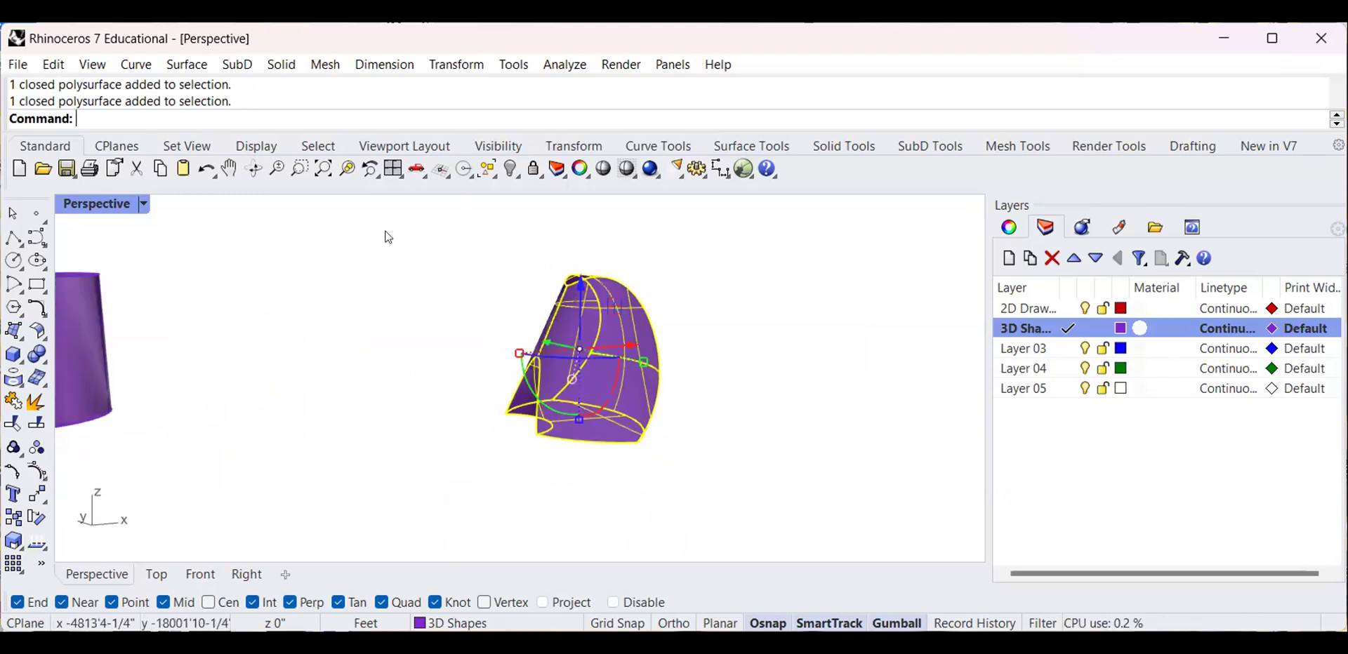
click(553, 66)
mouse_move(612, 138)
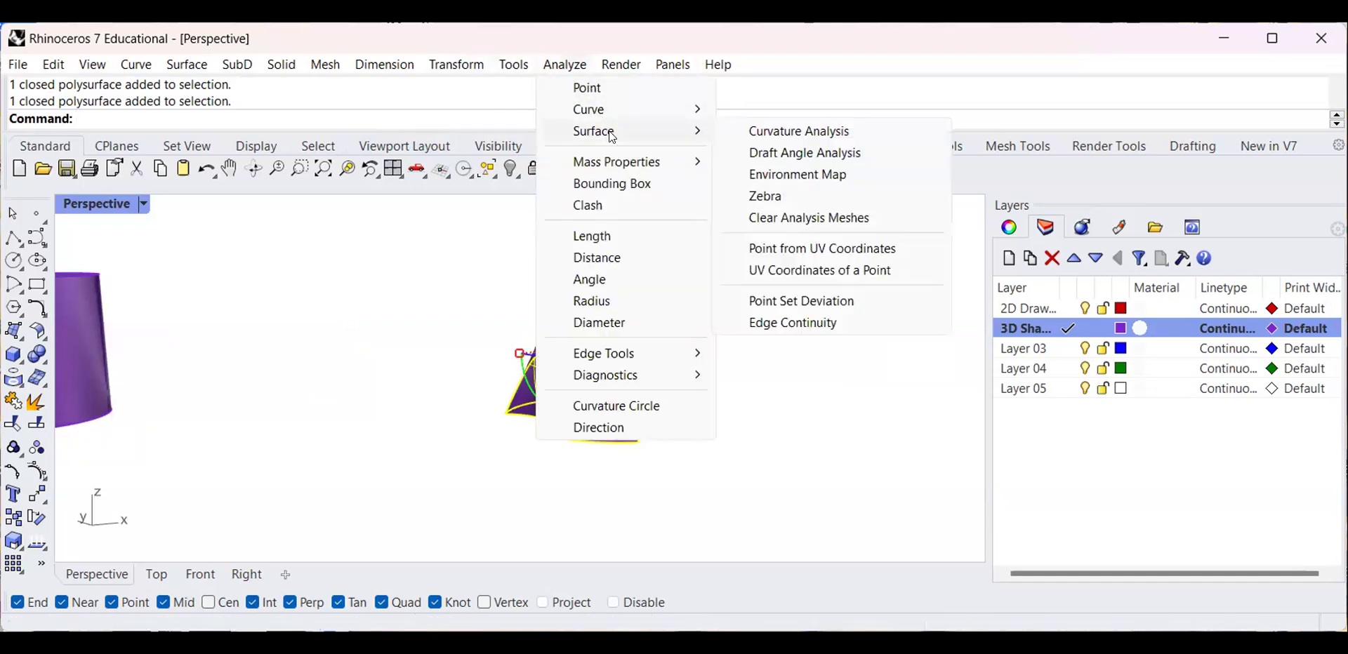
click(734, 133)
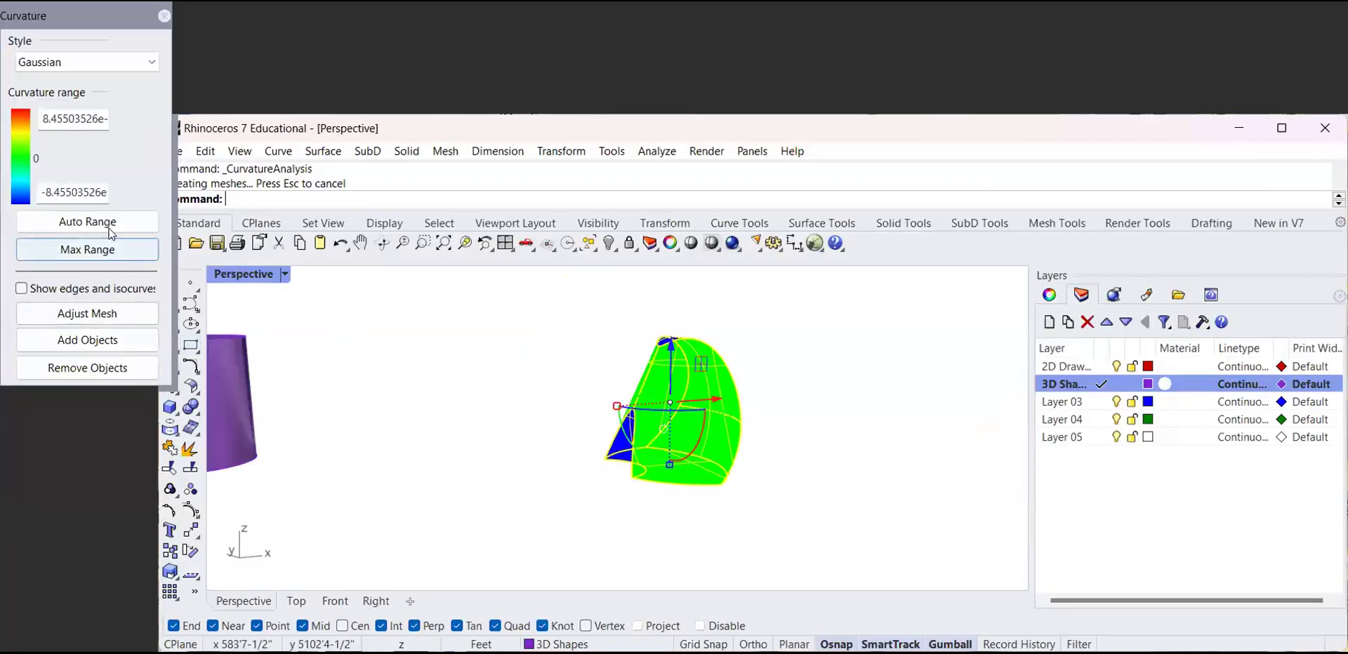
click(111, 221)
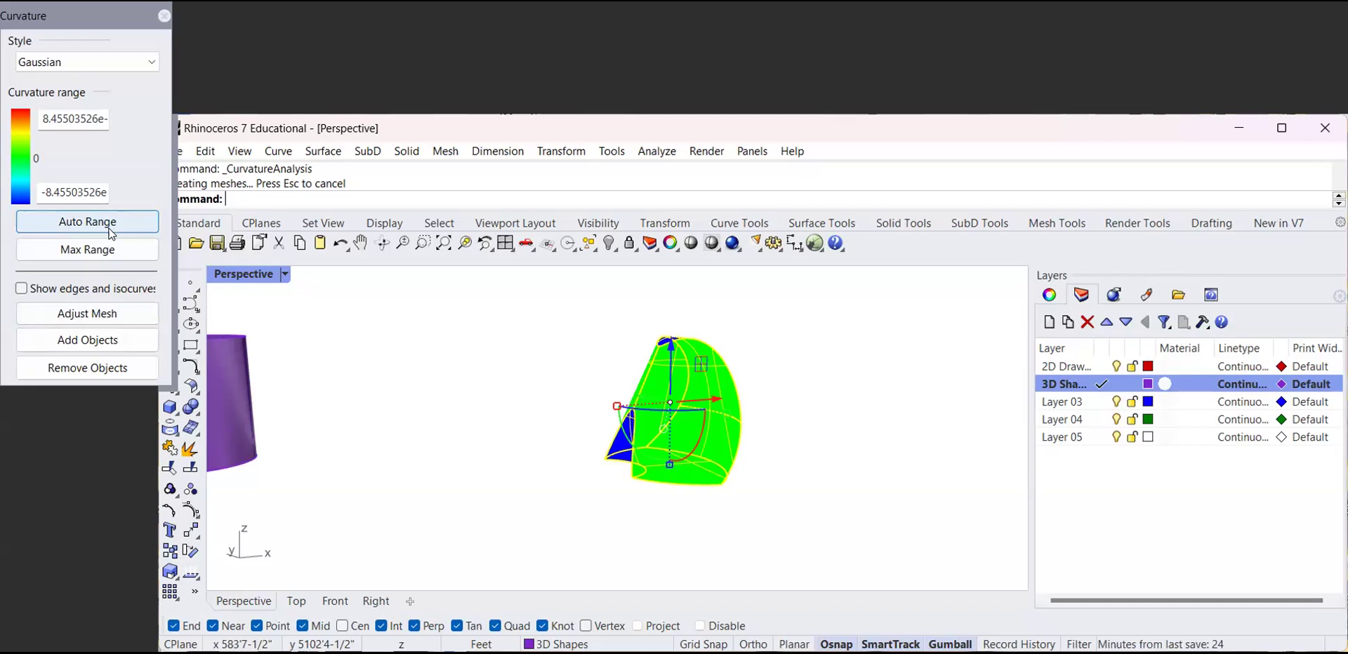
Examine the Gaussian curvature colouring across the intersection solid from several sides
mouse_move(748, 421)
right_down()
mouse_move(857, 442)
mouse_move(893, 371)
mouse_move(930, 400)
mouse_move(873, 413)
mouse_move(827, 352)
right_up()
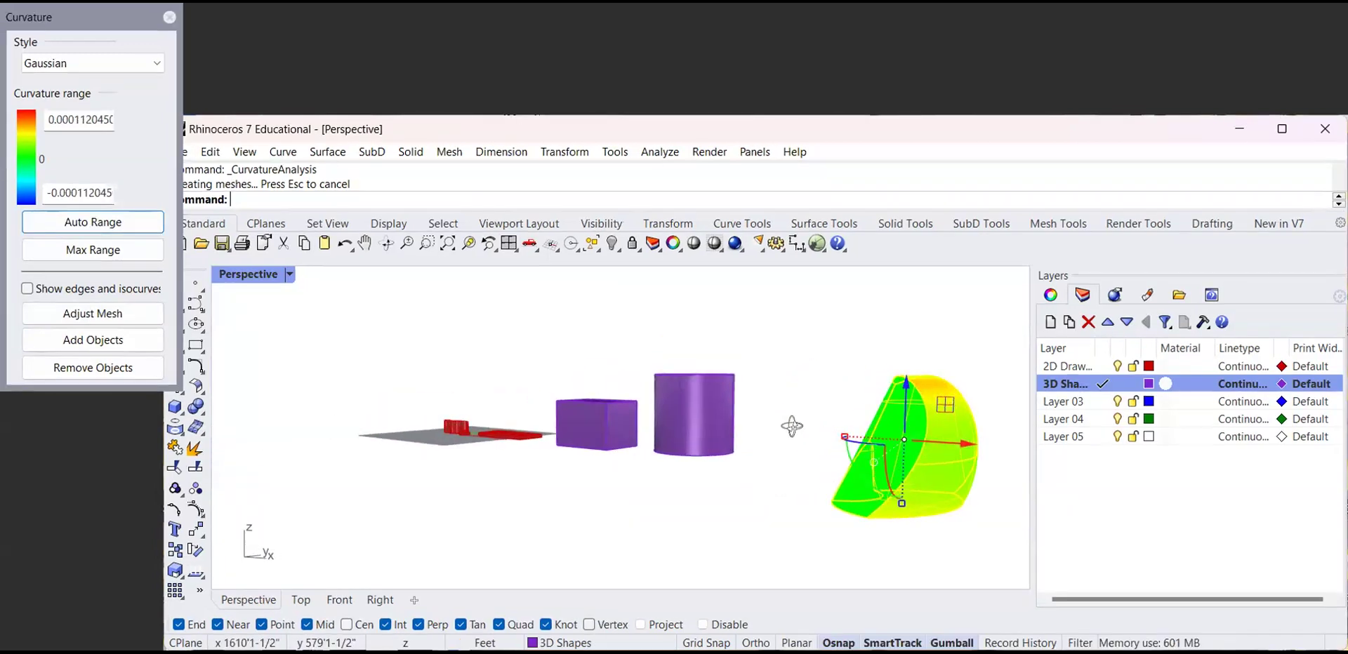
scroll(704, 327, up, 3)
mouse_move(724, 419)
right_down()
mouse_move(695, 414)
mouse_move(771, 400)
mouse_move(616, 437)
mouse_move(626, 461)
mouse_move(688, 457)
right_up()
mouse_move(479, 393)
right_down()
mouse_move(583, 386)
mouse_move(557, 407)
right_up()
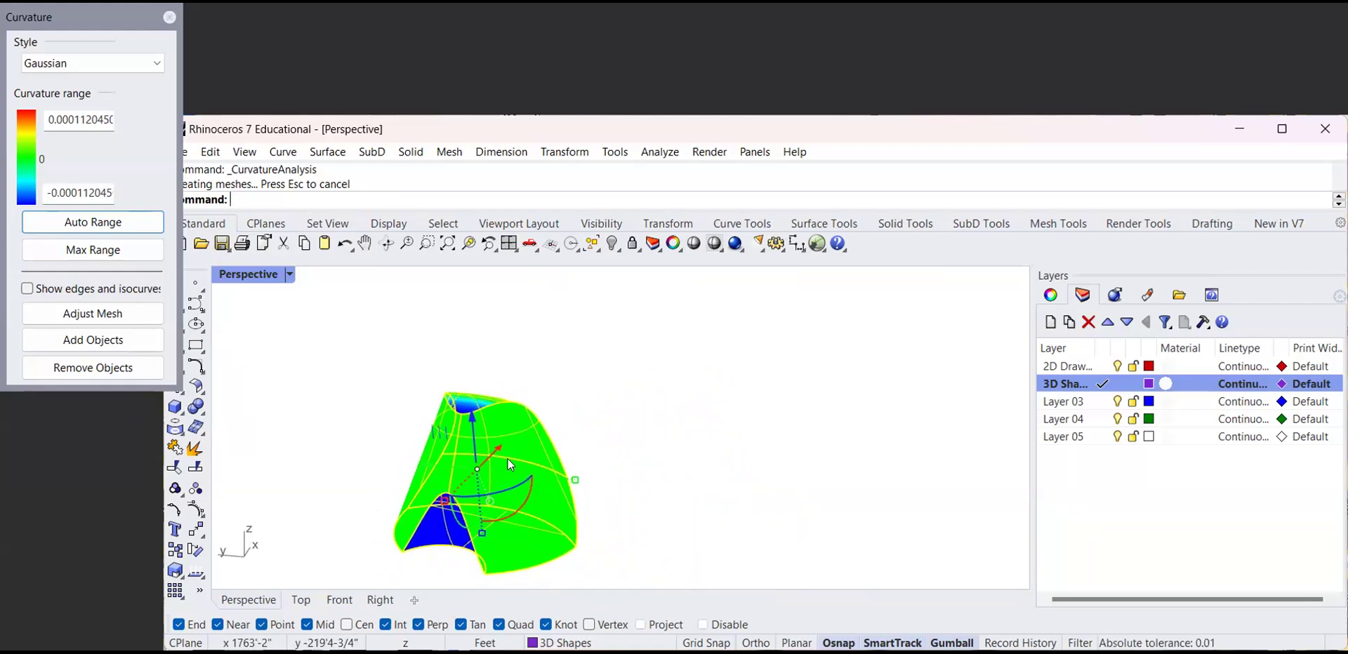
scroll(448, 523, up, 4)
mouse_move(445, 525)
right_down()
mouse_move(448, 436)
mouse_move(412, 443)
mouse_move(634, 376)
mouse_move(468, 384)
mouse_move(809, 419)
mouse_move(684, 386)
mouse_move(952, 423)
mouse_move(805, 407)
mouse_move(878, 349)
mouse_move(691, 437)
mouse_move(491, 358)
right_up()
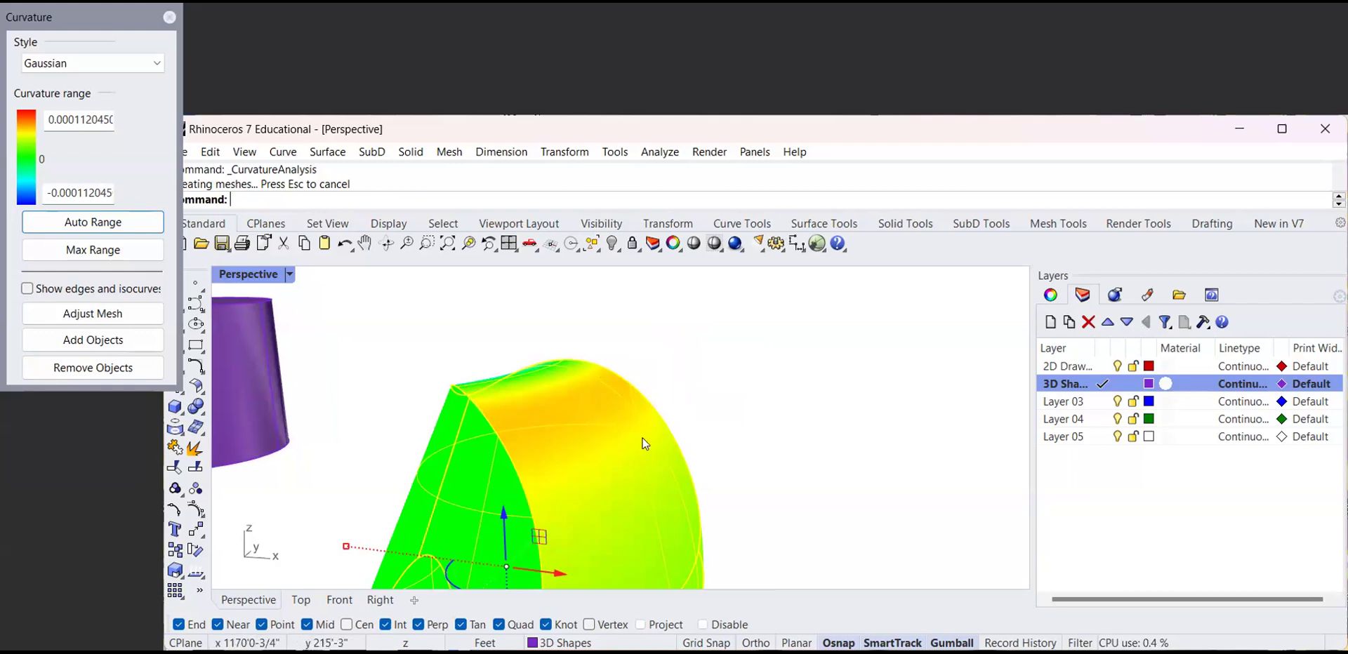
mouse_move(618, 433)
right_down()
mouse_move(613, 487)
mouse_move(701, 435)
mouse_move(535, 477)
right_up()
scroll(535, 481, up, 4)
scroll(646, 466, up, 3)
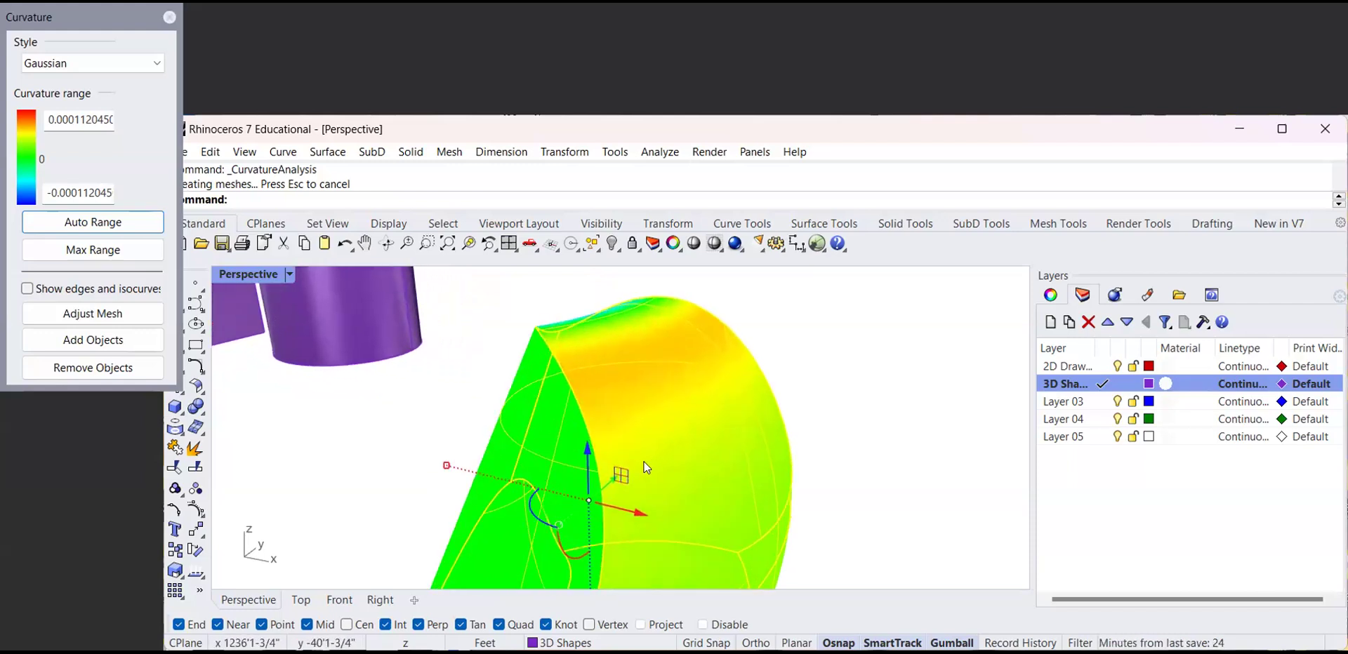
Inspect the curvature colours on the solid's rounded upper surface and flat-looking side at different distances
scroll(613, 450, down, 5)
right_drag(612, 443, 761, 449)
scroll(664, 444, down, 5)
scroll(712, 467, up, 5)
scroll(526, 470, down, 5)
scroll(709, 472, up, 4)
scroll(750, 455, up, 4)
right_drag(737, 456, 791, 403)
scroll(746, 428, down, 5)
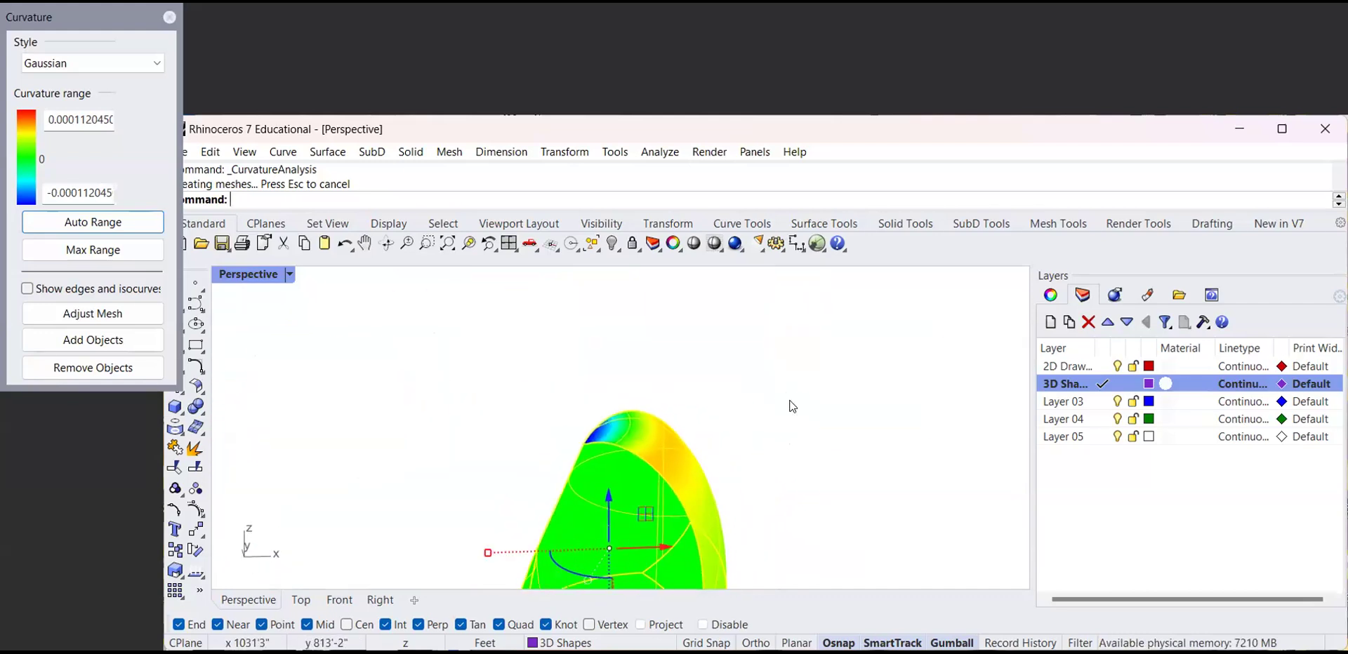
scroll(625, 389, up, 5)
right_drag(625, 389, 669, 383)
right_drag(651, 428, 683, 405)
scroll(650, 454, up, 5)
scroll(650, 453, down, 5)
right_drag(650, 454, 692, 429)
scroll(653, 492, up, 5)
right_drag(653, 492, 523, 347)
right_drag(598, 464, 615, 421)
End the curvature analysis display and select the intersection solid again
key(Escape)
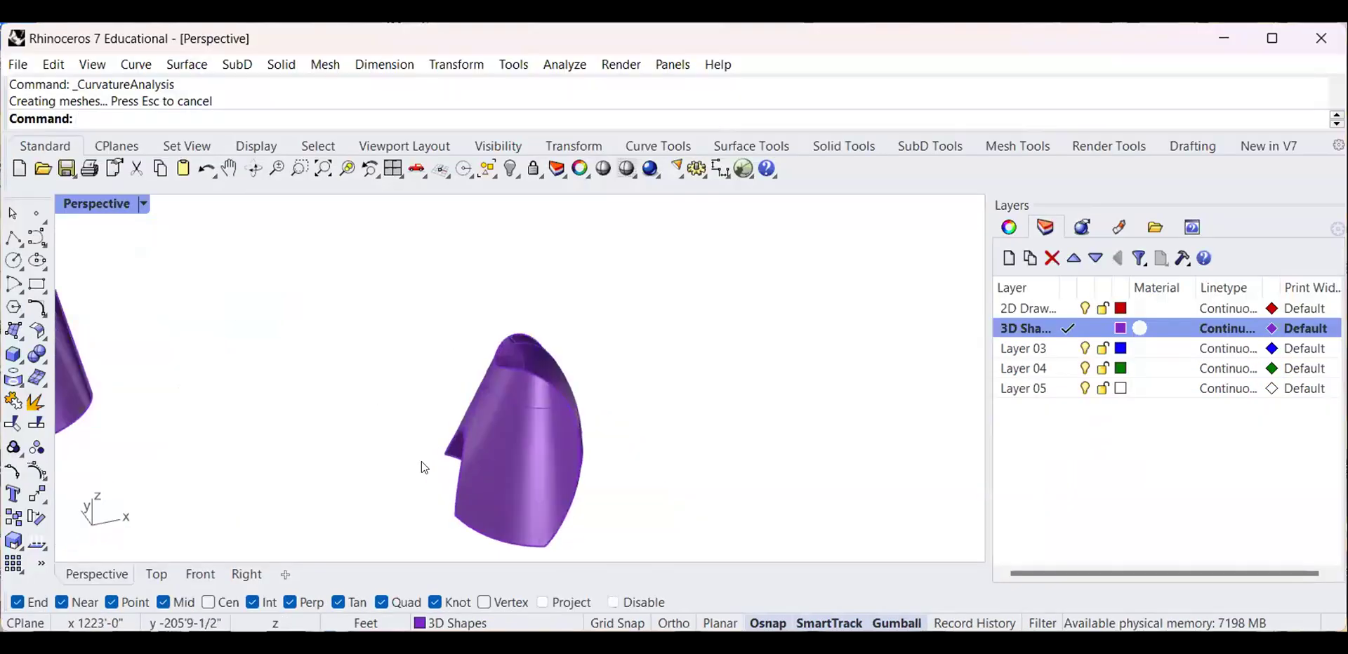
right_drag(424, 467, 436, 365)
click(429, 424)
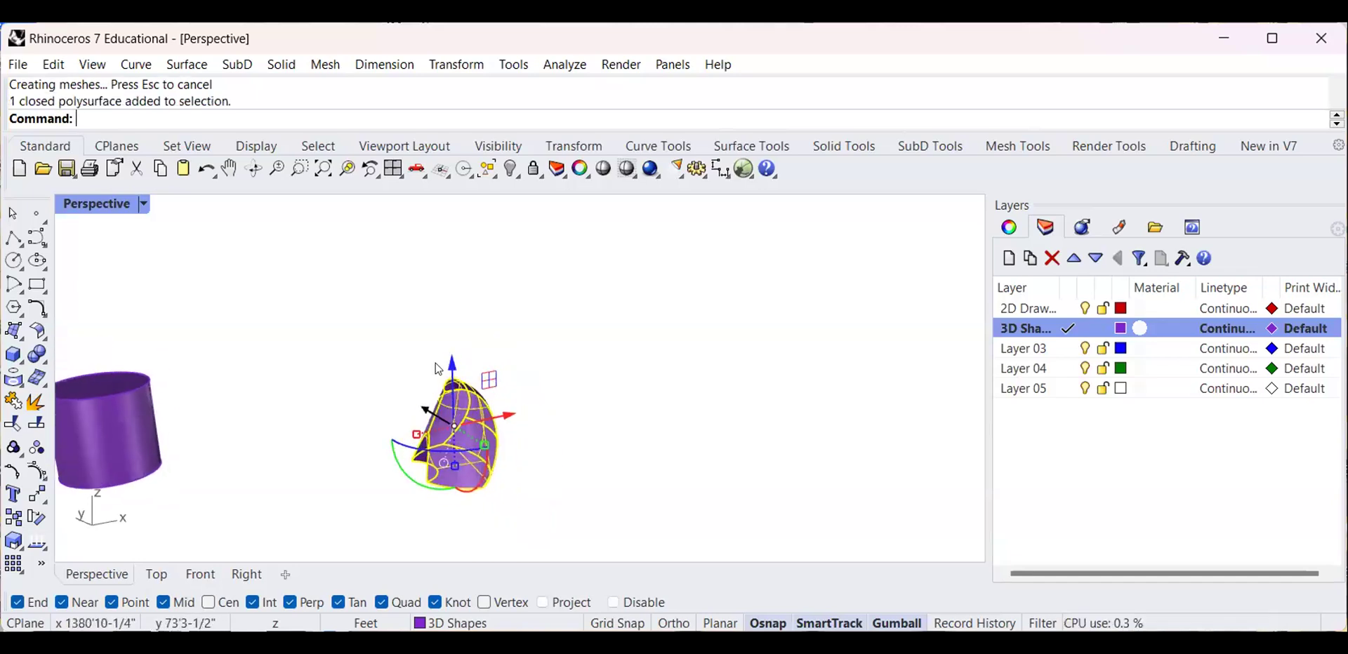
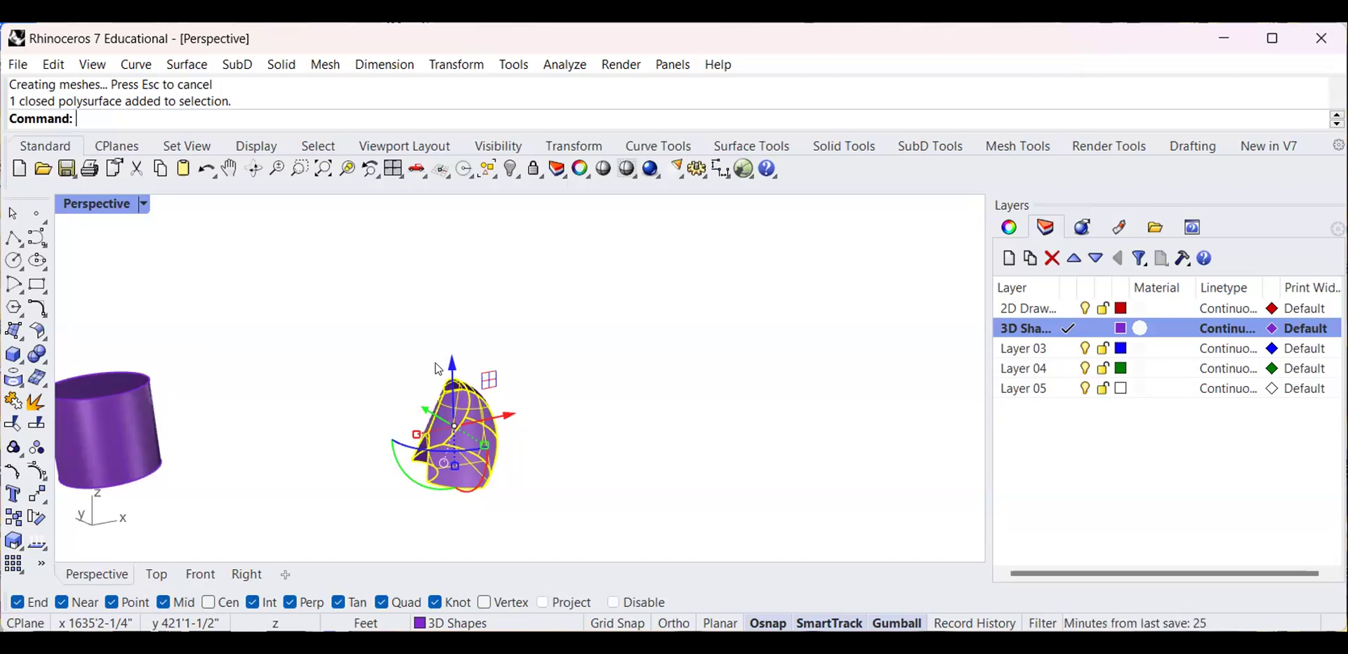
Examine the selected intersection solid from several sides and distances, clear its selection, and compare it with the box and cylinder
scroll(437, 380, up, 6)
scroll(455, 435, down, 3)
scroll(452, 427, down, 3)
scroll(446, 407, up, 7)
right_drag(449, 407, 397, 434)
scroll(399, 437, down, 5)
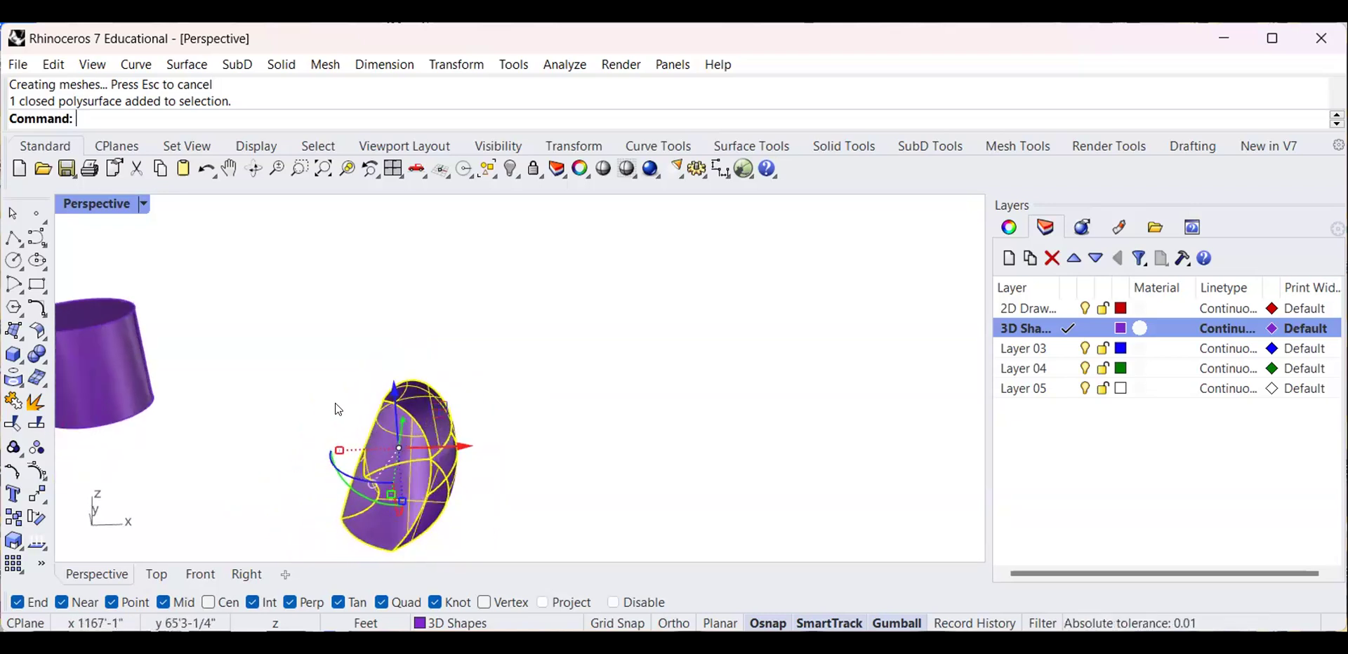
scroll(341, 386, up, 3)
click(338, 373)
scroll(337, 372, down, 5)
right_drag(351, 376, 421, 407)
scroll(404, 457, up, 5)
right_drag(405, 457, 751, 358)
scroll(379, 421, down, 5)
scroll(352, 376, up, 3)
scroll(355, 381, down, 5)
scroll(421, 333, up, 3)
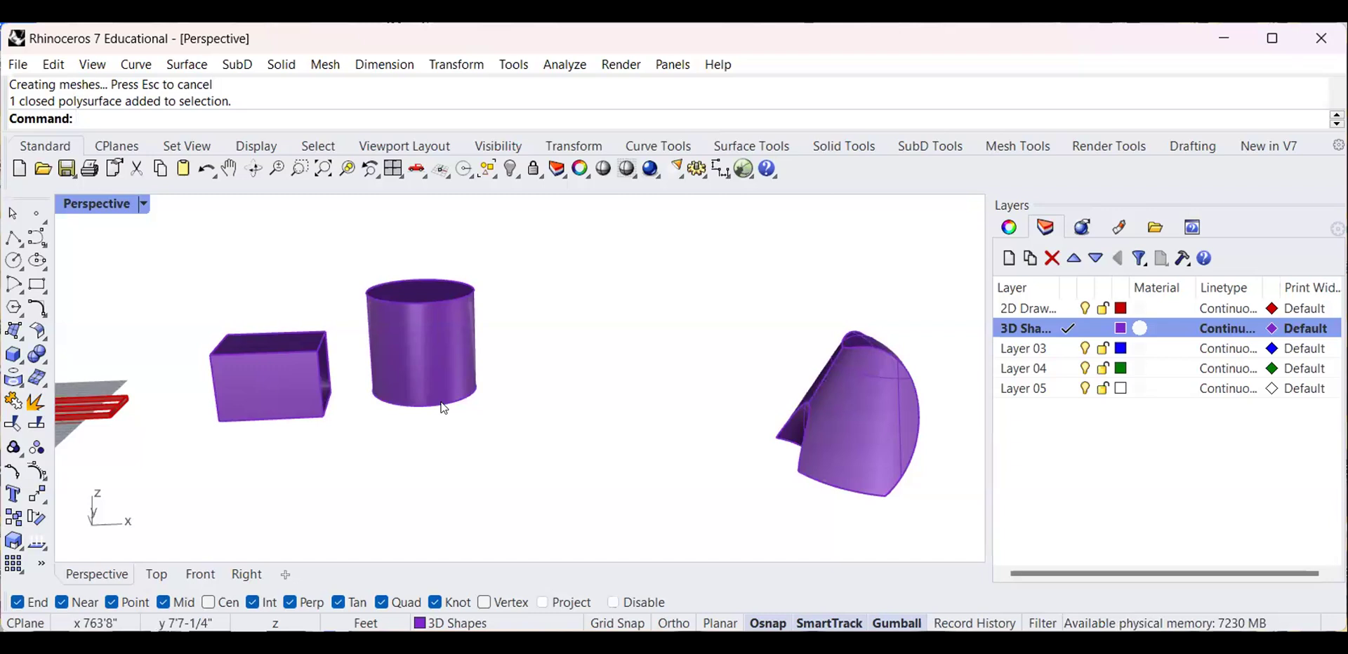
Select the cylinder and move it along the negative Y direction
scroll(419, 383, down, 4)
right_drag(419, 382, 287, 319)
scroll(379, 397, up, 4)
scroll(352, 354, up, 3)
scroll(193, 330, down, 4)
click(295, 323)
right_drag(400, 330, 412, 348)
drag(259, 267, 323, 351)
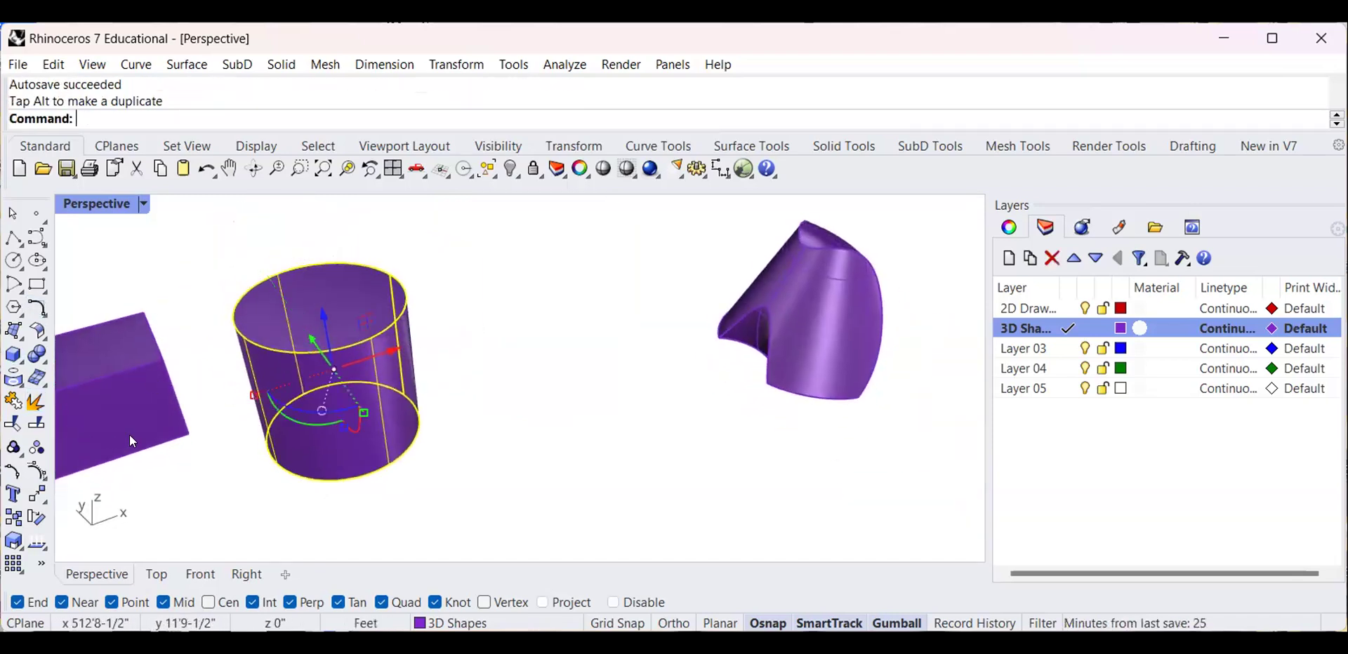
Create a solid vertical cone on the ground between the cylinder and the intersection solid
click(17, 358)
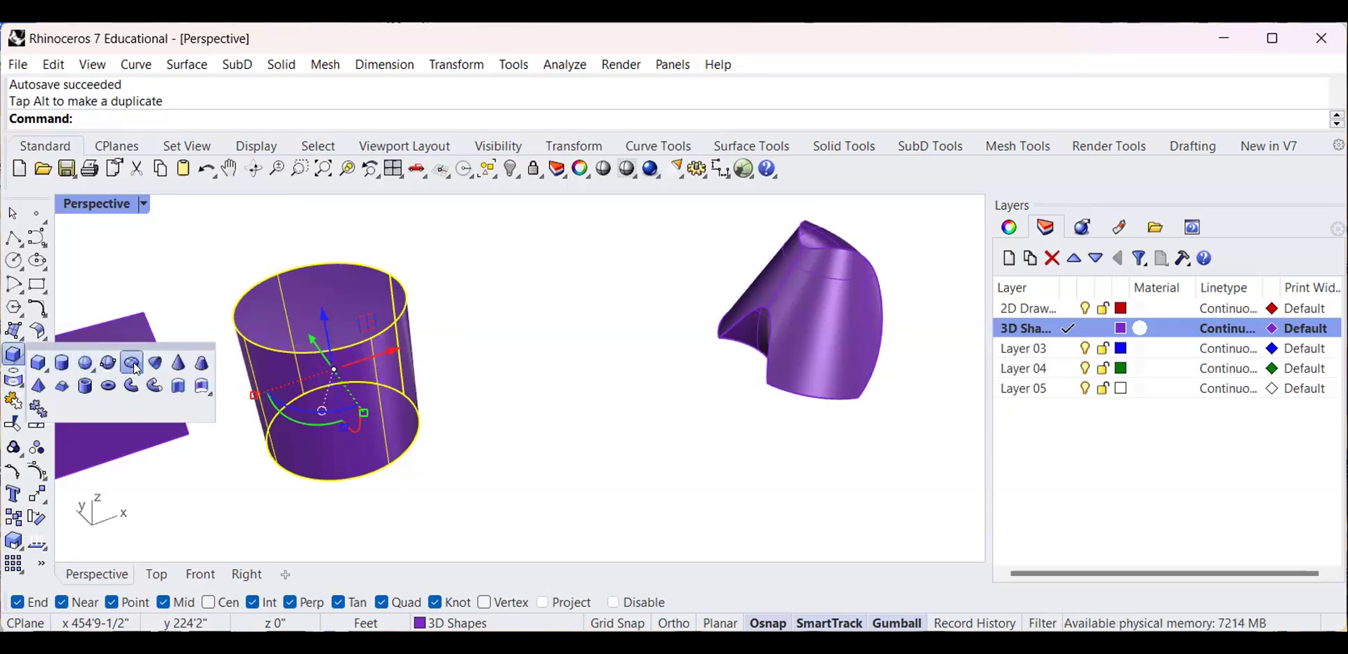
click(179, 363)
click(543, 472)
click(512, 370)
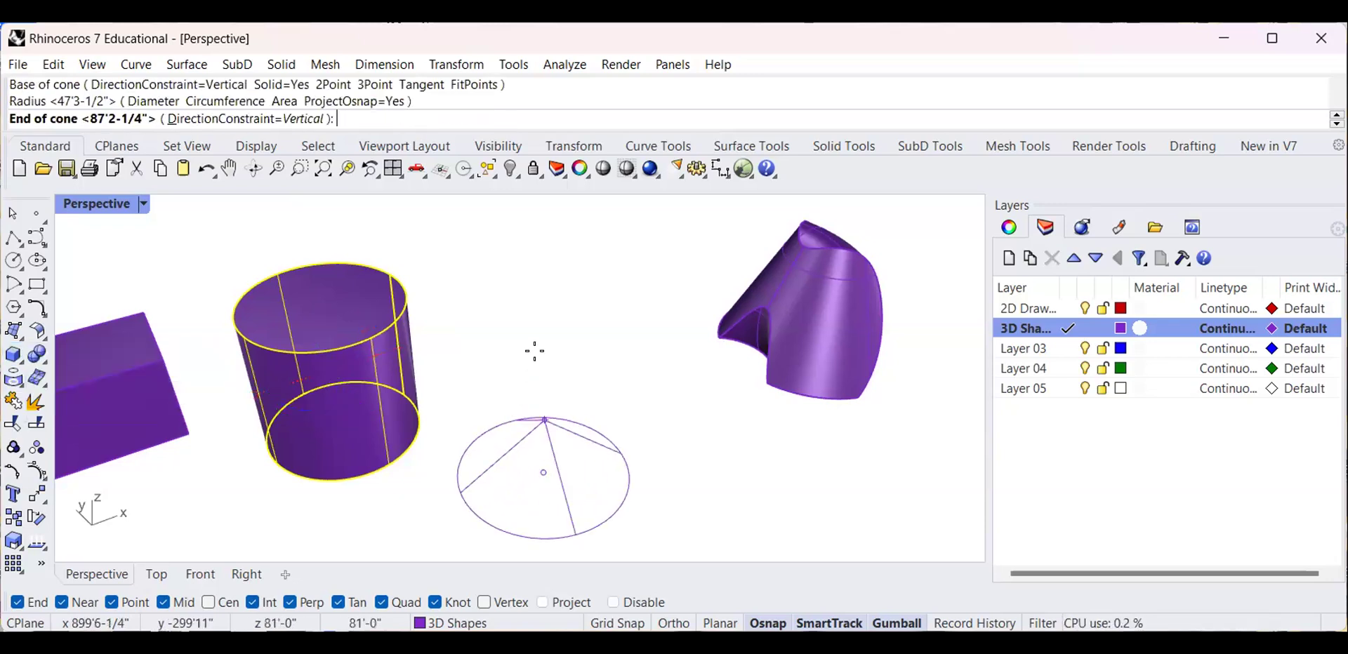
click(513, 270)
scroll(574, 390, down, 5)
mouse_move(574, 390)
right_down()
mouse_move(552, 404)
mouse_move(635, 414)
right_up()
scroll(552, 404, up, 4)
Duplicate the cone by copy and paste, and place the copy along the X axis between the original cone and the intersection solid
click(553, 407)
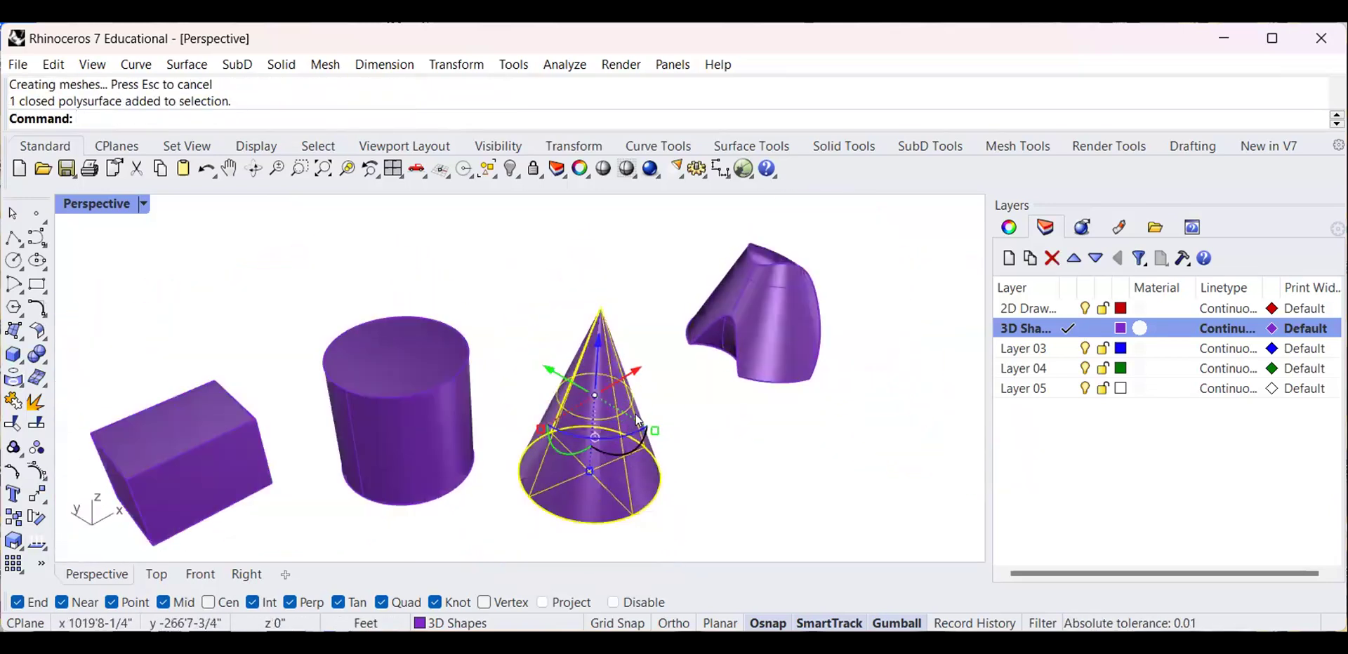
shift+right_drag(655, 336, 638, 227)
key(ctrl+c)
key(ctrl+v)
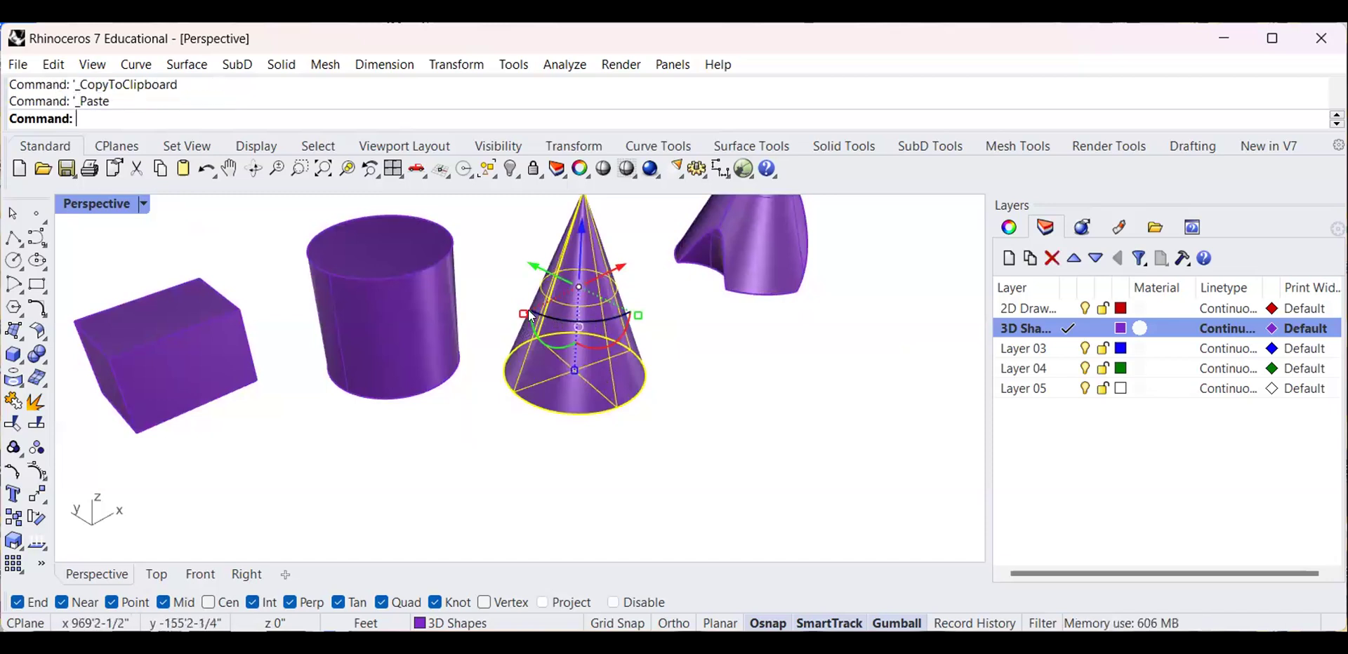
drag(618, 273, 719, 201)
right_drag(719, 201, 421, 266)
scroll(578, 334, down, 4)
scroll(475, 289, up, 4)
scroll(421, 266, up, 4)
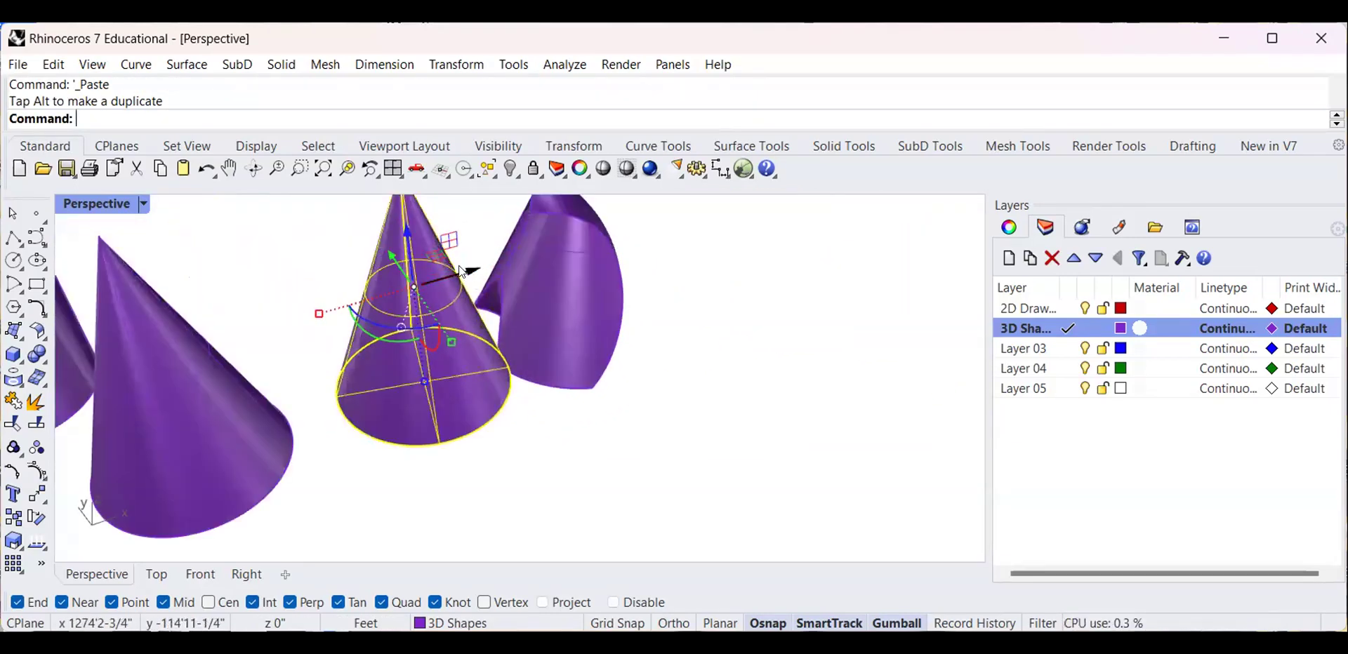
drag(457, 272, 422, 281)
scroll(347, 319, down, 4)
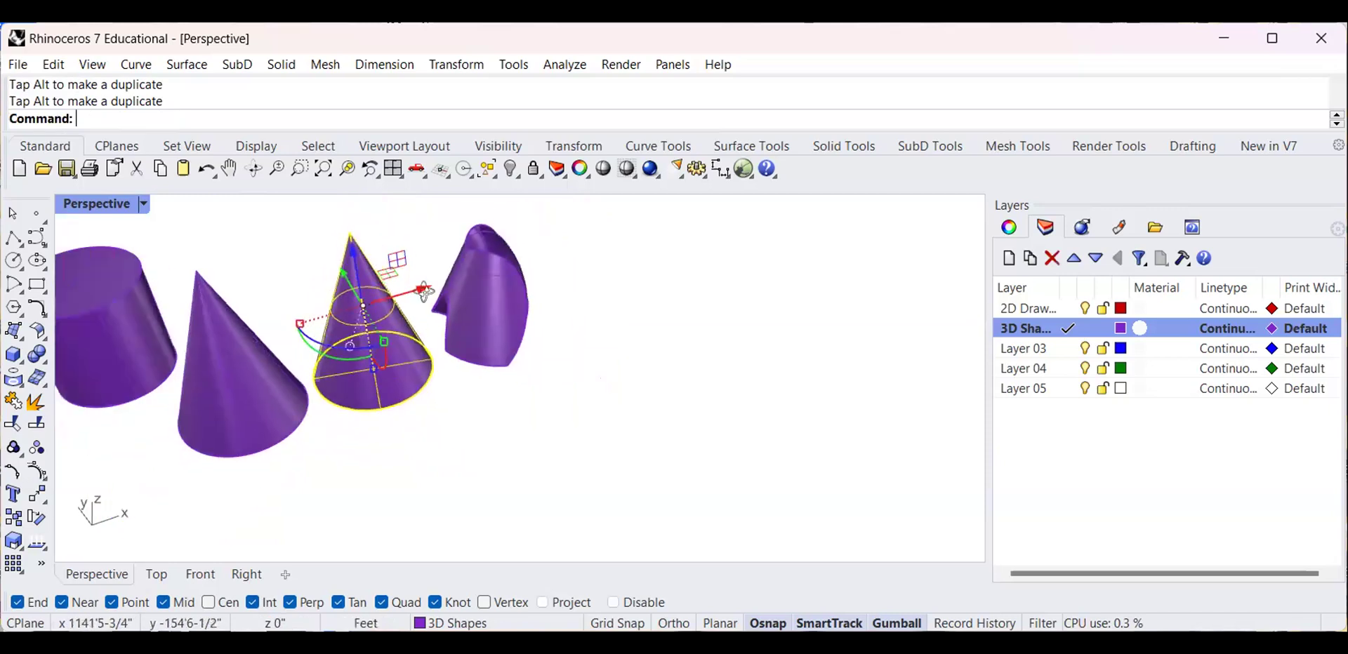
Move the cone copy back along the X axis until it overlaps the original cone
right_drag(288, 379, 327, 424)
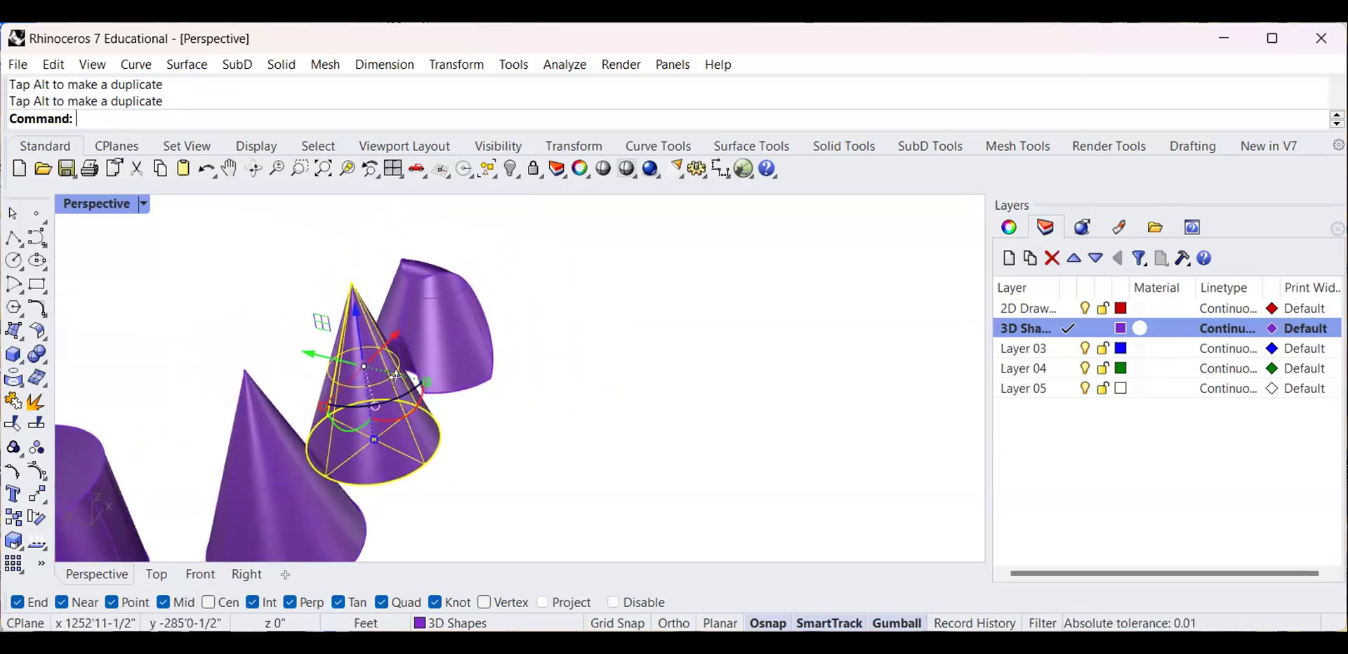
scroll(313, 364, down, 4)
right_drag(313, 363, 304, 330)
click(256, 272)
scroll(245, 344, up, 5)
right_drag(184, 340, 675, 283)
scroll(816, 278, up, 3)
click(812, 292)
scroll(808, 288, down, 3)
right_drag(835, 284, 471, 417)
scroll(578, 374, up, 4)
drag(712, 339, 430, 358)
right_drag(443, 356, 484, 238)
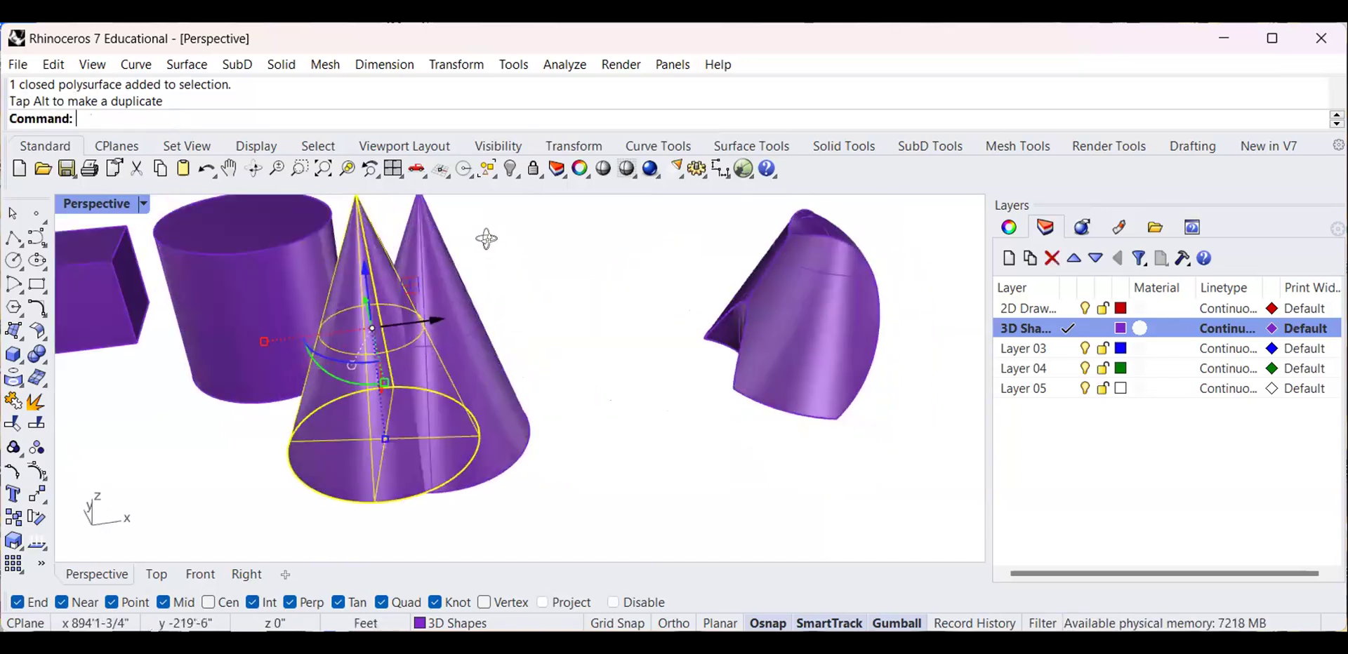
Rotate the overlapping cone copy by 45 degrees about the Y axis and clear the selection
scroll(313, 372, up, 6)
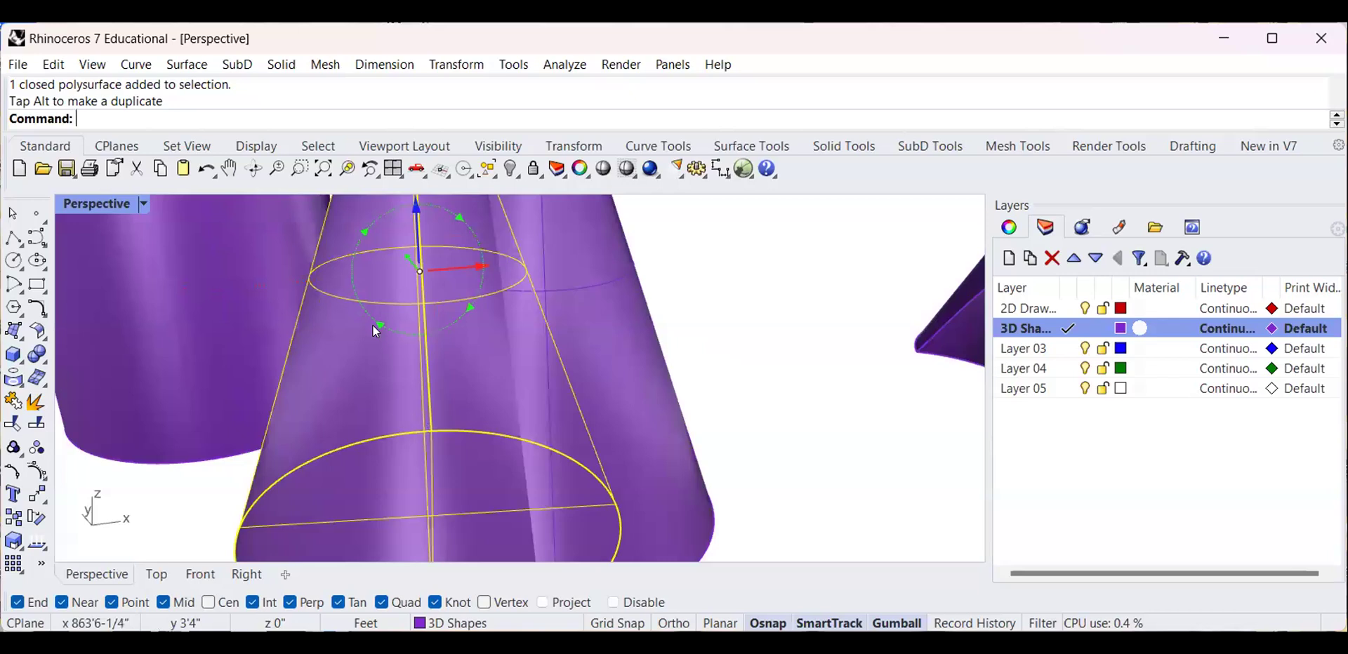
click(374, 330)
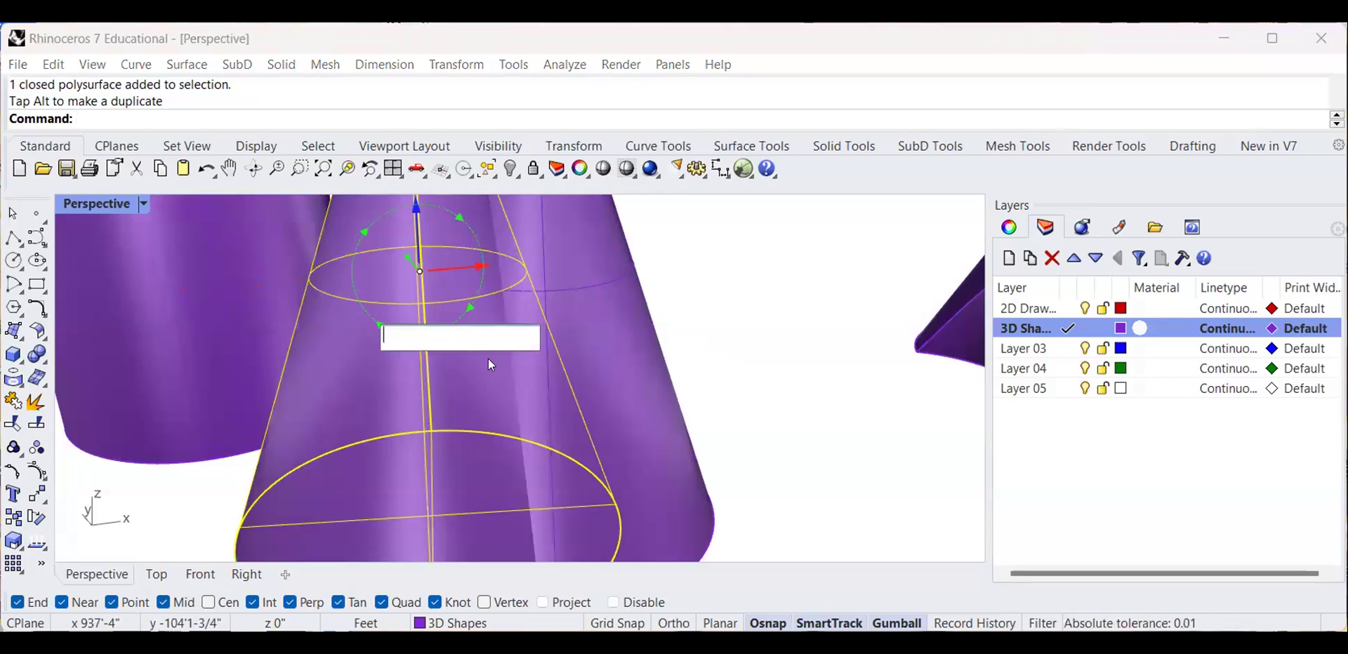
text(45)
key(Return)
click(704, 346)
scroll(674, 349, down, 6)
right_drag(613, 351, 495, 306)
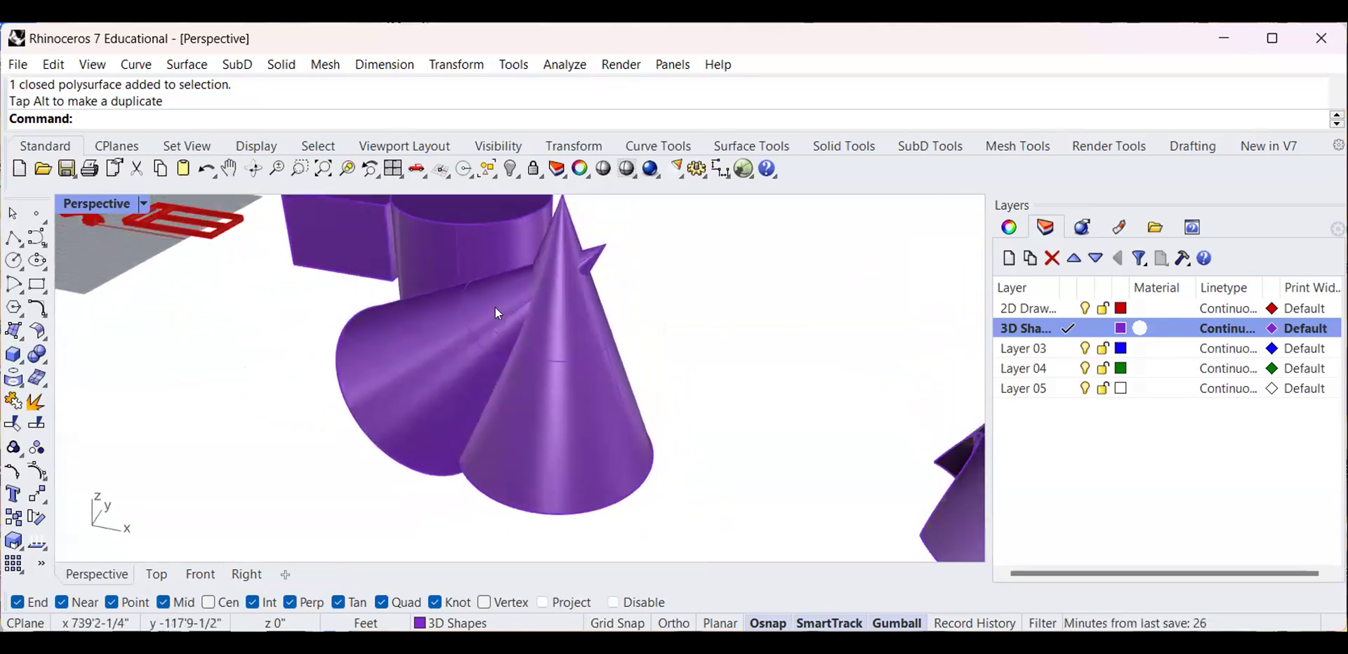
Select the tilted cone and lower it slightly along the Z axis so it passes through the upright cone
scroll(537, 294, up, 4)
click(537, 313)
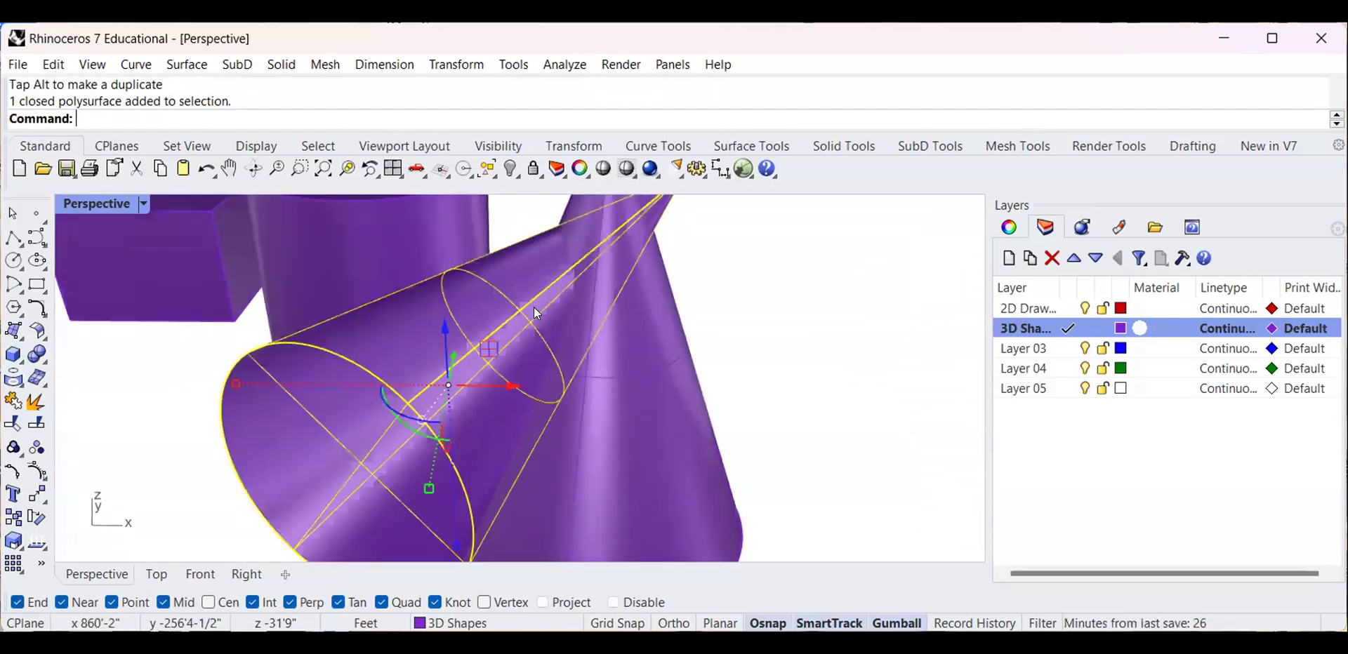
scroll(504, 393, down, 8)
click(640, 335)
right_drag(618, 358, 547, 304)
scroll(538, 309, up, 6)
click(499, 378)
right_drag(495, 374, 502, 303)
scroll(484, 307, down, 8)
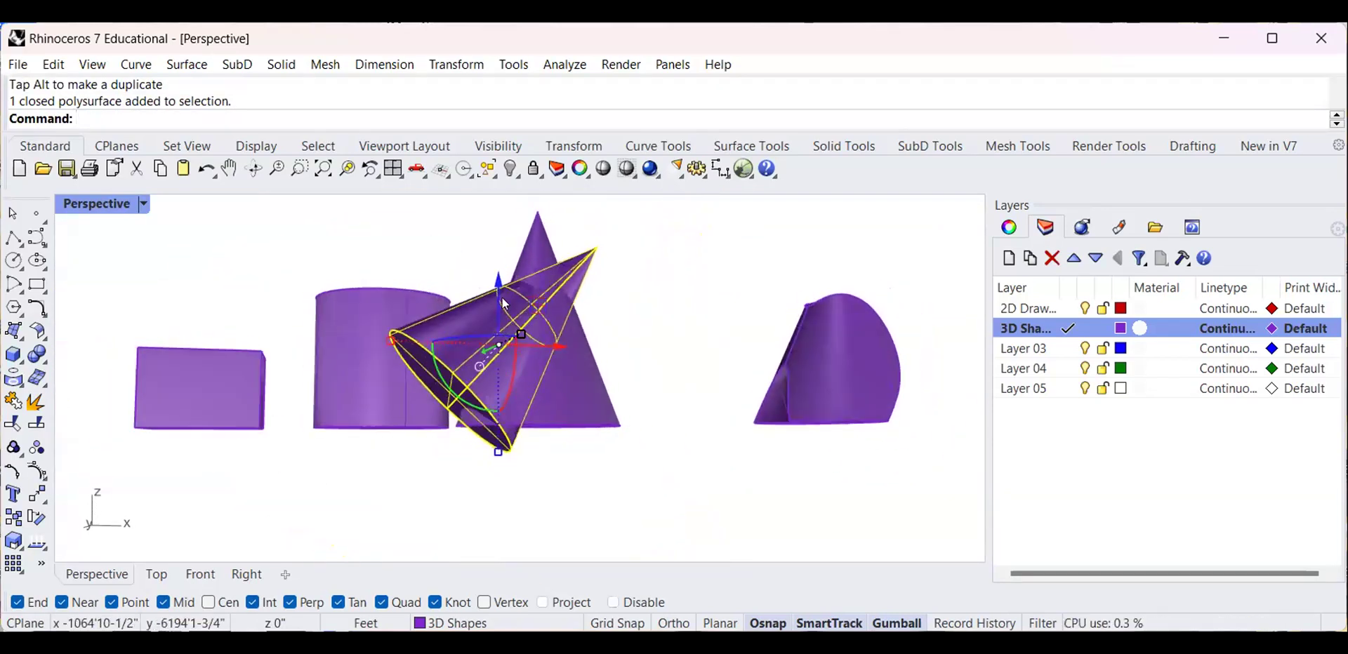
drag(498, 278, 499, 307)
click(654, 288)
Examine the overlap between the tilted and upright cones from several angles and distances
right_drag(511, 331, 576, 357)
scroll(431, 364, up, 6)
scroll(557, 407, down, 6)
scroll(565, 387, down, 5)
scroll(349, 367, up, 5)
scroll(352, 372, down, 4)
right_drag(352, 372, 378, 401)
scroll(376, 386, up, 4)
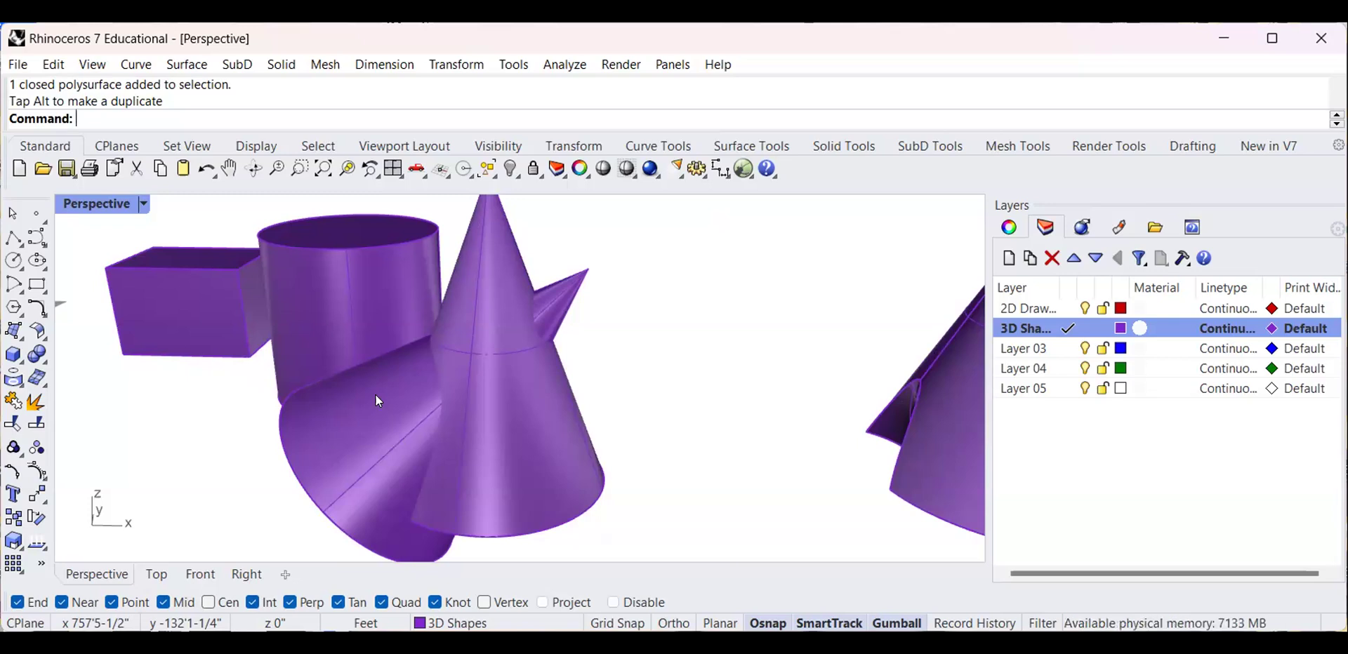
scroll(486, 351, down, 4)
right_drag(486, 352, 516, 229)
scroll(486, 396, up, 4)
scroll(415, 338, up, 5)
scroll(415, 339, down, 7)
scroll(416, 347, up, 4)
scroll(417, 348, down, 2)
Select the tilted cone and inspect where its outline and tip pass through the upright cone
click(361, 343)
scroll(461, 261, down, 2)
scroll(461, 261, up, 4)
scroll(458, 323, down, 5)
scroll(449, 285, up, 4)
scroll(449, 284, down, 4)
right_drag(449, 285, 349, 285)
scroll(288, 413, up, 3)
scroll(288, 413, down, 4)
scroll(335, 377, up, 4)
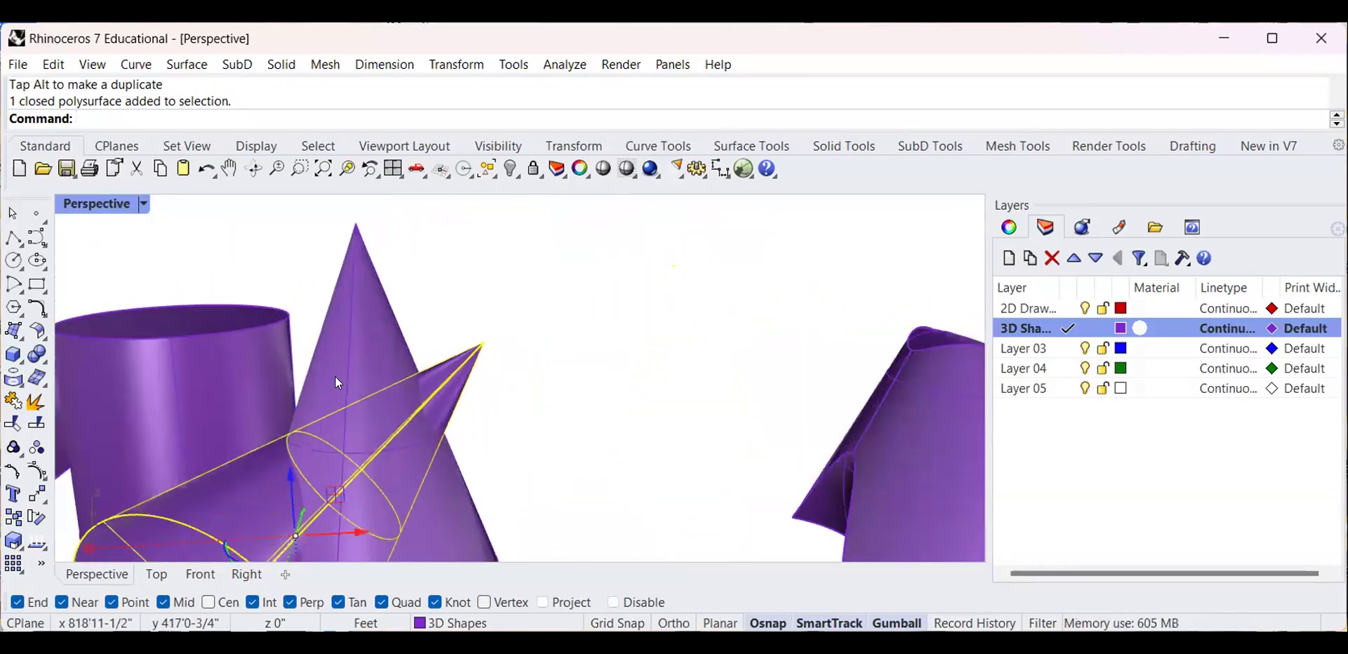
scroll(360, 371, down, 4)
right_drag(360, 370, 379, 374)
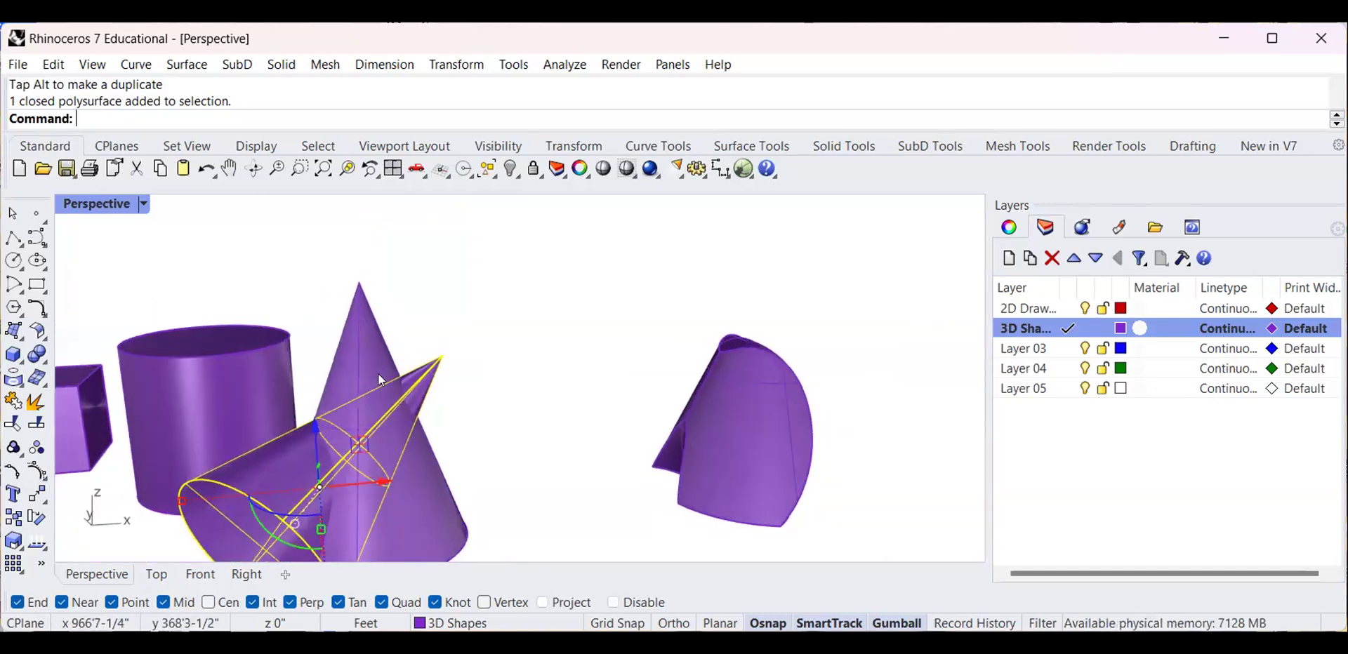
scroll(380, 379, down, 4)
right_drag(379, 380, 355, 419)
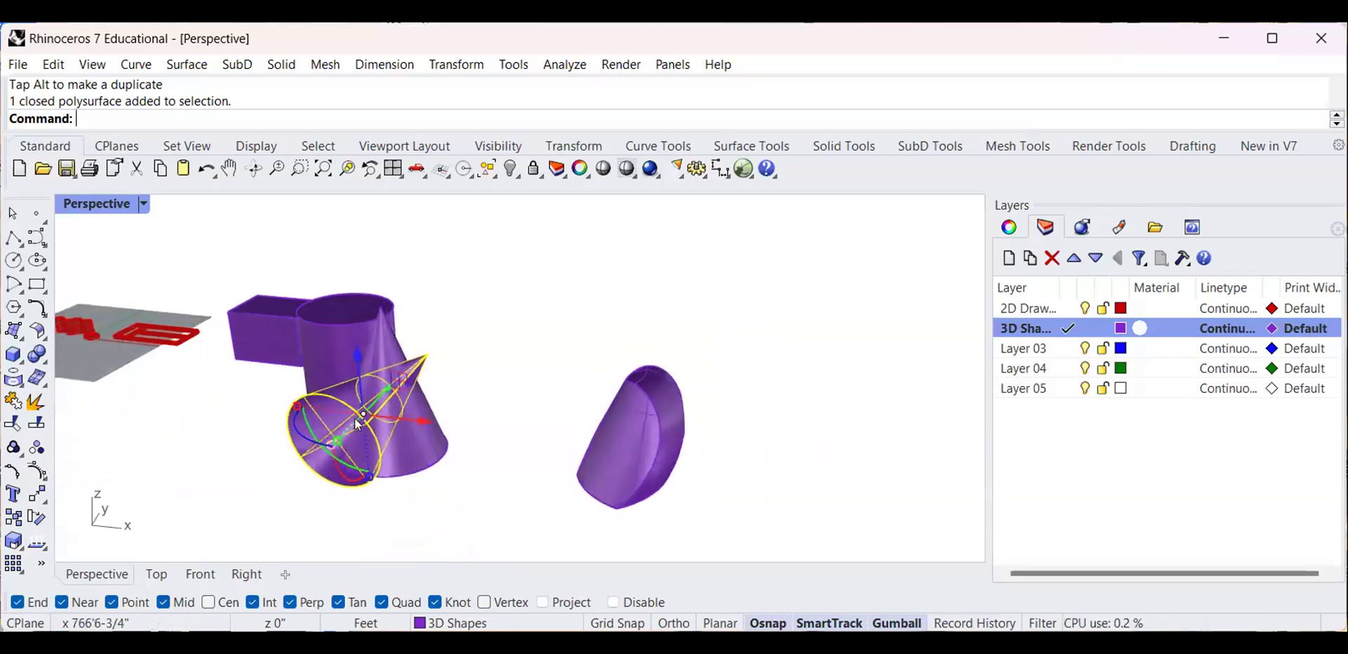
scroll(355, 419, up, 4)
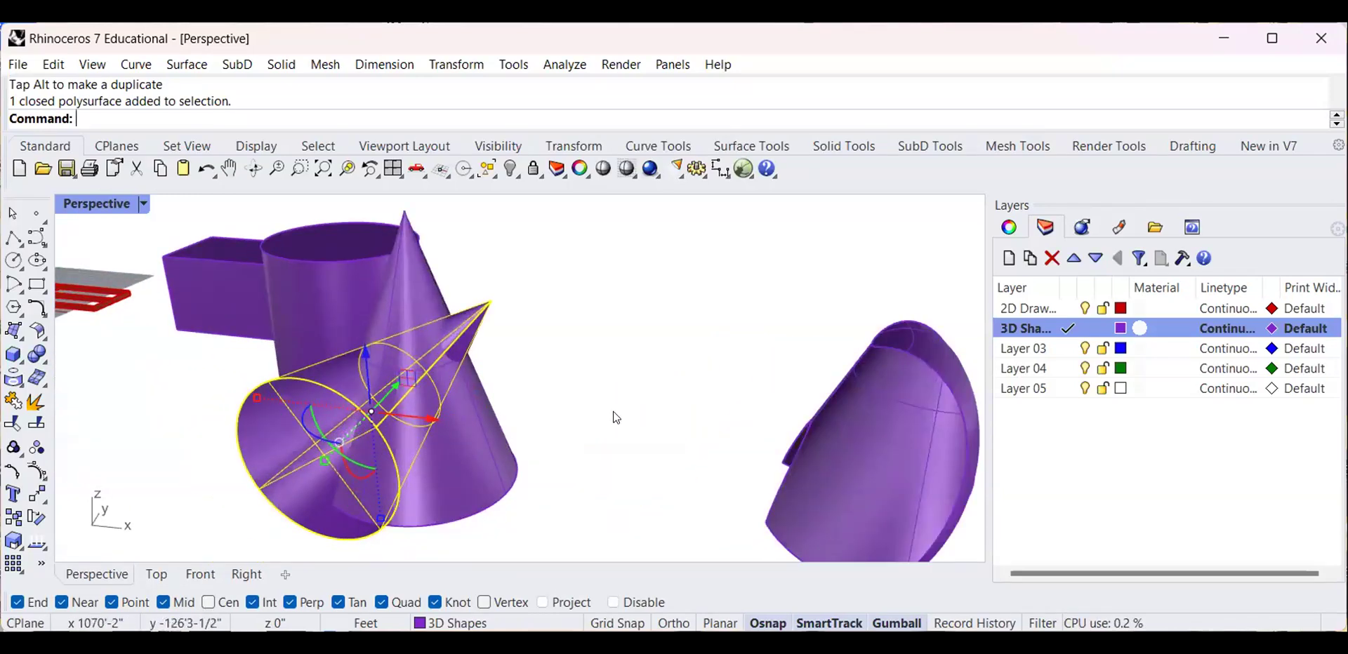
scroll(534, 455, up, 3)
scroll(537, 454, down, 3)
scroll(536, 452, up, 3)
Run BooleanIntersection with the tilted cone as the first set and the upright cone as the second
click(652, 431)
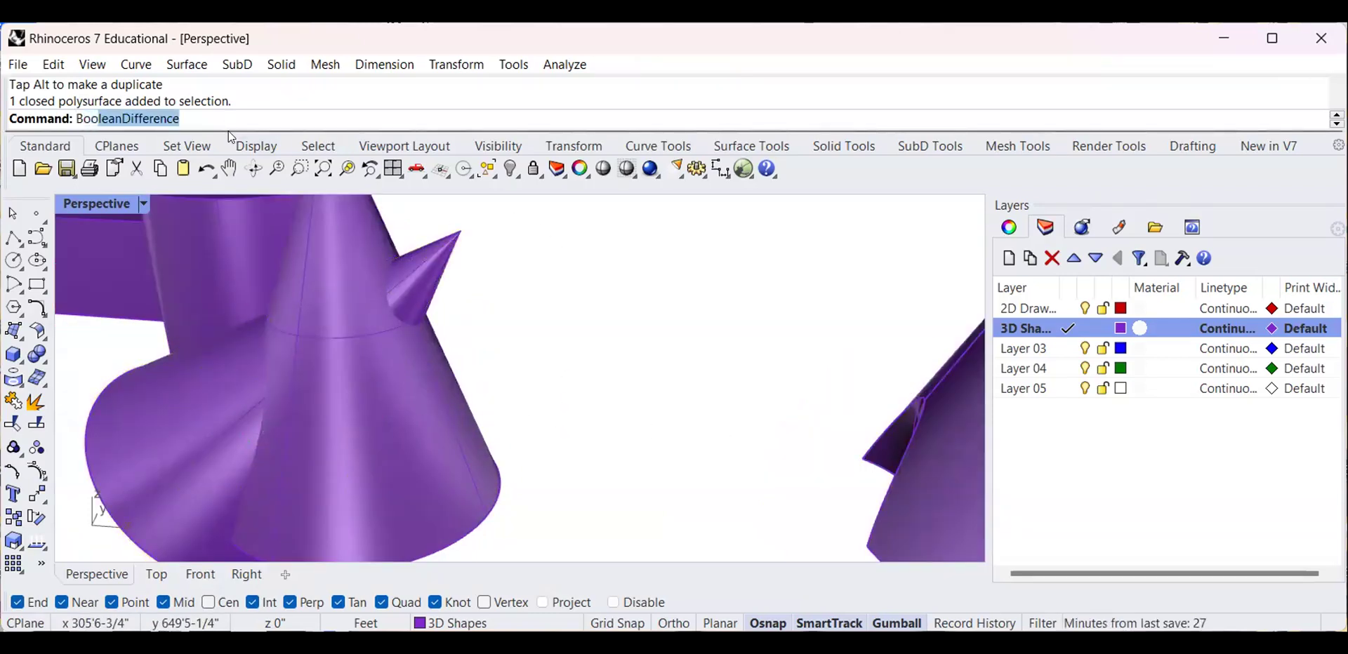
click(148, 175)
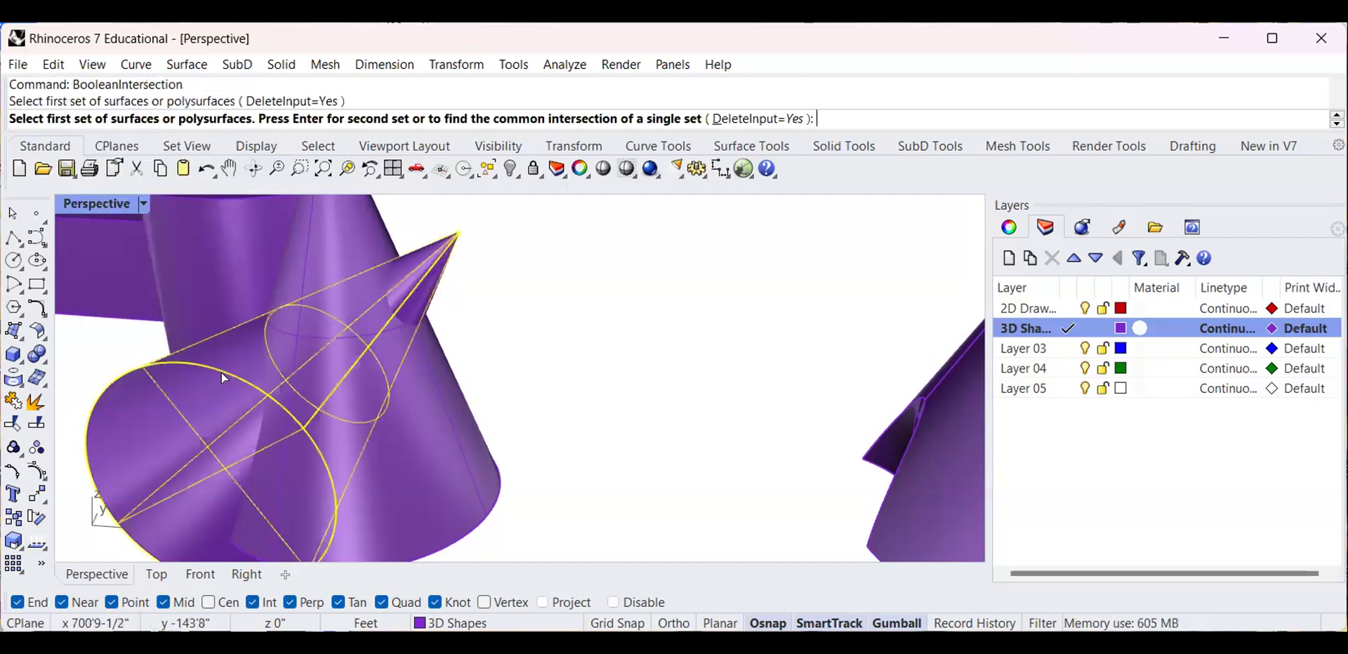
key(Return)
click(406, 424)
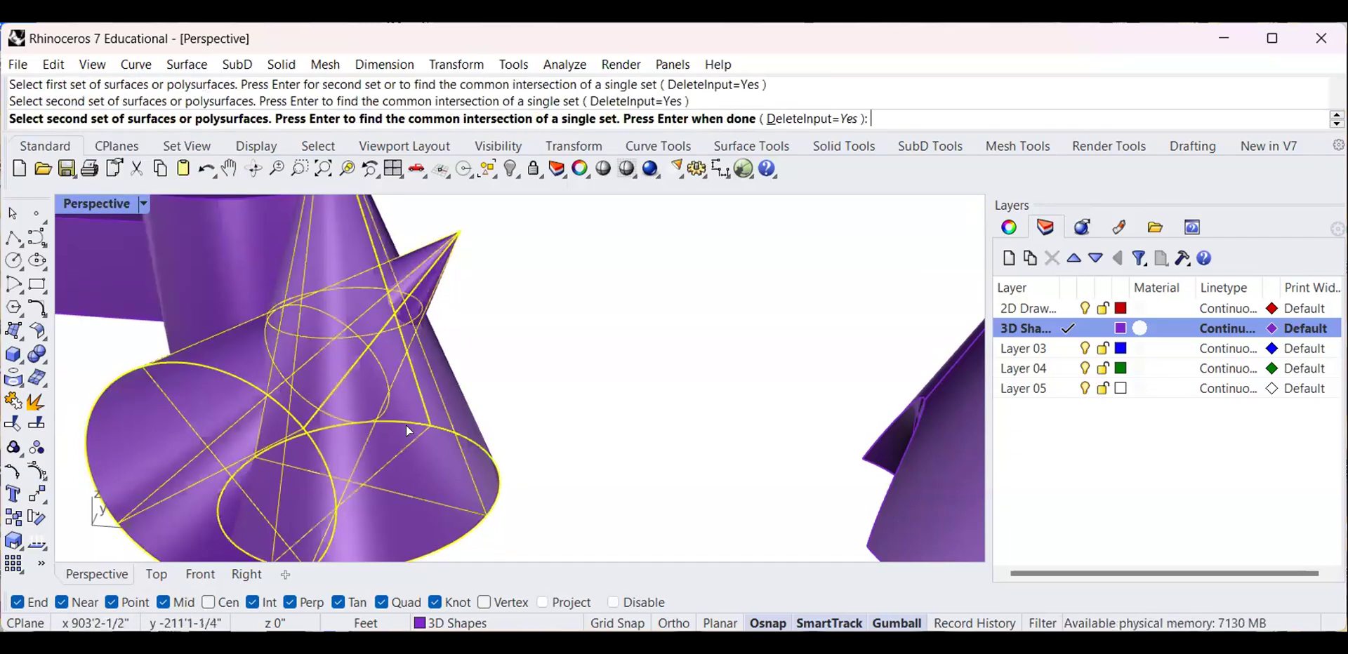
key(Return)
Select the solid left by the cone intersection and move it along the positive Y direction towards the cylinder
mouse_move(379, 441)
right_down()
mouse_move(461, 407)
mouse_move(325, 401)
mouse_move(292, 362)
mouse_move(337, 306)
mouse_move(268, 412)
mouse_move(305, 364)
mouse_move(326, 391)
mouse_move(334, 292)
mouse_move(286, 391)
mouse_move(290, 515)
mouse_move(300, 360)
mouse_move(592, 430)
mouse_move(709, 436)
mouse_move(755, 378)
mouse_move(699, 411)
right_up()
scroll(756, 377, down, 4)
scroll(699, 412, down, 5)
mouse_move(666, 358)
shift+right_down()
mouse_move(473, 296)
mouse_move(470, 309)
mouse_move(366, 307)
mouse_move(483, 335)
shift+right_up()
scroll(449, 353, up, 5)
click(502, 289)
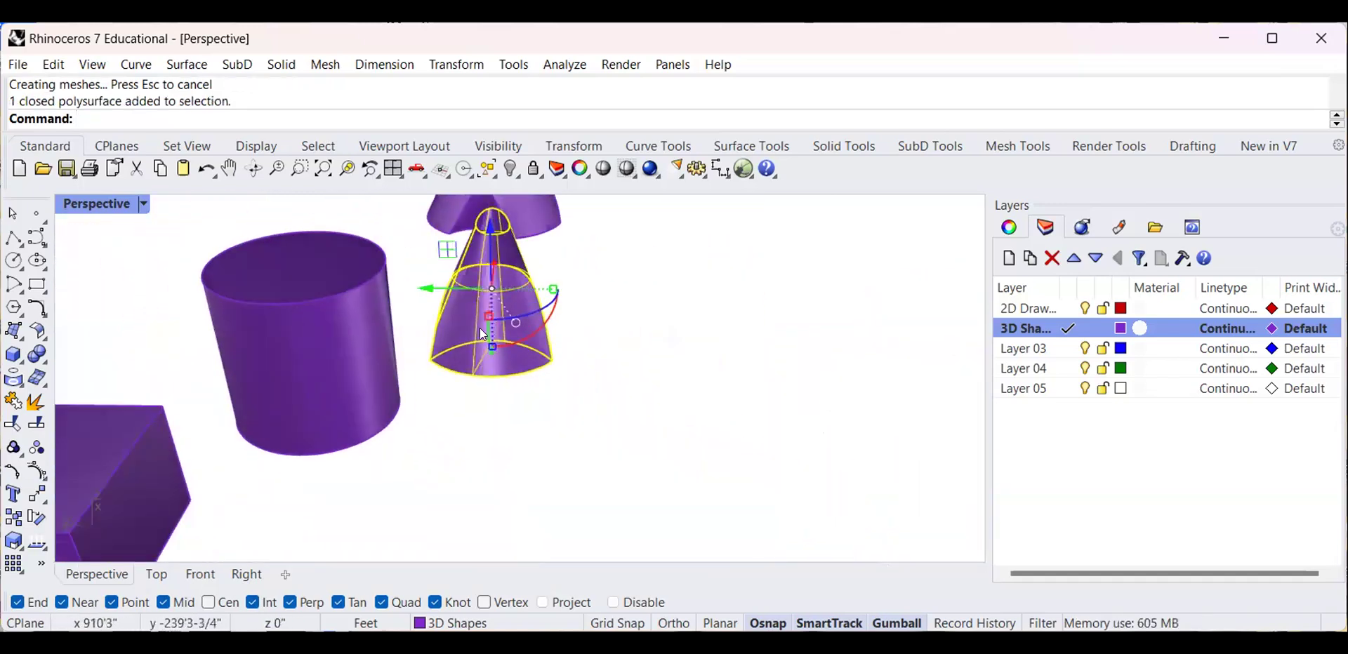
drag(430, 297, 306, 270)
Rotate the cone-intersection solid about the Y axis so it leans outward from the cylinder, and clear the selection
right_drag(306, 269, 560, 343)
scroll(559, 342, up, 3)
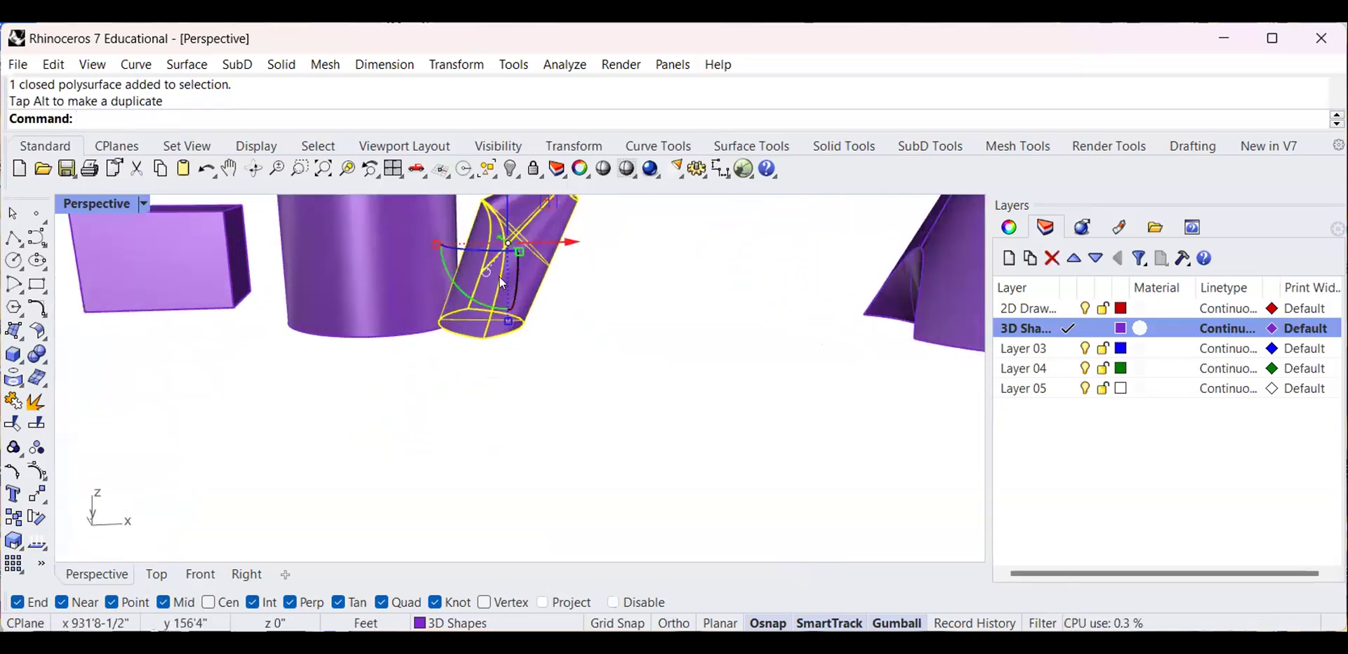
right_drag(499, 281, 457, 265)
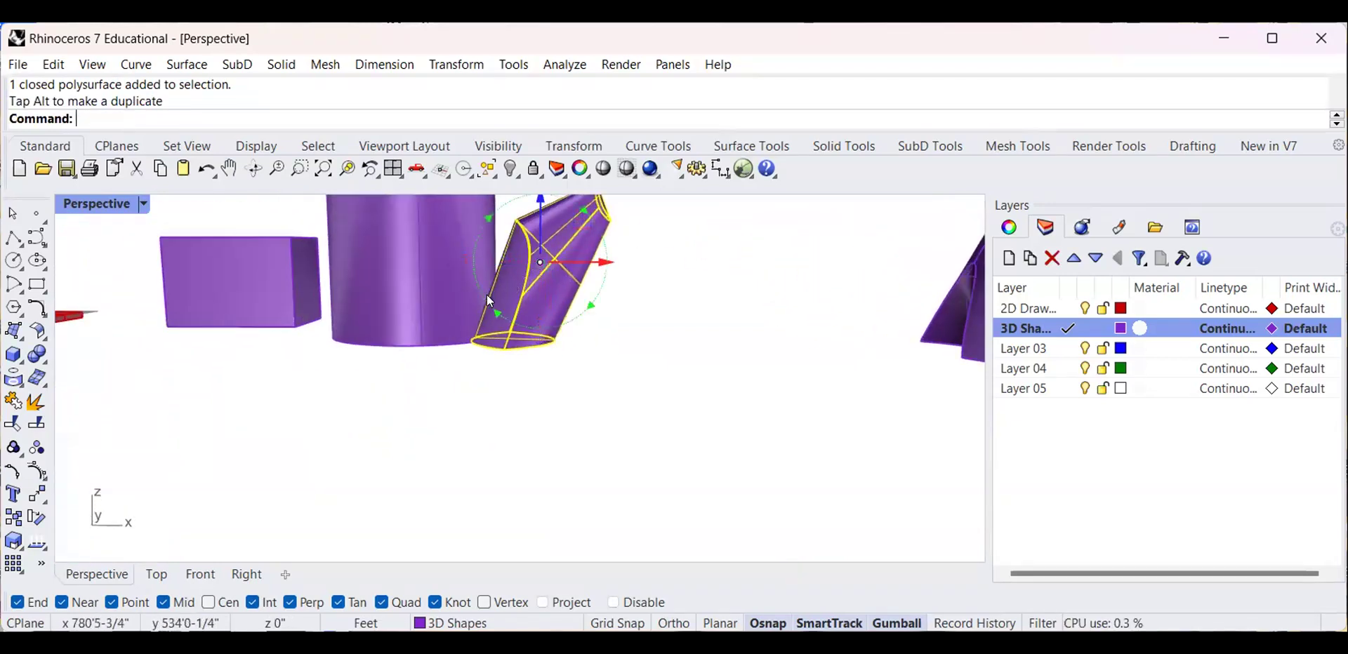
click(595, 263)
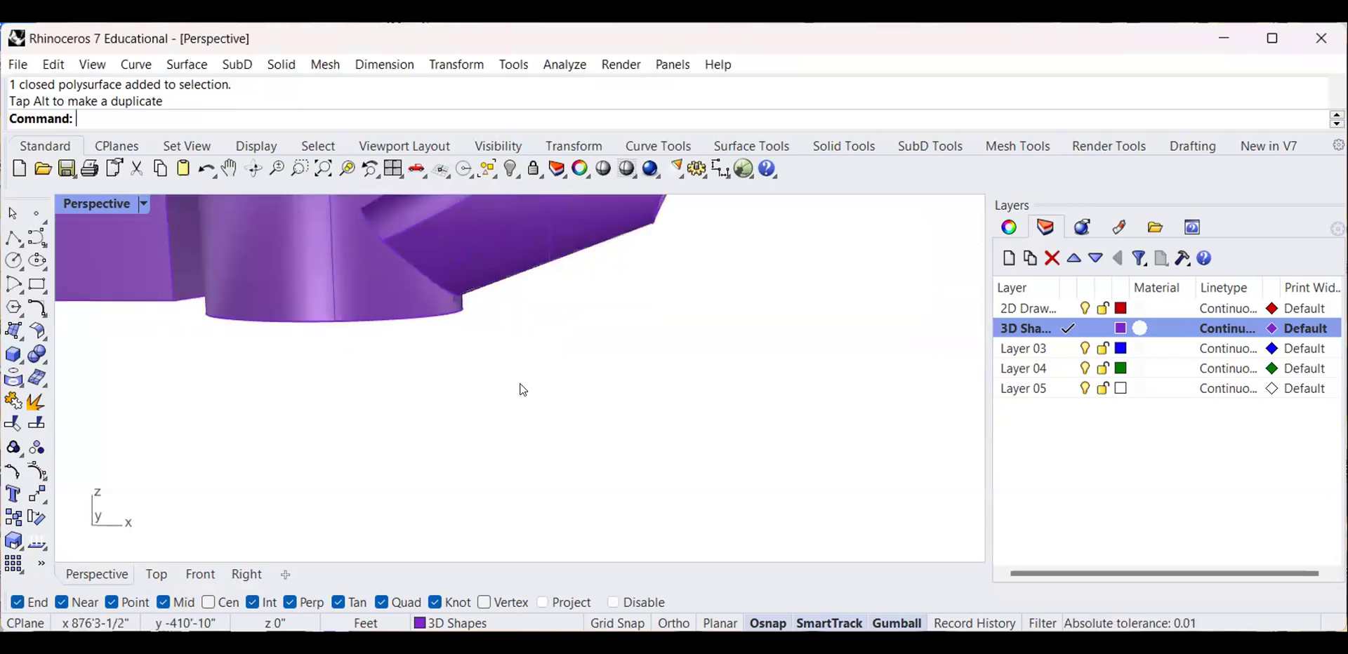
right_drag(520, 389, 520, 422)
scroll(423, 291, down, 3)
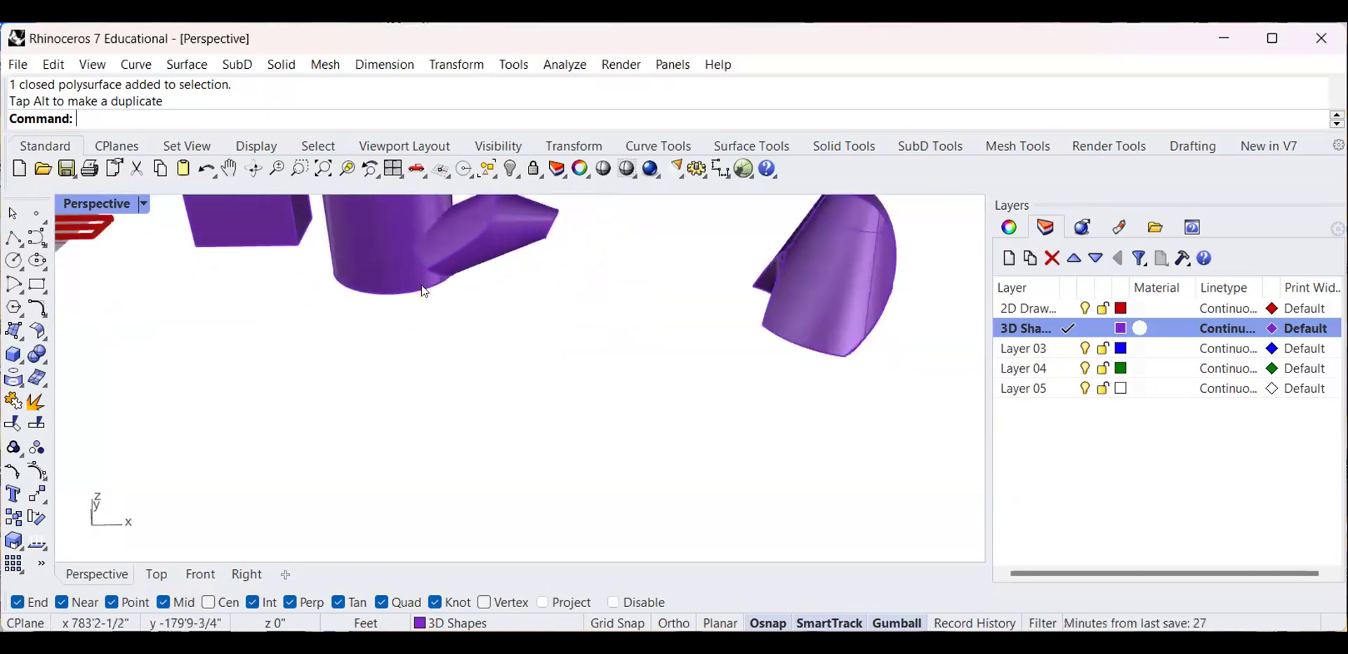
Select the rotated cone-intersection solid and shift it slightly along the positive Y direction beside the cylinder
shift+right_drag(445, 327, 424, 430)
click(492, 396)
right_drag(492, 395, 481, 337)
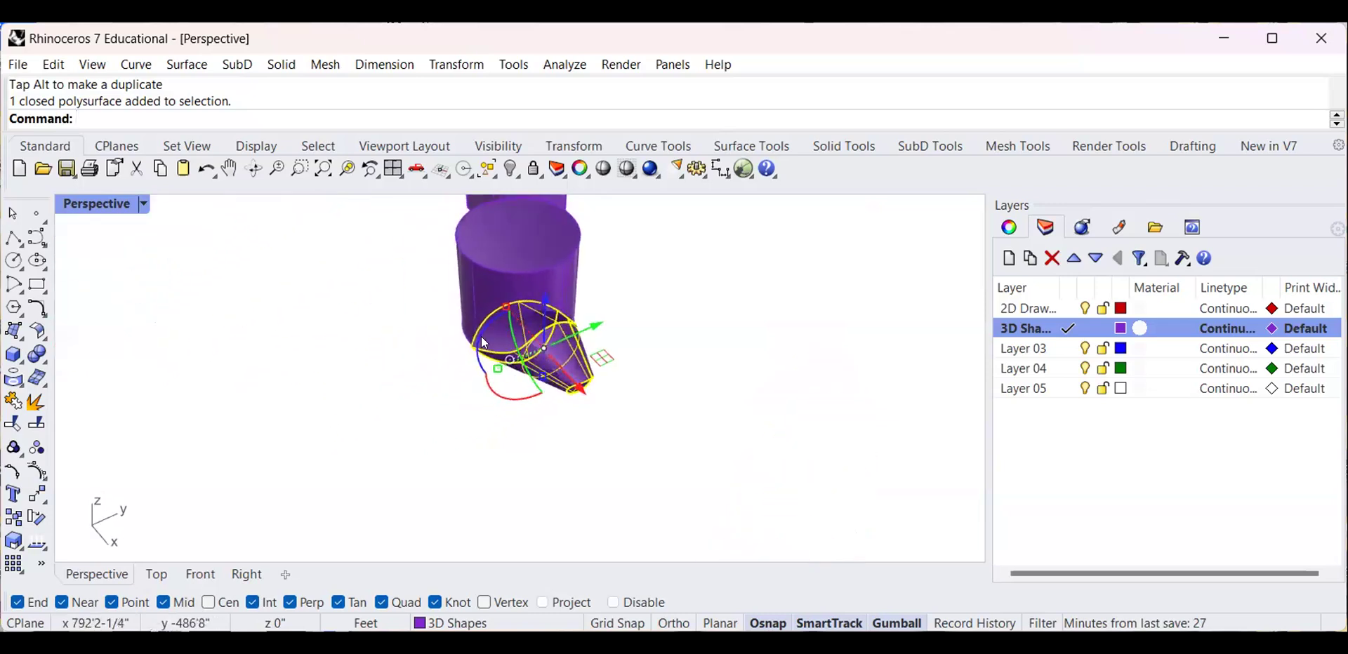
drag(593, 329, 627, 314)
right_drag(548, 330, 593, 411)
scroll(493, 369, up, 3)
key(Escape)
Reposition the cone-intersection solid along the negative Y and negative X directions so its wide end penetrates the cylinder's side
click(625, 436)
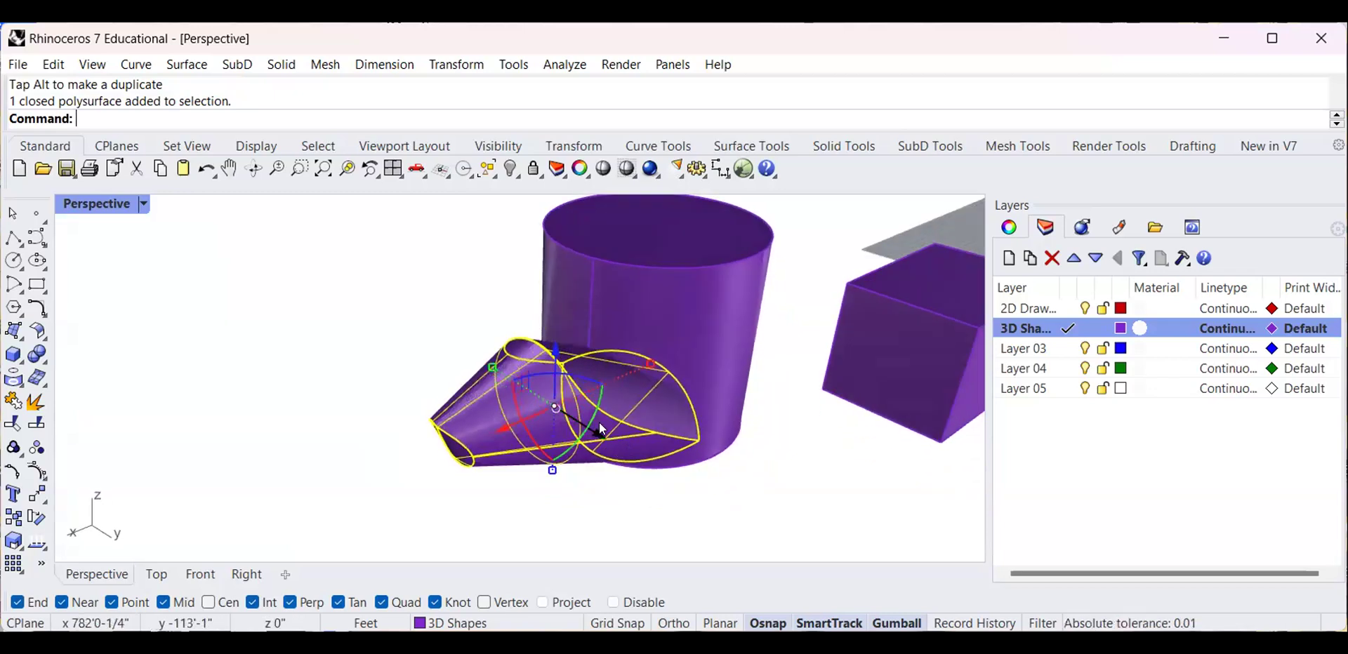
drag(595, 427, 548, 397)
drag(460, 393, 481, 387)
click(301, 378)
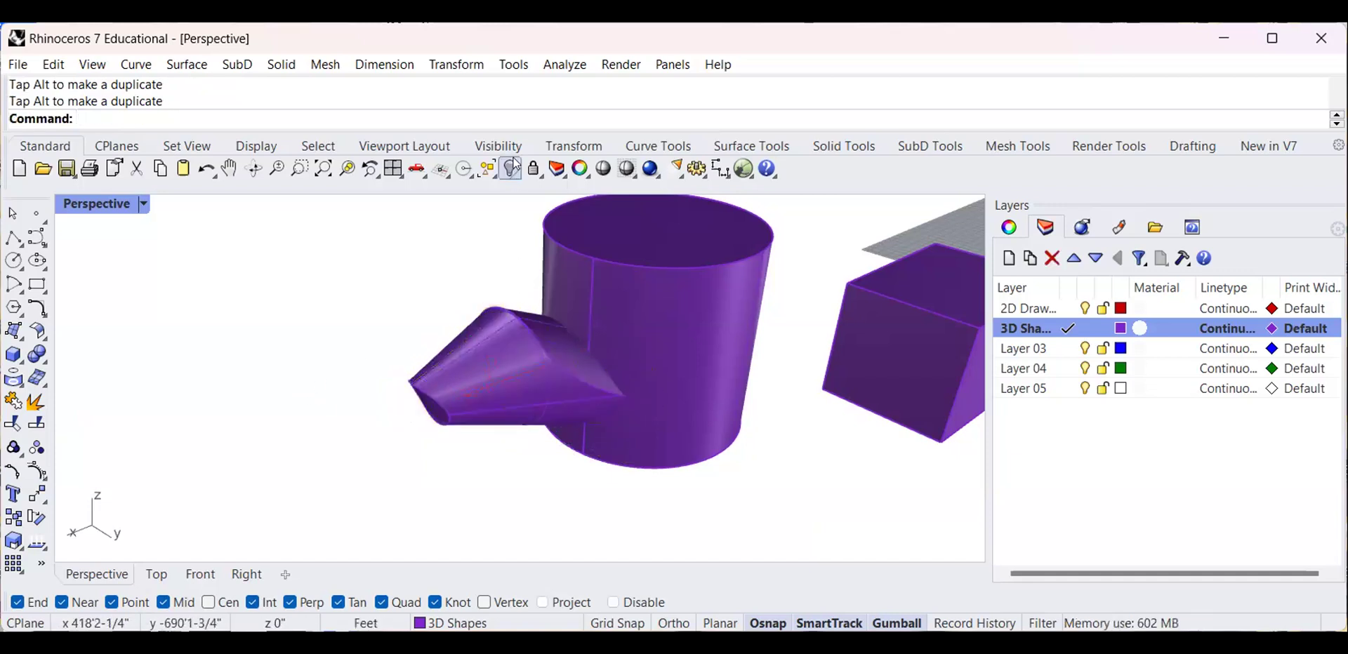
Try to subtract the cylinder from the cone-intersection solid with BooleanDifference, and undo the operation
text(B)
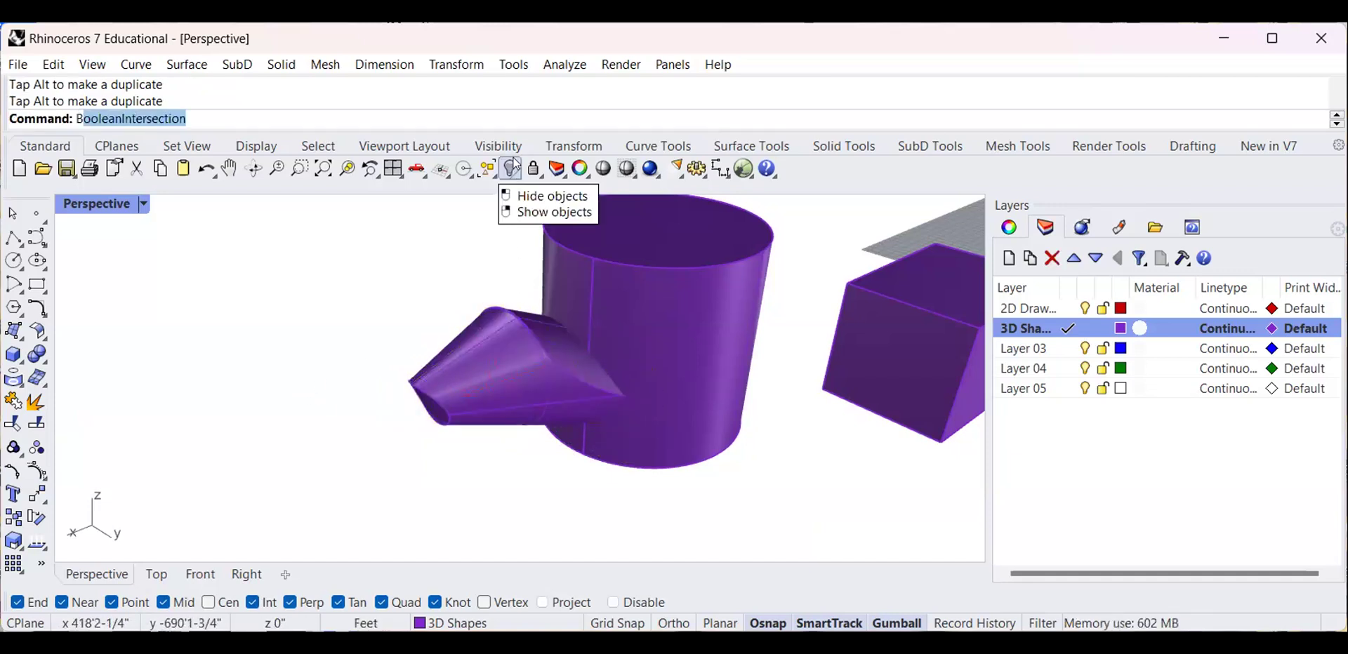
text(oo)
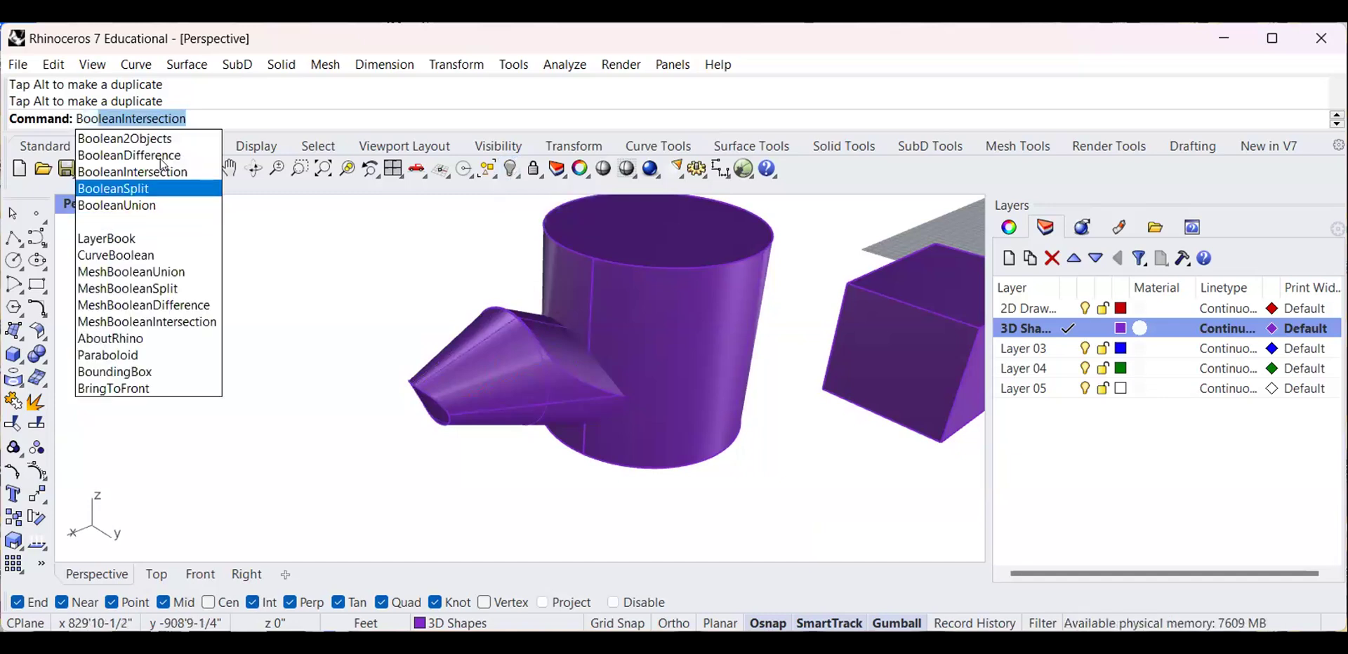
key(Return)
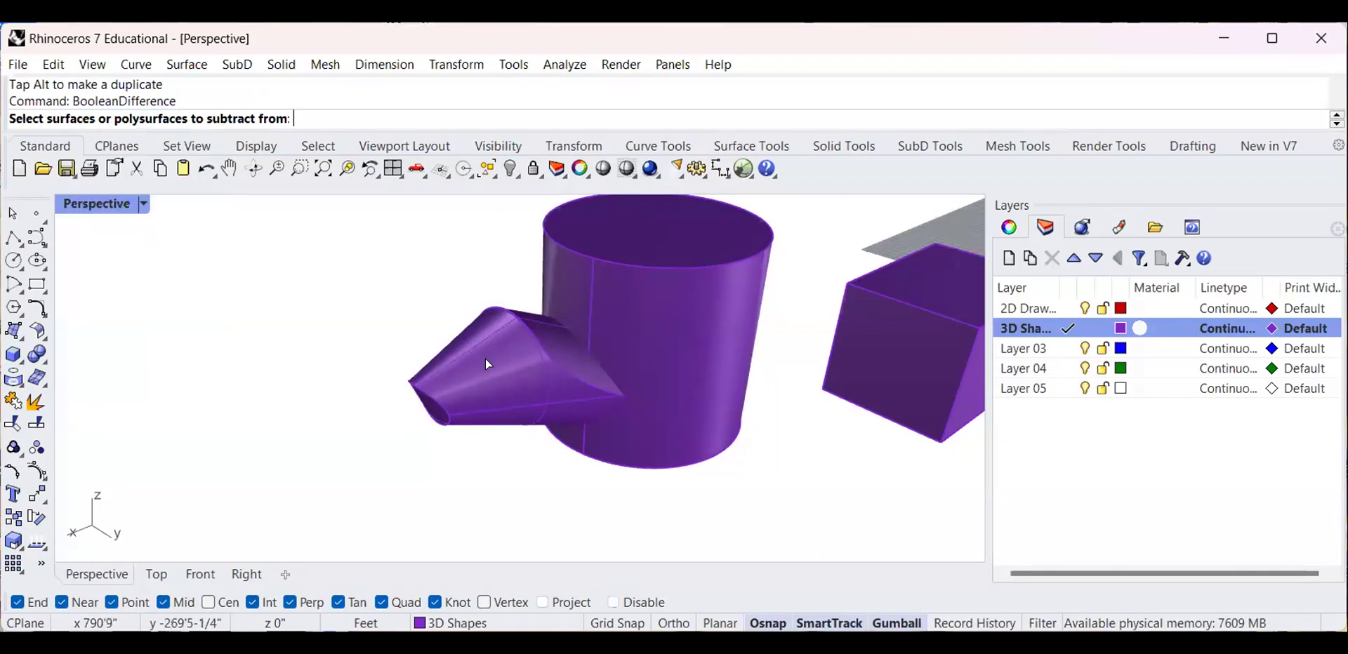
click(485, 358)
key(Return)
click(699, 318)
key(Return)
right_drag(699, 321, 609, 474)
key(ctrl+z)
Adjust the position of the cone-intersection solid against the cylinder's side and clear the selection
drag(441, 461, 387, 463)
click(583, 463)
click(534, 444)
right_drag(534, 444, 257, 444)
drag(256, 445, 222, 435)
click(455, 490)
Select the cylinder and move it along the negative Y direction so it overlaps the cone-intersection solid, and clear the selection
right_drag(455, 490, 378, 435)
scroll(340, 427, up, 4)
scroll(379, 441, down, 3)
click(293, 450)
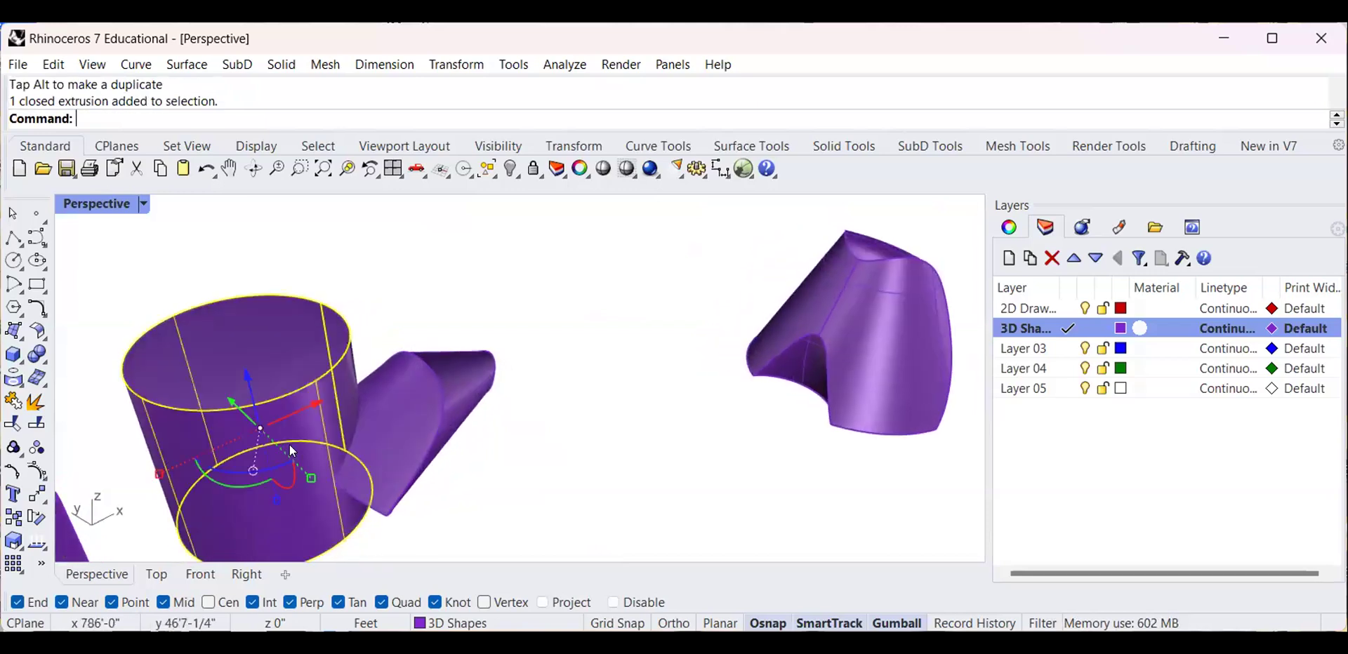
drag(229, 400, 327, 401)
click(657, 521)
right_drag(607, 485, 553, 411)
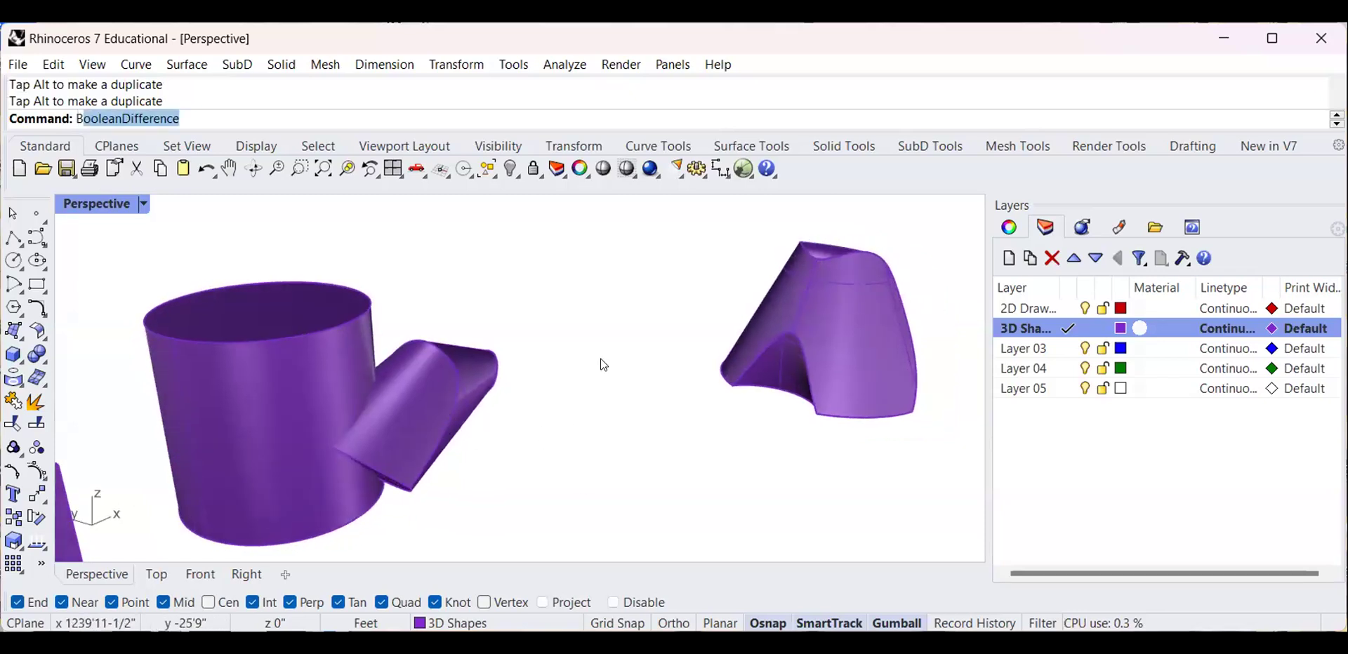
Subtract the cylinder from the leaning cone-intersection solid with BooleanDifference
key(Return)
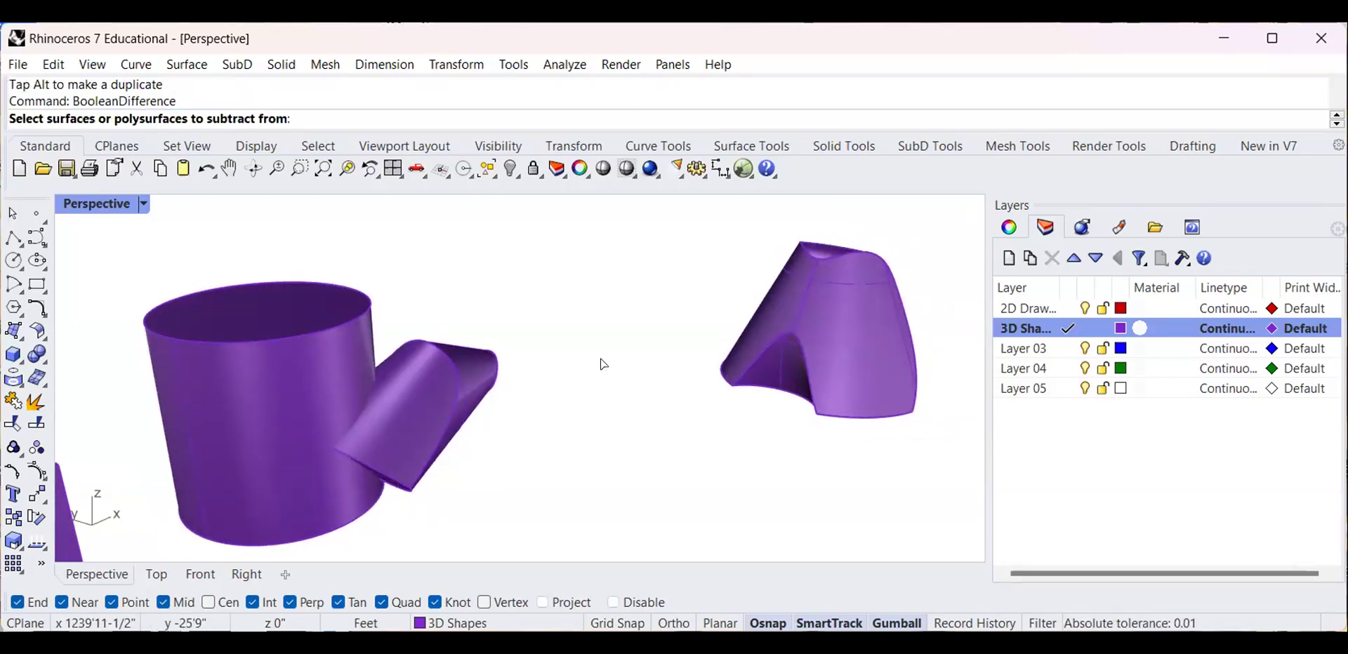
click(454, 387)
key(Return)
click(289, 383)
key(Return)
scroll(414, 379, up, 4)
right_drag(446, 372, 688, 575)
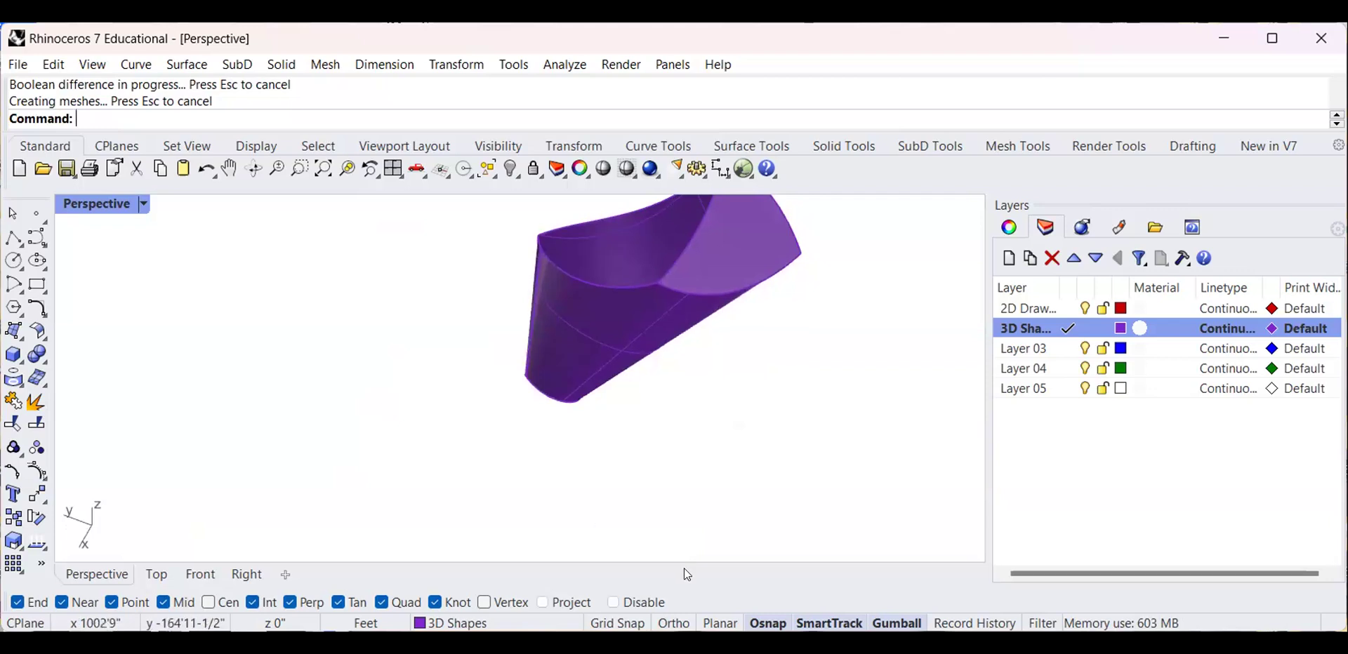
right_drag(697, 428, 634, 440)
right_drag(564, 413, 384, 495)
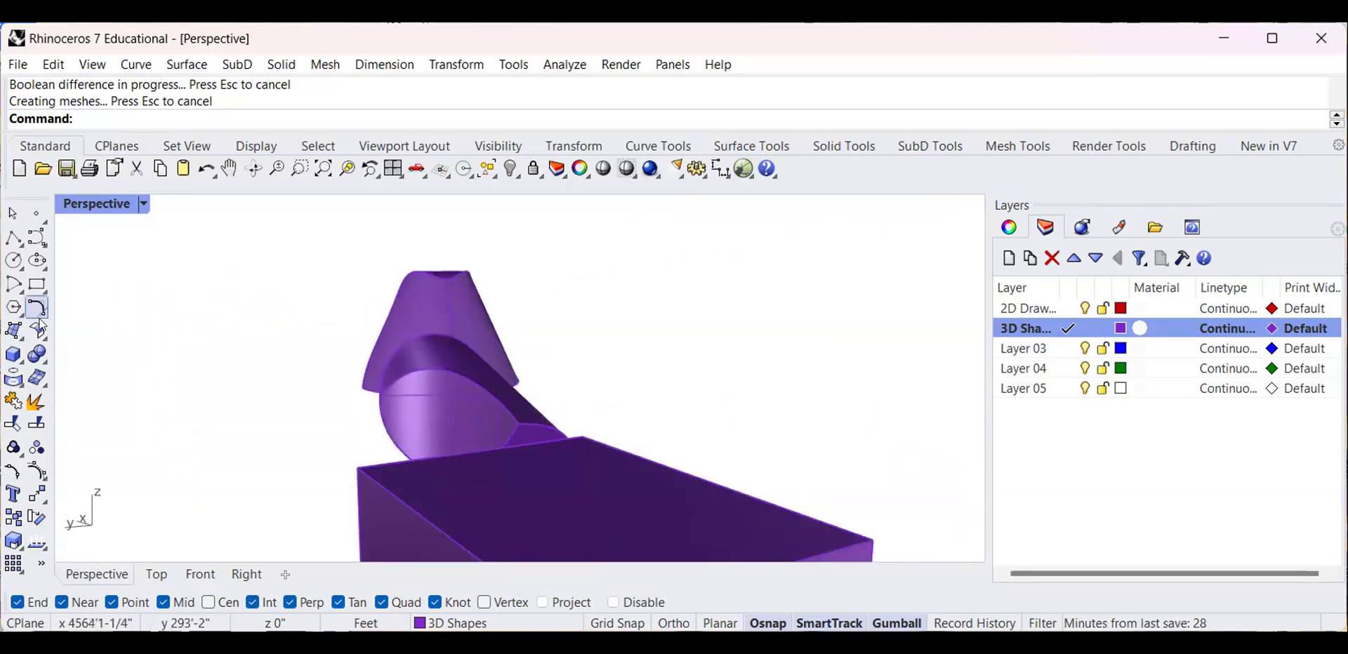
Create a vertical solid cone in the empty space beside the notched solid
click(18, 343)
click(11, 359)
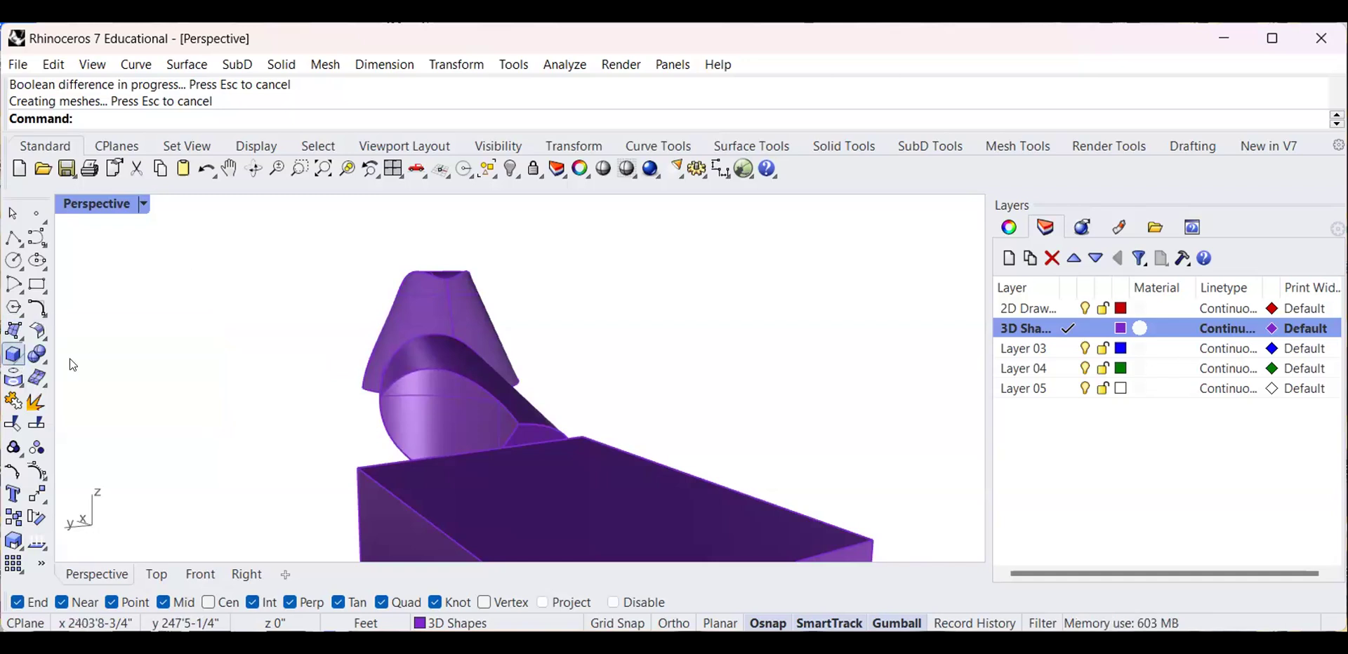
click(20, 360)
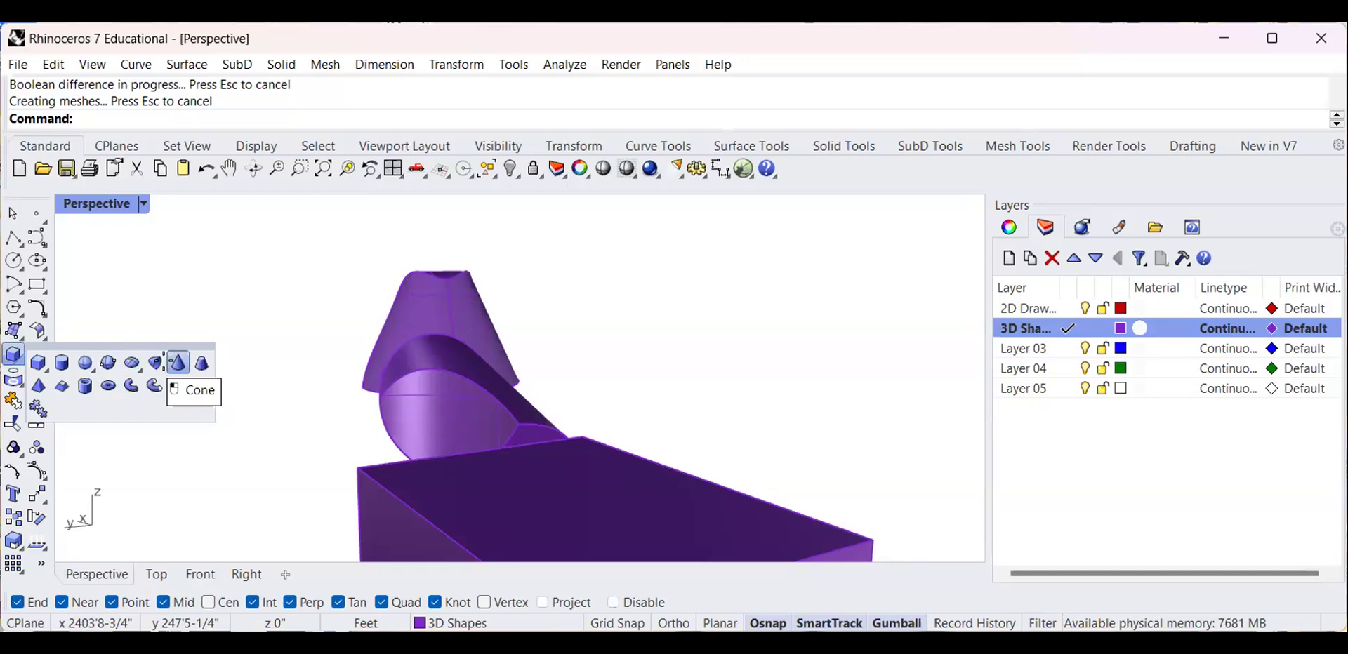
click(177, 362)
click(629, 459)
click(598, 431)
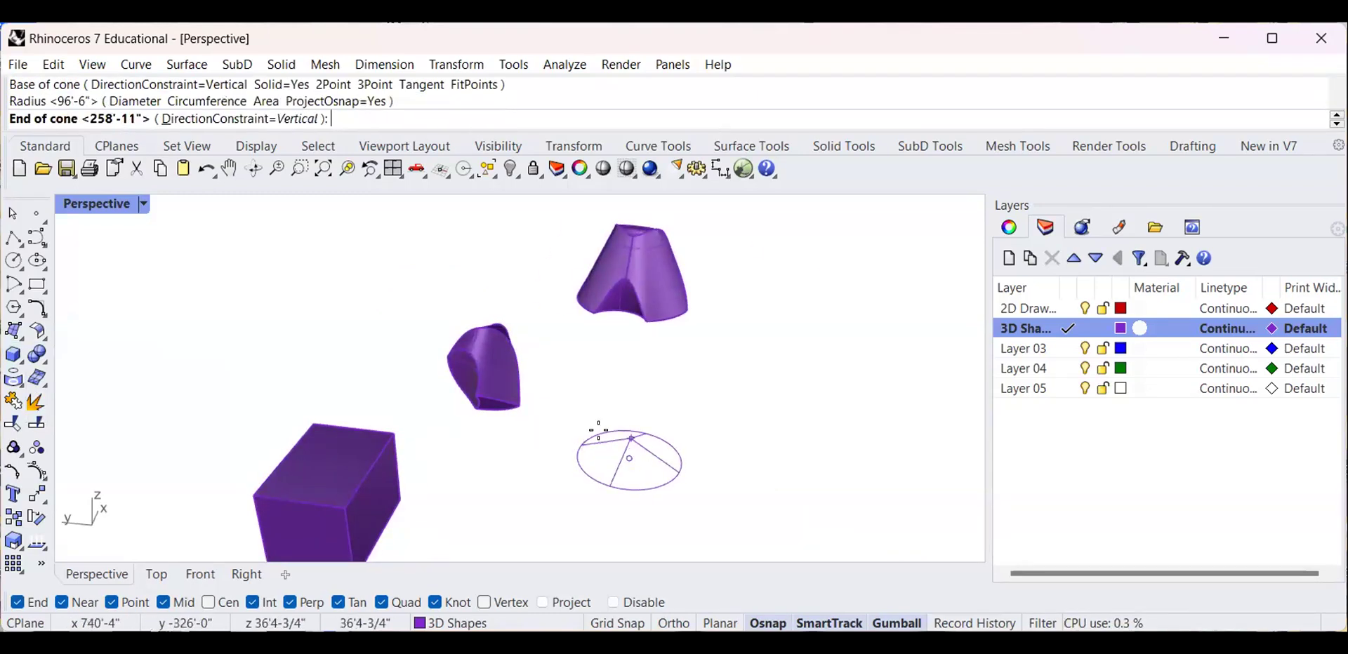
click(601, 370)
Select the new cone and move it along the positive Y direction and into the notched solid's lower end, and clear the selection
right_drag(641, 393, 586, 402)
click(621, 436)
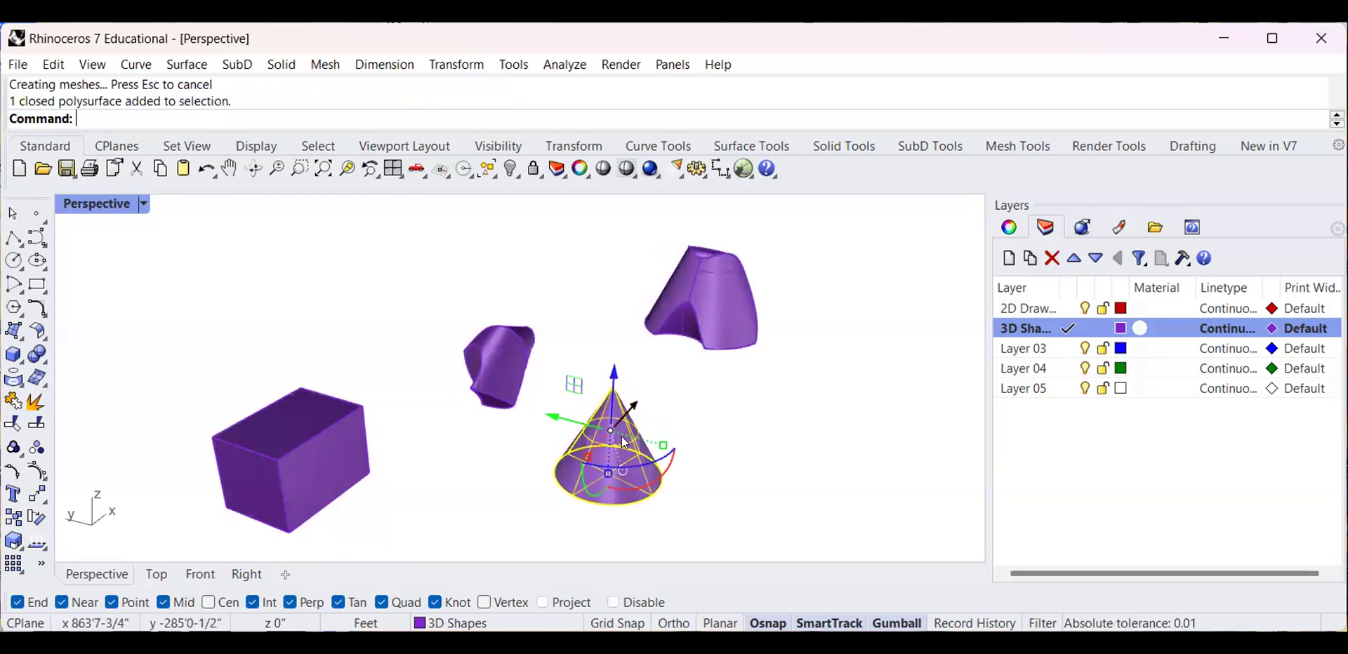
drag(551, 417, 421, 375)
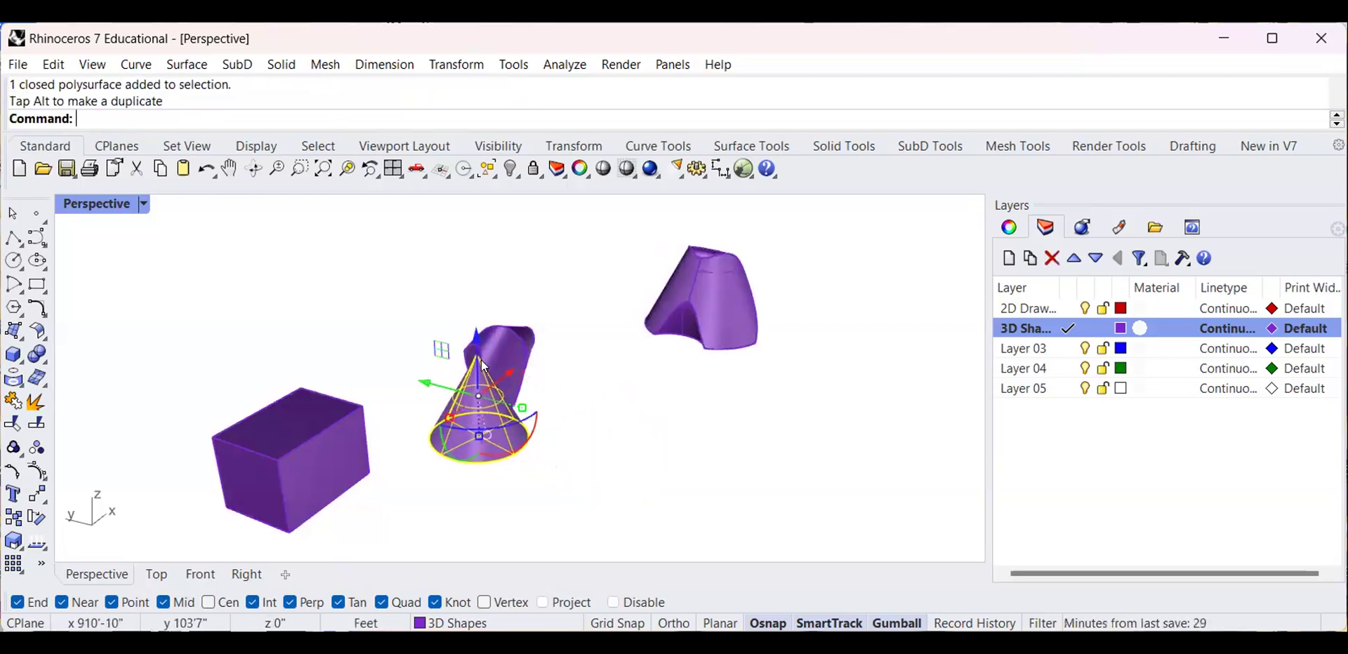
right_drag(516, 383, 453, 355)
scroll(453, 356, up, 3)
drag(559, 390, 674, 478)
click(675, 478)
right_drag(675, 478, 776, 434)
right_drag(502, 342, 467, 352)
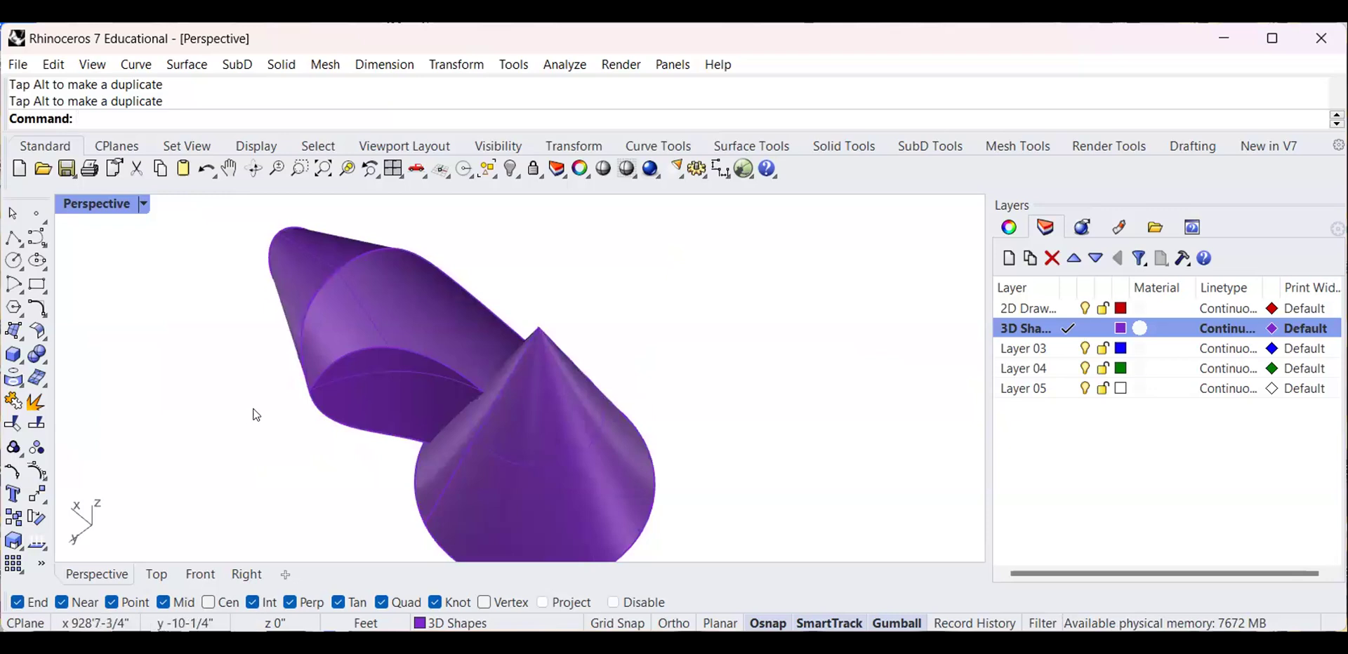
Subtract the cone from the notched solid with BooleanDifference
key(Return)
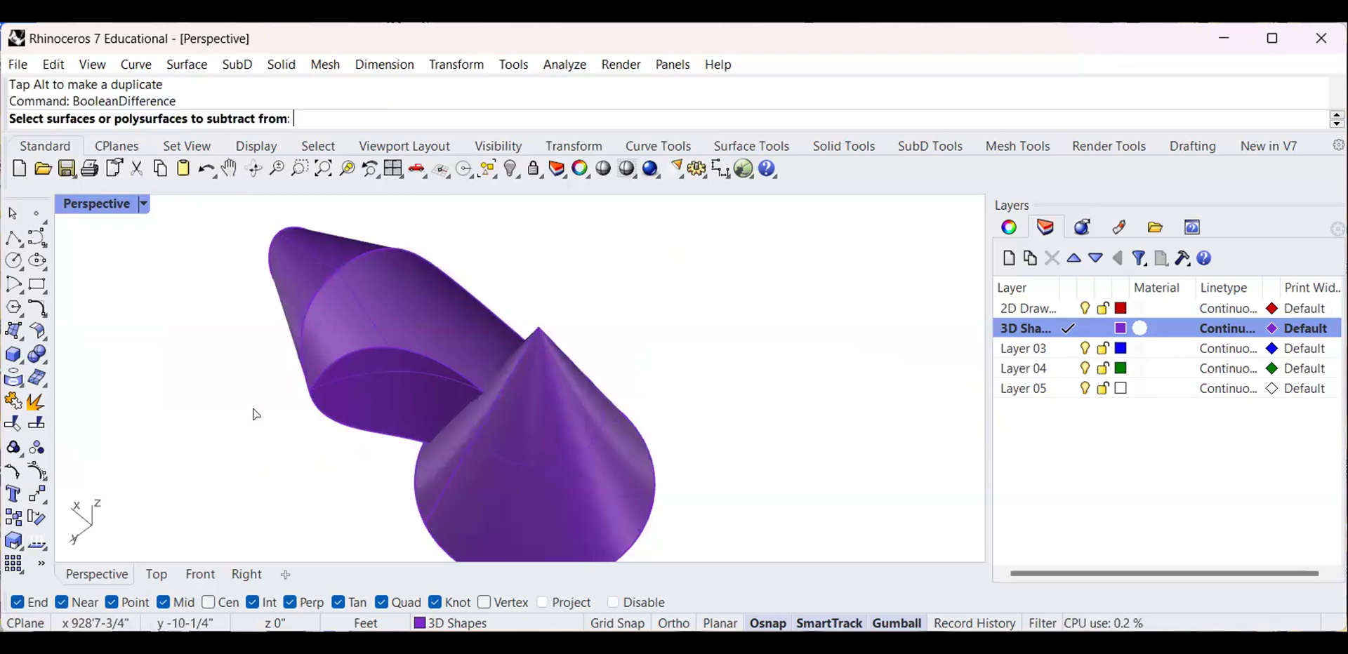
click(389, 340)
key(Return)
click(552, 458)
key(Return)
right_drag(558, 443, 464, 384)
Select the cone-cut solid, move it along the negative Y direction, and clear the selection
click(549, 398)
drag(478, 379, 633, 376)
click(381, 350)
Examine the cut faces and overall form of the cone-cut solid from several angles
right_drag(730, 365, 596, 435)
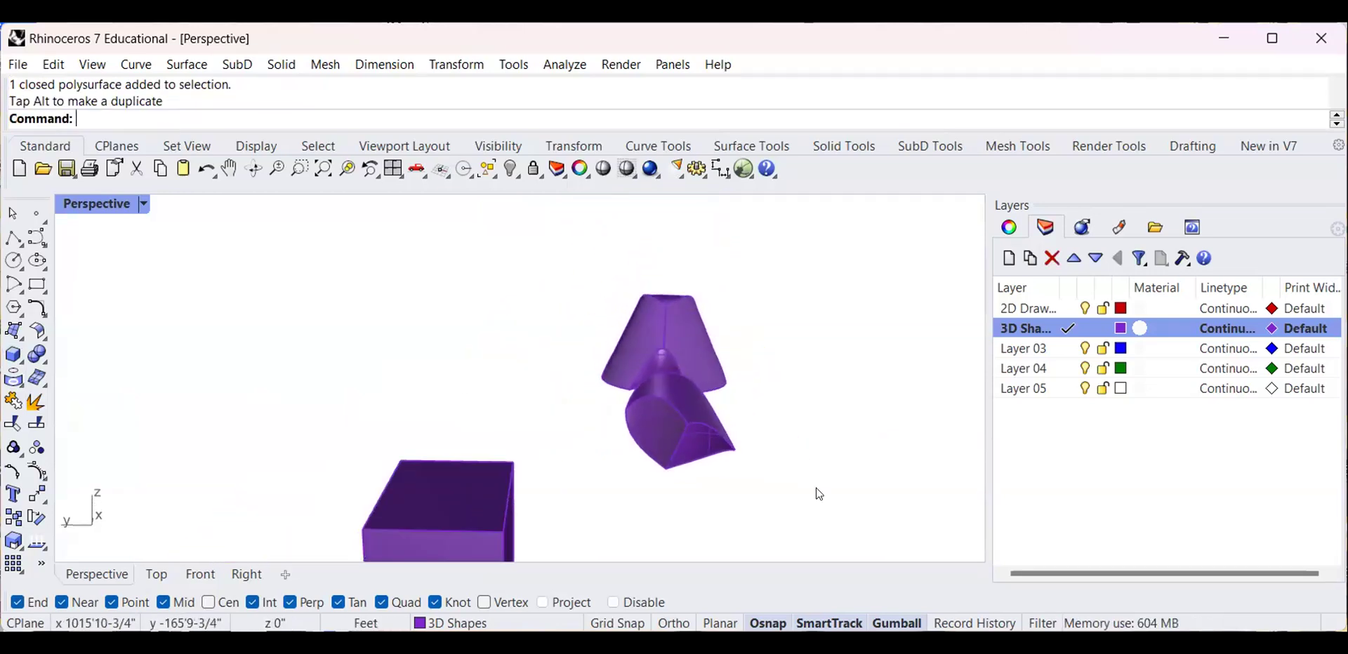
right_drag(775, 458, 512, 404)
scroll(518, 379, down, 4)
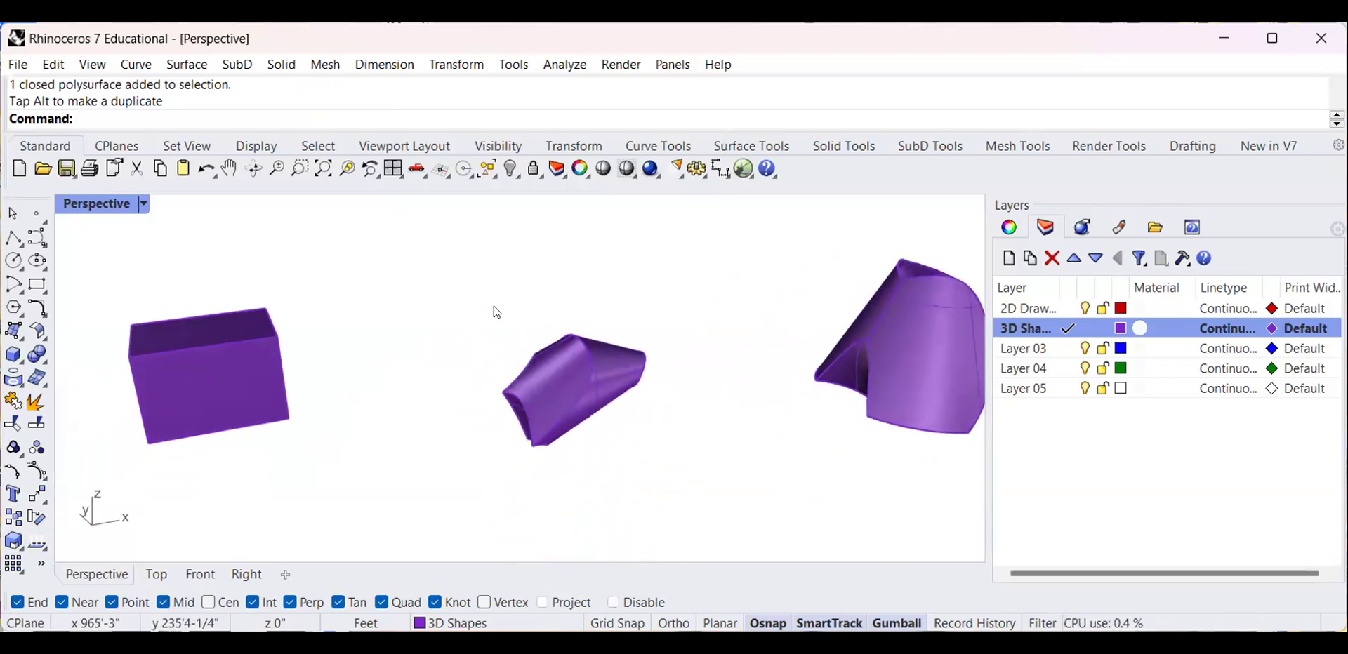
click(535, 381)
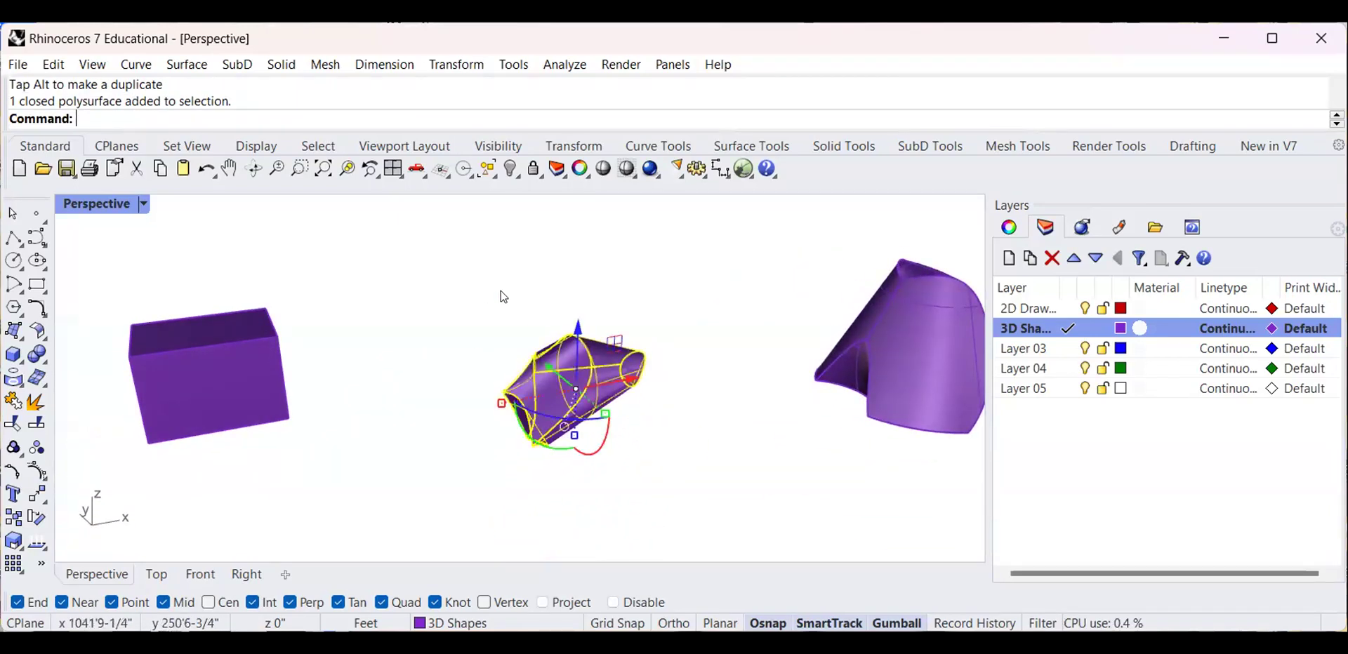
right_drag(430, 287, 500, 415)
scroll(500, 415, down, 4)
right_drag(525, 313, 566, 317)
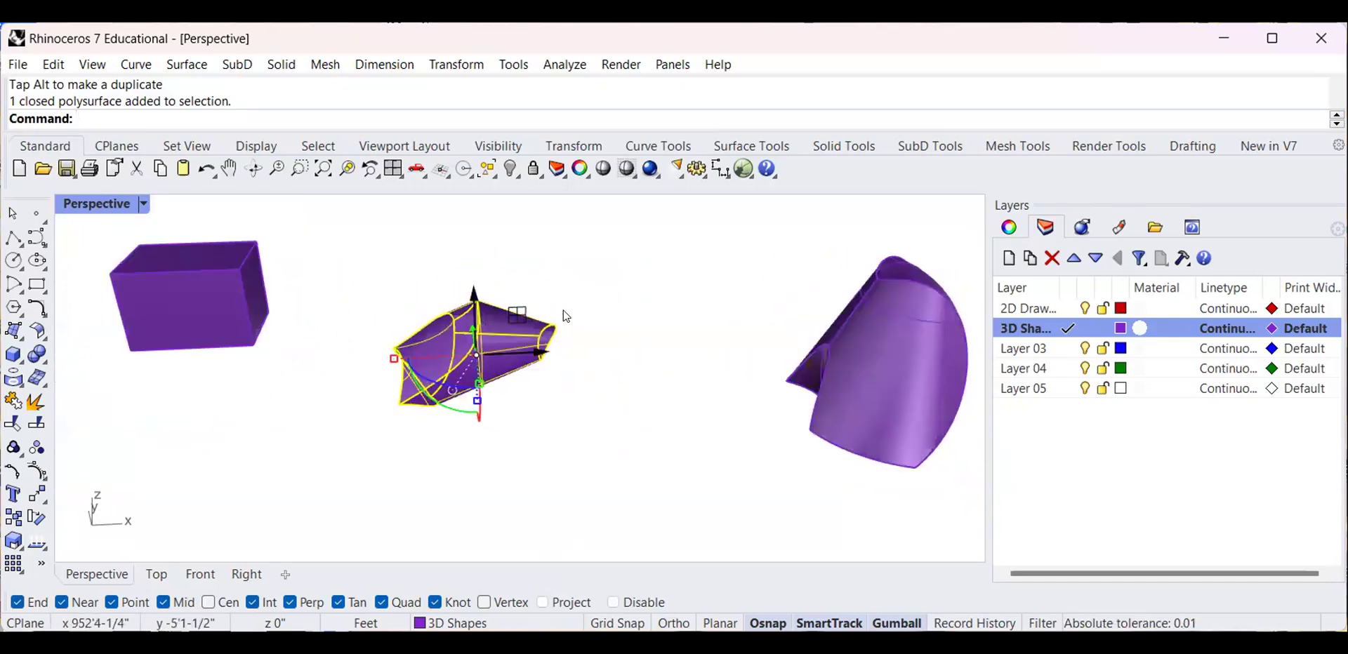
click(609, 442)
right_drag(367, 452, 489, 309)
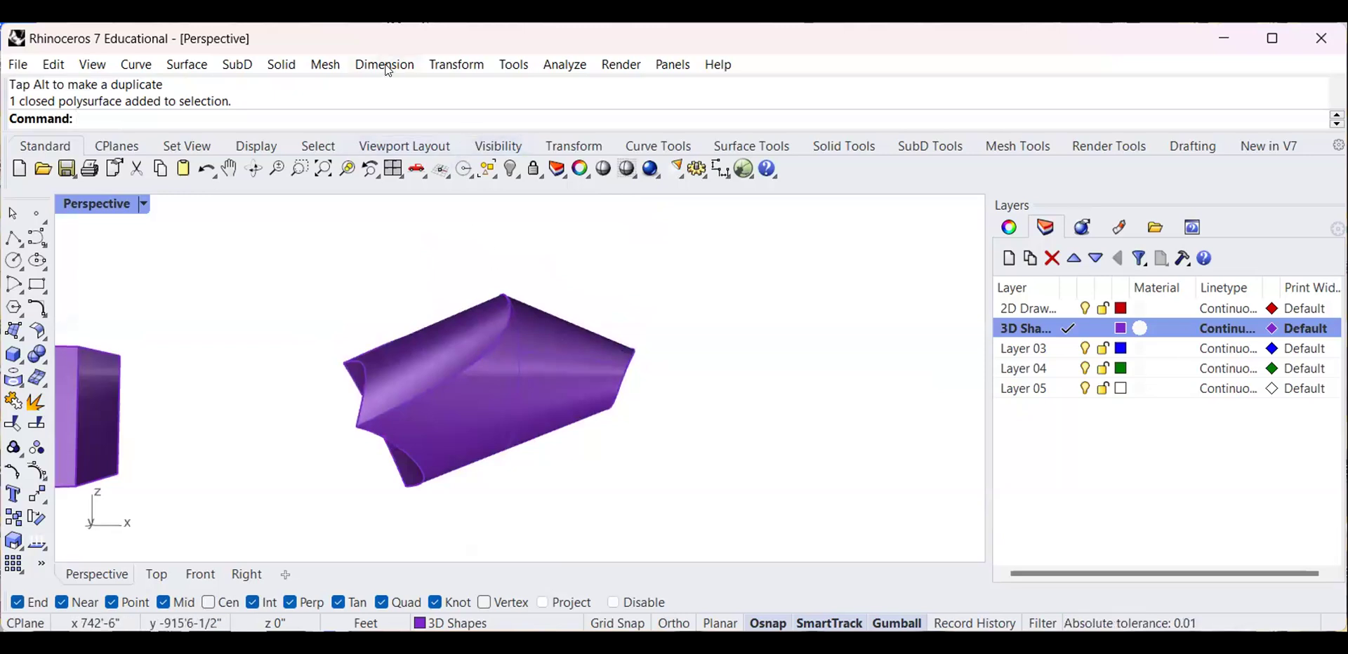
Select the cone-cut solid and run a Gaussian curvature analysis on it
click(508, 321)
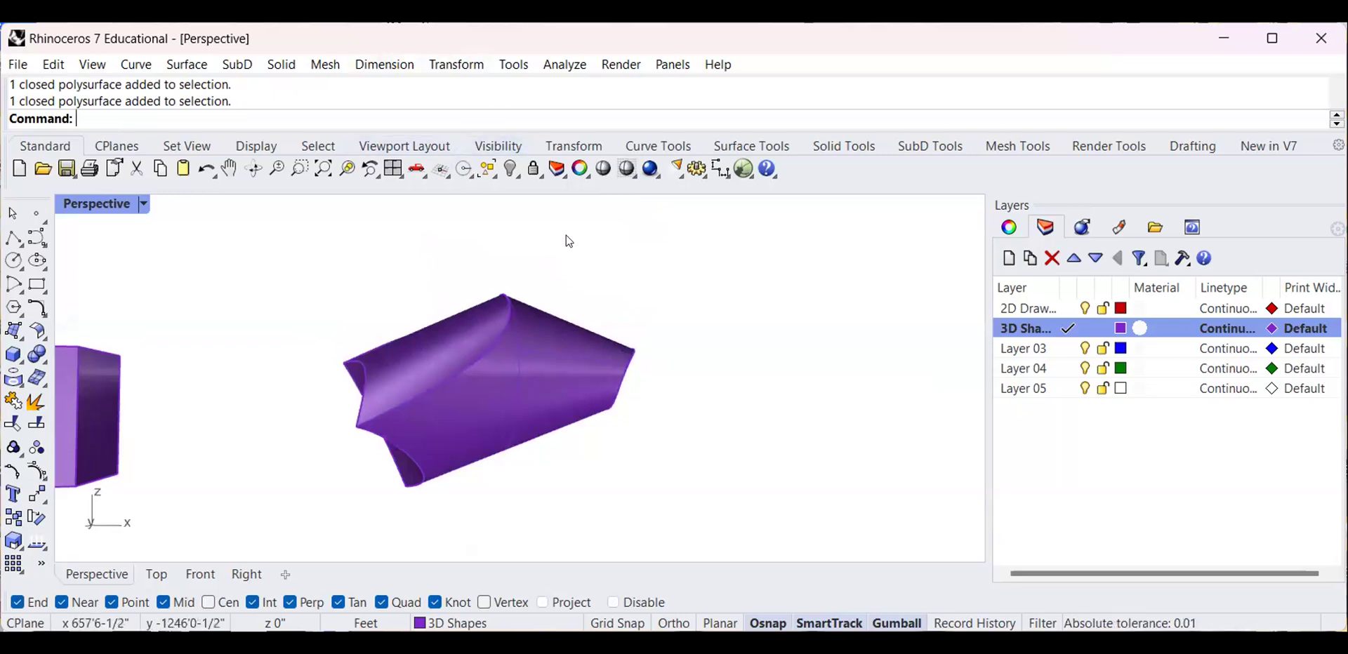
click(562, 66)
mouse_move(636, 130)
click(775, 131)
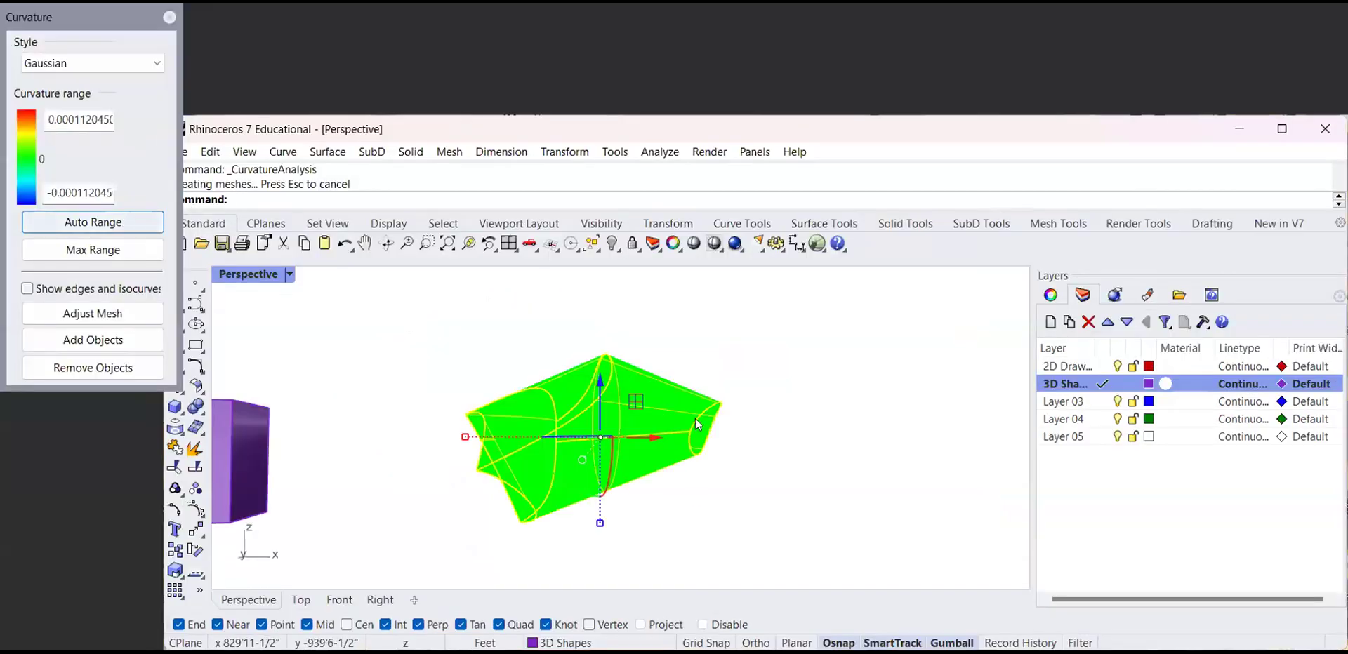
mouse_move(748, 409)
right_down()
mouse_move(638, 390)
mouse_move(797, 350)
mouse_move(659, 375)
mouse_move(753, 428)
mouse_move(638, 392)
mouse_move(817, 401)
mouse_move(635, 323)
mouse_move(448, 479)
mouse_move(480, 457)
mouse_move(463, 449)
right_up()
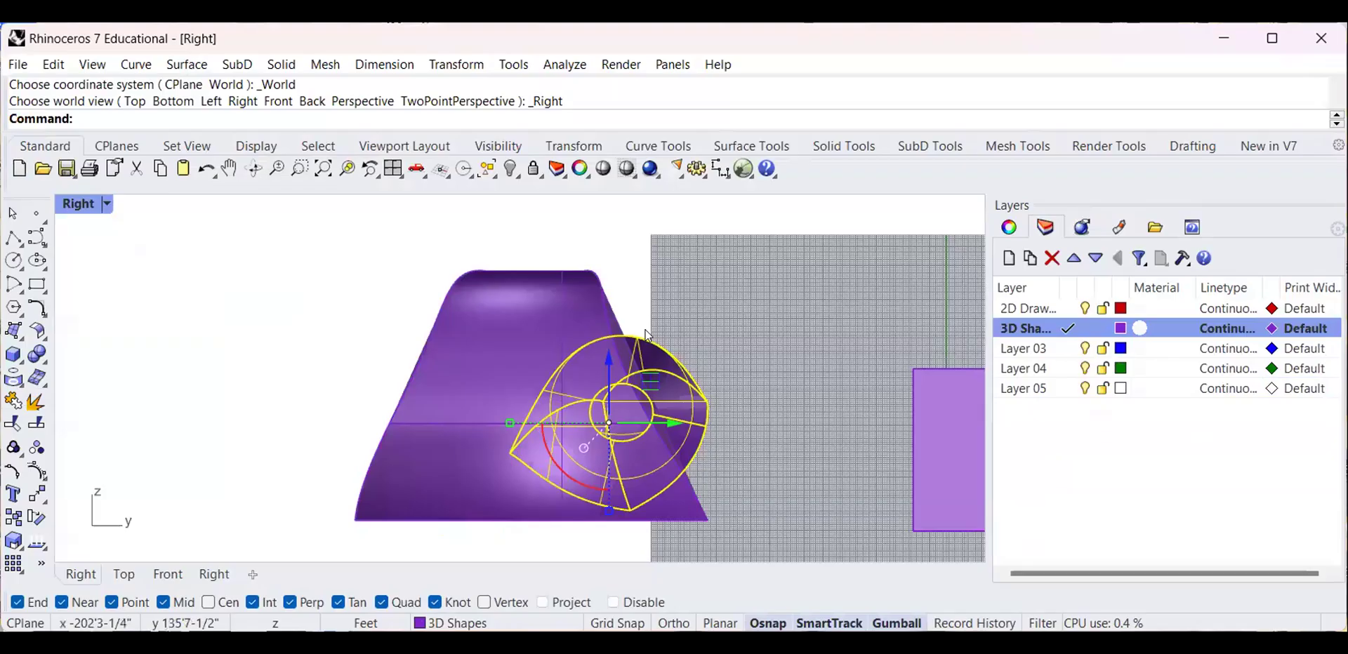
Restore the four-viewport layout and undo the last move of the cone-cut solid
double_click(81, 204)
double_click(564, 204)
scroll(432, 334, down, 4)
right_drag(574, 331, 426, 302)
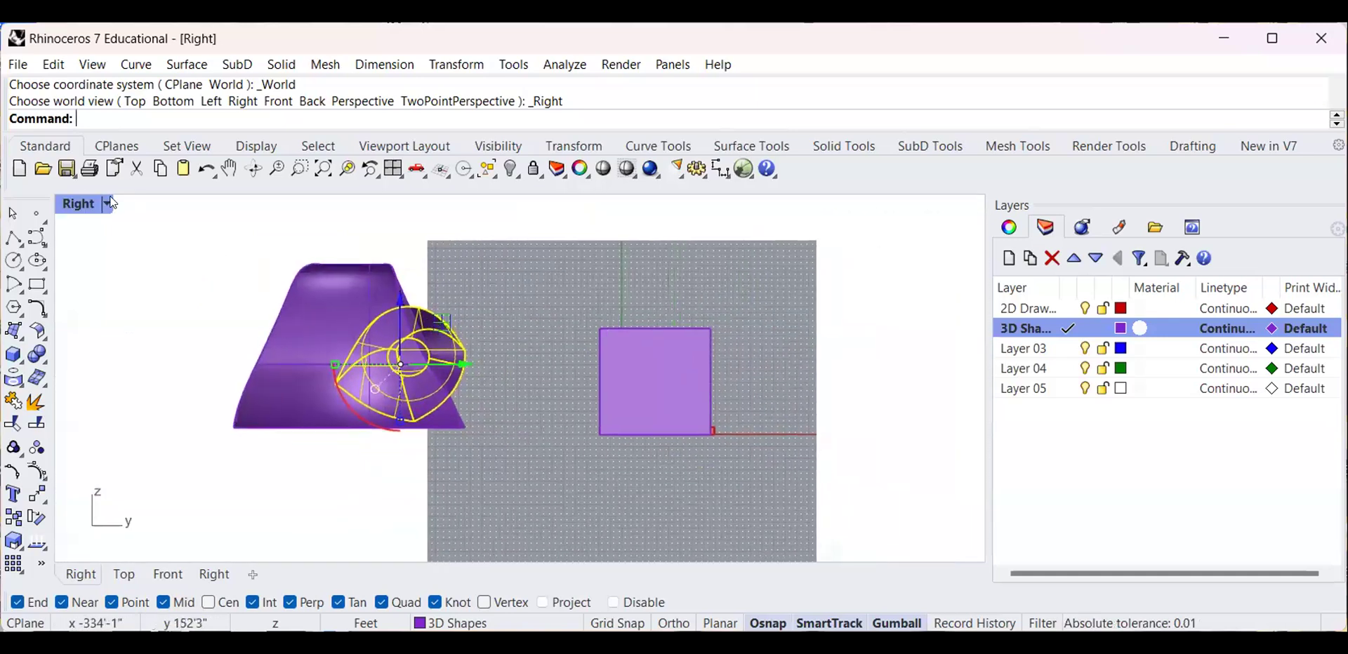
double_click(82, 205)
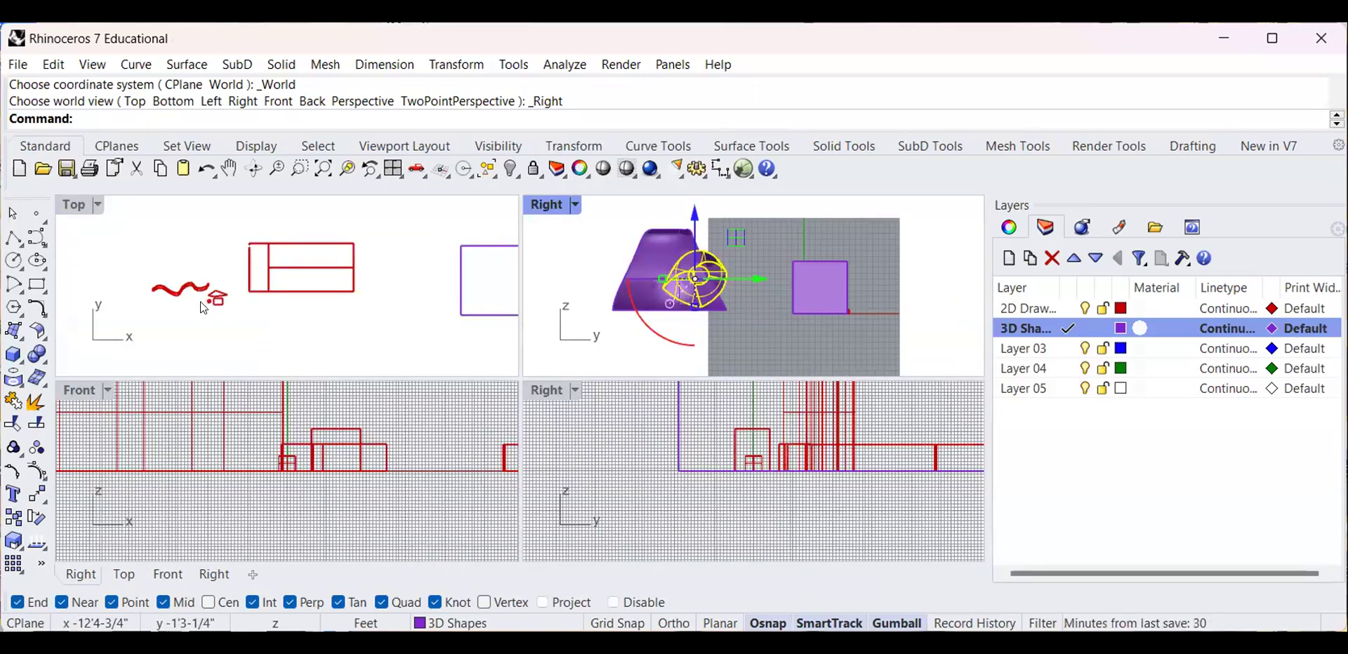
key(ctrl+z)
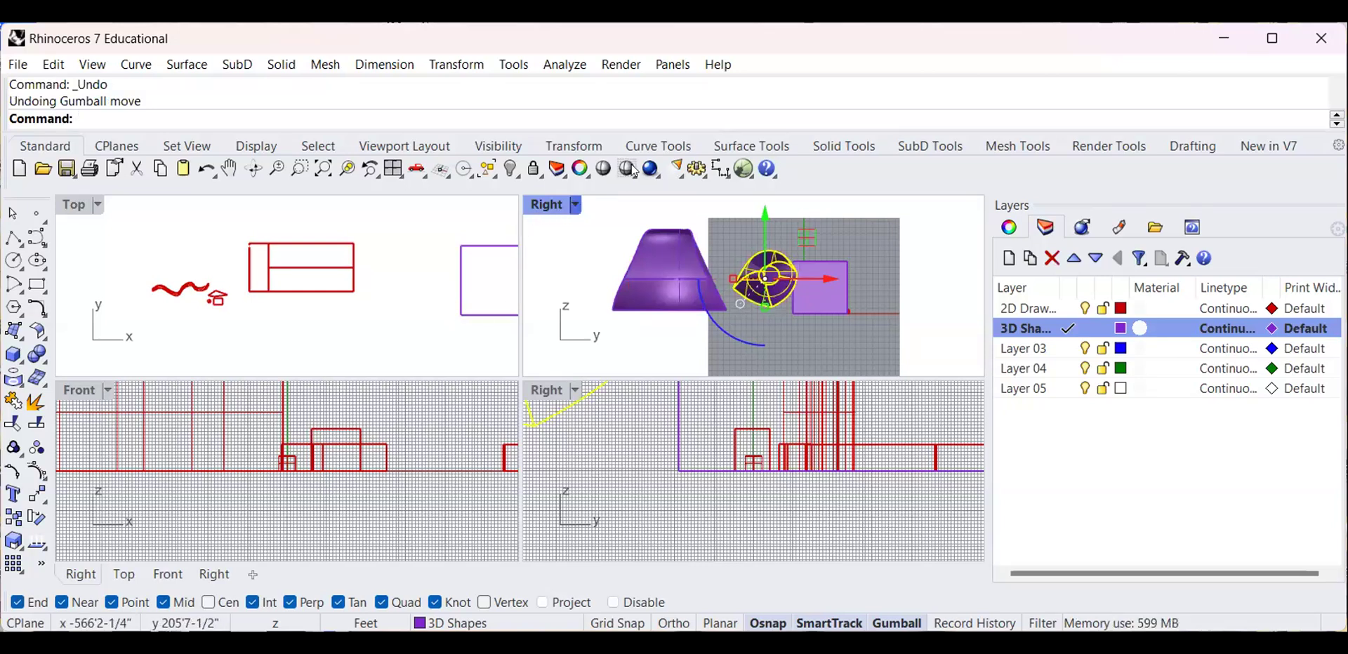
Set the shaded Right viewport to the world Perspective view and maximize it
click(575, 204)
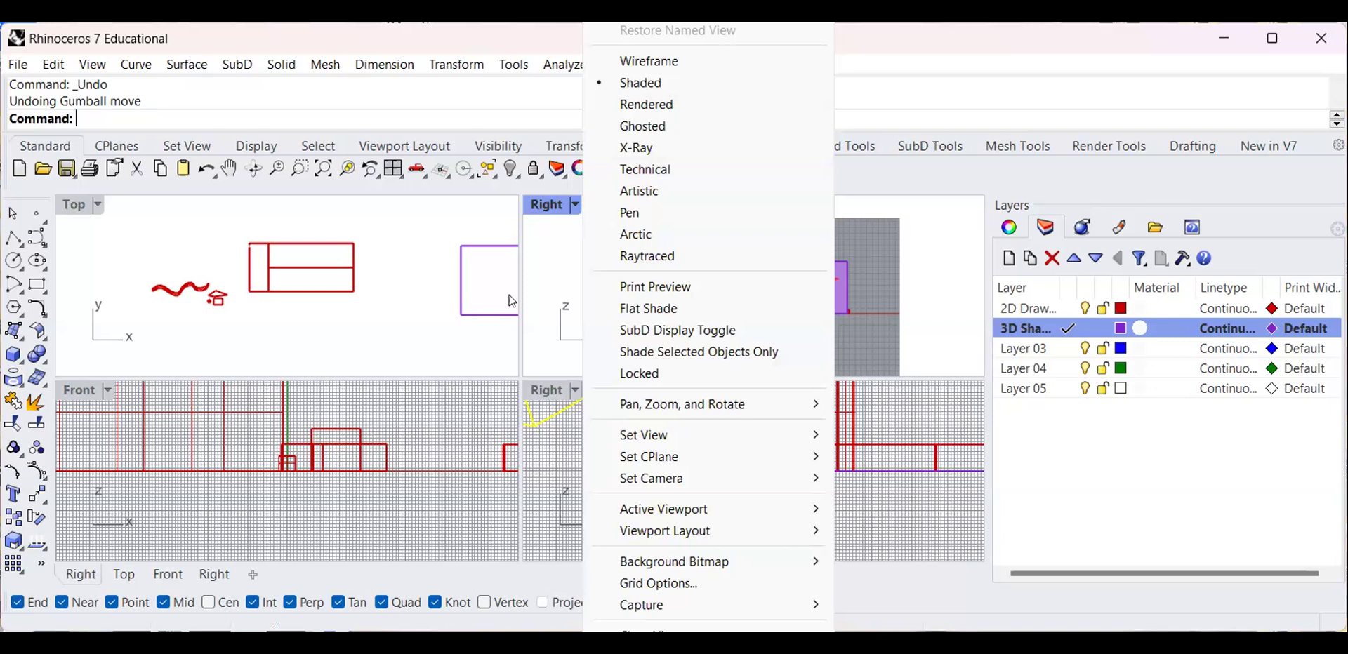
click(509, 297)
click(572, 203)
mouse_move(662, 438)
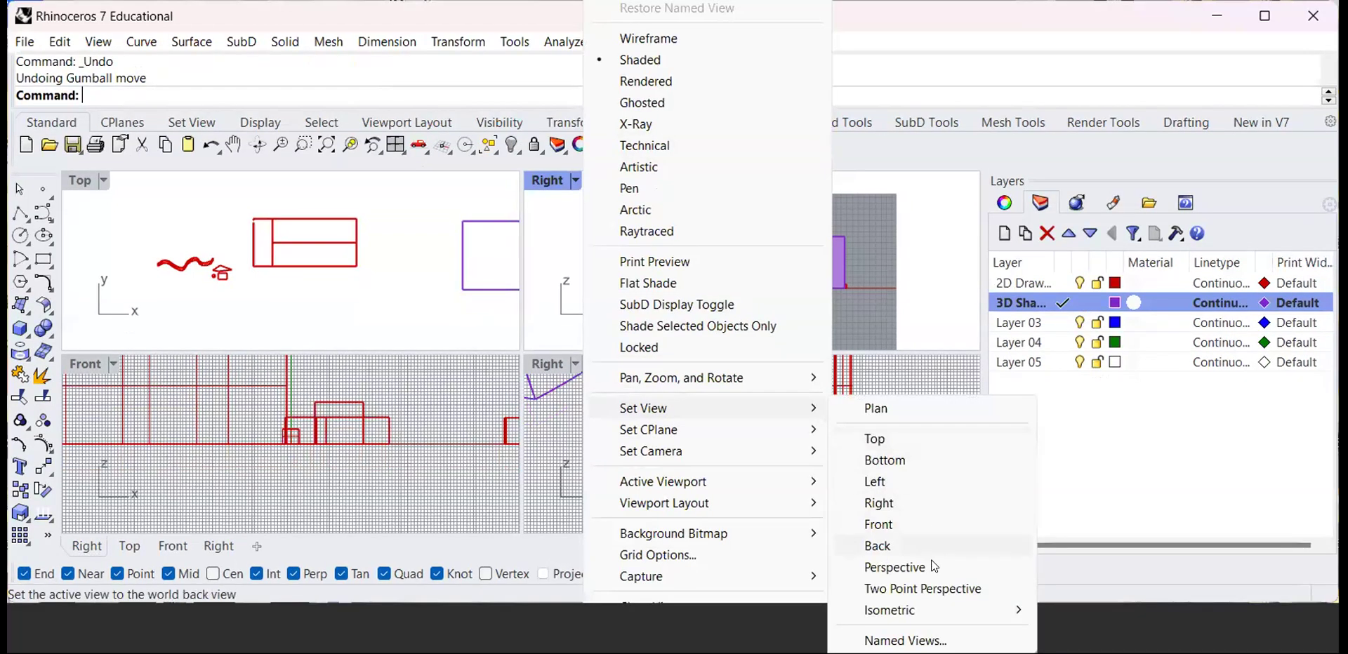
click(894, 568)
double_click(550, 181)
Copy and paste the cone-cut solid in place, move the duplicate along the negative Y direction, and clear the selection
right_drag(455, 370, 441, 419)
click(444, 377)
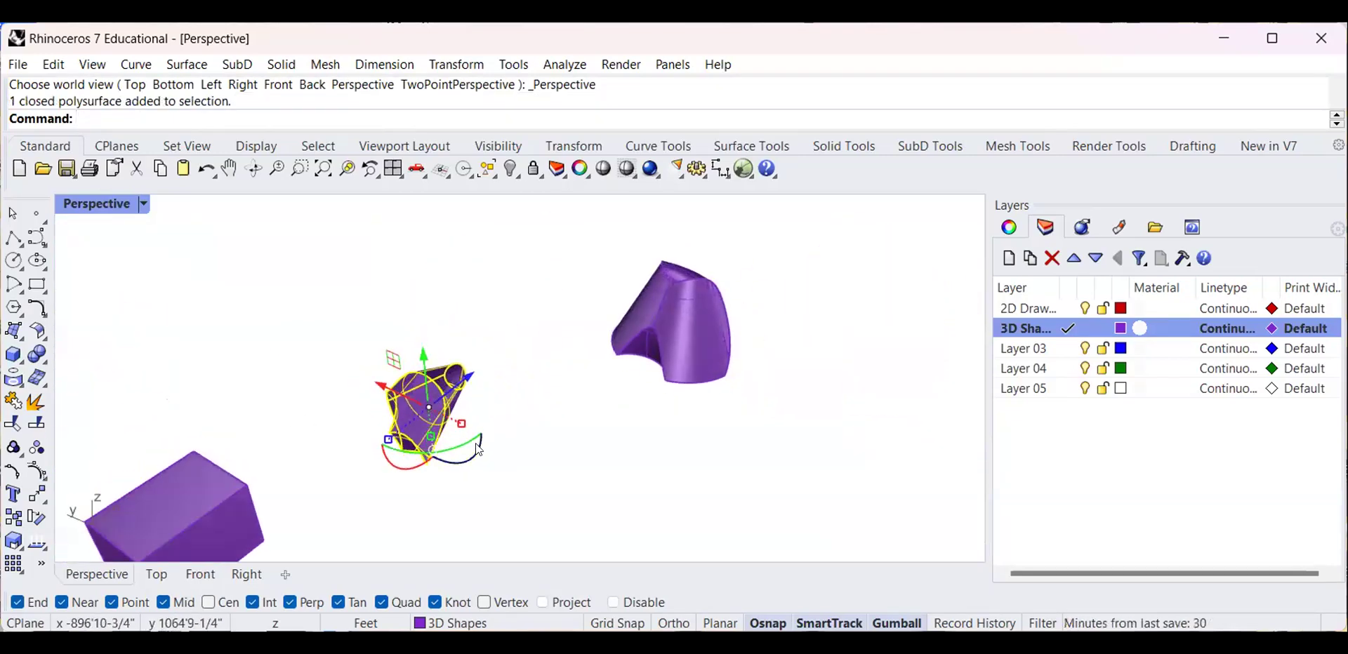
key(ctrl+c)
key(ctrl+v)
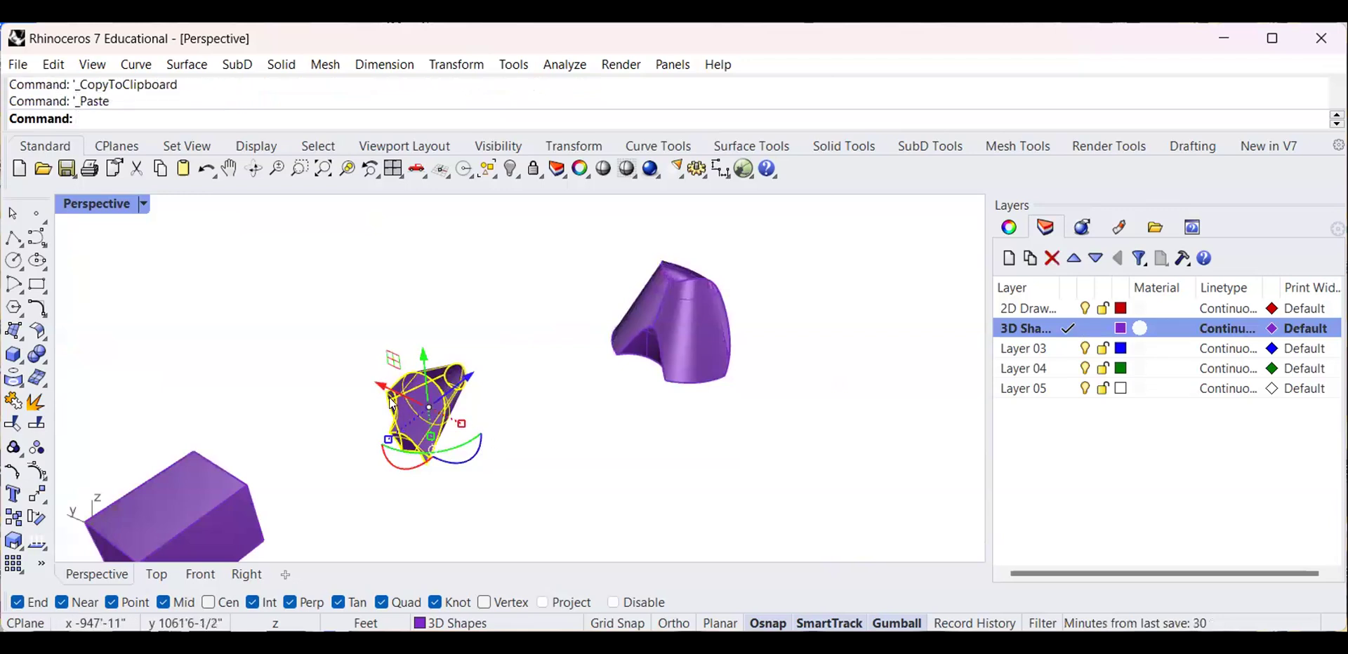
drag(381, 392, 516, 447)
click(491, 361)
scroll(490, 362, down, 5)
mouse_move(491, 365)
right_down()
mouse_move(496, 407)
mouse_move(398, 435)
mouse_move(410, 403)
mouse_move(510, 363)
right_up()
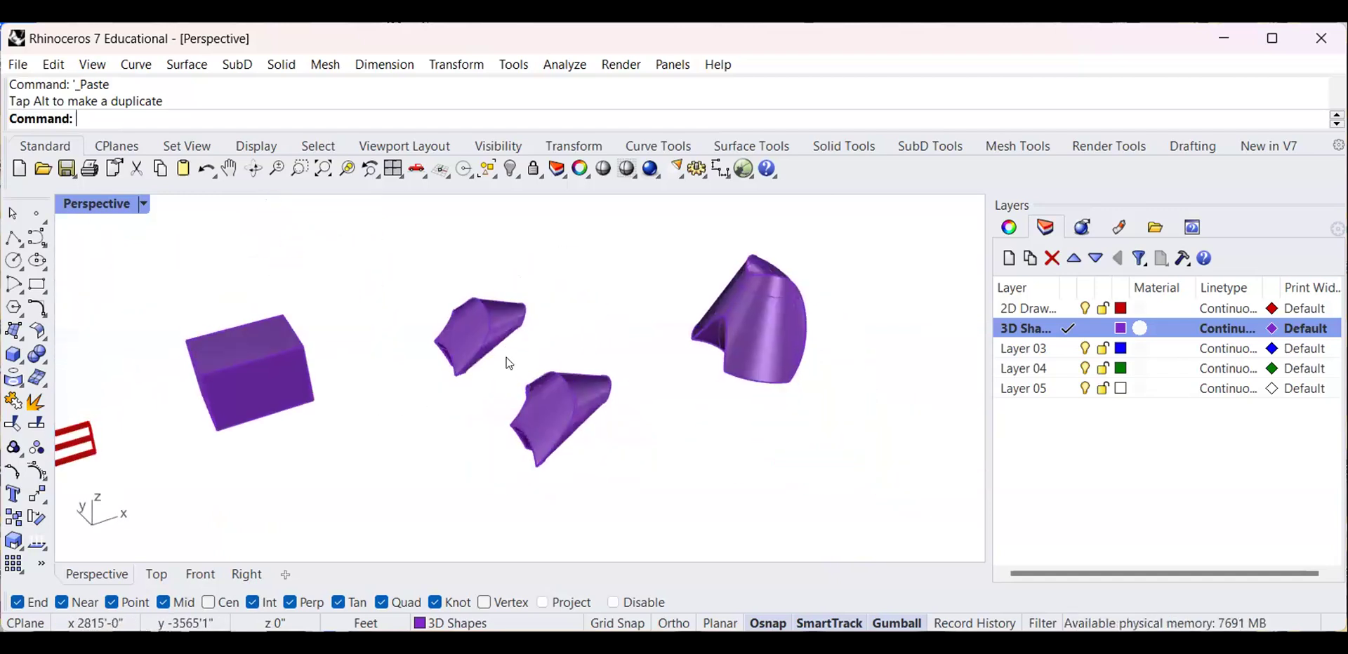
Select the duplicated solid and move it farther along the negative Y direction, and clear the selection
right_drag(568, 403, 473, 419)
scroll(547, 358, up, 6)
scroll(469, 457, down, 5)
click(473, 419)
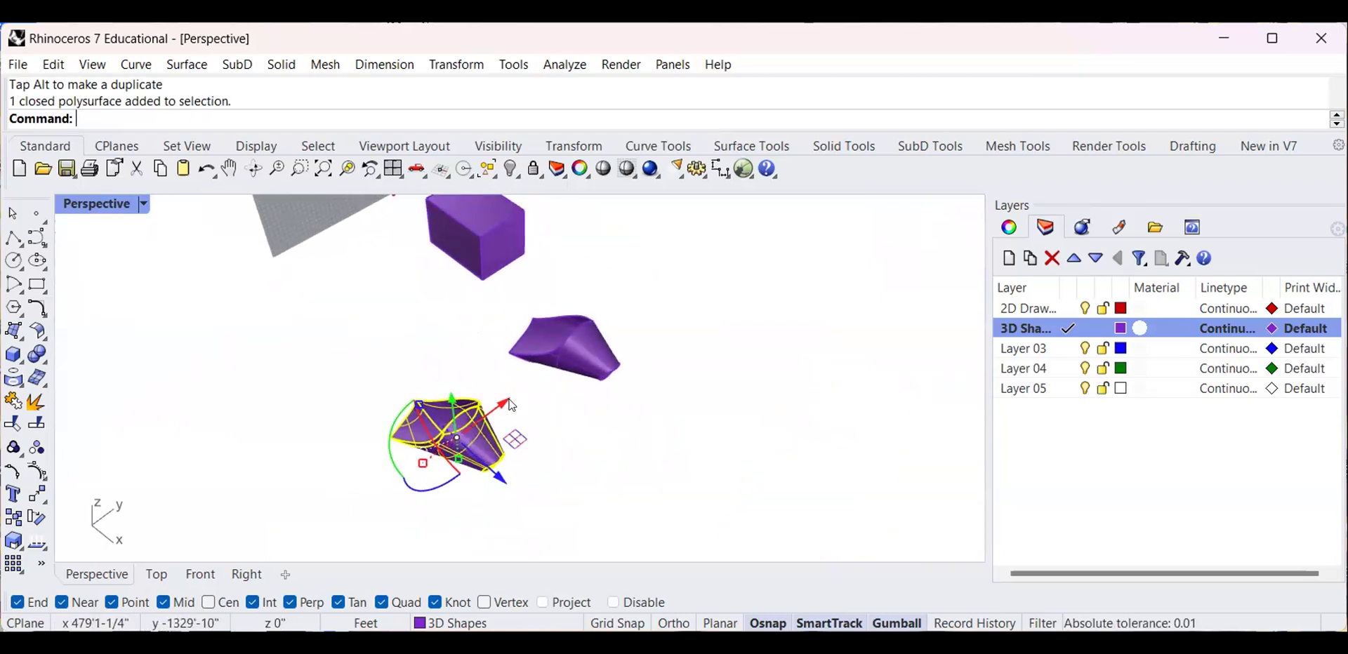
drag(505, 405, 429, 460)
click(310, 421)
Explode the duplicated cone-cut solid into separate surfaces
right_drag(310, 421, 457, 358)
scroll(474, 366, up, 3)
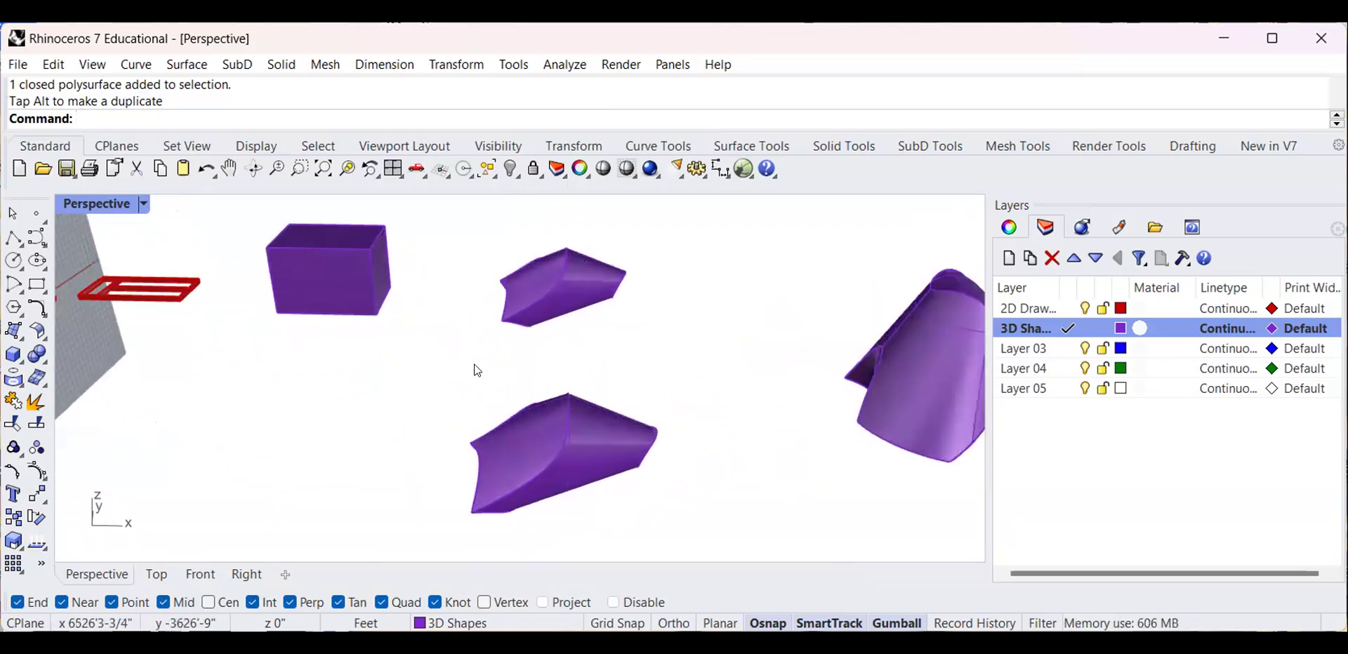
right_drag(469, 416, 462, 494)
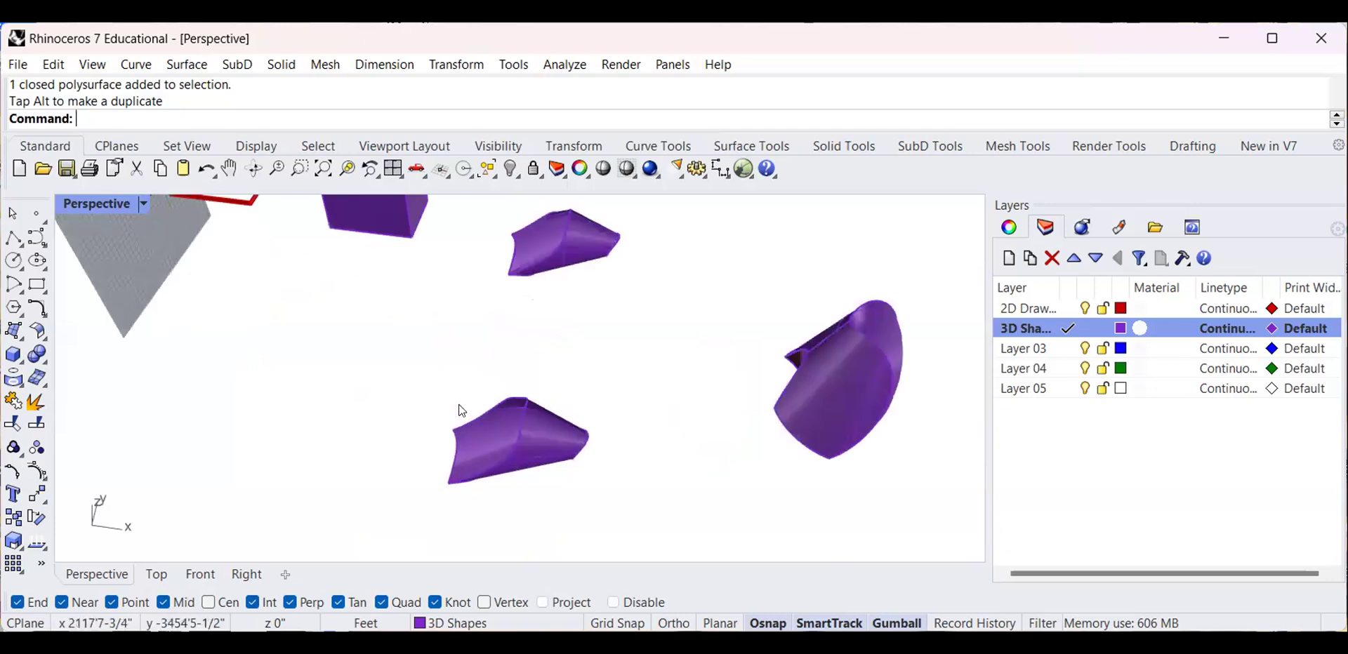
drag(409, 352, 609, 513)
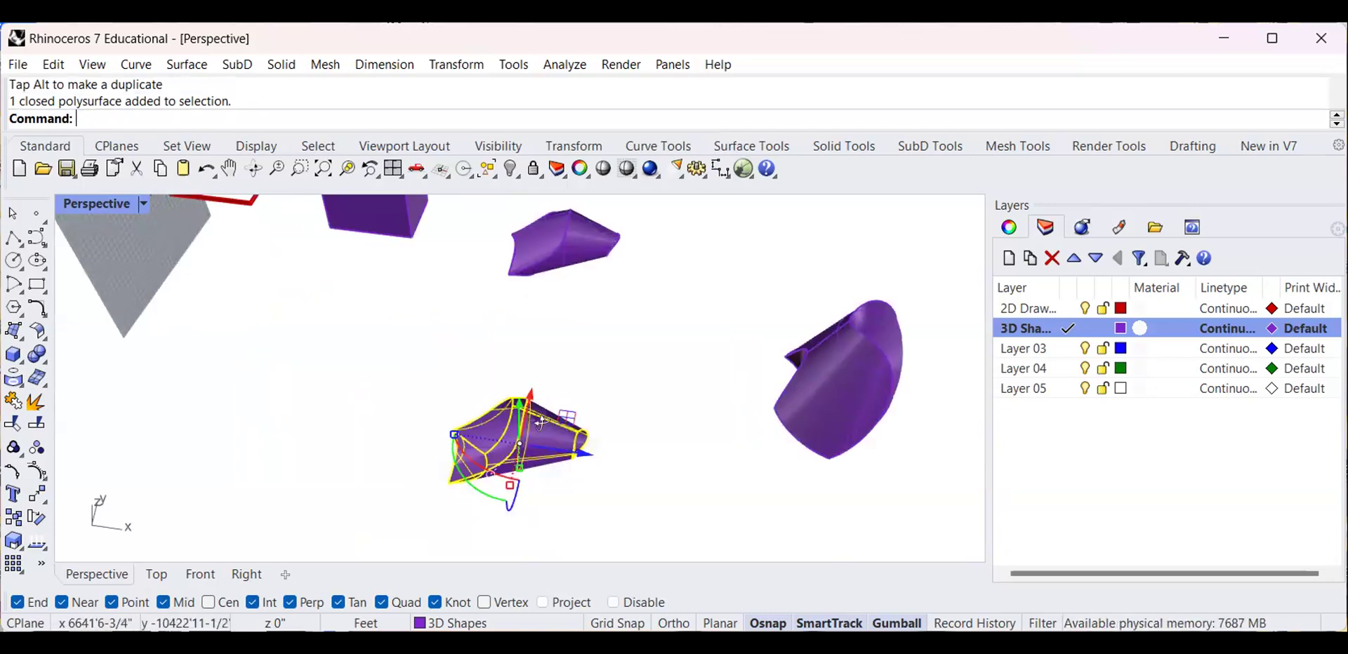
scroll(532, 422, up, 3)
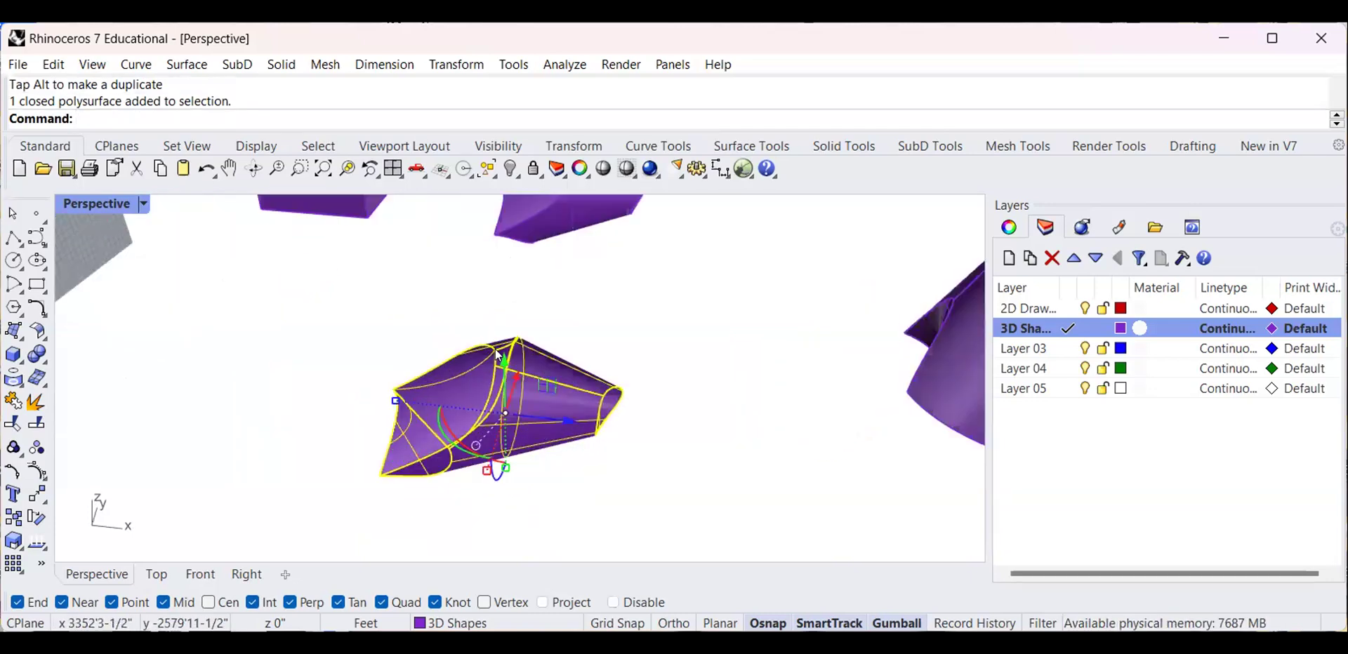
right_drag(498, 356, 459, 392)
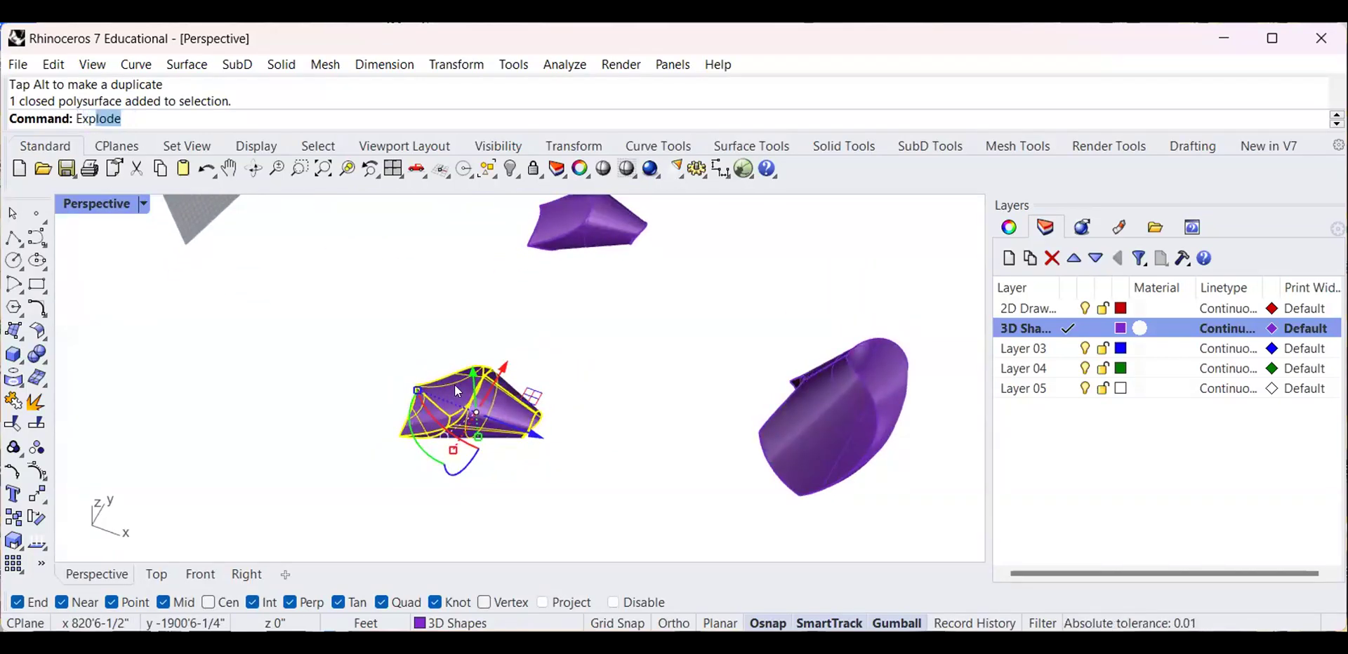
key(Return)
Examine the exploded solid's individual curved surfaces and their shared edges from several angles
right_drag(300, 338, 576, 336)
click(562, 327)
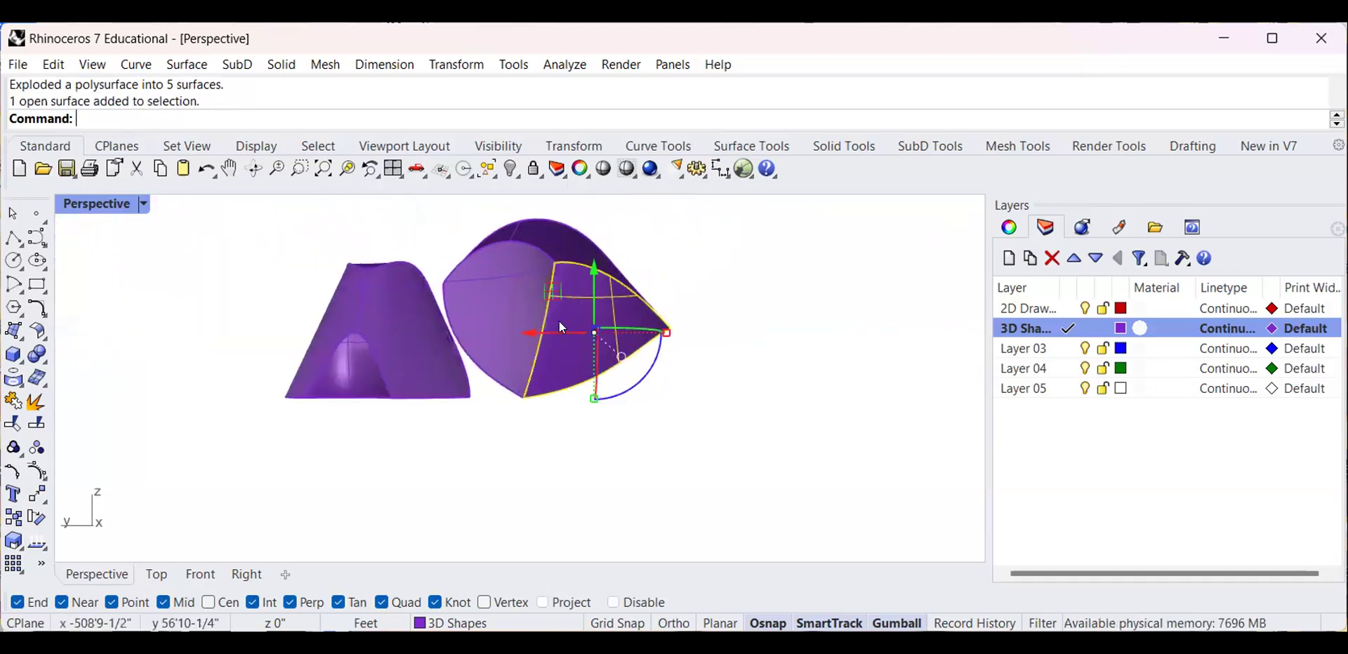
click(508, 312)
click(779, 388)
mouse_move(574, 315)
right_down()
mouse_move(575, 275)
mouse_move(544, 298)
mouse_move(549, 335)
mouse_move(576, 288)
mouse_move(566, 328)
right_up()
right_drag(565, 265, 655, 301)
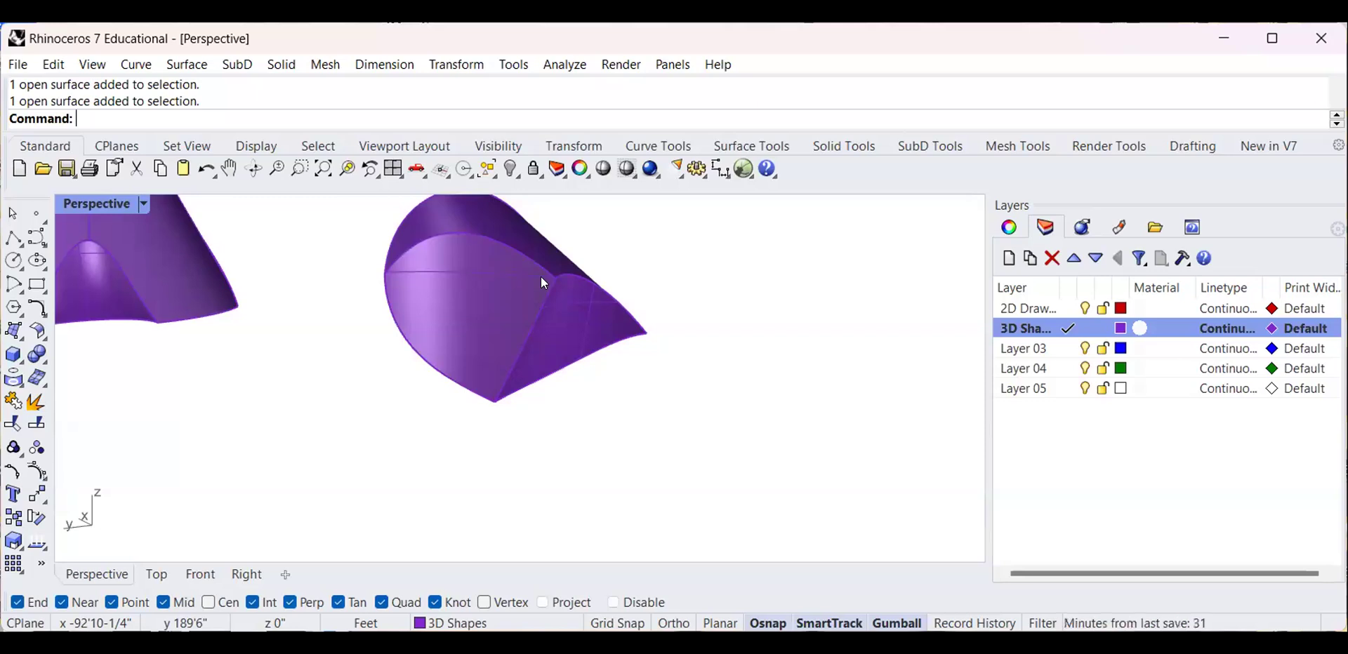
right_drag(520, 381, 385, 376)
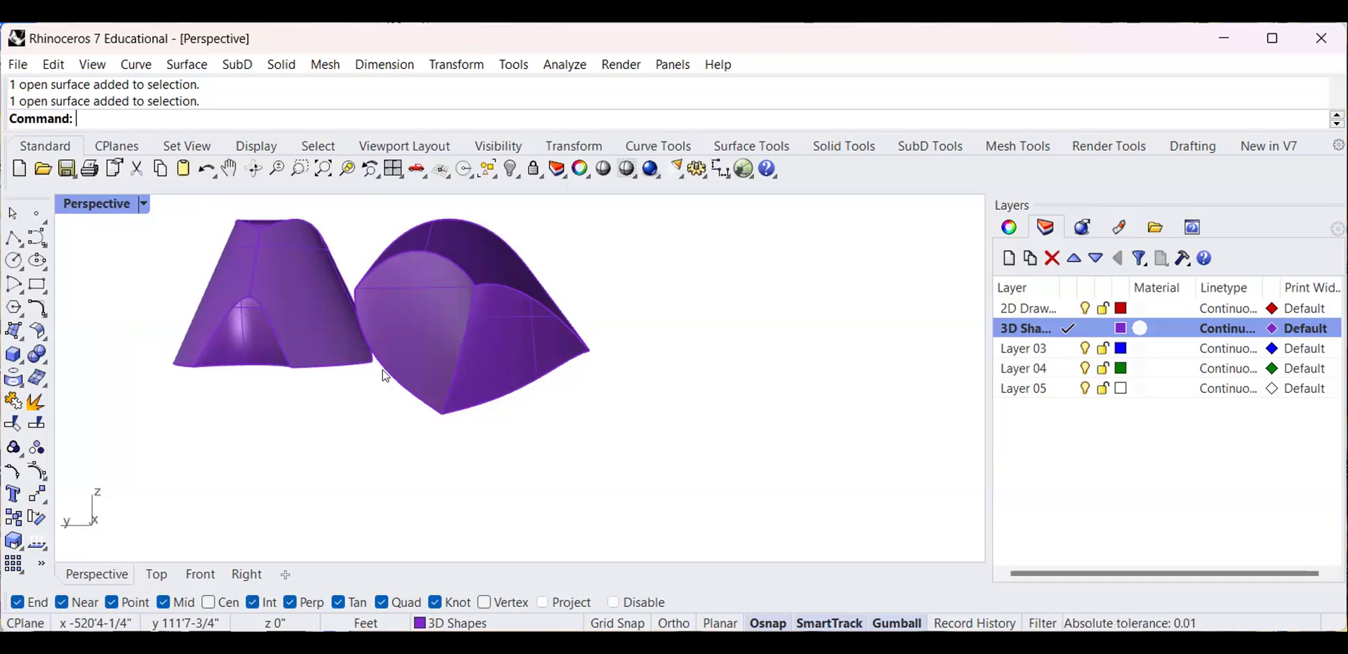
right_drag(455, 329, 574, 441)
Join the two adjacent curved end surfaces of the exploded solid into one polysurface
click(487, 423)
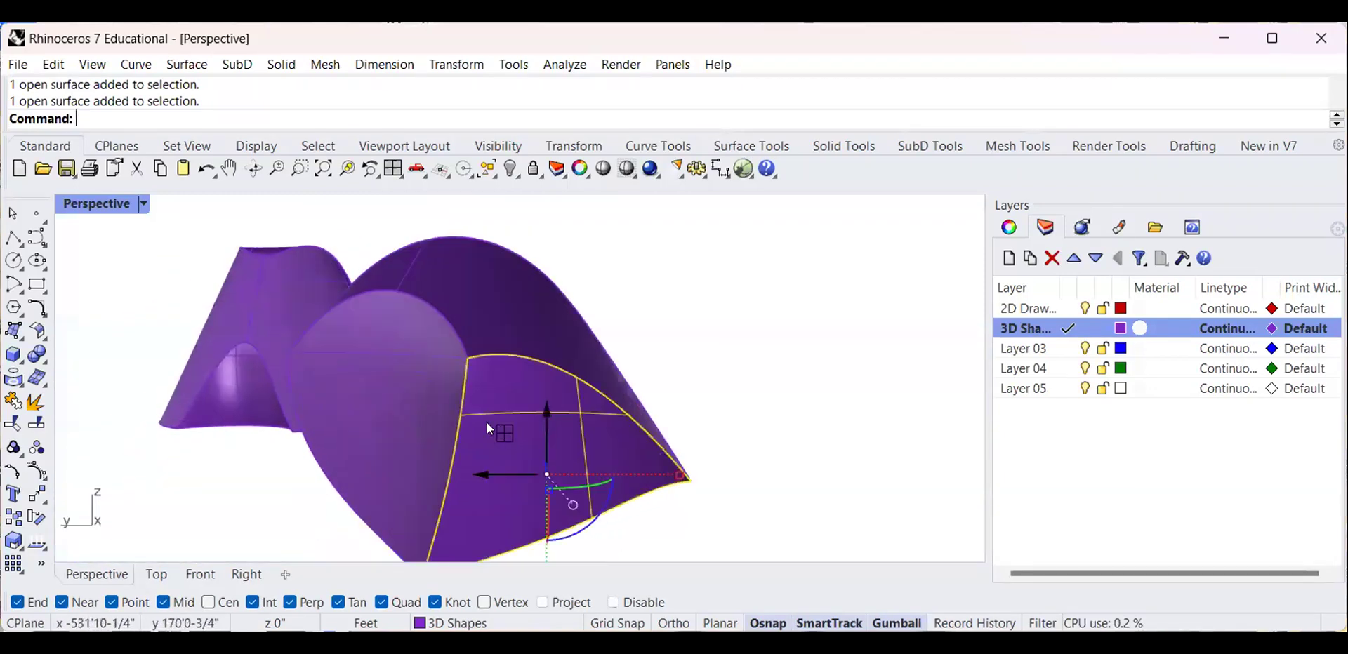
shift+click(434, 413)
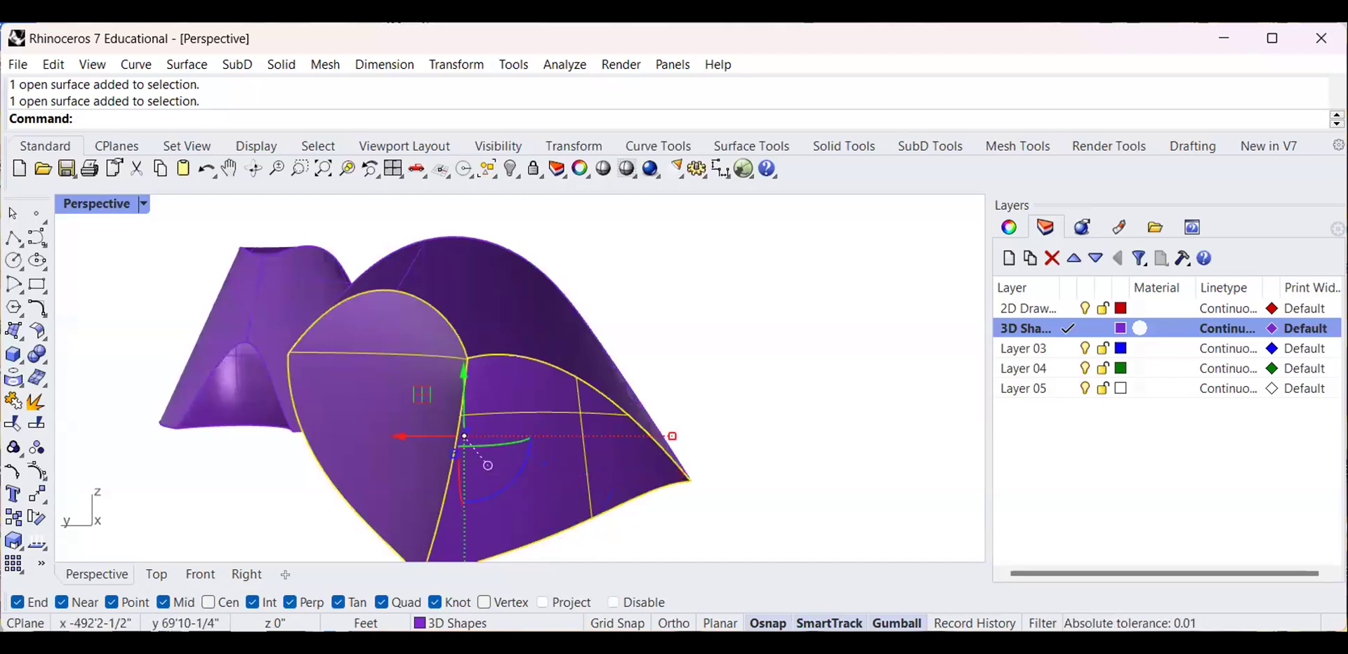
key(Return)
Unroll the joined polysurface with UnrollSrf, setting Explode=No
right_drag(713, 391, 768, 358)
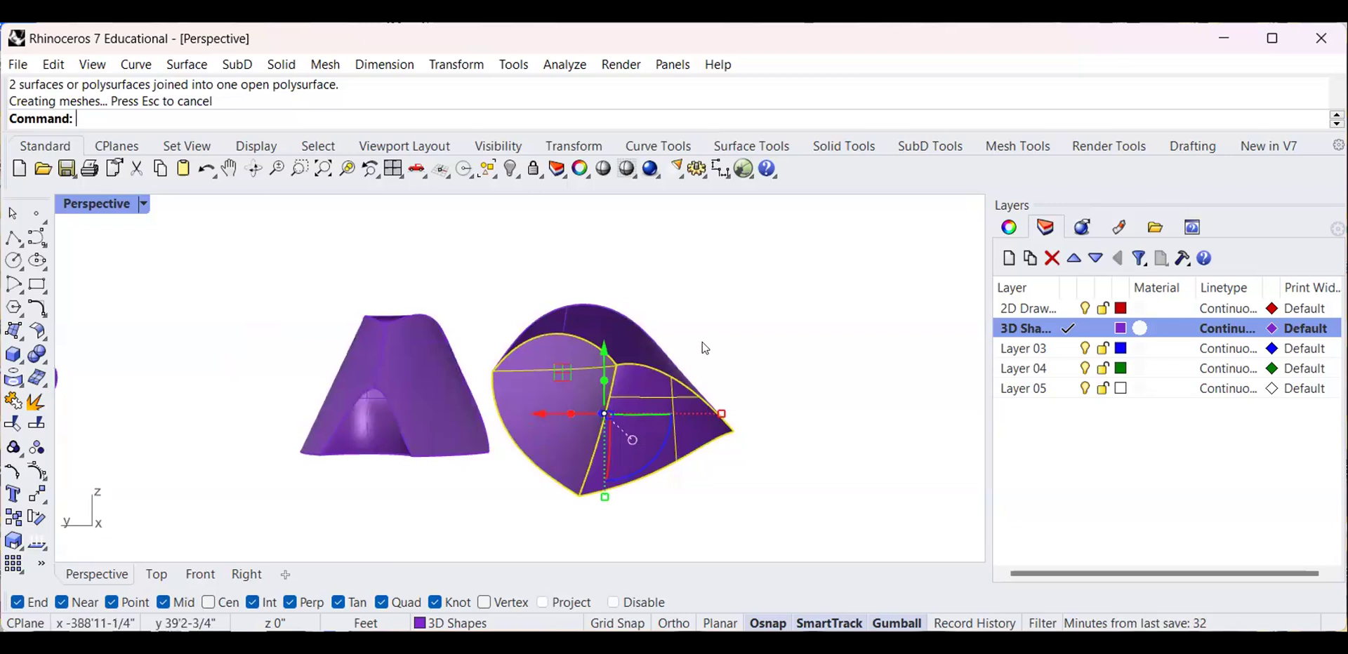
text(Un)
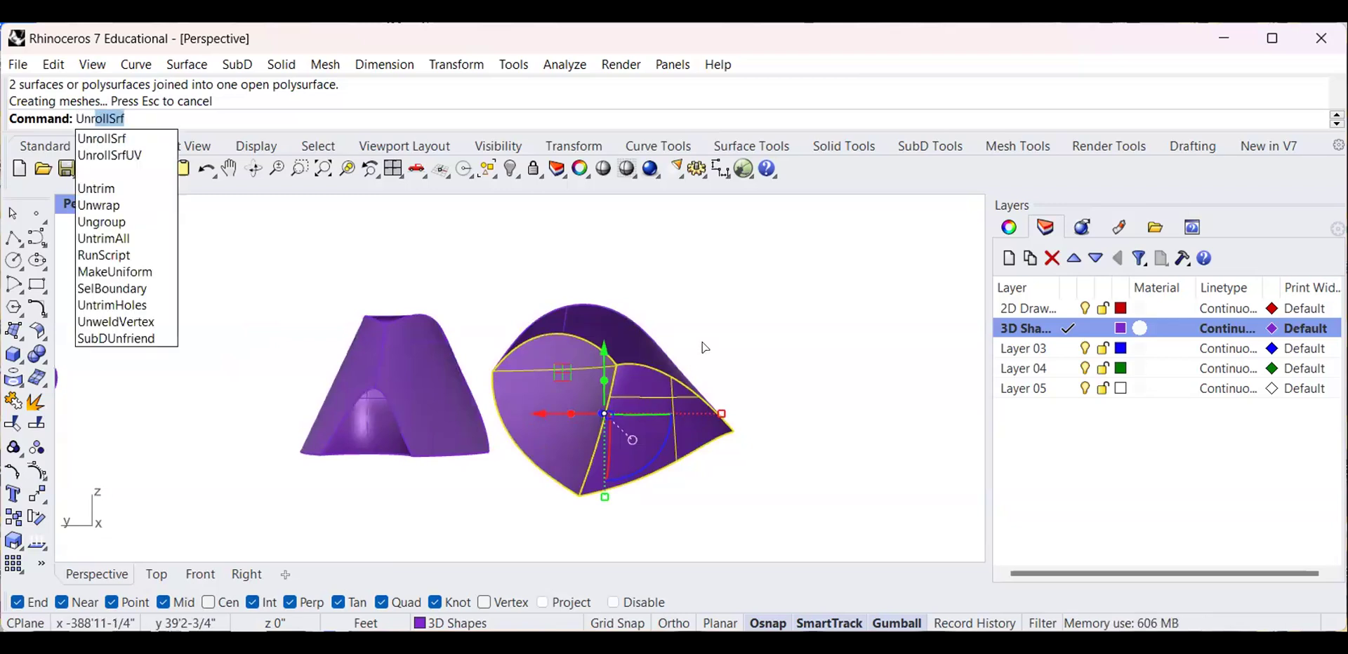
text(r)
key(Return)
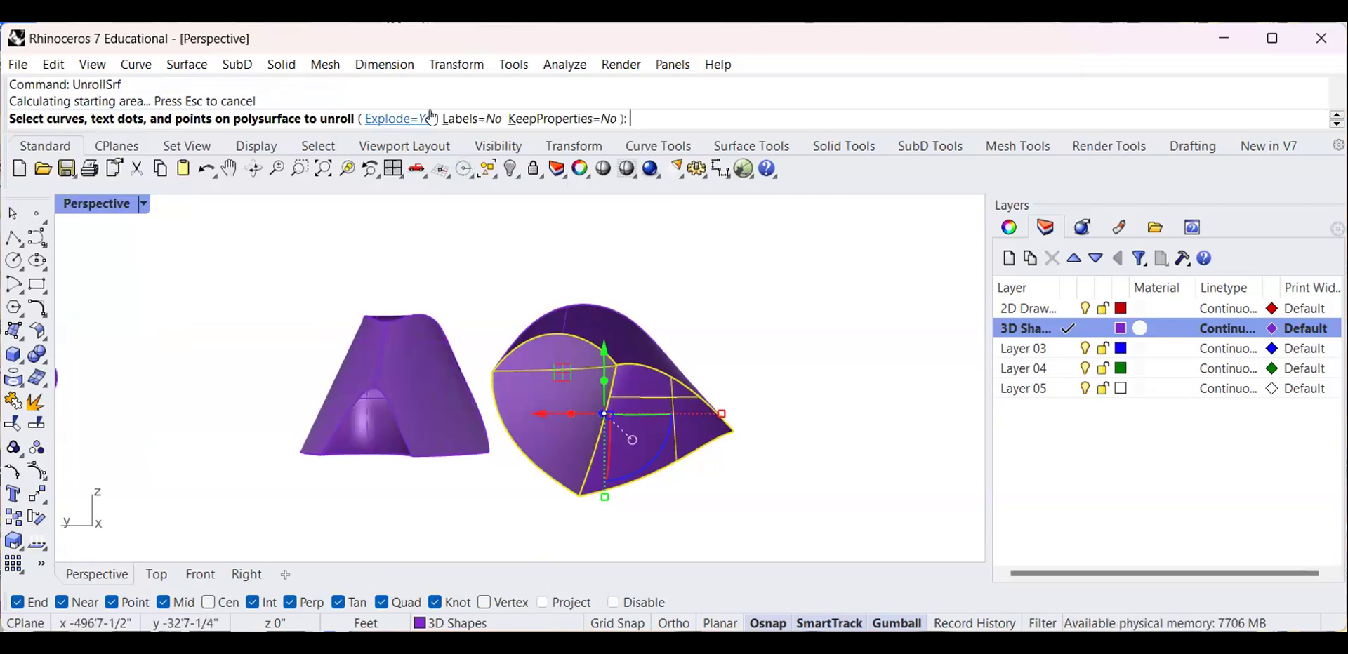
click(429, 118)
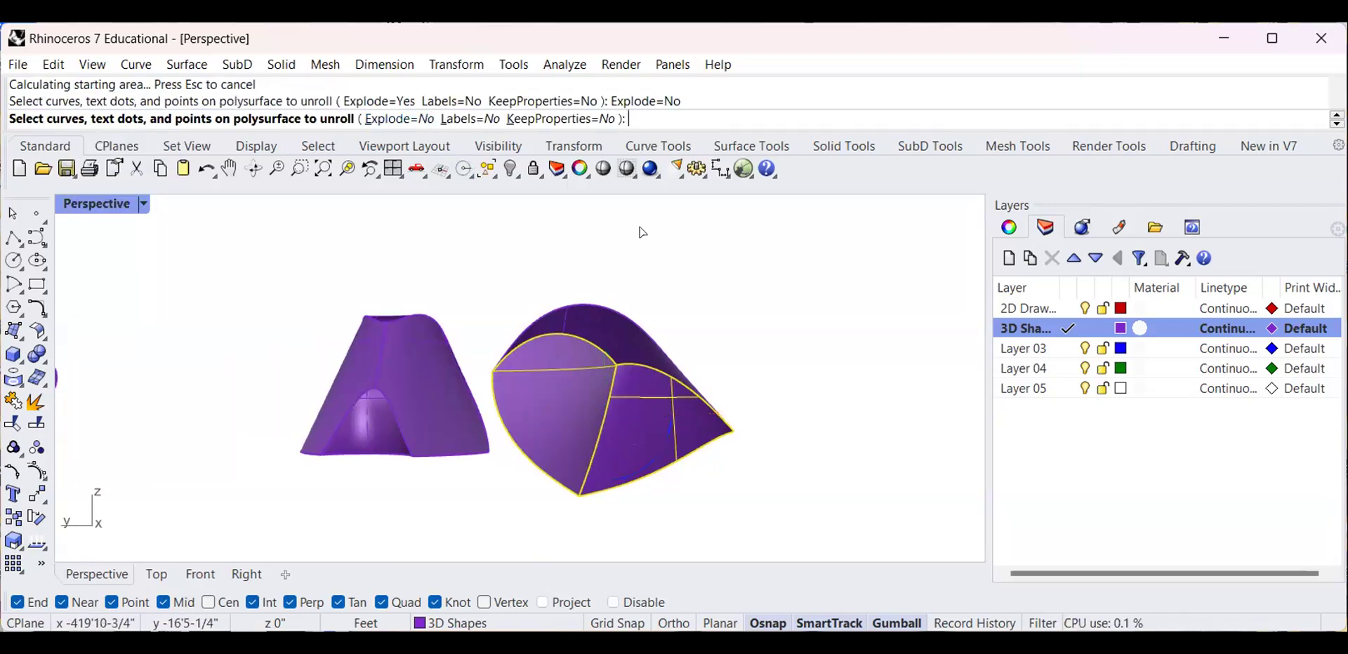
key(Return)
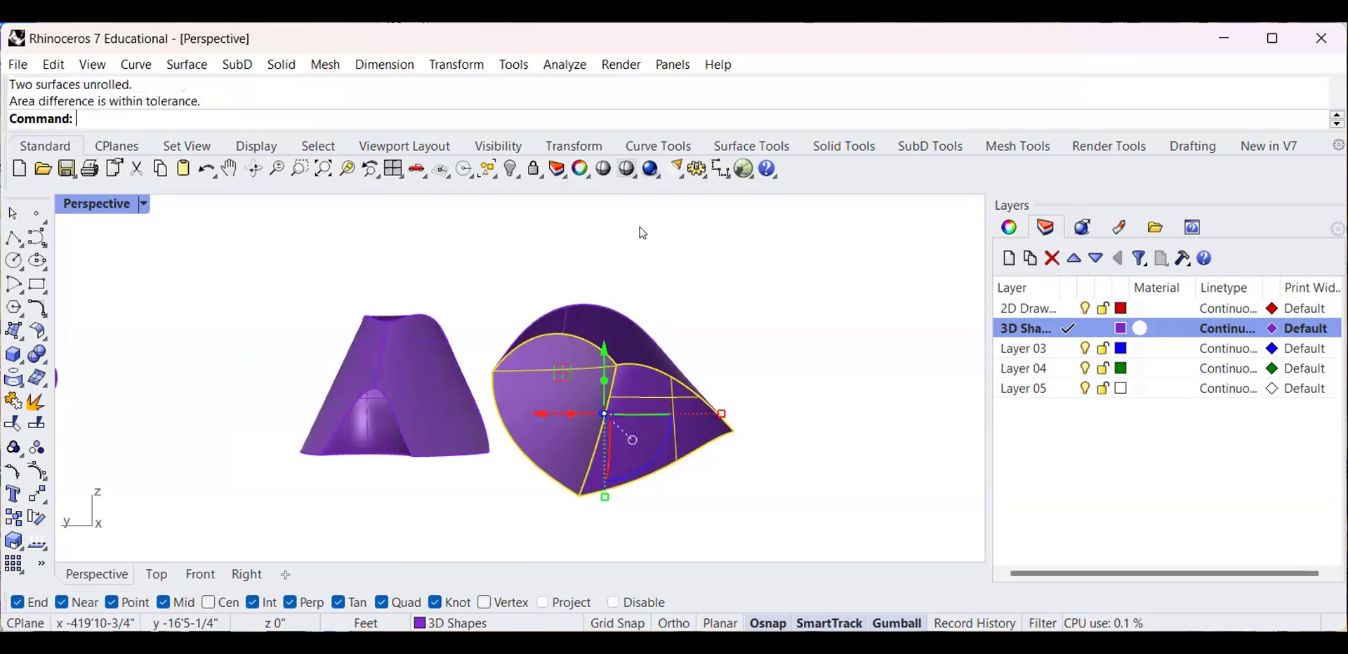
Maximize the Top view, move the joined polysurface along the negative X direction away from the exploded solid, and clear the selection
double_click(81, 200)
double_click(81, 200)
scroll(406, 337, down, 13)
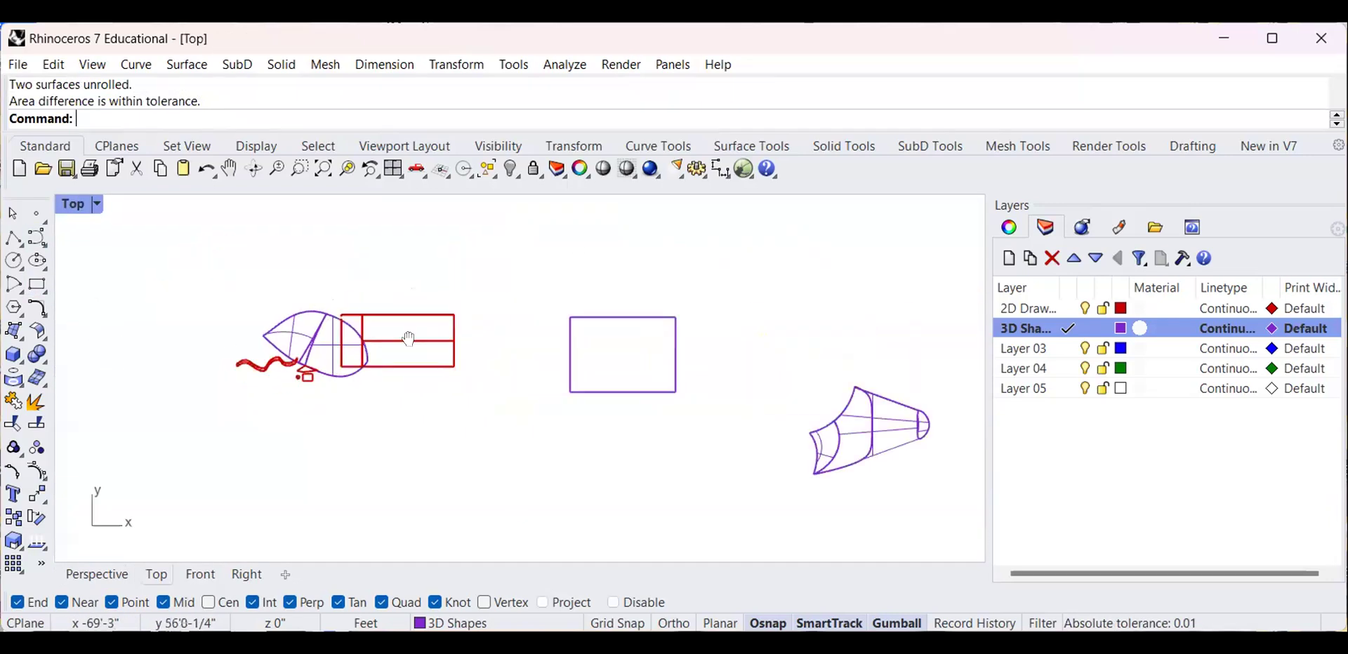
right_drag(574, 338, 696, 337)
scroll(818, 484, up, 4)
right_drag(683, 433, 566, 356)
scroll(671, 403, up, 6)
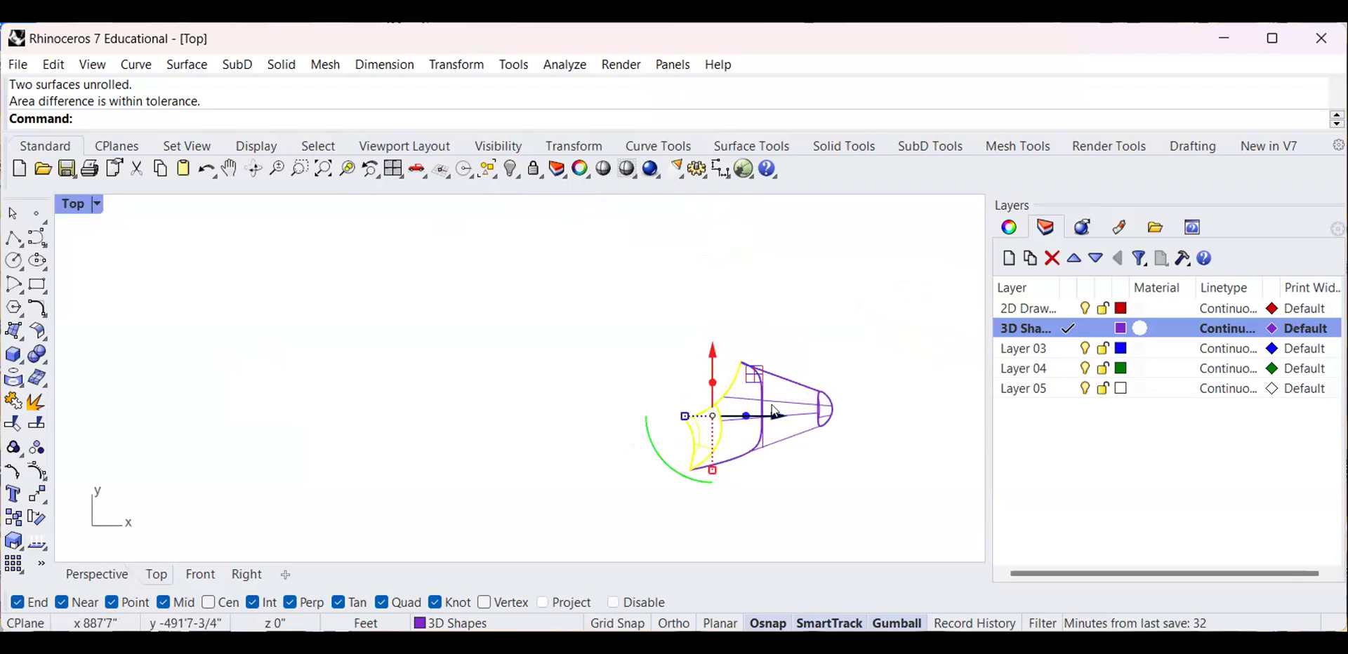
drag(777, 416, 521, 417)
click(562, 326)
scroll(452, 401, up, 4)
scroll(457, 437, down, 4)
right_drag(503, 420, 563, 367)
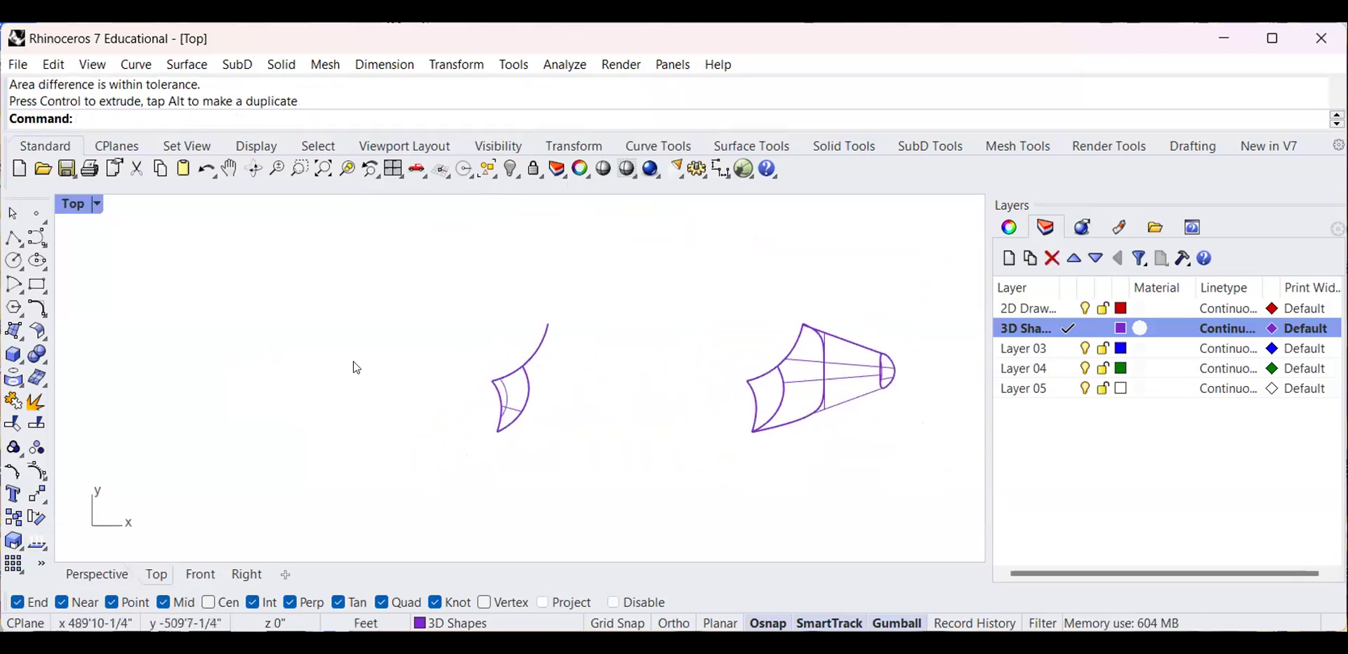
Maximize the Perspective view, select the separated two-surface polysurface, and unroll it again with Explode=No
double_click(68, 208)
double_click(562, 204)
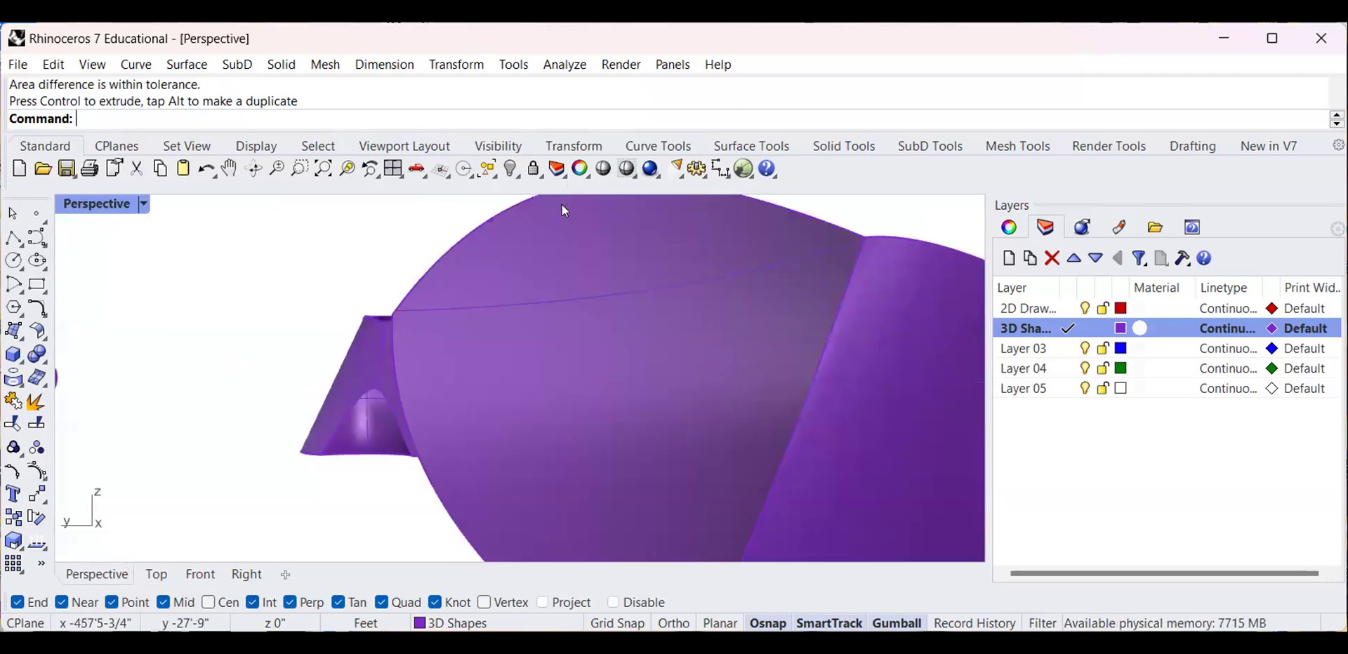
scroll(499, 399, down, 4)
right_drag(499, 398, 449, 491)
click(282, 440)
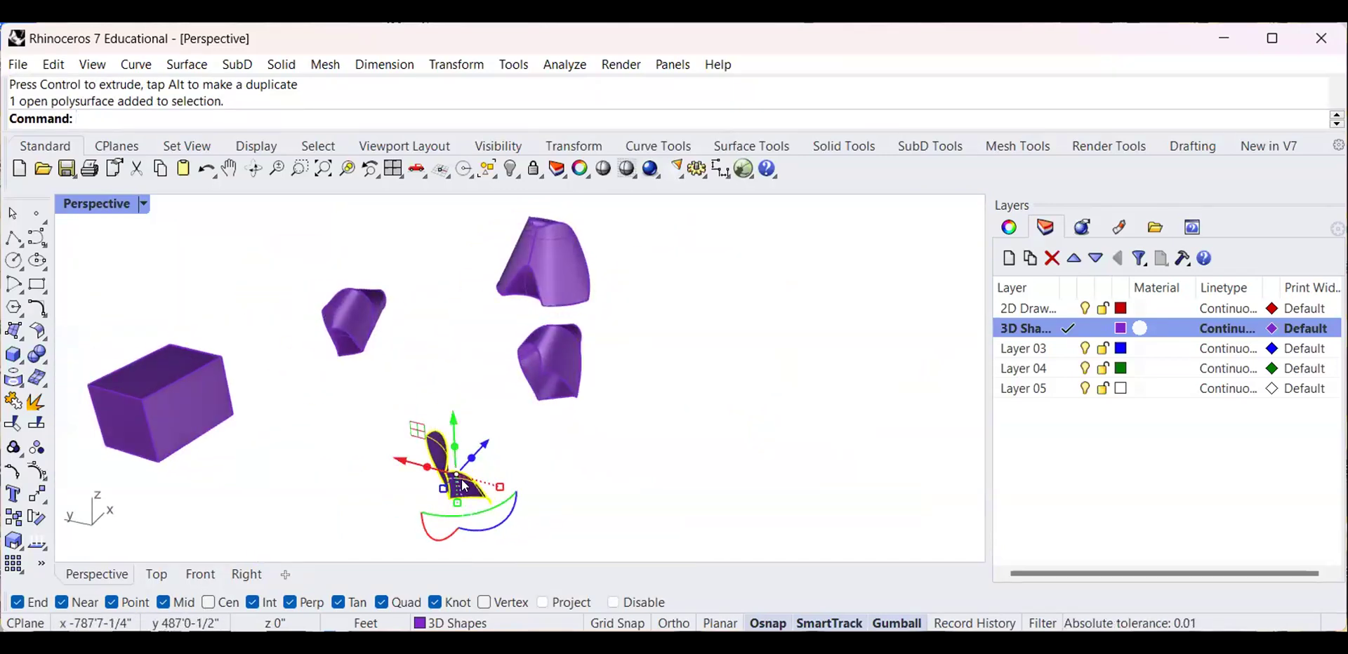
scroll(463, 517, up, 2)
text(UnrollSrf)
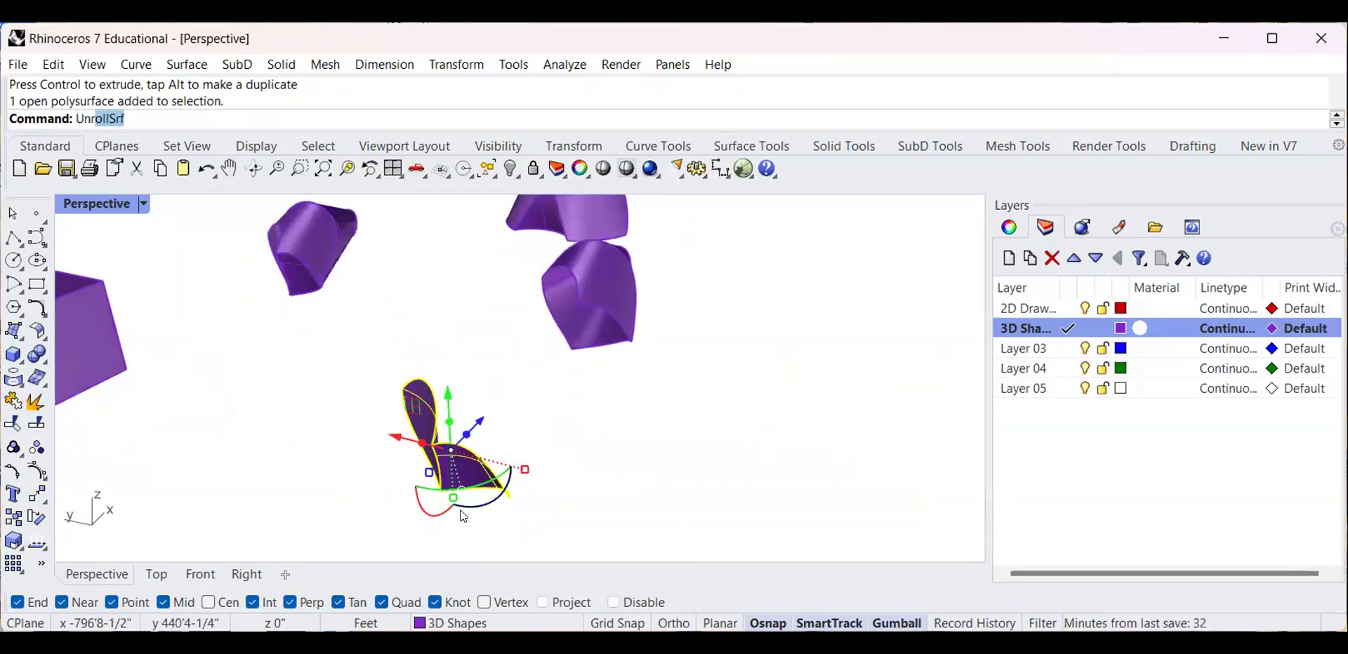
key(Return)
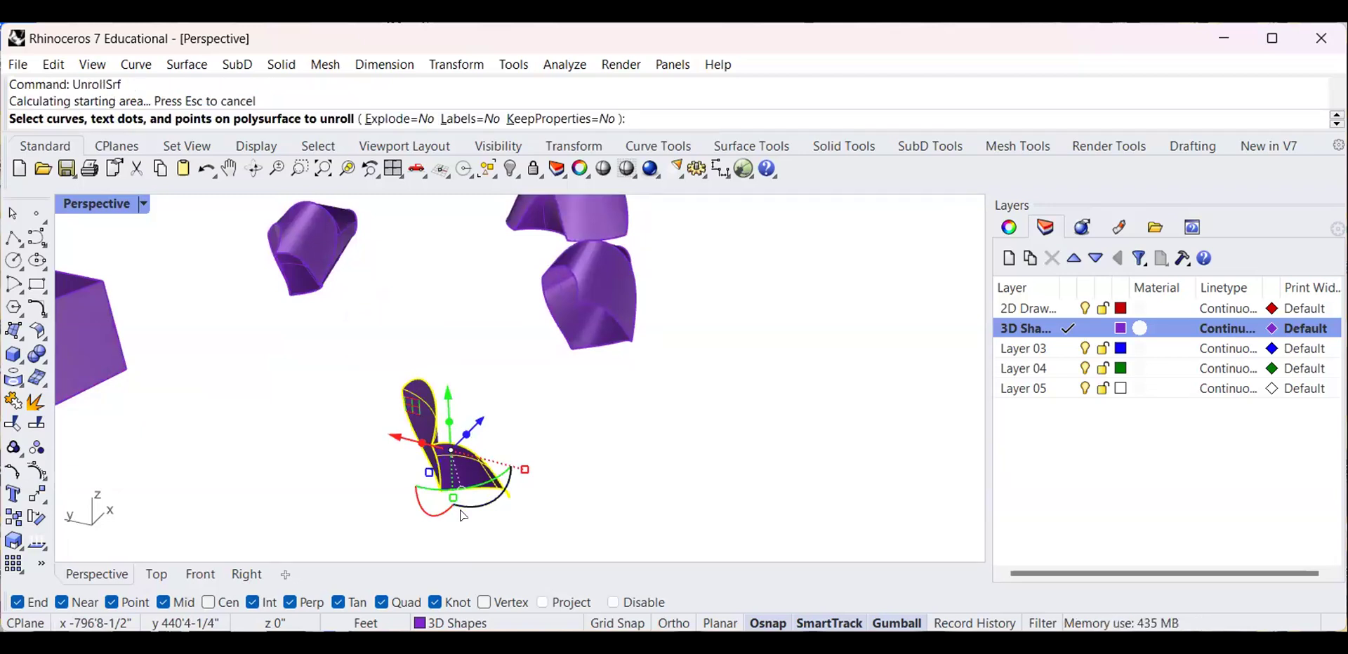
key(Return)
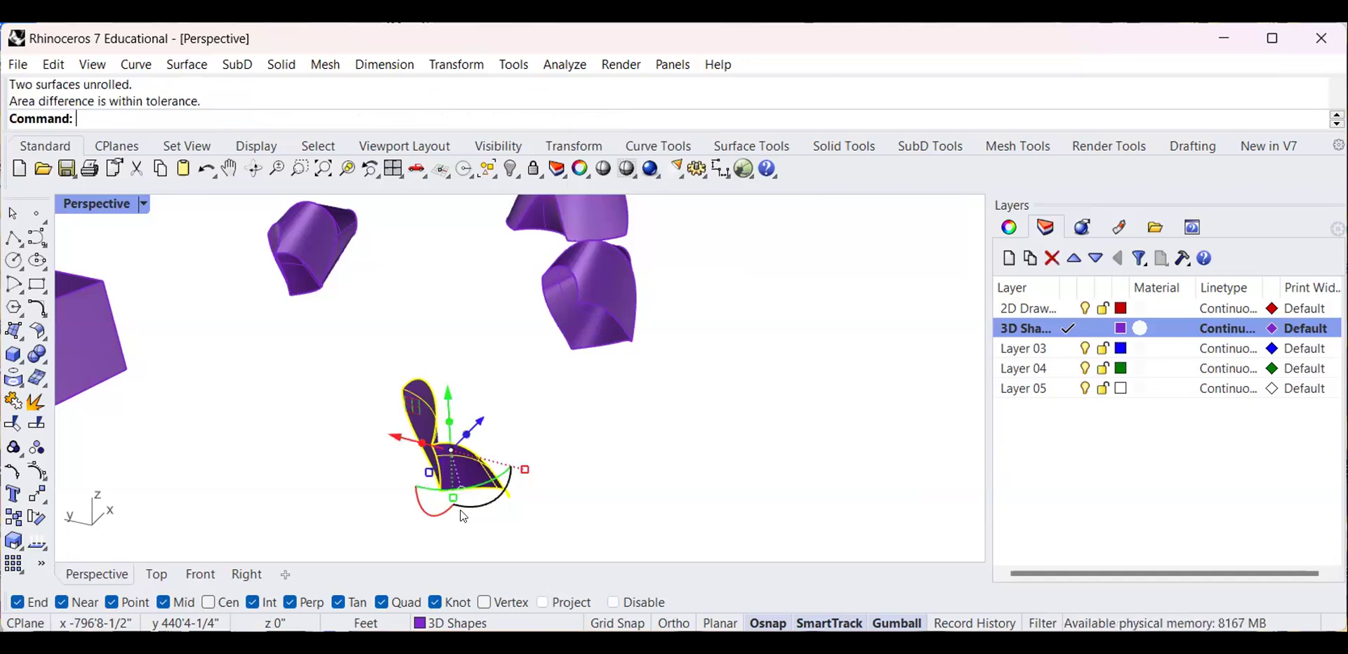
Maximize the Top view and look over the drawing to locate the unrolled surfaces
double_click(98, 210)
double_click(99, 209)
scroll(549, 408, down, 19)
right_drag(548, 408, 615, 382)
scroll(421, 468, down, 6)
right_drag(429, 446, 596, 328)
scroll(682, 253, up, 16)
scroll(653, 388, up, 15)
scroll(608, 395, down, 8)
right_drag(472, 381, 325, 425)
scroll(596, 466, up, 2)
right_drag(491, 446, 415, 428)
scroll(457, 364, down, 8)
scroll(614, 423, up, 4)
right_drag(783, 467, 1038, 469)
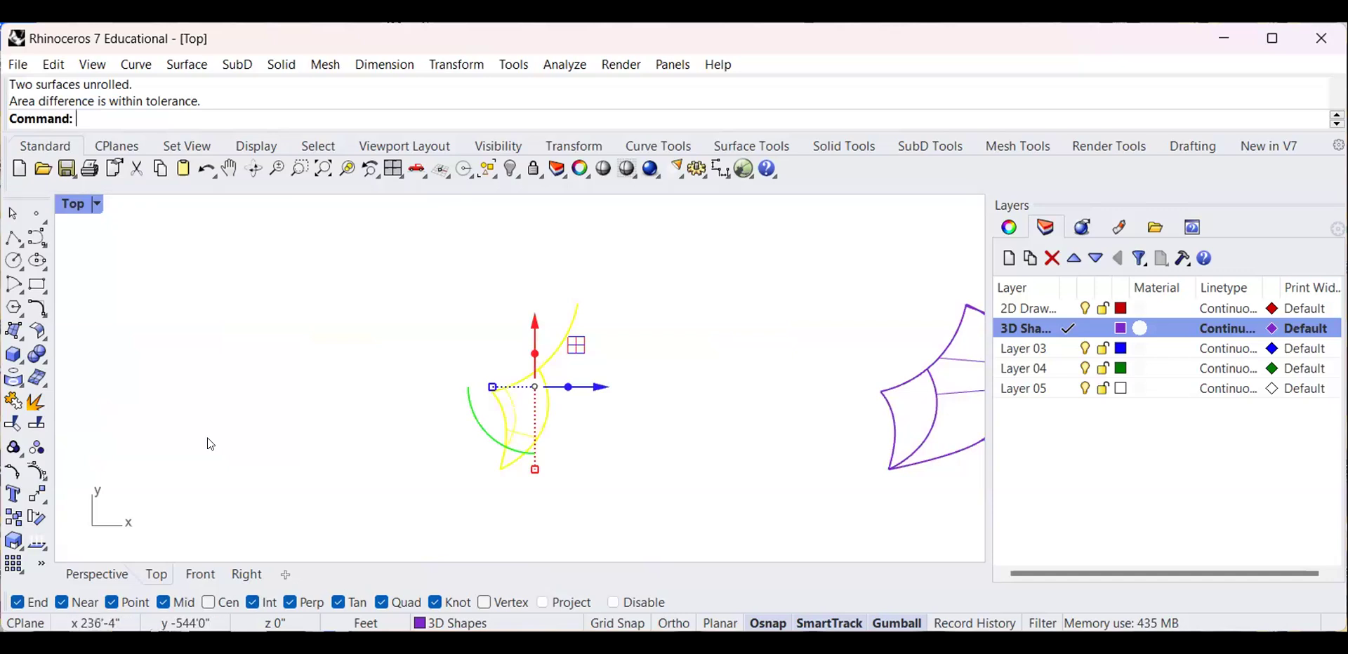
right_drag(486, 460, 434, 381)
scroll(375, 402, down, 18)
scroll(432, 383, up, 8)
right_drag(350, 271, 342, 329)
scroll(342, 329, up, 6)
scroll(379, 328, up, 3)
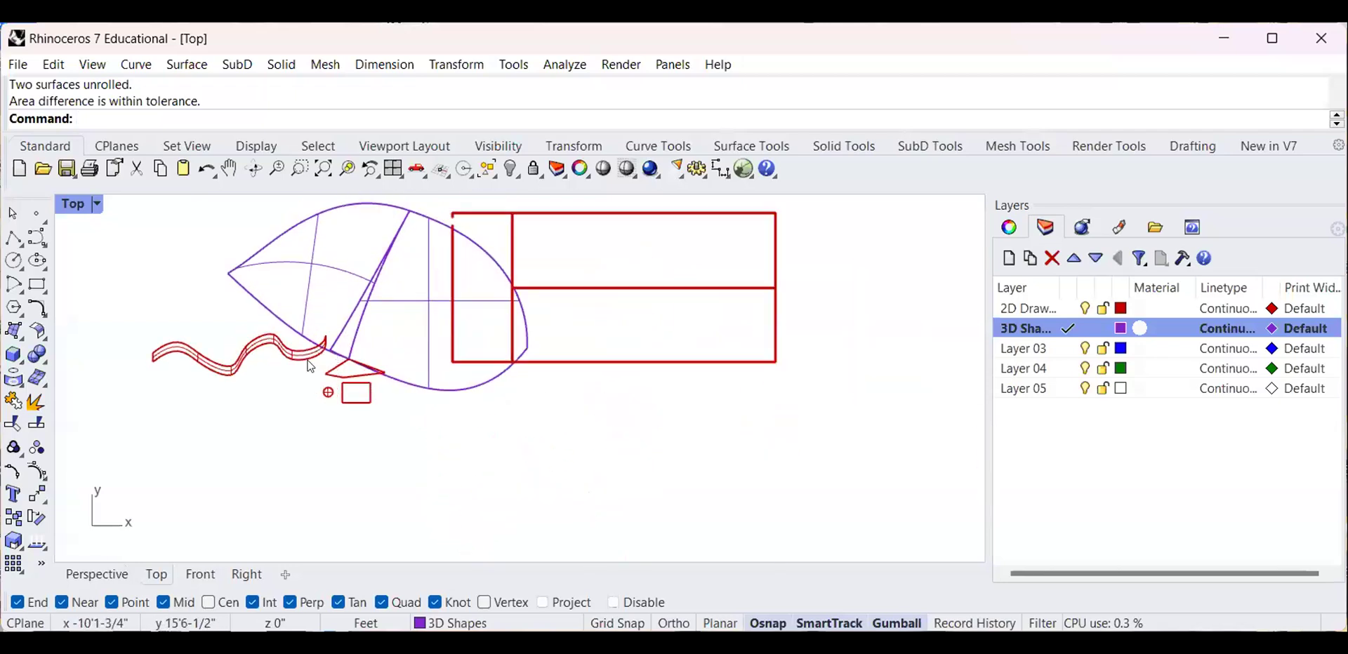
scroll(319, 379, up, 7)
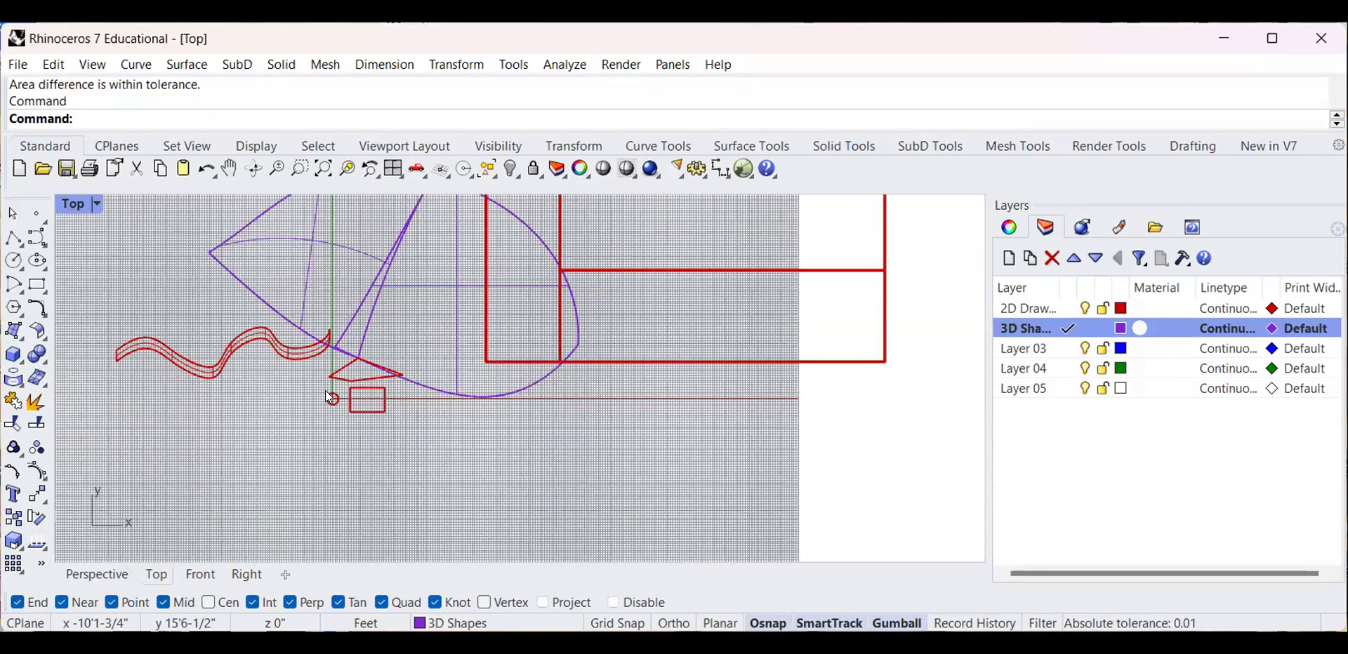
scroll(338, 441, up, 2)
scroll(351, 445, down, 2)
right_drag(390, 447, 494, 453)
Move the small round solid at the origin along the positive X direction, then select the circle remaining there
click(462, 450)
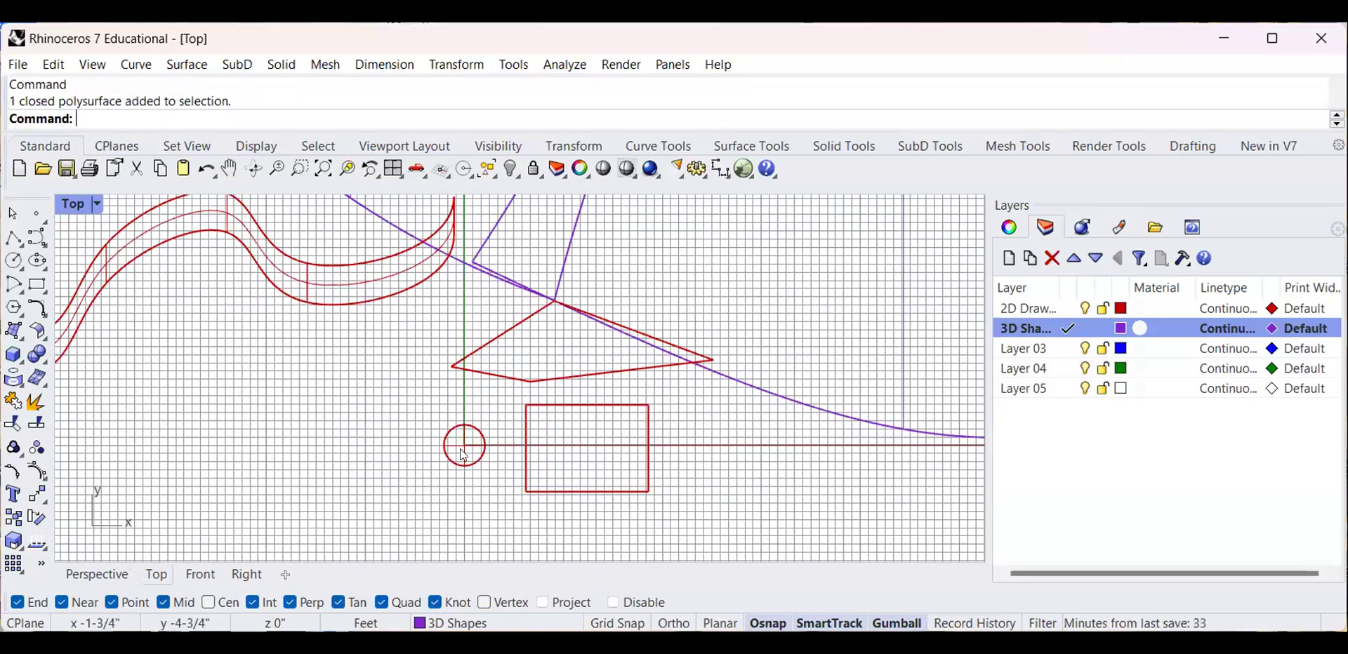
scroll(372, 471, down, 6)
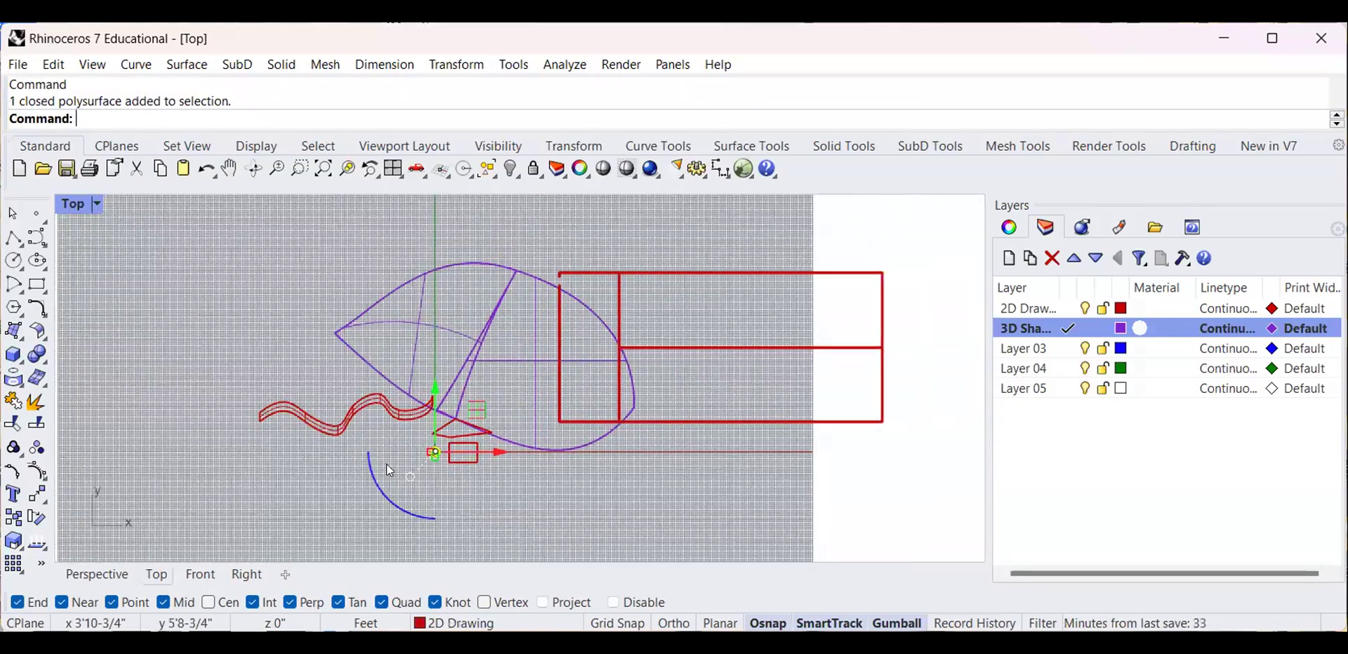
drag(405, 465, 861, 468)
scroll(468, 432, up, 1)
scroll(330, 458, up, 6)
right_drag(268, 475, 367, 448)
scroll(316, 465, up, 7)
click(265, 484)
scroll(467, 480, down, 6)
right_drag(319, 482, 478, 489)
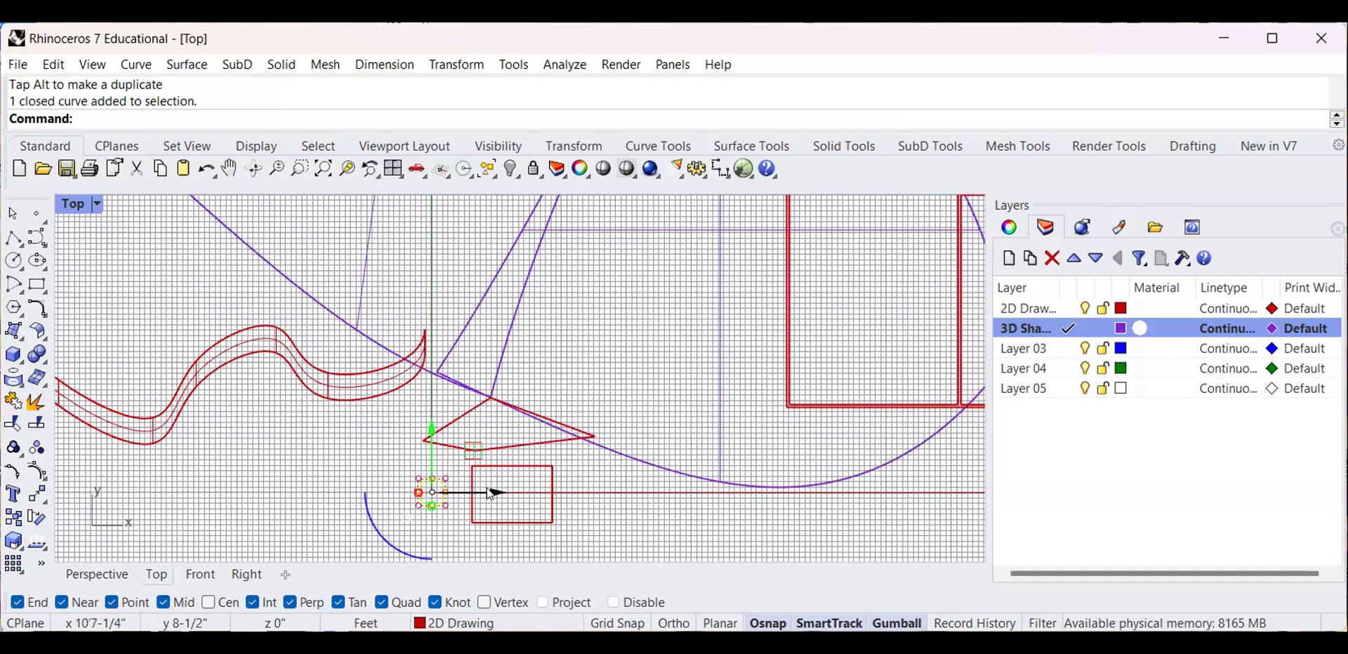
Move one unrolled pattern along the positive X direction into the gap before the purple box and clear the selection
scroll(487, 489, down, 6)
right_drag(525, 342, 228, 395)
scroll(246, 377, down, 6)
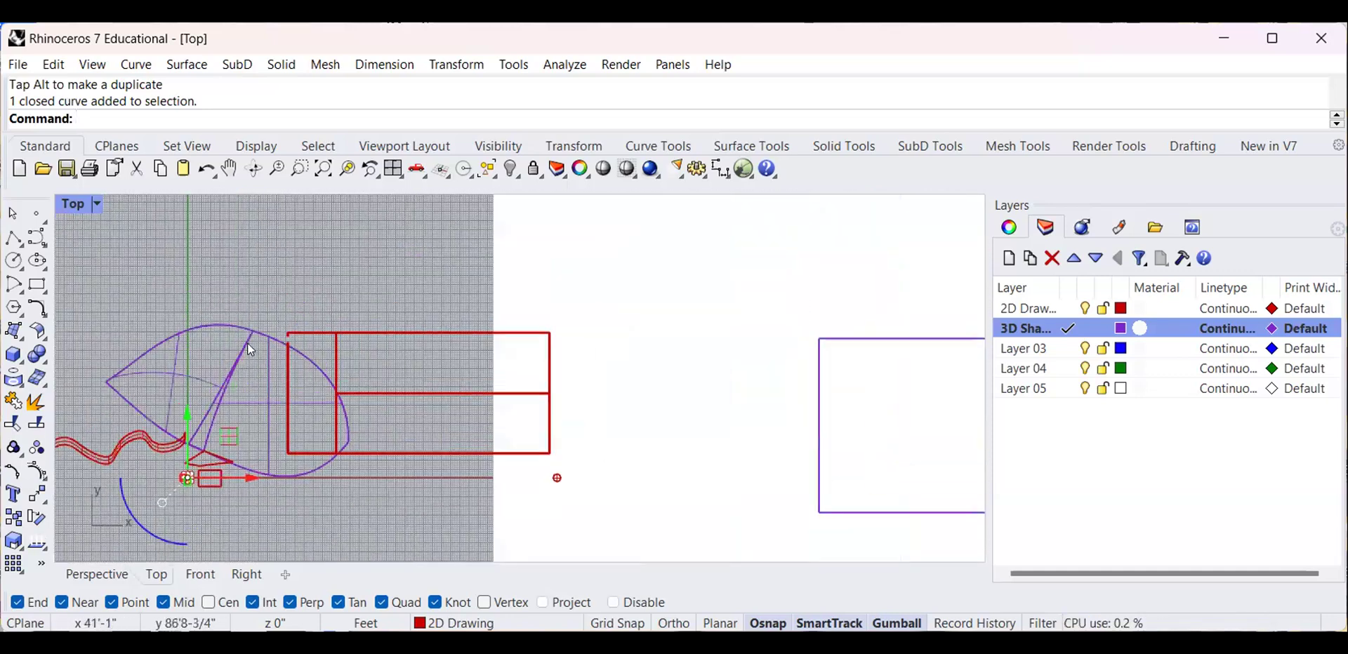
click(250, 349)
click(295, 397)
drag(301, 400, 716, 352)
click(560, 390)
scroll(560, 389, up, 6)
scroll(660, 484, up, 8)
Check the model in the Right view, restore the four-viewport layout, and maximize the Top view
click(247, 575)
scroll(407, 368, down, 4)
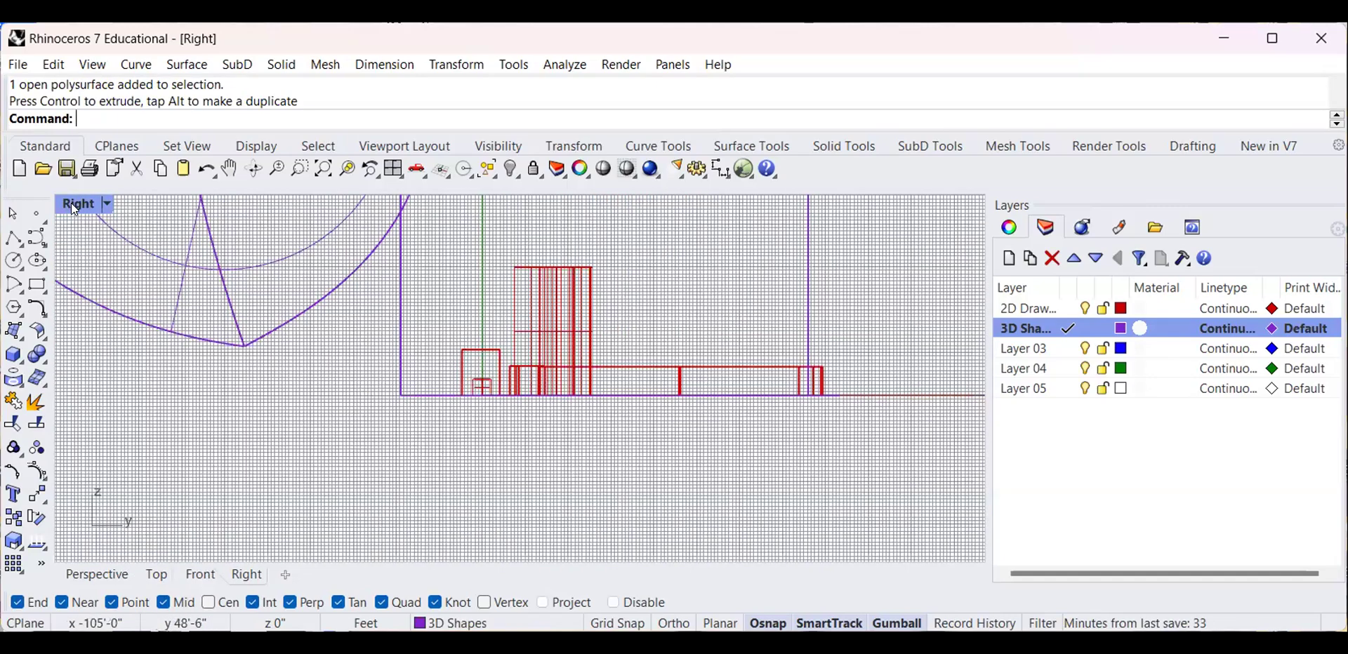
double_click(74, 207)
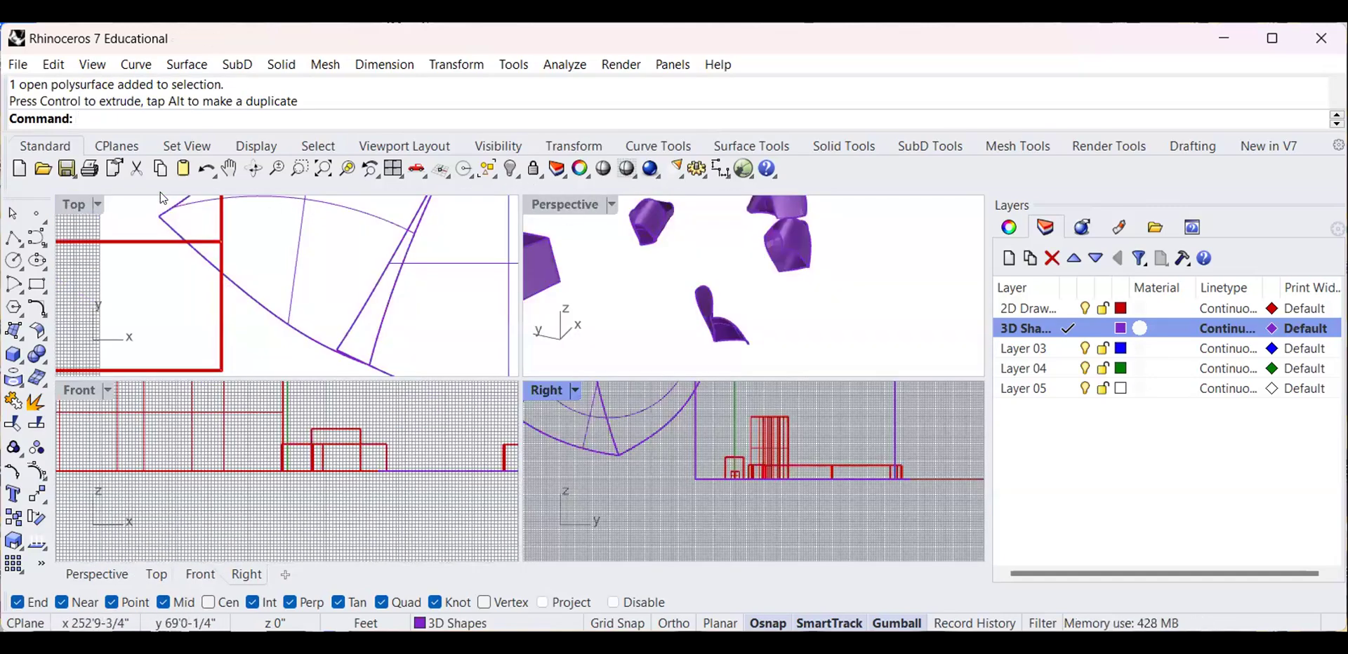
click(62, 198)
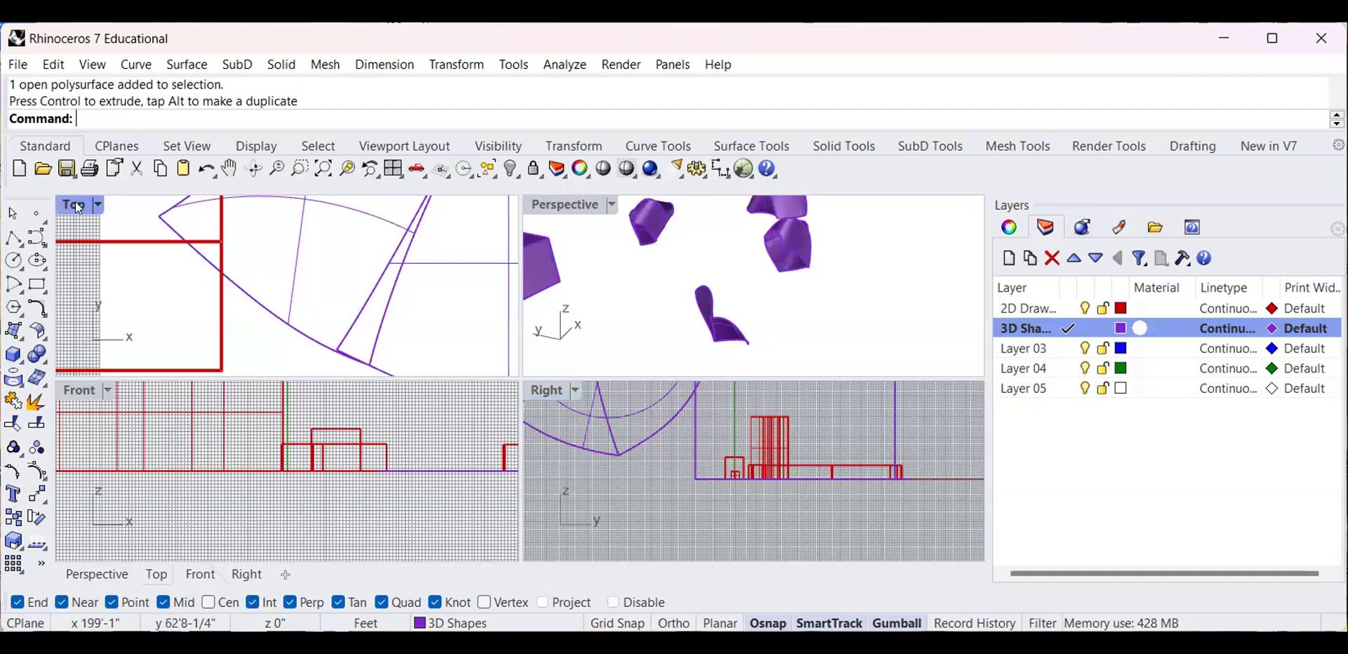
double_click(79, 207)
Examine the moved unrolled pattern closely, focusing on the seam where its two flattened surfaces meet
scroll(519, 374, down, 2)
scroll(411, 423, up, 3)
scroll(421, 384, down, 2)
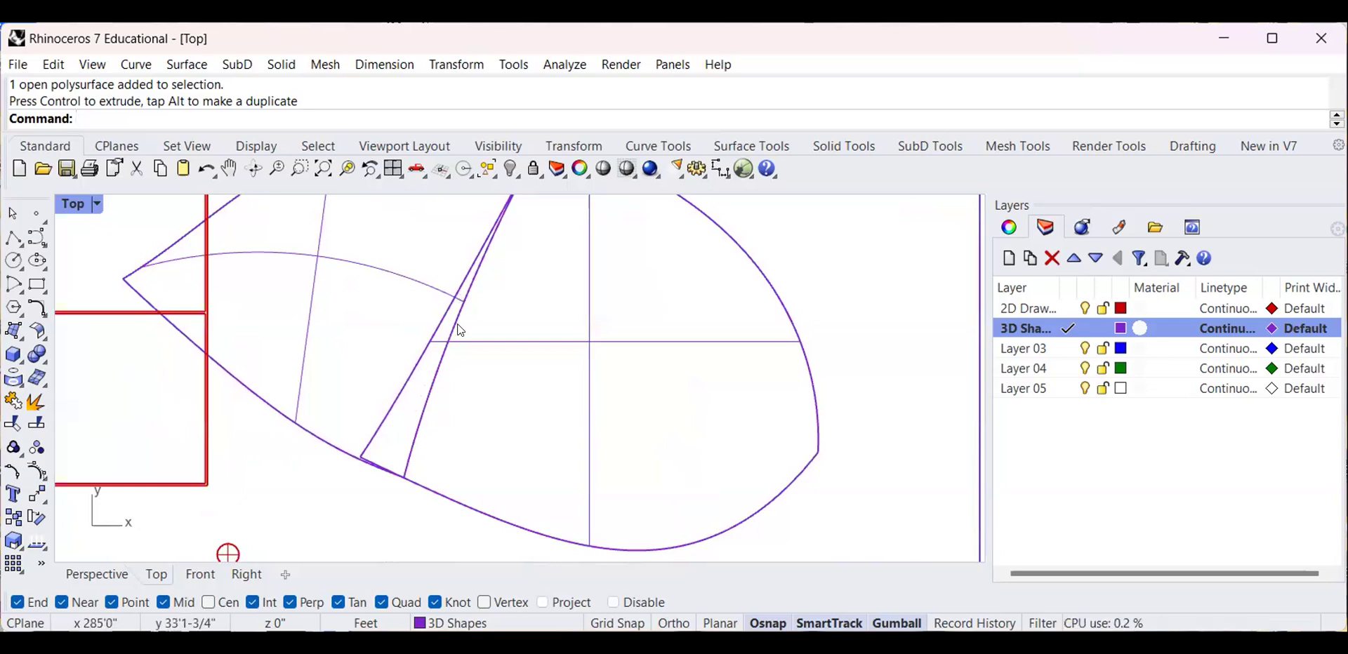
scroll(275, 473, down, 5)
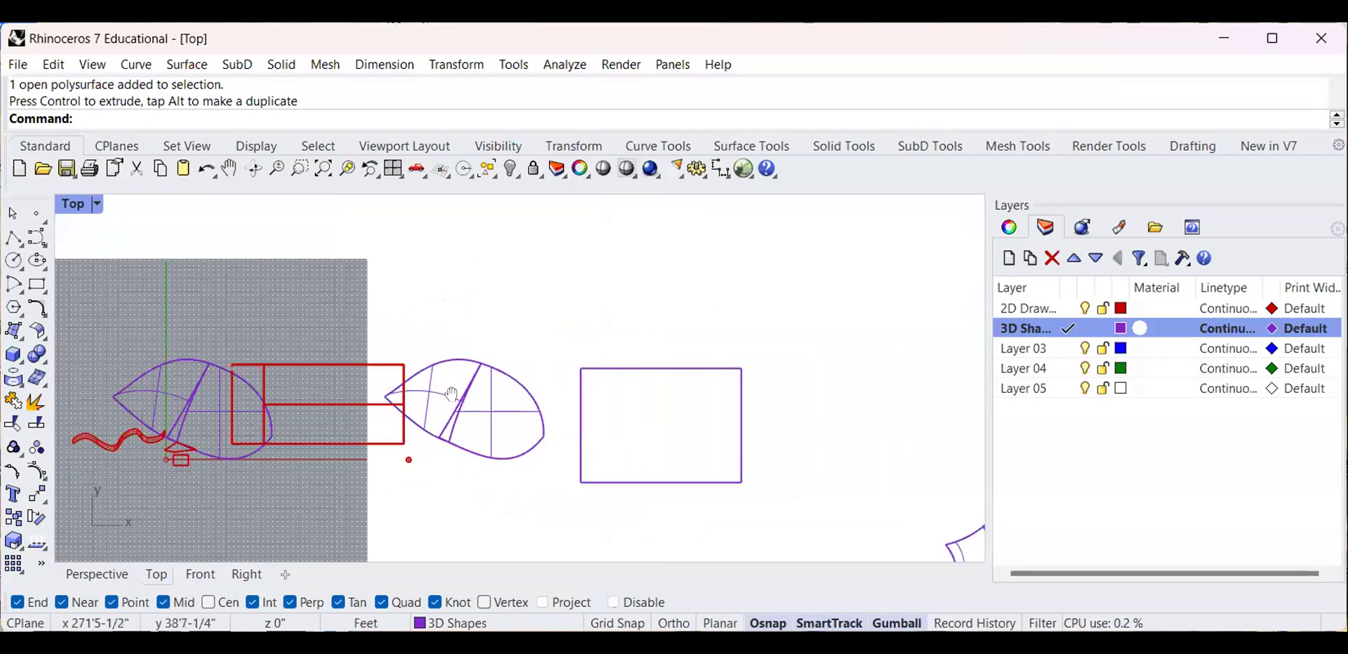
scroll(475, 367, up, 4)
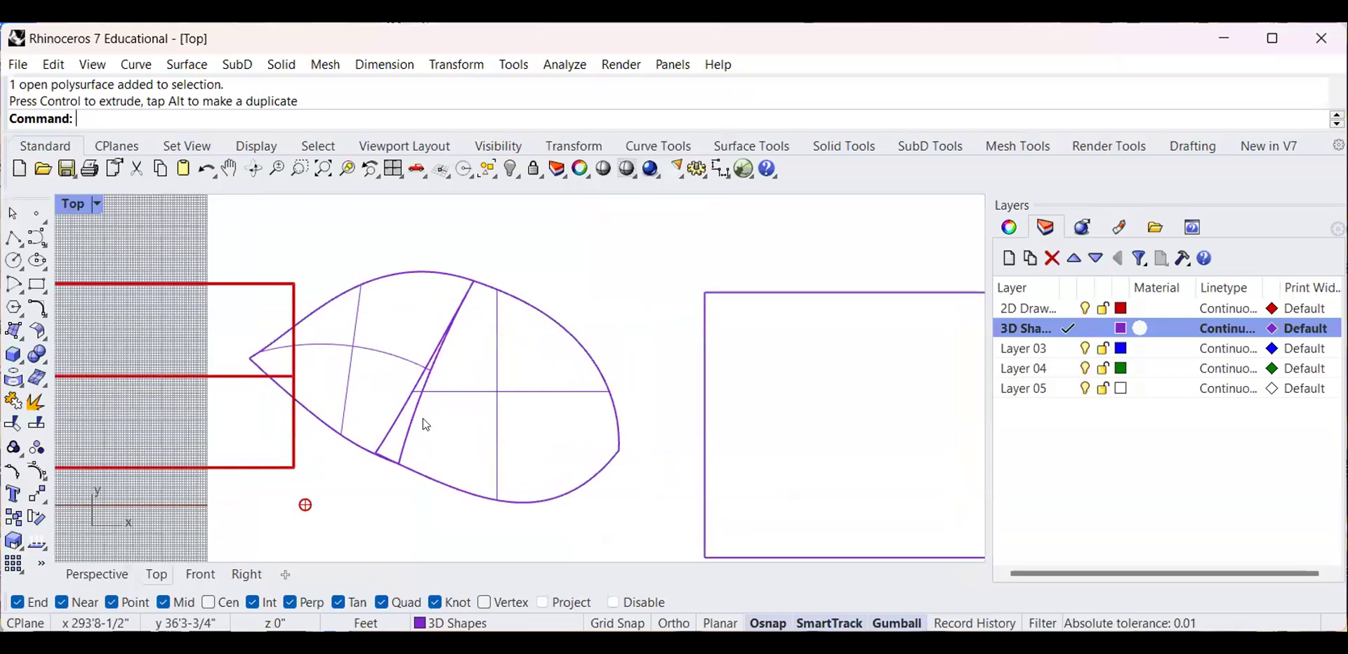
scroll(523, 395, down, 2)
scroll(210, 360, up, 6)
scroll(326, 369, down, 6)
scroll(281, 360, up, 4)
scroll(295, 359, down, 6)
scroll(512, 367, up, 2)
scroll(611, 298, up, 2)
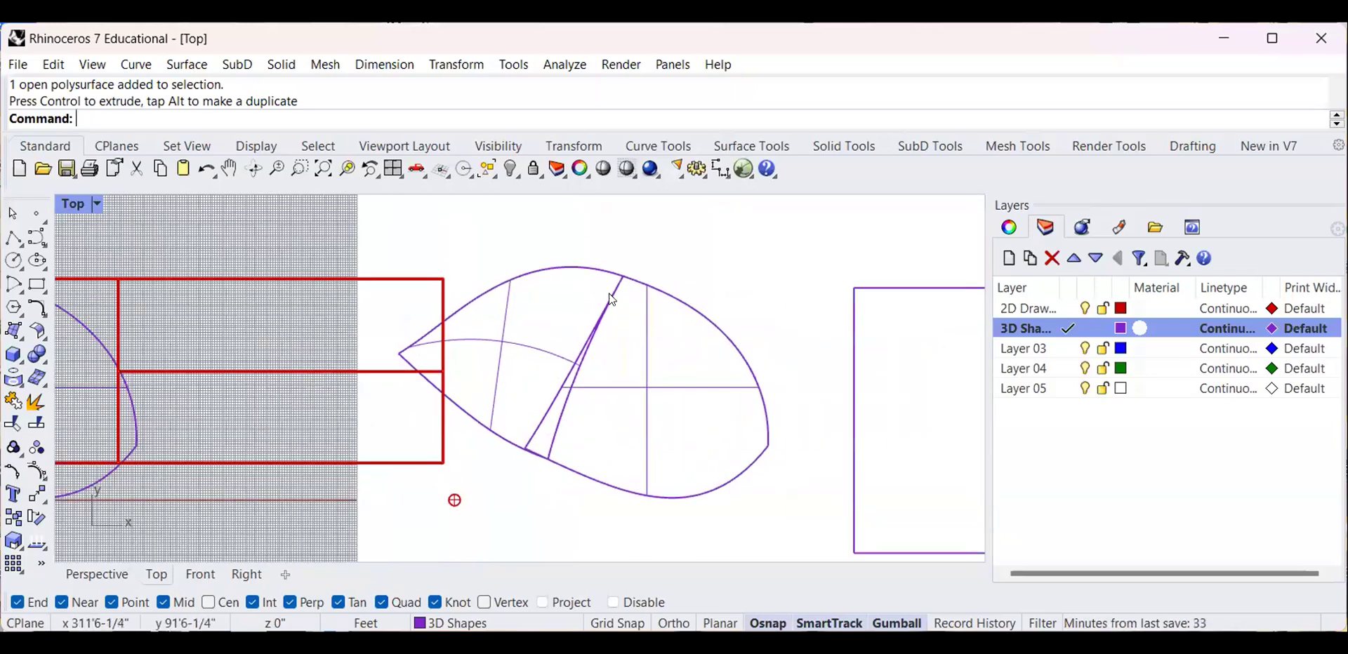
scroll(659, 253, up, 2)
scroll(527, 407, down, 1)
scroll(424, 469, up, 4)
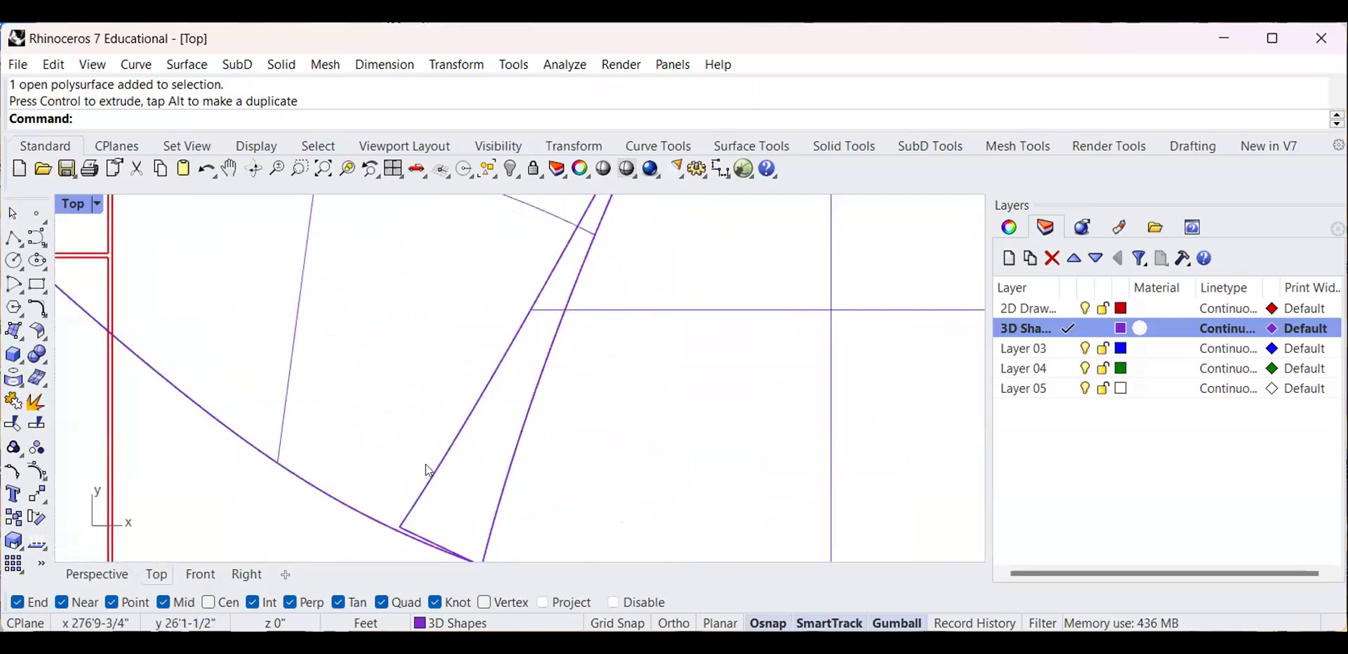
Delete the moved unrolled pattern between the red rectangle and the purple box
scroll(490, 421, down, 4)
scroll(518, 384, down, 3)
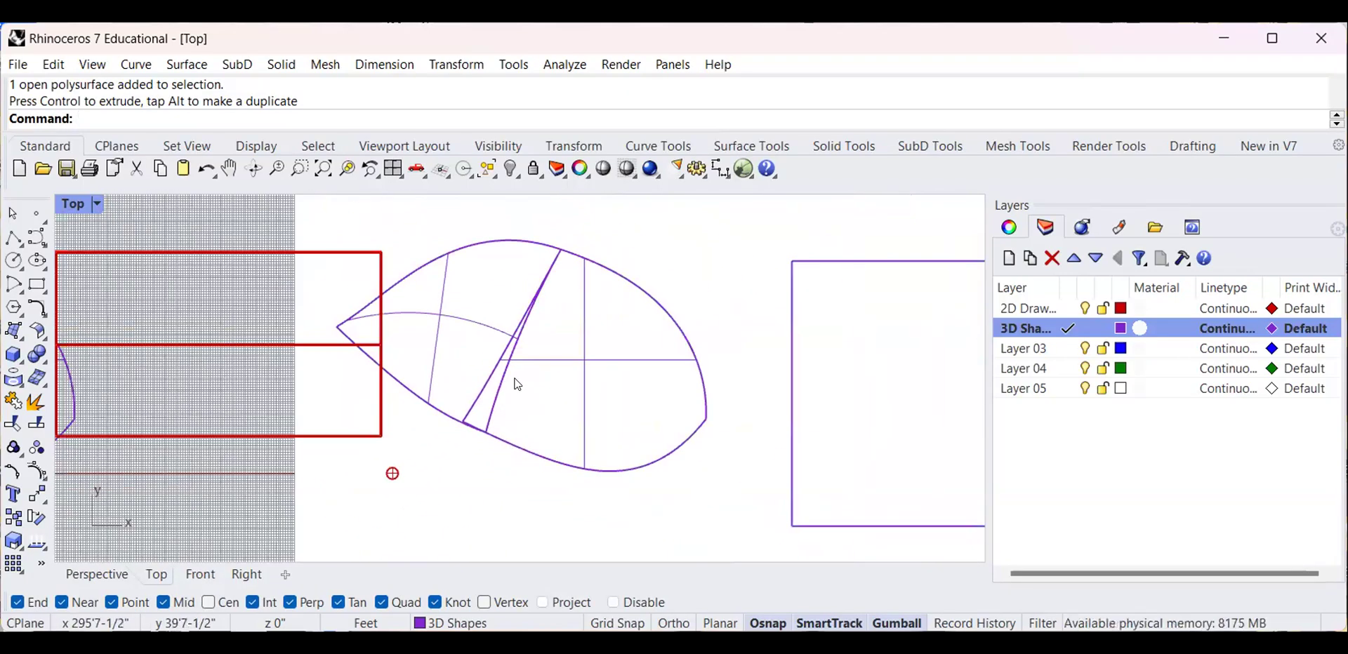
click(589, 268)
key(Delete)
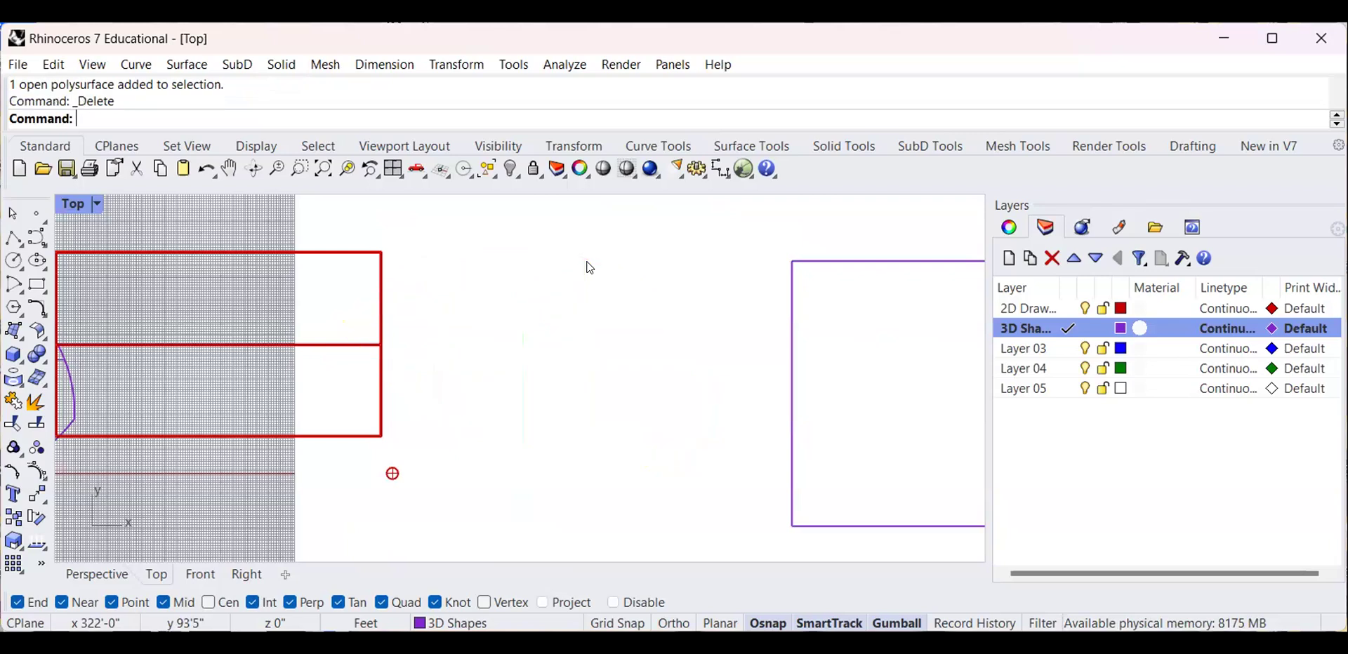
Delete the purple open polysurface overlapping the red drawings near the origin in the Top view
scroll(315, 275, down, 6)
right_drag(464, 322, 643, 347)
scroll(274, 348, up, 4)
click(313, 271)
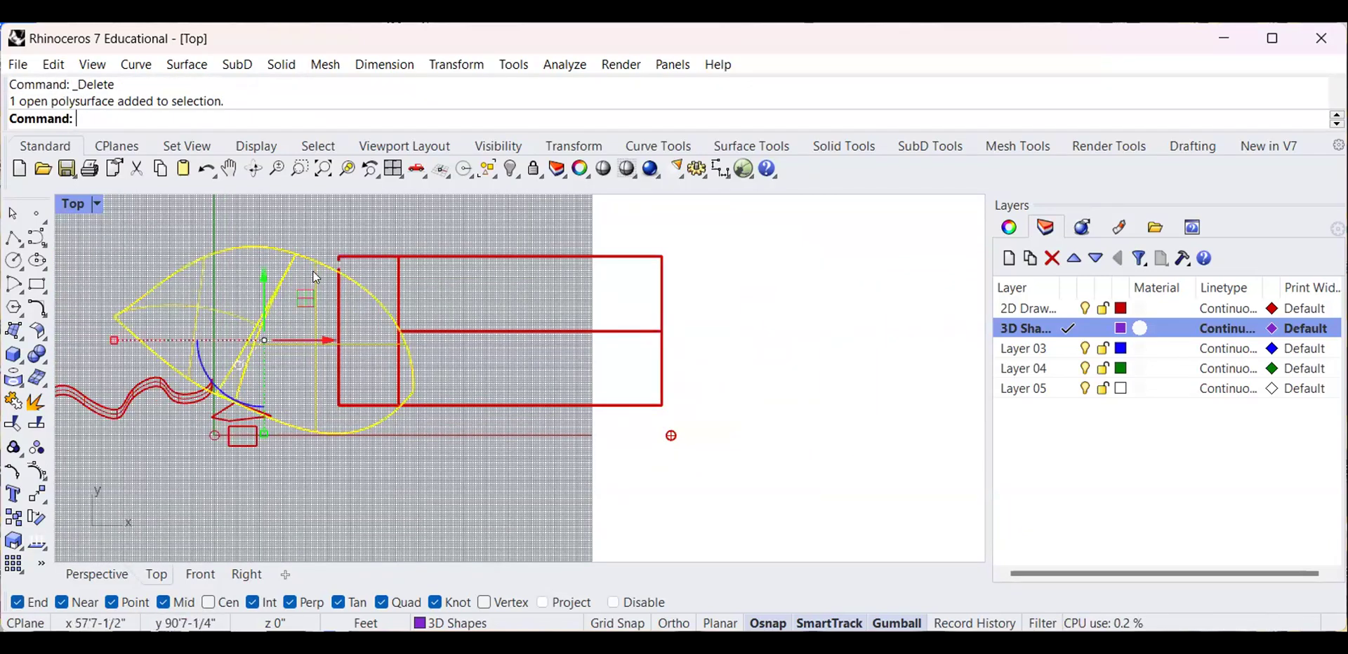
key(Delete)
Move the whole group of red 2D drawings along X, off the grid and past the purple rectangle
scroll(309, 271, down, 5)
drag(225, 245, 528, 376)
scroll(333, 340, down, 5)
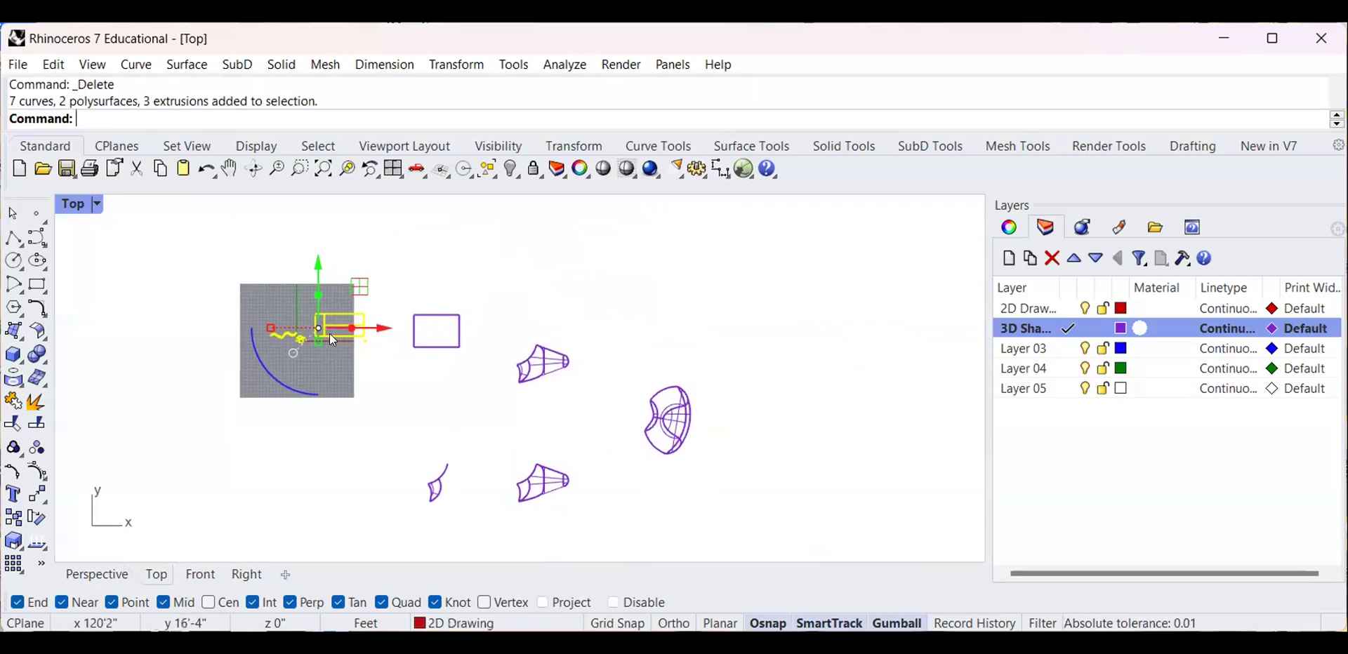
drag(383, 332, 688, 332)
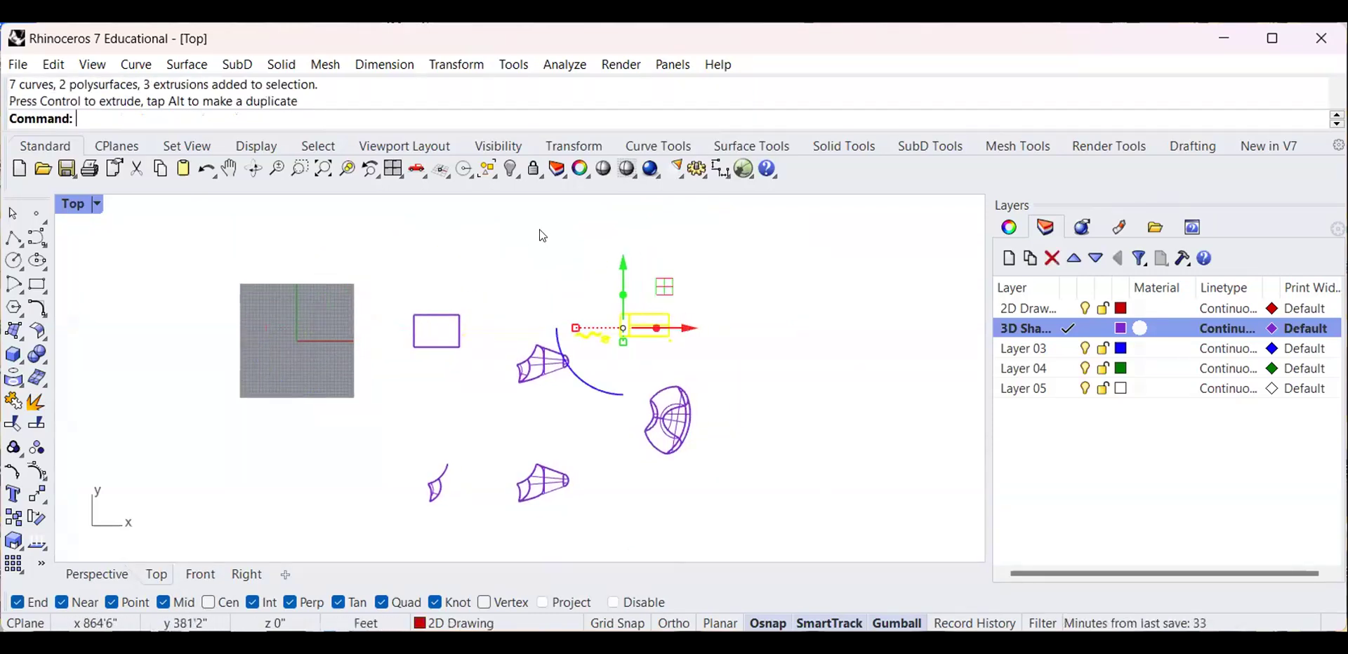
Clear the selection and show the model in a maximized Perspective viewport
click(77, 223)
double_click(70, 204)
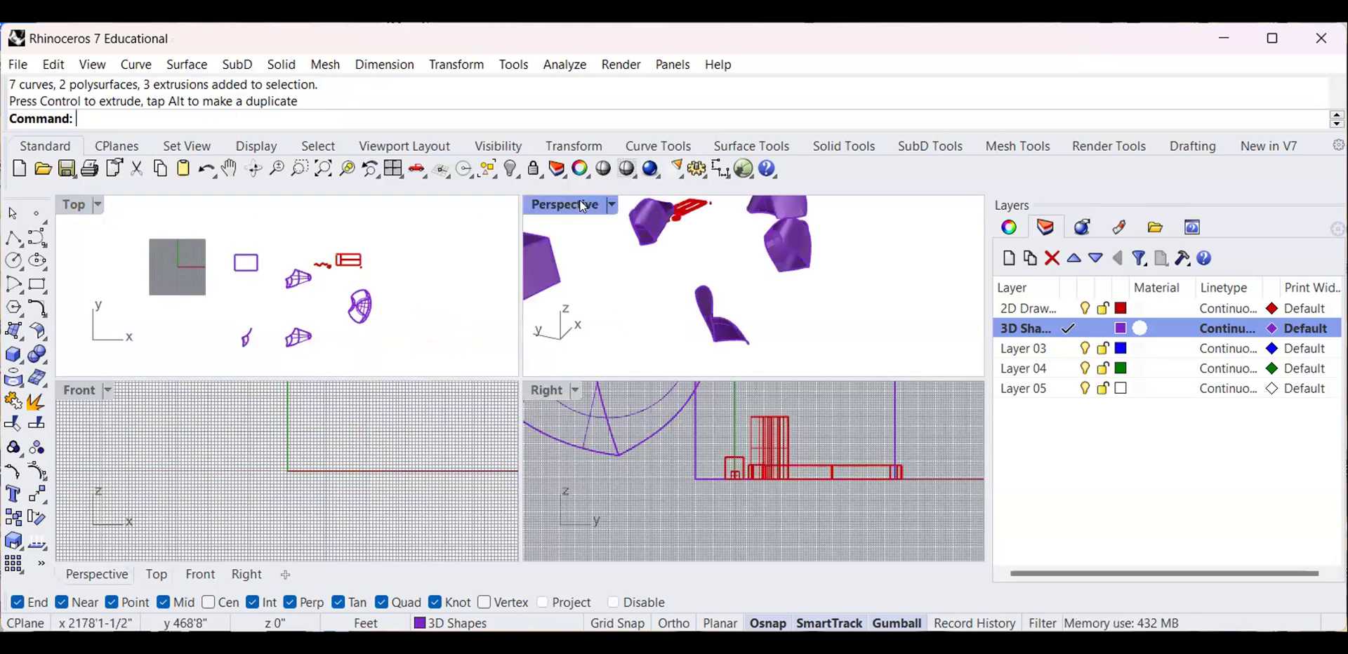
double_click(579, 200)
scroll(517, 340, down, 3)
scroll(517, 340, up, 5)
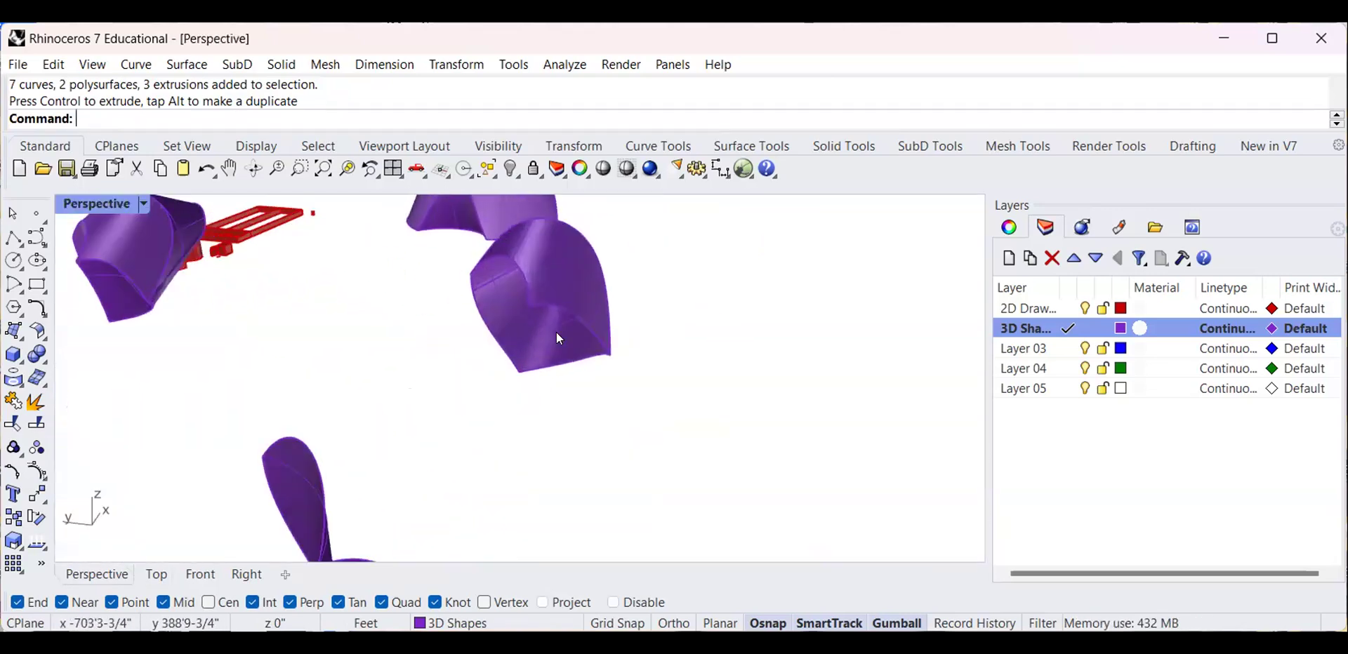
Delete the leaf-shaped open polysurface in front of the large purple shapes
click(513, 395)
scroll(435, 372, down, 4)
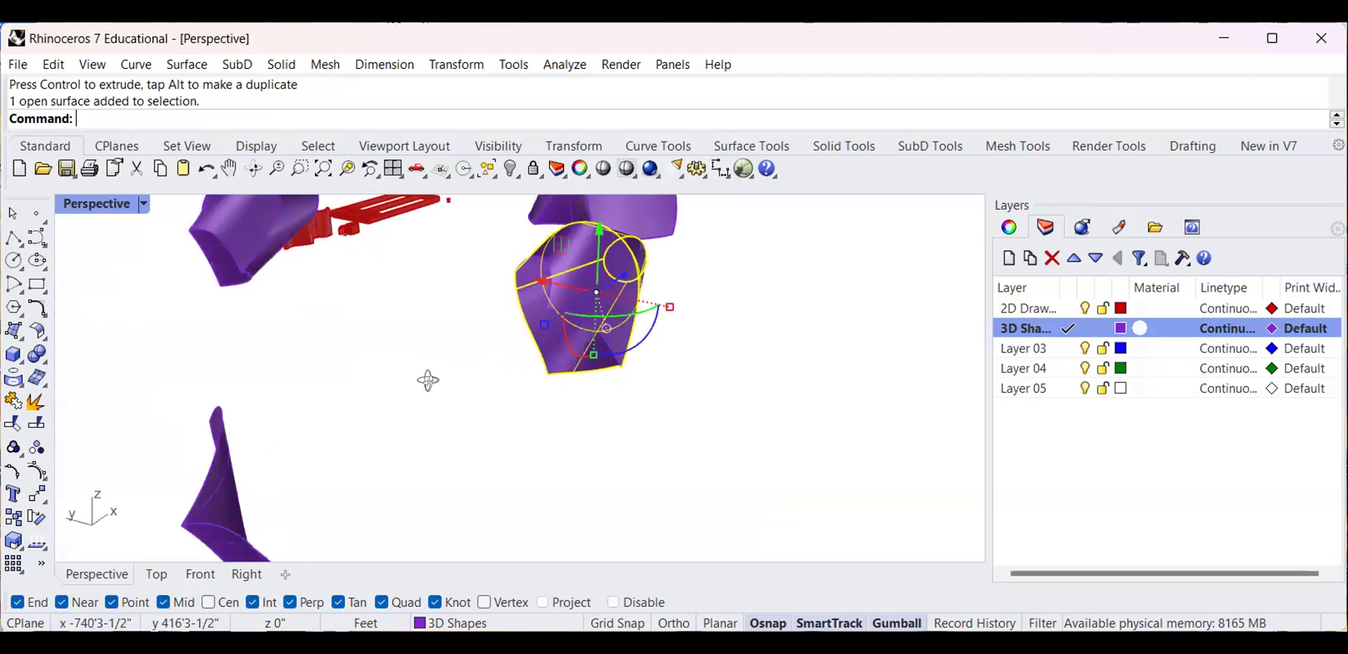
click(305, 238)
right_drag(365, 303, 435, 302)
click(455, 393)
key(Escape)
right_drag(417, 444, 418, 470)
click(418, 470)
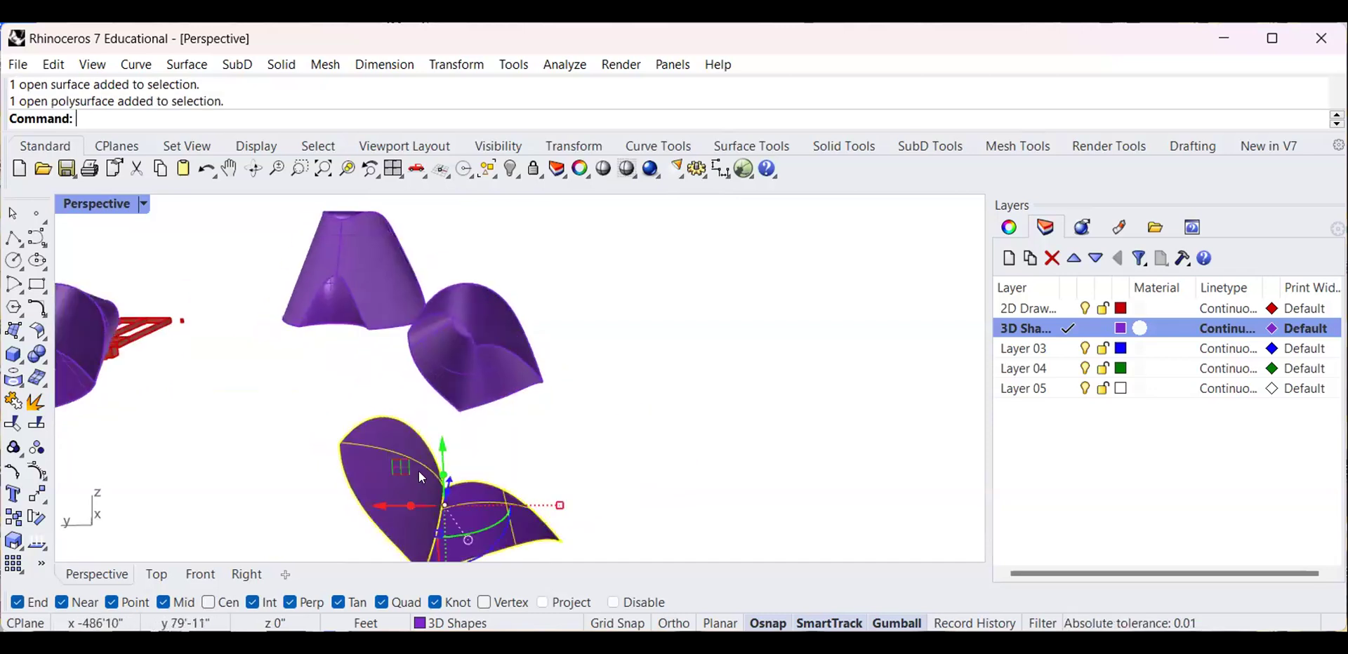
key(Delete)
Try to explode the purple tapered surface in front of the red drawings
right_drag(441, 341, 418, 354)
click(476, 363)
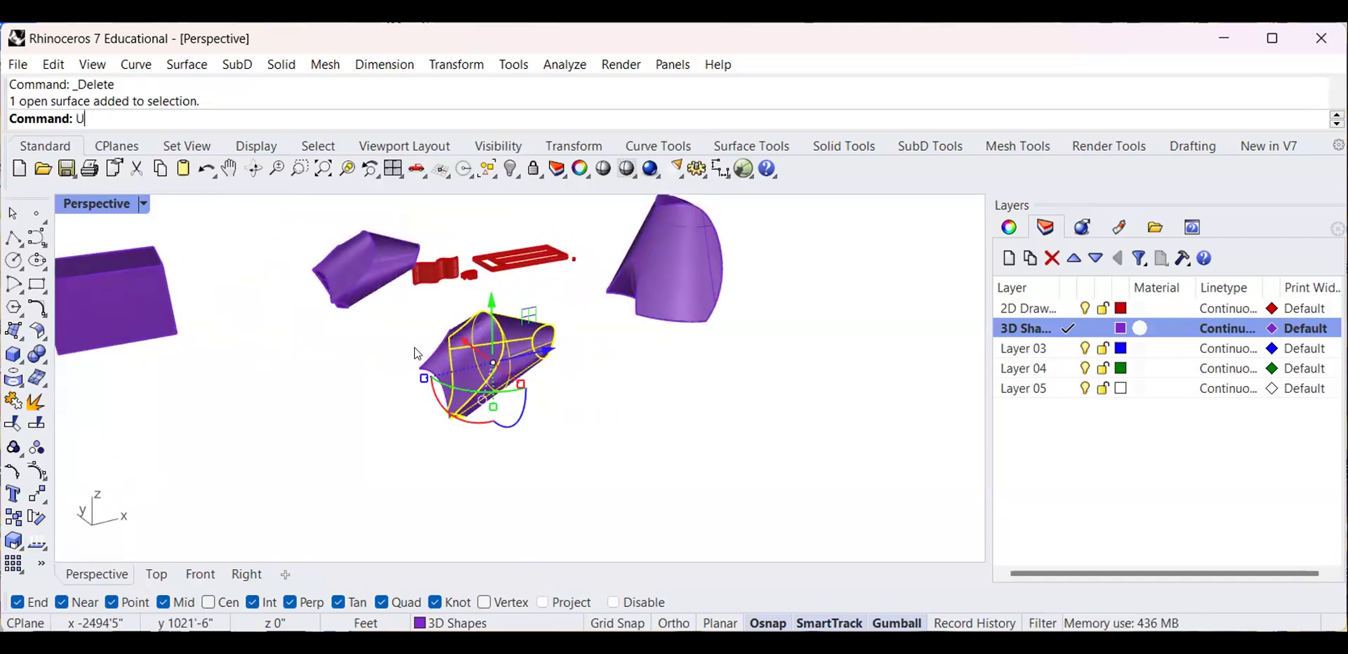
text(Explode)
key(Return)
key(Escape)
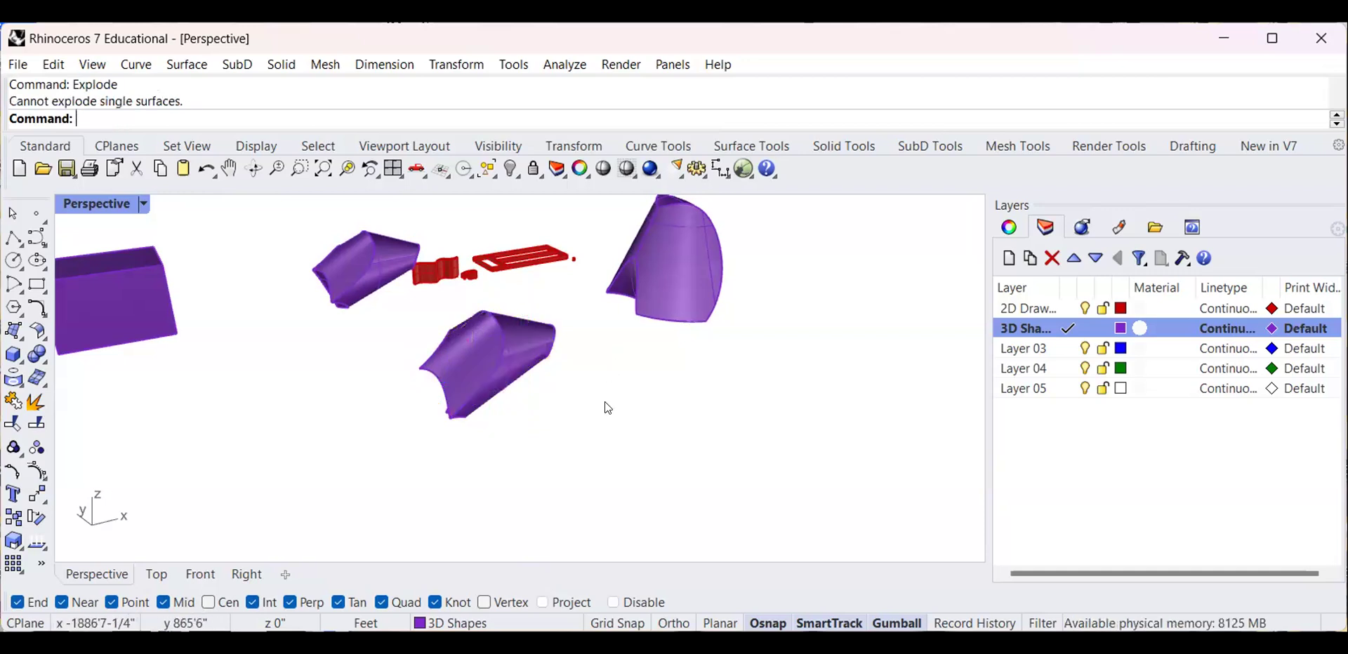
Undo the last gumball transform and the deletion of the leaf-shaped polysurface
right_drag(471, 343, 403, 496)
click(466, 368)
key(ctrl+z)
key(ctrl+z)
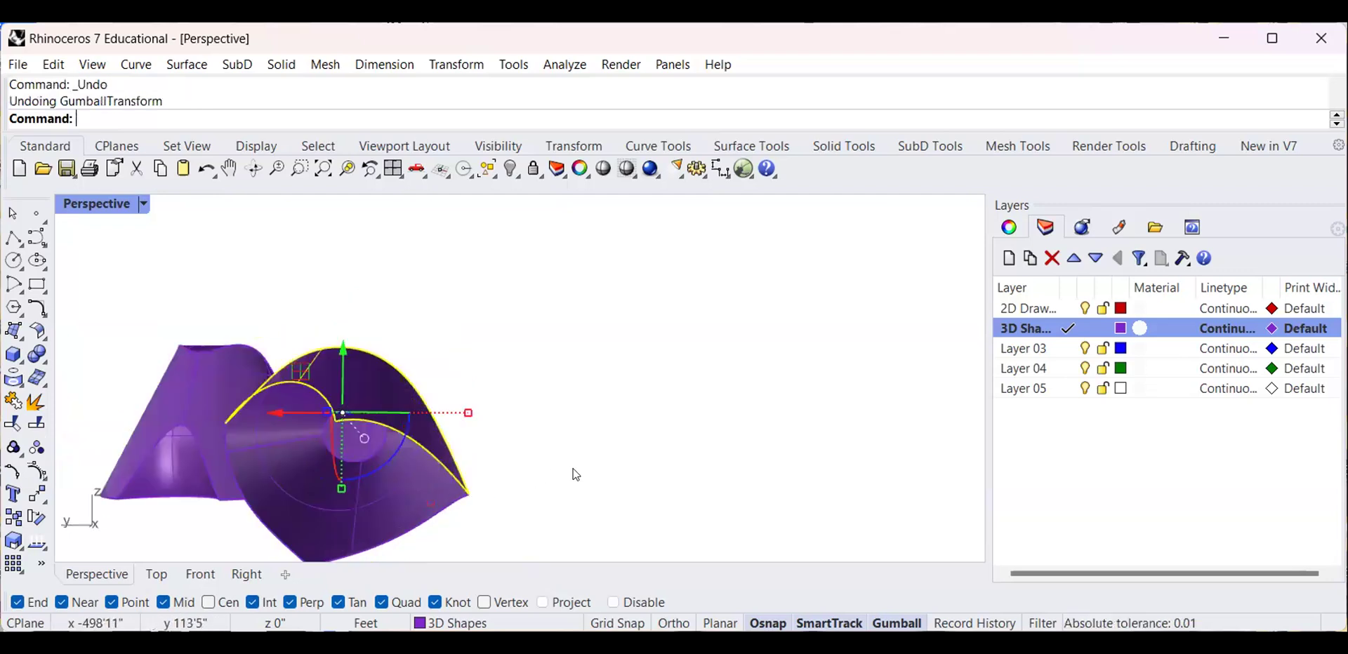
click(535, 424)
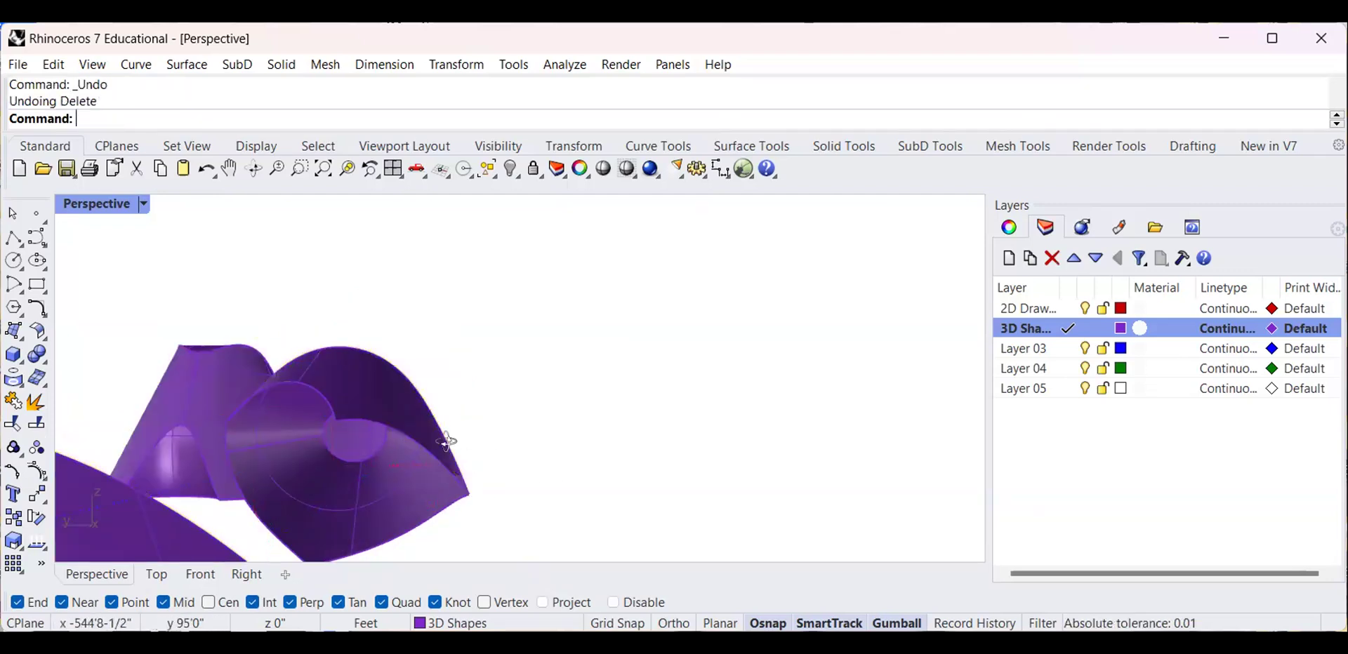
Delete the three loose surfaces of the front tapered shape and the leaf-shaped open polysurface
right_drag(448, 441, 339, 503)
drag(493, 532, 334, 402)
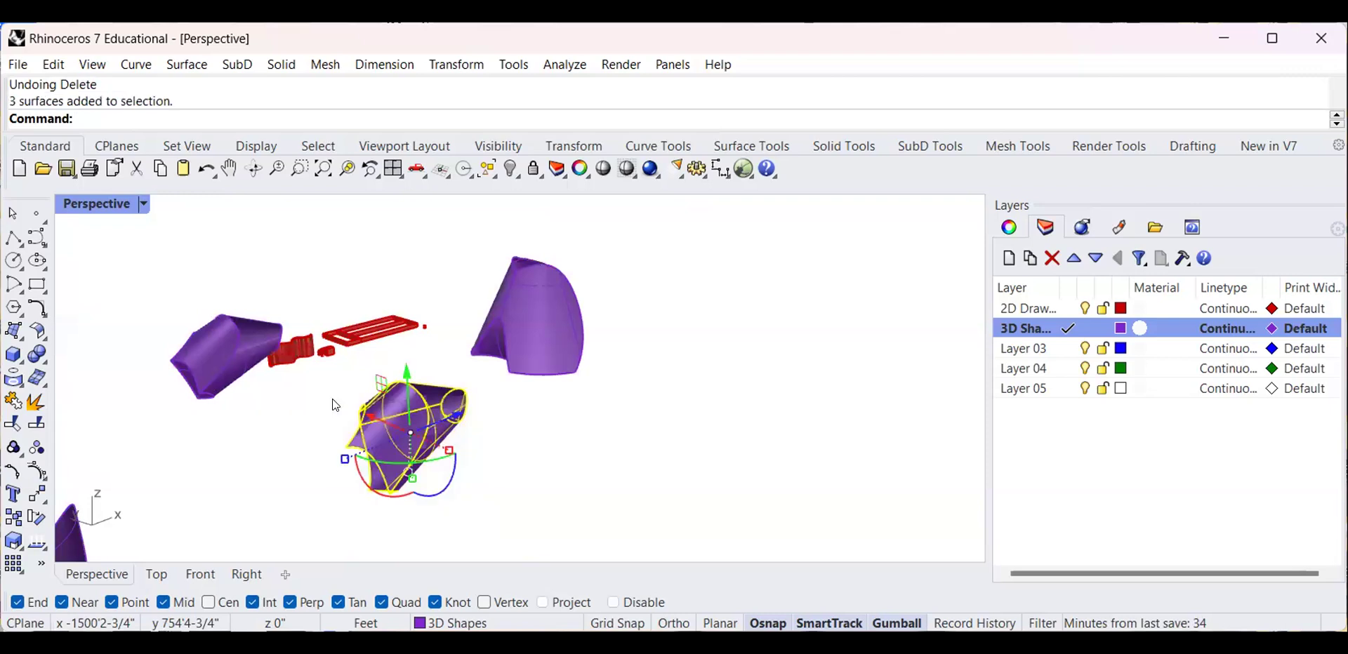
key(Delete)
right_drag(335, 405, 139, 518)
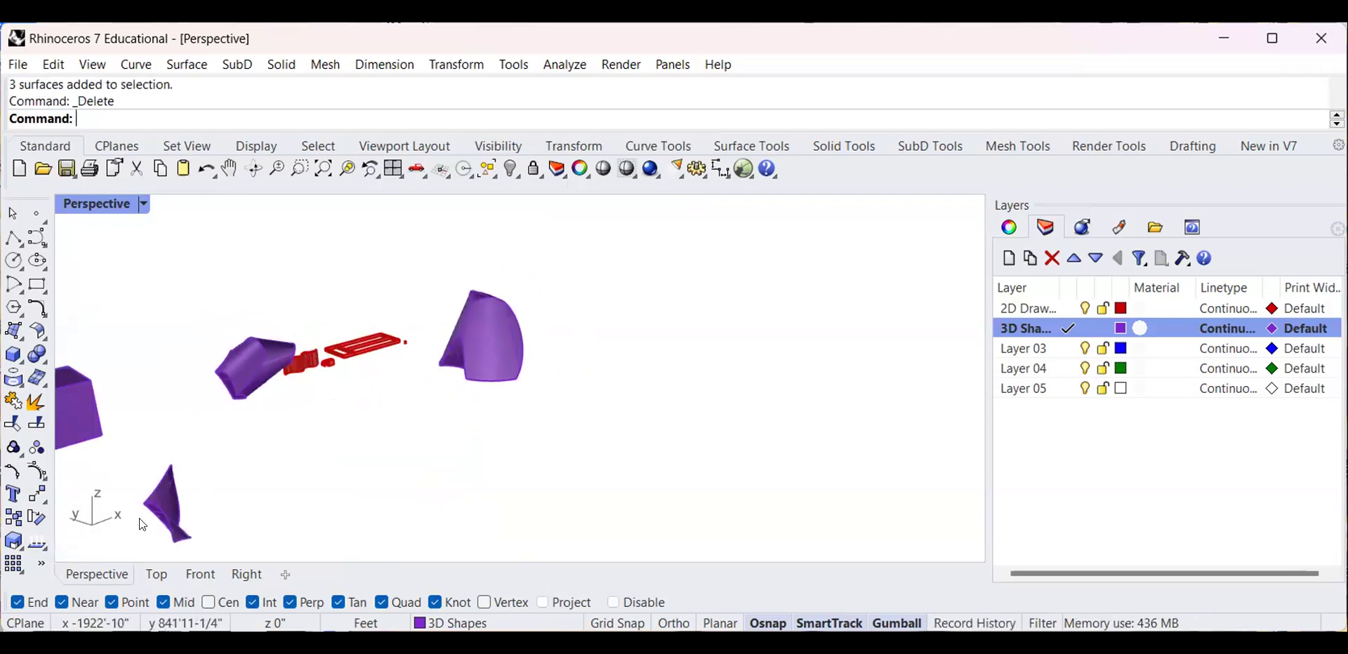
click(172, 511)
key(Delete)
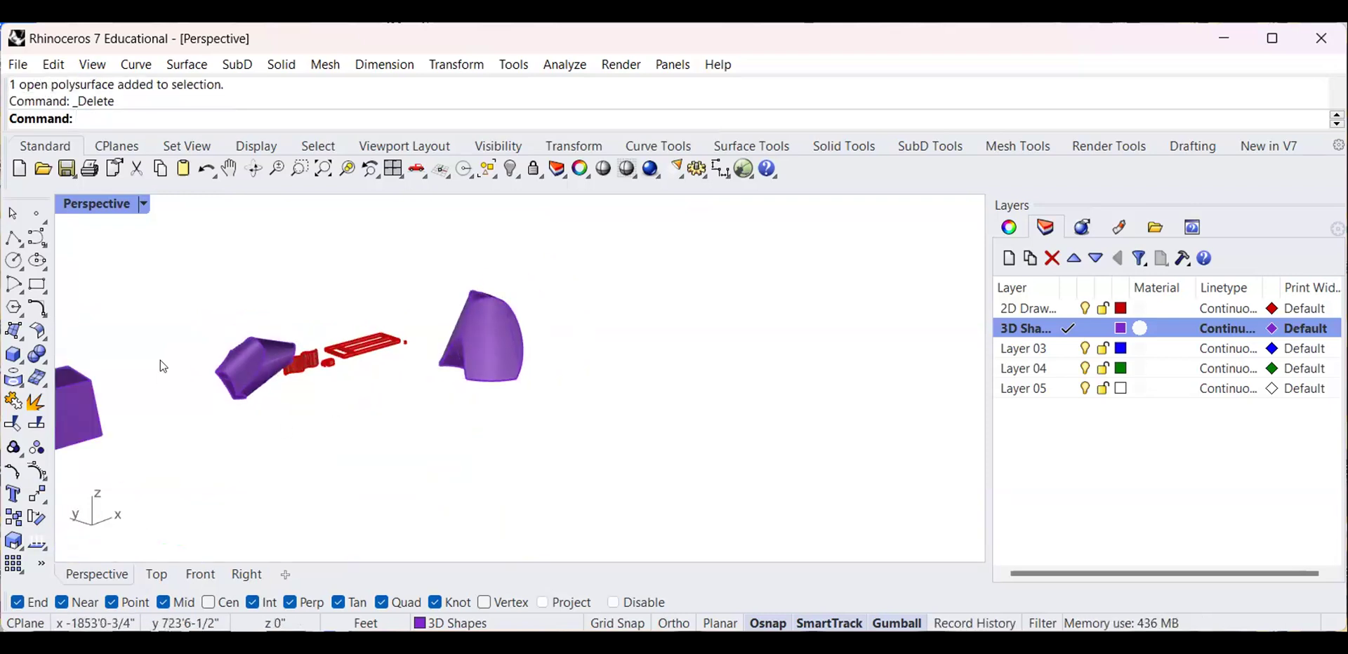
Duplicate the closed tapered polysurface beside the red drawings and move the copy forward into empty space
click(232, 375)
key(ctrl+c)
key(ctrl+v)
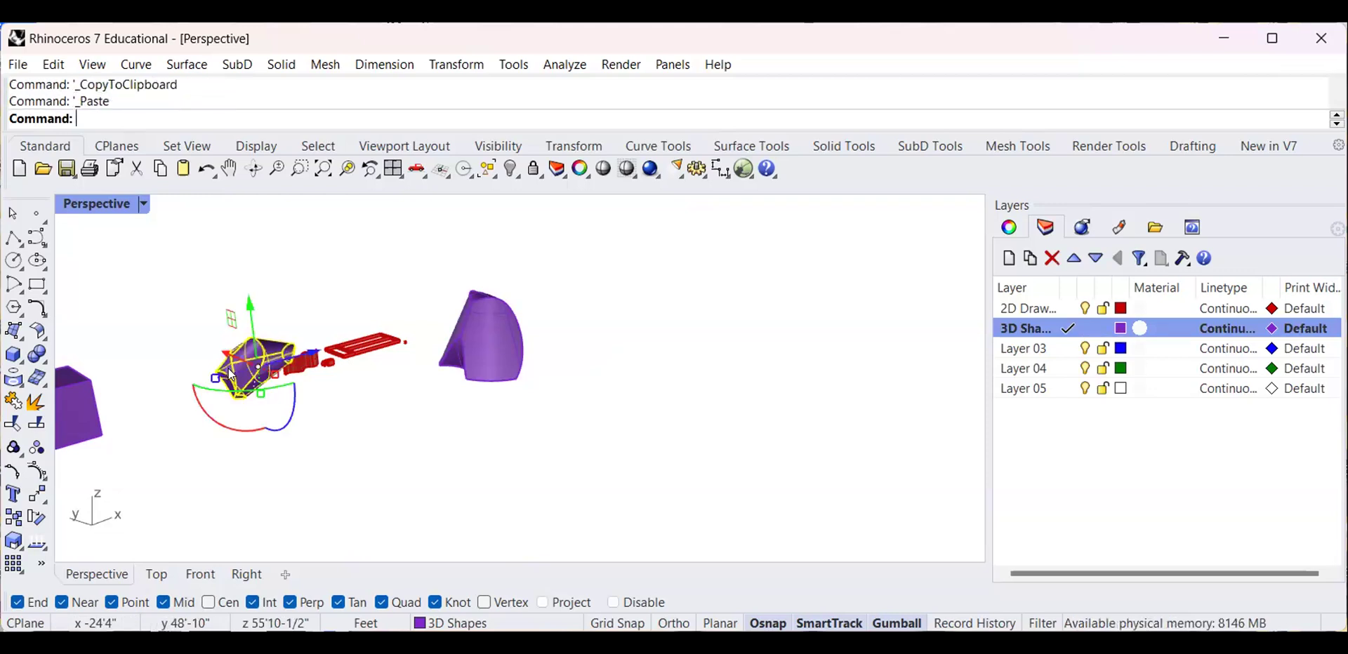
drag(223, 353, 353, 437)
click(566, 454)
Explode the copied closed polysurface into separate surfaces
scroll(354, 455, up, 4)
click(447, 432)
text(Explode)
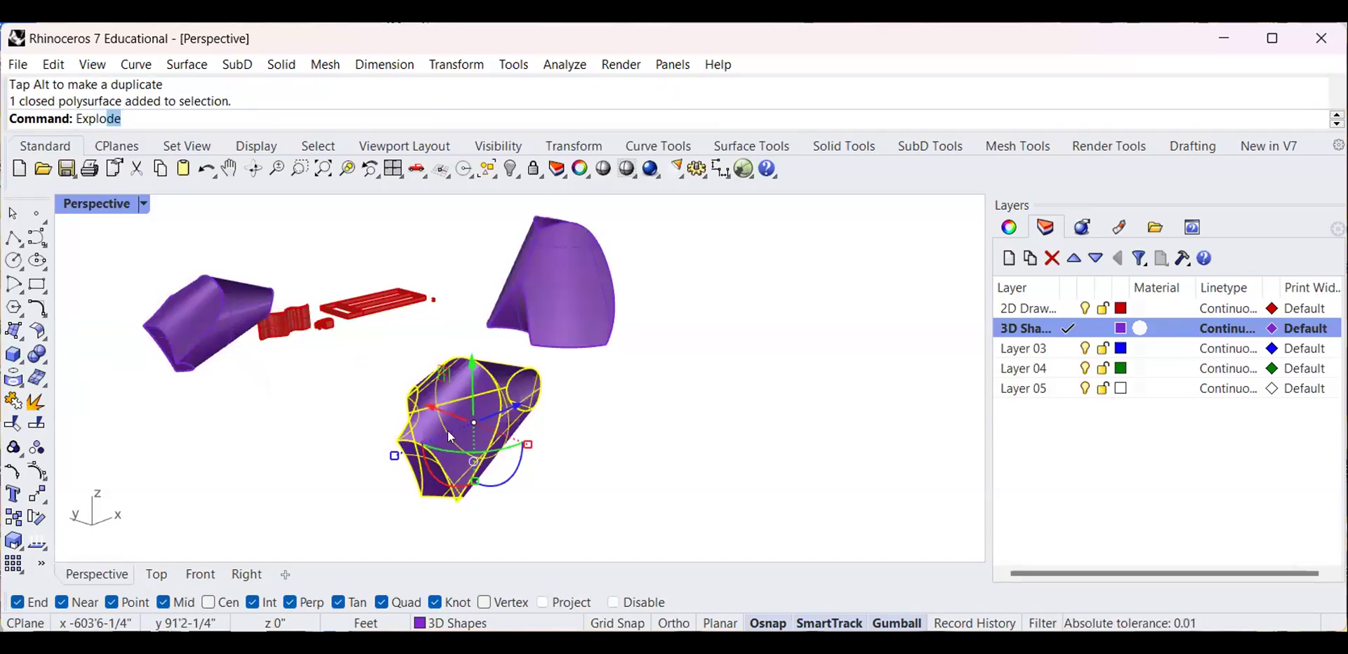
key(Return)
Unroll the smaller end surface of the exploded copy with UnrollSrf, keeping Explode, Labels and KeepProperties at No
right_drag(647, 416, 621, 394)
right_drag(567, 440, 444, 355)
click(506, 452)
right_drag(509, 386, 520, 402)
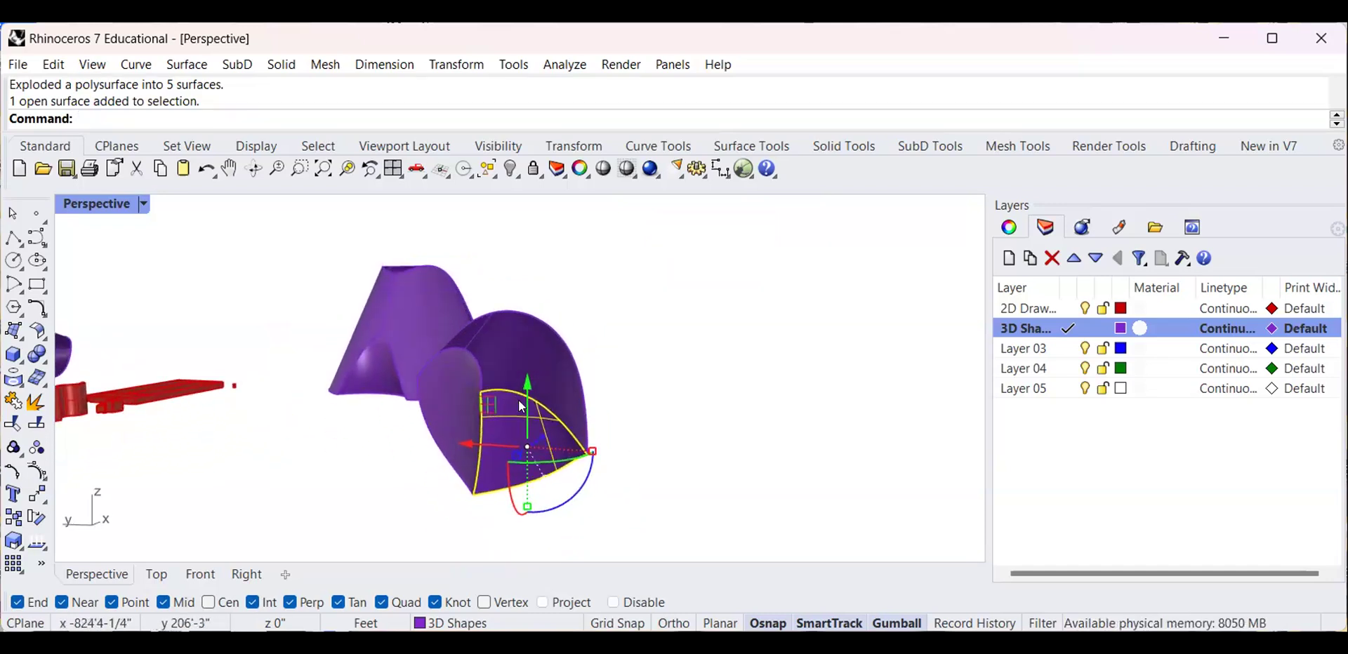
text(Un)
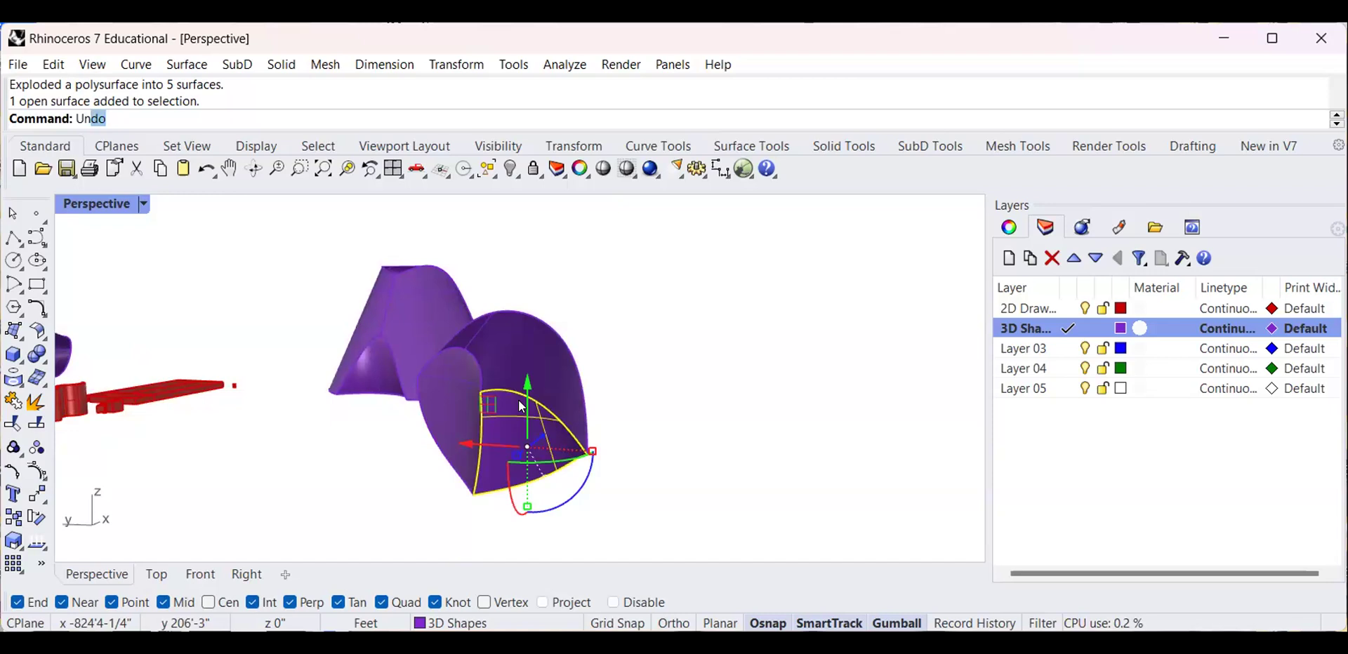
text(rollSrf)
key(Return)
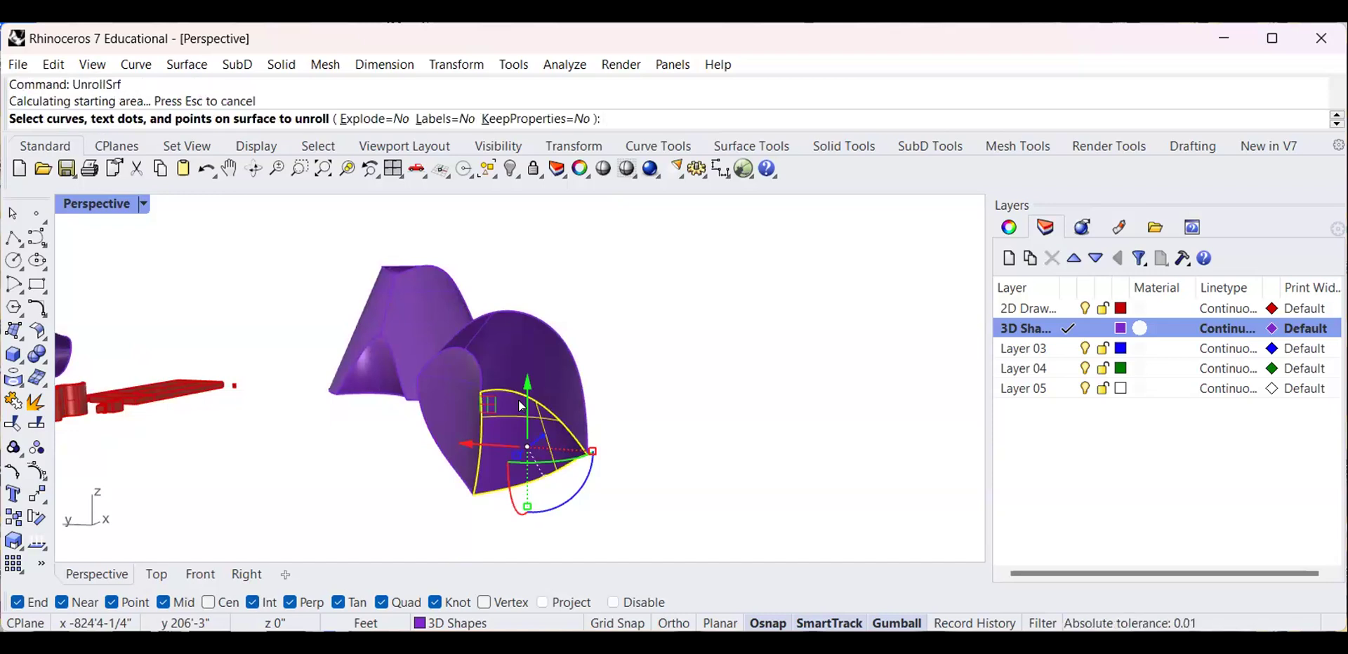
key(Return)
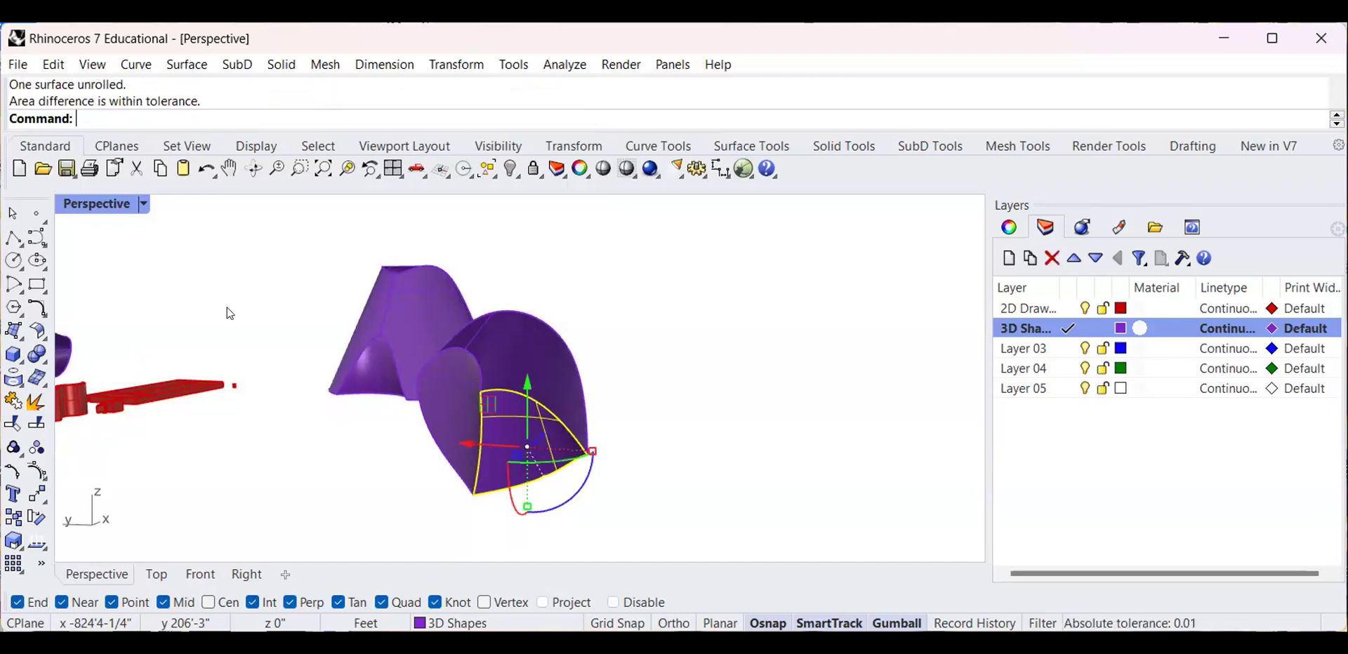
In the Top view, move the flattened surface from the origin up to the grid's upper edge
double_click(78, 203)
double_click(75, 205)
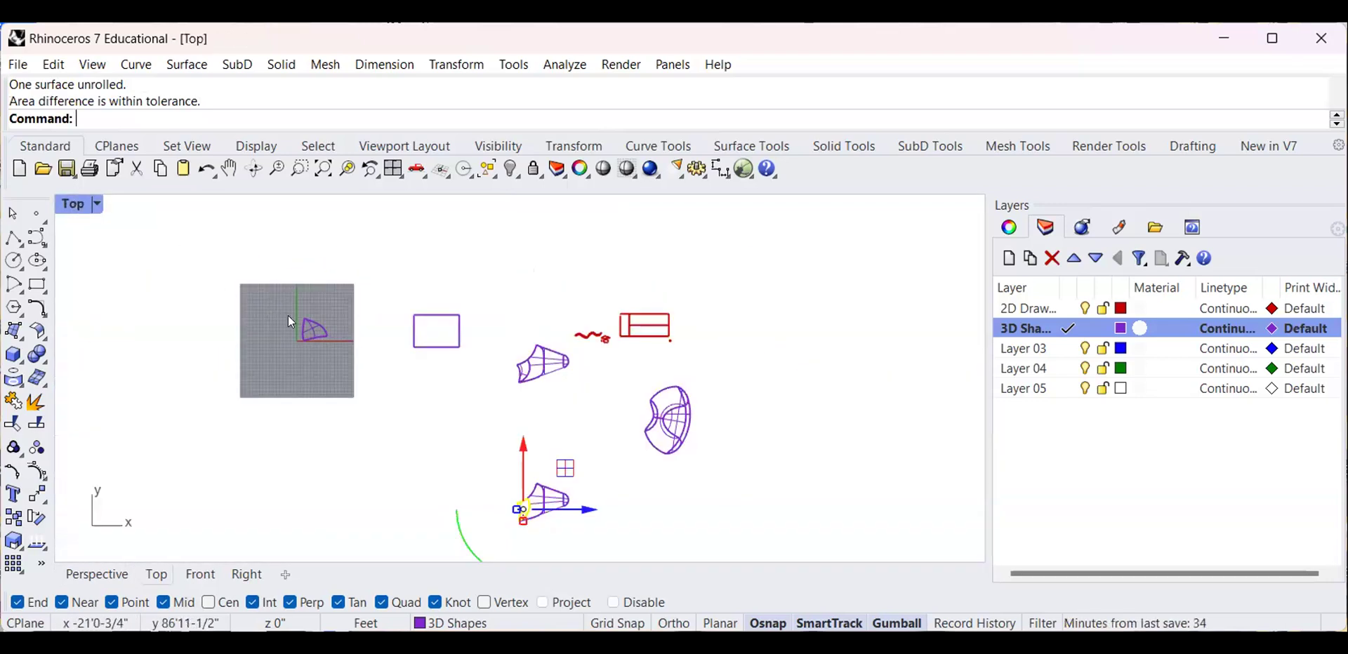
scroll(290, 315, up, 12)
click(322, 284)
right_drag(343, 275, 459, 379)
drag(496, 383, 445, 344)
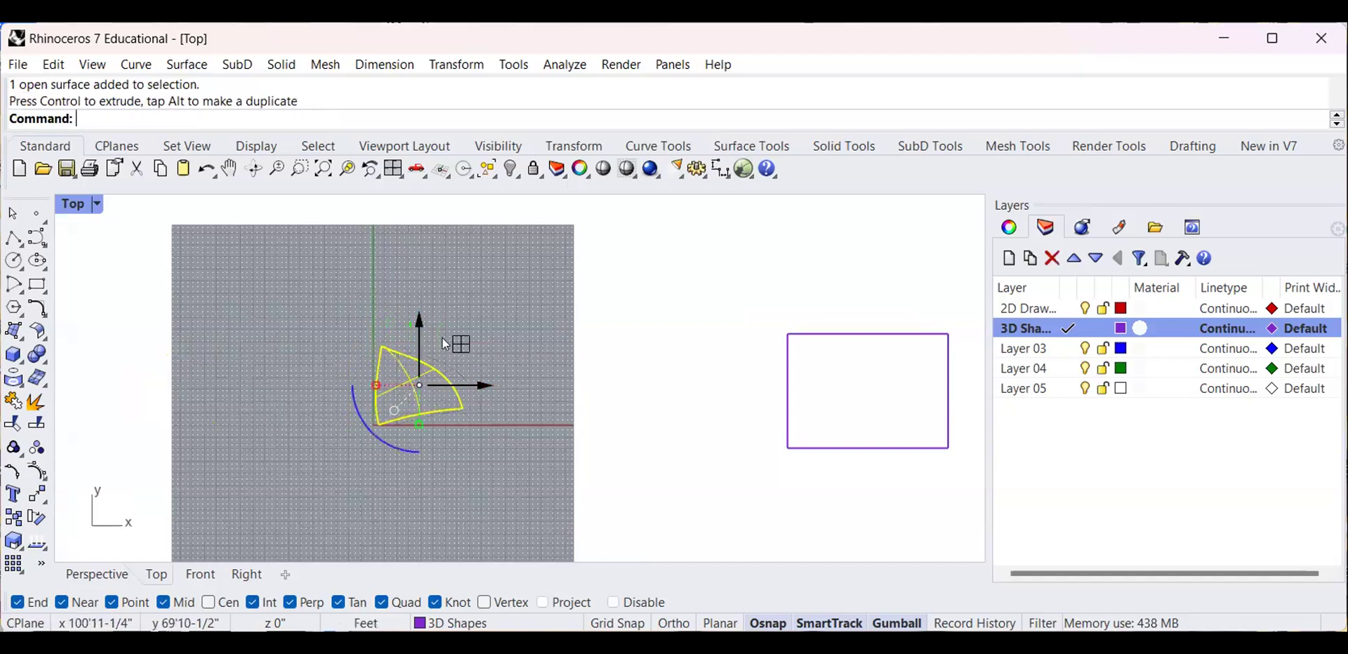
right_drag(445, 344, 377, 399)
drag(360, 392, 382, 205)
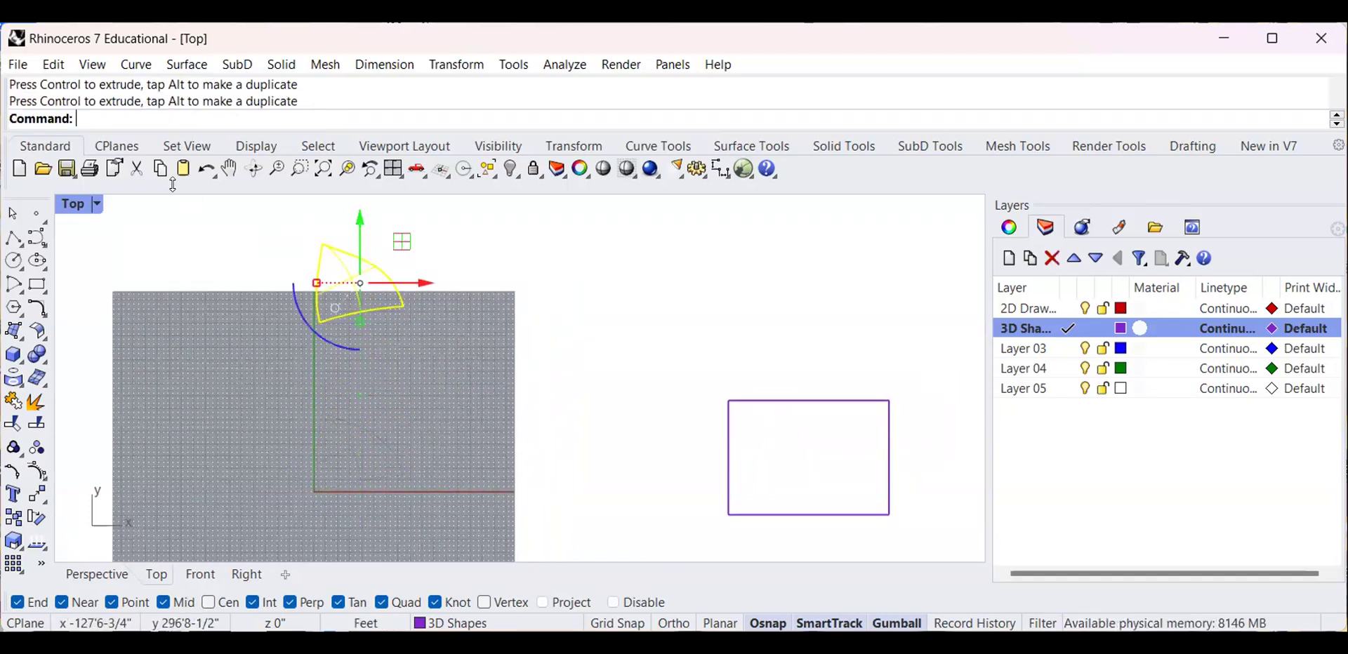
Delete the already unrolled end surface from the exploded copy in the Perspective view
double_click(79, 204)
double_click(568, 201)
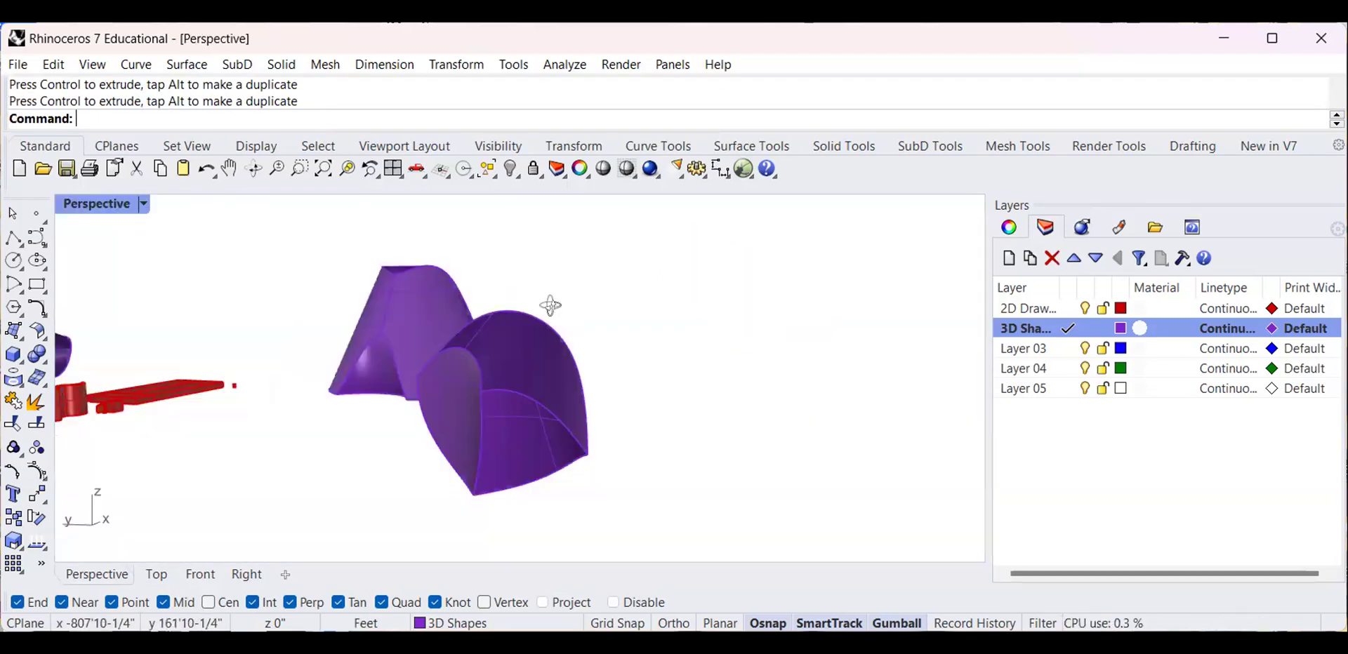
right_drag(550, 306, 541, 398)
click(511, 431)
key(Delete)
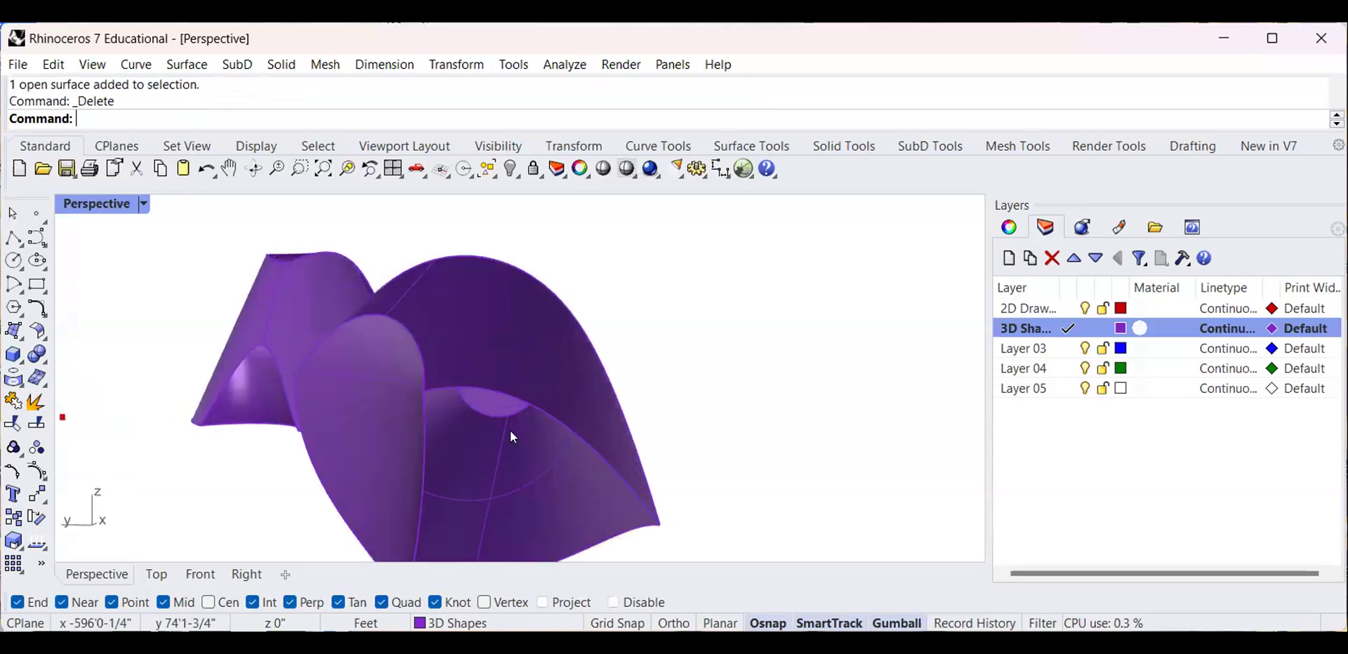
Unroll the adjoining rounded end surface of the exploded copy with UnrollSrf
click(396, 413)
text(Un)
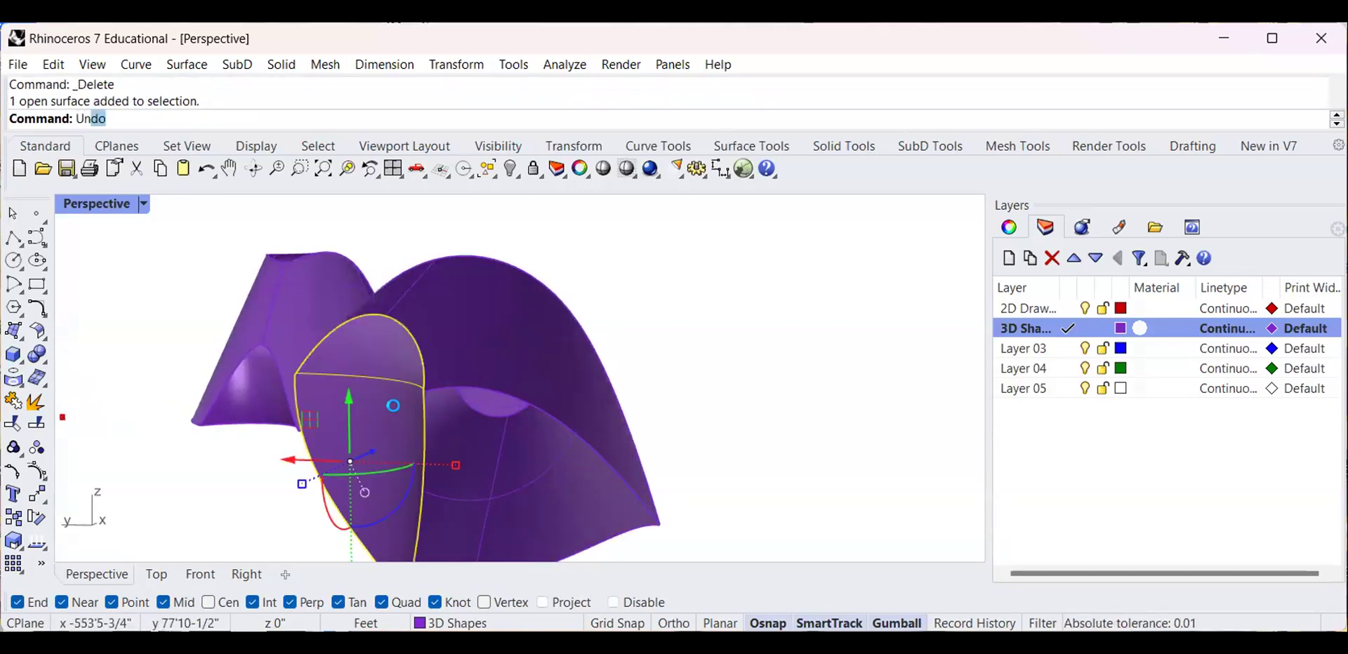
text(rollsrf)
key(Return)
key(Return)
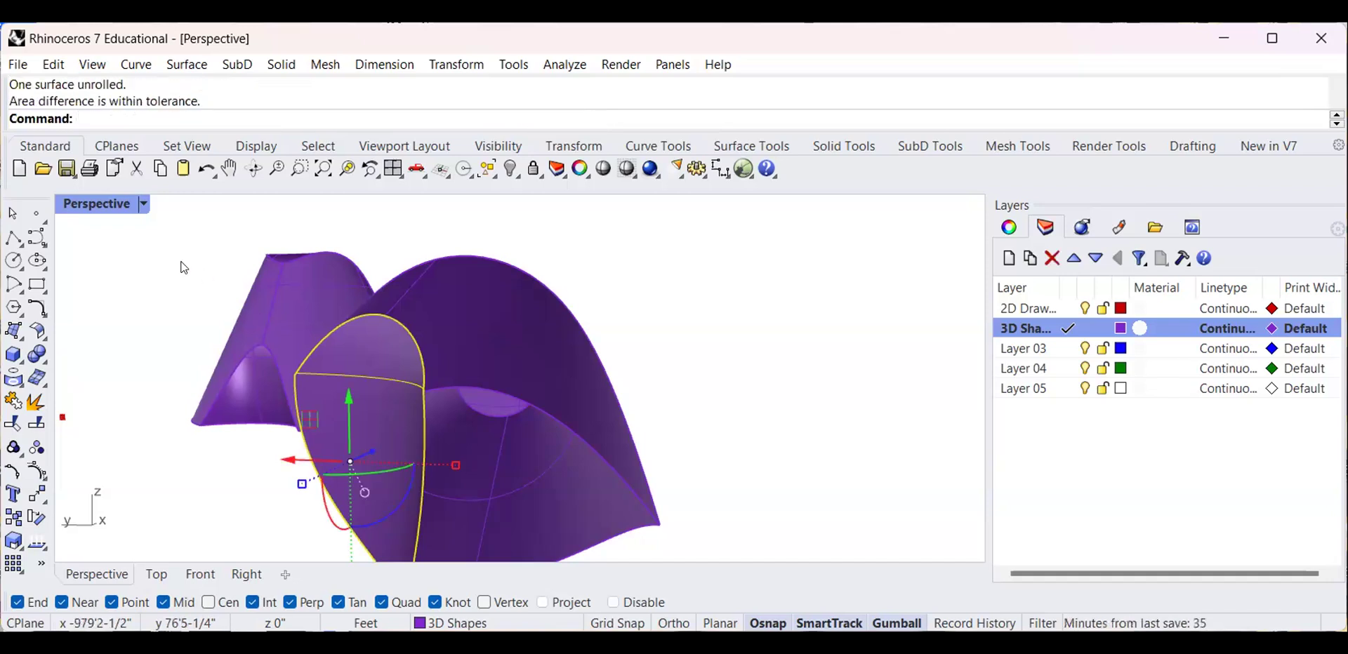
In the Top view, move the second flattened surface up beside the first one, on its positive X side
double_click(102, 204)
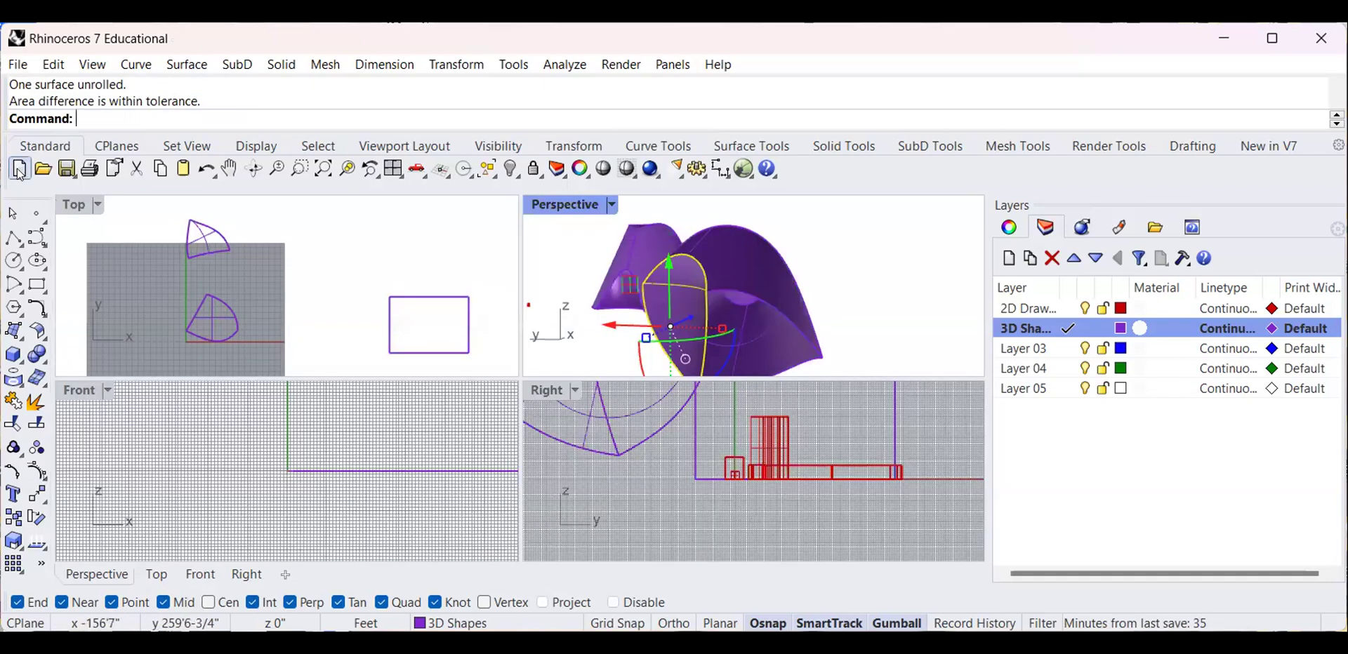
double_click(72, 208)
scroll(161, 315, down, 6)
right_drag(254, 339, 343, 355)
click(360, 390)
drag(360, 338, 493, 314)
key(Escape)
Delete the already unrolled rounded end surface from the exploded copy in the Perspective view
double_click(67, 207)
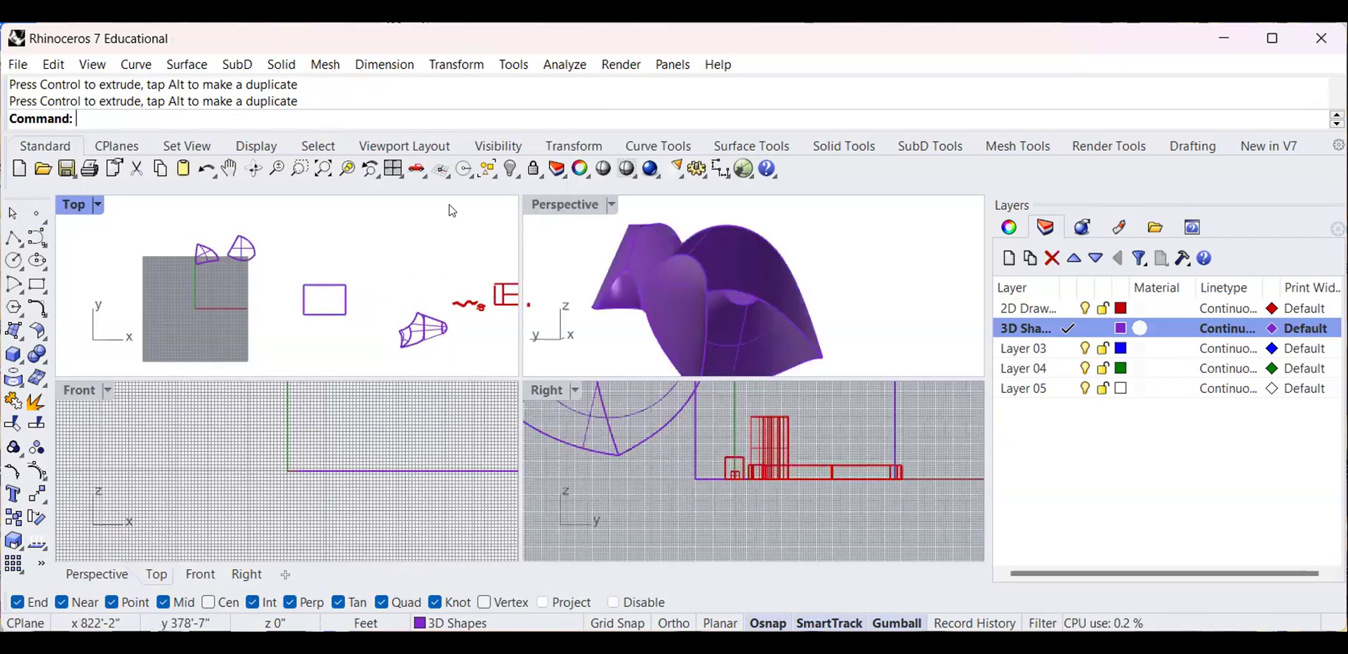
double_click(569, 203)
right_drag(478, 307, 419, 392)
click(481, 322)
click(347, 412)
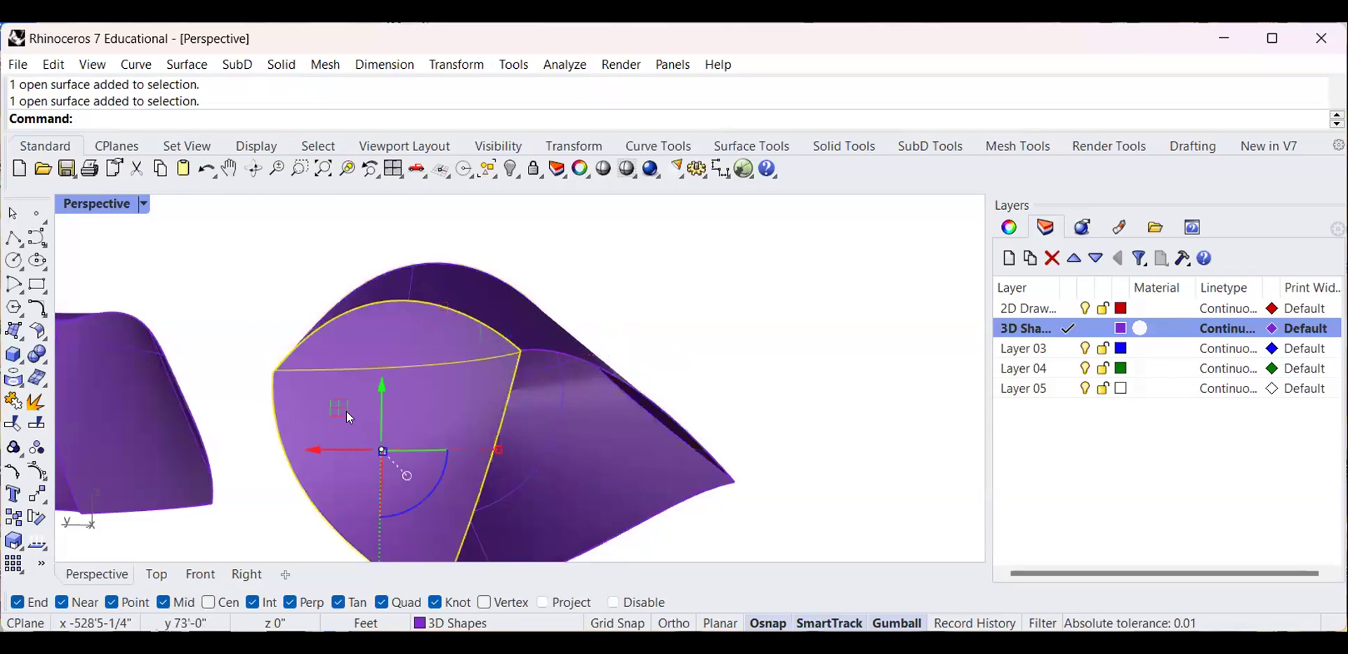
key(Delete)
Unroll the curved outer surface of the exploded copy with UnrollSrf
click(478, 314)
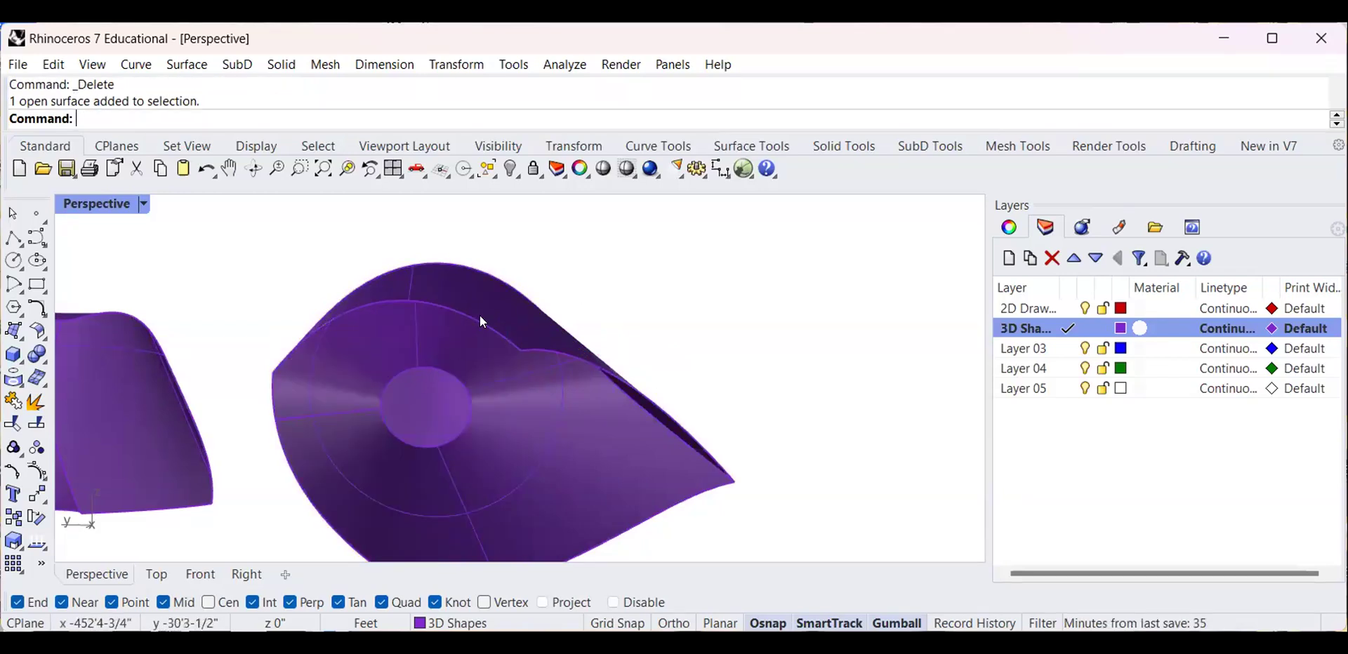
right_drag(479, 315, 253, 388)
key(Return)
key(Return)
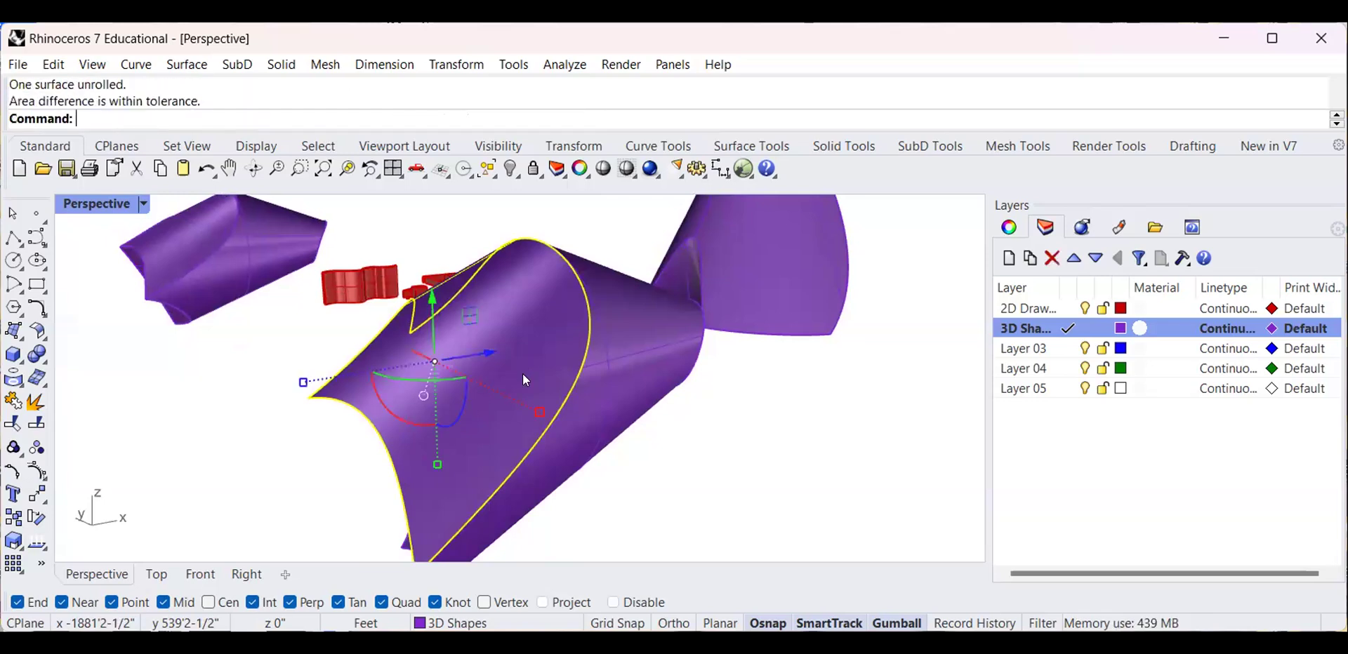
In the Top view, move the third flattened surface into the upper row, on the first one's negative X side
double_click(91, 205)
double_click(77, 205)
click(378, 372)
drag(436, 390, 309, 375)
drag(271, 327, 271, 250)
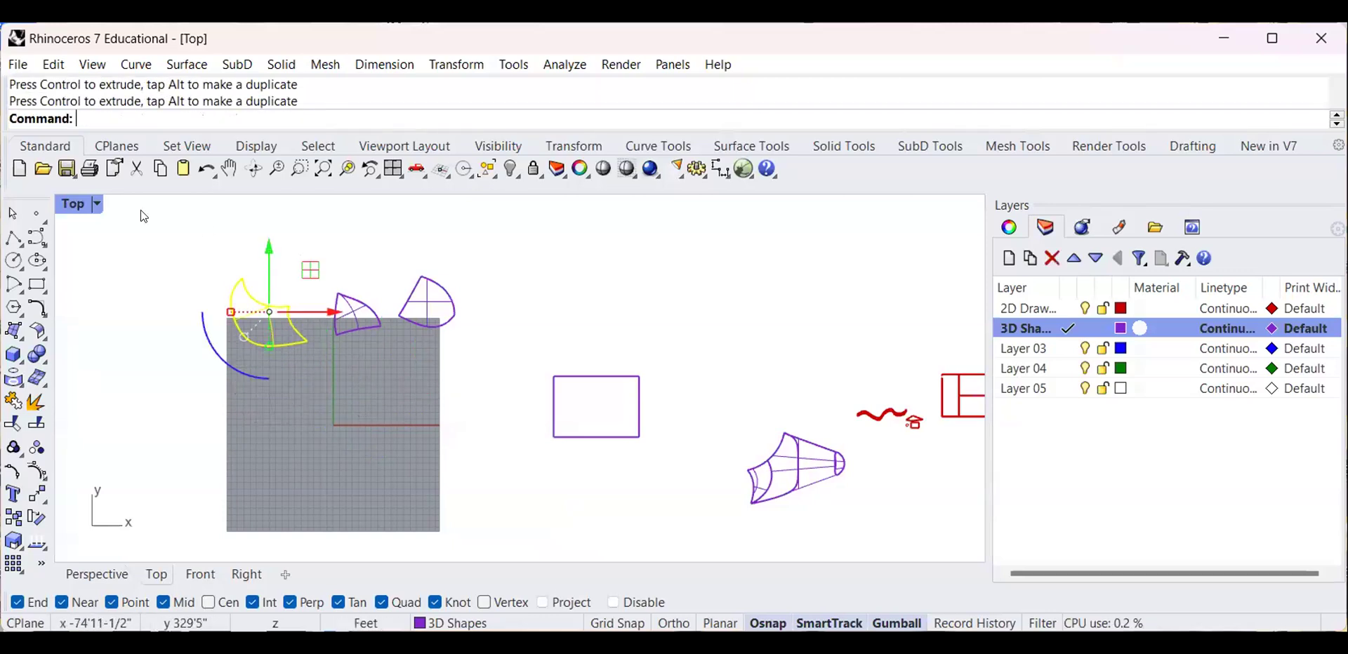
Delete the already unrolled curved outer surface from the exploded copy in the Perspective view
double_click(71, 205)
double_click(558, 205)
click(499, 335)
key(Delete)
Unroll the large flared conical surface of the exploded copy with UnrollSrf
right_drag(526, 395, 475, 477)
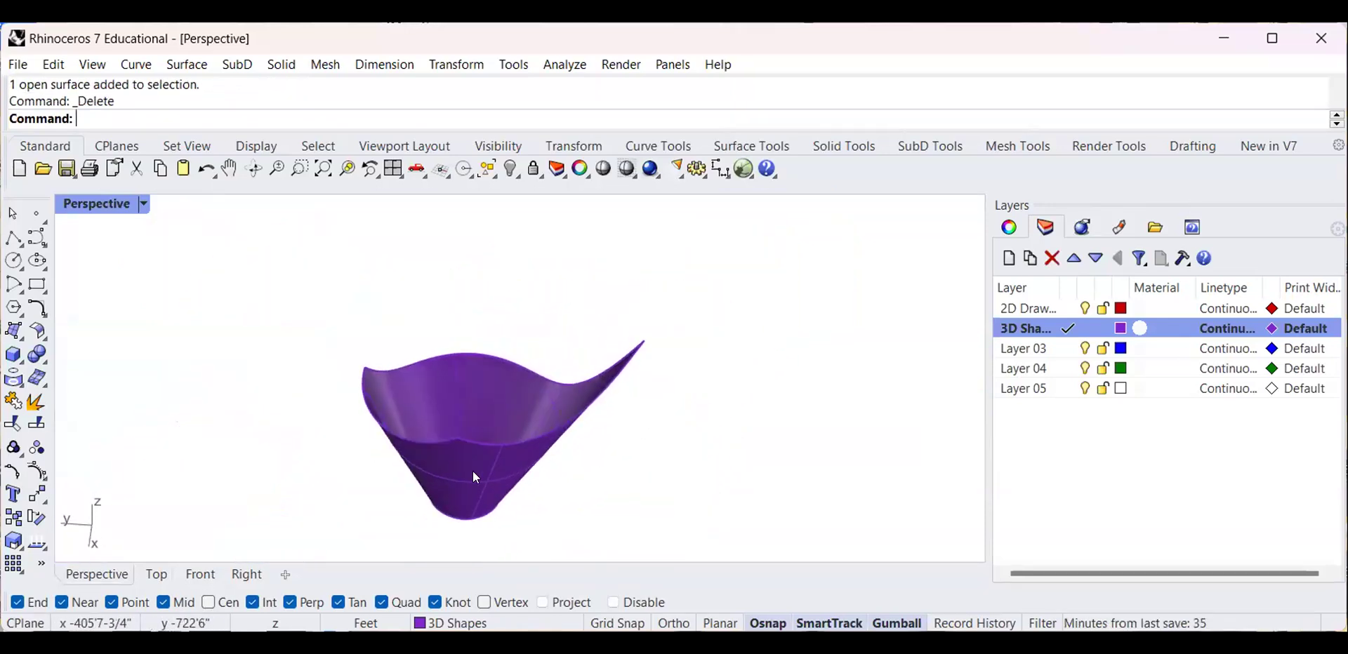
click(445, 440)
right_drag(445, 440, 363, 484)
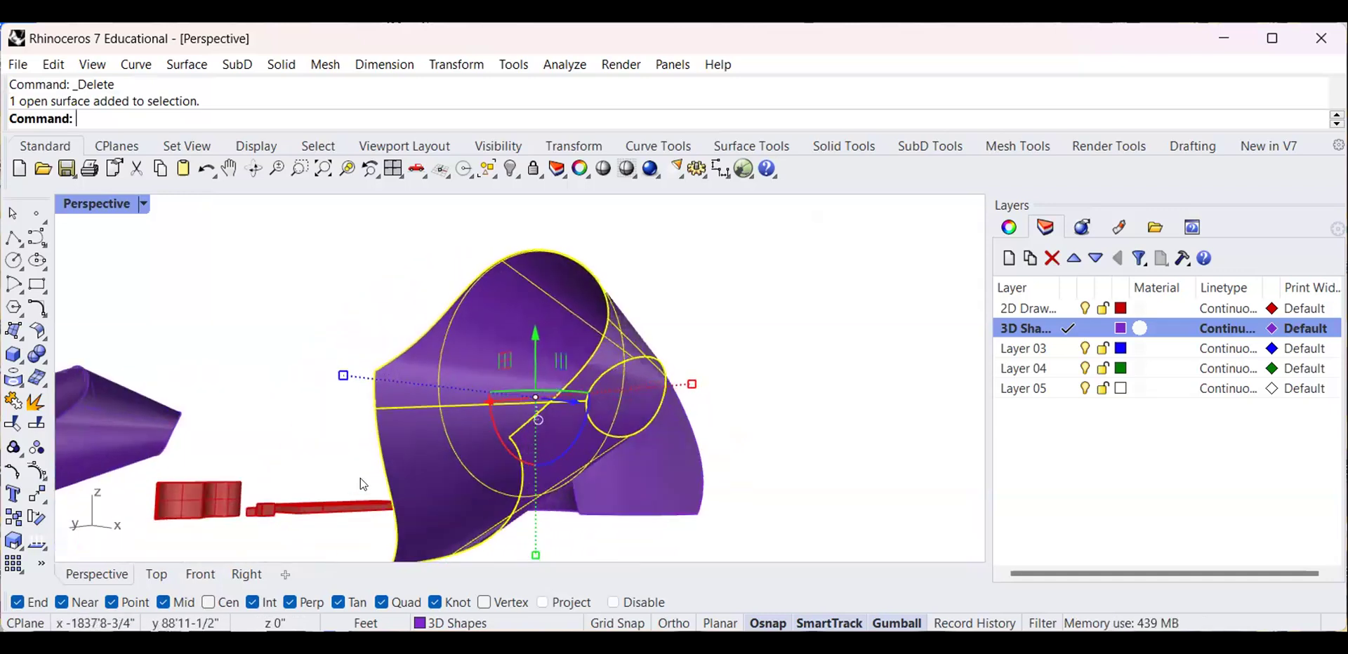
text(Unrollsrf)
key(Return)
key(Return)
In the Top view, move the fourth flattened surface toward negative X, beyond the grid's edge
double_click(111, 201)
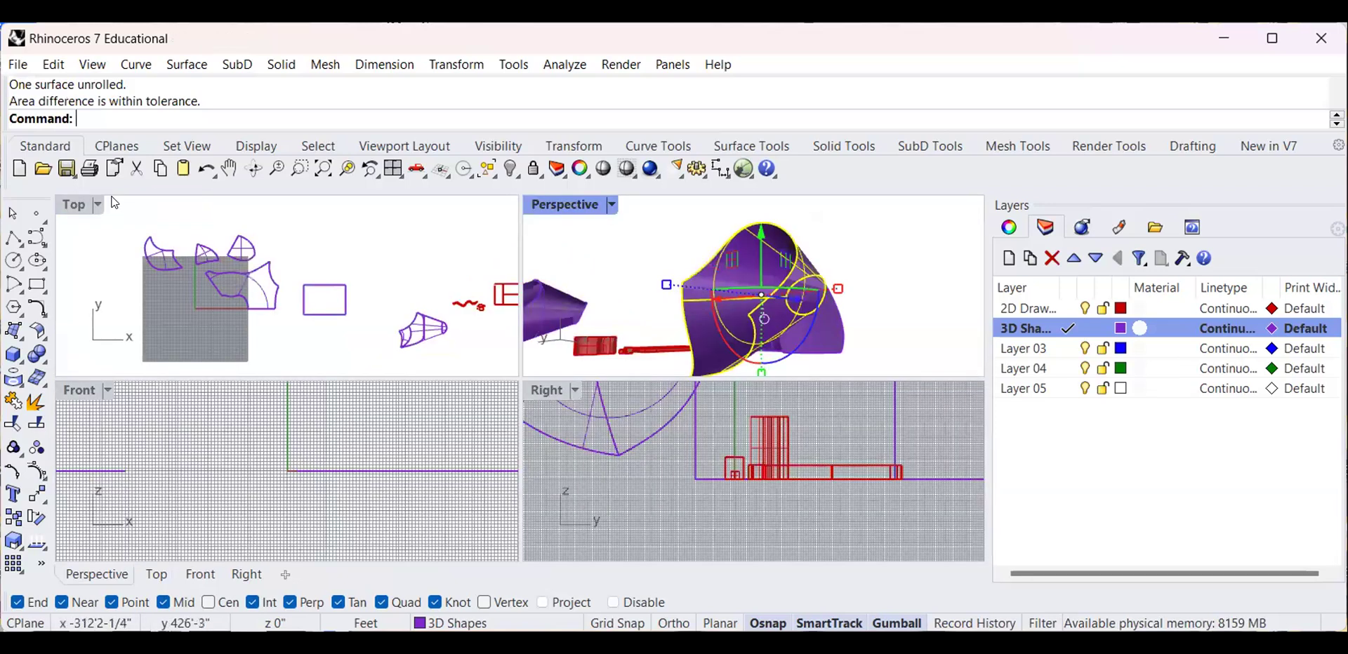
click(323, 286)
right_drag(323, 286, 245, 375)
right_drag(246, 284, 322, 212)
drag(359, 311, 188, 292)
right_drag(187, 292, 319, 289)
scroll(319, 289, down, 4)
click(458, 225)
Unroll the small round end surface of the exploded copy in the Perspective view
click(564, 196)
double_click(565, 203)
scroll(561, 325, up, 10)
click(545, 423)
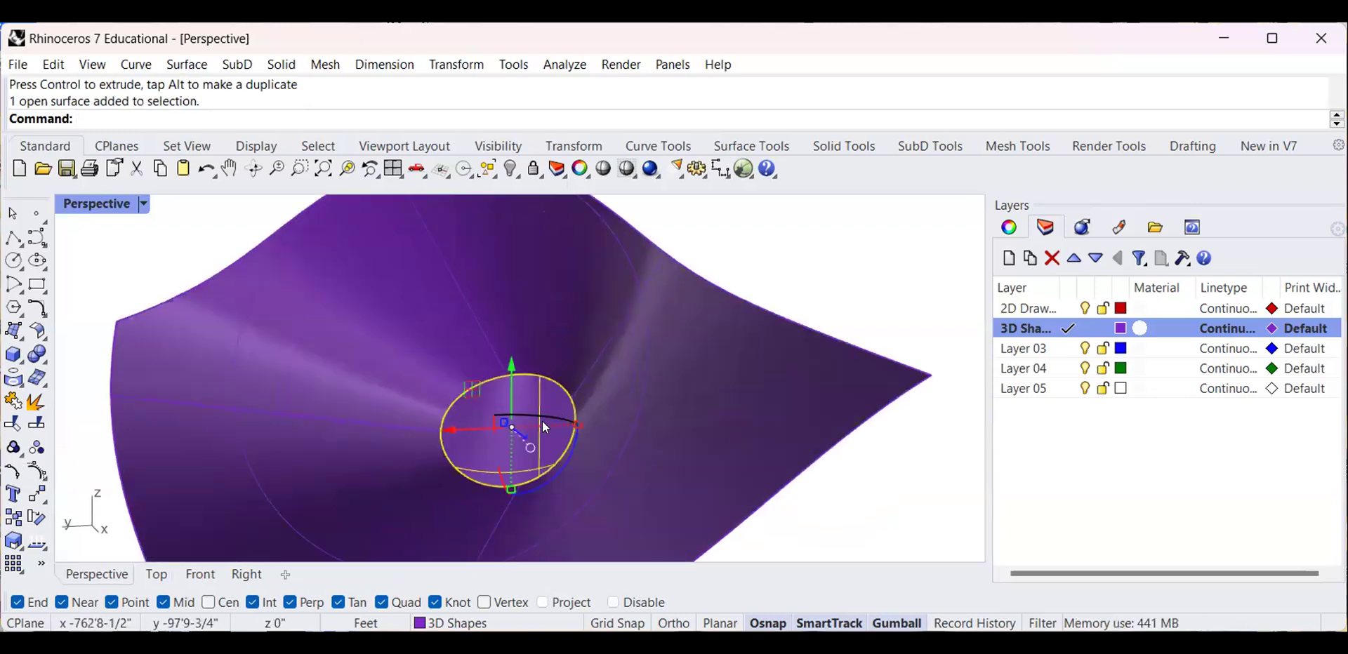
key(Return)
key(Return)
In the Top view, move the flattened circular surface toward negative X and up, just below the crescent-shaped pattern
double_click(101, 211)
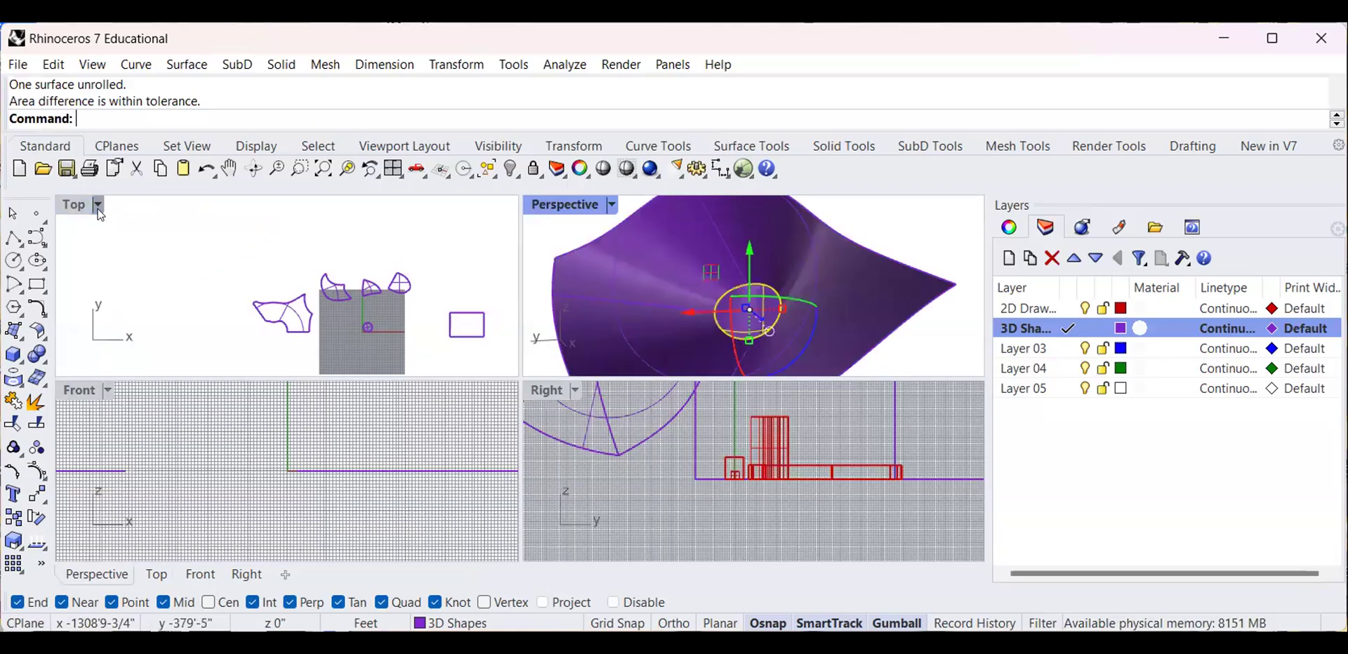
double_click(76, 204)
scroll(382, 259, down, 3)
scroll(617, 385, up, 3)
click(618, 425)
right_drag(629, 393, 532, 444)
drag(591, 465, 477, 470)
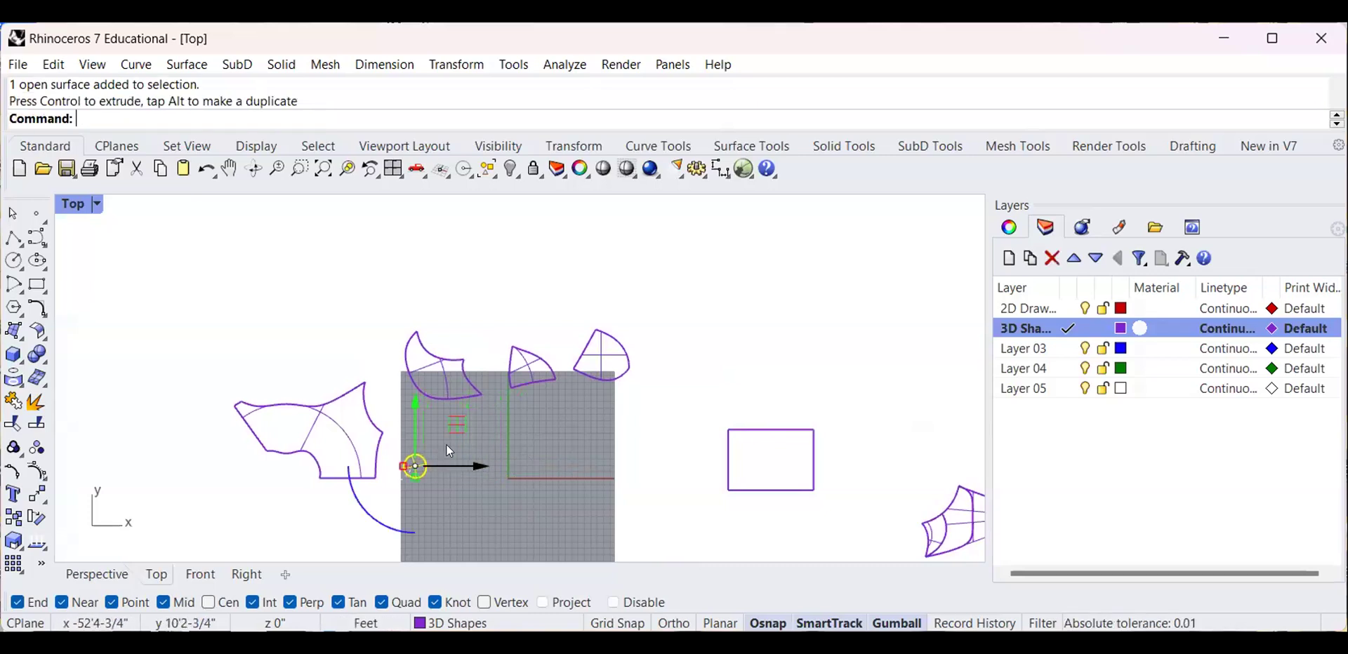
drag(415, 412, 416, 359)
click(455, 349)
Move the largest flattened surface toward positive Y, in line with the upper row of patterns
click(354, 393)
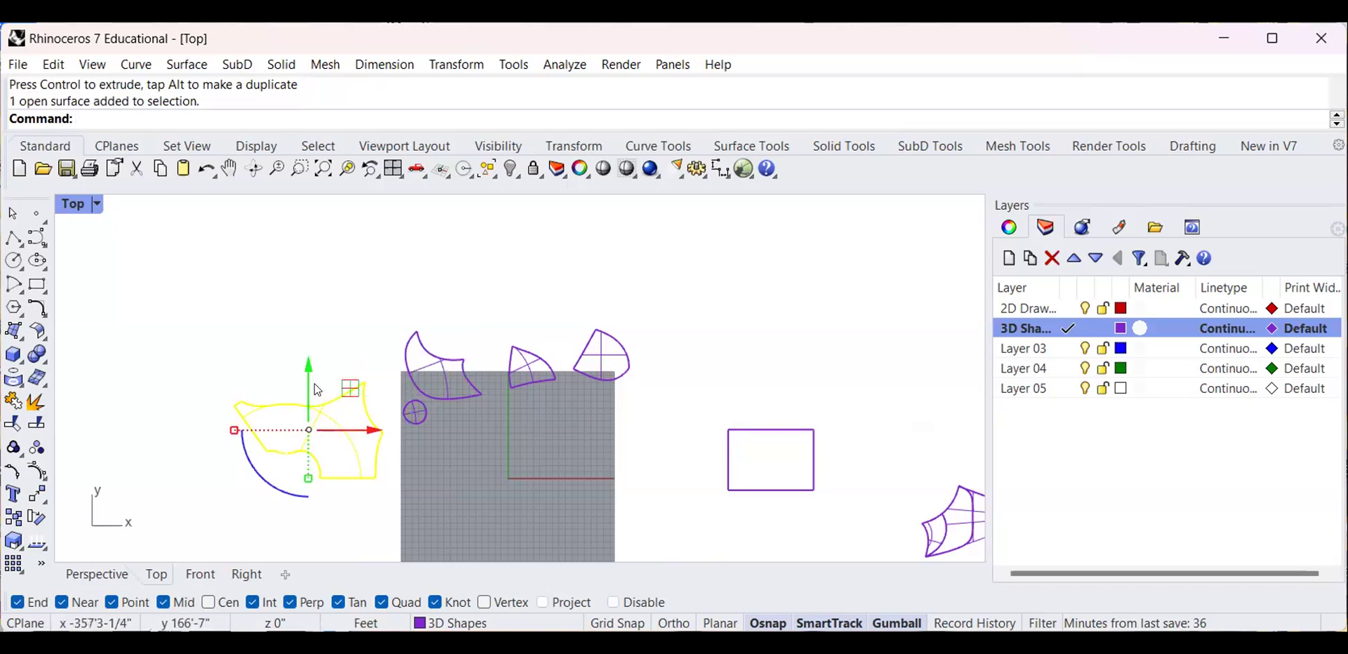
drag(313, 379, 324, 303)
click(231, 269)
Scale all five flattened surfaces down together from a base point beside the circular one, with the second reference about 23'5" away
scroll(172, 342, down, 4)
right_drag(173, 342, 273, 352)
drag(204, 304, 527, 457)
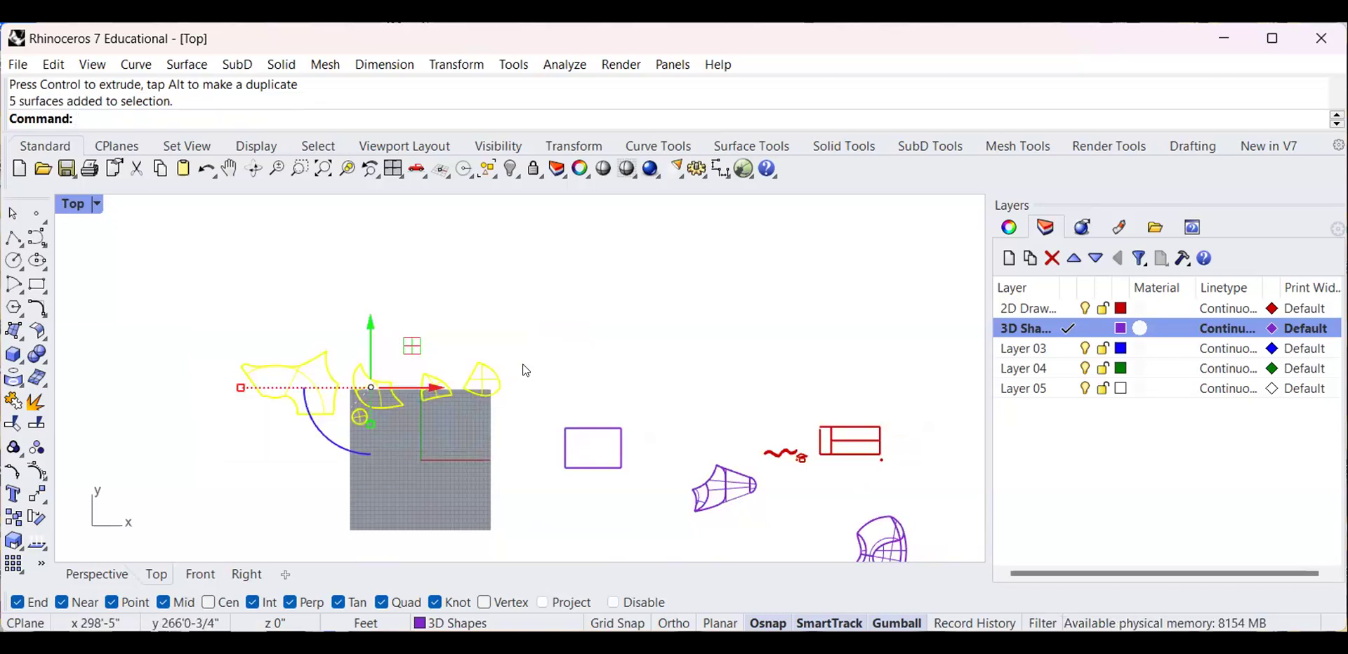
scroll(526, 370, up, 2)
text(S)
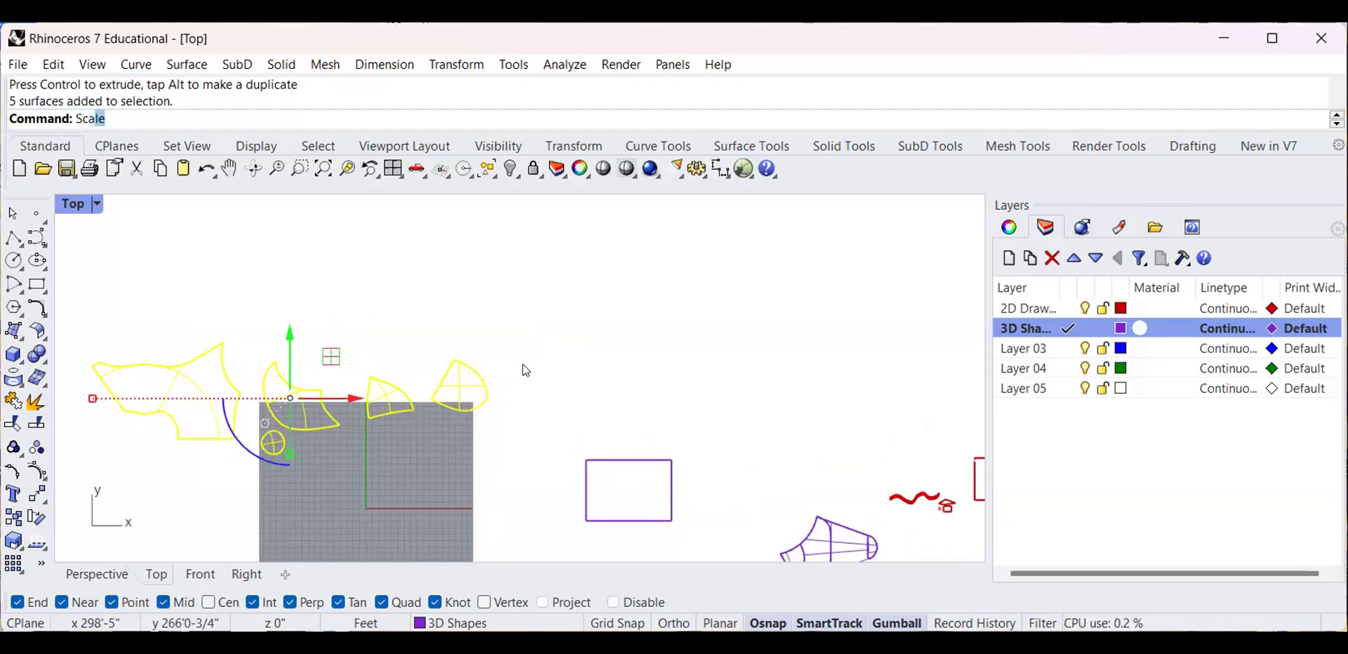
text(ca)
key(Return)
scroll(321, 398, up, 2)
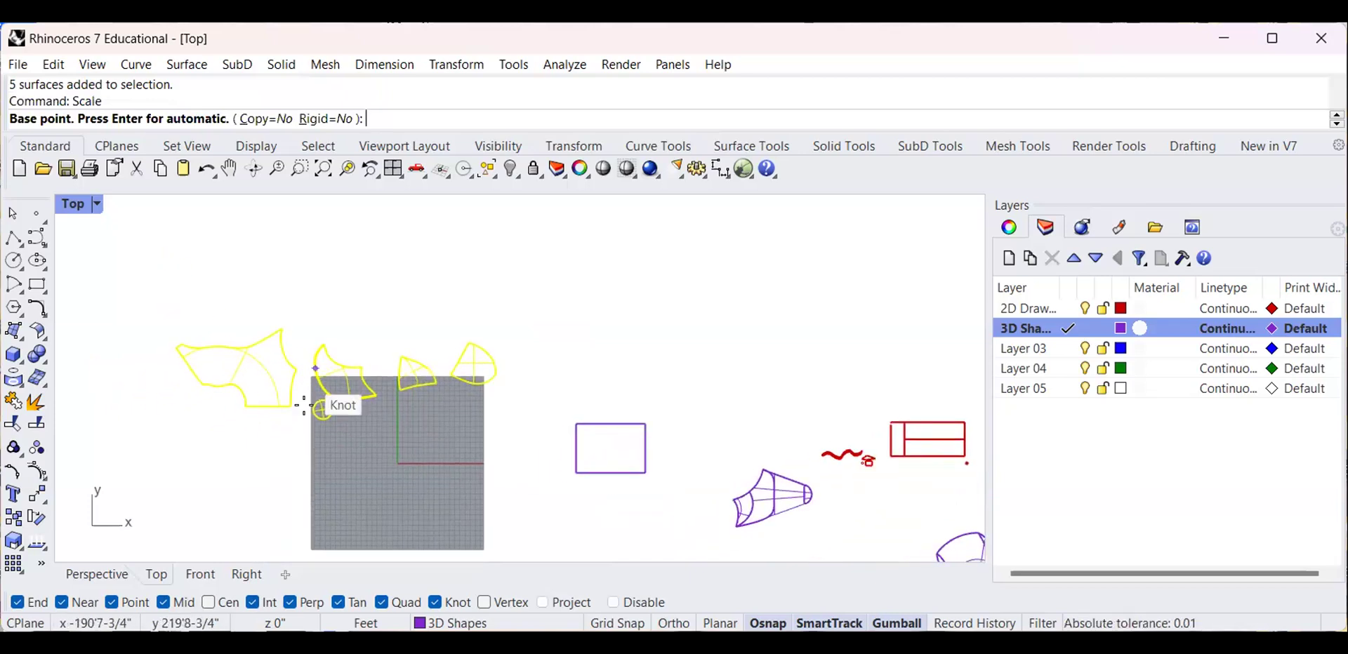
click(344, 425)
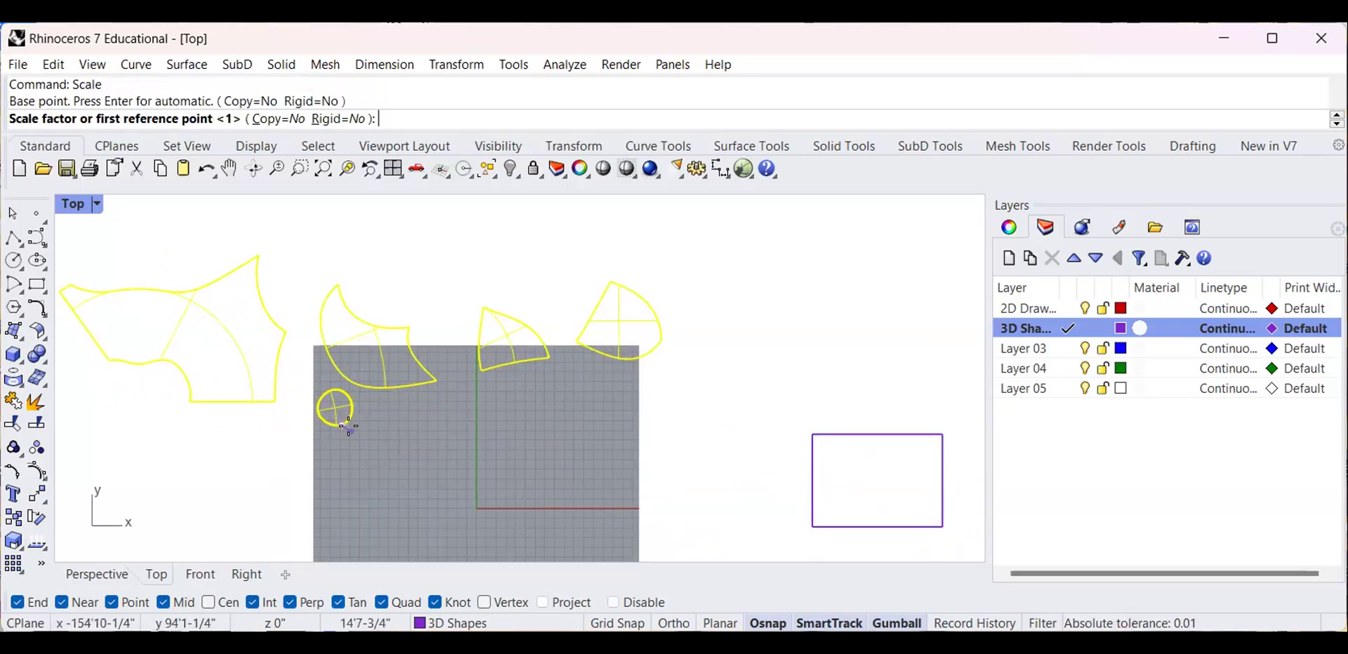
click(658, 335)
scroll(350, 418, up, 2)
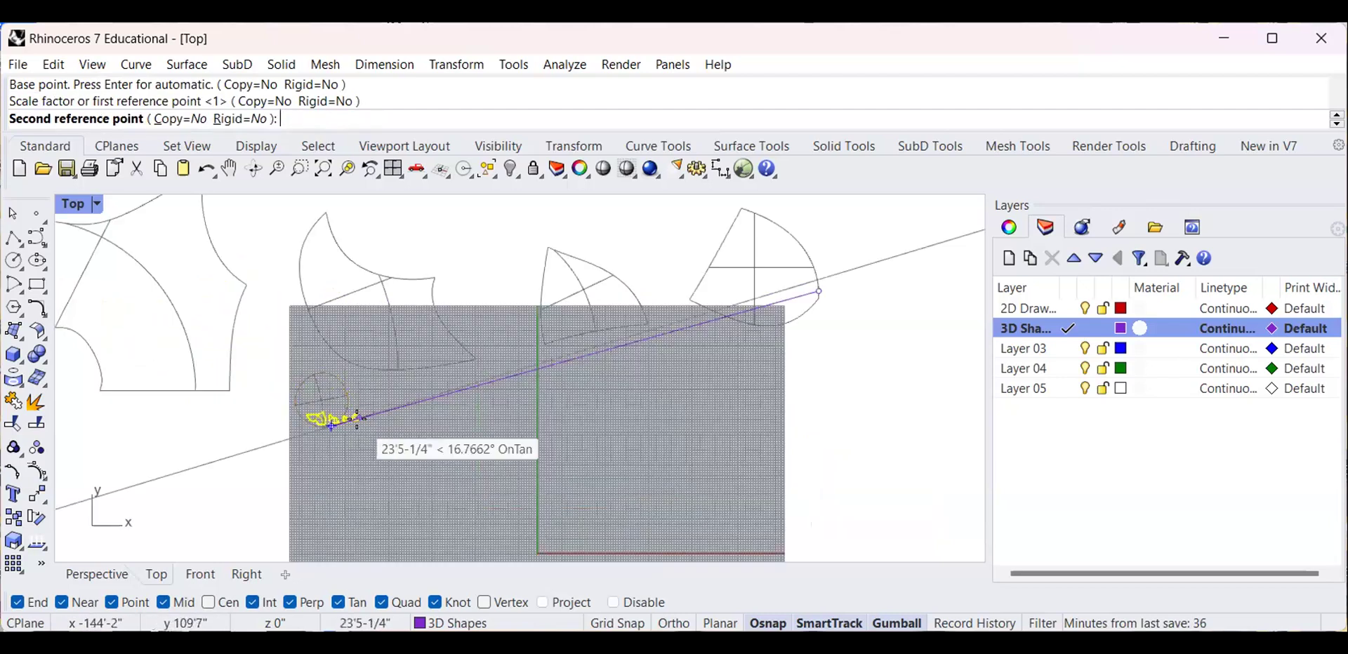
click(357, 420)
scroll(309, 366, up, 3)
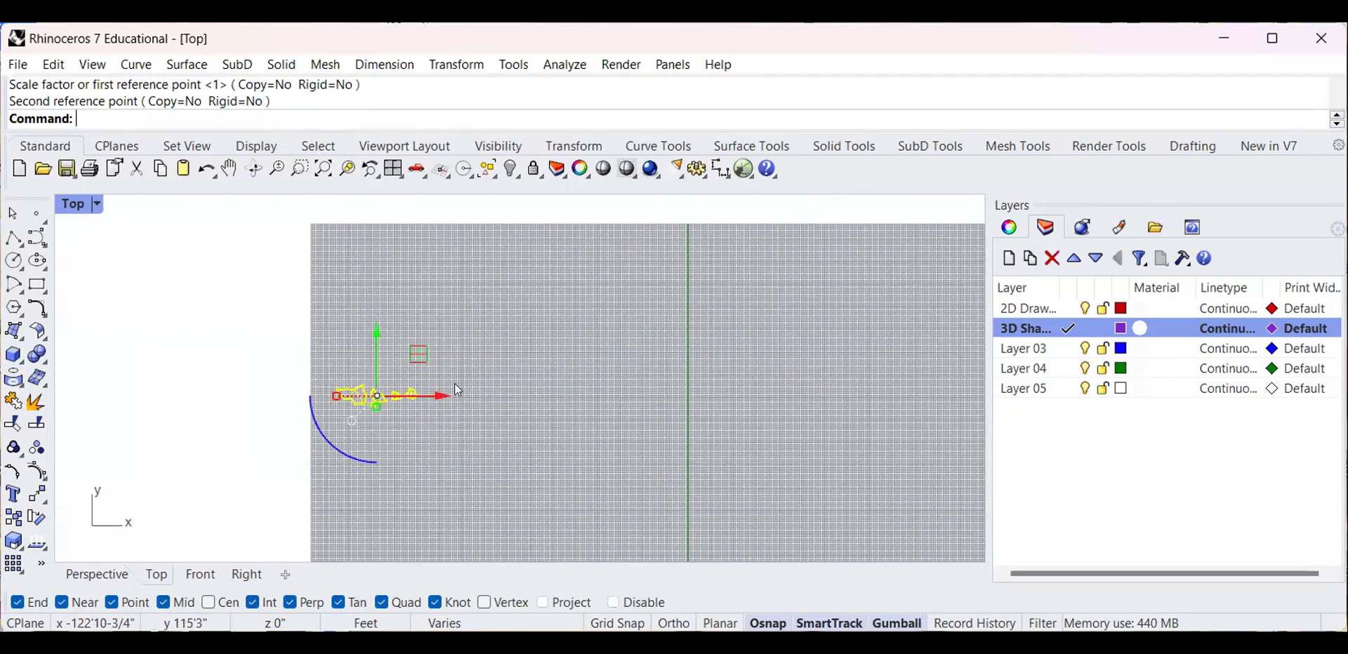
Move the five scaled-down patterns toward negative X, off the construction grid
drag(444, 396, 292, 397)
click(197, 307)
scroll(144, 343, up, 4)
scroll(310, 310, up, 4)
scroll(528, 377, up, 2)
scroll(524, 370, down, 2)
right_drag(466, 341, 449, 358)
scroll(508, 344, down, 4)
right_drag(516, 385, 495, 374)
scroll(495, 373, up, 6)
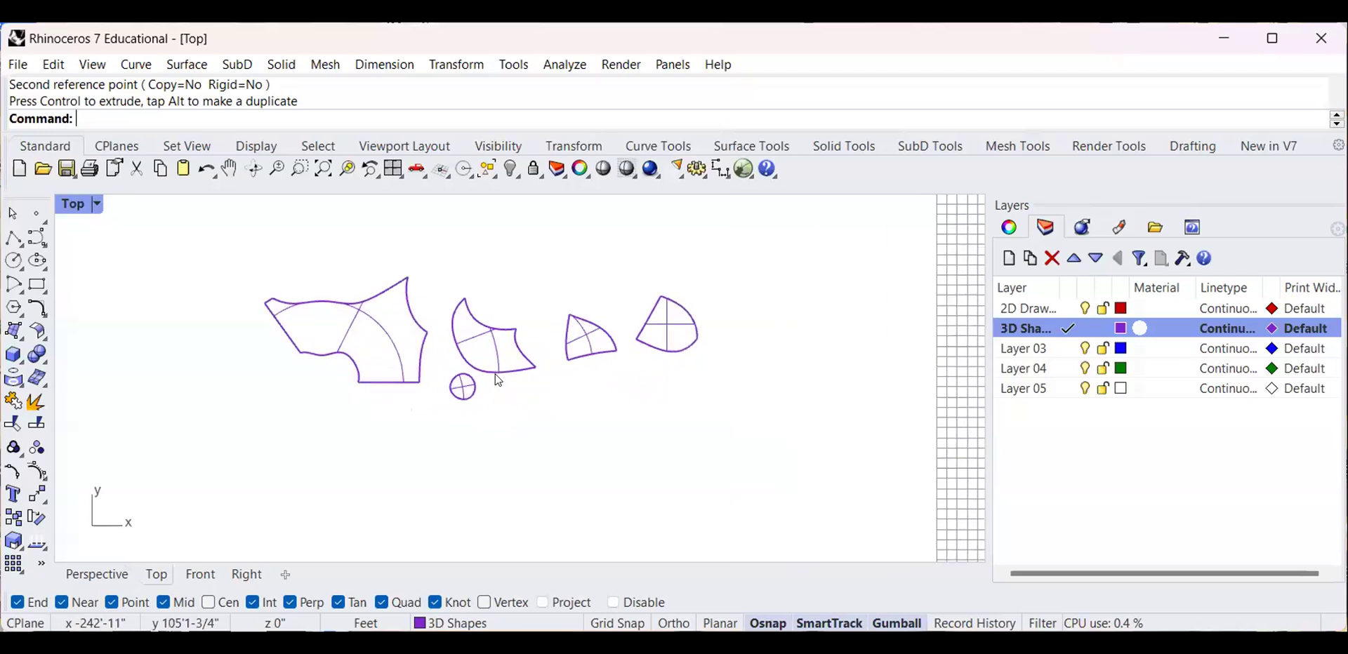
Shift the small circular pattern slightly toward negative X, away from the crescent-shaped one
scroll(486, 389, up, 3)
click(465, 389)
mouse_move(520, 390)
mouse_down()
mouse_move(489, 390)
mouse_move(502, 391)
mouse_up()
click(579, 388)
scroll(421, 429, down, 3)
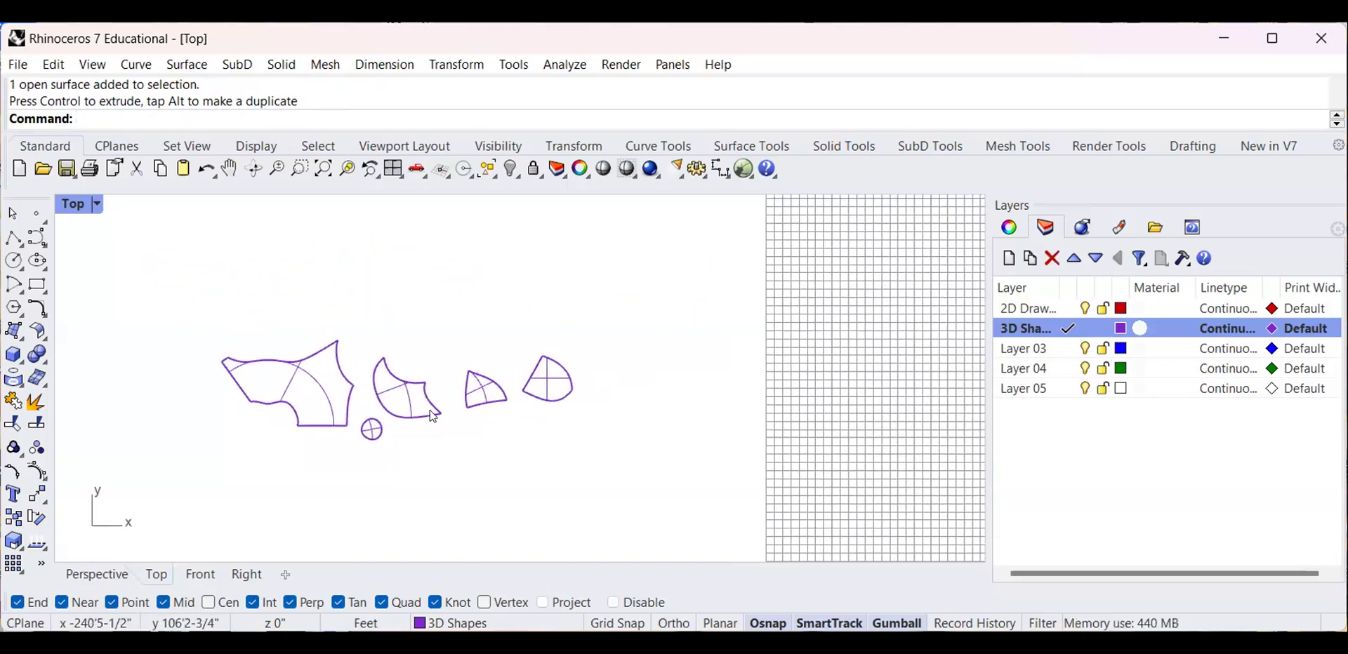
Examine the row of five scaled-down flat patterns up close in the Top view
double_click(76, 203)
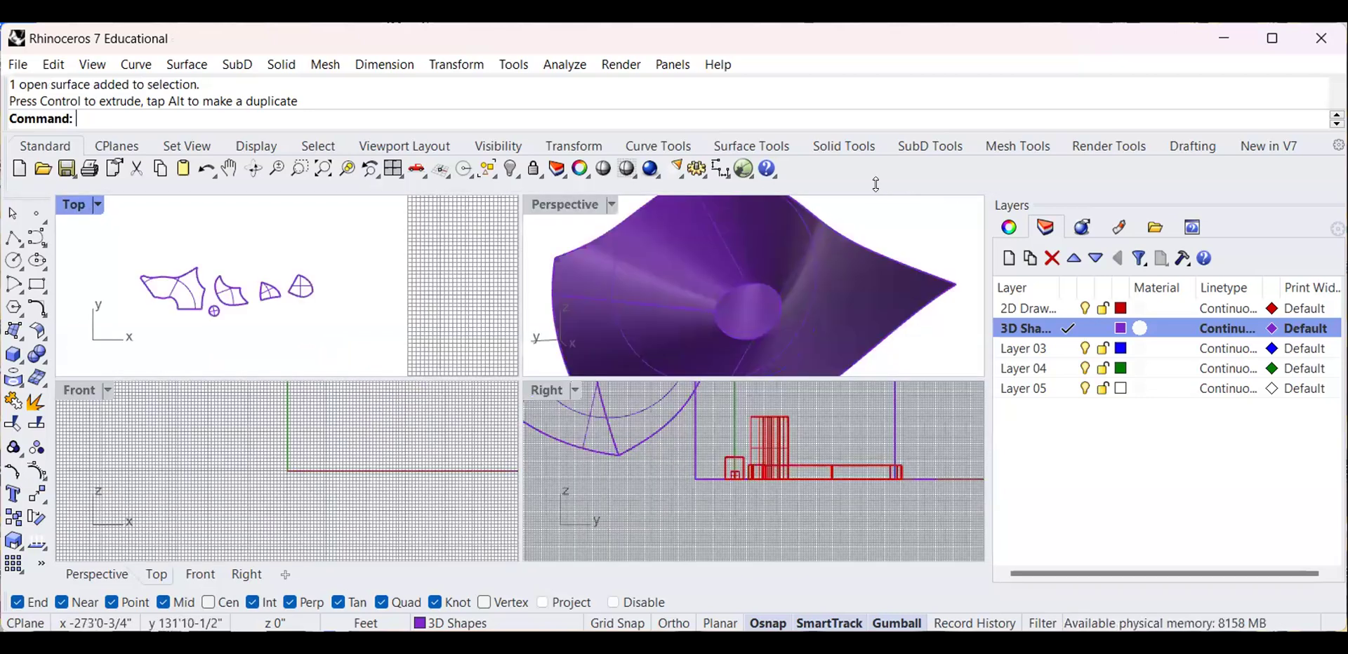
double_click(77, 205)
scroll(274, 327, up, 5)
scroll(340, 385, up, 3)
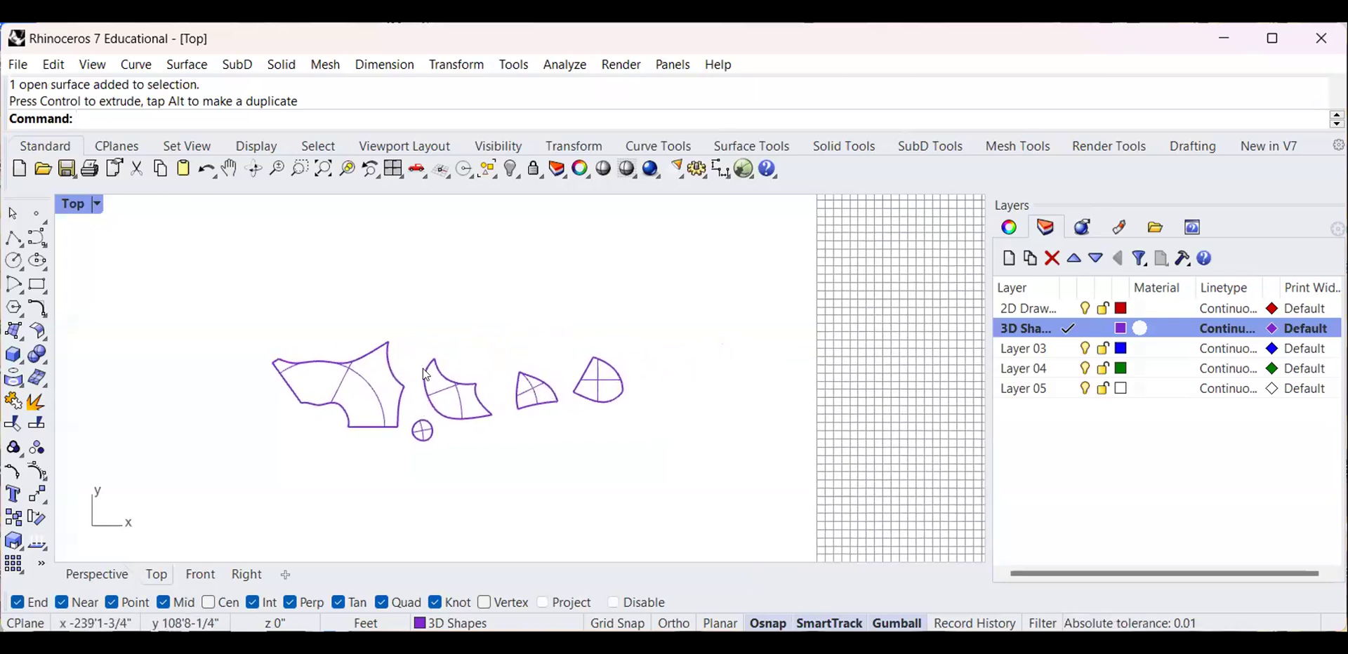
scroll(456, 317, up, 4)
scroll(421, 374, down, 4)
right_drag(520, 337, 638, 328)
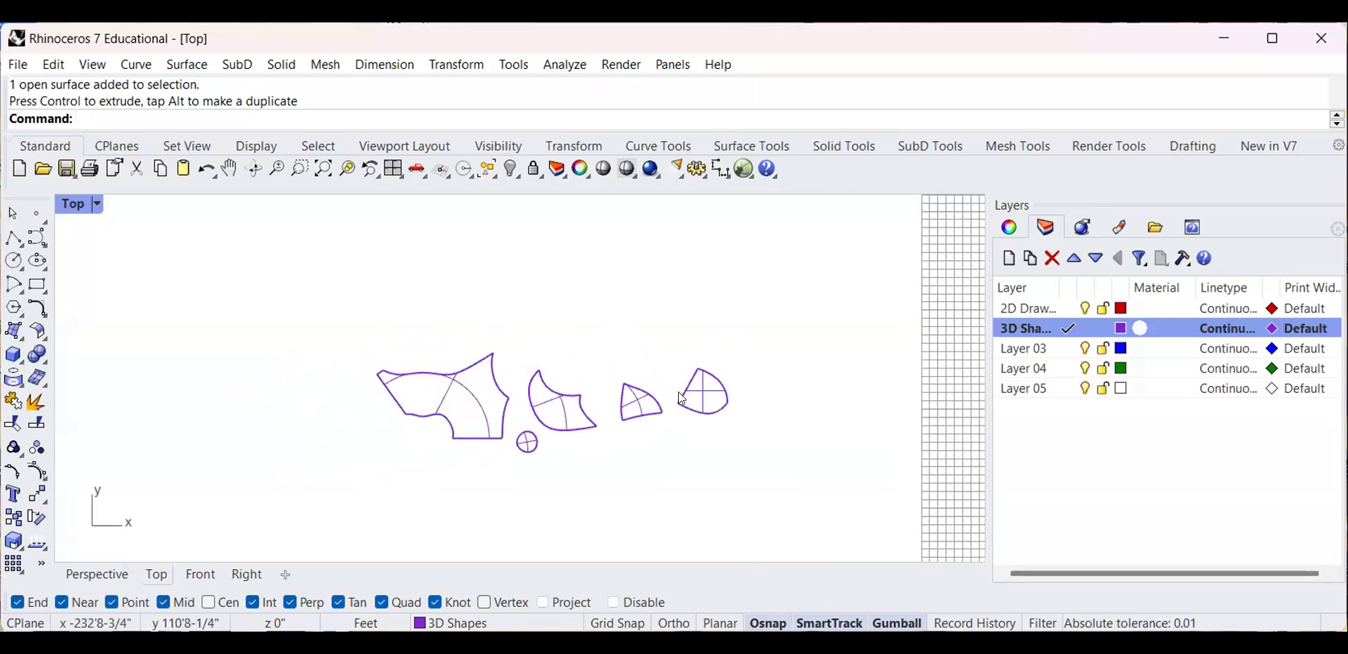
scroll(490, 400, up, 2)
right_drag(747, 407, 575, 390)
scroll(328, 387, down, 6)
right_drag(324, 386, 420, 373)
scroll(421, 374, up, 10)
scroll(367, 349, down, 4)
right_drag(350, 350, 475, 329)
scroll(323, 360, down, 4)
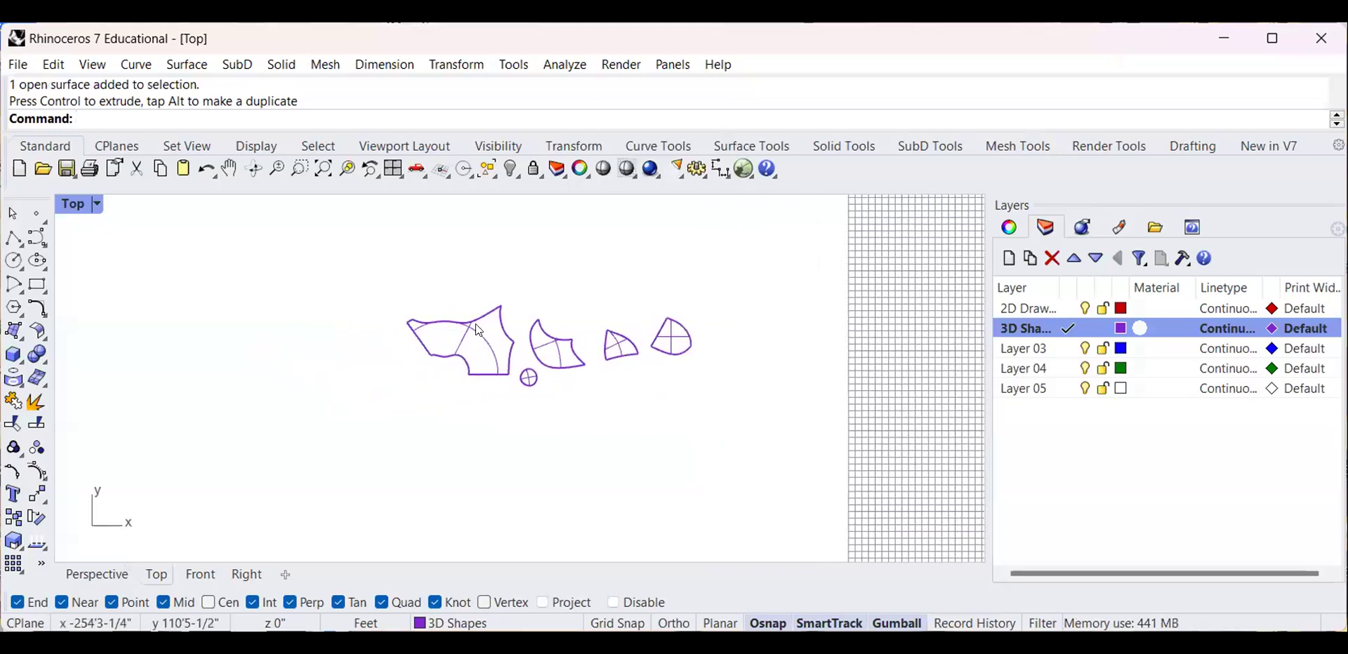
Create a Make2D drawing of the five flat patterns from the Top view, with View projection, maintained source layers and grouped output
drag(327, 236, 749, 477)
text(M)
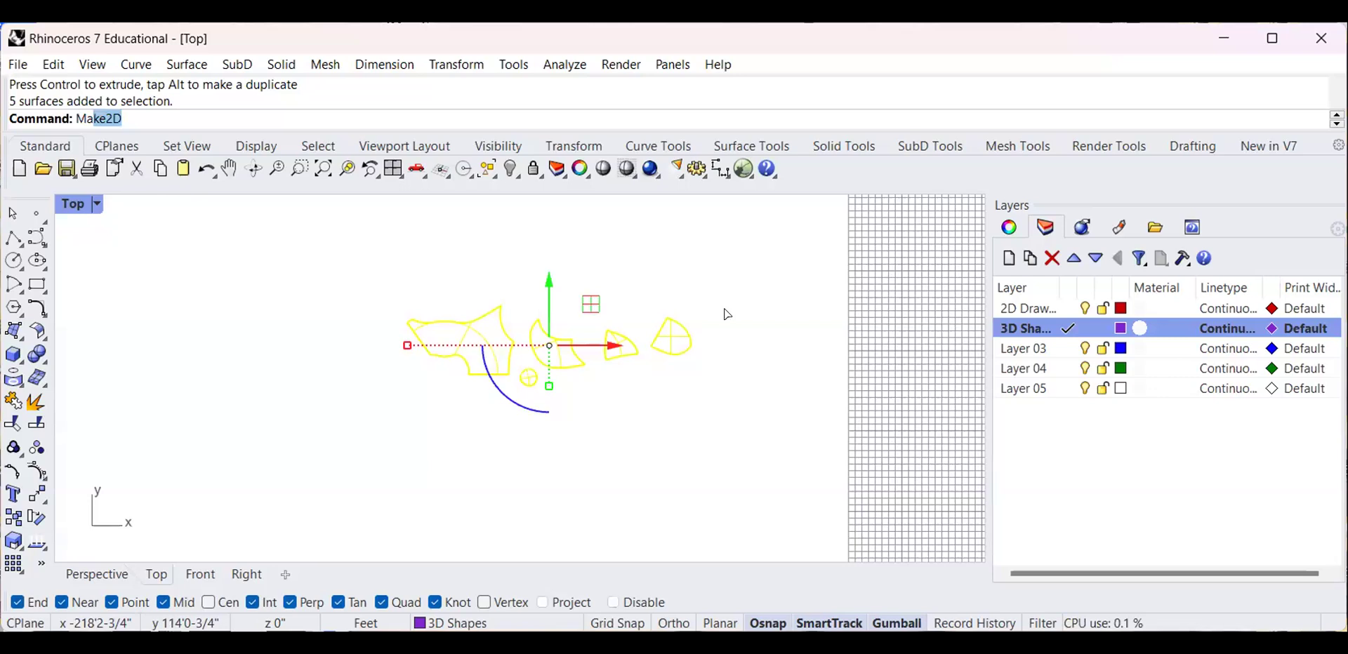
text(a)
key(Return)
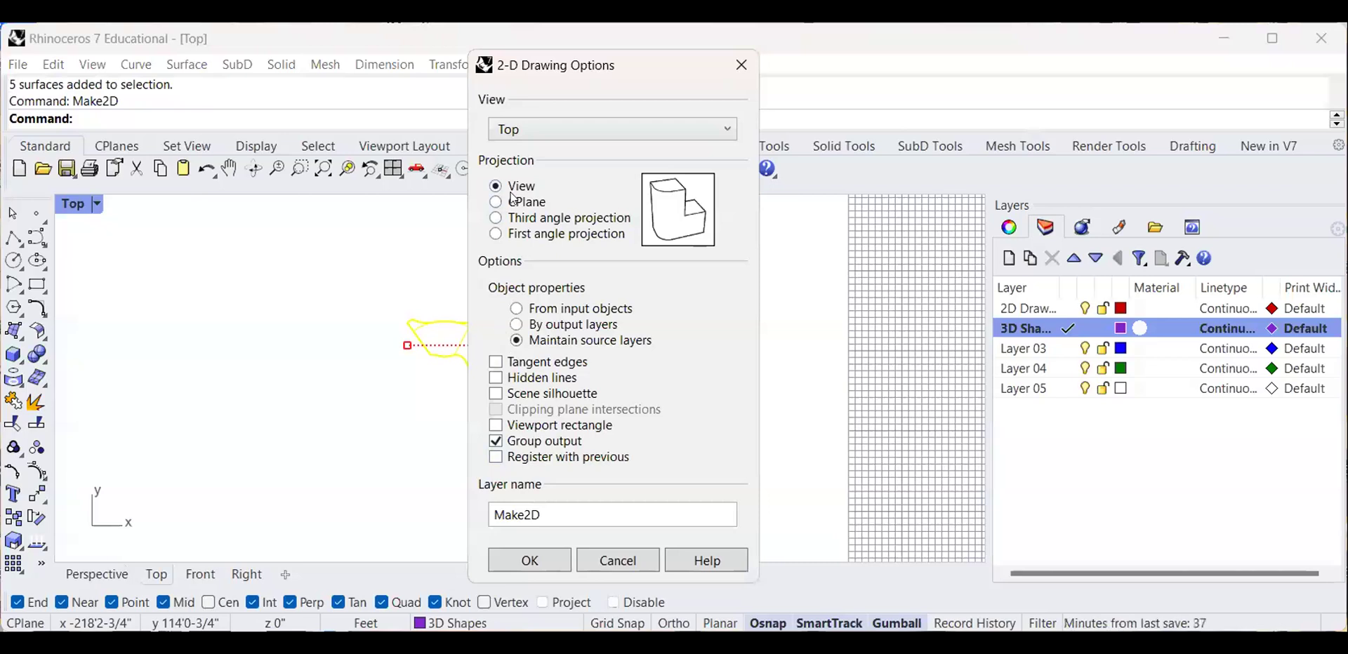
click(537, 563)
Move the Make2D outline curves toward positive X, off the construction grid
scroll(461, 430, down, 7)
mouse_move(458, 424)
right_down()
mouse_move(364, 342)
mouse_move(260, 301)
right_up()
scroll(375, 333, down, 11)
scroll(572, 333, up, 16)
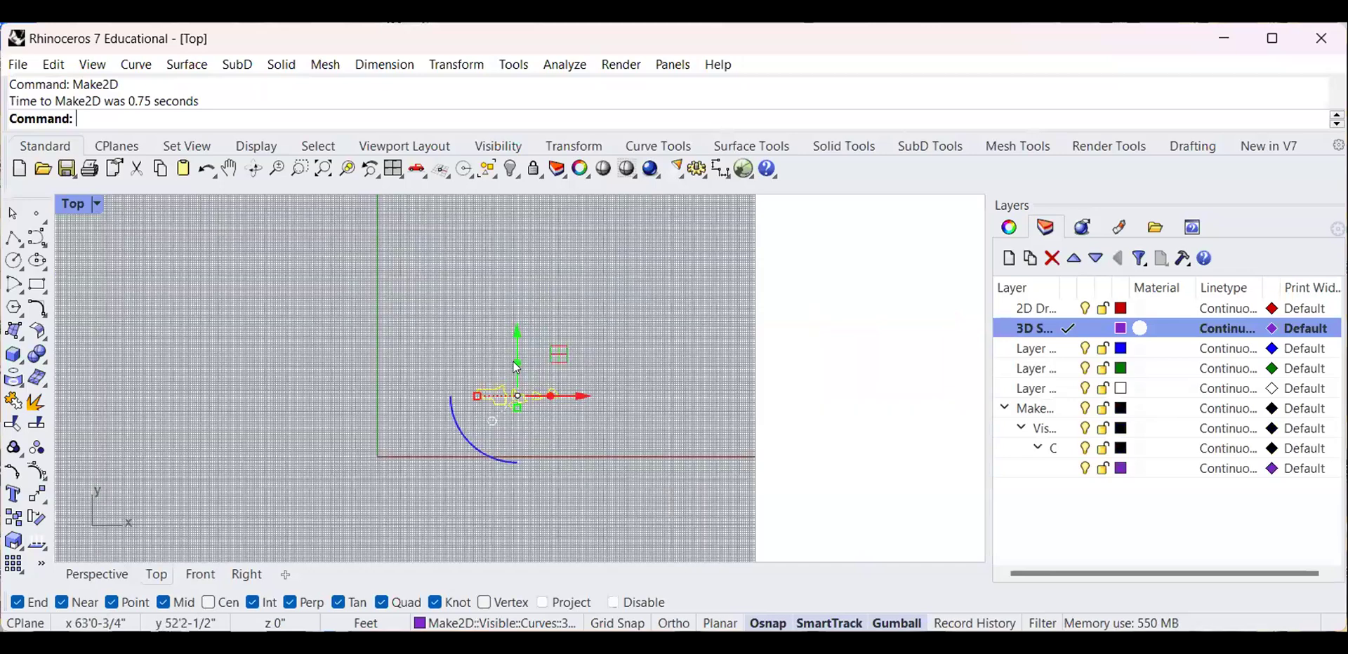
right_drag(477, 368, 275, 377)
scroll(288, 380, down, 8)
drag(370, 405, 655, 404)
click(658, 332)
scroll(605, 392, up, 8)
right_drag(553, 341, 548, 309)
scroll(512, 395, up, 6)
right_drag(512, 395, 492, 344)
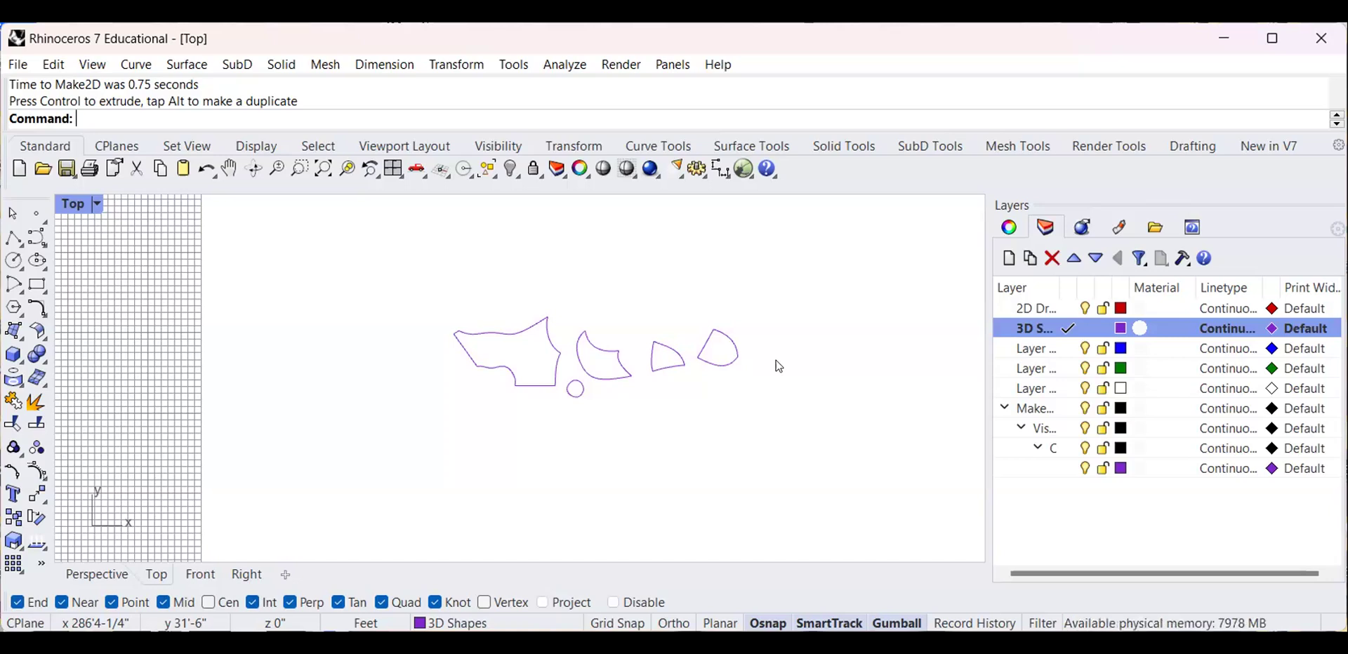
Delete the large conical surface and the small round end surface remaining from the exploded copy in the Perspective view
double_click(87, 197)
double_click(569, 206)
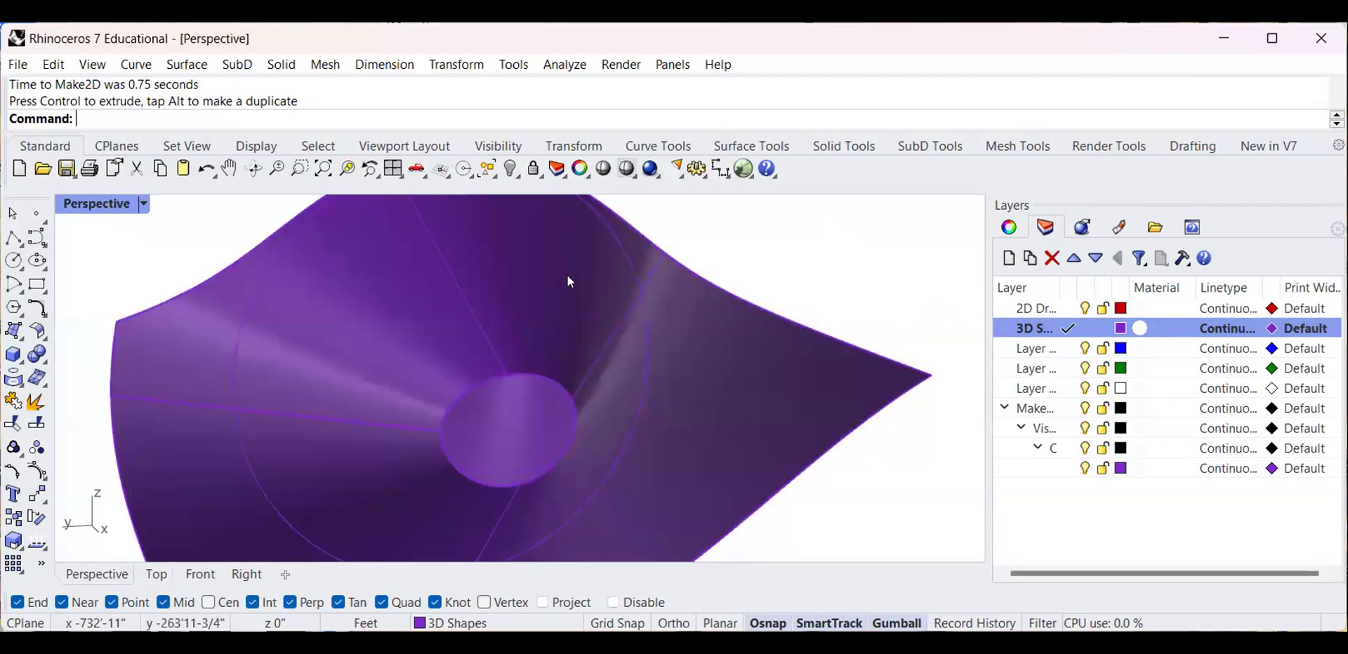
scroll(567, 278, down, 10)
right_drag(442, 382, 551, 288)
click(541, 319)
key(Delete)
scroll(485, 358, down, 6)
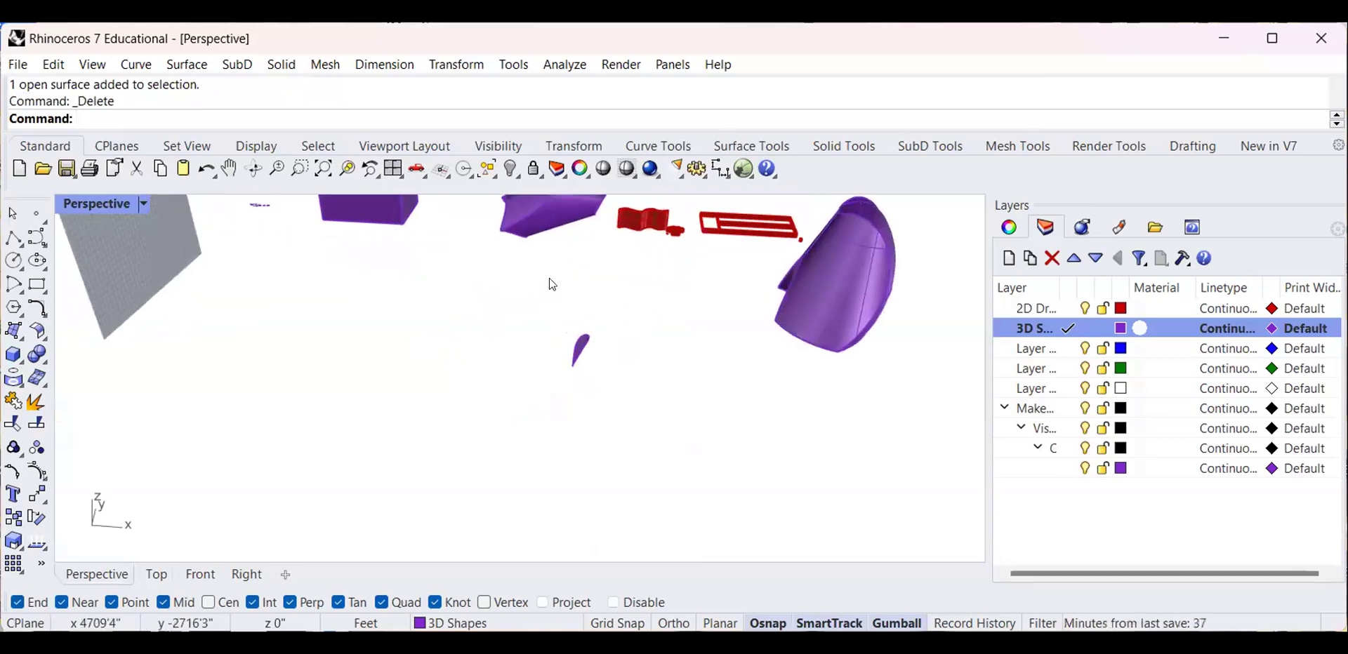
scroll(600, 396, up, 6)
click(562, 354)
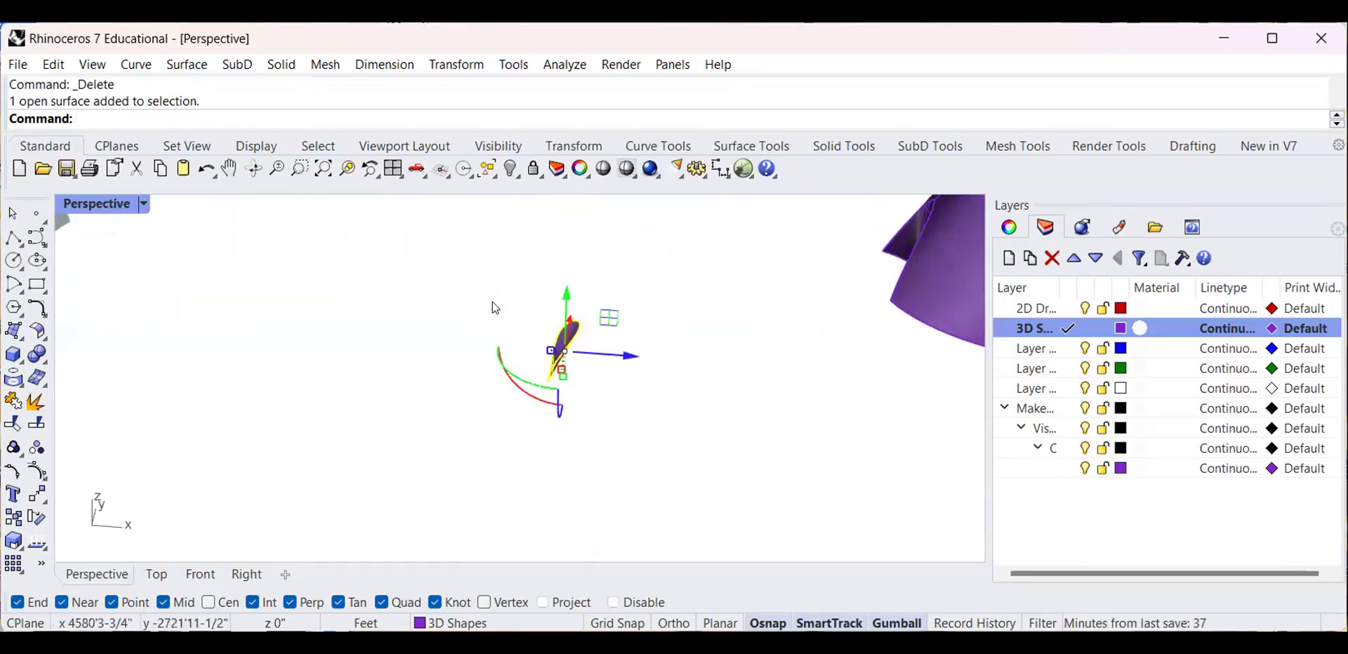
key(Delete)
scroll(472, 439, down, 7)
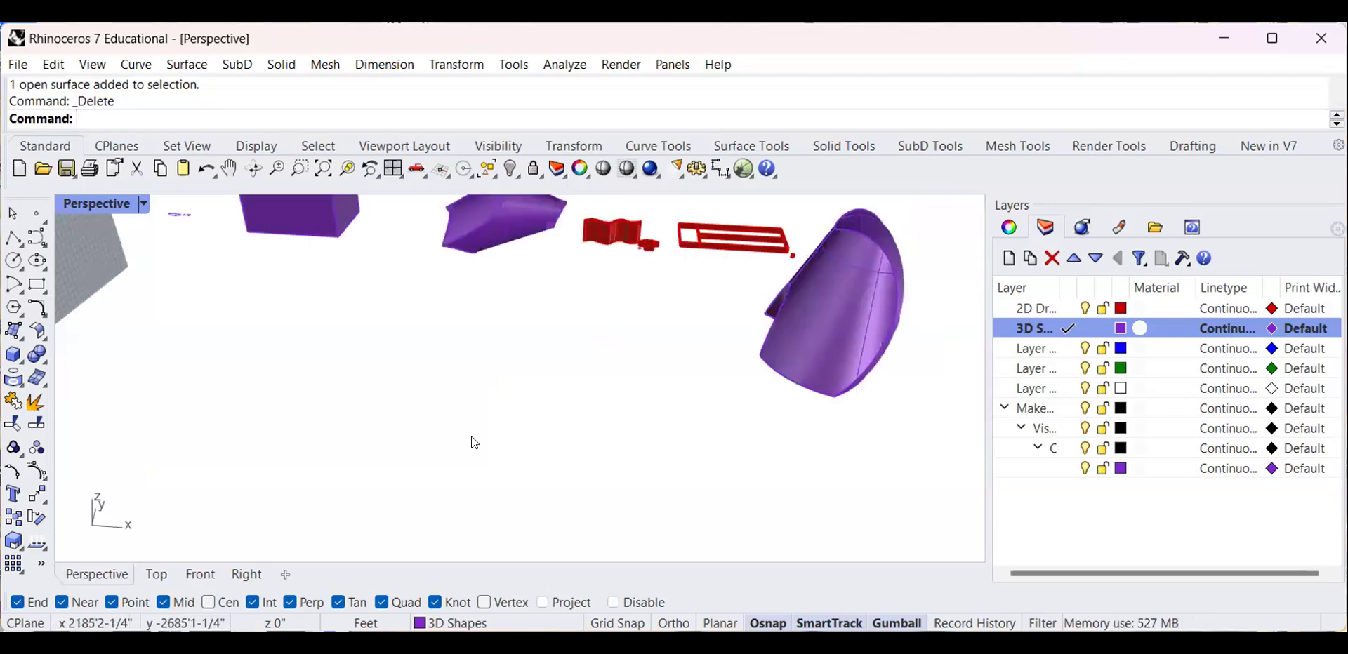
Move the closed polysurface between the box and the red shapes toward negative X, closer to the box
right_drag(472, 439, 404, 354)
scroll(360, 357, up, 4)
click(260, 309)
right_drag(259, 309, 552, 379)
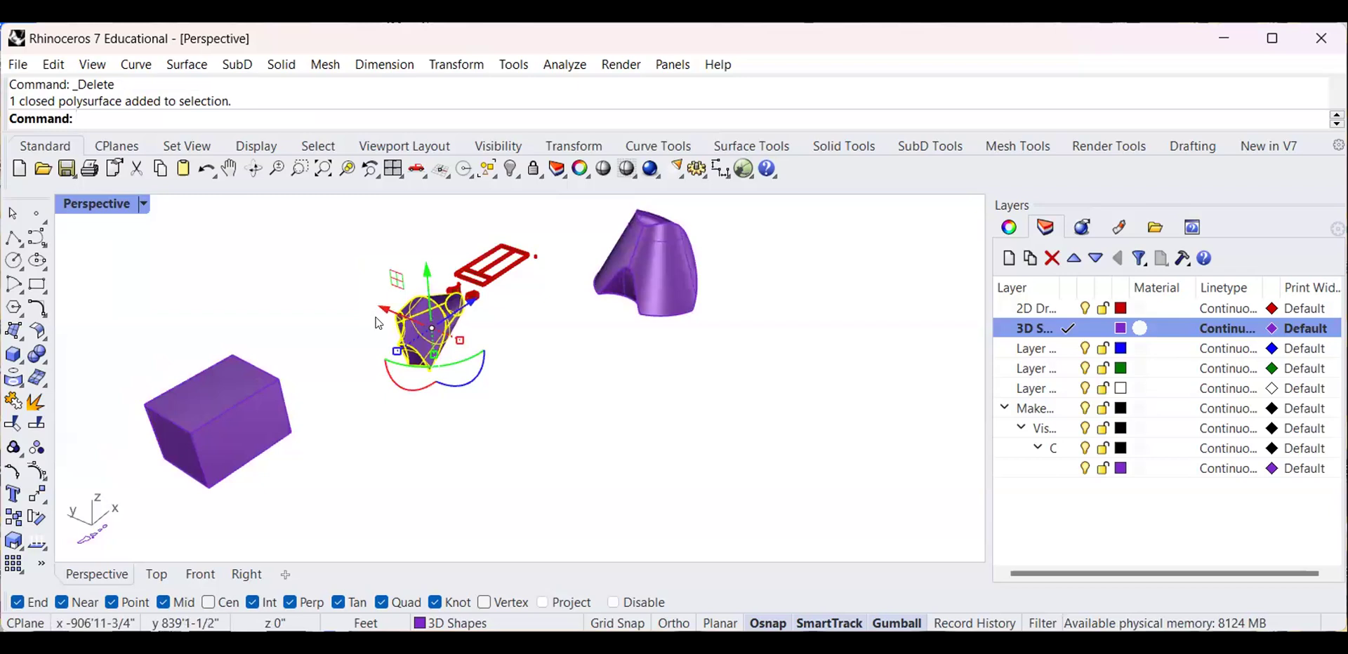
right_drag(682, 371, 816, 367)
click(542, 334)
scroll(499, 360, up, 5)
right_drag(512, 361, 730, 364)
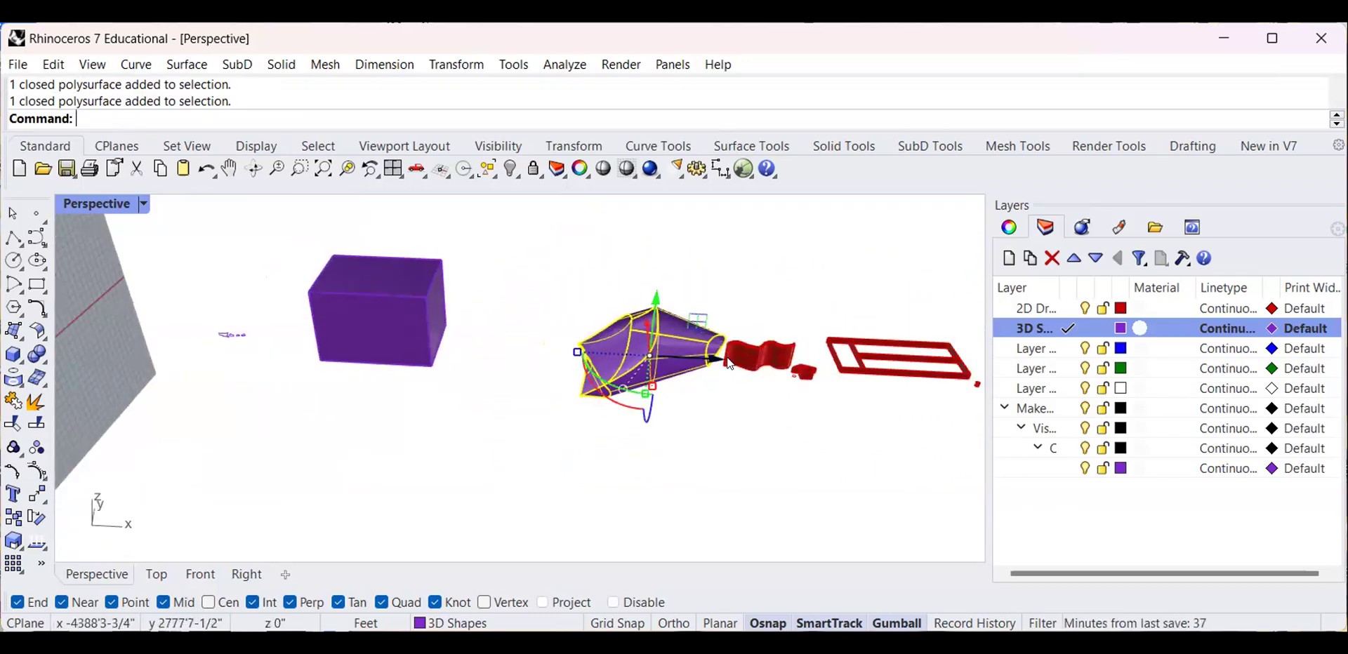
drag(712, 361, 659, 359)
click(667, 462)
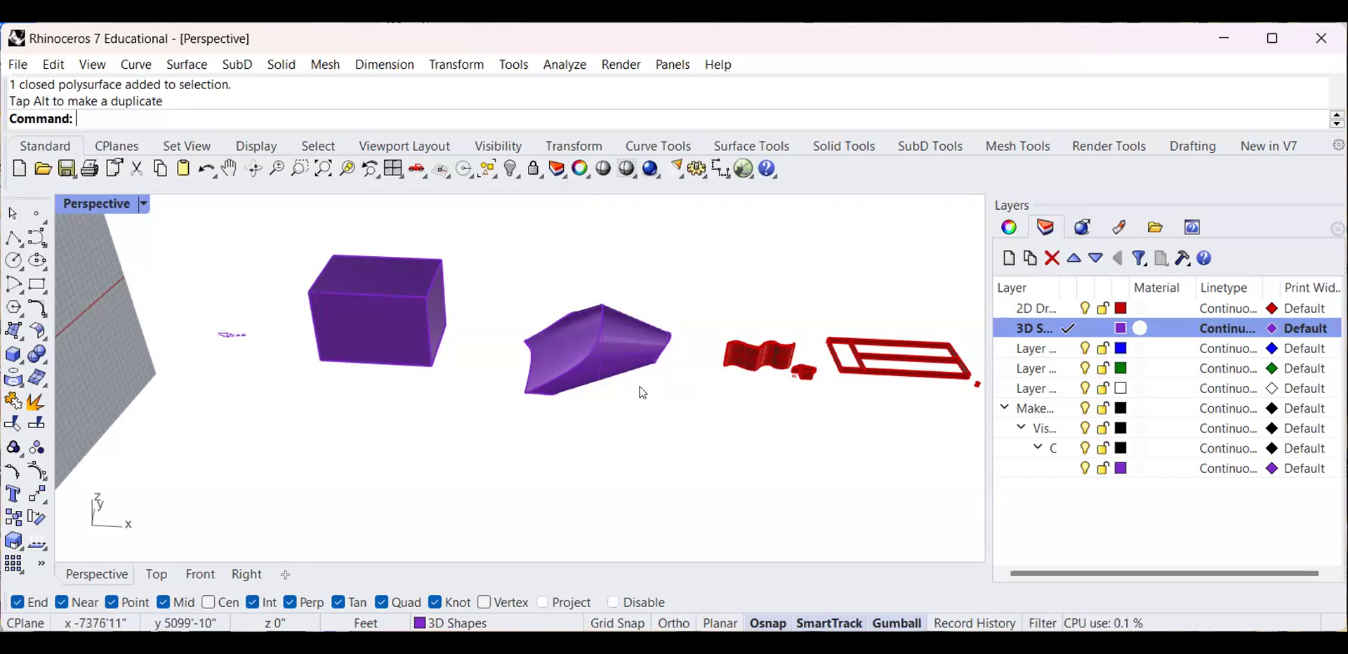
Examine the large curved closed polysurface beyond the red shapes from several angles
scroll(640, 391, up, 4)
scroll(639, 392, down, 3)
right_drag(639, 392, 588, 390)
scroll(698, 360, down, 5)
scroll(744, 385, up, 5)
click(744, 385)
scroll(715, 411, down, 5)
scroll(717, 417, up, 6)
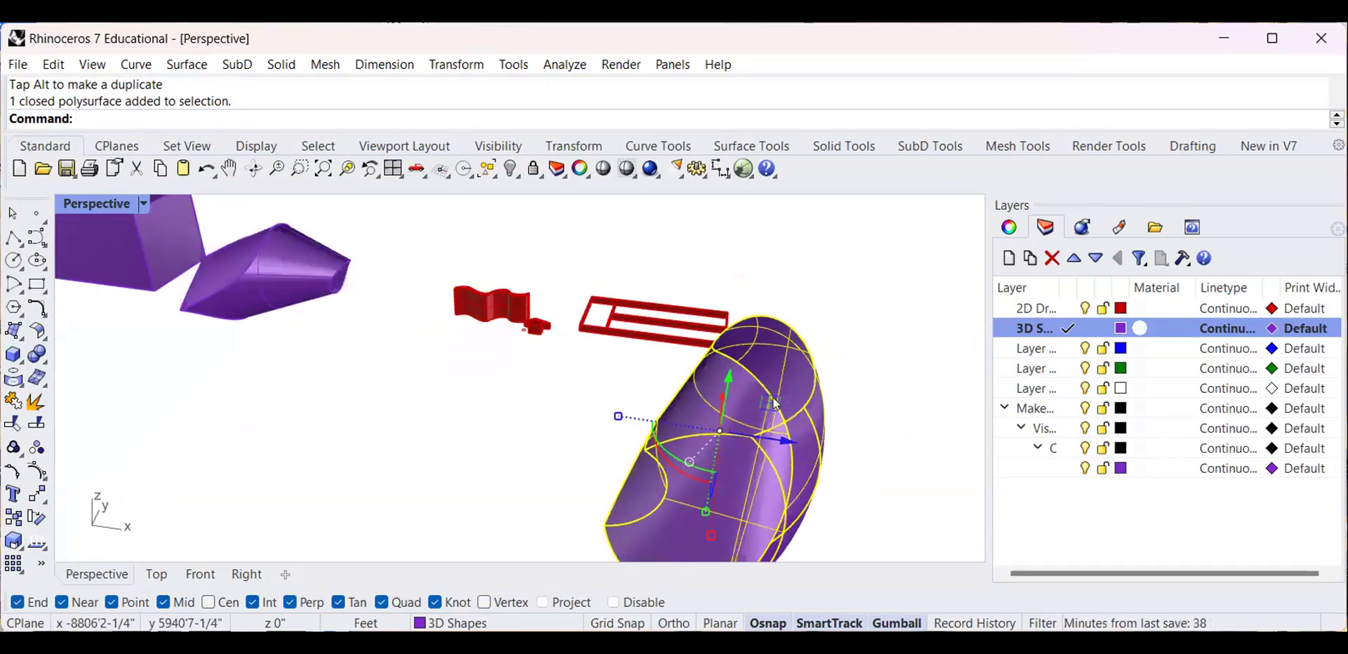
scroll(773, 339, down, 3)
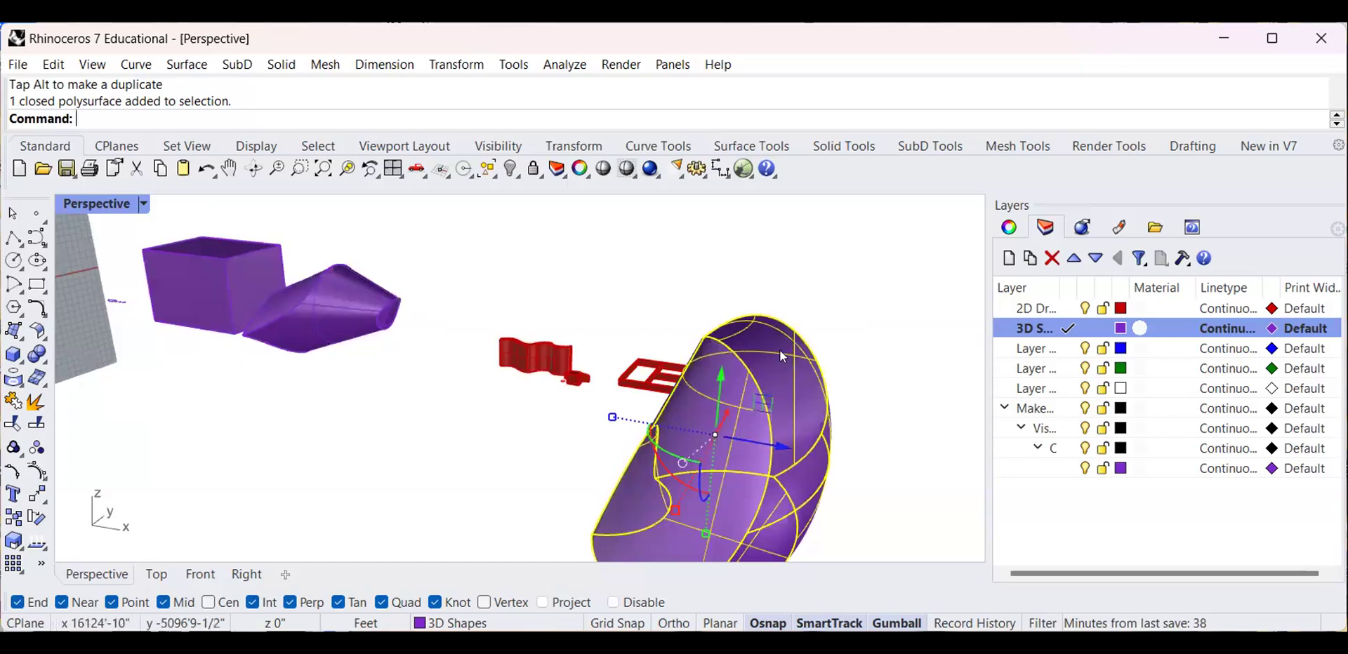
scroll(746, 393, down, 4)
right_drag(749, 421, 782, 425)
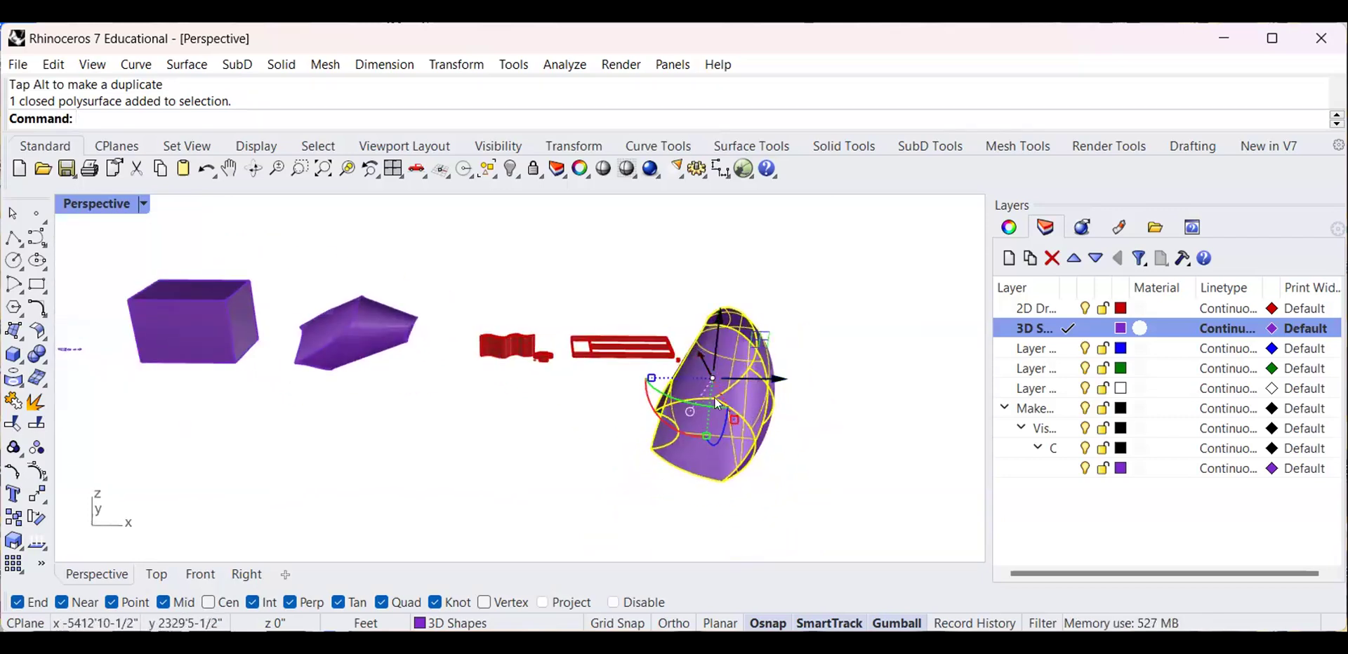
scroll(727, 379, up, 5)
scroll(575, 410, down, 3)
click(443, 438)
right_drag(631, 408, 668, 369)
scroll(695, 398, up, 4)
click(696, 397)
scroll(696, 398, down, 2)
scroll(700, 396, up, 3)
scroll(701, 396, down, 3)
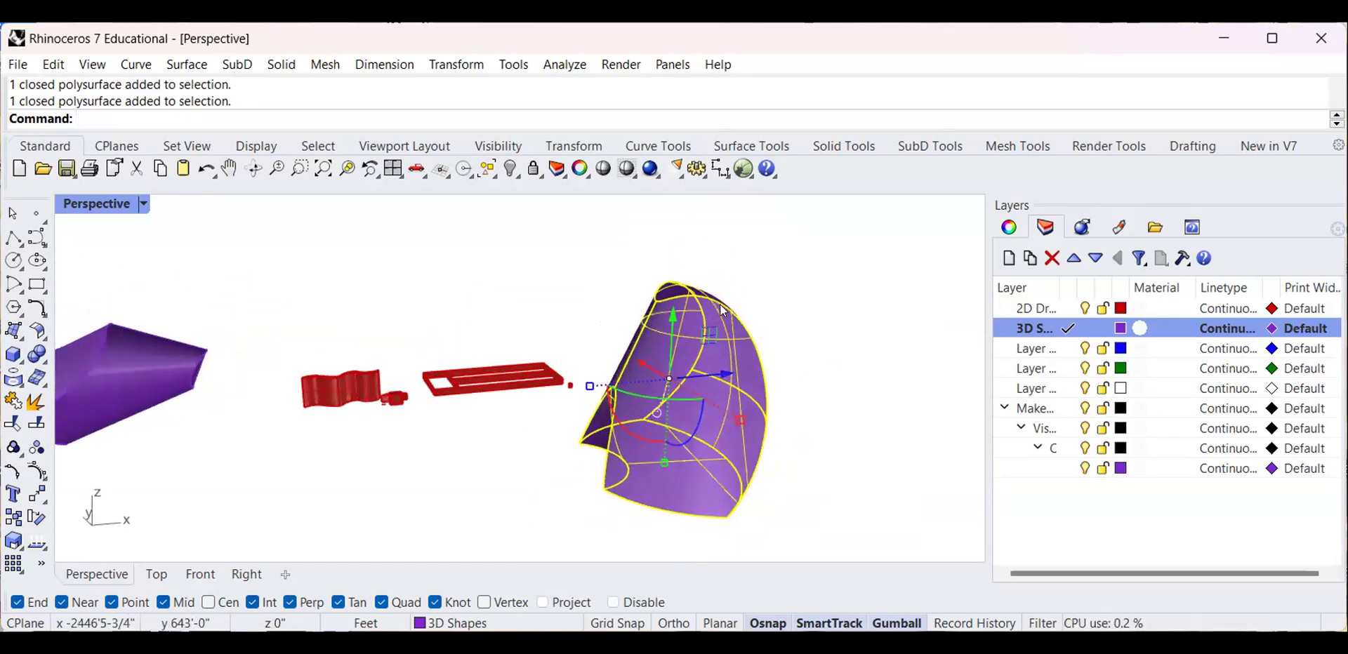
scroll(644, 401, down, 3)
click(563, 445)
click(668, 411)
scroll(669, 411, up, 4)
scroll(649, 393, down, 4)
scroll(651, 398, up, 4)
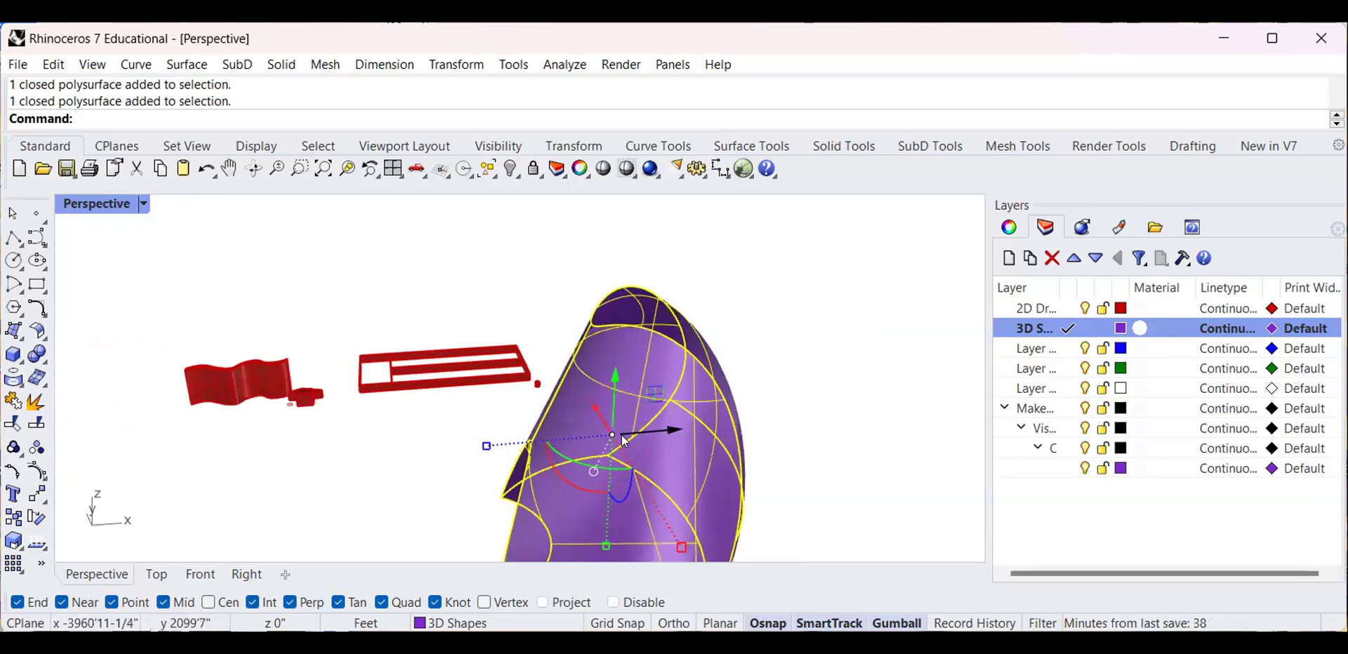
Duplicate the large curved closed polysurface and move the copy out beyond the original, clear of the other shapes
scroll(651, 403, down, 2)
scroll(653, 402, down, 3)
right_drag(744, 344, 723, 384)
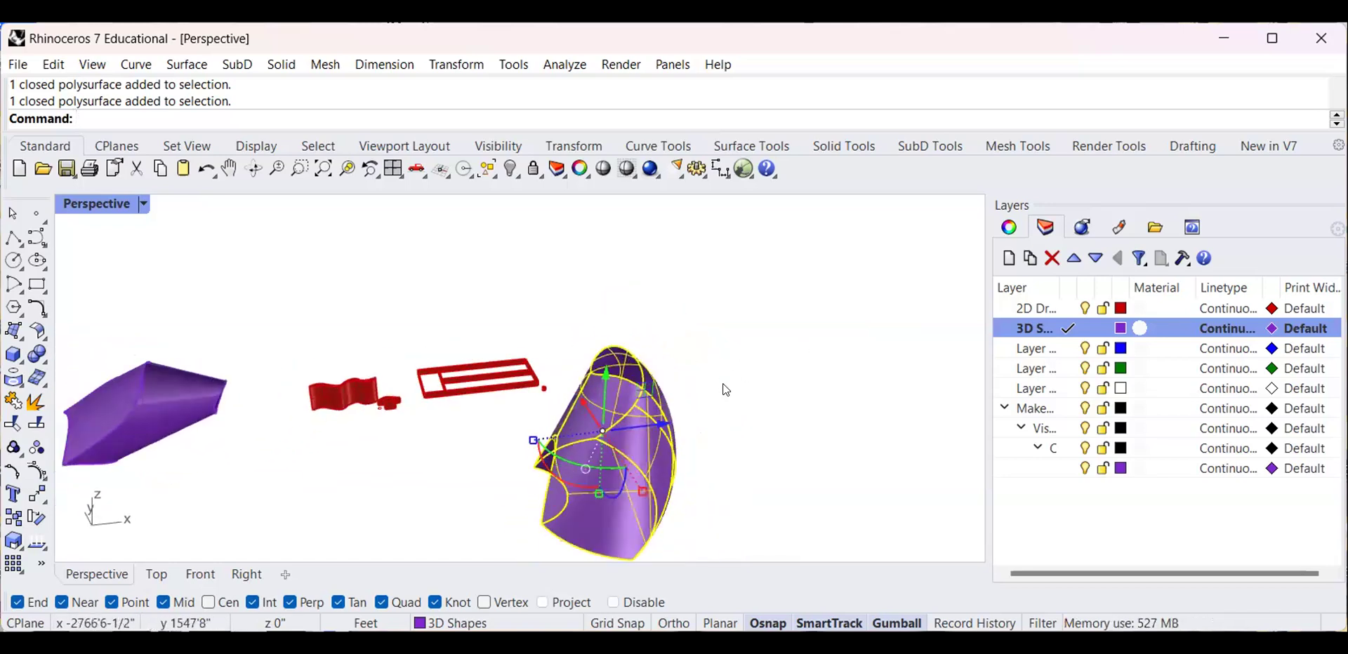
scroll(635, 421, up, 5)
scroll(608, 435, down, 2)
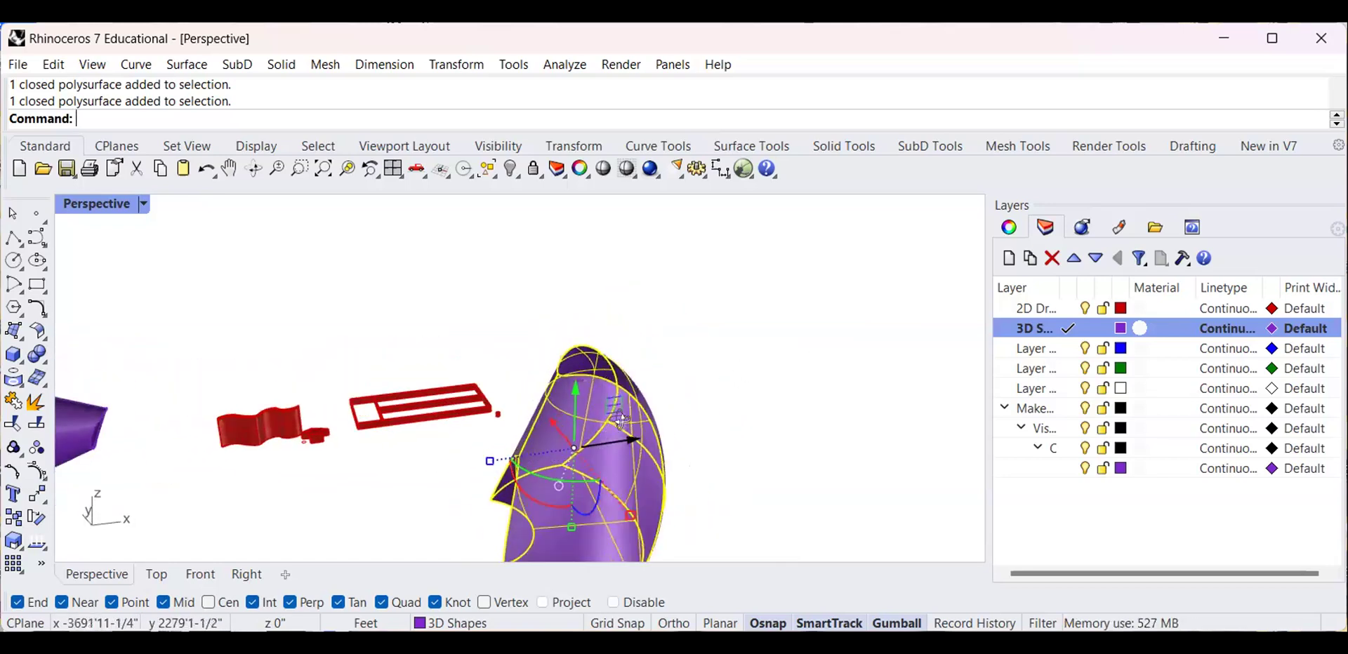
scroll(595, 393, down, 5)
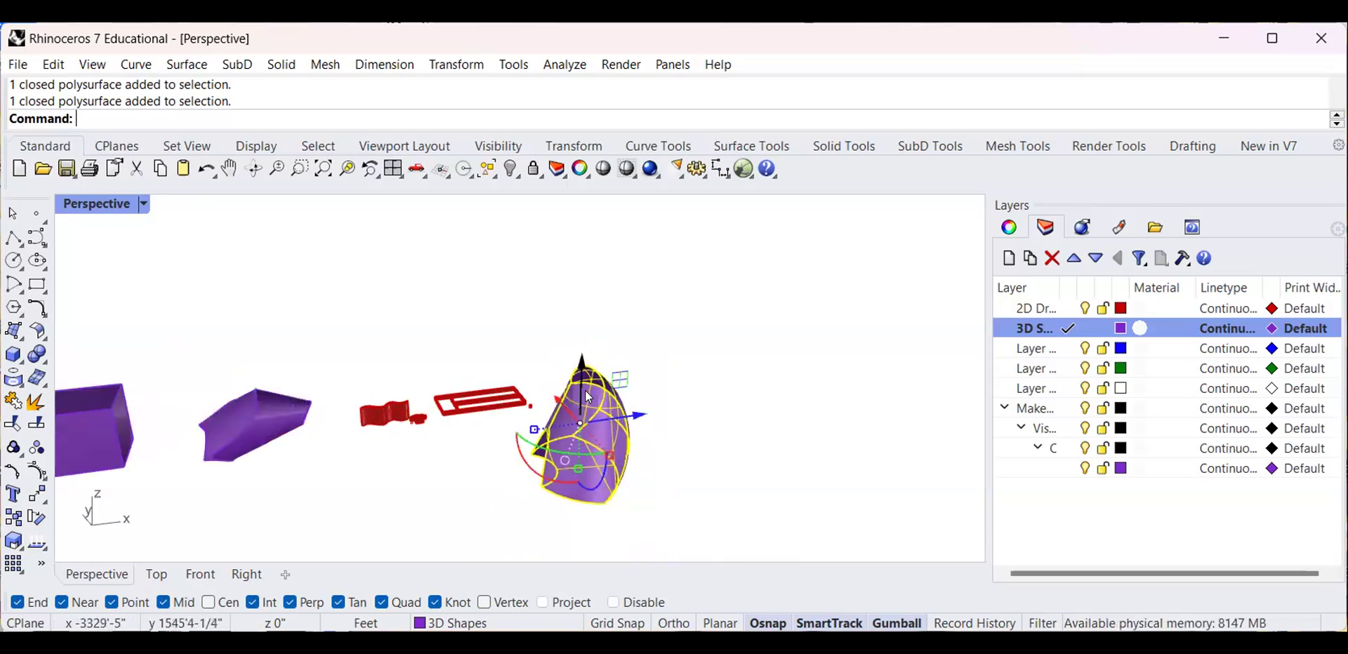
key(ctrl+c)
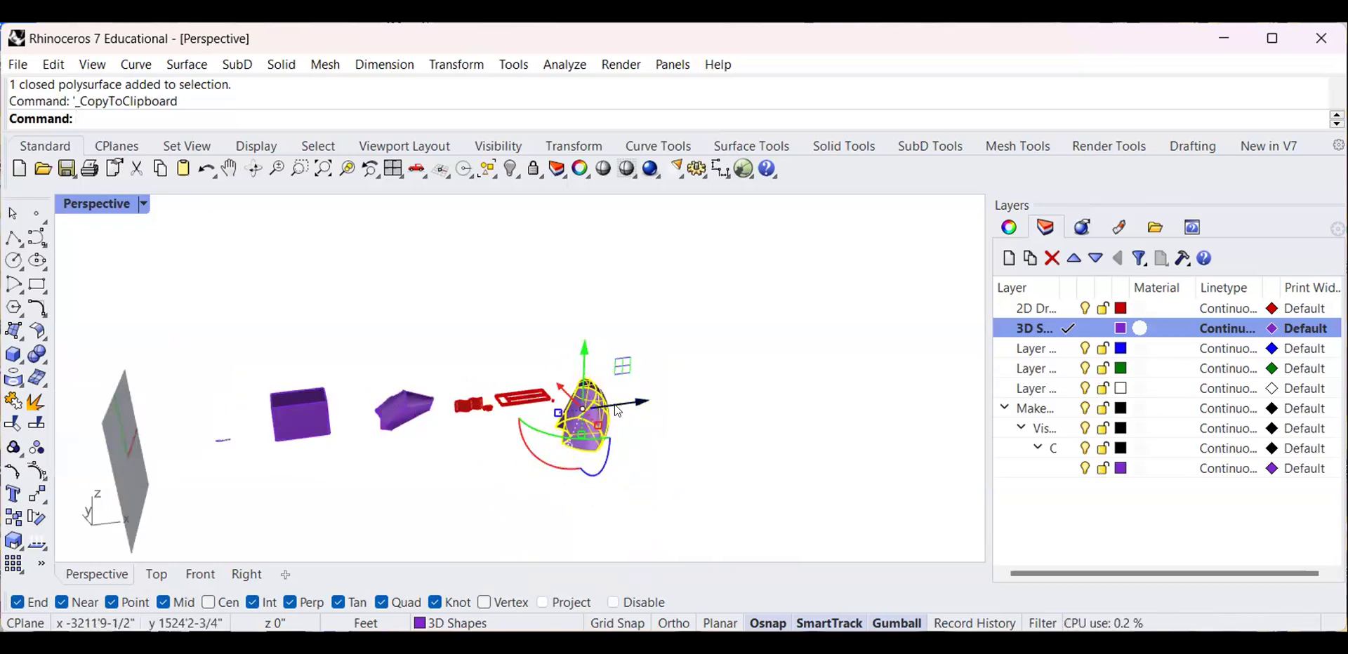
key(ctrl+v)
drag(642, 403, 772, 388)
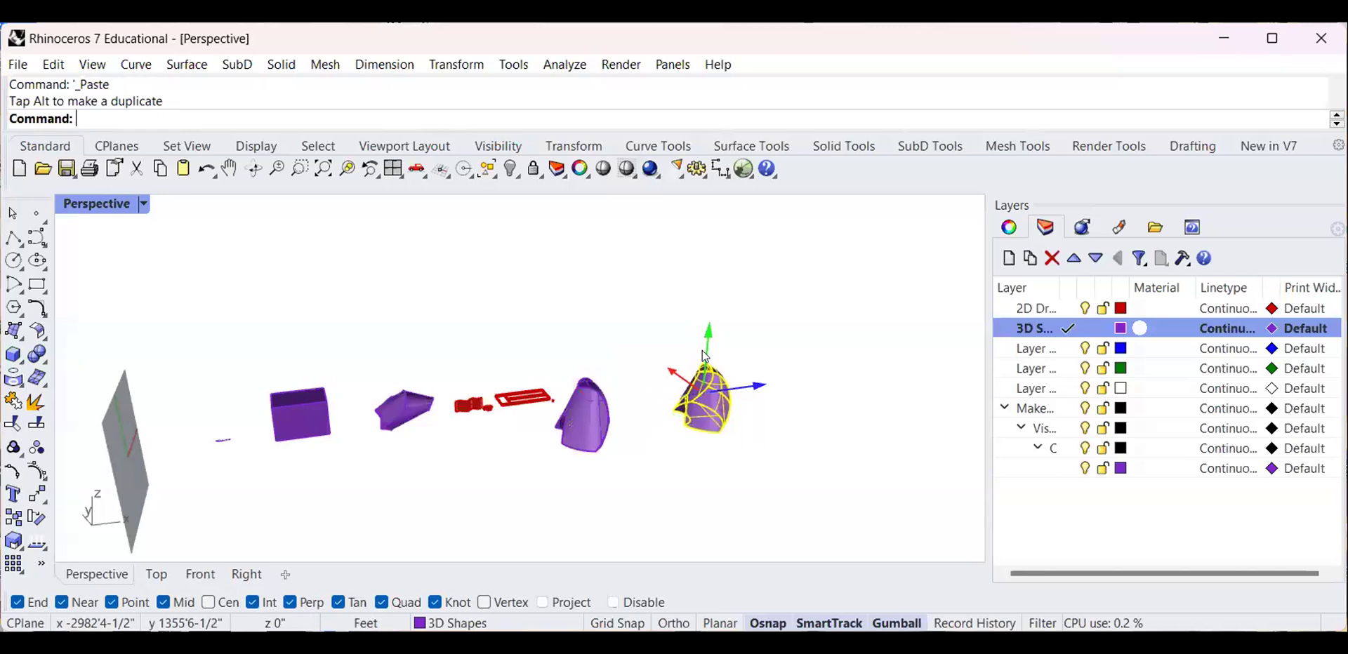
Scale the copied curved polysurface by a factor of 1/96 from a base point on its lower edge
click(743, 293)
right_drag(750, 420, 699, 423)
click(699, 423)
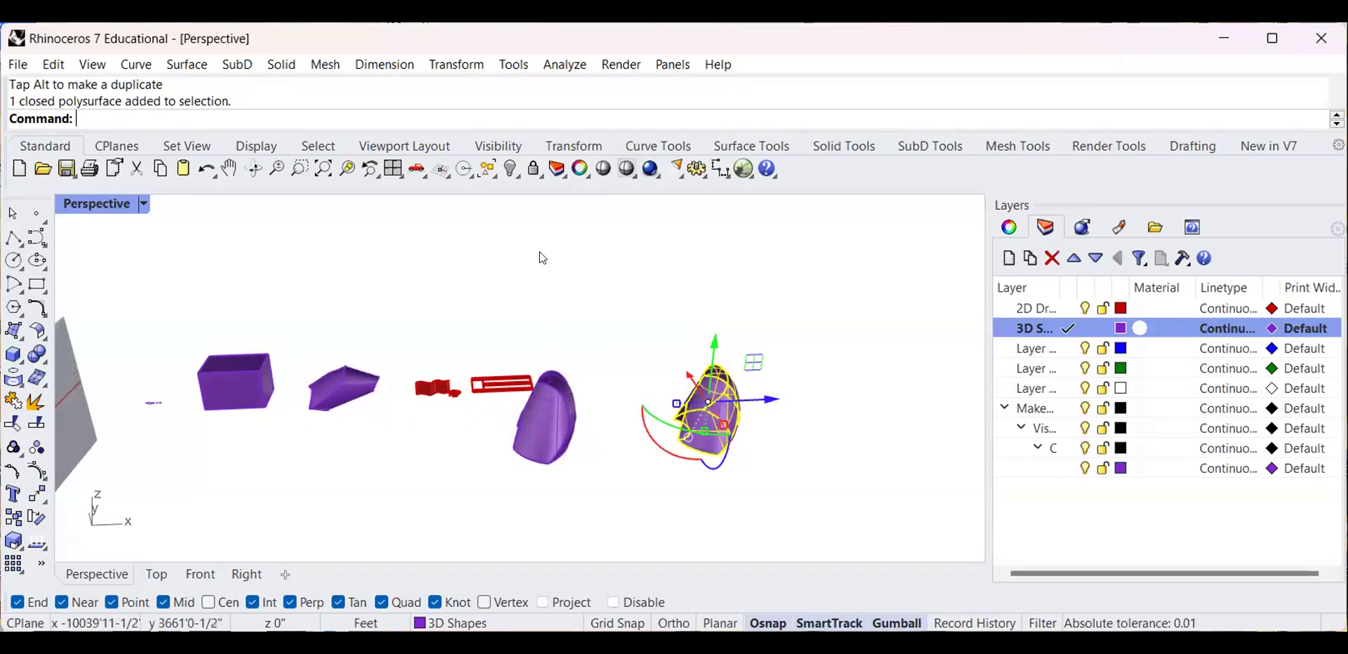
text(Scale)
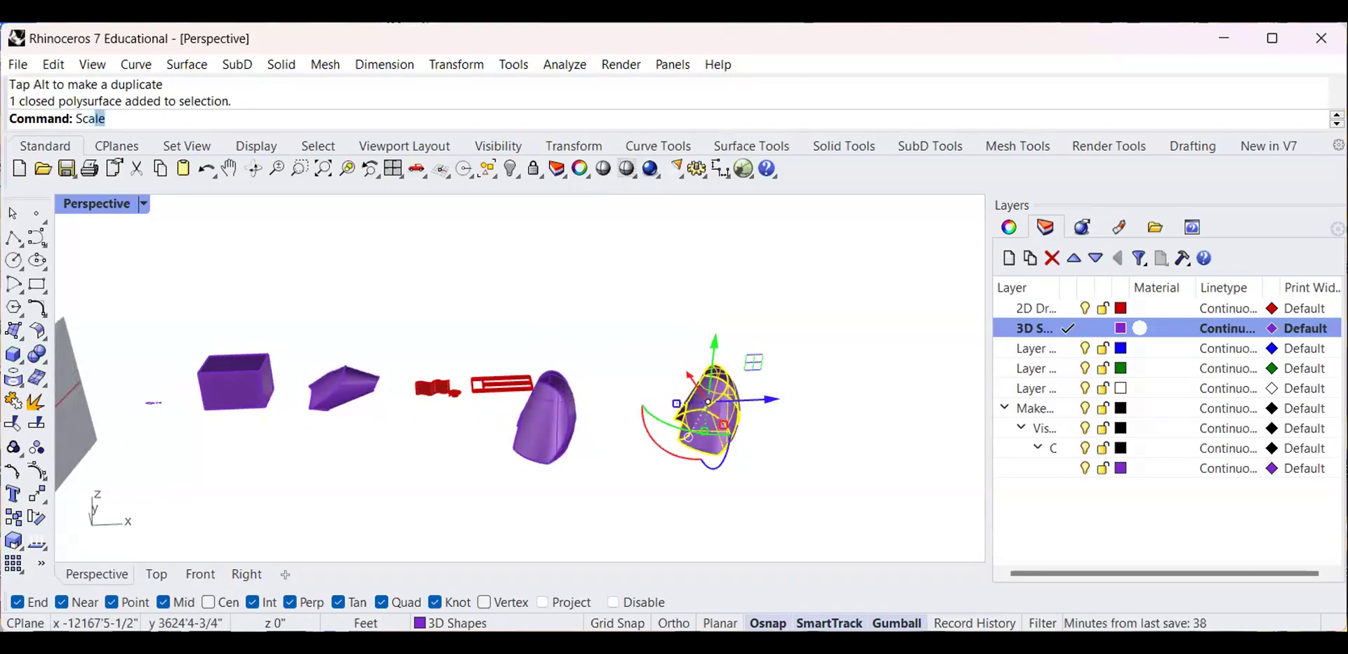
key(Return)
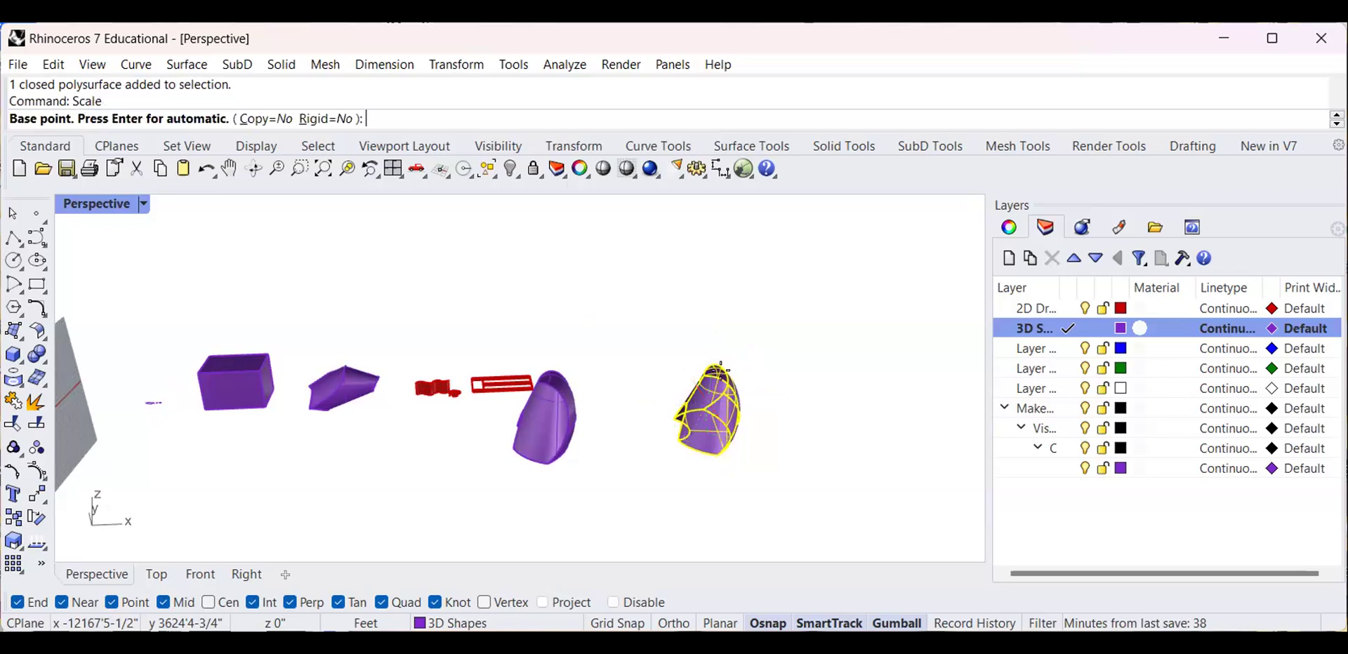
scroll(694, 366, up, 3)
click(733, 537)
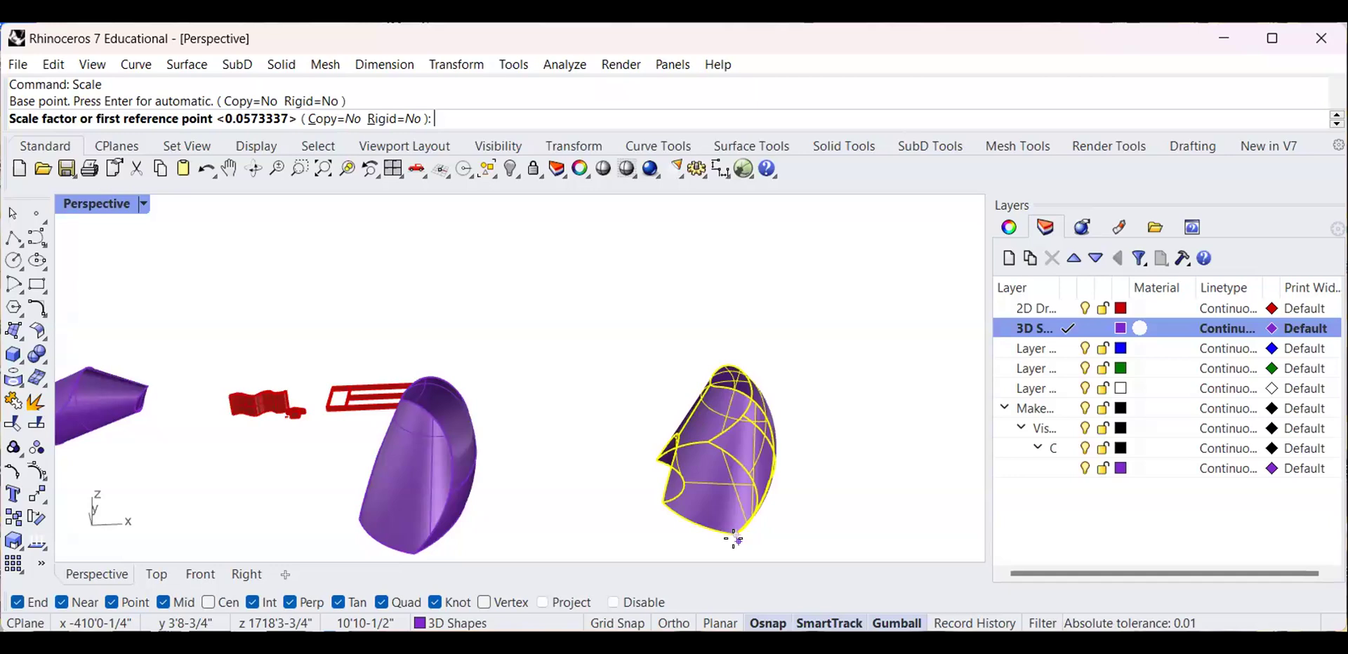
text(1/)
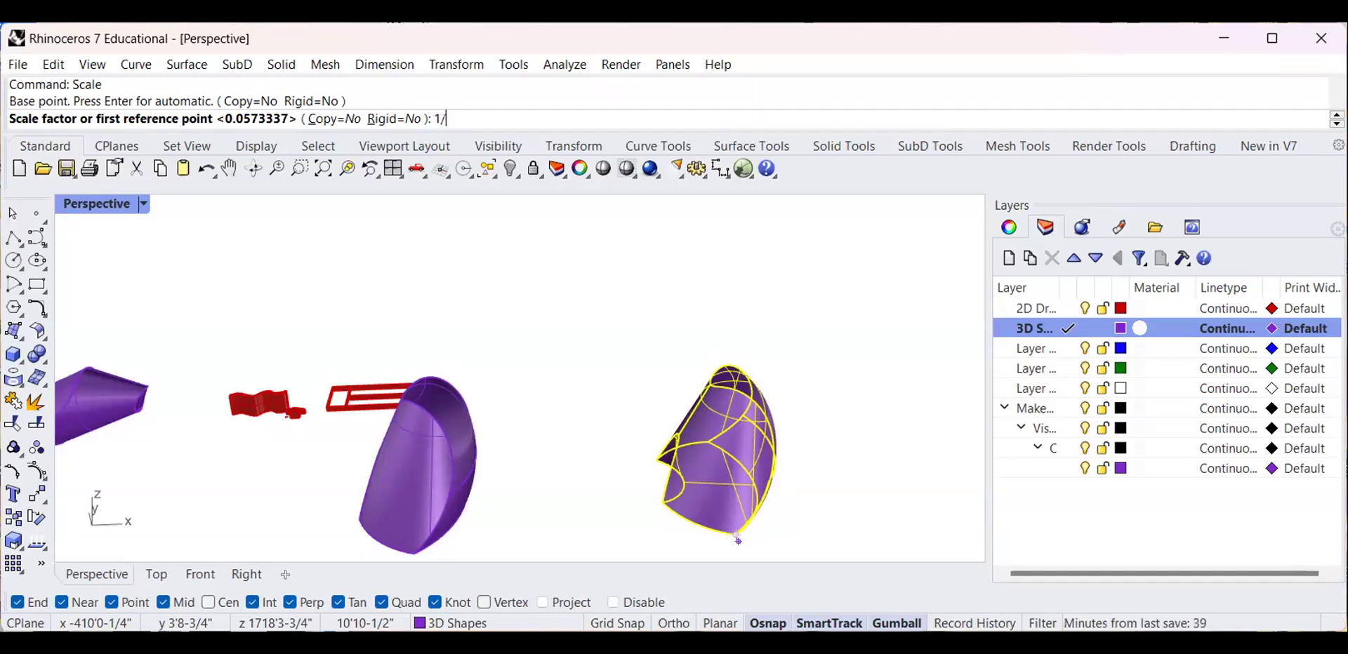
text(96)
key(Return)
Inspect the scaled-down copy up close from another angle and undo its 1/96 scaling
text(zs)
key(Return)
click(874, 476)
right_drag(876, 482, 538, 458)
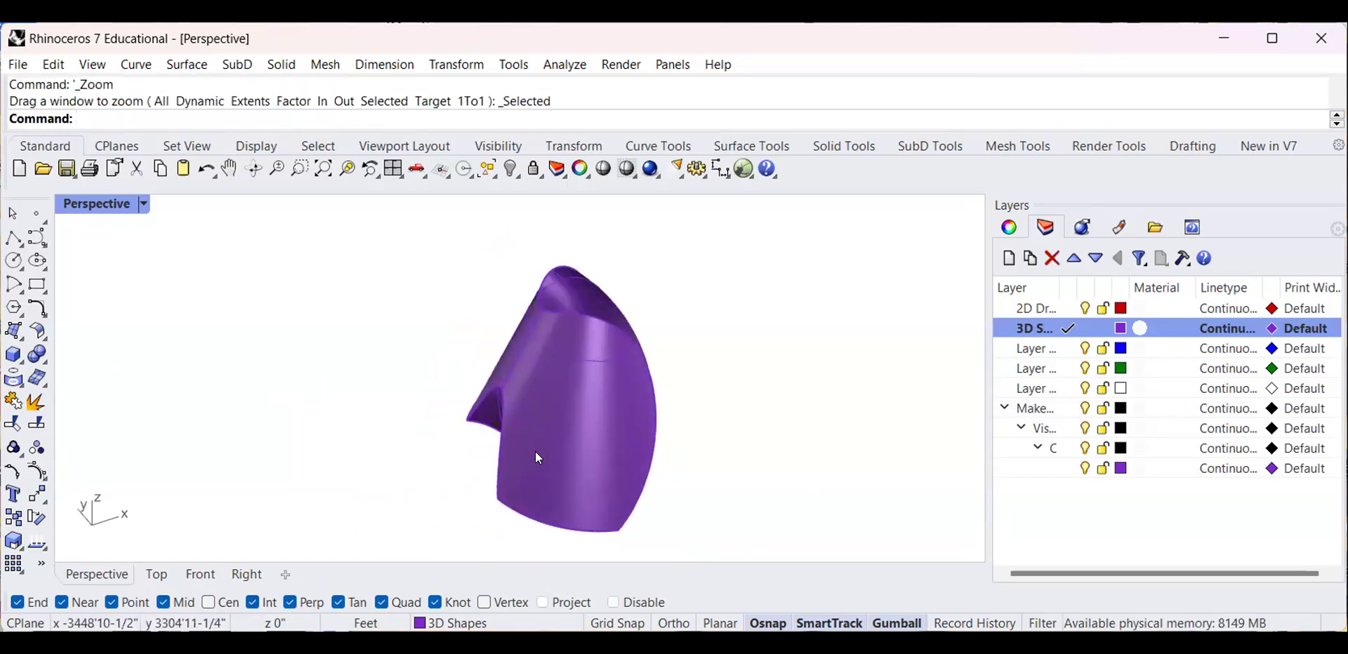
key(ctrl+z)
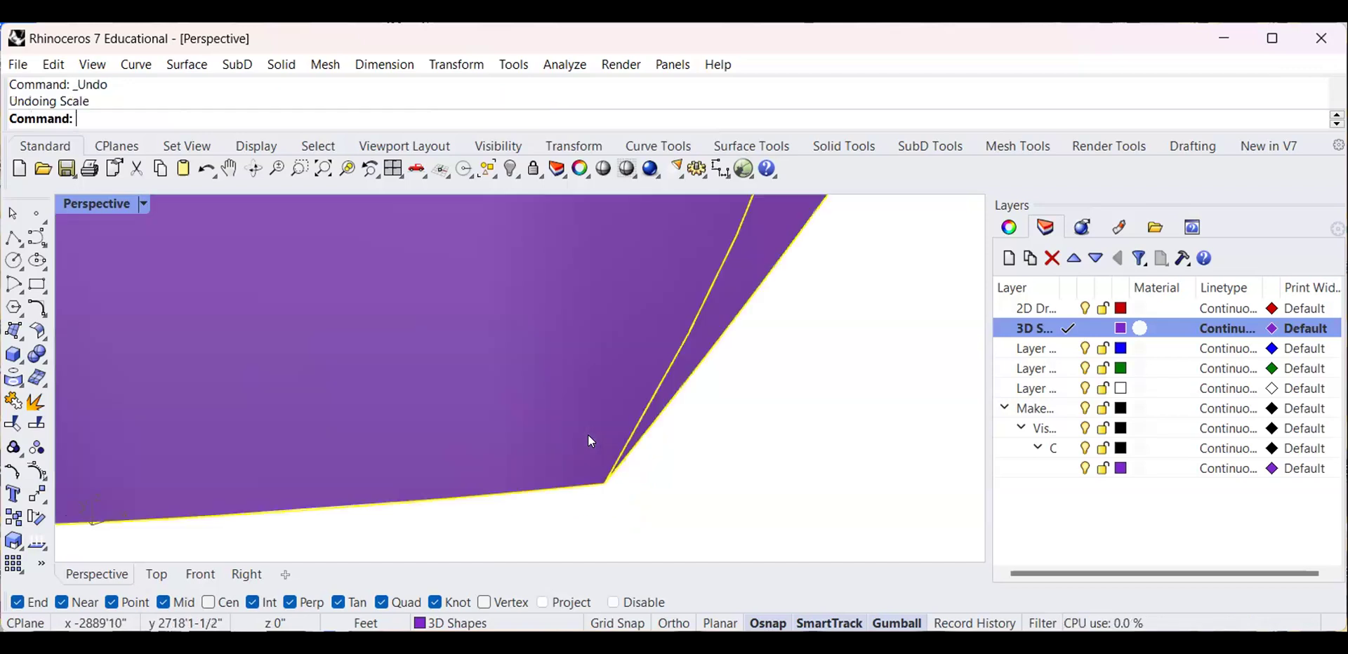
Scale the copied curved polysurface by 1/48 from a base point on its lower edge and zoom to it
scroll(589, 433, down, 10)
key(Escape)
scroll(546, 328, up, 4)
click(593, 348)
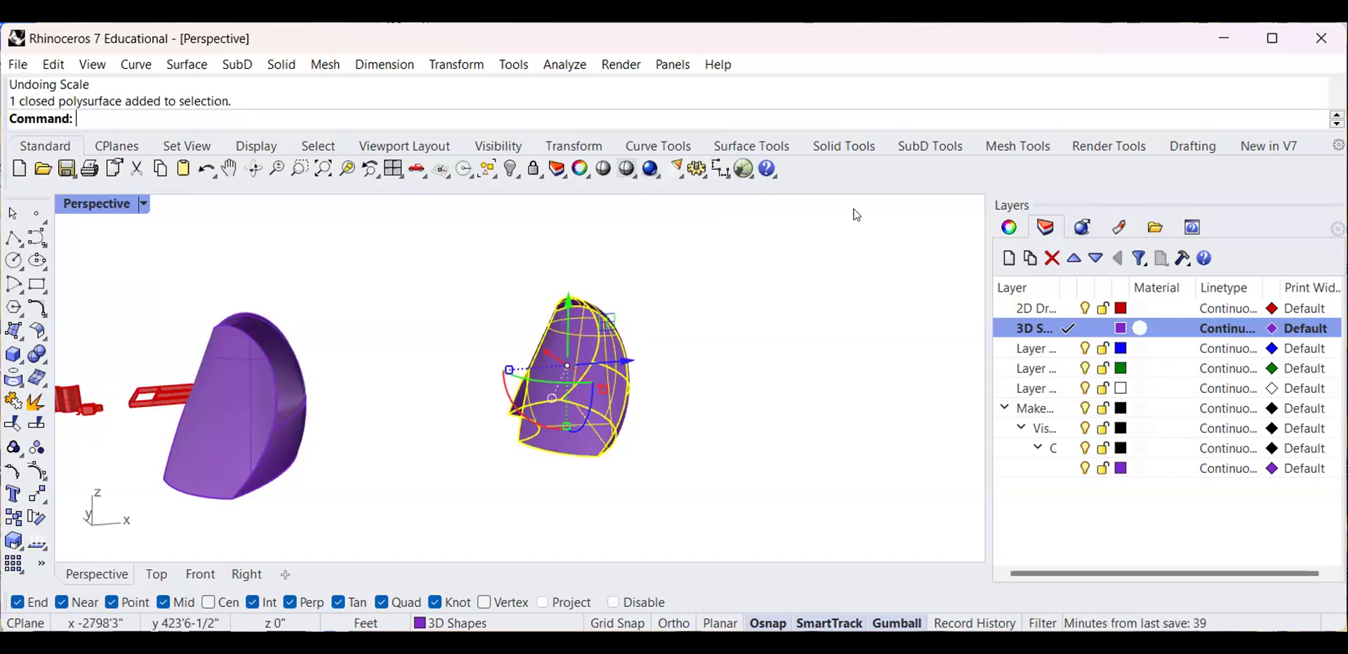
text(scale)
key(Return)
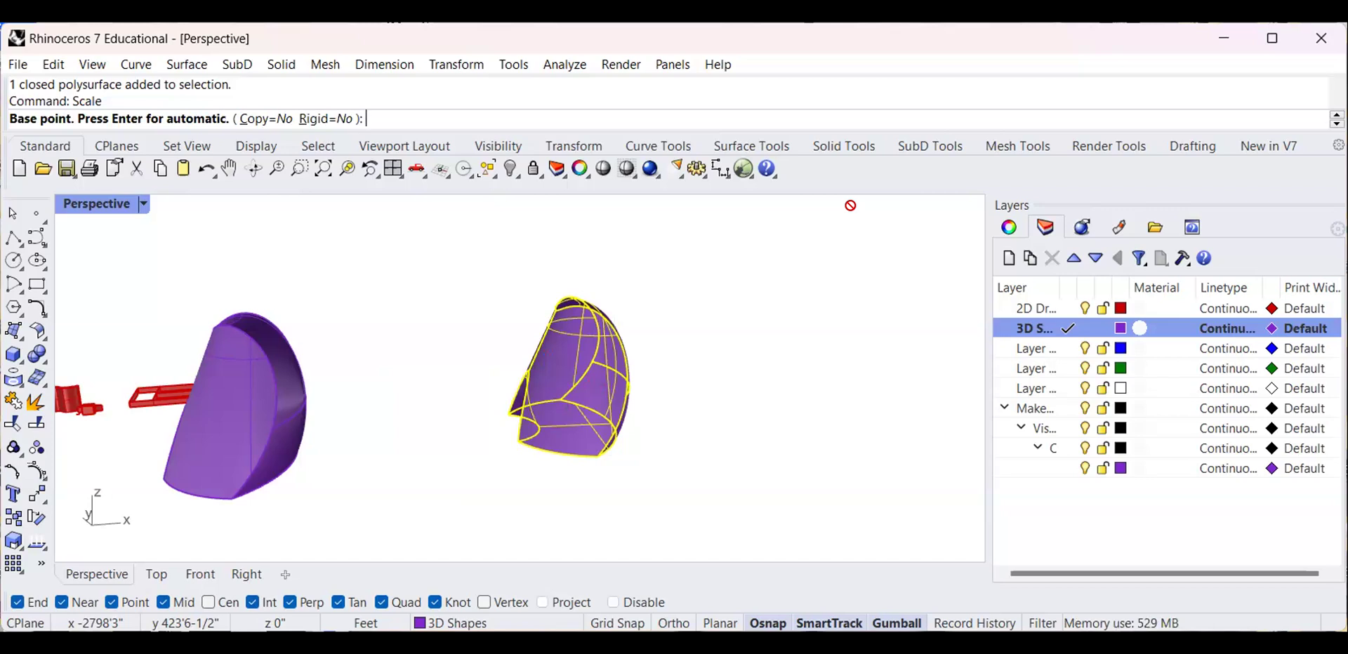
click(591, 453)
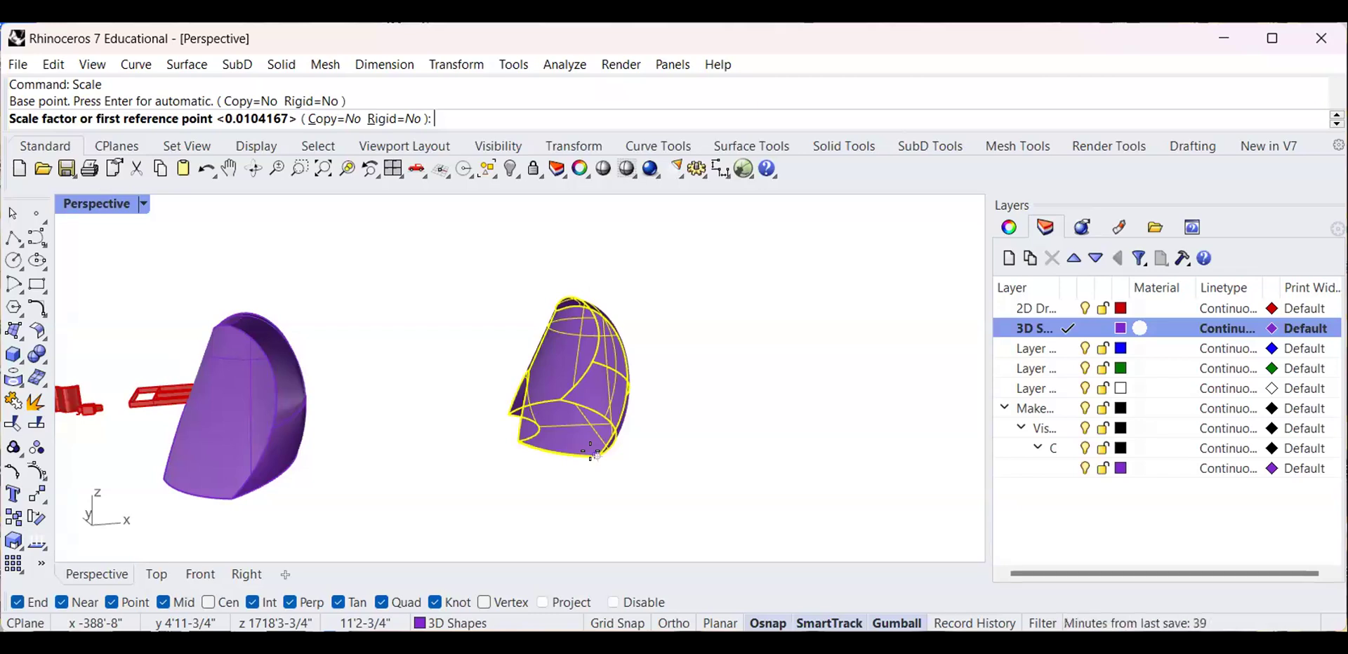
text(1/48)
key(Return)
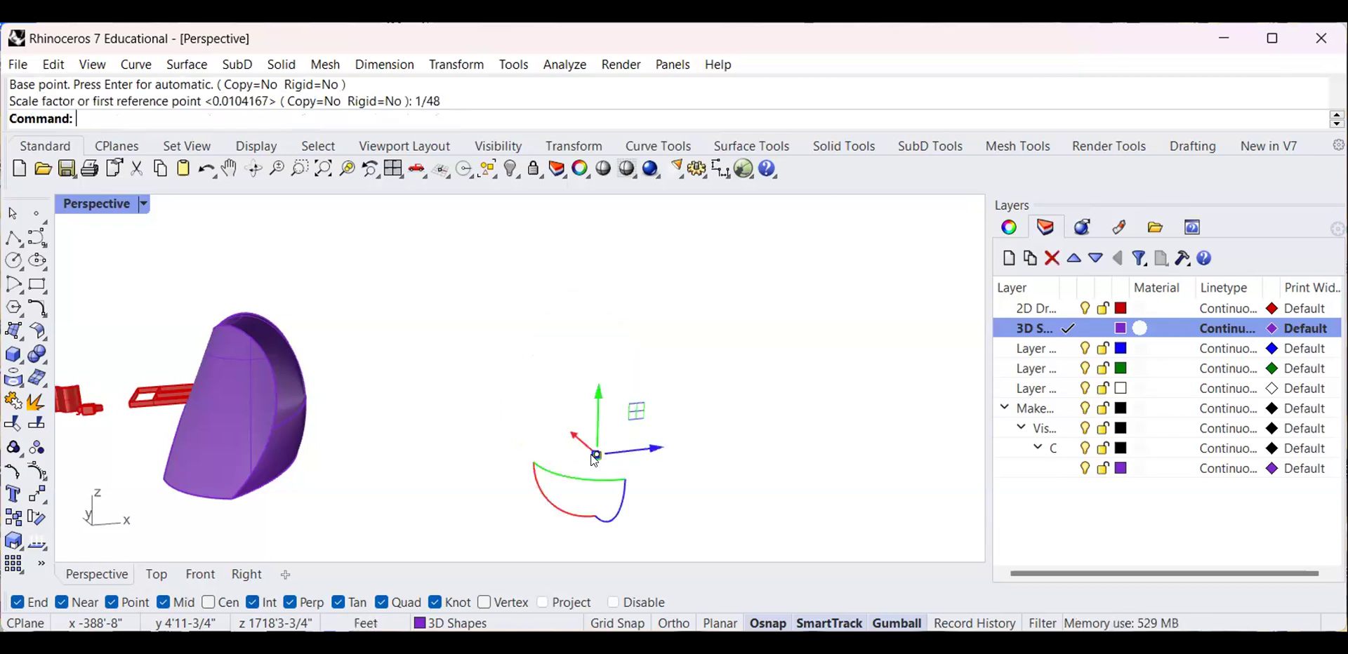
text(ZS)
key(Return)
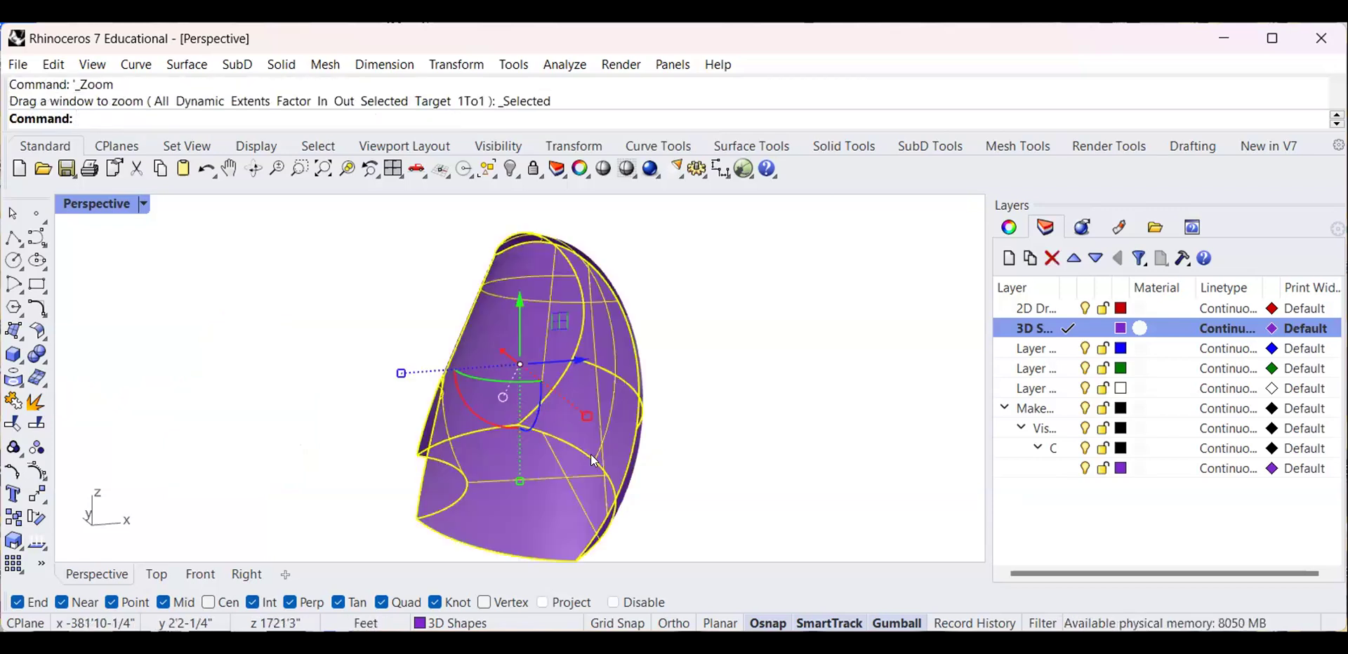
Start exporting the scaled-down curved polysurface on its own, with STL (Stereolithography) as the file type
key(Escape)
drag(508, 311, 631, 465)
right_drag(624, 449, 569, 332)
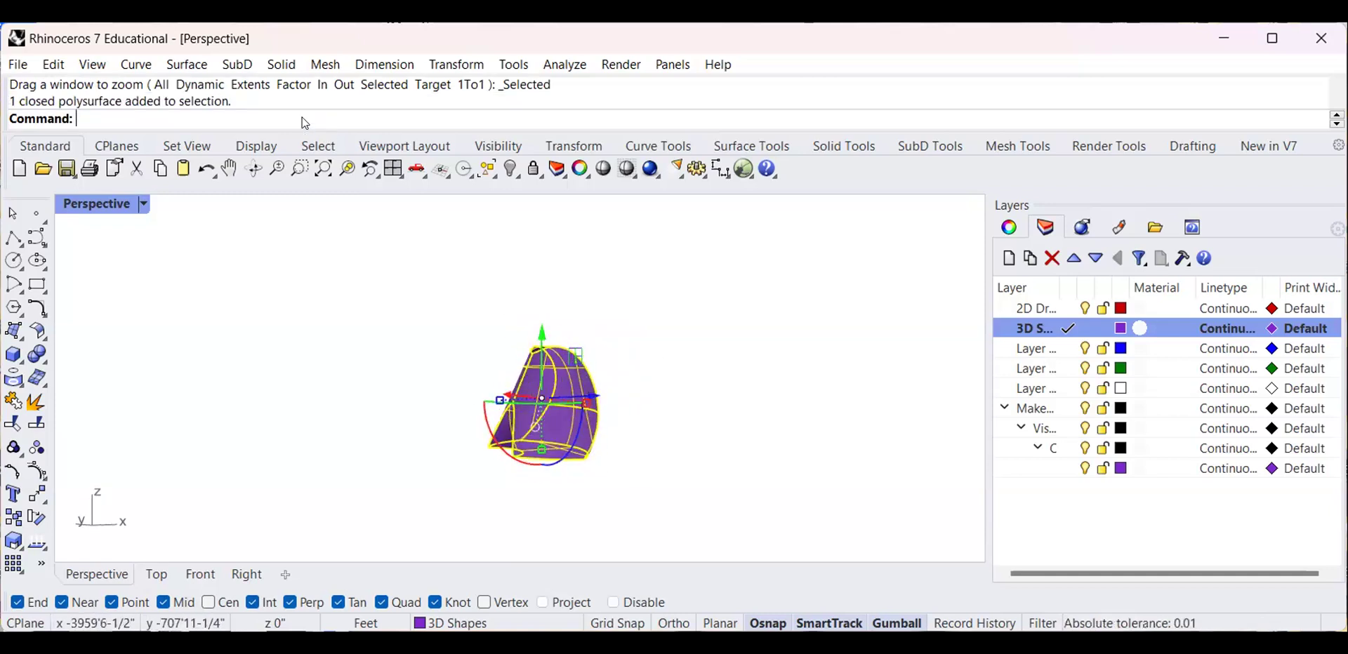
click(31, 68)
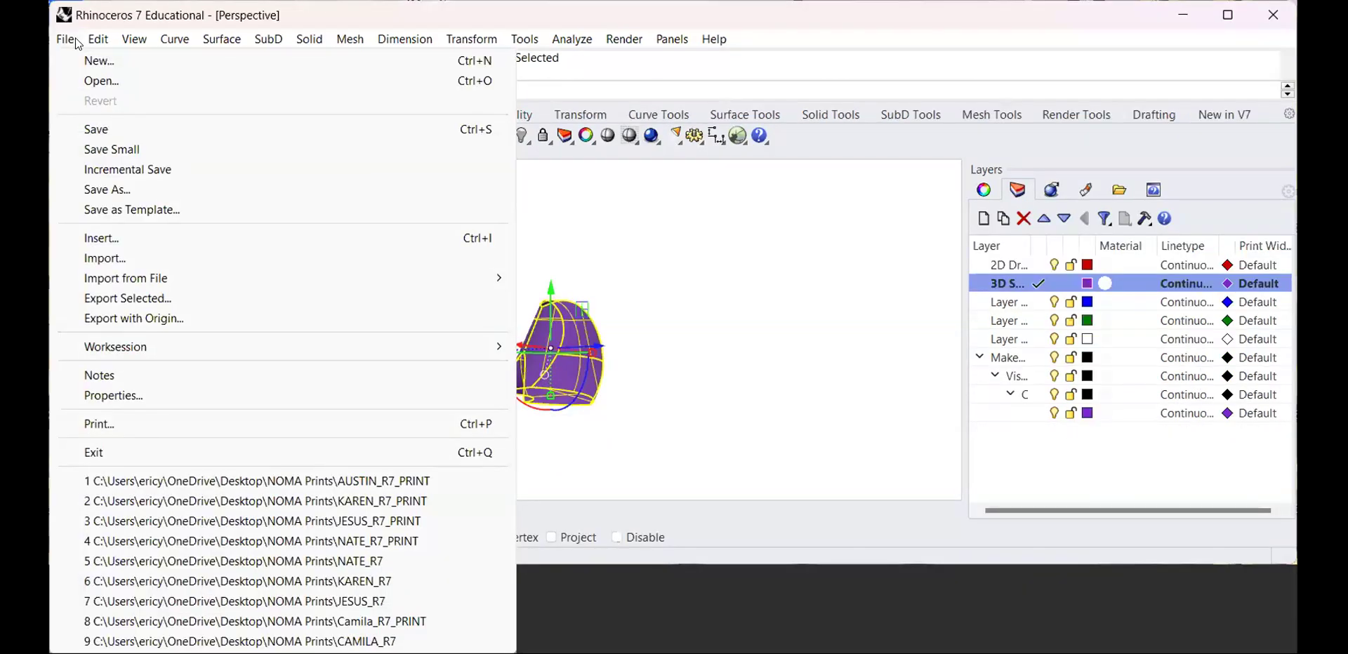
click(206, 299)
click(658, 460)
scroll(597, 231, down, 6)
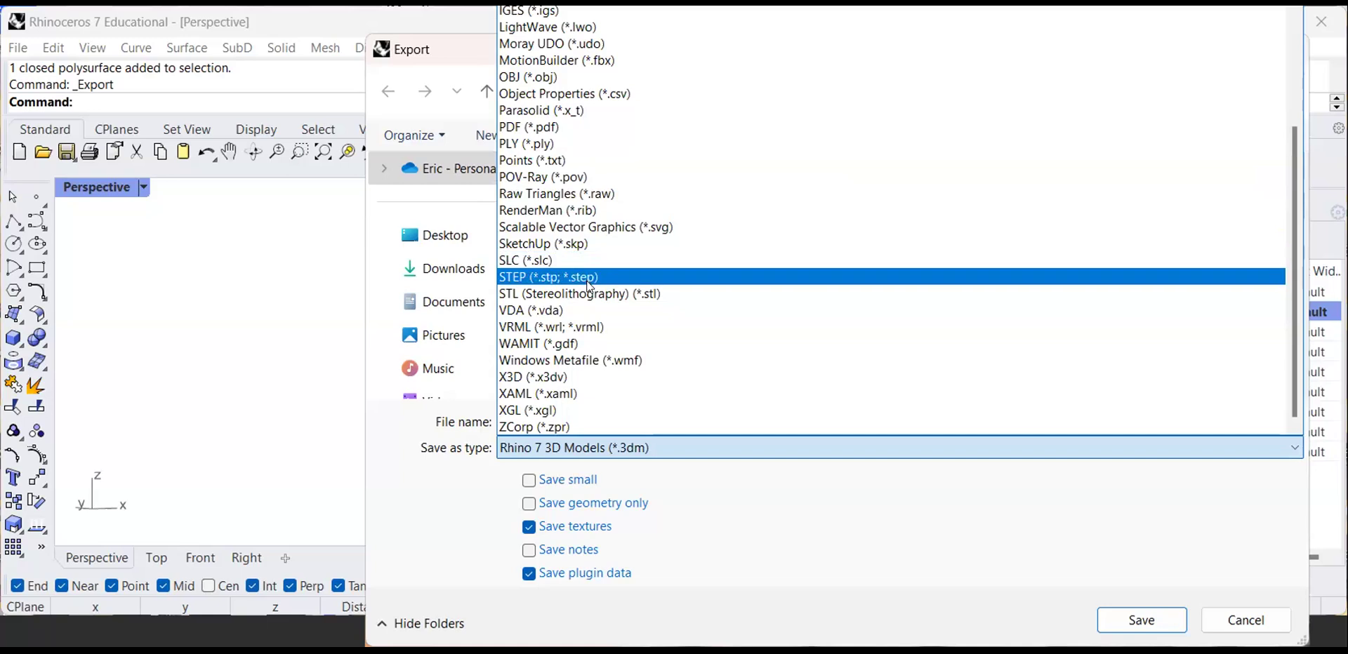
click(585, 294)
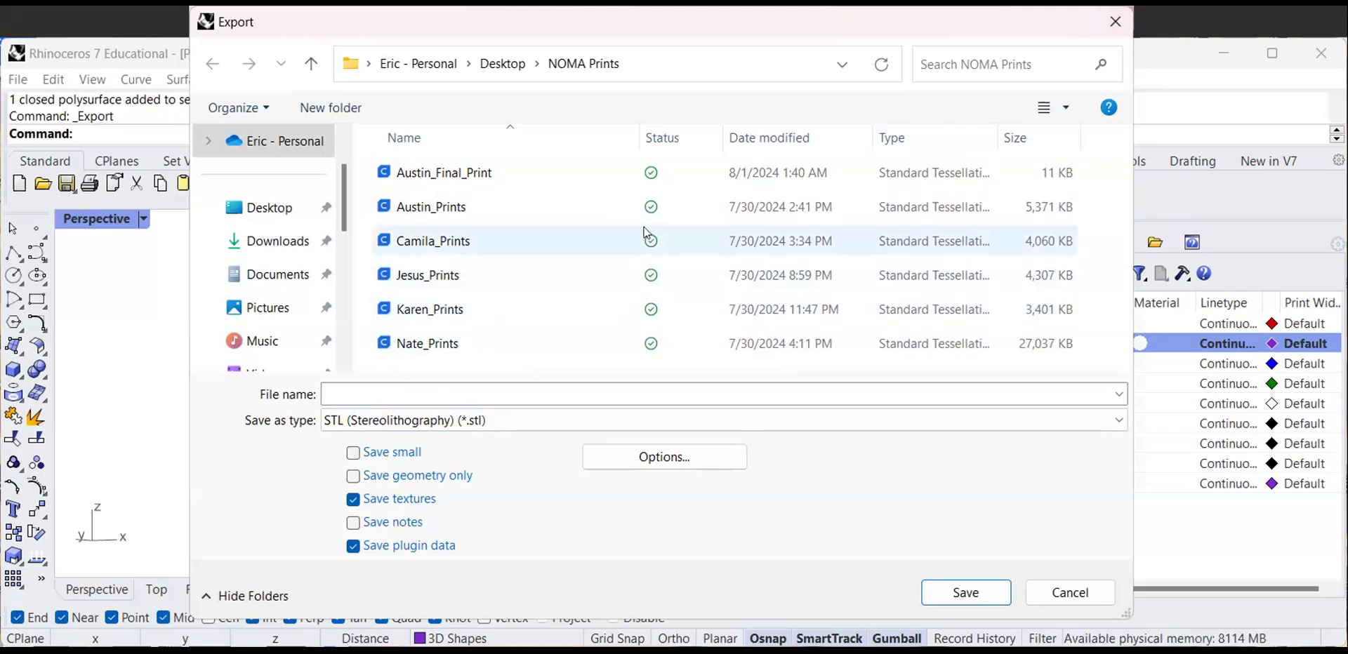
Save the STL export to the Desktop as model_test with a mesh tolerance of 0.0001 feet
click(455, 390)
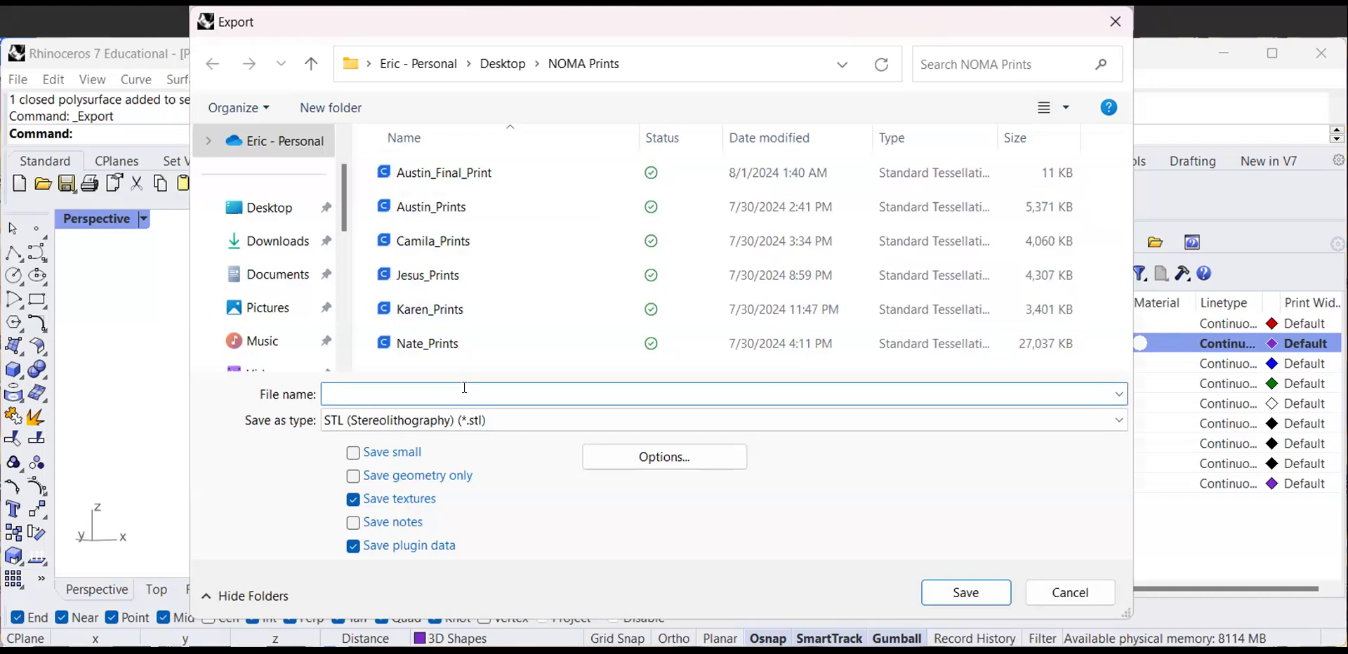
click(269, 207)
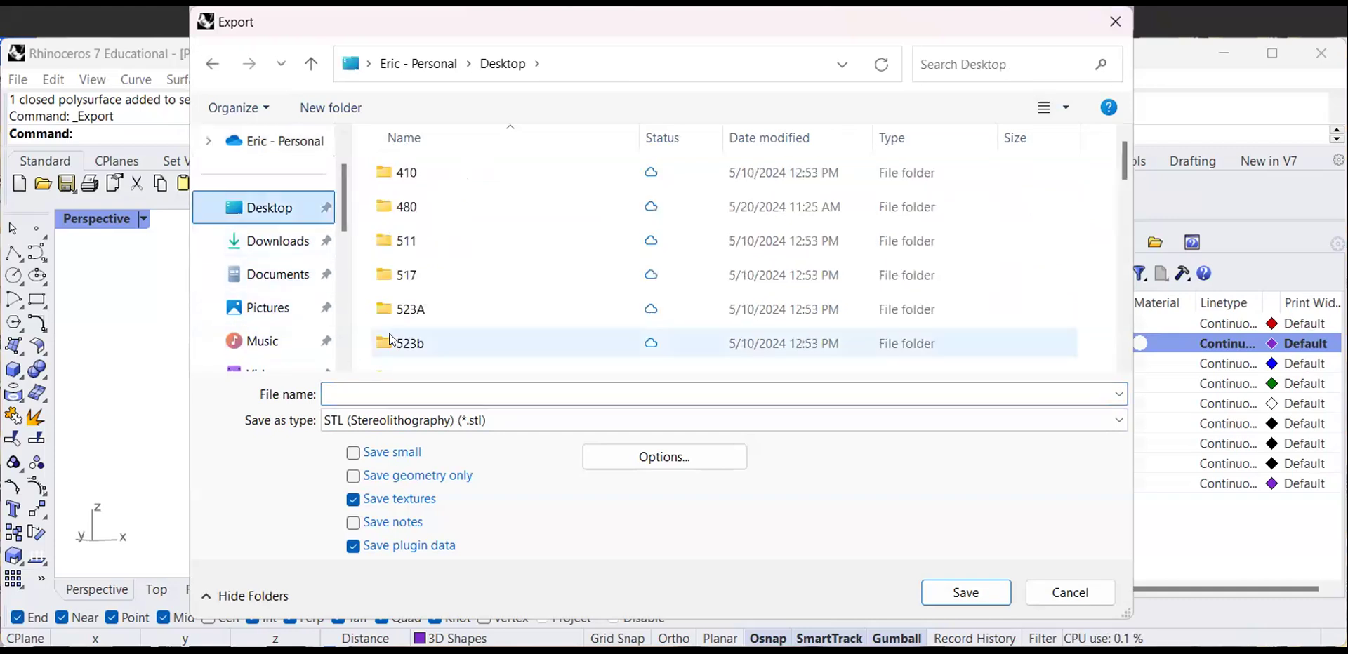
click(436, 390)
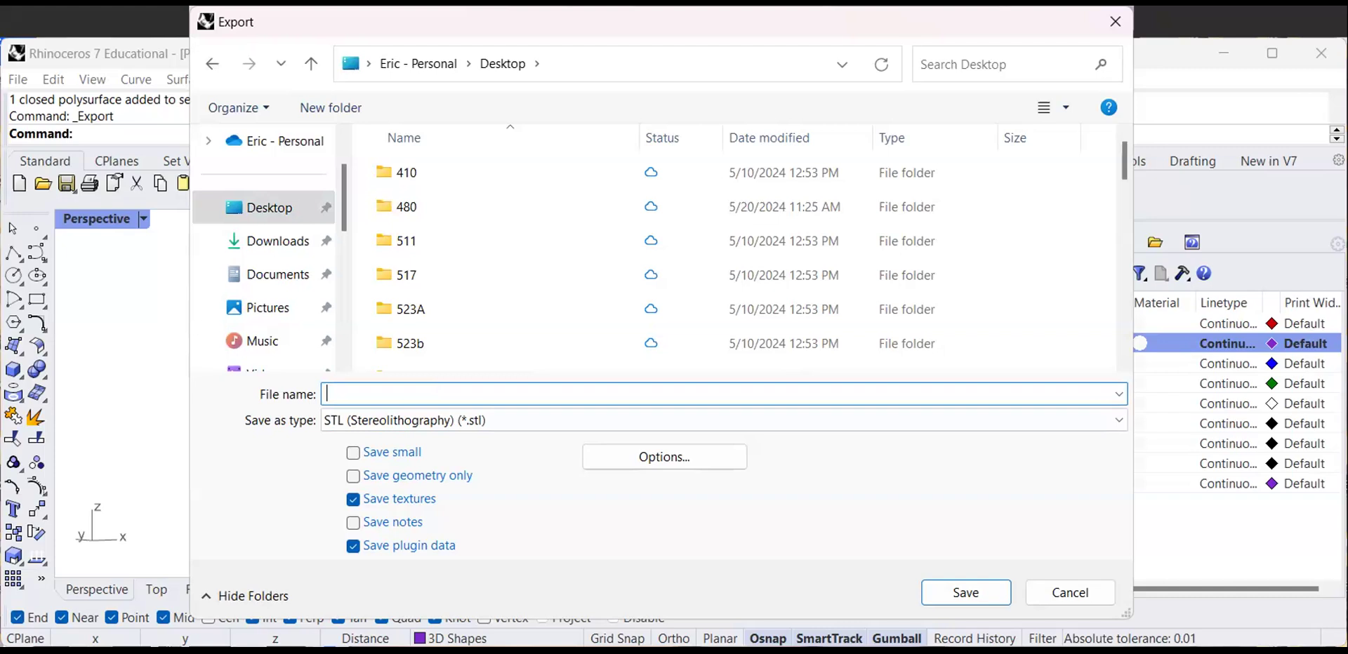
text(md)
text(del_tes)
text(t)
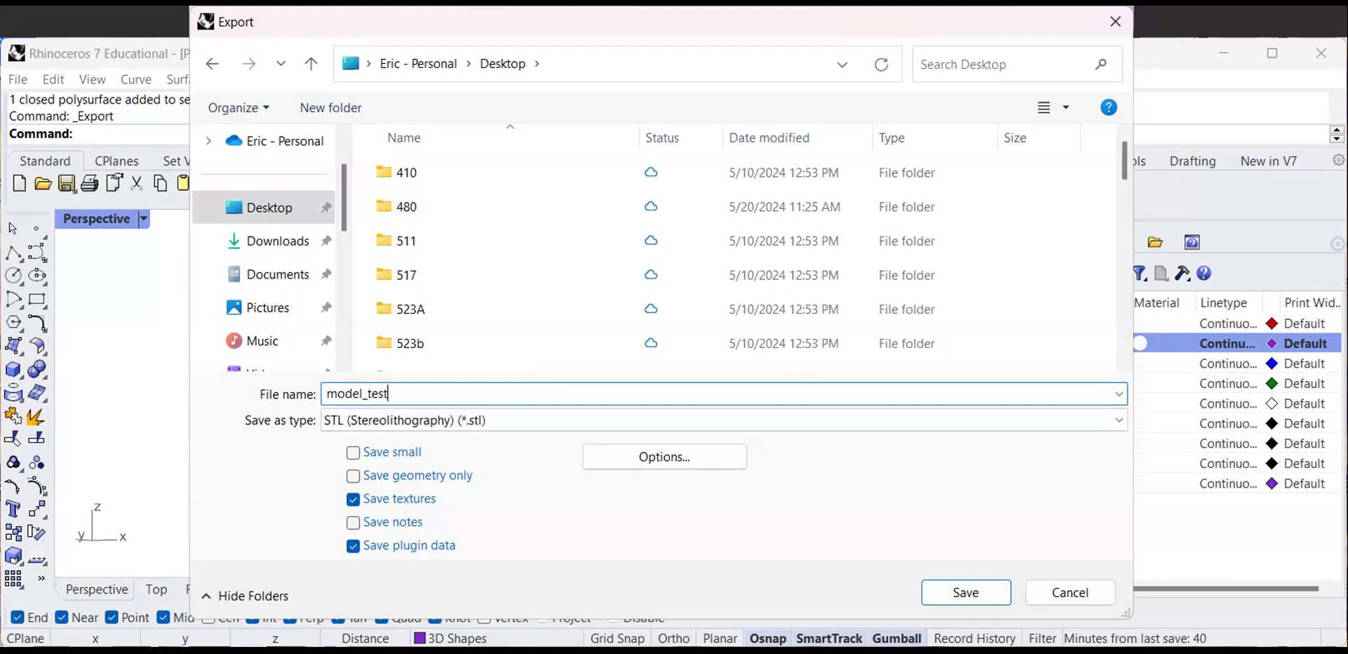
key(Return)
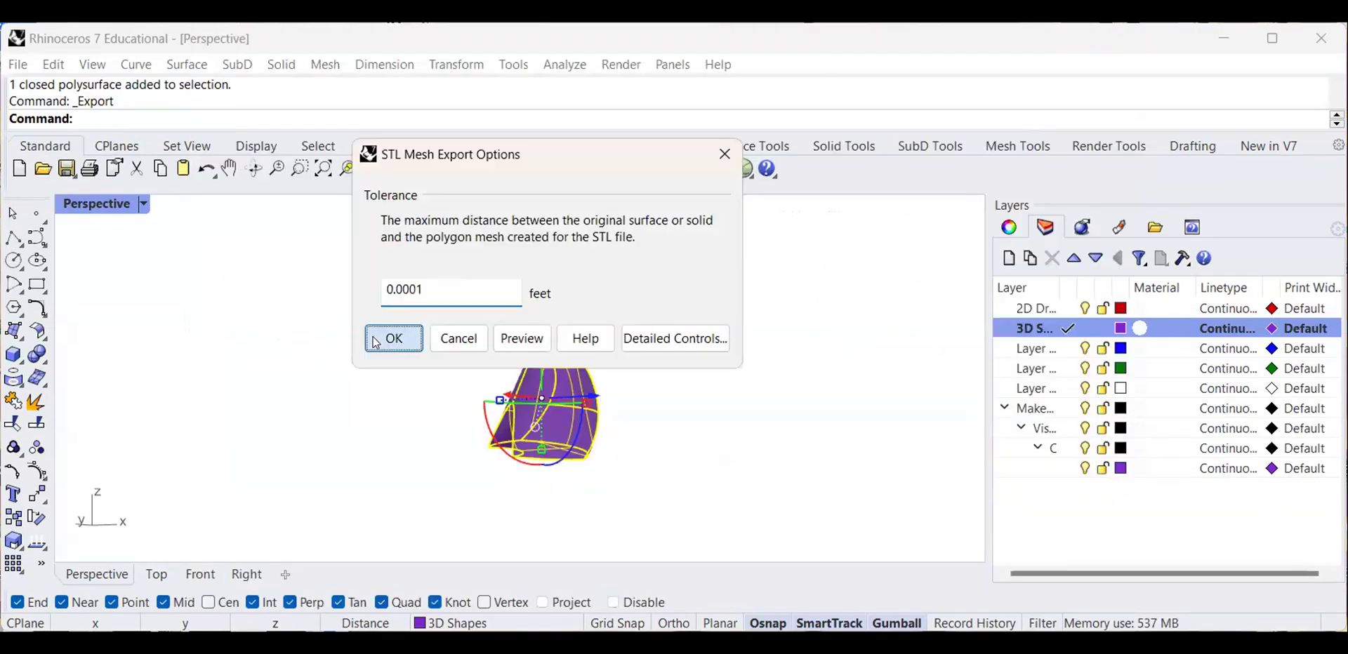
click(393, 339)
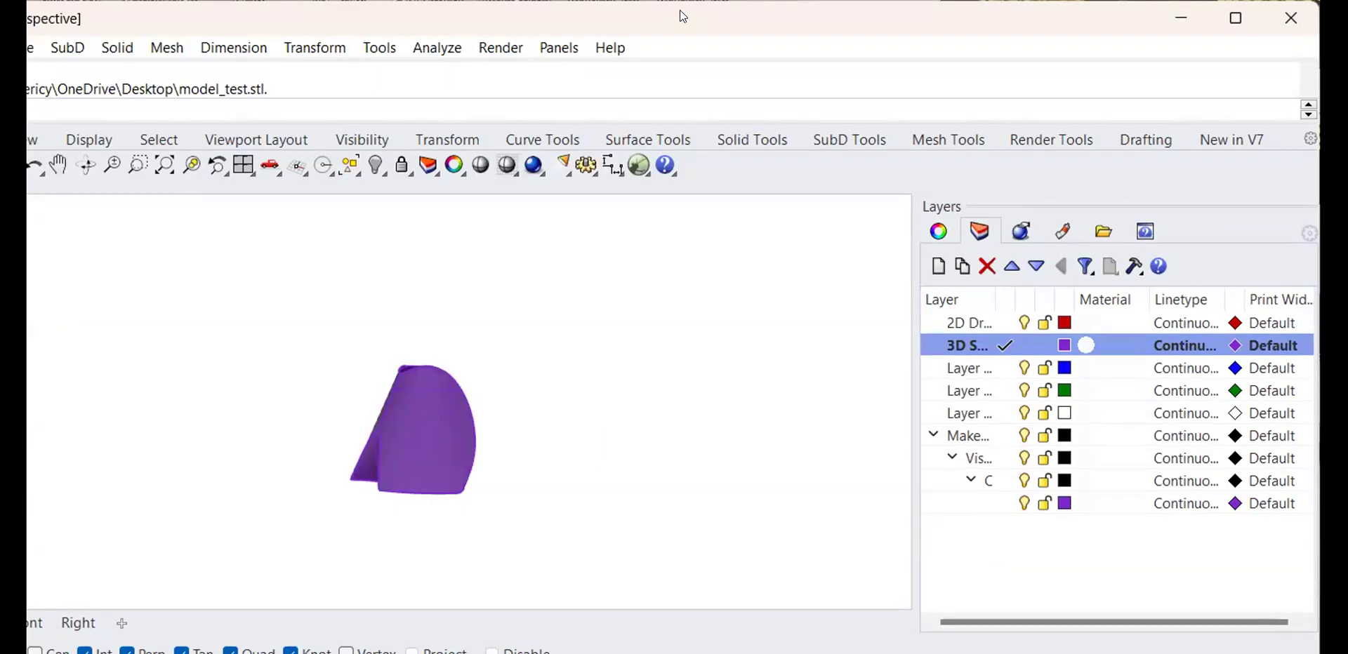
Examine the exported curved model from several angles and distances in the Perspective view
scroll(452, 376, up, 4)
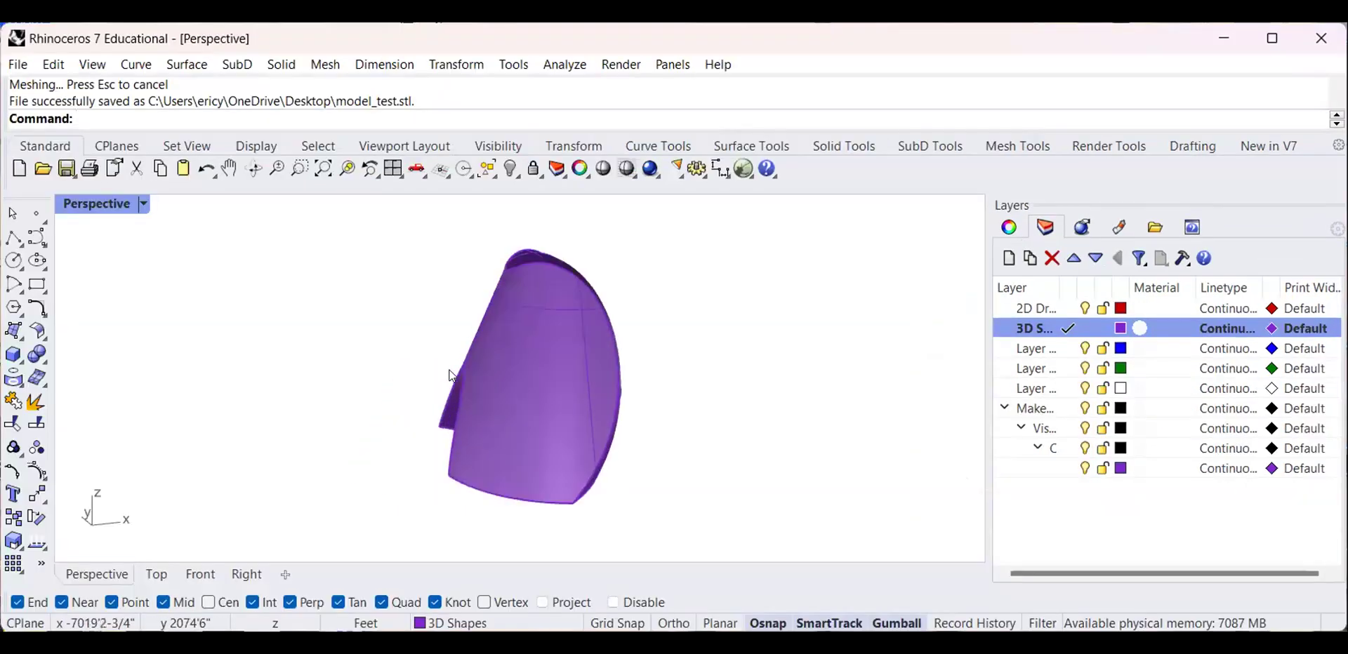
mouse_move(475, 367)
right_down()
mouse_move(496, 361)
mouse_move(466, 386)
right_up()
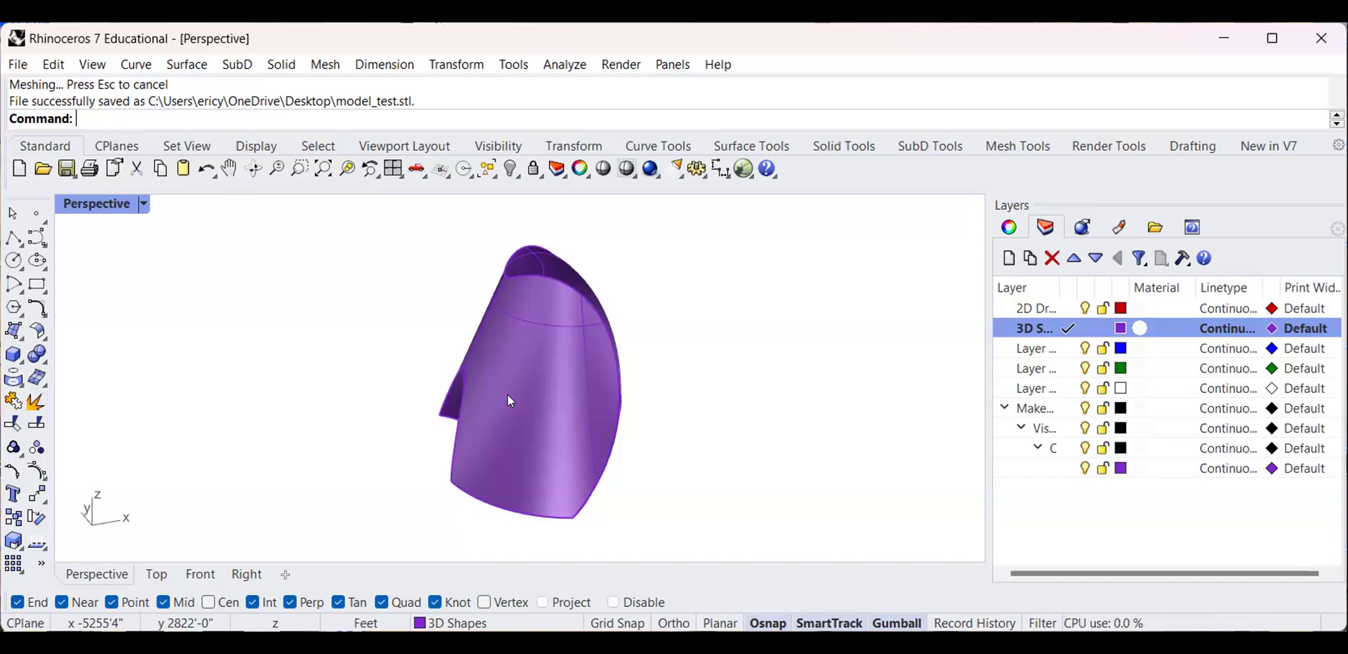
scroll(458, 396, down, 7)
right_drag(457, 395, 414, 444)
scroll(472, 365, up, 6)
scroll(441, 401, down, 7)
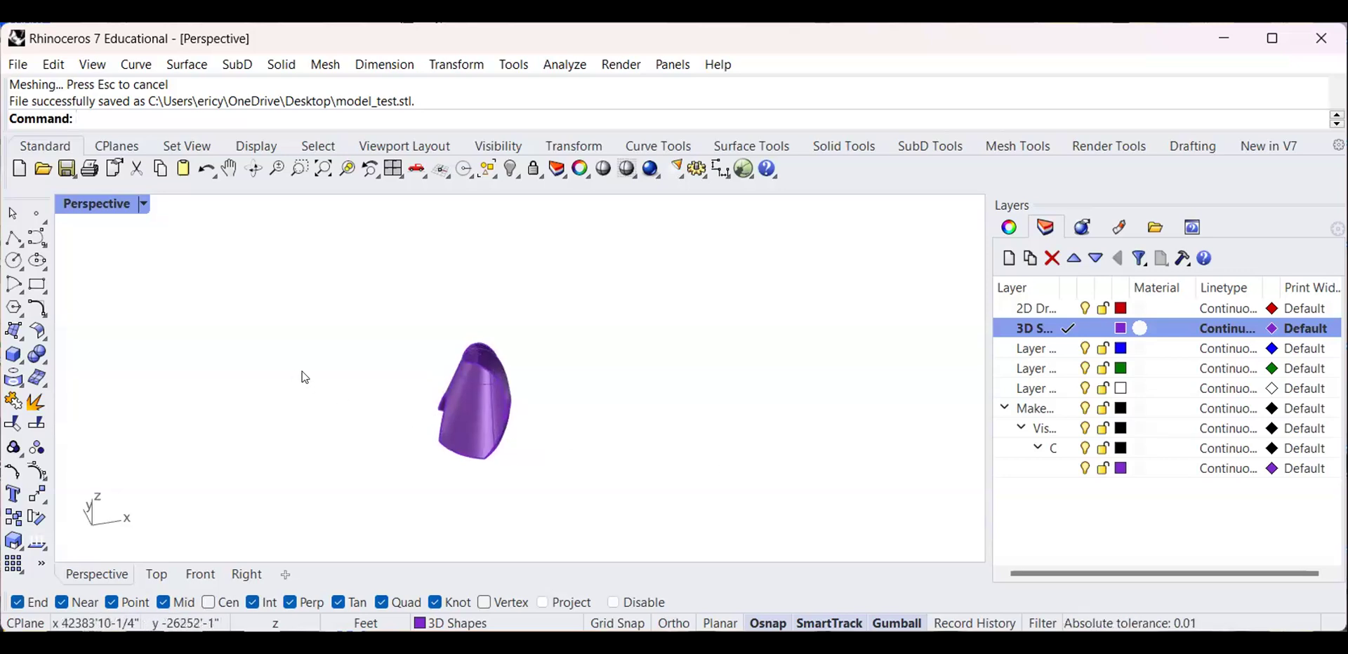
scroll(474, 412, up, 5)
right_drag(474, 412, 520, 349)
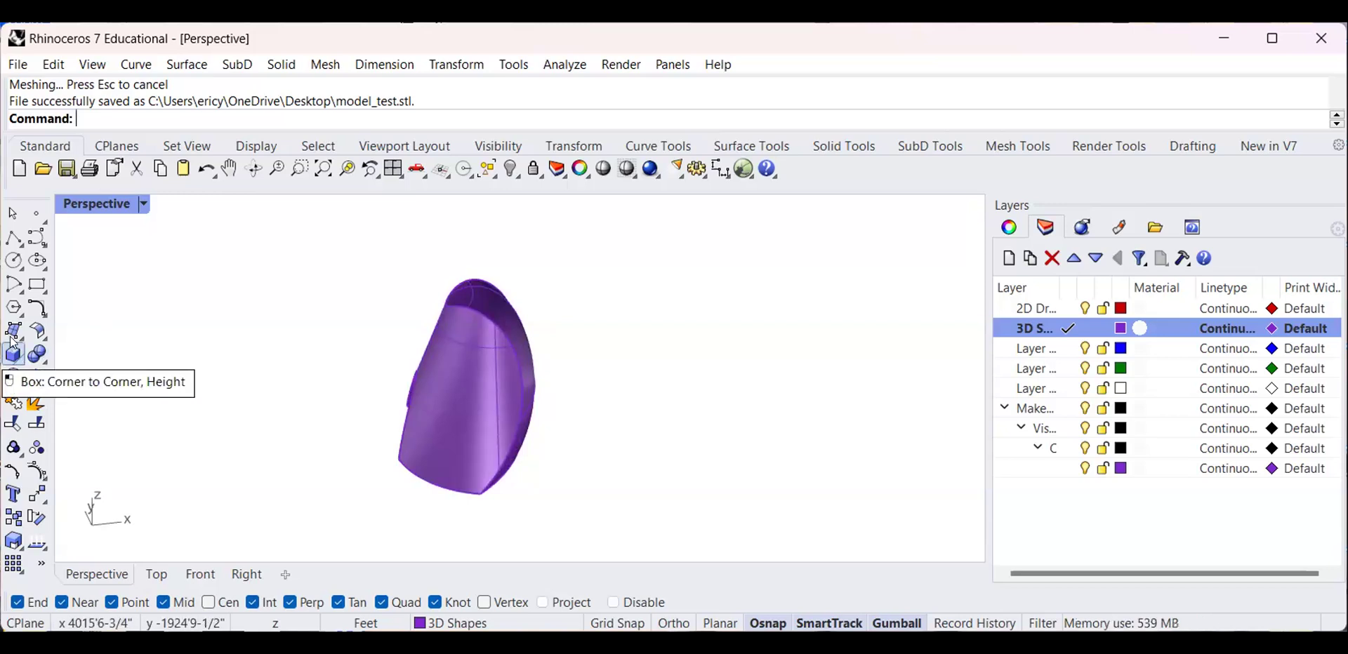
mouse_move(440, 373)
right_down()
mouse_move(502, 314)
mouse_move(445, 383)
mouse_move(469, 363)
mouse_move(435, 368)
right_up()
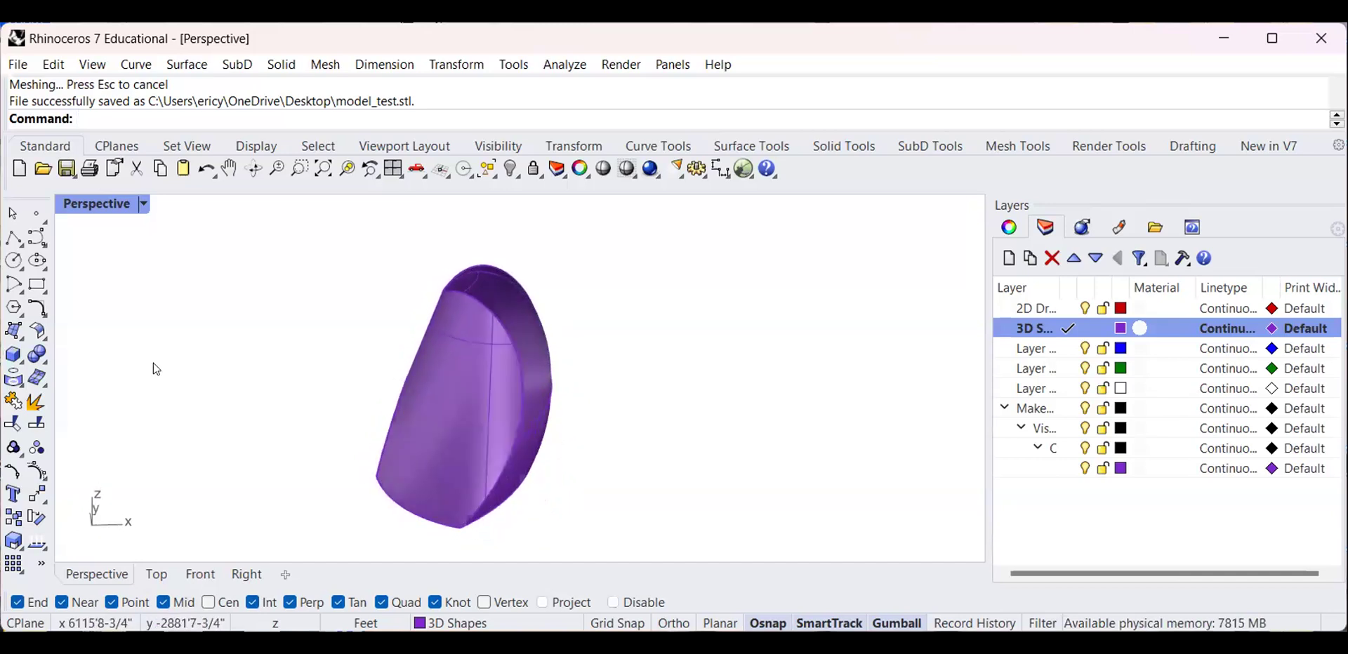
Make Layer 03 the current layer and rename it Surface Designs
click(14, 330)
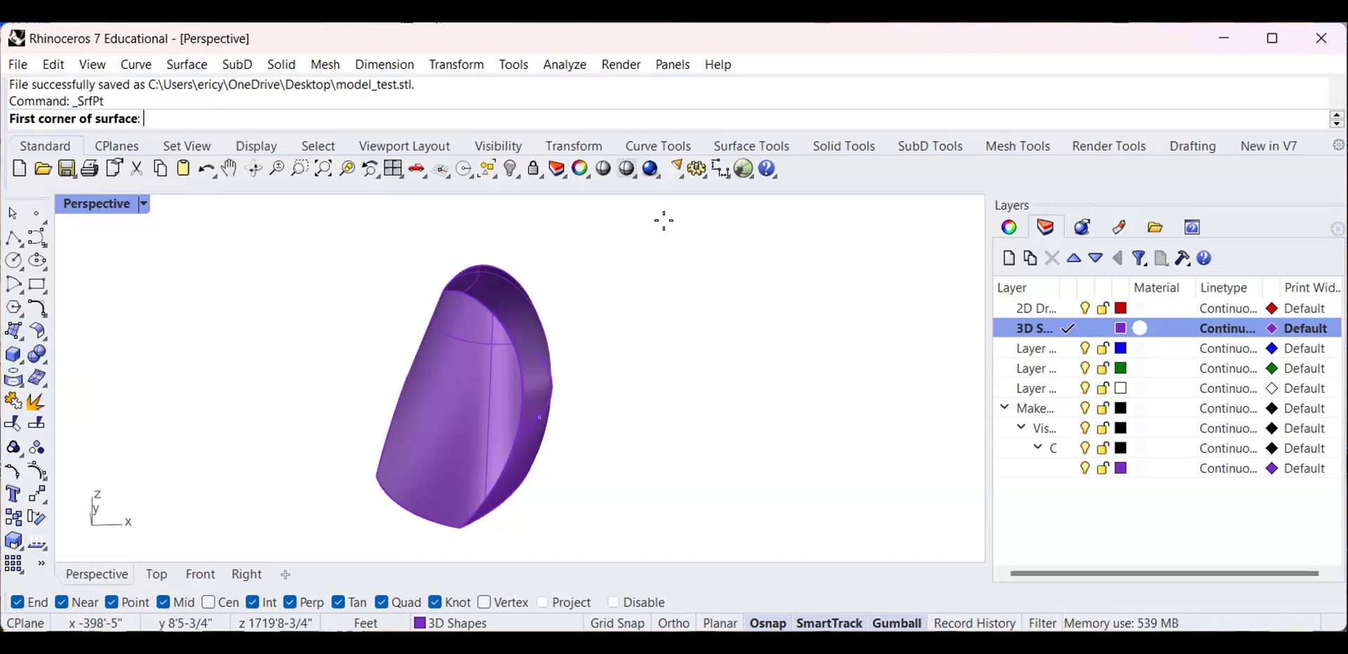
click(1065, 349)
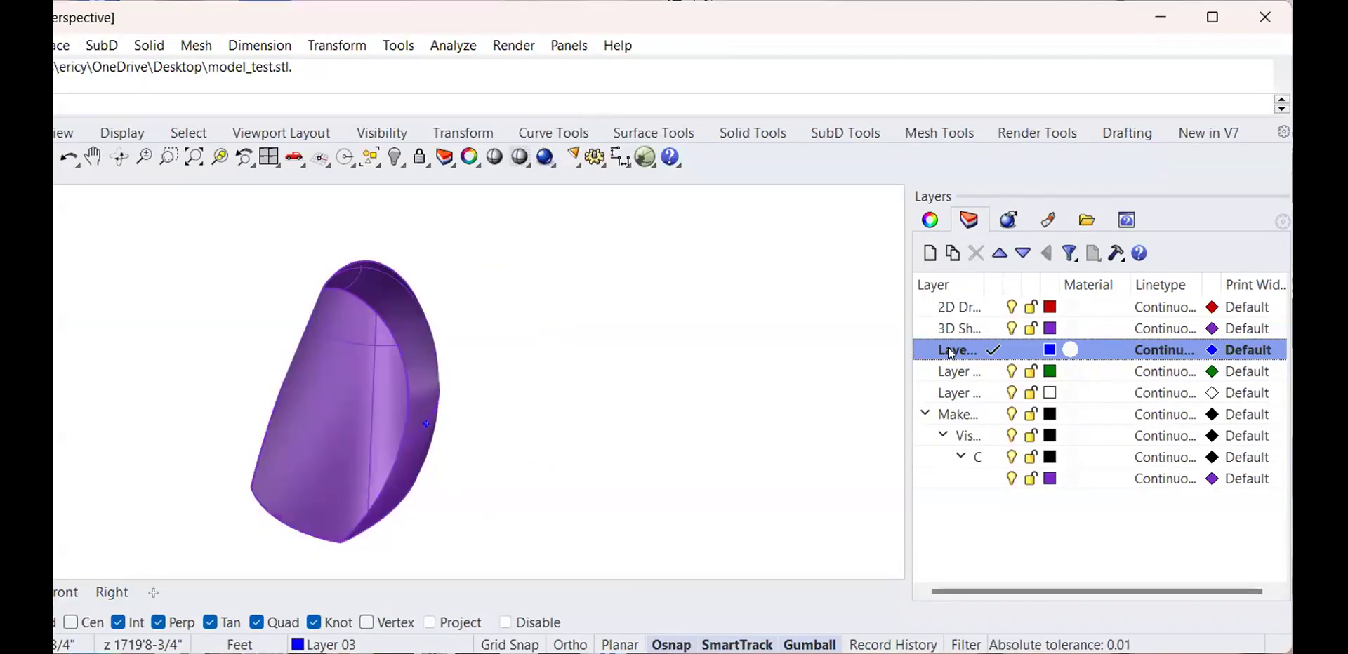
double_click(954, 349)
drag(986, 343, 922, 341)
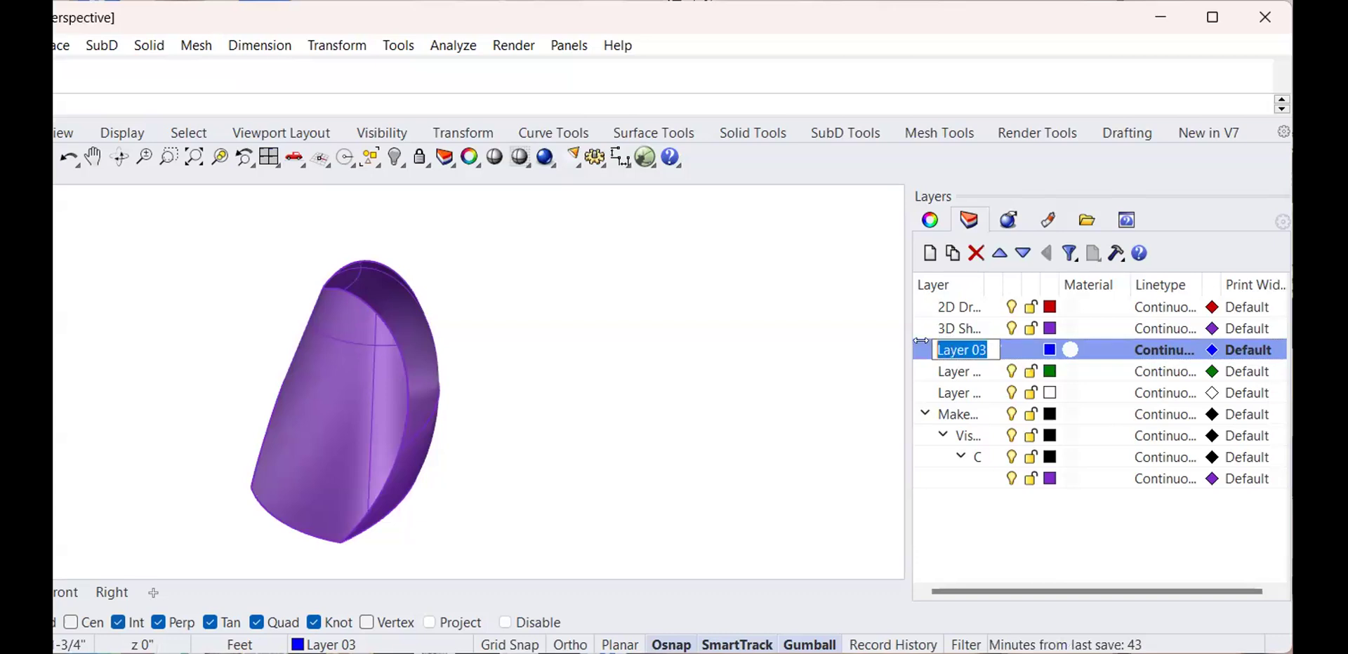
text(Surface )
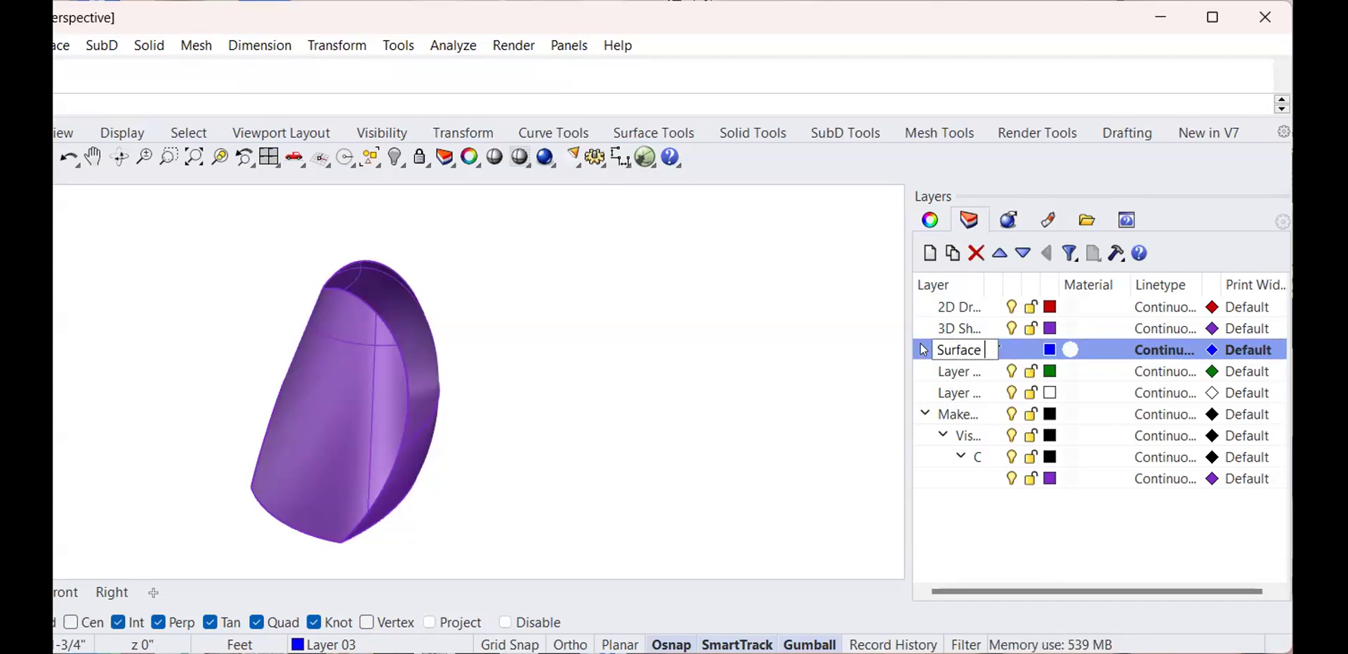
text(Designs)
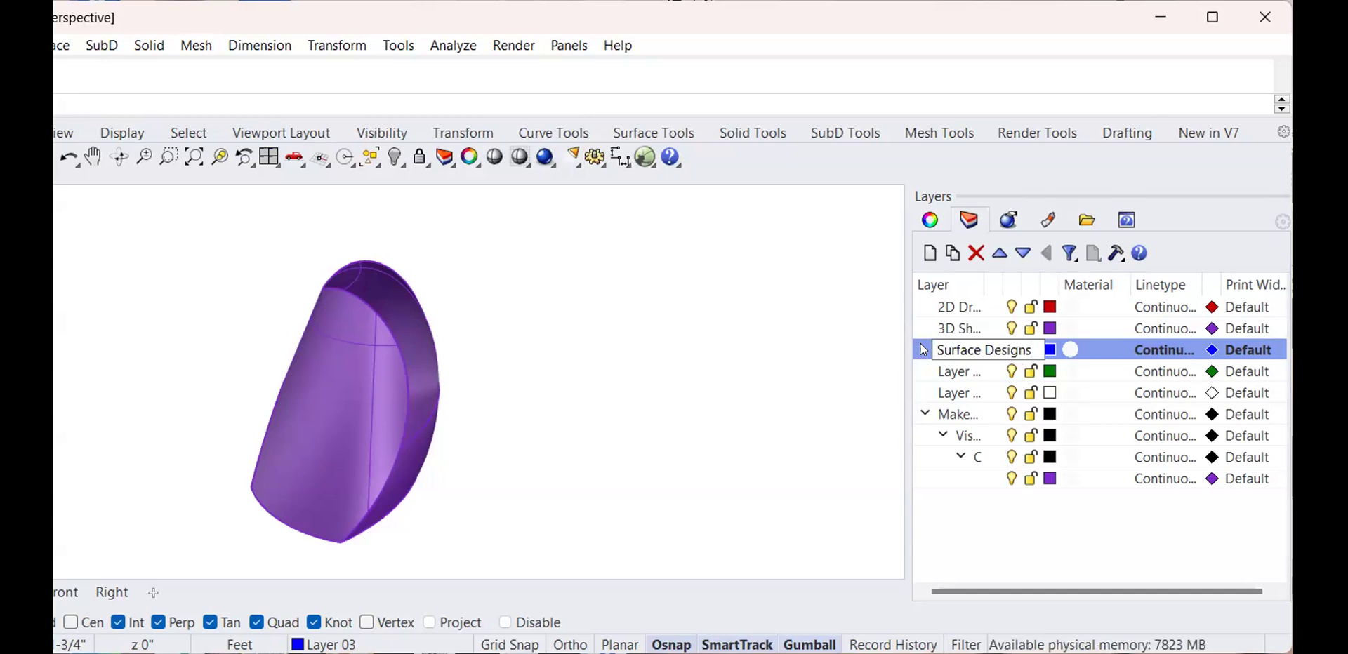
key(Return)
Create a flat four-corner surface from corner points, starting on the large curved shape's outer edge and extending into the empty space beside it
scroll(737, 370, down, 5)
scroll(747, 368, down, 7)
scroll(719, 362, up, 4)
scroll(711, 383, down, 12)
right_drag(560, 328, 538, 384)
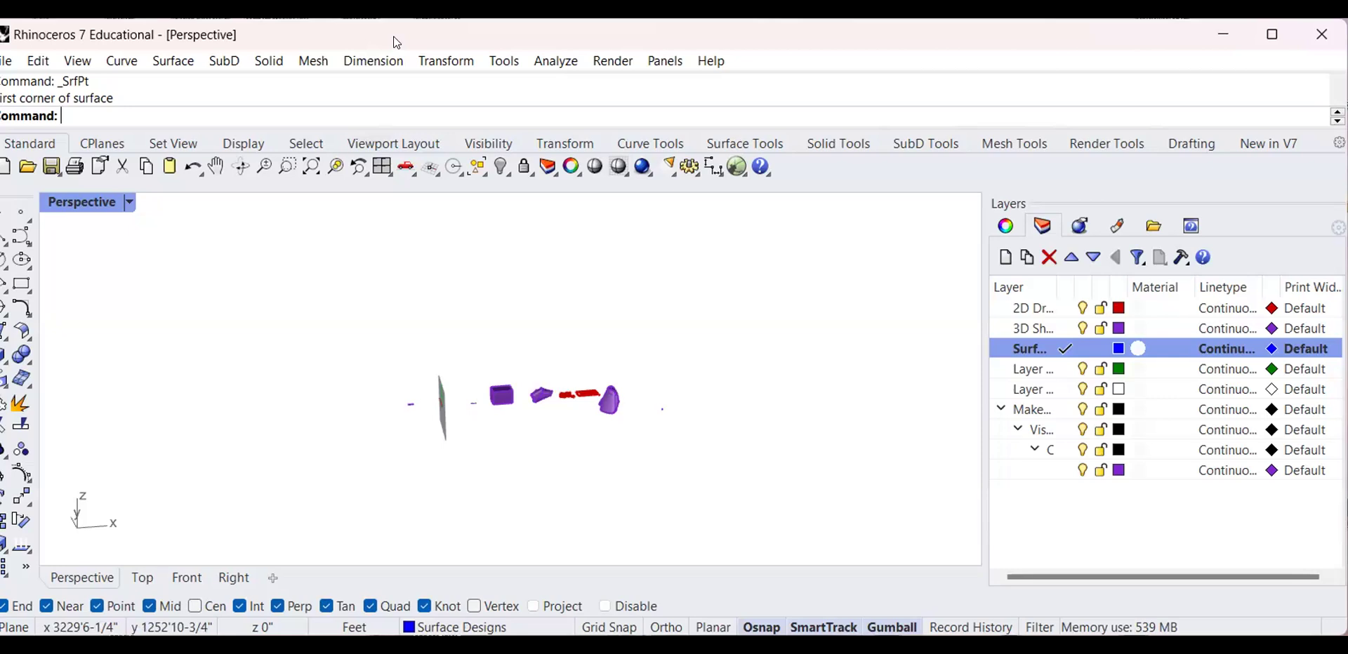
scroll(629, 405, up, 6)
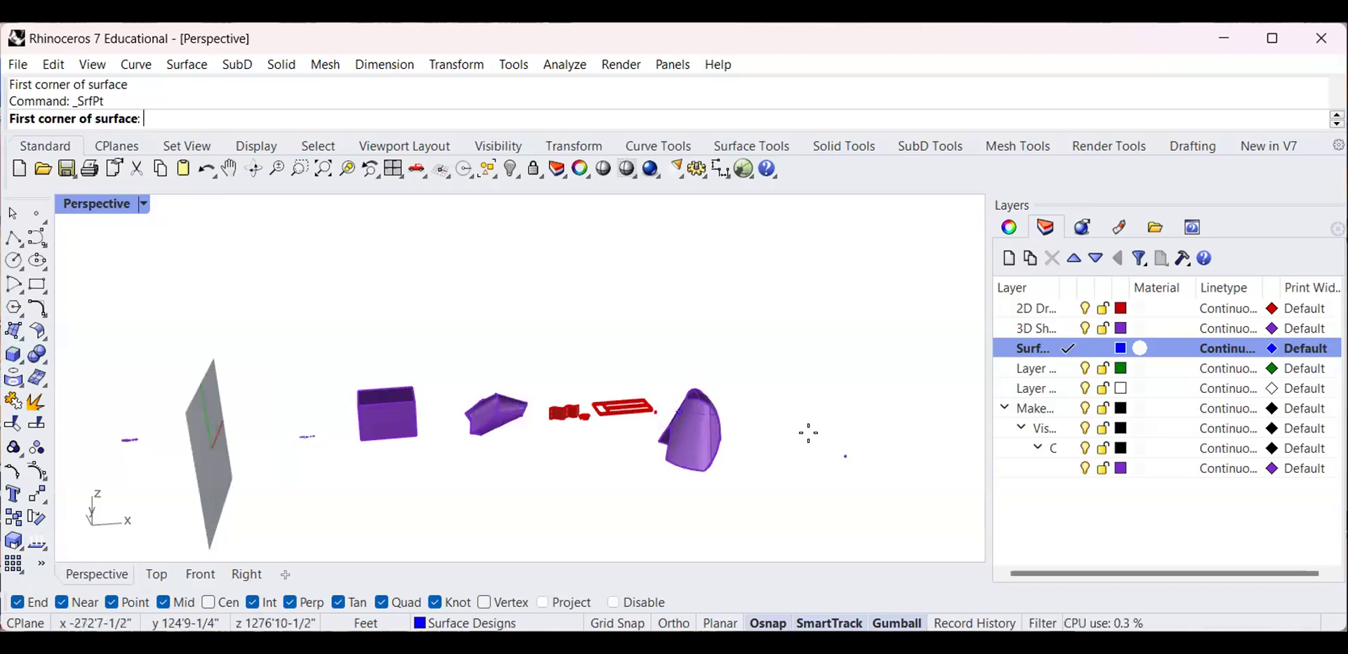
scroll(836, 463, up, 5)
scroll(849, 463, up, 3)
scroll(851, 430, down, 4)
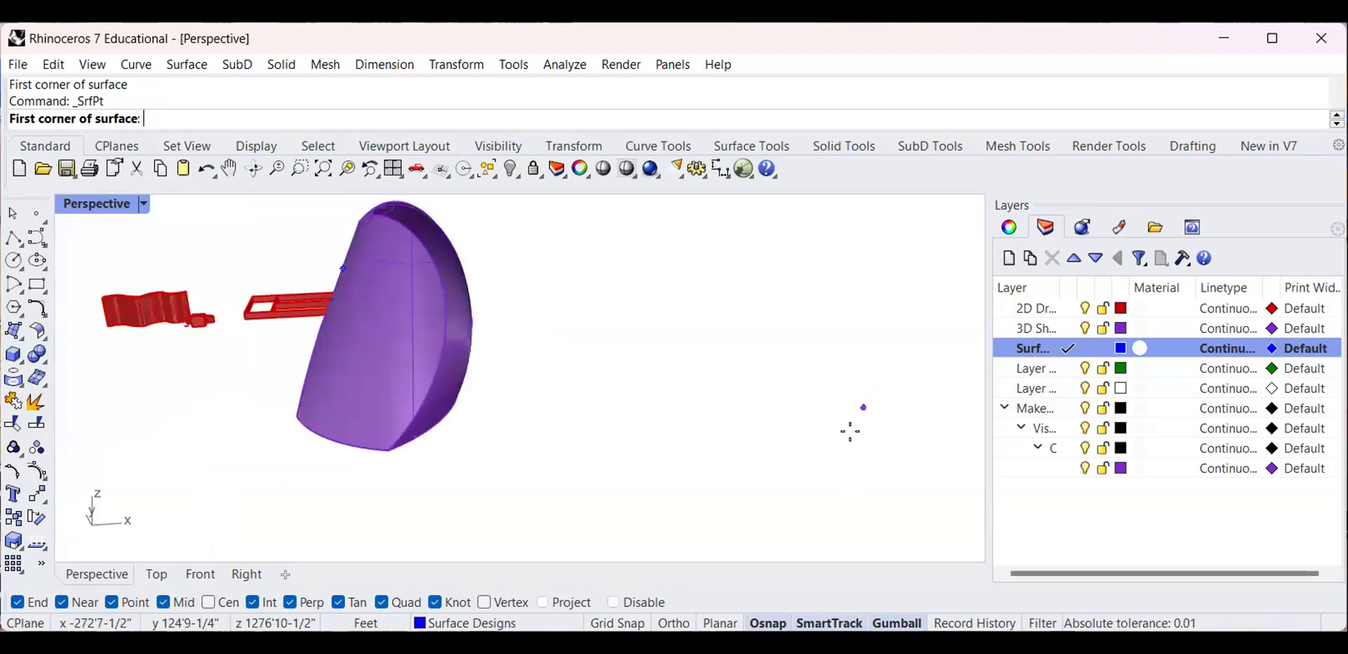
click(511, 413)
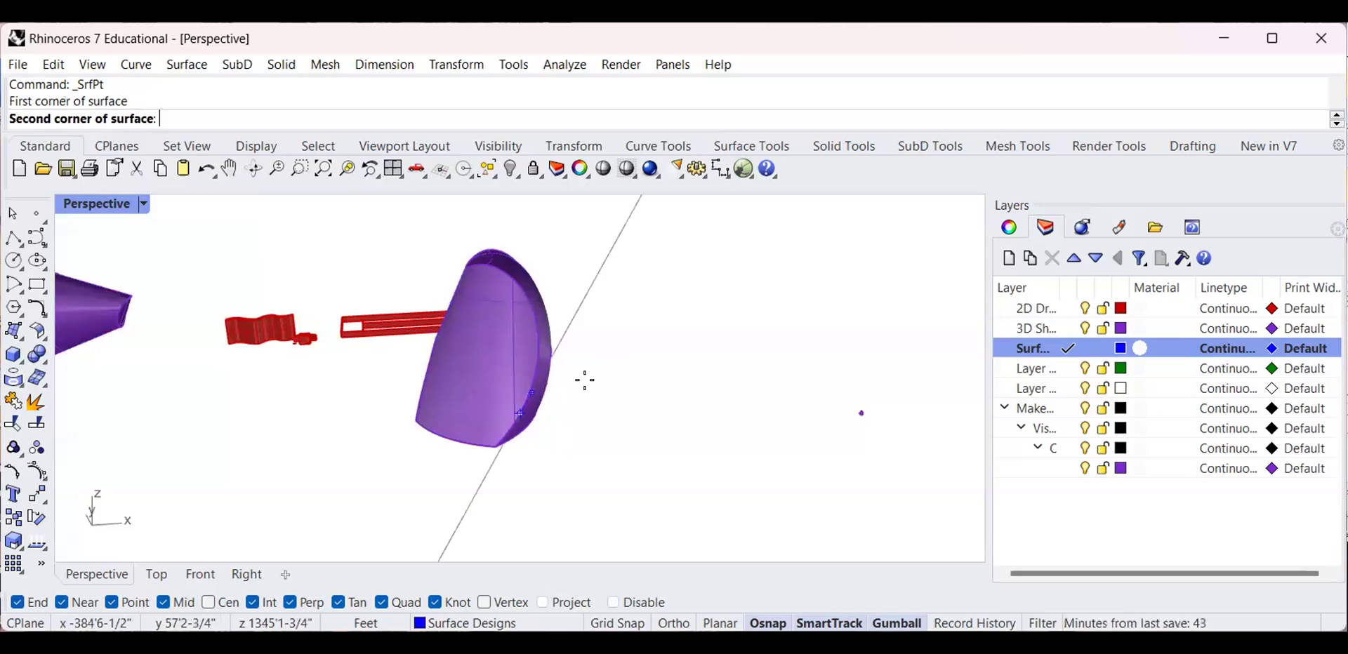
scroll(584, 379, up, 3)
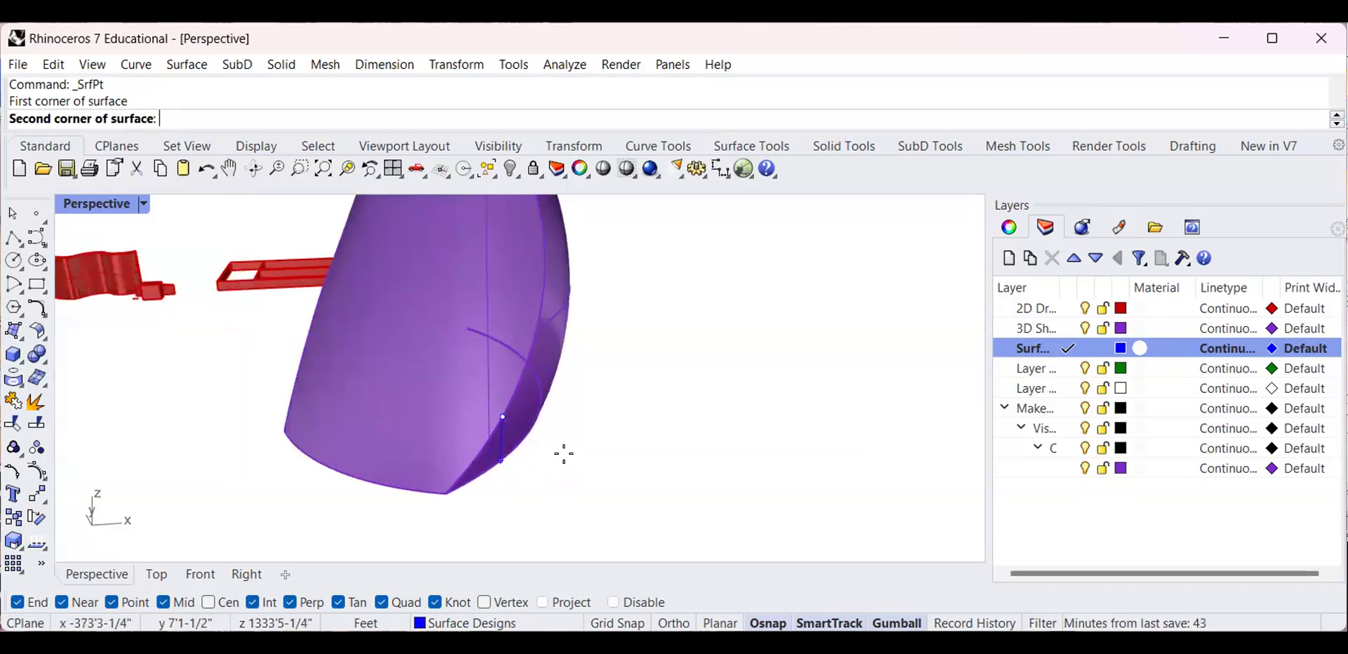
scroll(563, 454, down, 3)
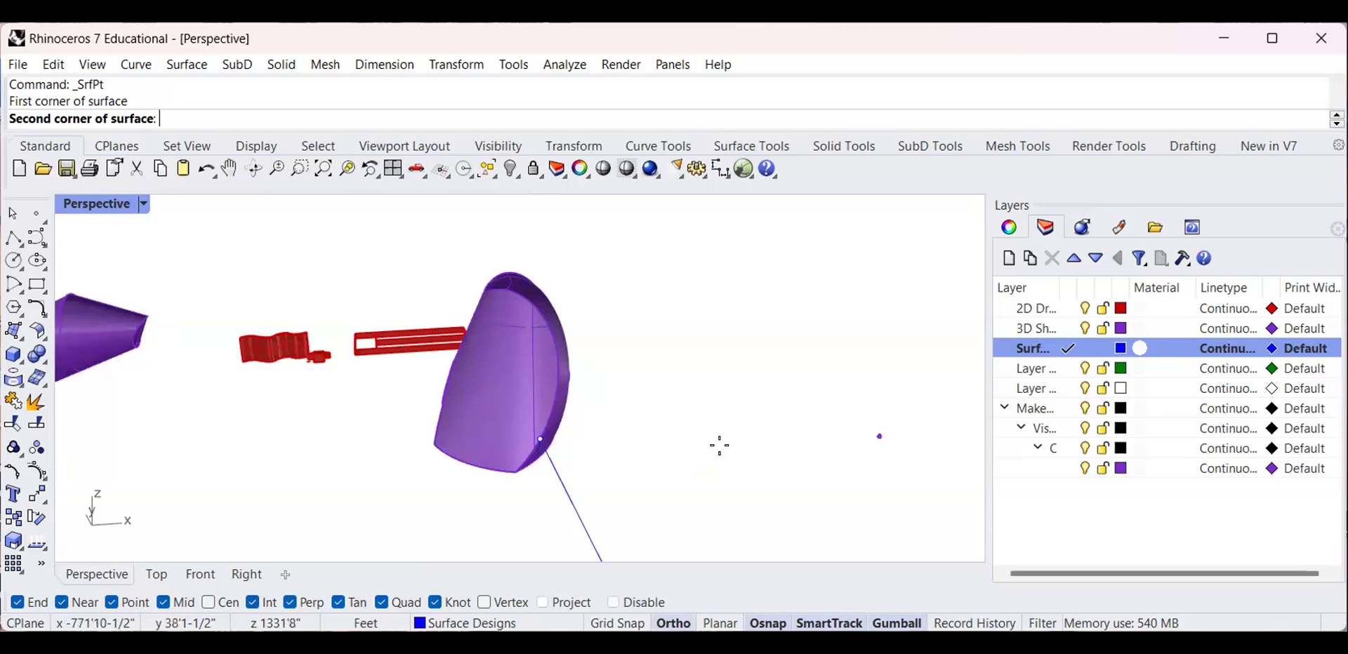
scroll(655, 473, down, 3)
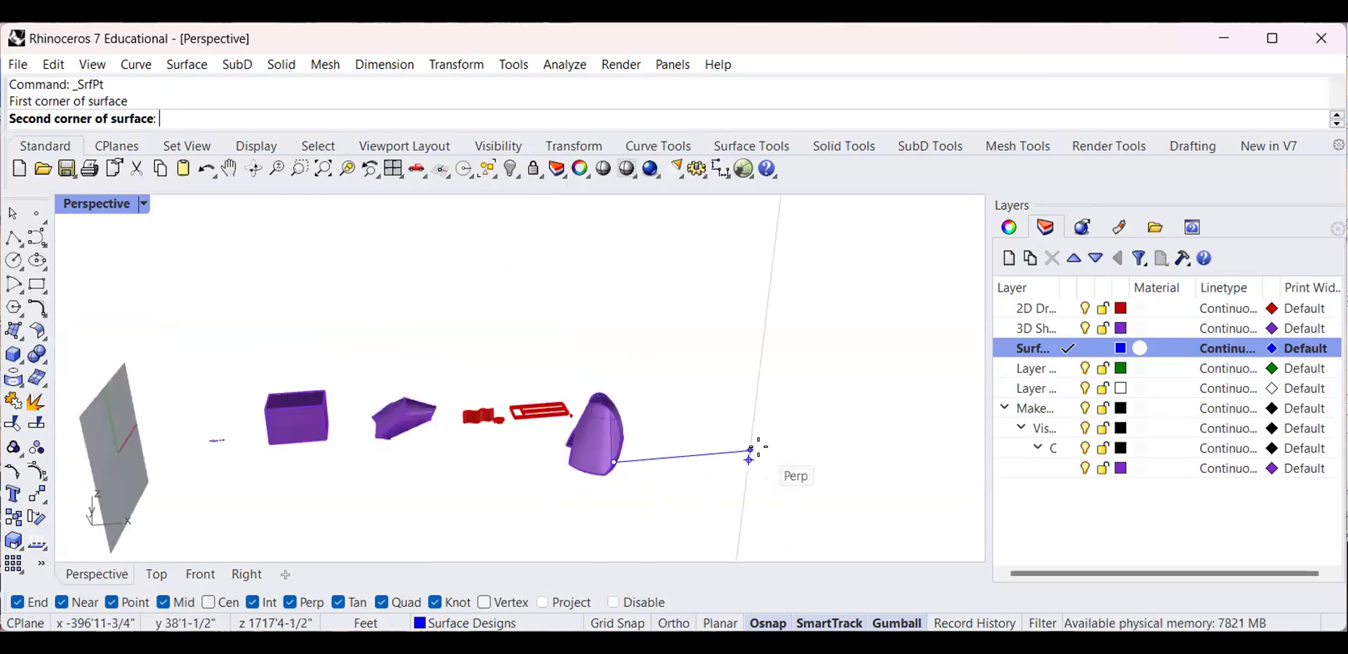
click(723, 435)
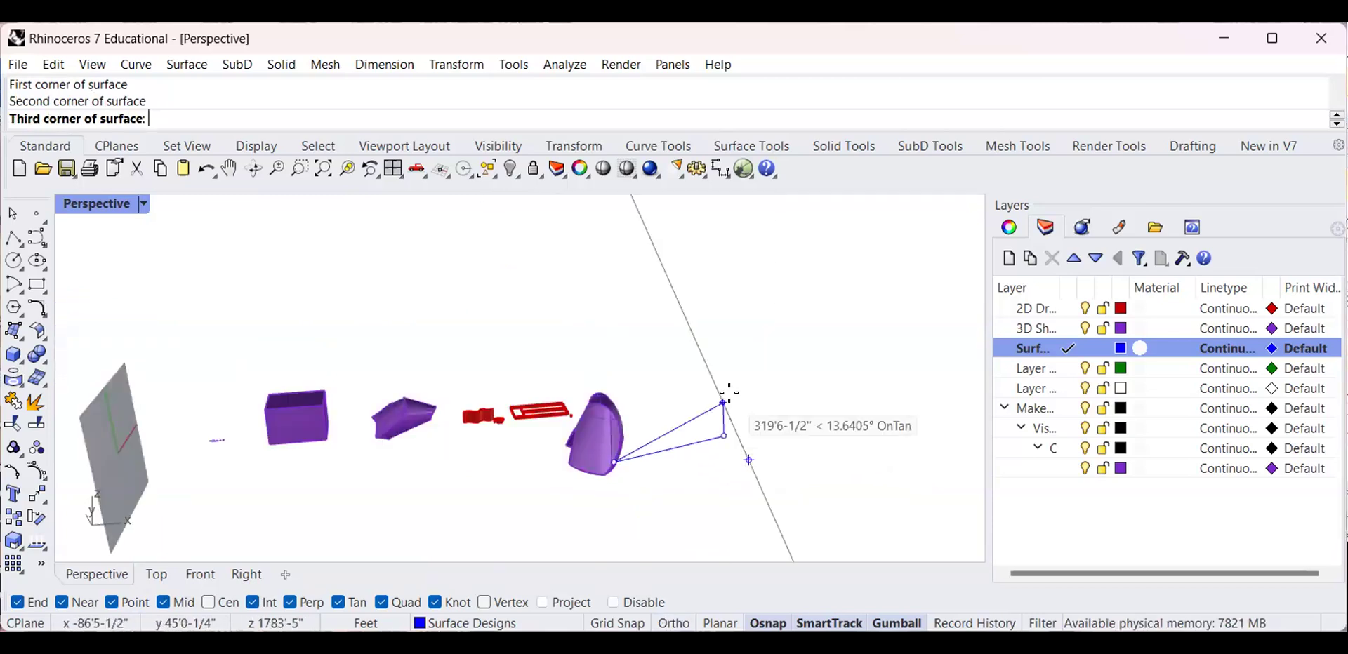
click(717, 389)
click(675, 386)
mouse_move(695, 423)
right_down()
mouse_move(635, 410)
mouse_move(723, 433)
mouse_move(668, 414)
mouse_move(744, 422)
mouse_move(709, 431)
right_up()
click(724, 433)
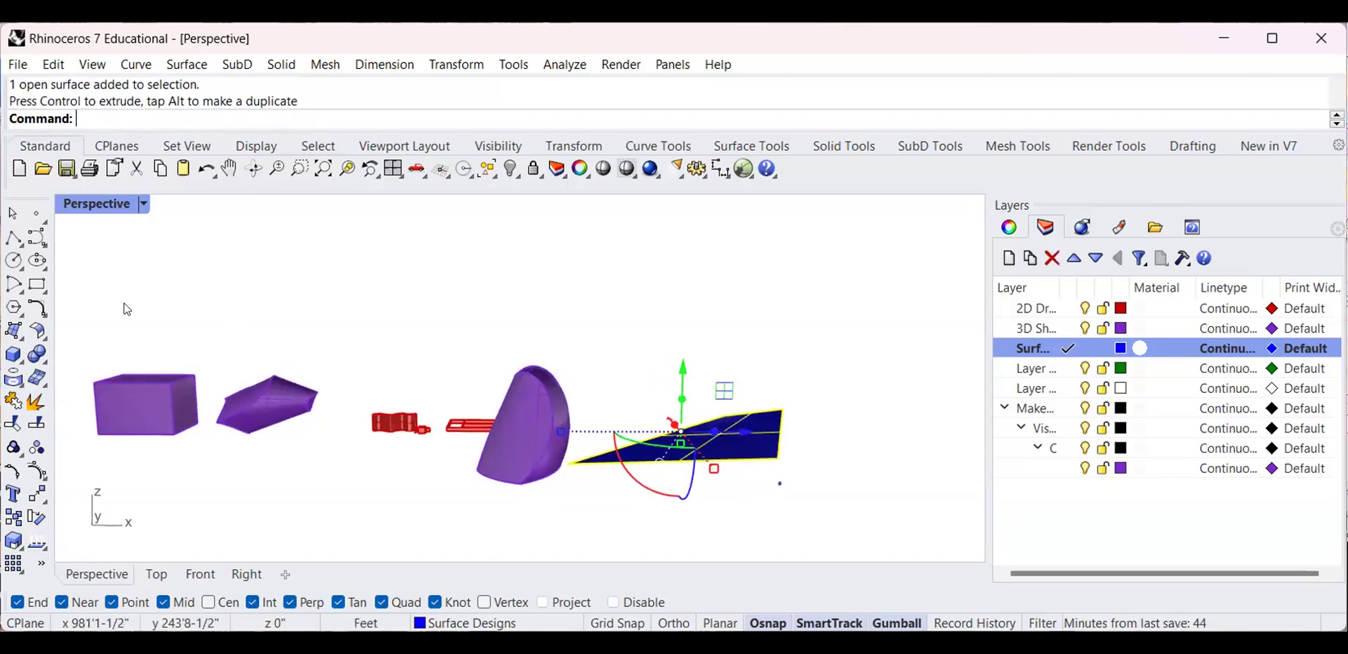
Create a second corner-point surface that shares the blue surface's long lower edge and extends away below it
click(16, 330)
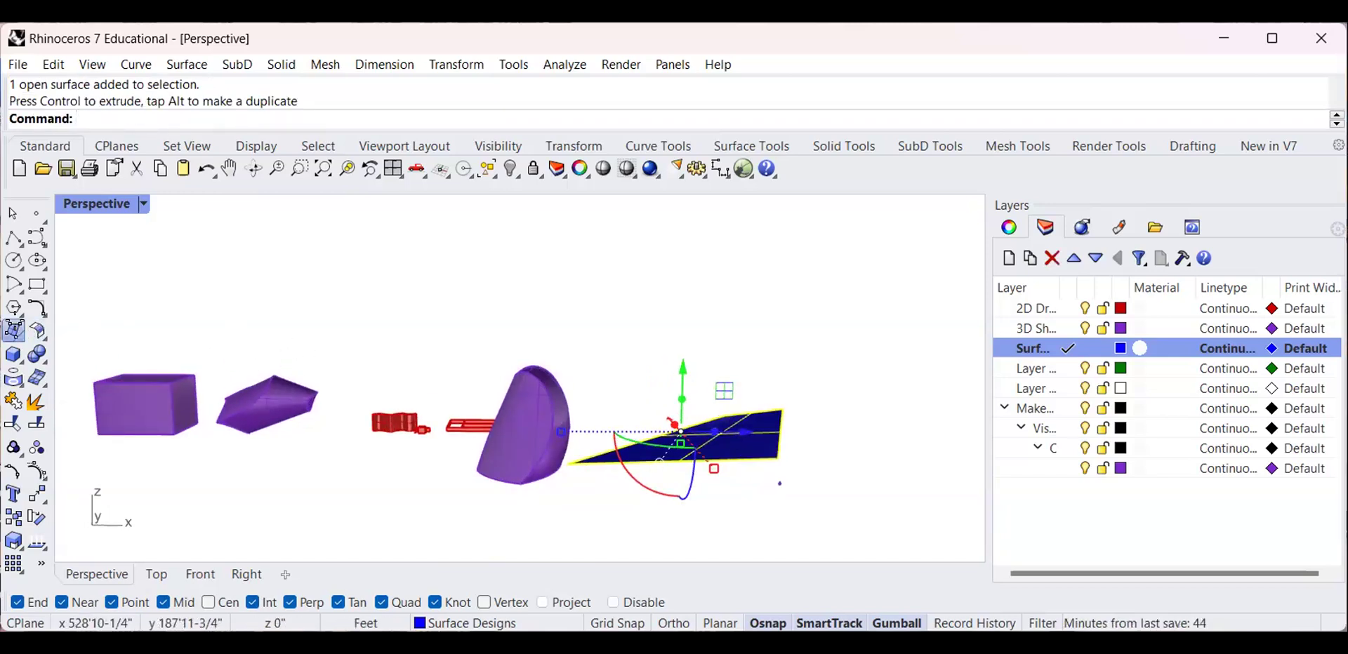
click(569, 463)
click(767, 454)
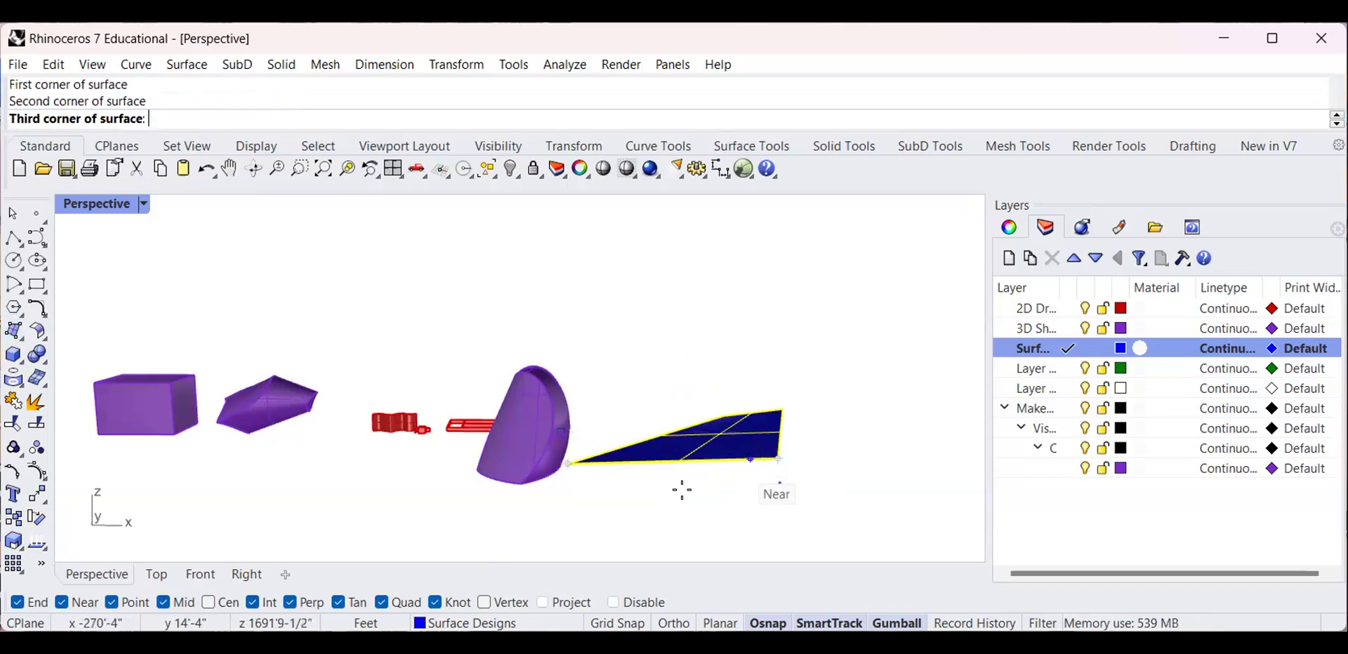
click(560, 513)
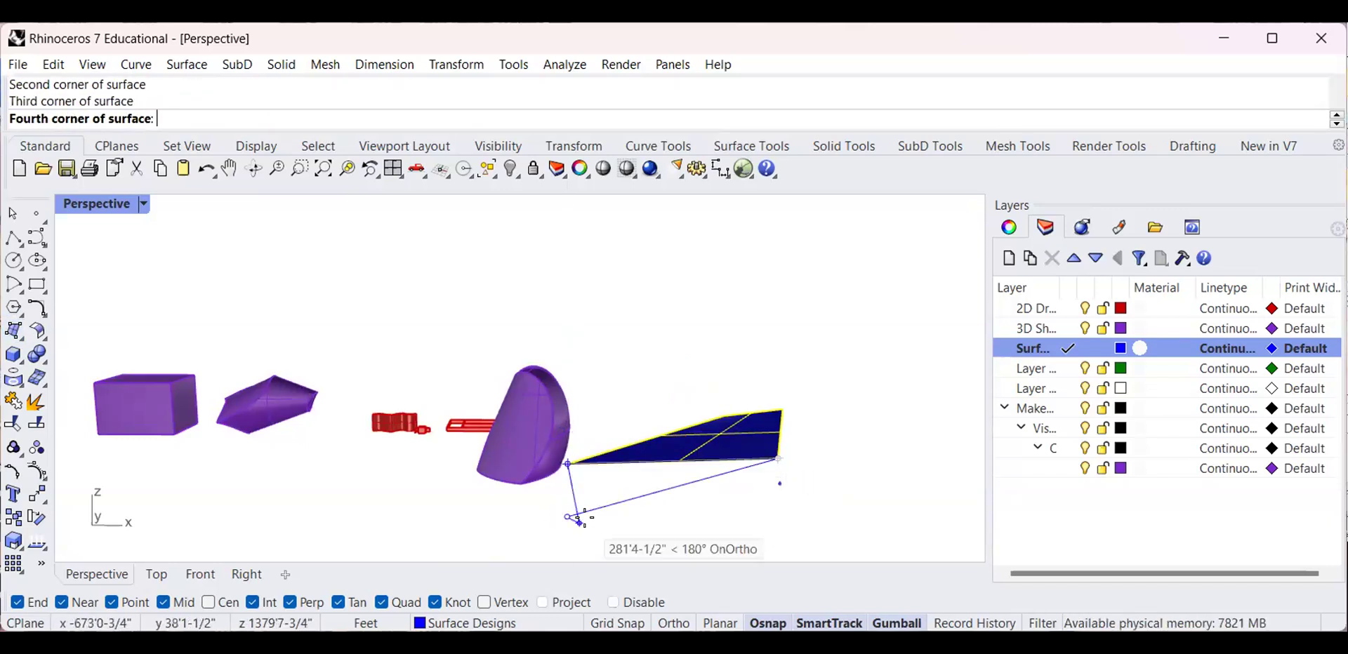
click(566, 526)
right_drag(566, 525, 457, 394)
click(797, 471)
right_drag(641, 493, 382, 379)
Try a third corner-point surface off the edges of the blue surfaces, and delete it
click(15, 335)
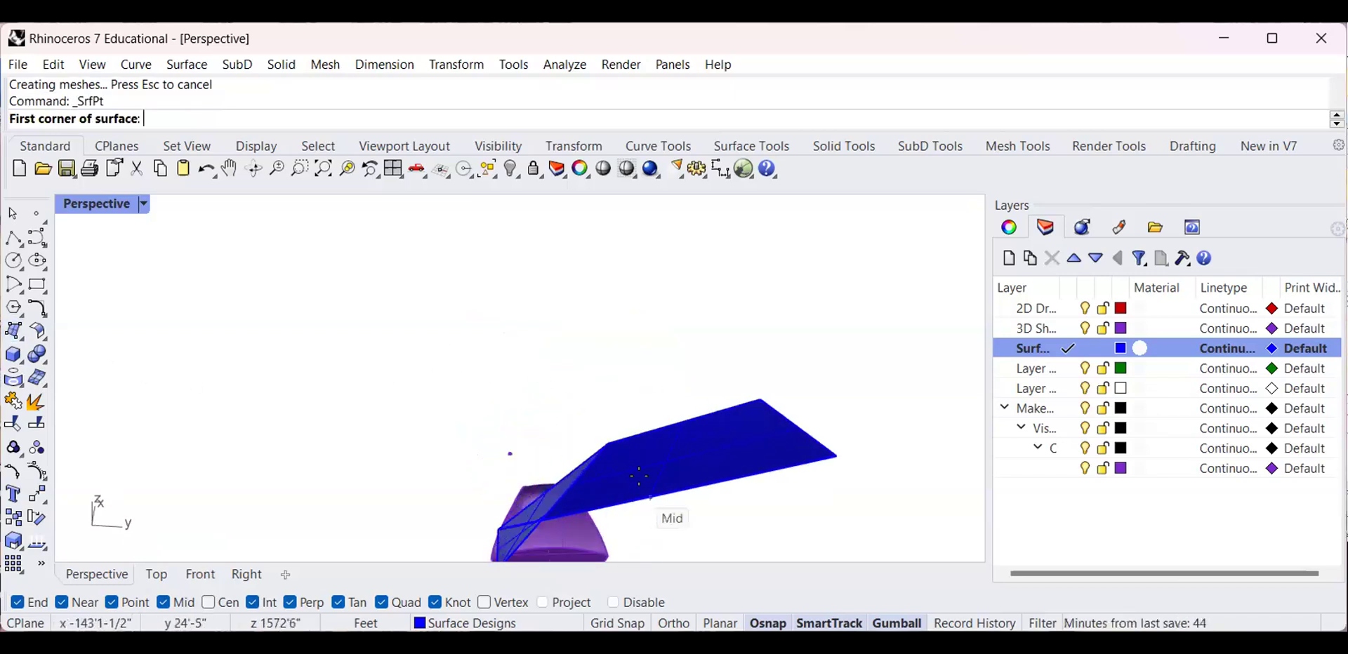
click(635, 464)
scroll(705, 465, down, 2)
right_drag(705, 465, 709, 512)
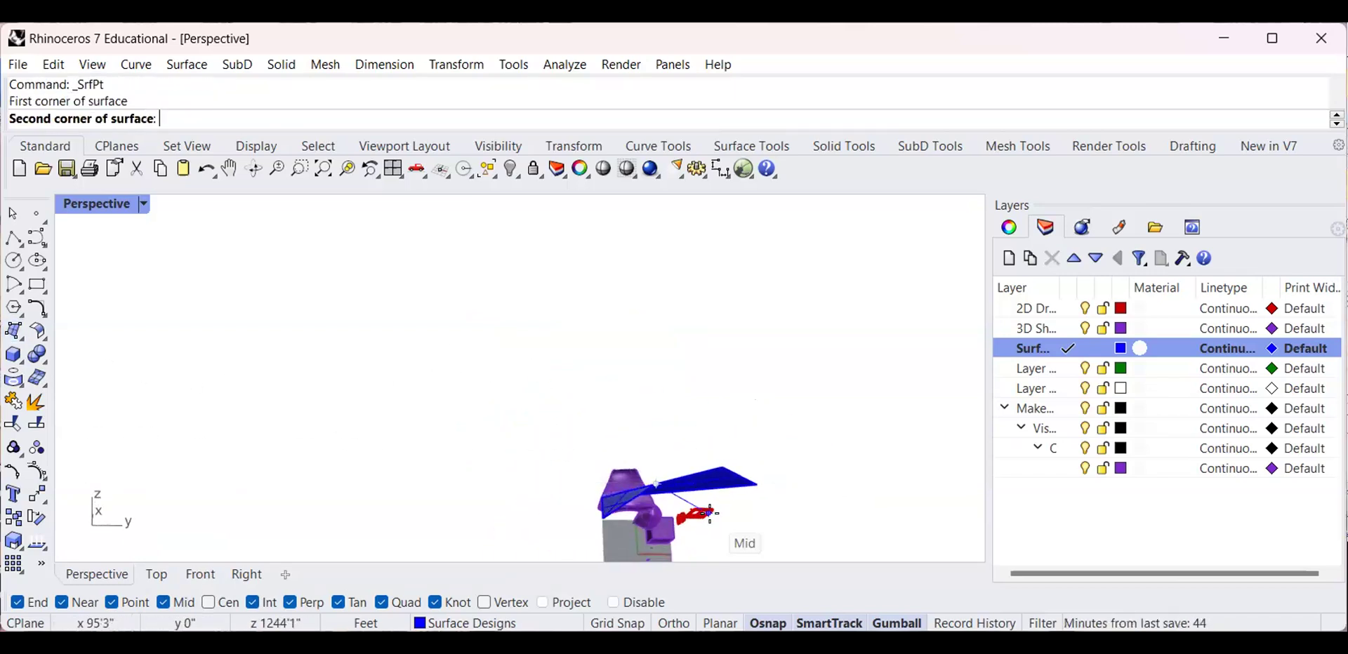
scroll(709, 512, up, 5)
click(801, 454)
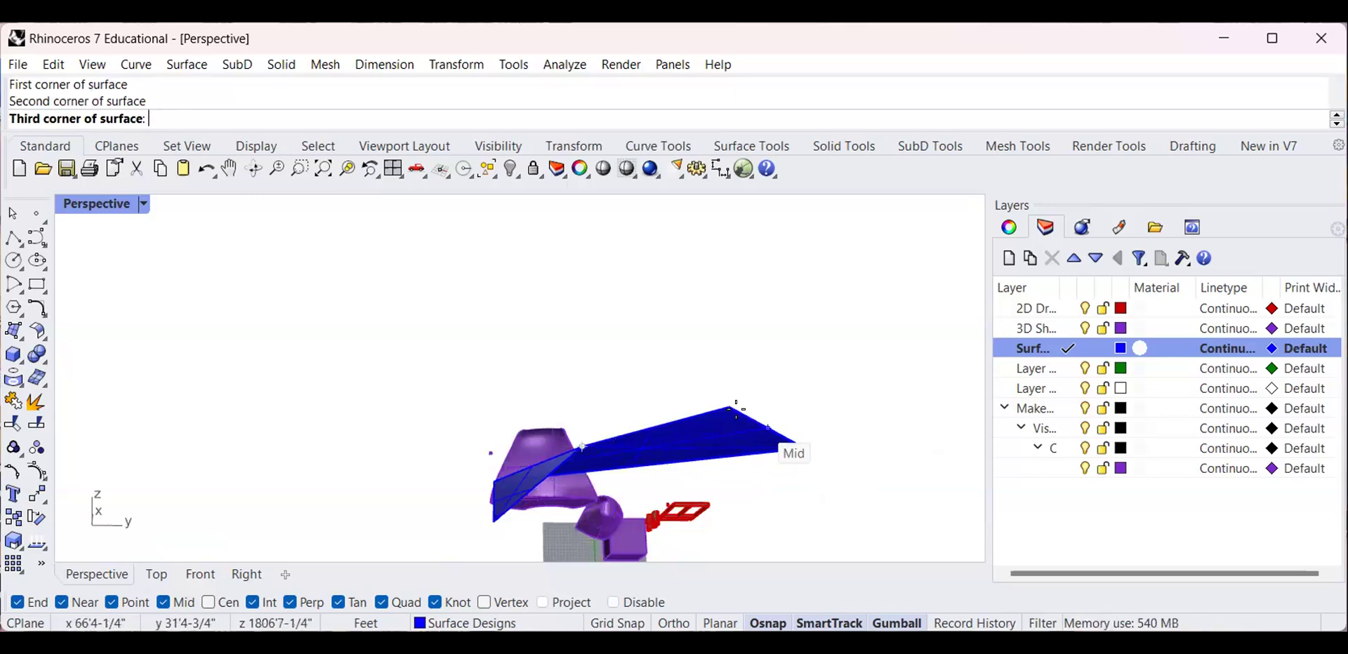
click(730, 406)
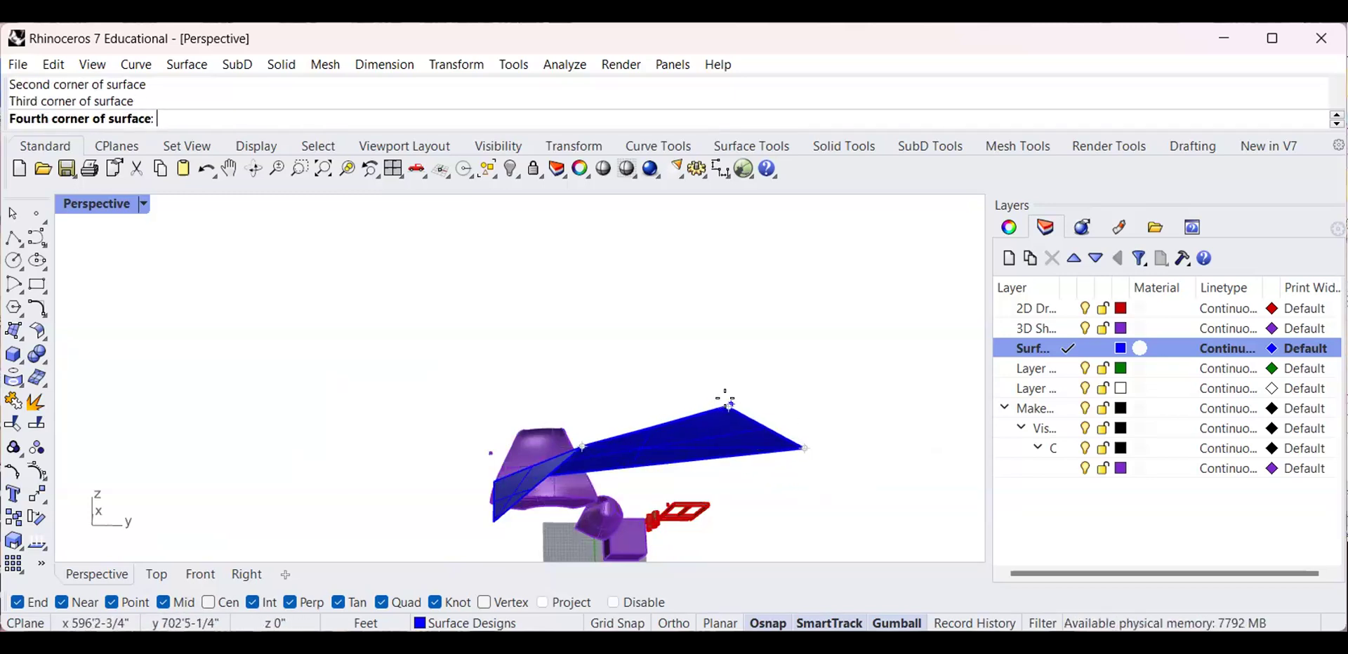
click(724, 405)
right_drag(768, 409, 704, 503)
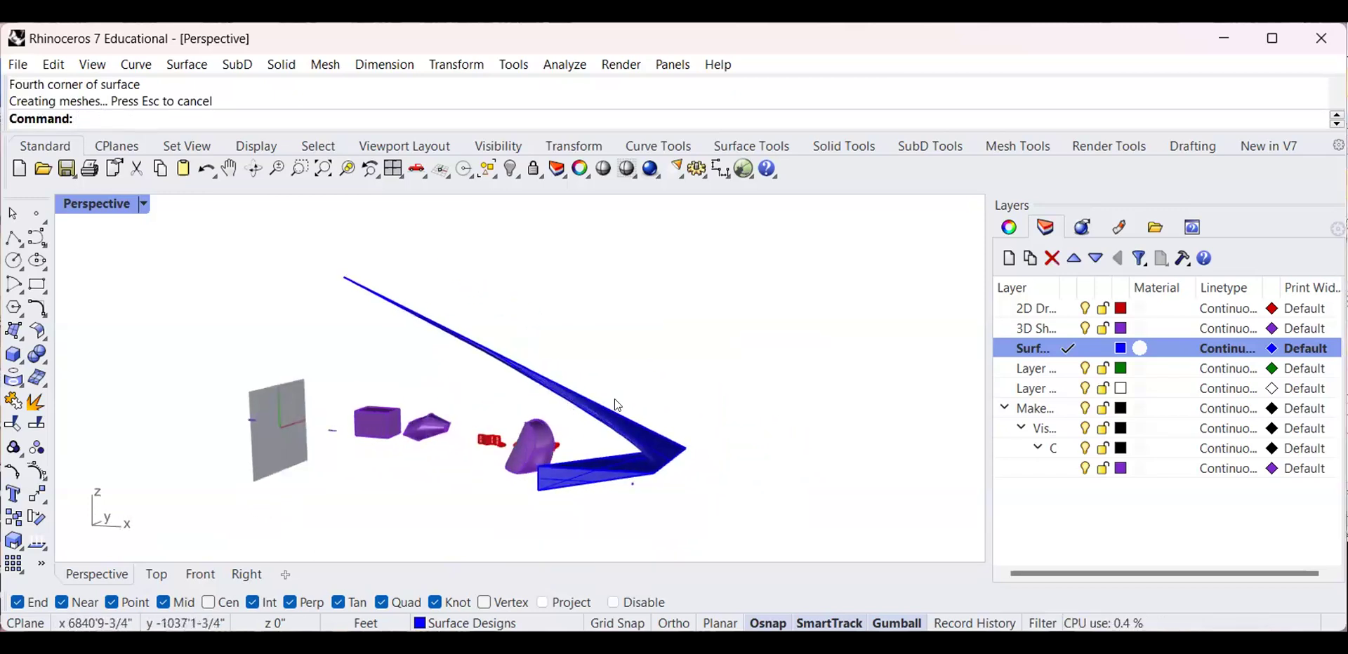
click(621, 422)
key(Delete)
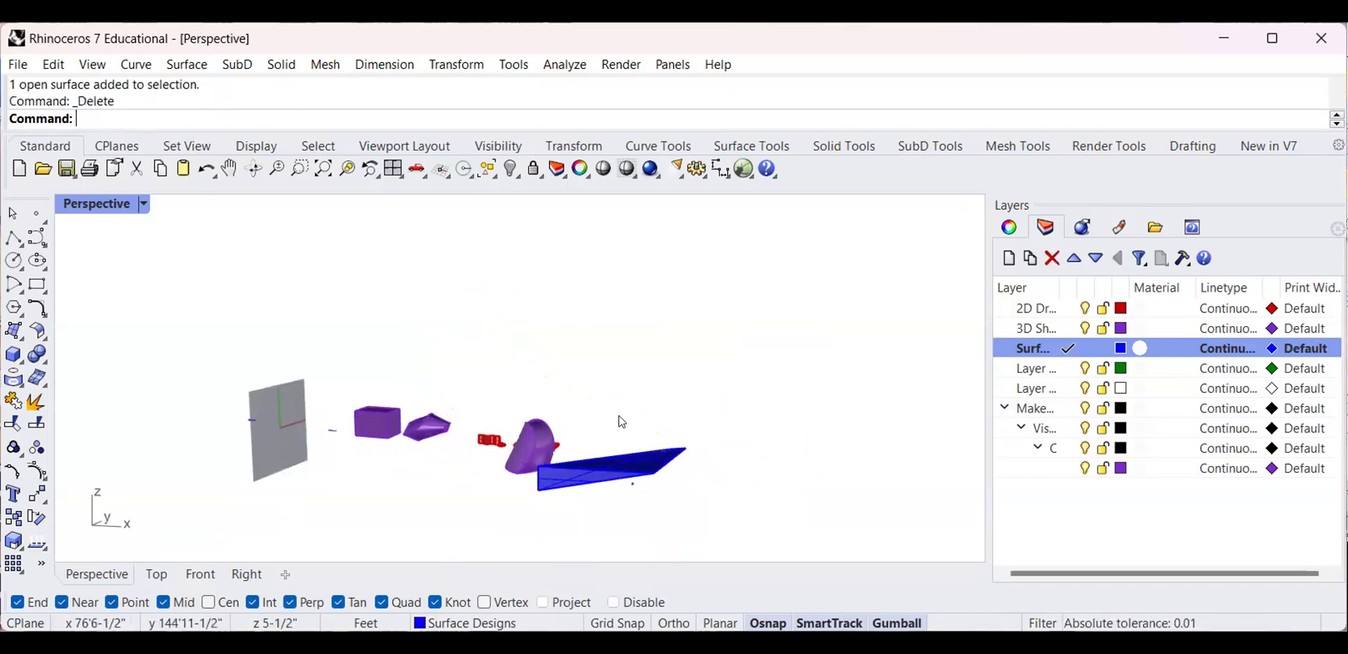
Try moving one blue surface away from the other, undo the move and clear the selection
right_drag(605, 443, 621, 457)
right_drag(631, 427, 540, 458)
click(649, 472)
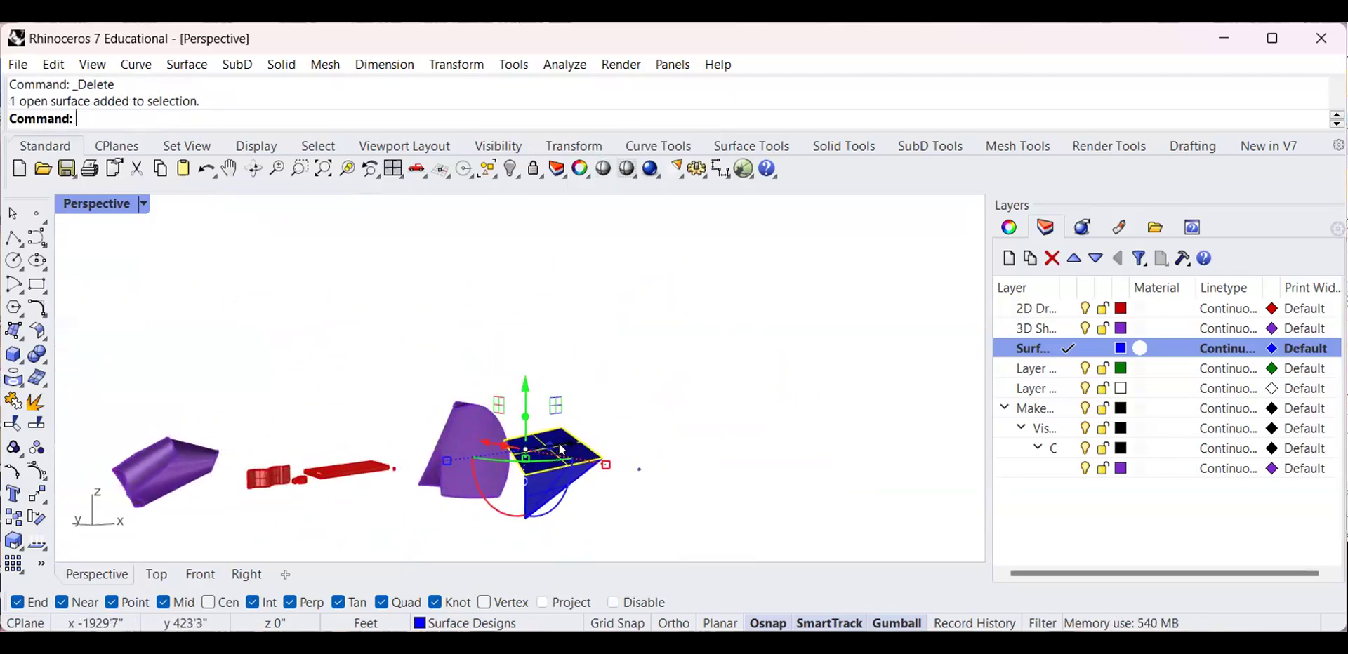
drag(570, 448, 763, 418)
key(ctrl+z)
click(566, 320)
Create a triangular corner-point surface spanning the gap between the outer corners of the two blue surfaces
scroll(735, 480, up, 5)
right_drag(773, 447, 602, 412)
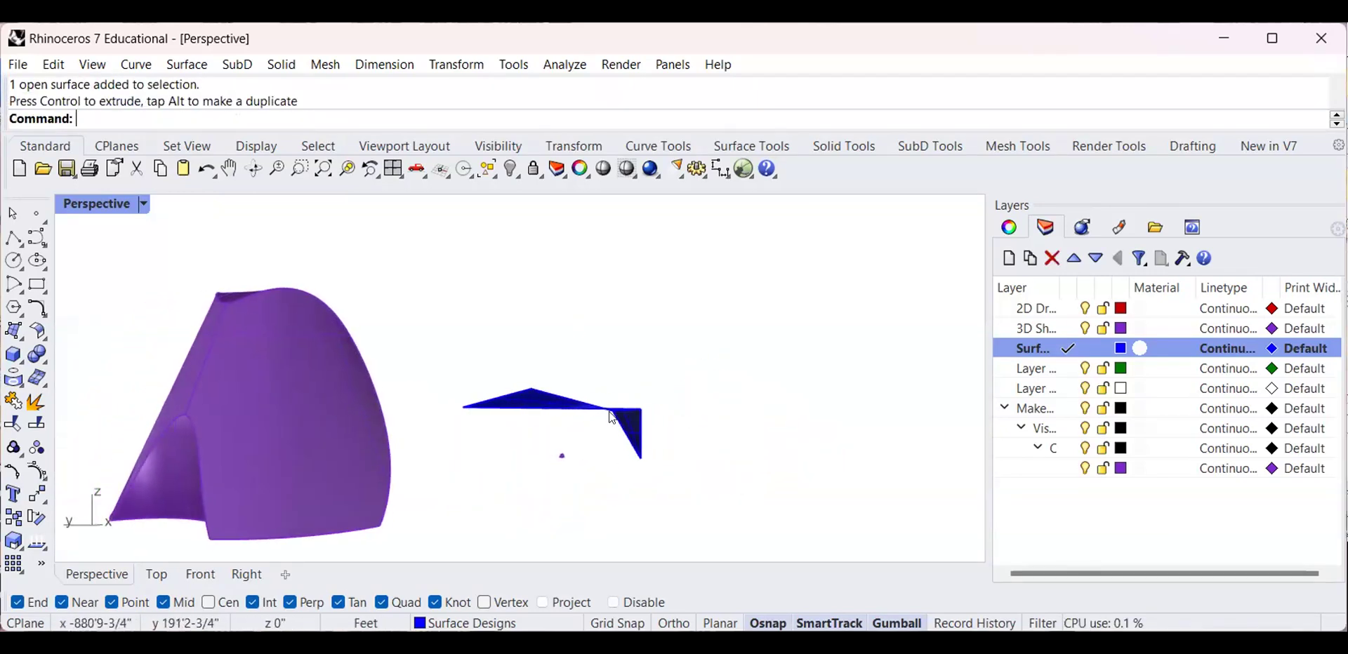
scroll(601, 413, up, 4)
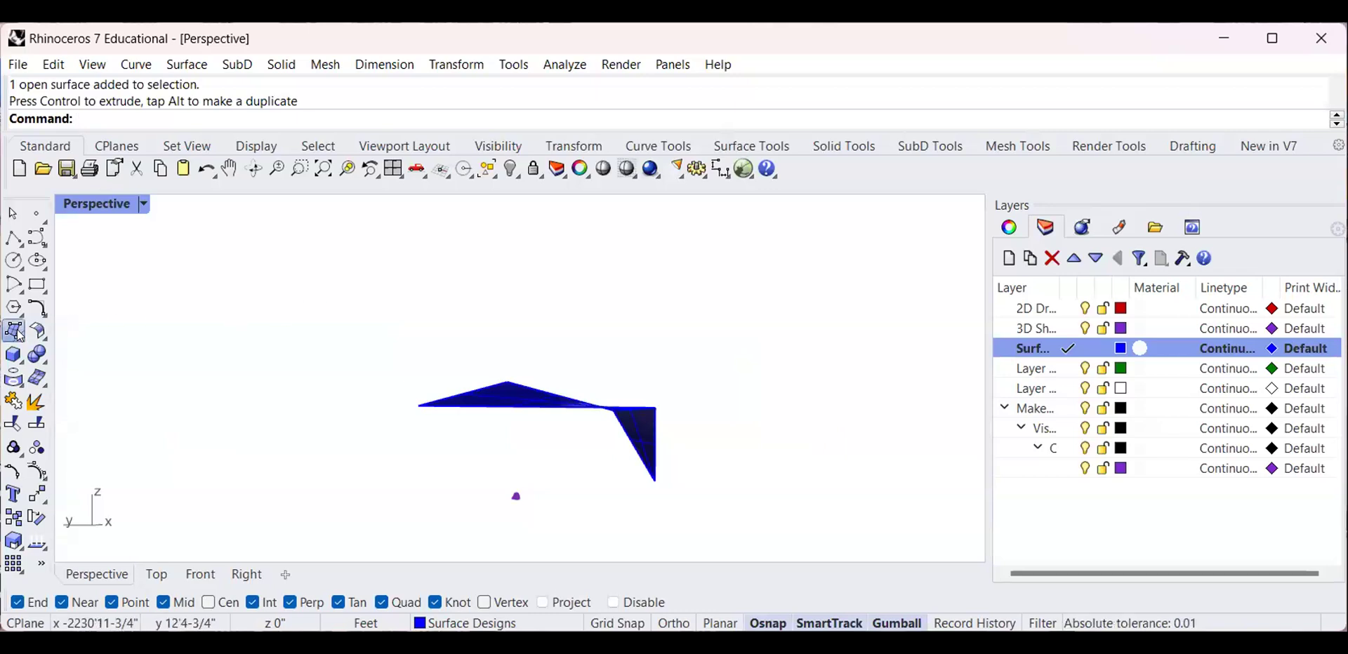
click(419, 405)
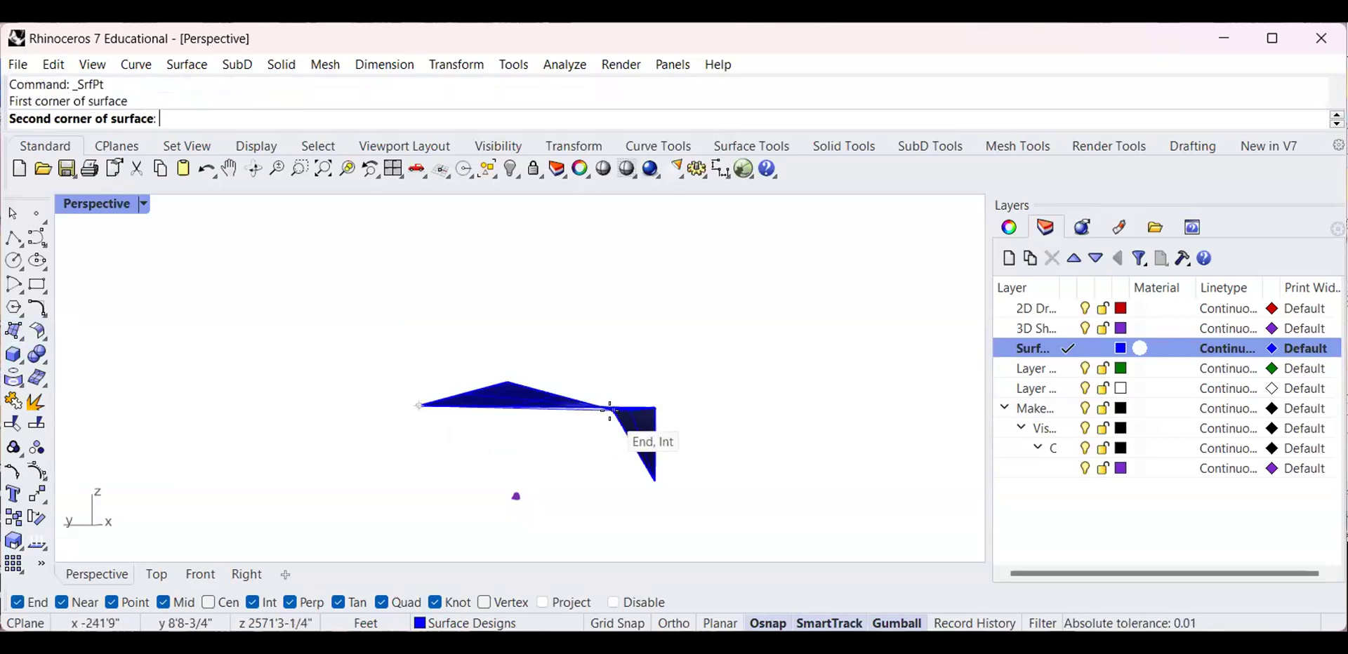
click(648, 404)
click(653, 482)
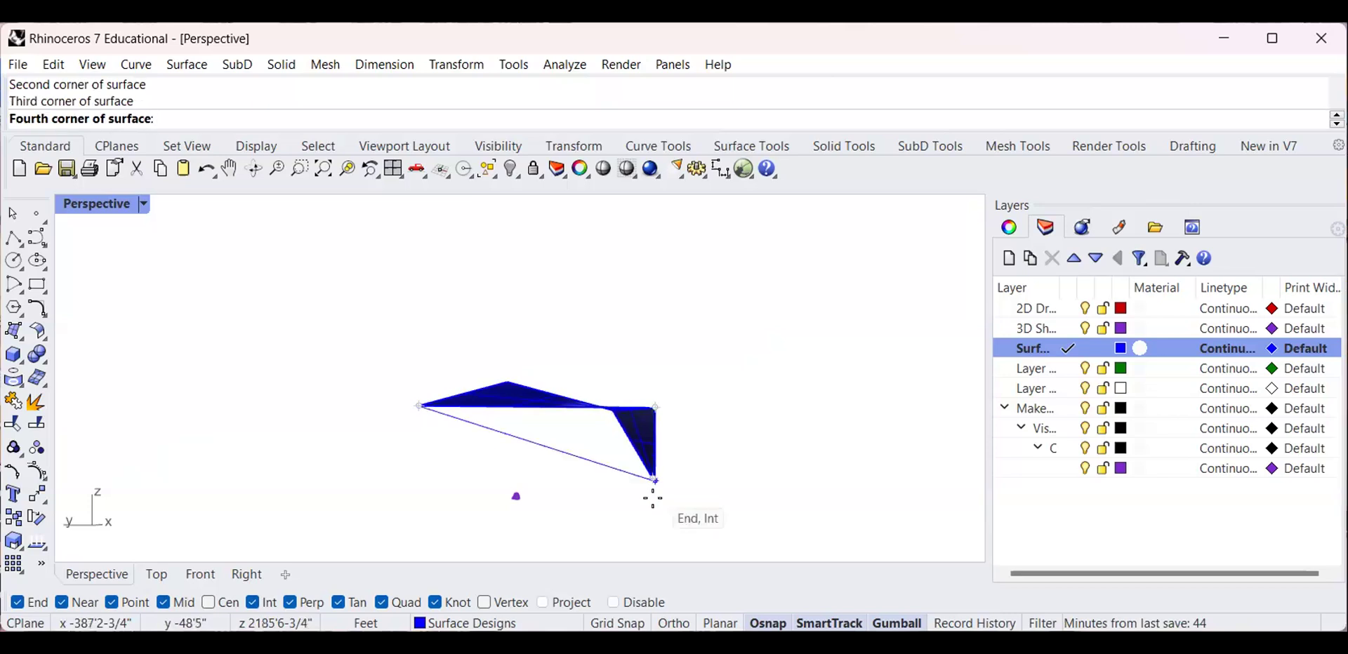
click(653, 475)
right_drag(677, 475, 877, 327)
Select the connected blue surfaces, zoom to the selection and join them into one polysurface
click(869, 312)
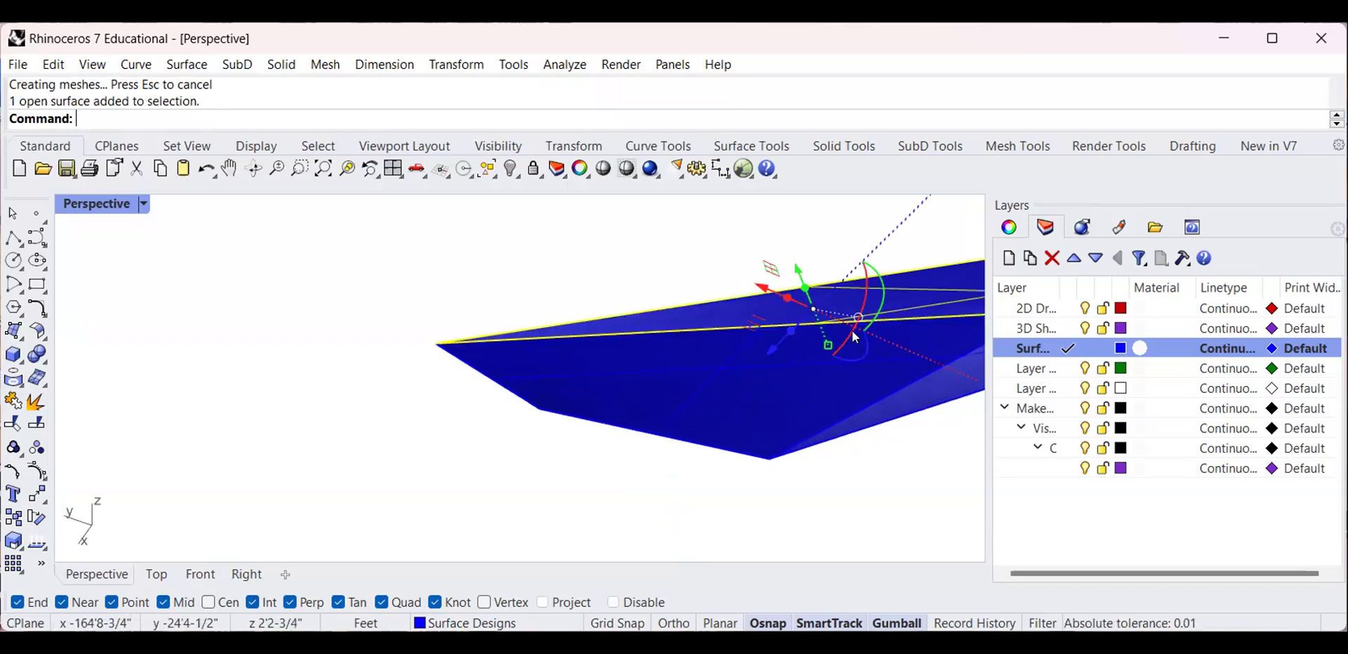
scroll(769, 360, down, 2)
shift+click(769, 361)
scroll(921, 374, down, 9)
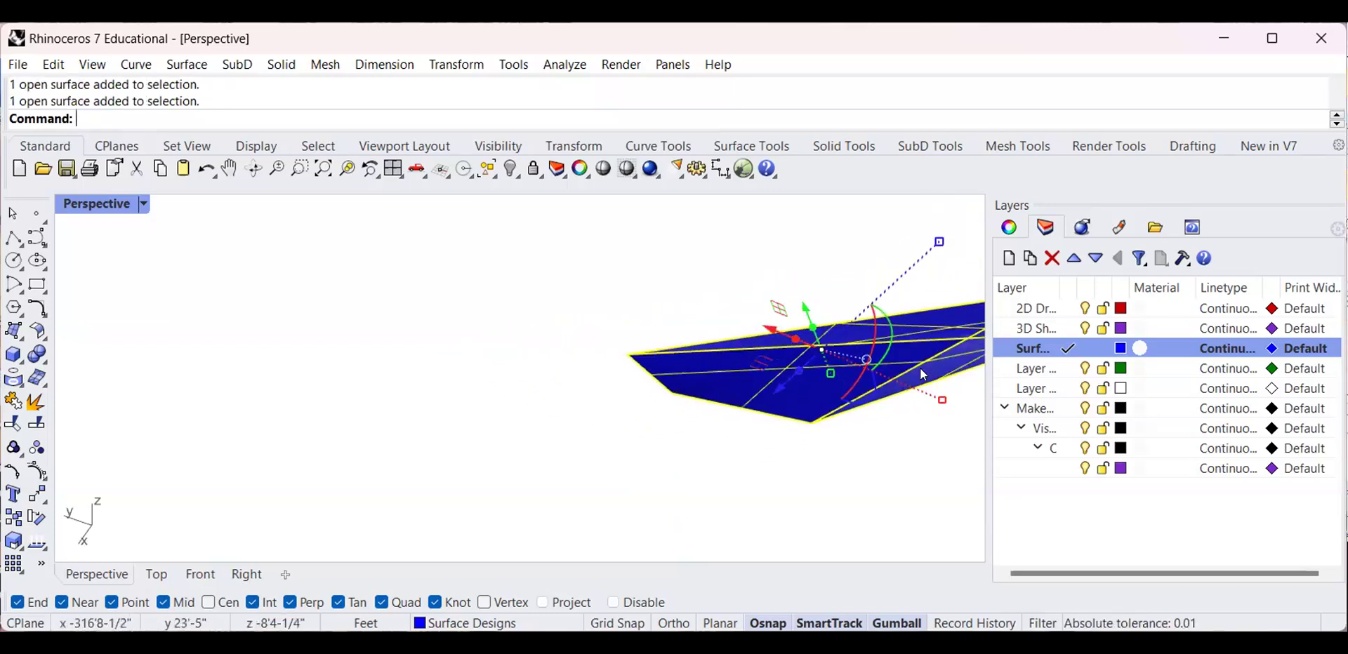
right_drag(921, 374, 728, 429)
scroll(733, 427, down, 8)
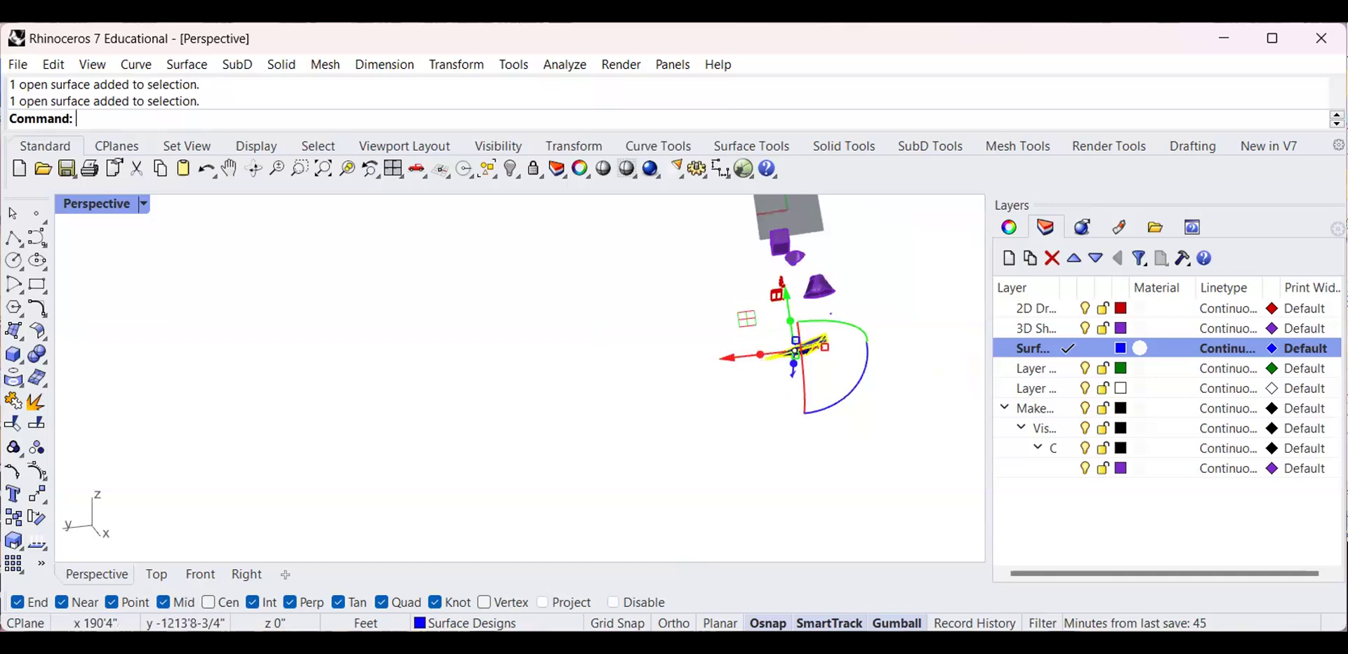
text(zs)
key(Return)
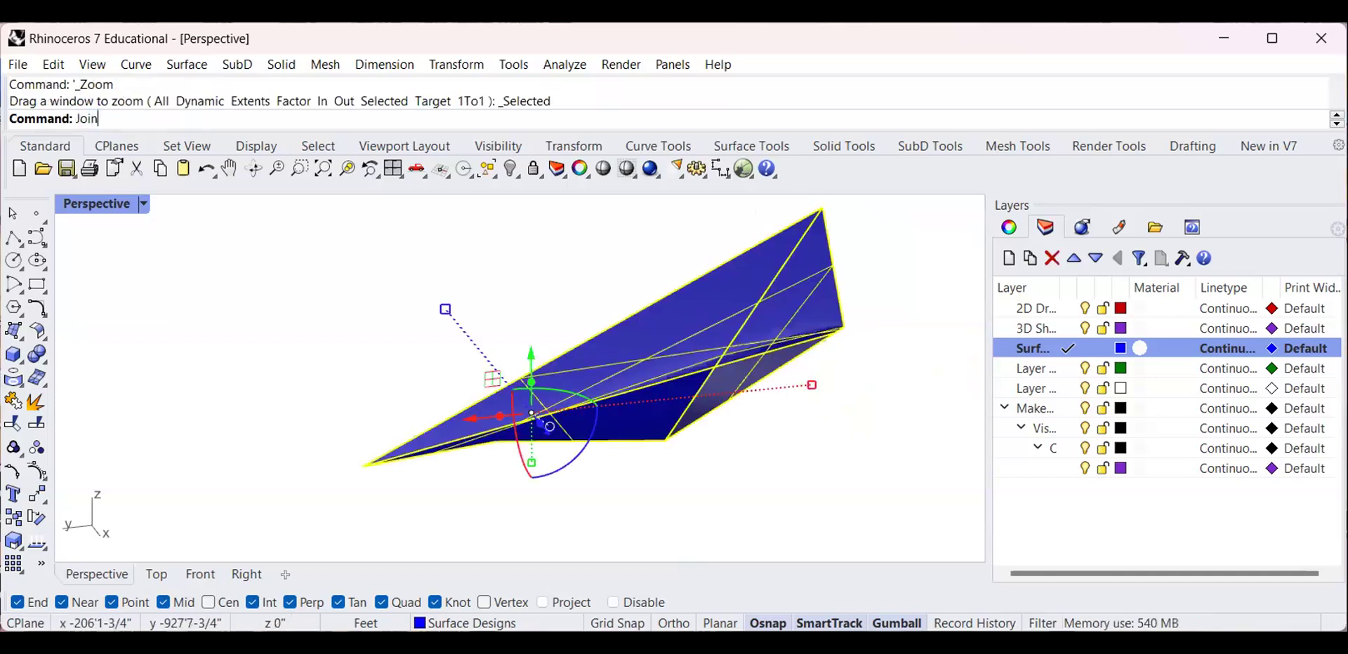
text(Join)
key(Return)
Try to cap the openings of the joined blue polysurface, and clear the selection
text(Cap)
key(Return)
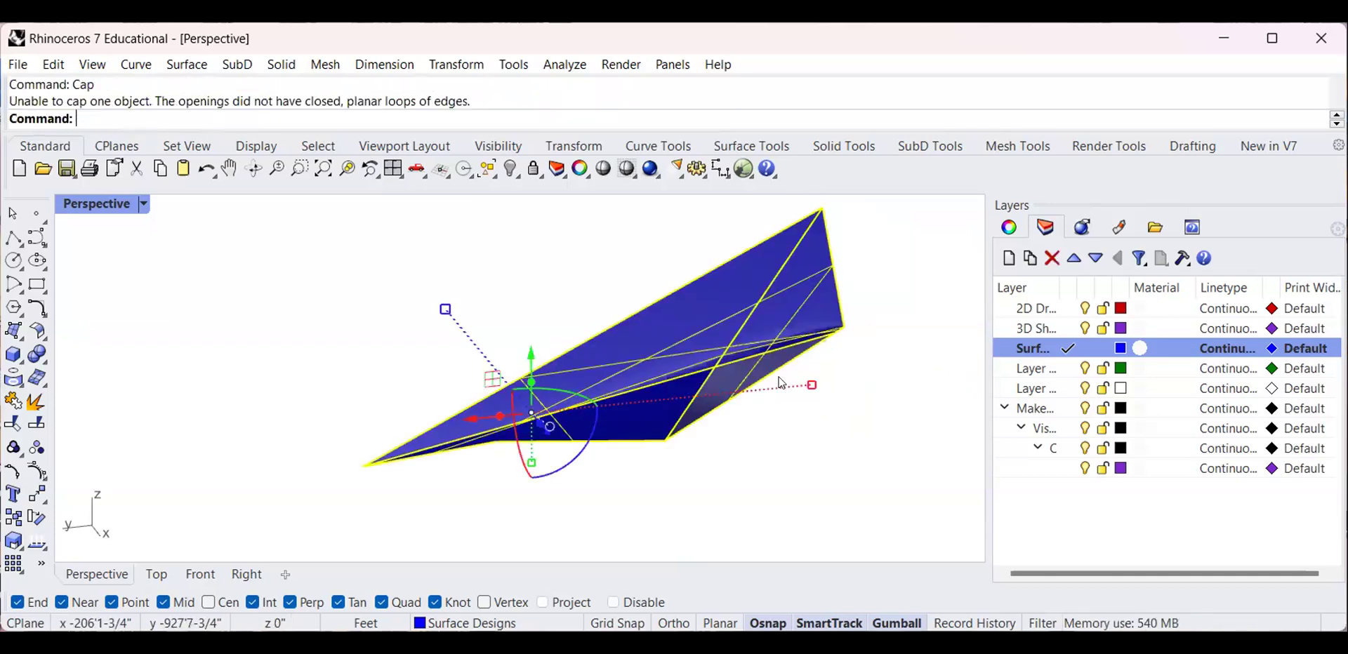
key(Escape)
Create a triangular corner-point surface over the open side, between the two upper corners and the right-hand corner of the blue polysurface
right_drag(565, 398, 656, 234)
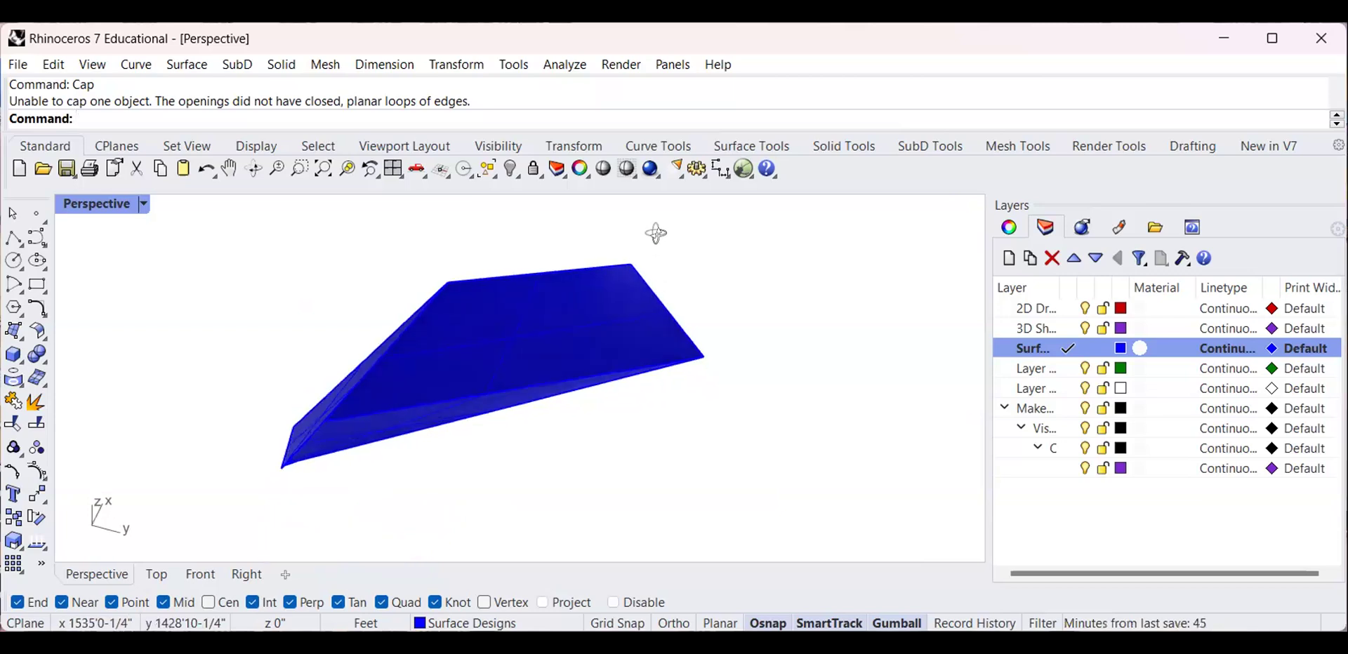
click(15, 333)
click(450, 282)
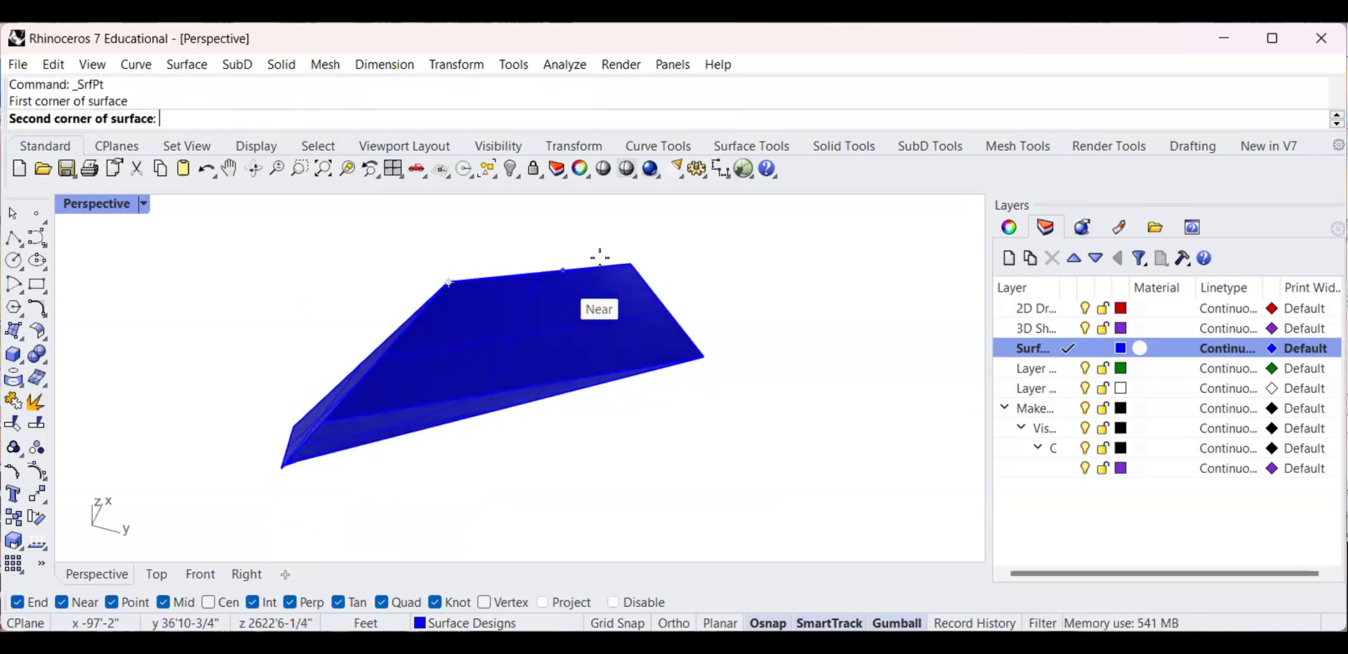
click(631, 265)
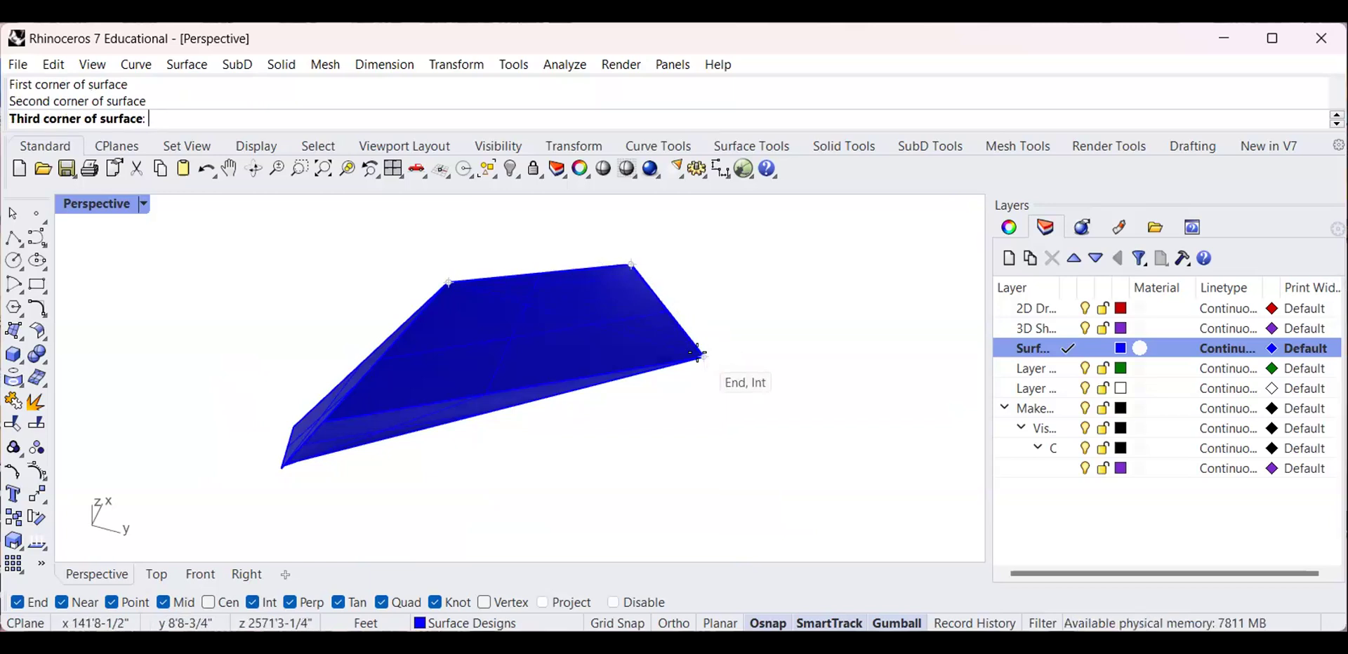
click(698, 354)
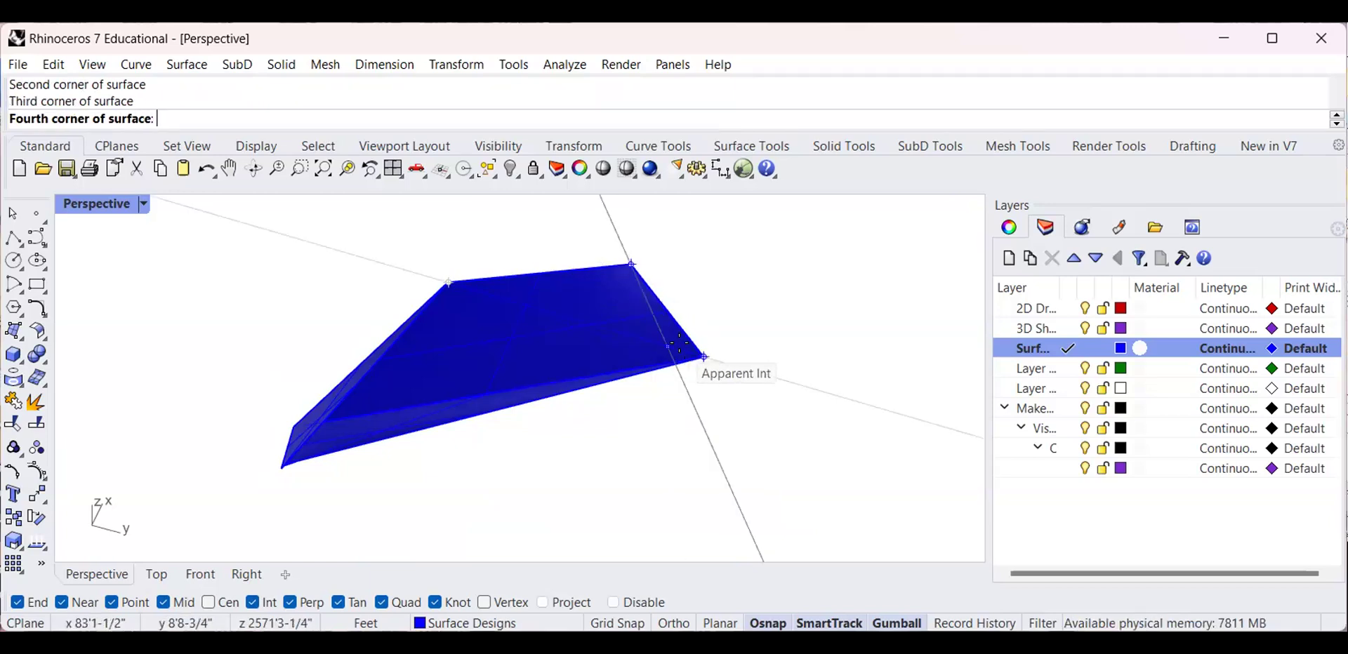
key(Return)
Create a second triangular corner-point surface between the lower-left tip, the upper-left corner and the right-hand corner of the blue form
key(Return)
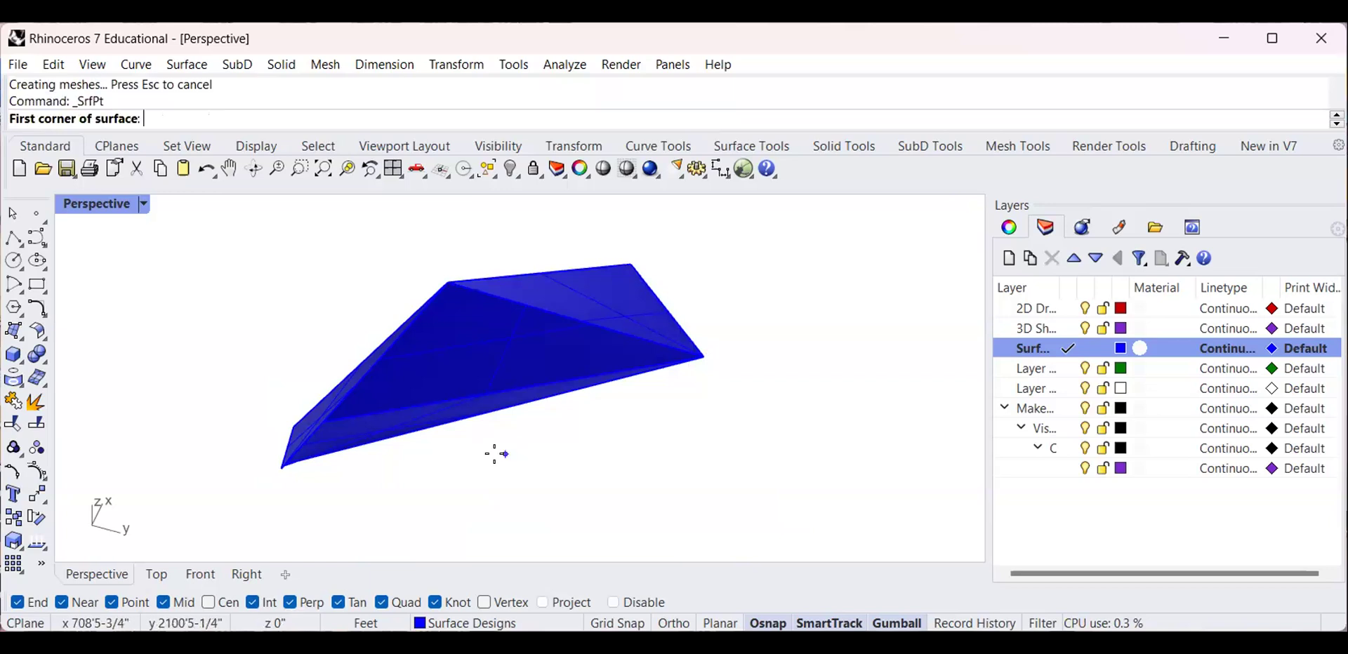
click(277, 464)
click(444, 280)
click(702, 357)
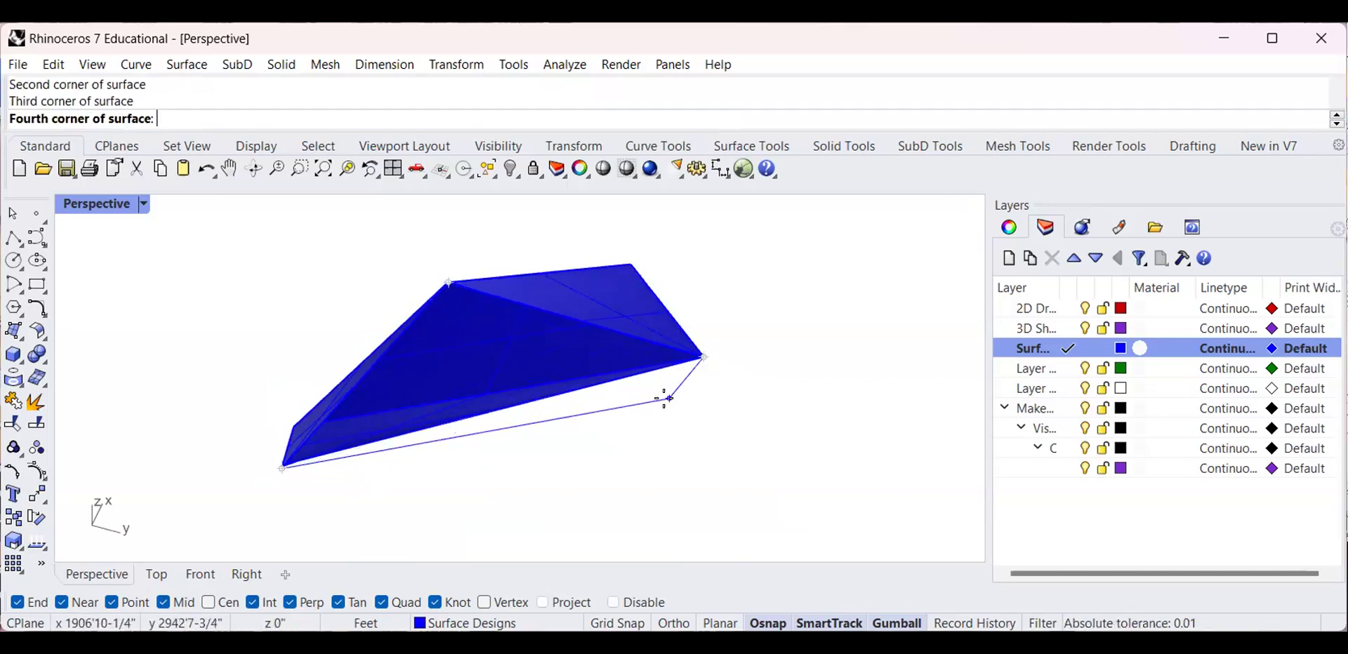
key(Return)
Select the blue polysurface with the two new triangular surfaces, join them into one polysurface and clear the selection
scroll(548, 444, down, 6)
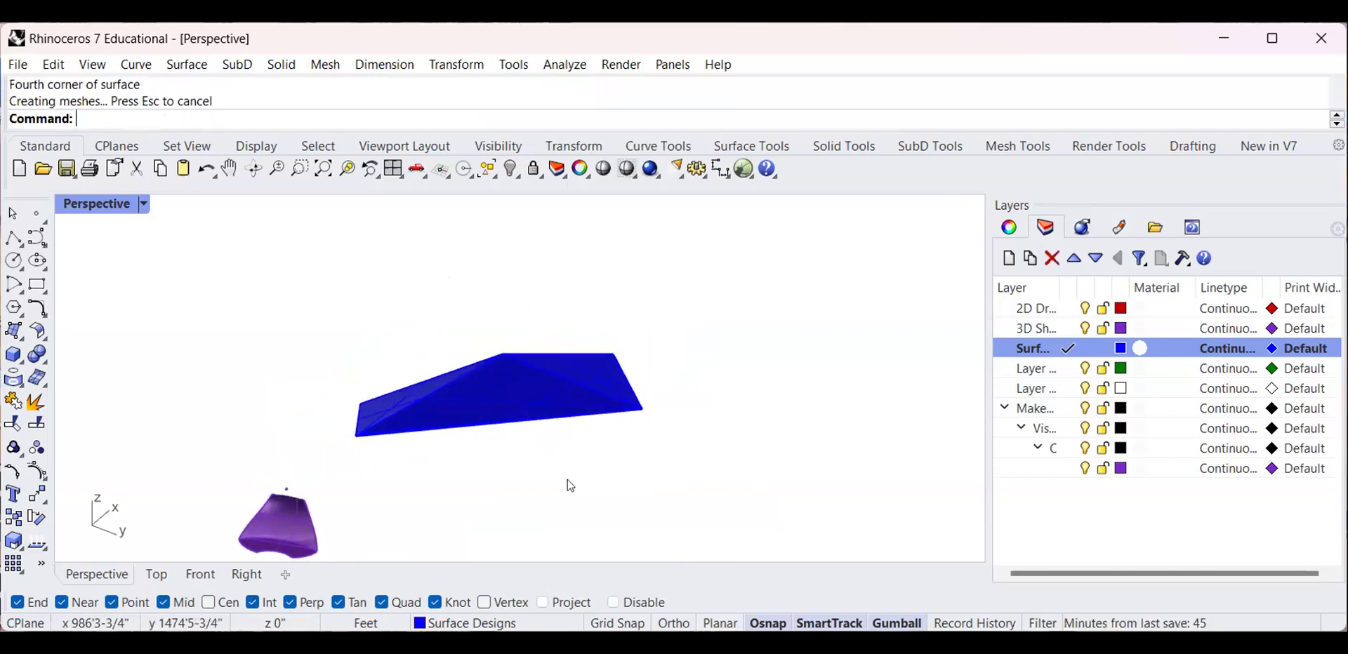
drag(379, 373, 634, 473)
text(Join)
key(Return)
click(637, 460)
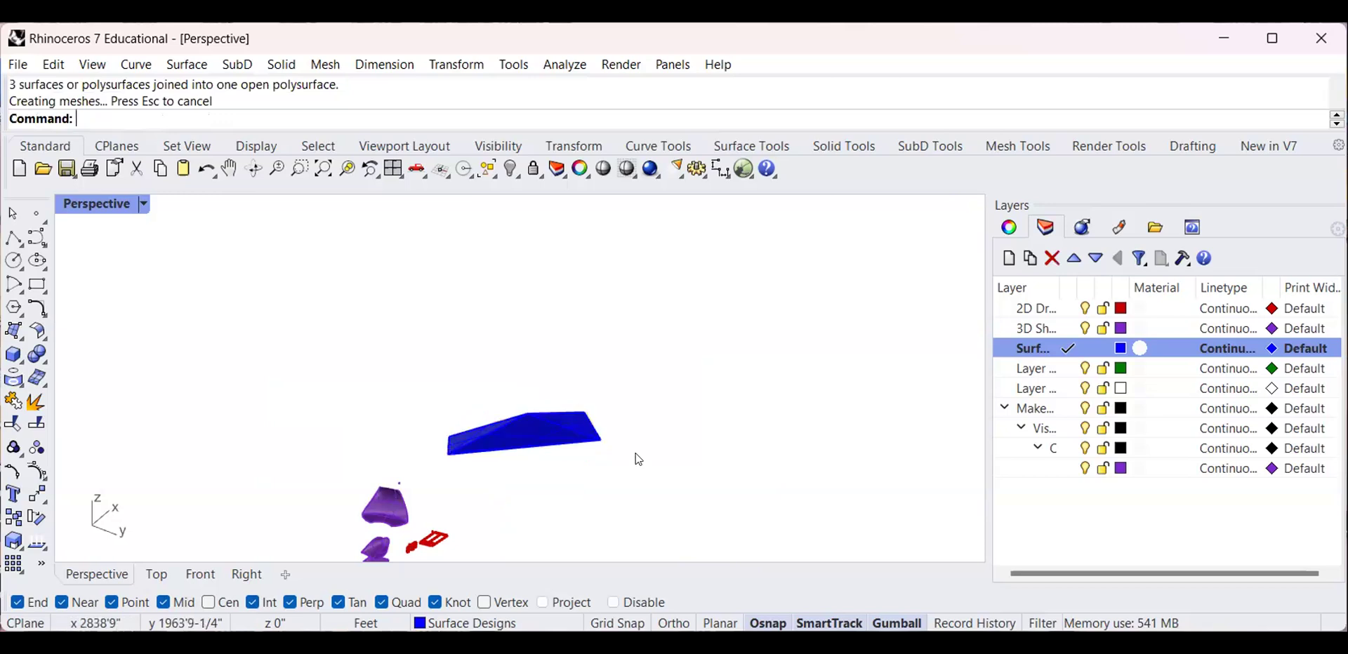
Move the blue polysurface closer to the purple rounded shape and clear the selection
right_drag(445, 231, 644, 365)
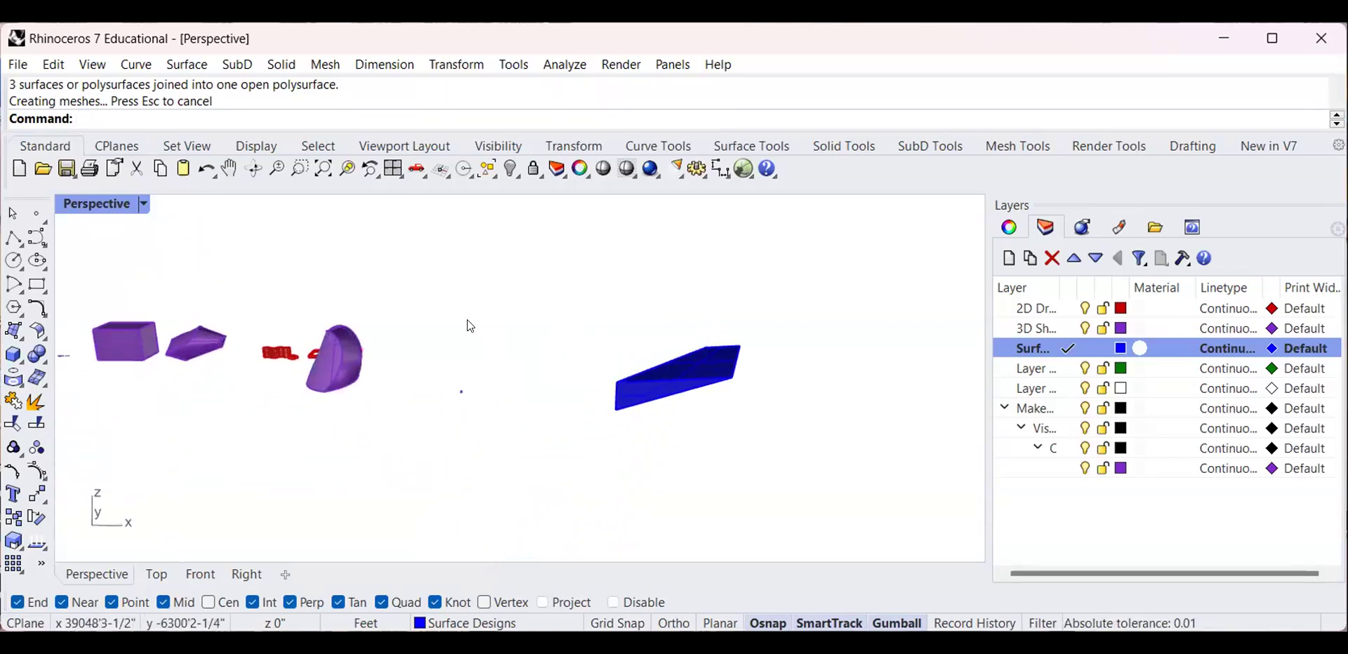
scroll(81, 326, up, 5)
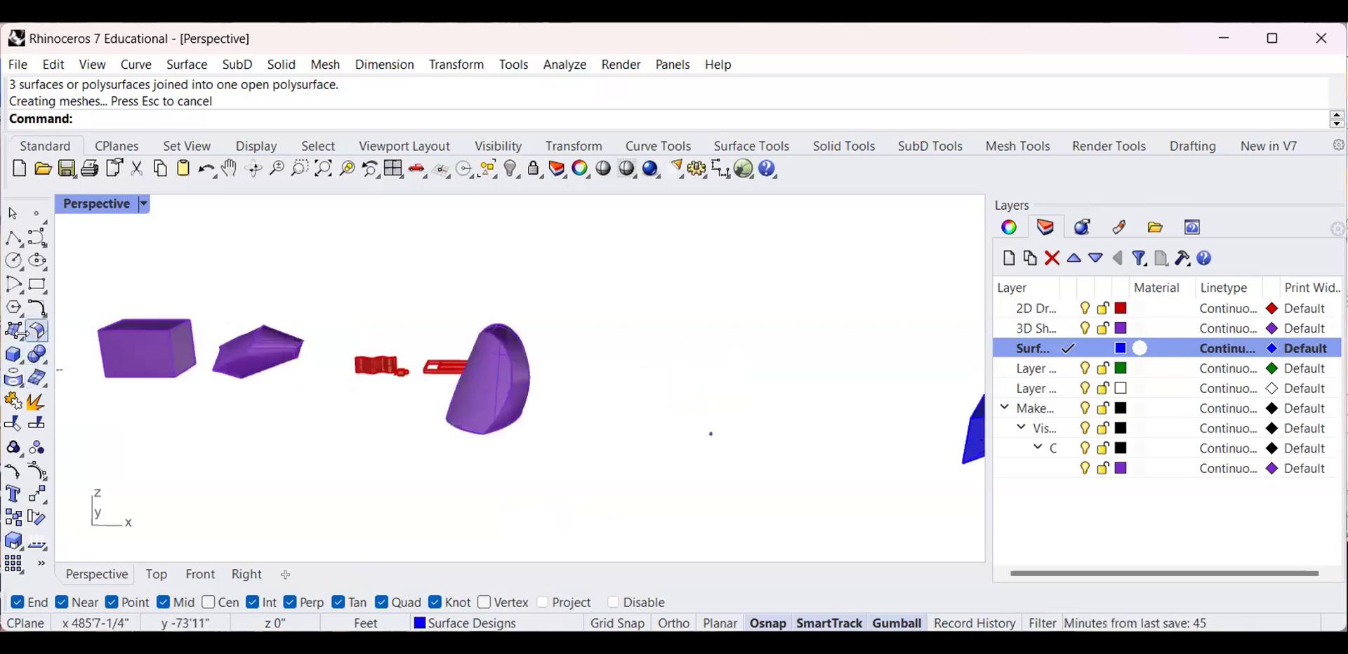
scroll(372, 475, down, 4)
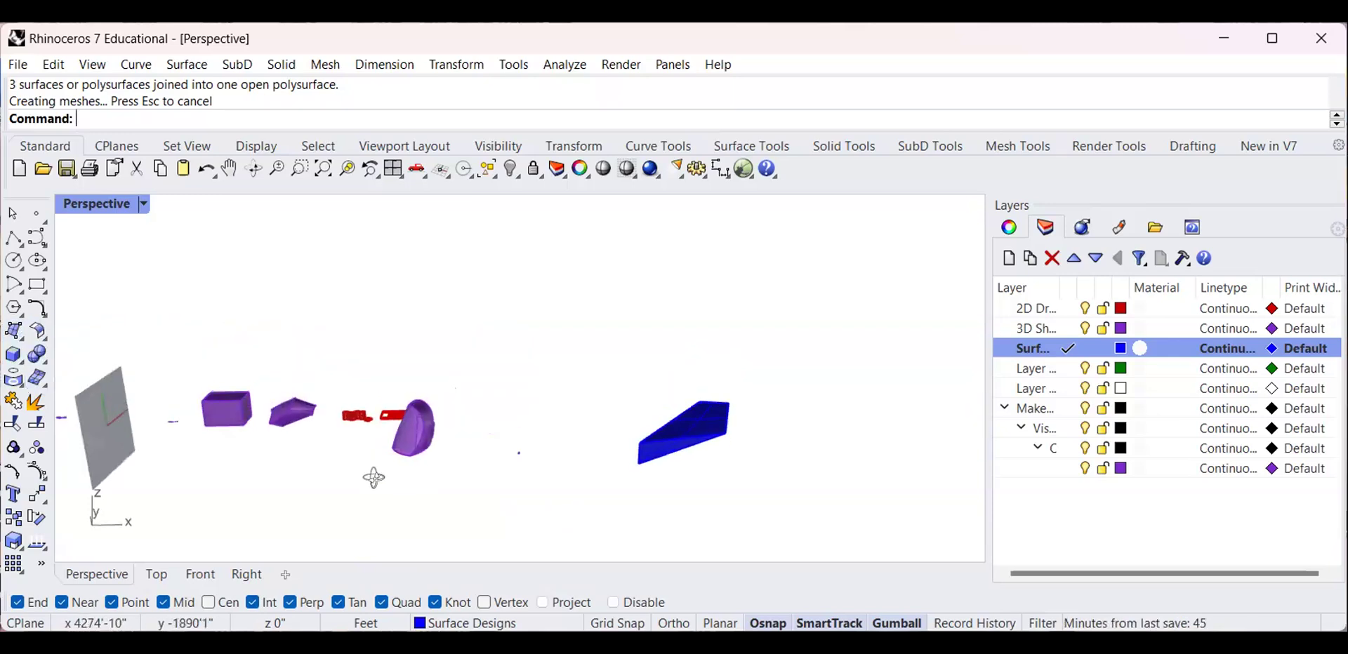
scroll(472, 445, up, 4)
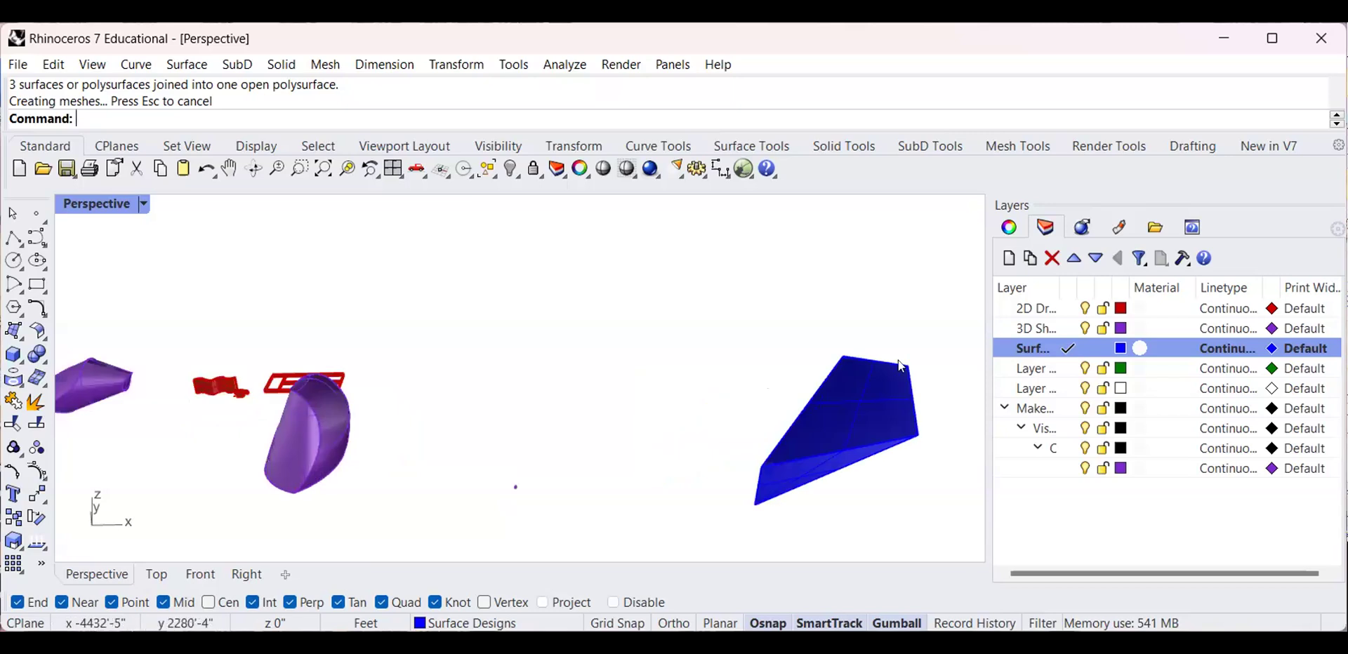
click(842, 411)
drag(887, 411, 709, 429)
click(367, 375)
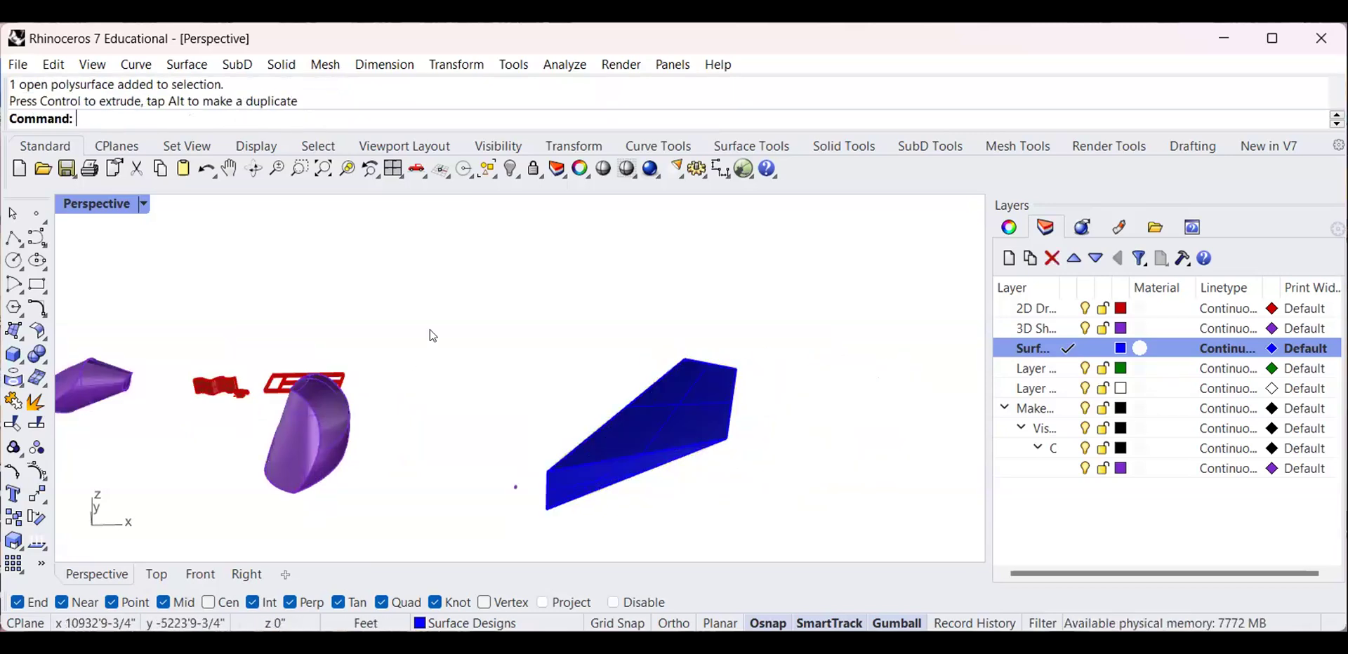
Set the Perspective viewport's display mode to Rendered and examine the shapes
scroll(271, 217, down, 3)
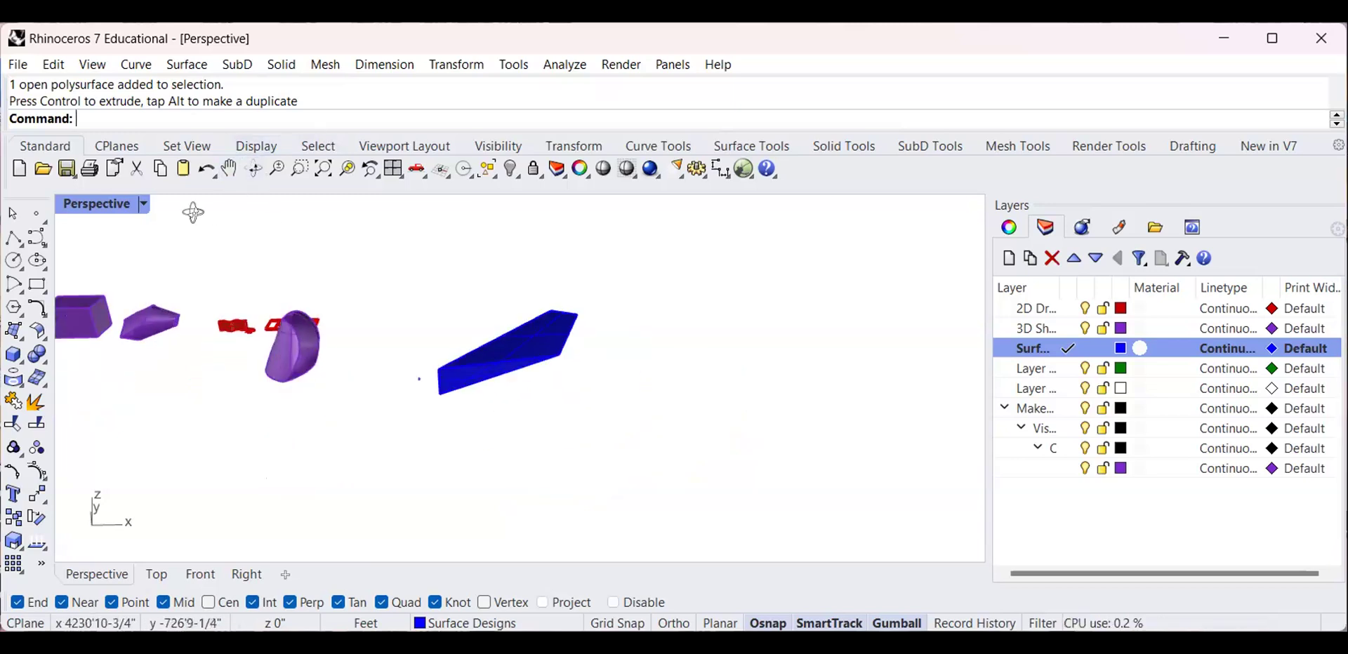
shift+right_drag(386, 276, 499, 360)
scroll(416, 352, down, 4)
right_drag(412, 353, 363, 325)
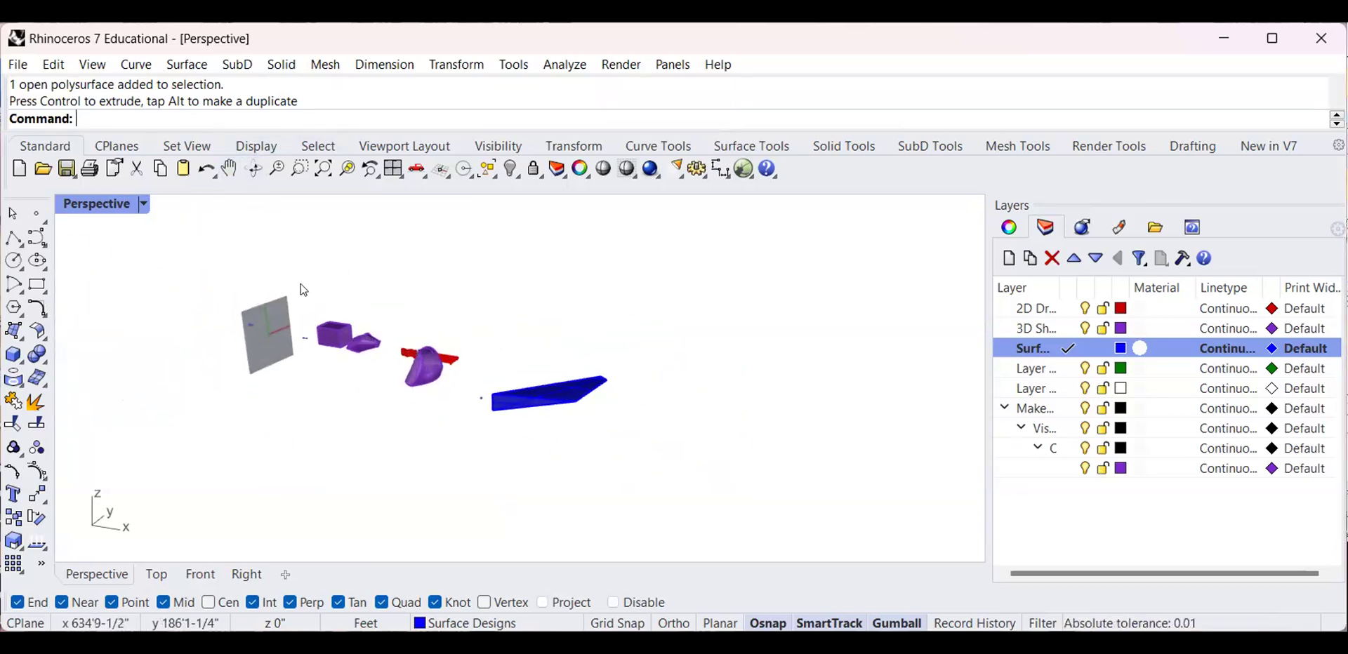
scroll(425, 345, up, 2)
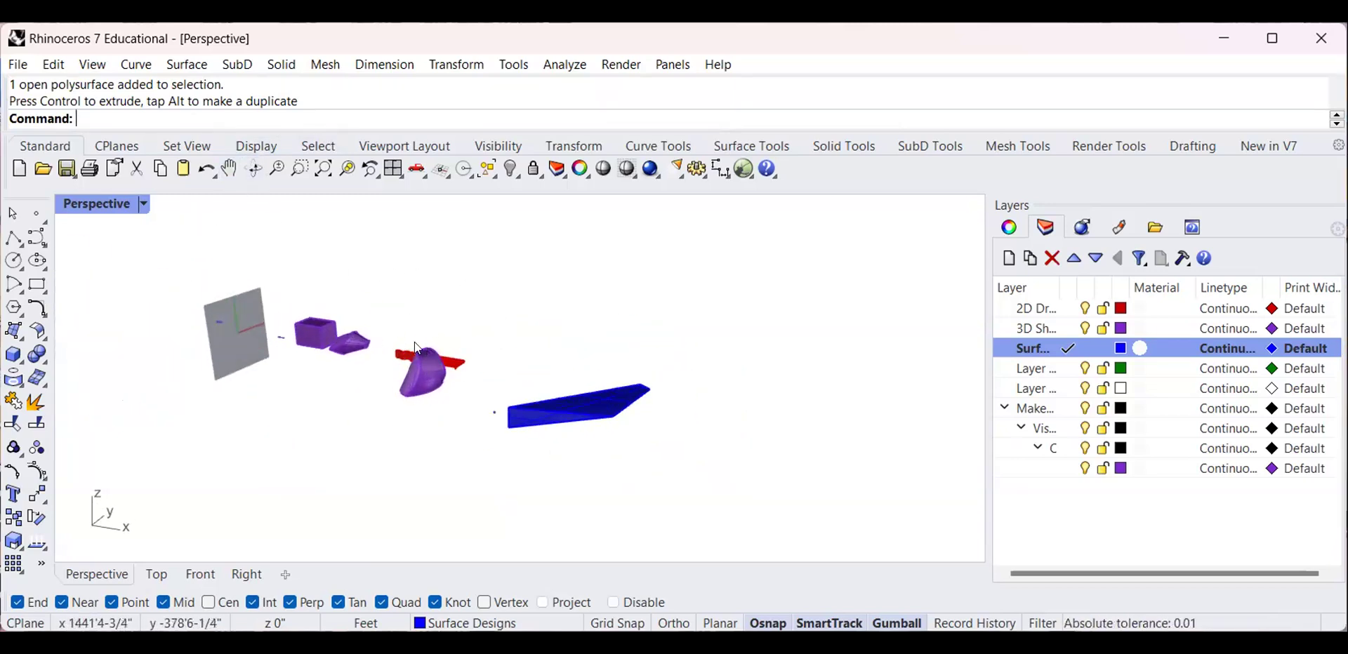
click(144, 204)
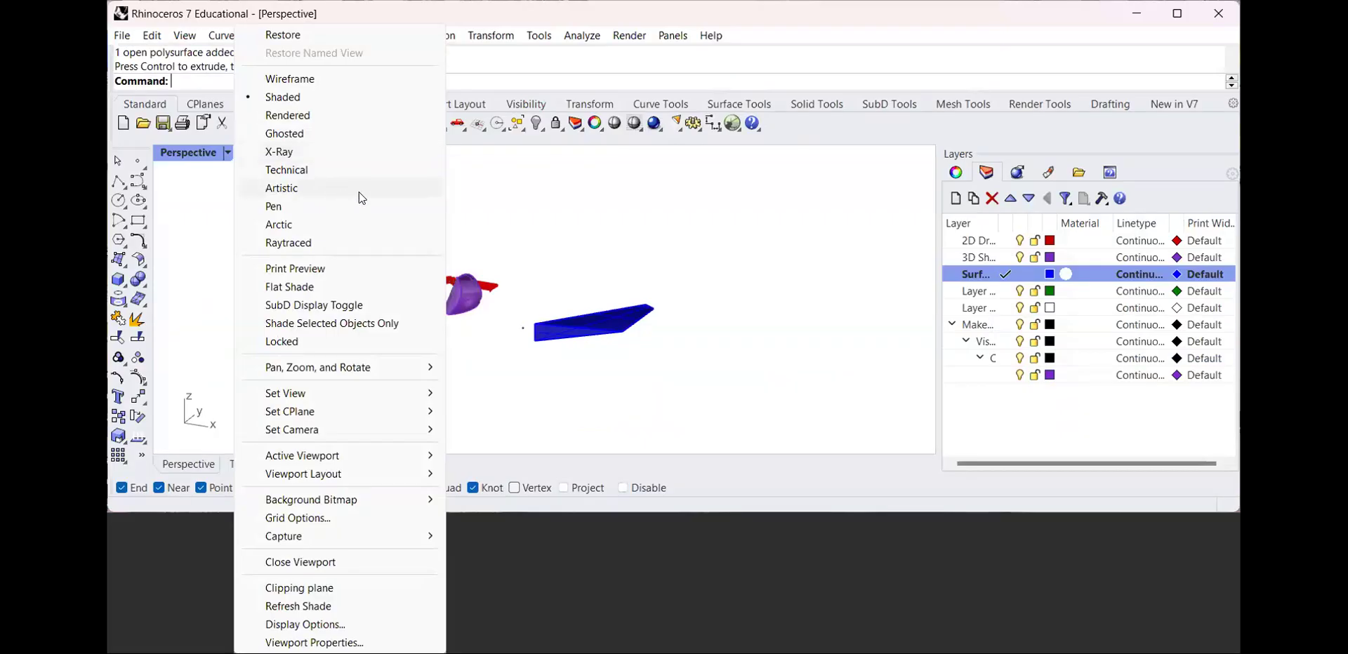
click(348, 117)
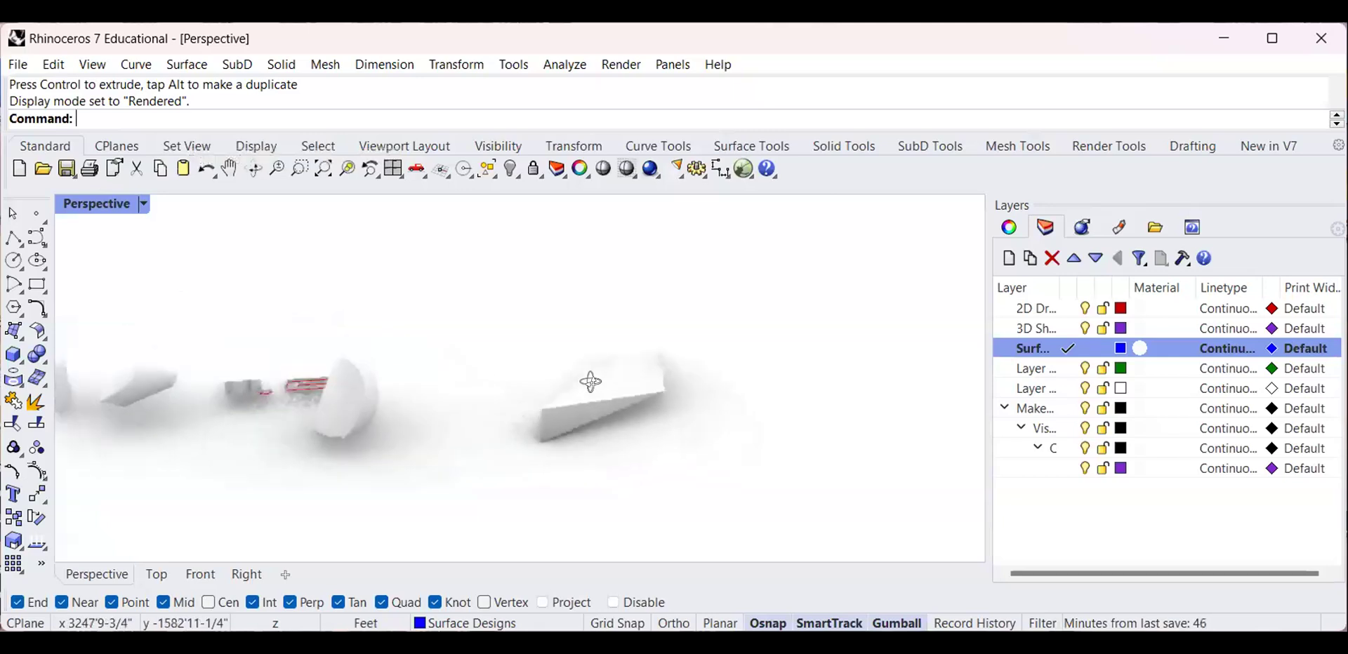
right_drag(590, 381, 523, 428)
scroll(626, 389, up, 4)
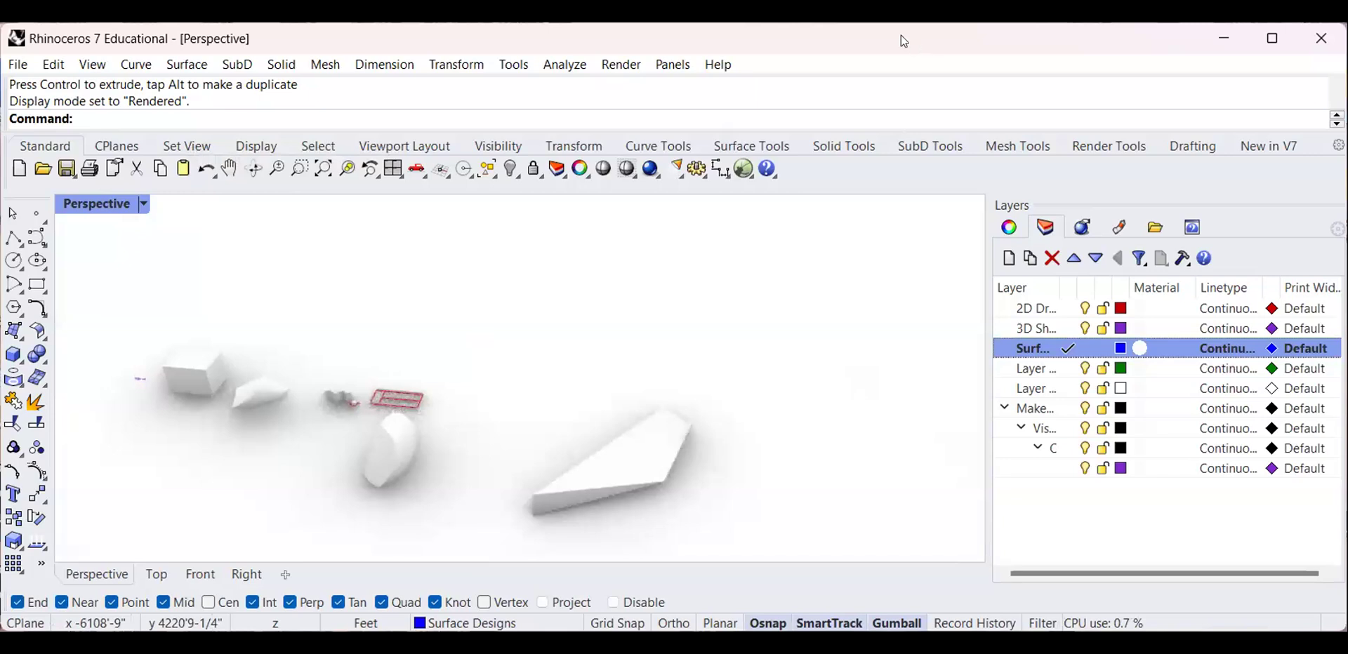
Select the rounded solid, highlight its 3D Shapes layer and check the layer's material settings without changing them
scroll(582, 485, up, 4)
right_drag(582, 485, 619, 435)
click(263, 436)
right_drag(287, 437, 447, 411)
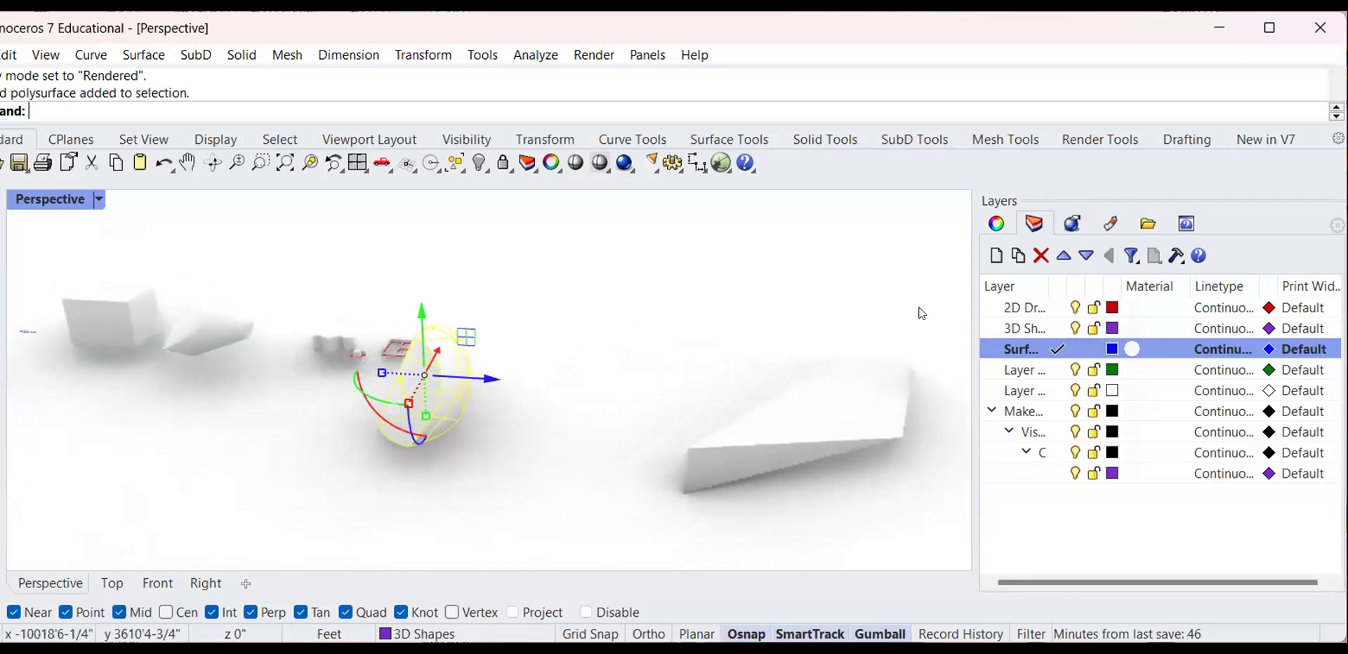
click(1143, 329)
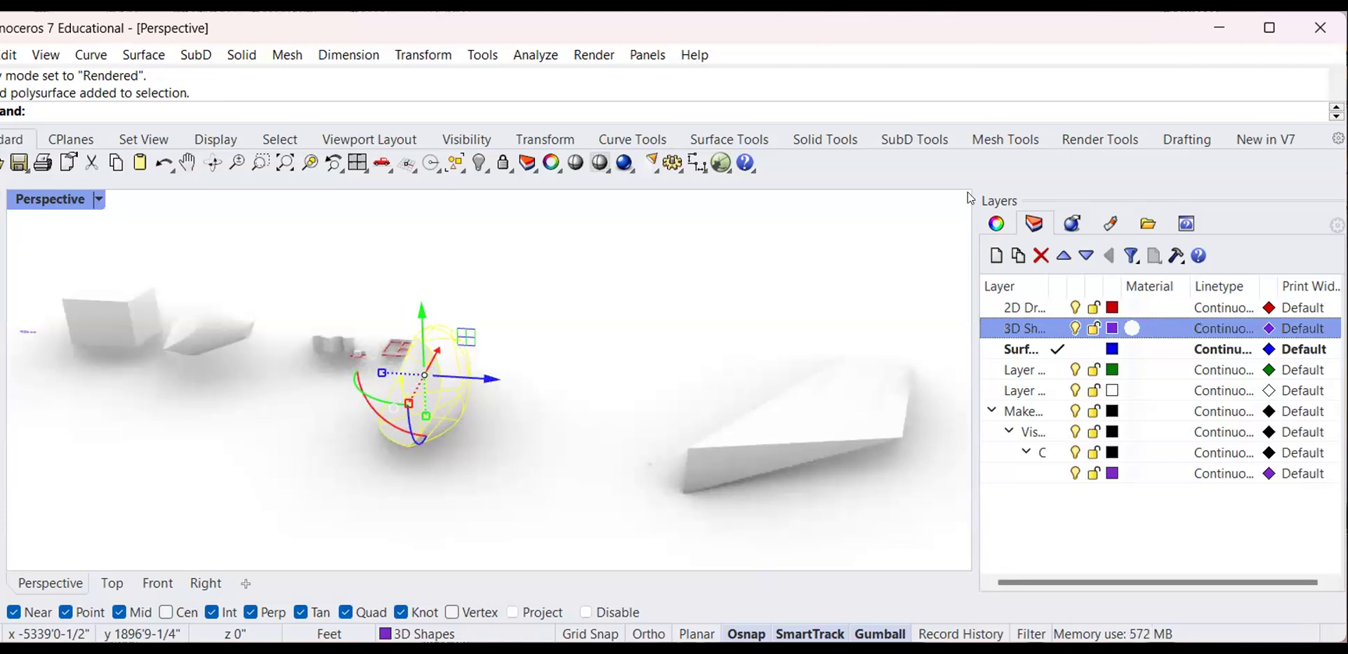
click(1157, 326)
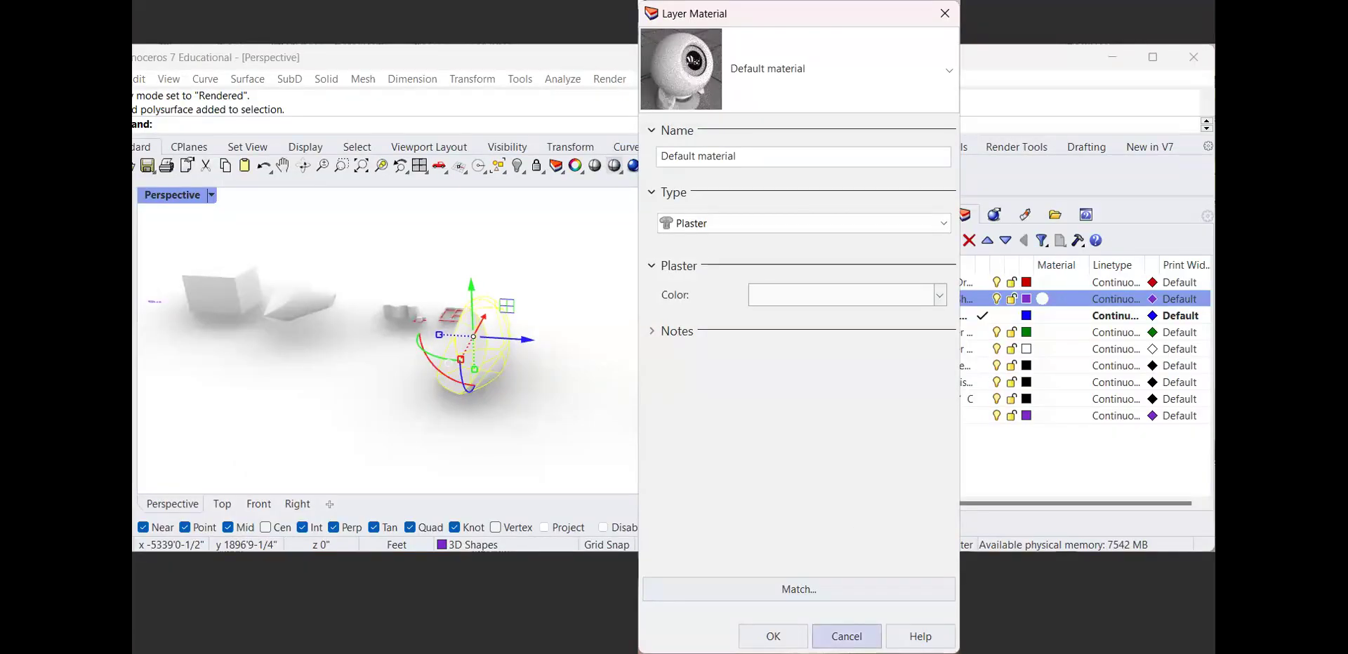
click(847, 637)
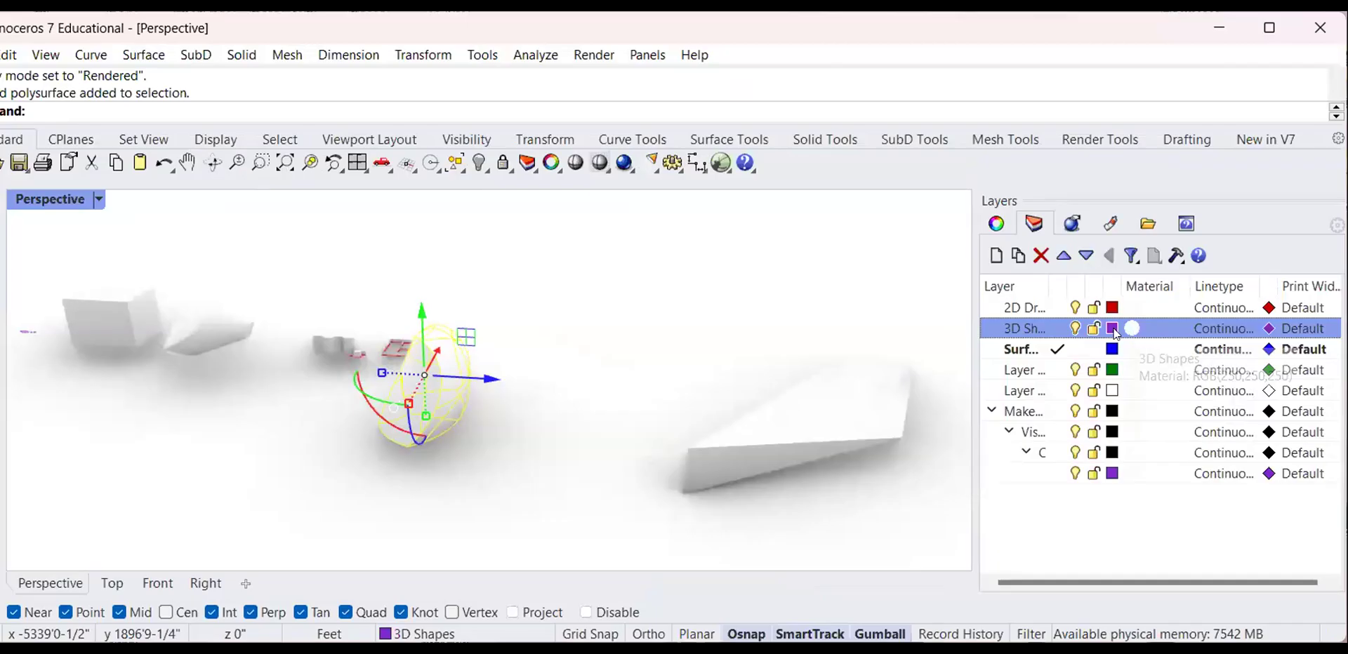
Open the 3D Shapes layer's material, try the Physically Based type and set the type to Glass
click(1114, 330)
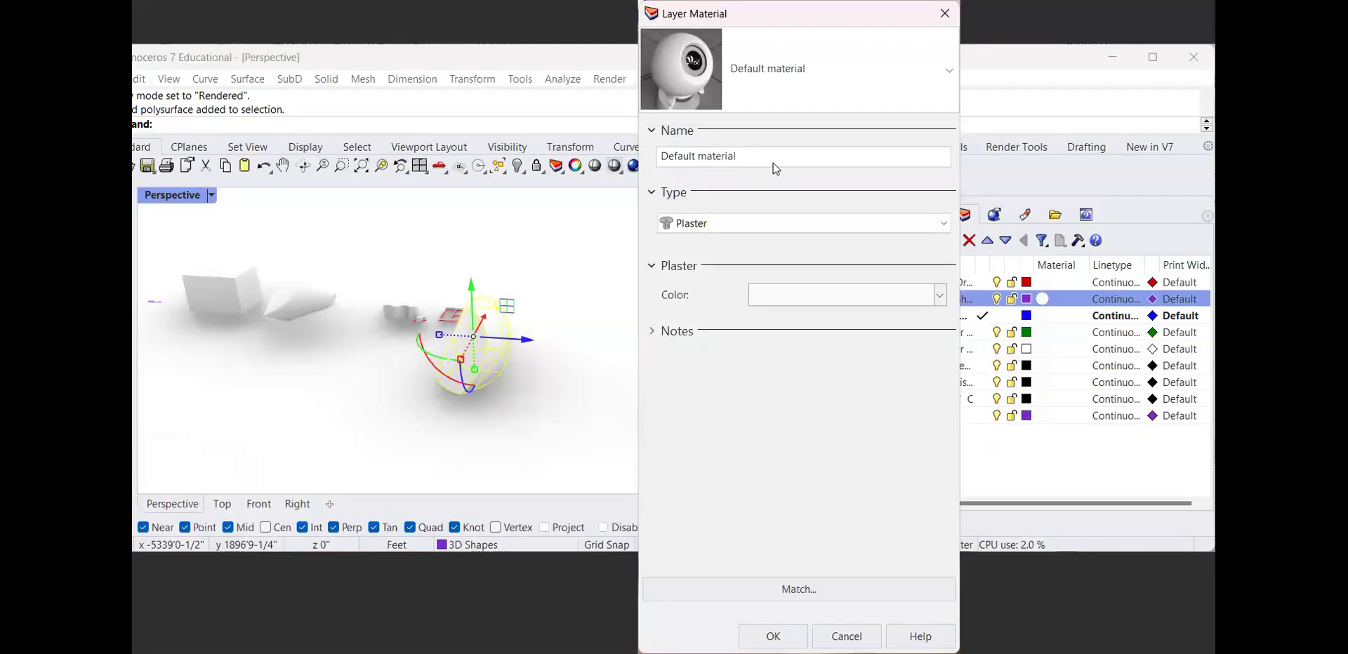
click(873, 229)
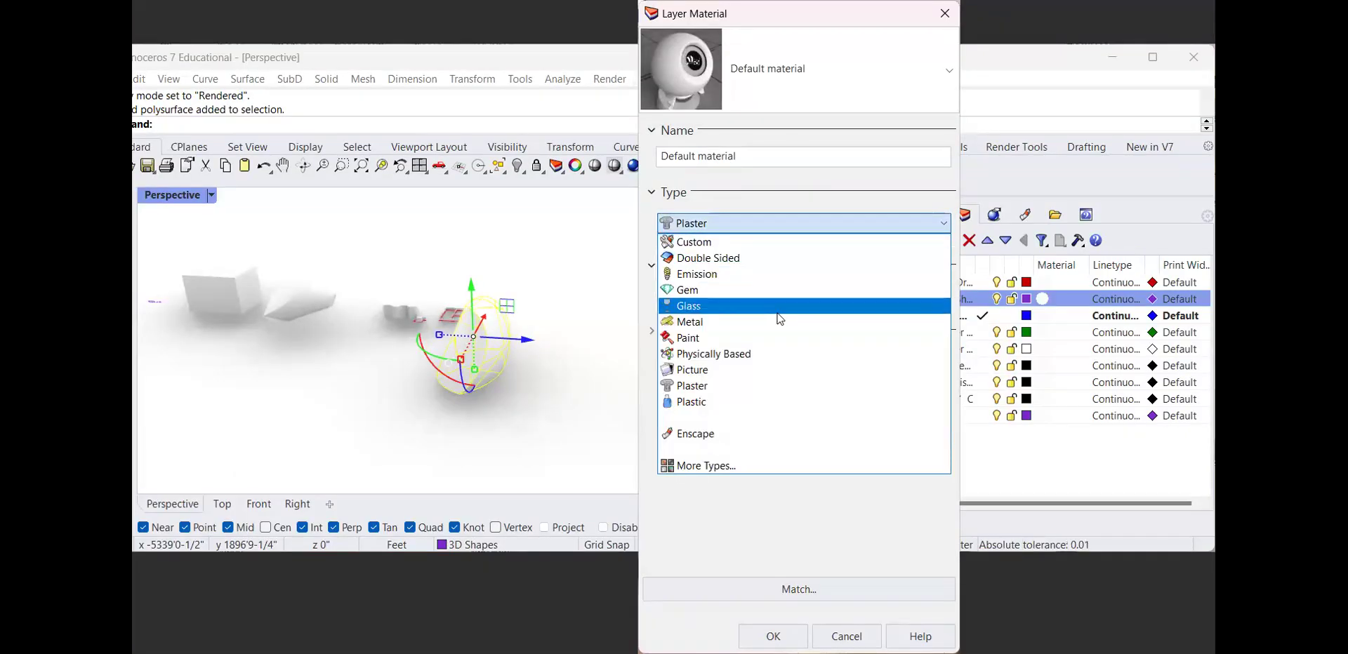
click(736, 358)
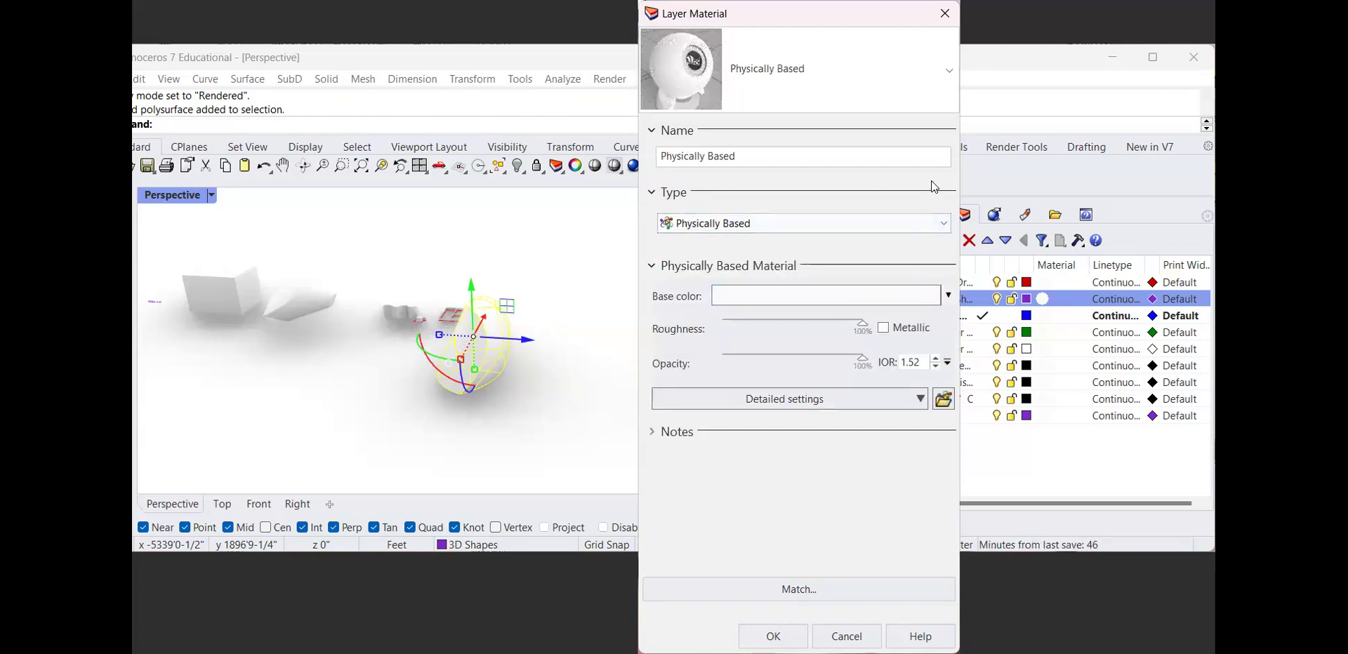
click(938, 225)
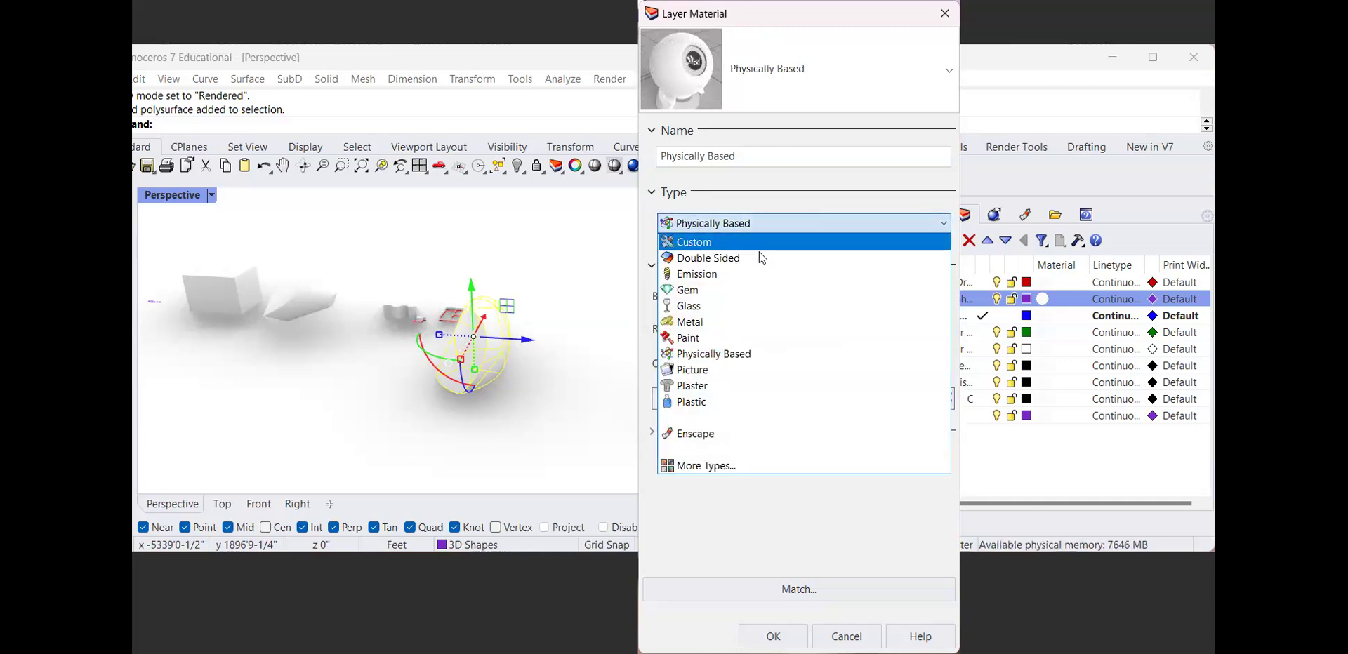
click(703, 309)
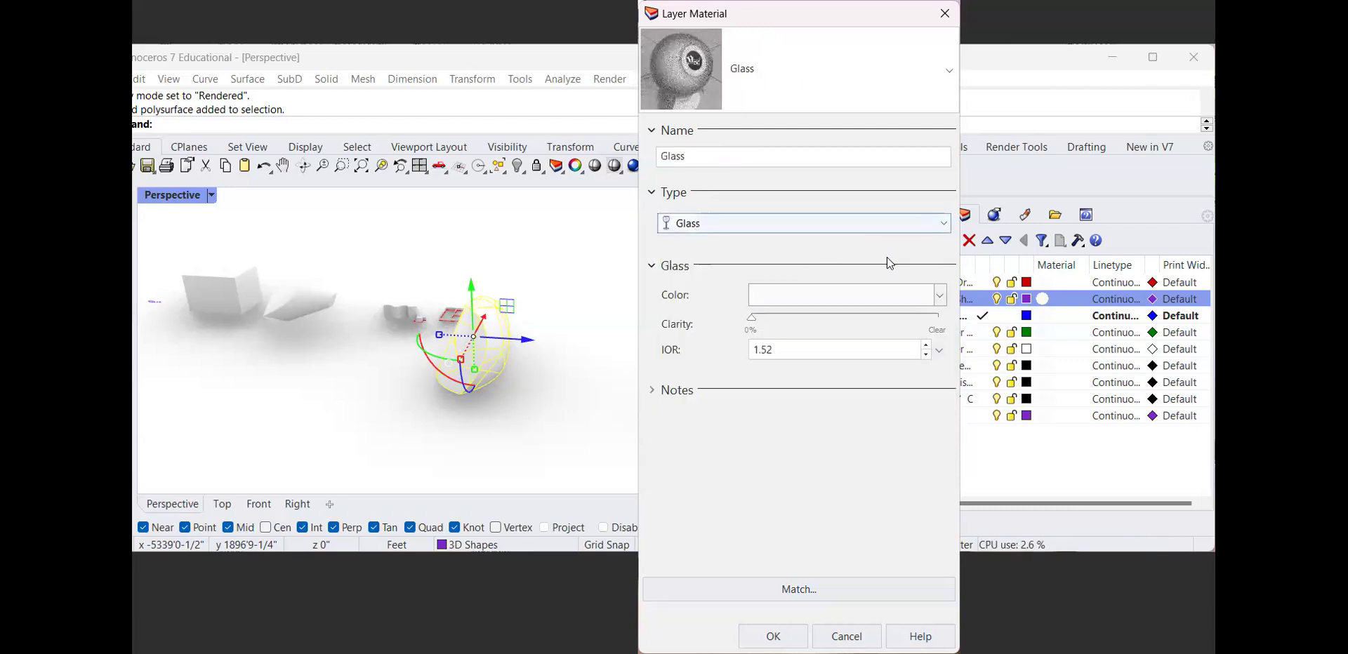
Set the glass color to light pink (#FFBFBF) and apply the material to the 3D Shapes layer
click(940, 299)
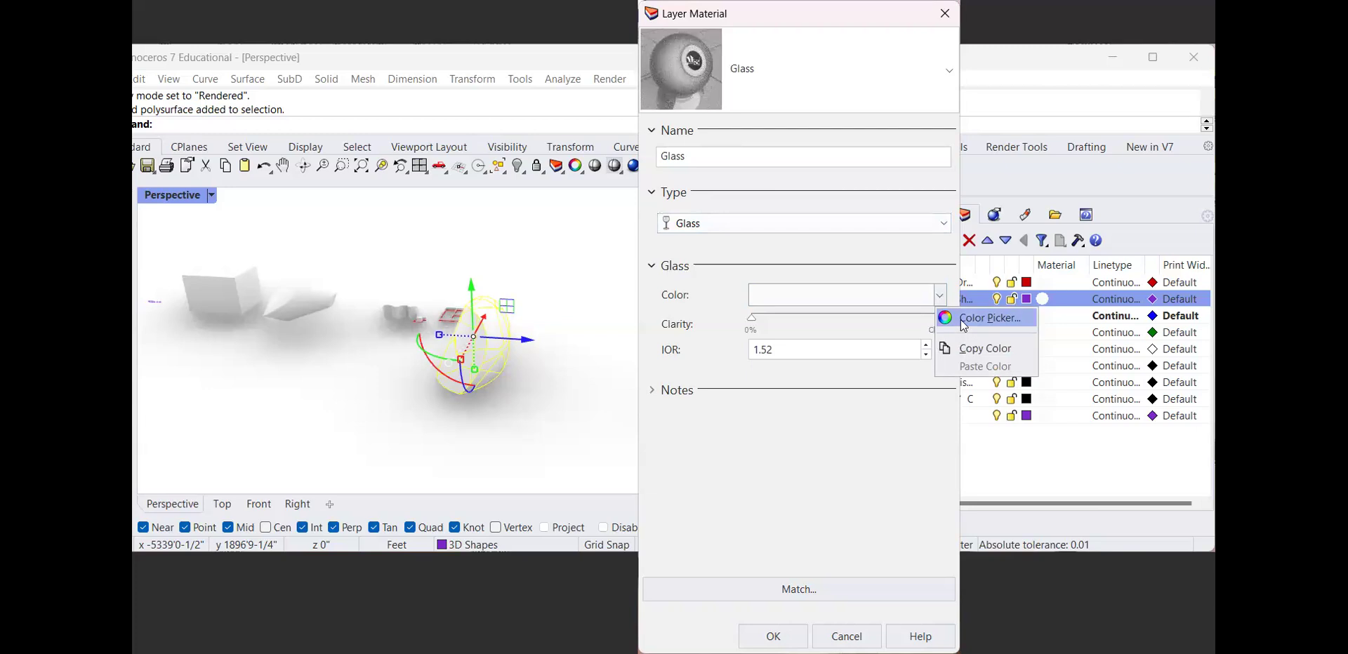
click(871, 336)
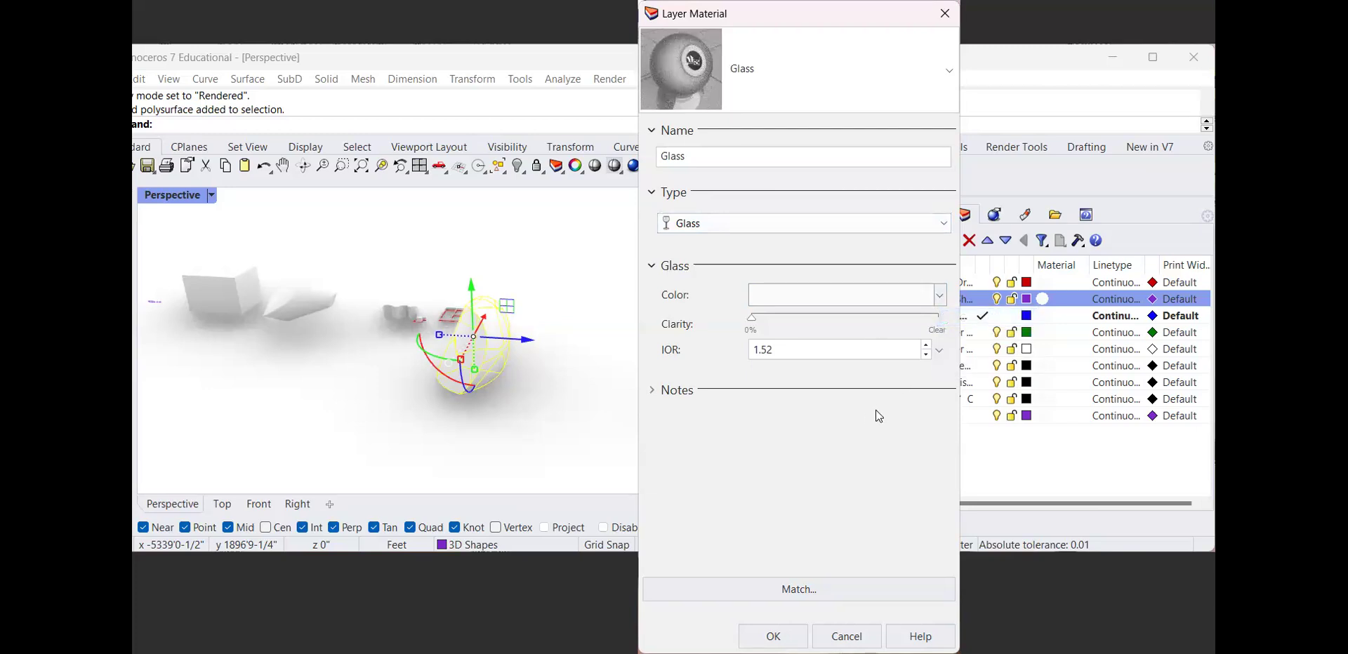
click(836, 412)
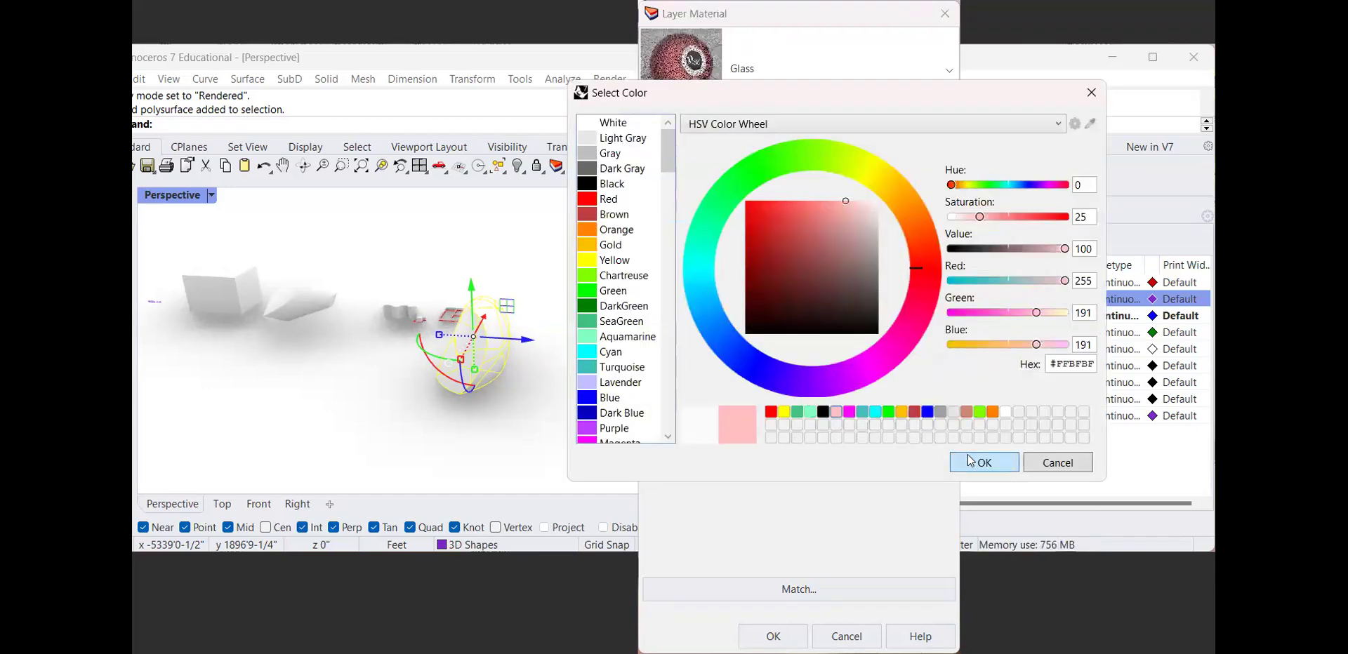
click(983, 462)
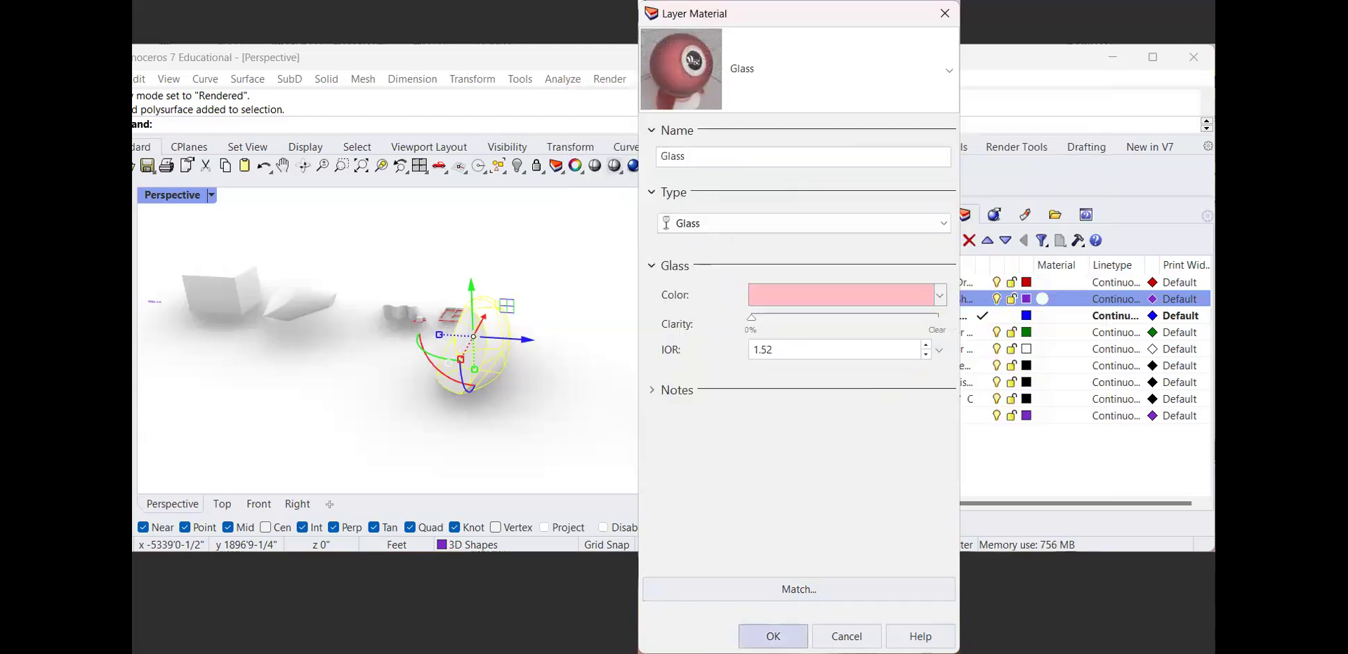
click(773, 636)
Change the 3D Shapes layer's material type from Glass to Metal, set its polish to 41% and apply it
right_drag(721, 321, 576, 379)
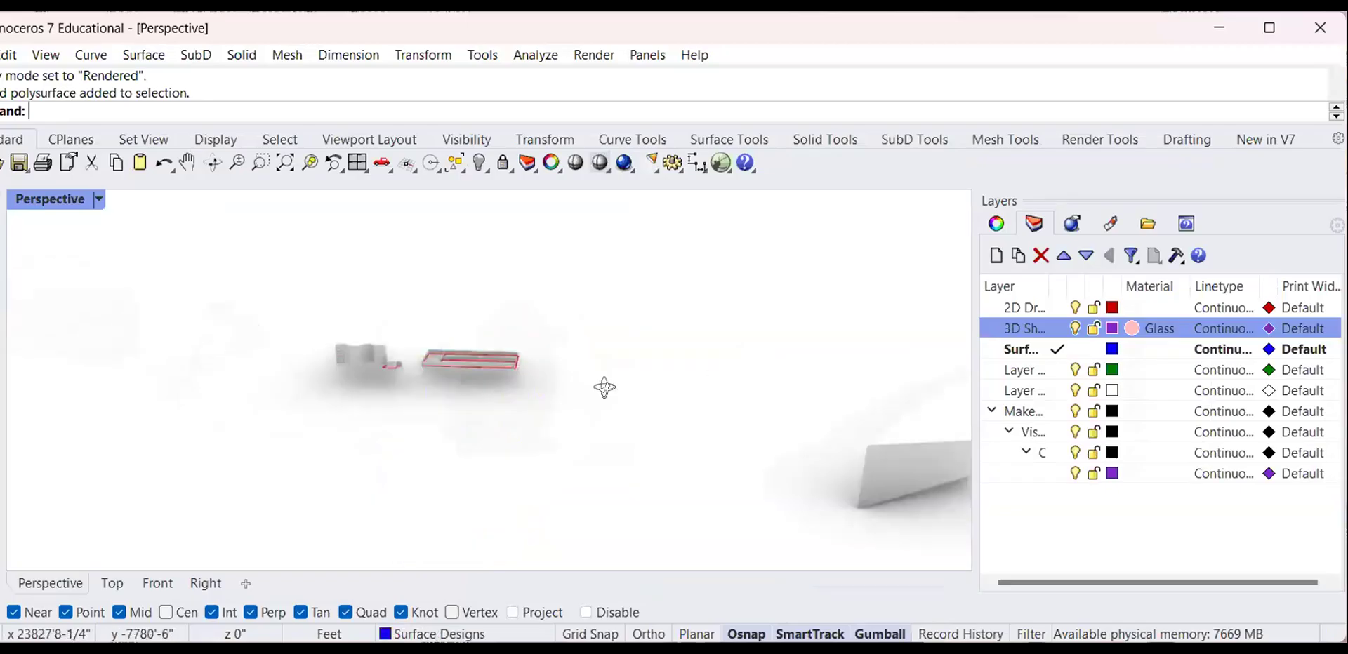
right_drag(553, 427, 554, 451)
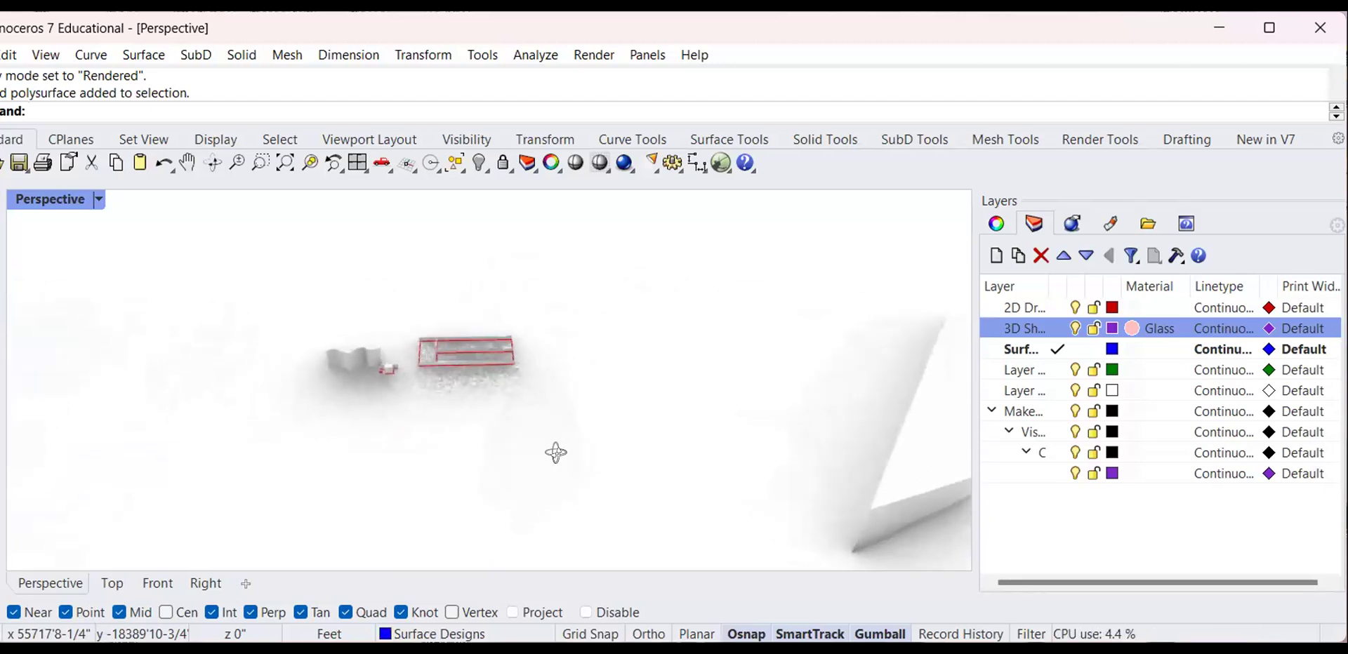
right_drag(667, 384, 613, 340)
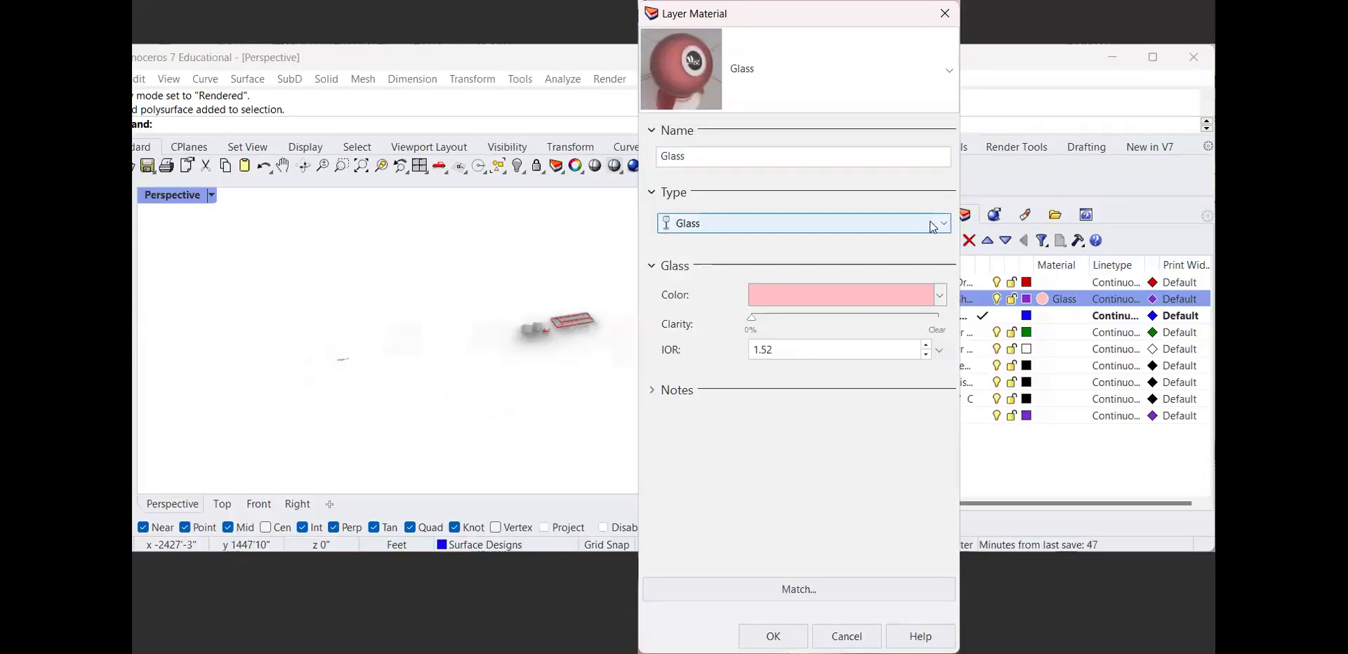
click(886, 223)
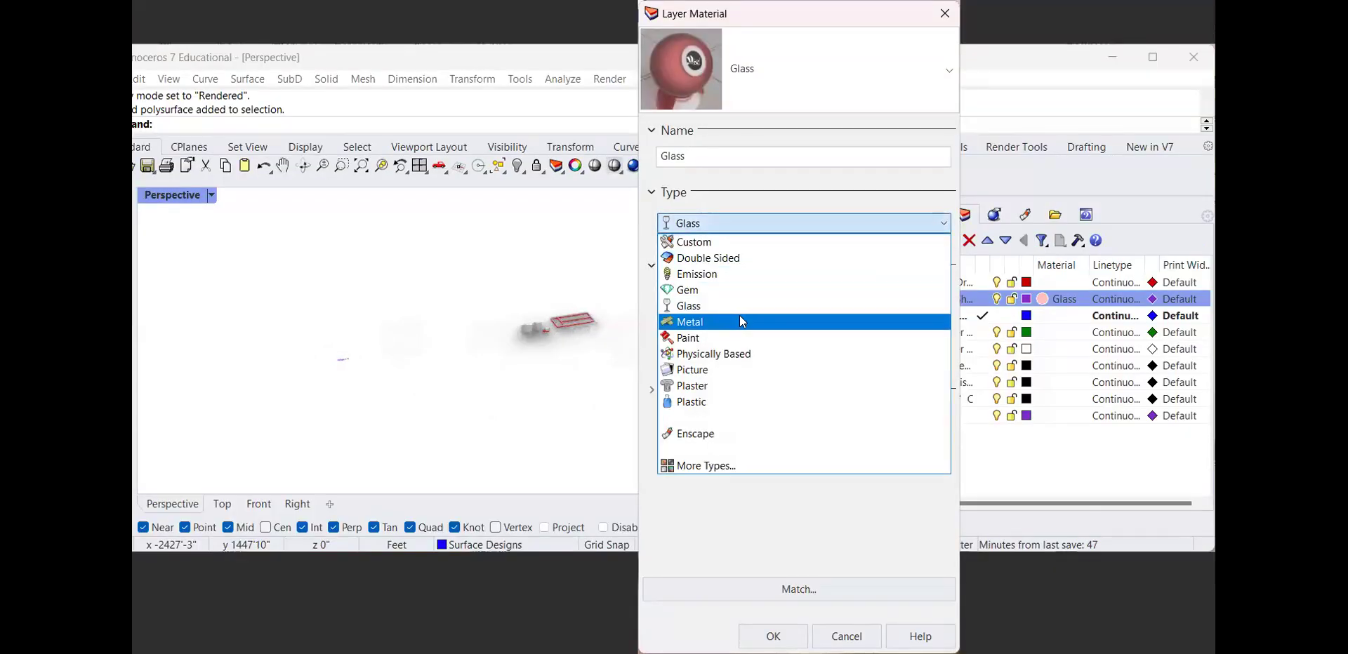
click(739, 315)
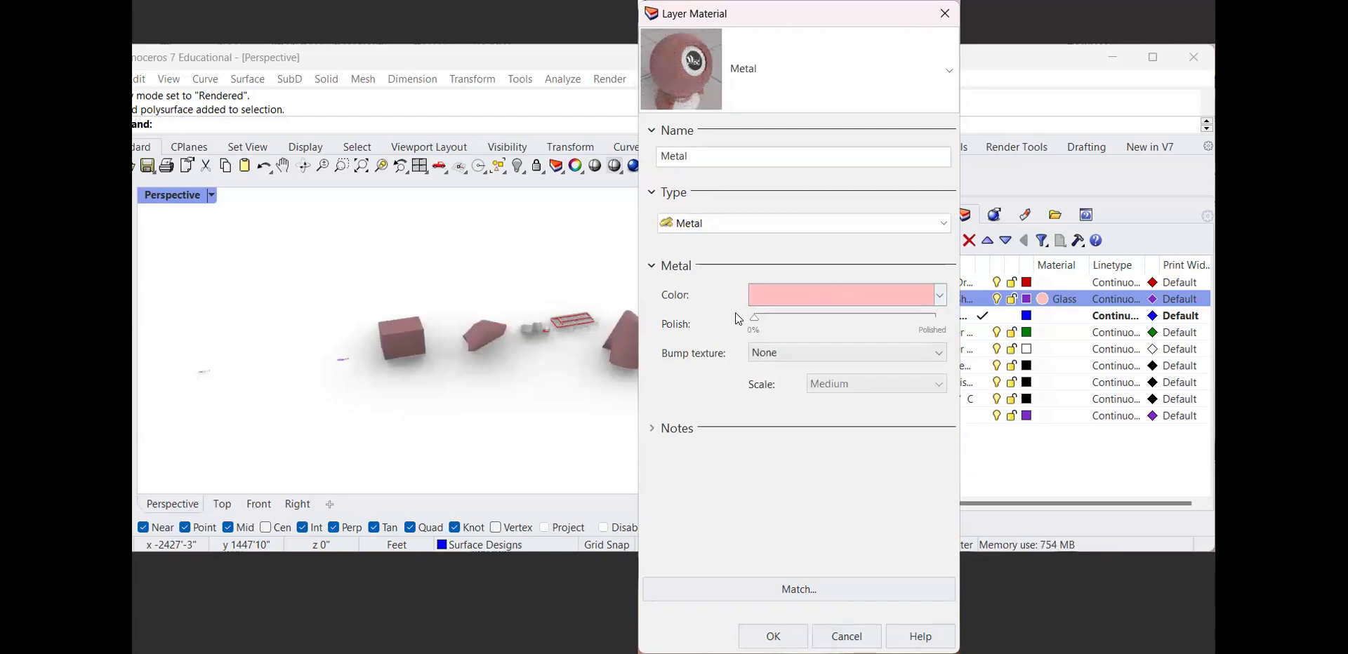
drag(756, 328, 832, 328)
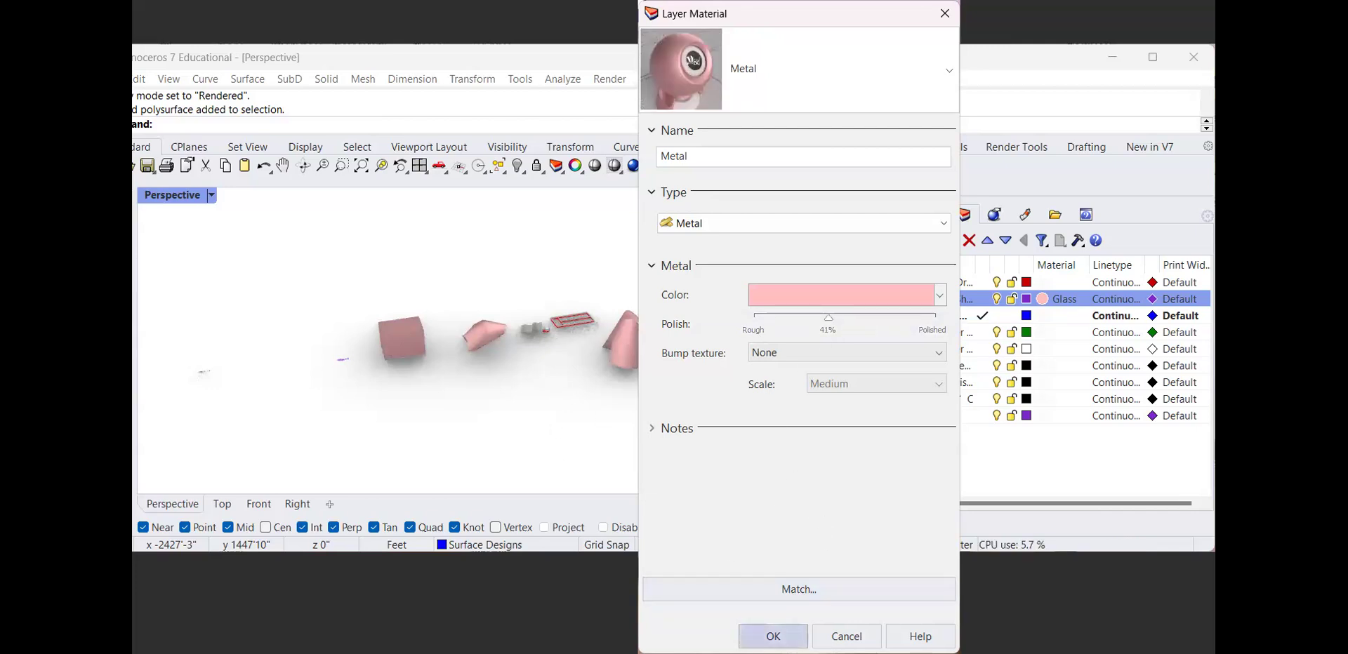
click(773, 636)
Examine the metal finish on the 3D Shapes solids from several angles and distances in the rendered Perspective view
right_drag(511, 318, 585, 376)
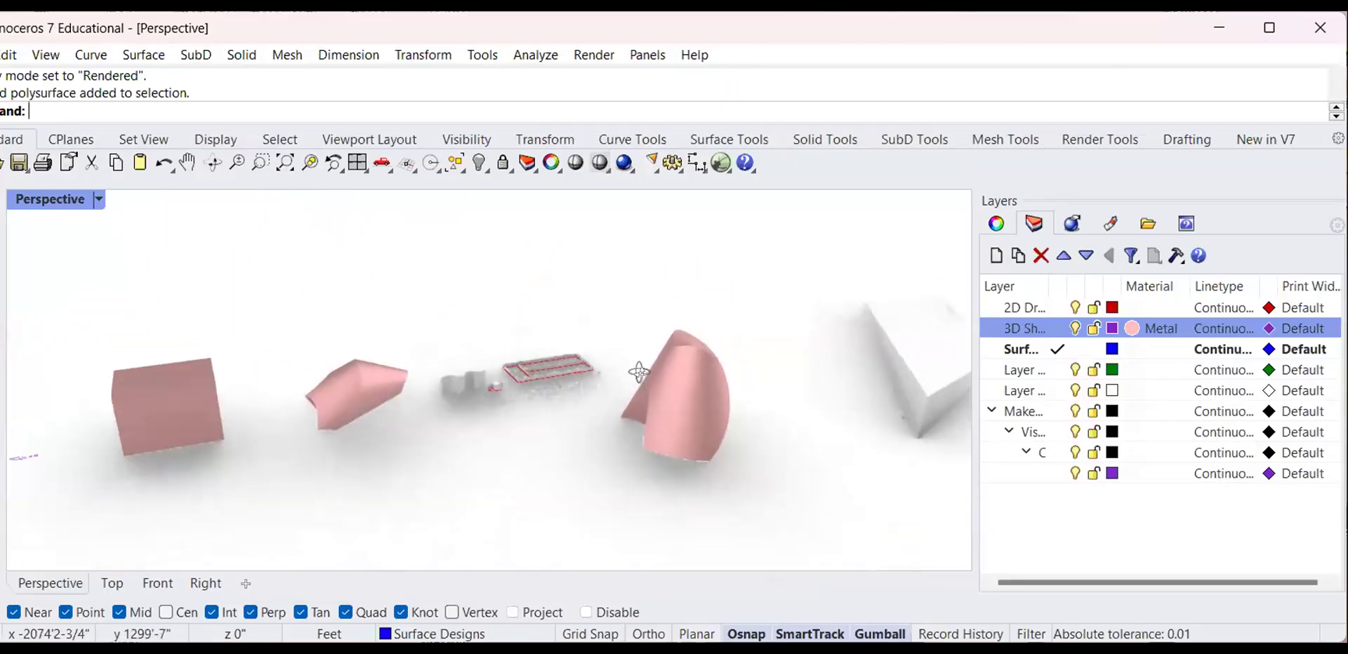
right_drag(563, 425, 309, 372)
scroll(641, 411, up, 3)
scroll(379, 407, down, 6)
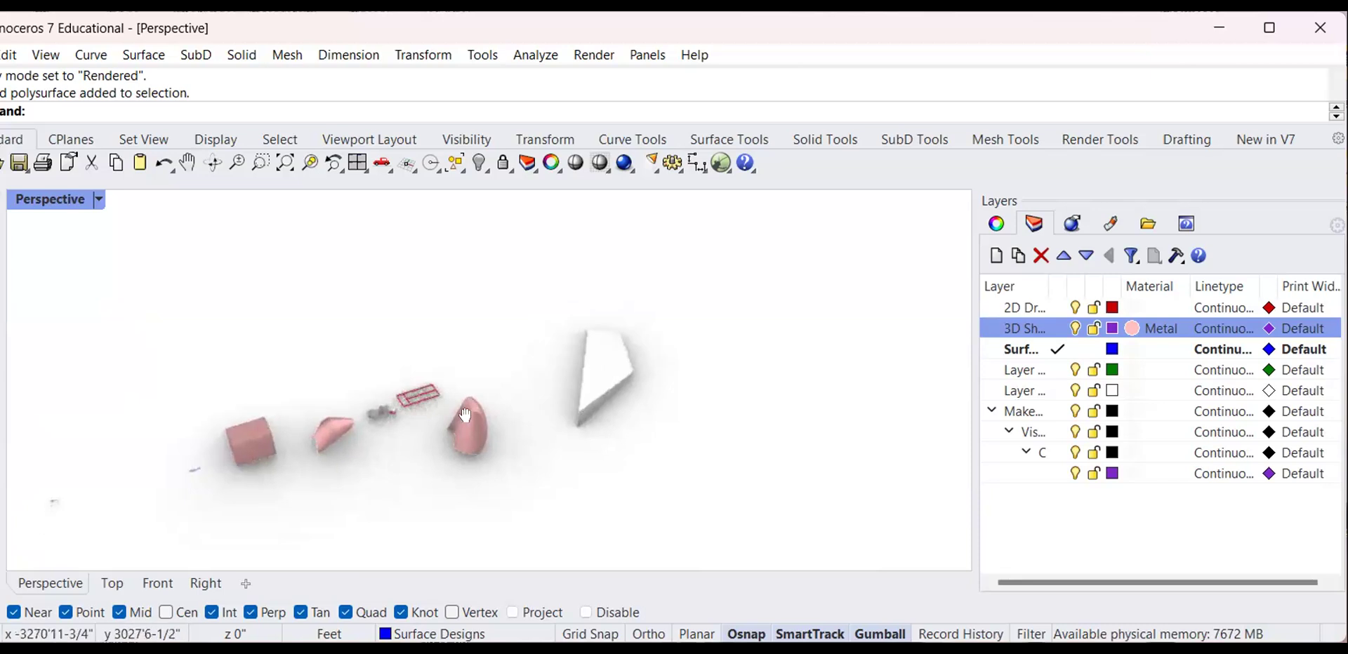
right_drag(211, 309, 252, 300)
scroll(593, 427, up, 2)
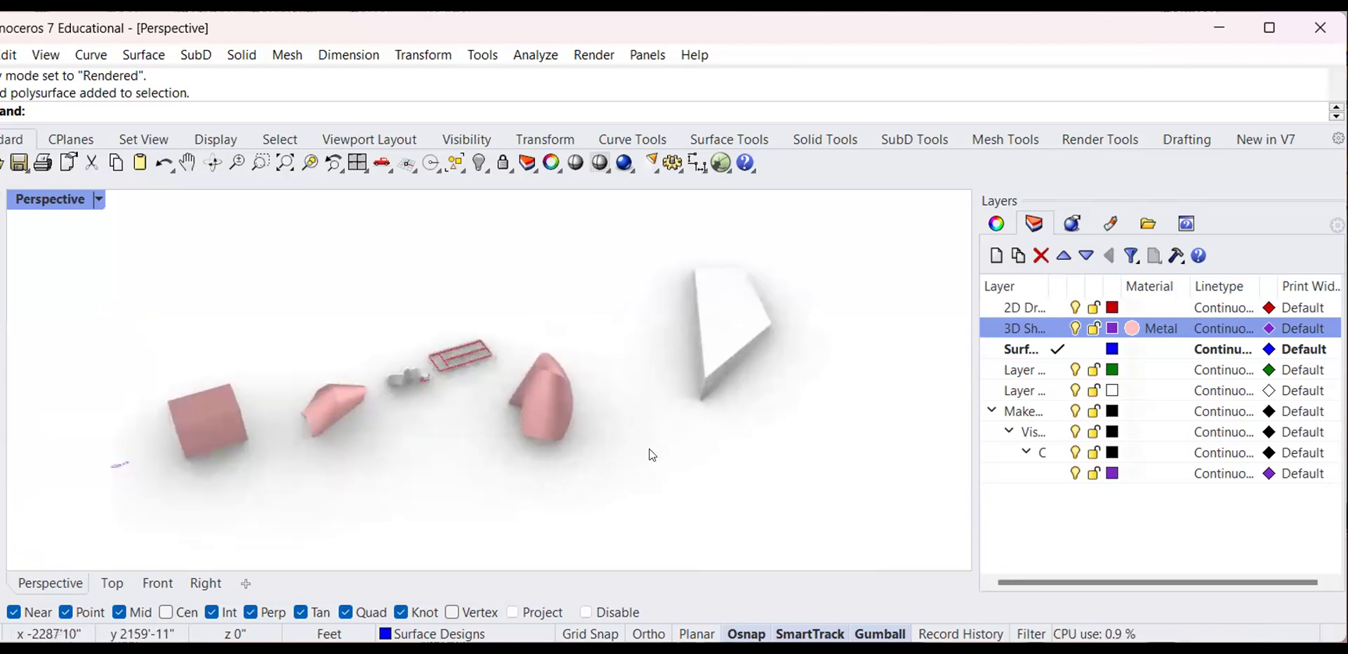
scroll(533, 402, up, 3)
right_drag(533, 401, 519, 374)
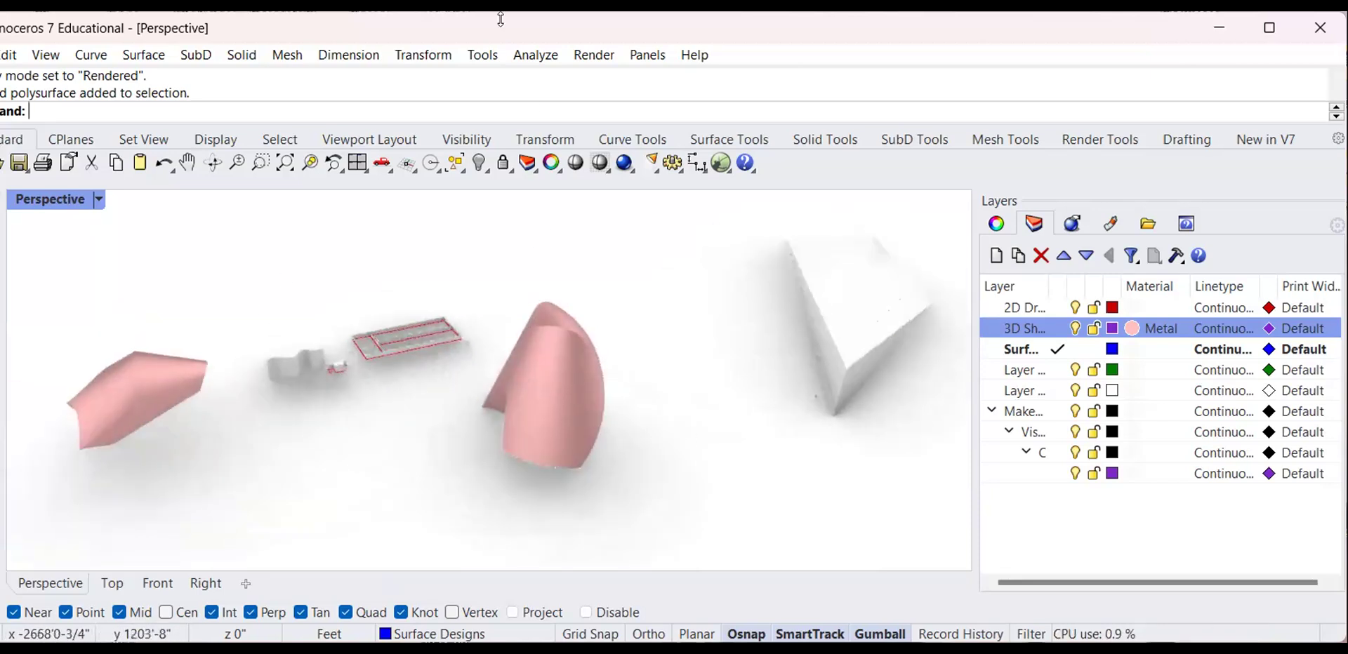
Select the rounded solid, spin the rendered view with Turntable at a speed of -12 and end the rotation
drag(532, 35, 533, 51)
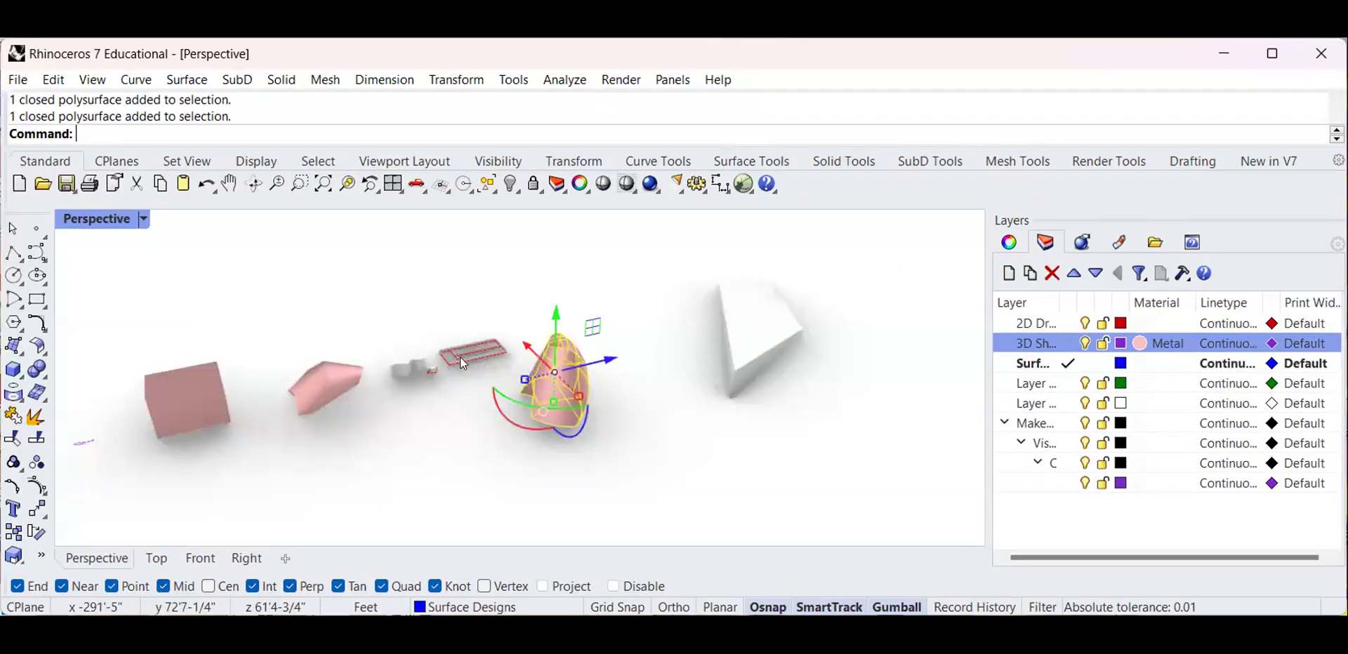
scroll(452, 358, up, 4)
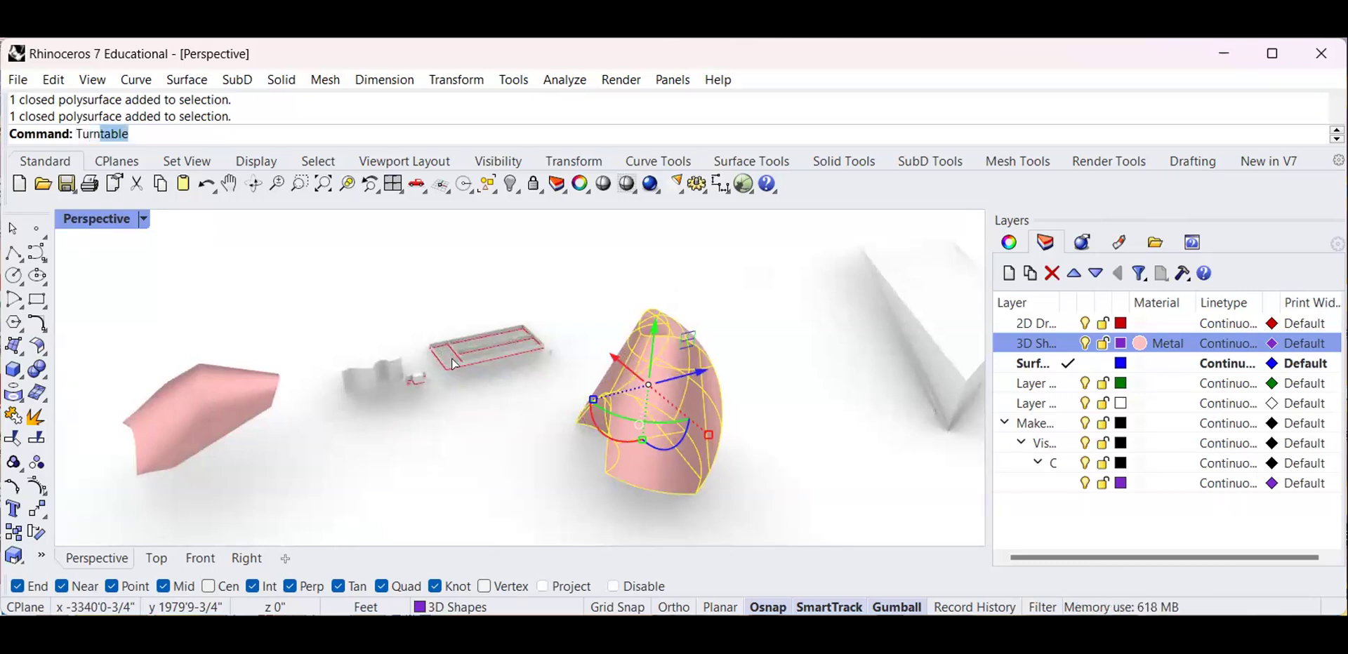
key(Return)
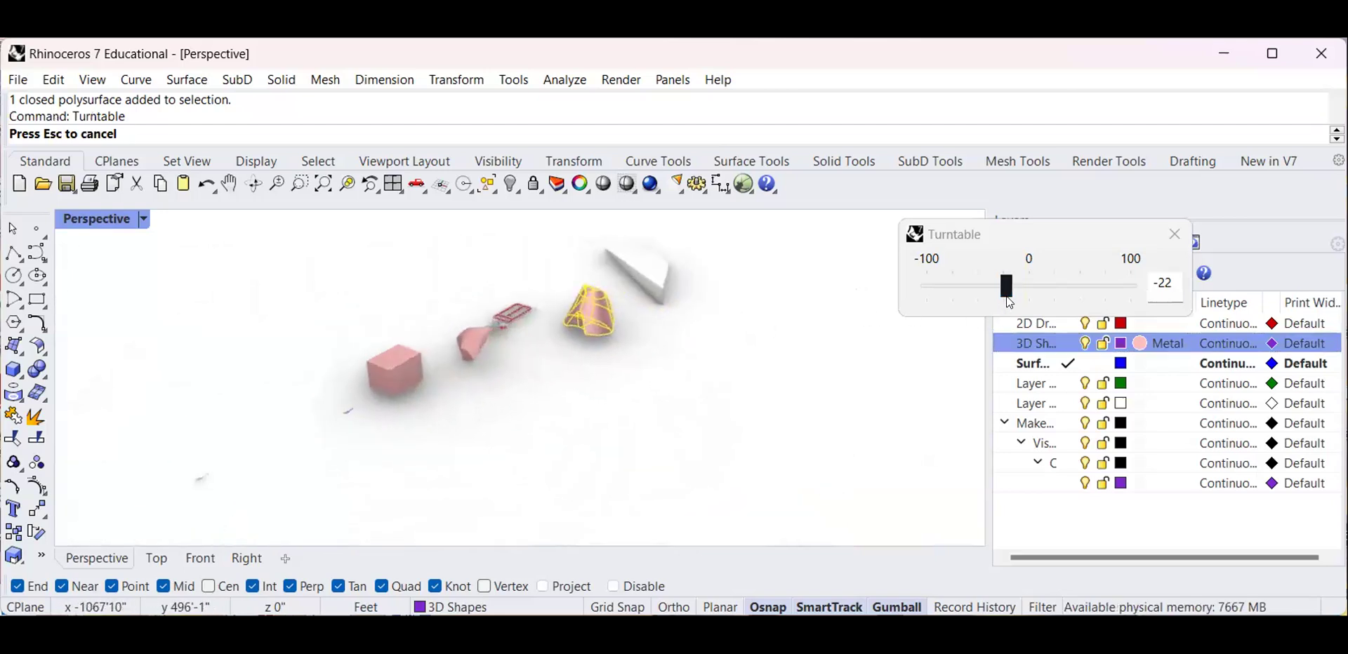
mouse_move(997, 296)
mouse_down()
mouse_move(1030, 299)
mouse_move(1016, 285)
mouse_up()
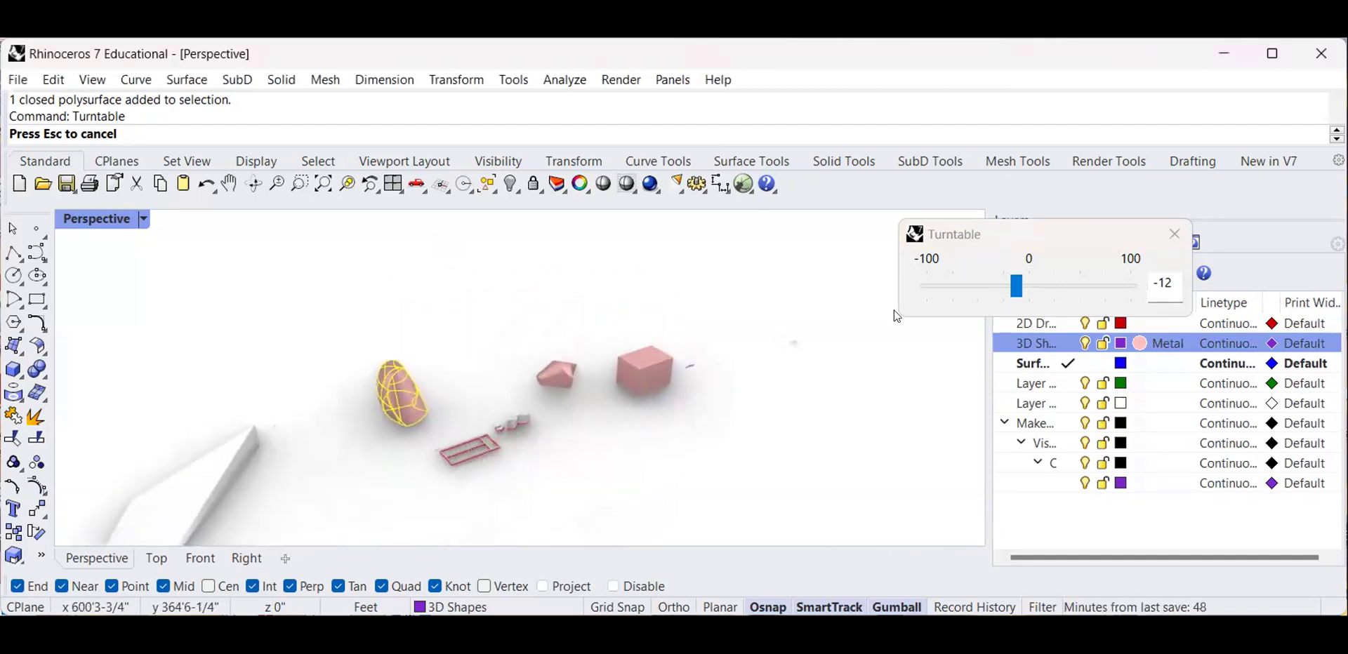
click(1169, 243)
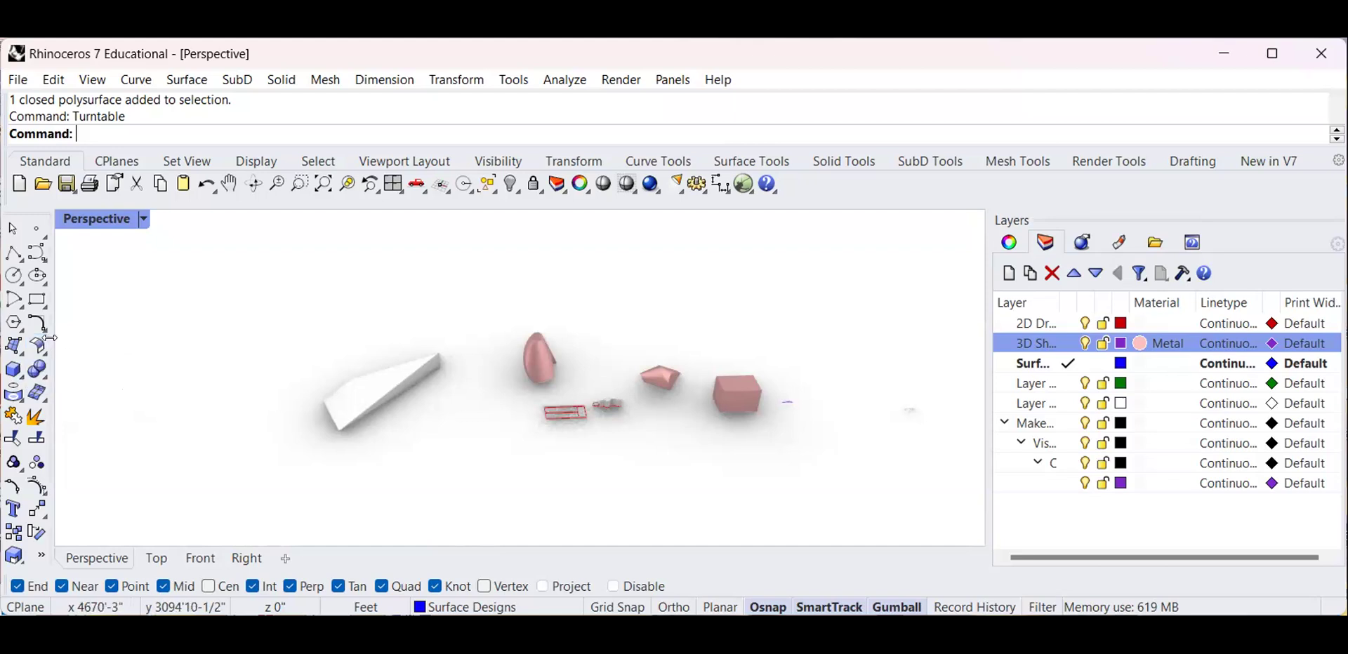
click(37, 252)
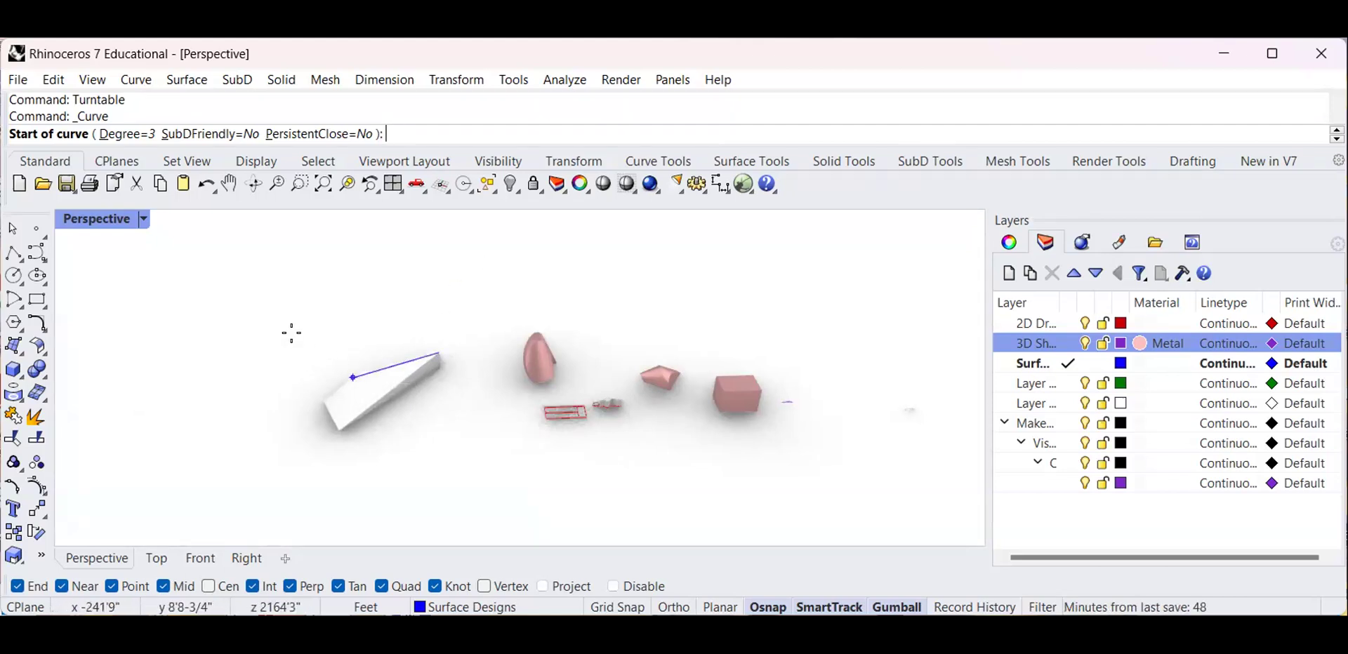
key(Escape)
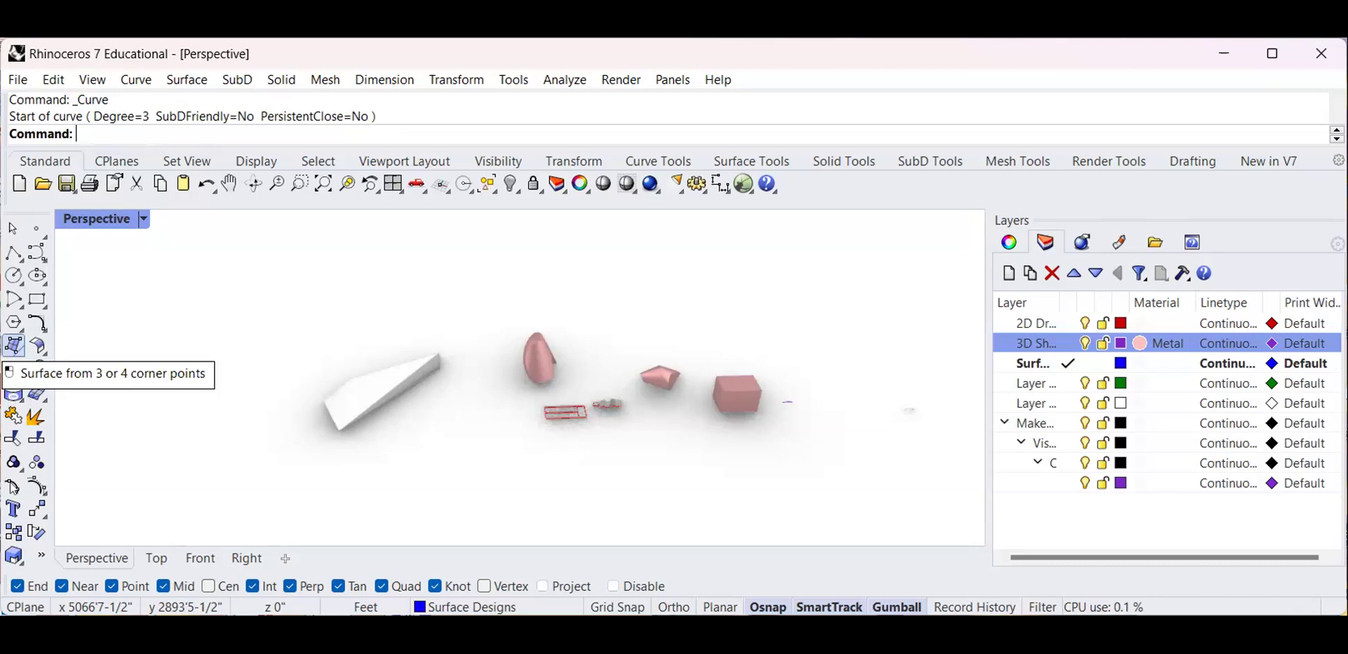
text(D)
key(BackSpace)
key(BackSpace)
text(3)
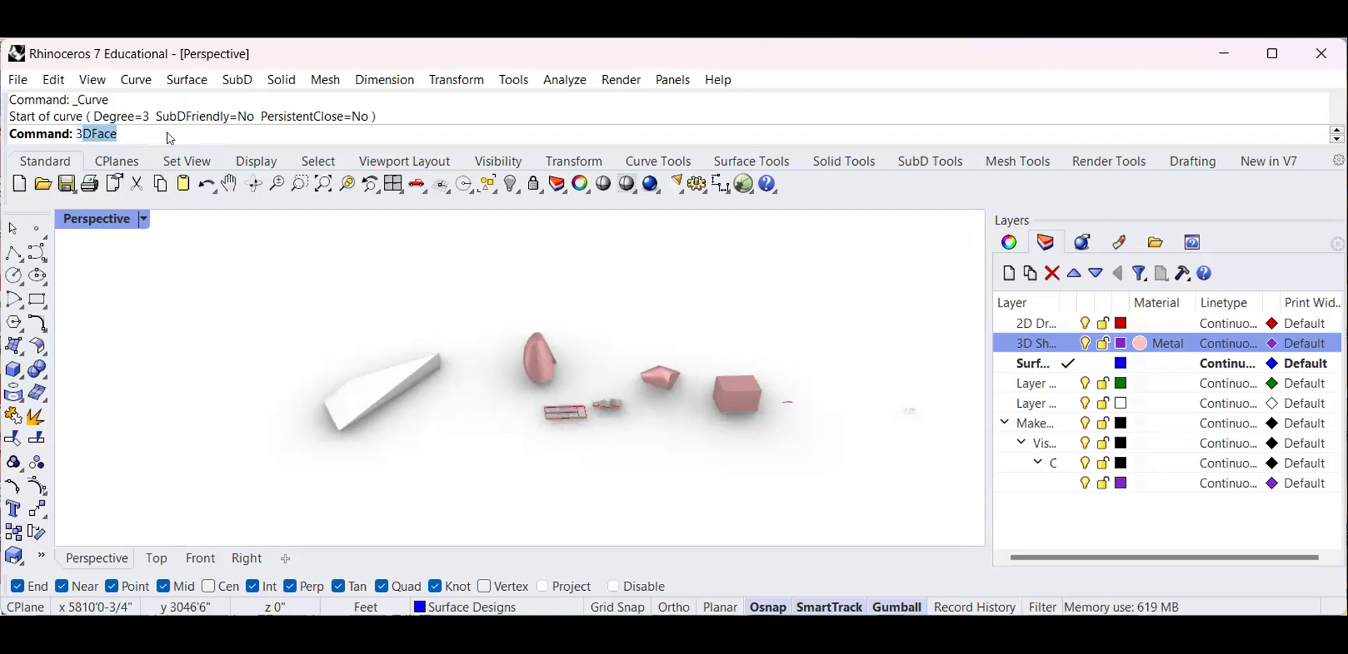
key(BackSpace)
key(BackSpace)
text(2)
key(BackSpace)
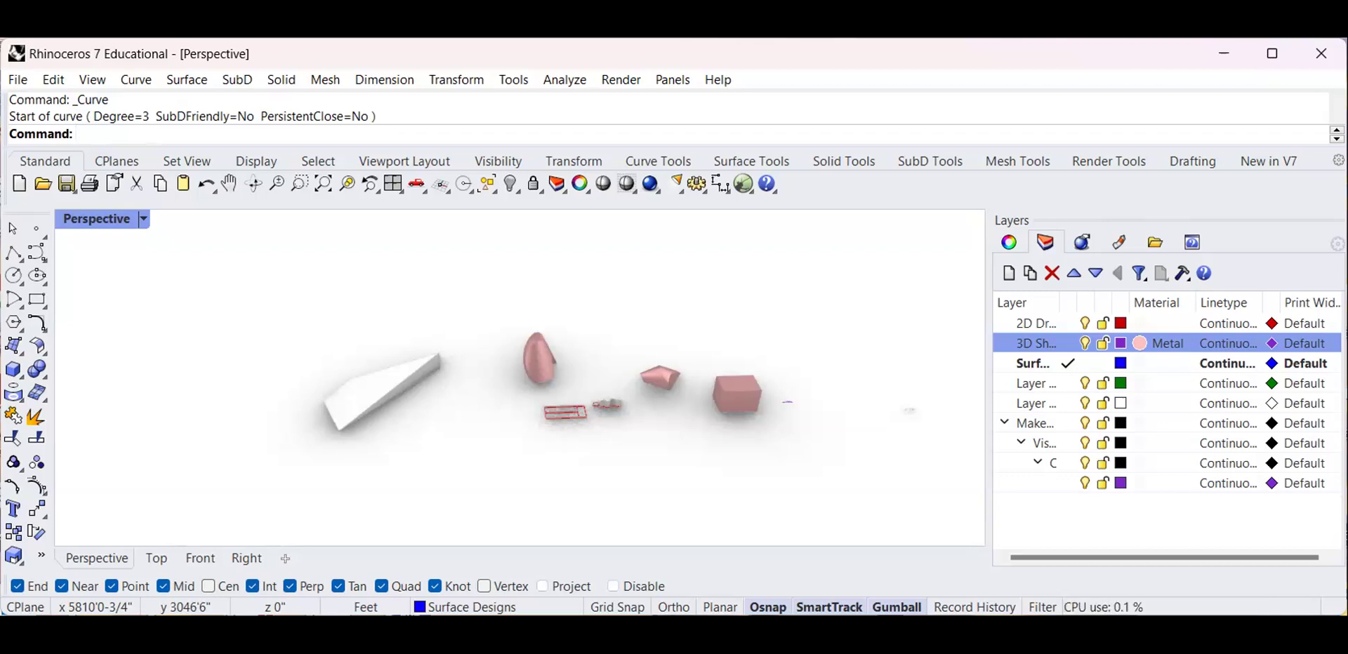
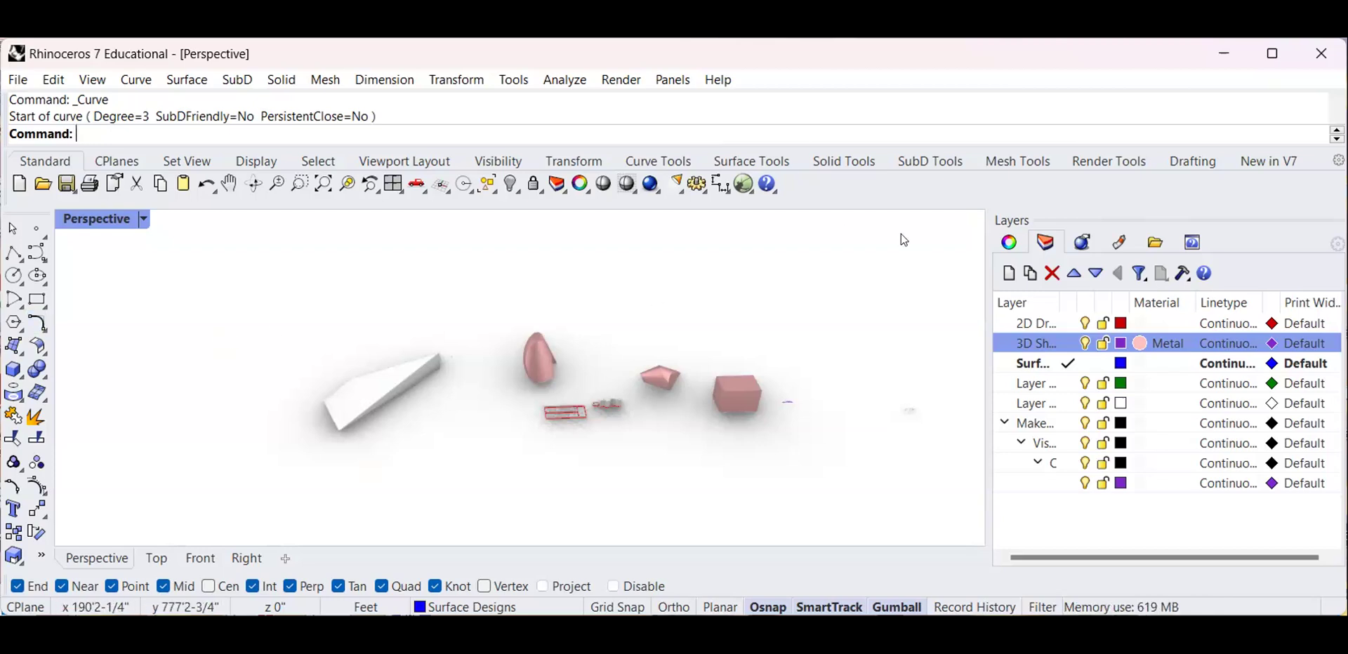
Review the available transform, curve, surface and solid tools, return to the standard tool set and look over the model
click(603, 162)
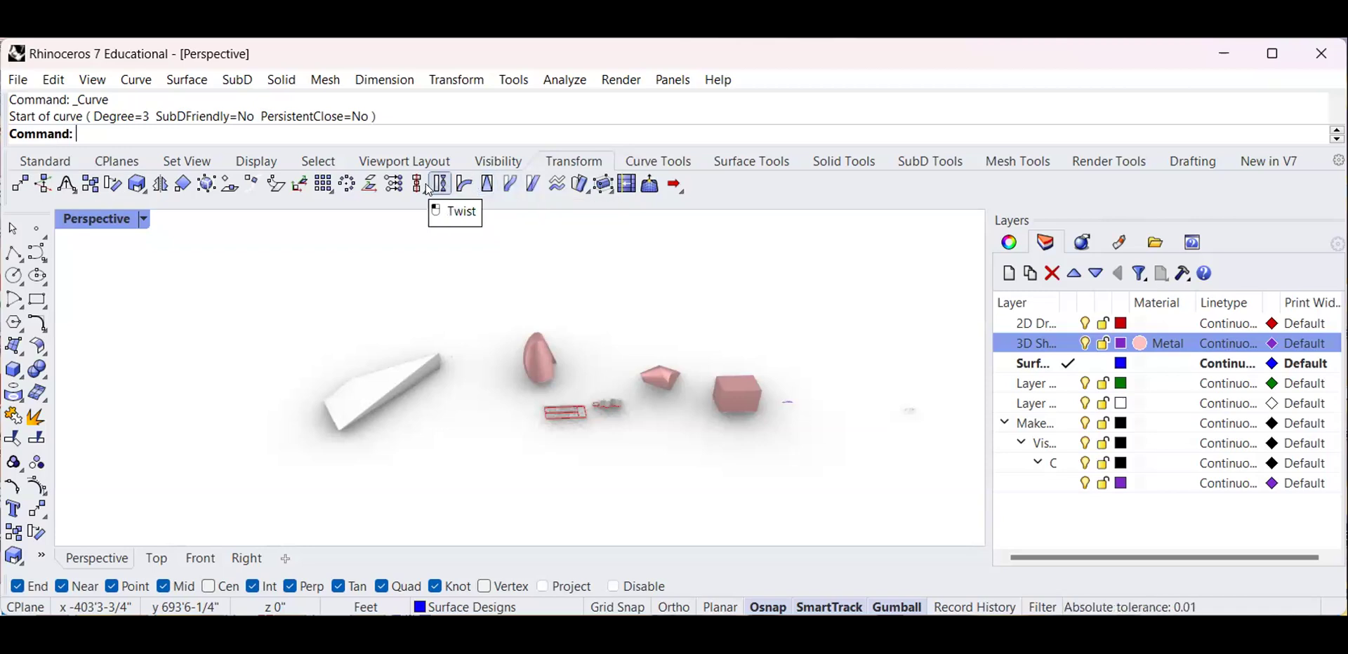
click(672, 163)
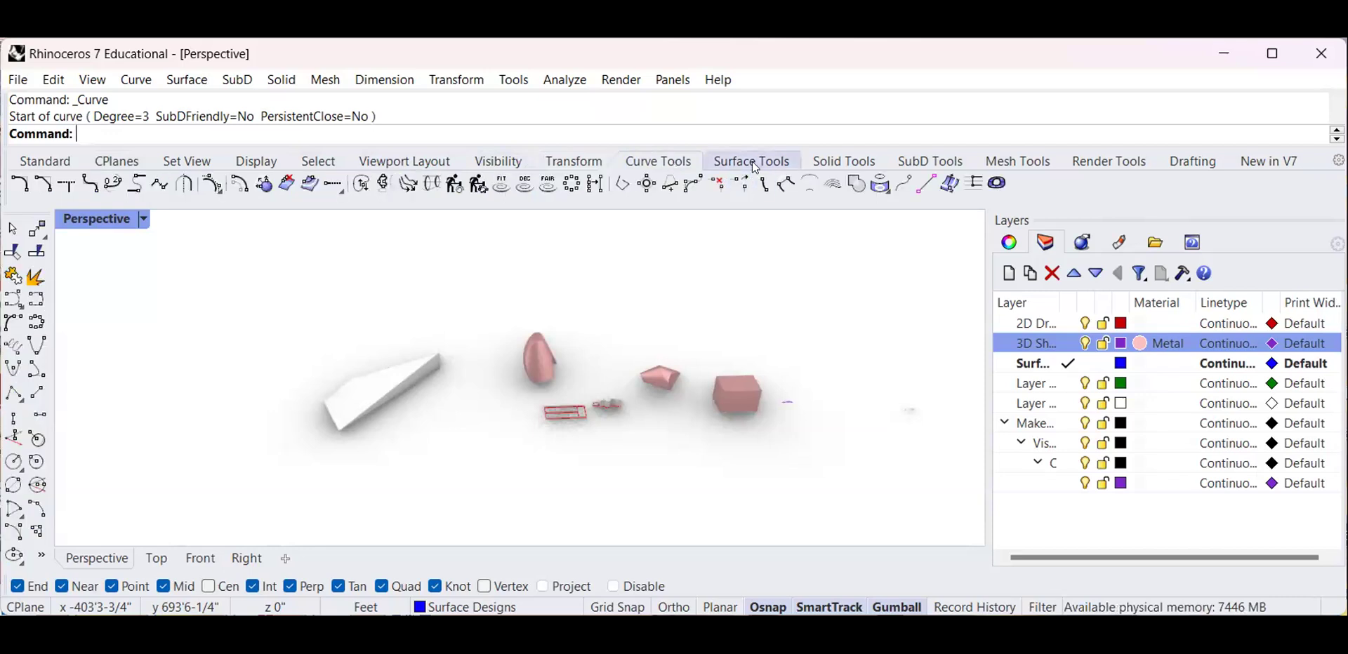
click(752, 163)
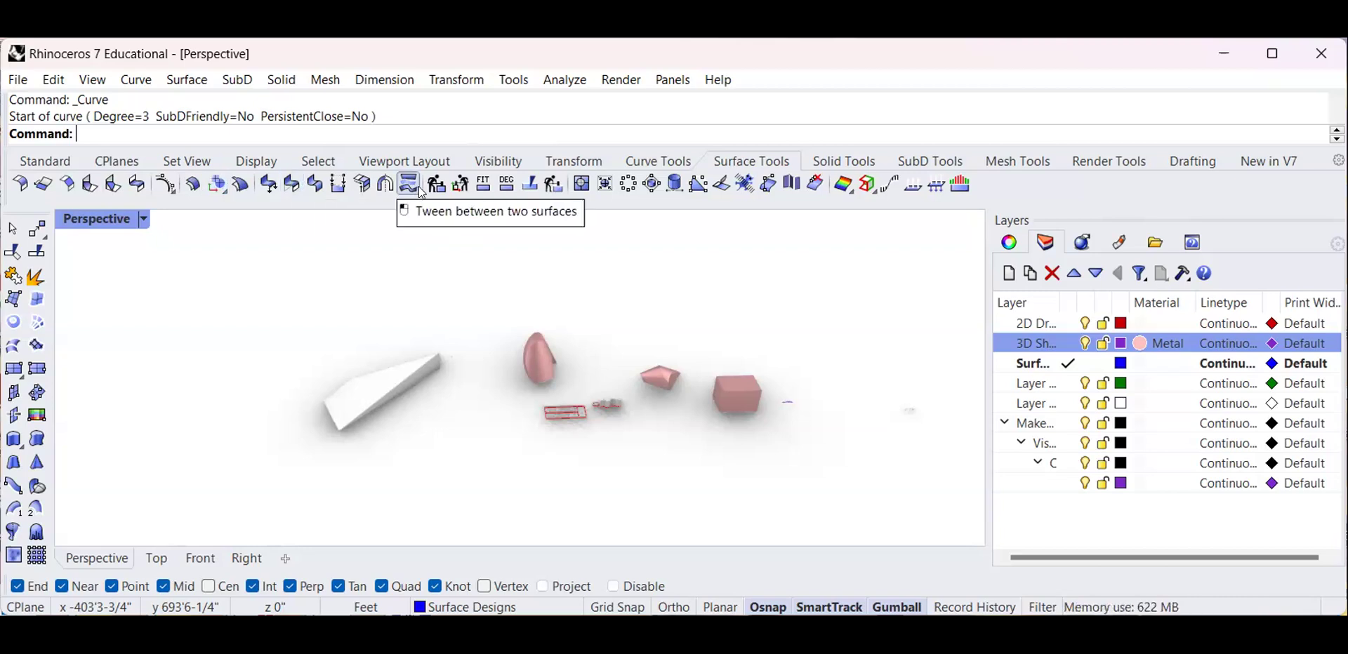
click(833, 166)
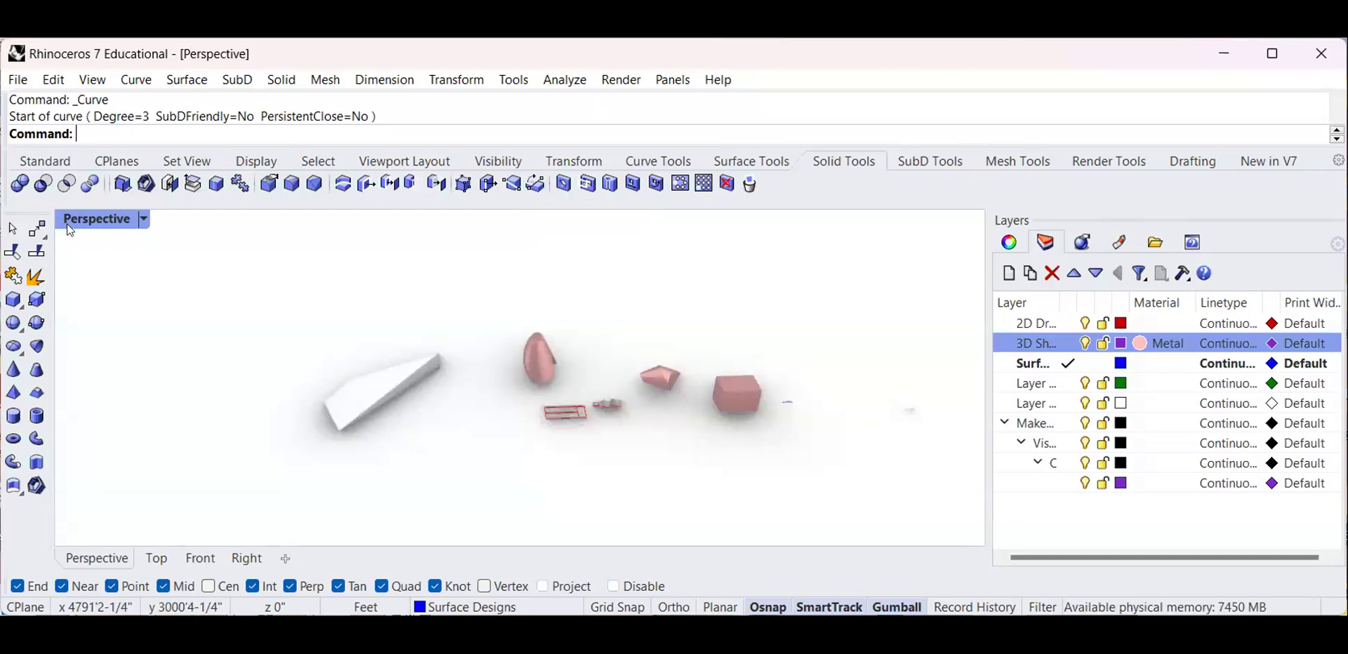
right_drag(355, 322, 384, 301)
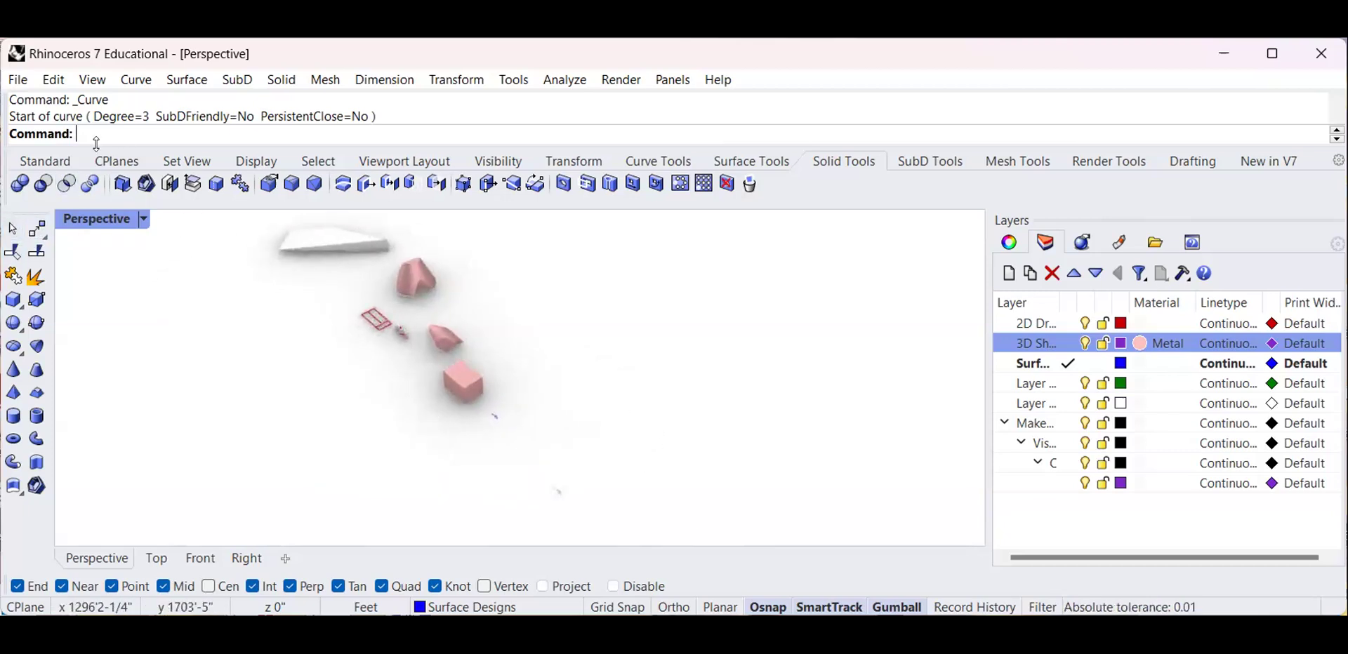
click(45, 162)
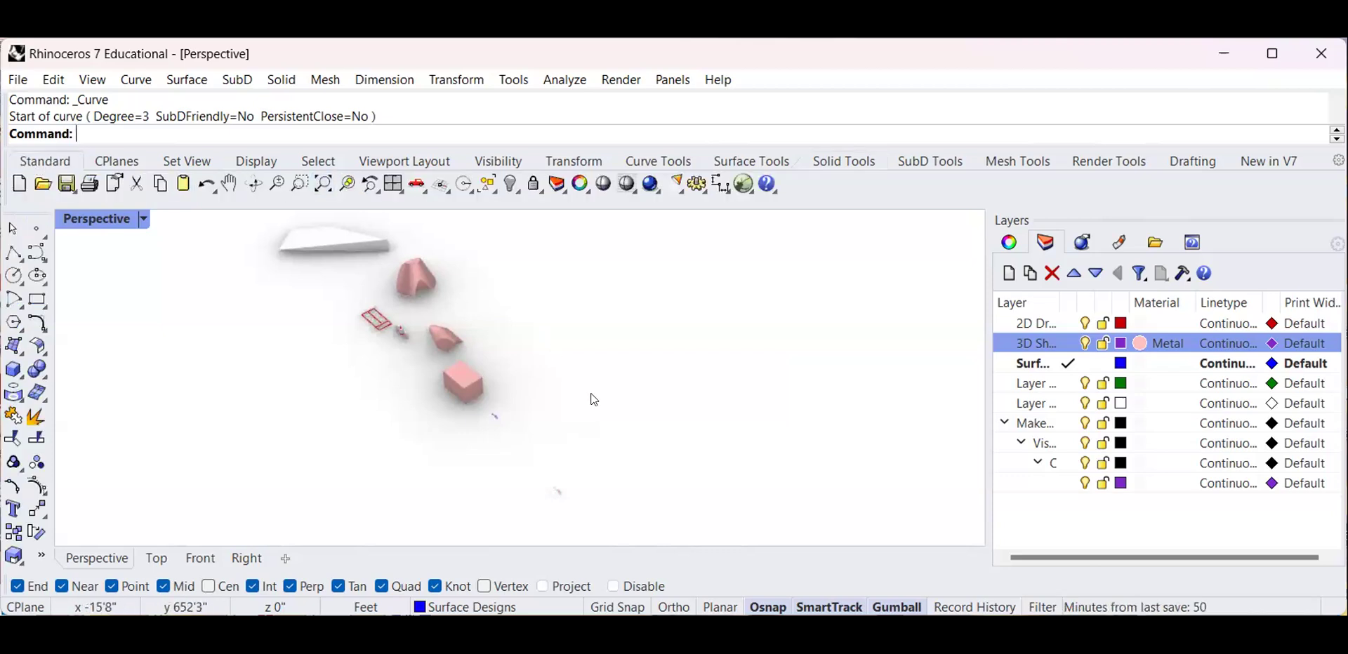
scroll(594, 399, down, 3)
right_drag(593, 399, 583, 376)
scroll(546, 353, up, 5)
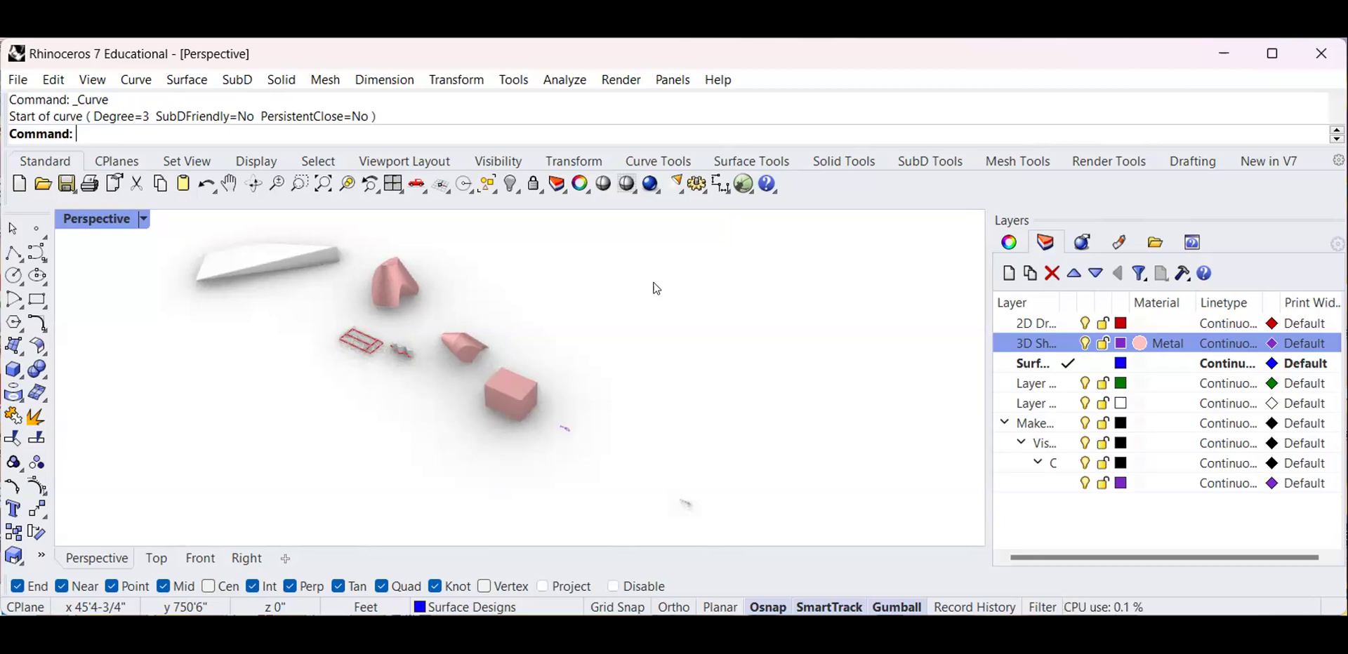
Make Layer 04 the current layer and rename it Sweep Design
click(36, 252)
double_click(1038, 391)
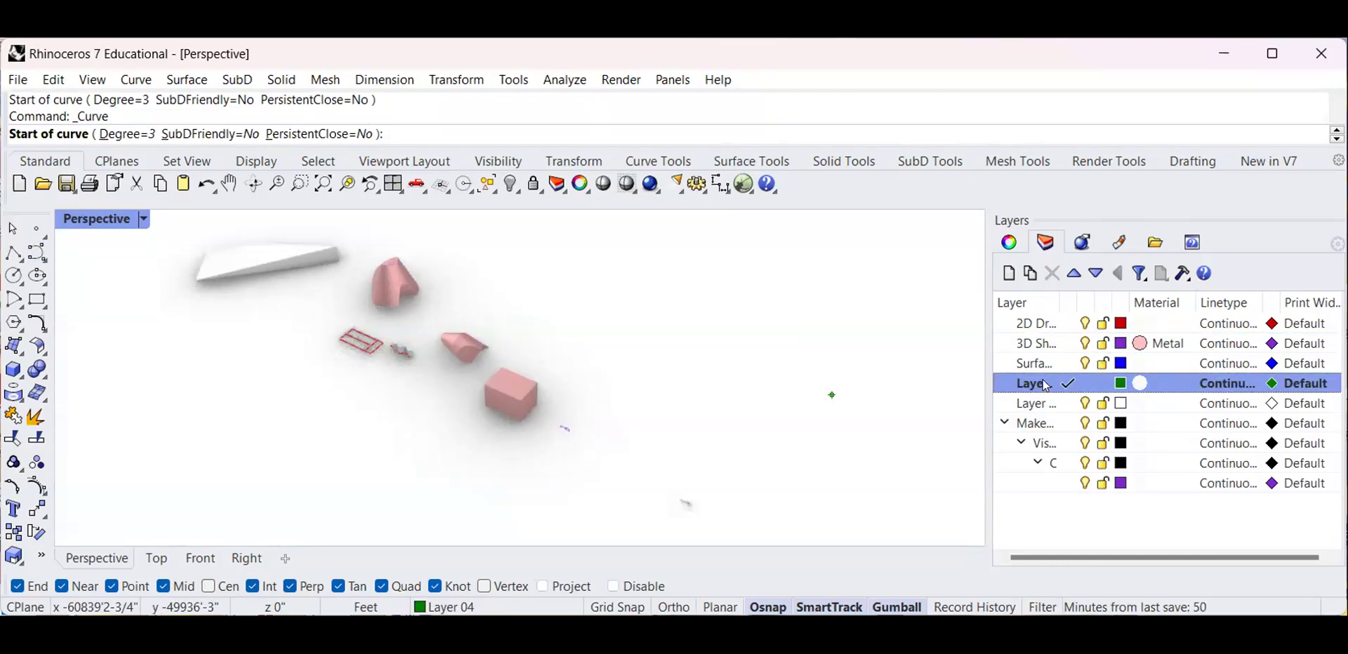
key(Escape)
click(1043, 385)
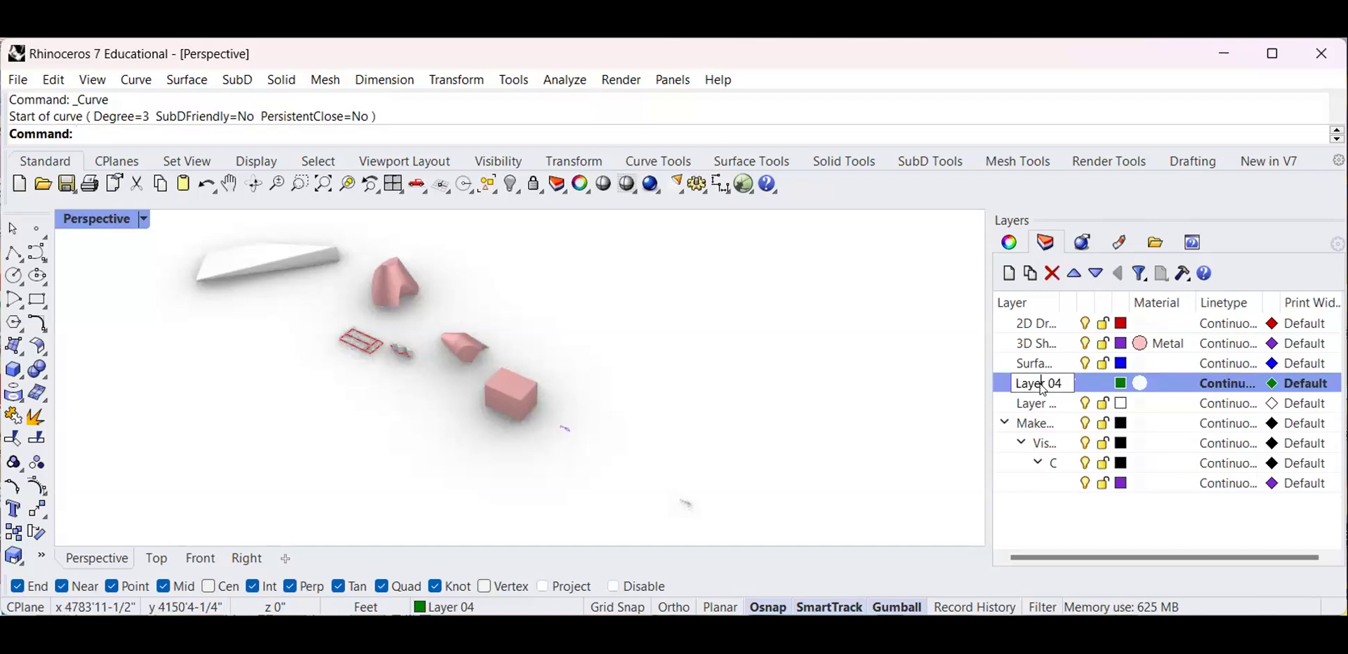
drag(1067, 384, 994, 390)
text(Sweep )
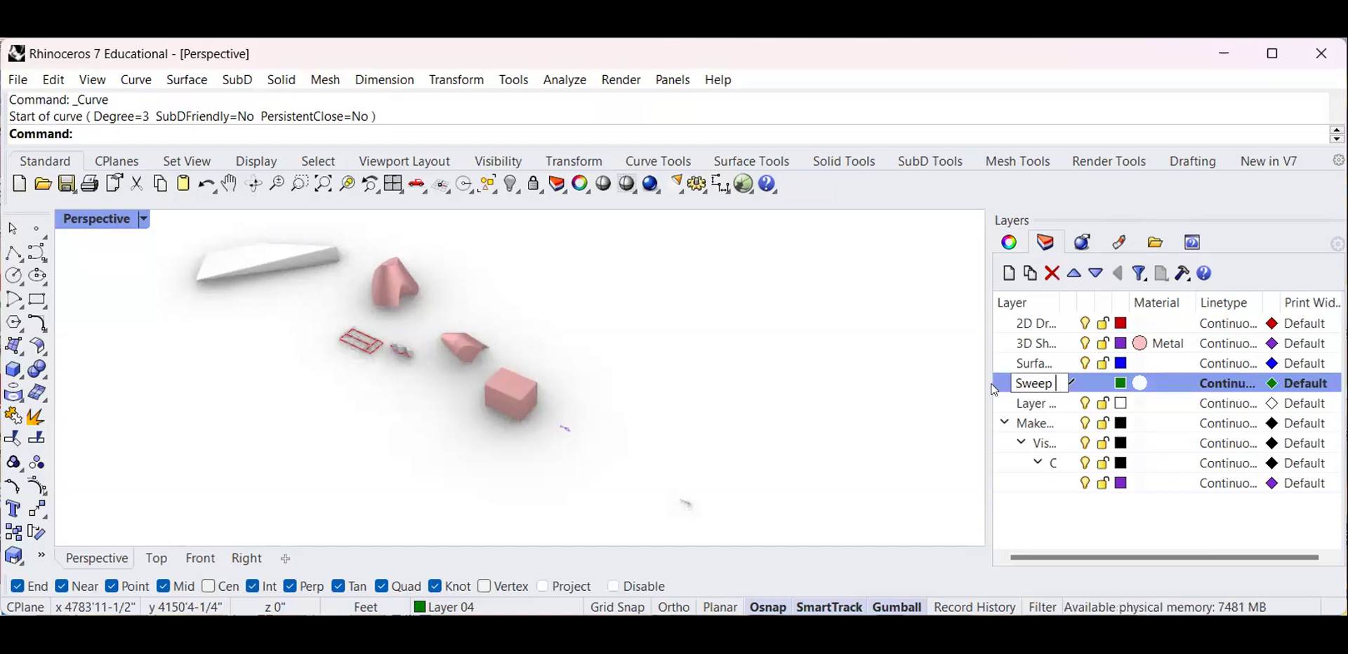
text(Design)
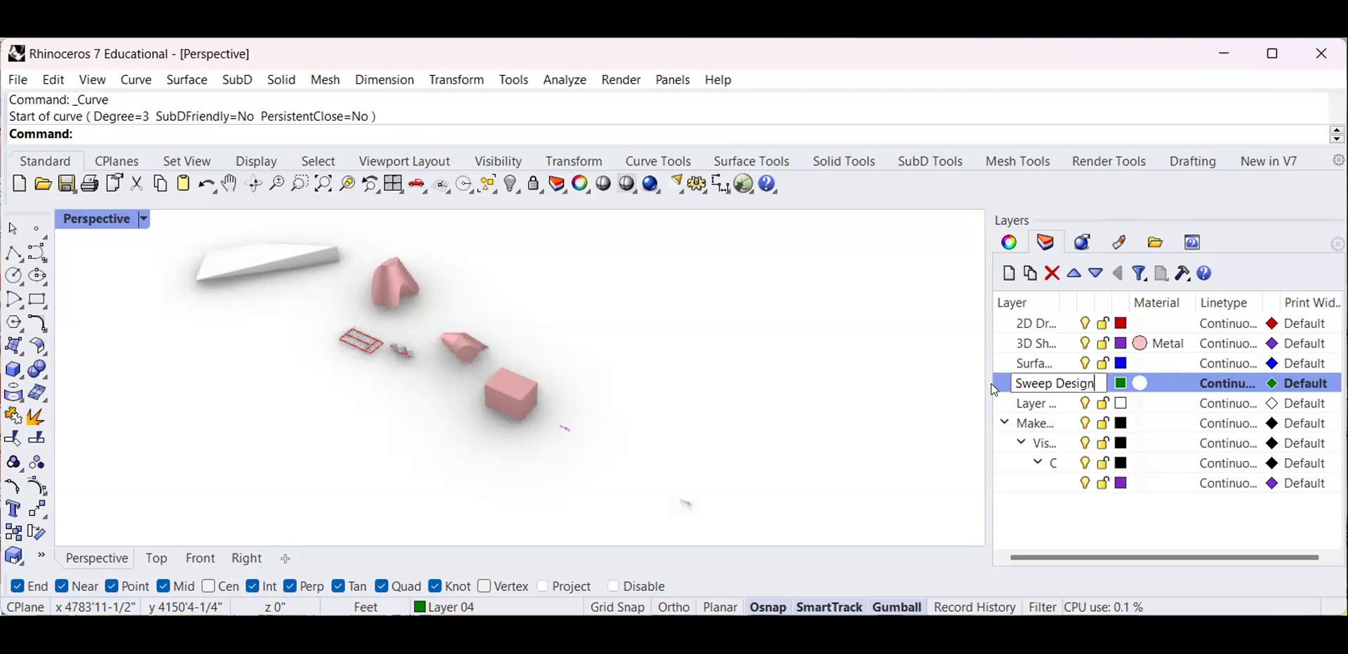
key(Return)
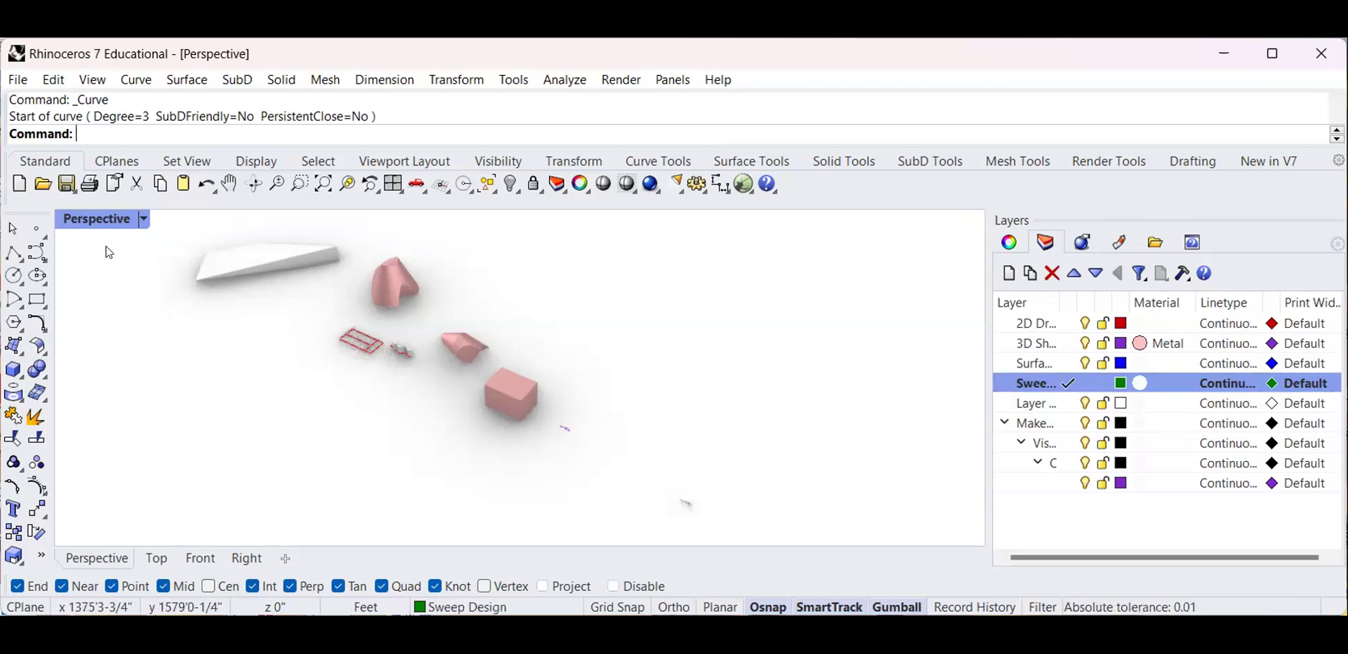
Set the Perspective viewport's display mode to Shaded and show the empty space around the existing shapes
click(143, 219)
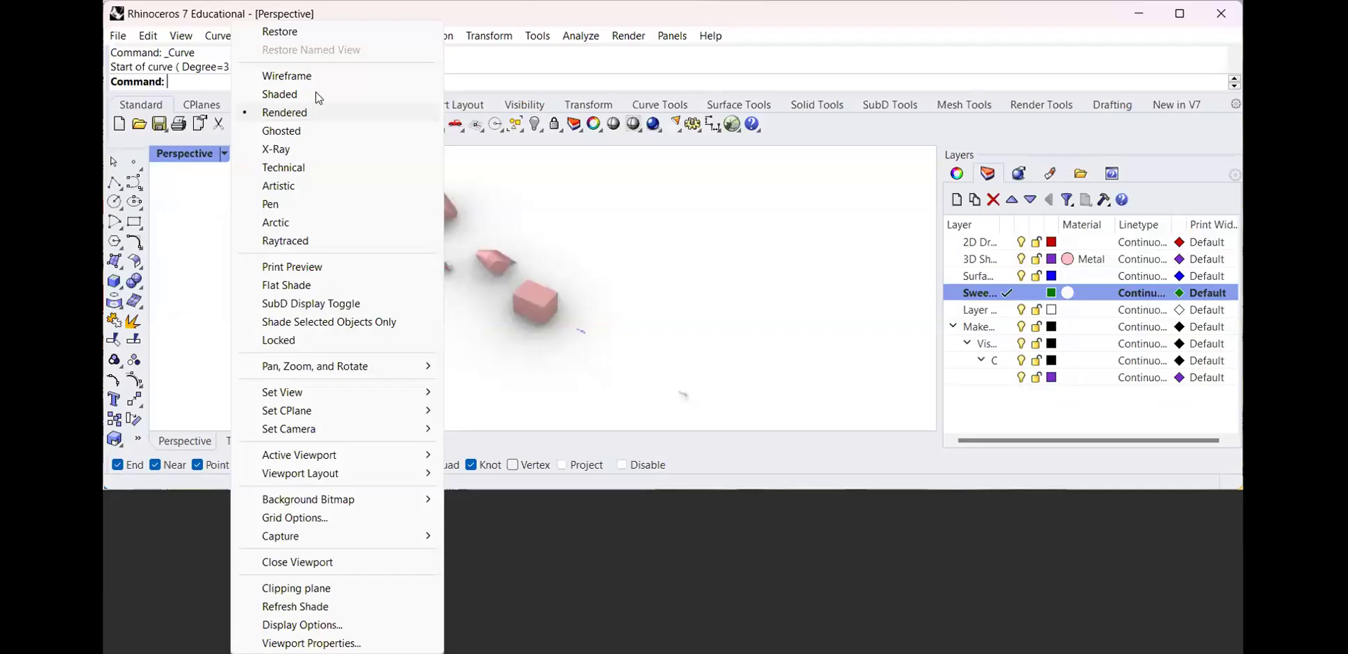
click(209, 149)
right_drag(616, 379, 302, 351)
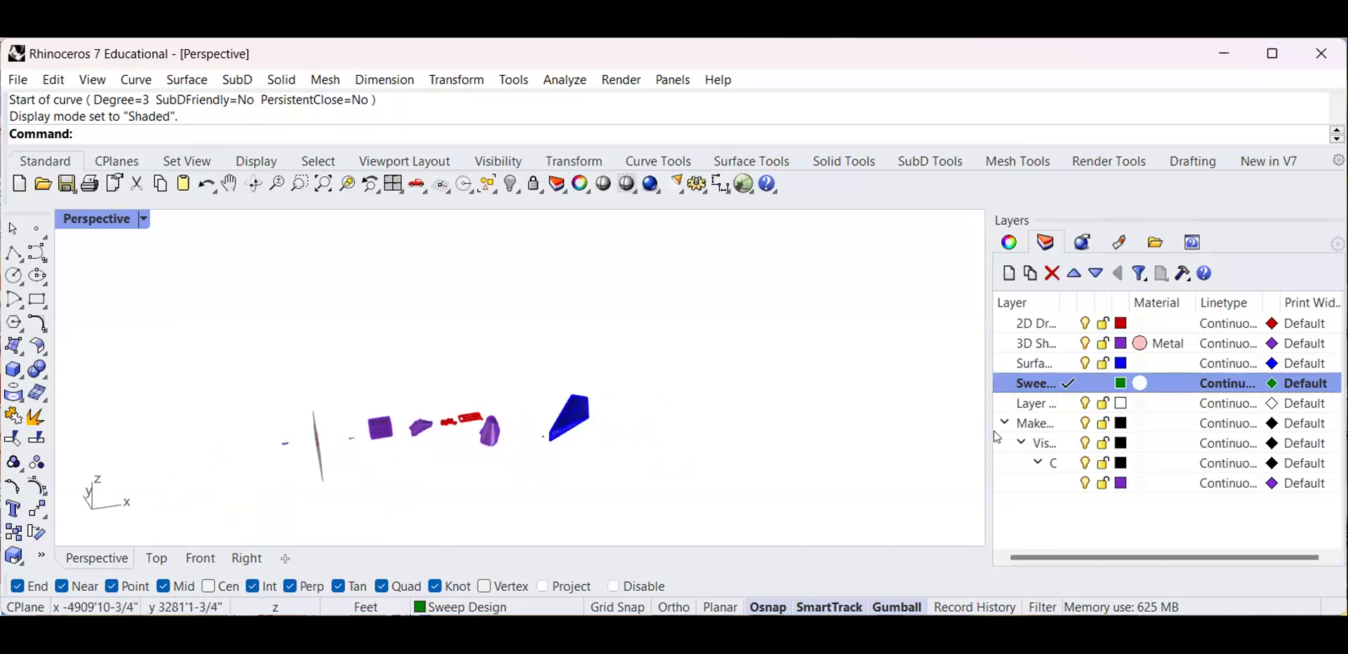
click(37, 252)
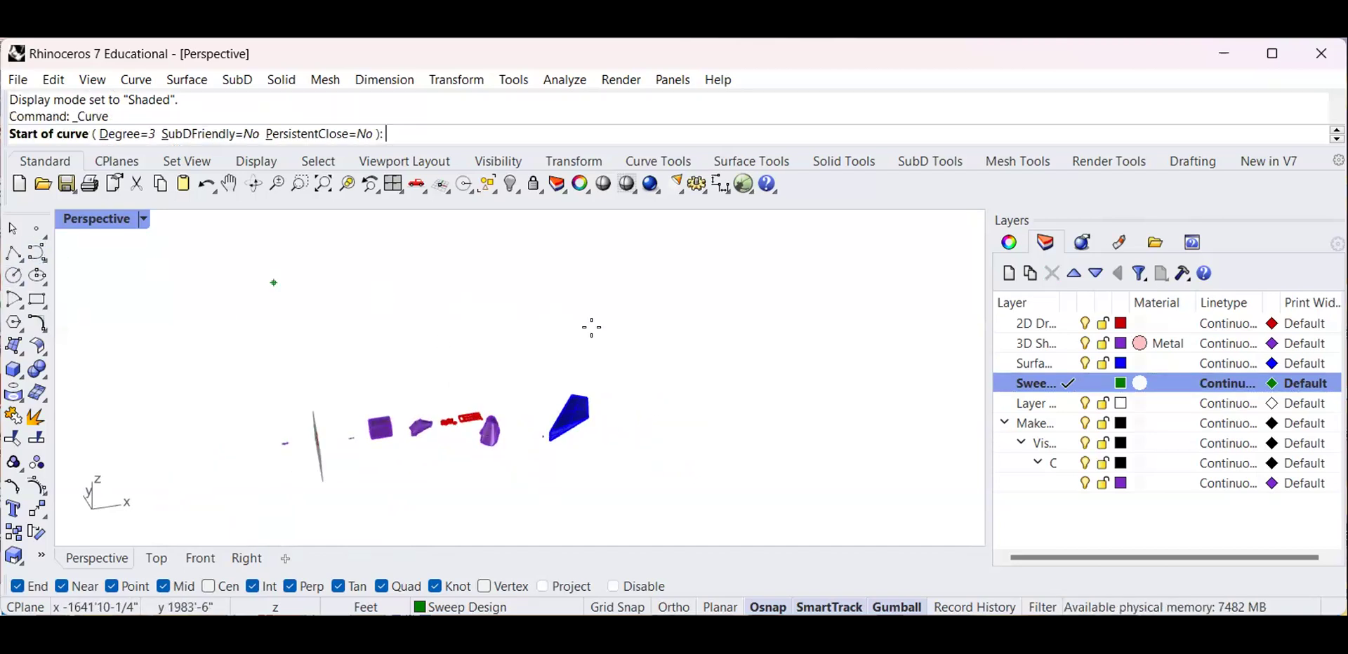
right_drag(616, 343, 608, 399)
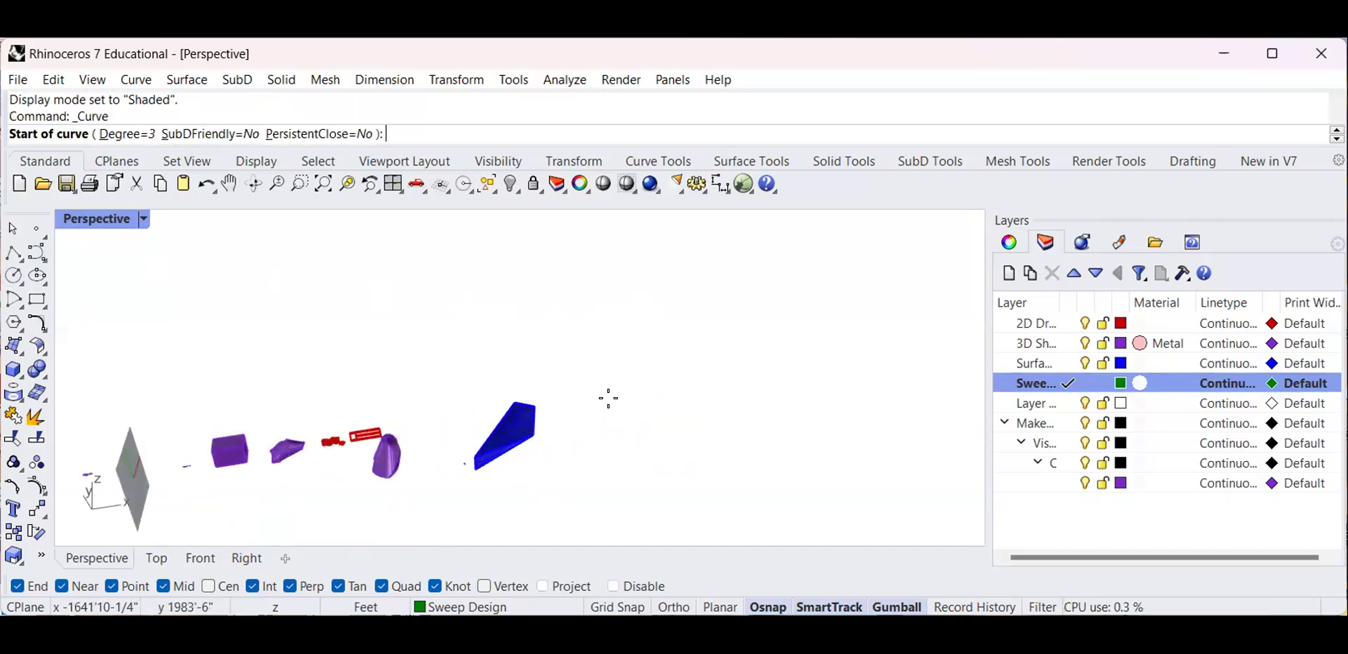
click(535, 435)
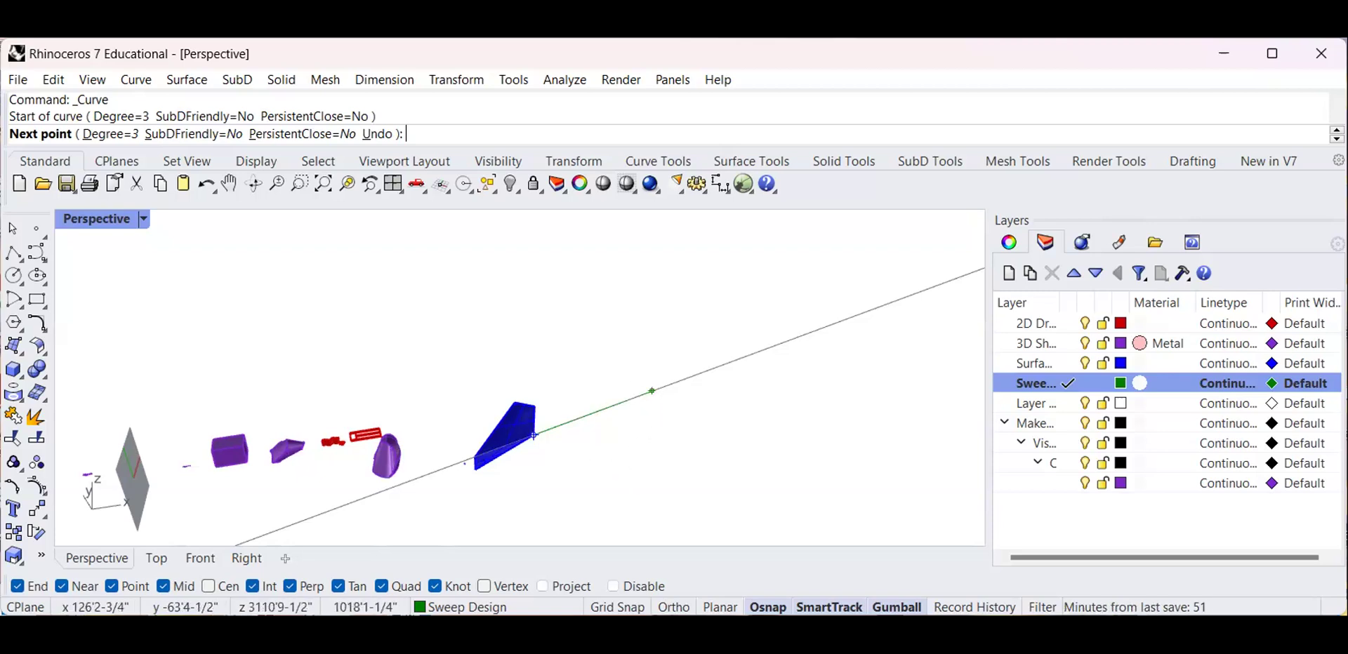
key(Escape)
Start a degree-3 control-point curve and switch to the maximized Top viewport around the grid origin
click(37, 258)
scroll(393, 396, down, 2)
double_click(106, 231)
double_click(98, 232)
scroll(390, 396, down, 6)
right_drag(390, 396, 590, 386)
scroll(492, 416, down, 4)
scroll(346, 414, up, 6)
click(354, 394)
click(419, 351)
click(465, 404)
click(529, 352)
click(622, 446)
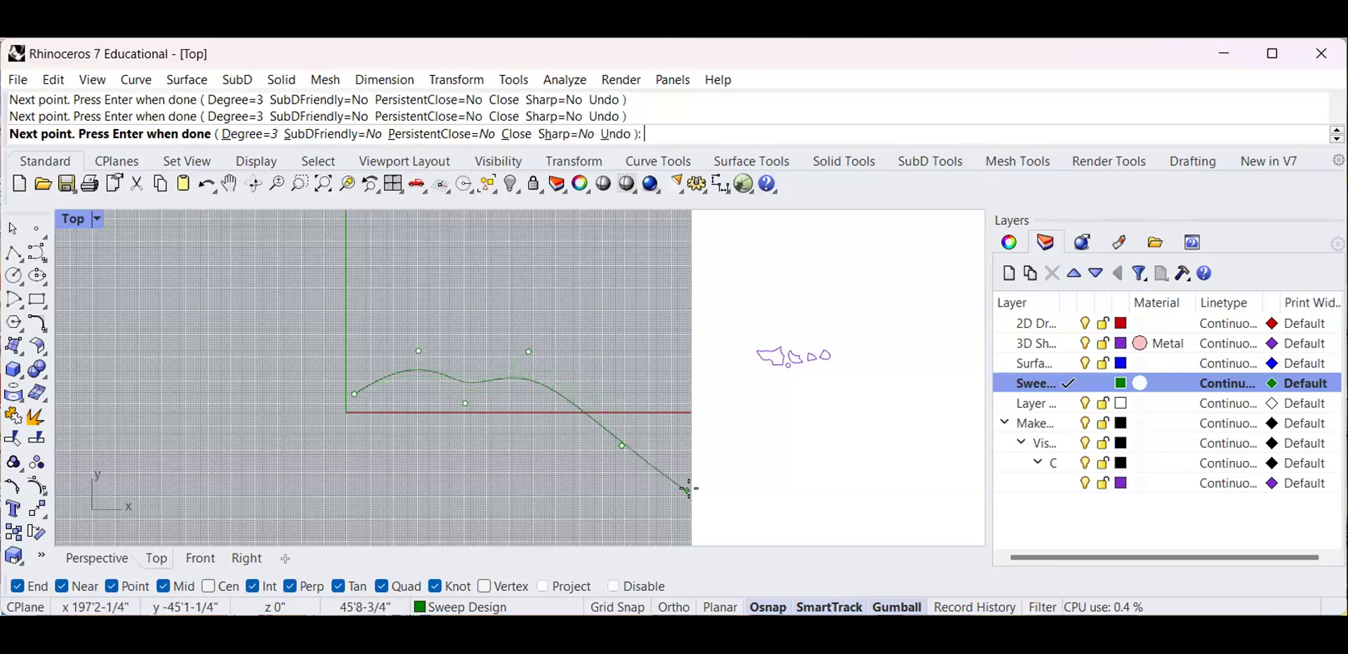
click(657, 370)
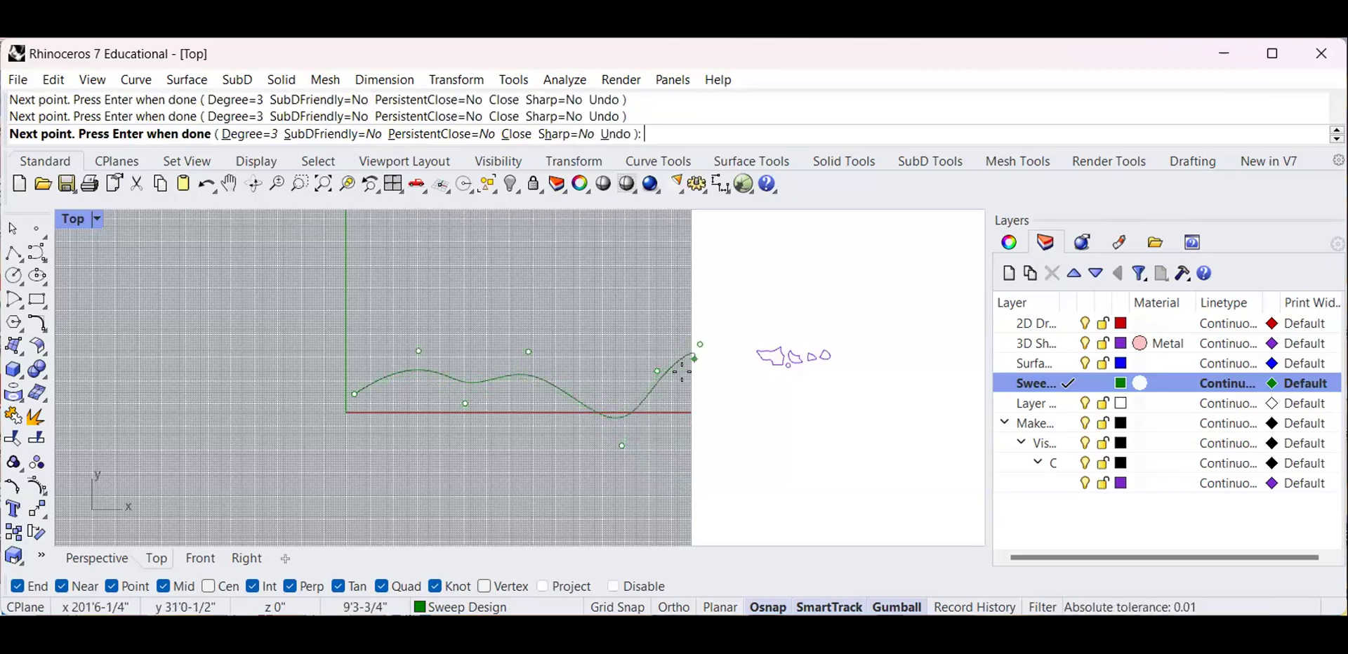
scroll(684, 372, up, 3)
key(Escape)
Draw an open wavy degree-3 curve through six control points just above the X axis, starting near the origin
right_click(243, 419)
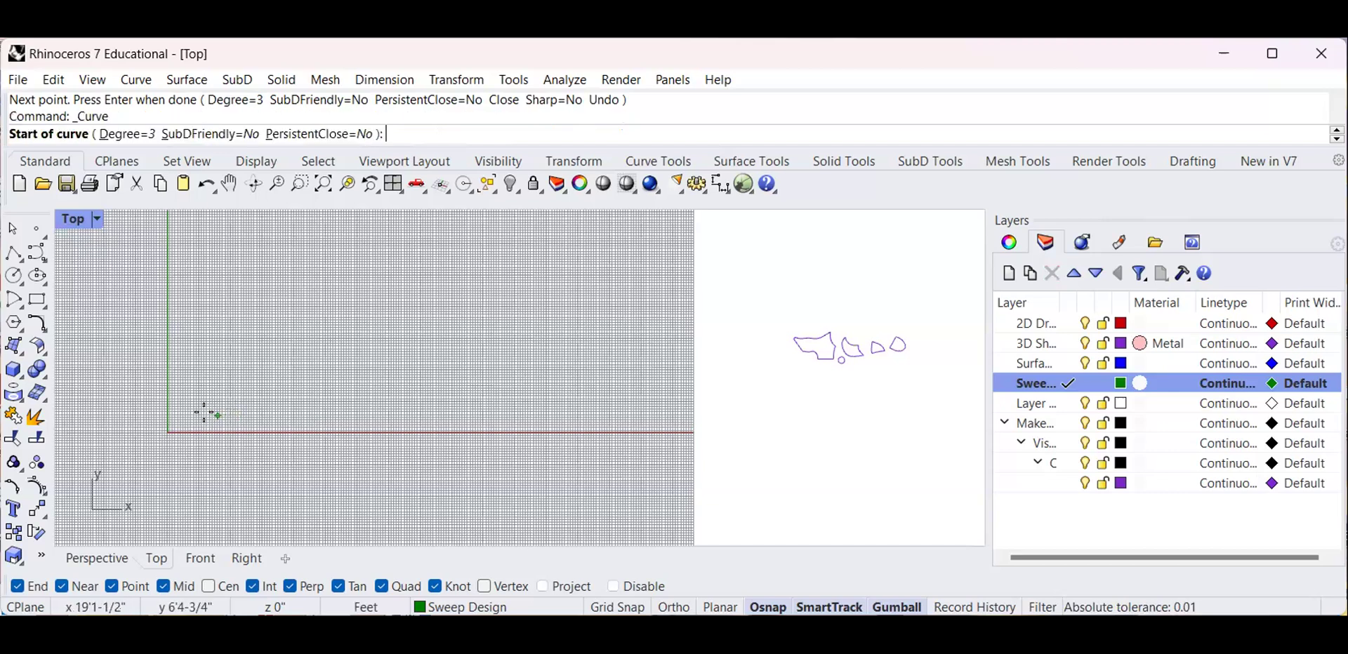
click(192, 415)
click(228, 367)
click(304, 445)
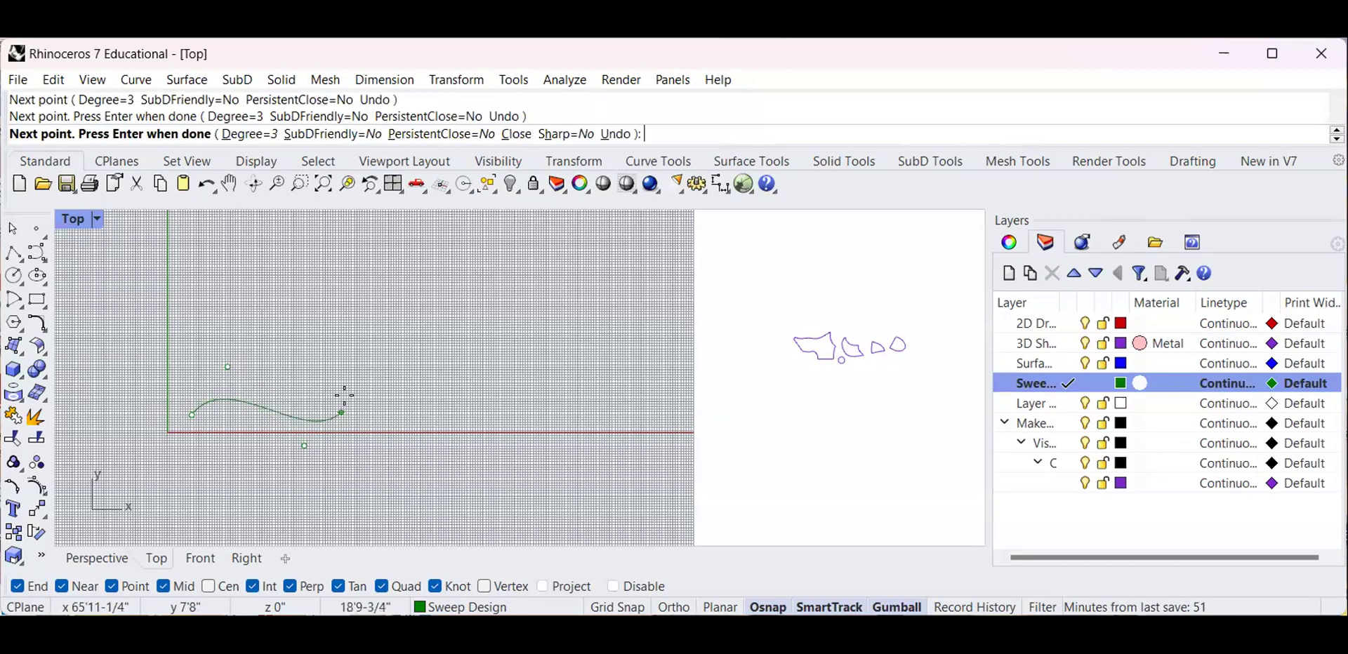
click(334, 396)
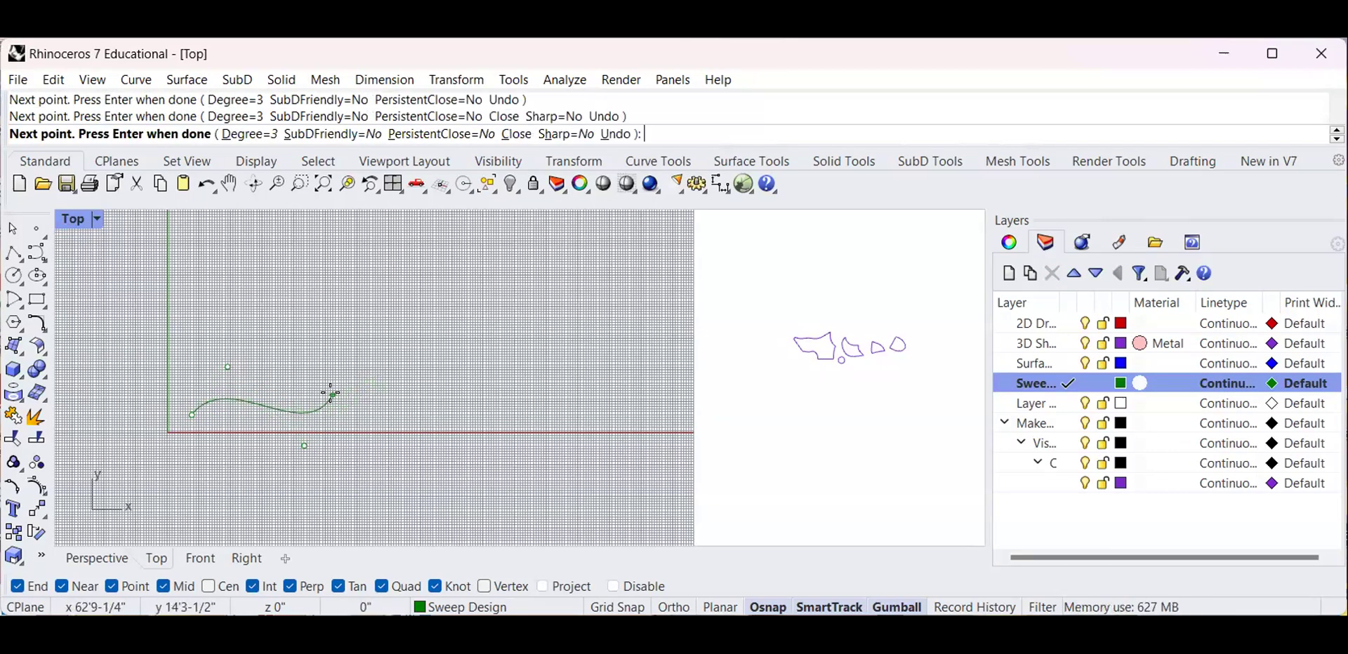
click(395, 362)
click(418, 401)
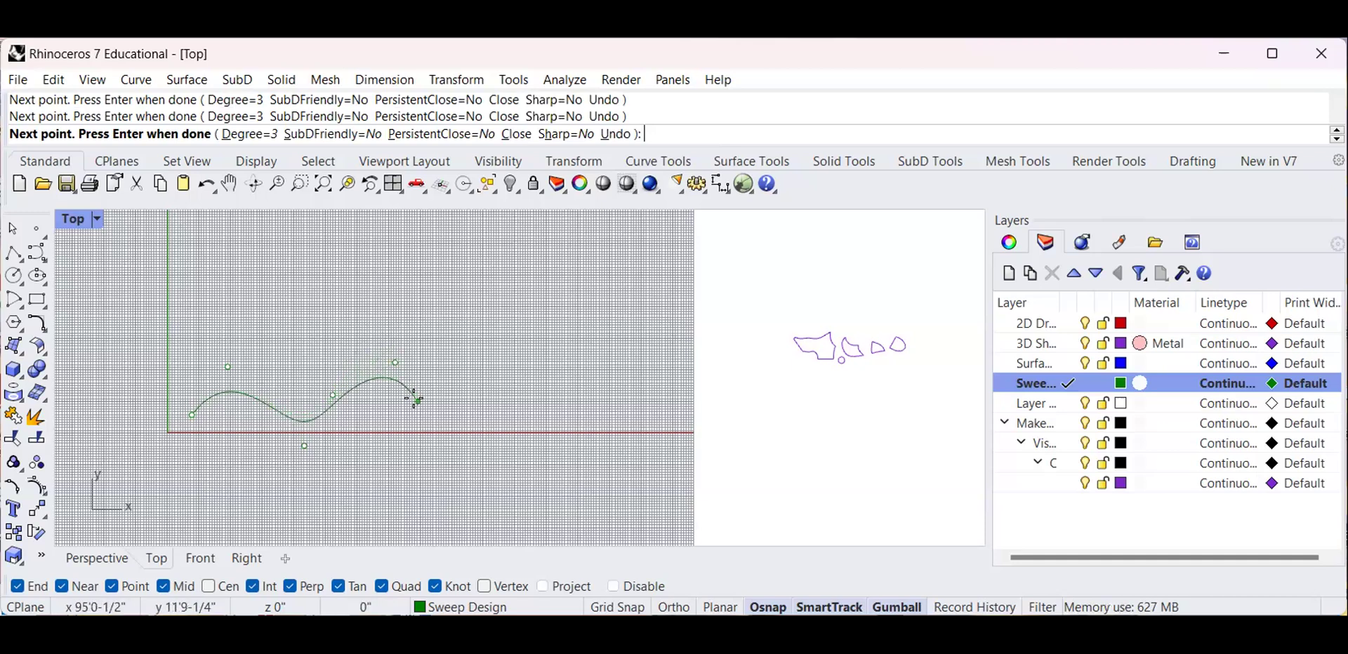
right_click(418, 401)
Select the wavy curve, return to the maximized Perspective viewport, zoom to the selected curve and deselect it
click(278, 414)
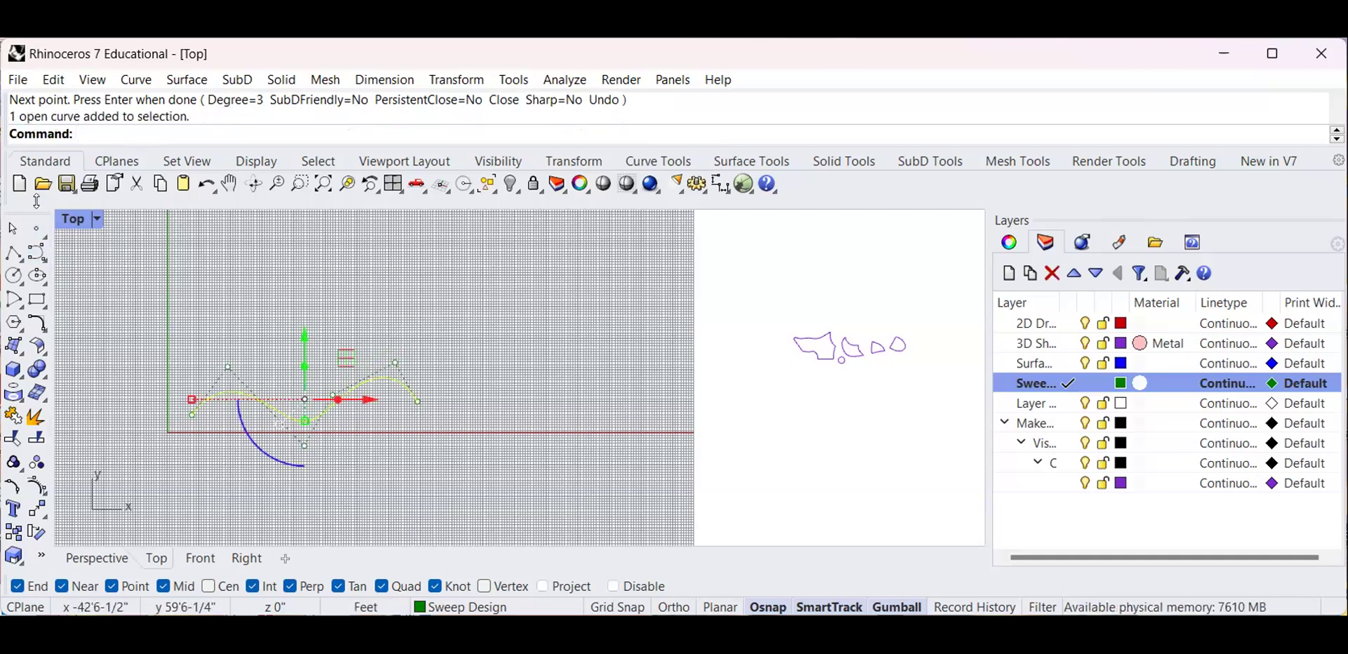
double_click(63, 222)
double_click(545, 229)
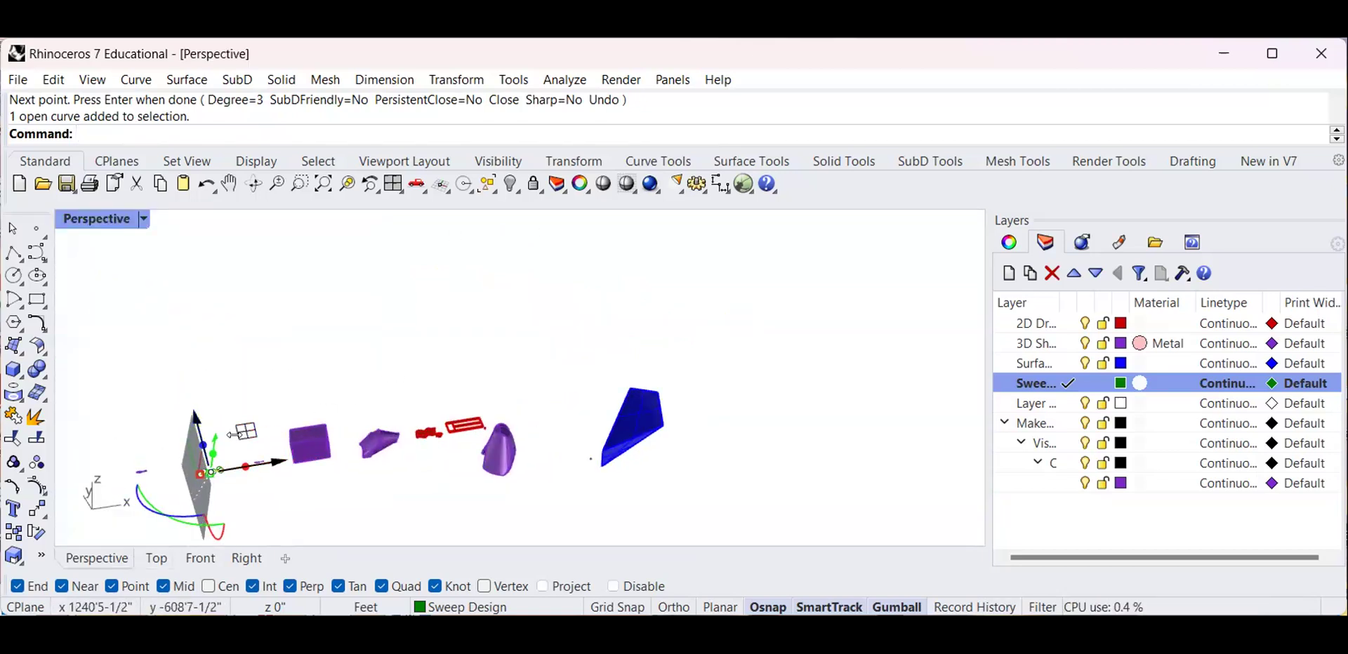
text(zs)
key(Return)
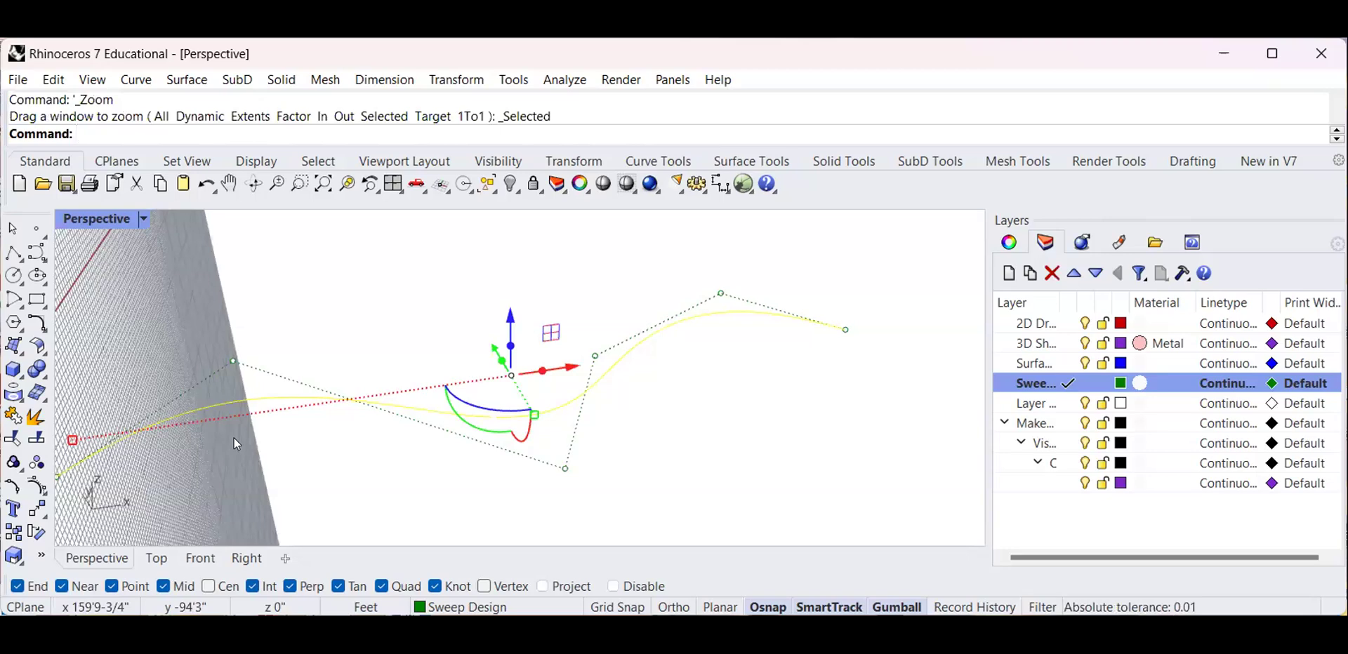
scroll(593, 430, down, 5)
right_drag(593, 430, 475, 461)
click(553, 336)
mouse_move(541, 371)
right_down()
mouse_move(572, 383)
mouse_move(555, 387)
right_up()
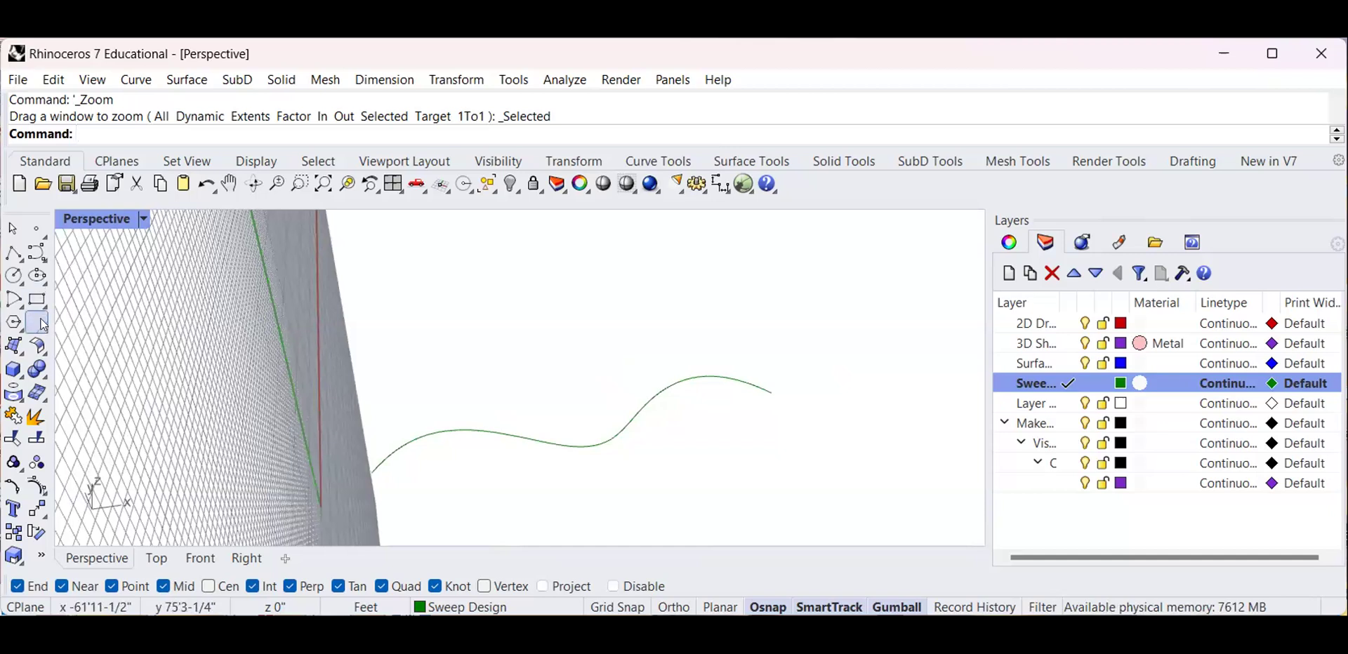
Draw a closed triangular polyline starting at the end of the wavy curve nearest the origin
click(13, 253)
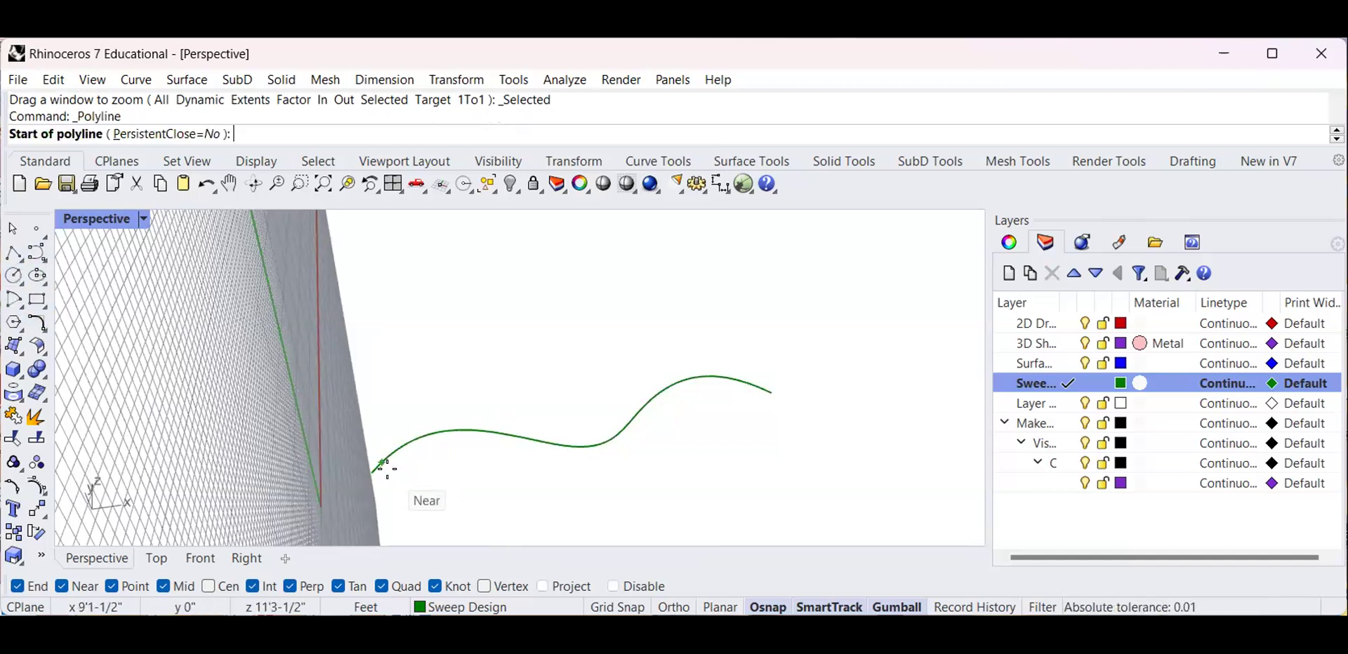
click(374, 470)
right_drag(408, 464, 394, 382)
click(404, 346)
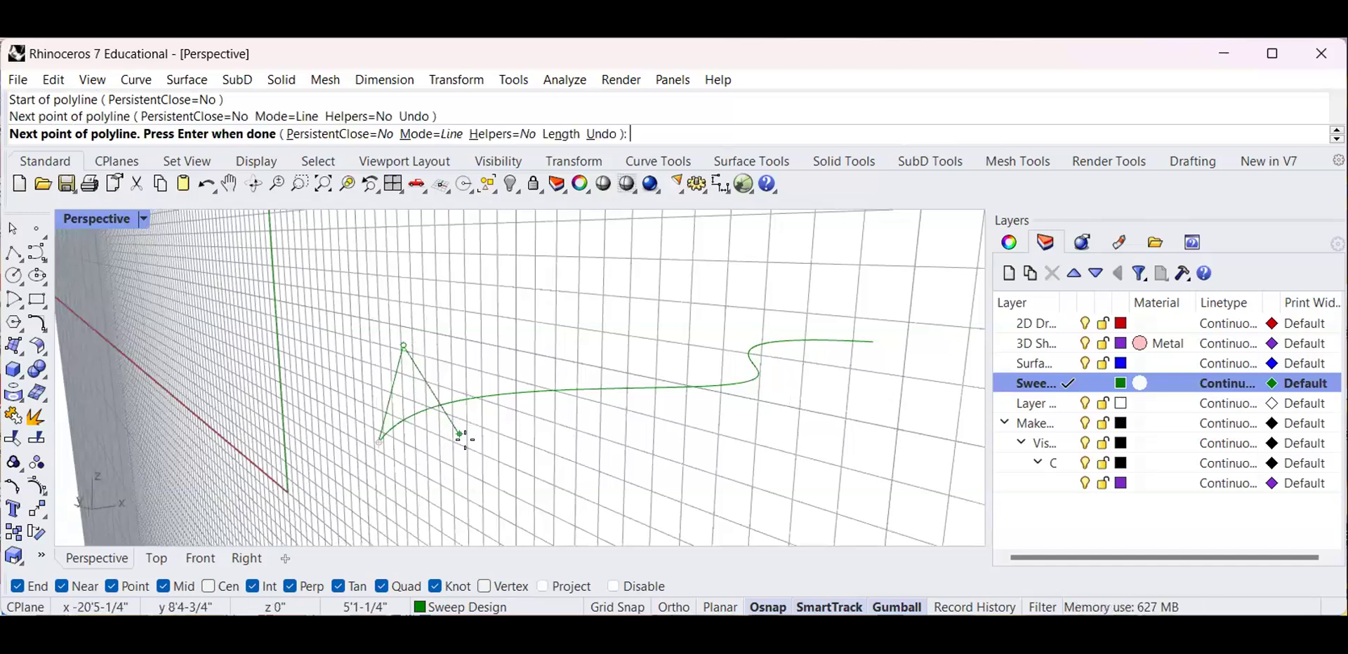
click(474, 463)
click(378, 441)
Delete the triangle at the curve's end nearest the origin
right_drag(376, 439, 309, 351)
click(336, 407)
click(337, 436)
key(Delete)
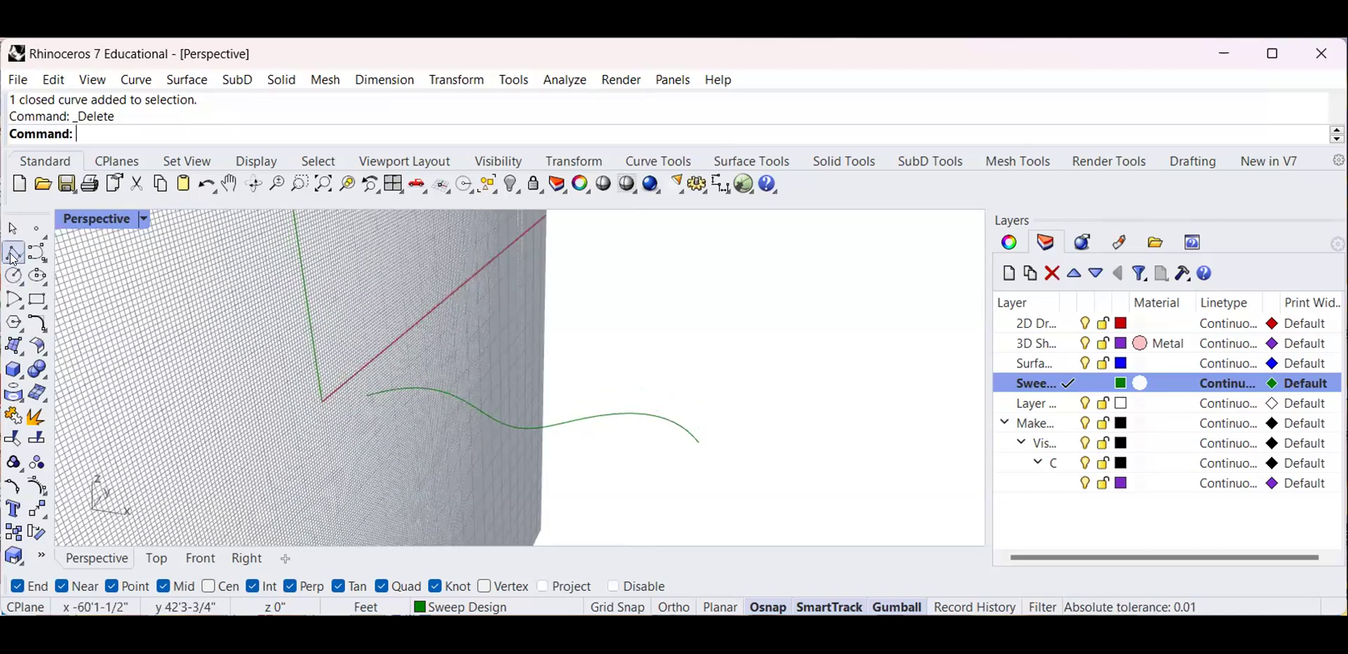
Draw a closed triangular polyline at the far end of the wavy curve, with its first side vertical
click(13, 252)
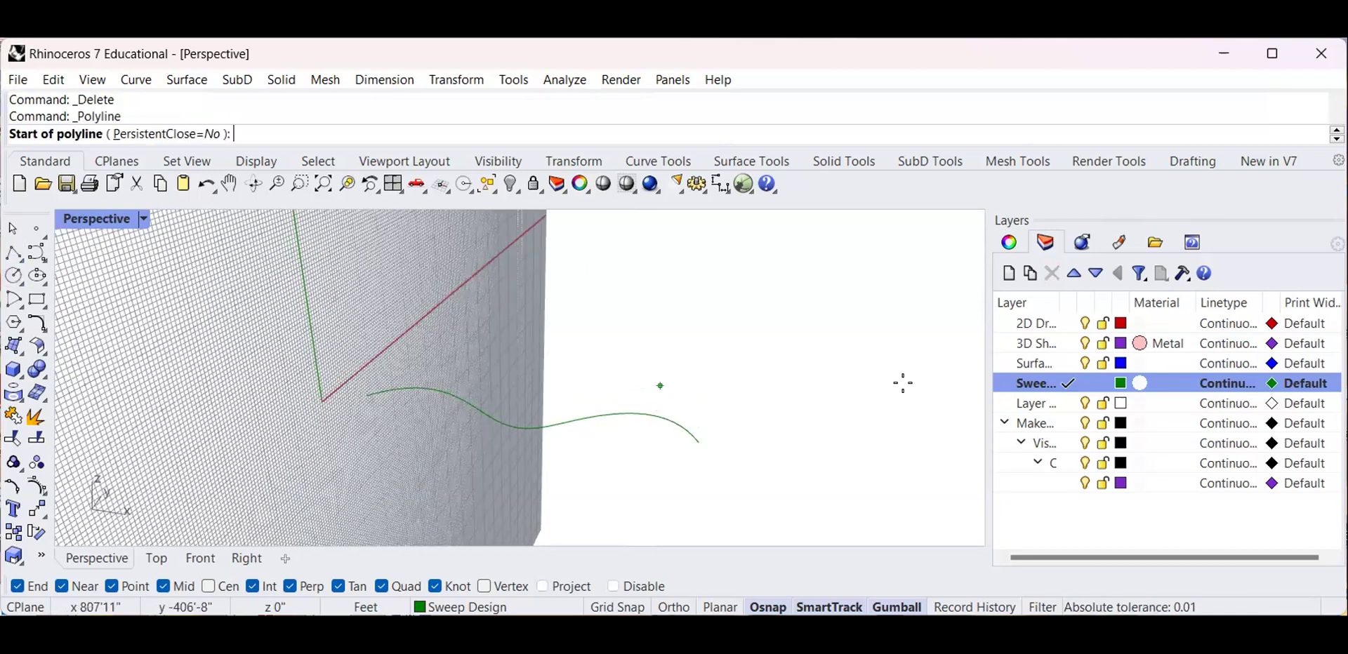
click(694, 435)
right_drag(680, 385, 722, 452)
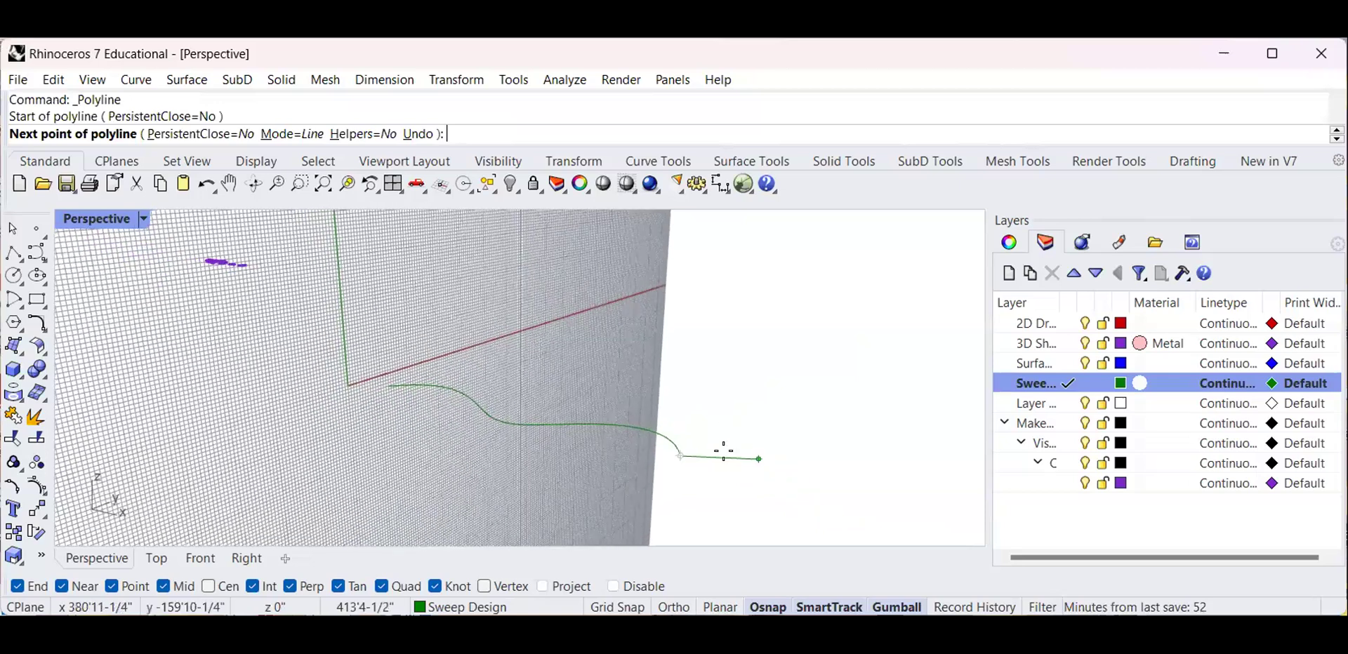
click(681, 408)
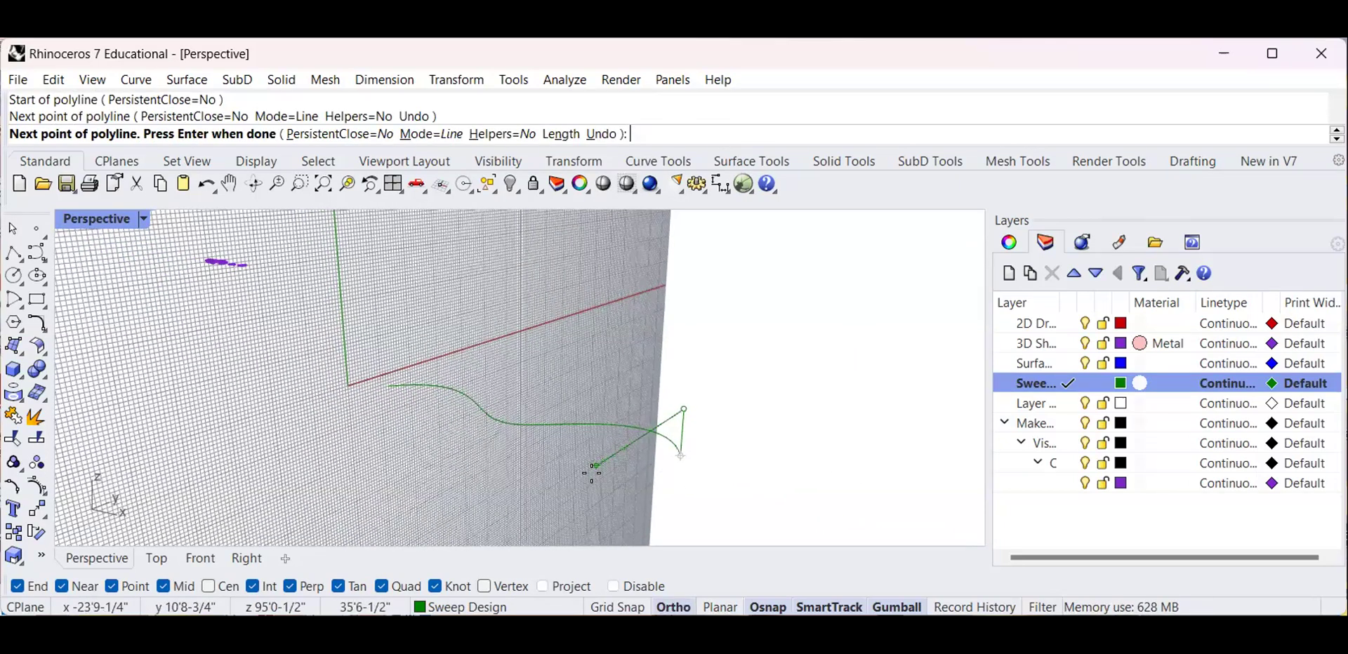
click(596, 465)
click(675, 457)
right_drag(674, 458, 632, 407)
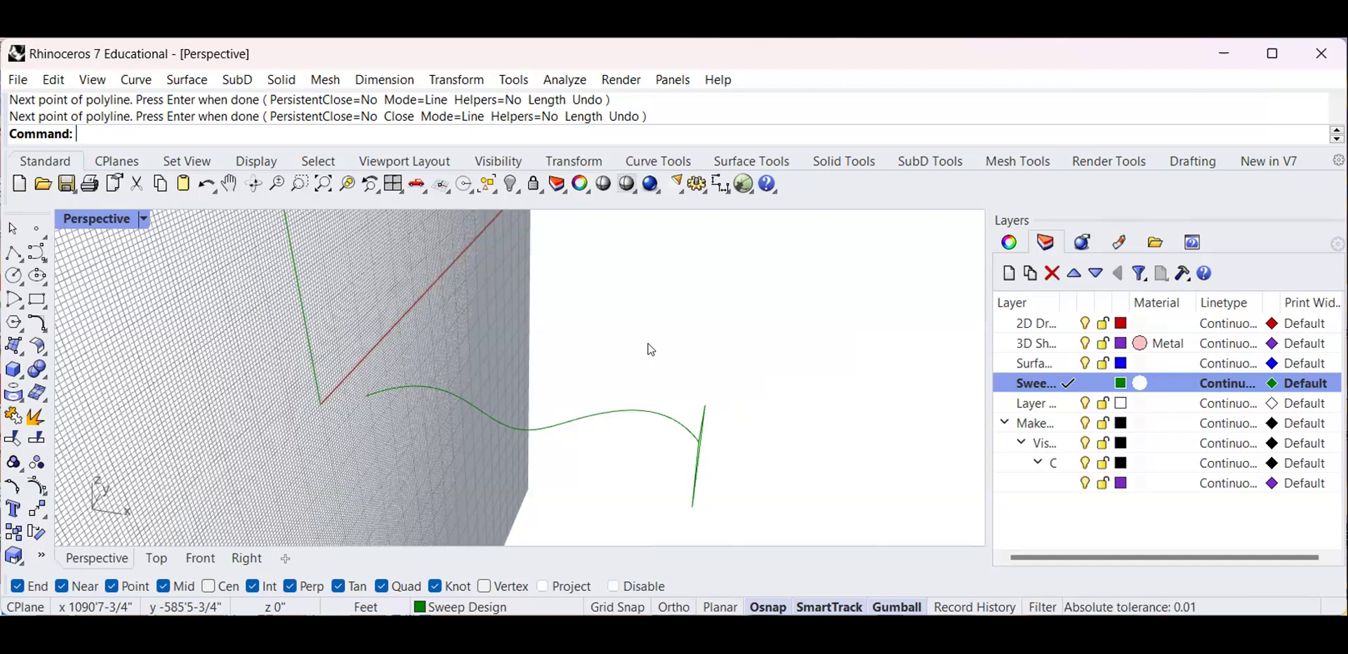
Sweep the triangle along the wavy curve with Sweep1, using the Freeform frame style and unchanged cross sections
text(Sweep1)
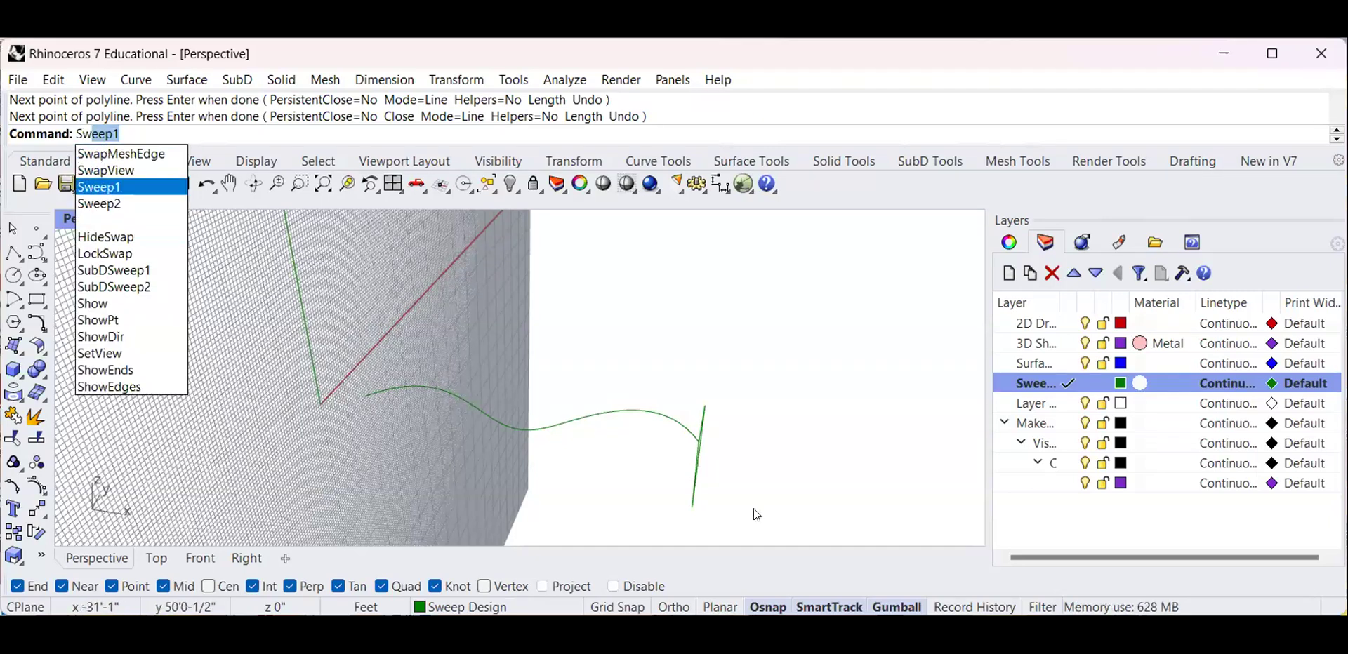
key(Return)
click(654, 417)
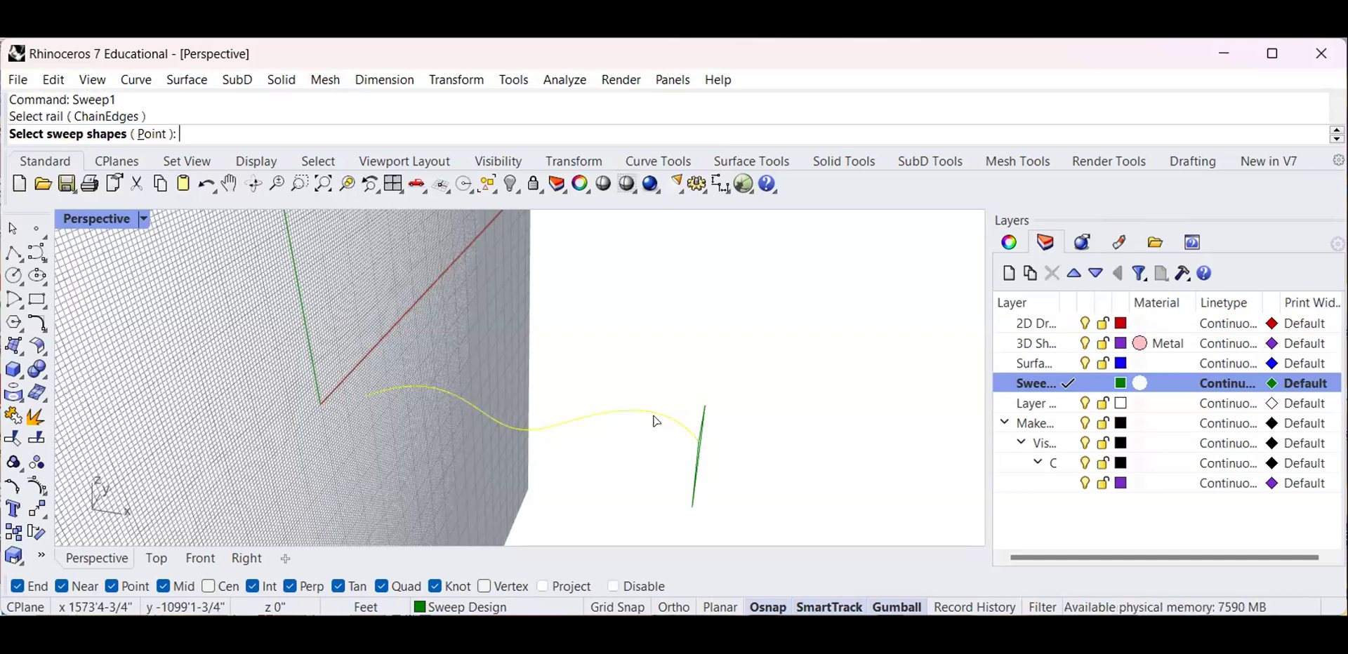
right_drag(742, 442, 667, 451)
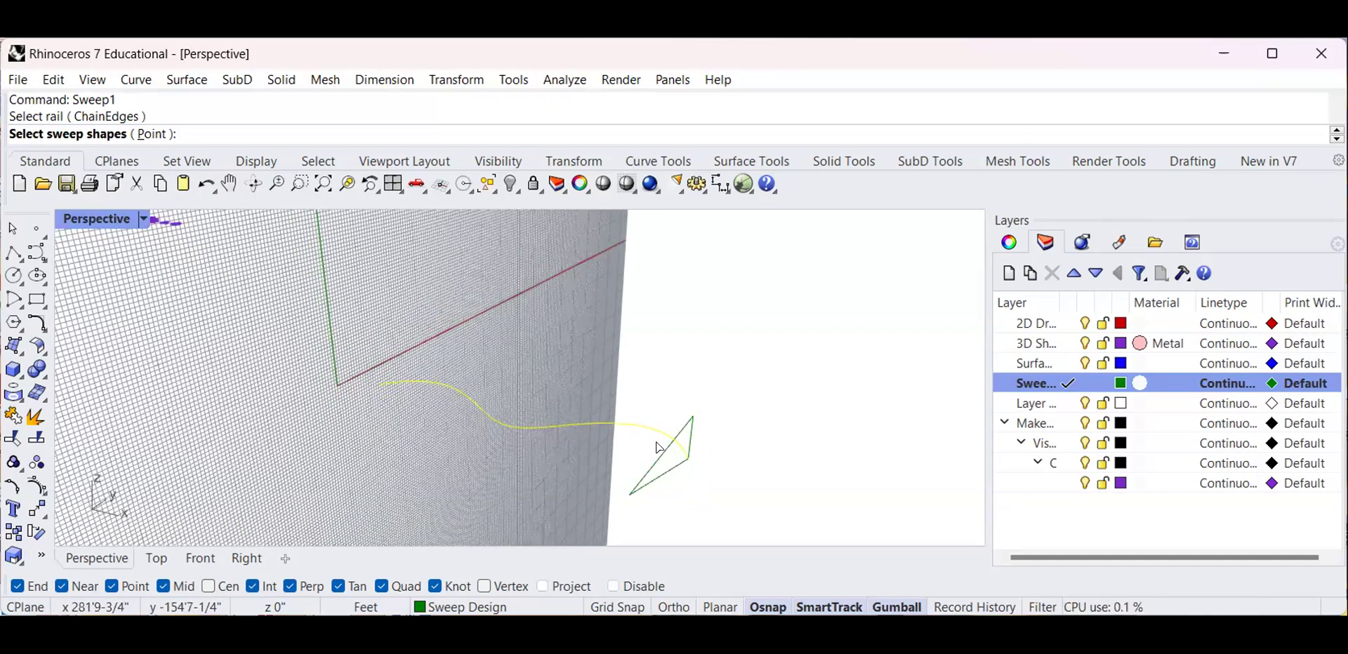
click(664, 459)
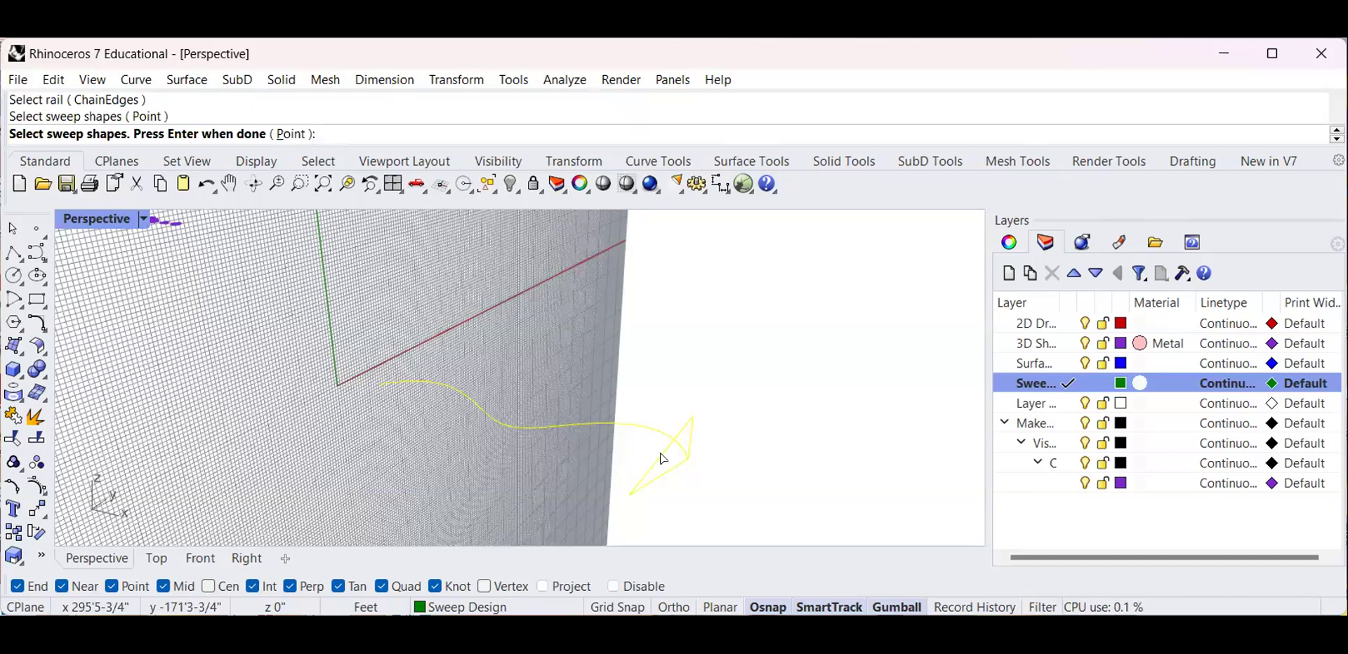
key(Return)
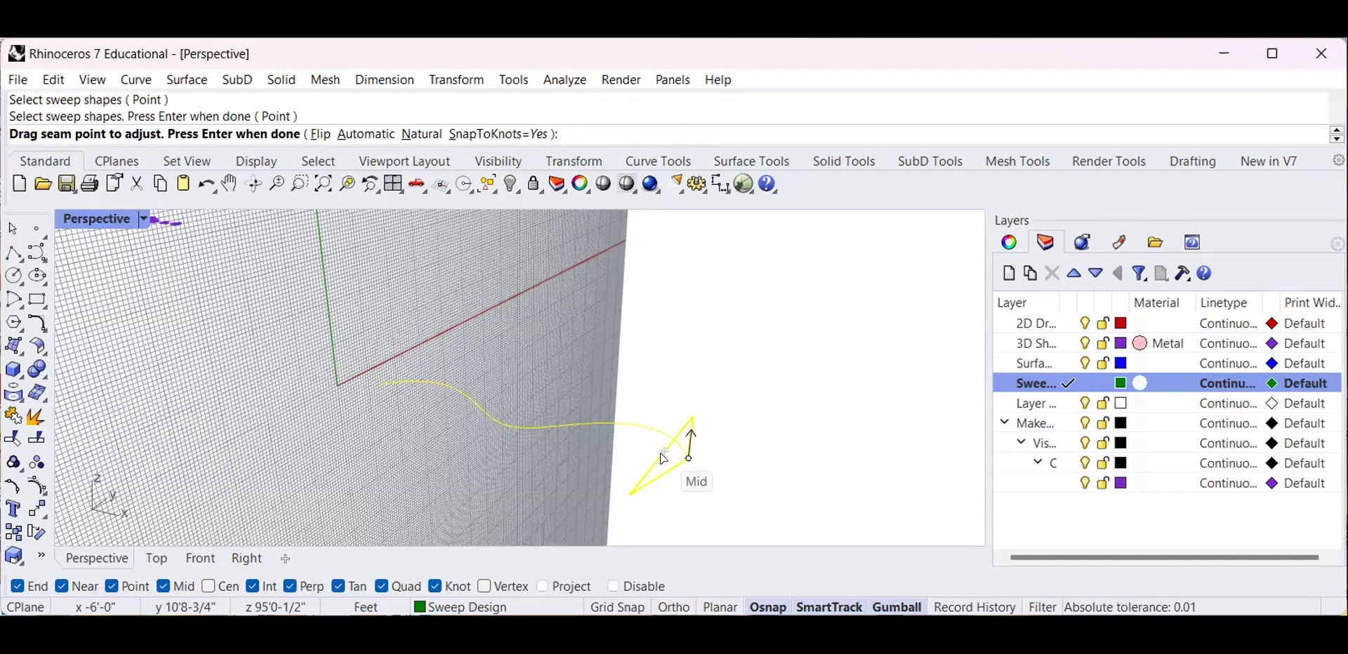
key(Return)
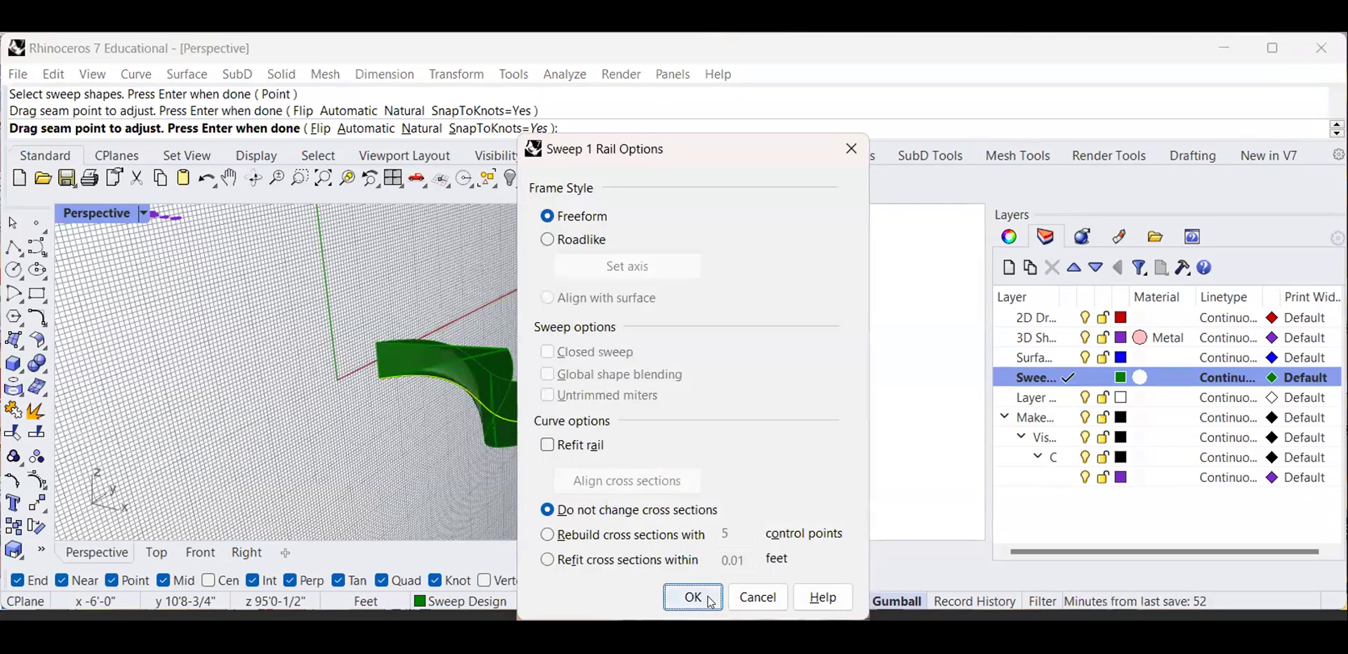
key(Return)
right_drag(653, 346, 622, 419)
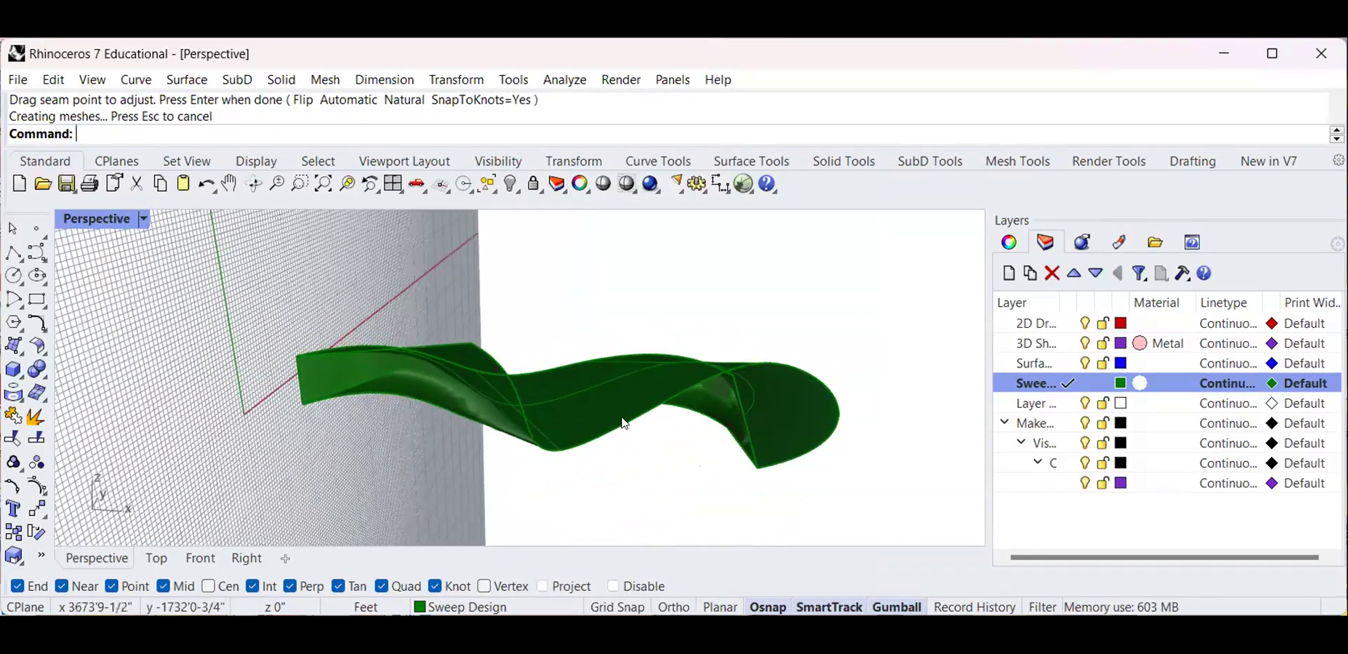
Undo the one-rail sweep and clear the selection of the triangle profile
key(ctrl+z)
click(724, 414)
right_drag(727, 414, 613, 440)
click(711, 353)
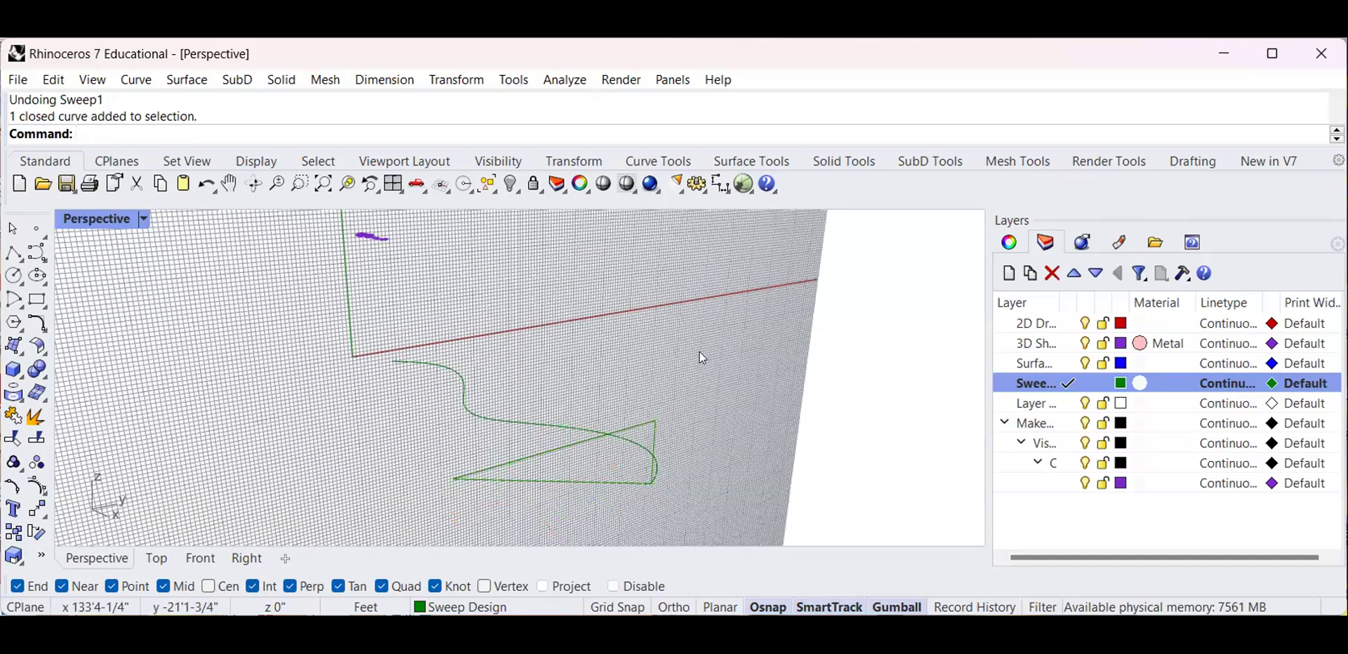
Run Sweep1 with the wavy curve as rail and the triangle as shape, placing the seam at the triangle's far pointed corner
text(weep1)
key(Return)
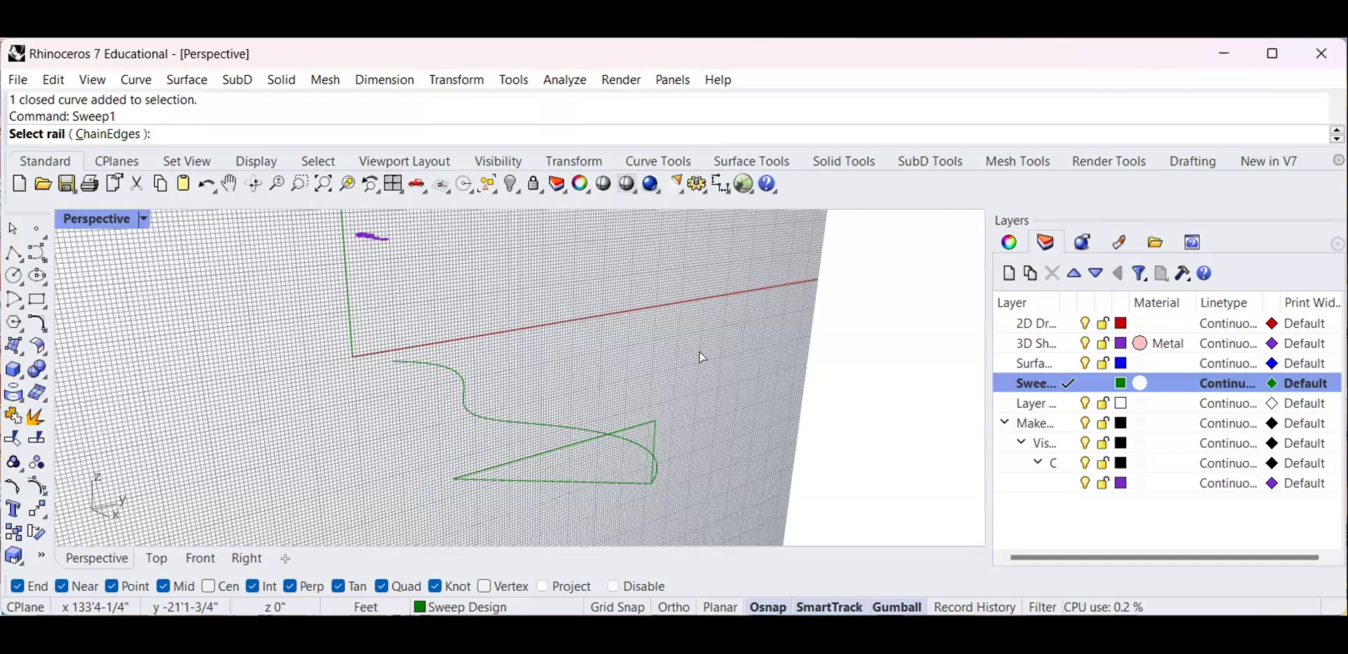
click(569, 425)
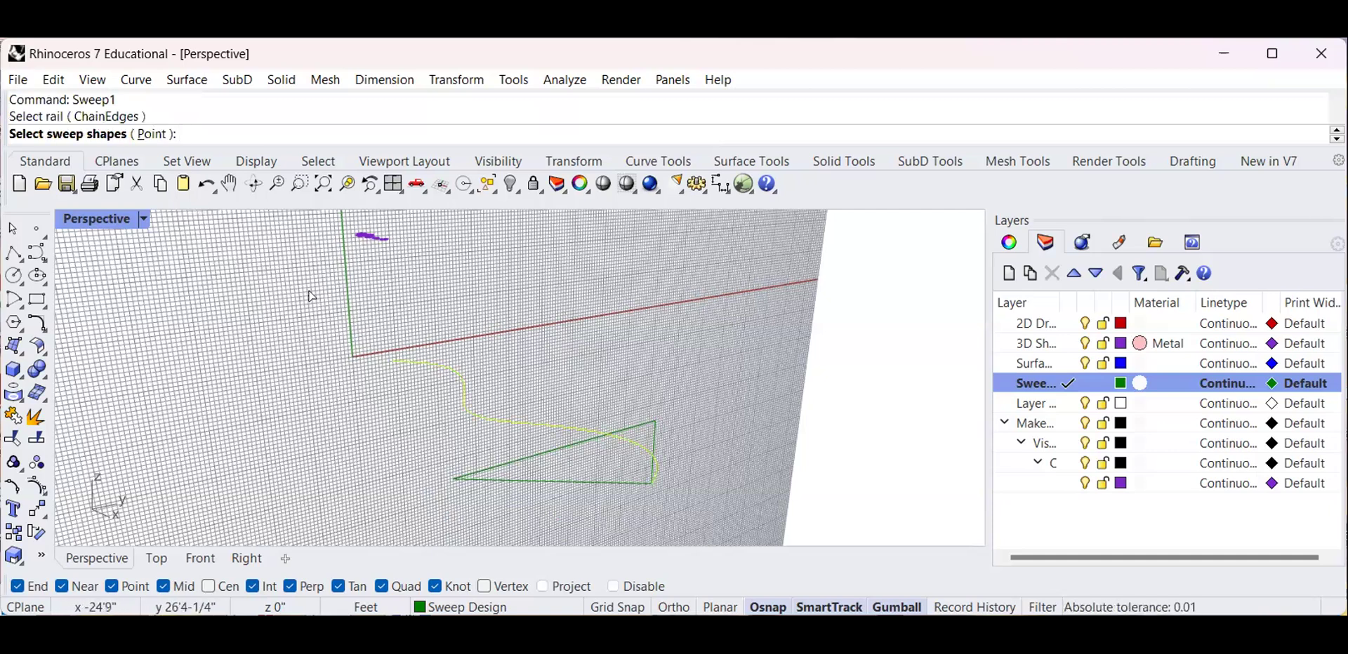
click(521, 462)
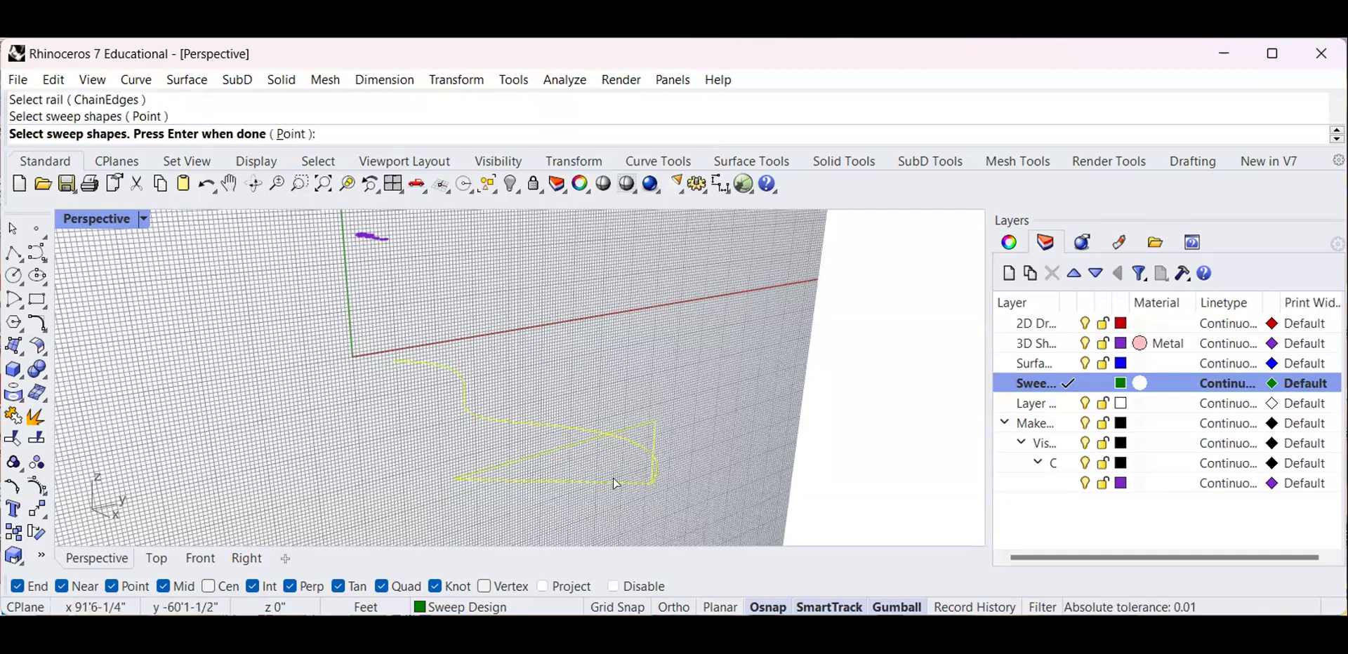
key(Return)
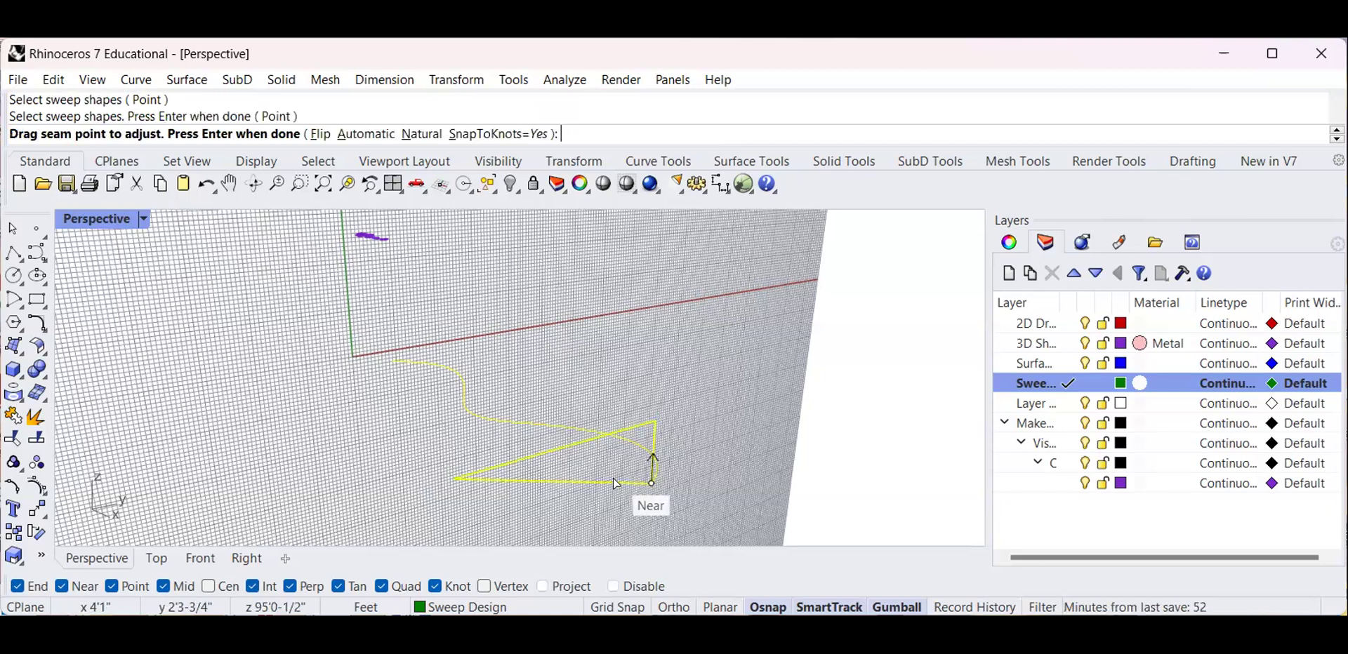
click(650, 483)
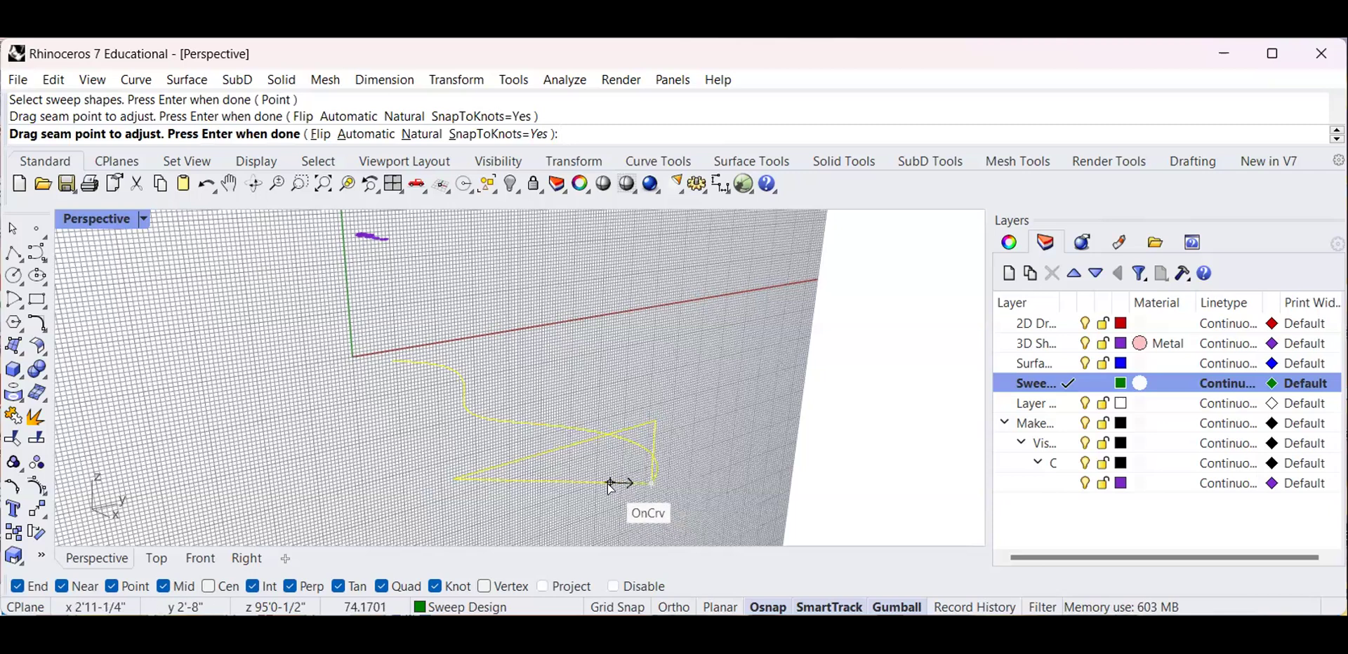
click(456, 479)
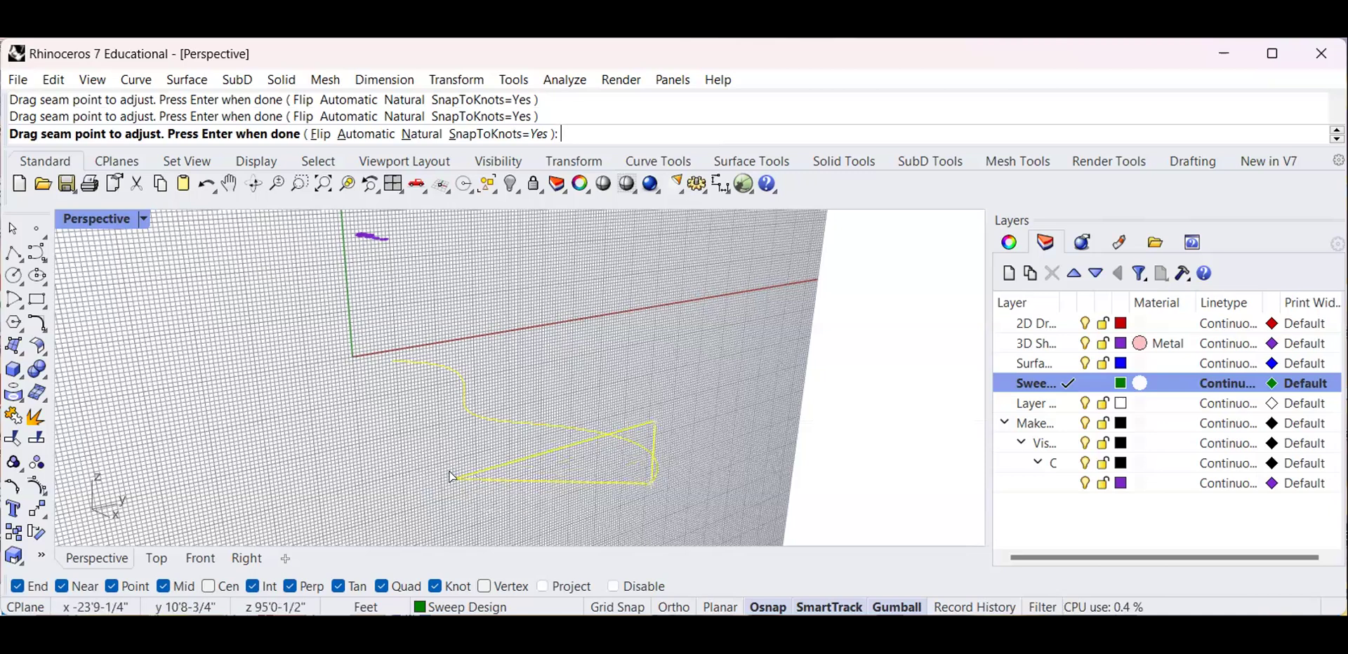
key(Return)
click(688, 601)
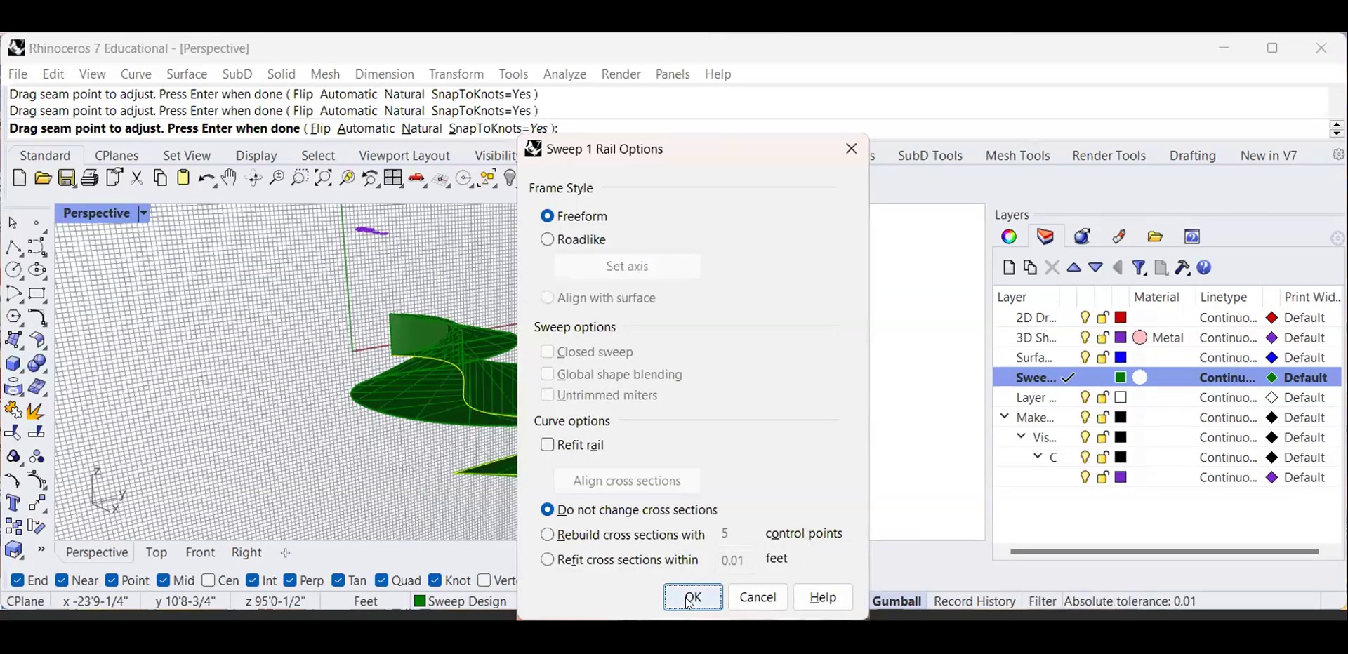
Examine the swept triangular form from several sides and distances
right_drag(695, 226, 644, 343)
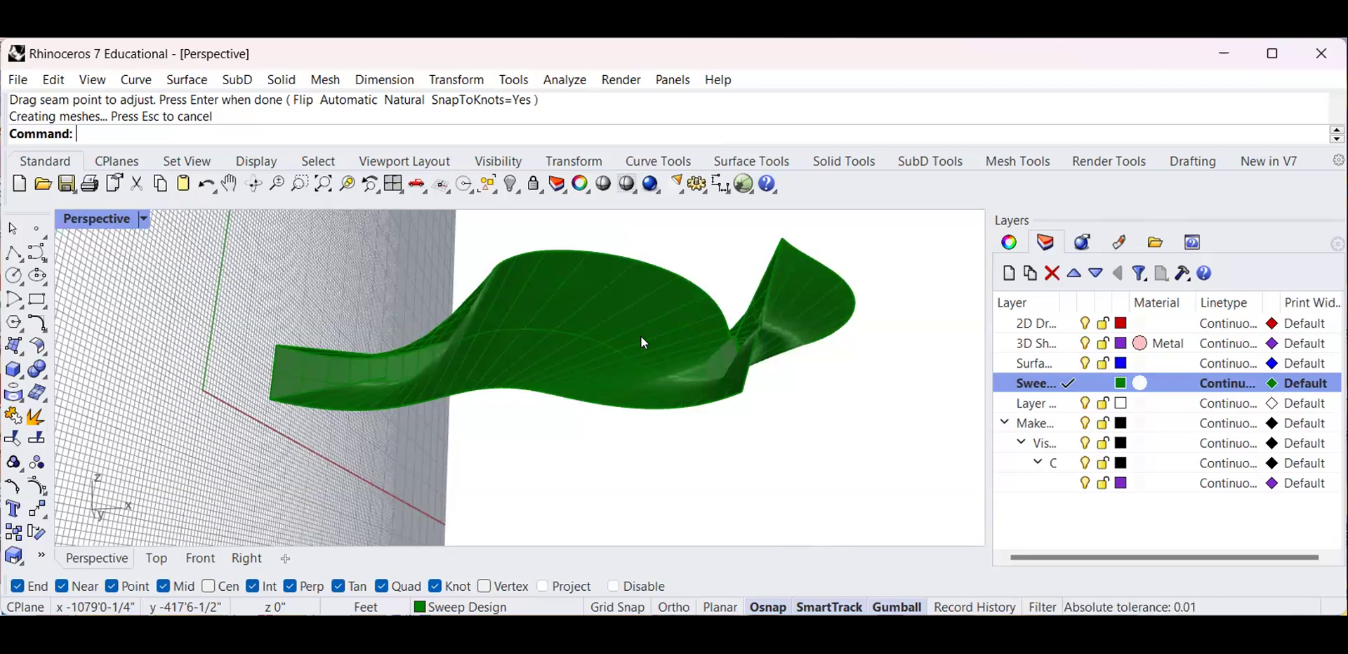
scroll(595, 428, down, 4)
right_drag(594, 435, 499, 457)
scroll(550, 422, down, 5)
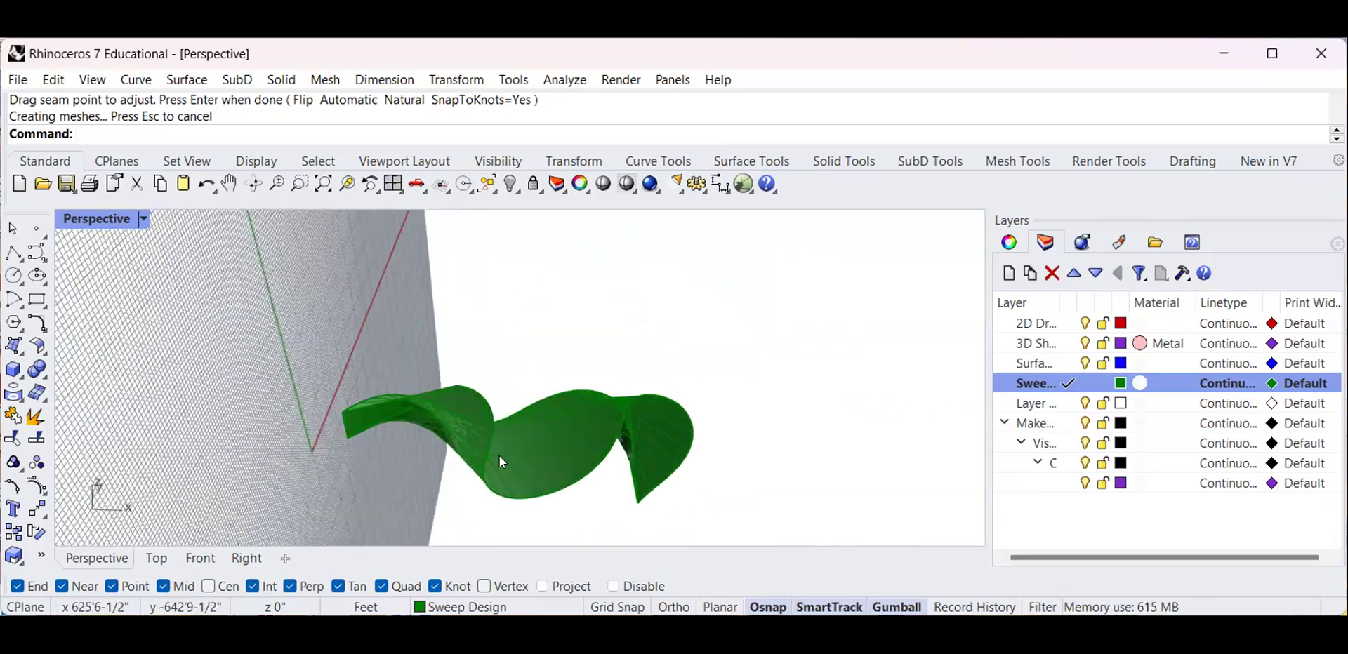
right_drag(595, 435, 494, 384)
scroll(625, 369, up, 5)
scroll(474, 429, down, 5)
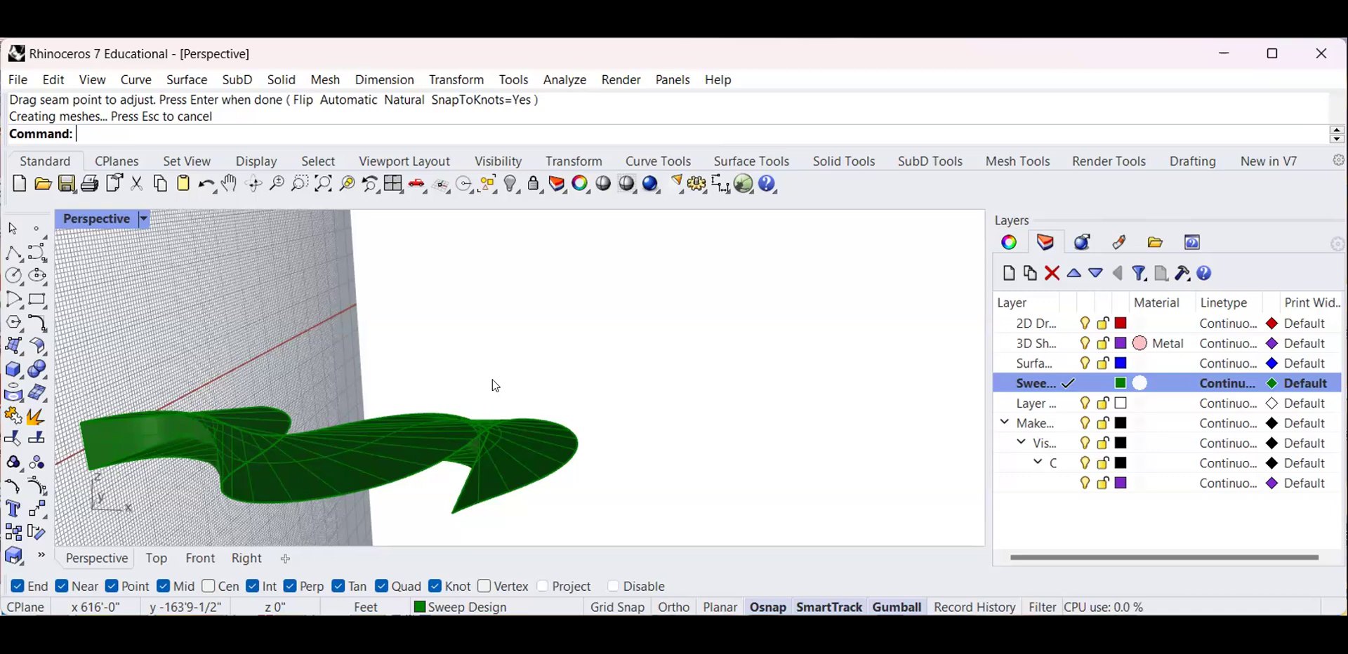
scroll(786, 360, down, 6)
right_drag(708, 349, 518, 376)
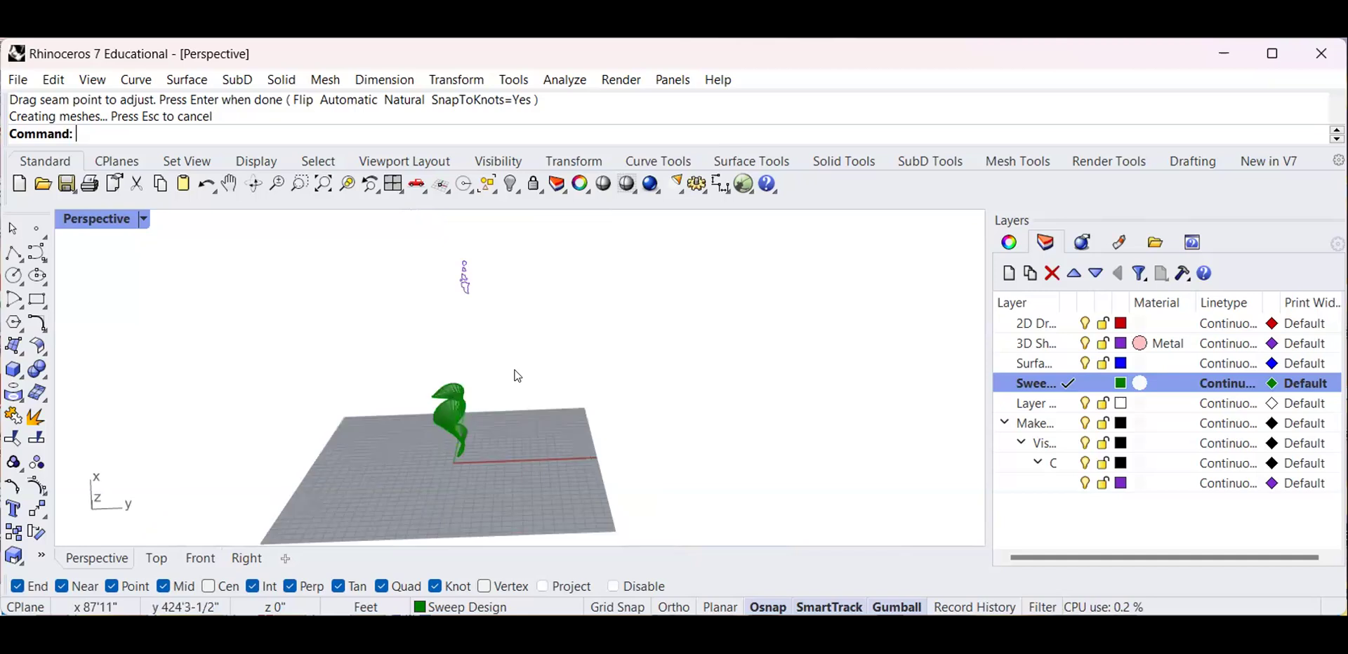
Launch Grasshopper and dismiss its getting-started tutorial browser
text(Gr)
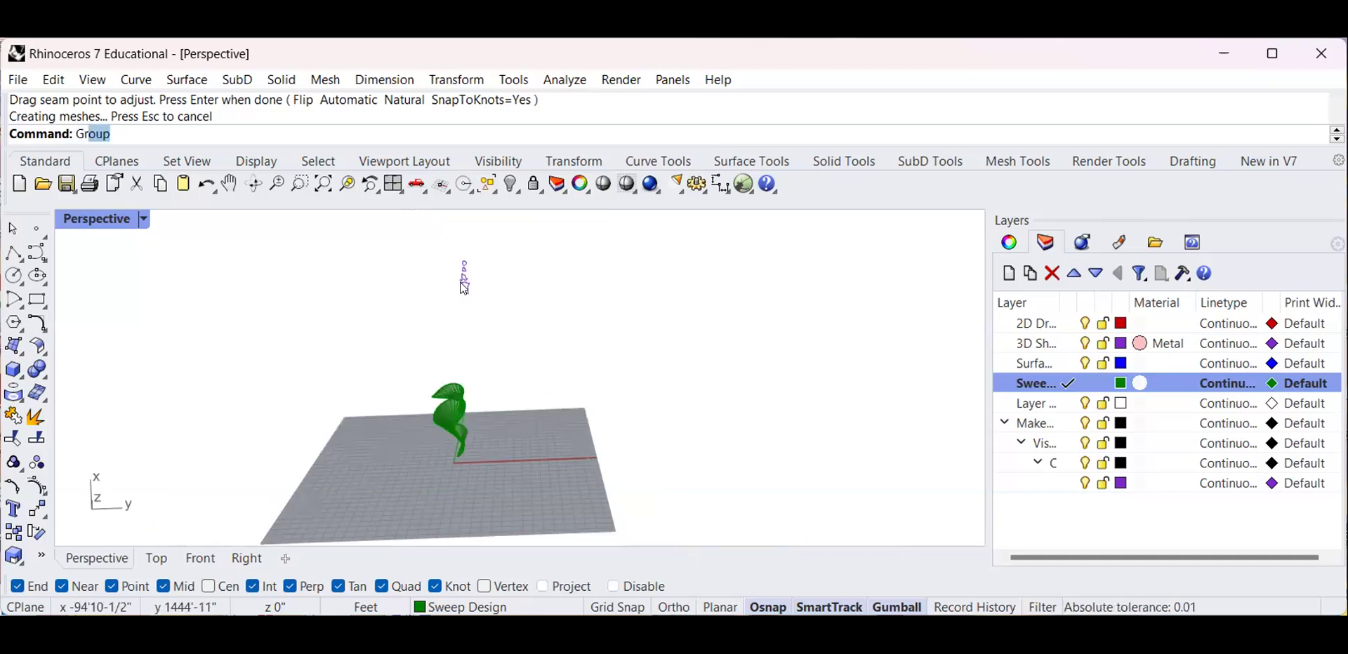
text(asshopper)
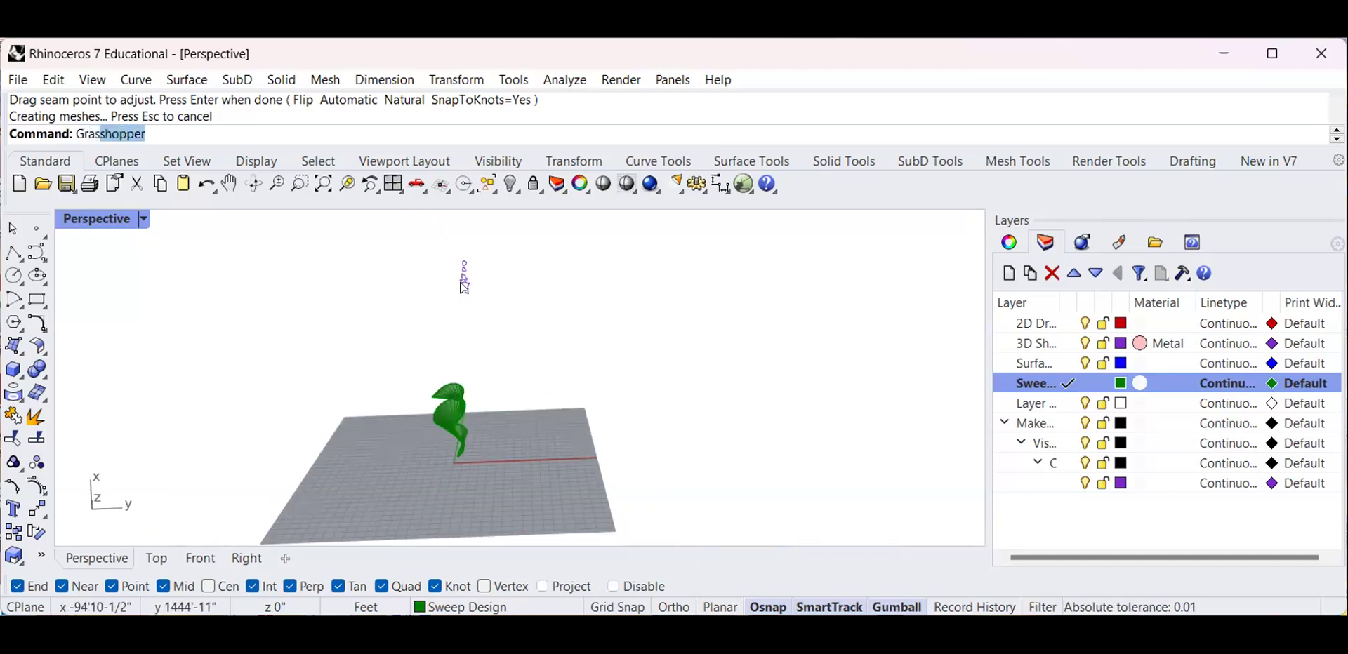
key(Return)
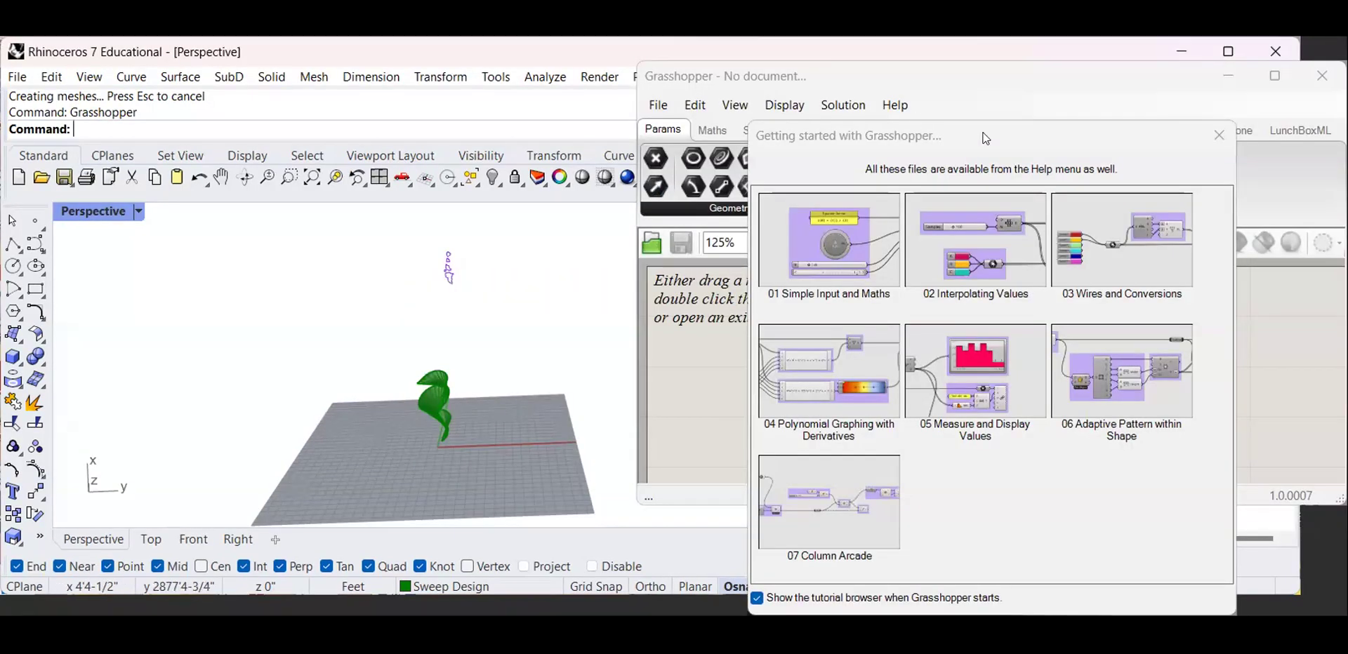
drag(986, 139, 704, 163)
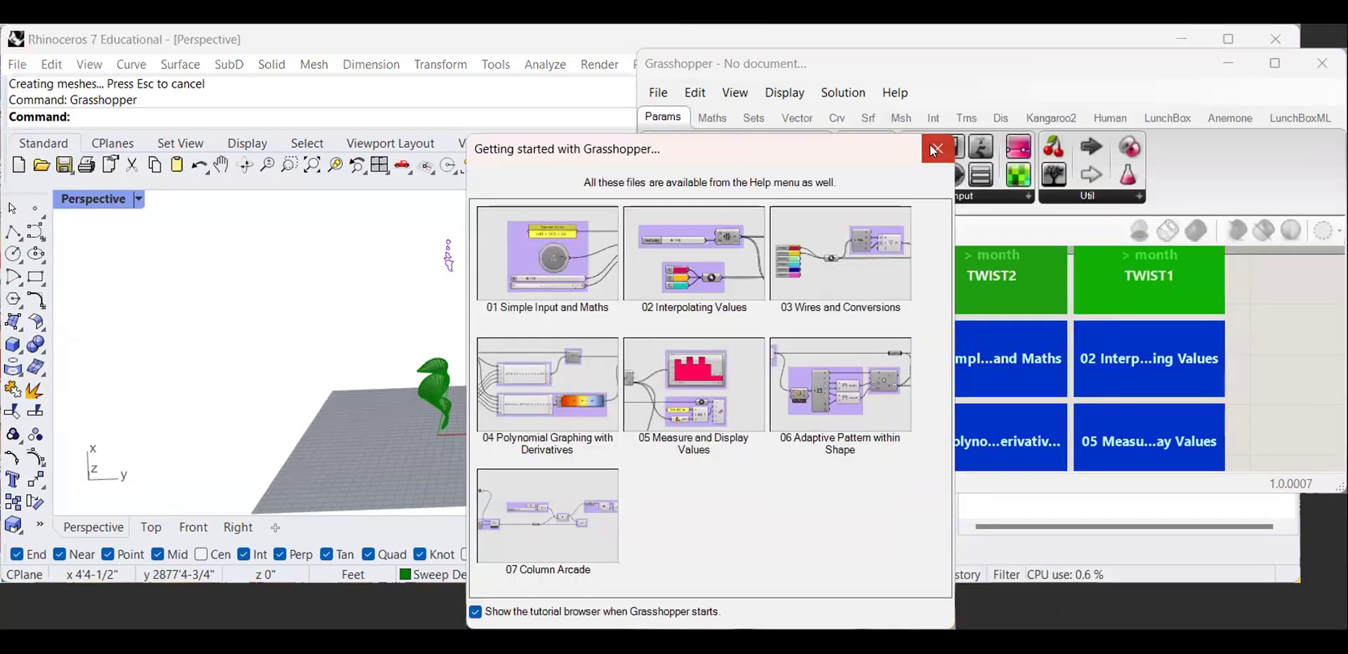
click(934, 149)
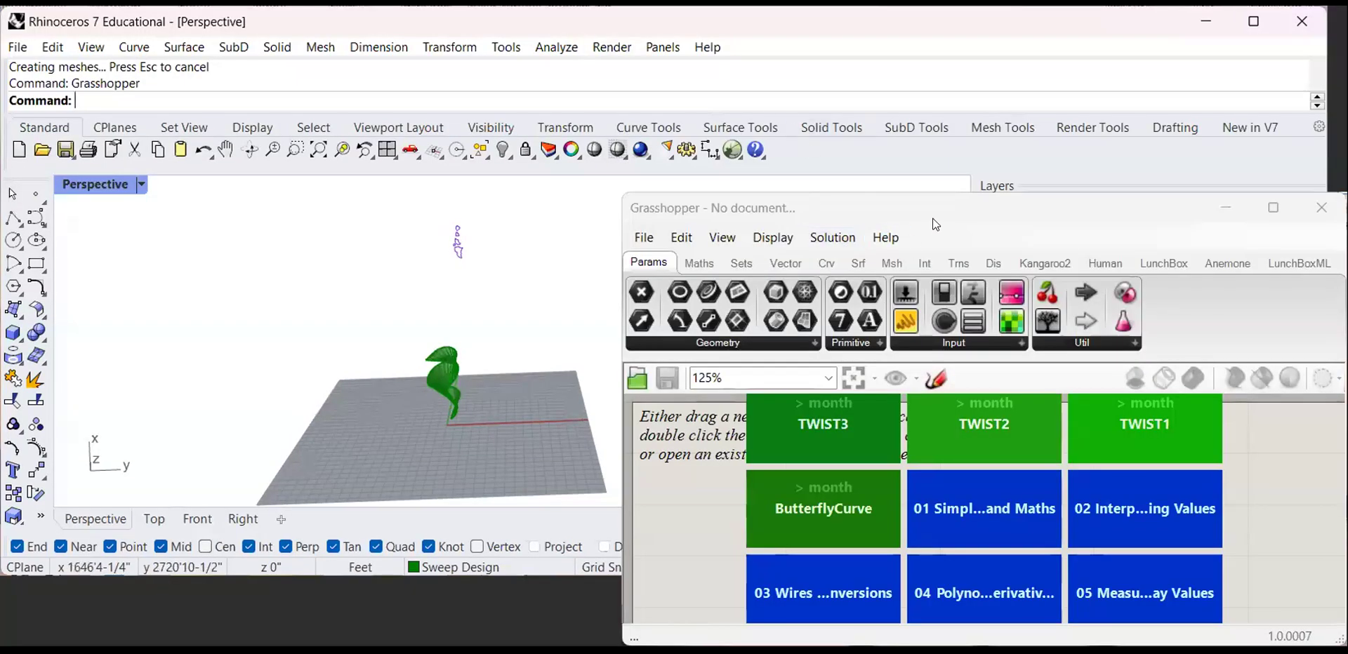
Create a new blank Grasshopper document
click(935, 223)
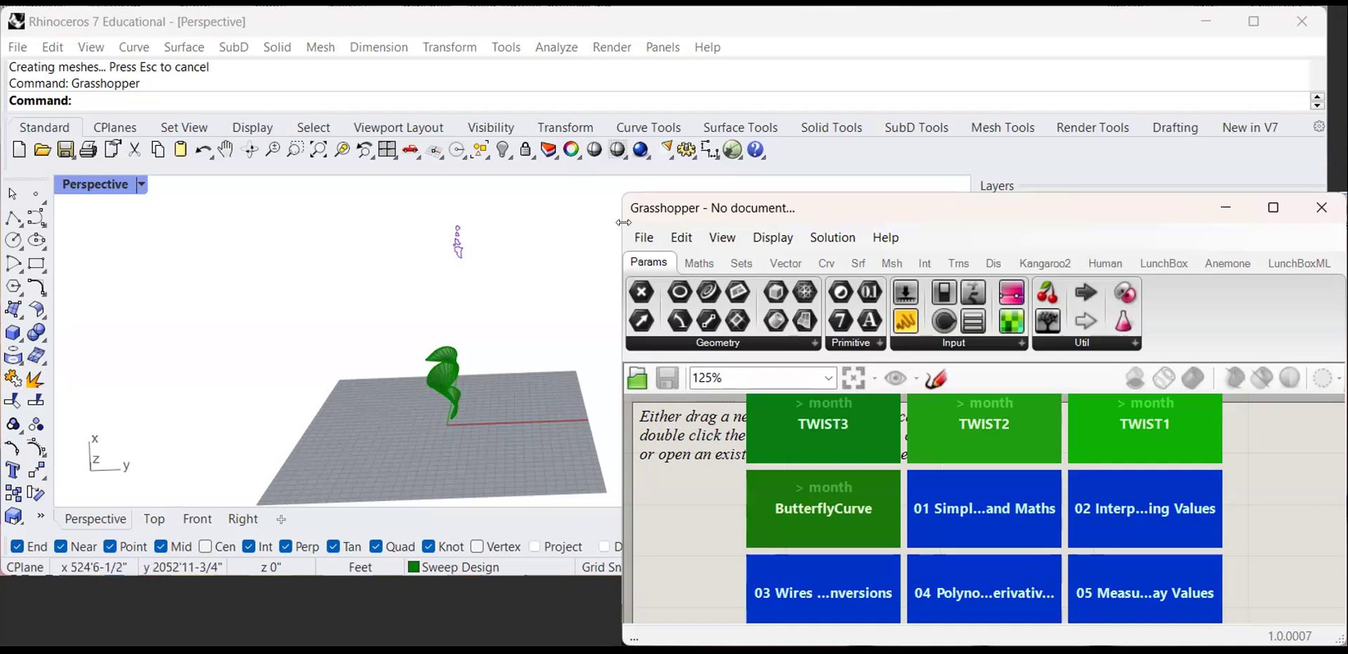
click(644, 238)
click(680, 242)
scroll(780, 467, down, 6)
scroll(751, 463, down, 3)
right_drag(742, 467, 726, 514)
scroll(793, 483, up, 2)
scroll(728, 480, up, 2)
scroll(727, 480, down, 2)
scroll(774, 466, up, 2)
scroll(774, 467, down, 4)
right_drag(761, 621, 764, 554)
click(827, 378)
click(819, 402)
scroll(779, 457, down, 6)
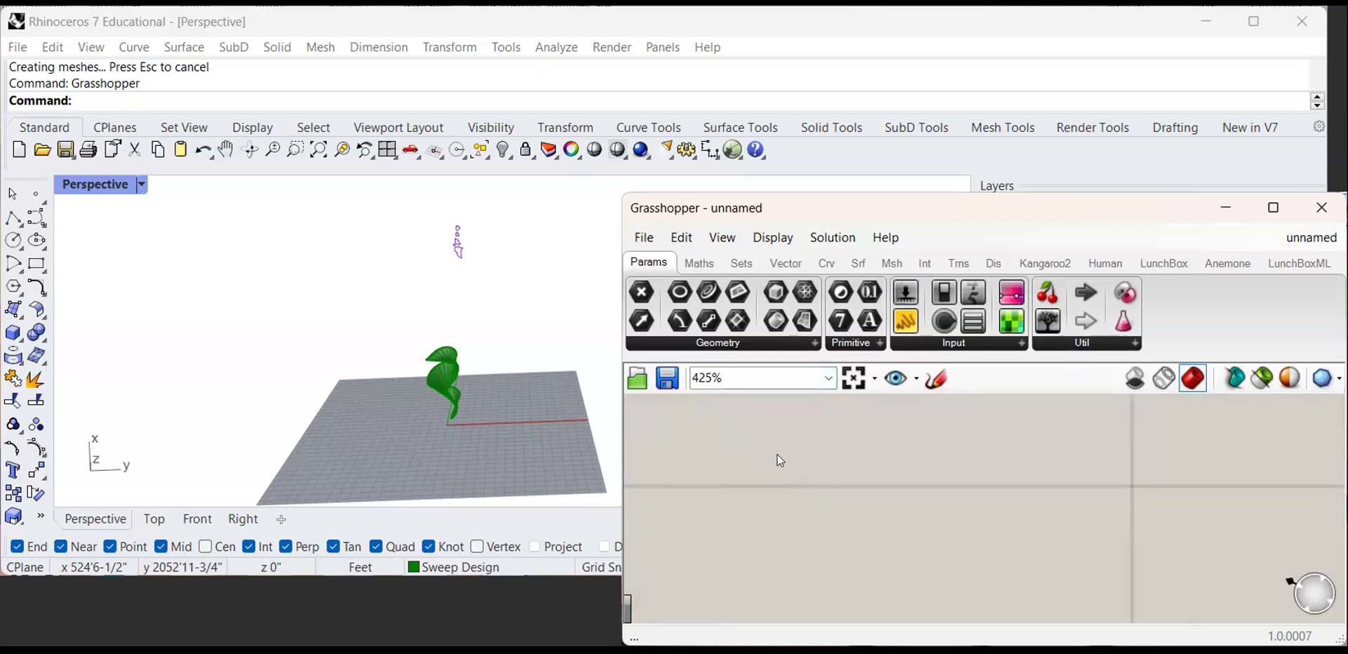
scroll(788, 457, down, 4)
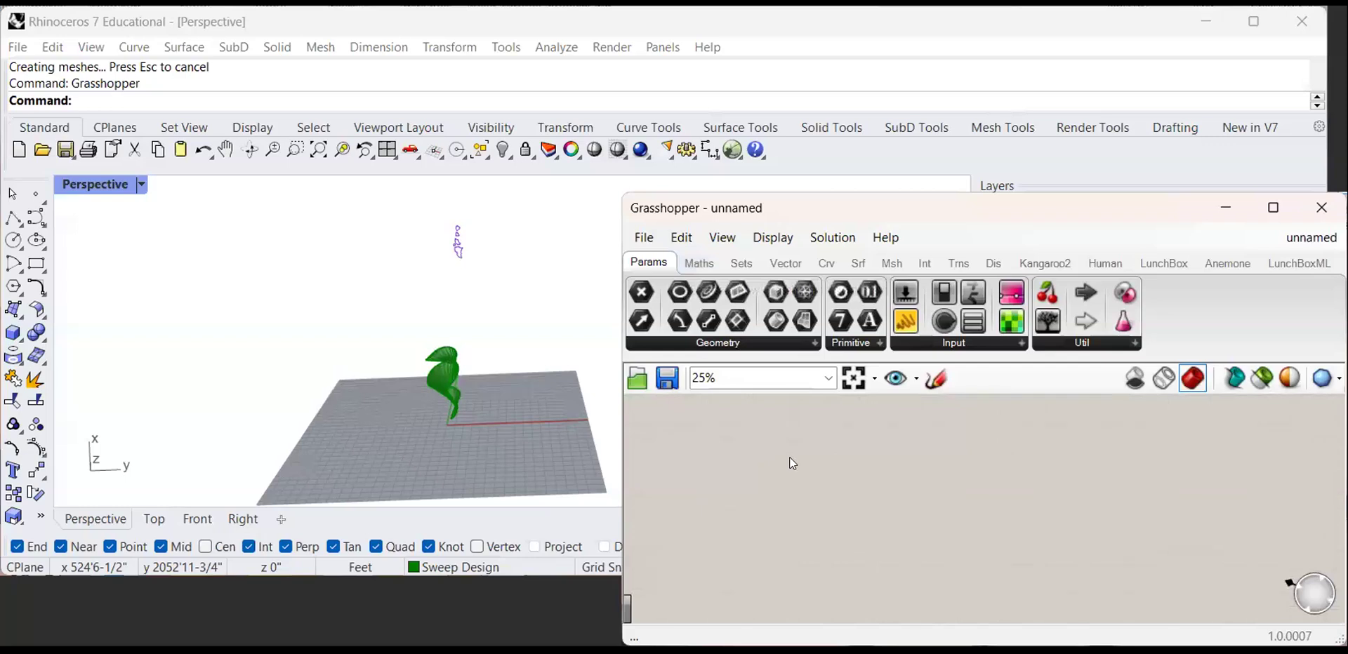
scroll(772, 453, up, 4)
scroll(746, 460, down, 3)
scroll(732, 478, up, 4)
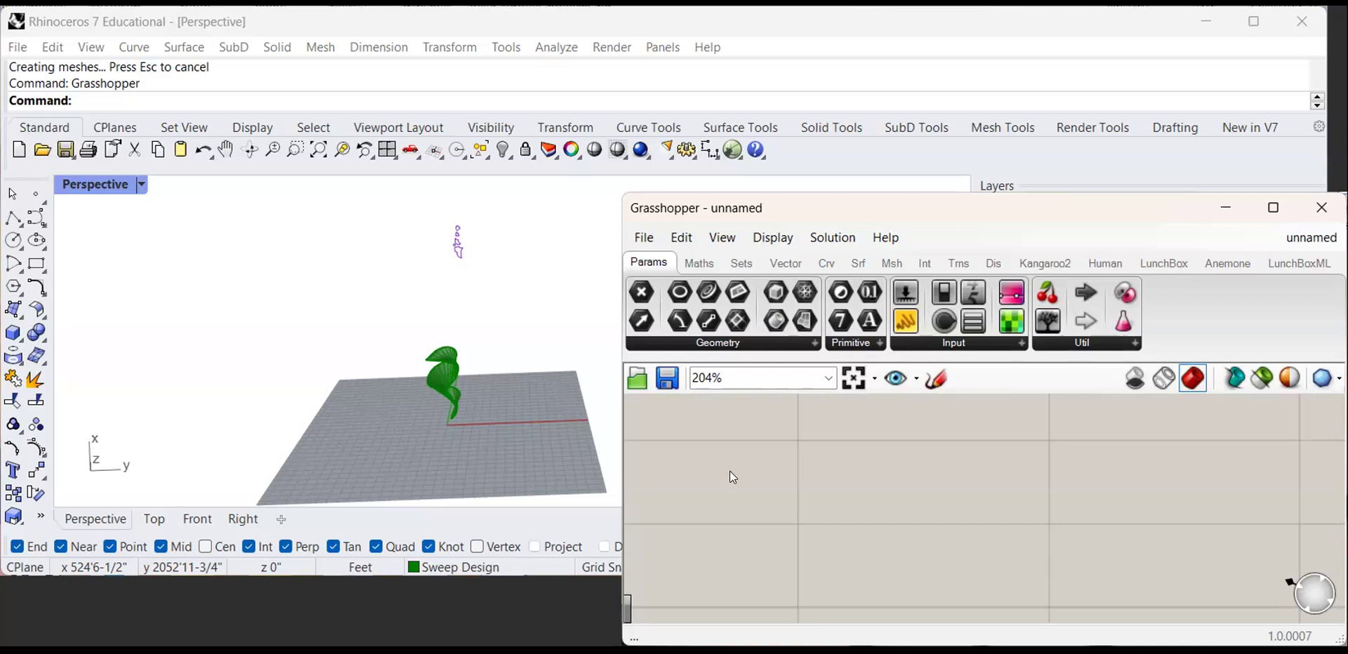
Browse the Sets, Vector, Curve, Surface and Params component categories in Grasshopper
double_click(730, 472)
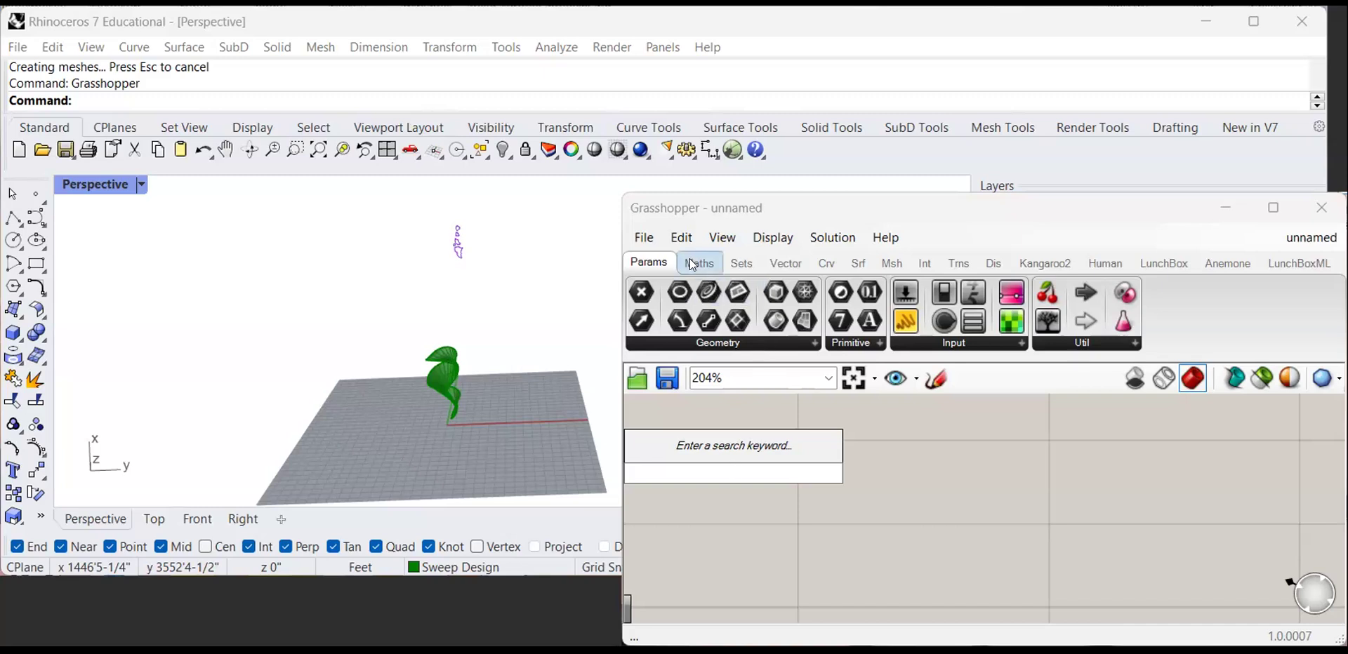
click(785, 263)
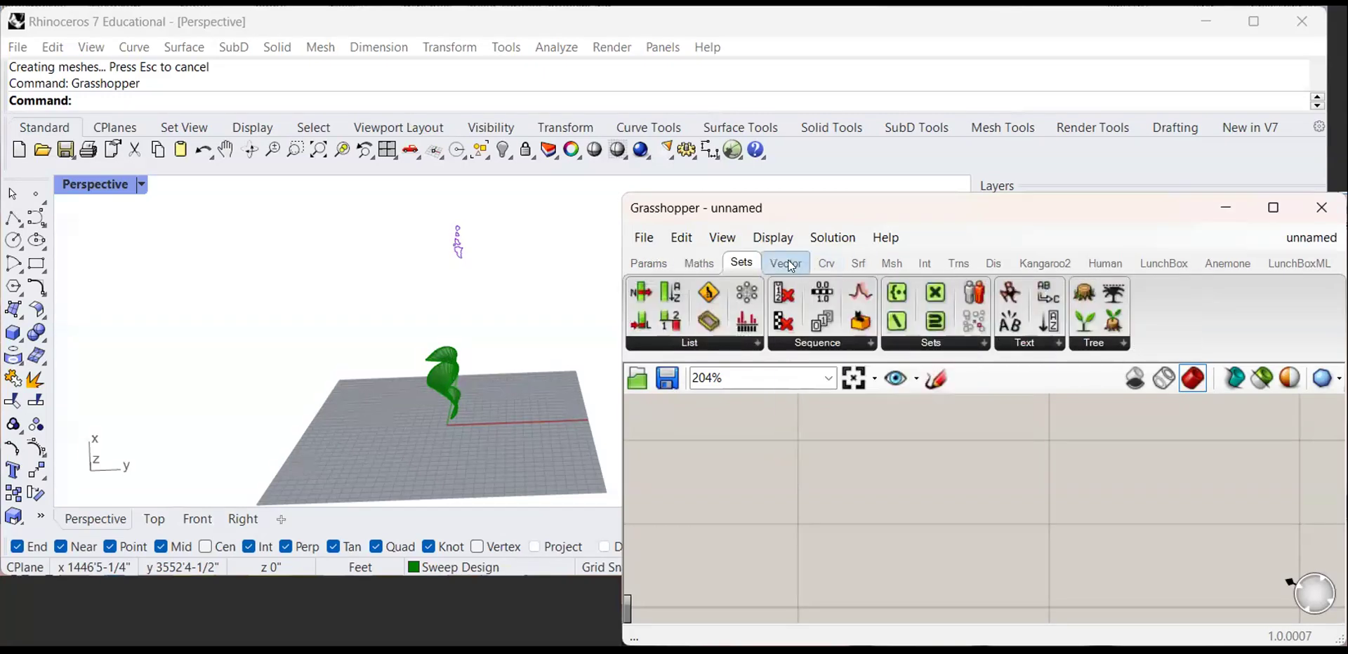
click(830, 265)
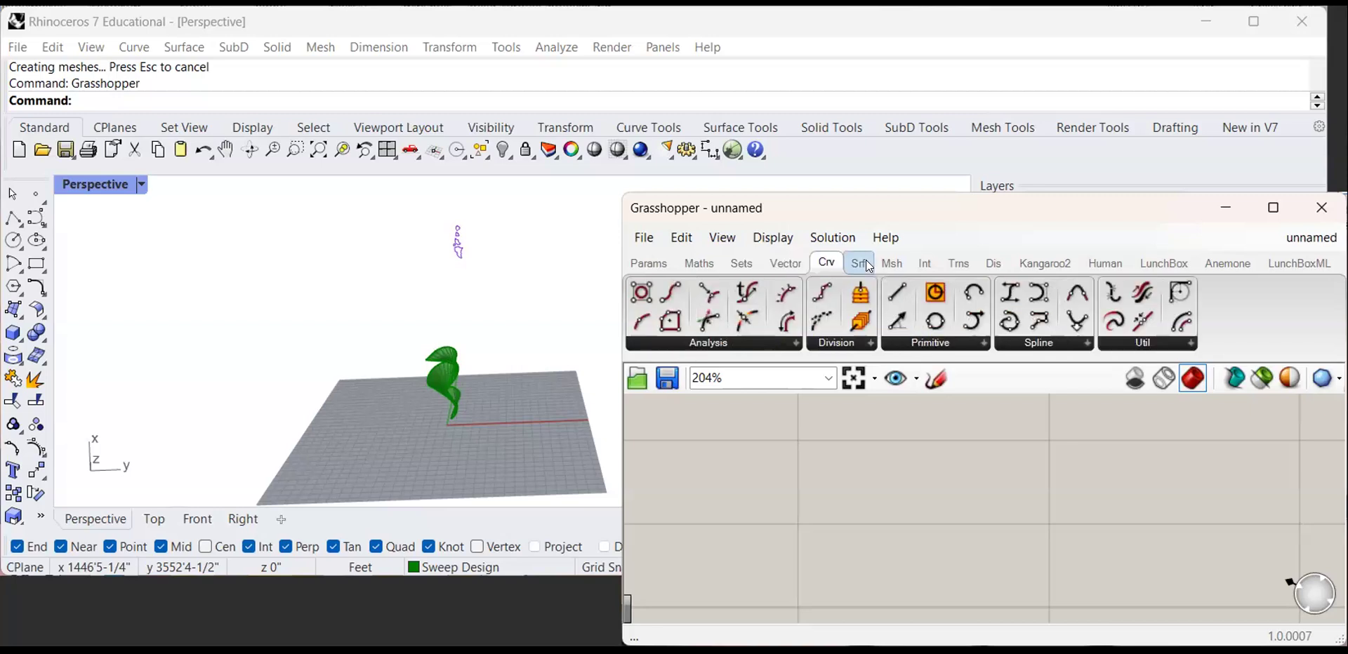
click(857, 263)
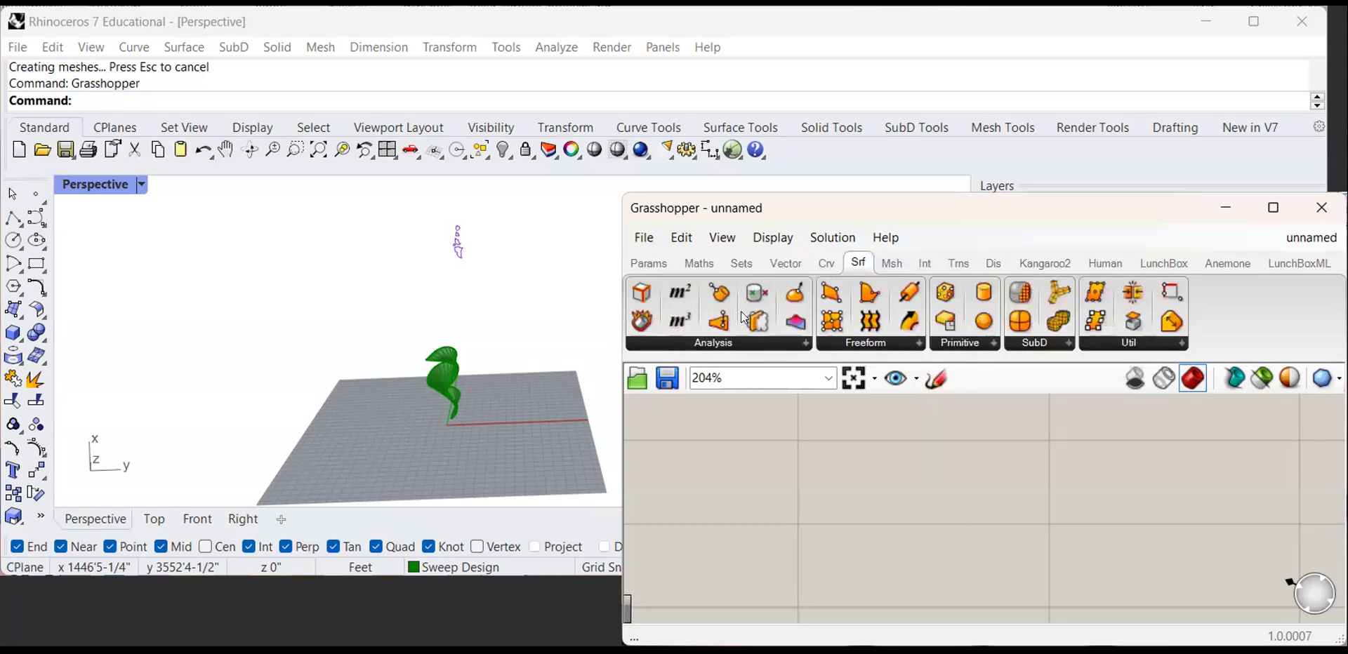
click(650, 264)
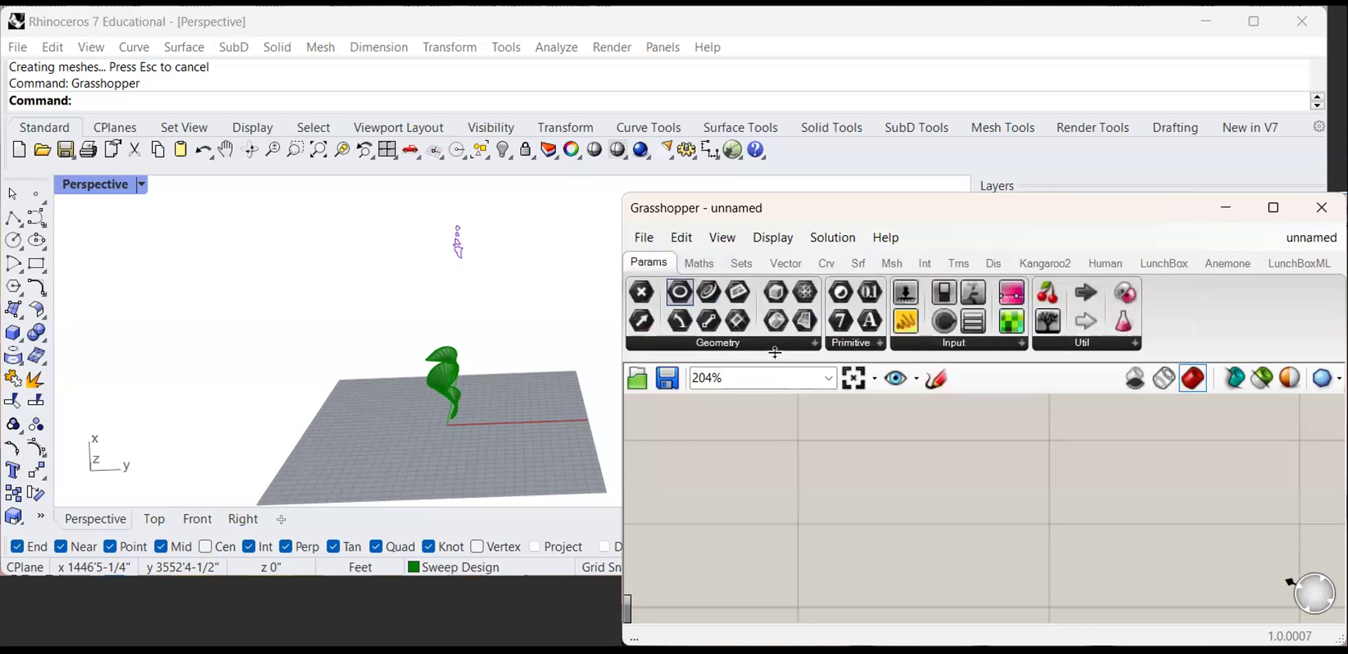
Add a Geometry parameter to the blank Grasshopper canvas by searching for "geo"
double_click(848, 477)
text(geo)
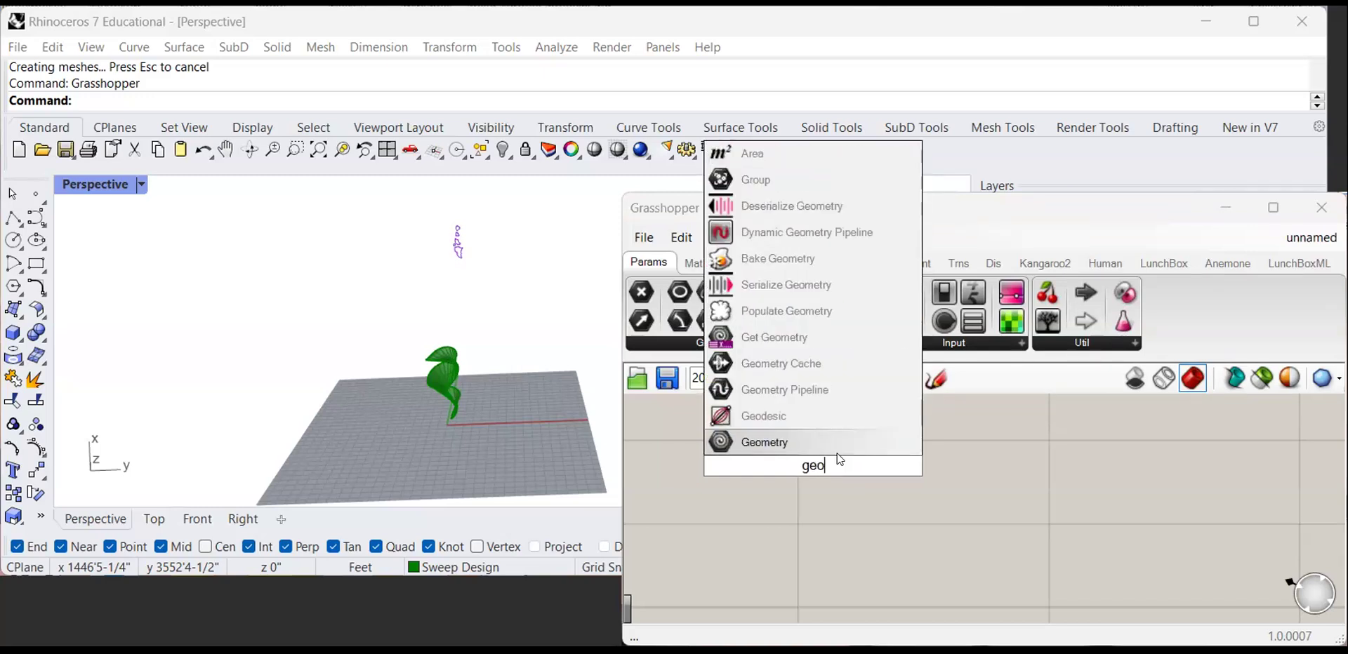
key(Return)
scroll(875, 460, up, 3)
right_drag(875, 460, 946, 502)
scroll(804, 482, down, 3)
scroll(829, 497, down, 2)
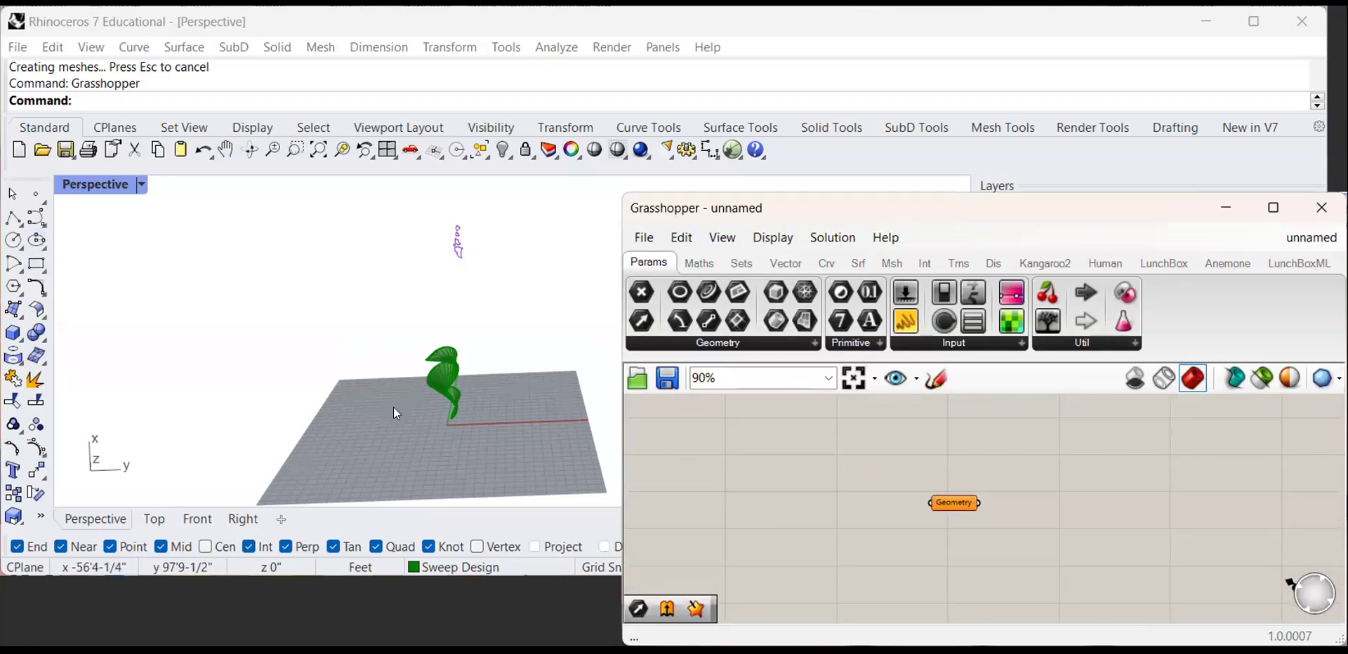
scroll(963, 511, up, 4)
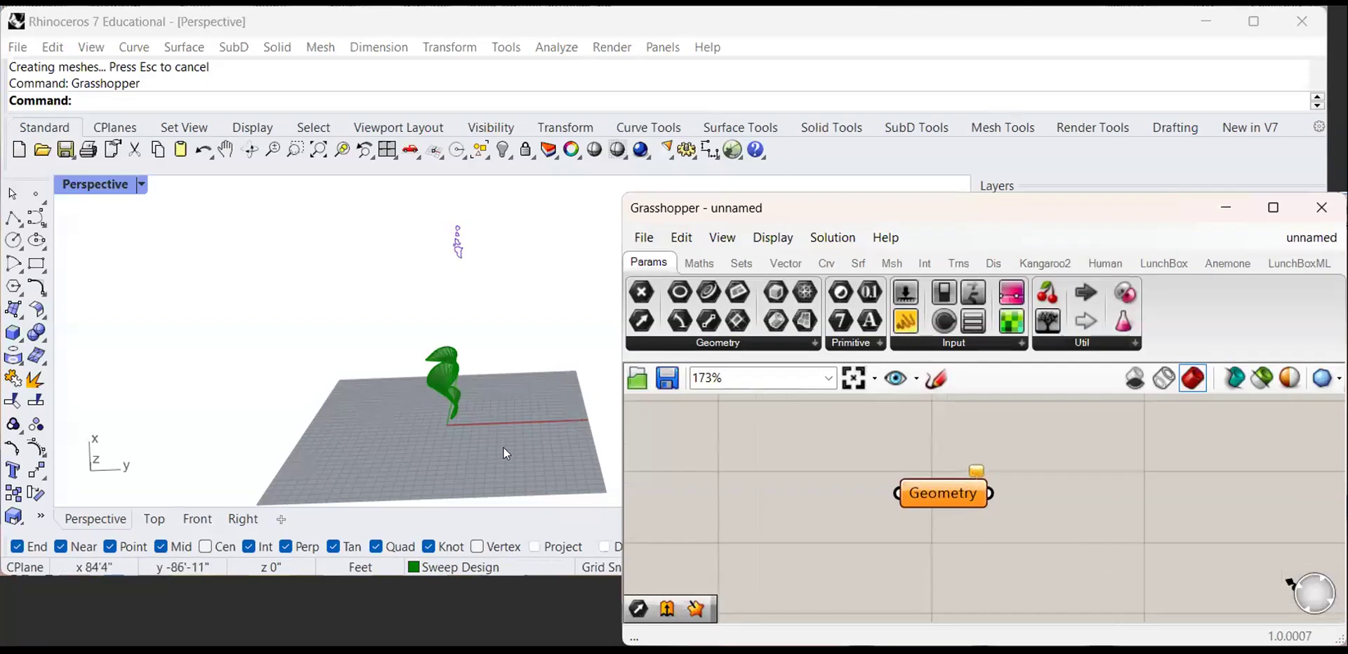
scroll(503, 442, down, 2)
right_drag(465, 411, 543, 413)
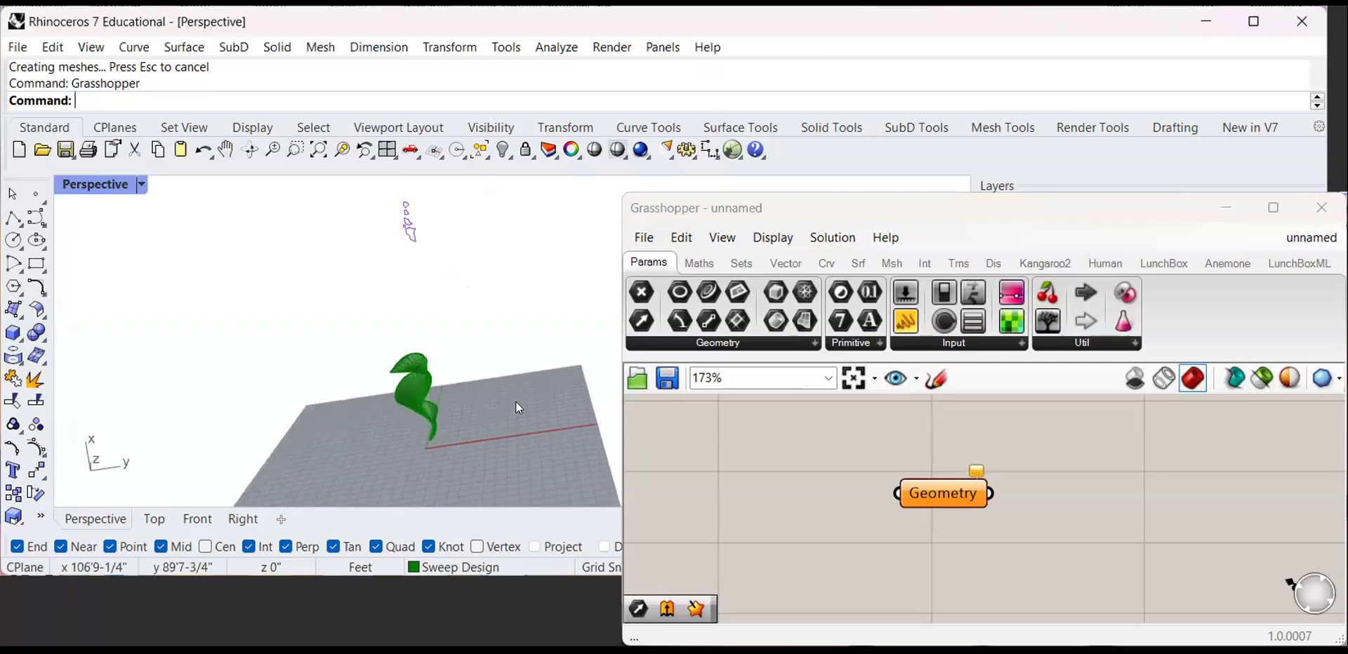
right_drag(441, 414, 259, 365)
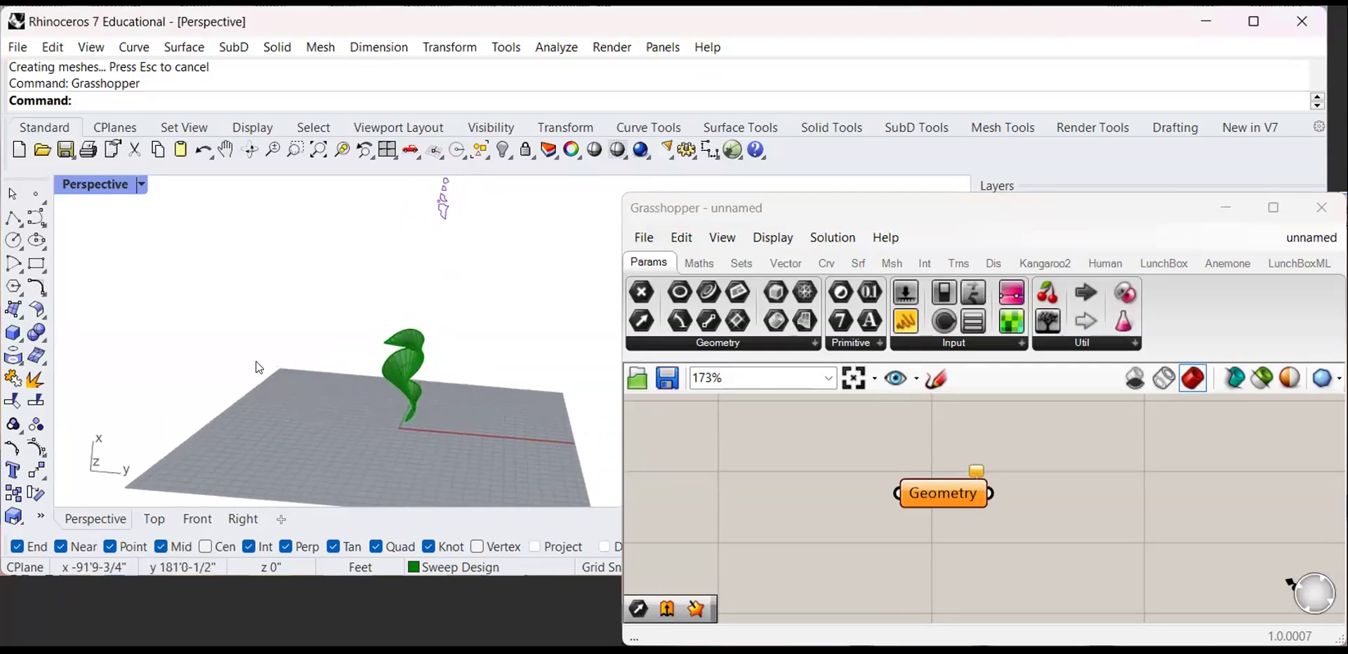
click(15, 239)
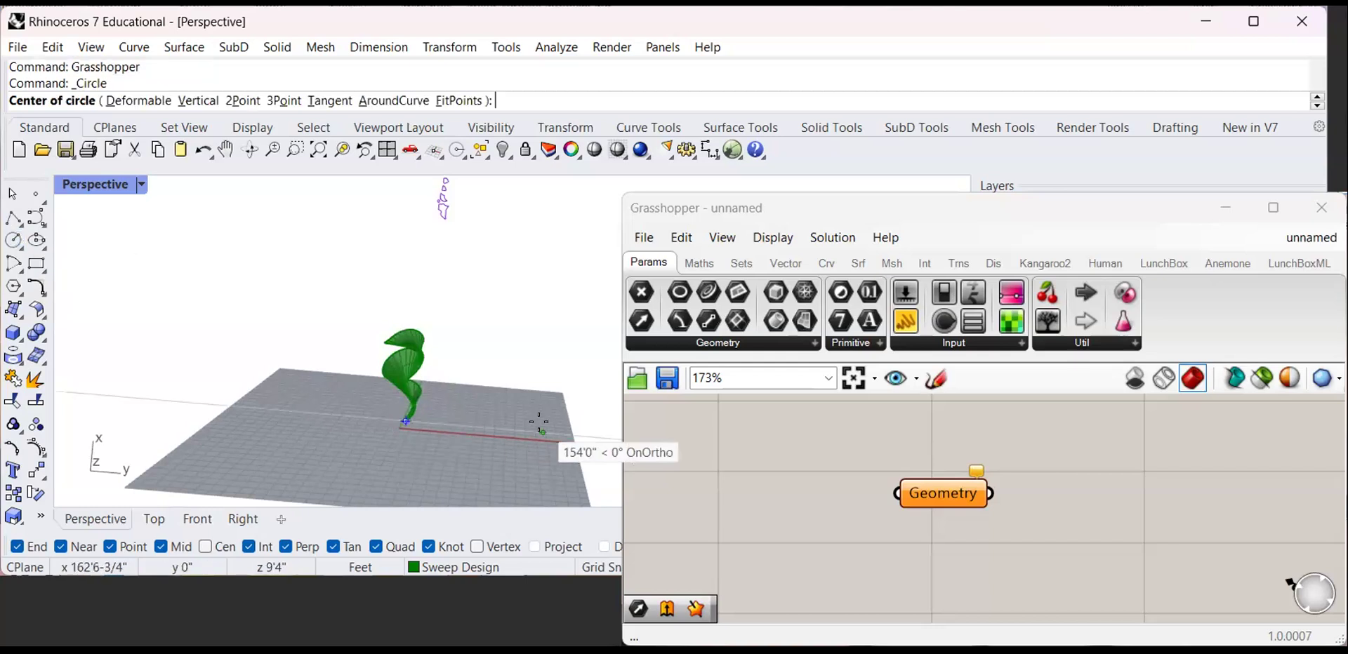
click(400, 421)
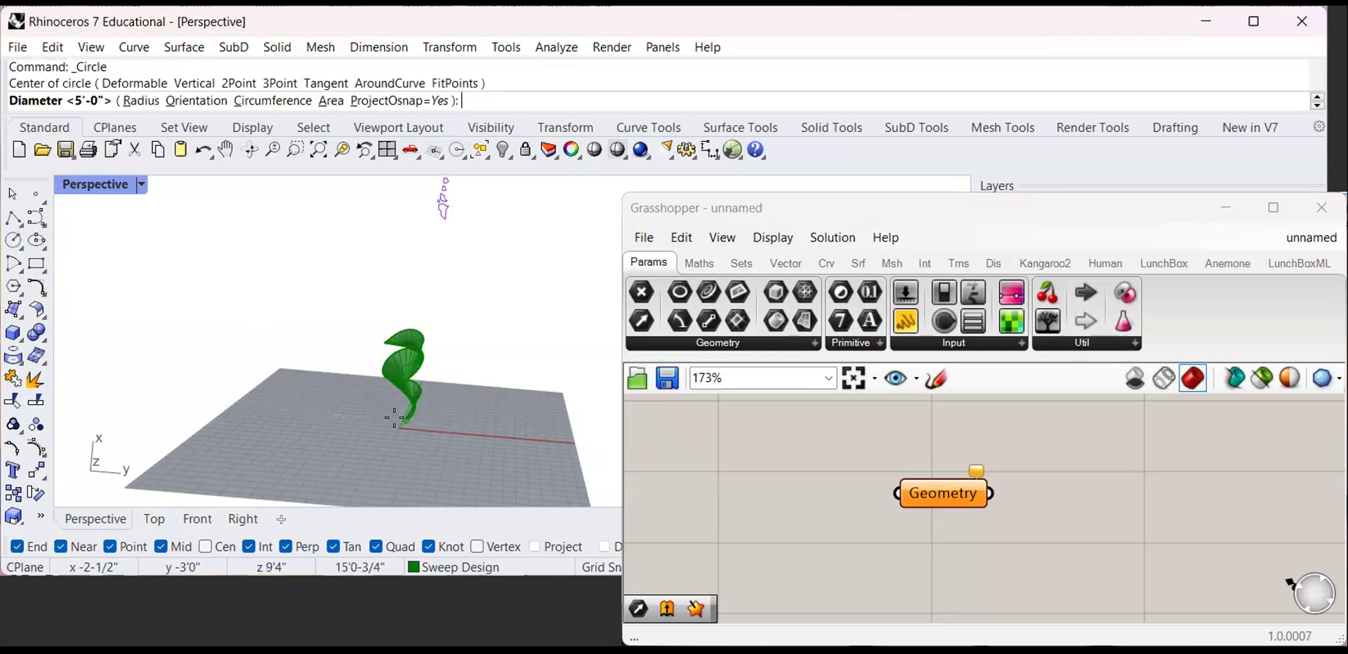
key(Escape)
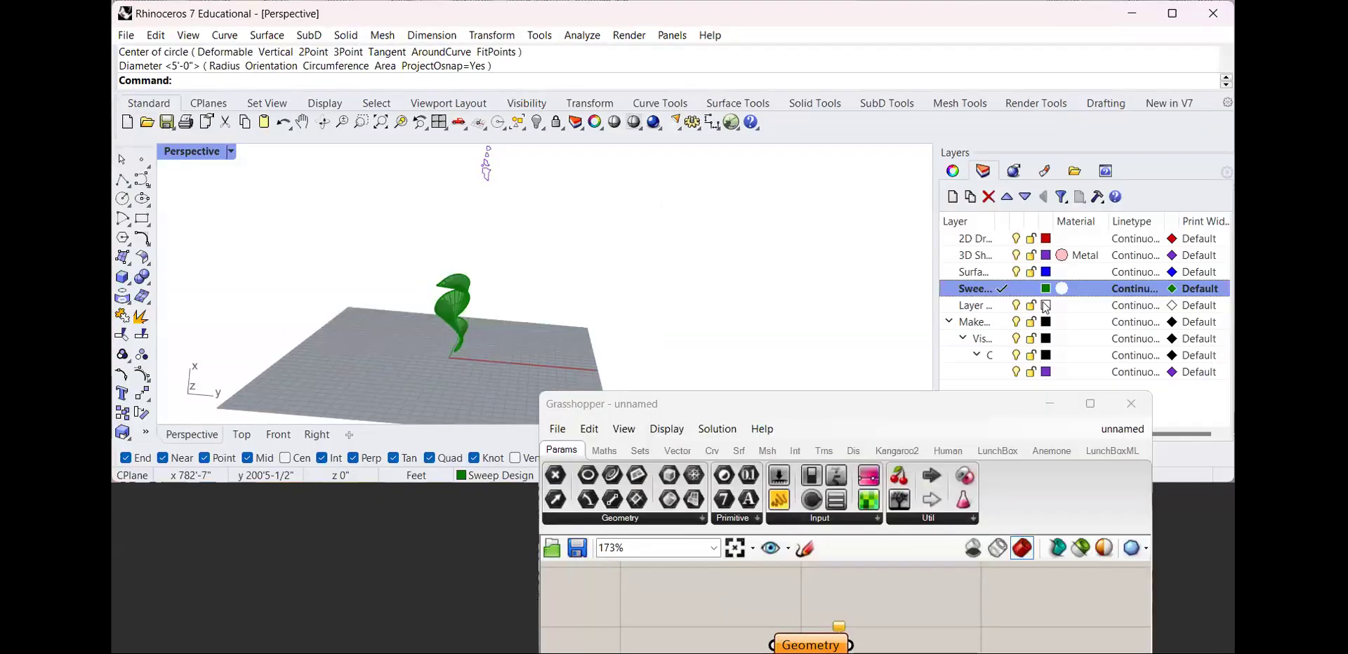
Set the colour of the white layer below Sweep Design to light pink
click(1048, 306)
click(1046, 306)
click(748, 381)
click(958, 431)
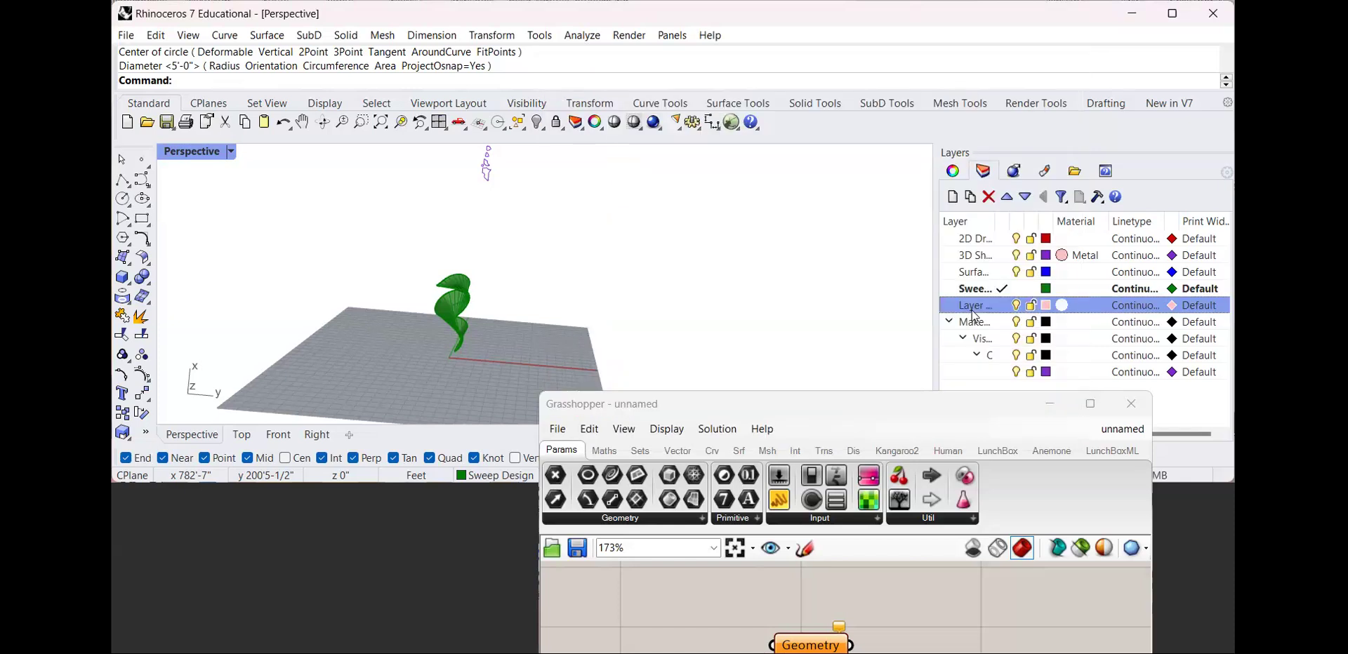
Rename the light pink layer as Grasshopper and make it the current layer
double_click(977, 306)
text(Grass)
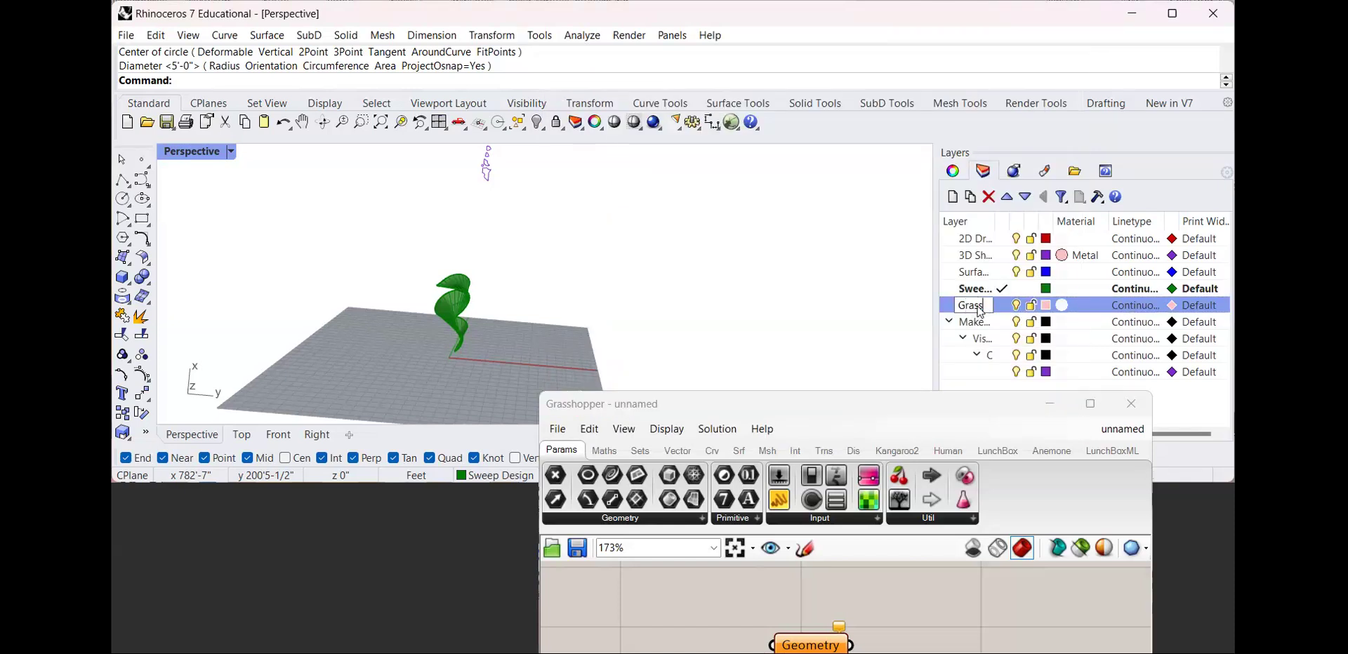
text(hopper)
key(Return)
click(1002, 305)
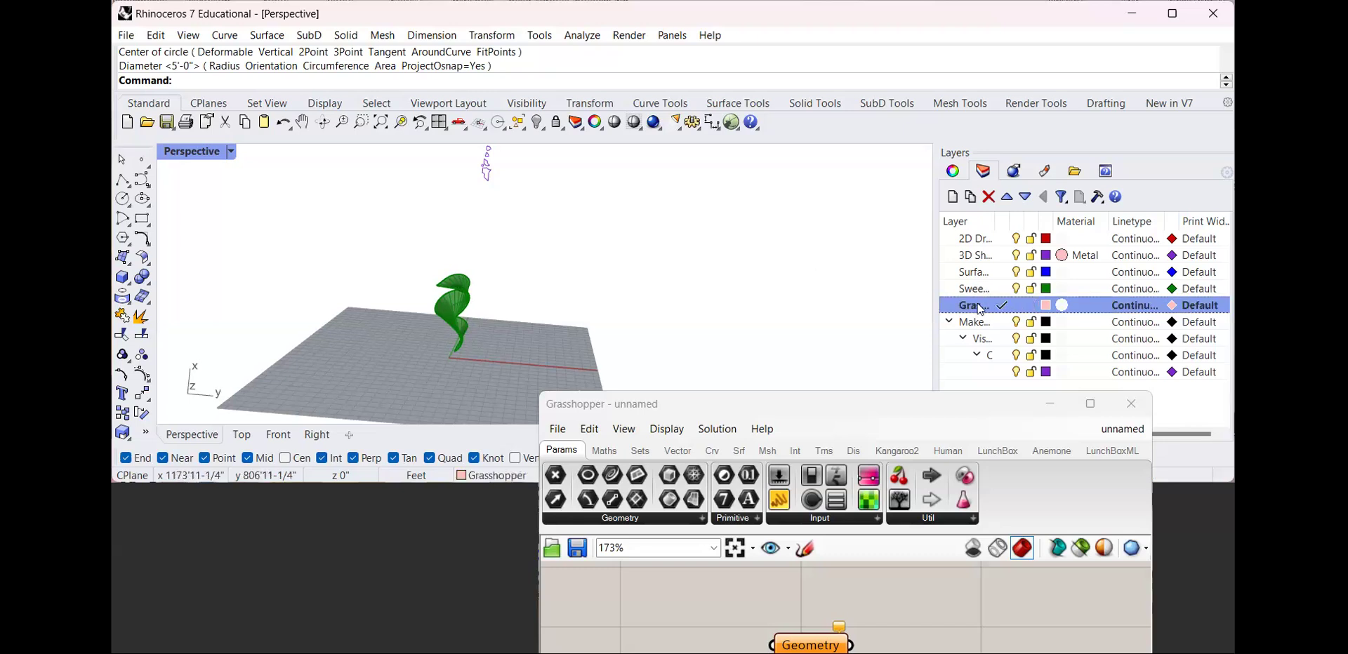
Draw a circle on the ground plane beside the green swept form, centred near the red axis
click(123, 198)
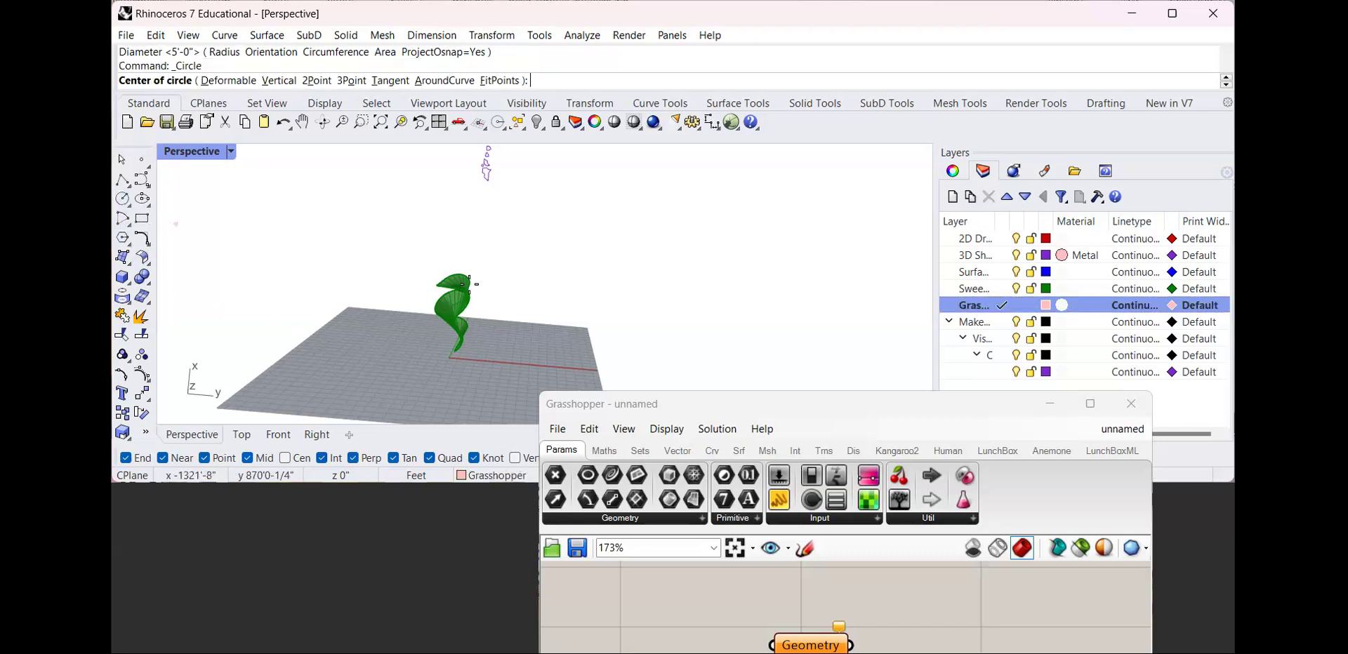
click(519, 366)
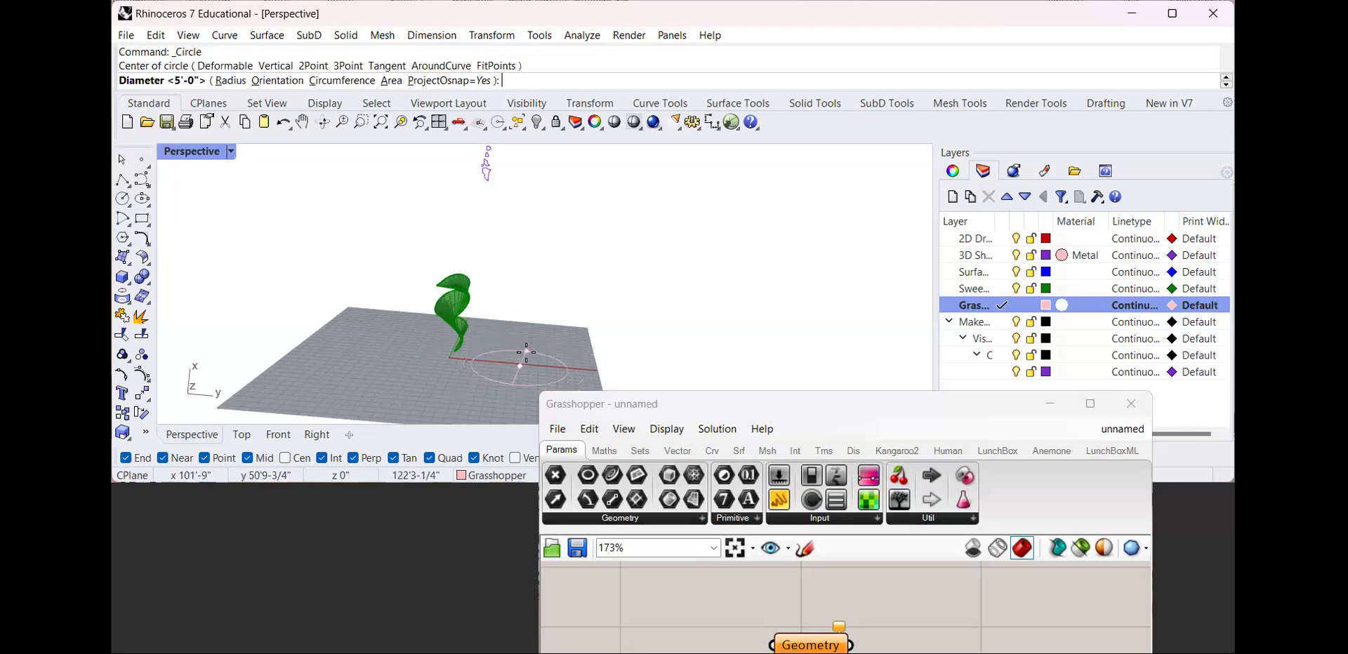
click(565, 368)
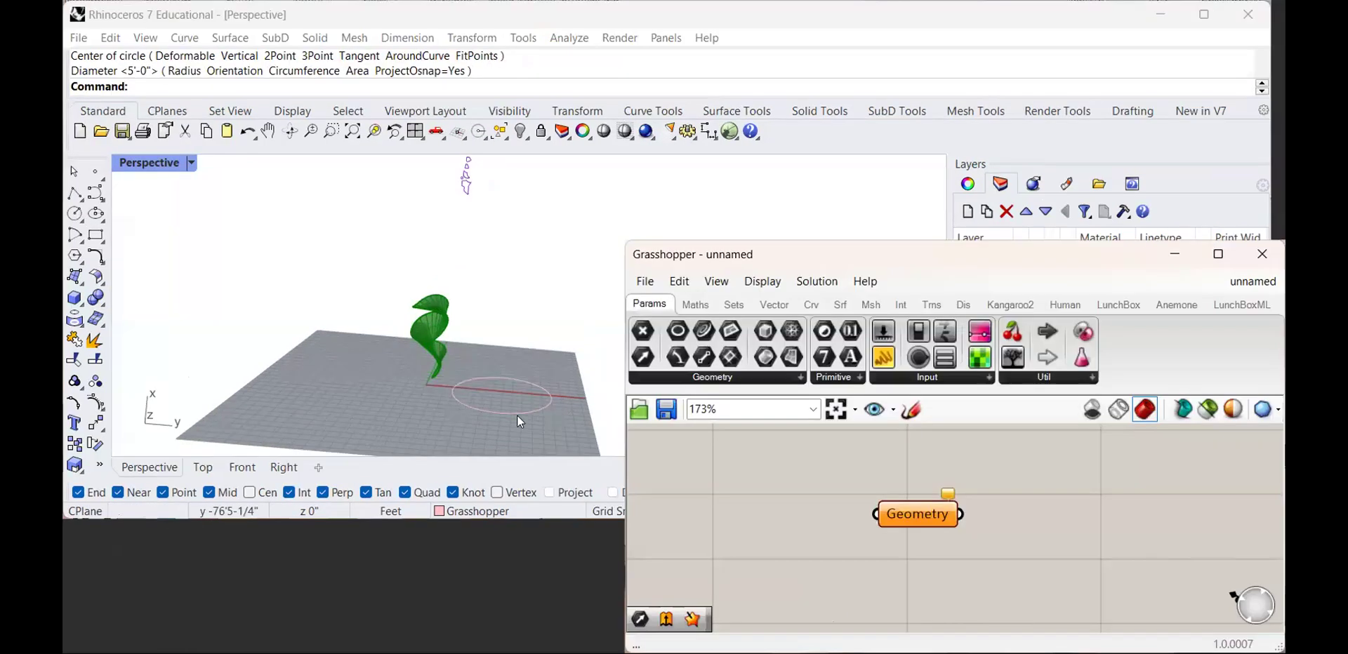
Assign the pink circle to the Geometry parameter as its single referenced geometry
click(535, 386)
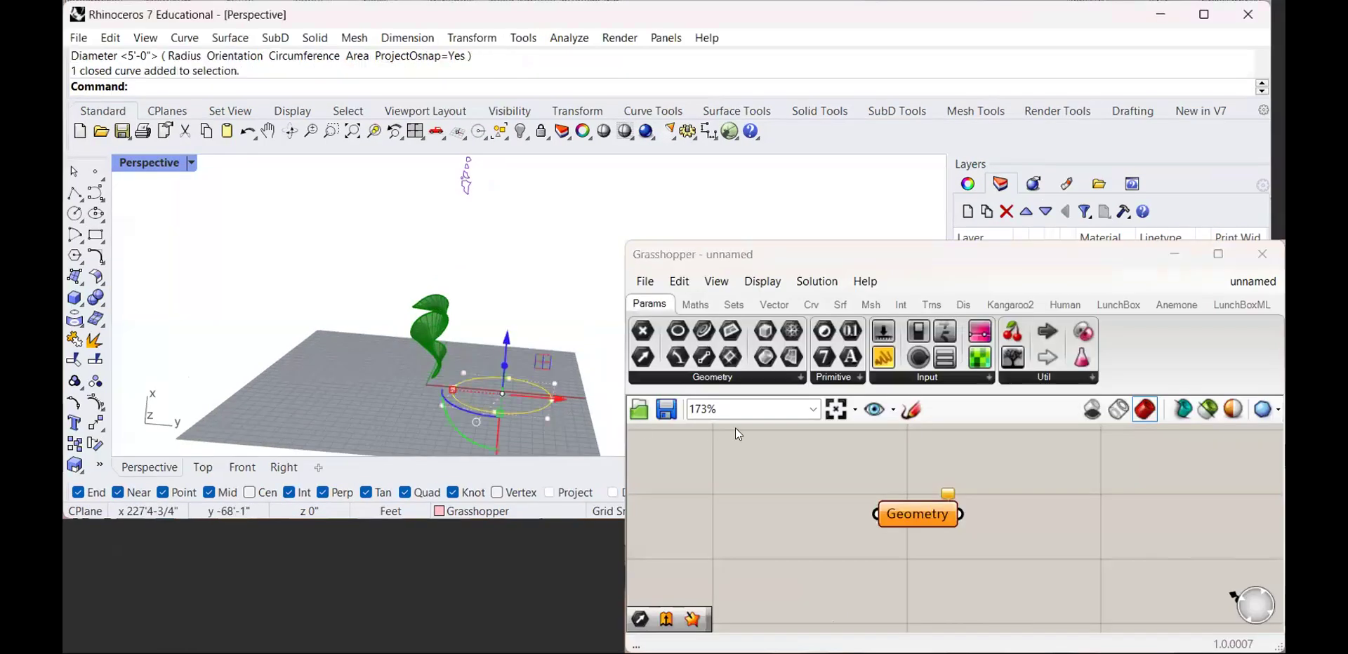
right_click(894, 513)
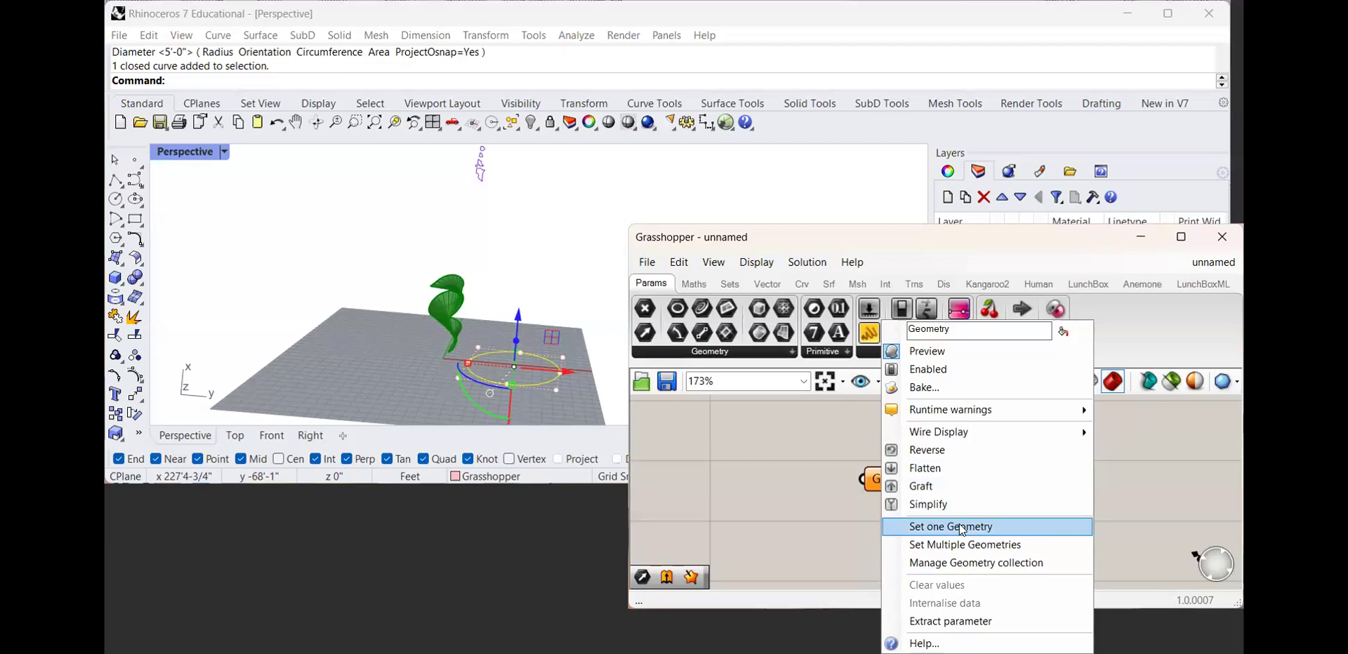
click(962, 528)
scroll(906, 497, up, 2)
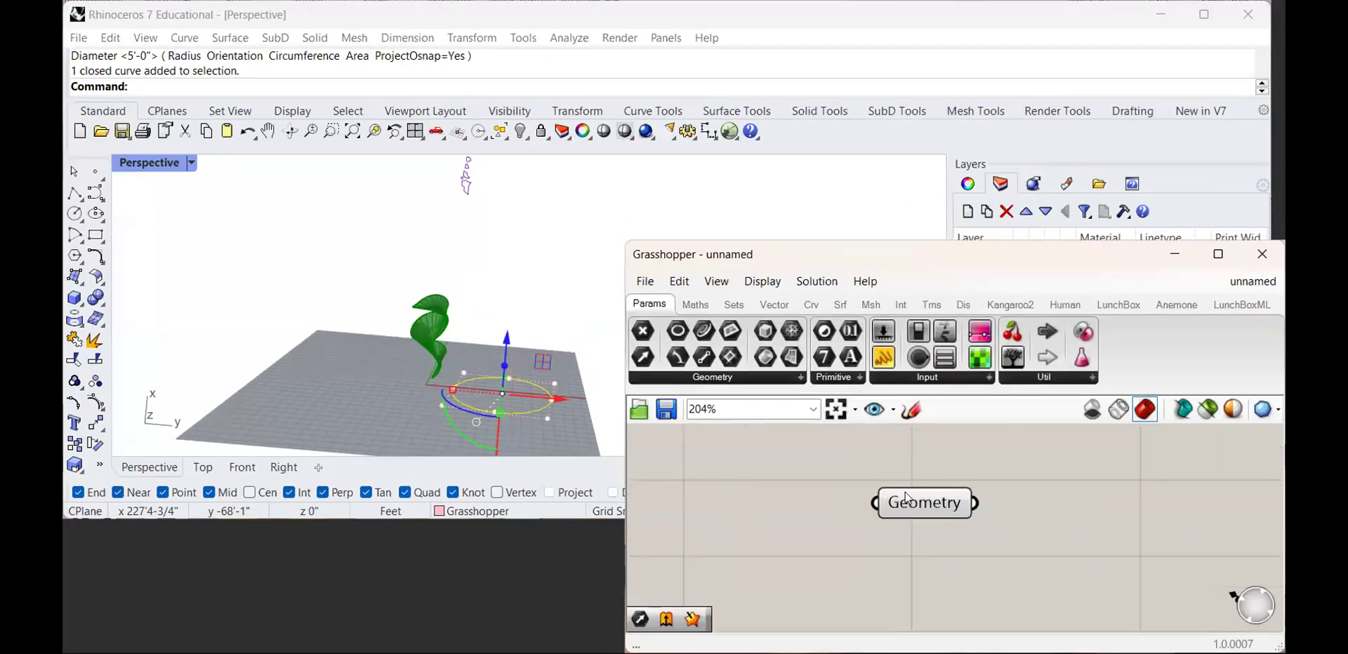
Add an Extrude component to the canvas beside the Geometry parameter
scroll(905, 497, up, 2)
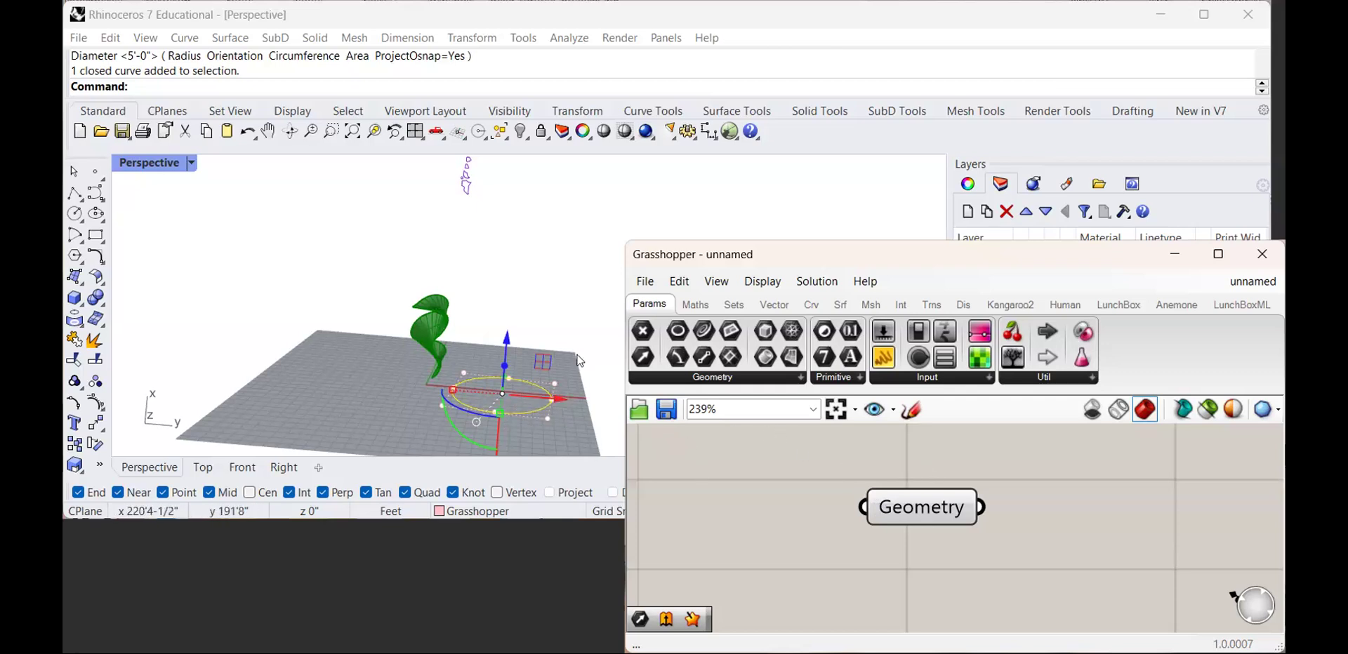
scroll(878, 460, down, 1)
scroll(856, 497, down, 4)
scroll(907, 535, up, 3)
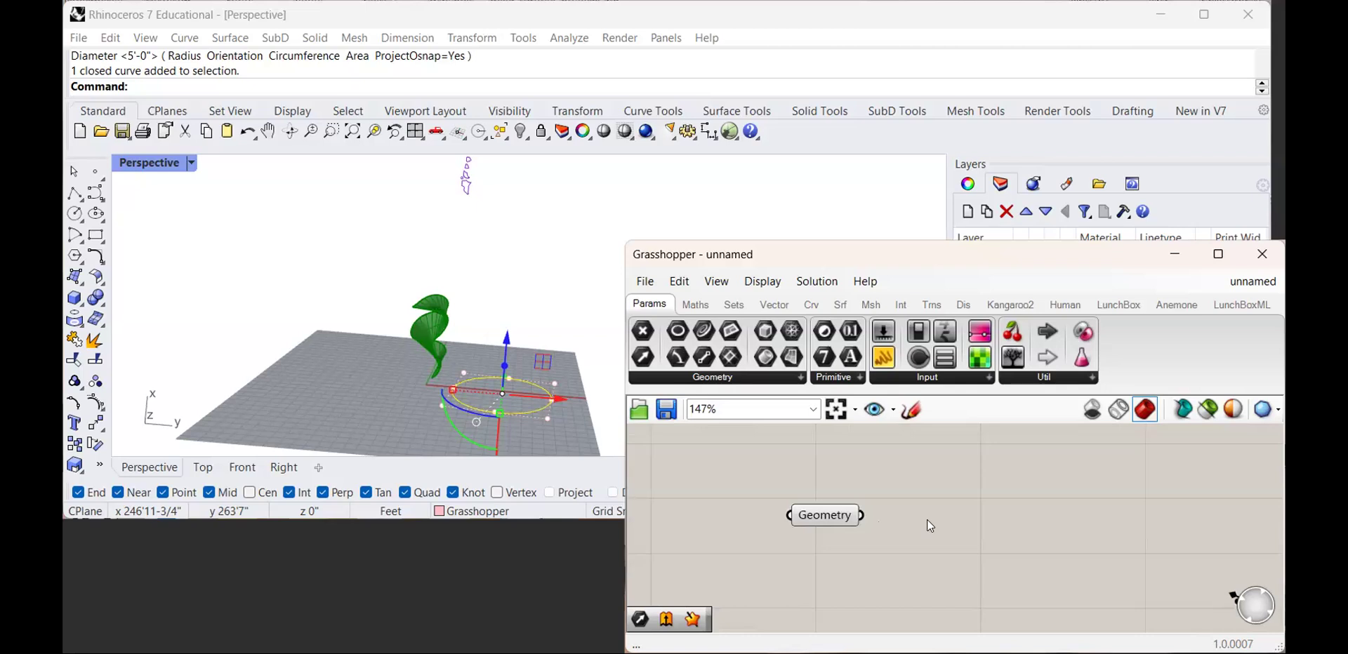
double_click(980, 511)
text(ext)
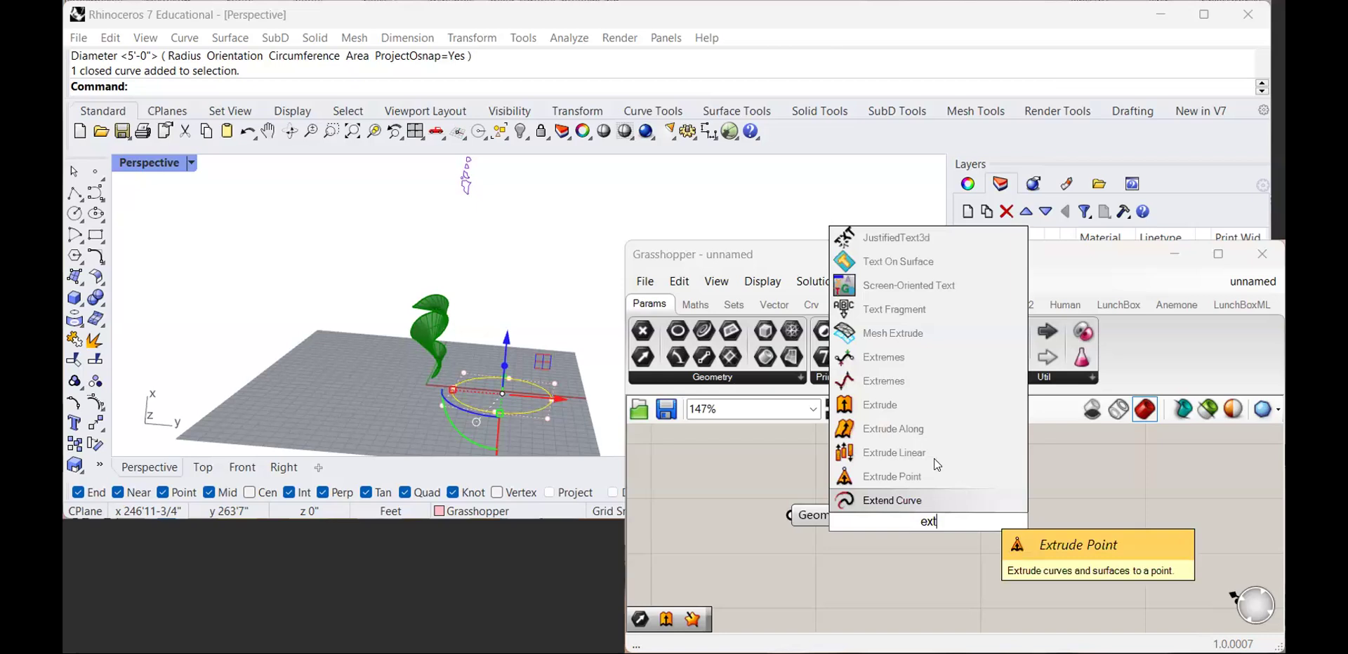
click(891, 397)
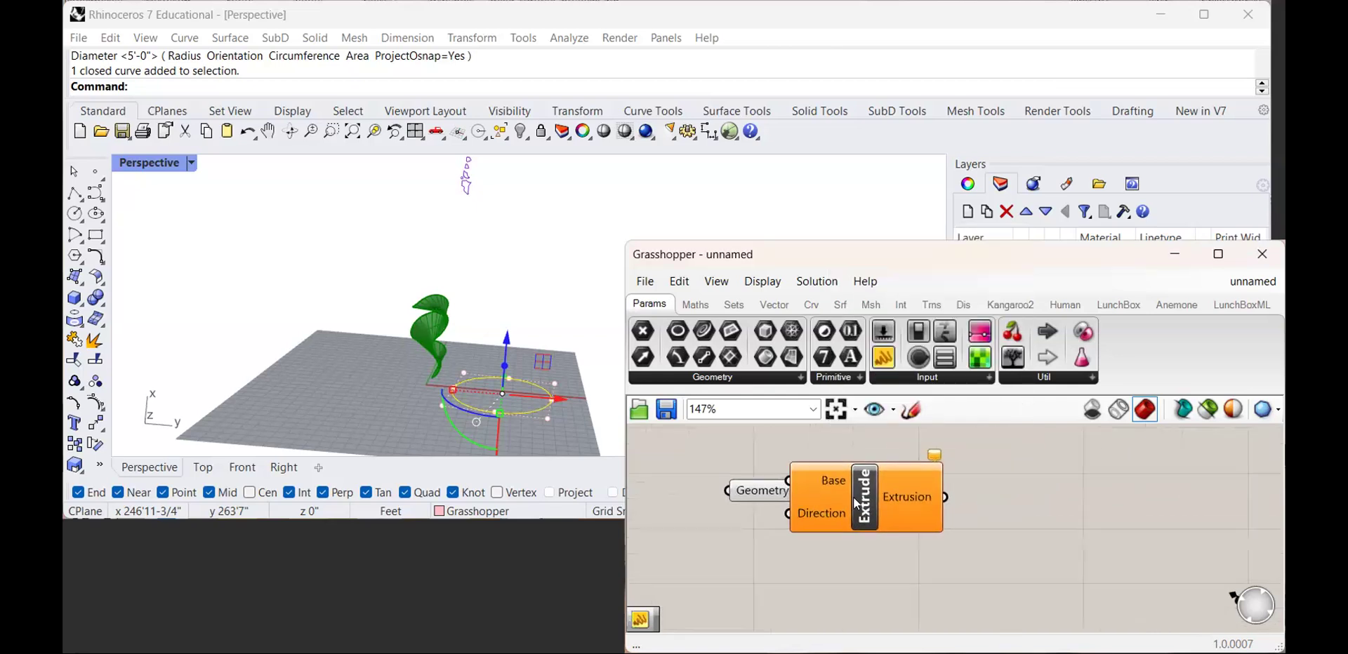
Move the Extrude component clear of the Geometry parameter and connect Geometry to its Base input
drag(853, 497, 928, 519)
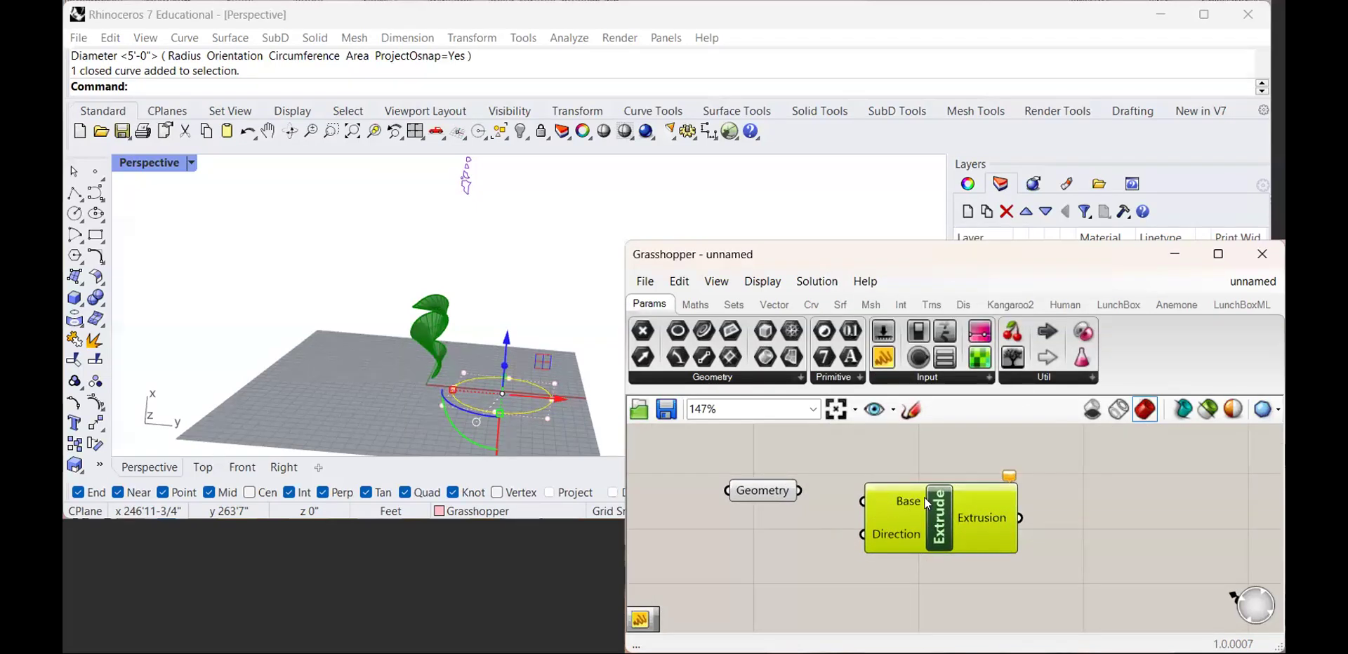
right_drag(923, 497, 868, 510)
drag(865, 514, 901, 505)
scroll(765, 517, up, 1)
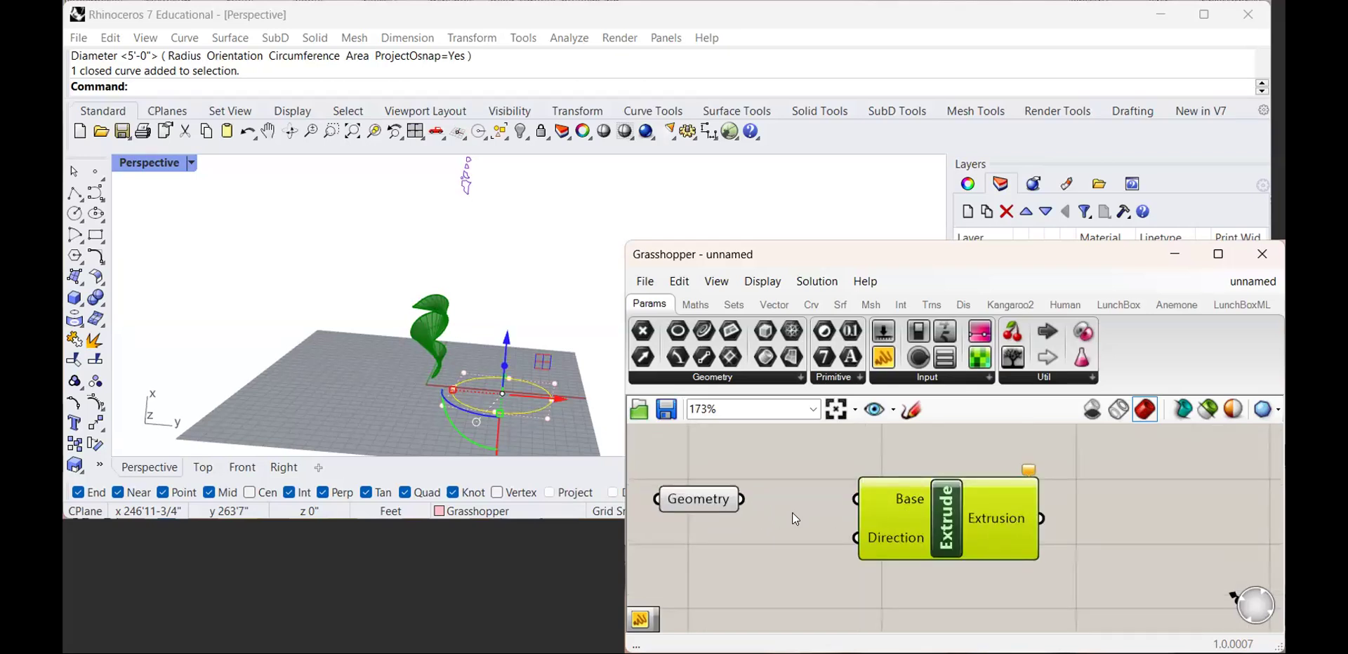
click(755, 512)
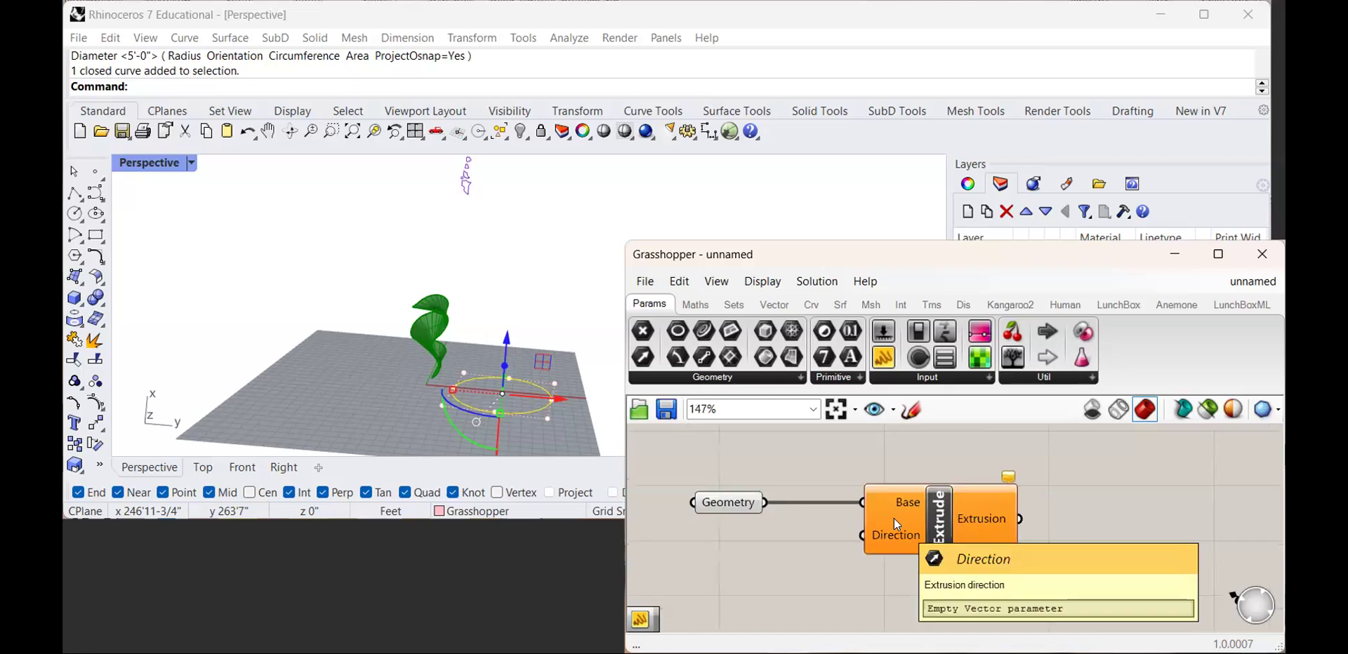
scroll(915, 522, up, 1)
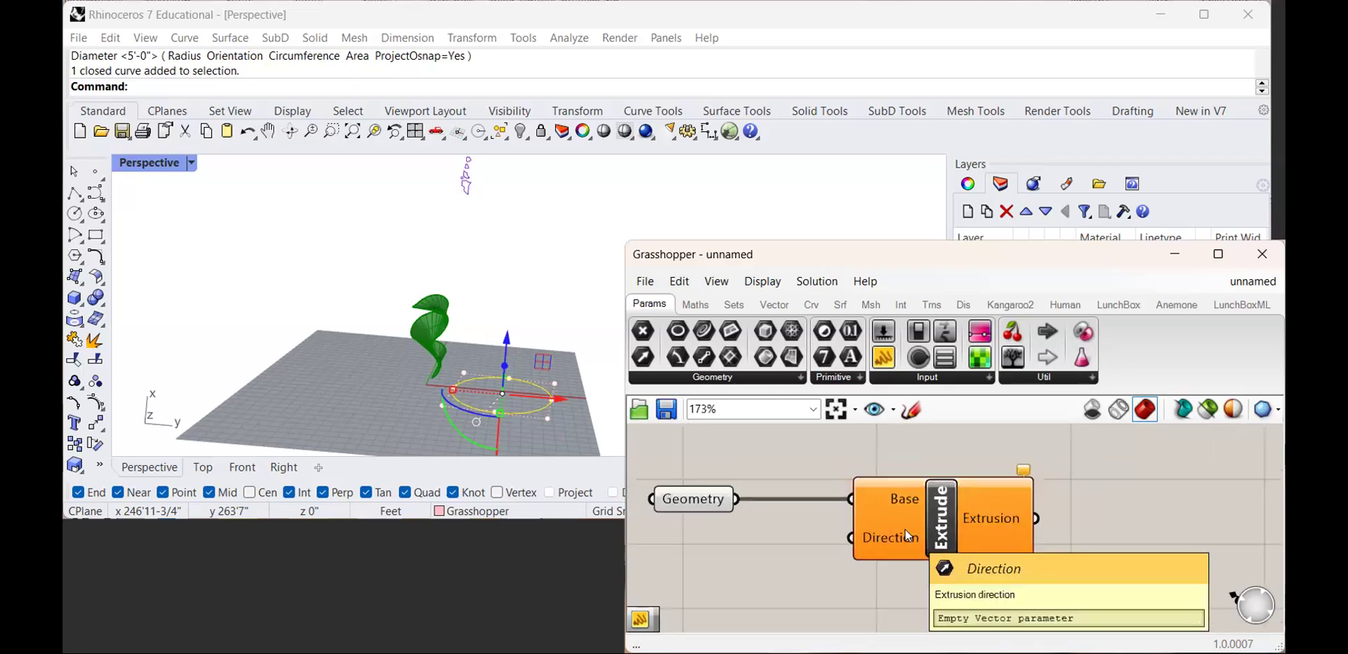
scroll(892, 489, down, 2)
right_drag(766, 495, 710, 517)
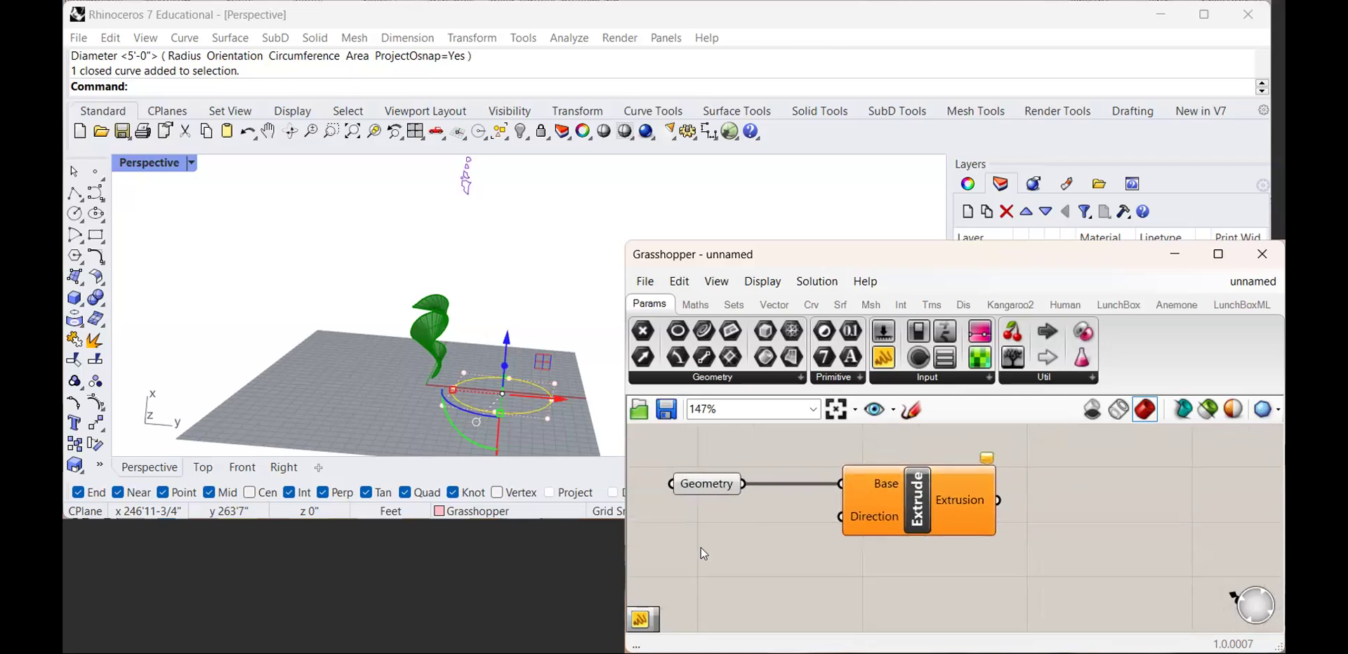
right_drag(700, 575, 768, 558)
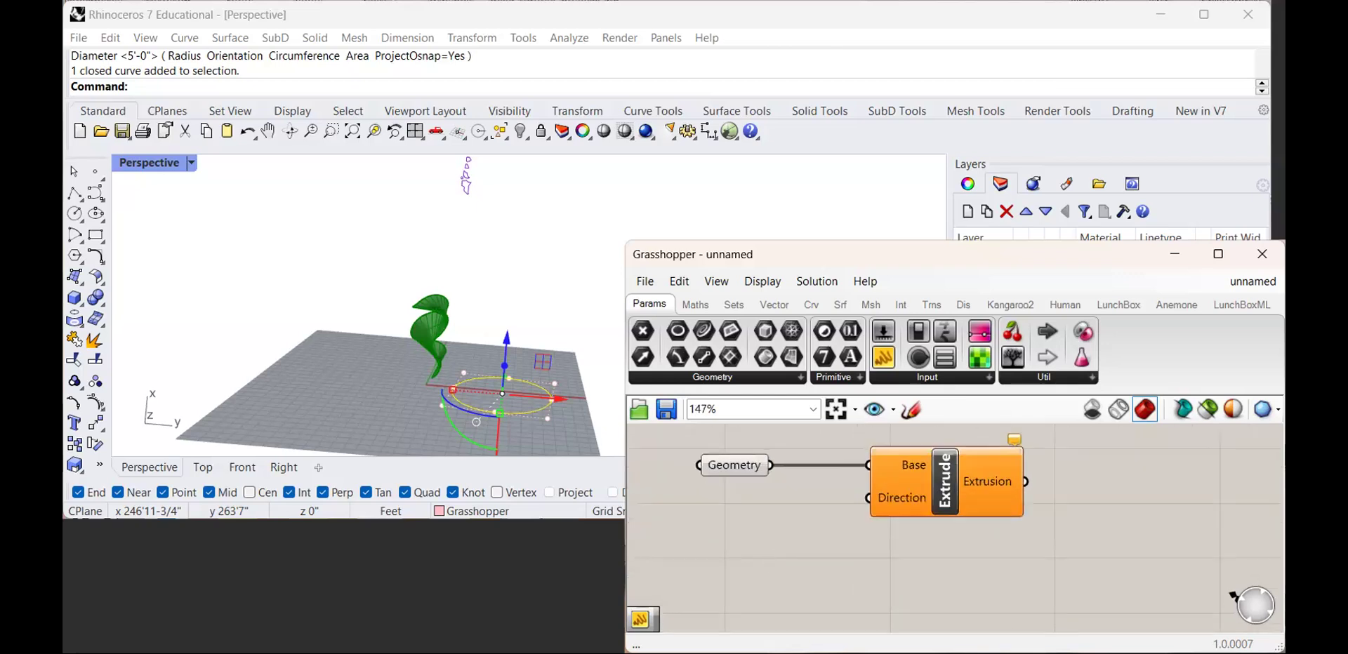
text(vect)
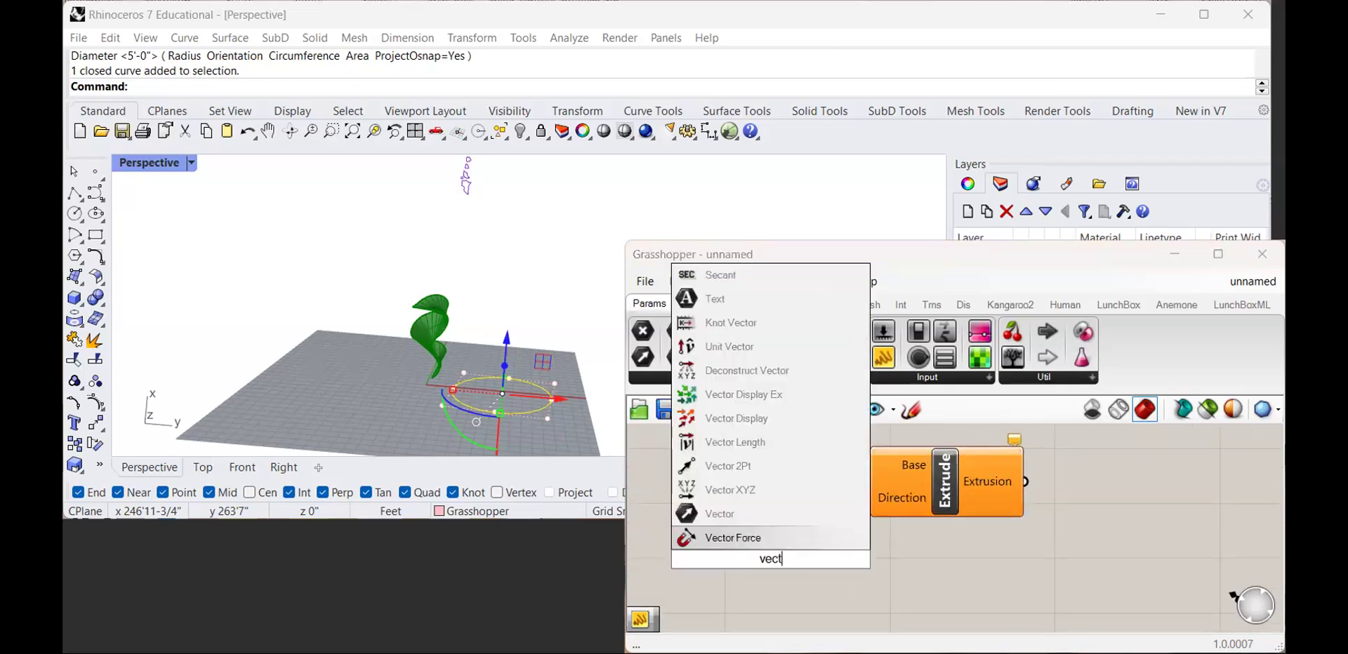
click(752, 474)
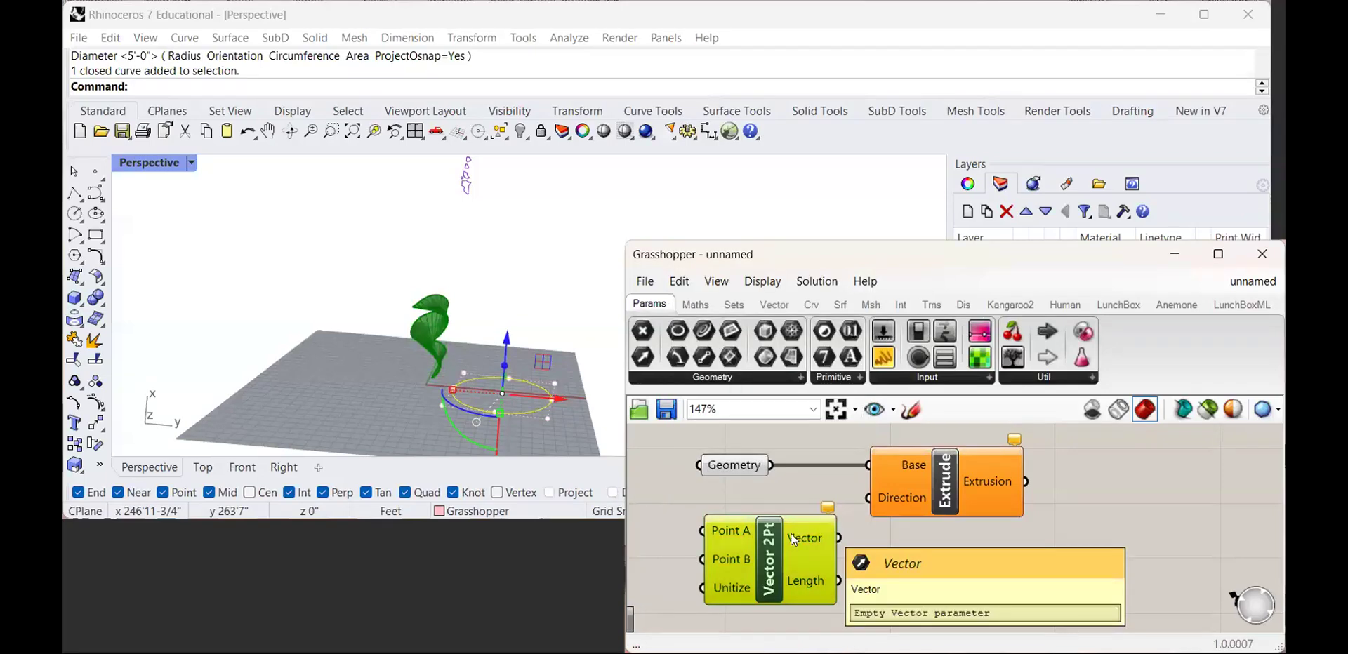
key(Delete)
Add a Vector XYZ component below the Geometry parameter
double_click(836, 538)
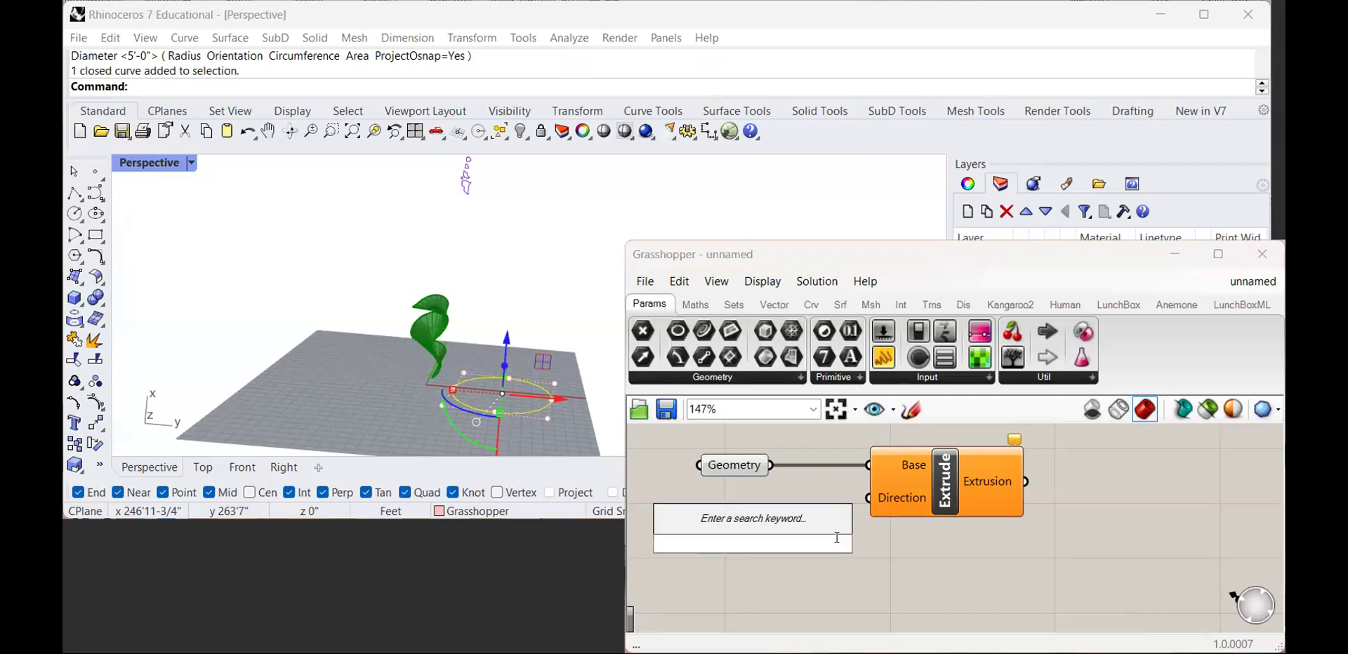
text(ve)
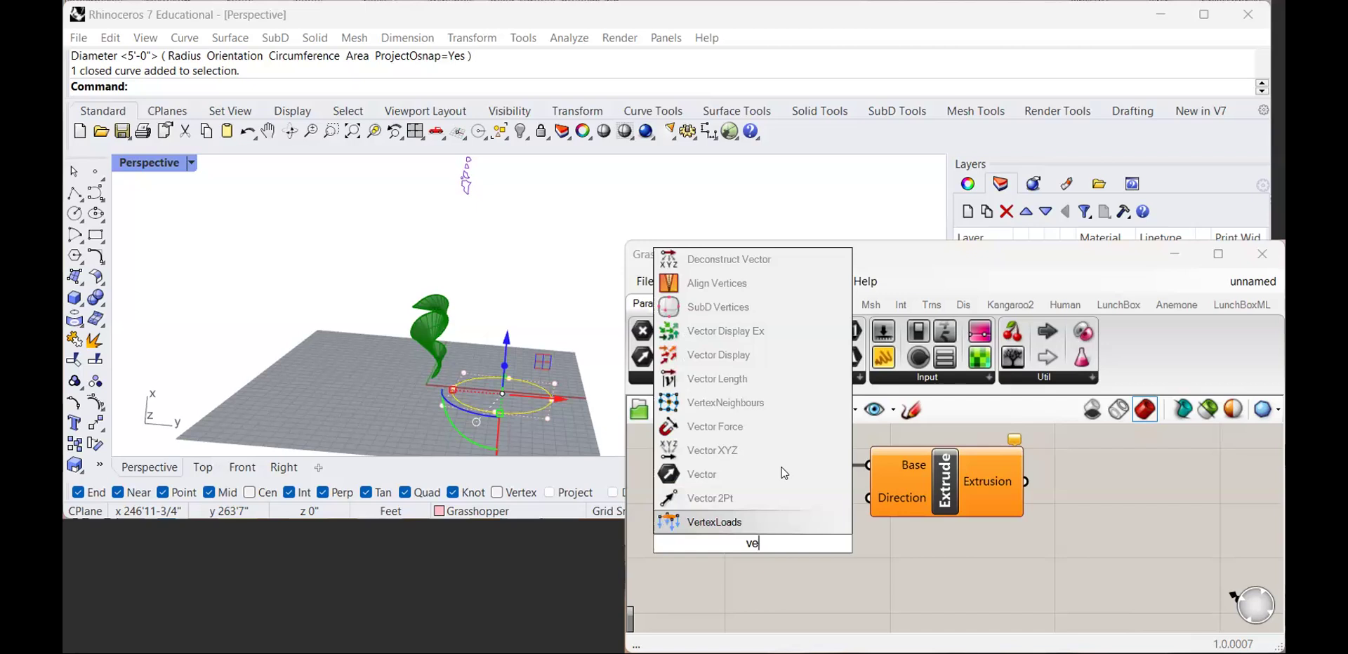
click(727, 451)
scroll(761, 532, down, 2)
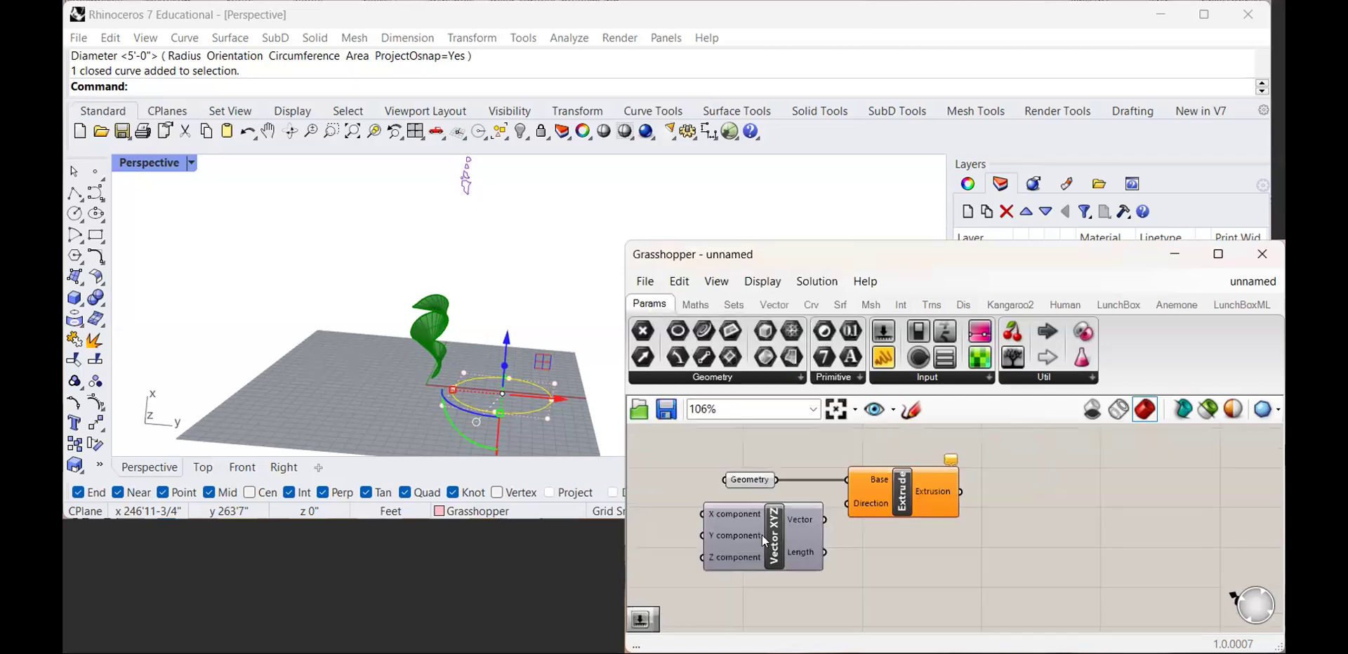
scroll(761, 534, up, 2)
Move the Extrude component away from Vector XYZ and connect the Vector output to the Direction input
drag(922, 477, 959, 484)
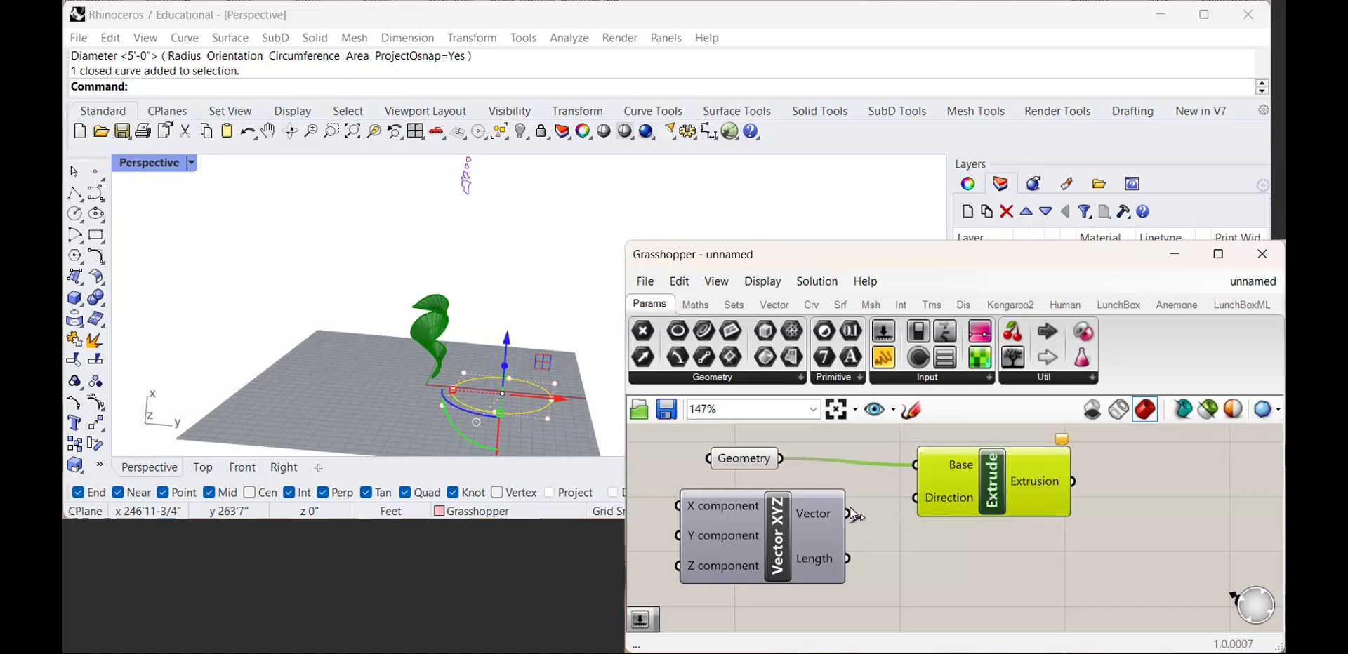
drag(850, 513, 914, 498)
scroll(981, 495, down, 3)
scroll(1061, 462, up, 3)
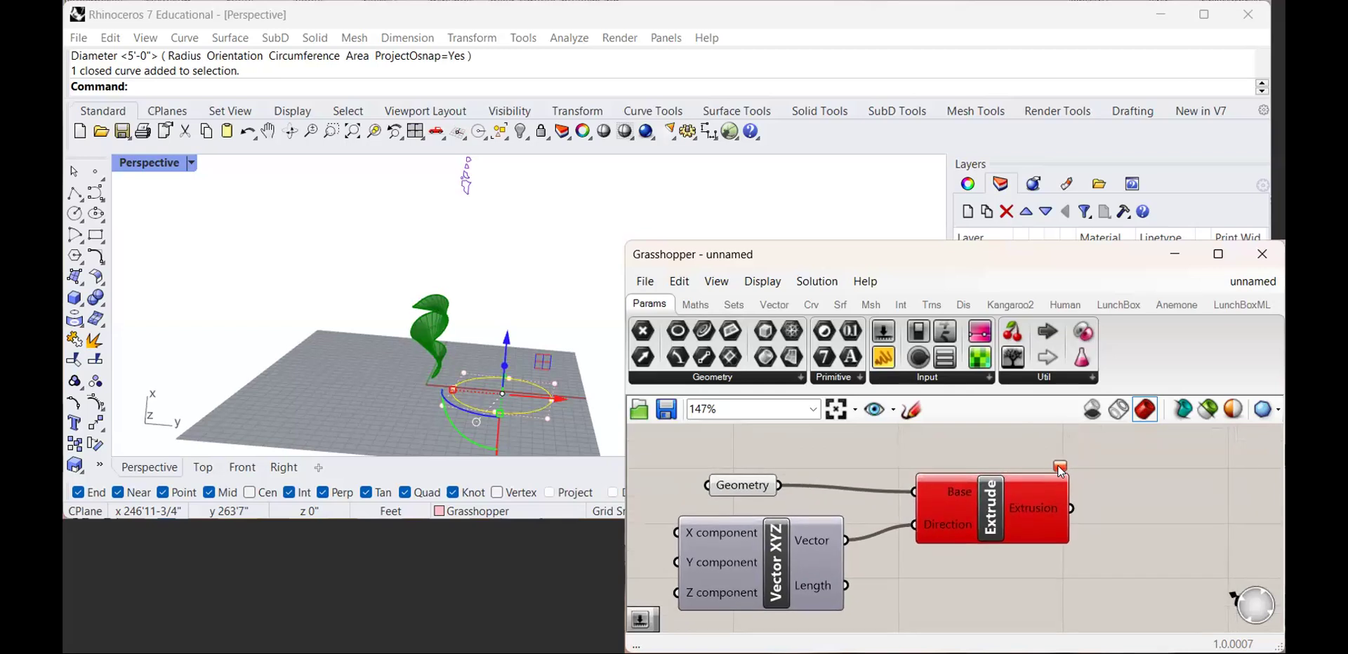
mouse_move(1061, 471)
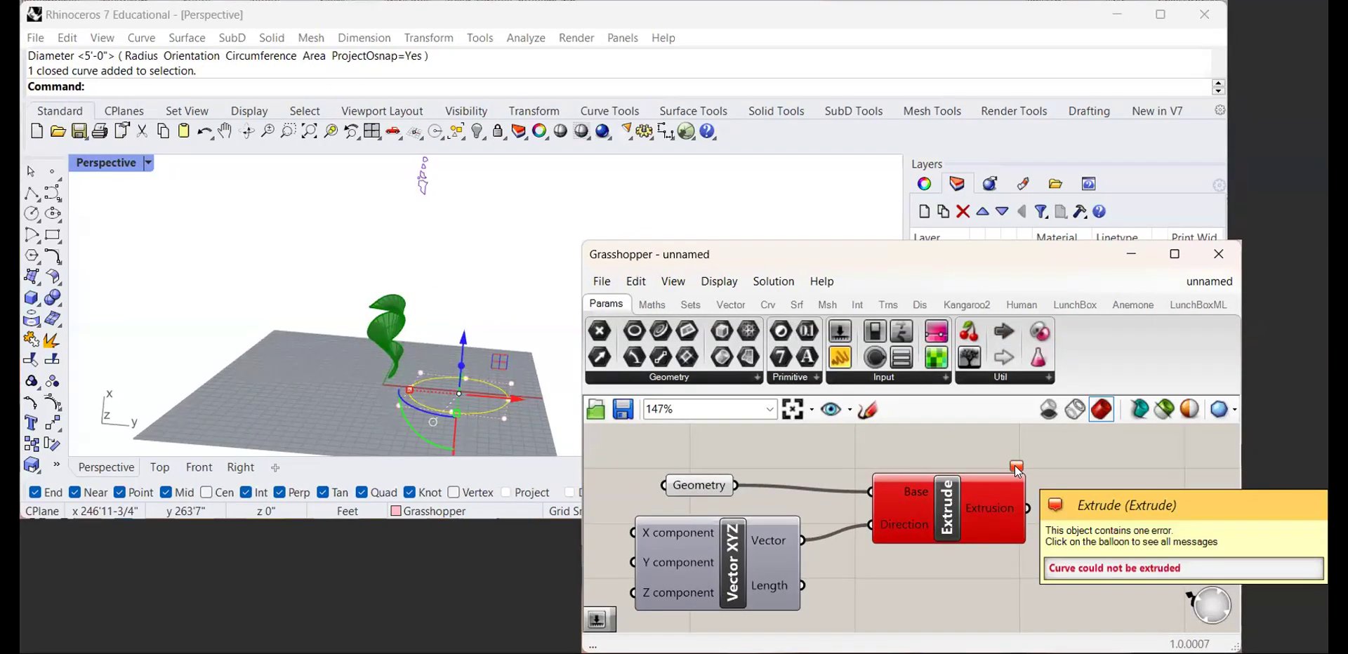
right_drag(671, 520, 809, 533)
scroll(809, 532, down, 2)
scroll(807, 532, up, 2)
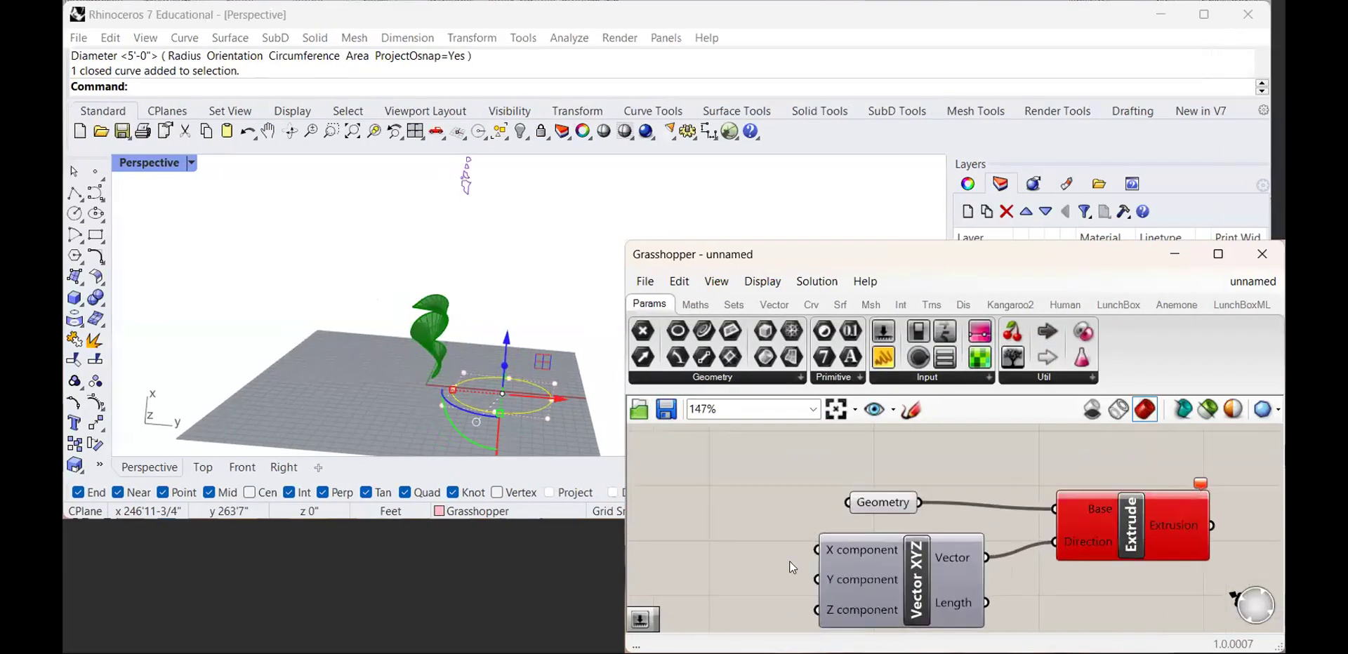
double_click(754, 562)
scroll(777, 544, down, 2)
right_drag(777, 544, 833, 542)
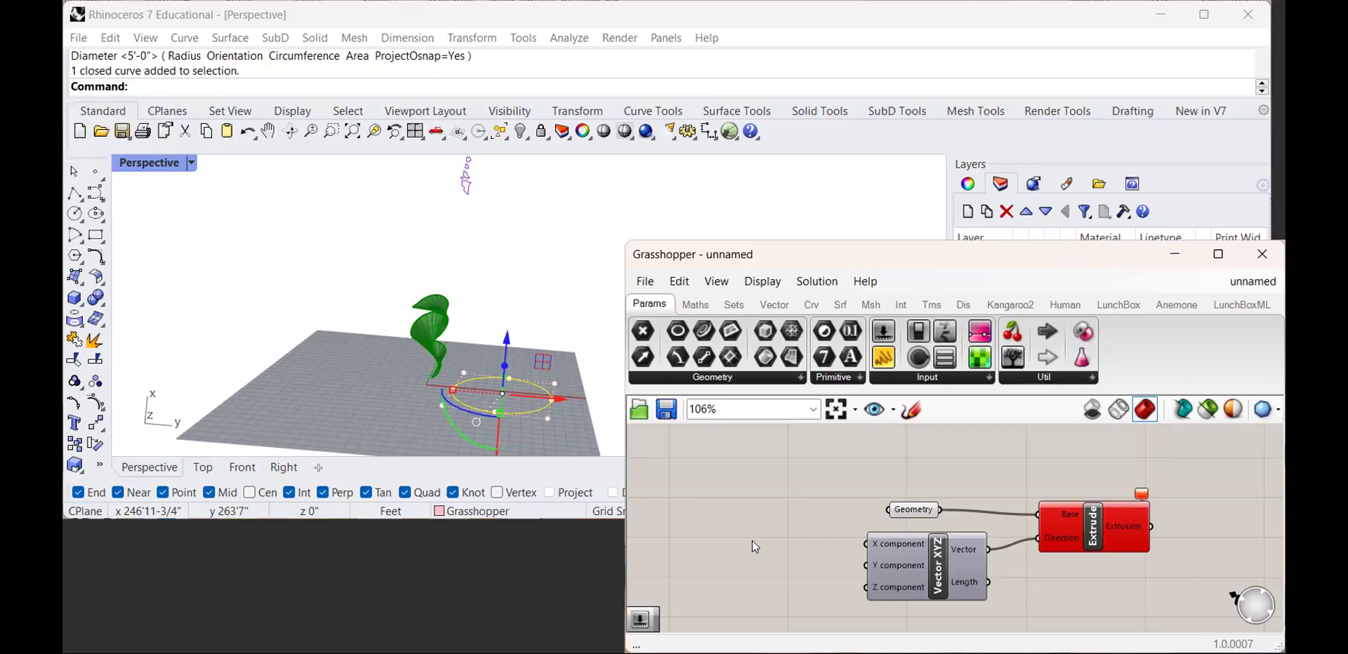
double_click(752, 540)
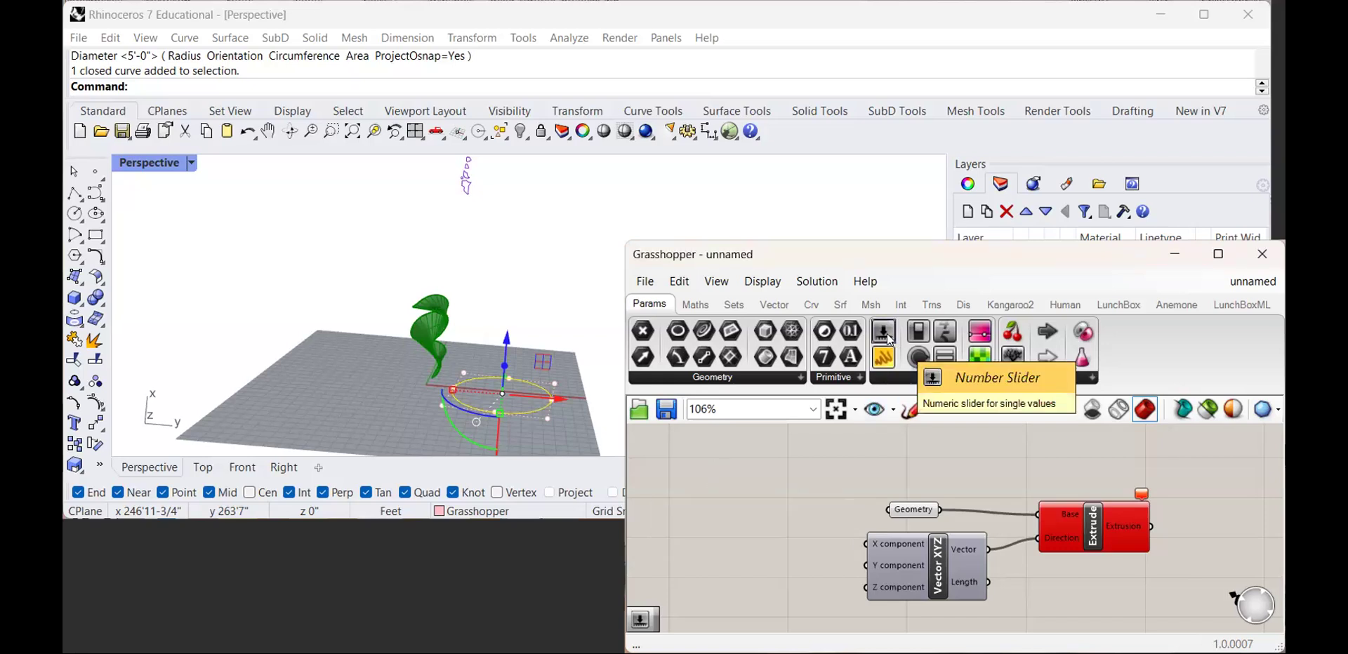
drag(889, 340, 695, 516)
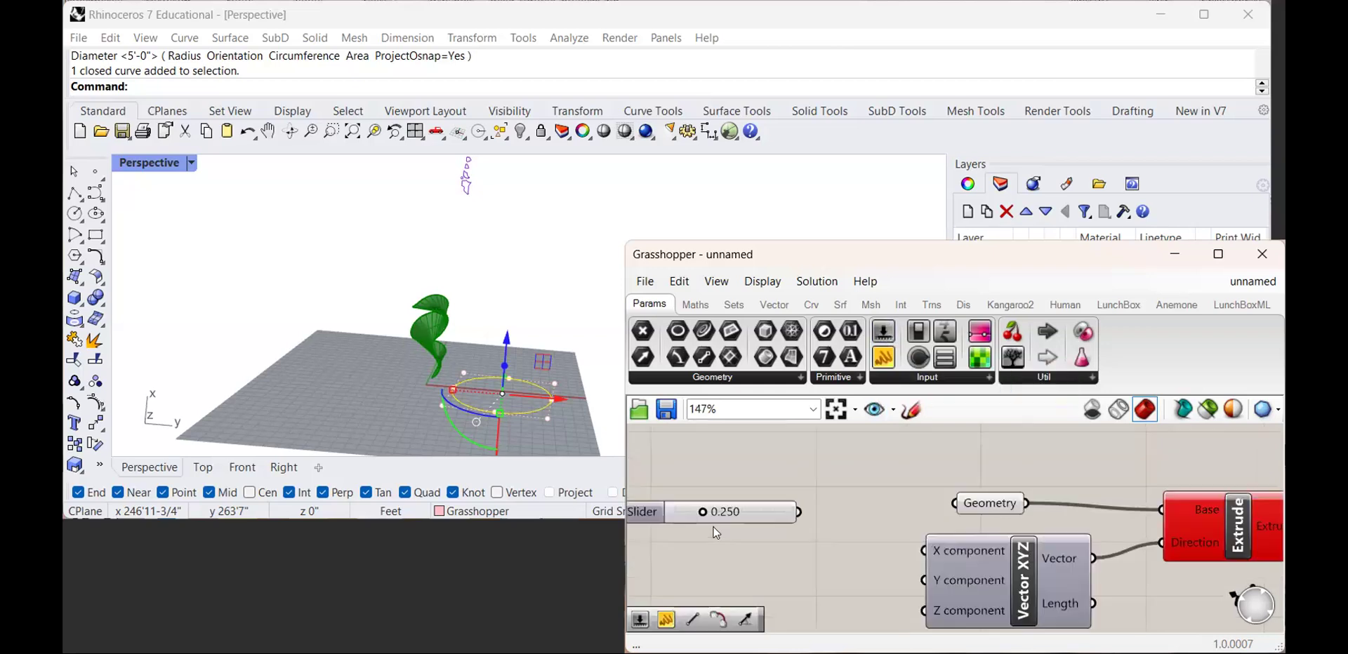
right_drag(801, 513, 847, 513)
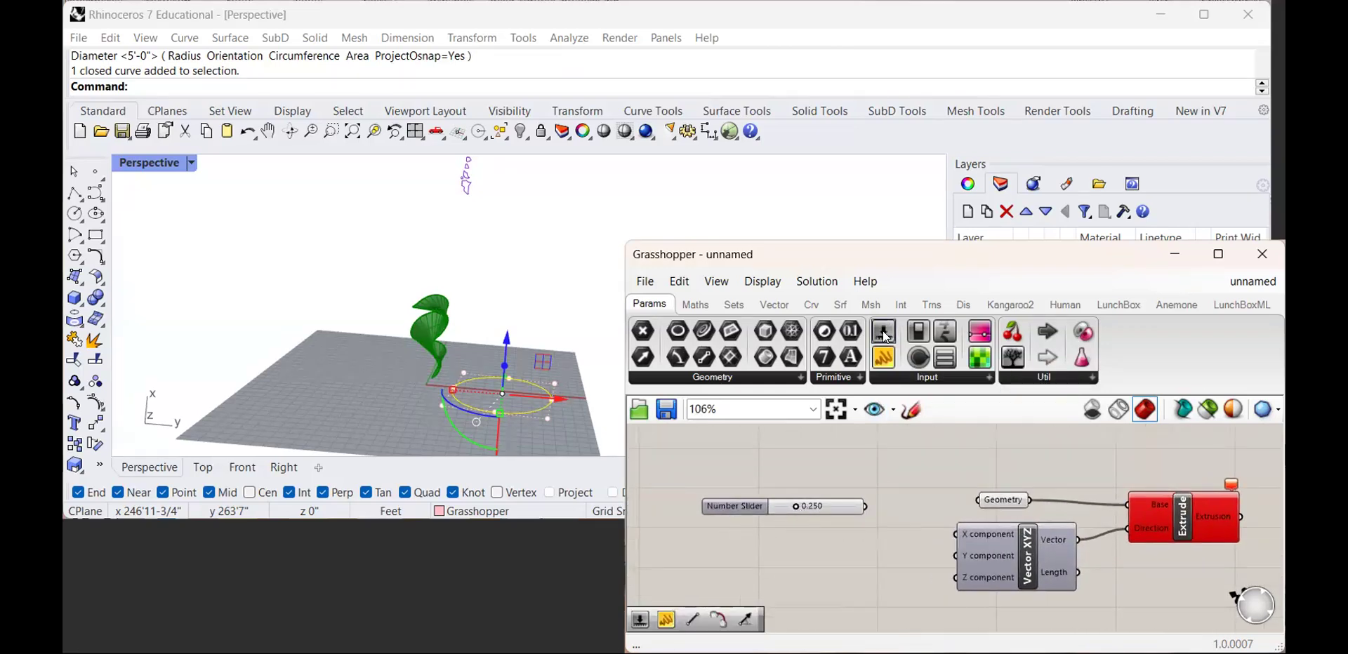
click(806, 506)
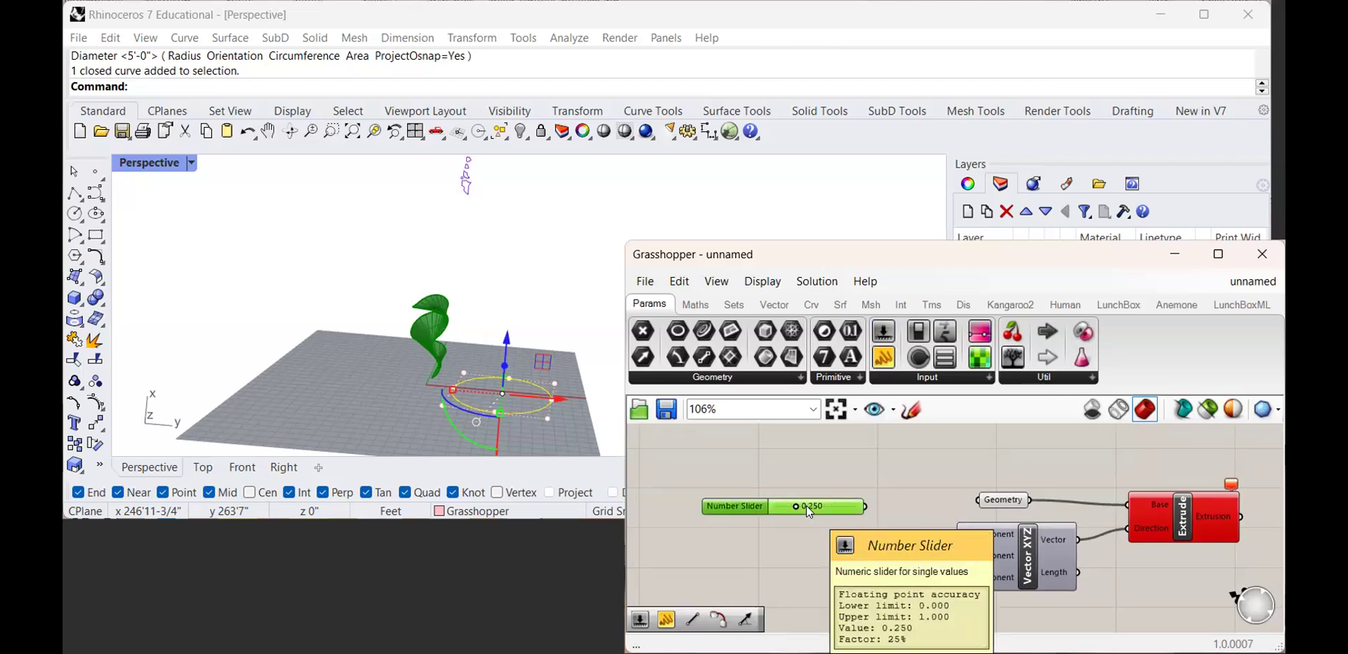
key(Delete)
Add an integer number slider with a value of 10 beside the Vector XYZ component
double_click(805, 505)
text(10)
key(Return)
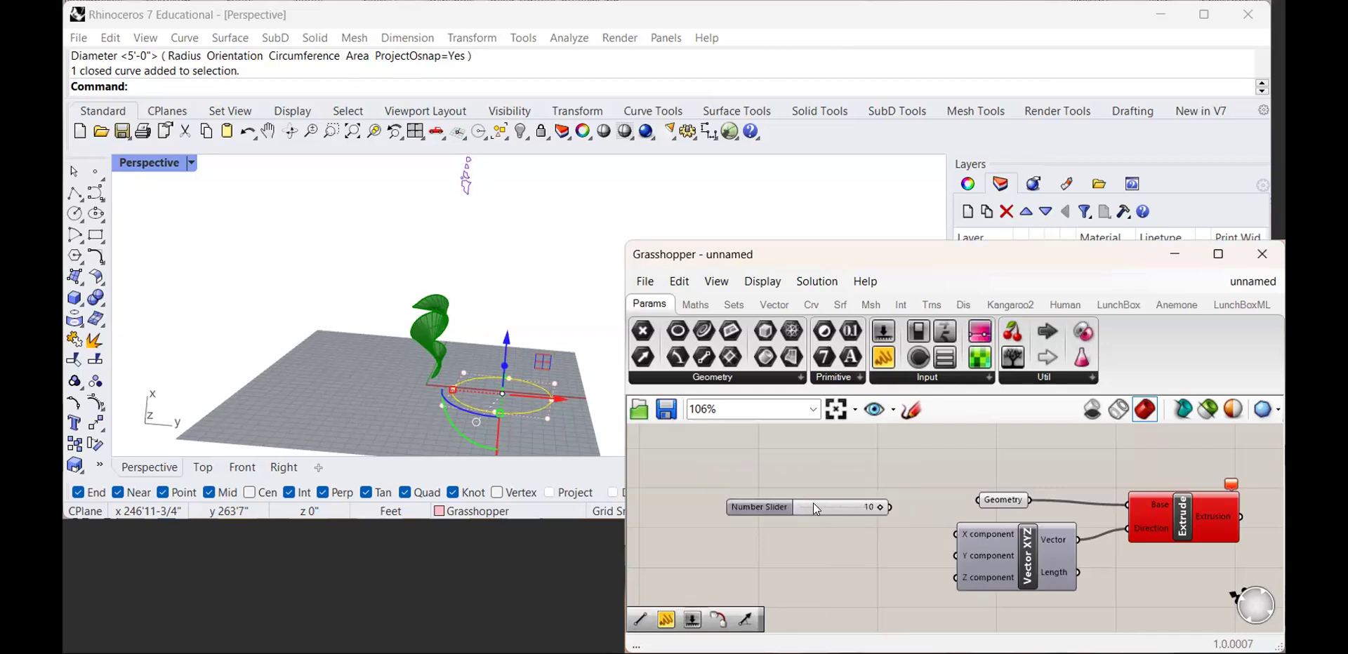
Duplicate the number slider twice and connect the three sliders to the X, Y and Z components of Vector XYZ
click(812, 502)
key(ctrl+c)
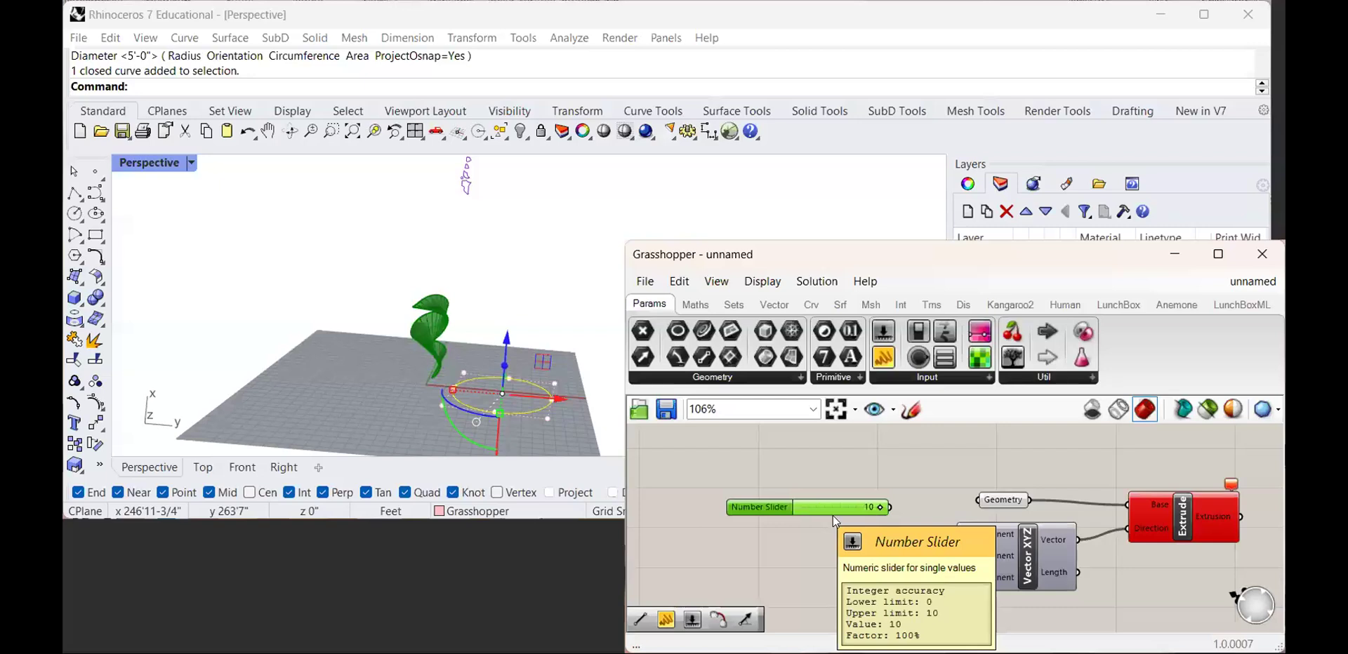
key(ctrl+v)
drag(830, 514, 954, 556)
key(ctrl+v)
drag(889, 507, 954, 534)
right_drag(542, 433, 533, 350)
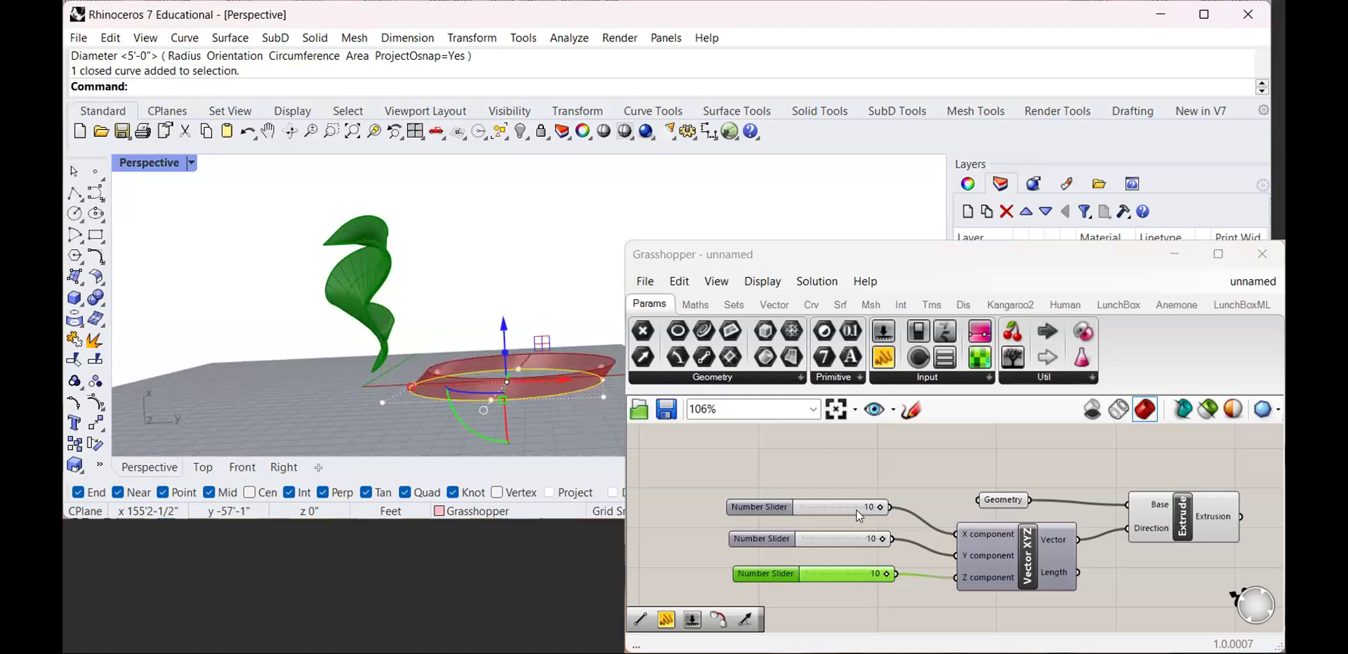
scroll(856, 509, up, 2)
double_click(821, 514)
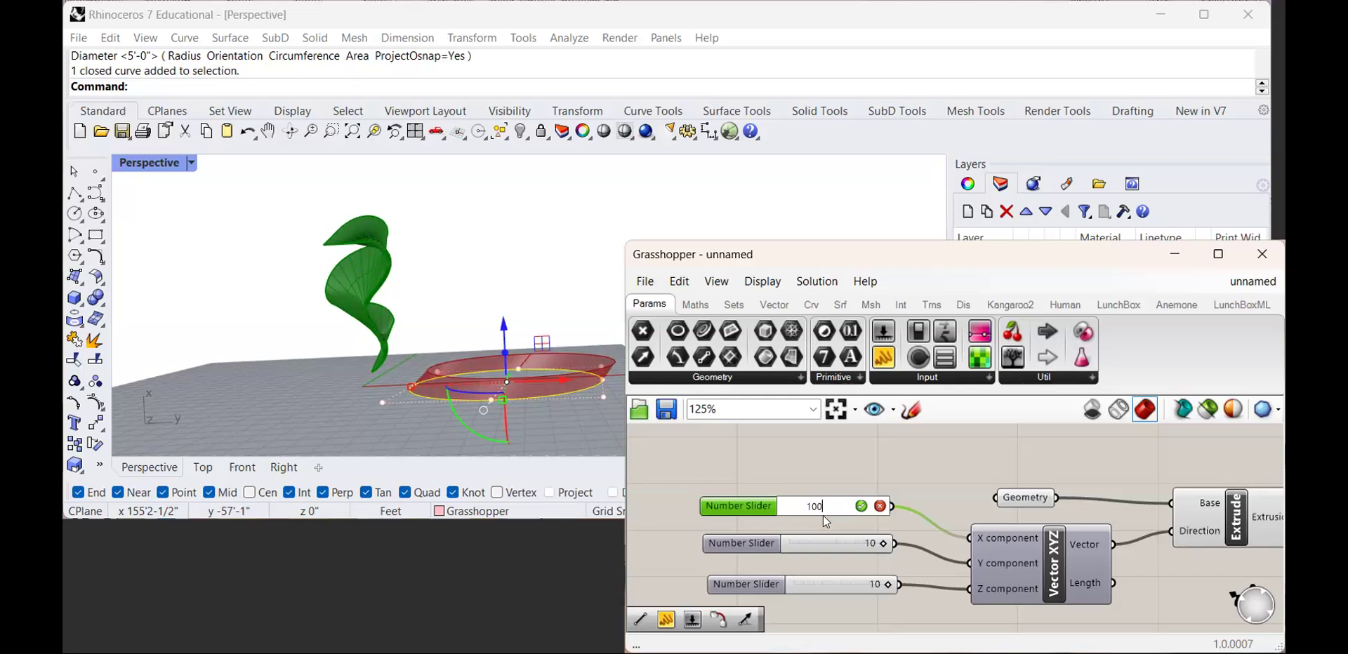
key(Escape)
double_click(805, 506)
Set the maximum of the number slider feeding the X component to 100
click(747, 505)
double_click(747, 504)
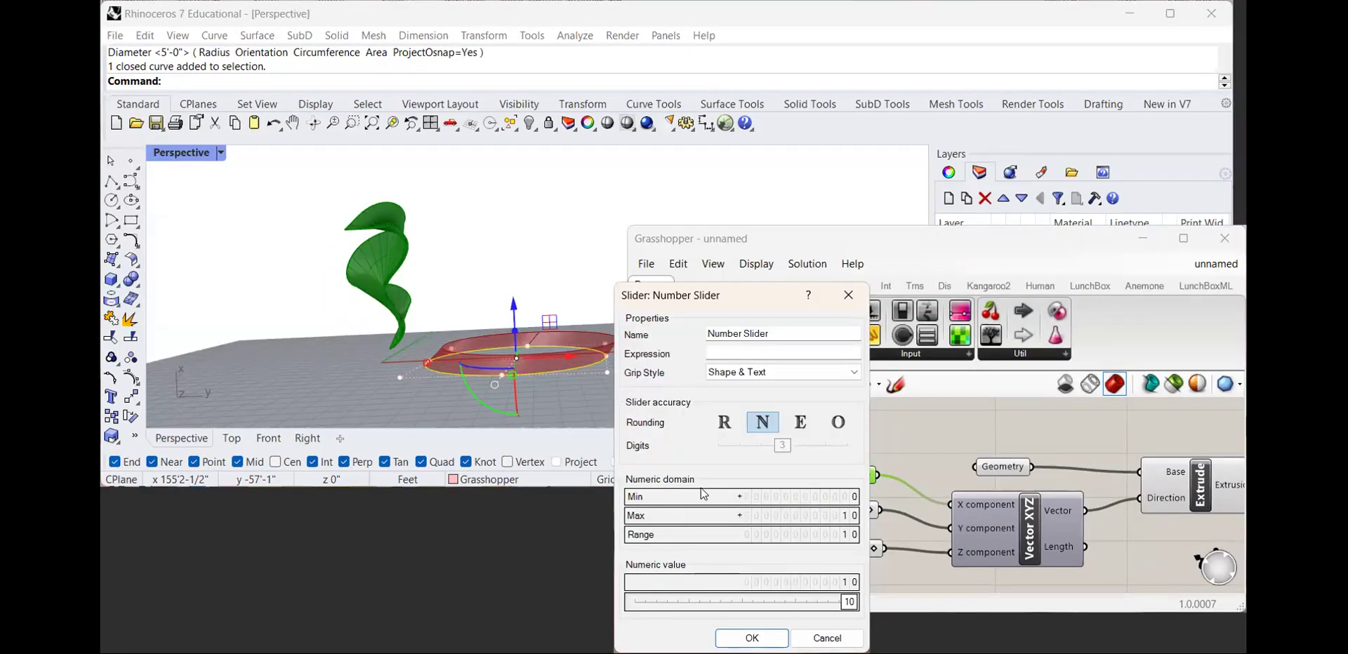
double_click(845, 516)
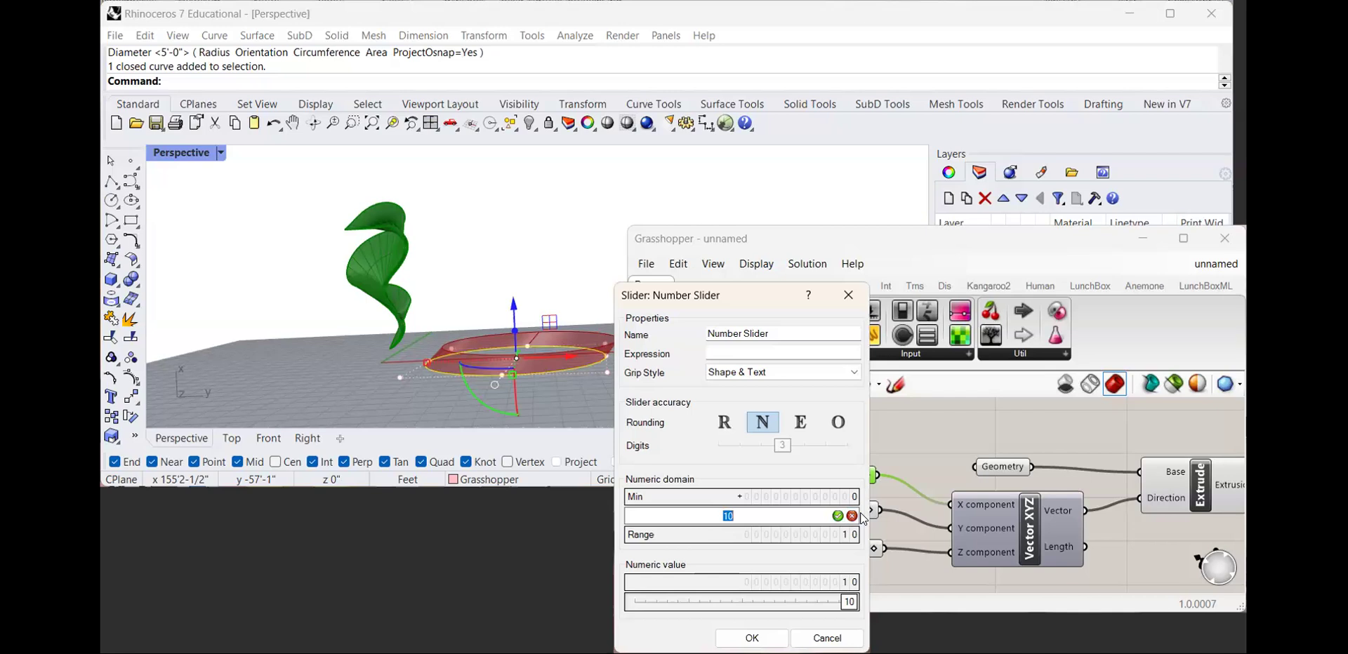
text(100)
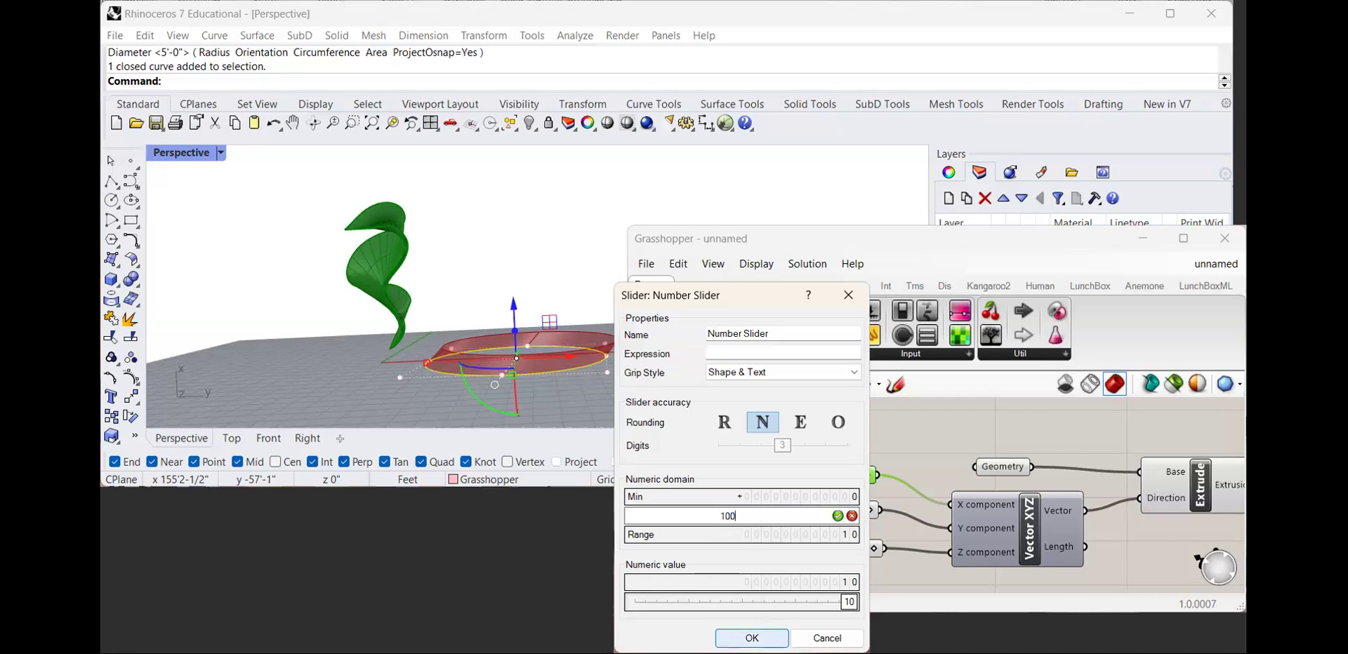
key(Return)
Set the maximum of the number slider feeding the Y component to 100
click(752, 548)
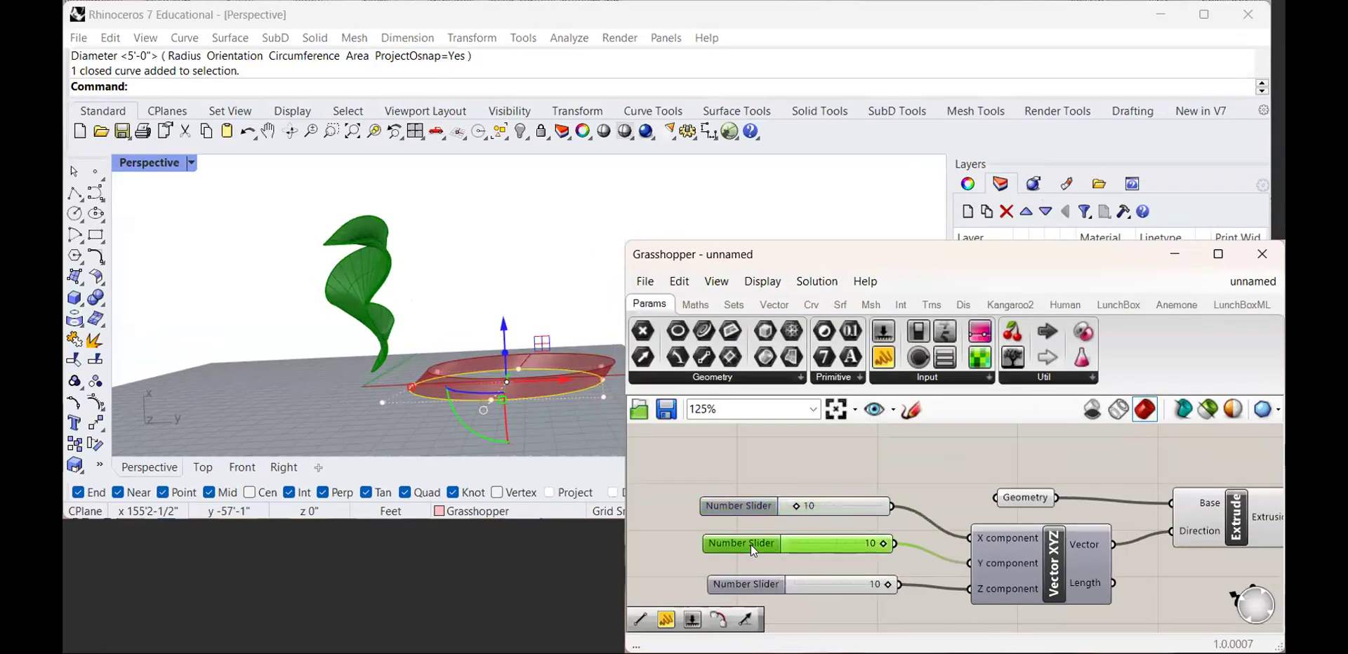
double_click(751, 545)
double_click(751, 545)
text(100)
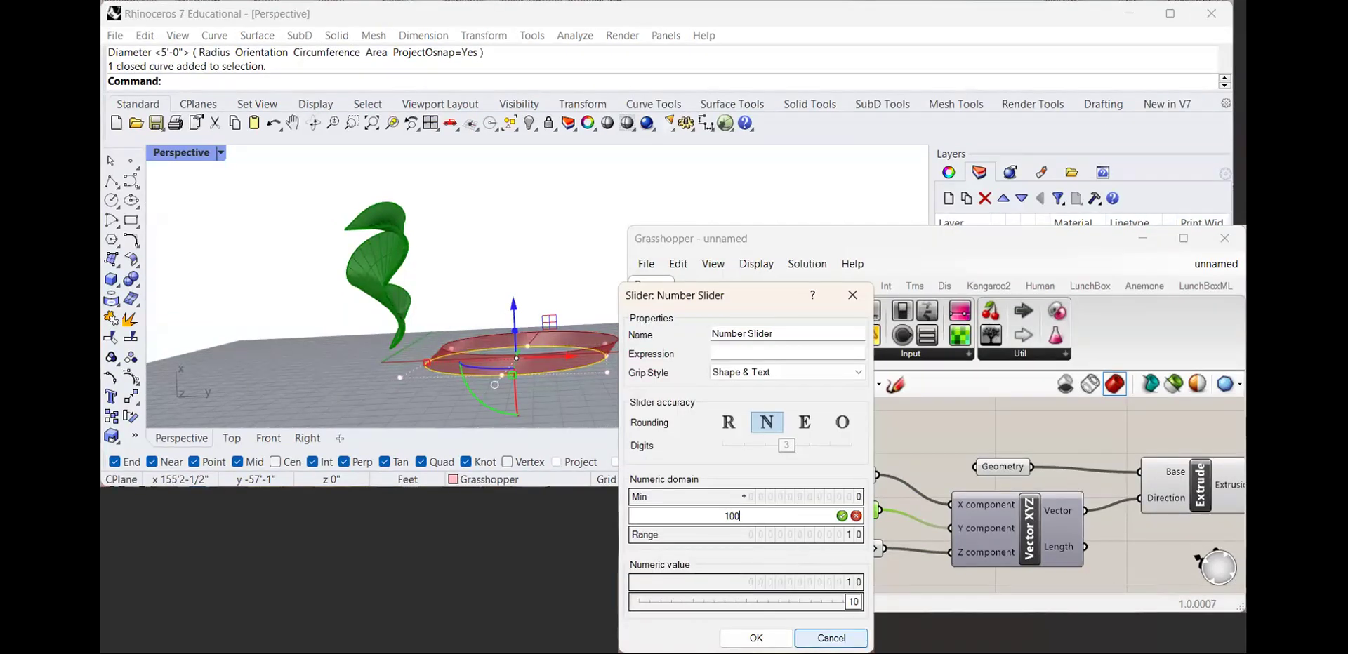
click(755, 637)
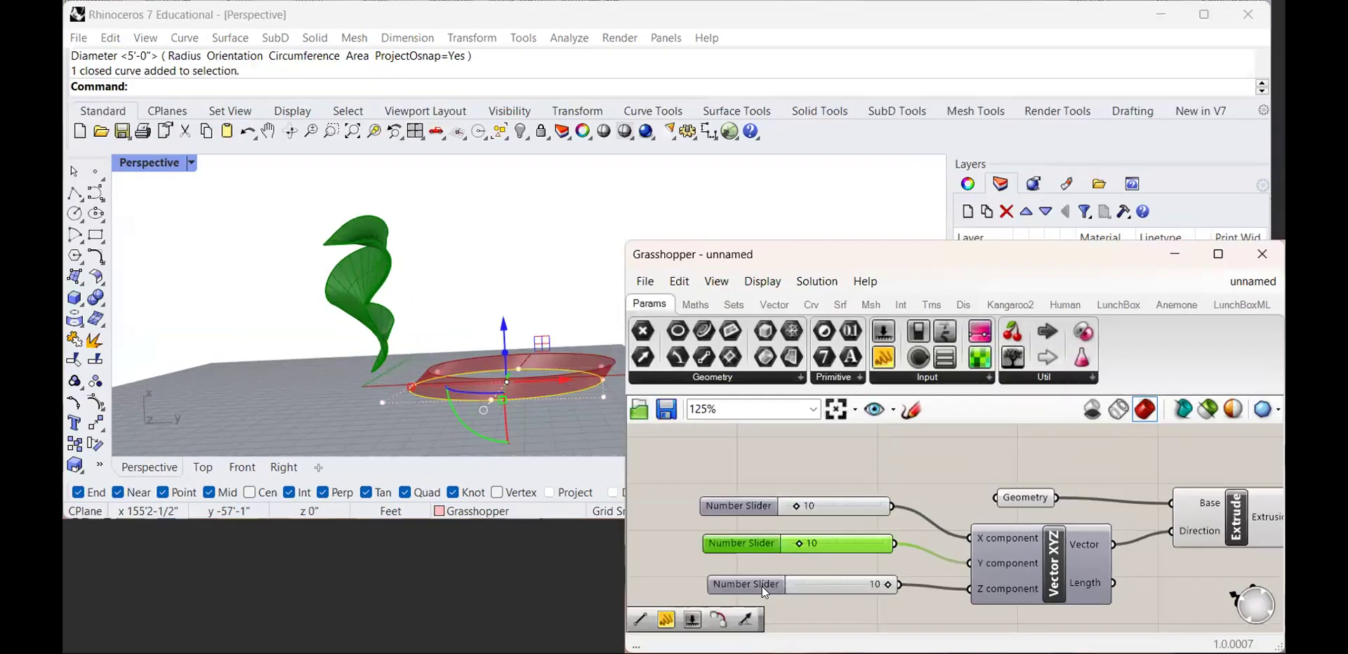
Set the maximum of the number slider feeding the Z component to 100
click(760, 539)
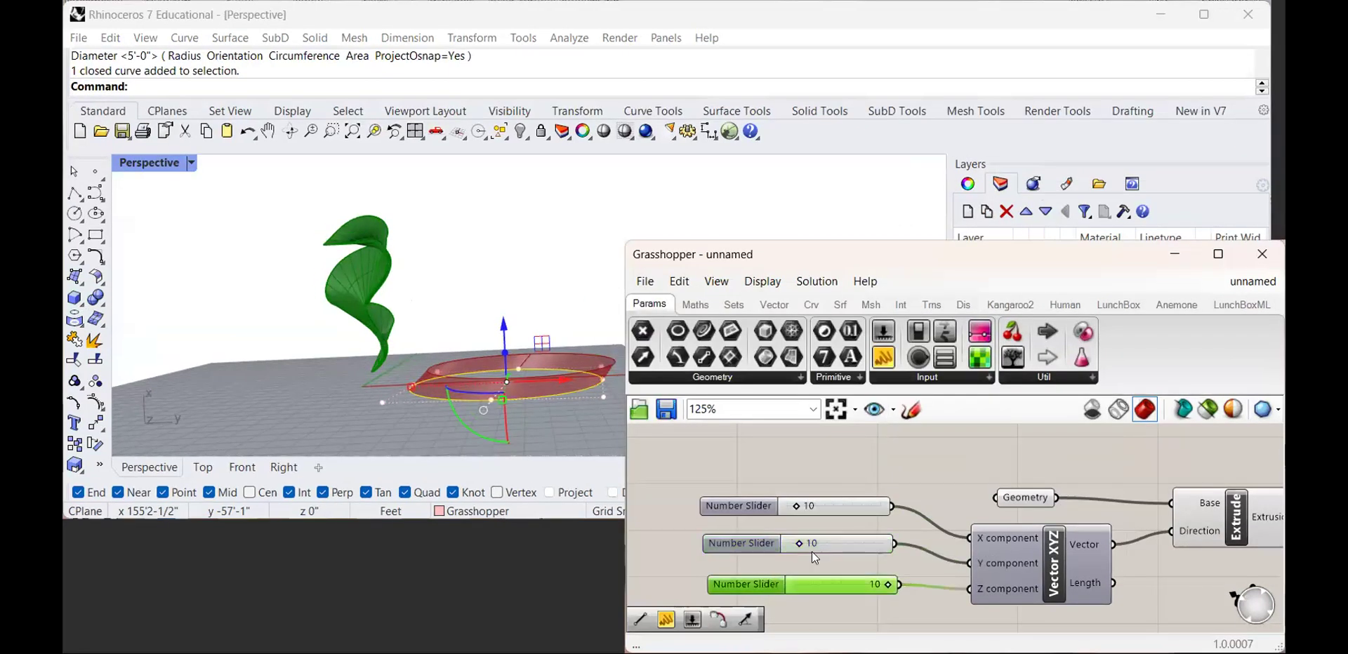
double_click(812, 553)
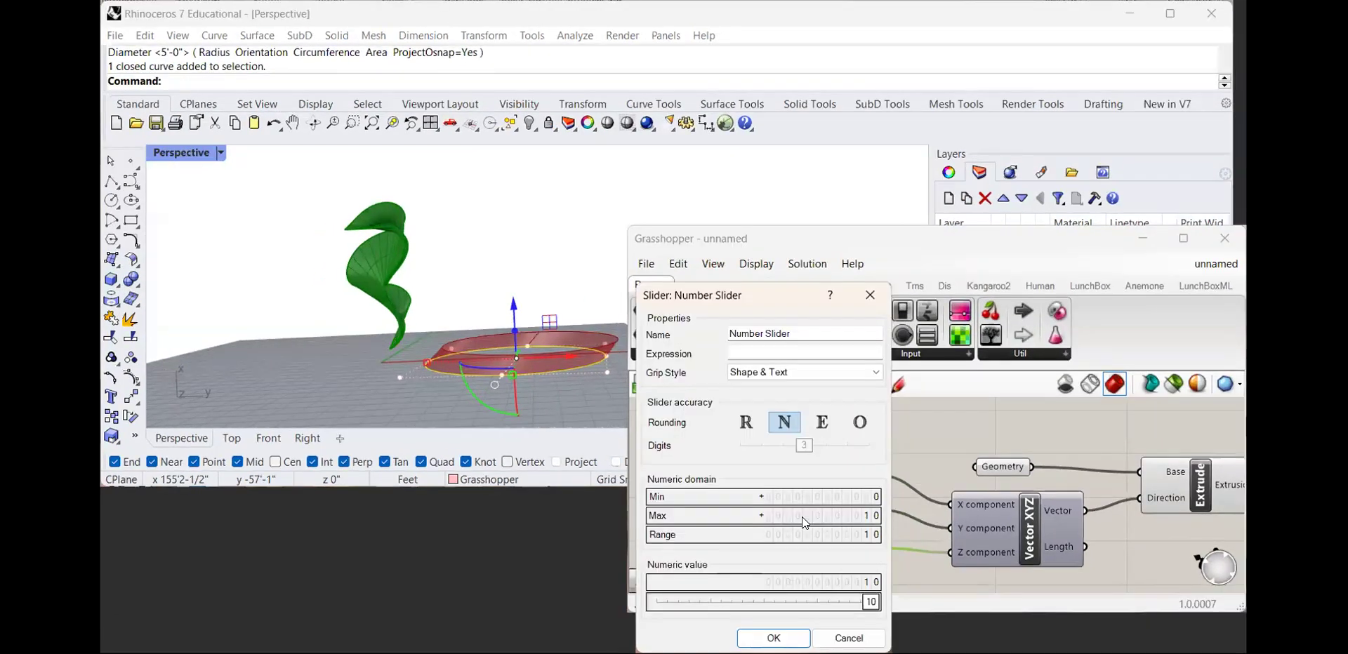
double_click(802, 516)
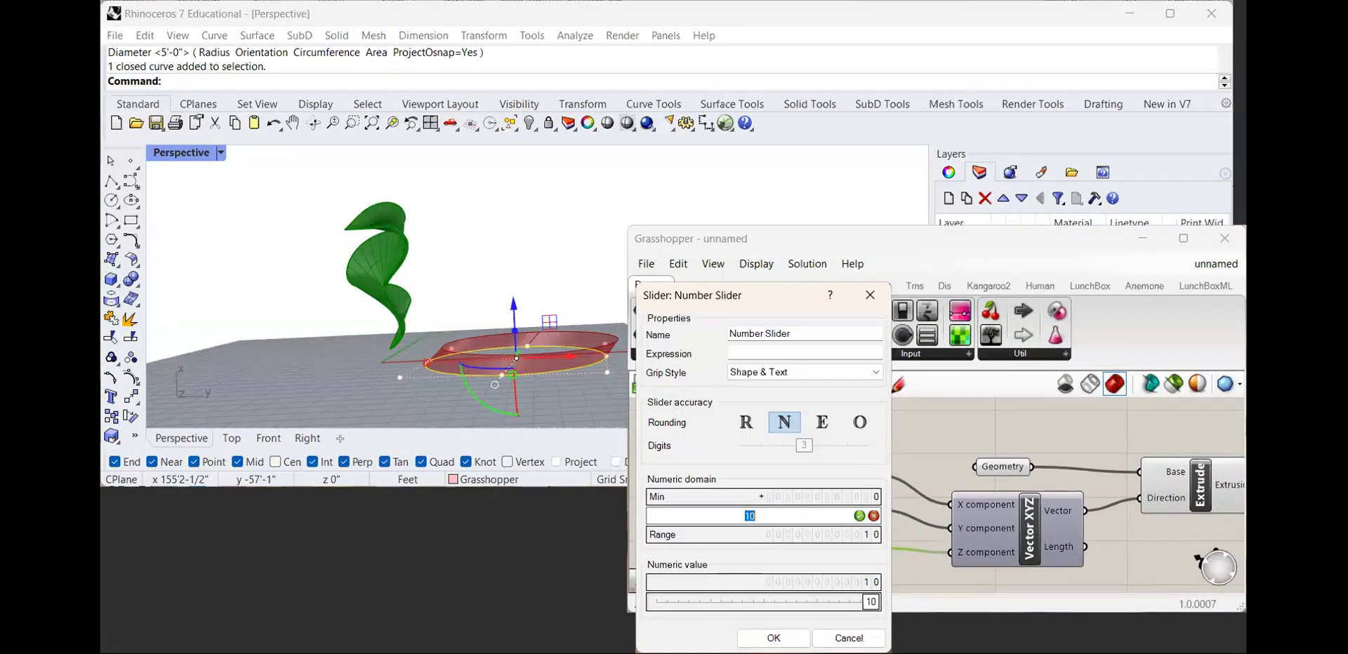
text(100)
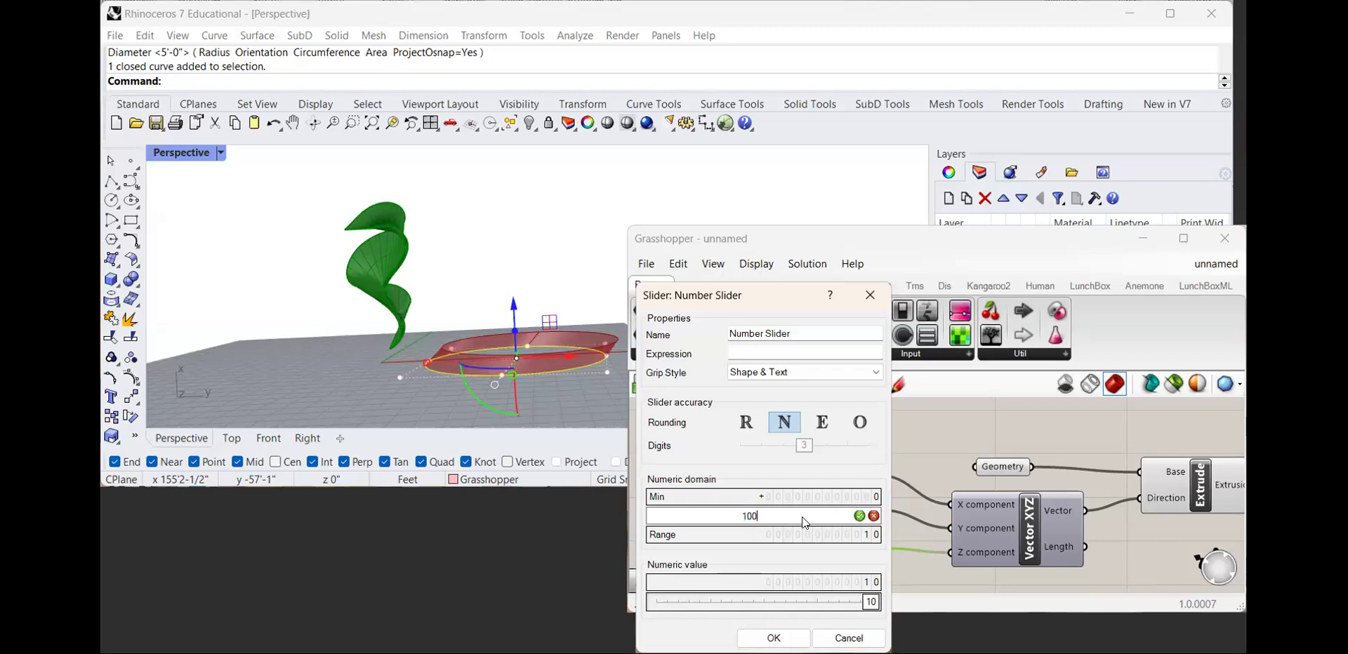
key(Return)
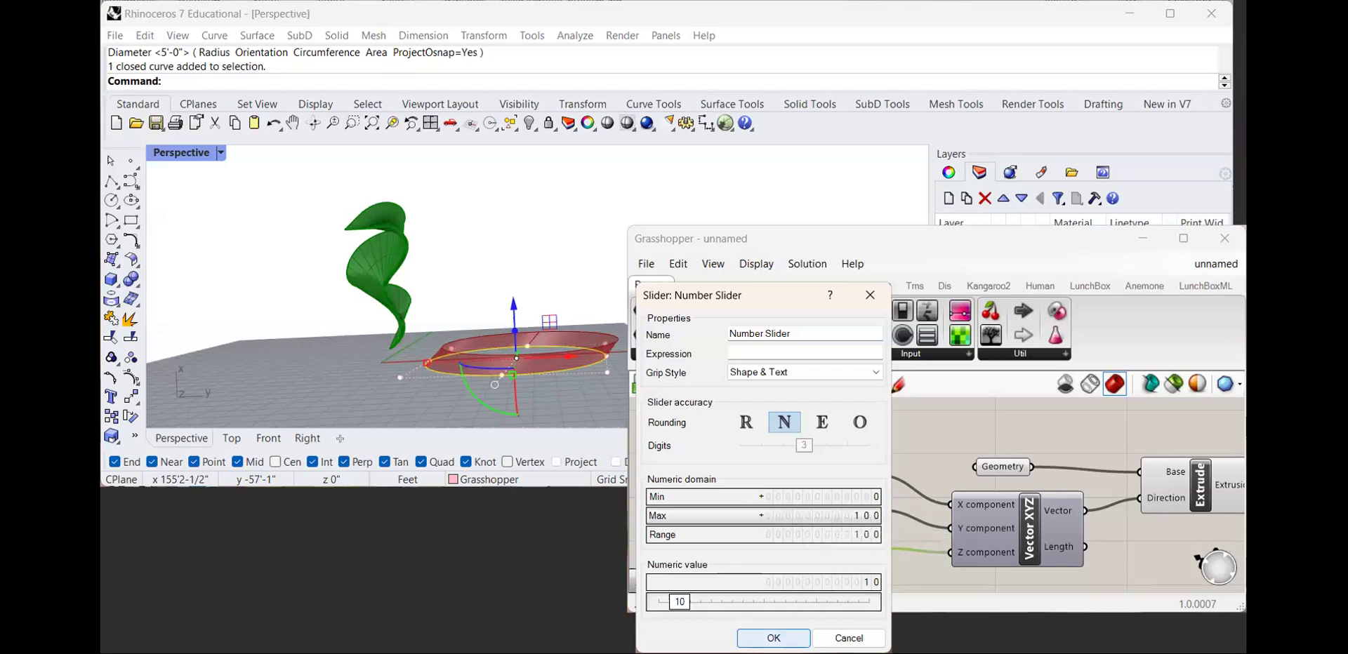
click(773, 637)
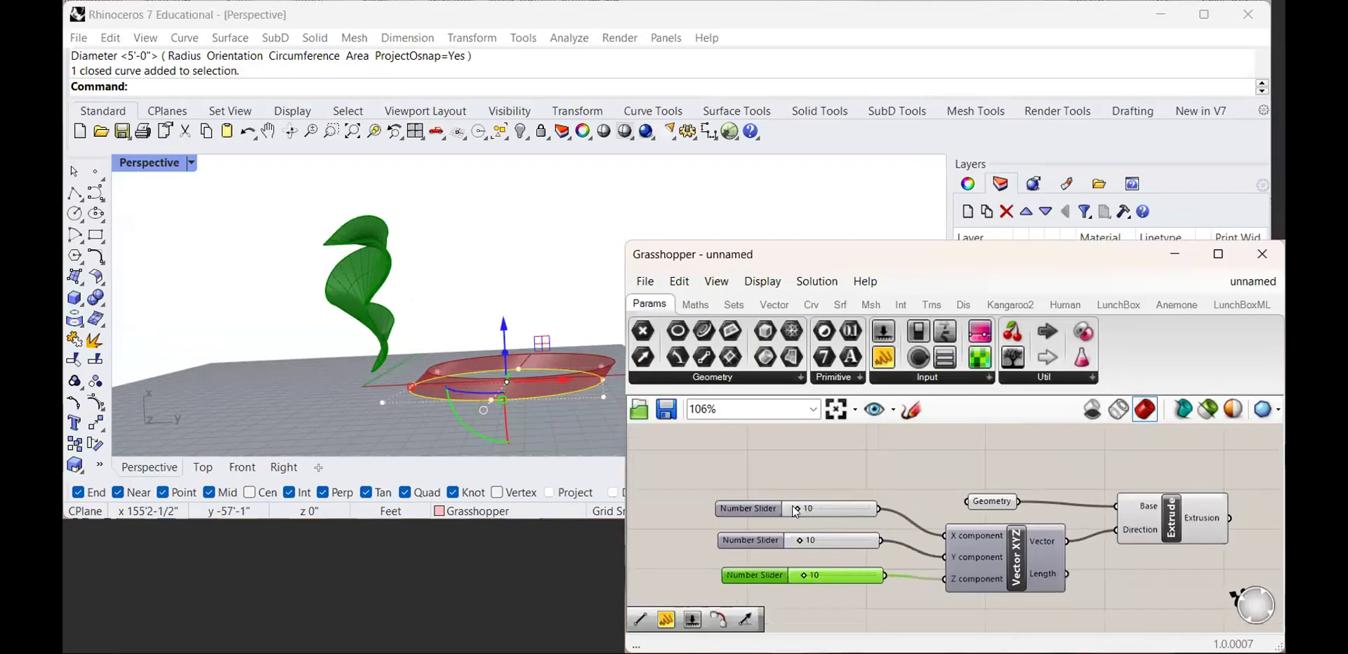
Set the X, Y and Z component sliders to 50, 33 and 88 to tilt the circle's extrusion
drag(808, 508, 860, 562)
scroll(449, 302, up, 3)
scroll(451, 308, down, 5)
right_drag(451, 308, 534, 329)
scroll(553, 332, up, 4)
scroll(553, 332, down, 3)
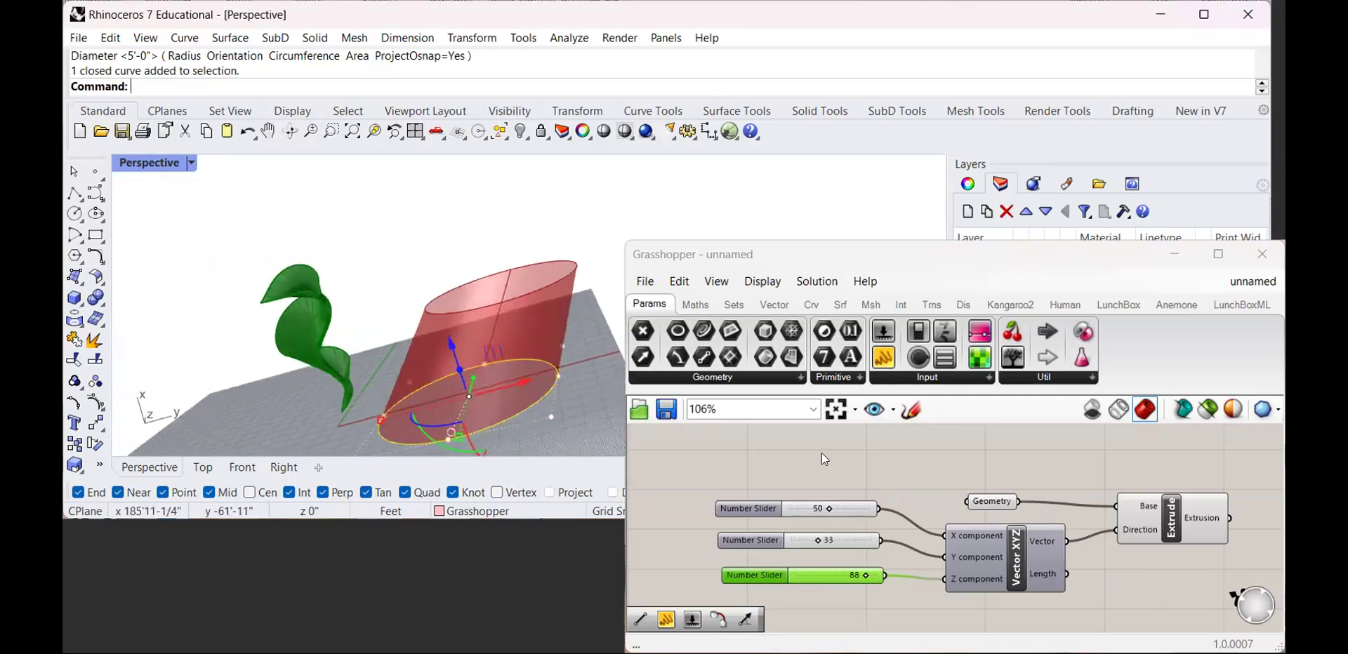
scroll(912, 472, down, 3)
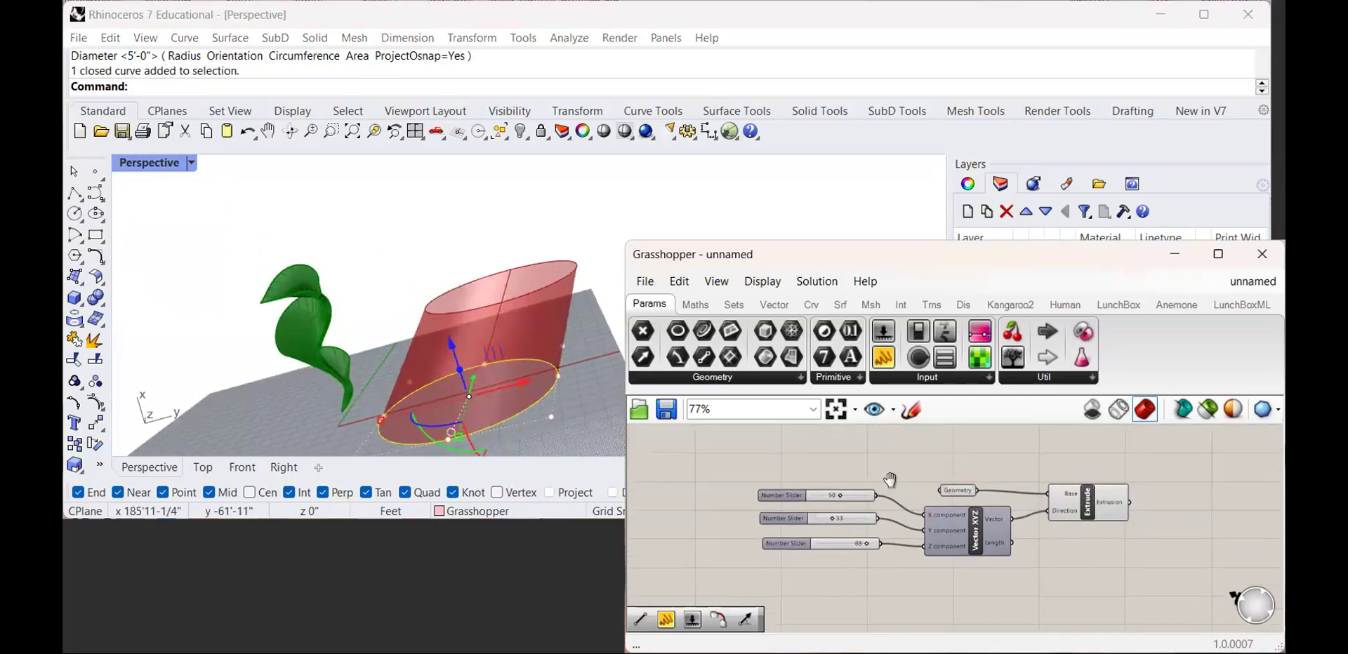
scroll(541, 406, up, 2)
scroll(541, 406, down, 3)
right_drag(538, 347, 383, 370)
scroll(487, 384, down, 5)
Copy the circle at the extrusion's base and paste duplicates, moving them out in a row beside the extrusion
click(465, 371)
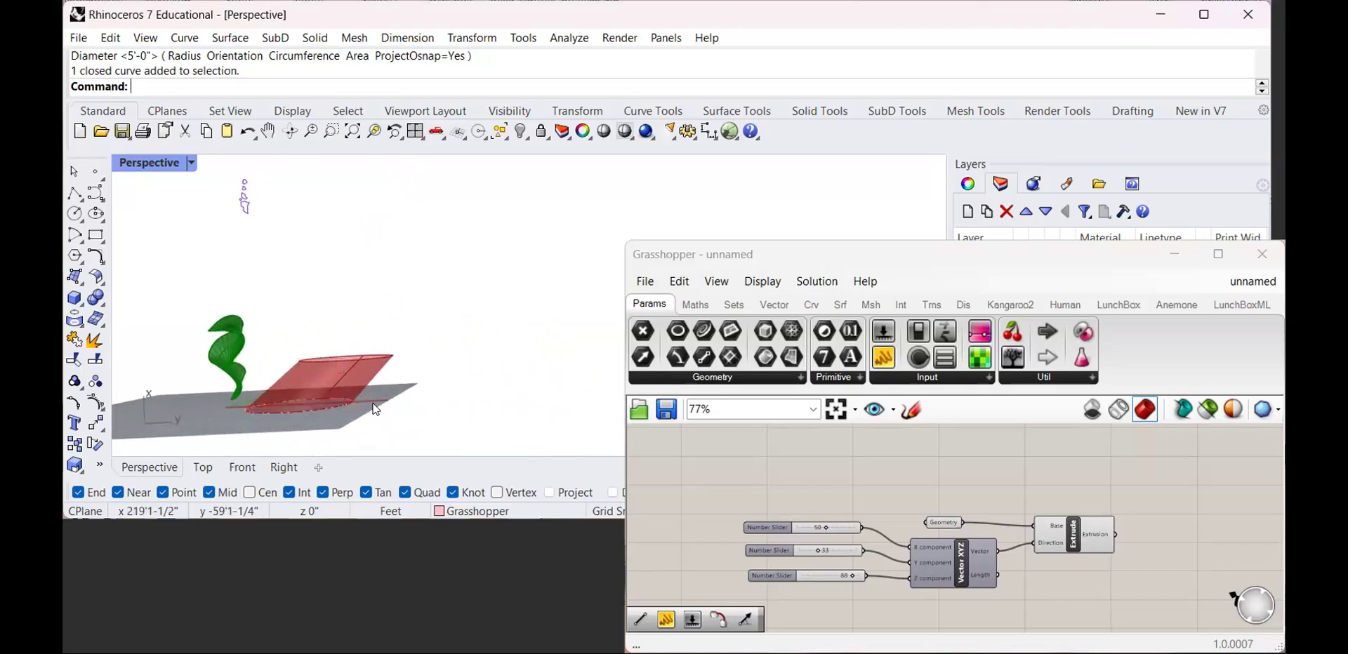
click(343, 399)
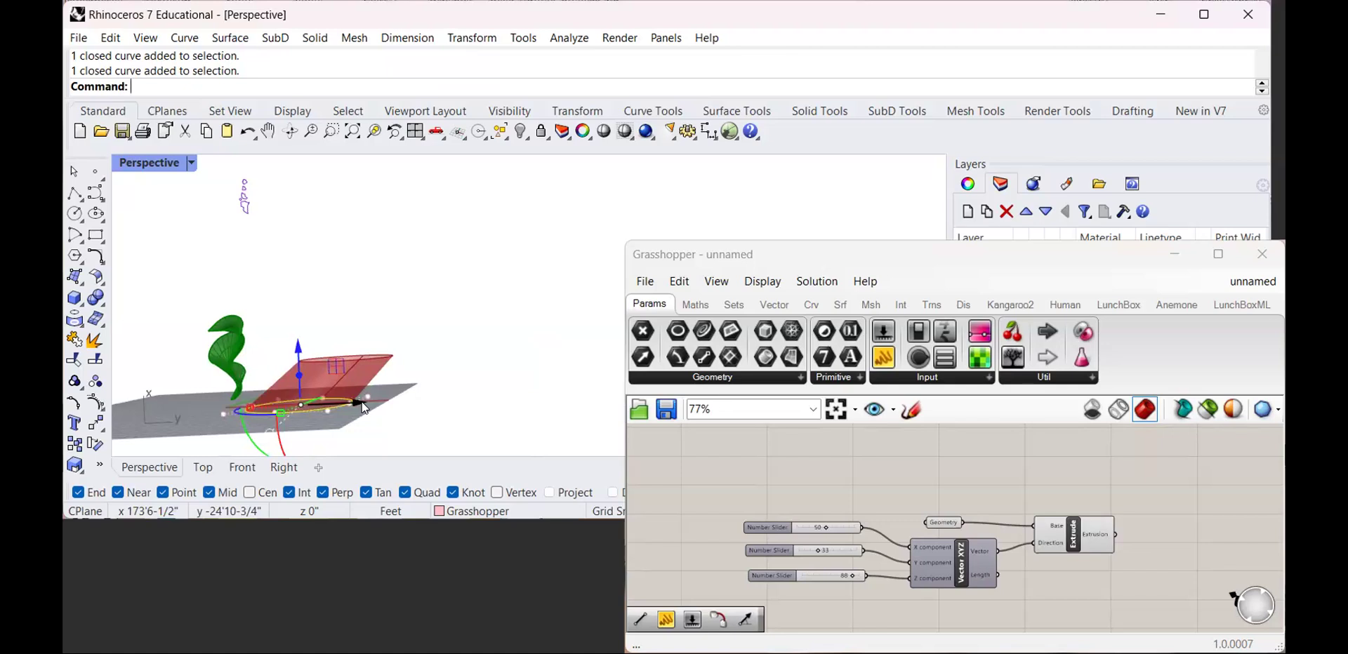
right_drag(361, 402, 334, 394)
key(ctrl+c)
key(ctrl+v)
drag(287, 413, 545, 400)
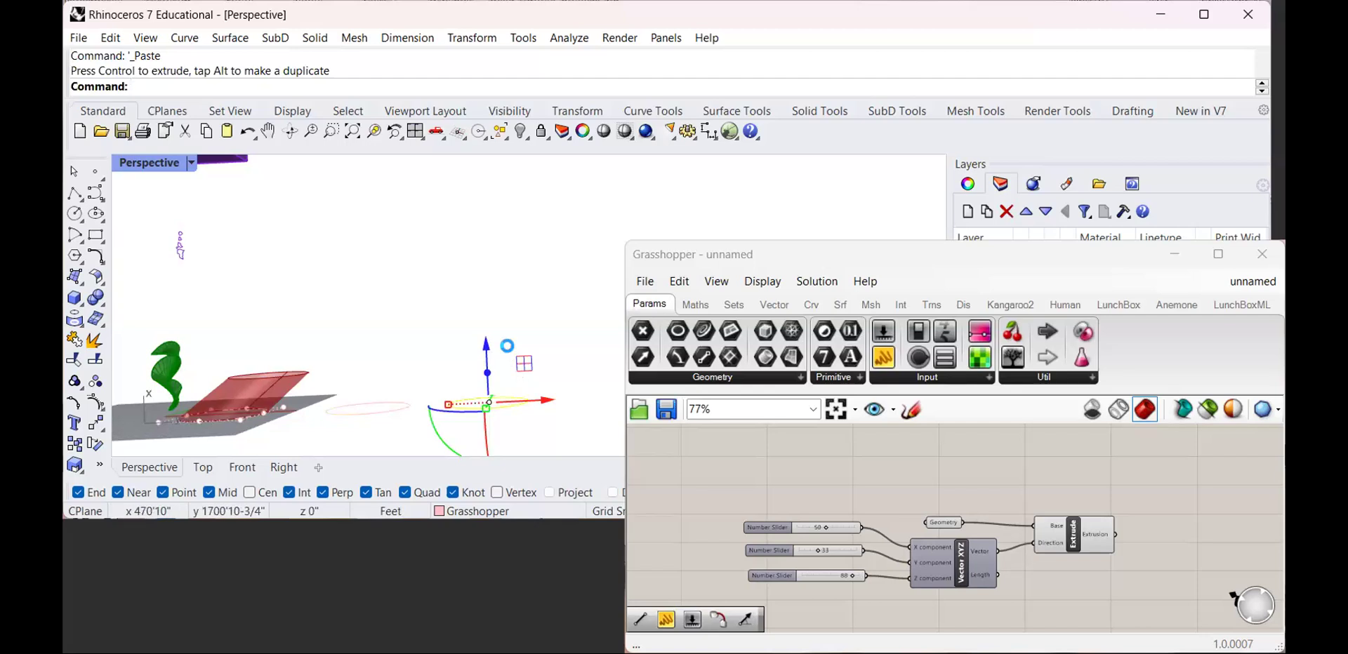
key(ctrl+c)
key(ctrl+v)
scroll(551, 376, down, 4)
shift+right_drag(552, 376, 475, 377)
drag(486, 394, 577, 386)
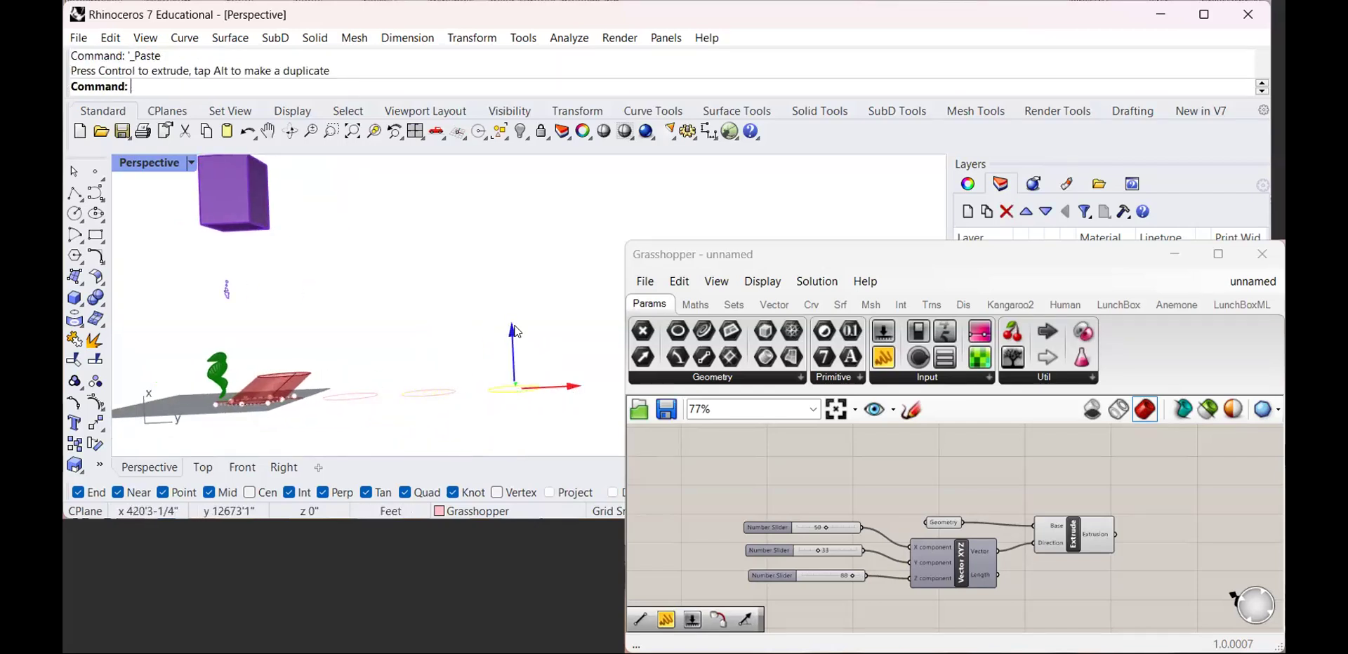
click(514, 329)
click(404, 315)
scroll(405, 316, down, 4)
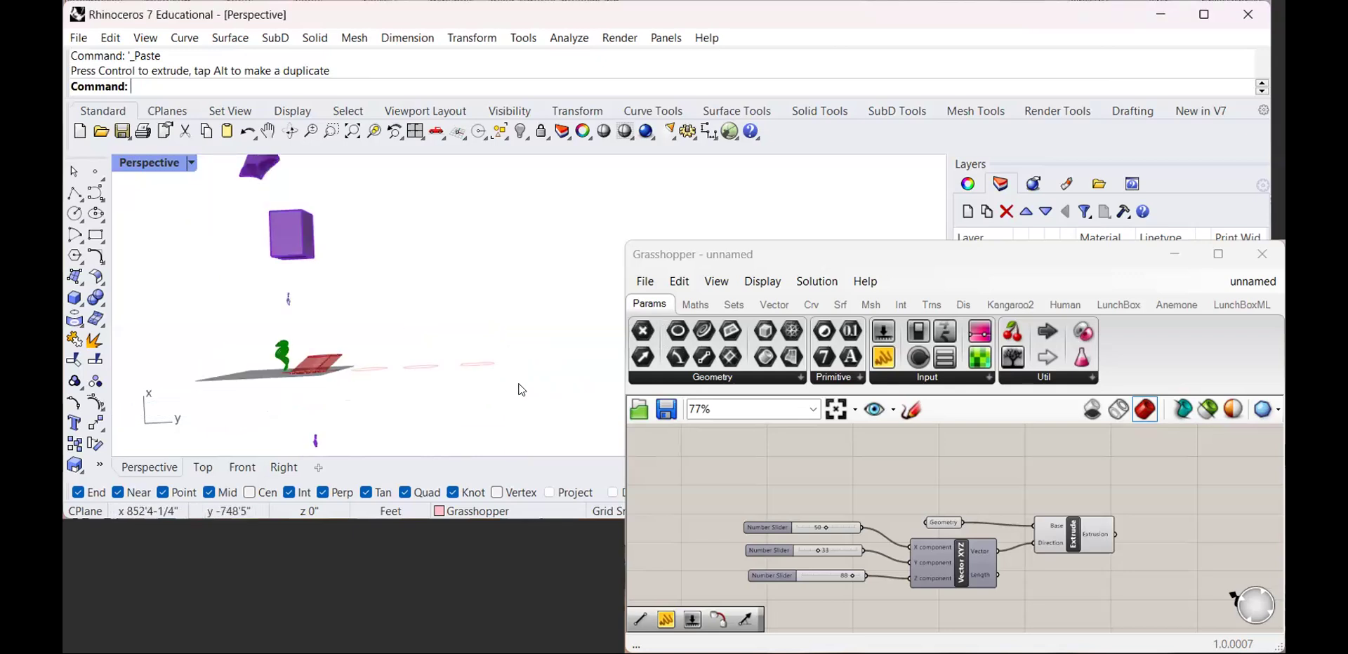
Undo the pasting and moving of the circle copies
key(ctrl+z)
key(ctrl+z)
key(ctrl+z)
key(ctrl+z)
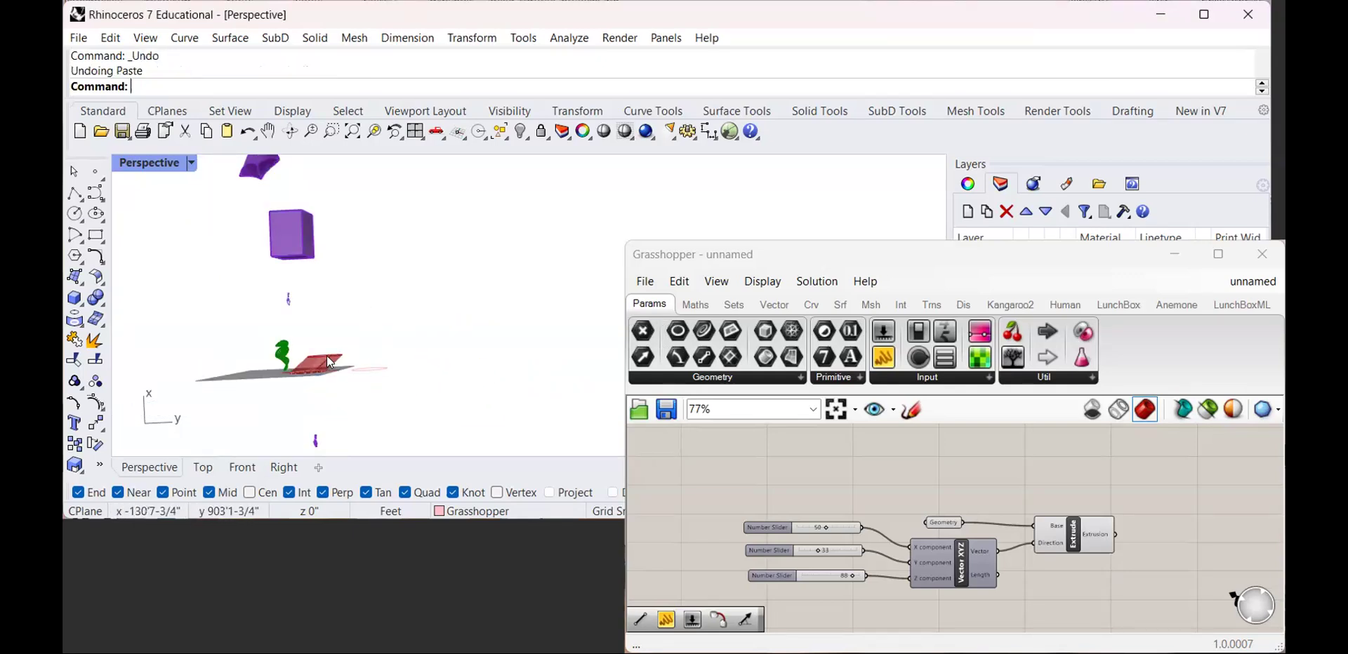
scroll(329, 360, up, 5)
click(401, 345)
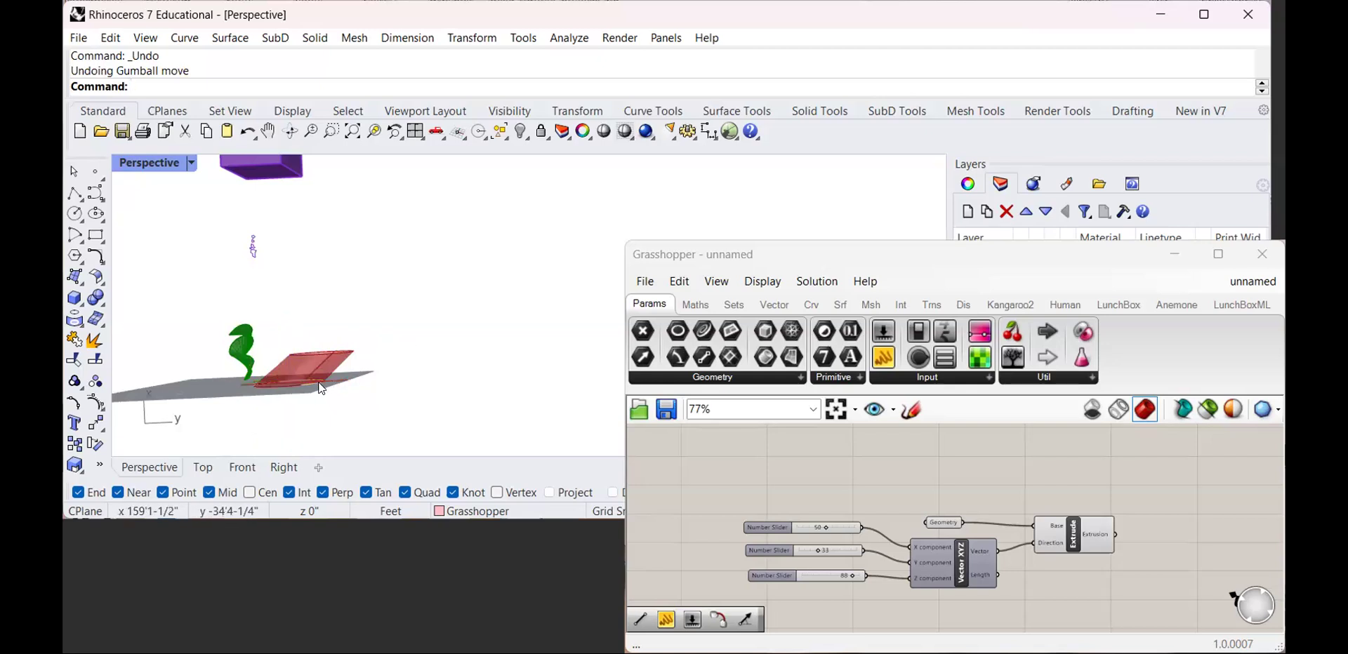
Delete the circle at the extrusion's base and undo the deletion
click(320, 383)
key(Delete)
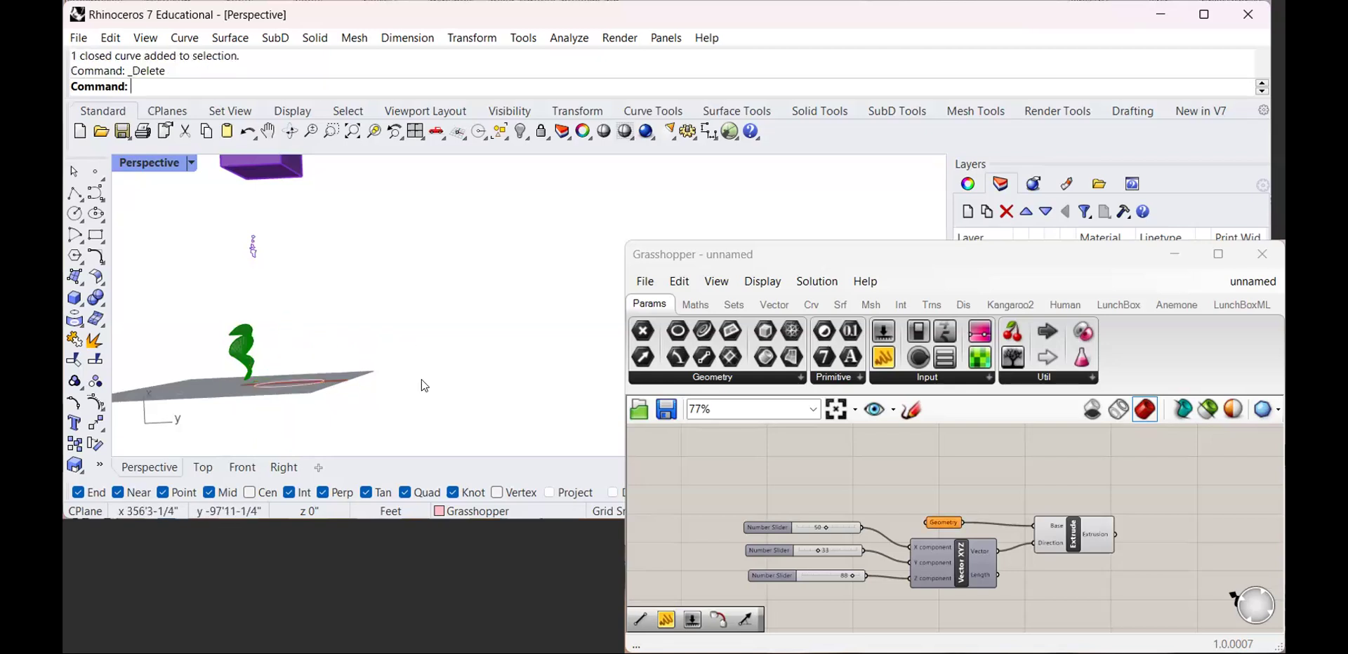
key(ctrl+z)
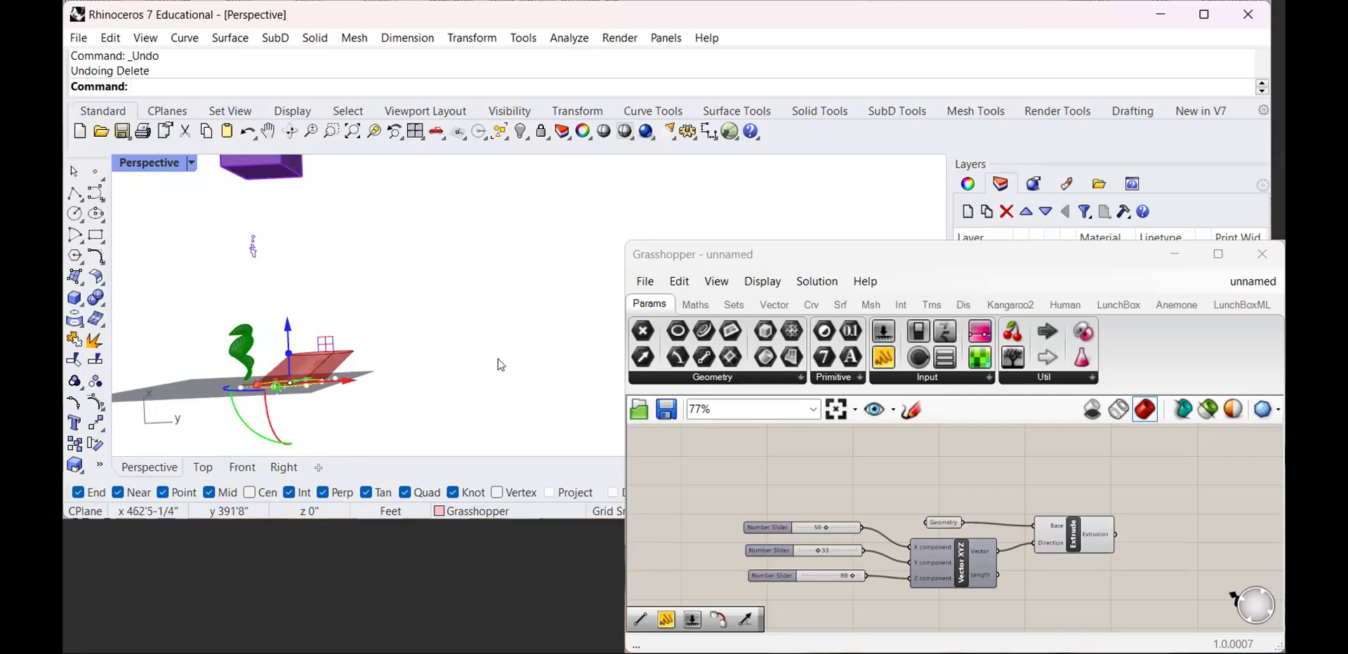
Start an Array of the base circle with 20 items in X, 20 in Y and 1 in Z
scroll(299, 388, up, 3)
click(300, 386)
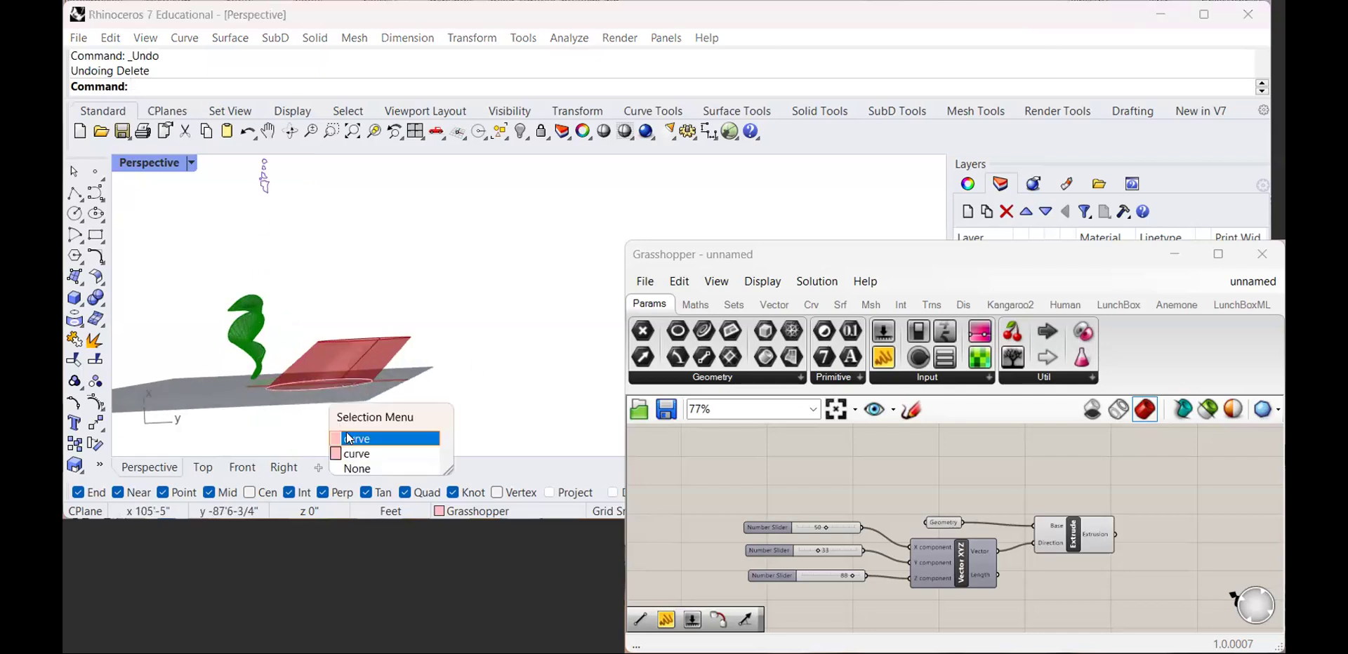
click(373, 410)
scroll(373, 410, down, 5)
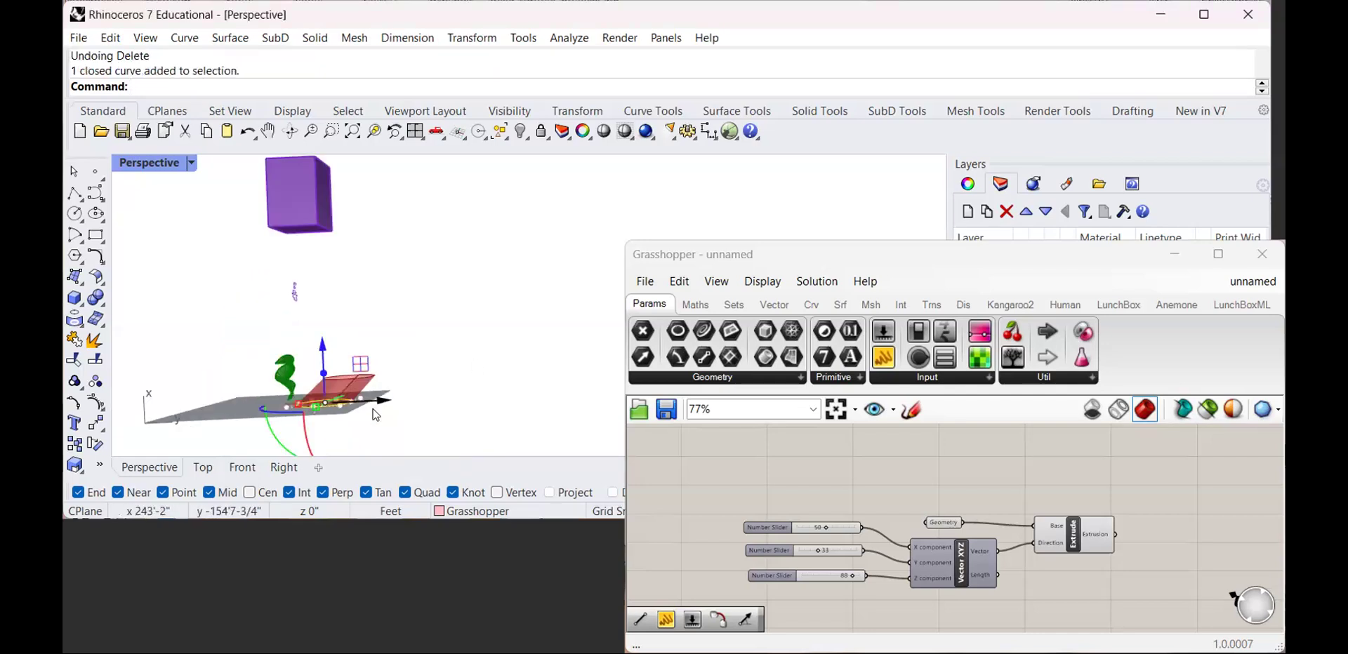
text(Array)
key(Return)
text(20)
key(Return)
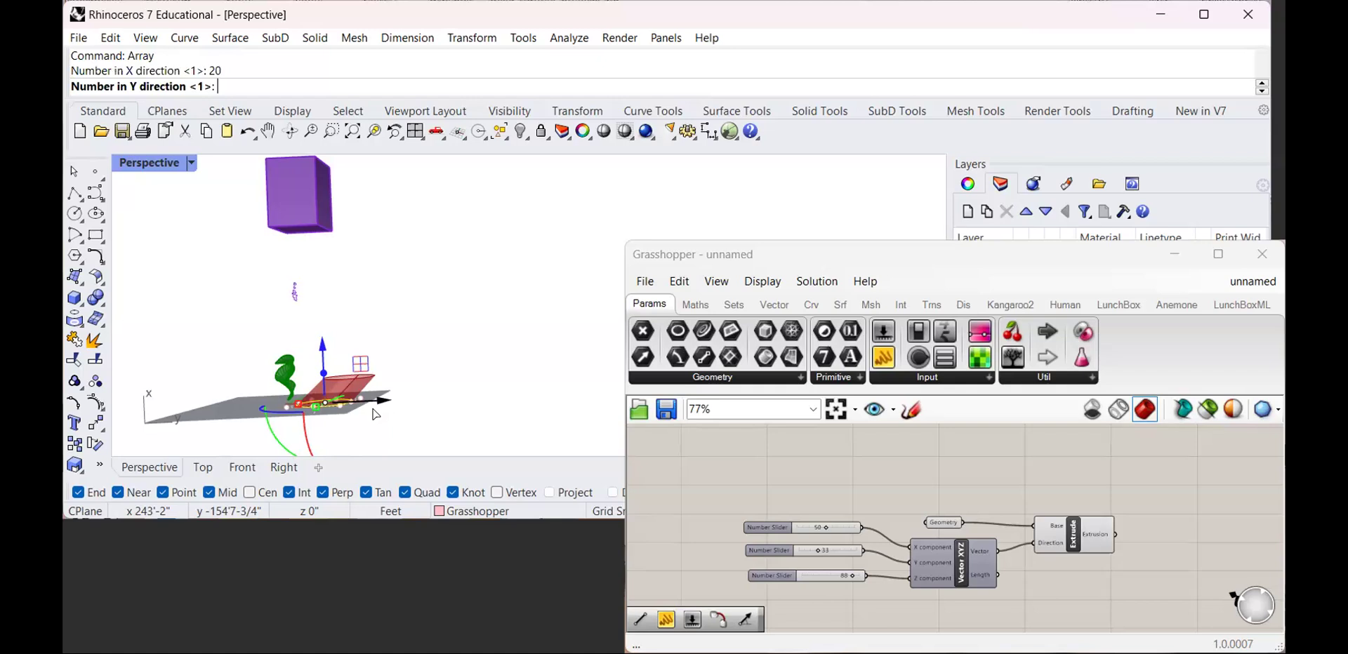
text(20)
key(Return)
text(0)
key(Return)
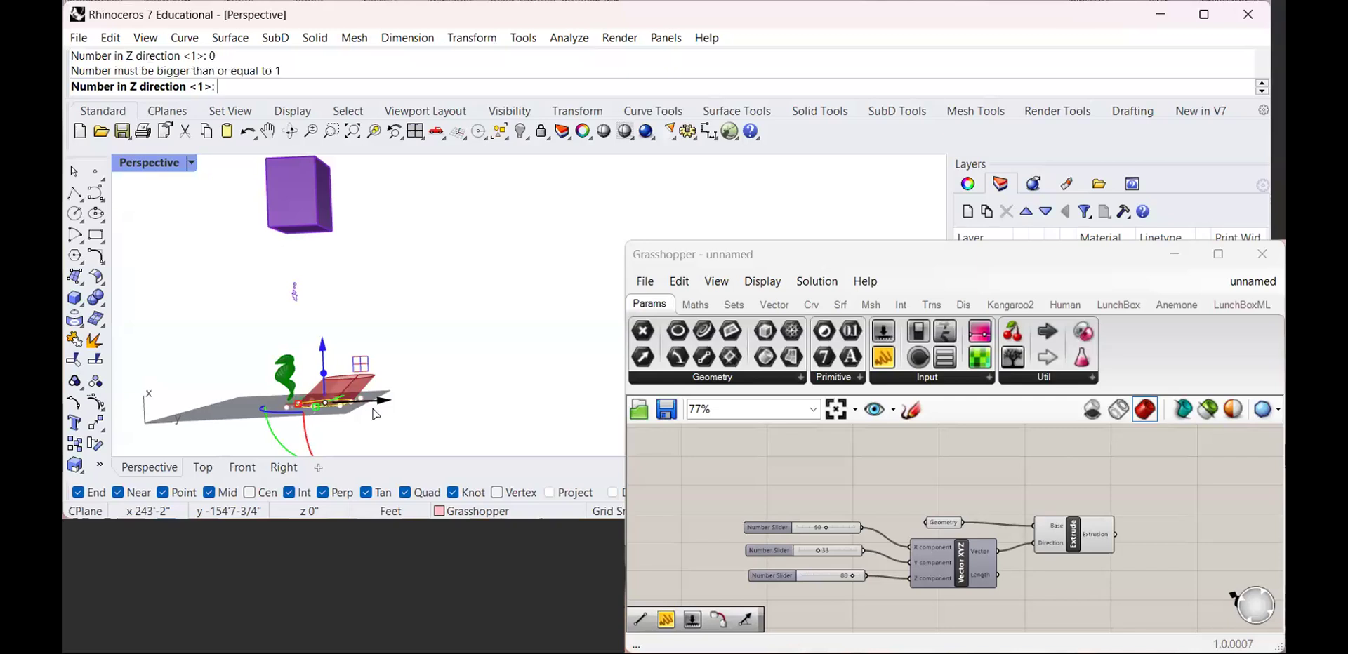
text(1)
key(Return)
Place the array's unit cell with a spacing of about 282 in X and -441 in Y, and accept the array
click(408, 394)
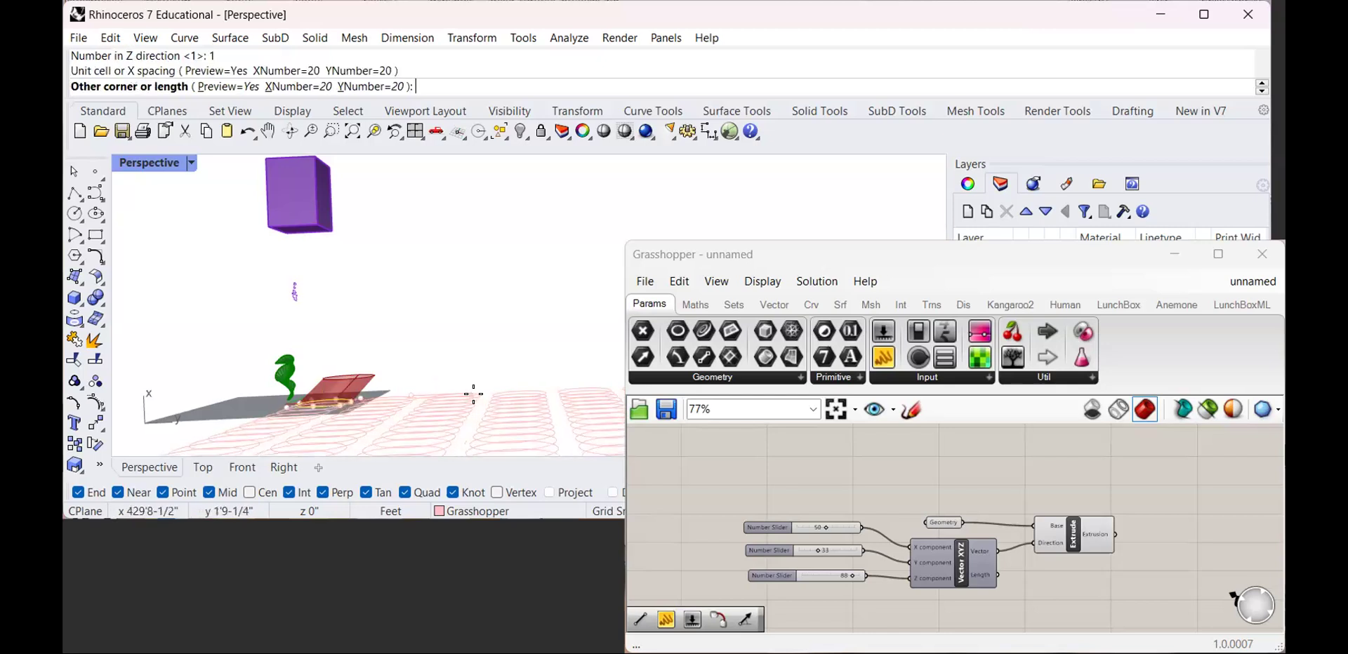
scroll(481, 391, down, 3)
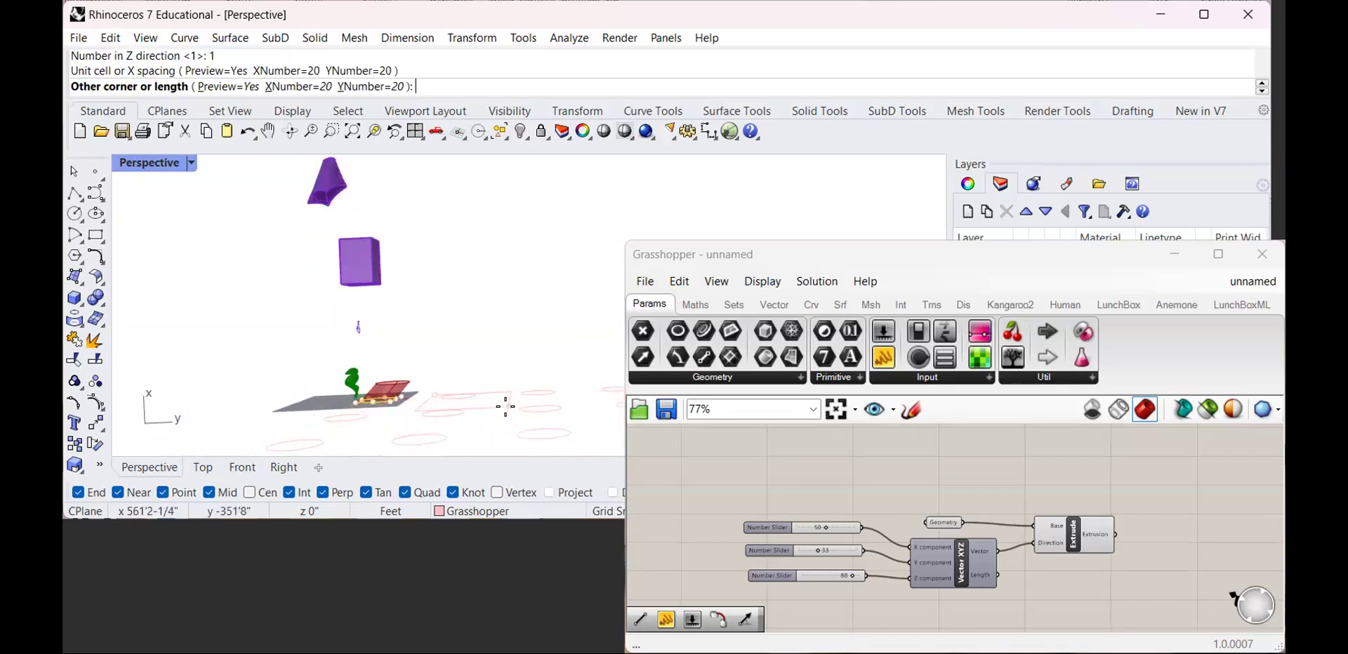
click(506, 403)
scroll(473, 362, down, 3)
scroll(474, 365, down, 5)
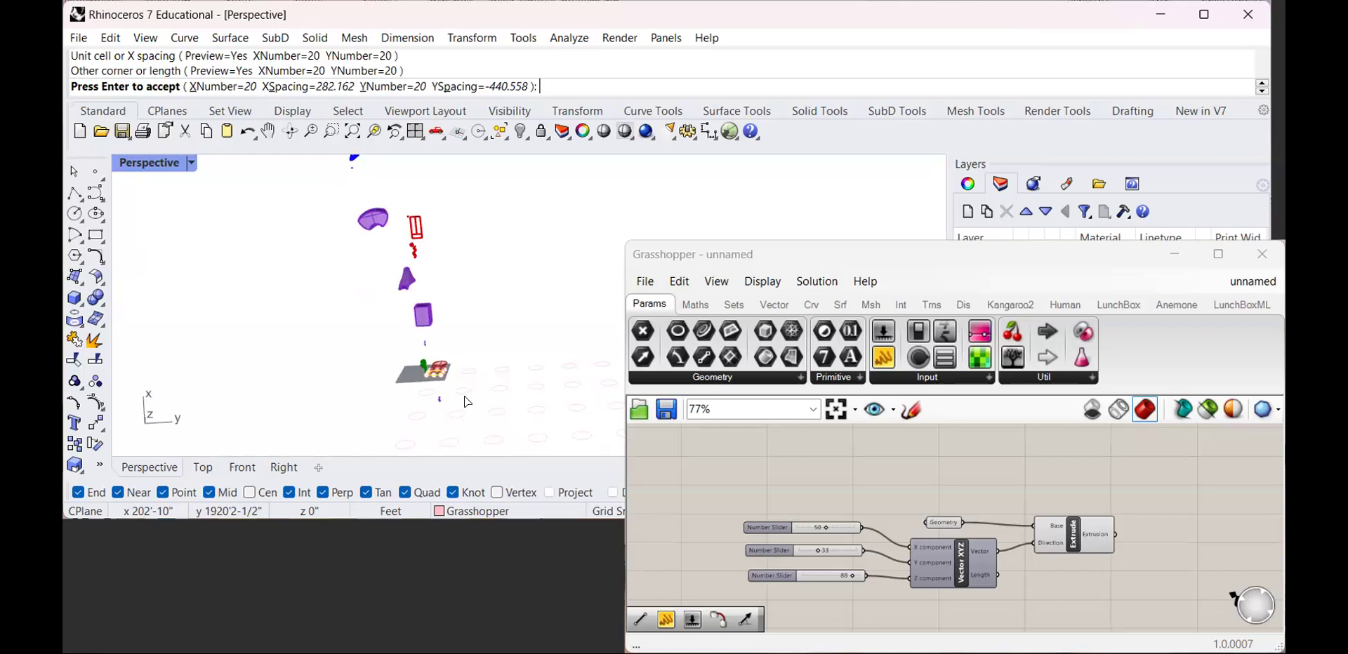
scroll(478, 373, down, 4)
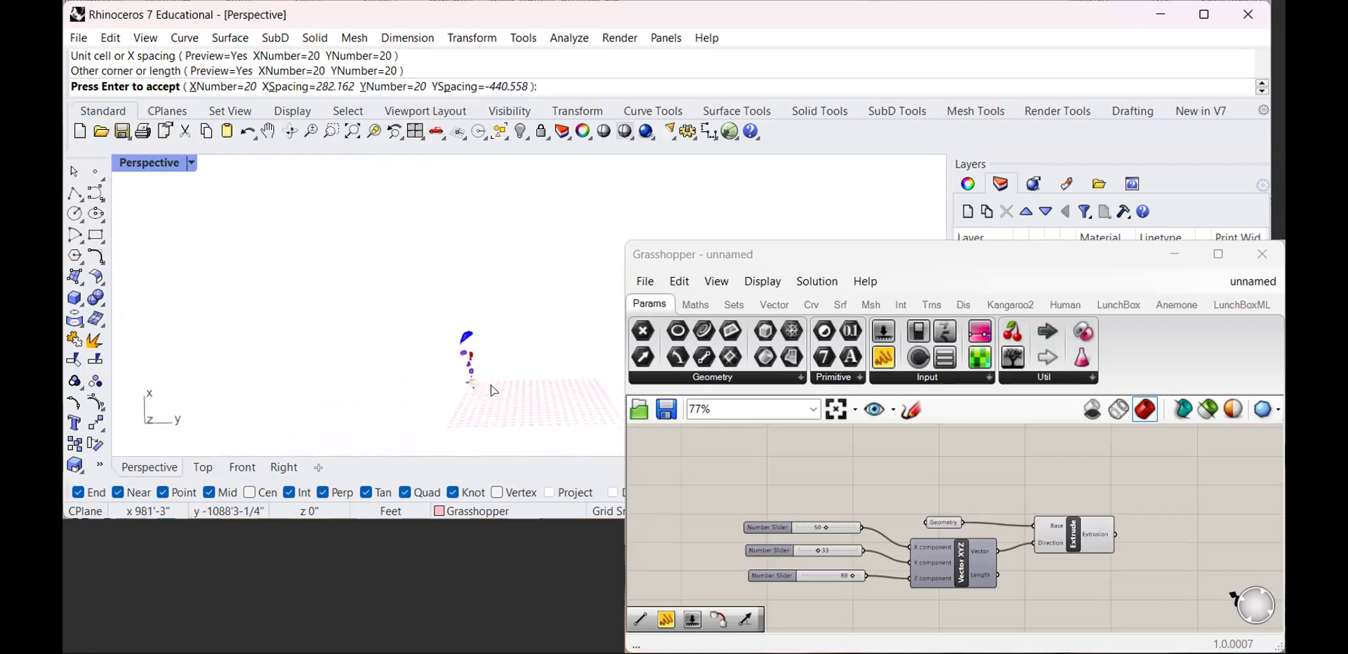
scroll(403, 380, down, 5)
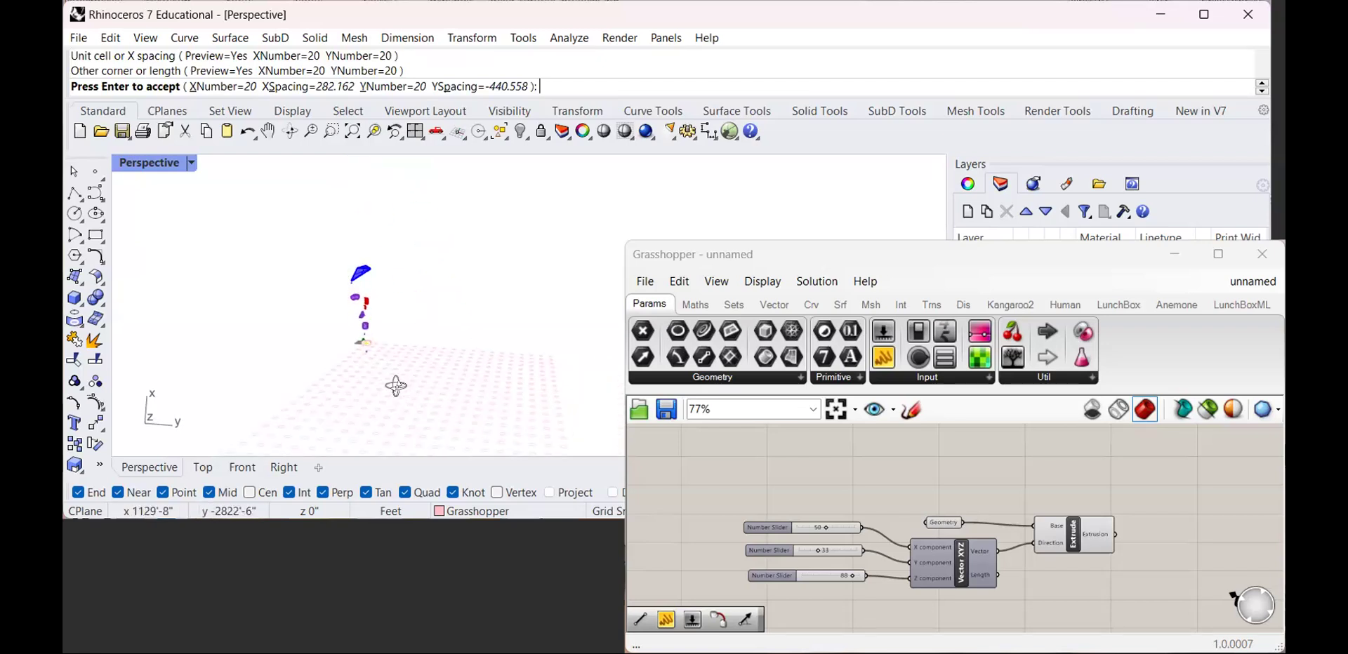
mouse_move(385, 365)
right_down()
mouse_move(407, 383)
mouse_move(393, 384)
right_up()
key(Return)
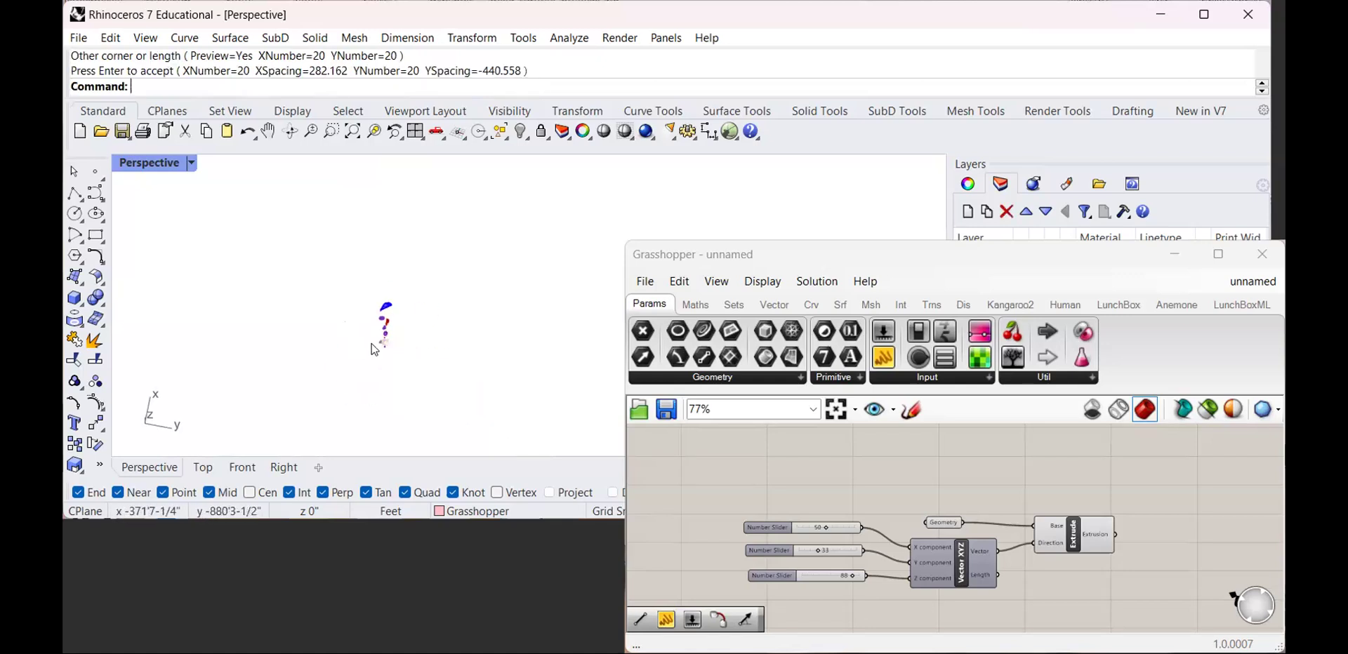
Start another Array of the circle at the extrusion's base with 10 items in X and 10 in Y
scroll(364, 352, up, 8)
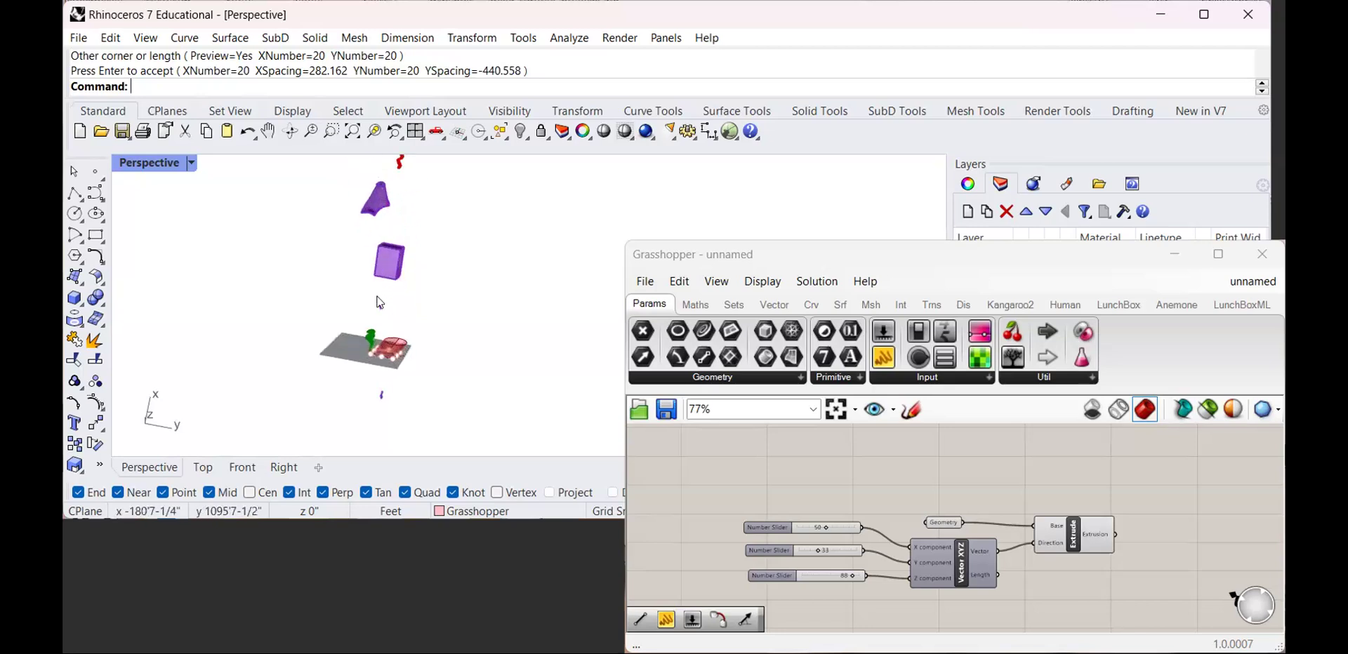
right_drag(450, 362, 353, 368)
scroll(339, 362, up, 8)
text(ray)
key(Return)
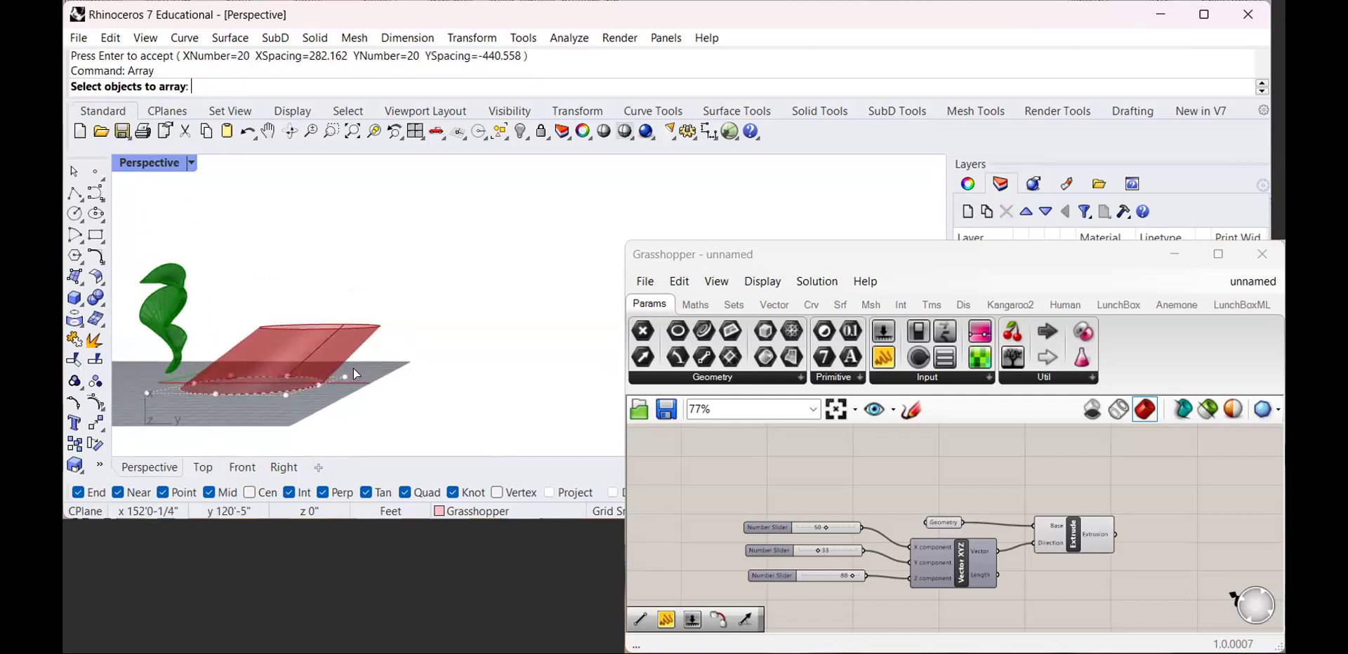
click(306, 385)
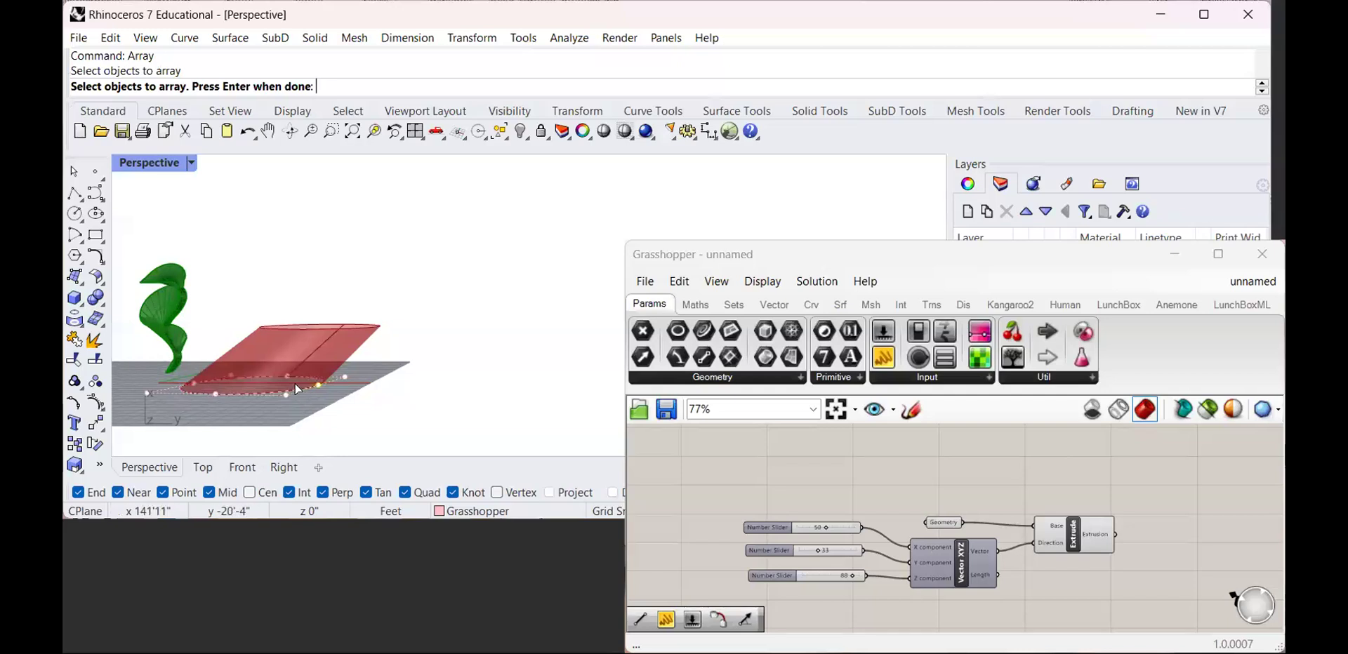
scroll(288, 393, up, 6)
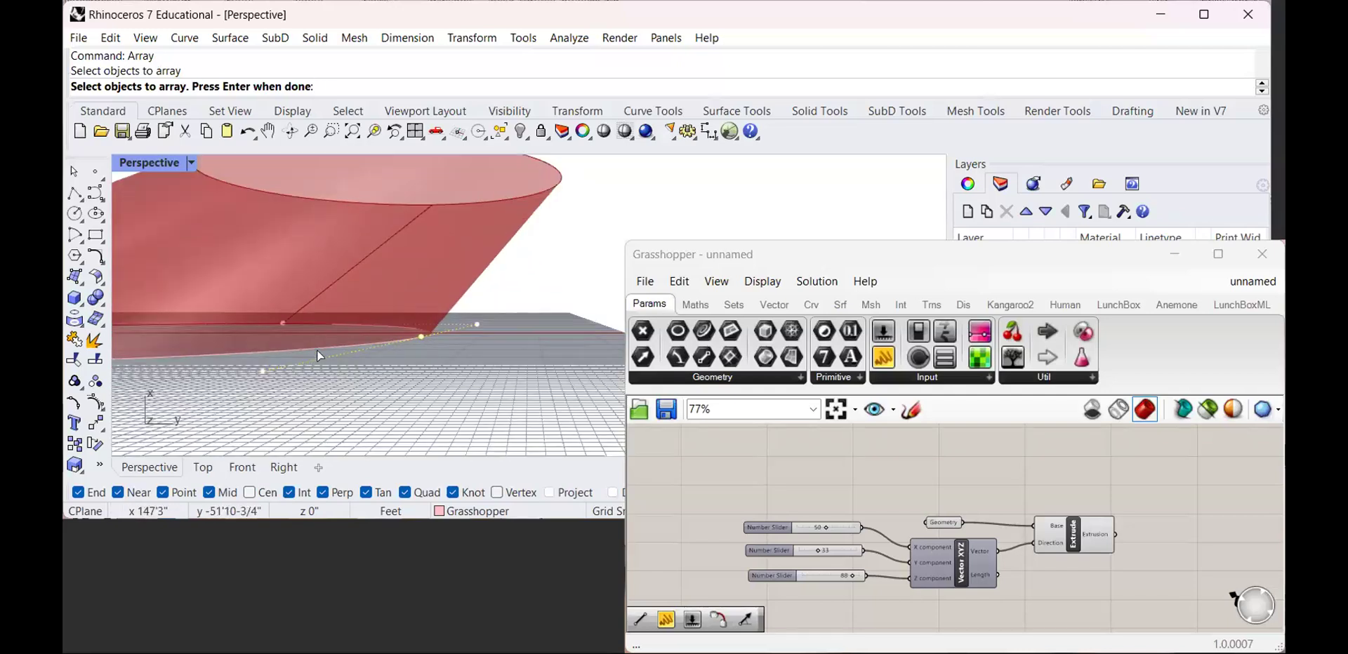
scroll(322, 400, down, 8)
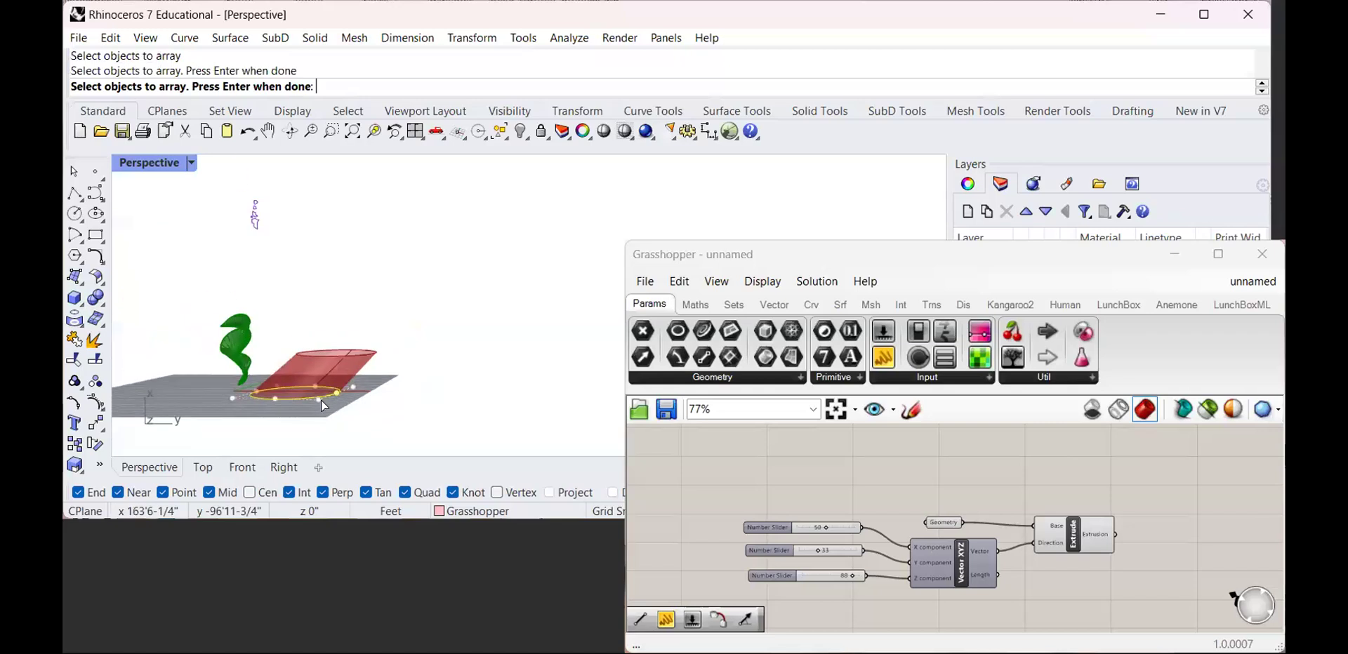
scroll(322, 400, down, 3)
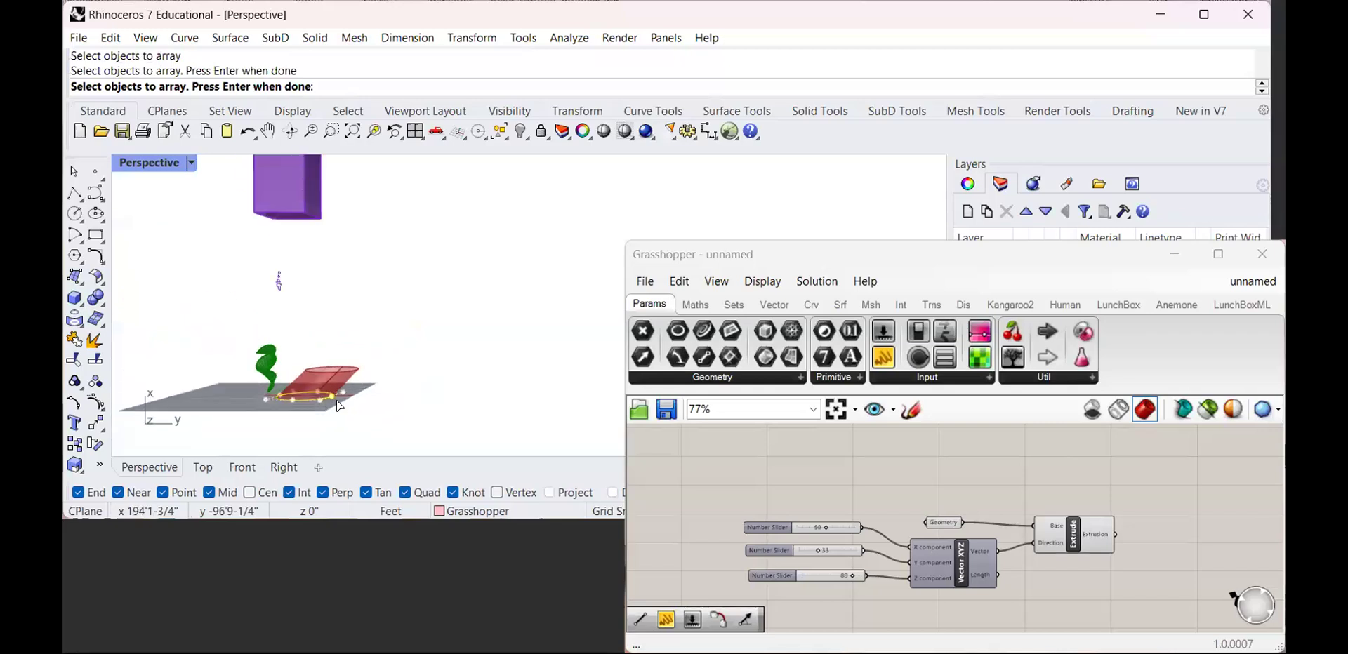
key(Return)
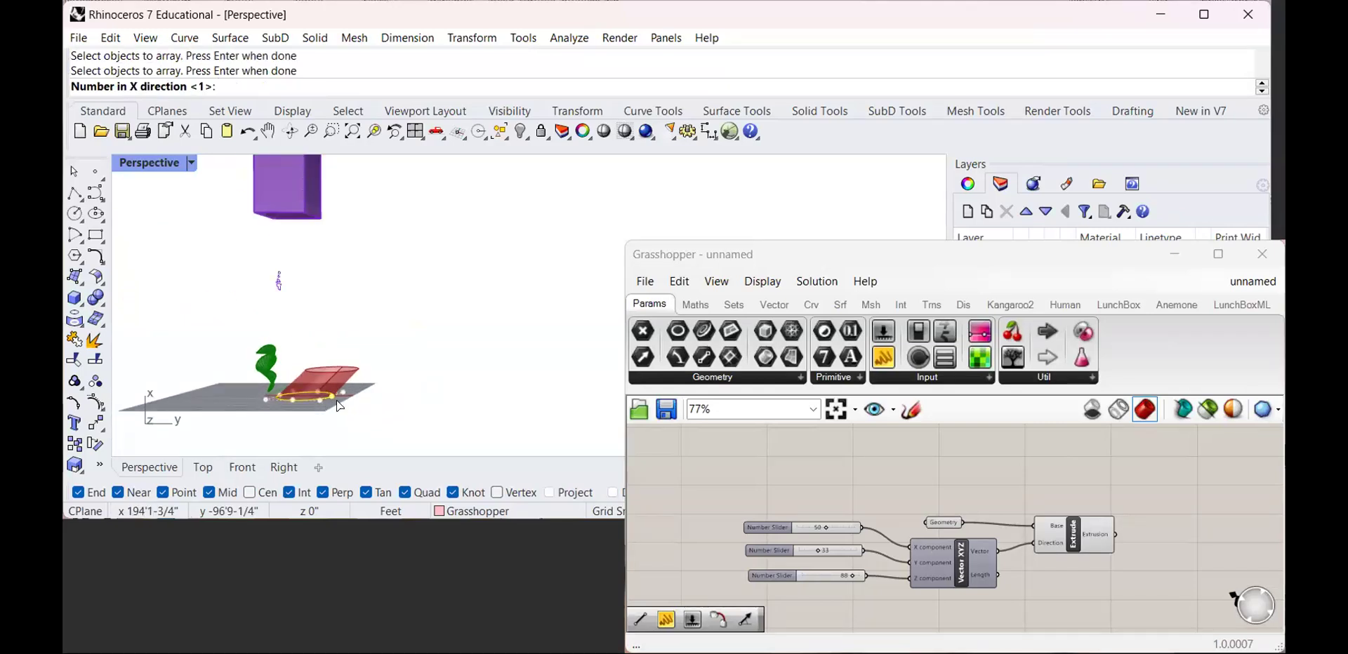
text(10)
key(Return)
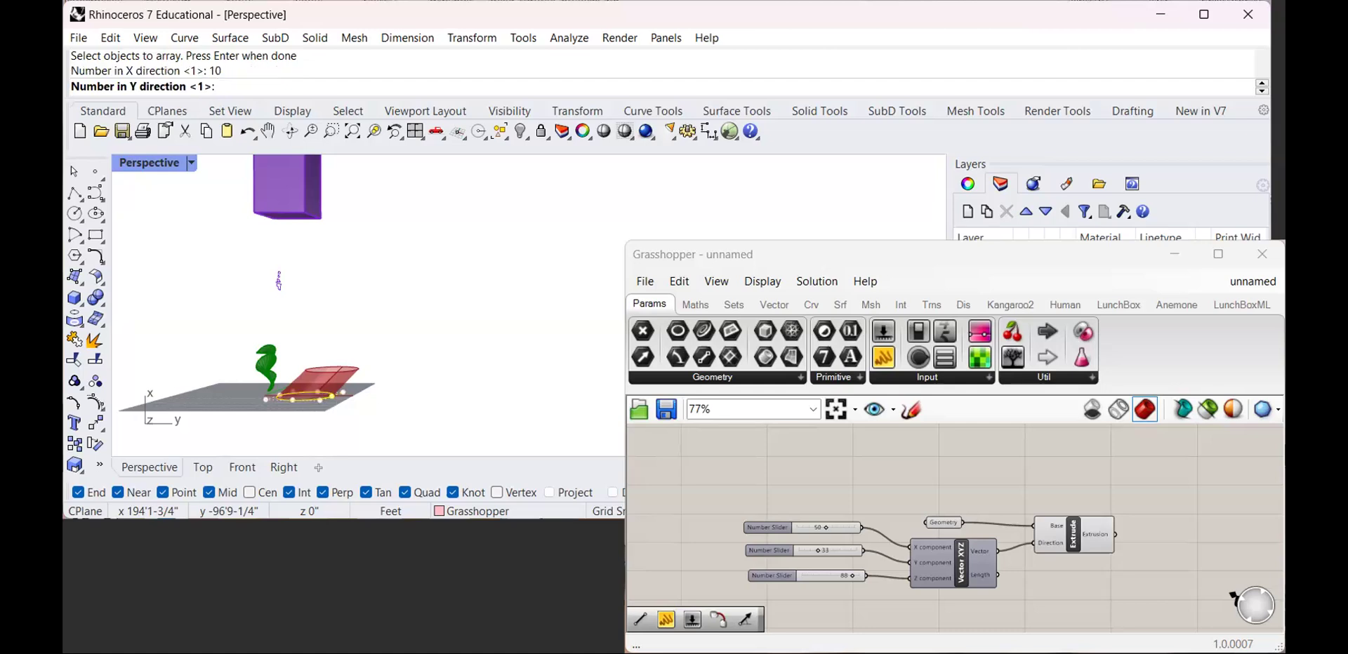
key(Return)
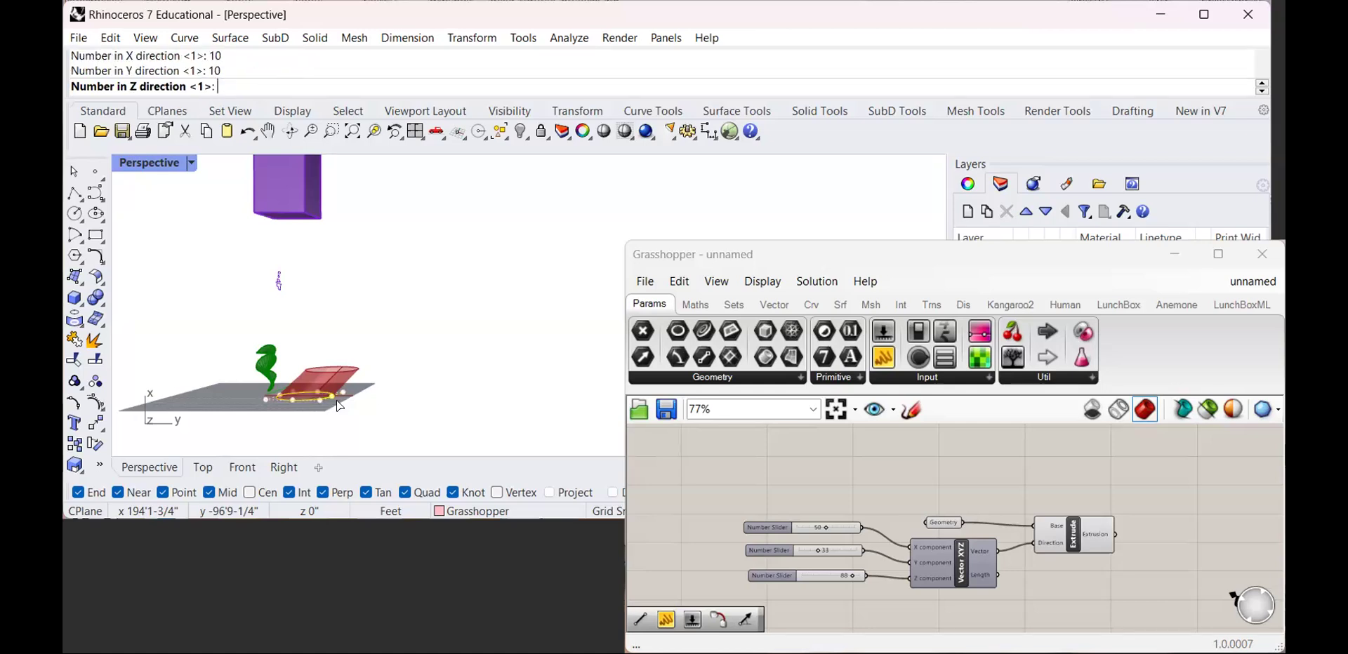
Try to array the extrusion's base curve 10 by 10 by 1 by picking two reference points beside it
key(BackSpace)
key(Return)
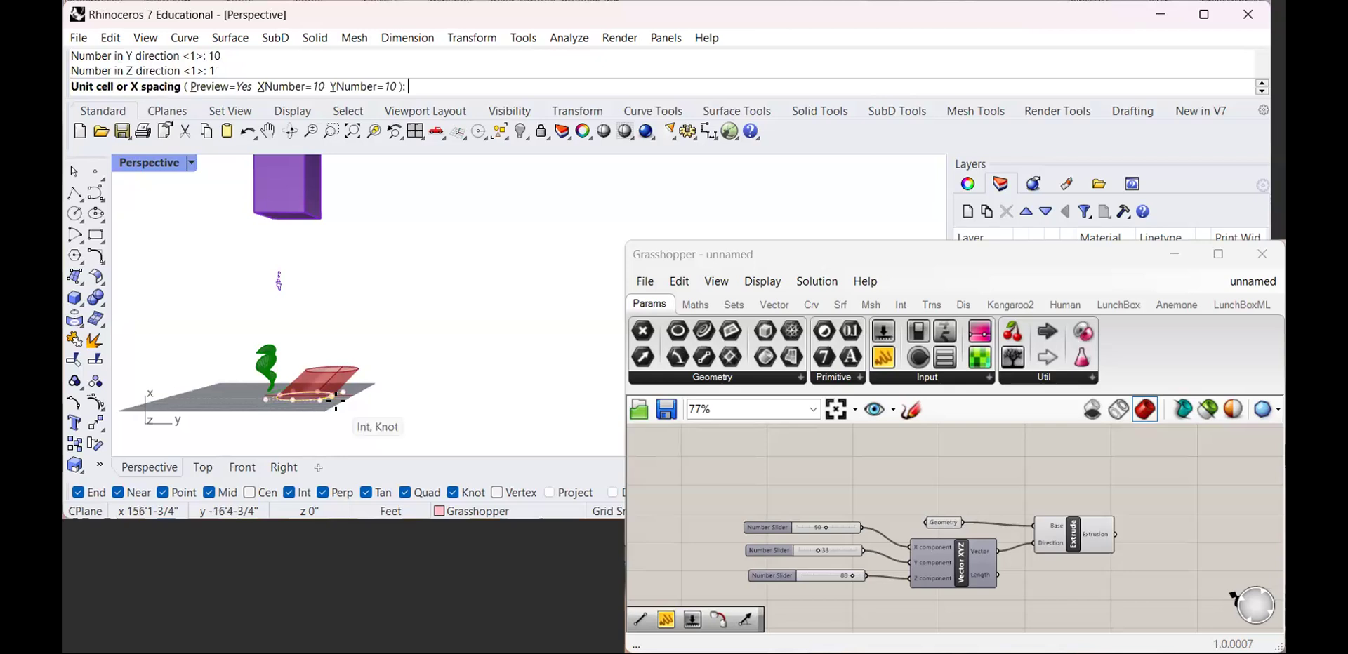
key(Return)
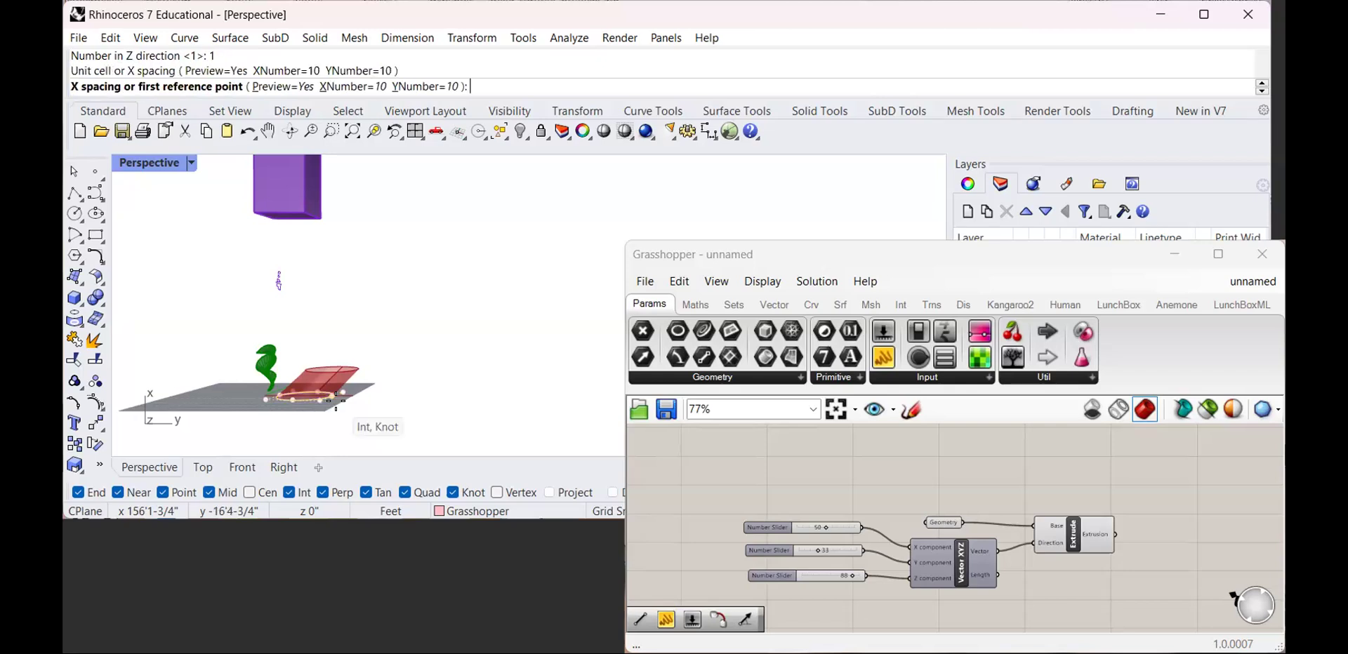
click(392, 402)
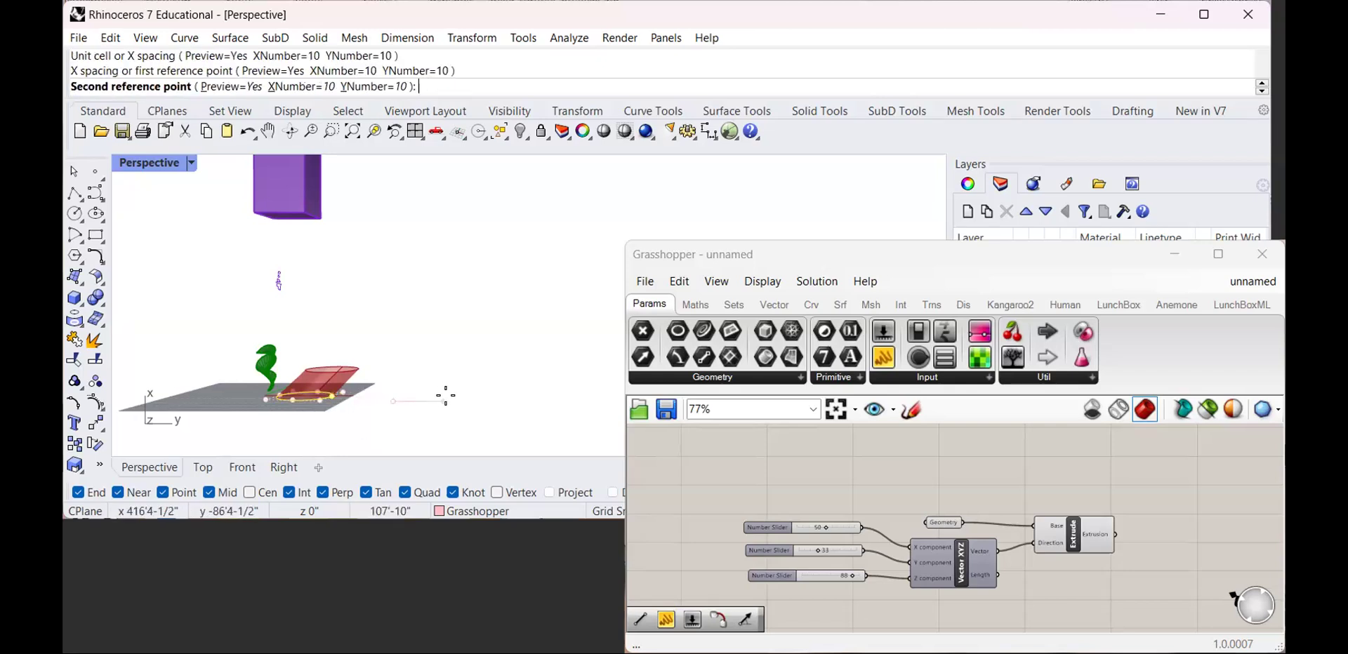
click(473, 395)
scroll(321, 387, up, 3)
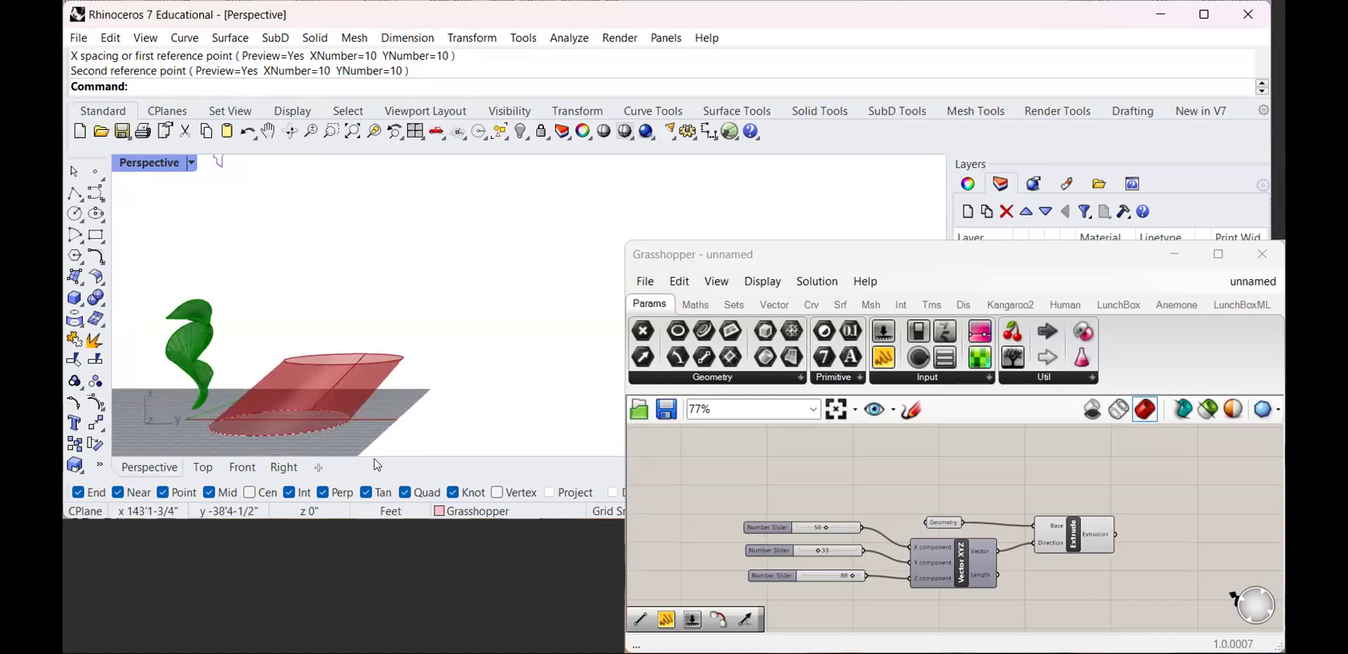
Try to array the closed base curve with 10 copies each in the X, Y and Z directions
click(309, 426)
scroll(309, 426, down, 4)
text(Array)
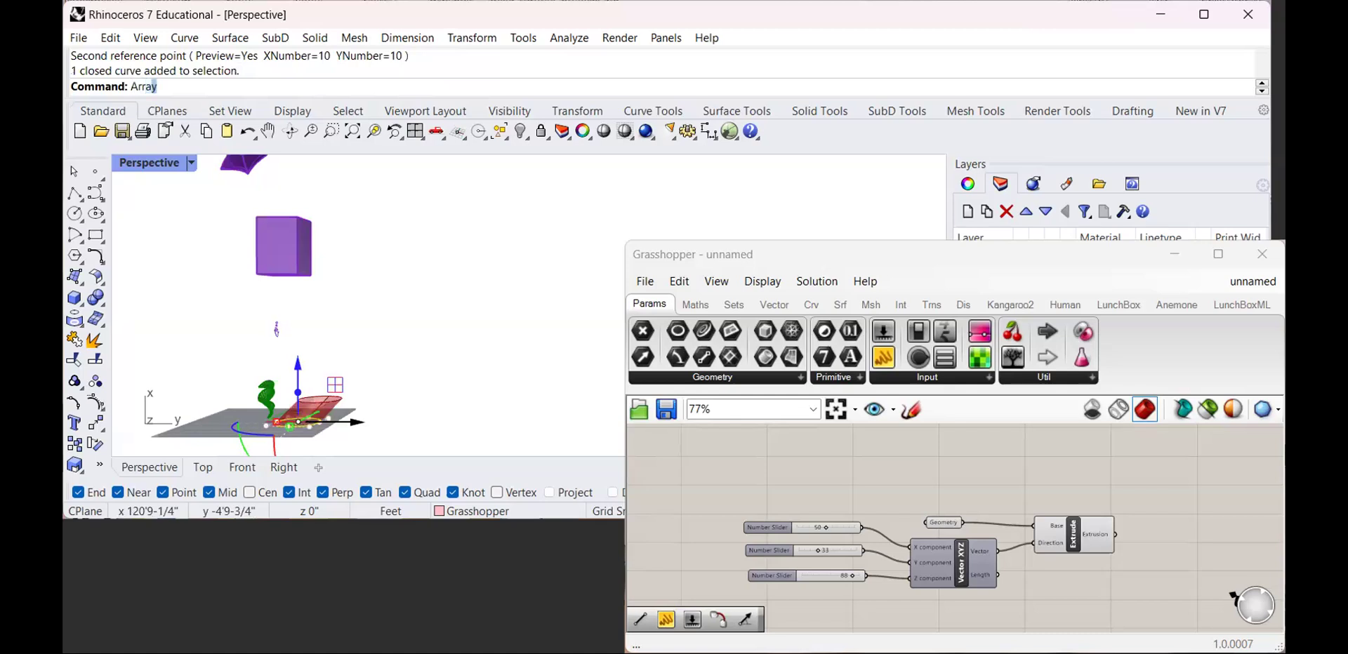
key(Return)
text(10)
key(Return)
text(10)
key(Return)
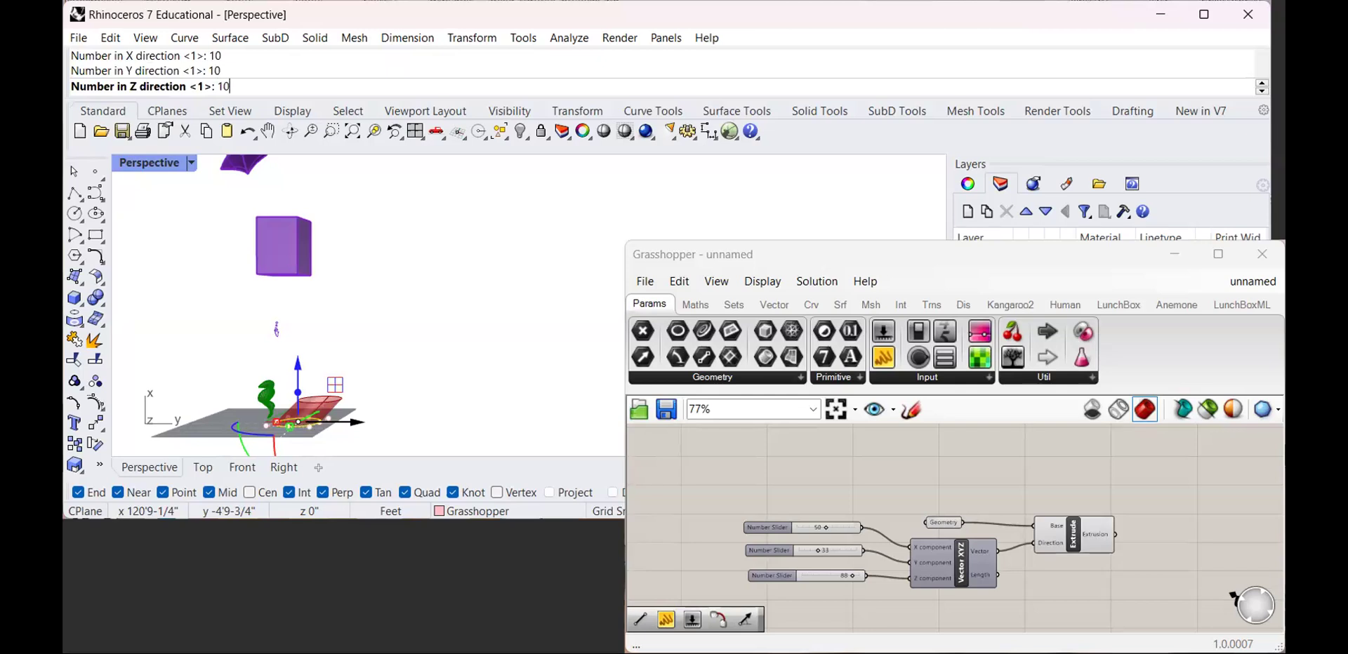
text(10)
key(Return)
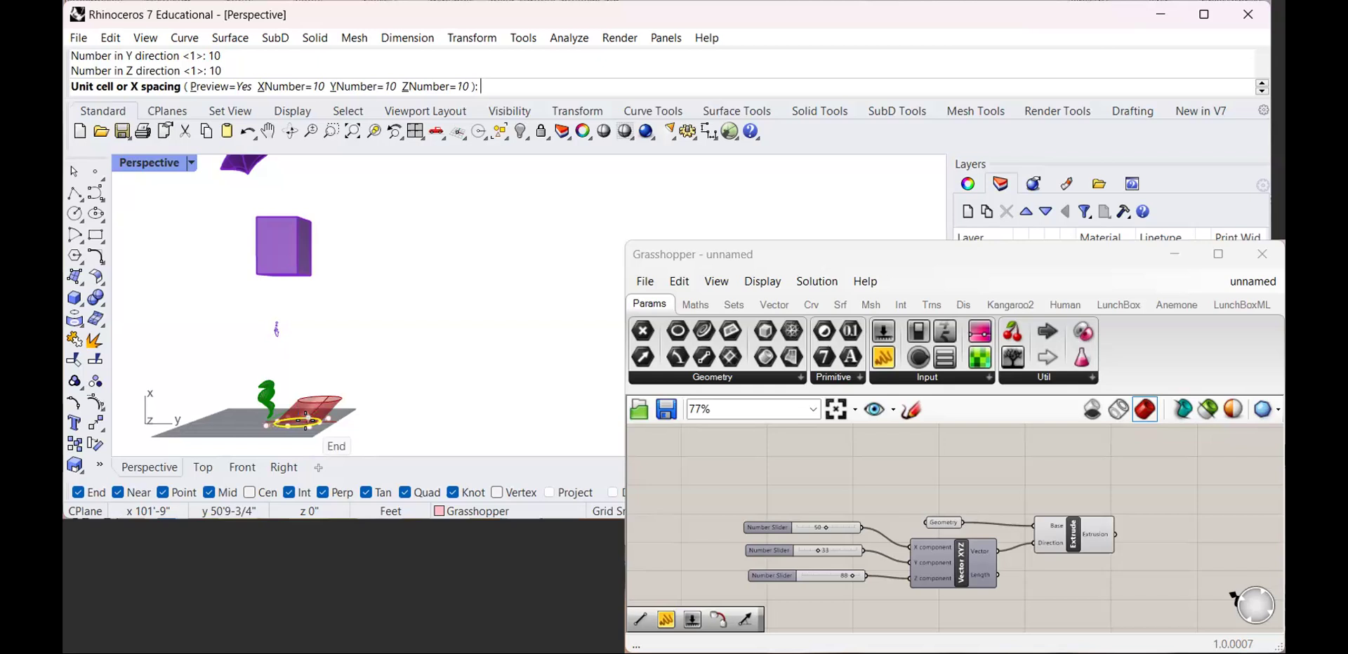
key(Return)
key(Return)
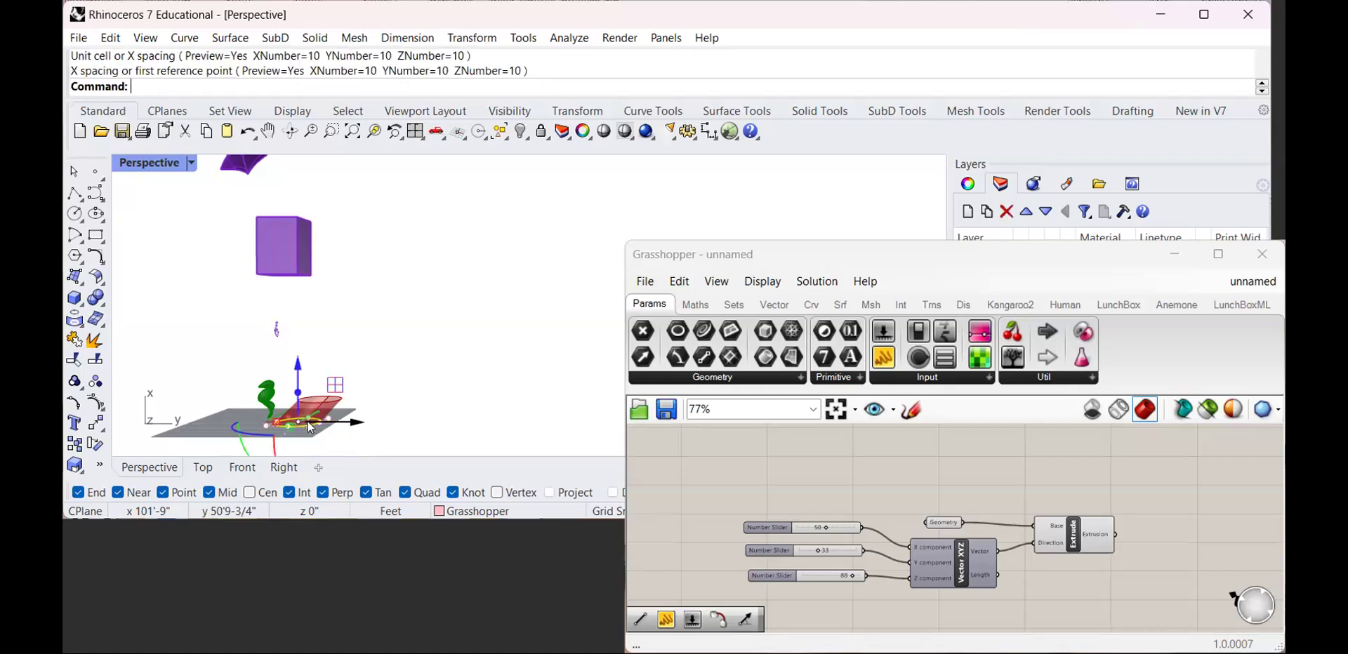
click(415, 353)
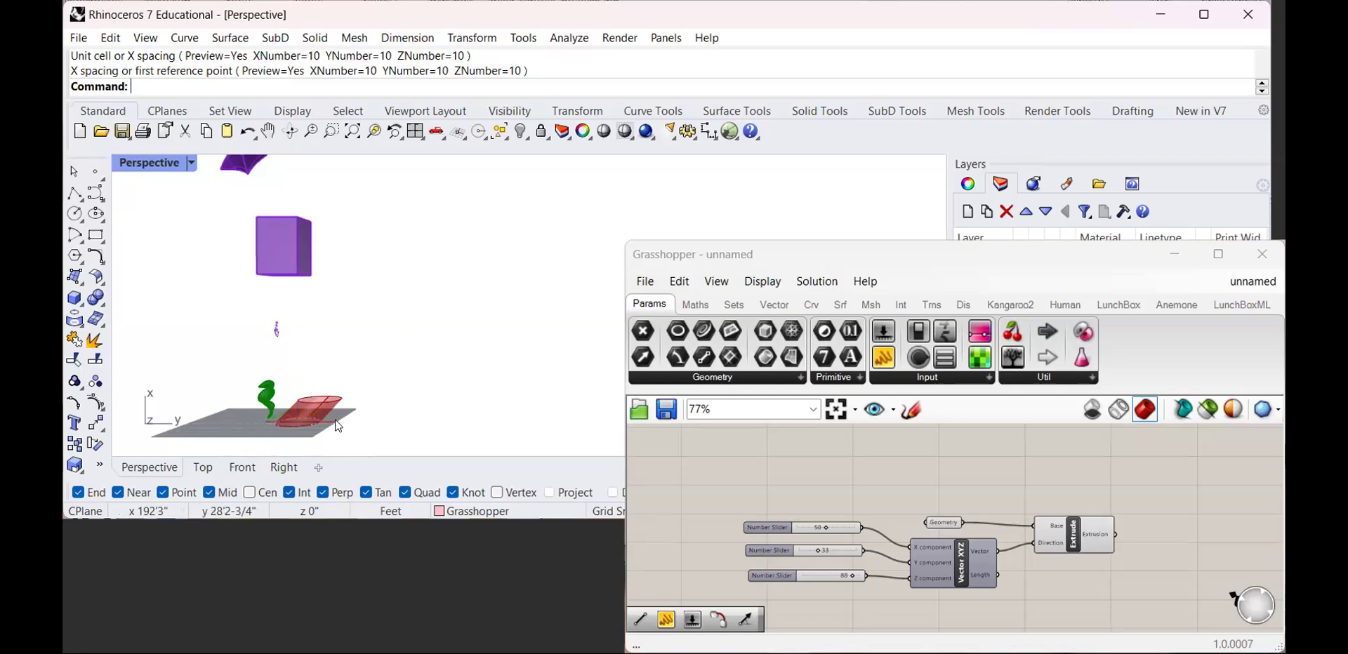
Begin an Array of the closed base curve with 10 copies in X, 10 in Y and 1 in Z
scroll(304, 427, up, 4)
click(305, 433)
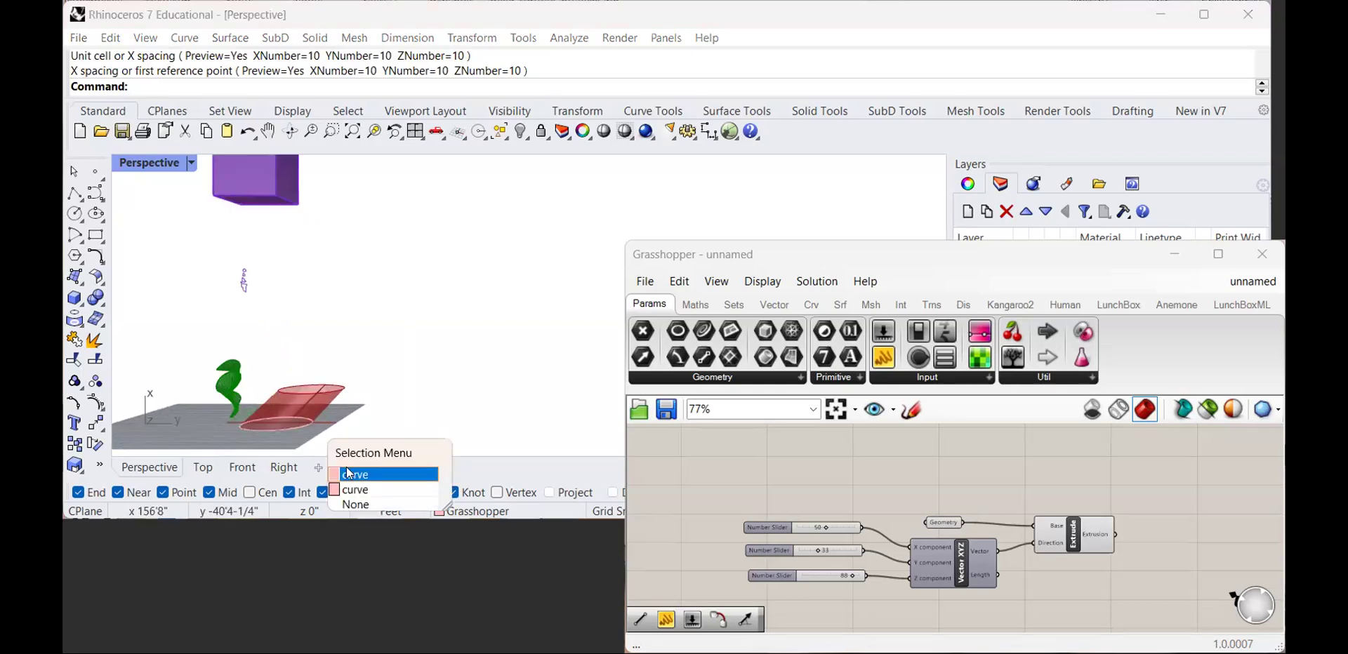
key(Return)
text(Array)
key(Return)
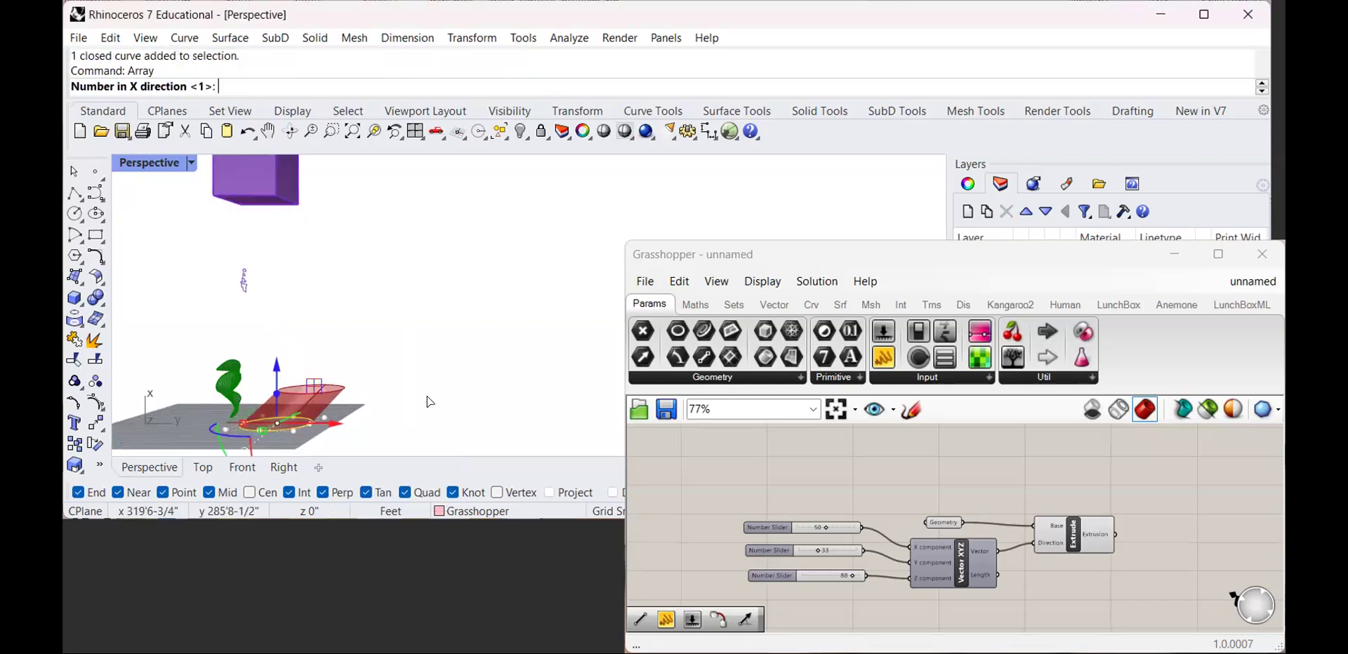
text(10)
key(Return)
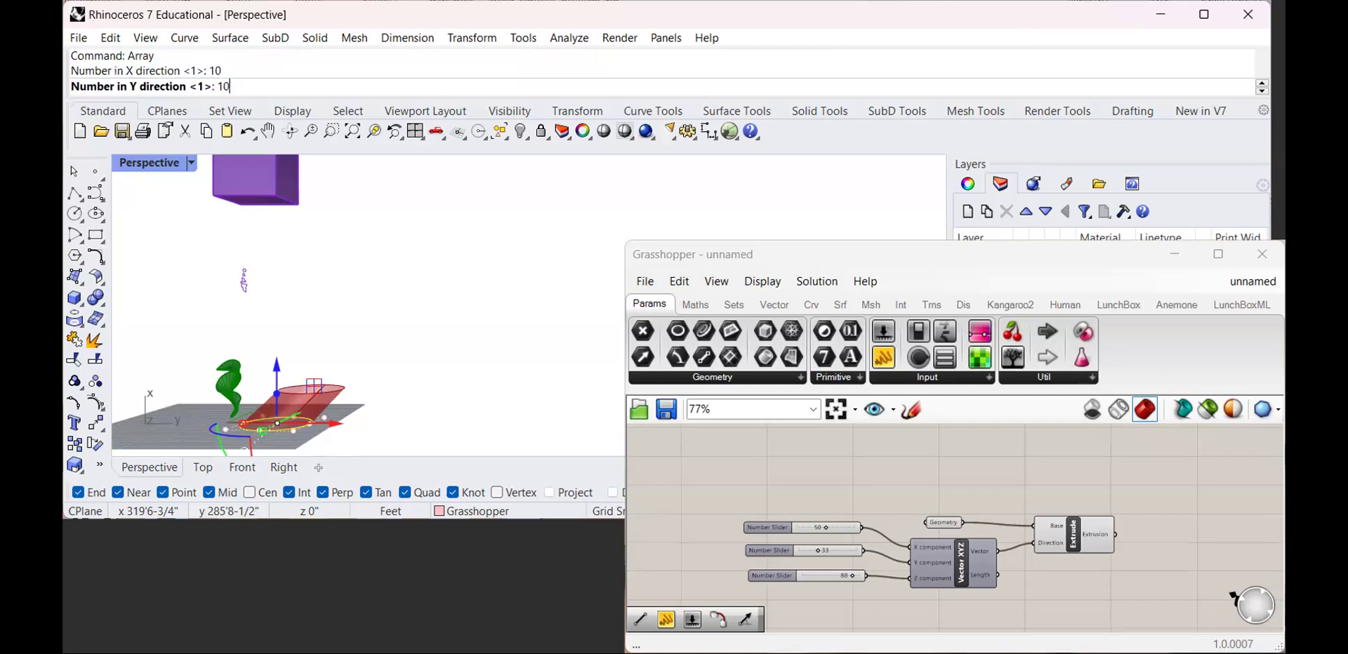
text(10)
key(Return)
text(0)
key(Return)
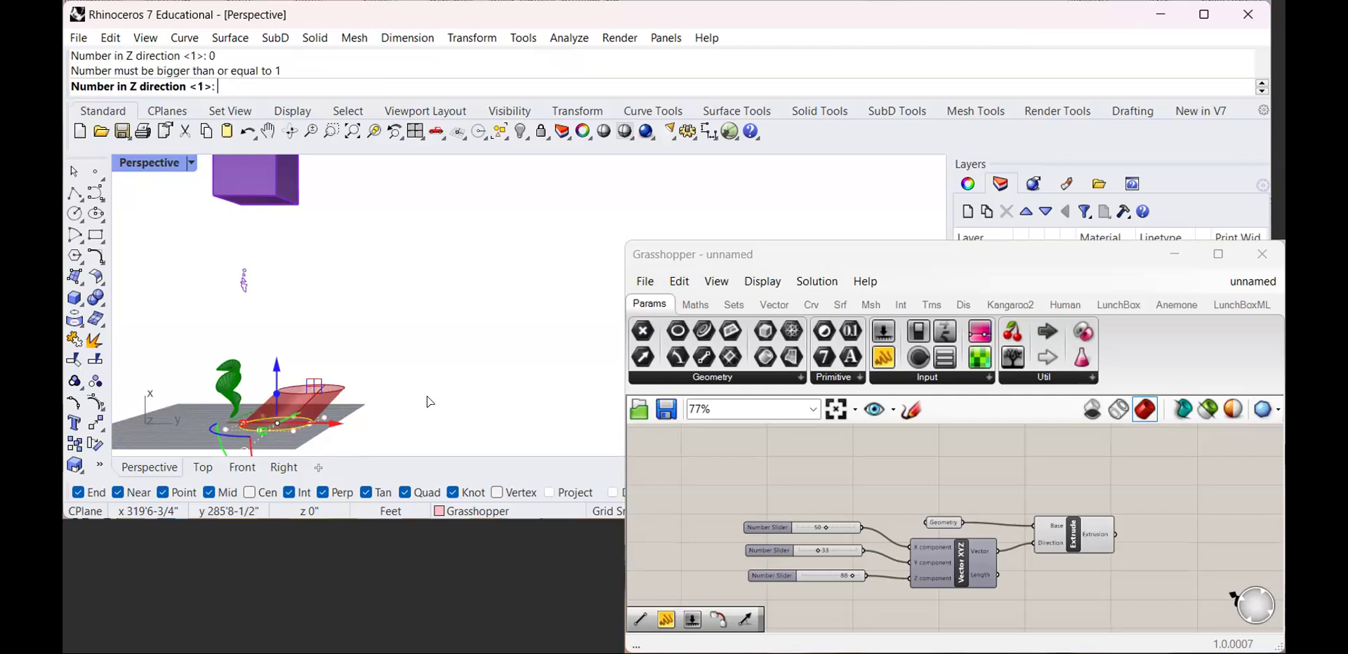
key(Return)
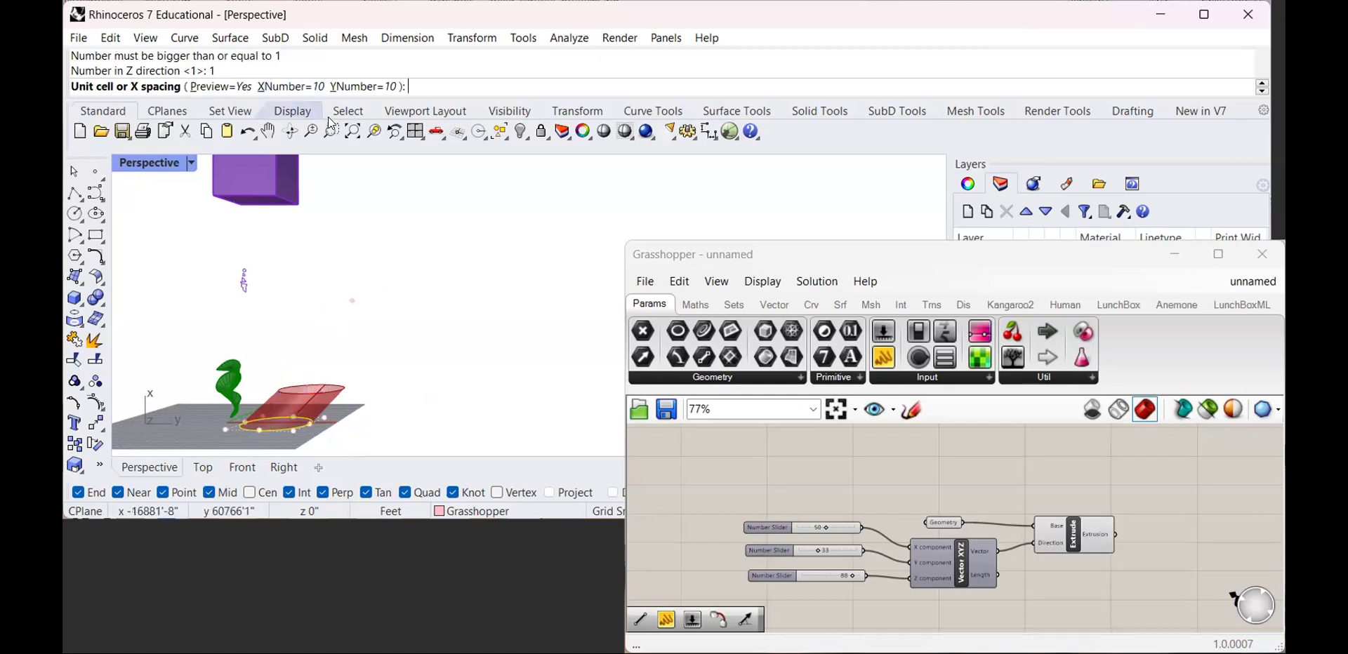
Define the array's unit cell with spacing of about 491 ft in X and 683 ft in Y, and accept the array
click(378, 418)
scroll(447, 418, down, 5)
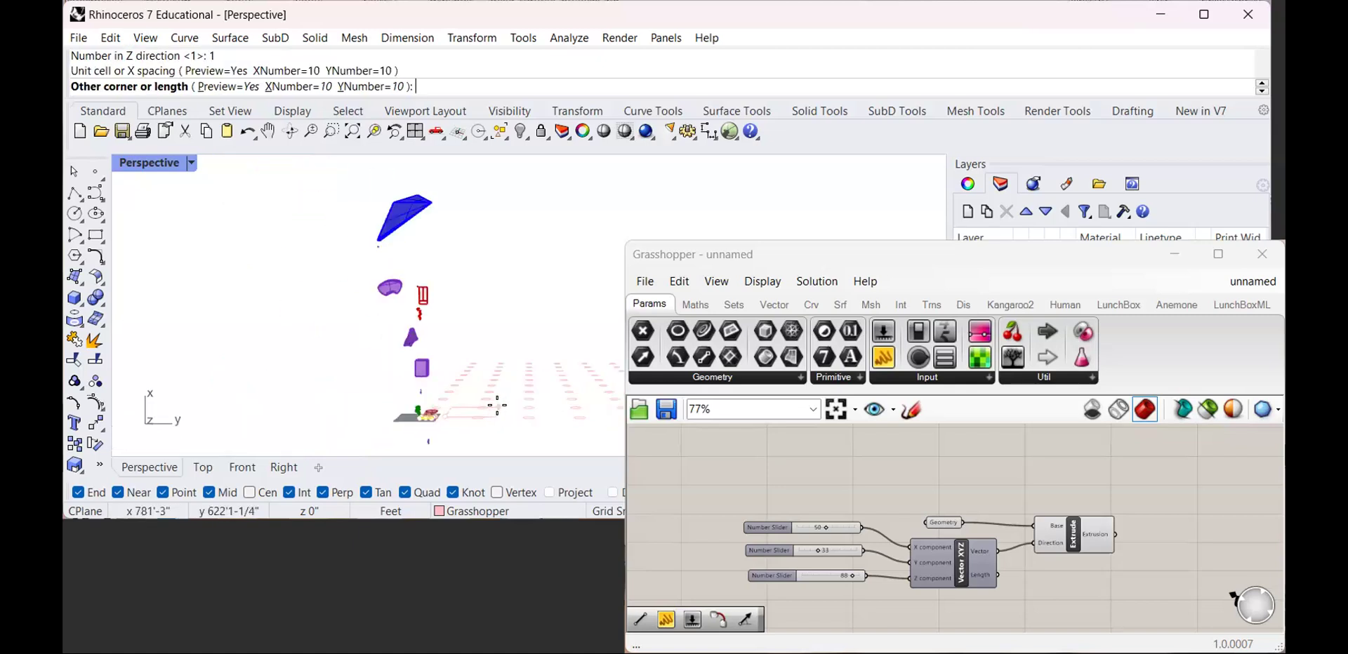
click(495, 404)
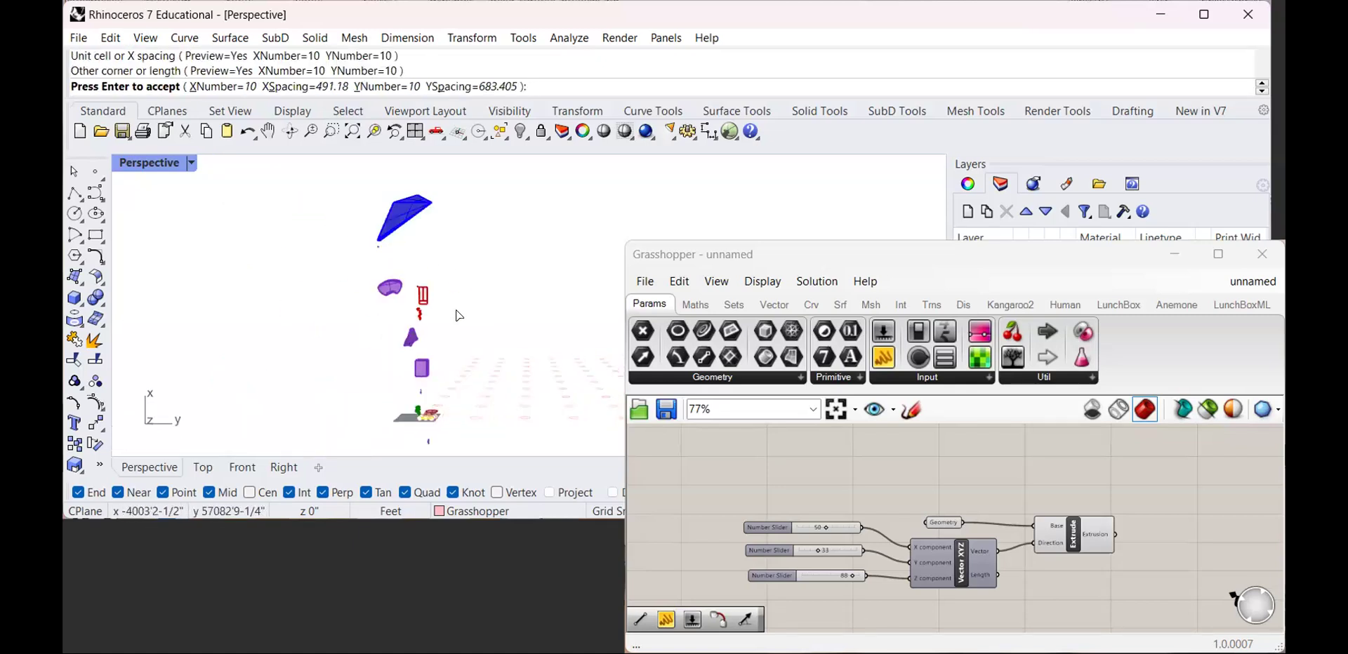
scroll(459, 323, down, 4)
scroll(463, 346, down, 4)
shift+right_drag(469, 343, 364, 285)
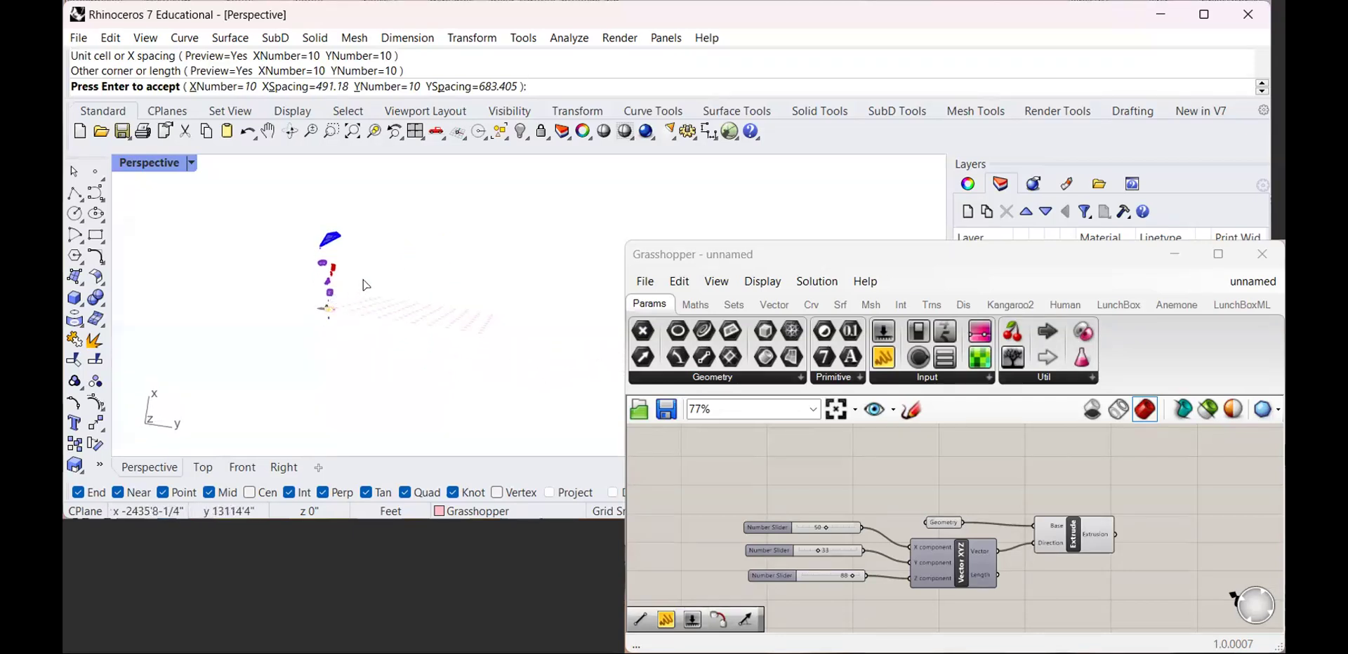
key(Return)
Select all objects on the Grasshopper layer, including every arrayed curve
scroll(516, 237, up, 5)
right_drag(388, 341, 481, 421)
drag(483, 414, 330, 291)
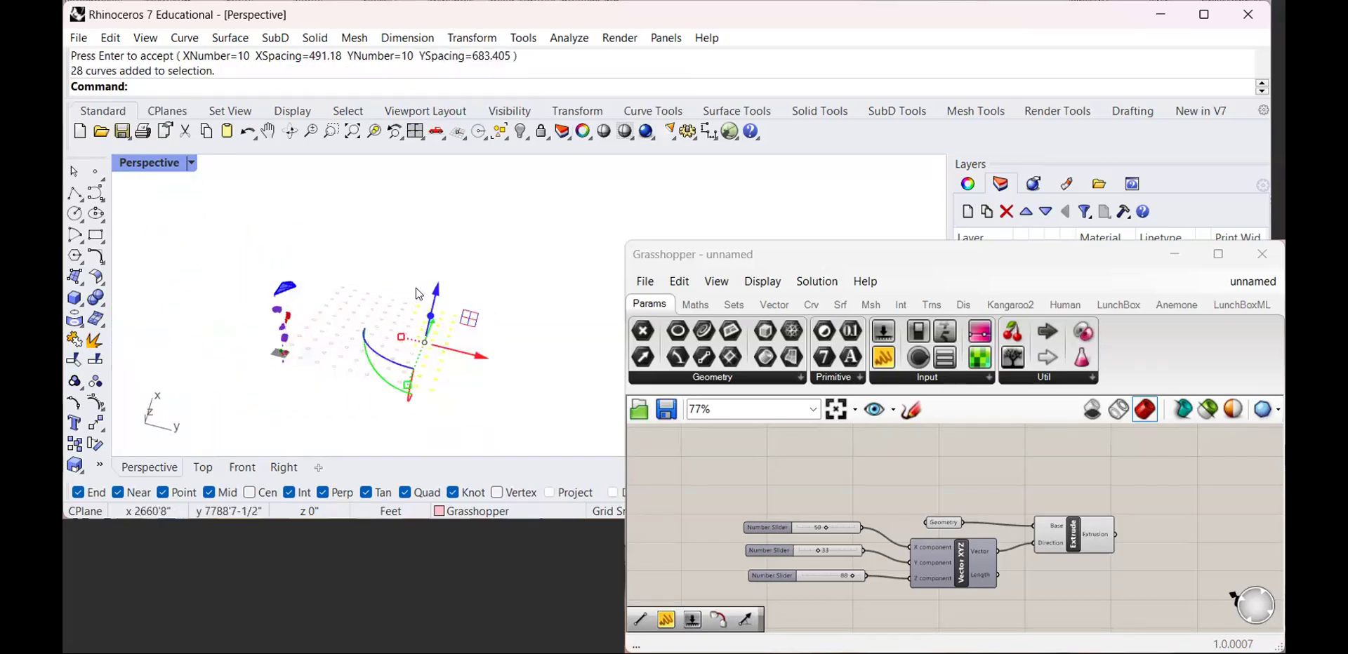
right_drag(372, 354, 454, 346)
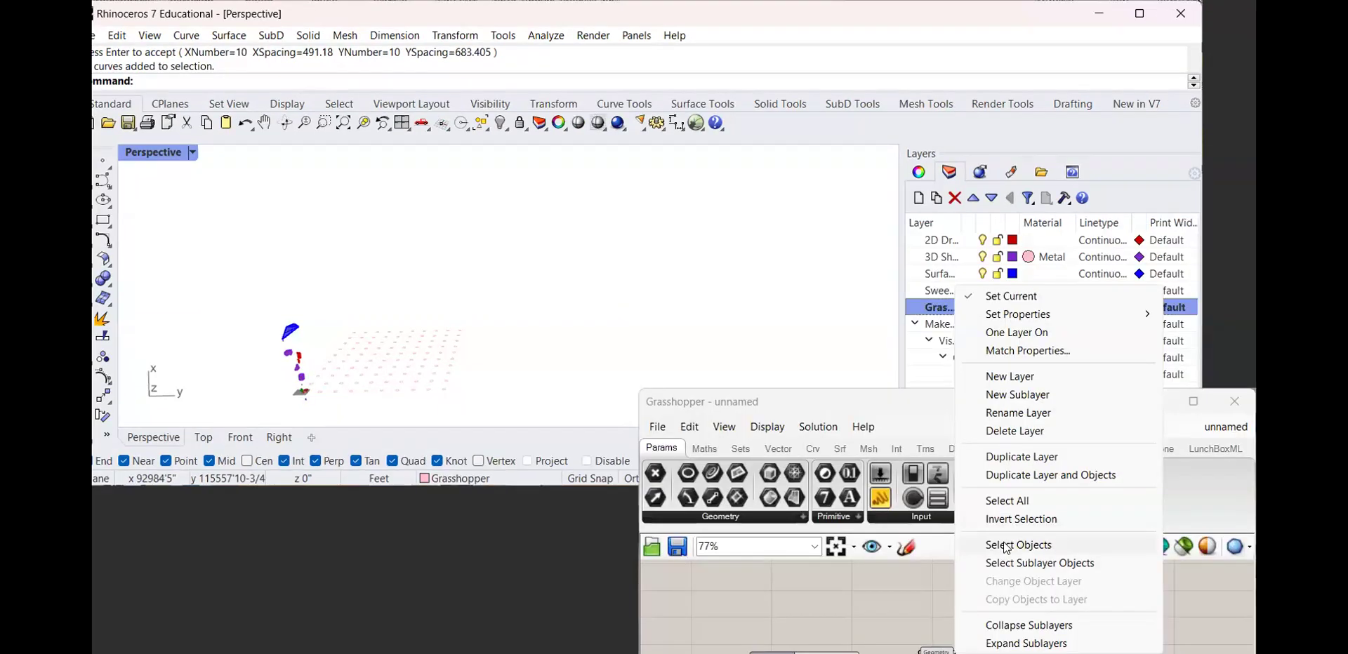
click(983, 545)
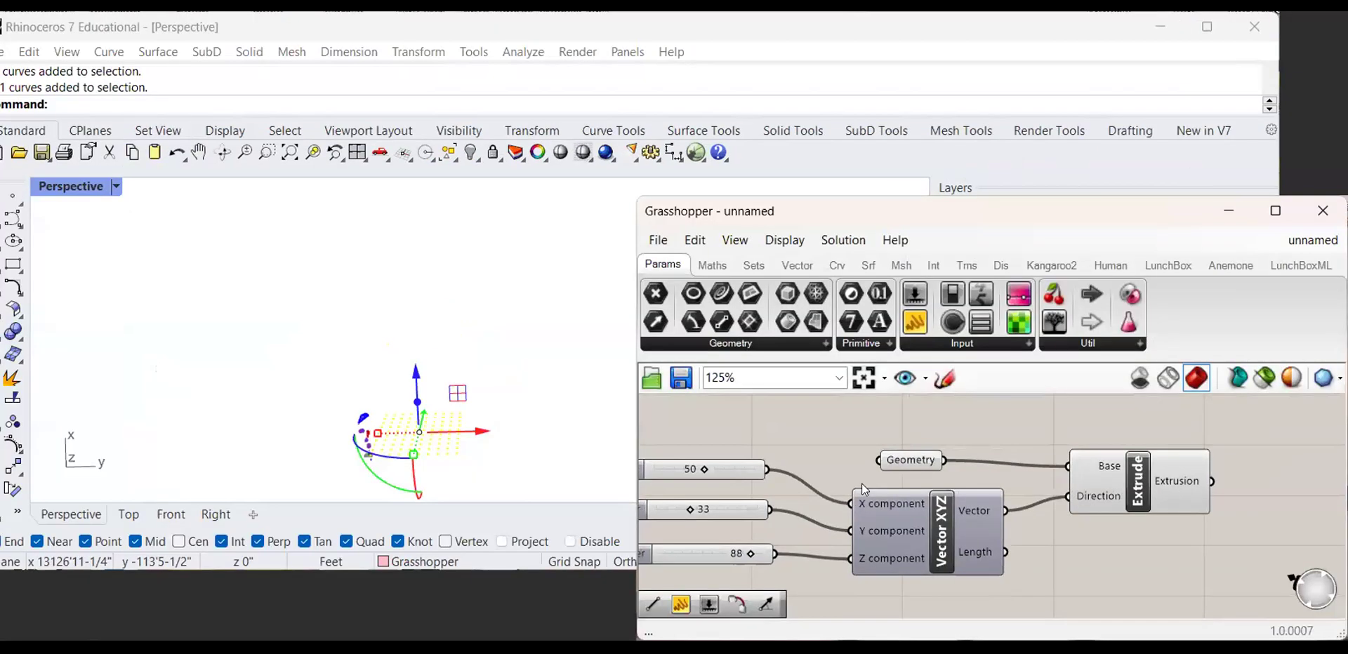
Reference all the selected curves as multiple geometries in the Geometry parameter feeding the Extrude base
scroll(895, 381, up, 2)
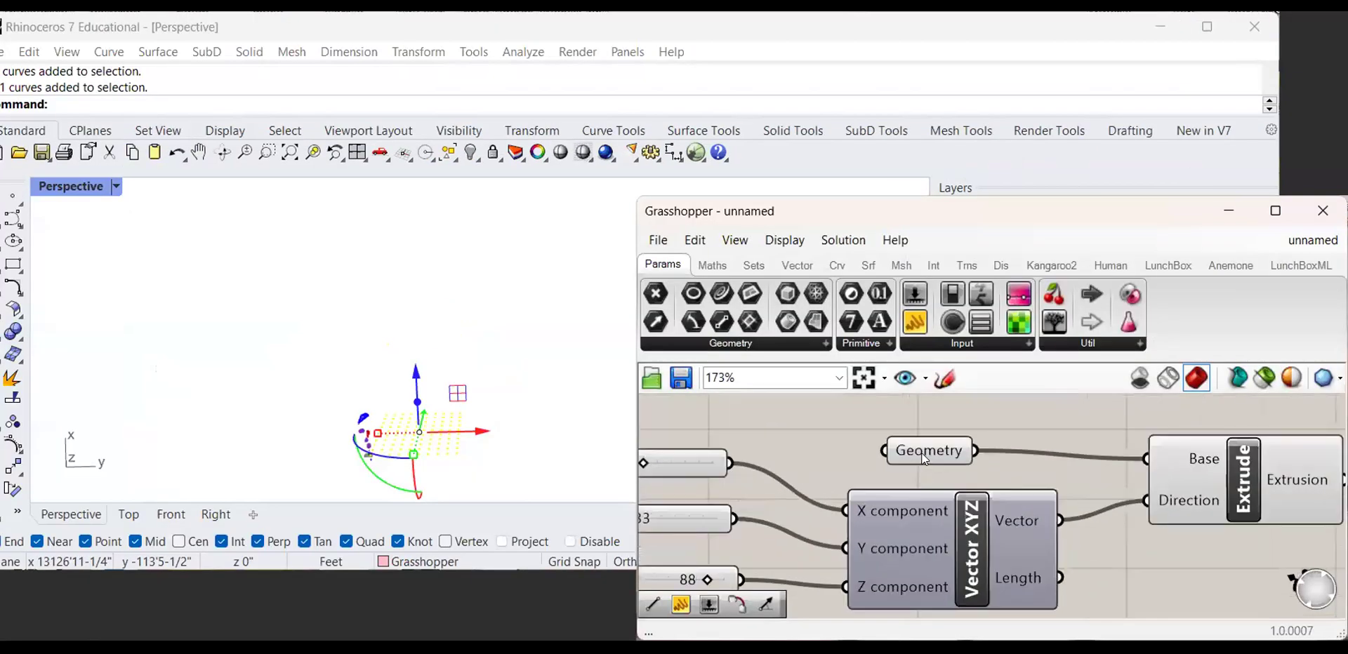
right_click(898, 381)
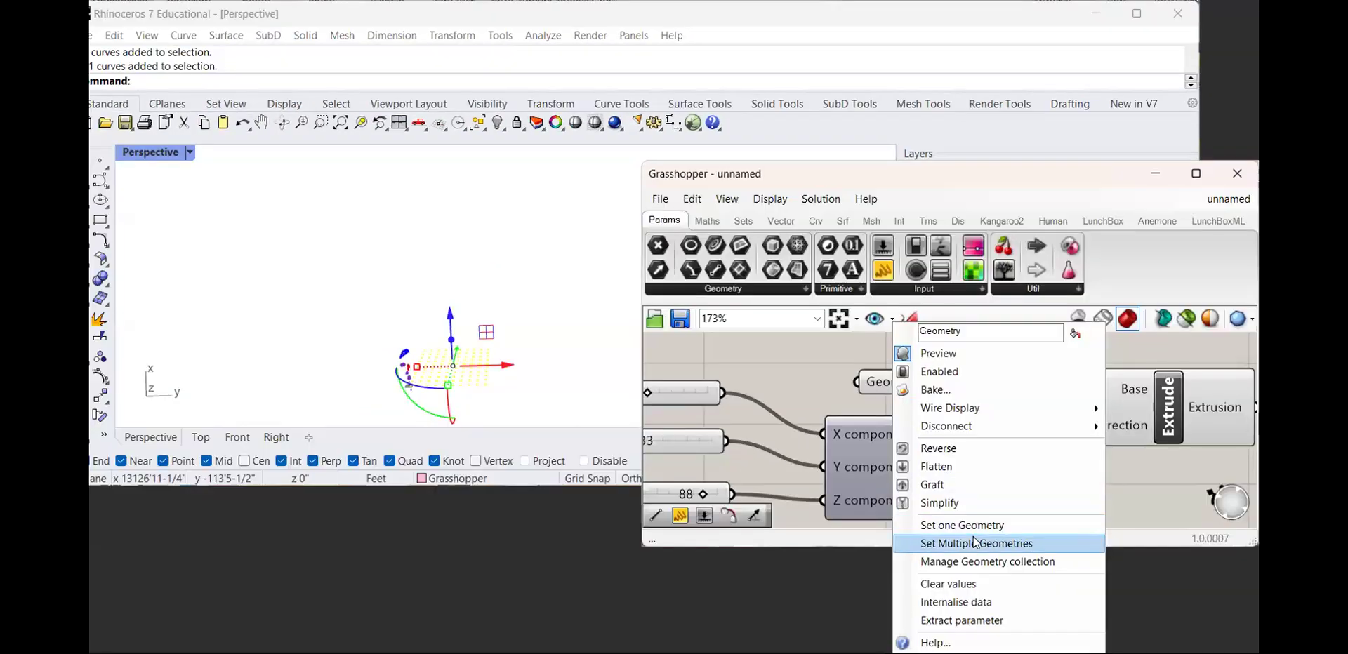
click(974, 542)
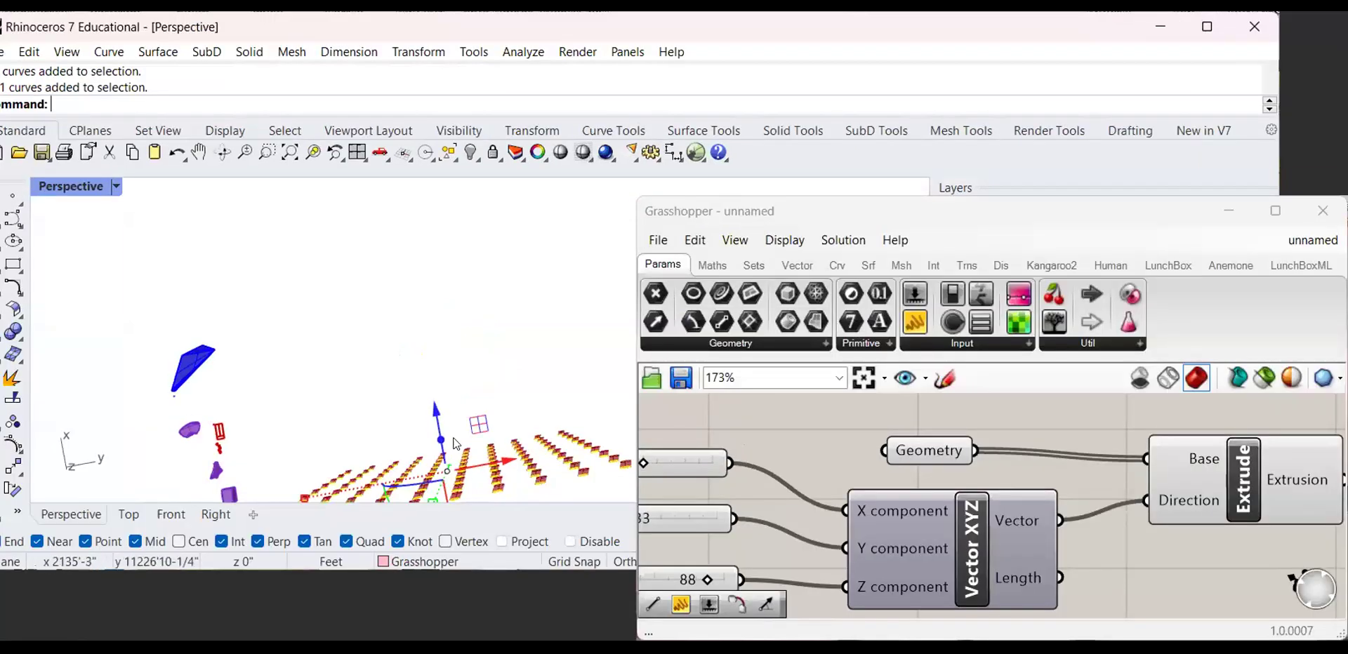
text(ZS)
key(Return)
right_drag(370, 404, 390, 385)
scroll(389, 384, down, 5)
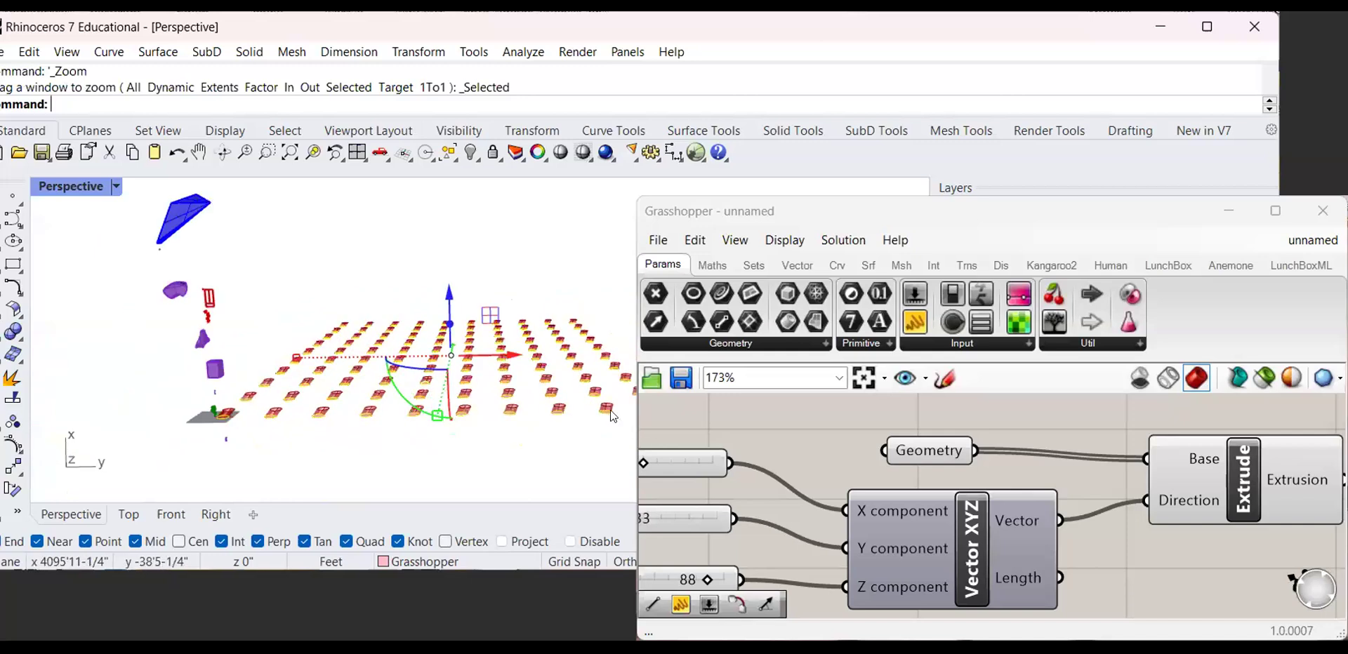
Set the extrusion vector's Y component to 46 and its X component to 100, finally reducing X to 46
right_drag(997, 471, 1211, 465)
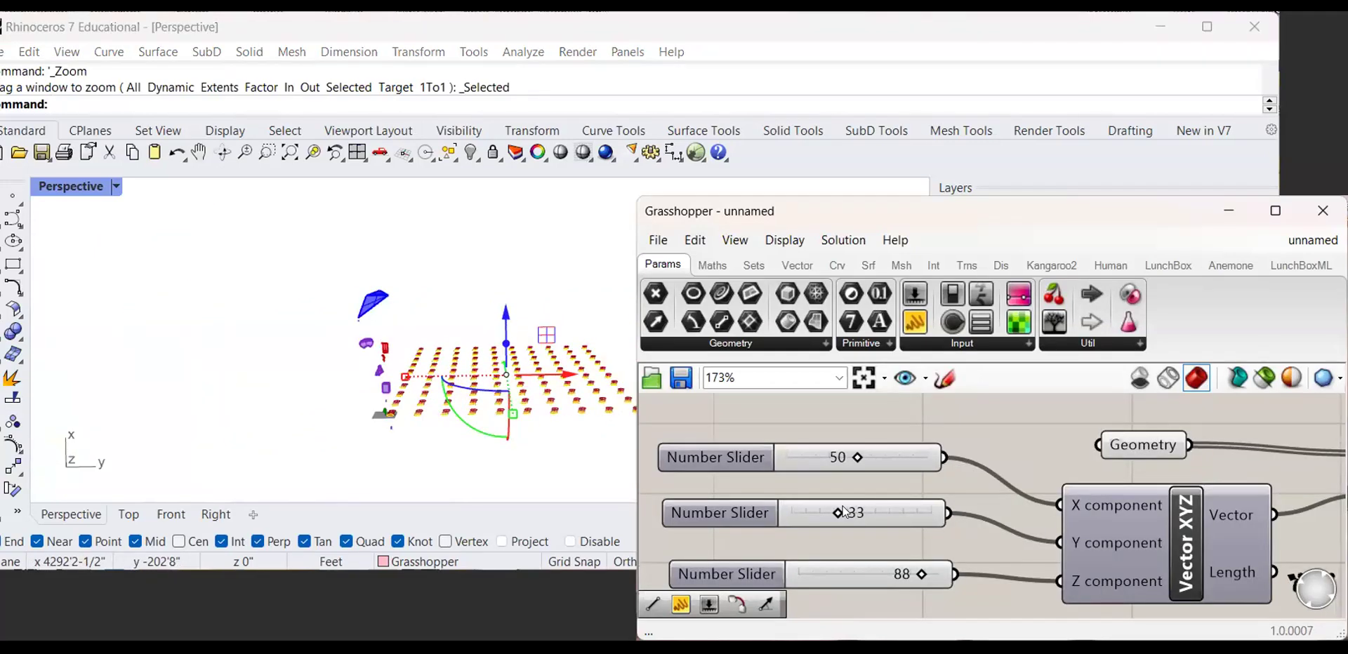
drag(839, 512, 855, 512)
drag(857, 457, 928, 441)
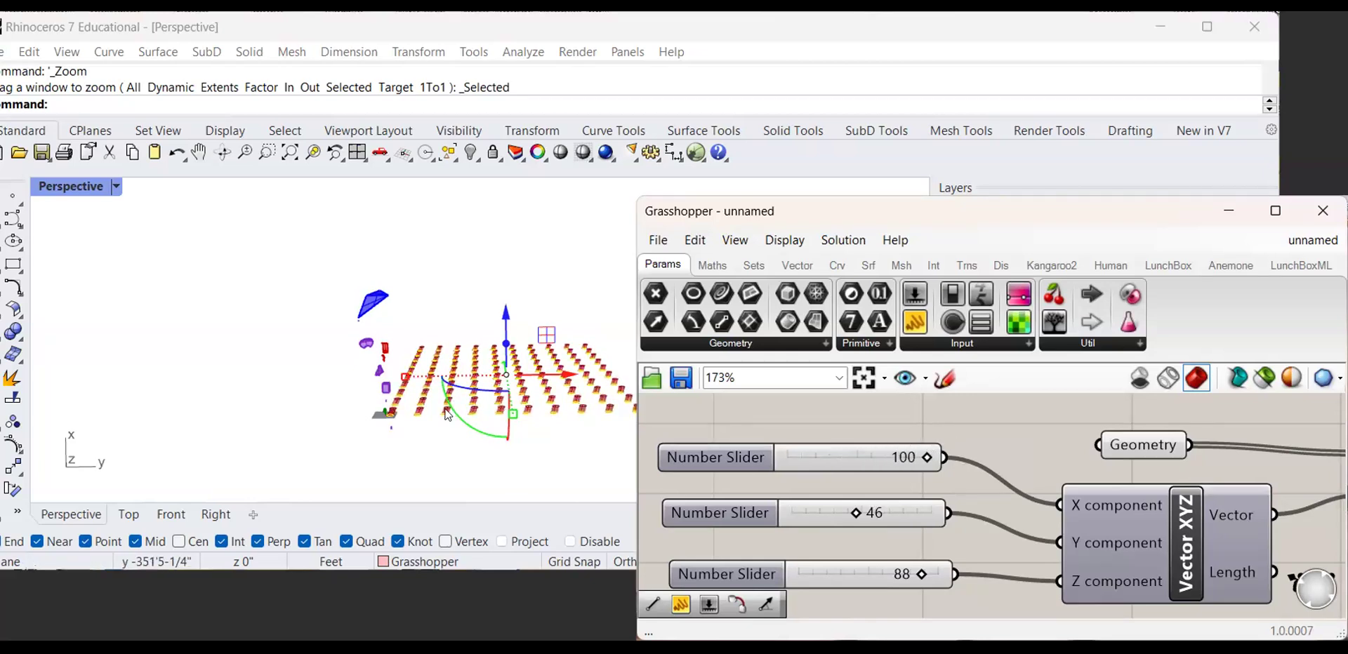
scroll(447, 414, up, 5)
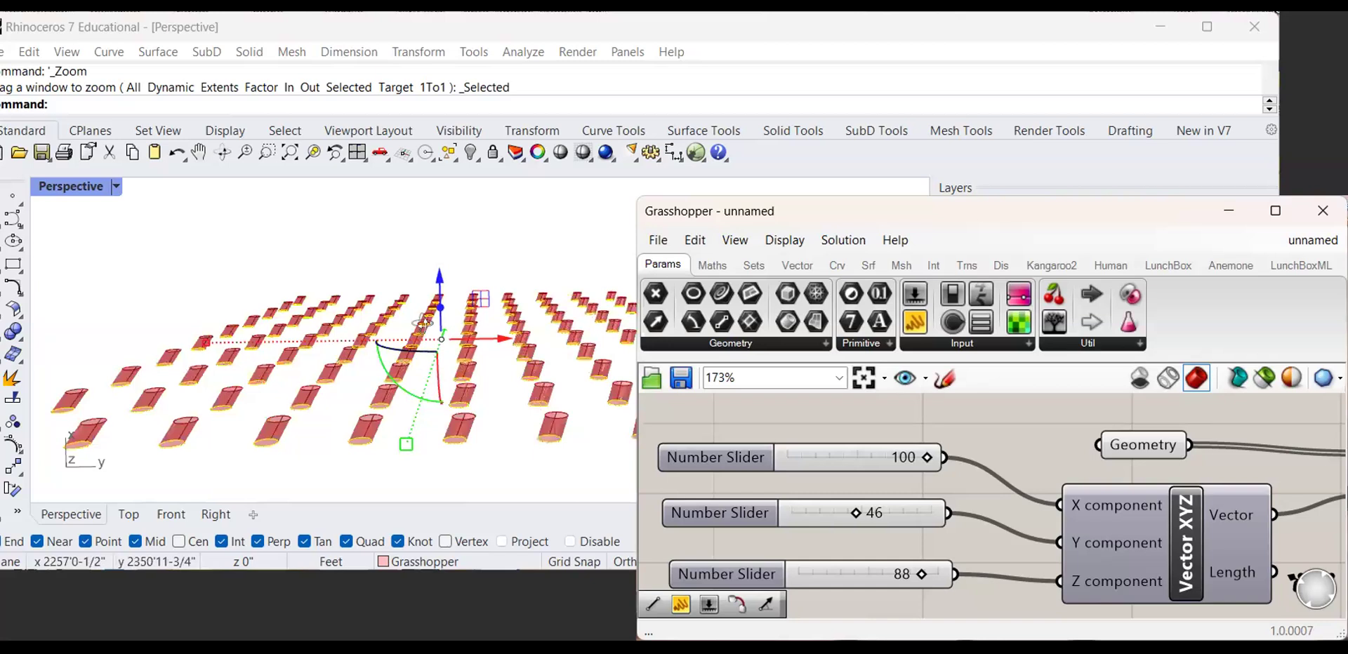
scroll(423, 323, down, 5)
drag(921, 457, 855, 462)
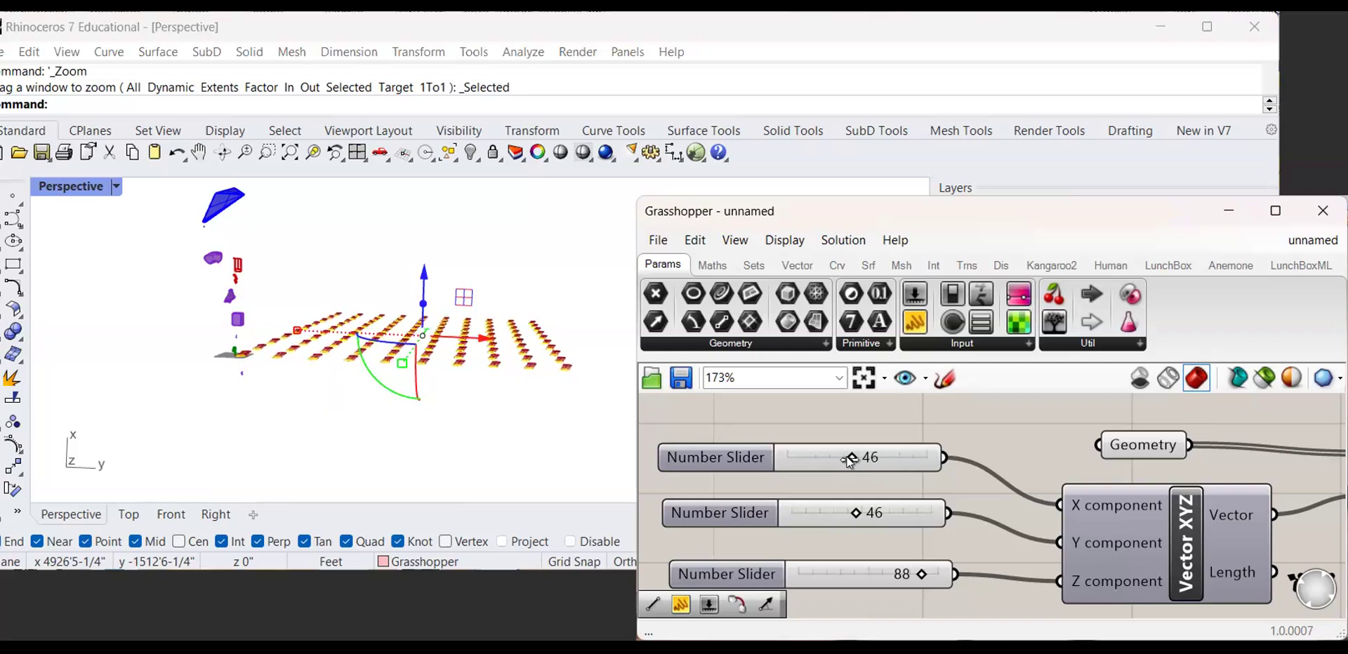
Examine the array of slanted extrusions up close and from several angles, with the curves finally deselected
scroll(832, 471, up, 2)
scroll(474, 340, up, 3)
scroll(474, 340, up, 2)
right_drag(471, 341, 437, 394)
scroll(450, 372, down, 4)
scroll(436, 403, up, 4)
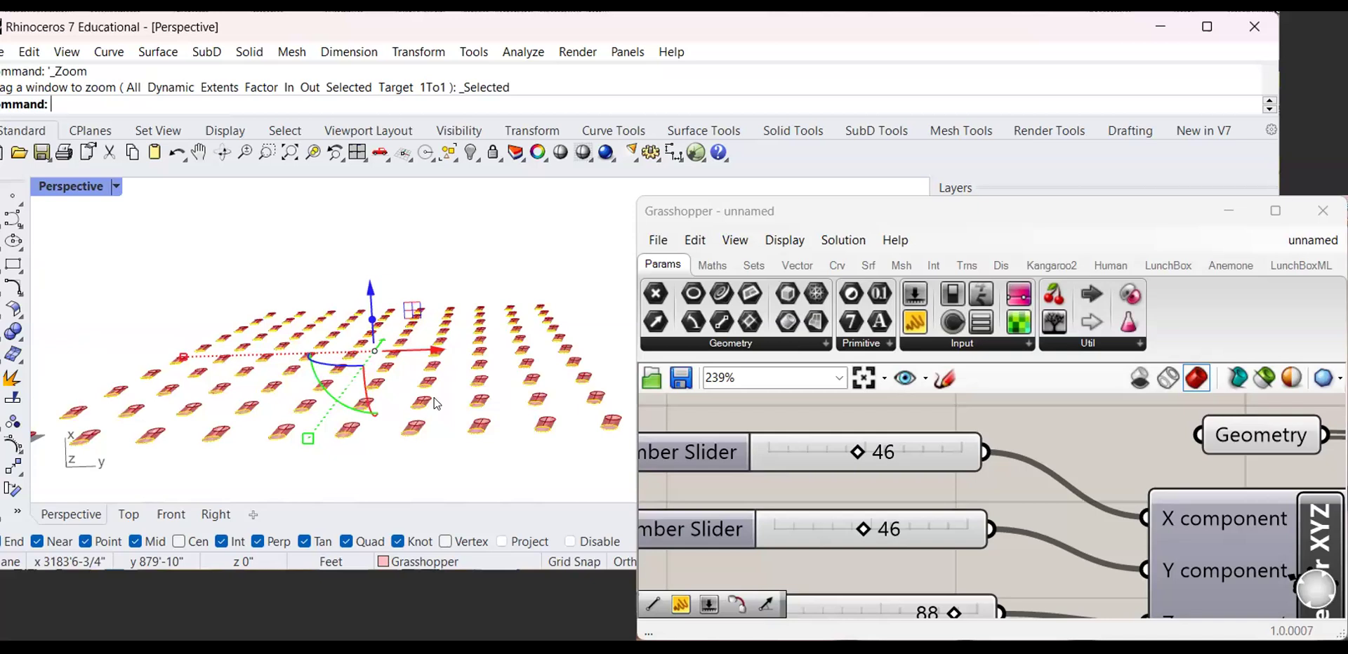
right_drag(432, 393, 443, 368)
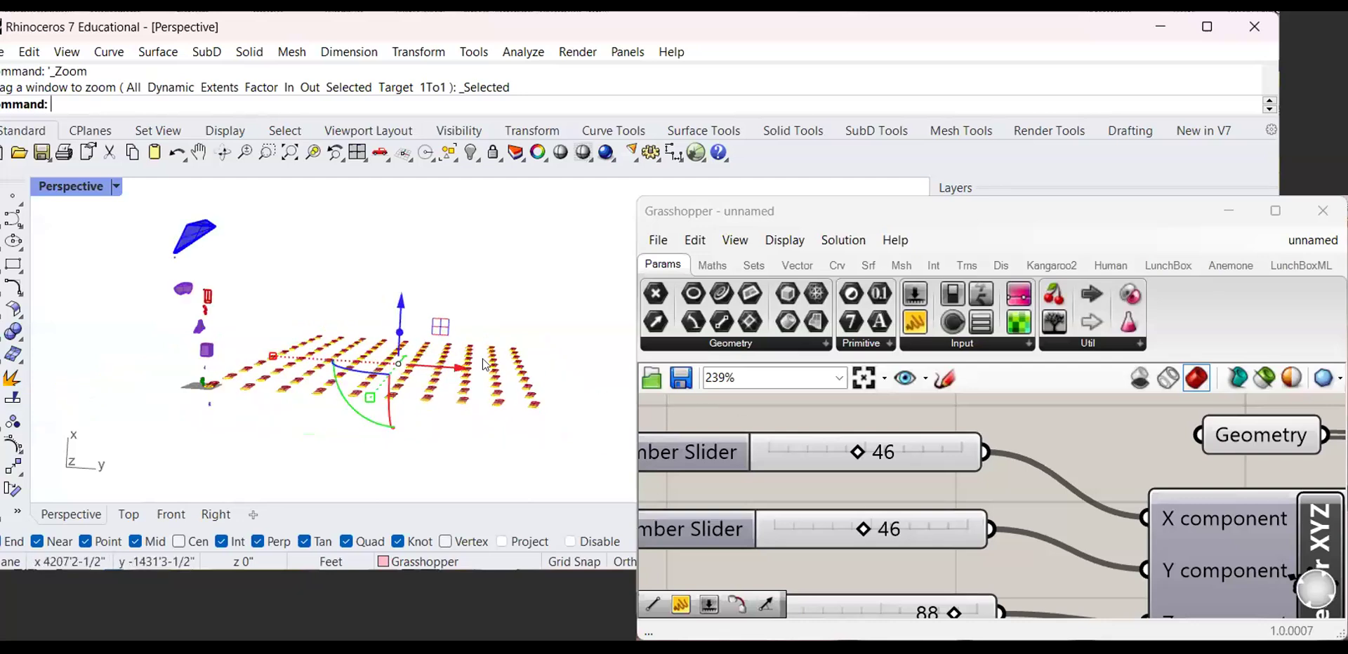
scroll(485, 366, up, 3)
scroll(380, 385, up, 3)
scroll(379, 428, up, 3)
scroll(272, 401, down, 2)
right_drag(272, 402, 303, 384)
scroll(251, 374, down, 5)
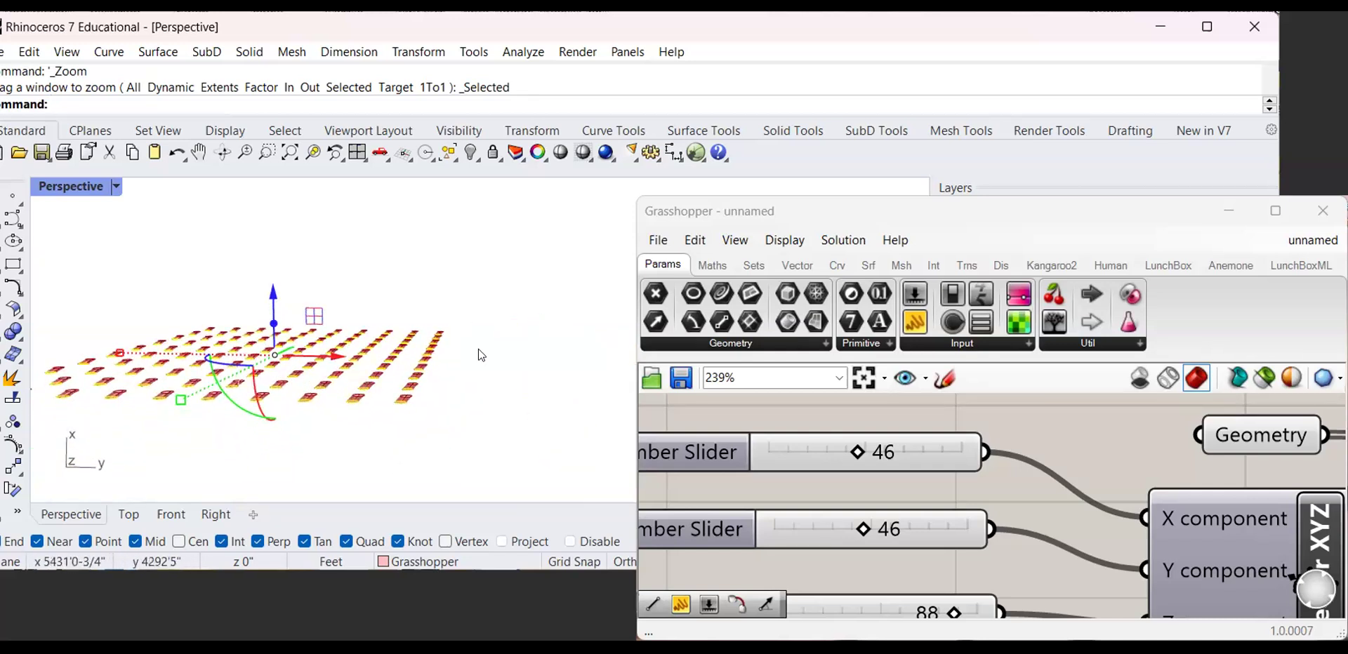
scroll(493, 389, down, 5)
click(512, 341)
right_drag(244, 378, 325, 384)
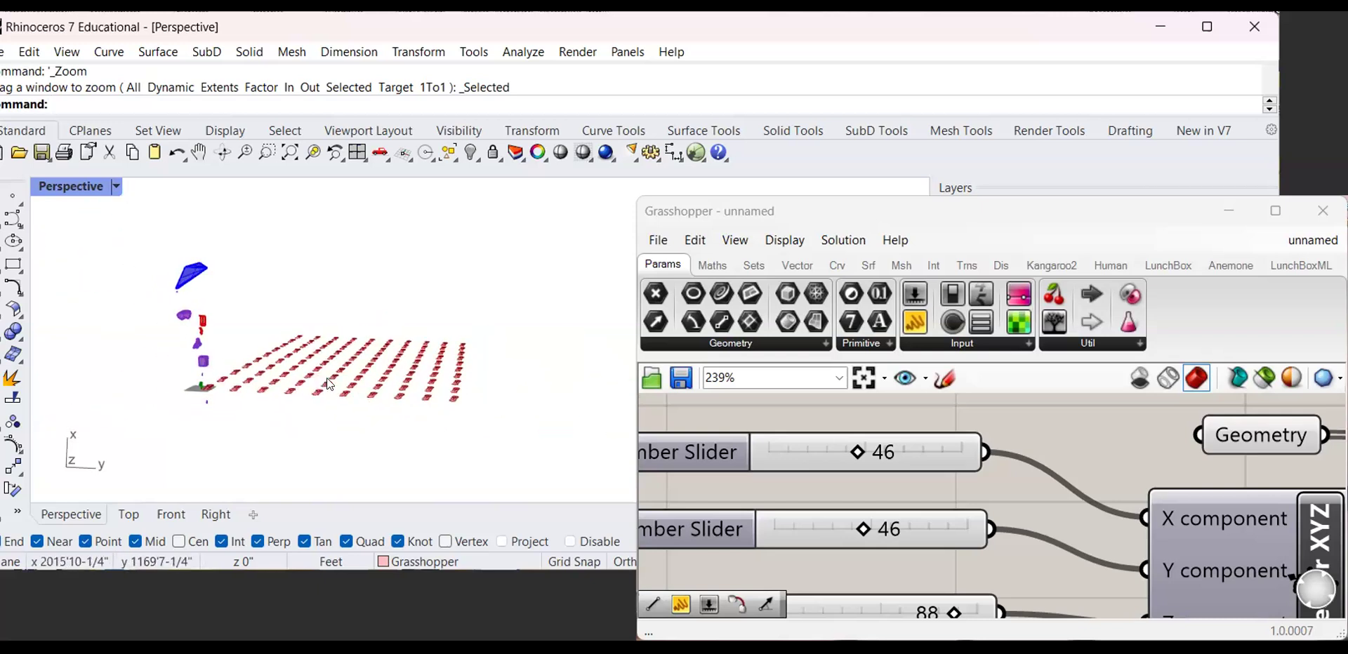
Undo the array of the base curve
key(ctrl+z)
scroll(255, 367, up, 3)
scroll(122, 419, up, 5)
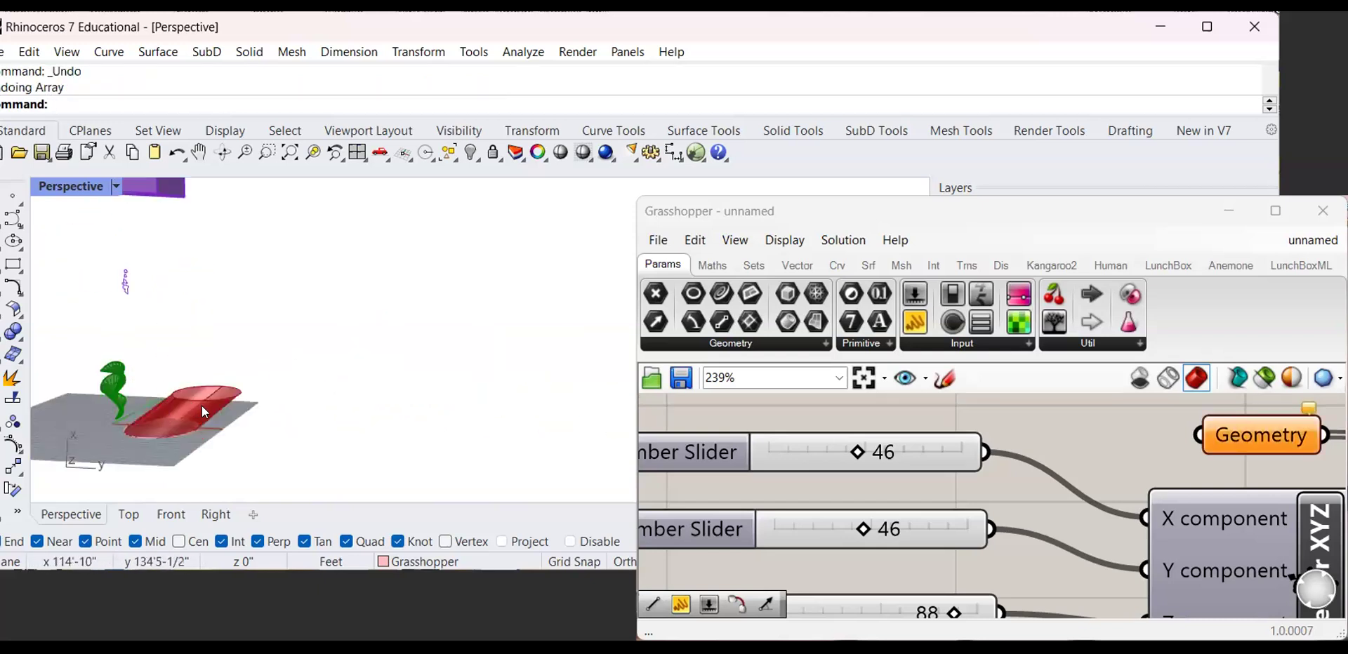
Delete one of the two overlapping closed curves at the base of the slanted extrusion in the Perspective view
scroll(196, 362, up, 4)
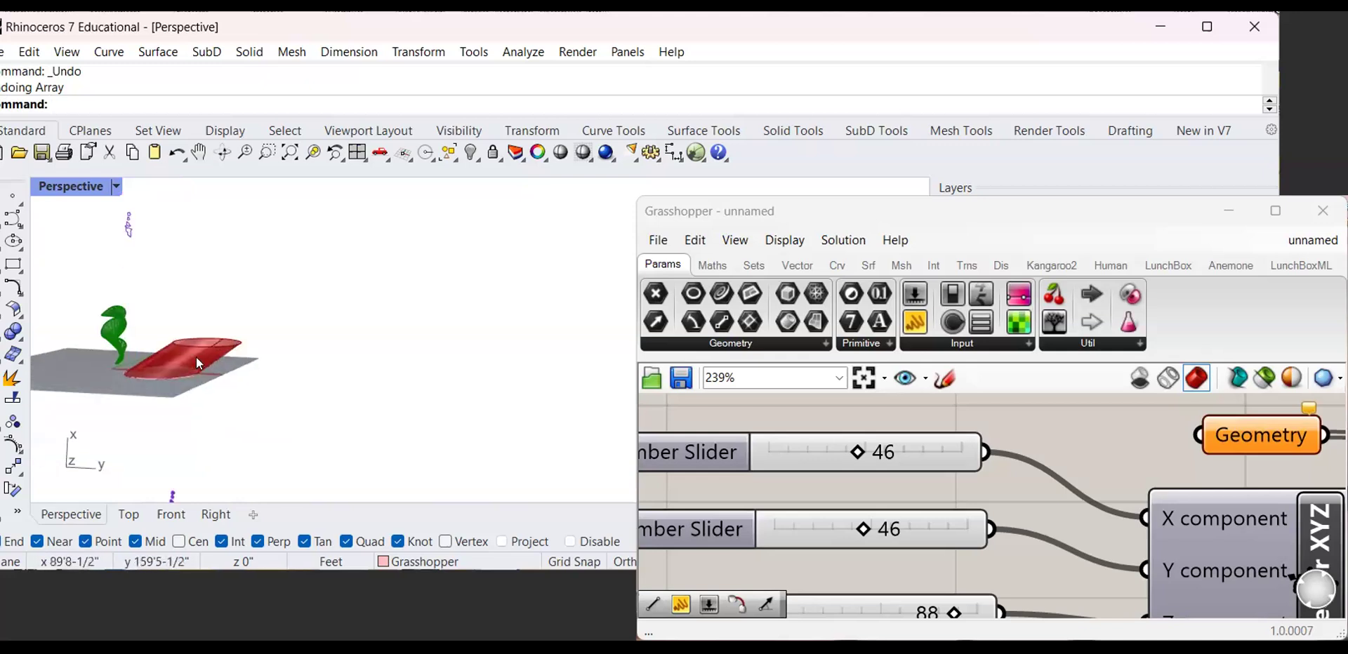
scroll(187, 363, down, 4)
click(175, 376)
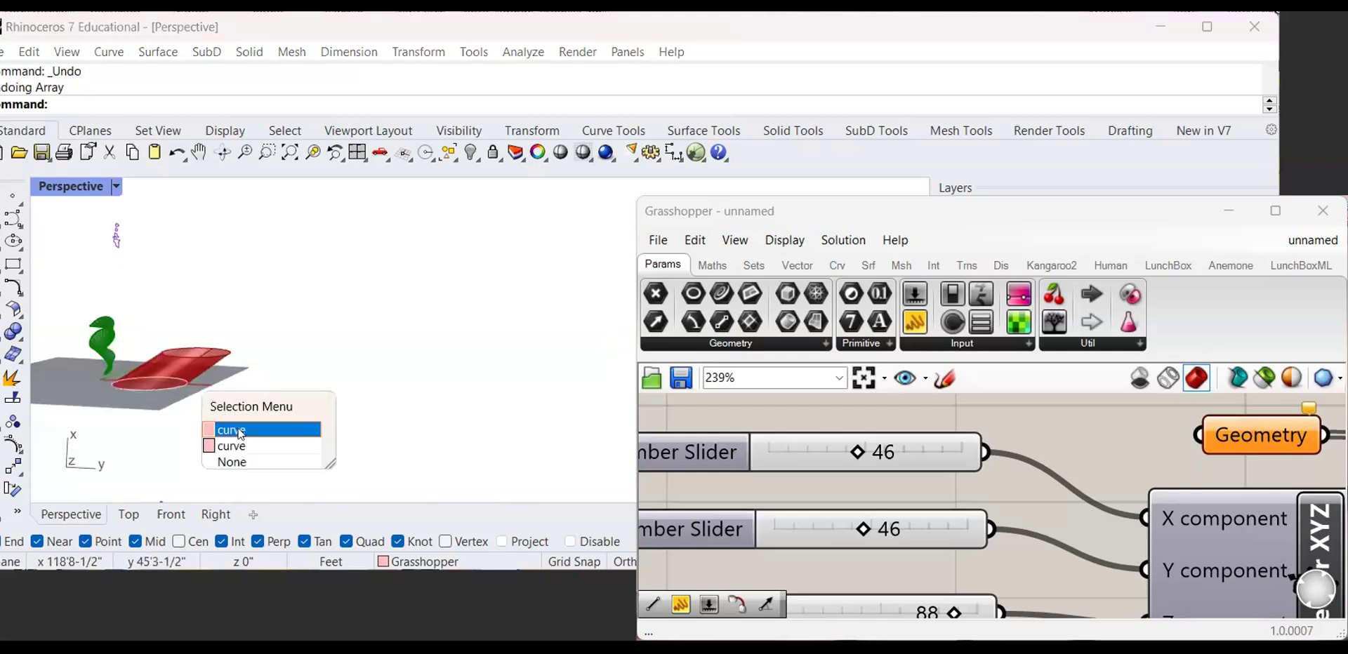
click(239, 426)
scroll(339, 372, up, 5)
scroll(372, 365, down, 5)
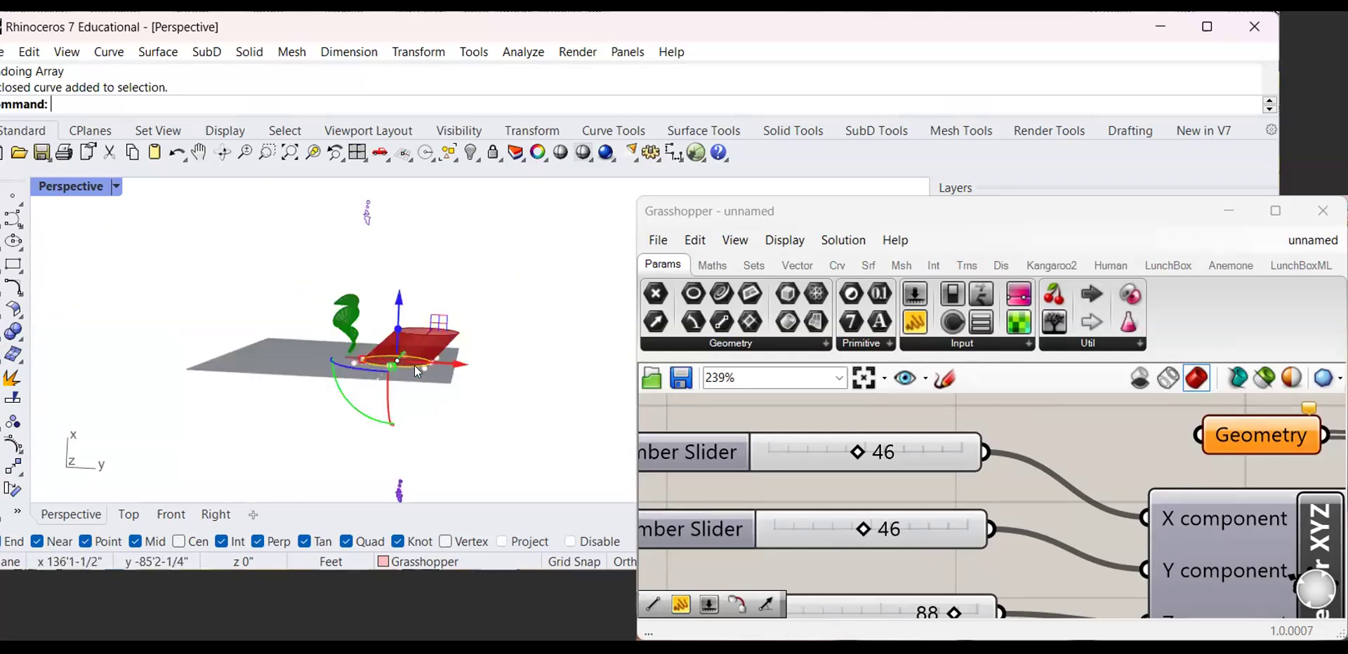
text(zs)
key(Return)
scroll(516, 163, down, 4)
shift+right_drag(517, 261, 391, 306)
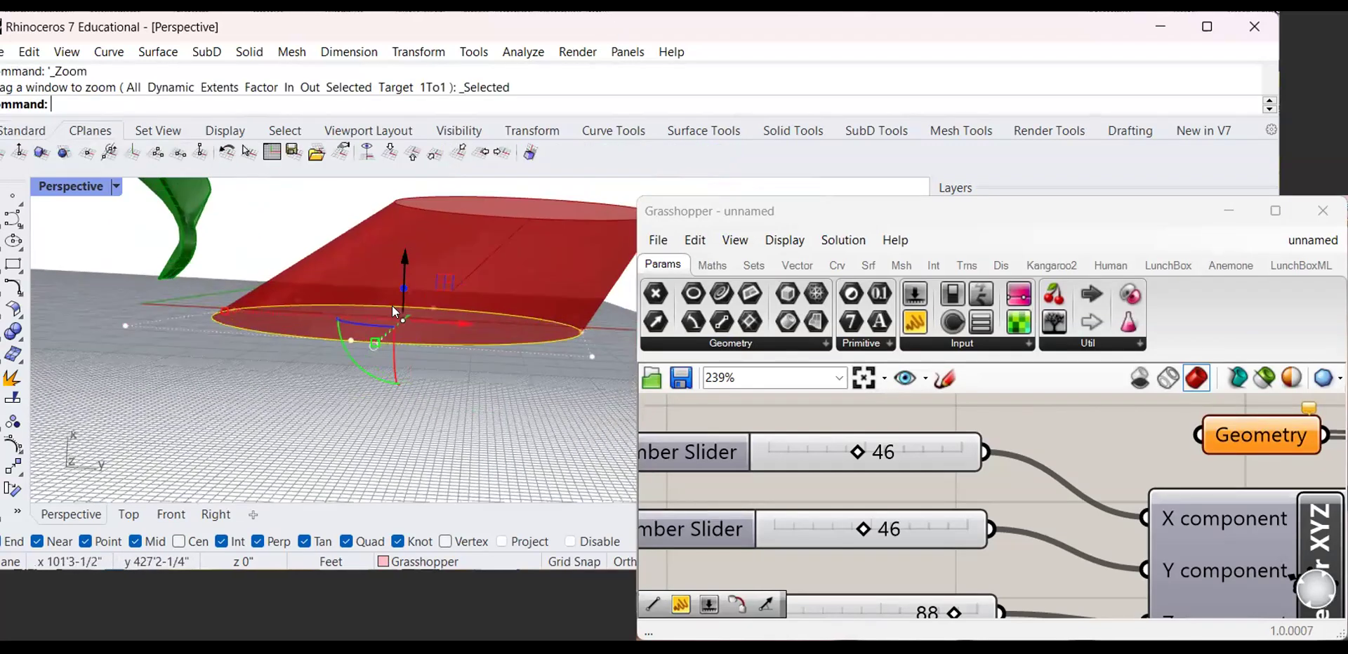
scroll(394, 312, down, 3)
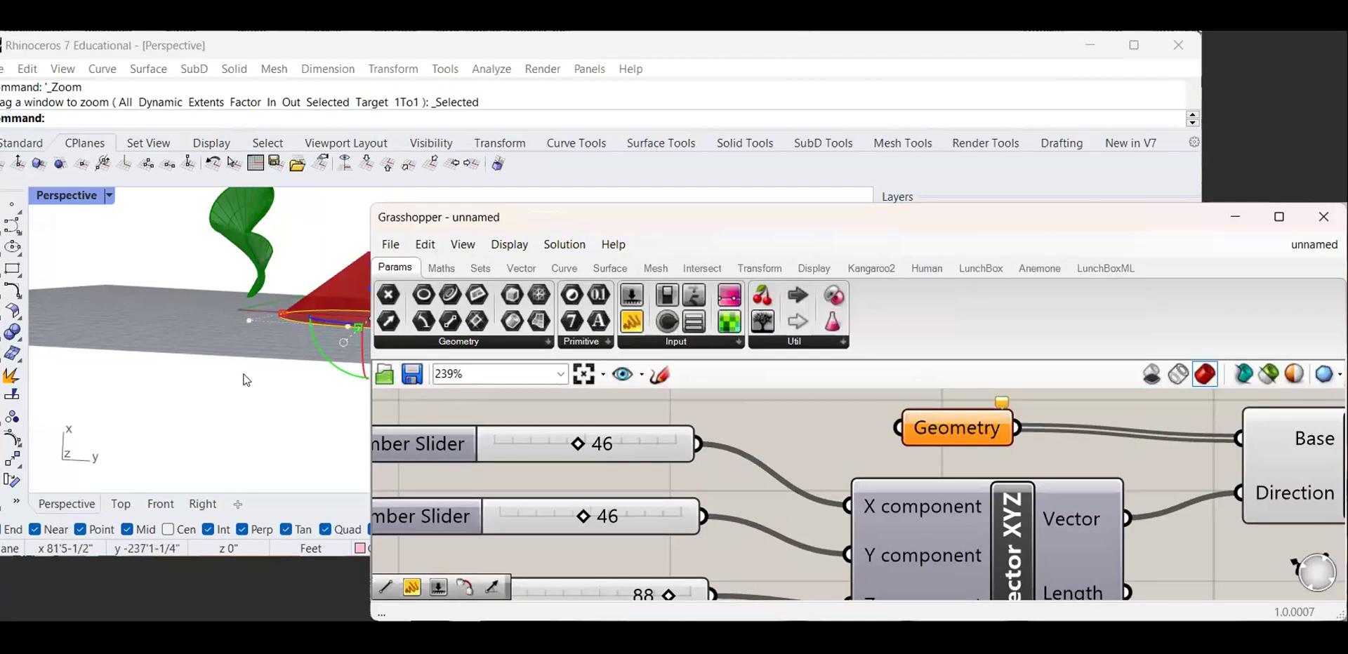
click(319, 326)
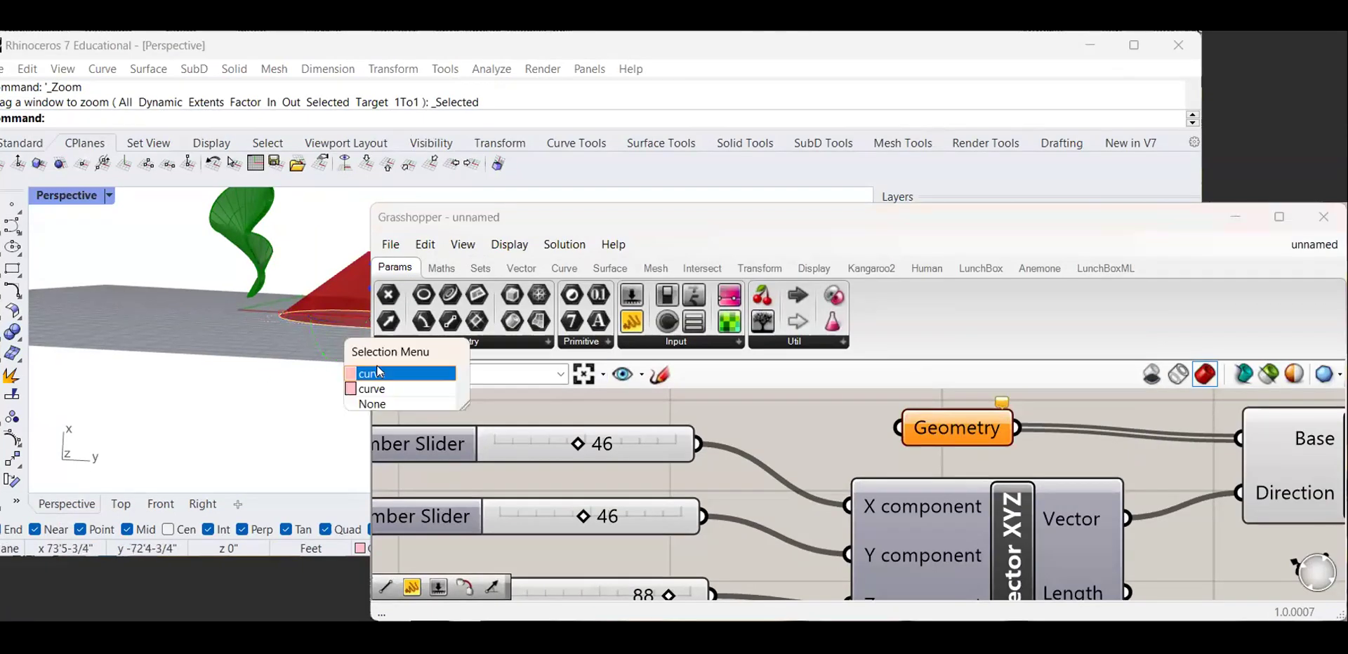
click(376, 373)
key(Delete)
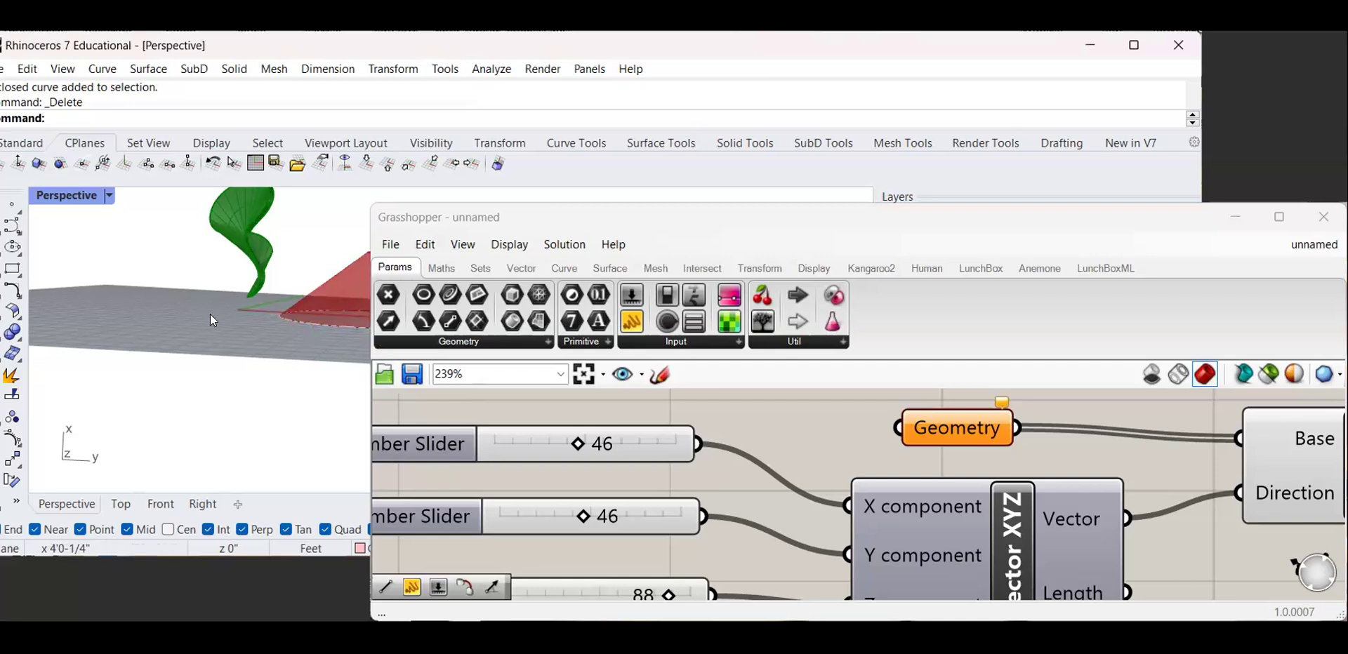
Reference the remaining closed base curve as the single geometry in the Geometry parameter feeding Extrude
click(307, 324)
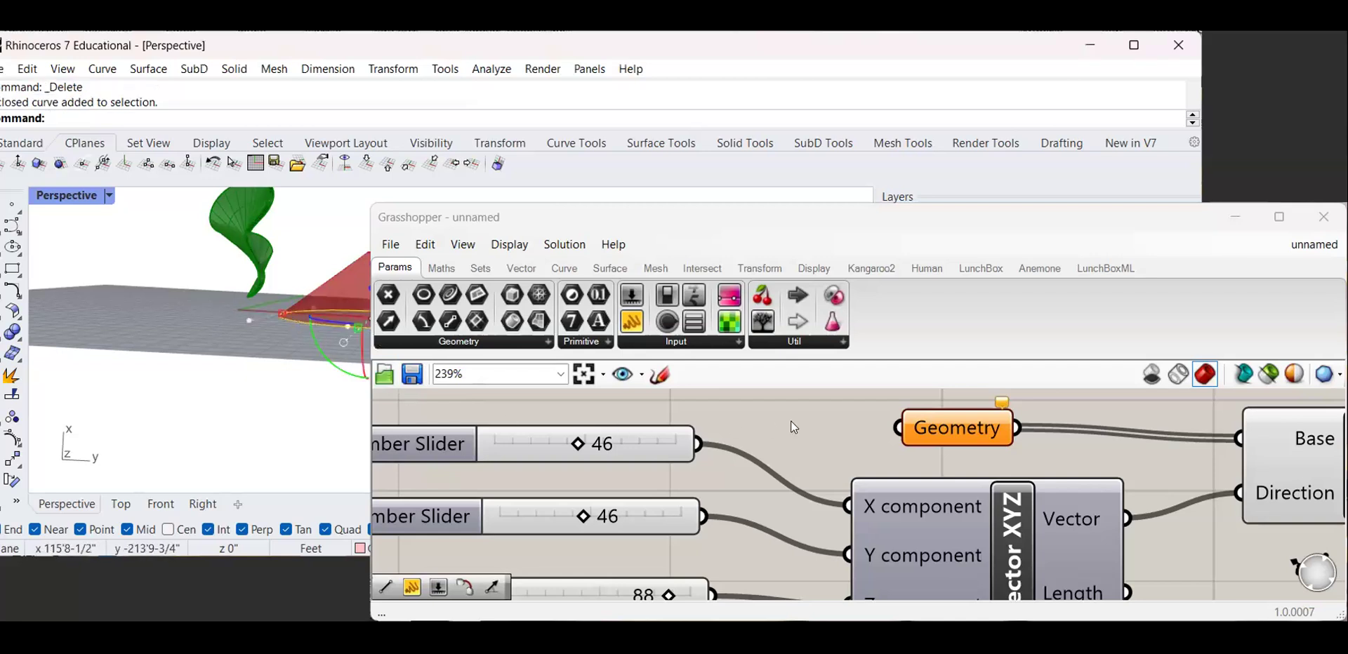
right_click(947, 426)
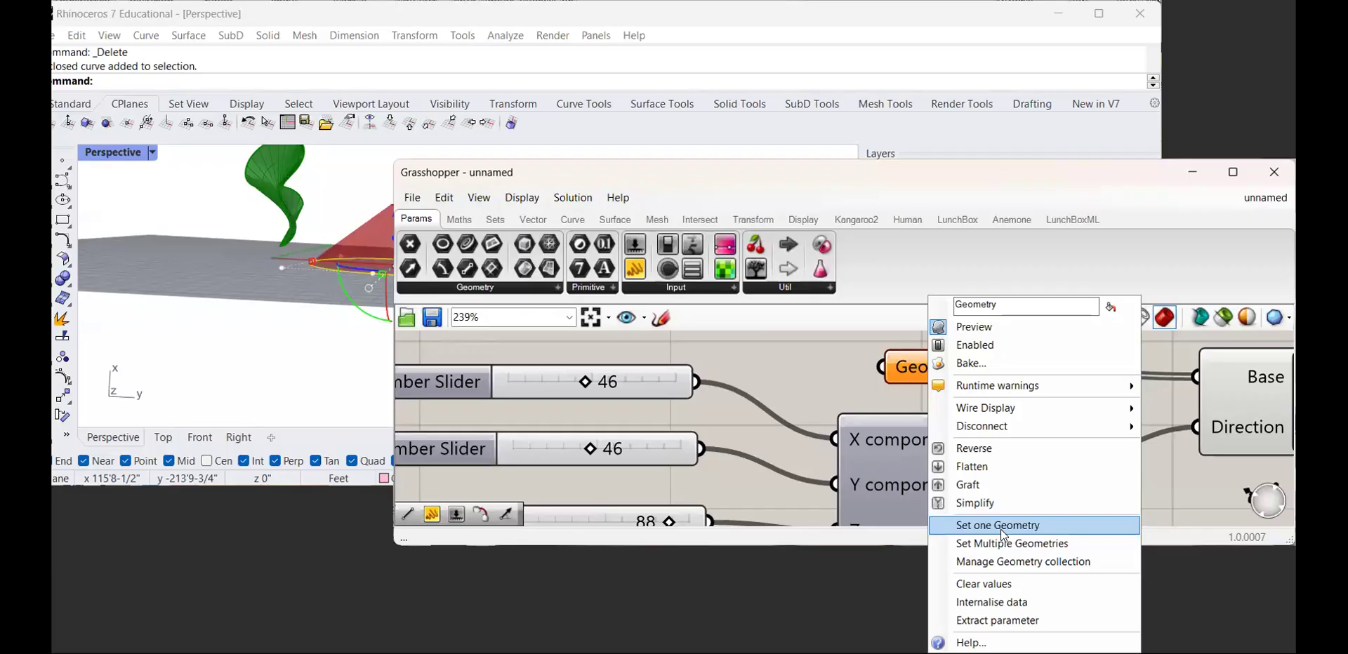
click(997, 526)
scroll(274, 351, down, 8)
right_drag(277, 319, 289, 272)
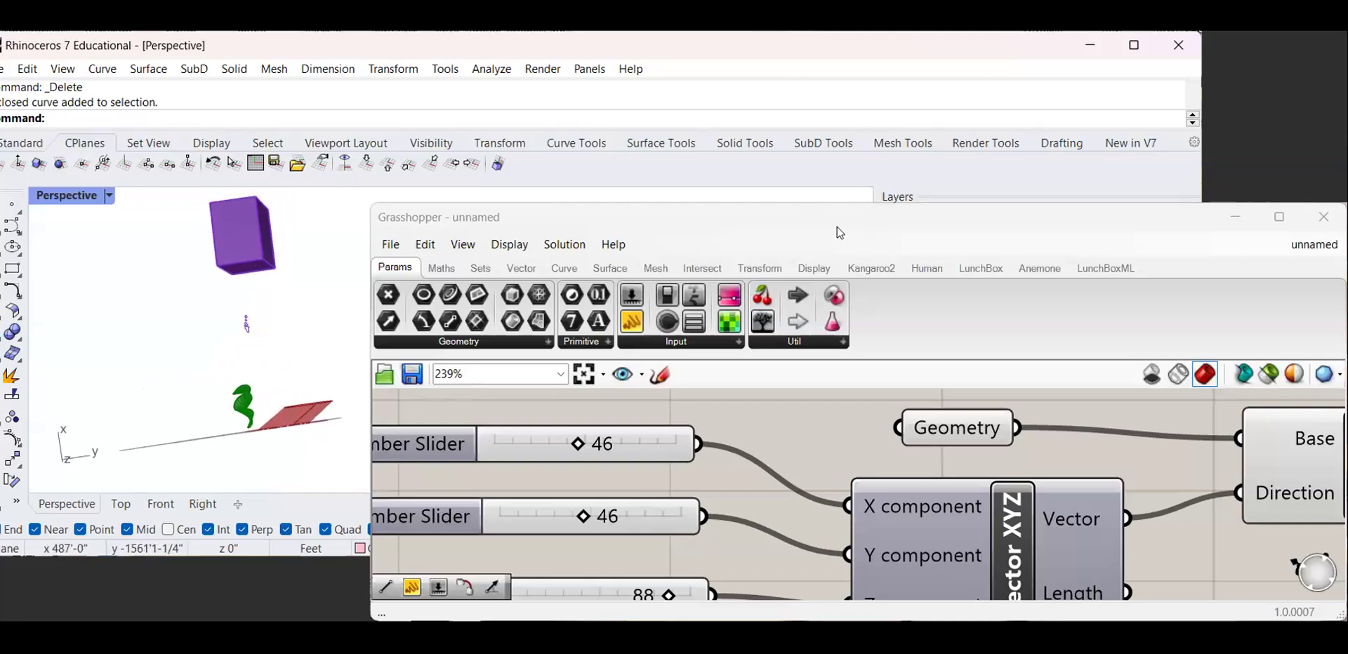
Add a Twist component after Extrude and connect the Extrusion output to its Geometry input
drag(624, 218, 398, 181)
scroll(473, 456, down, 4)
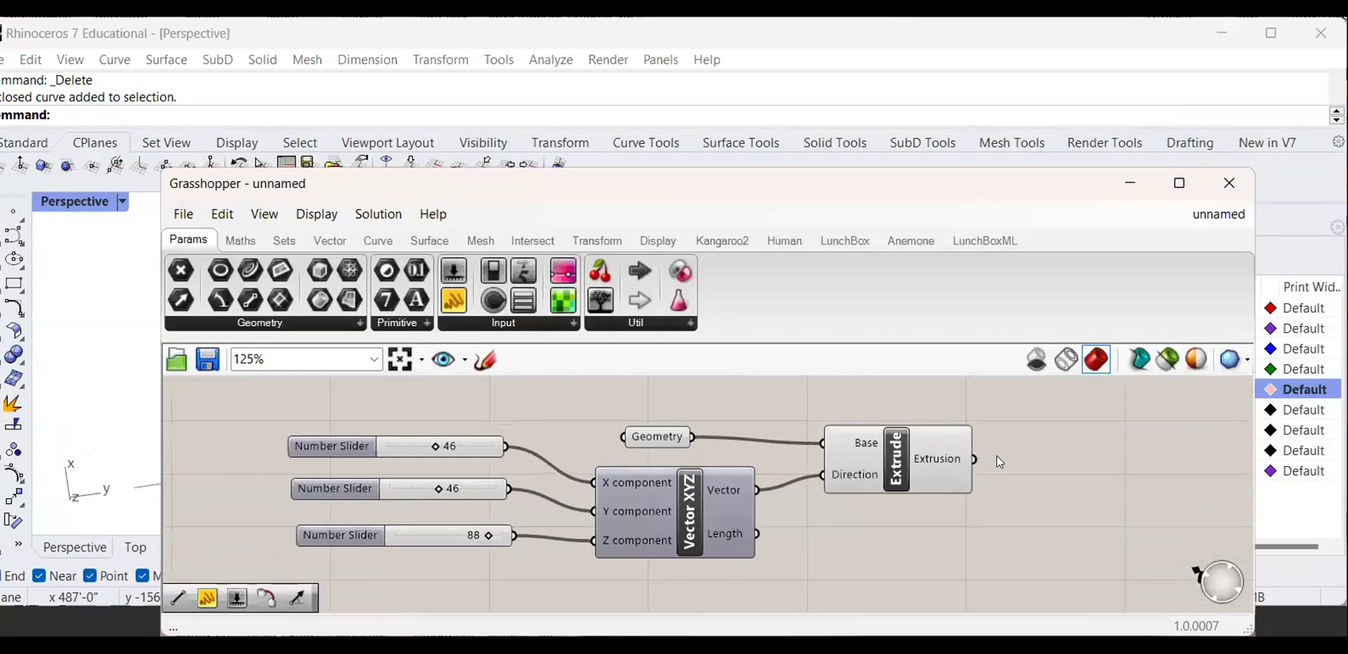
scroll(1000, 457, up, 2)
scroll(948, 464, down, 1)
right_drag(947, 465, 867, 476)
click(822, 482)
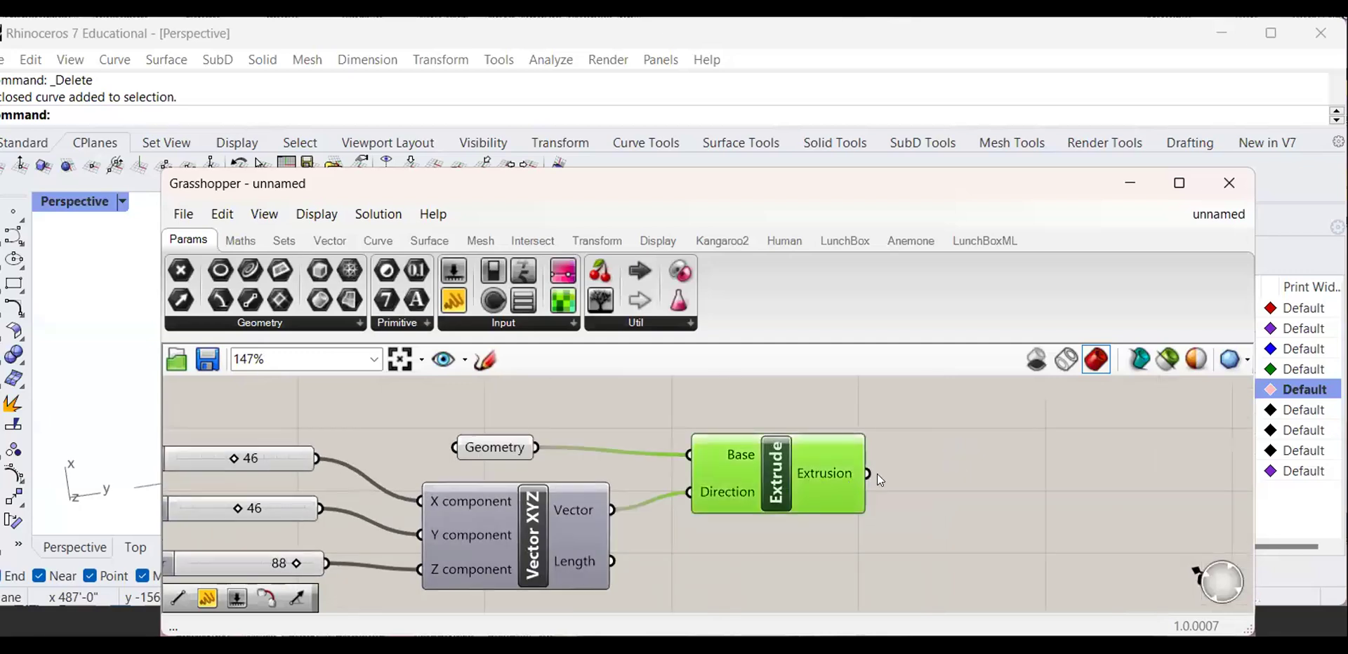
click(962, 475)
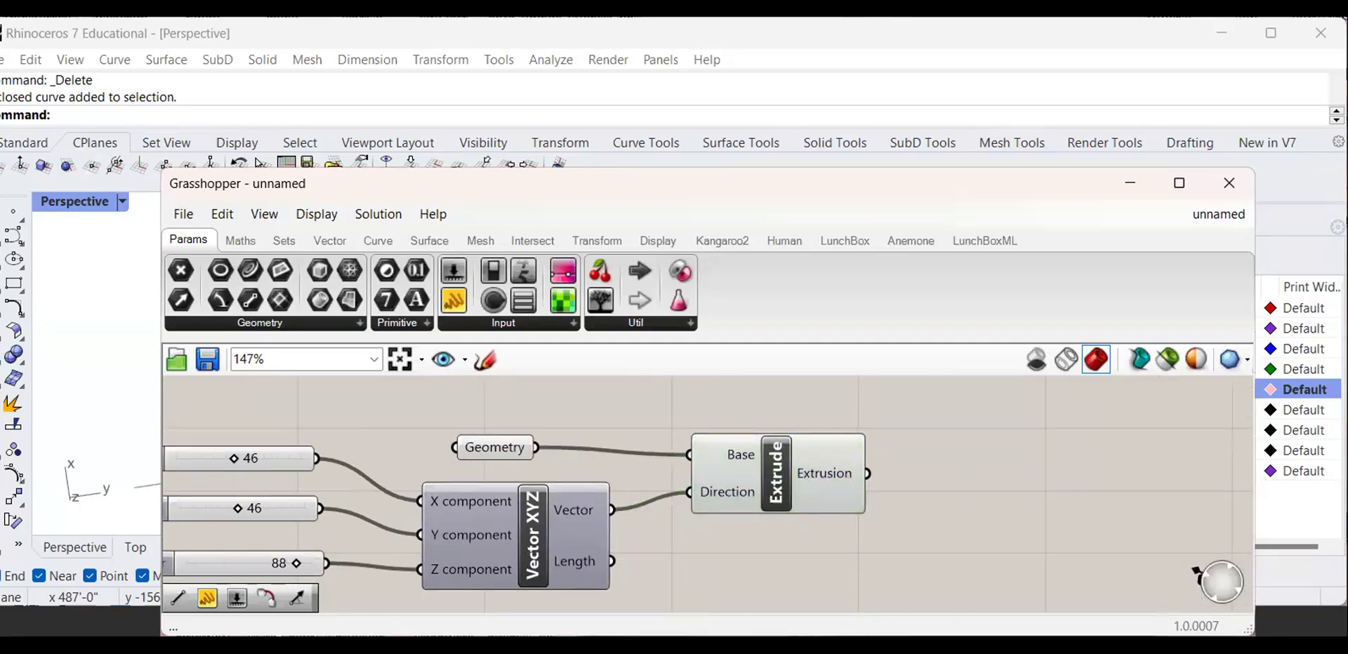
double_click(962, 471)
text(tw)
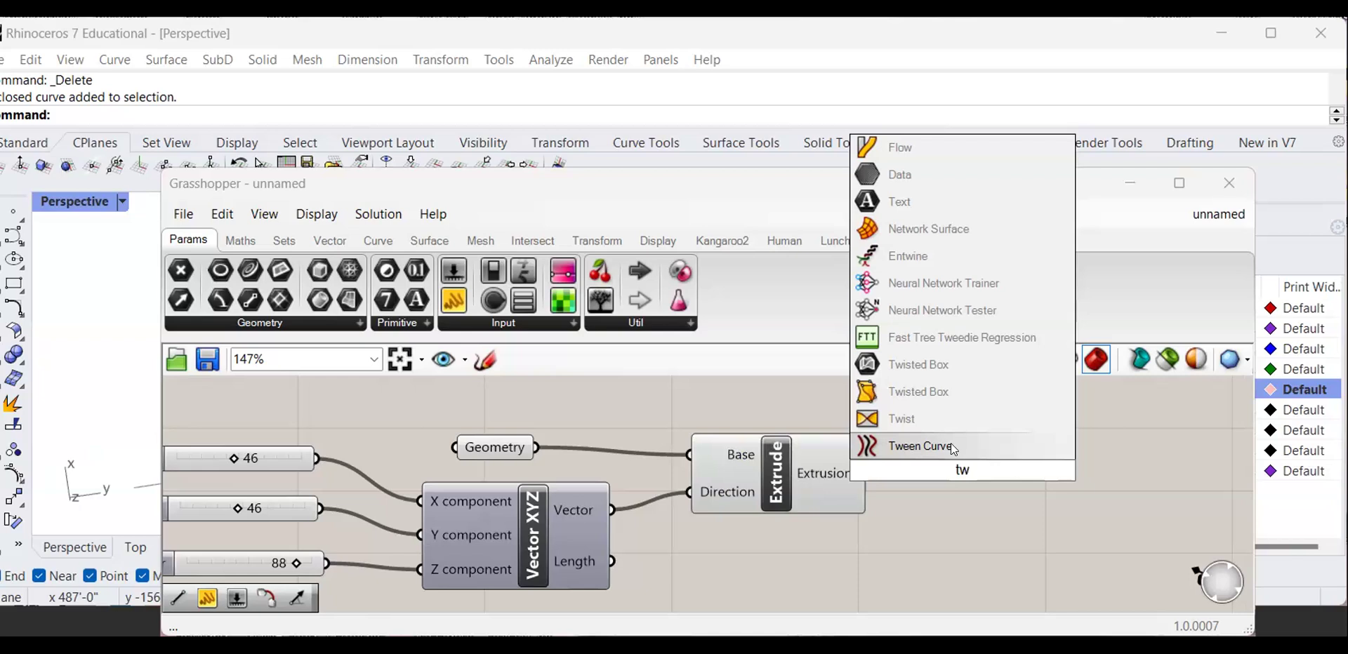
click(947, 421)
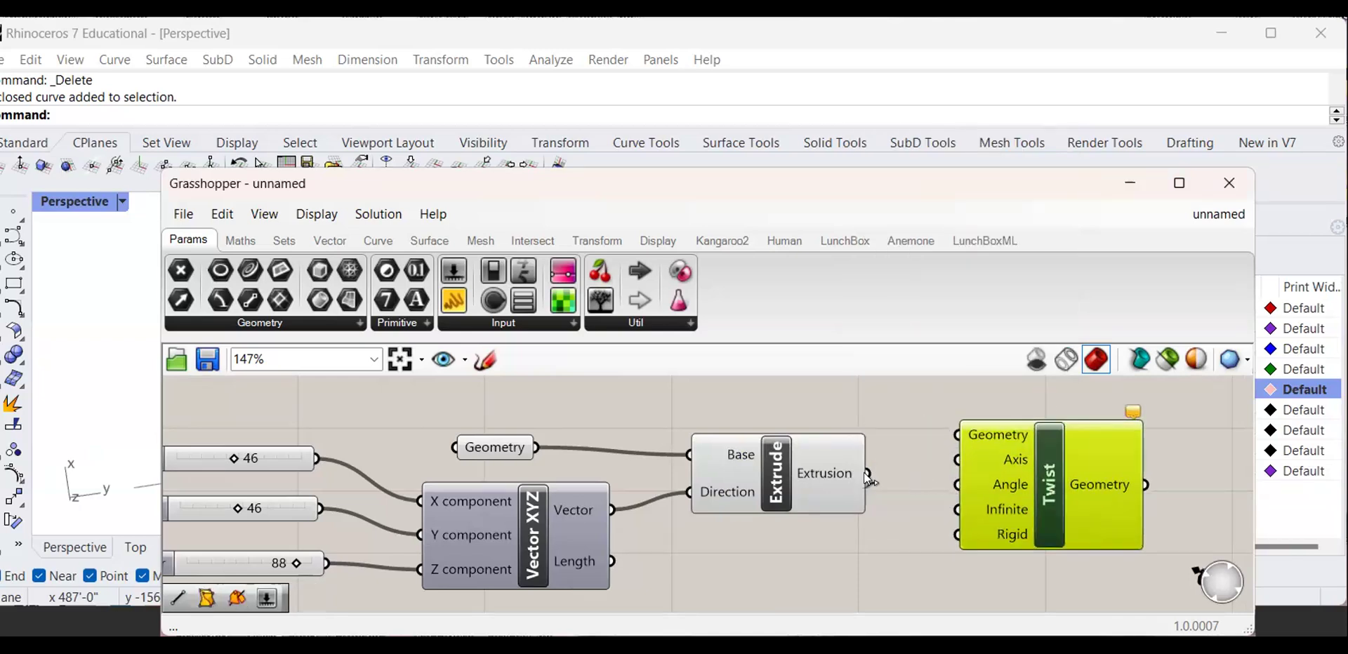
drag(866, 474, 956, 435)
Examine the Twist component's Axis and Angle inputs and view the slanted extrusion in Perspective from other angles
scroll(857, 519, down, 2)
scroll(997, 468, up, 3)
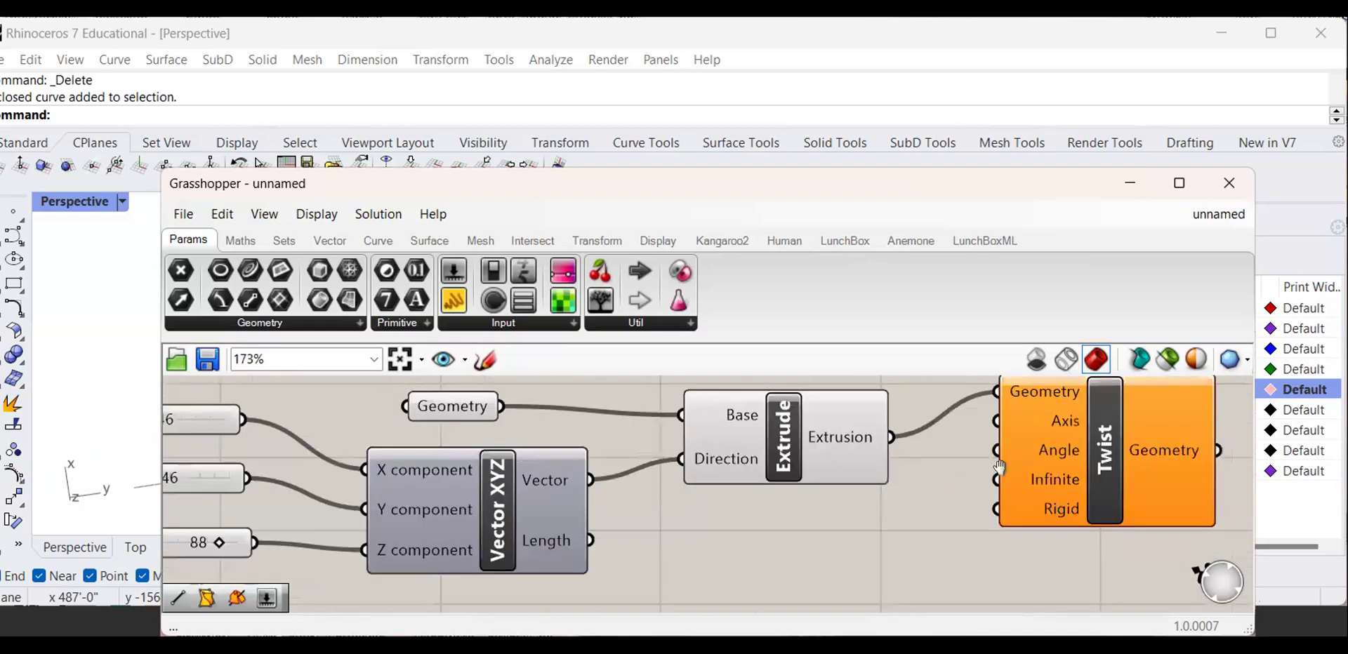
scroll(983, 503, up, 2)
scroll(970, 484, down, 4)
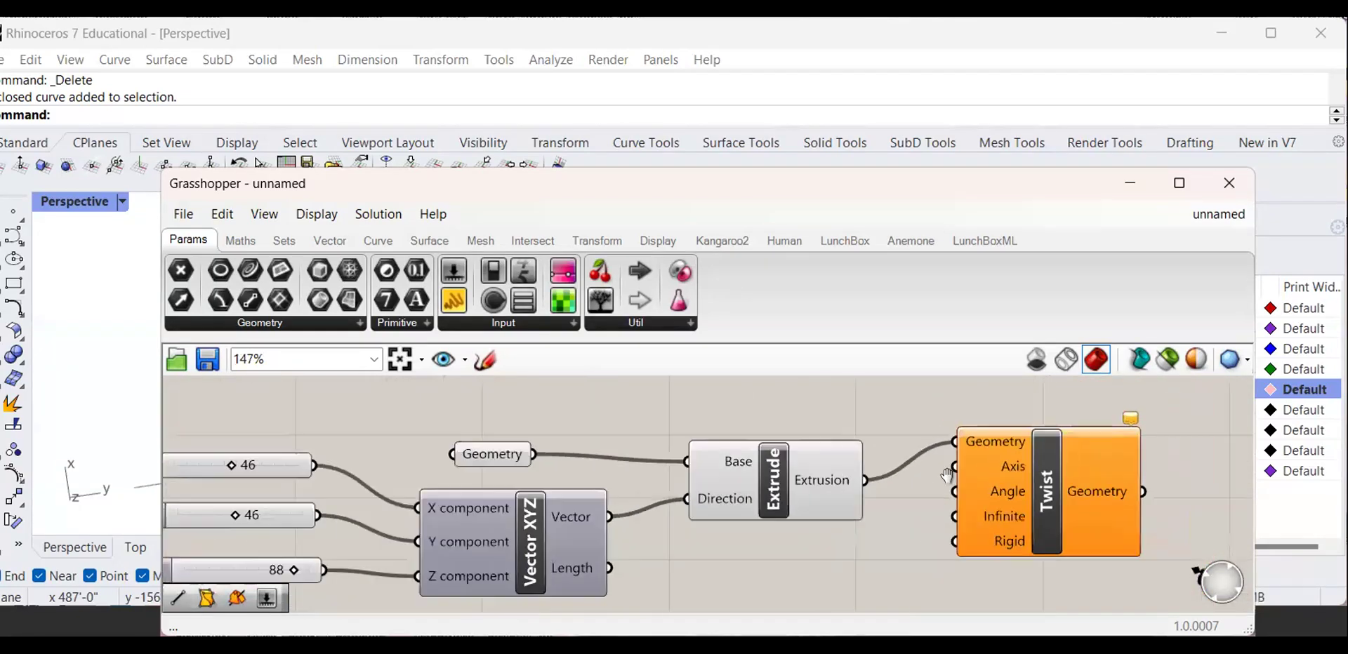
scroll(911, 497, up, 3)
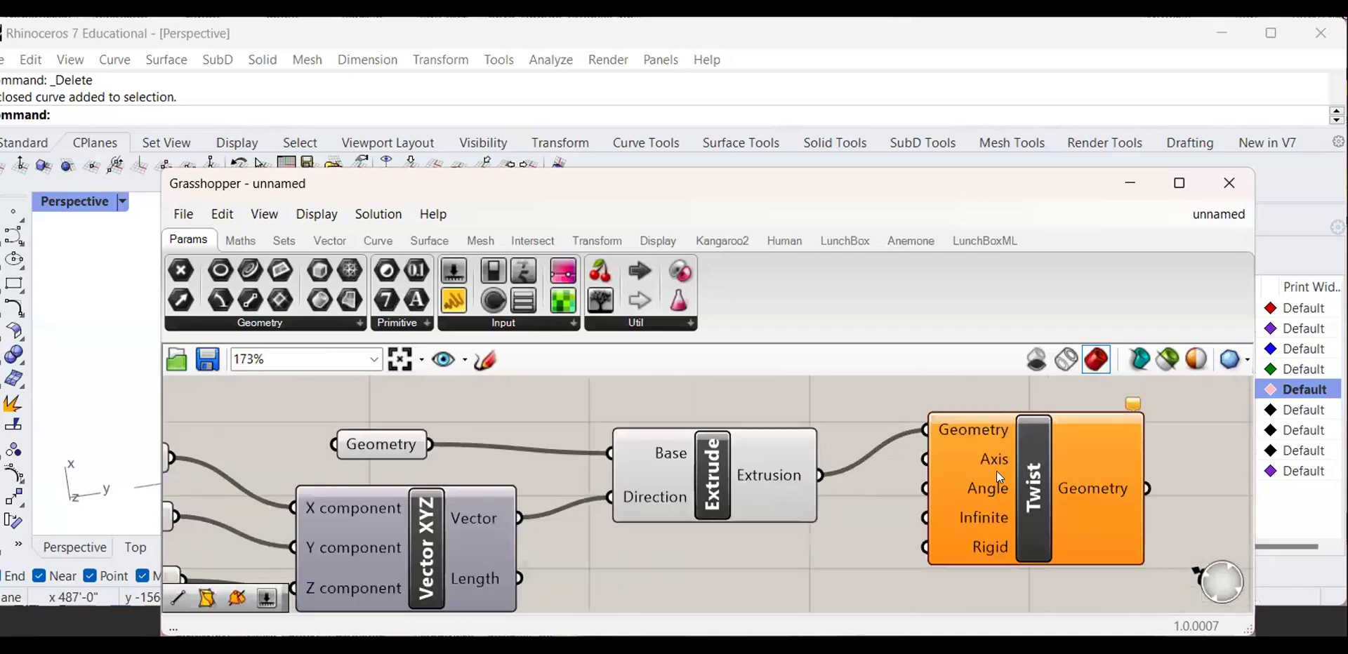
scroll(996, 470, up, 2)
scroll(984, 477, down, 2)
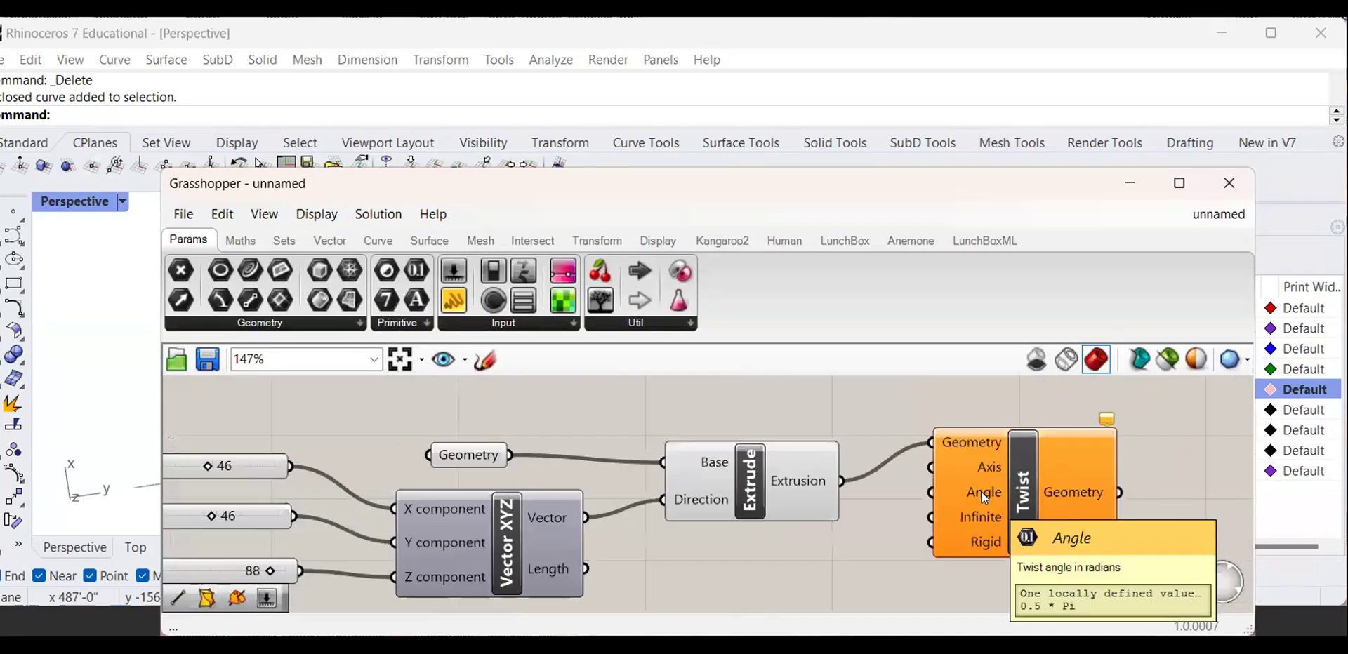
scroll(912, 534, up, 1)
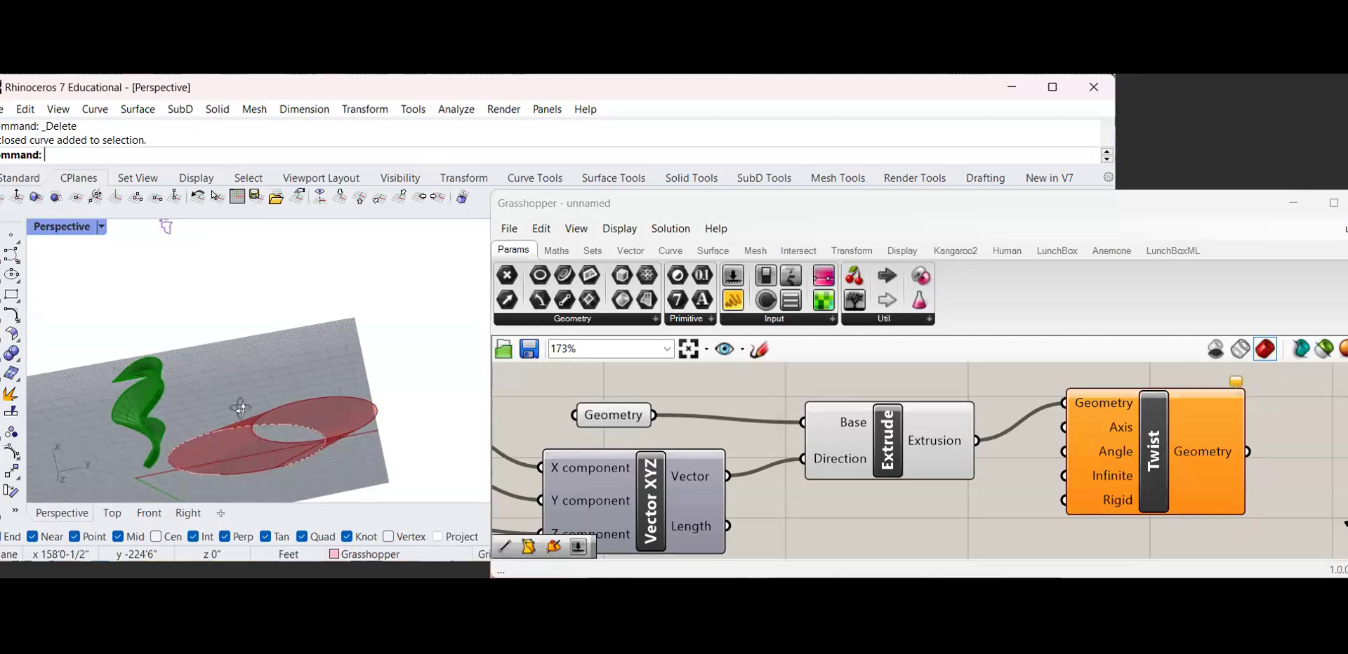
right_drag(245, 408, 303, 411)
scroll(303, 411, up, 1)
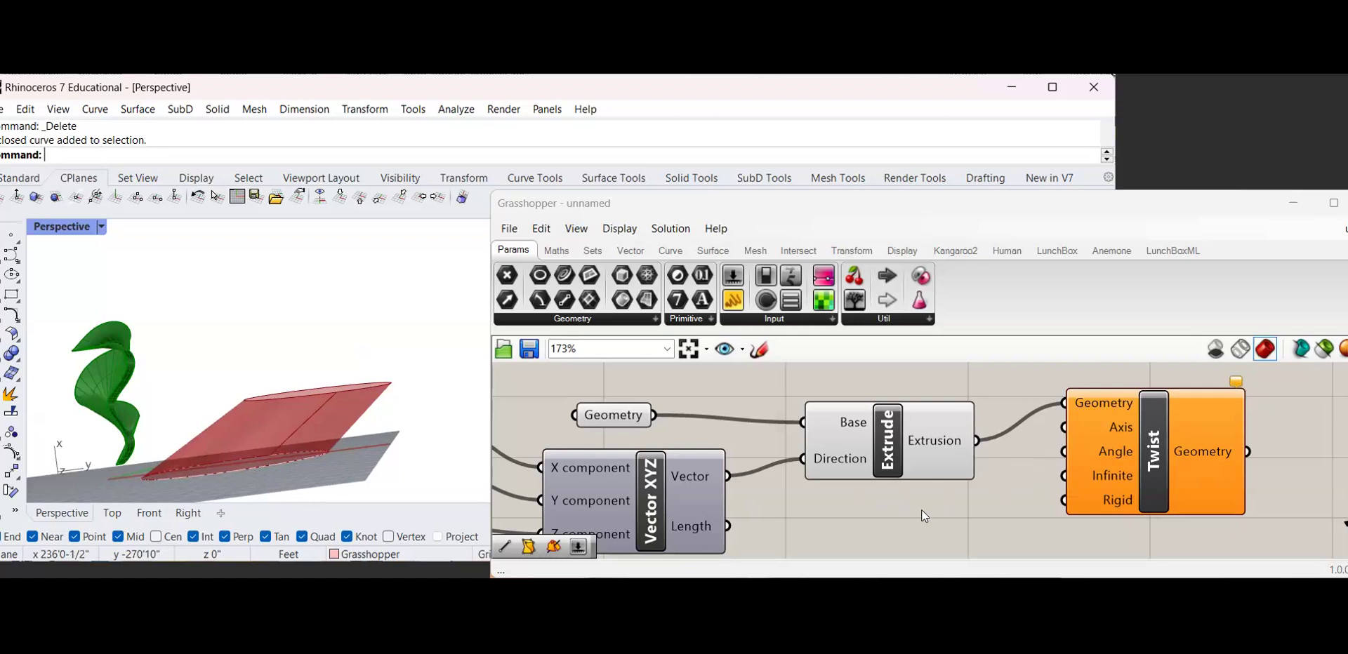
scroll(922, 510, down, 2)
right_drag(1029, 453, 972, 440)
scroll(972, 440, up, 2)
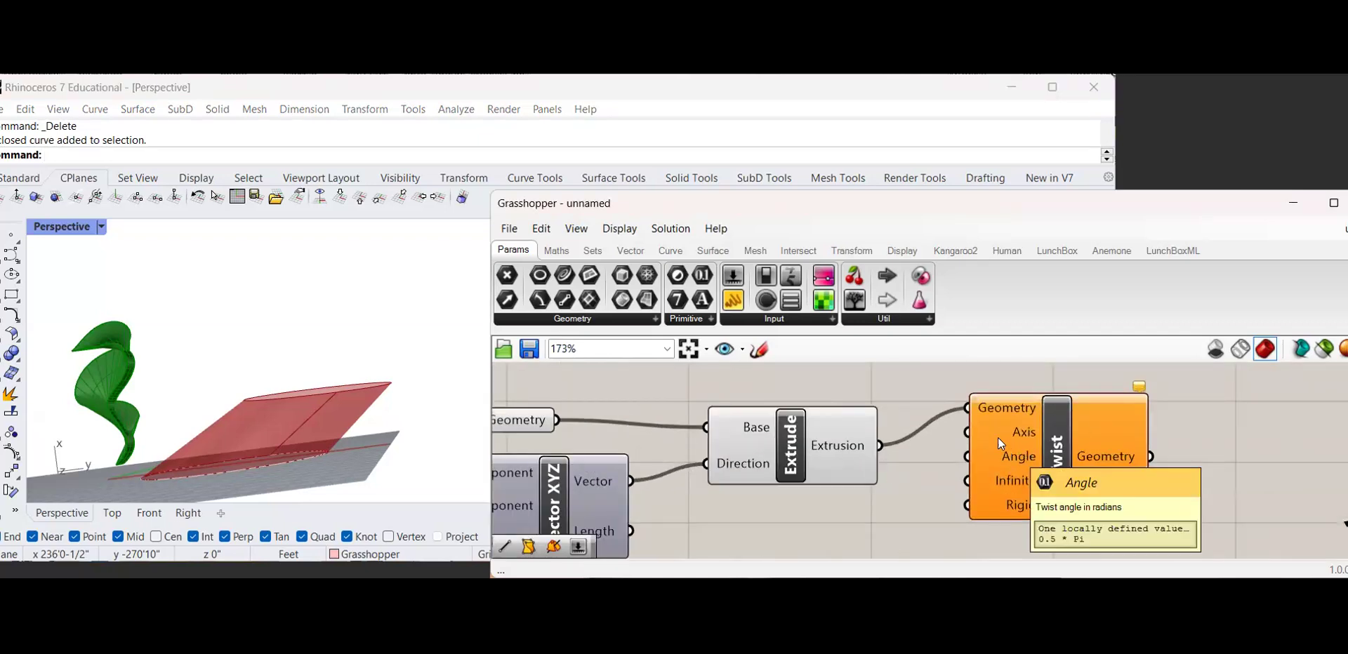
mouse_move(997, 437)
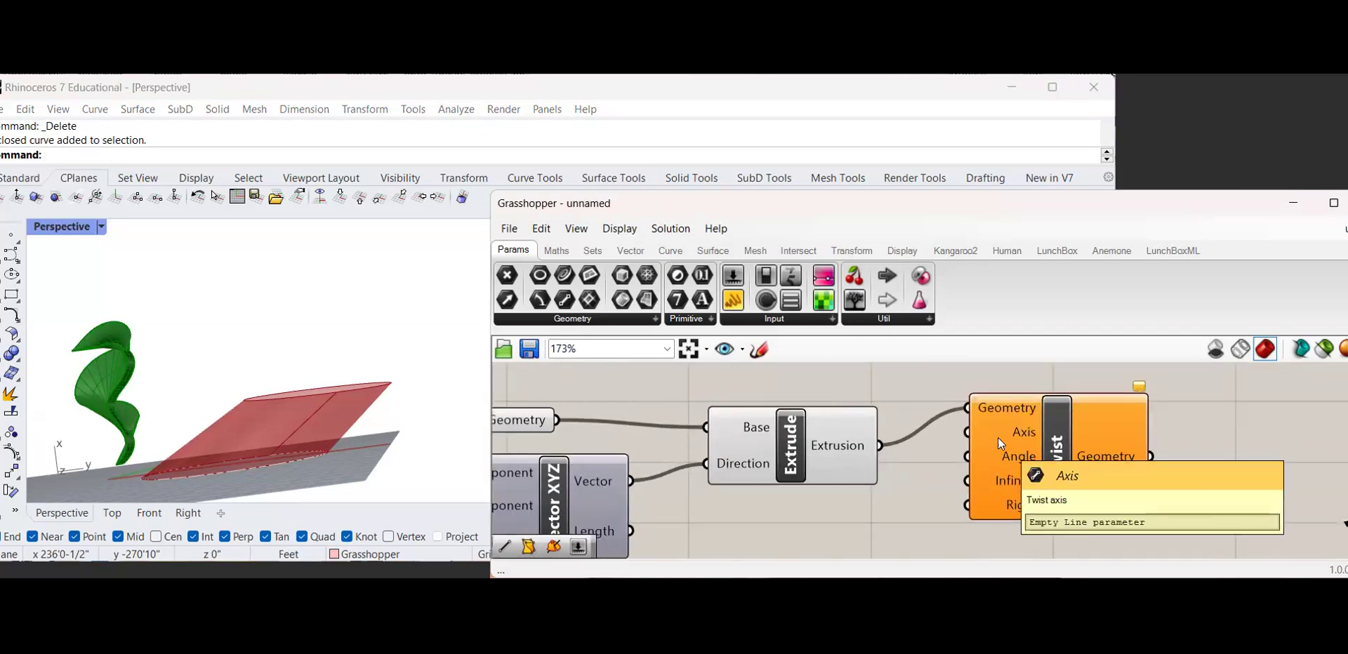
Try using a Unit Y vector as the Twist component's Axis and read the component's error message
double_click(853, 508)
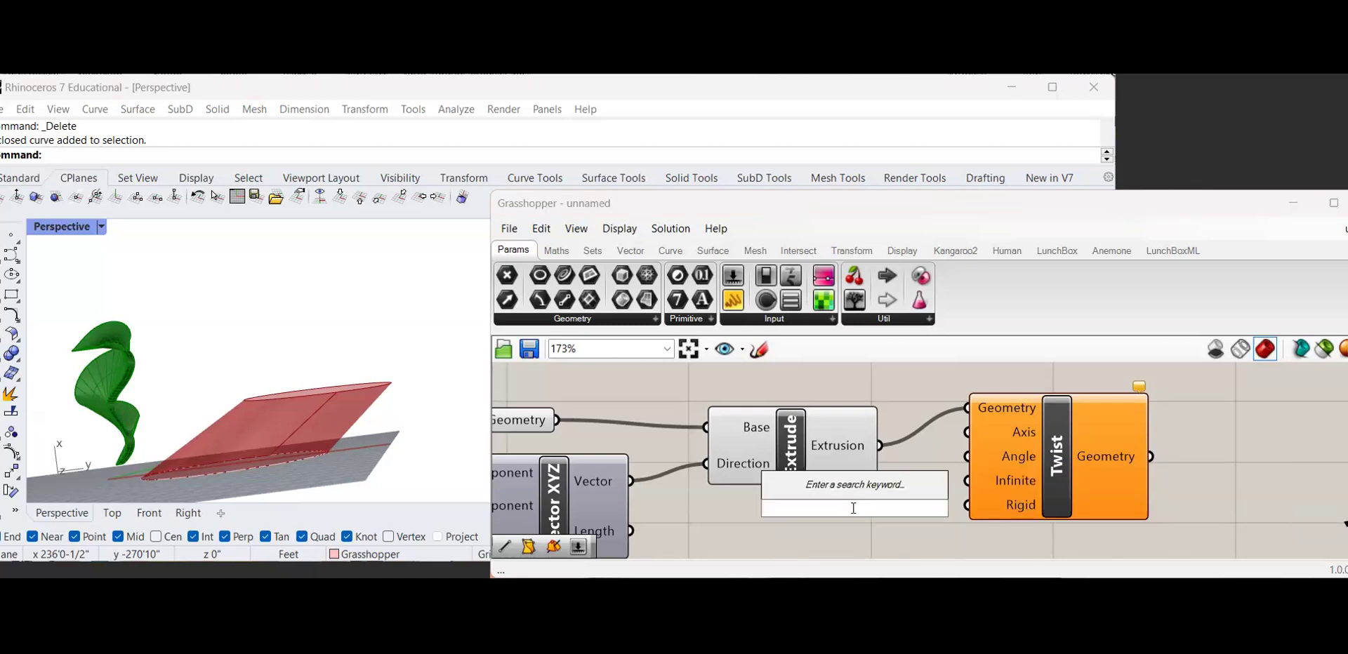
text(y)
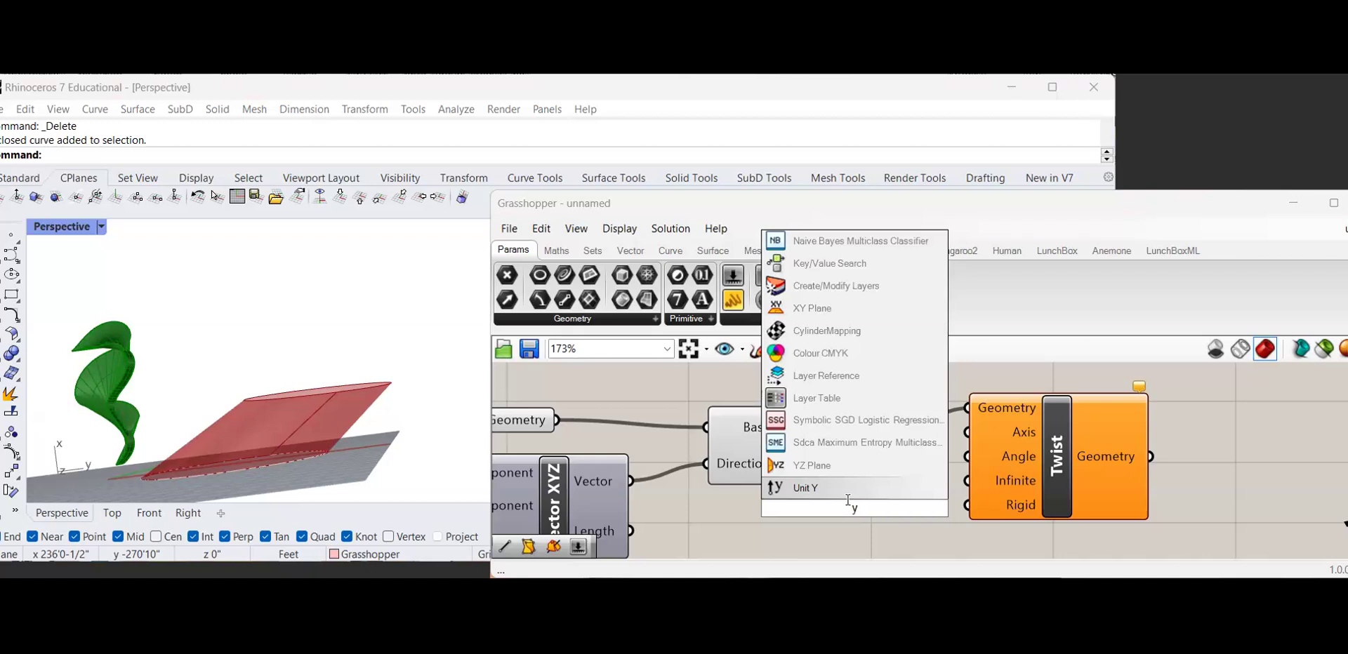
click(841, 491)
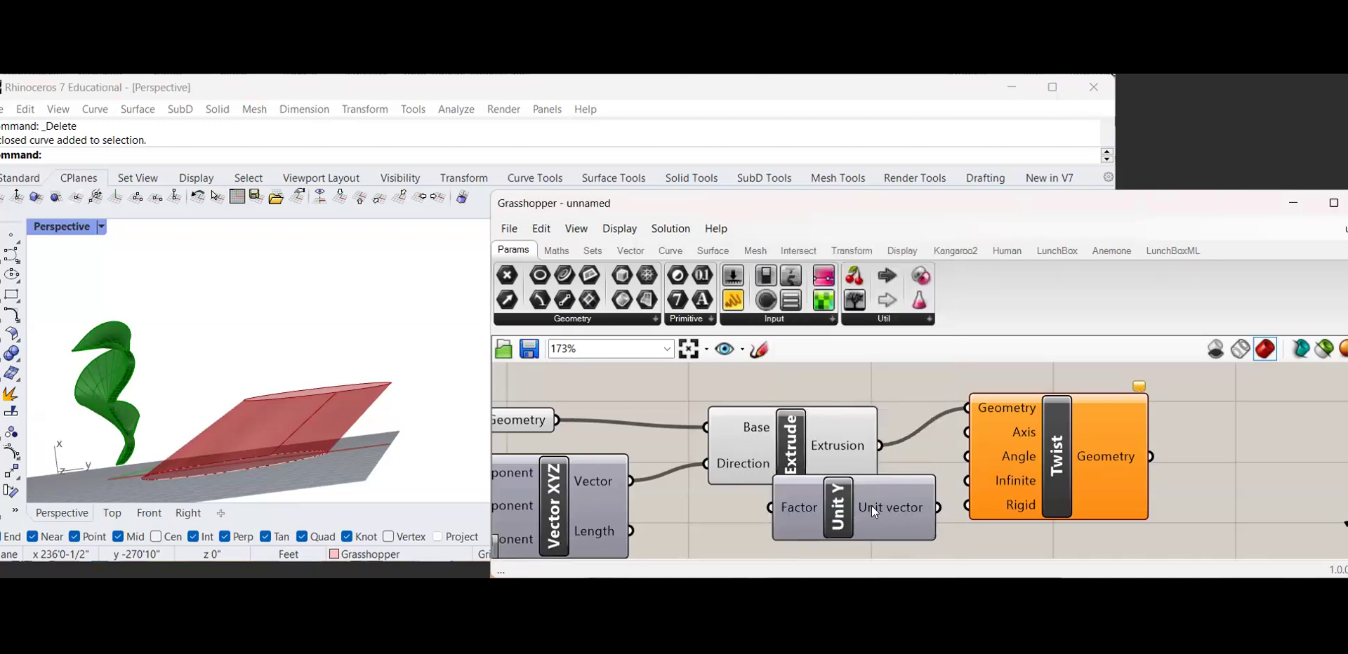
right_drag(951, 493, 874, 516)
drag(861, 531, 889, 457)
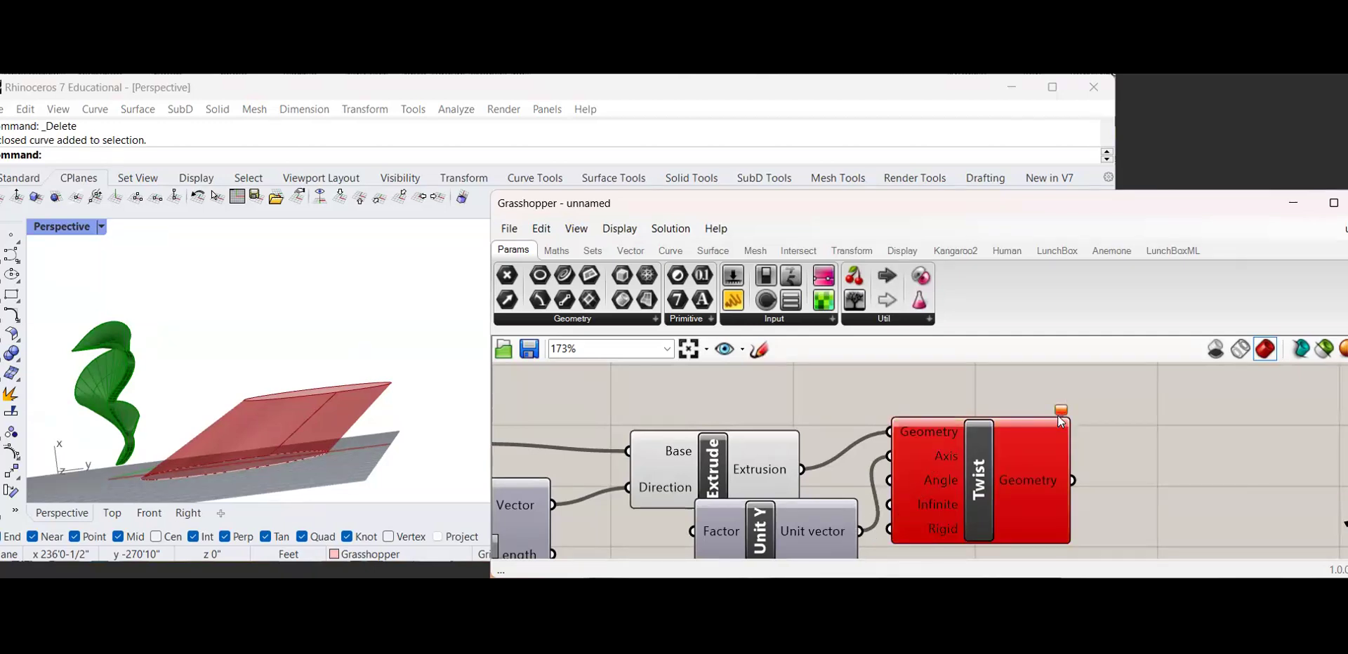
mouse_move(1061, 416)
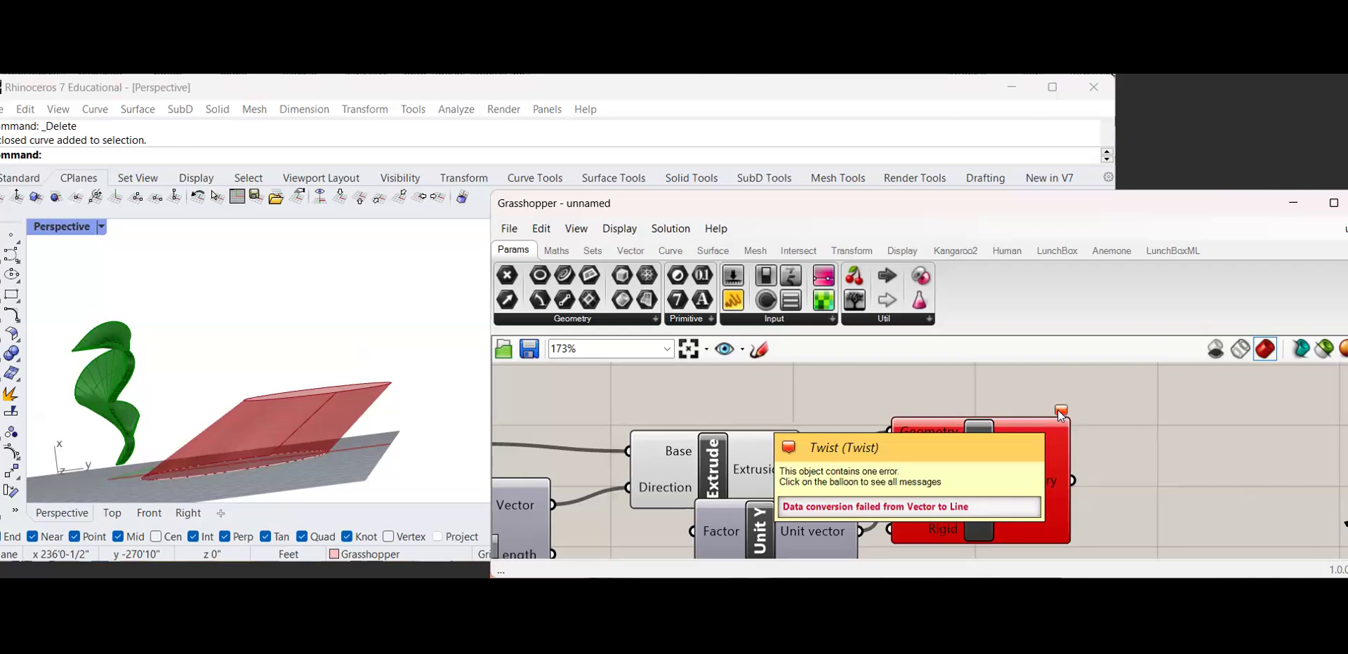
Delete the Unit Y component connected to the Twist component's Axis input
click(768, 508)
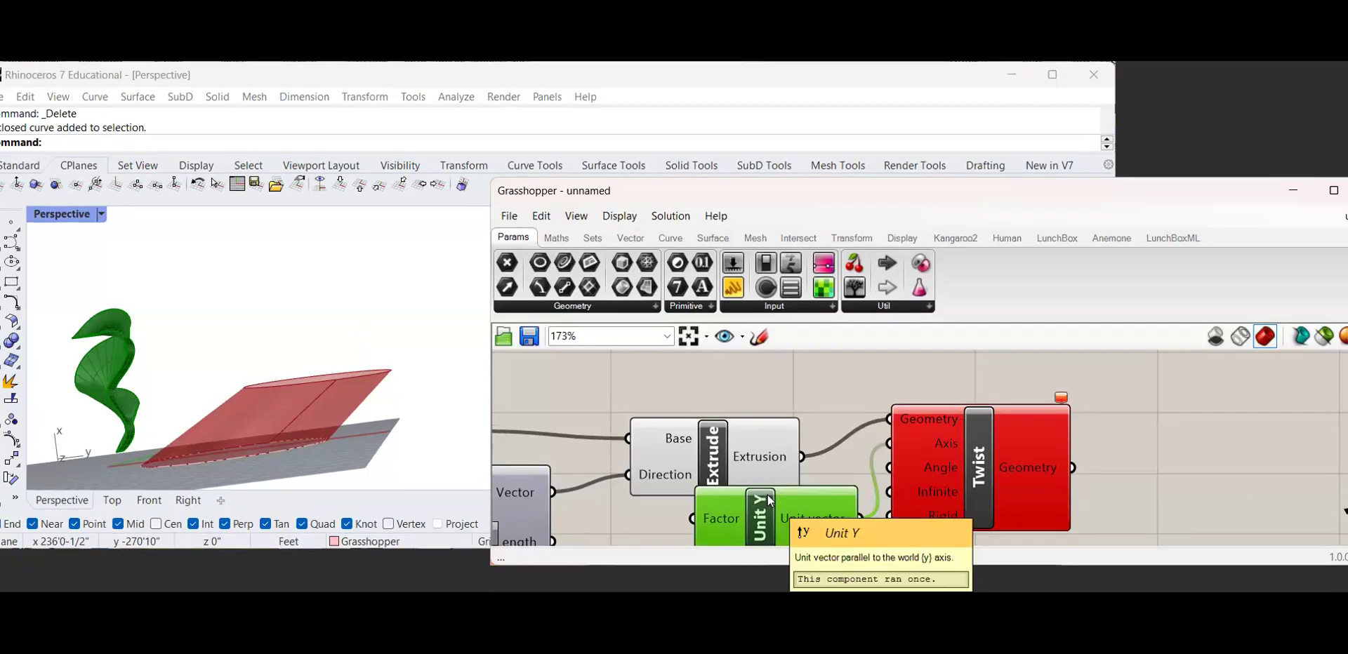
key(Delete)
scroll(769, 500, down, 2)
right_drag(829, 447, 887, 467)
scroll(860, 415, up, 2)
scroll(722, 484, down, 2)
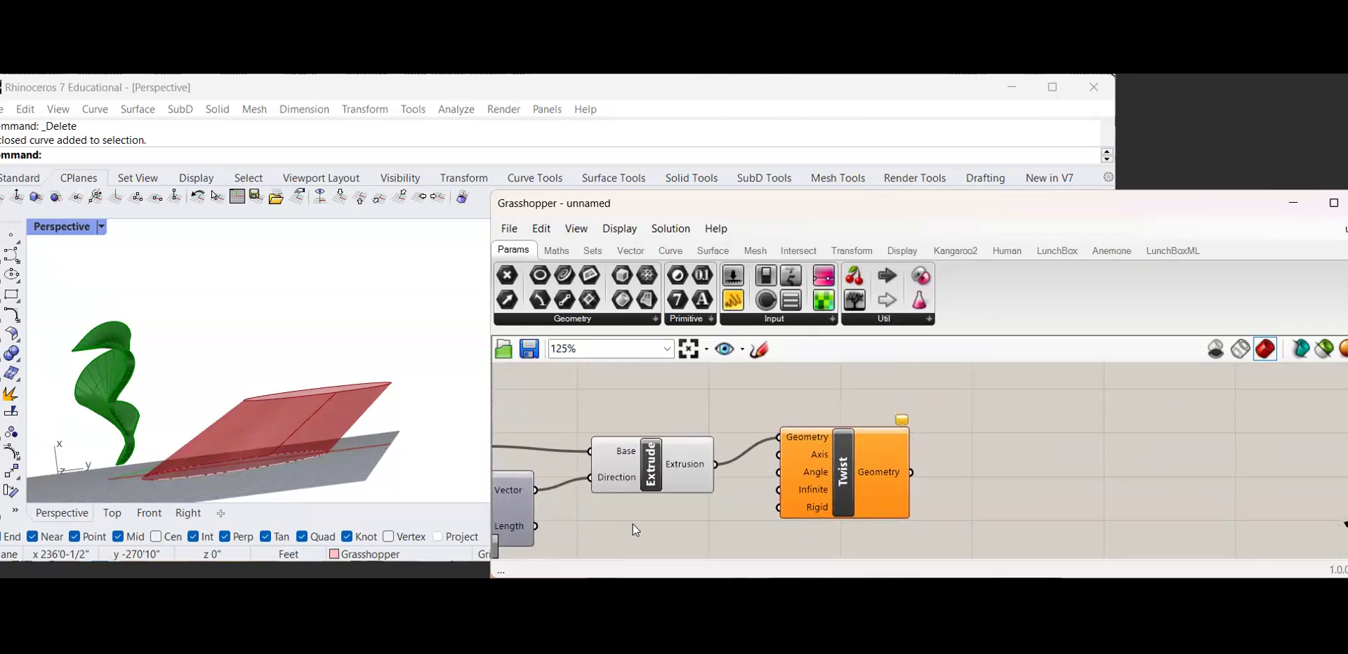
Add a number slider with the value 90 below the Extrude component
double_click(661, 518)
mouse_move(825, 492)
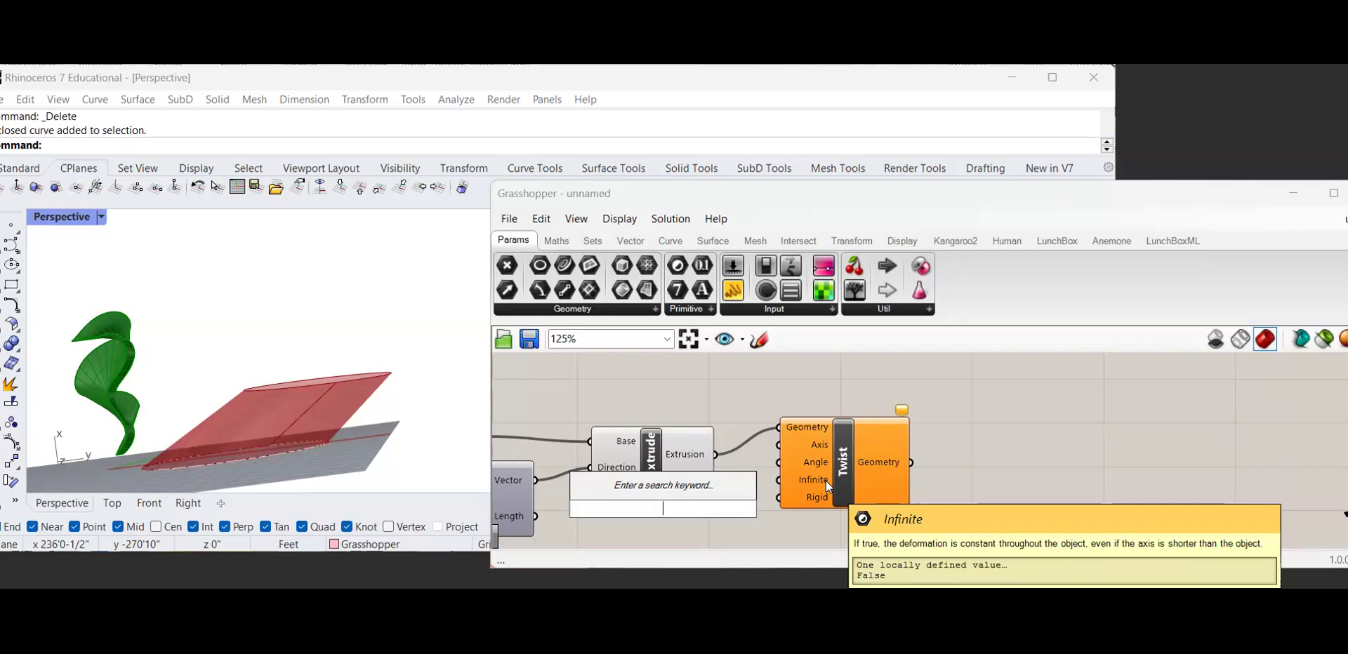
text(r)
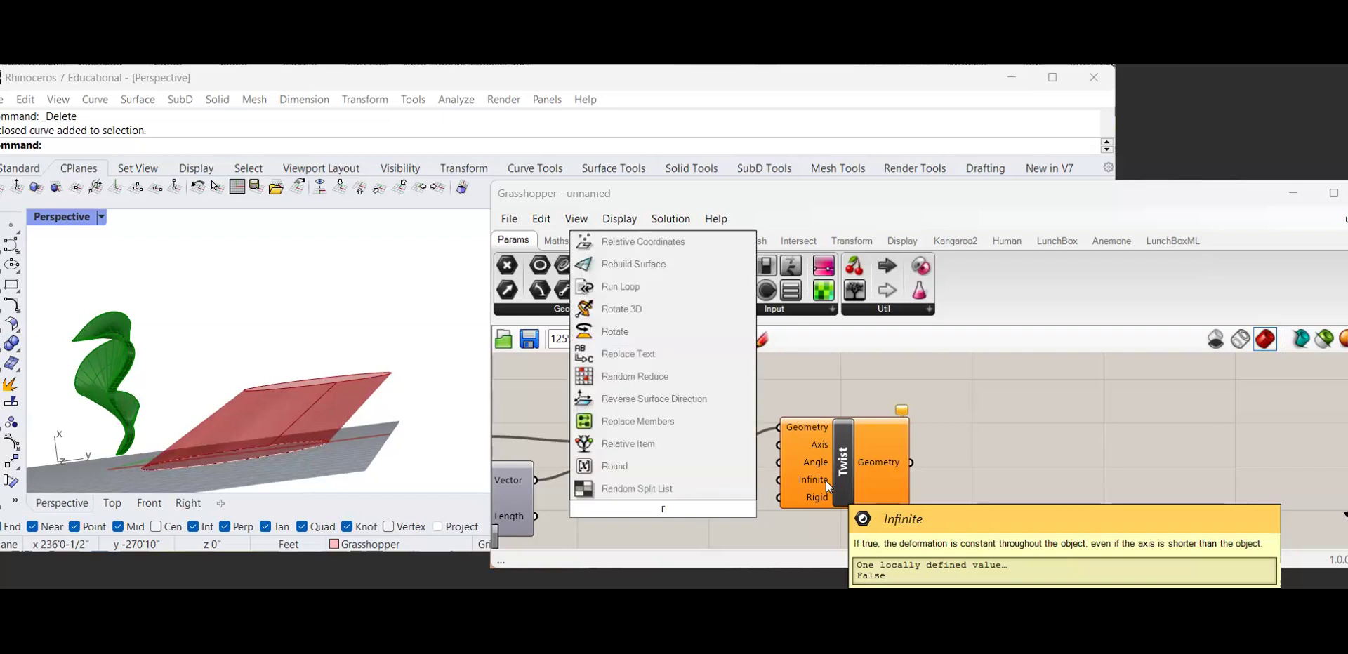
key(BackSpace)
text(deg)
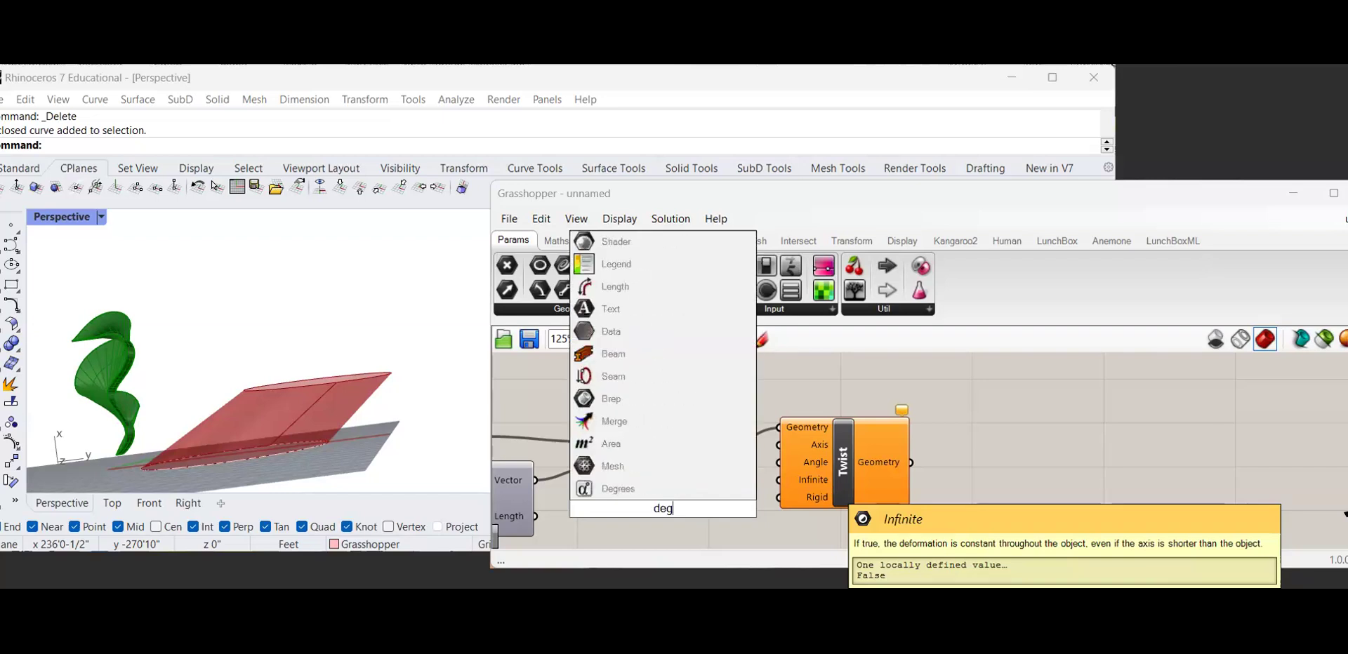
key(BackSpace)
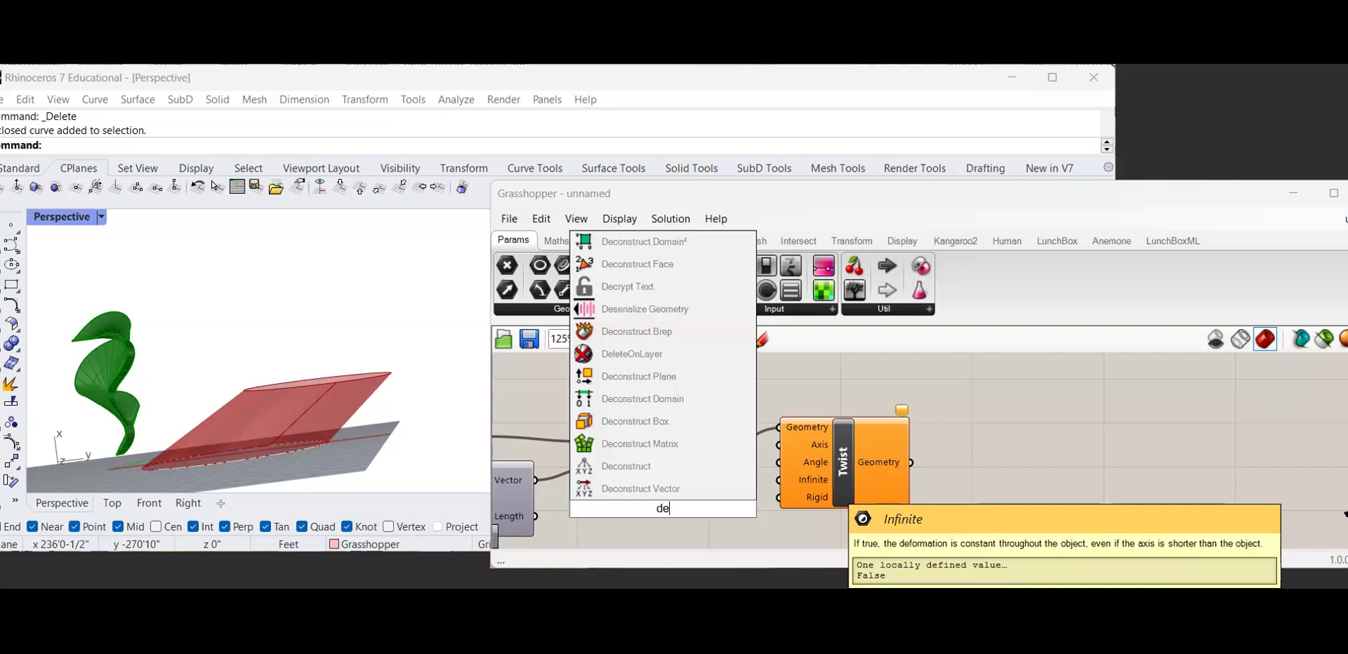
key(BackSpace)
key(BackSpace)
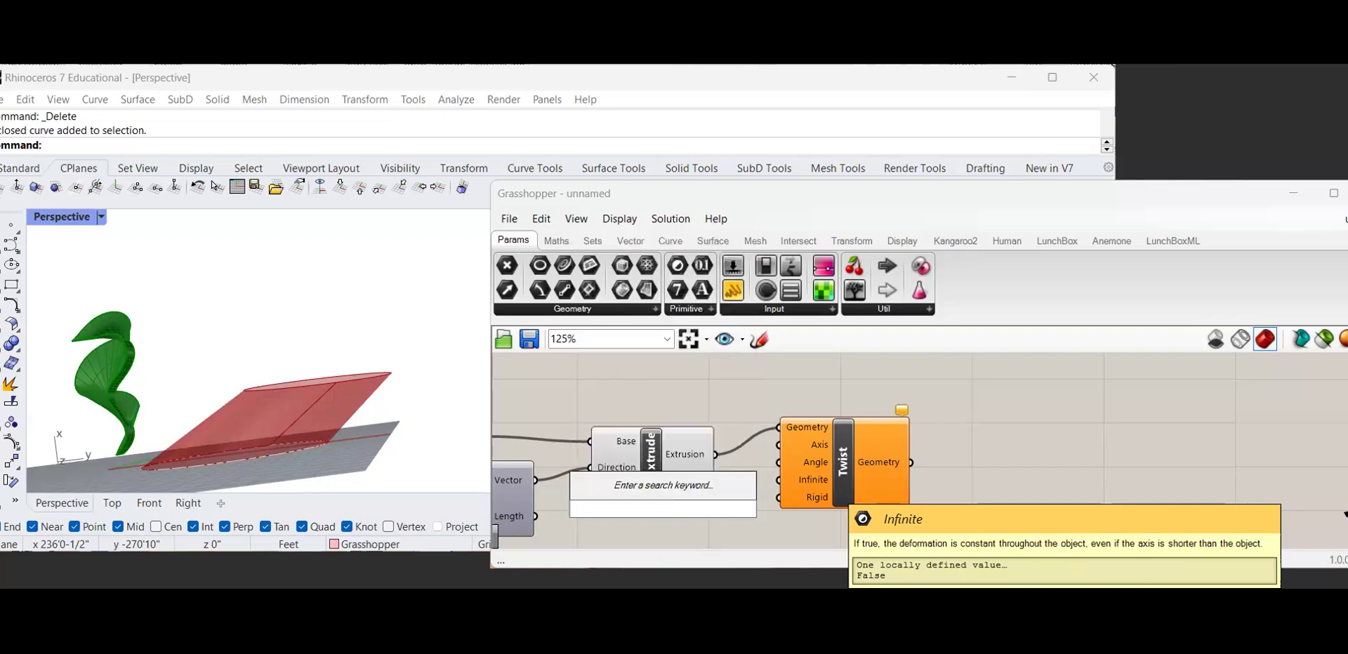
text(90)
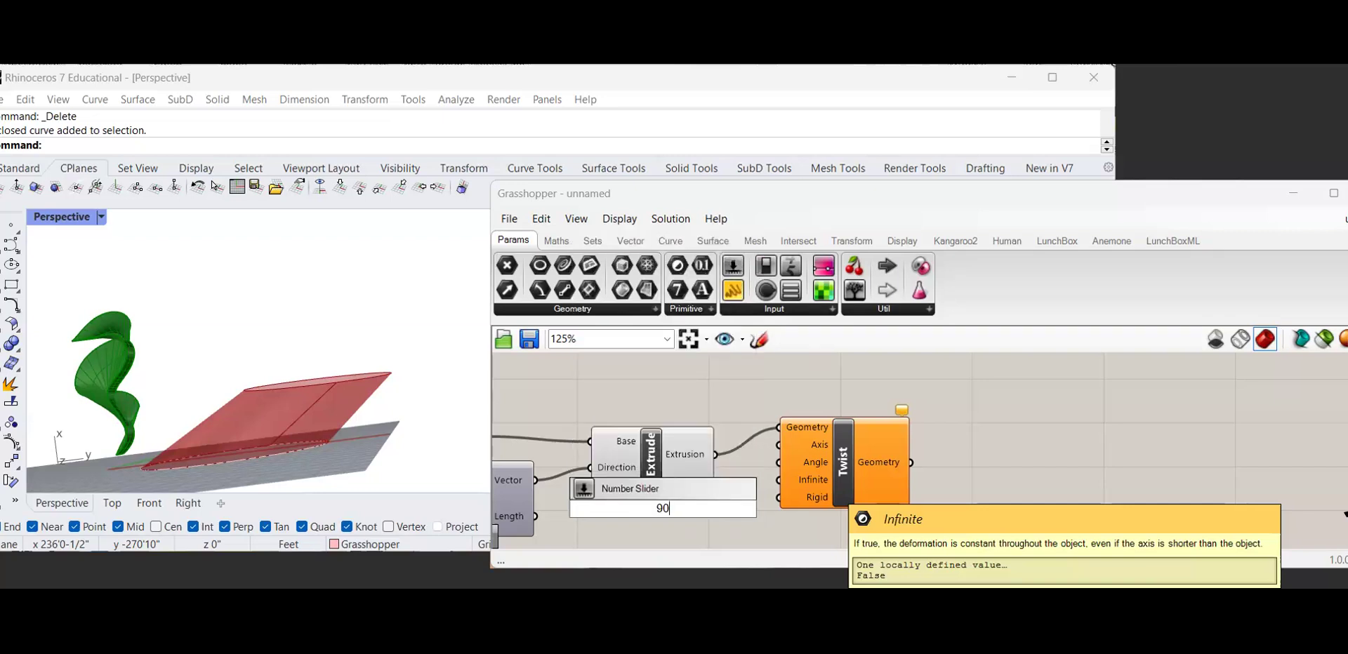
key(Return)
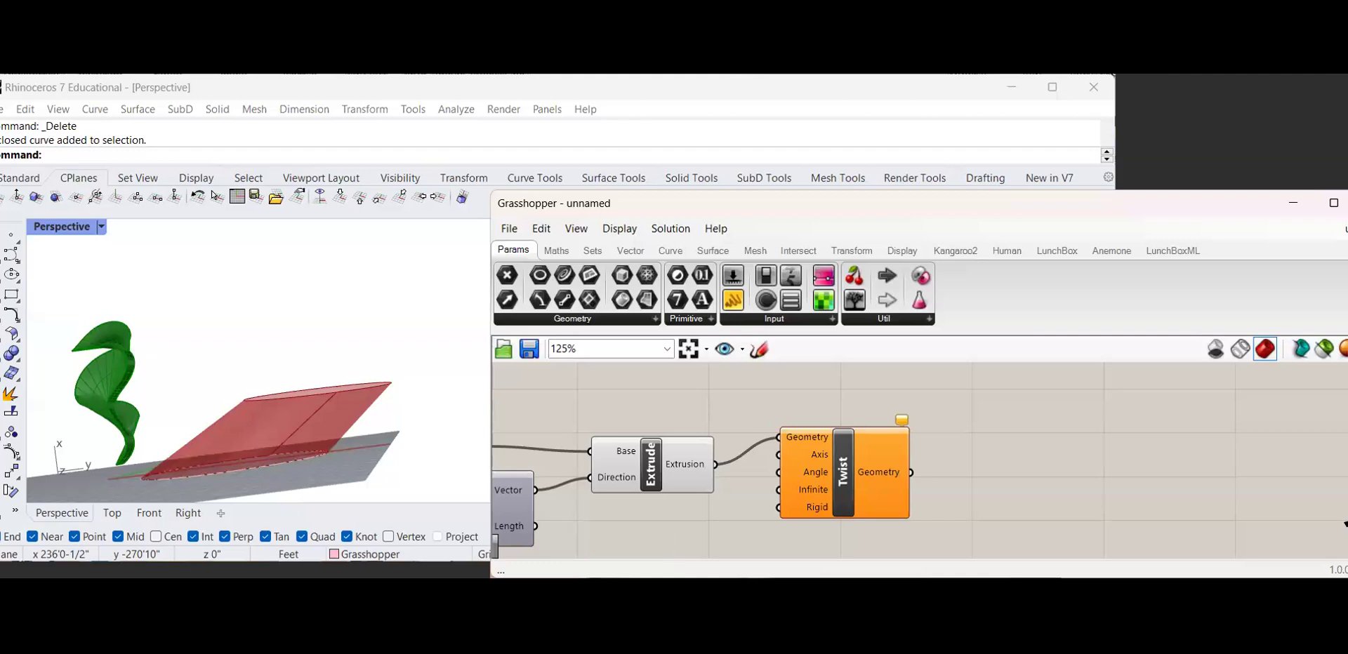
Connect the number slider to the Twist component's Angle input and set the slider to 50
scroll(669, 541, down, 3)
drag(838, 455, 887, 447)
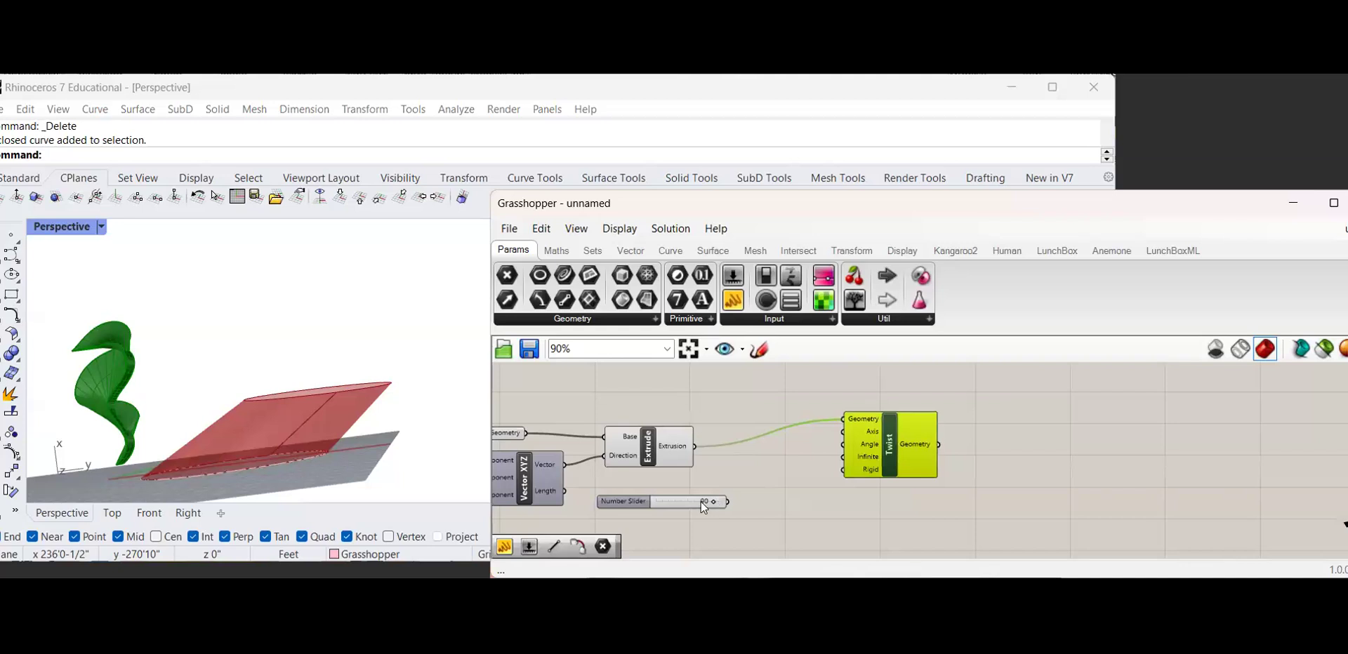
drag(728, 501, 835, 445)
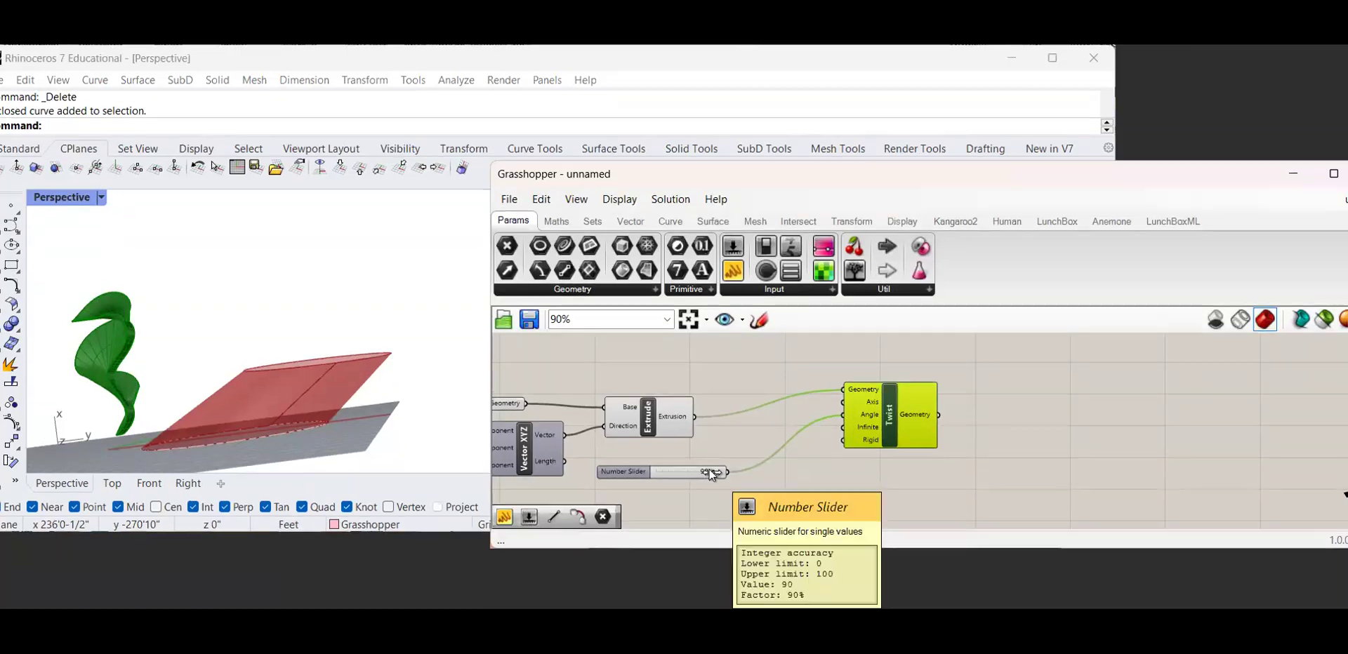
mouse_move(711, 502)
mouse_down()
mouse_move(670, 500)
mouse_move(707, 500)
mouse_up()
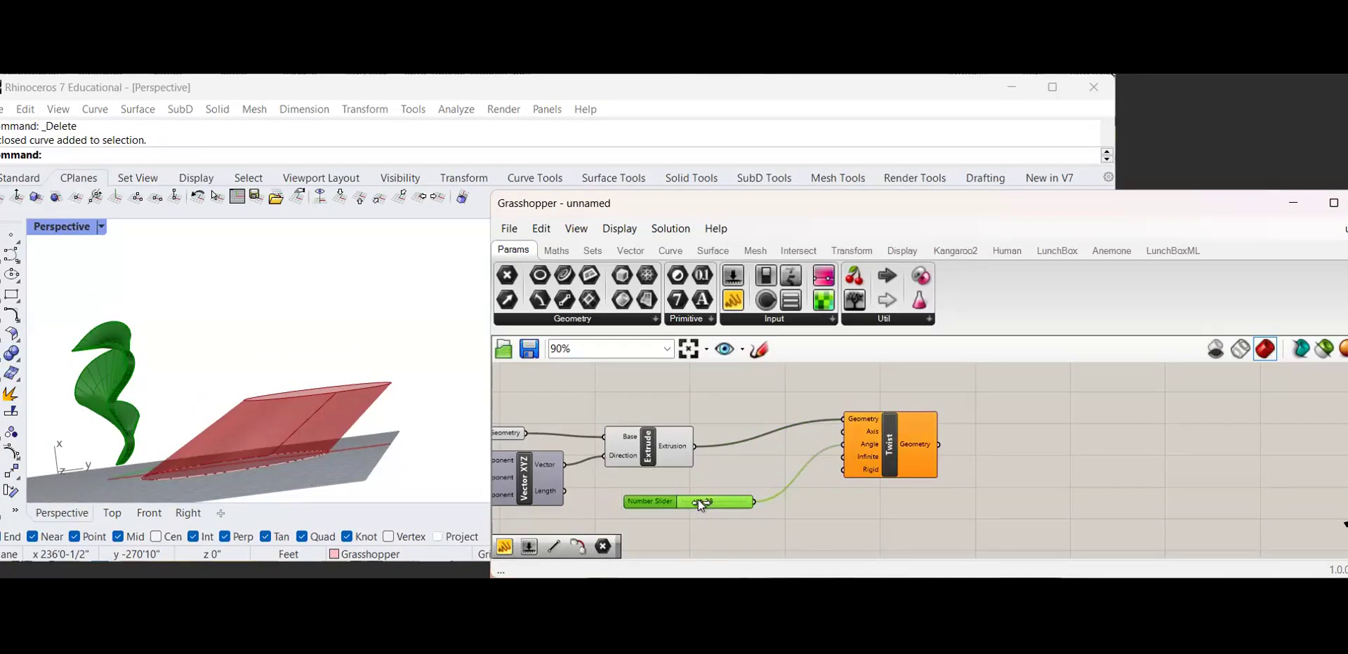
click(804, 449)
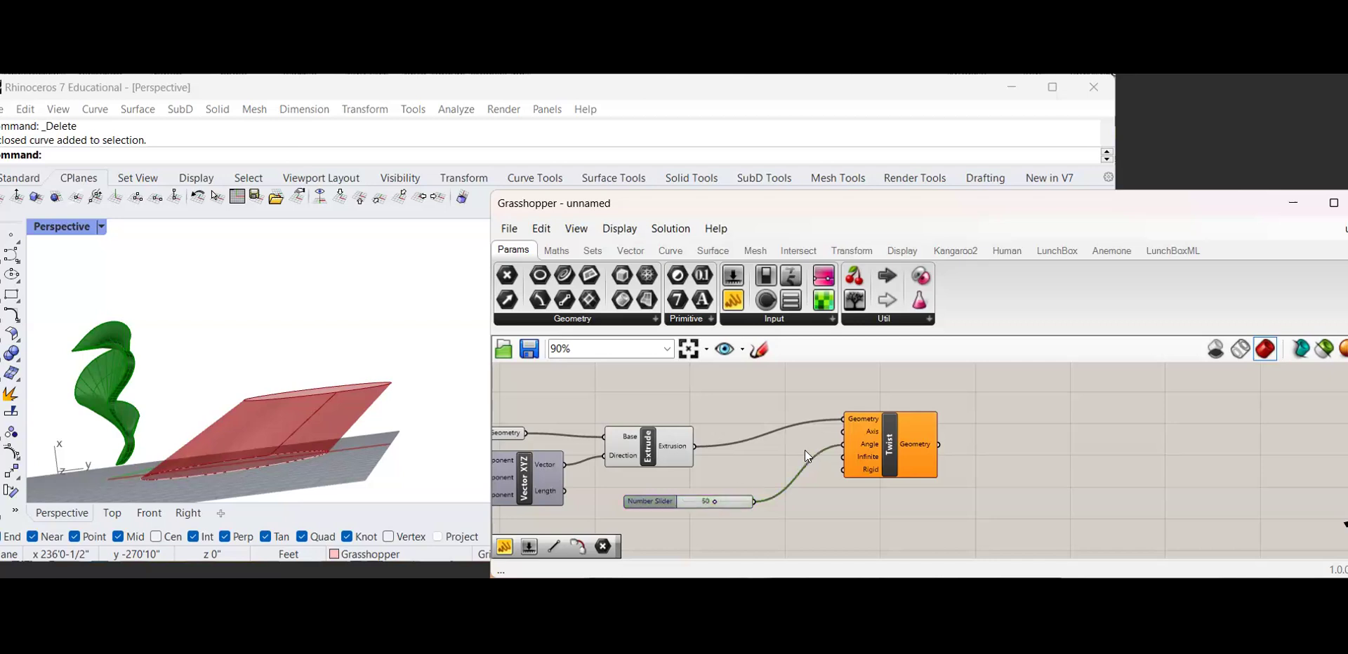
scroll(852, 426, up, 3)
scroll(751, 469, down, 2)
right_drag(753, 452, 720, 450)
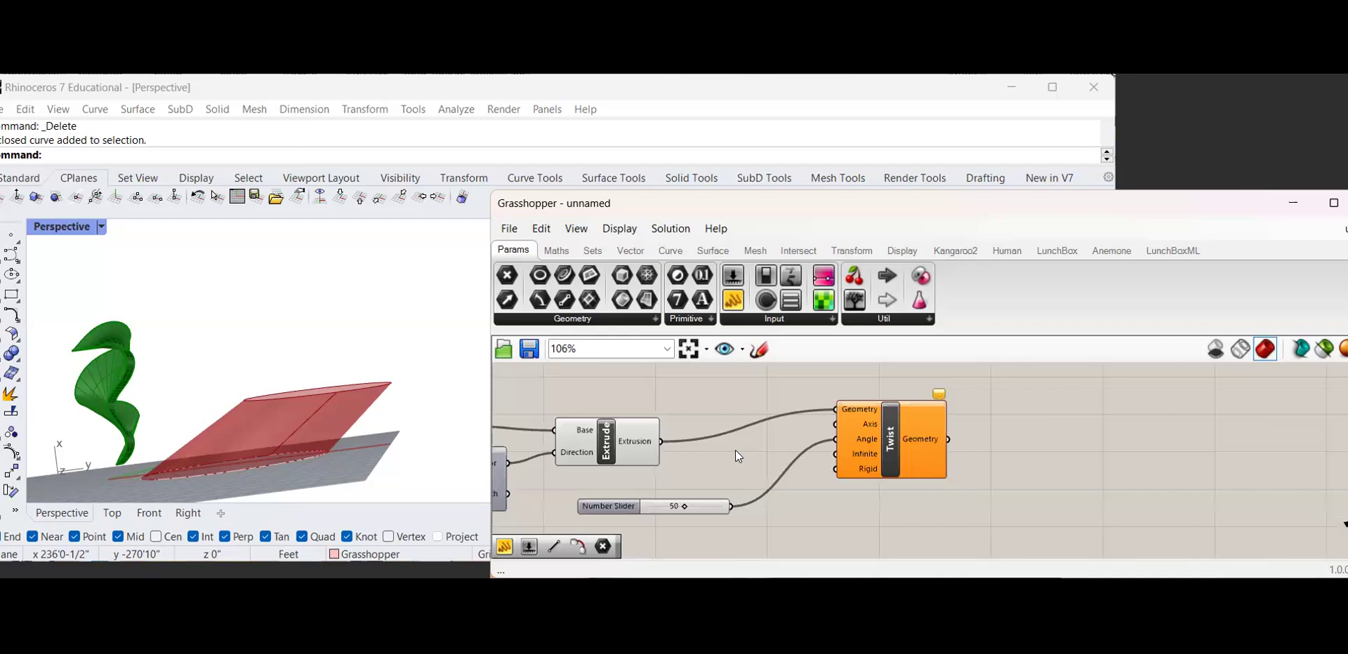
scroll(752, 503, up, 1)
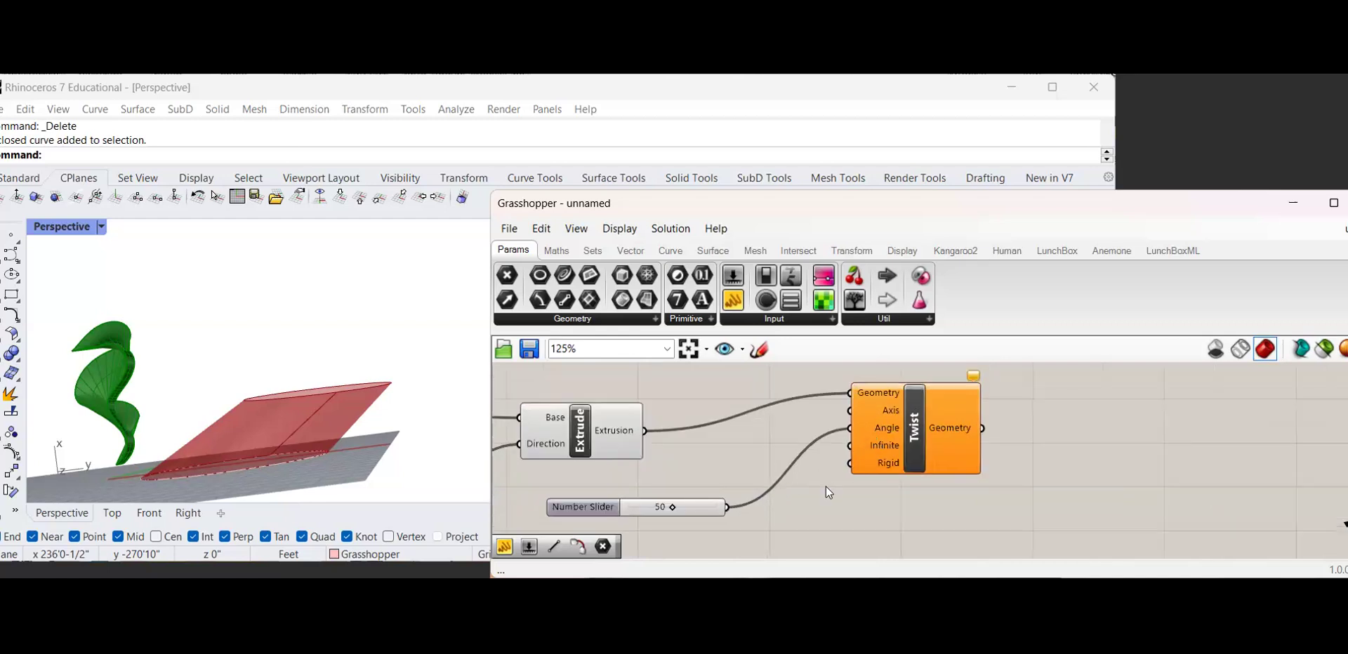
Try placing a Degrees component between the number slider and the Twist component, and delete it
double_click(845, 486)
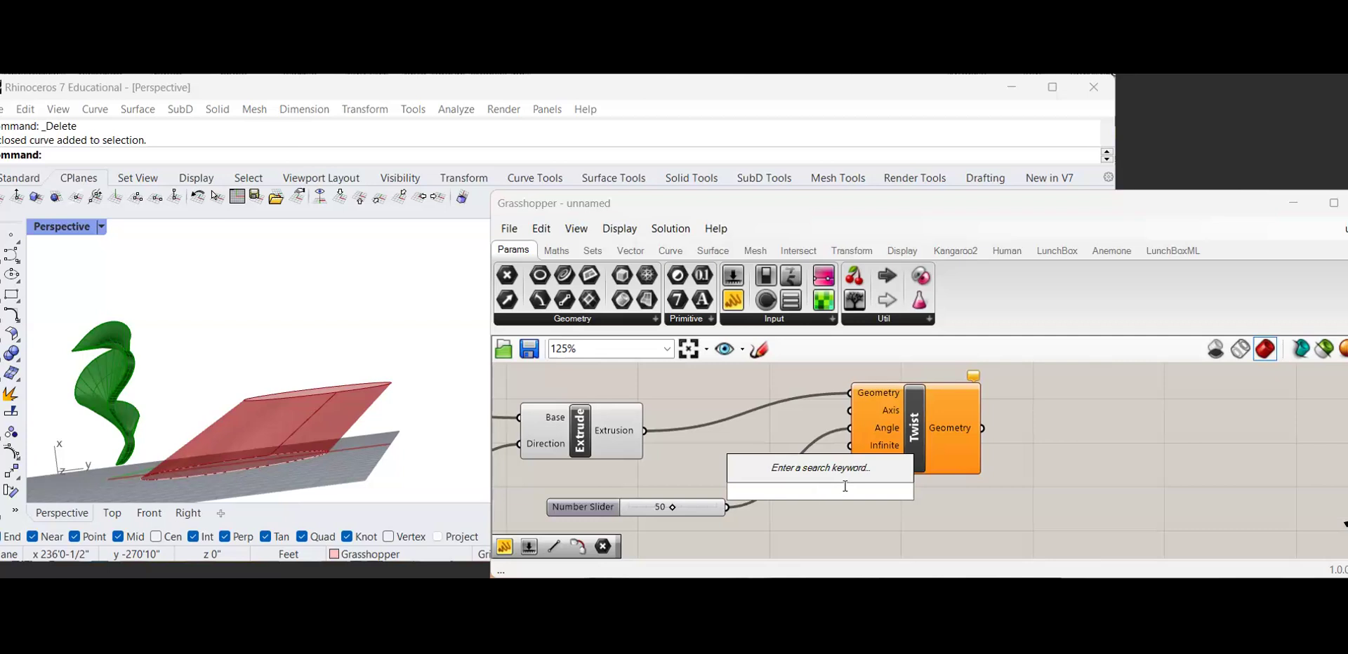
text(ra)
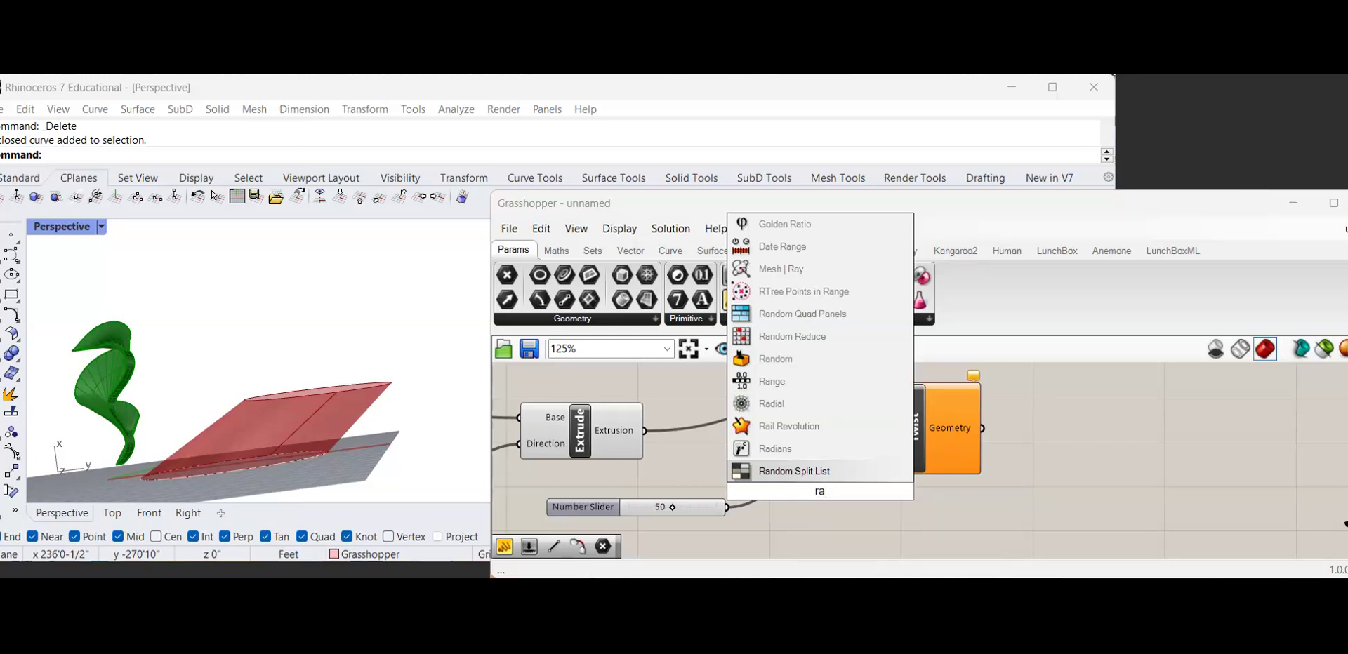
key(BackSpace)
key(BackSpace)
text(deg)
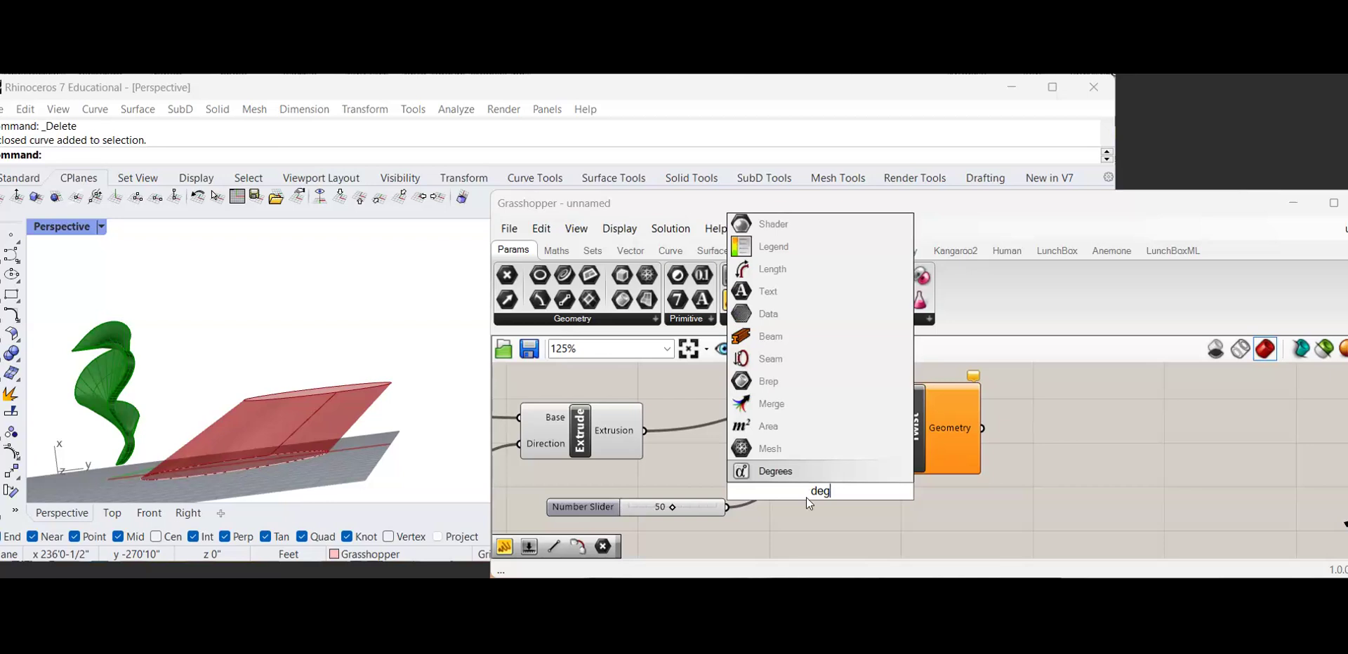
key(Return)
drag(881, 450, 969, 433)
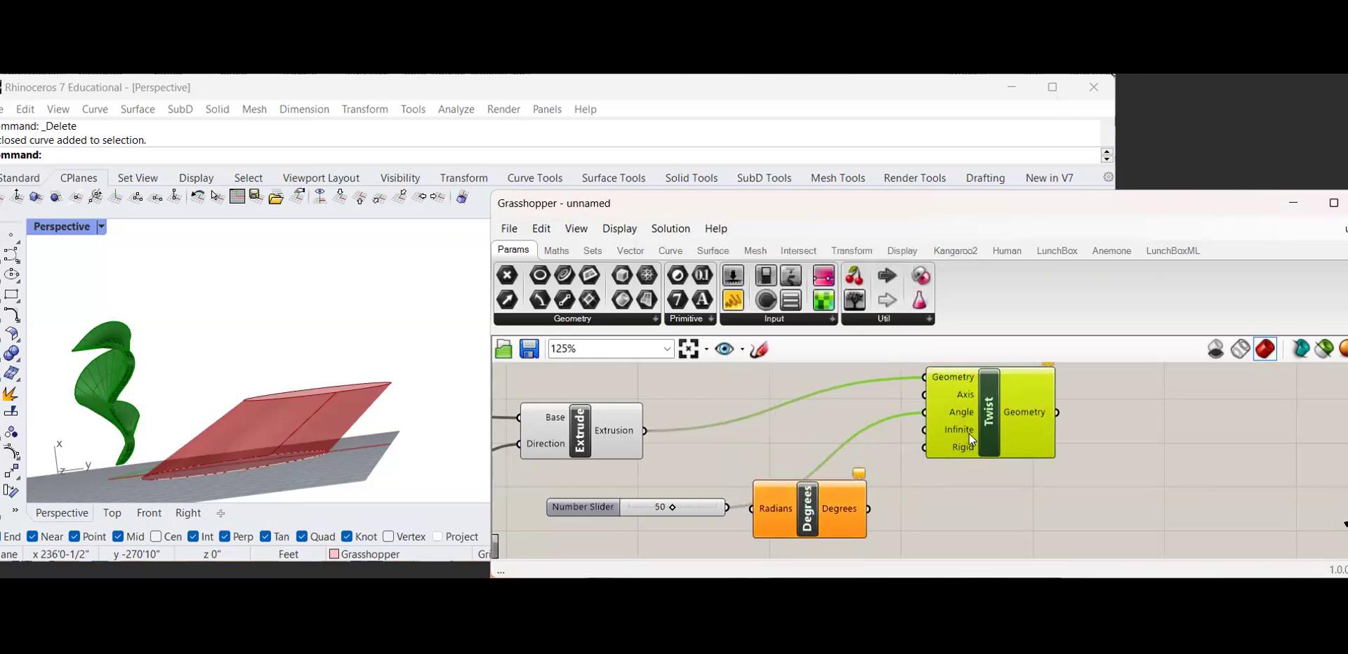
click(865, 512)
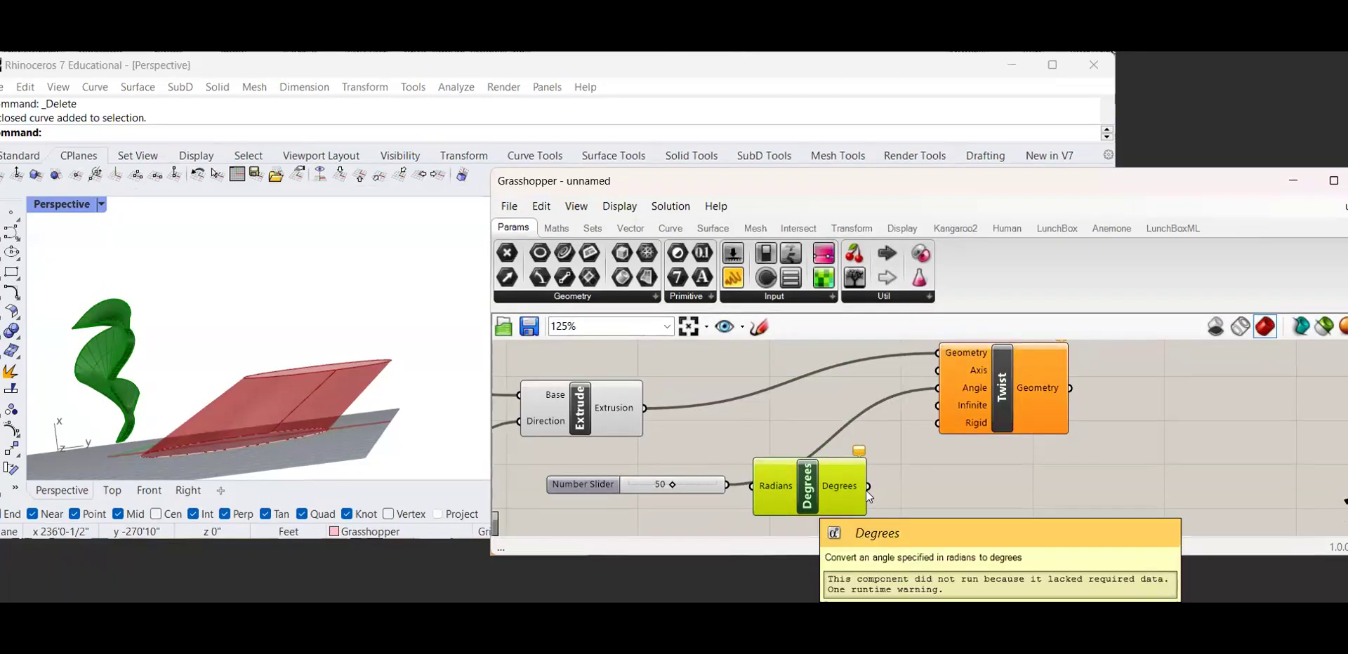
key(Delete)
Add a Radians component that converts the slider's degrees, connect it to Twist's Angle input, and set the slider to 50
text(Rad)
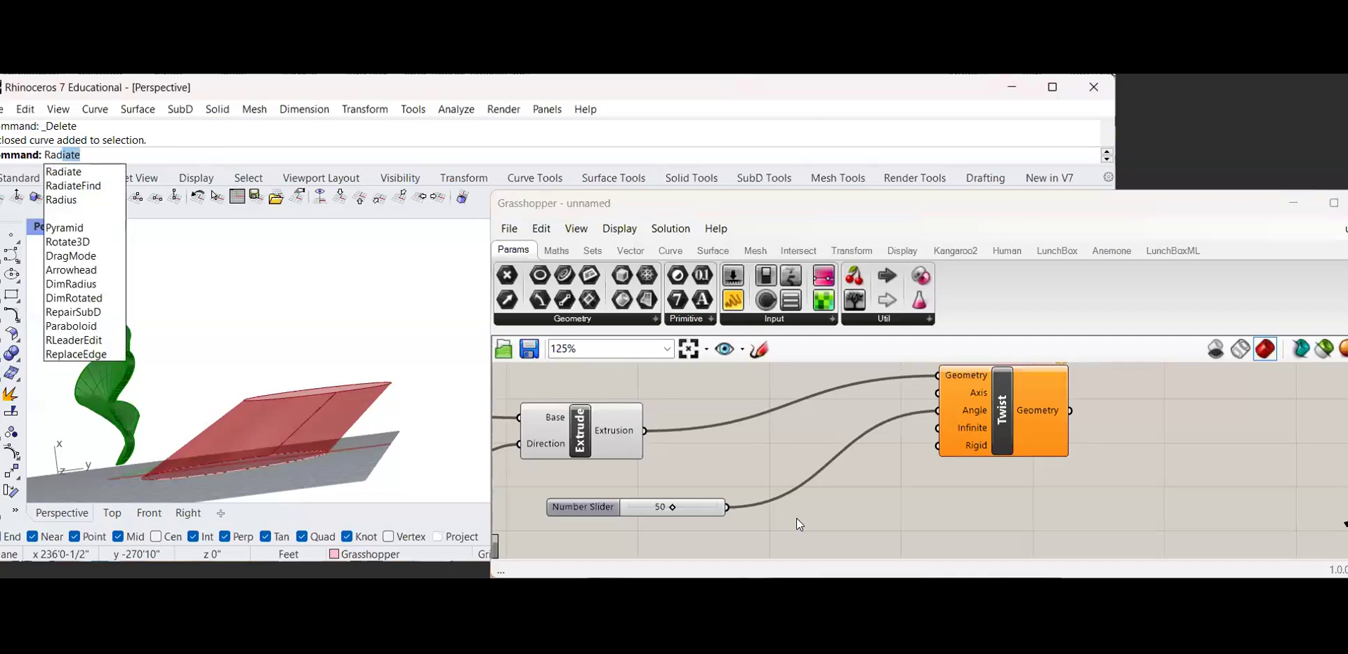
double_click(798, 519)
text(radi)
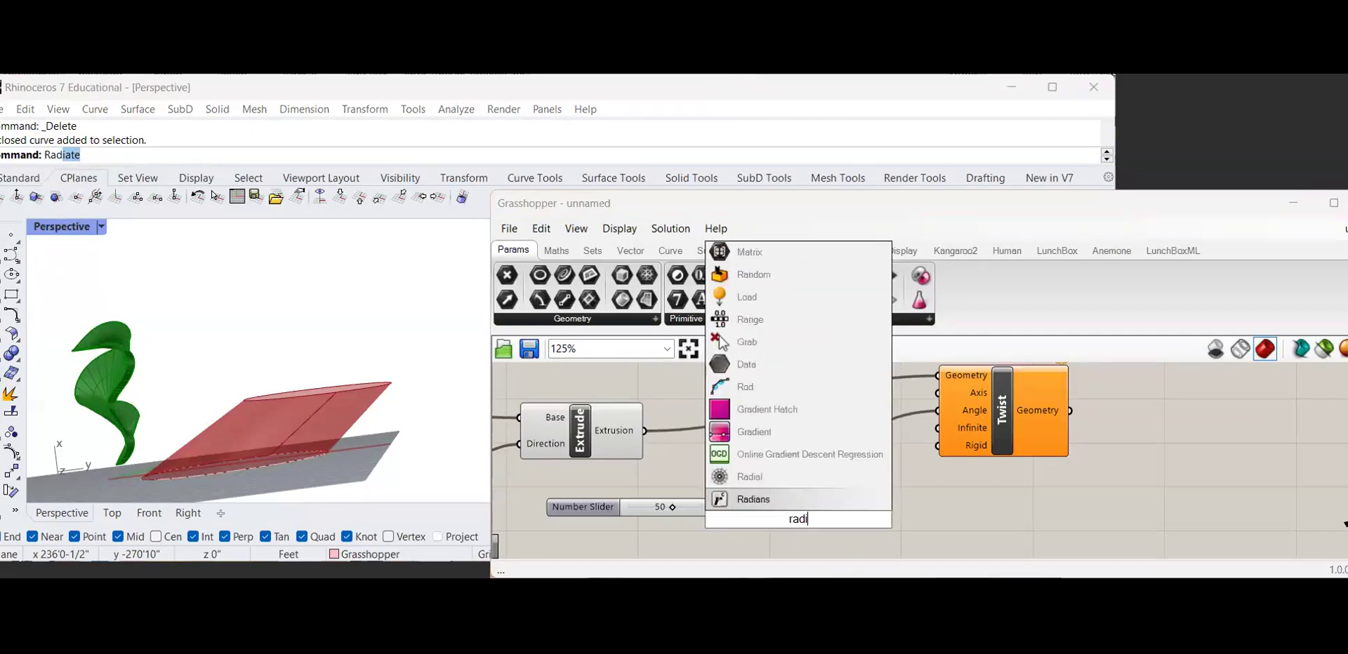
click(772, 500)
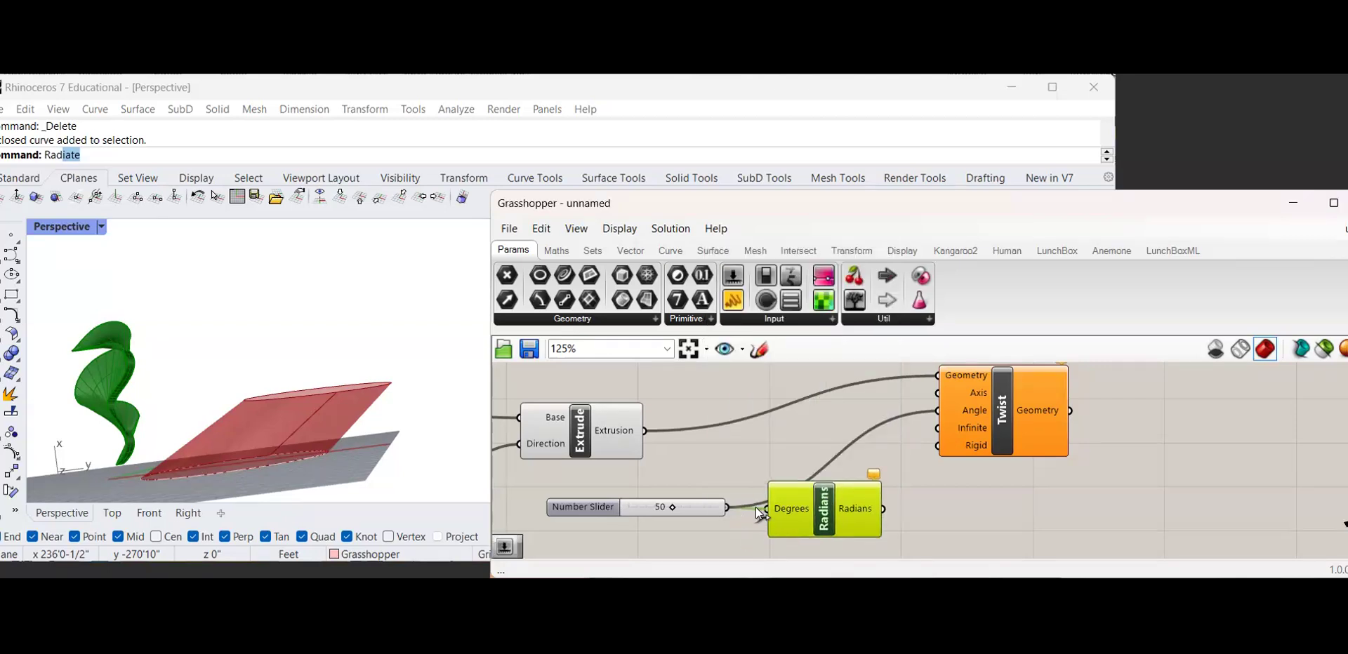
drag(756, 507, 765, 508)
drag(882, 509, 928, 412)
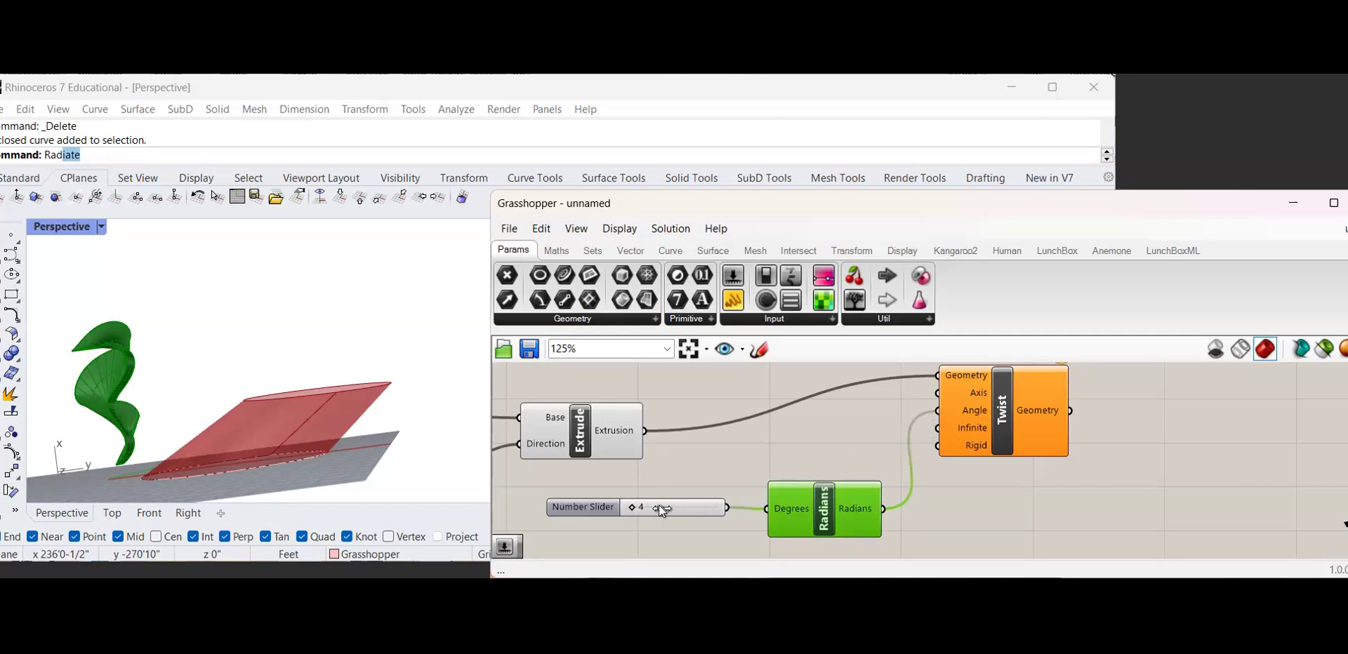
drag(692, 504, 672, 507)
click(626, 474)
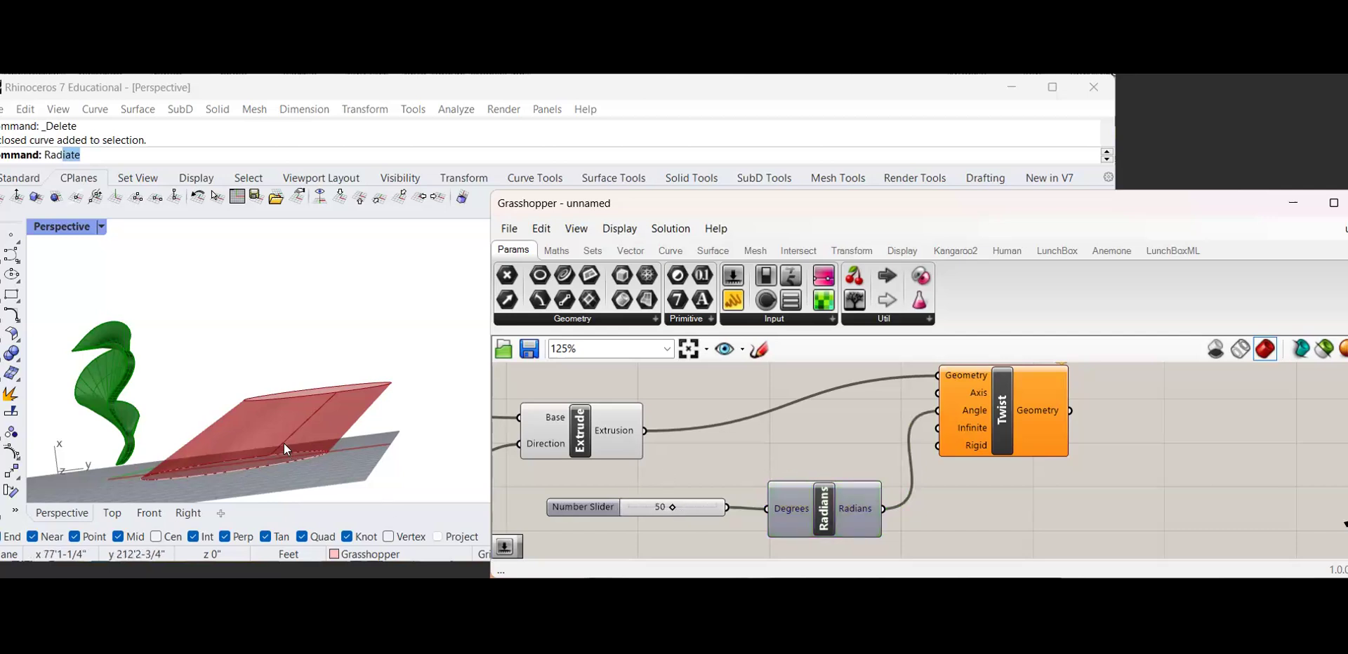
Examine the slanted extrusion in Perspective and the components that feed the Twist component
scroll(283, 444, up, 3)
scroll(269, 450, down, 1)
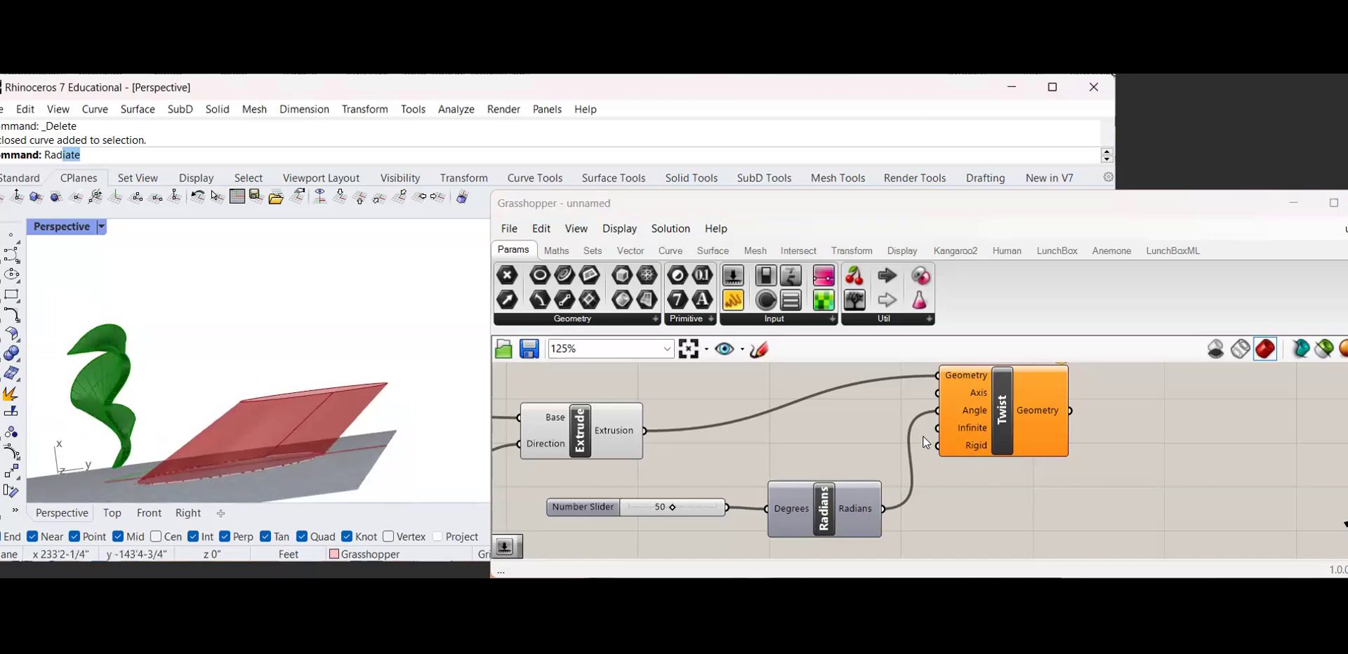
scroll(702, 461, down, 2)
right_drag(510, 458, 520, 475)
scroll(323, 468, up, 3)
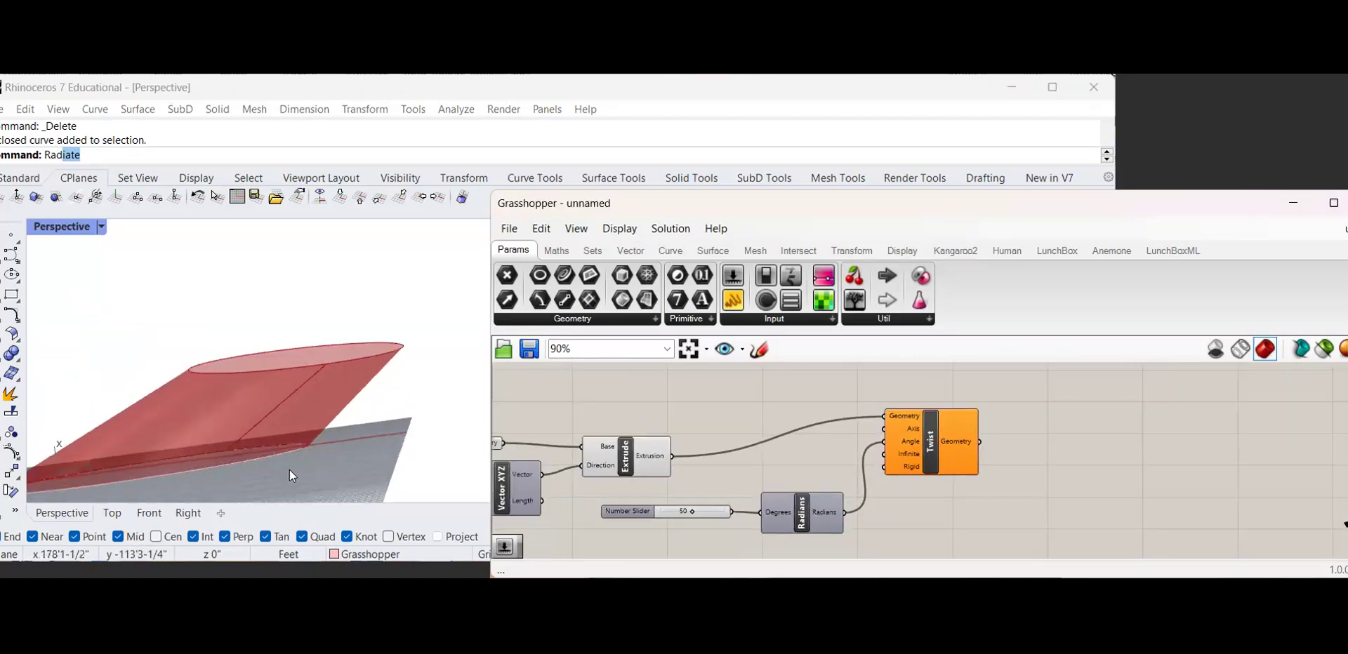
scroll(249, 461, down, 3)
right_drag(336, 337, 238, 393)
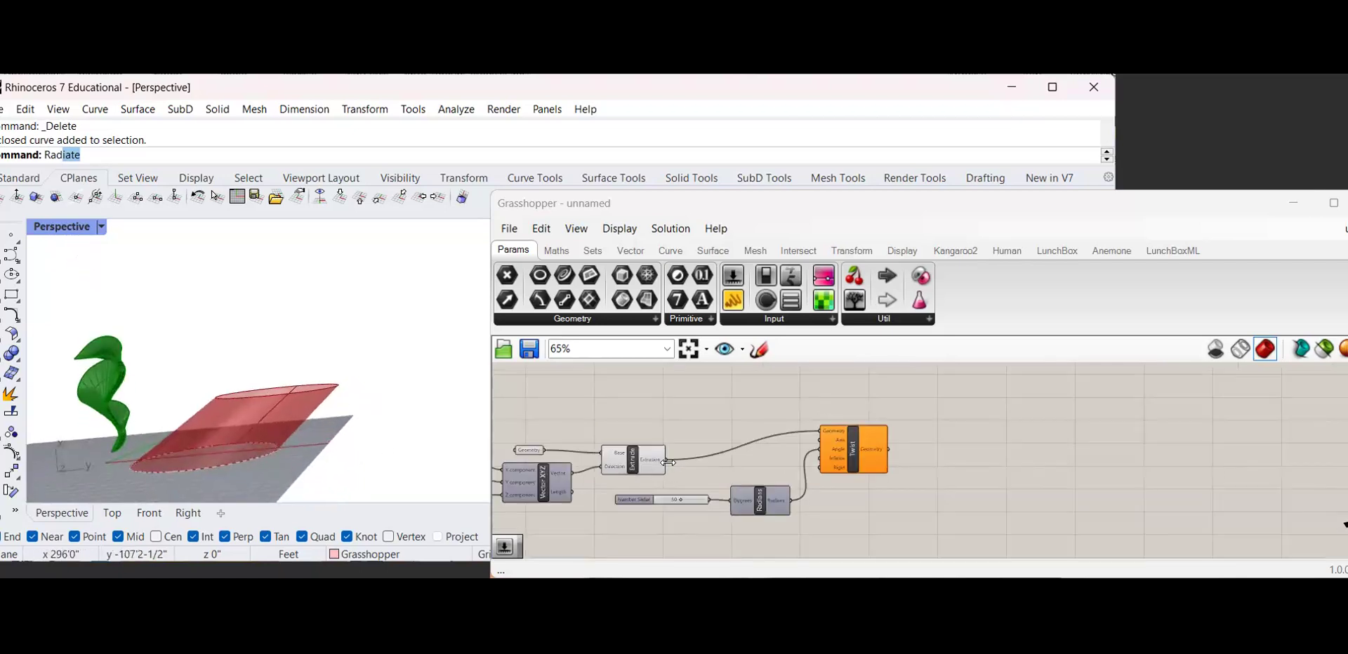
scroll(657, 456, down, 2)
scroll(670, 480, up, 2)
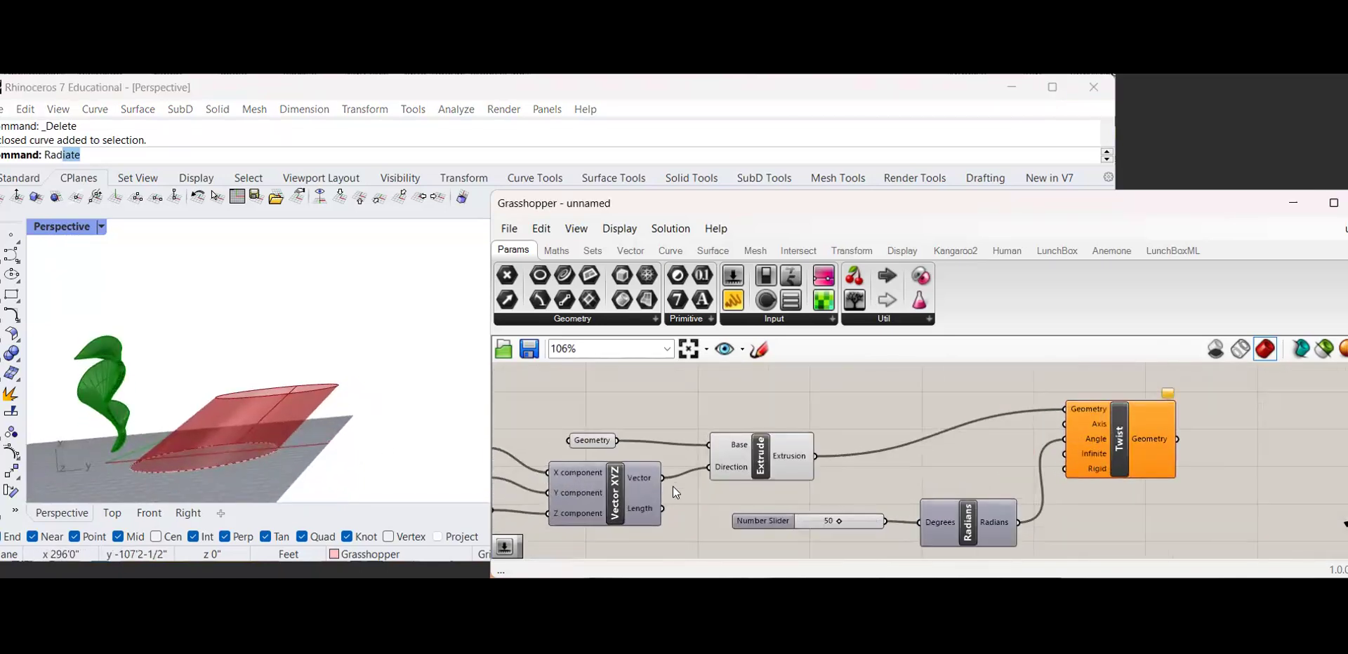
scroll(915, 453, down, 1)
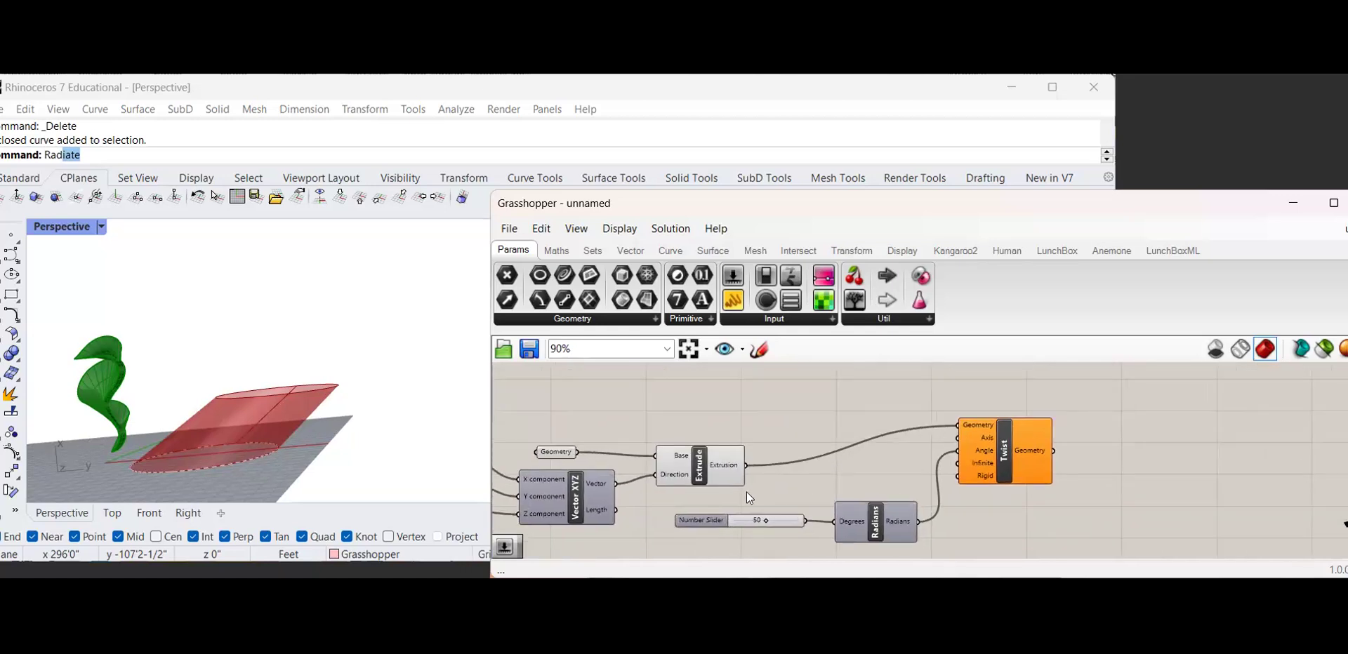
Try using the Vector XYZ component's Vector output as the Twist component's Axis, and undo the connection
drag(615, 483, 956, 437)
scroll(949, 449, up, 3)
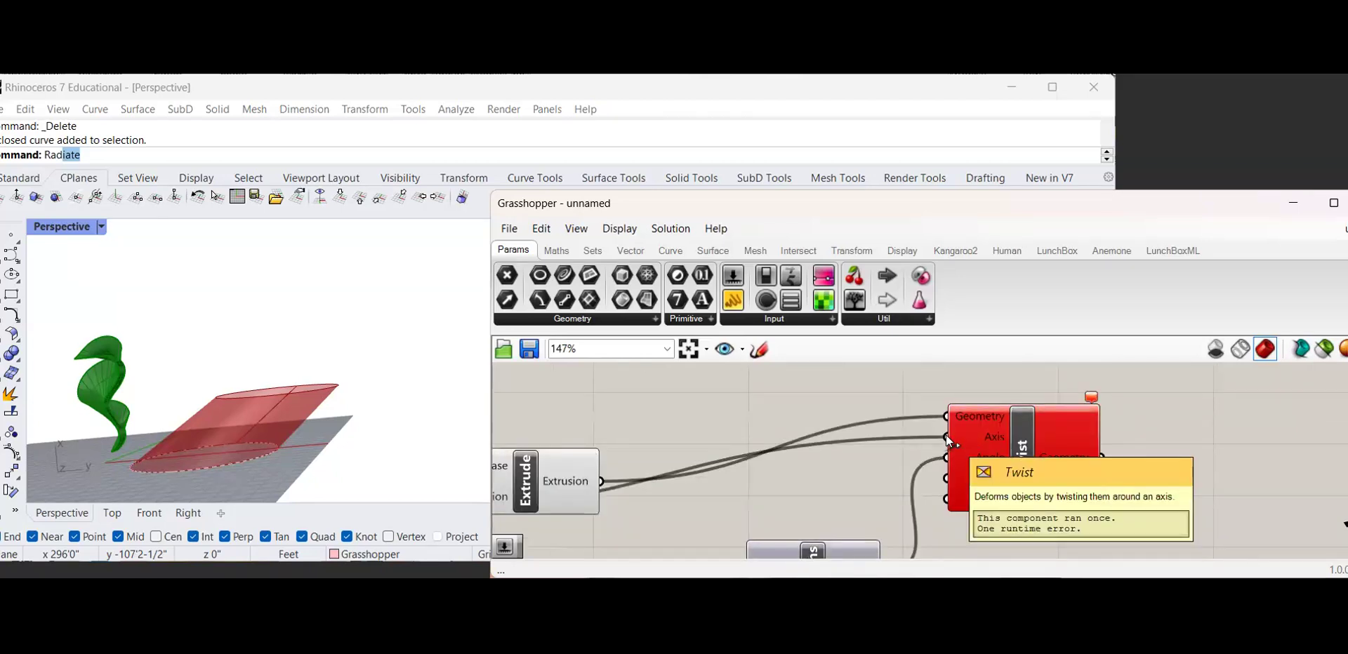
scroll(945, 435, down, 3)
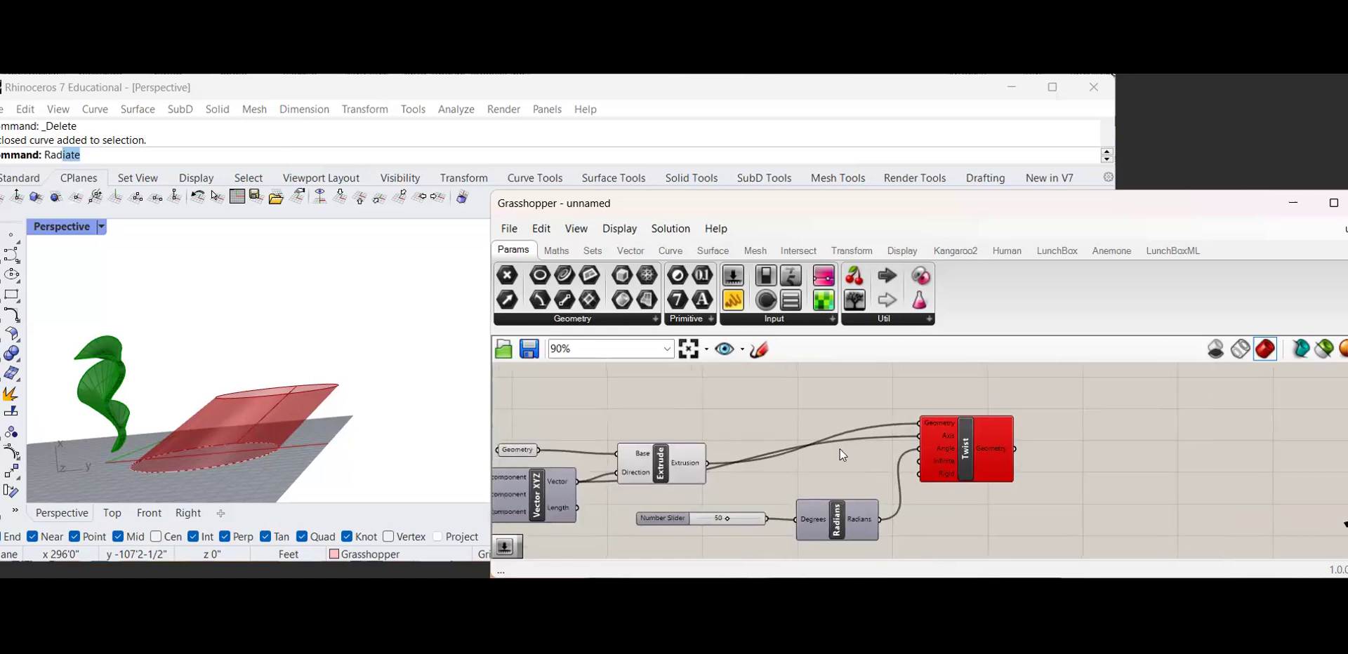
key(ctrl+z)
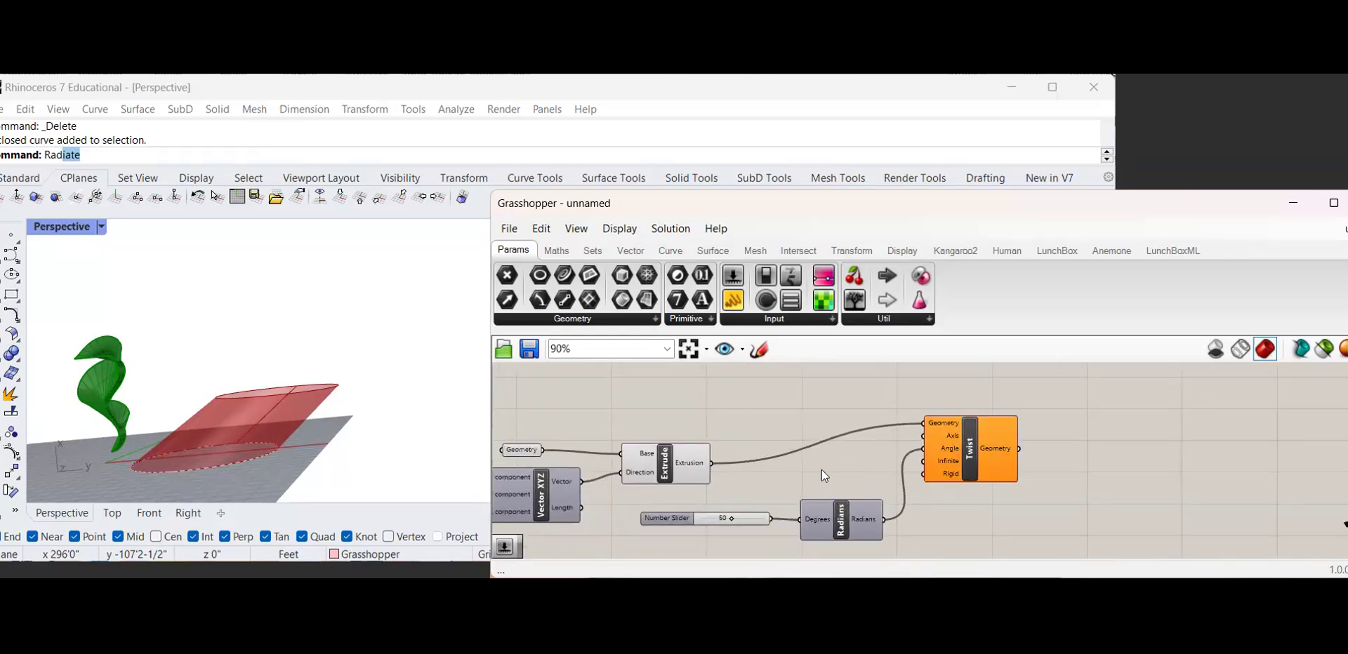
Search the Grasshopper components for an x axis and a y axis component
double_click(826, 467)
text(x)
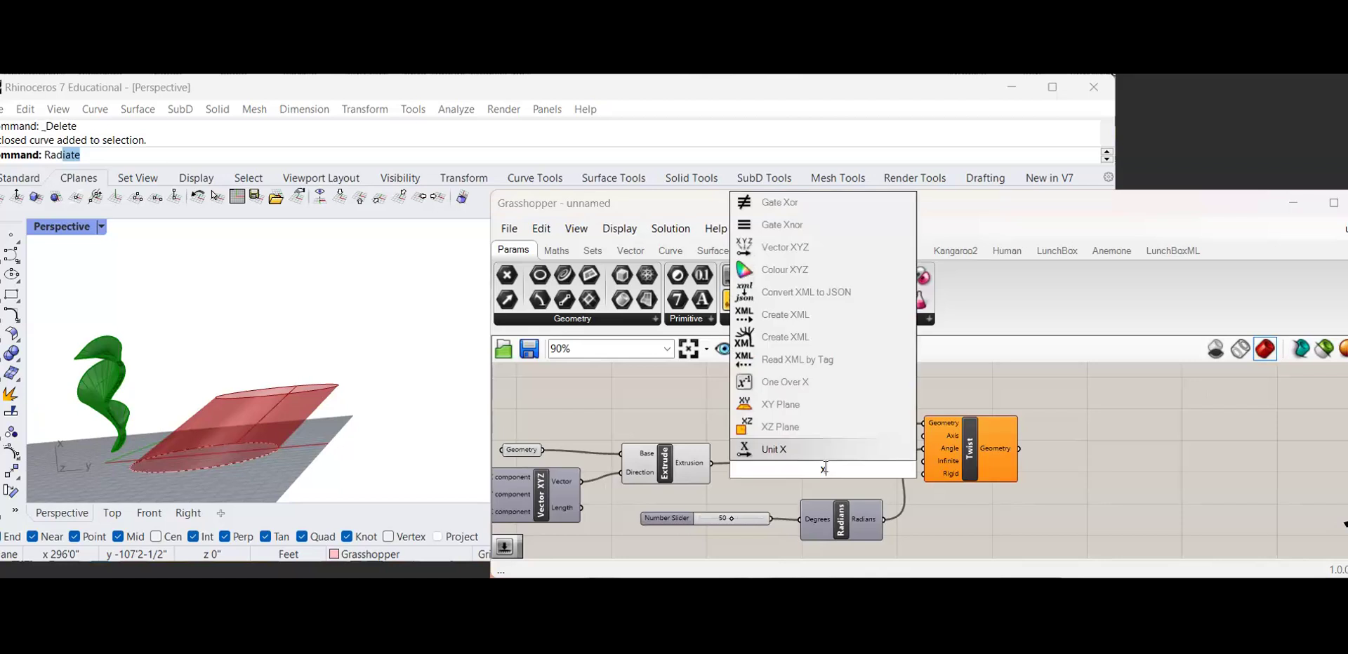
text( ax)
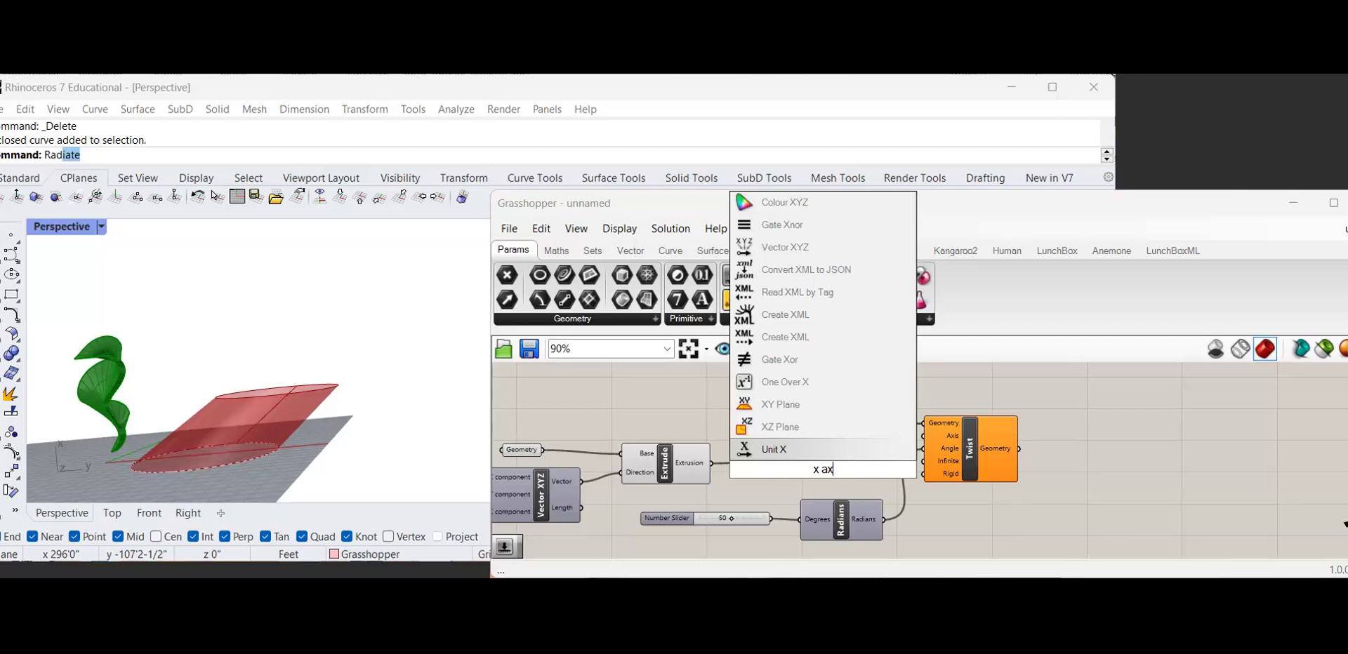
key(BackSpace)
key(BackSpace)
key(BackSpace)
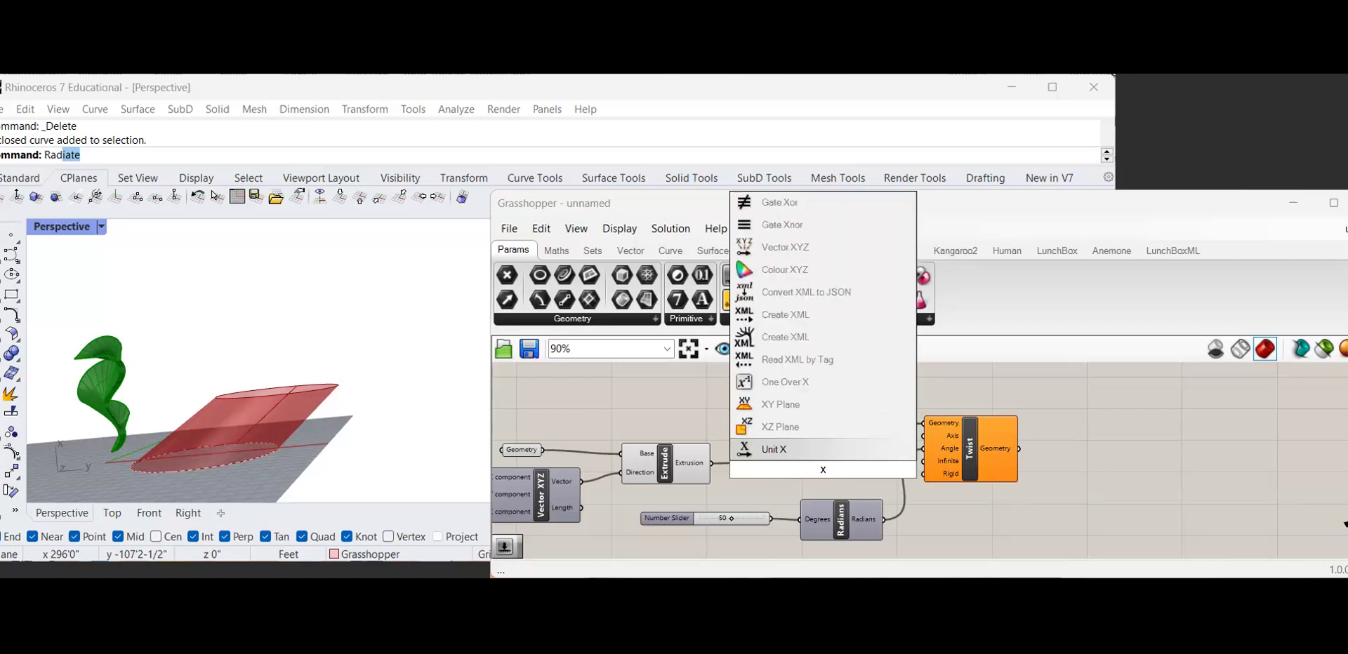
key(BackSpace)
text(y axis)
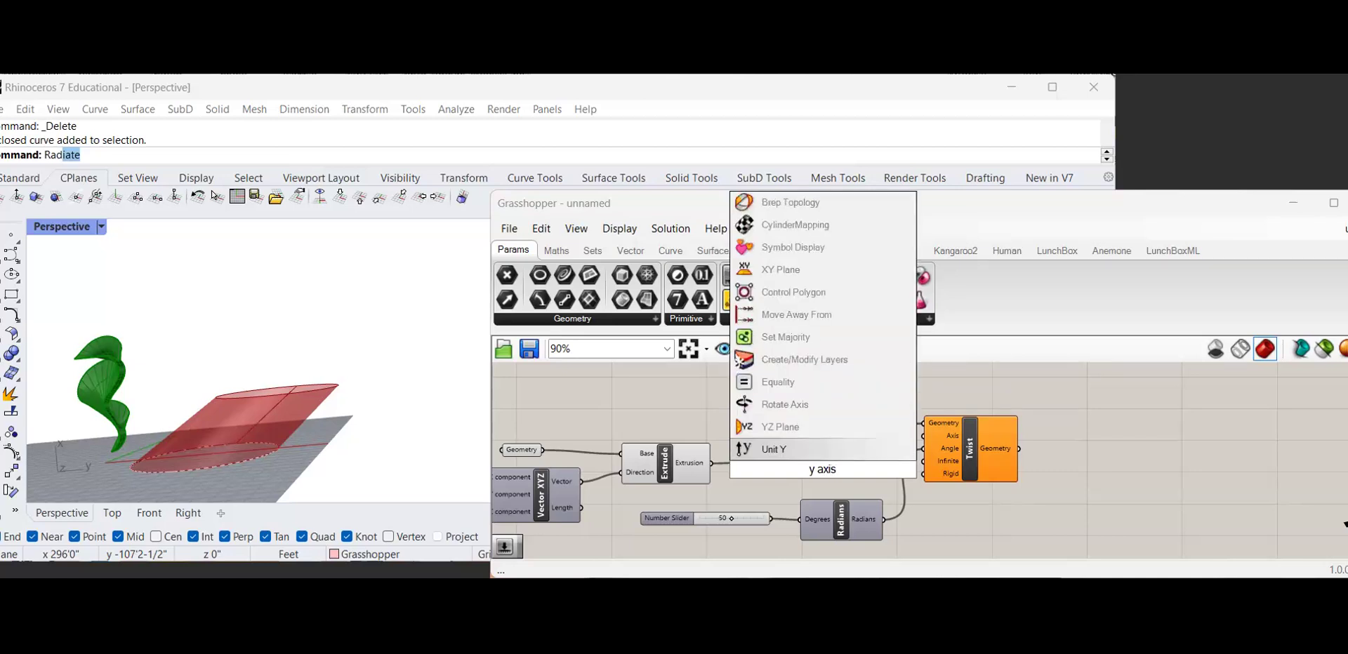
key(BackSpace)
key(BackSpace)
key(BackSpace)
key(BackSpace)
key(BackSpace)
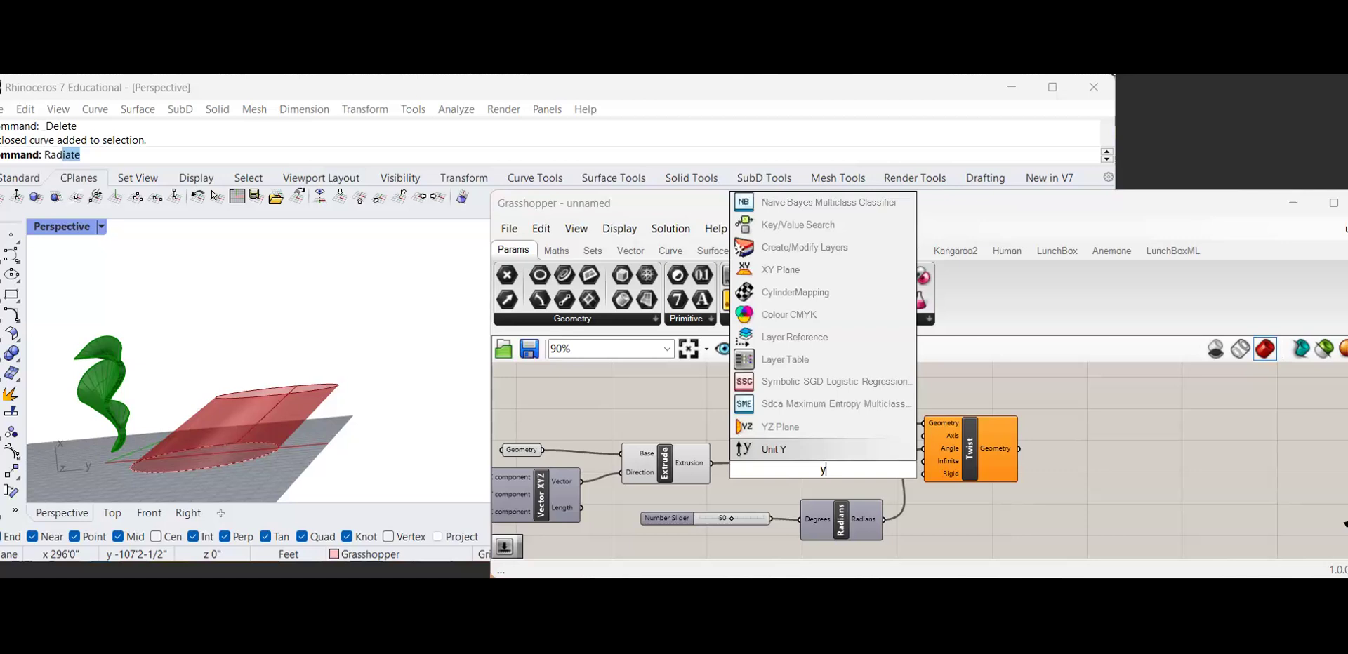
key(BackSpace)
click(768, 409)
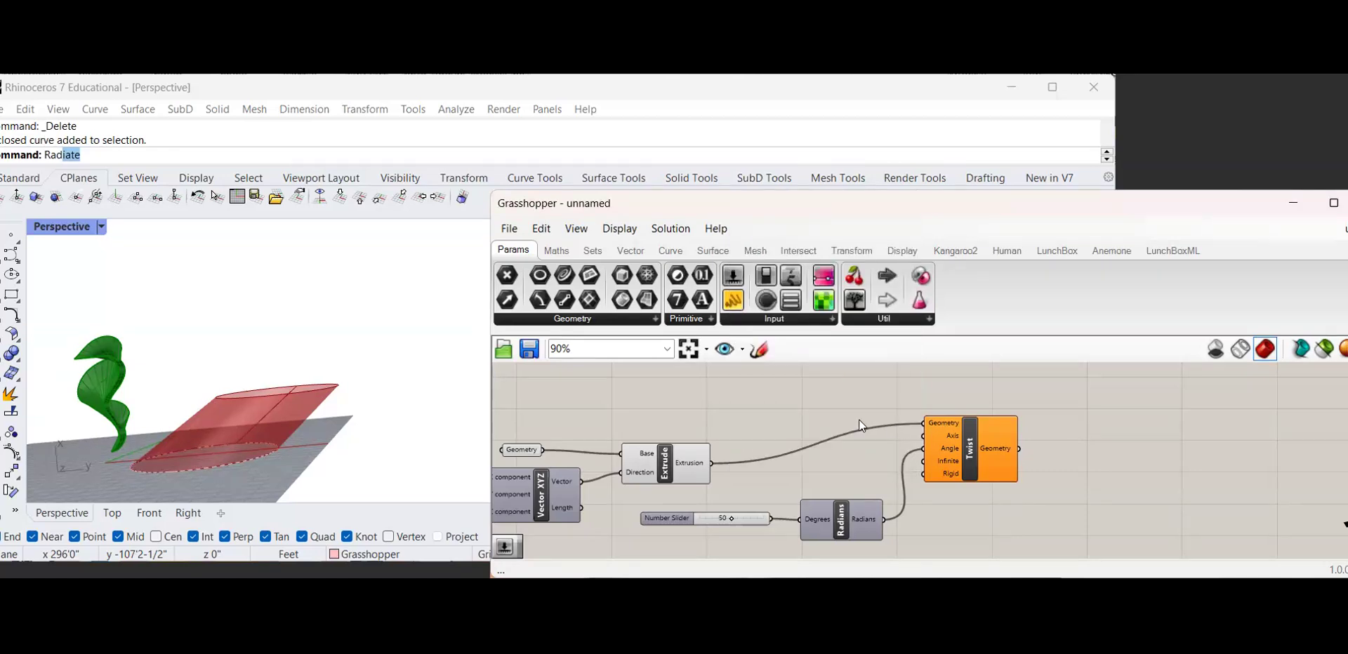
Try drawing a polyline from the extrusion's base curve up along its slant
right_drag(171, 302, 29, 279)
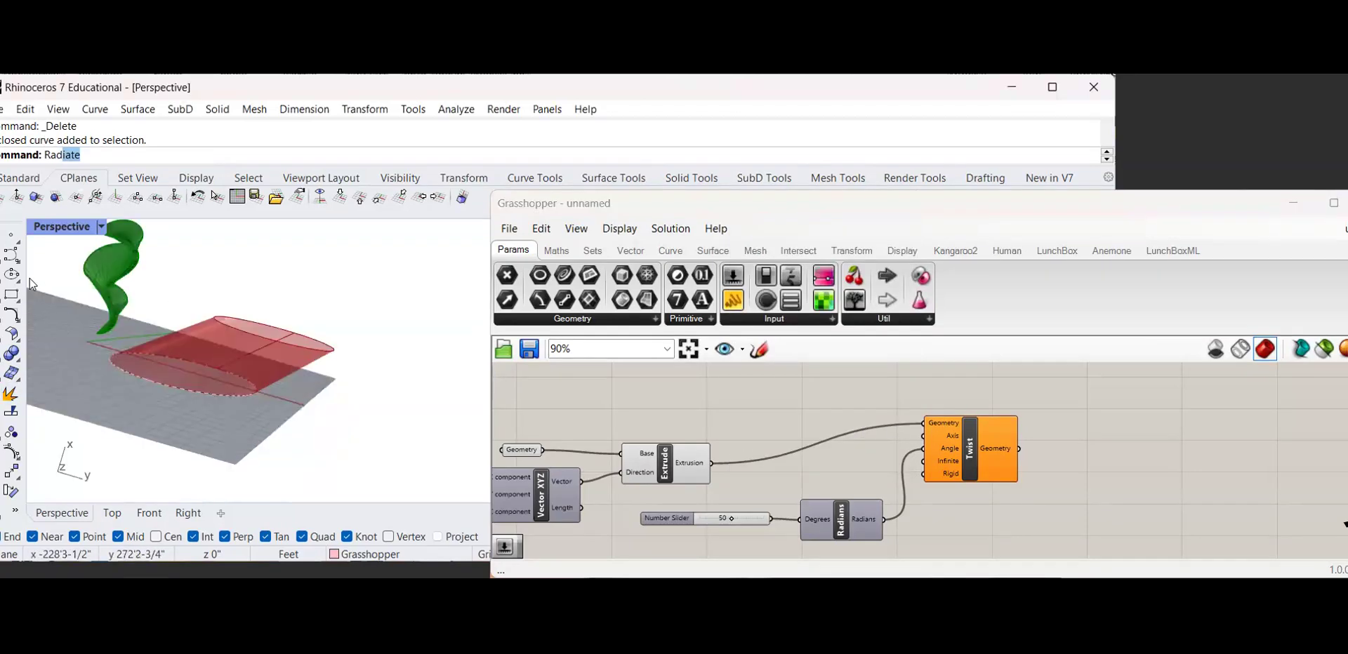
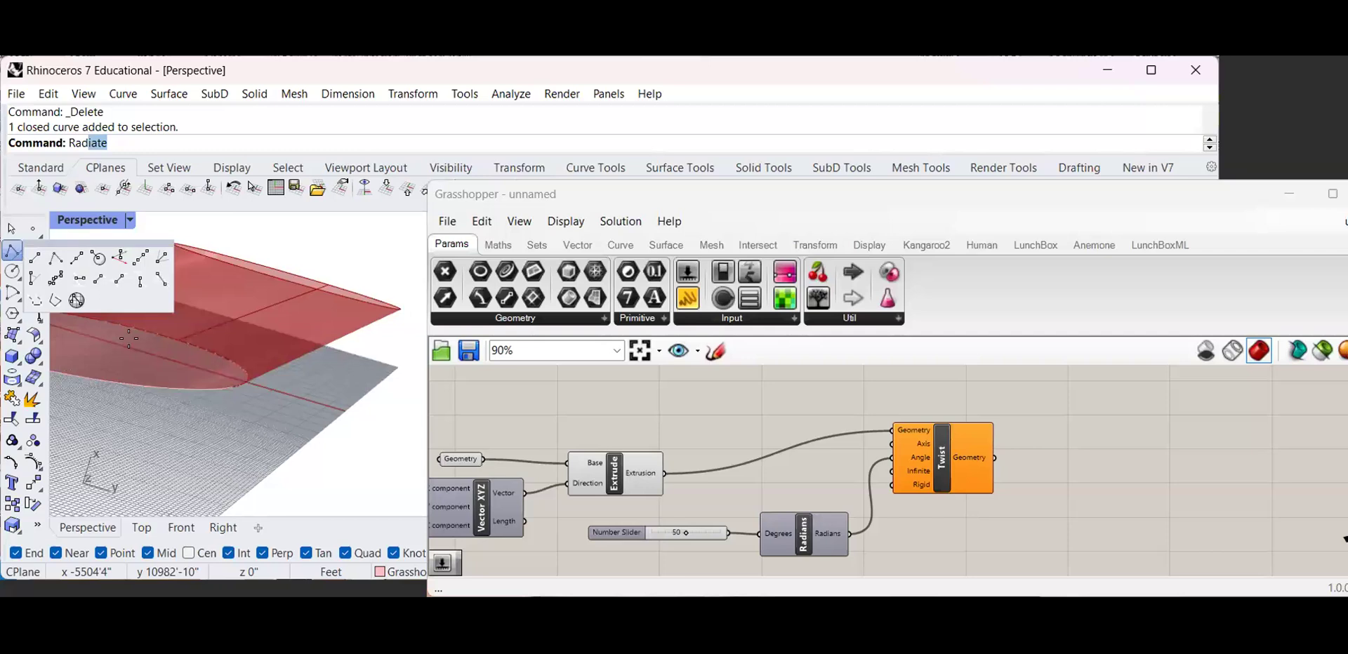
click(17, 251)
scroll(106, 353, down, 5)
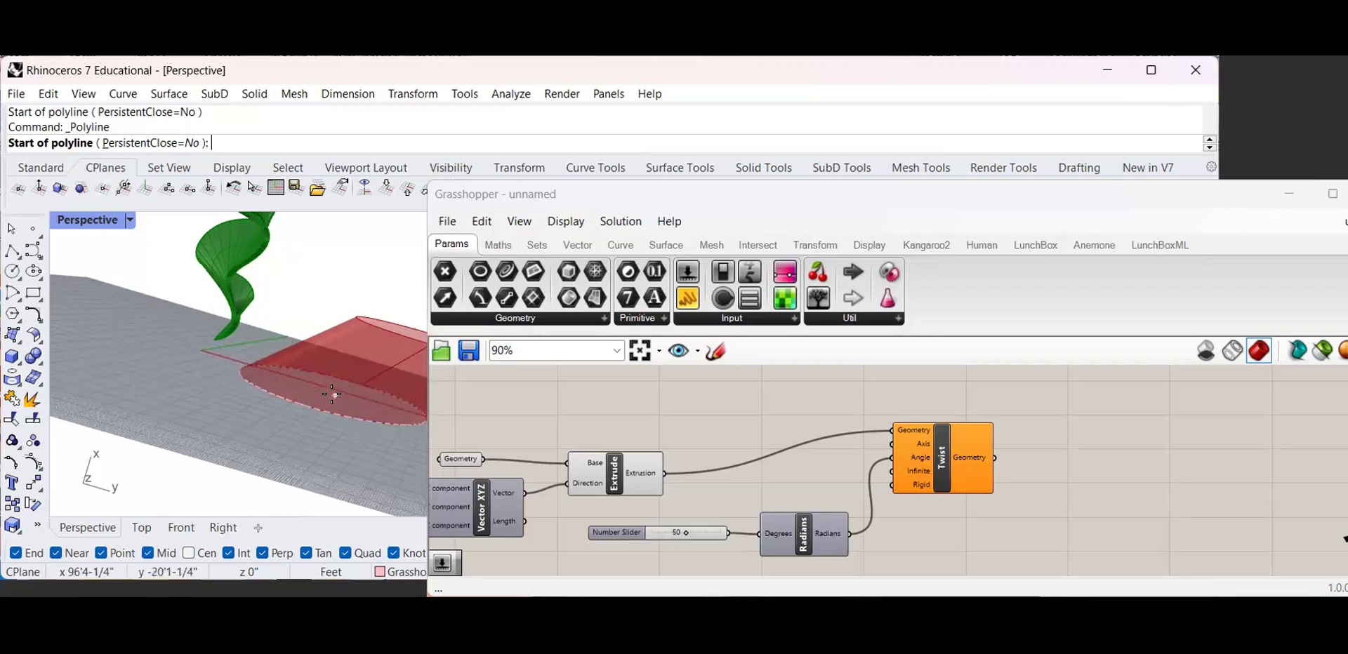
click(334, 393)
scroll(361, 380, down, 4)
shift+right_drag(226, 377, 181, 394)
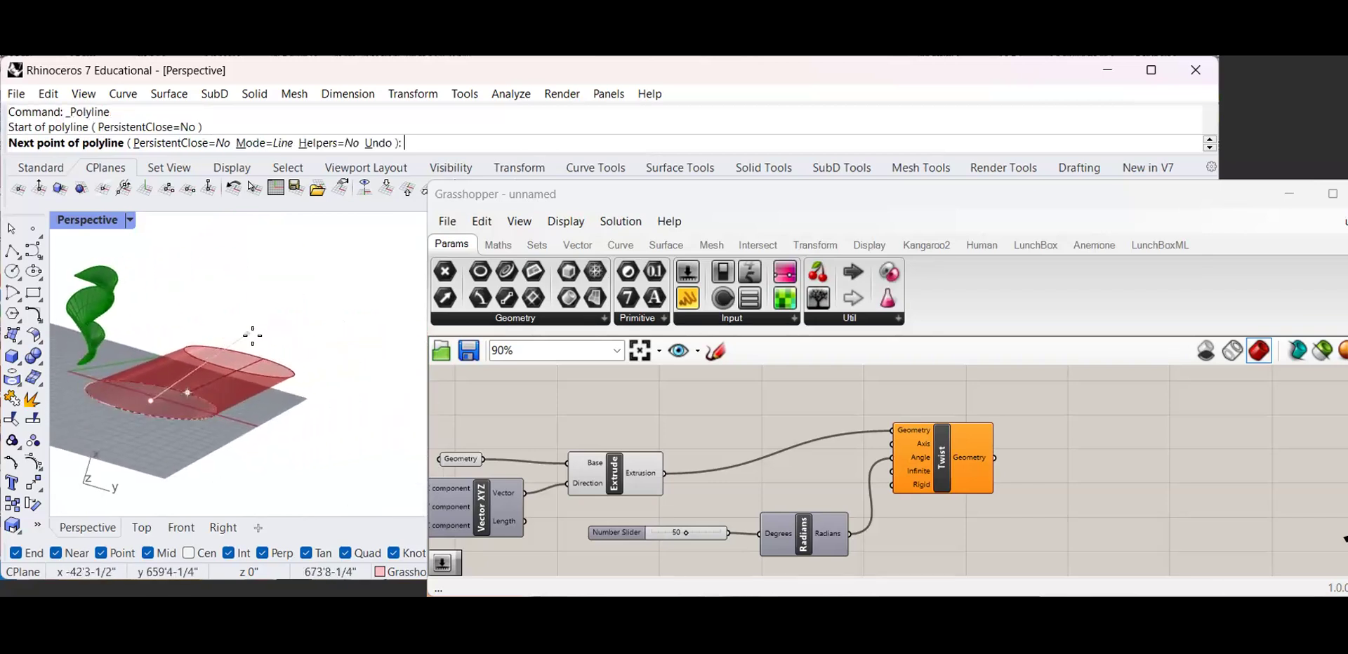
click(243, 312)
right_drag(233, 298, 243, 376)
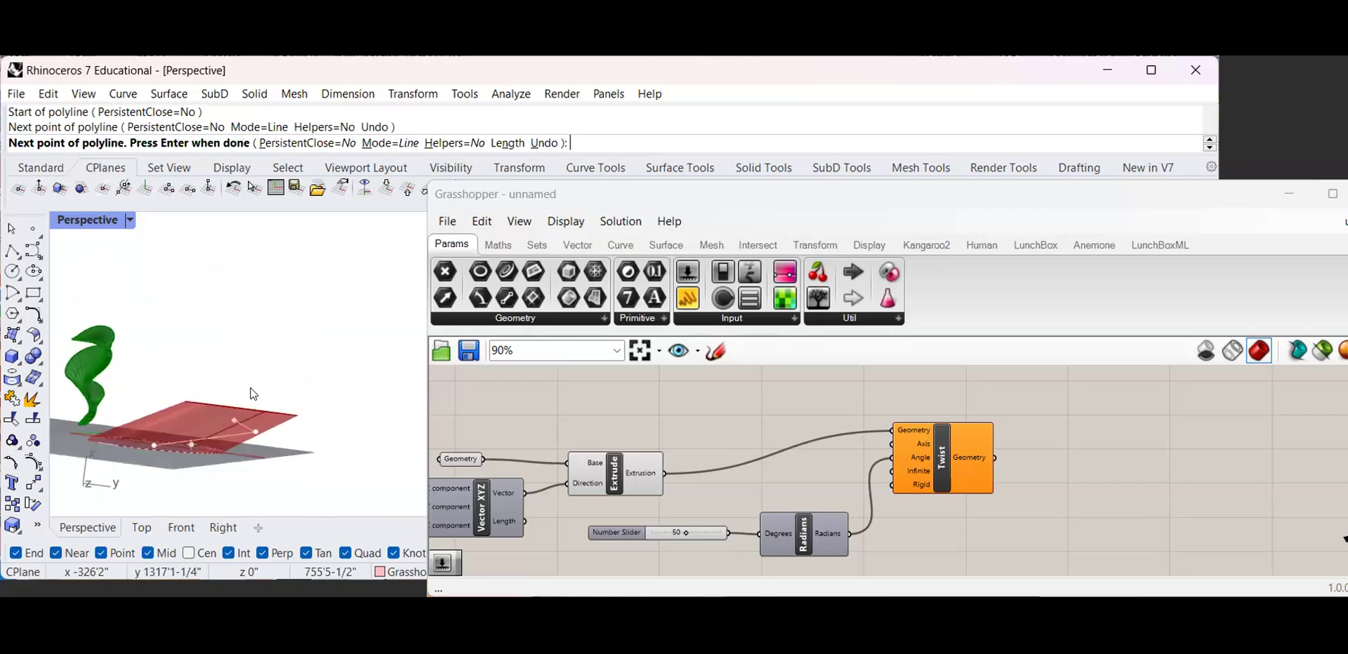
key(Escape)
Try drawing a polyline from the extrusion's base curve to the upper part of the green twisted form
scroll(193, 449, up, 4)
scroll(192, 448, down, 3)
scroll(125, 399, up, 3)
right_drag(125, 399, 187, 448)
scroll(188, 448, down, 3)
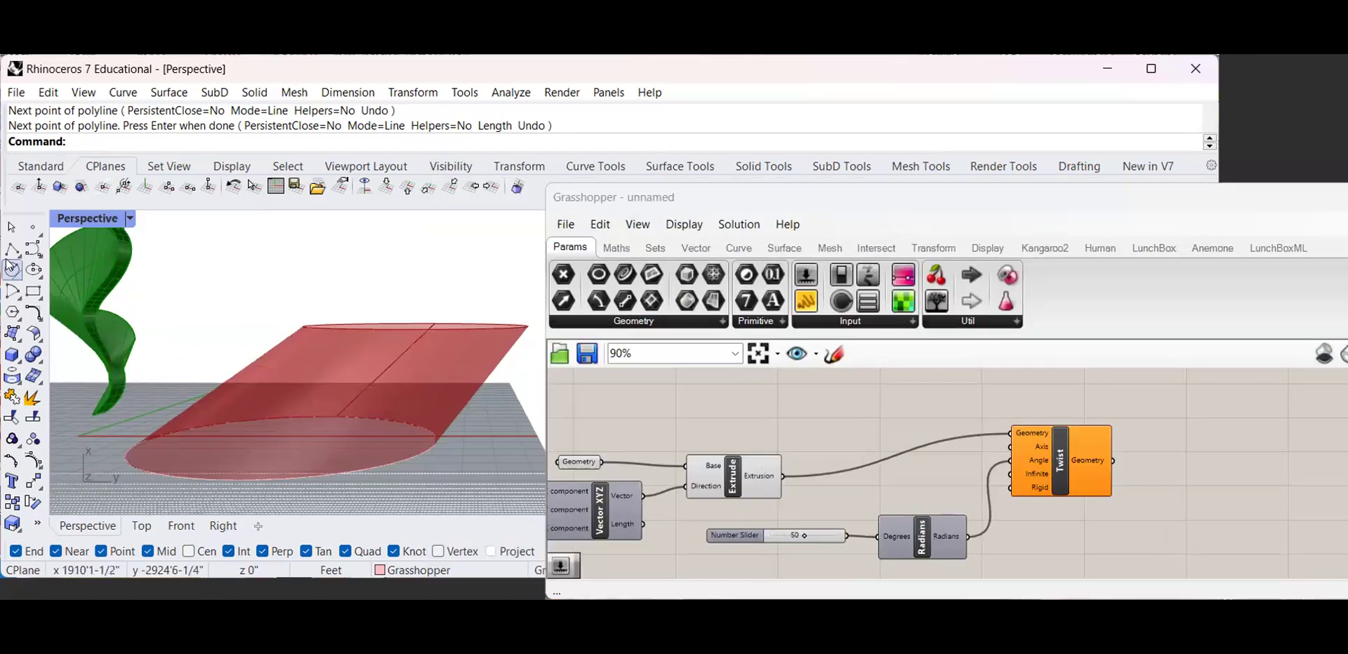
click(11, 250)
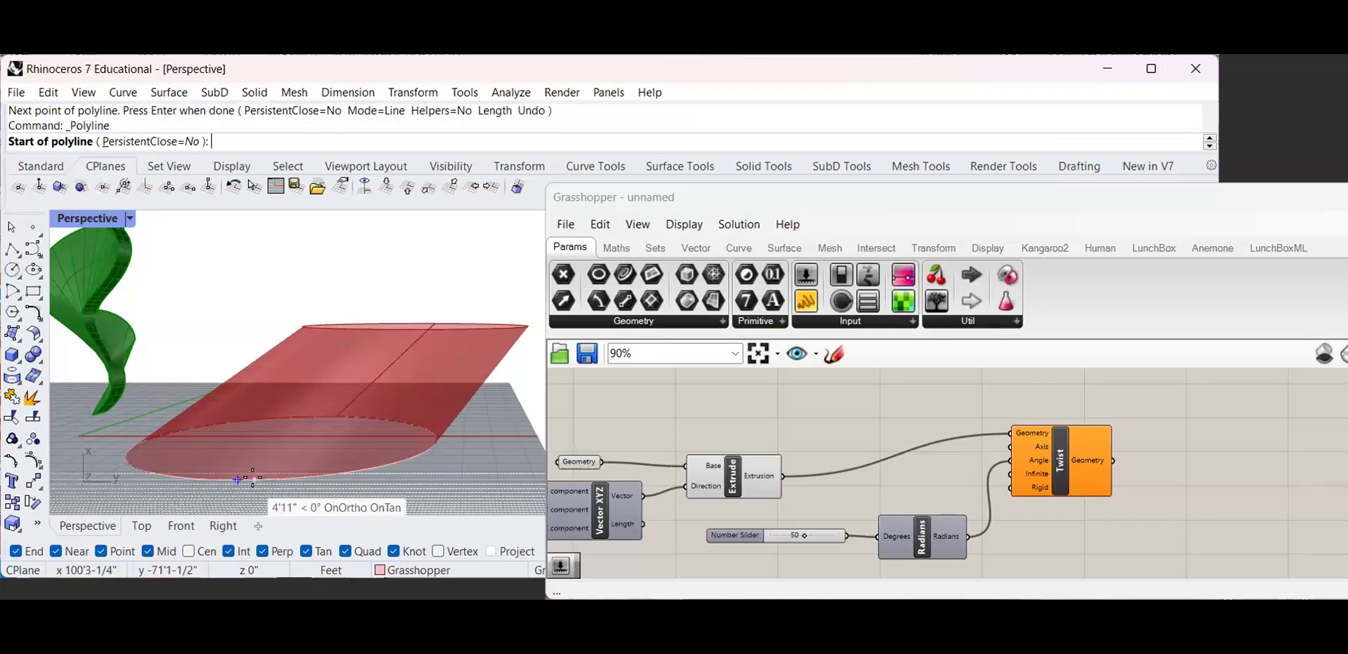
scroll(236, 477, down, 4)
mouse_move(210, 452)
right_down()
mouse_move(187, 458)
mouse_move(216, 460)
right_up()
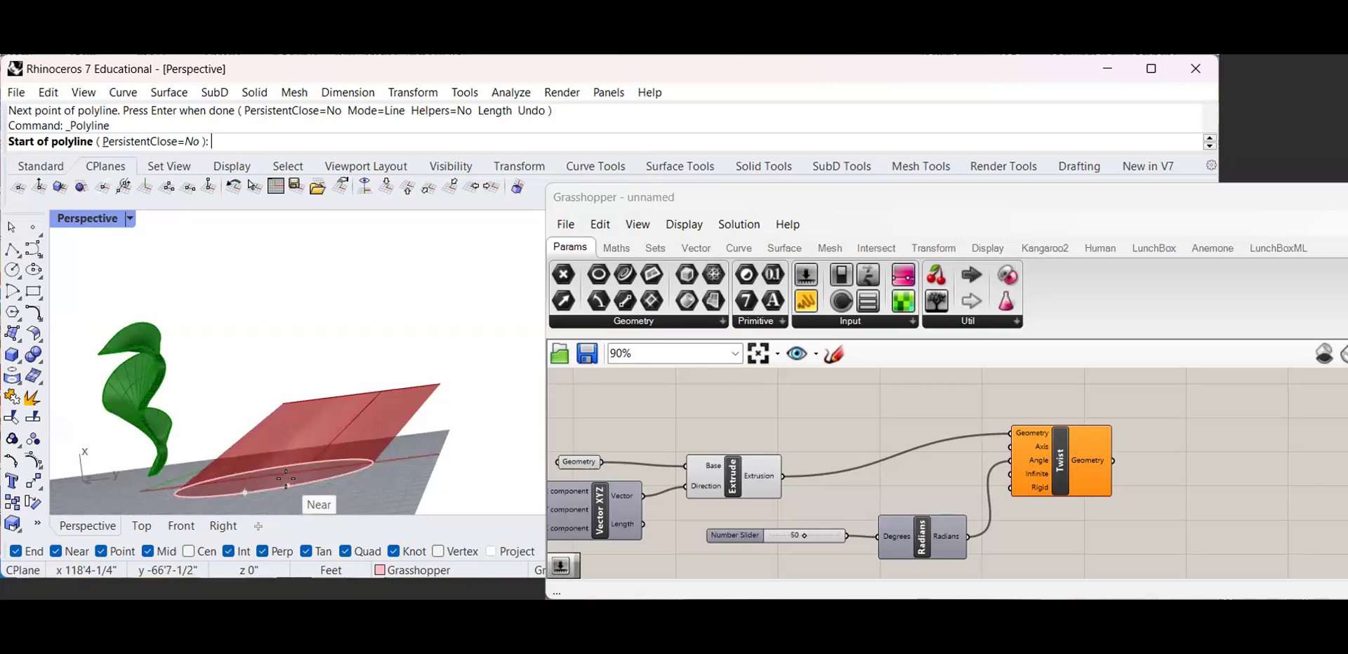
click(244, 493)
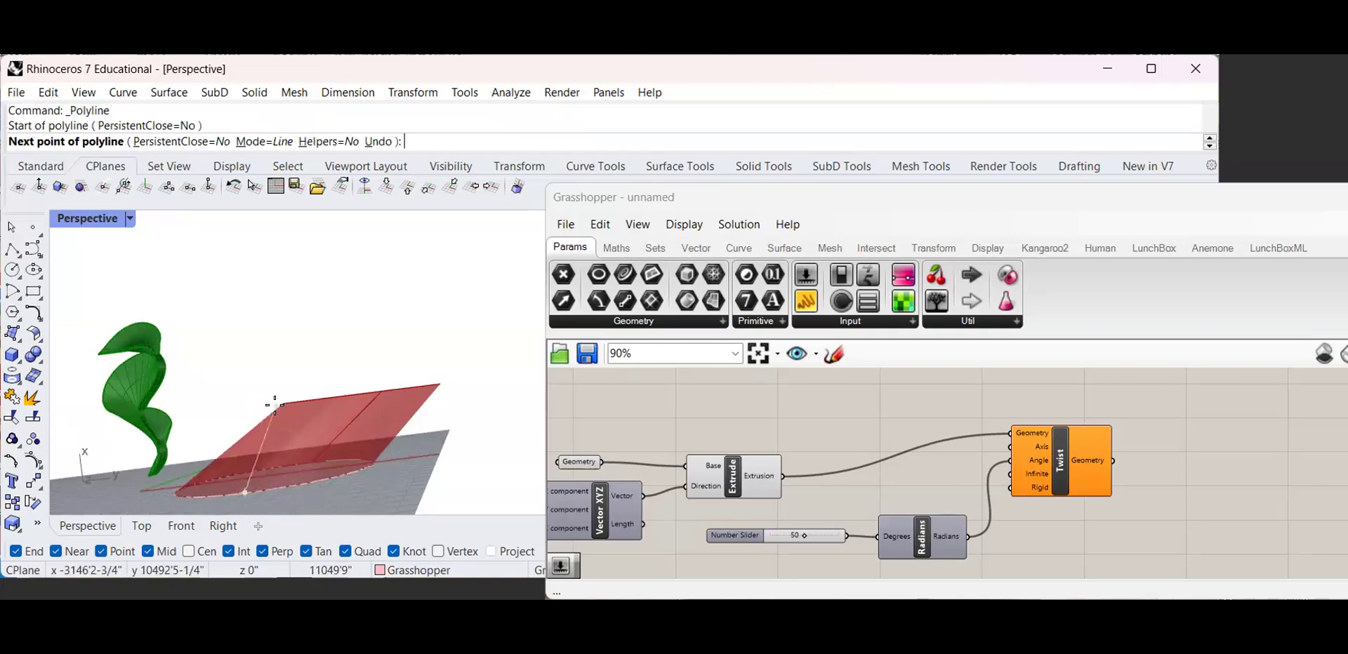
right_drag(274, 405, 197, 365)
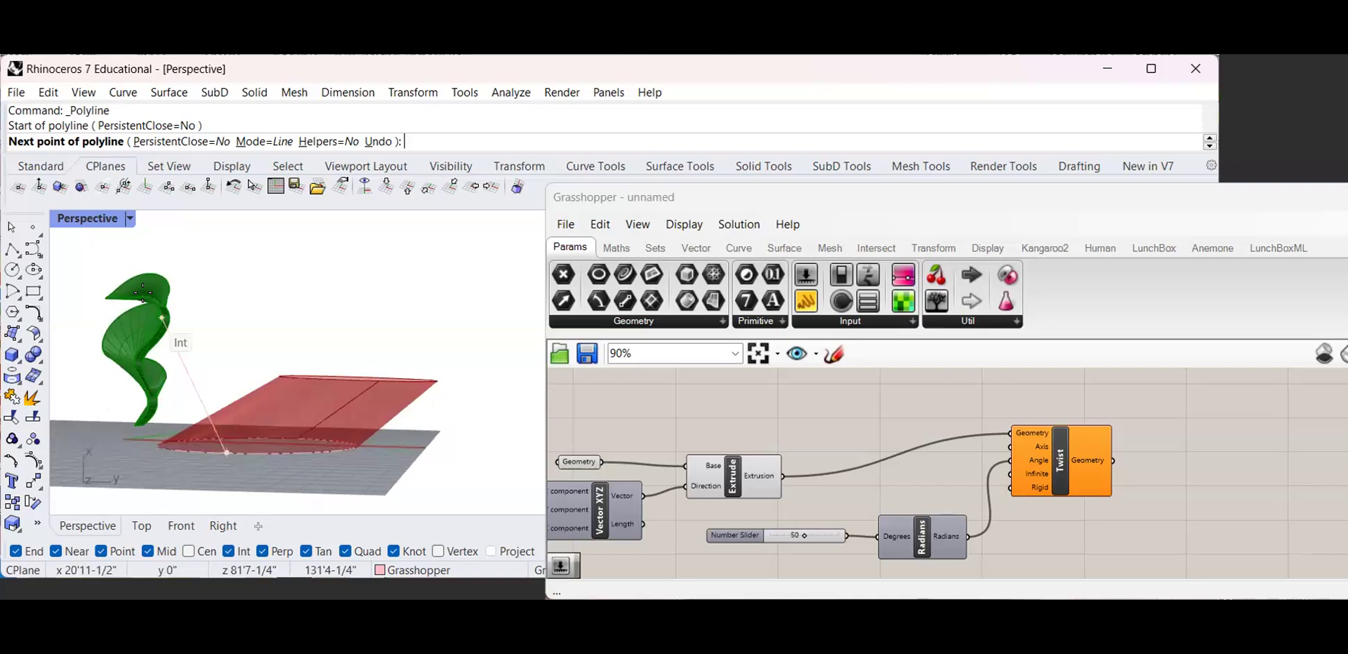
click(167, 288)
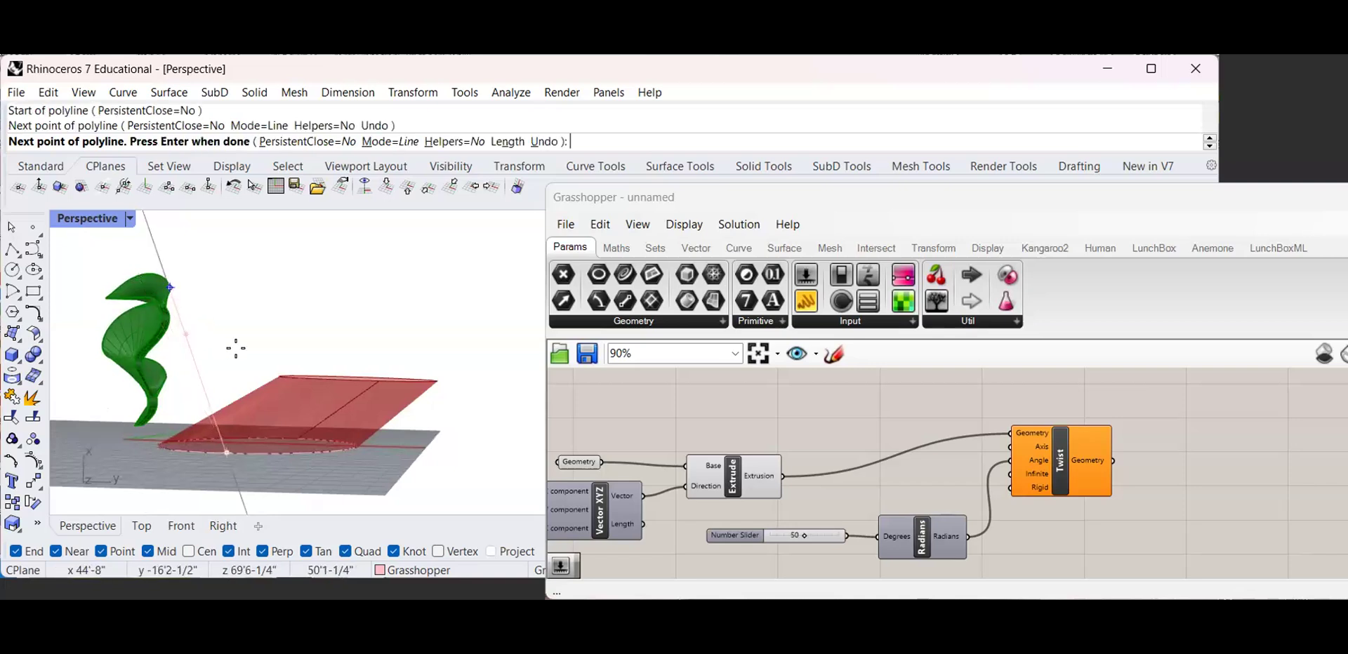
key(Return)
scroll(260, 432, down, 2)
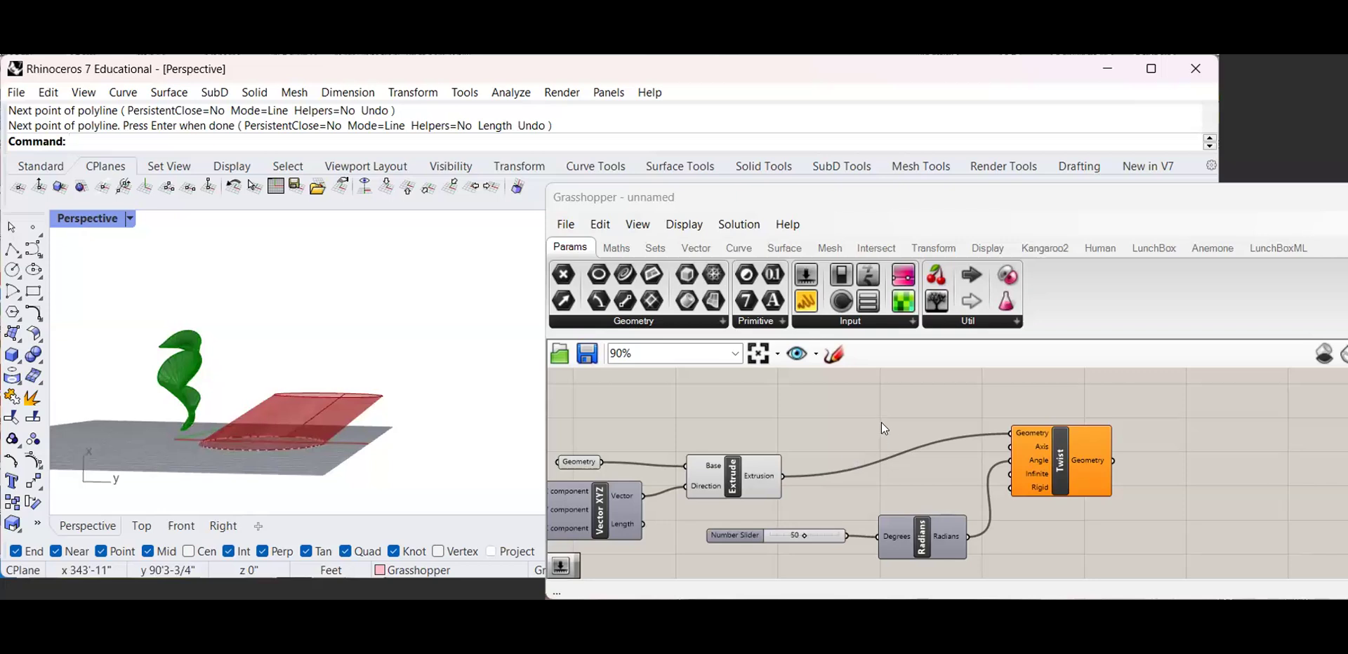
Try feeding a panel containing 0,0,10 into the Twist component's Axis input, and delete the panel
scroll(757, 444, down, 2)
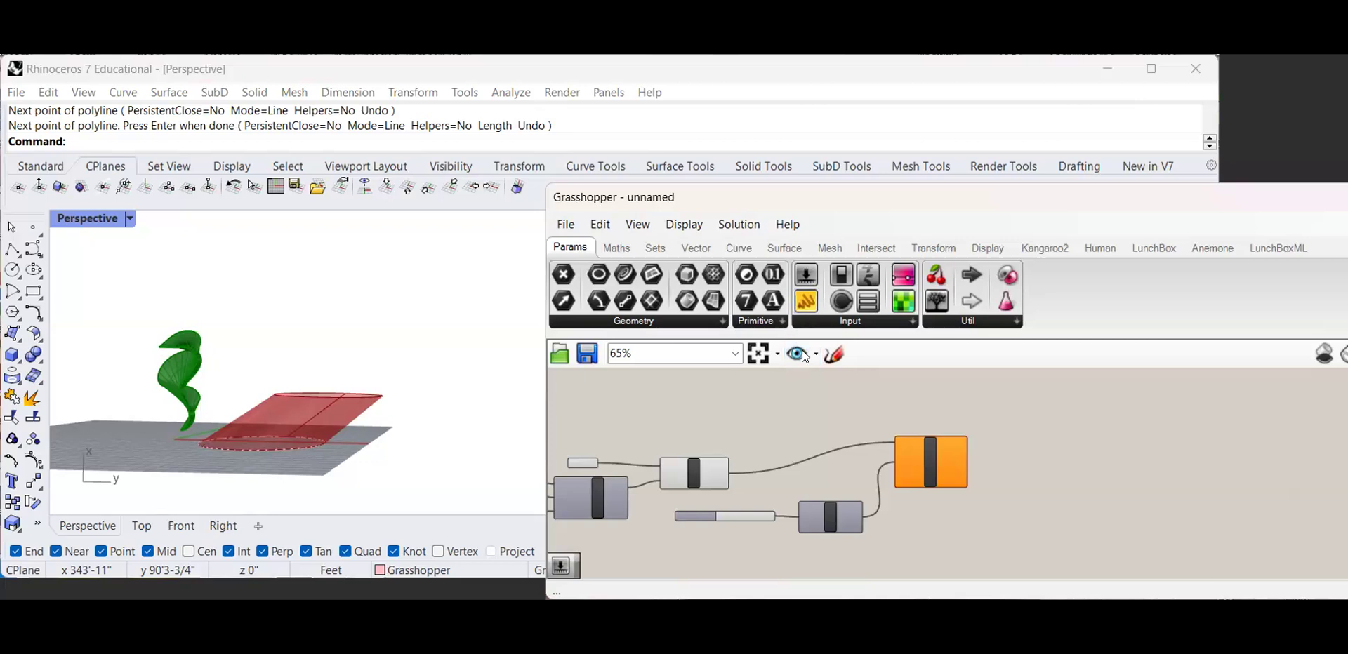
drag(800, 423, 800, 423)
scroll(800, 423, up, 3)
double_click(798, 414)
text(0)
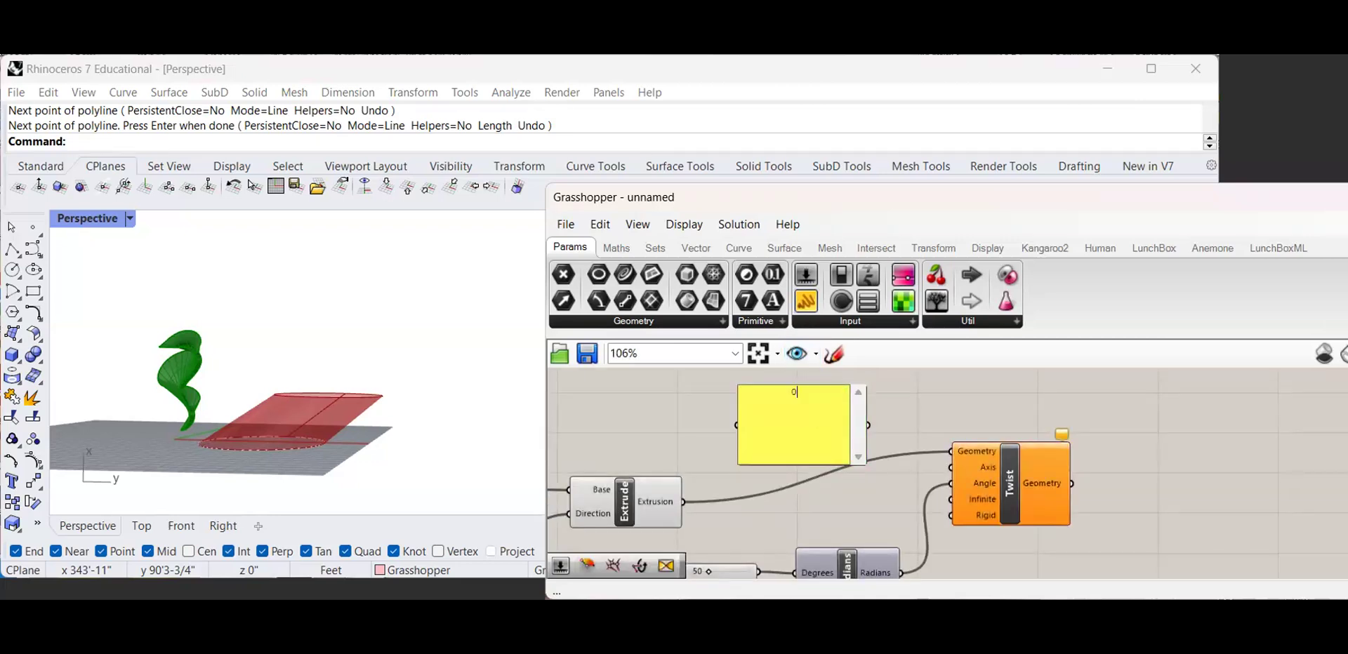
text(,0,10)
click(921, 416)
drag(811, 392, 951, 468)
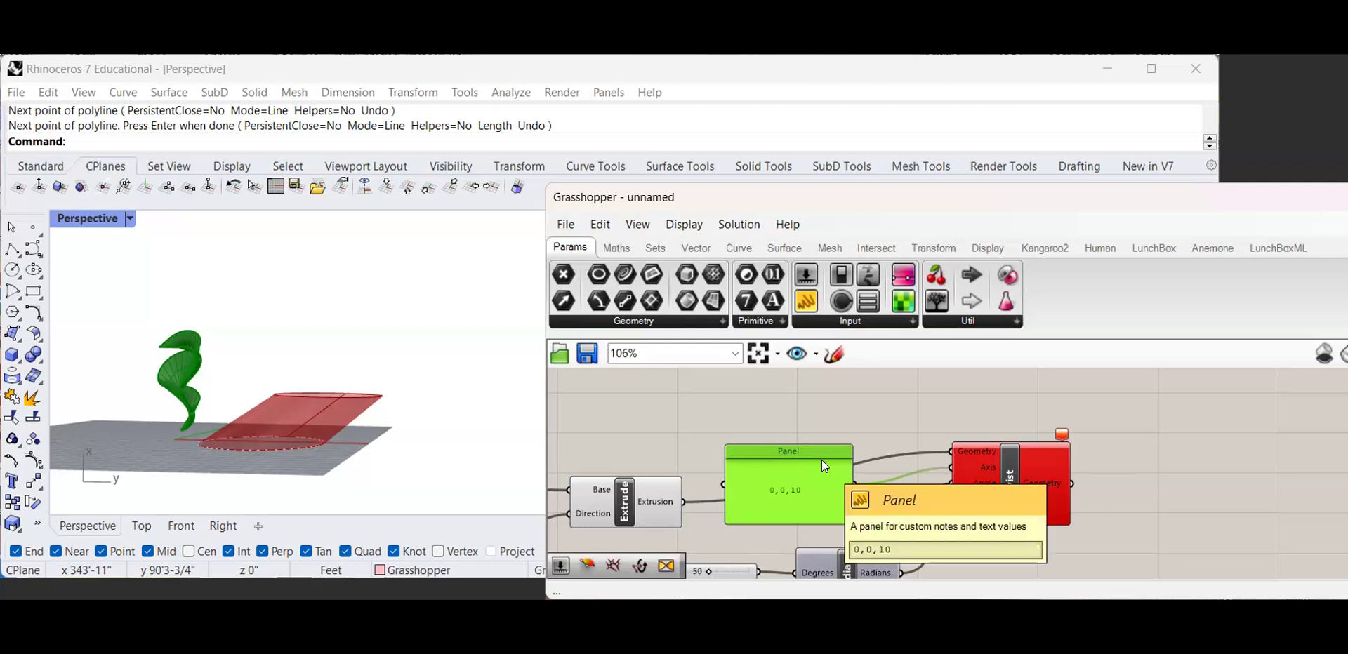
key(Delete)
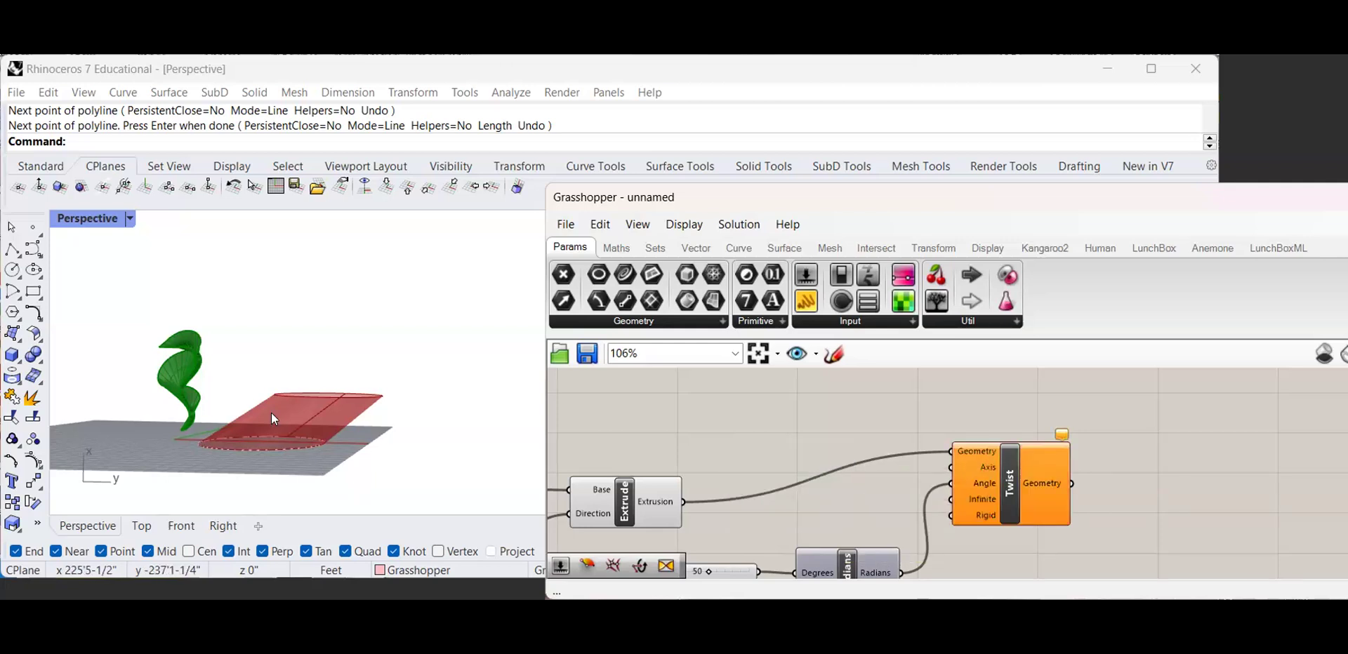
Add a Line component with Start Point and End Point inputs, and place it above the wire between Extrude and Twist
scroll(340, 436, up, 2)
scroll(900, 432, down, 4)
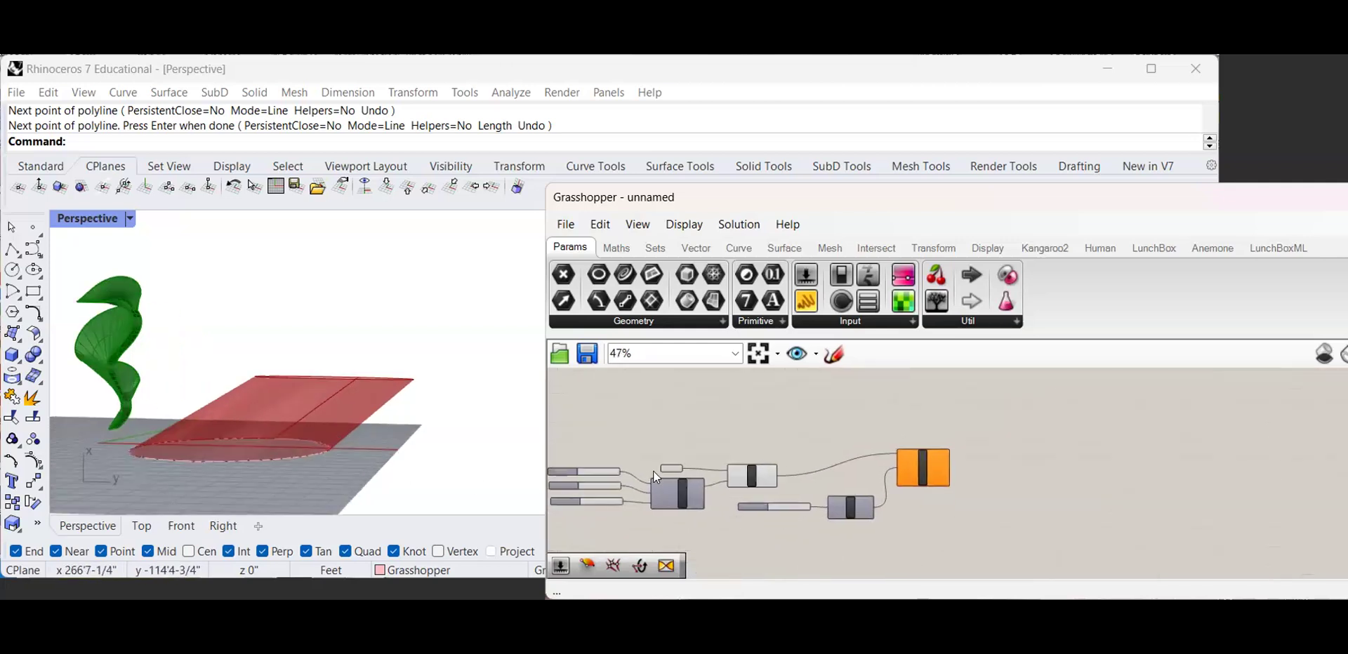
double_click(885, 421)
text(line)
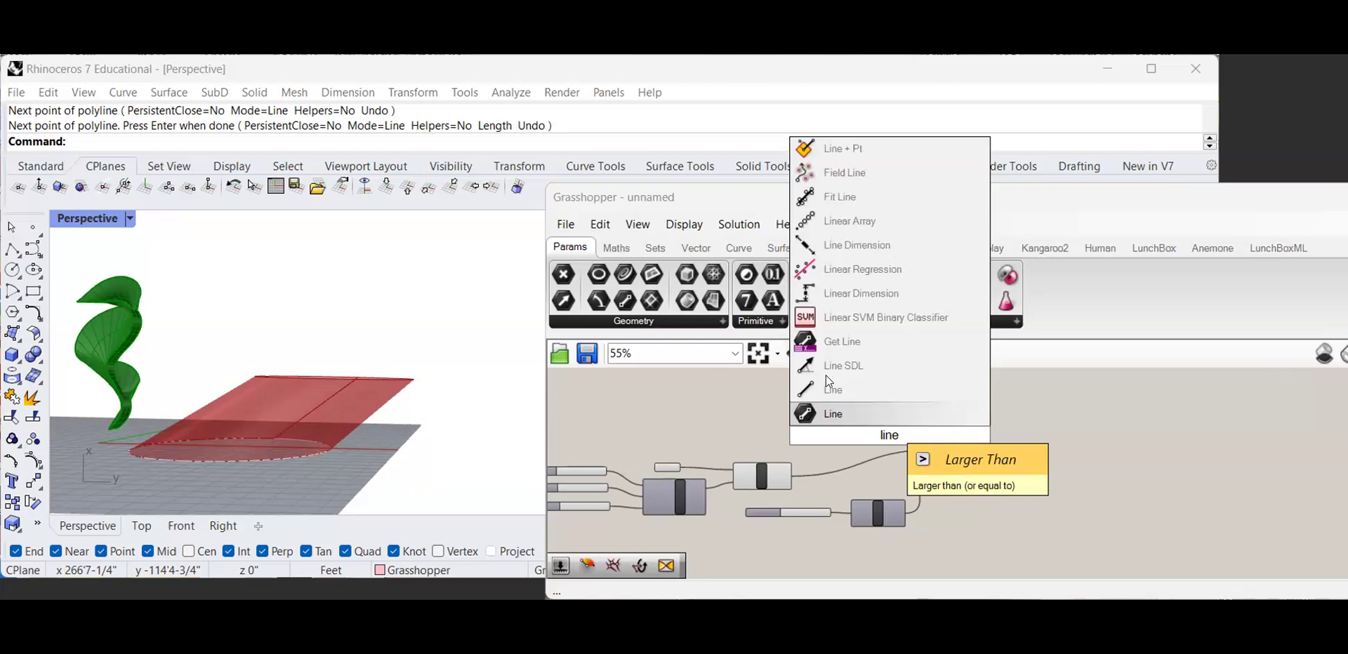
click(833, 414)
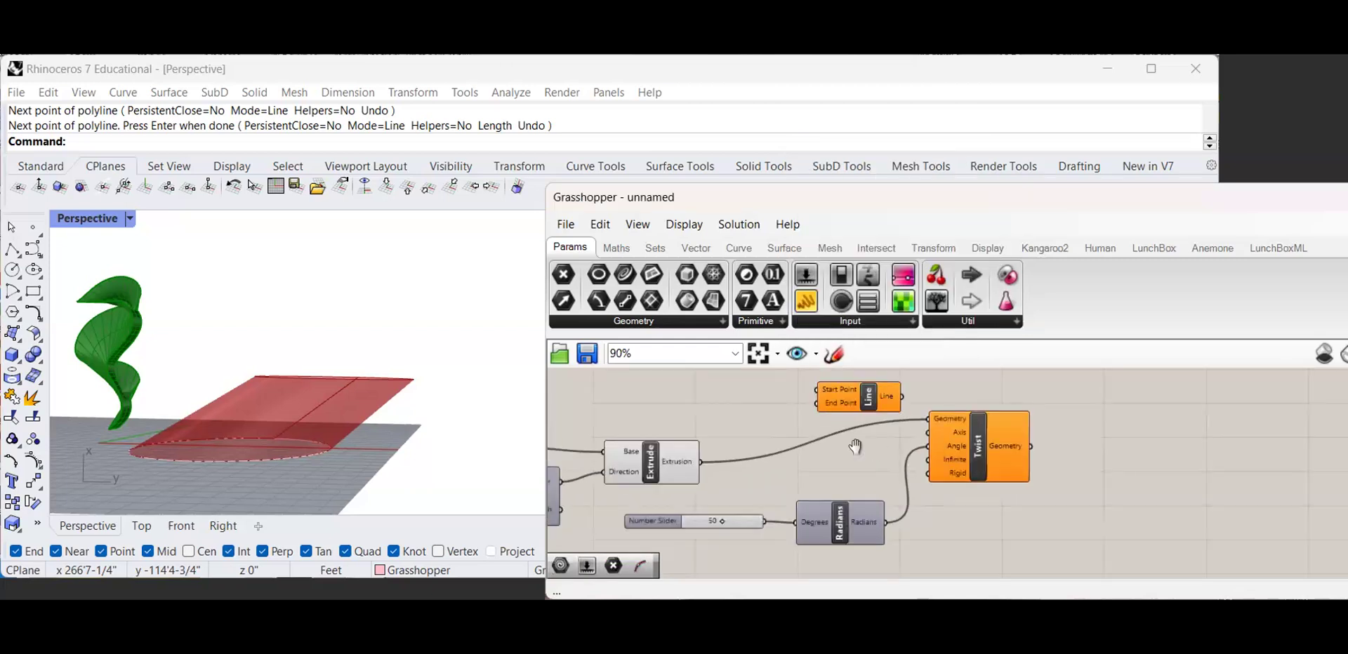
drag(772, 449, 741, 407)
right_drag(692, 402, 764, 431)
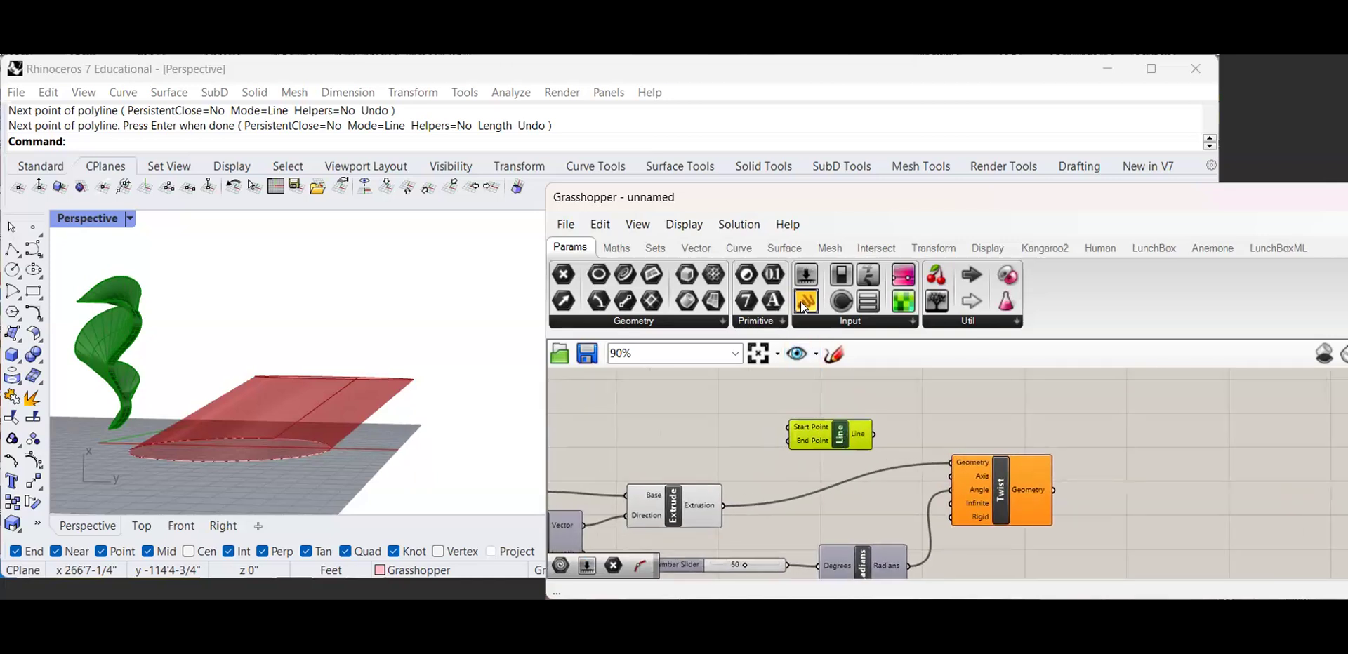
Add a panel containing 0,0,0 beside the Line component and connect it to the Start Point input
key(F1)
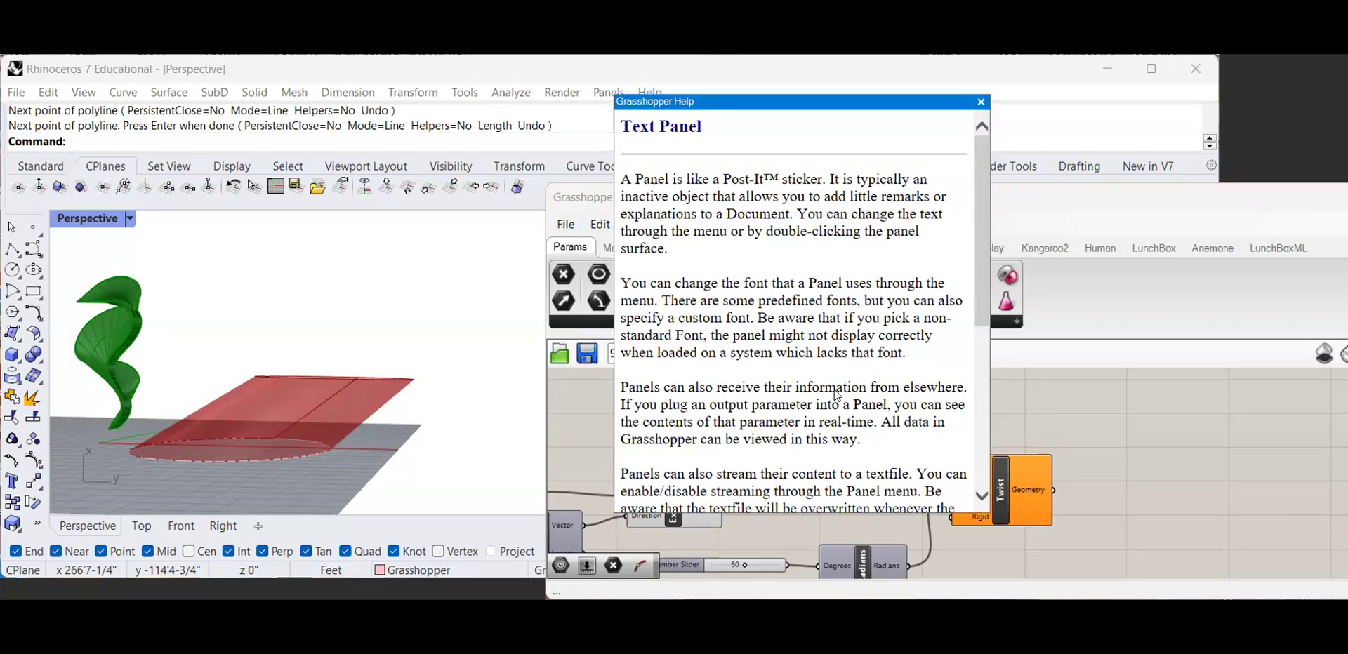
click(981, 100)
drag(805, 302, 696, 413)
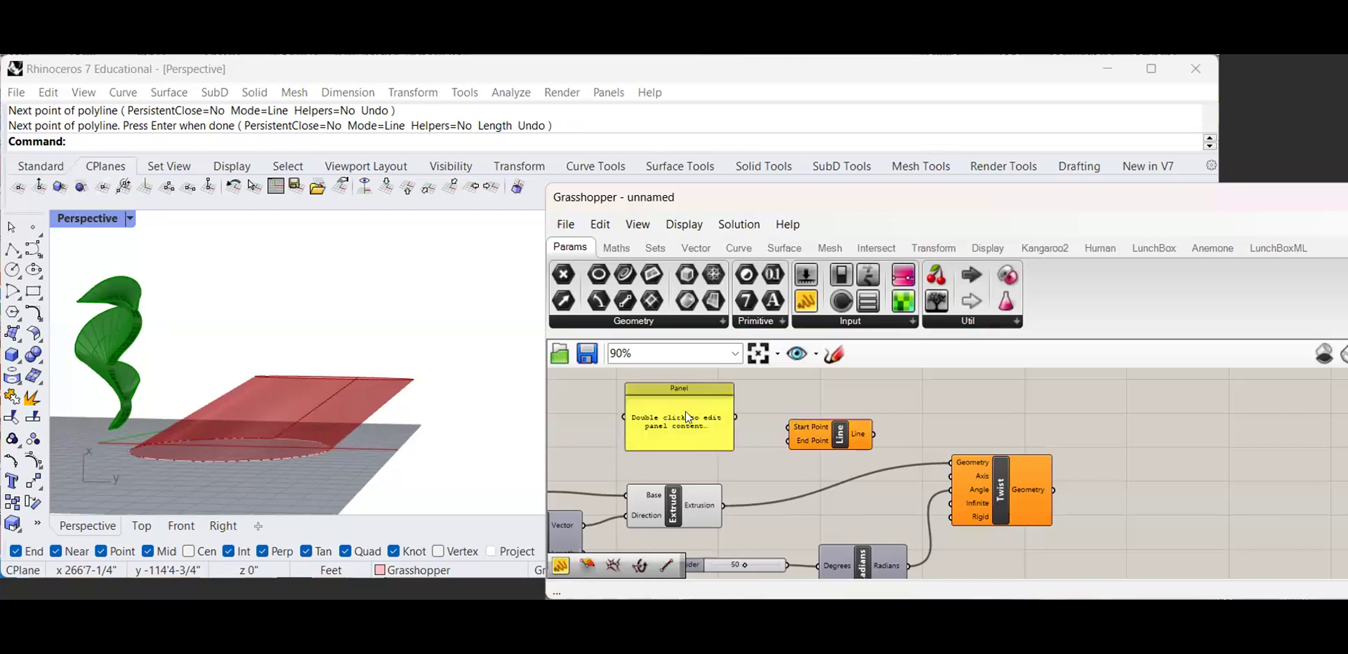
double_click(697, 417)
text(0,0,0)
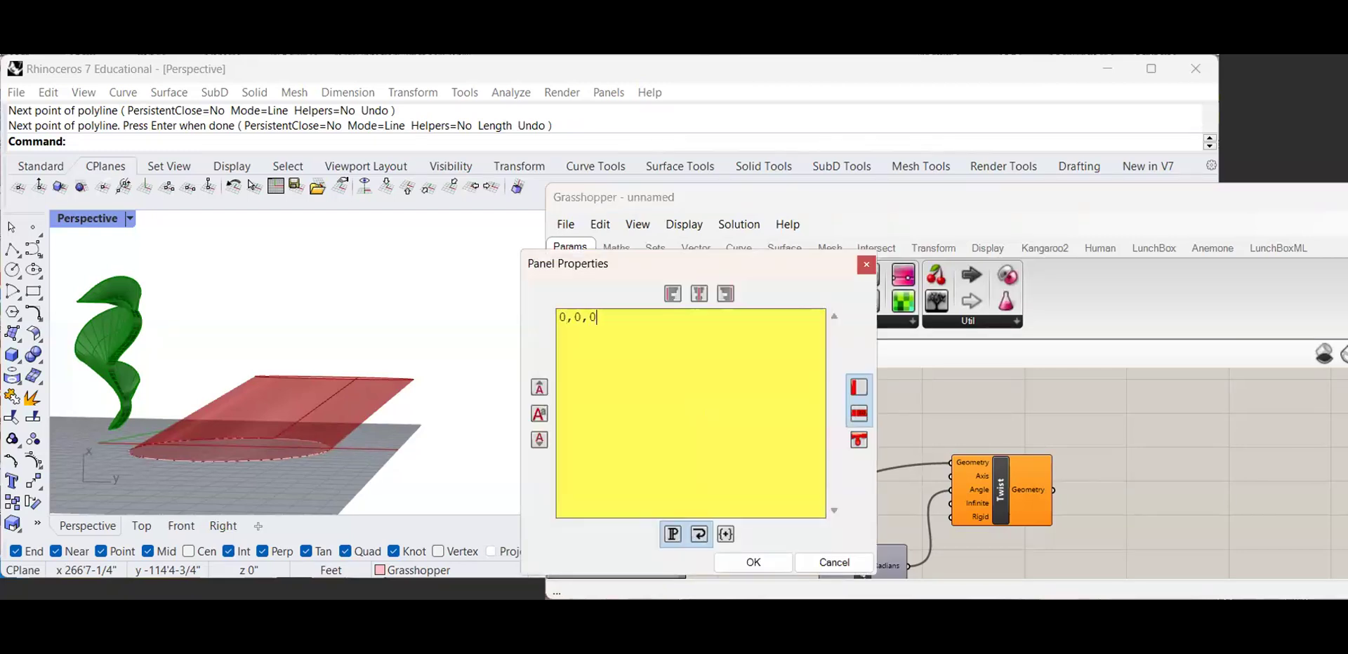
click(753, 562)
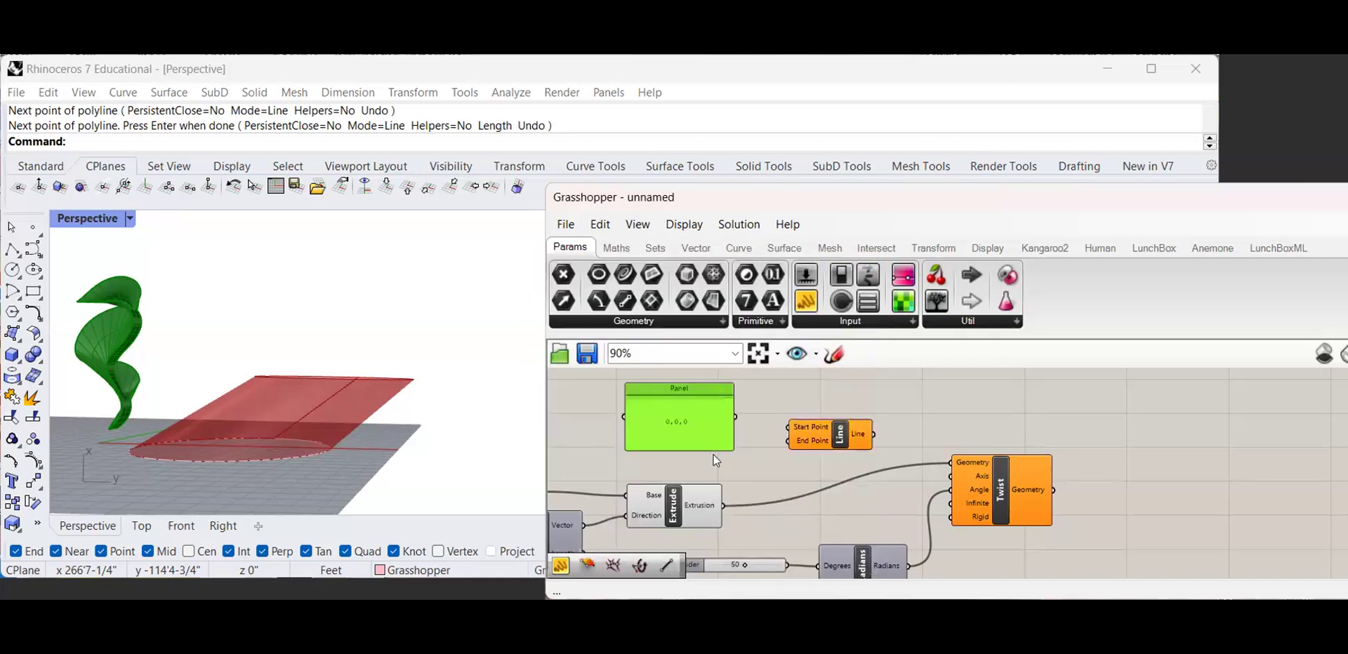
scroll(323, 453, down, 2)
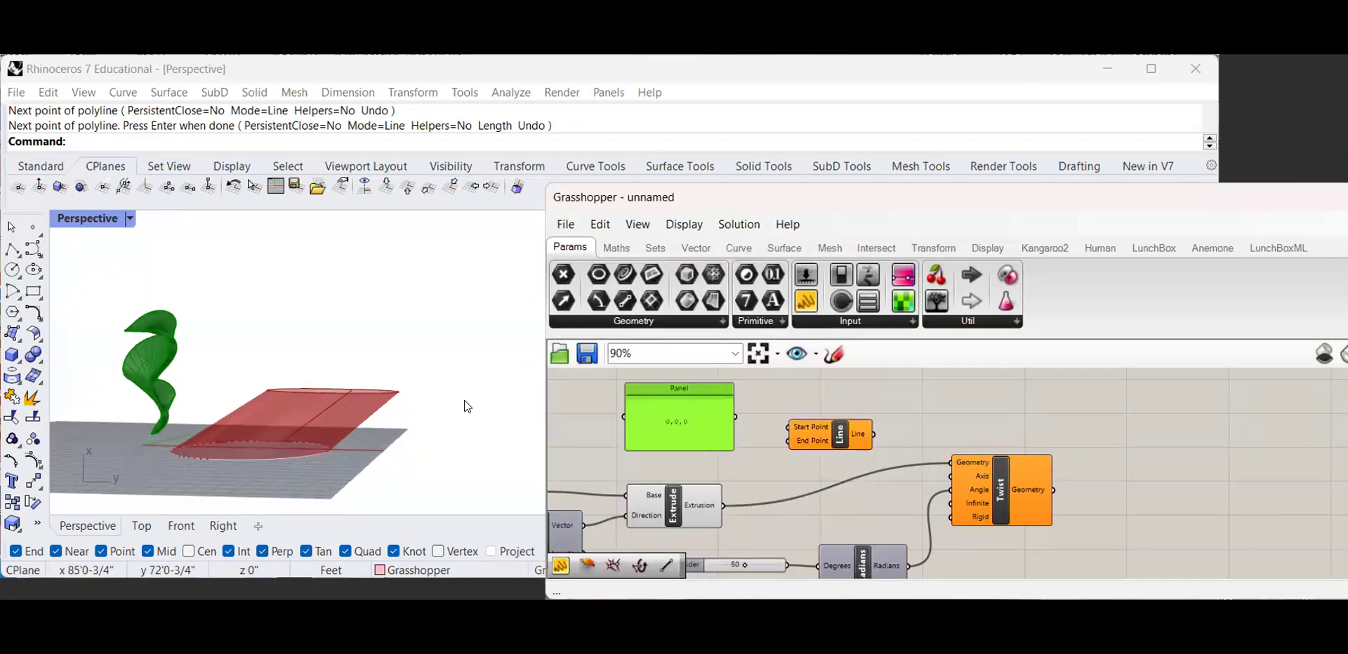
drag(782, 430, 786, 428)
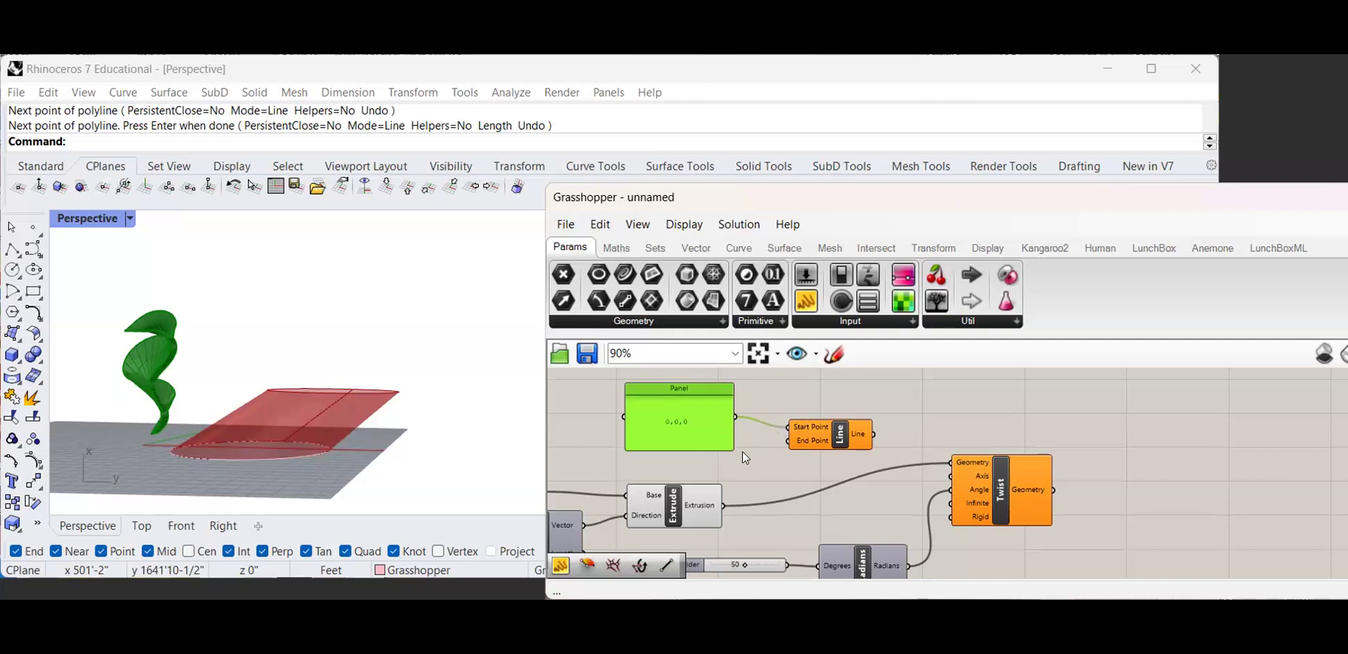
Duplicate the 0,0,0 panel, set the copy to 0,0,10, and connect it to the Line component's End Point input
click(765, 468)
click(719, 438)
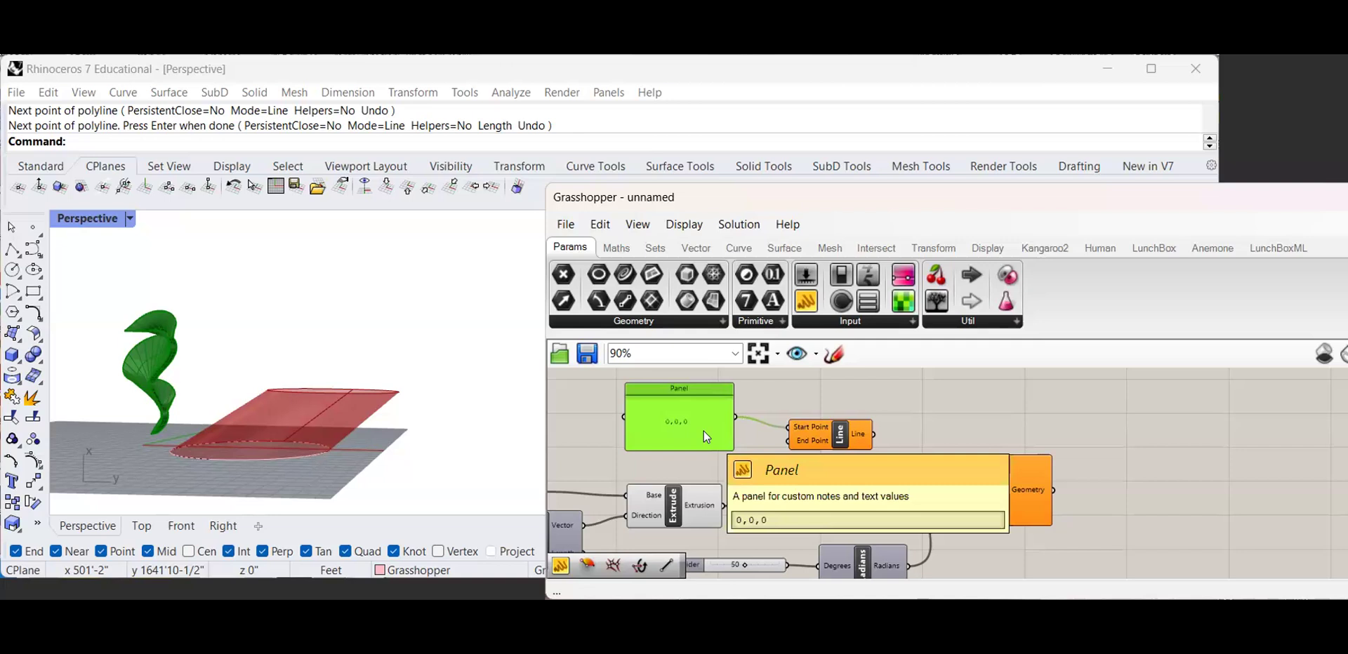
alt+drag(703, 431, 718, 470)
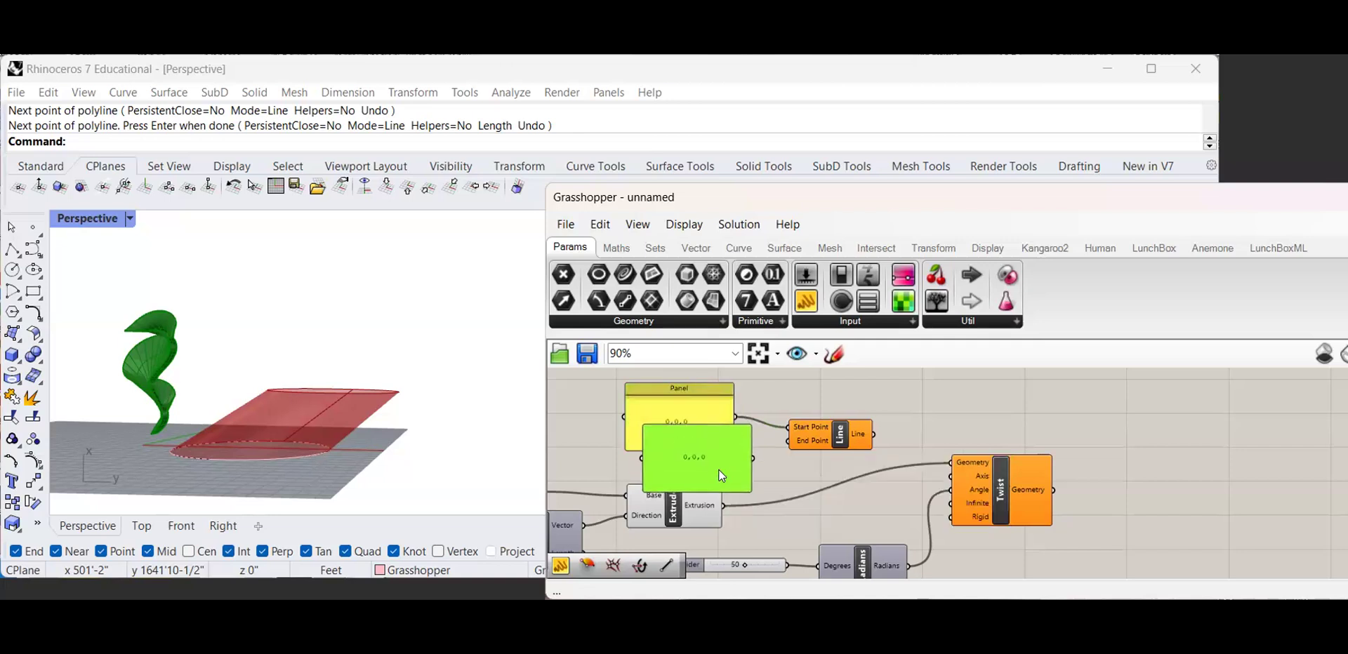
double_click(718, 466)
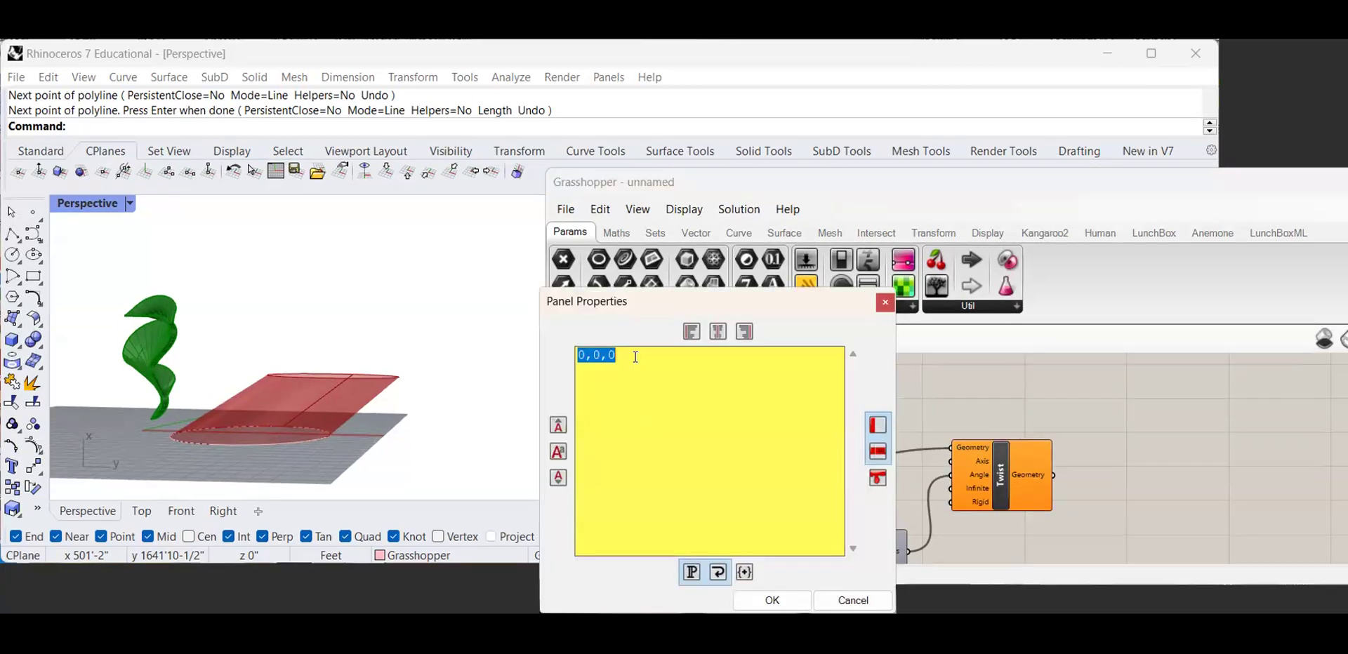
text(0,0,10)
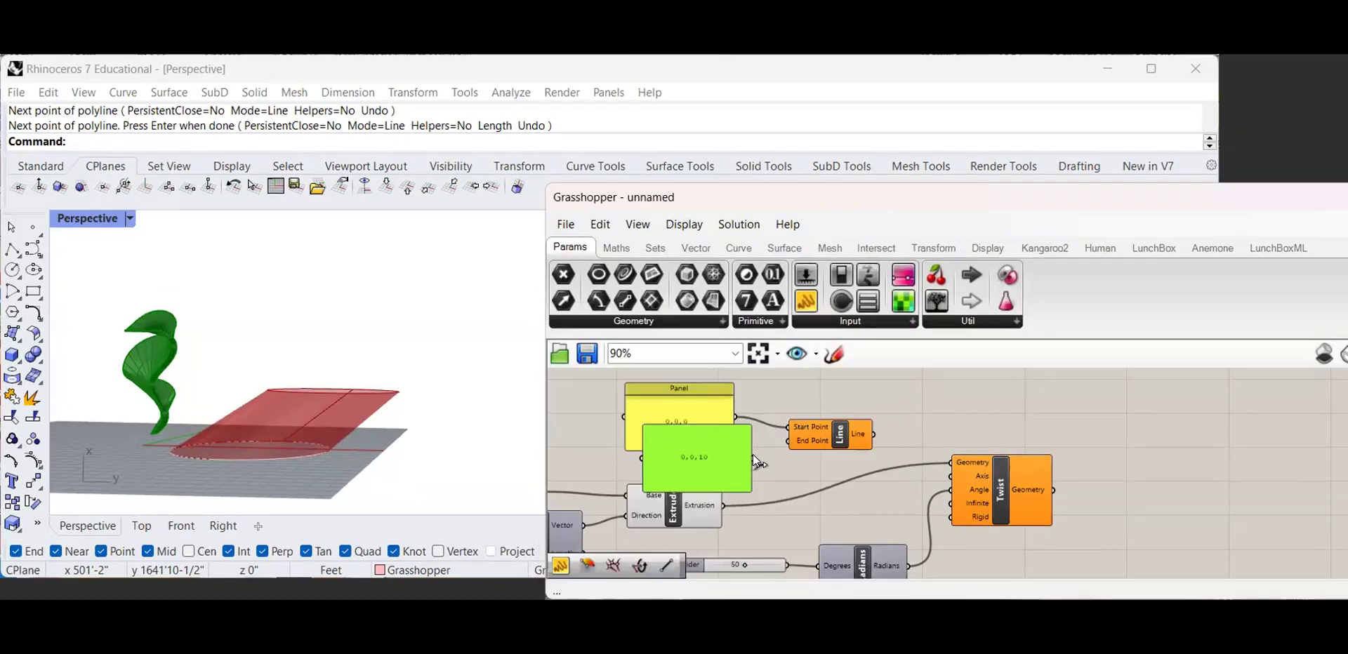
drag(753, 457, 790, 441)
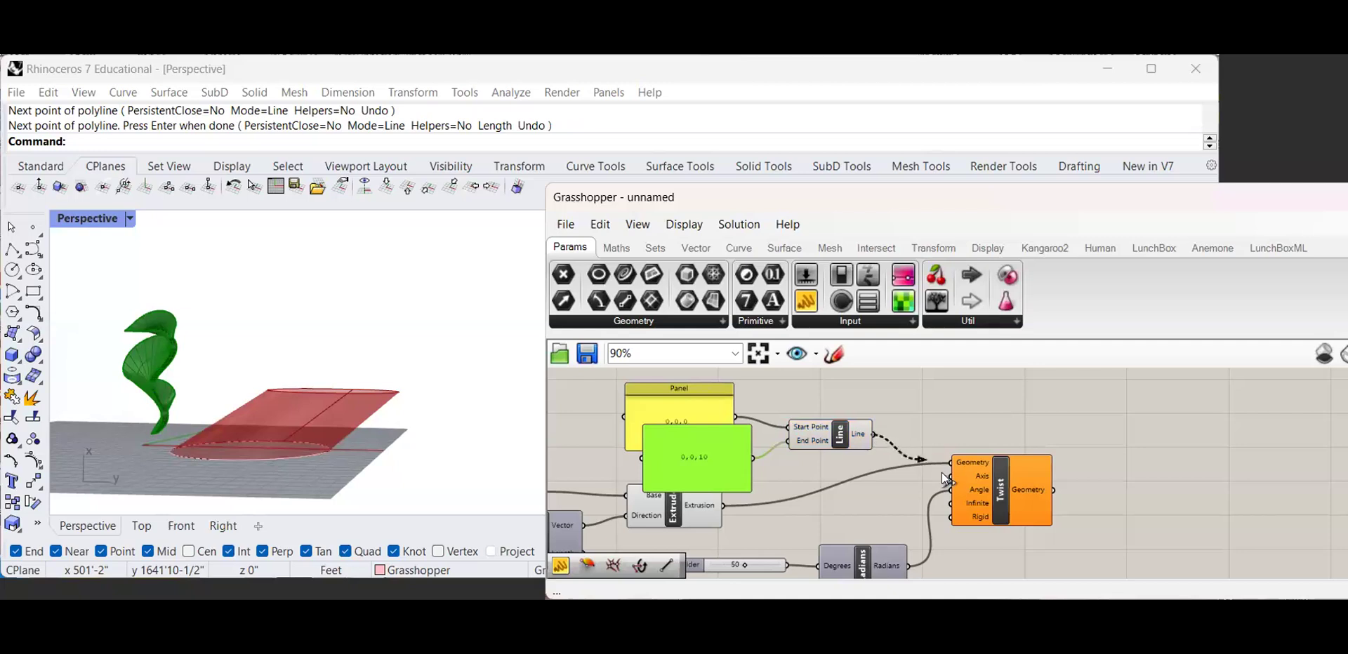
Connect the Line component's output to the Twist component's Axis input
drag(954, 474, 952, 476)
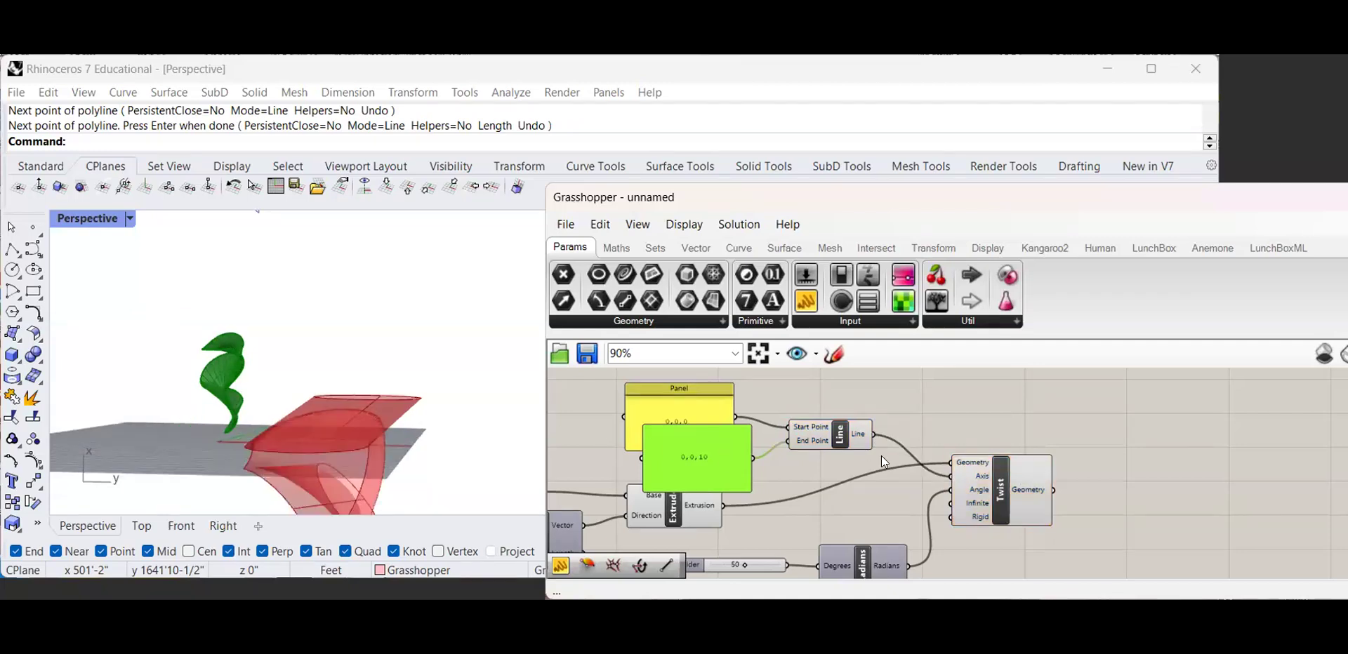
scroll(379, 467, down, 3)
right_drag(376, 398, 315, 381)
scroll(662, 424, up, 2)
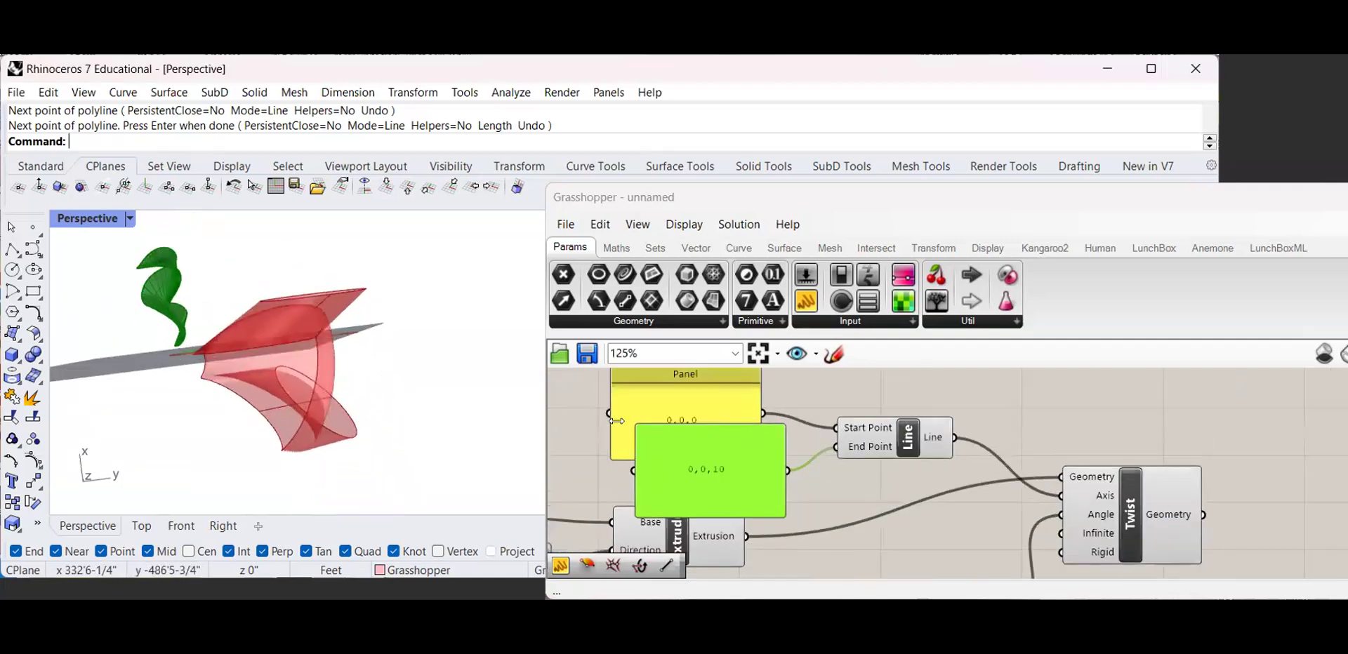
scroll(671, 427, up, 2)
scroll(743, 398, down, 2)
Delete the 0,0,0 and 0,0,10 panels that feed the Line component
right_drag(739, 405, 813, 444)
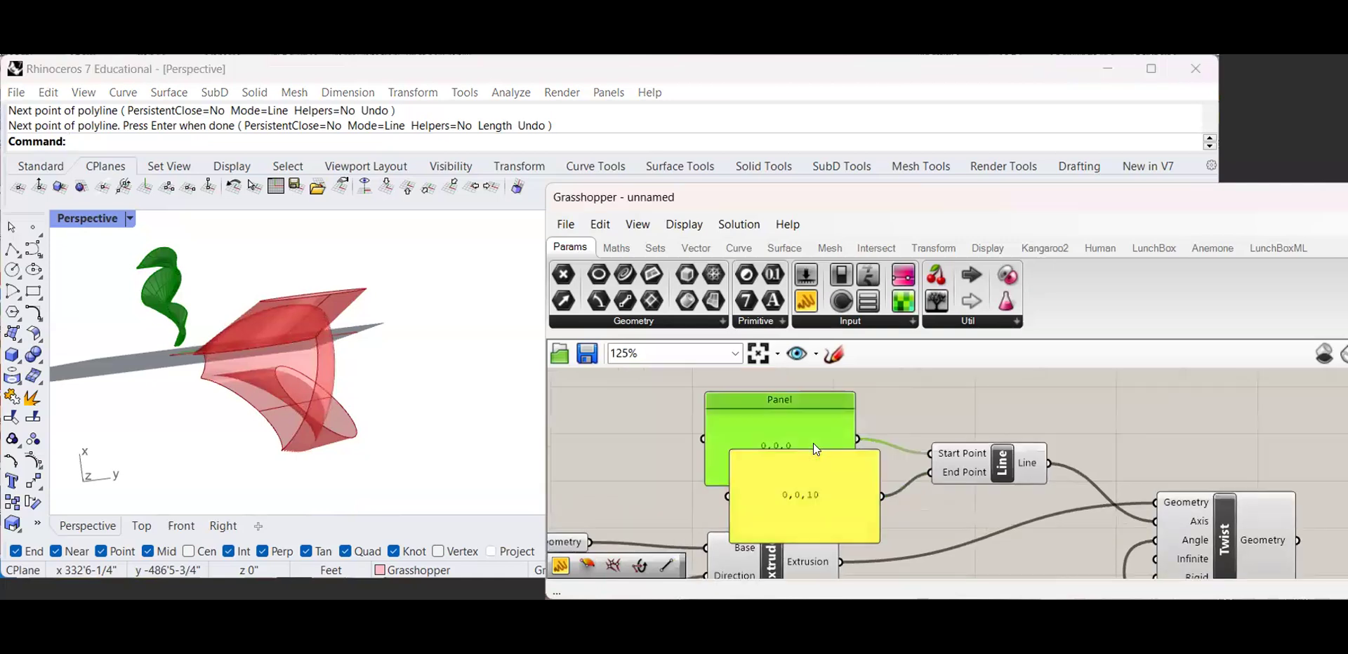
key(Delete)
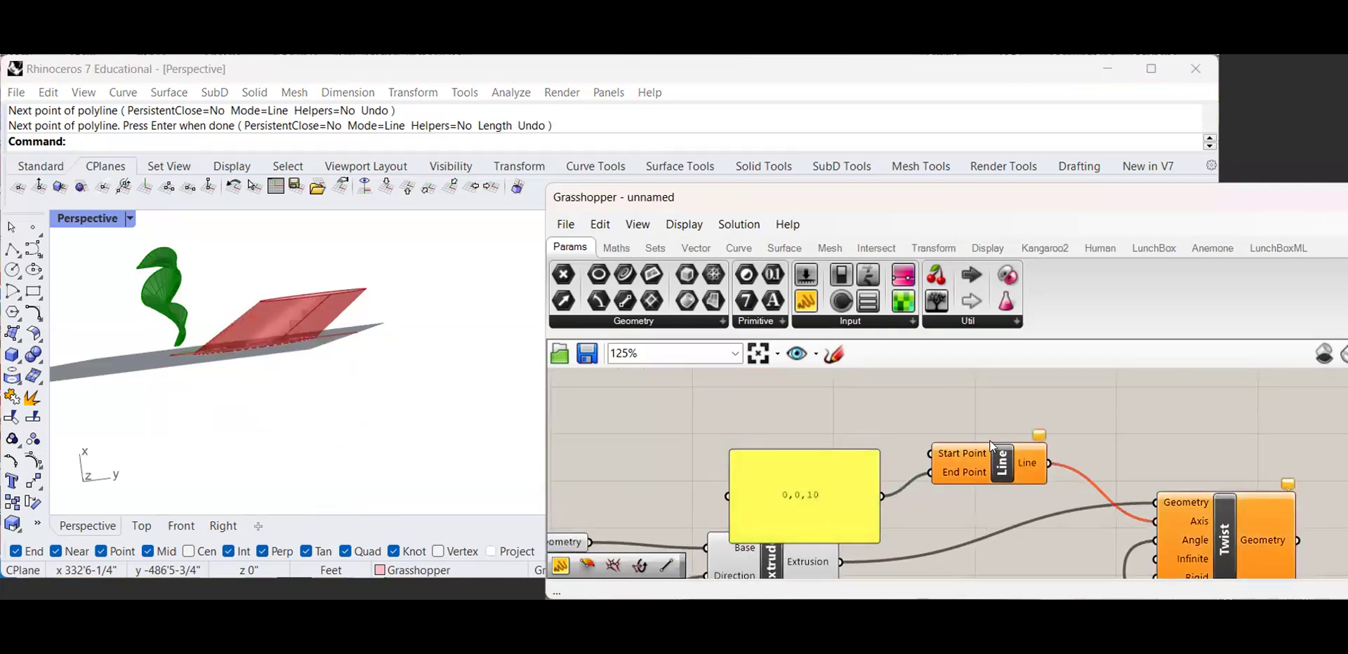
scroll(991, 433, down, 2)
click(874, 479)
key(Delete)
scroll(723, 441, down, 3)
scroll(752, 480, up, 3)
click(773, 491)
right_drag(755, 450, 644, 468)
scroll(681, 491, up, 1)
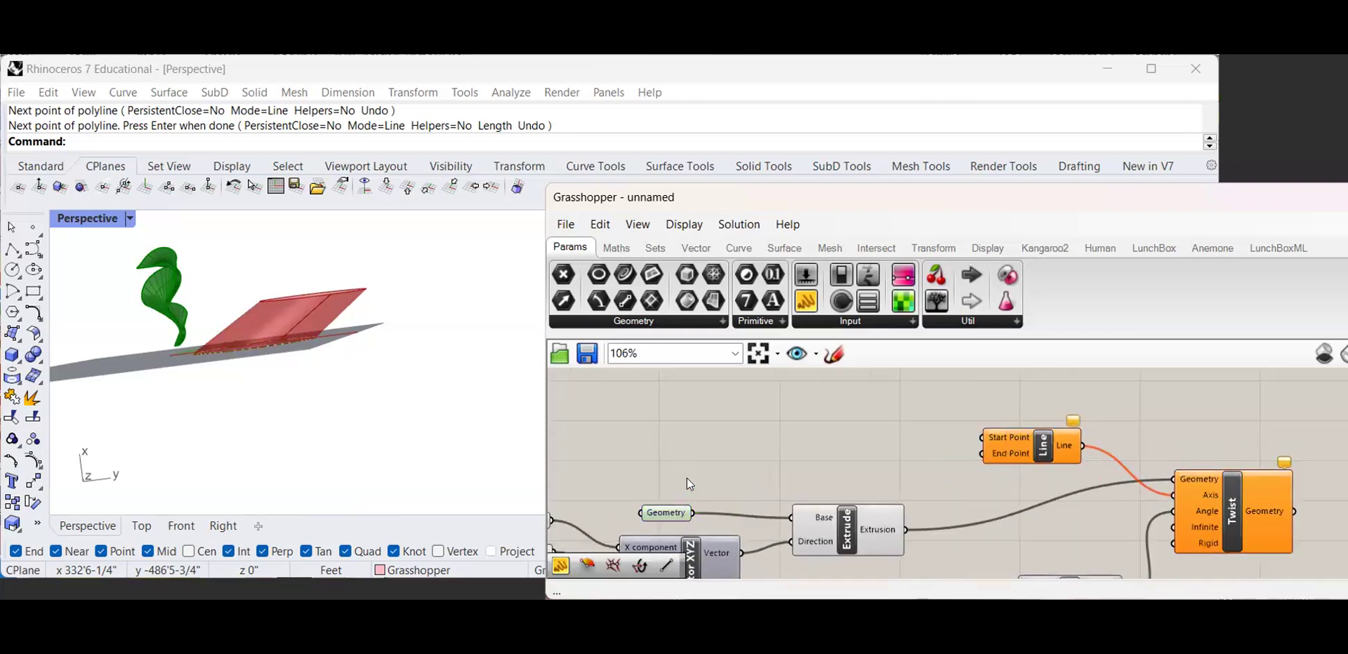
double_click(802, 393)
text(cen)
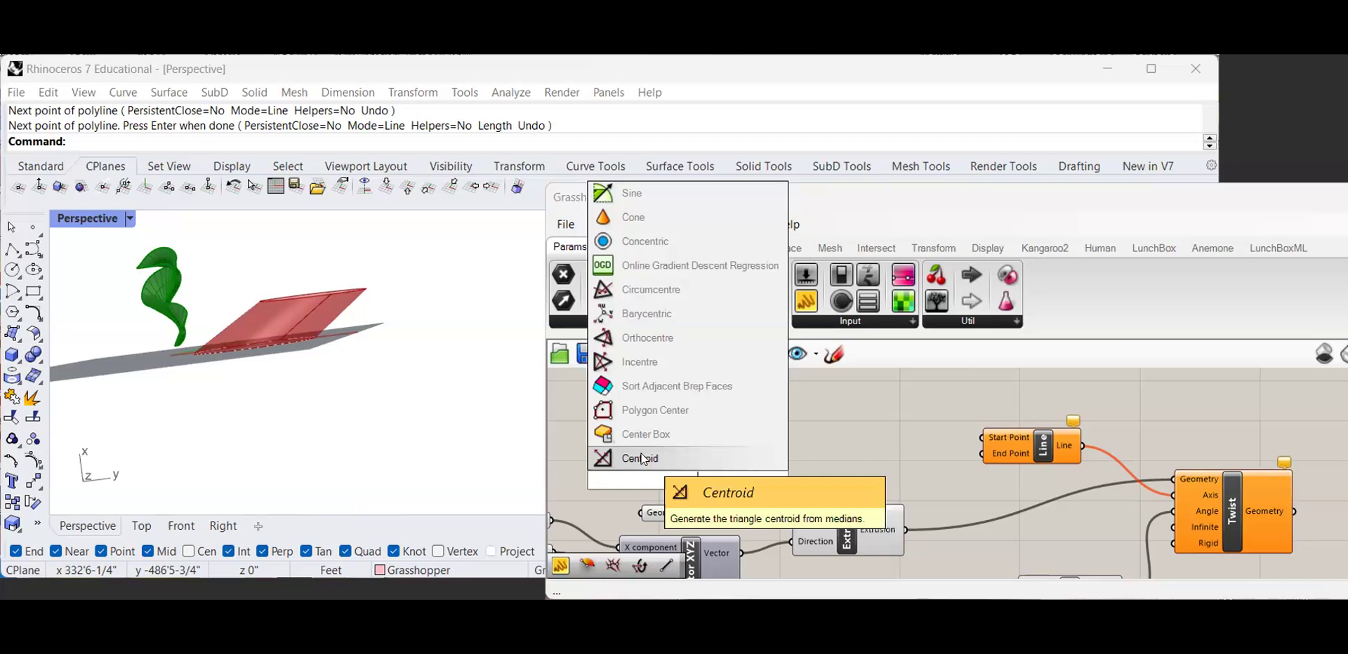
click(301, 302)
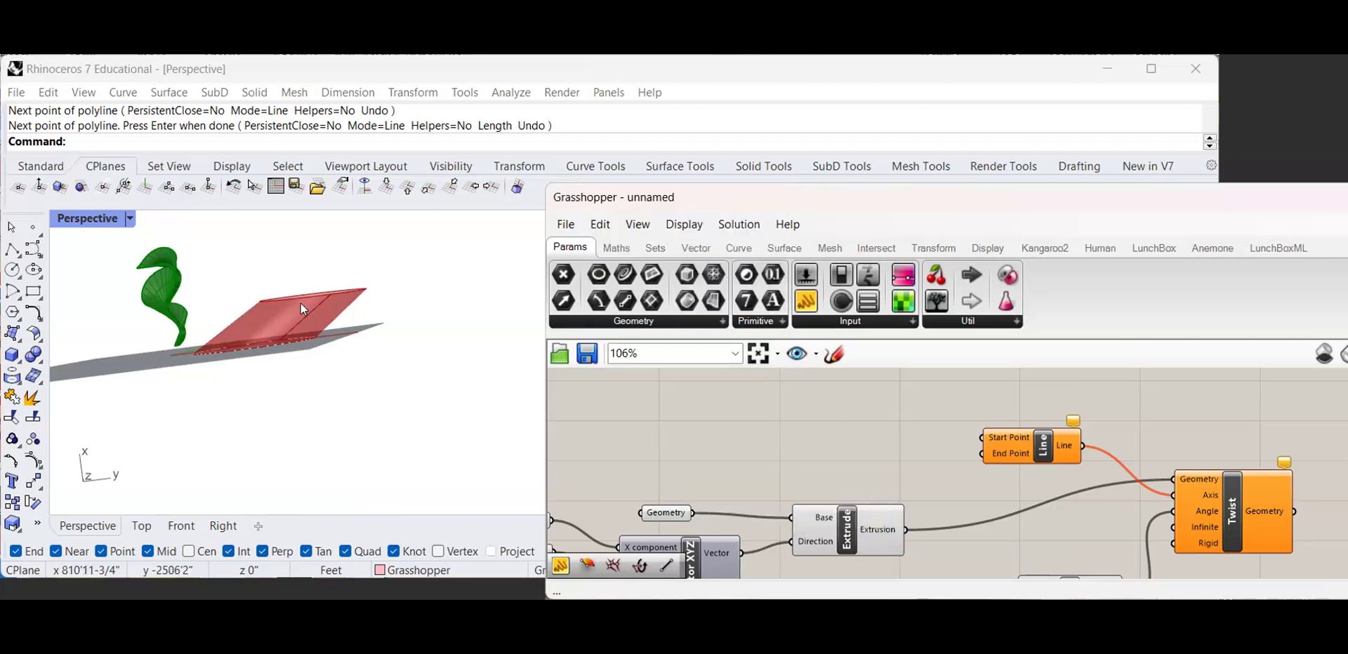
Move the extrusion's closed base curve in Rhino from its centre to the origin at 0,0,0
scroll(271, 342, up, 4)
click(263, 345)
right_drag(242, 292, 229, 313)
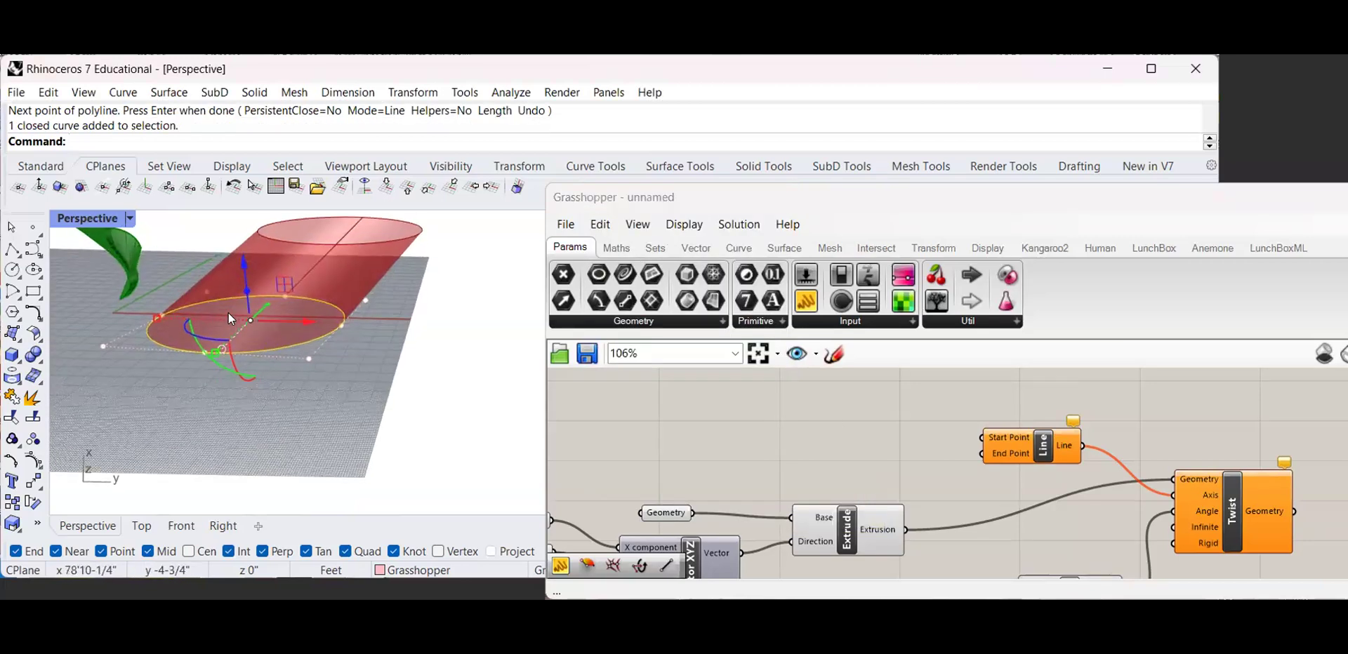
scroll(230, 313, up, 4)
text(move)
key(Return)
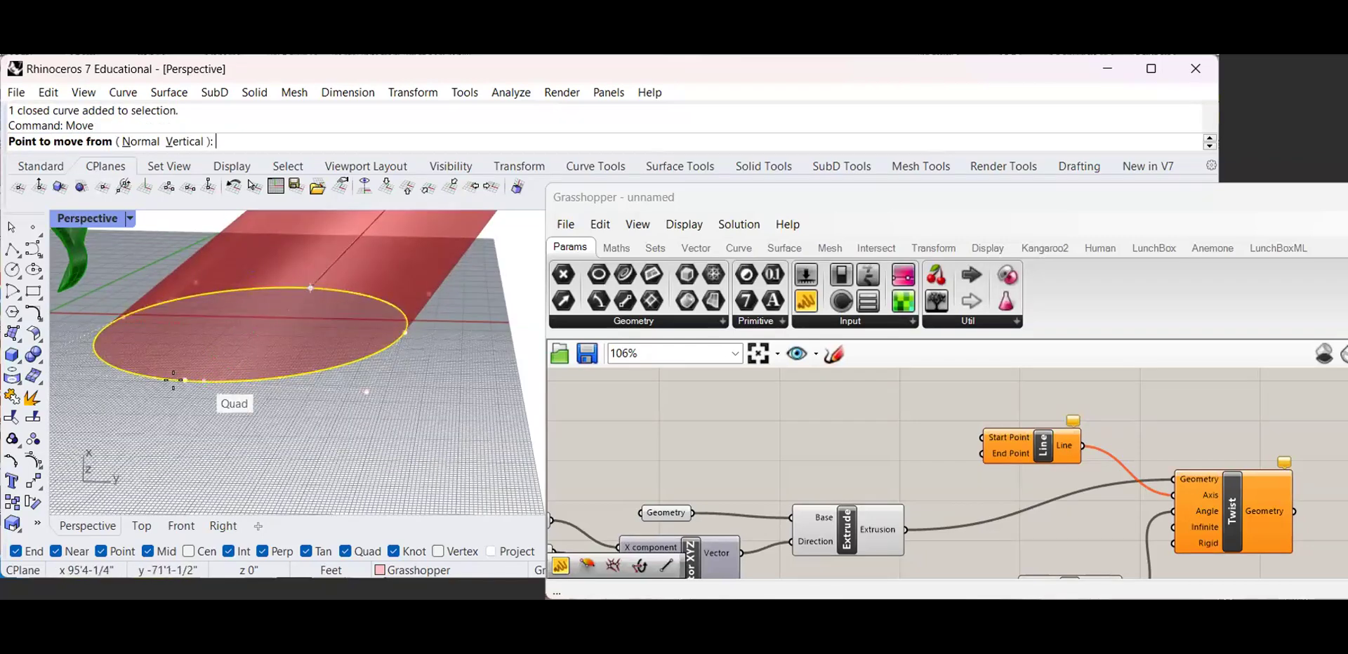
click(253, 328)
text(0,0,0)
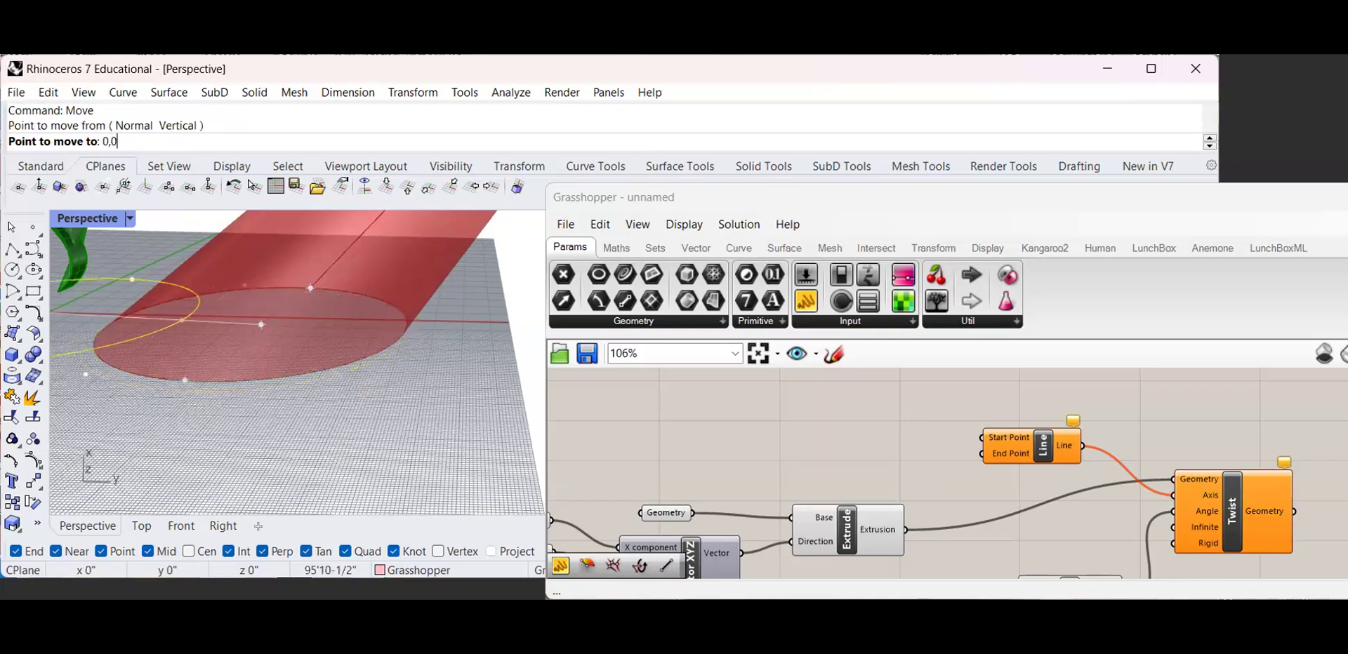
key(Return)
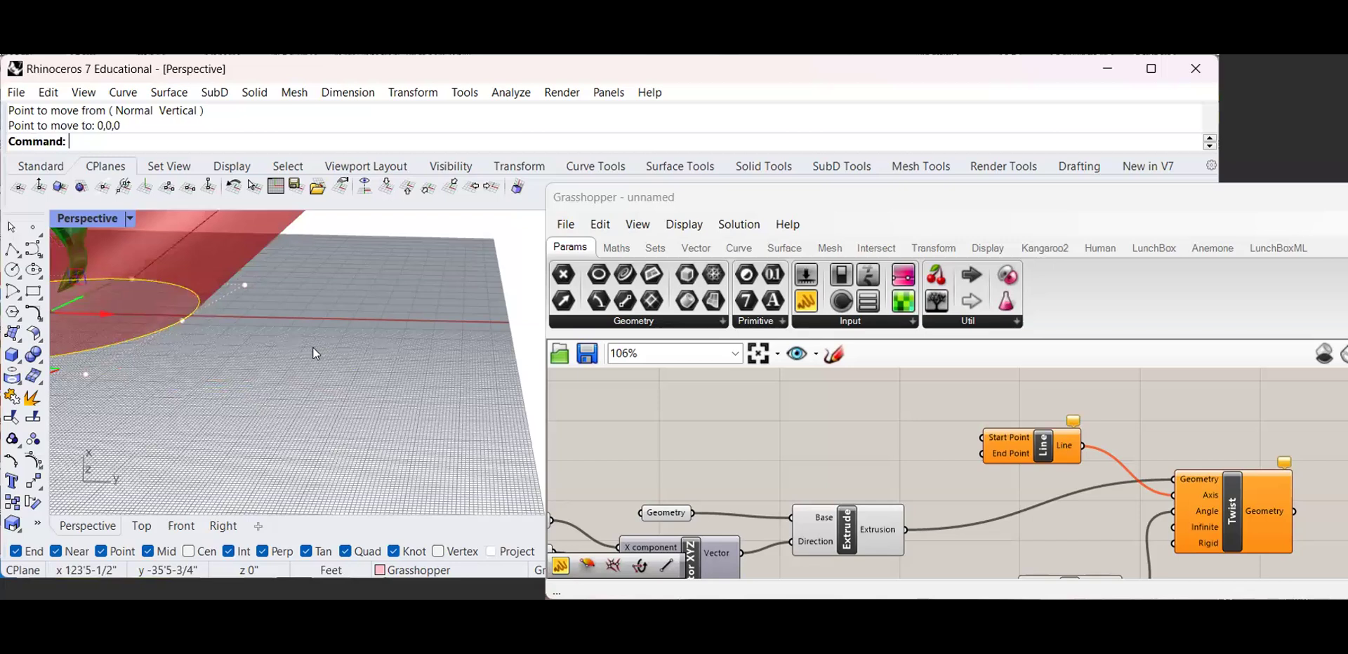
scroll(309, 342, down, 5)
right_drag(300, 344, 310, 345)
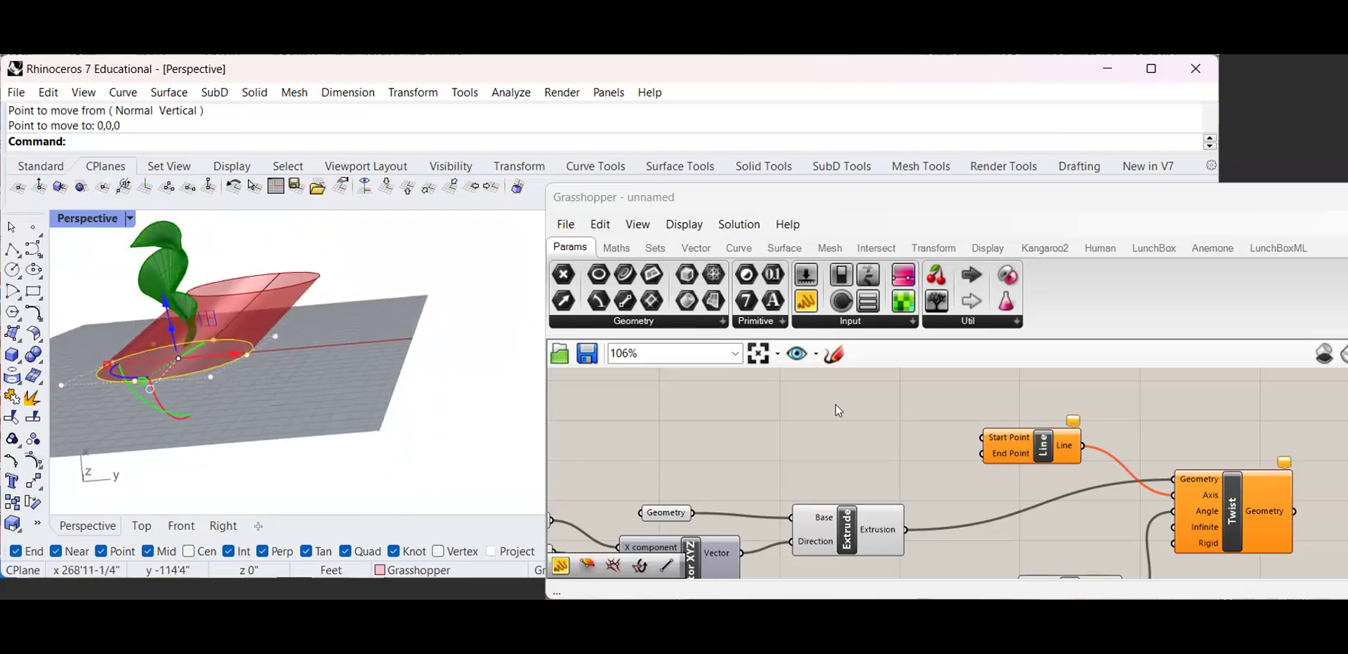
Add a panel containing 0,0,0 near the Line component and connect it to the Start Point input
click(913, 445)
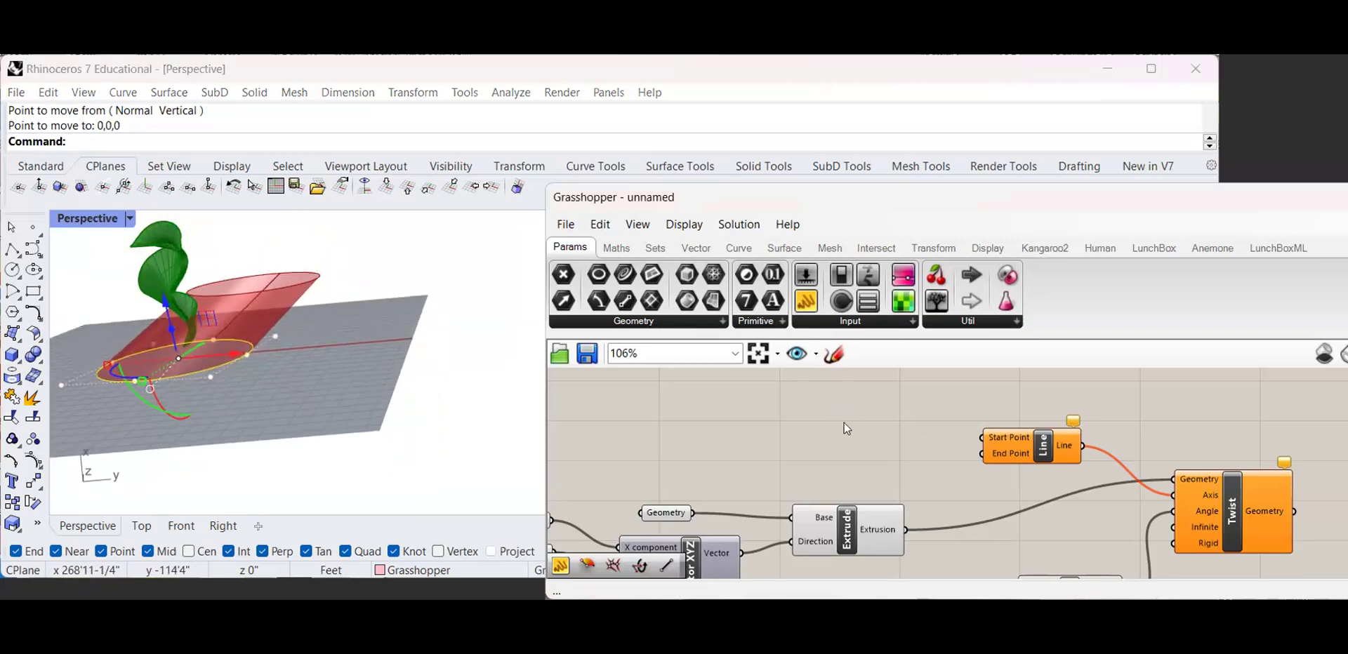
double_click(844, 422)
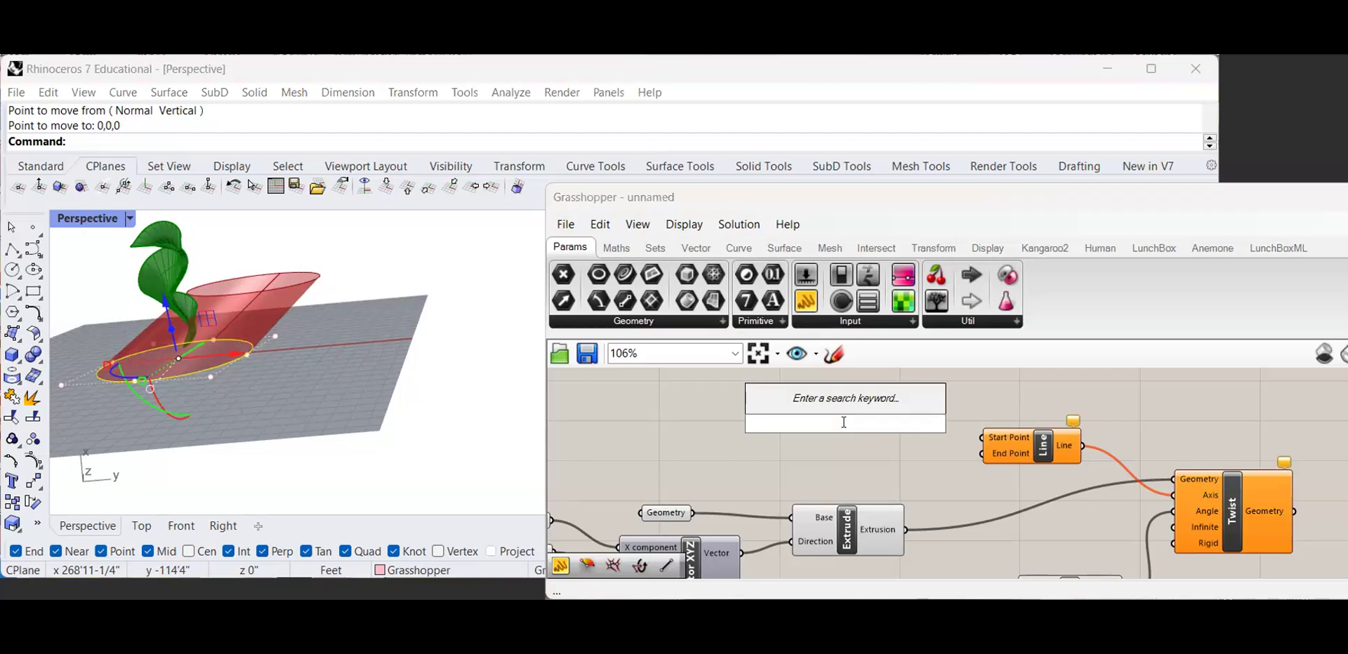
drag(815, 311, 757, 461)
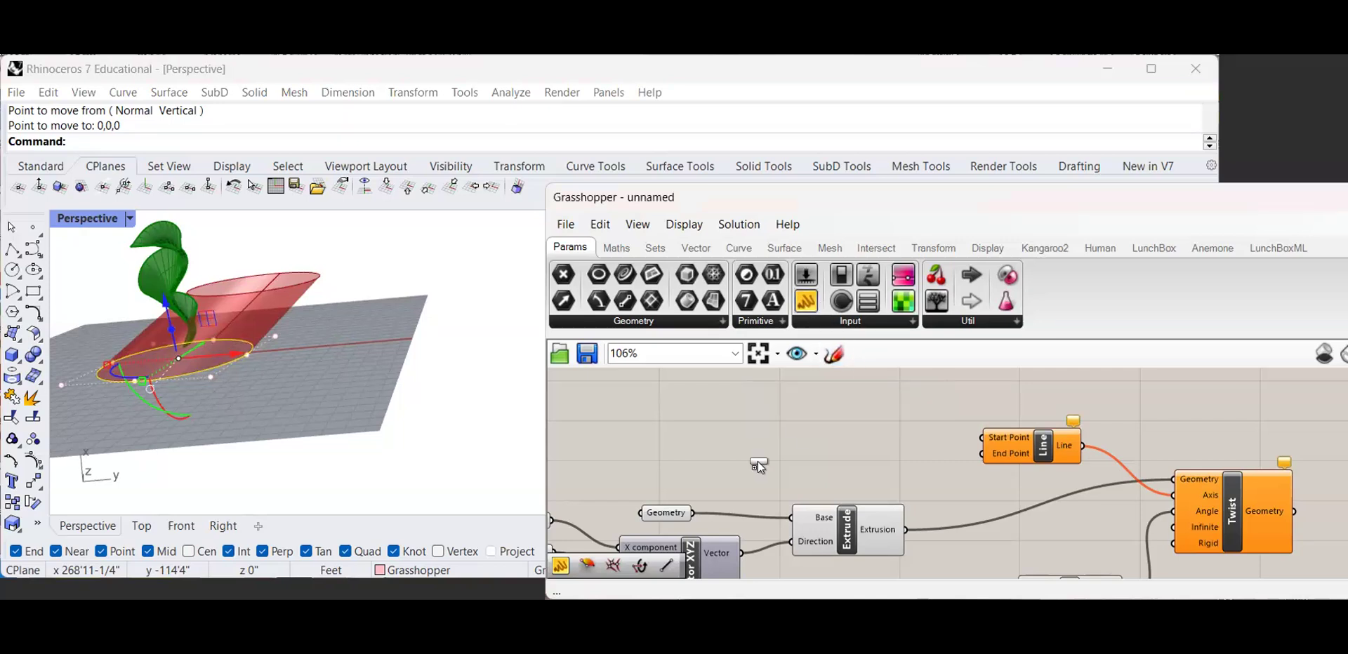
drag(842, 433, 816, 398)
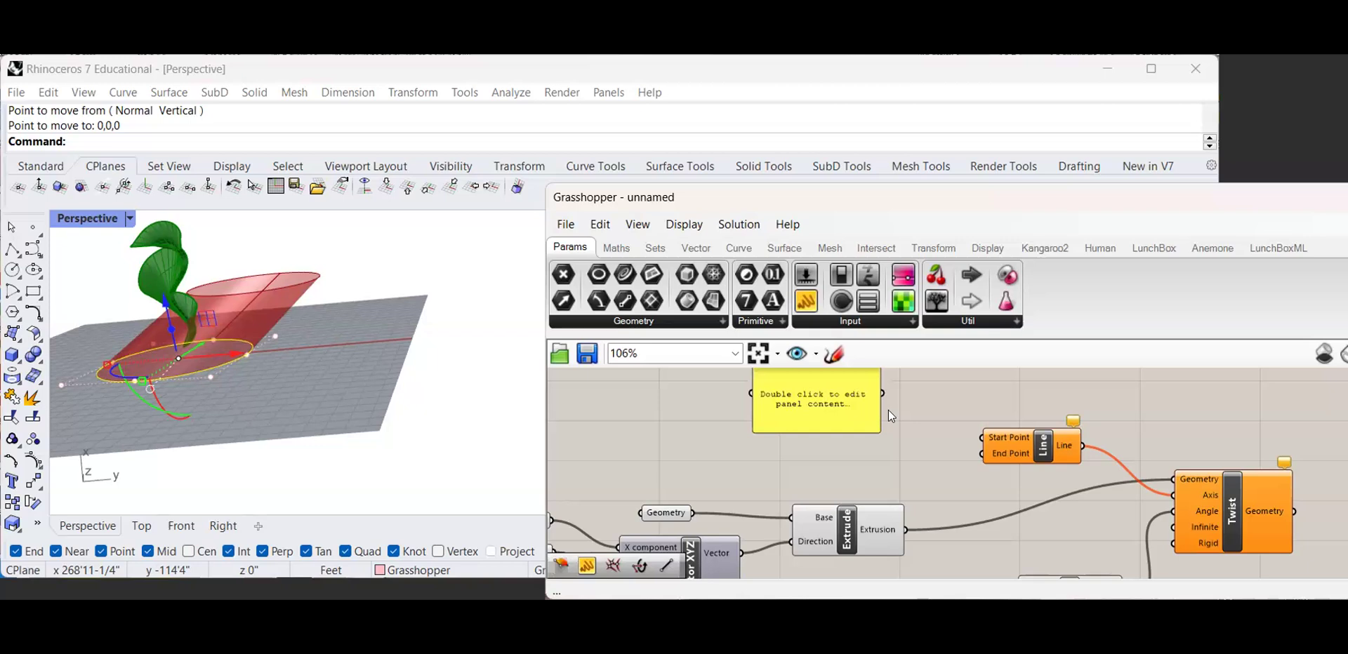
scroll(761, 464, up, 1)
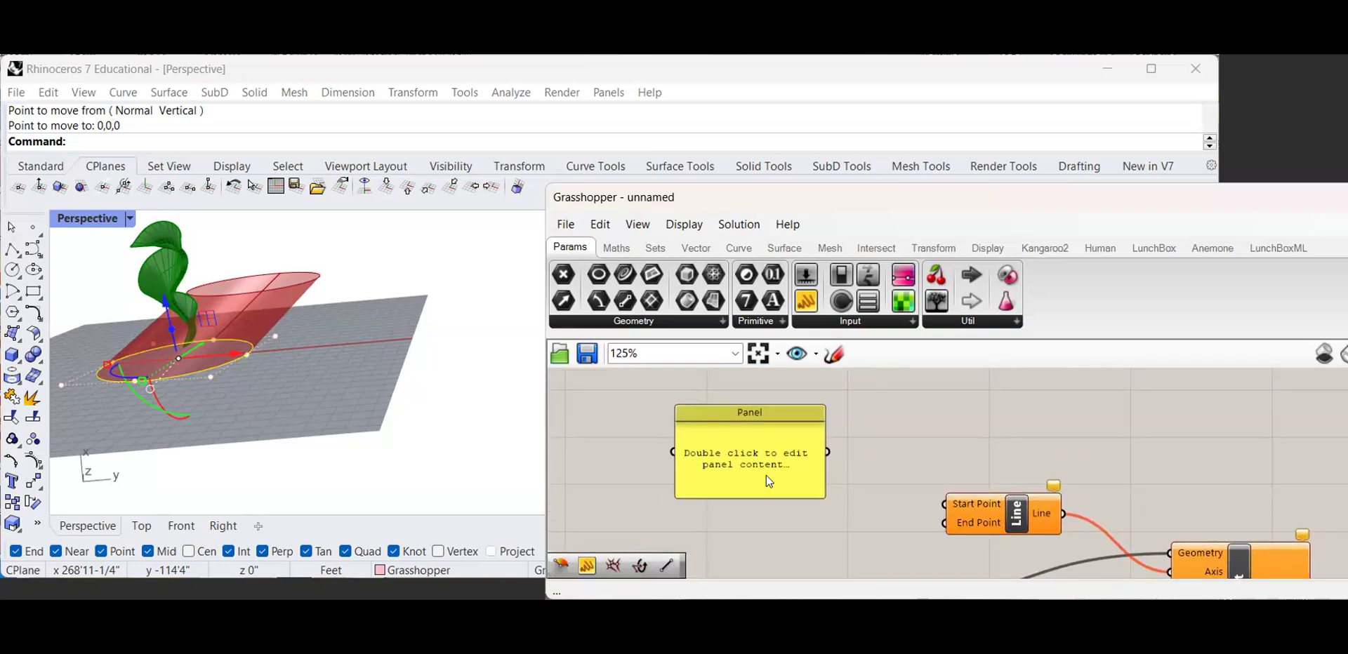
double_click(765, 470)
text(0)
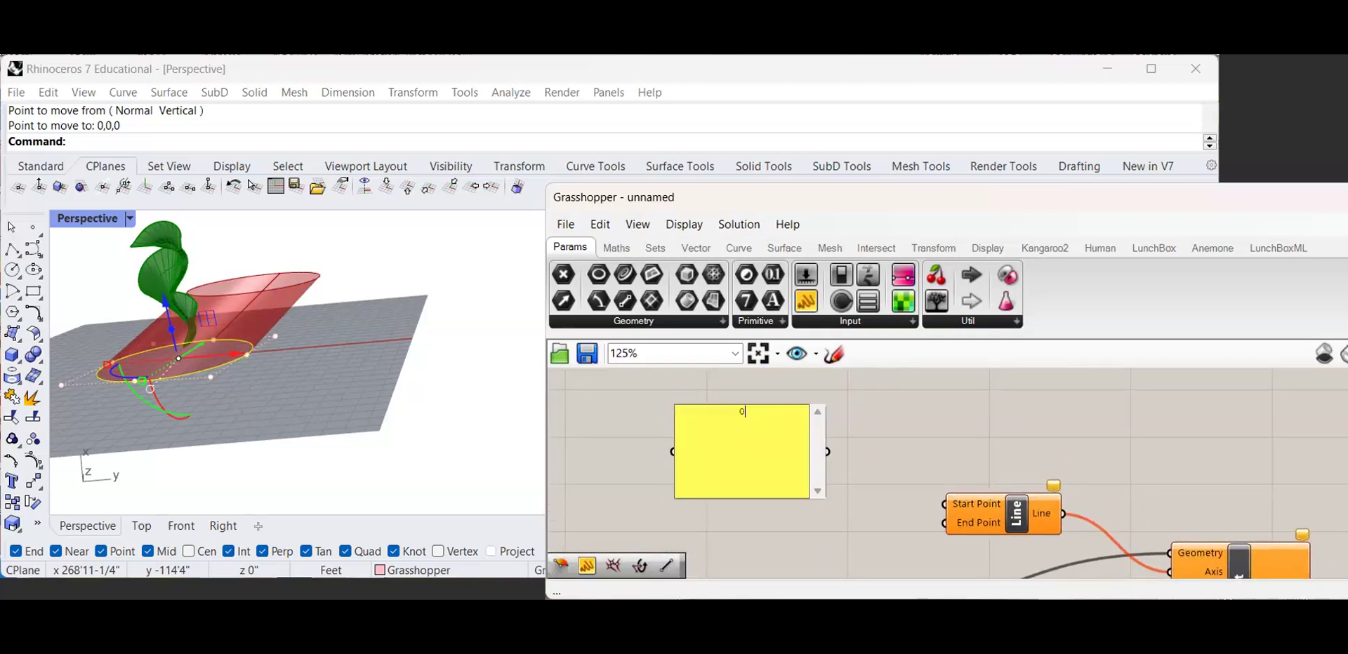
text(,0,0)
click(865, 421)
drag(828, 452, 944, 504)
Copy the new 0,0,0 panel, change the copy to 0,0,10, and wire it into the Line's End Point input
click(811, 488)
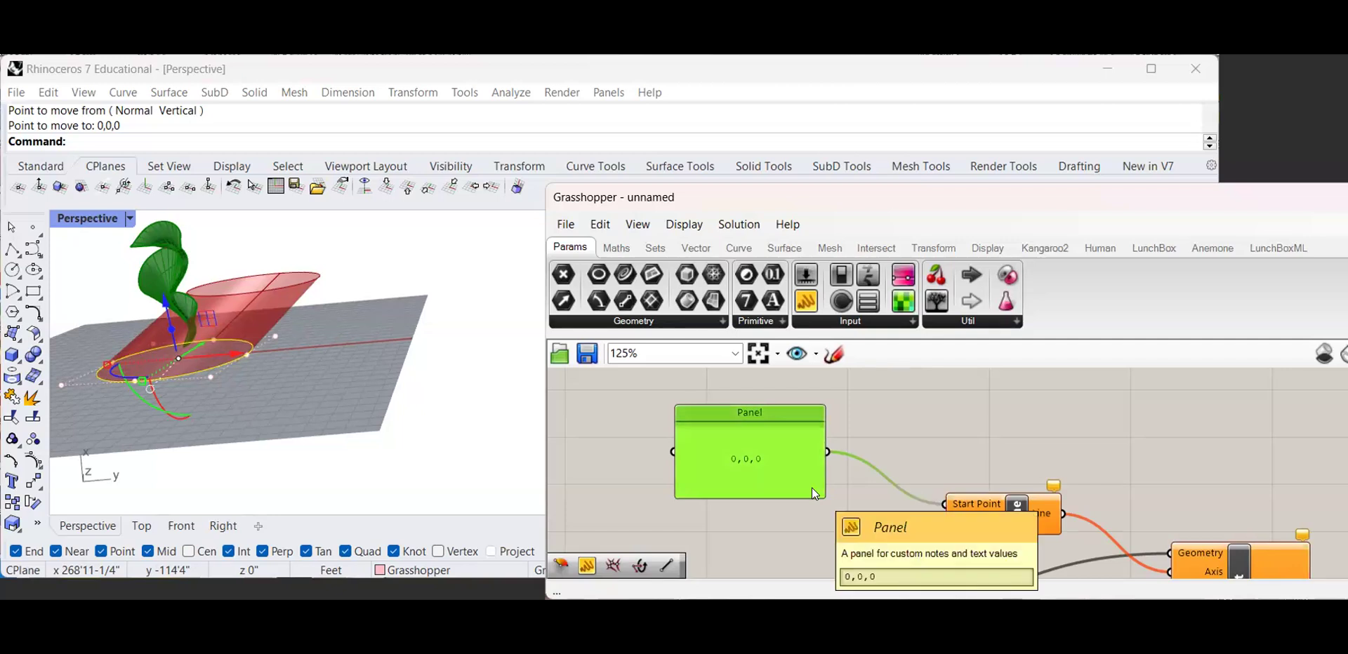
double_click(812, 487)
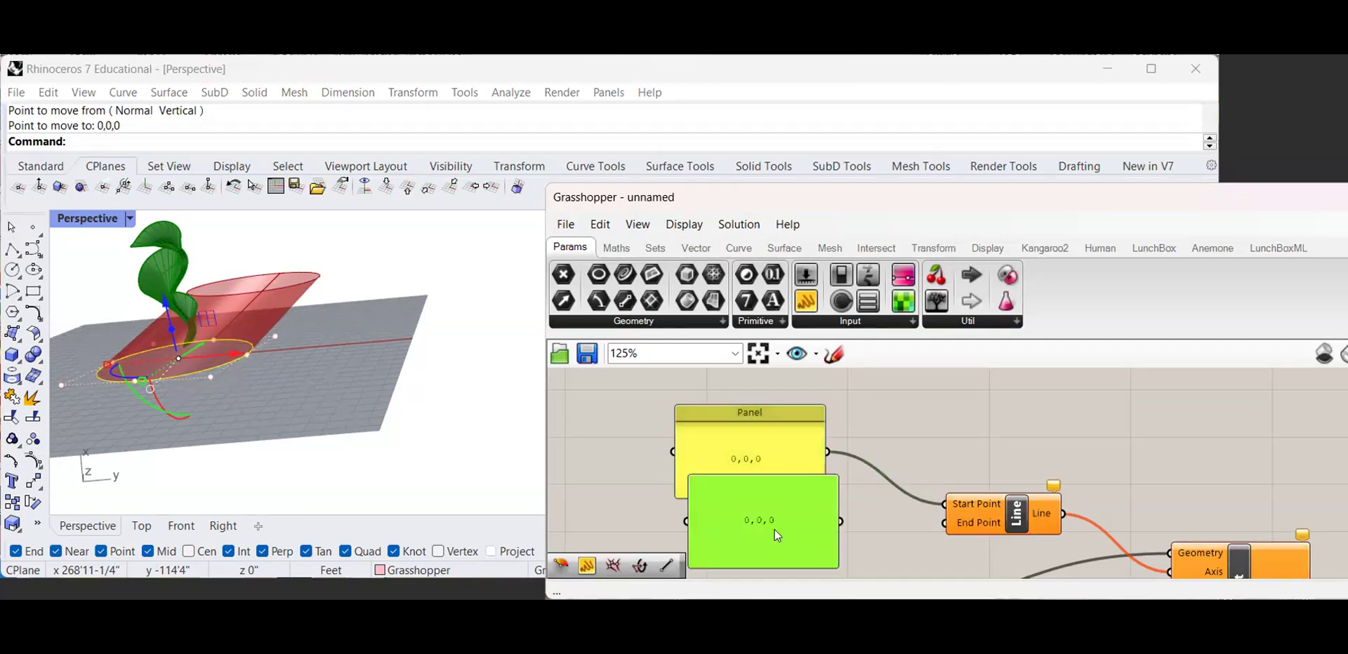
text(0,0,10)
click(856, 550)
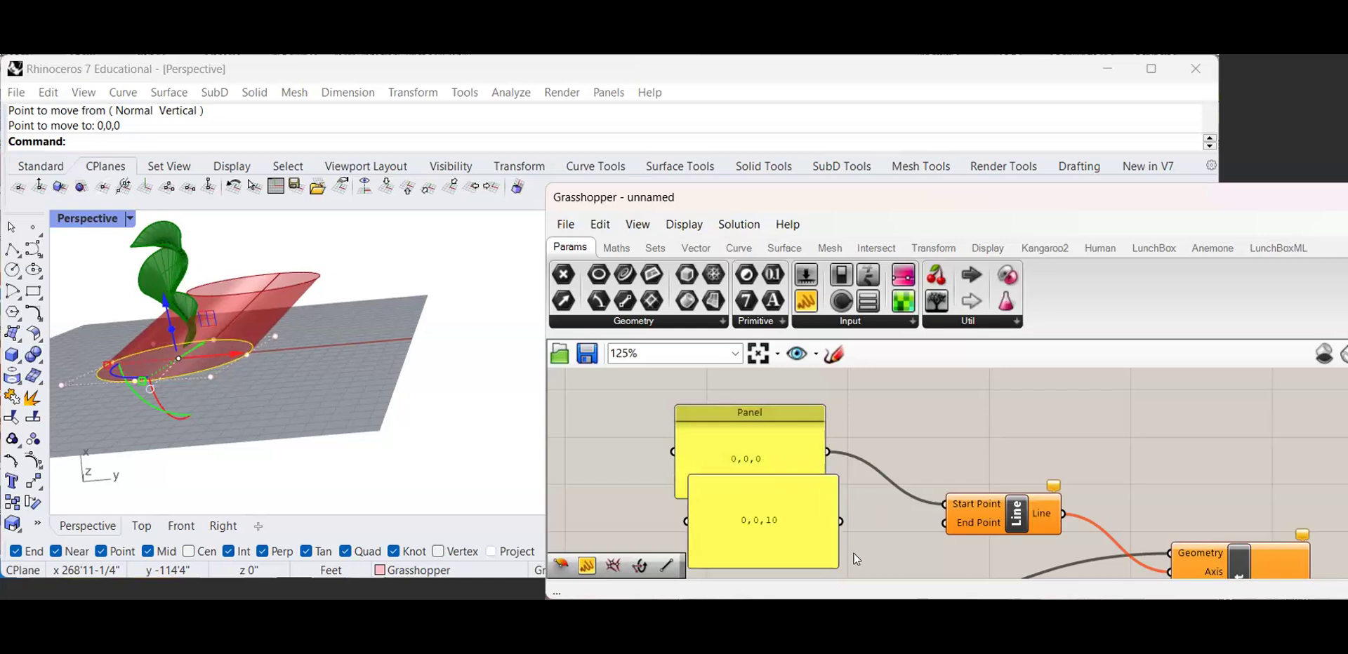
drag(840, 522, 944, 523)
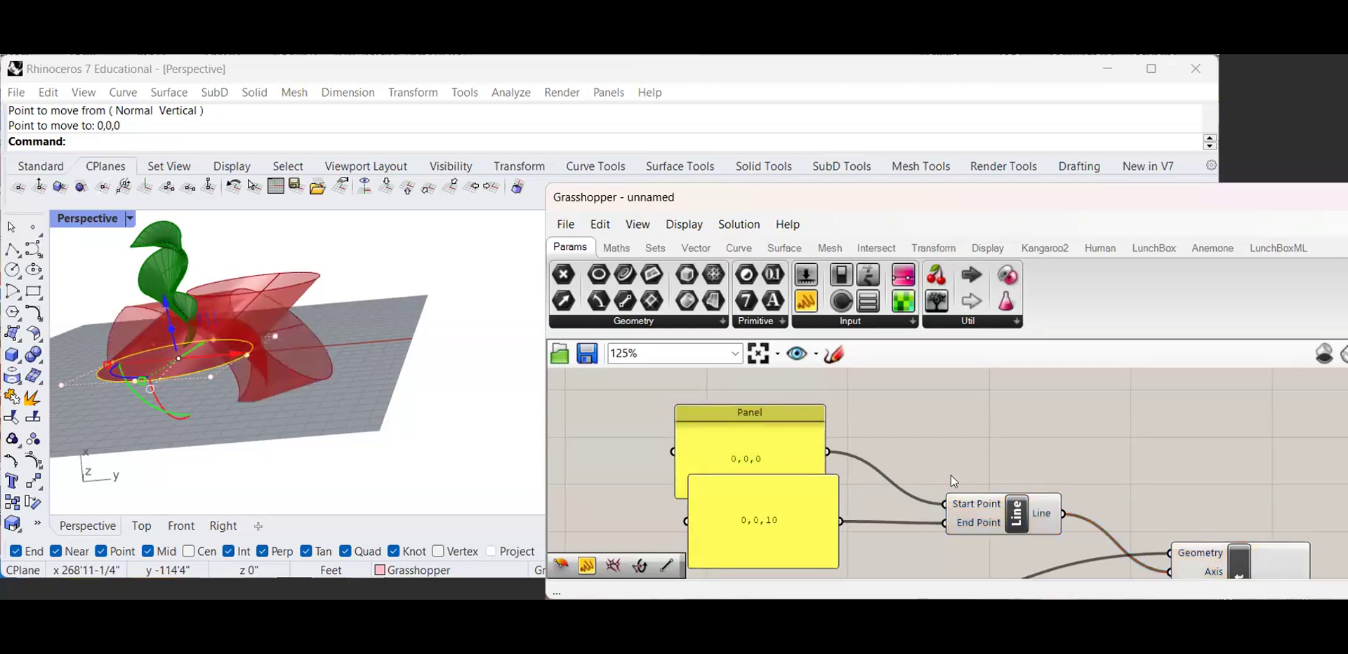
Set the number slider feeding the Radians component to 48
scroll(949, 475, down, 3)
scroll(368, 372, down, 4)
right_drag(334, 507, 284, 380)
scroll(235, 398, up, 5)
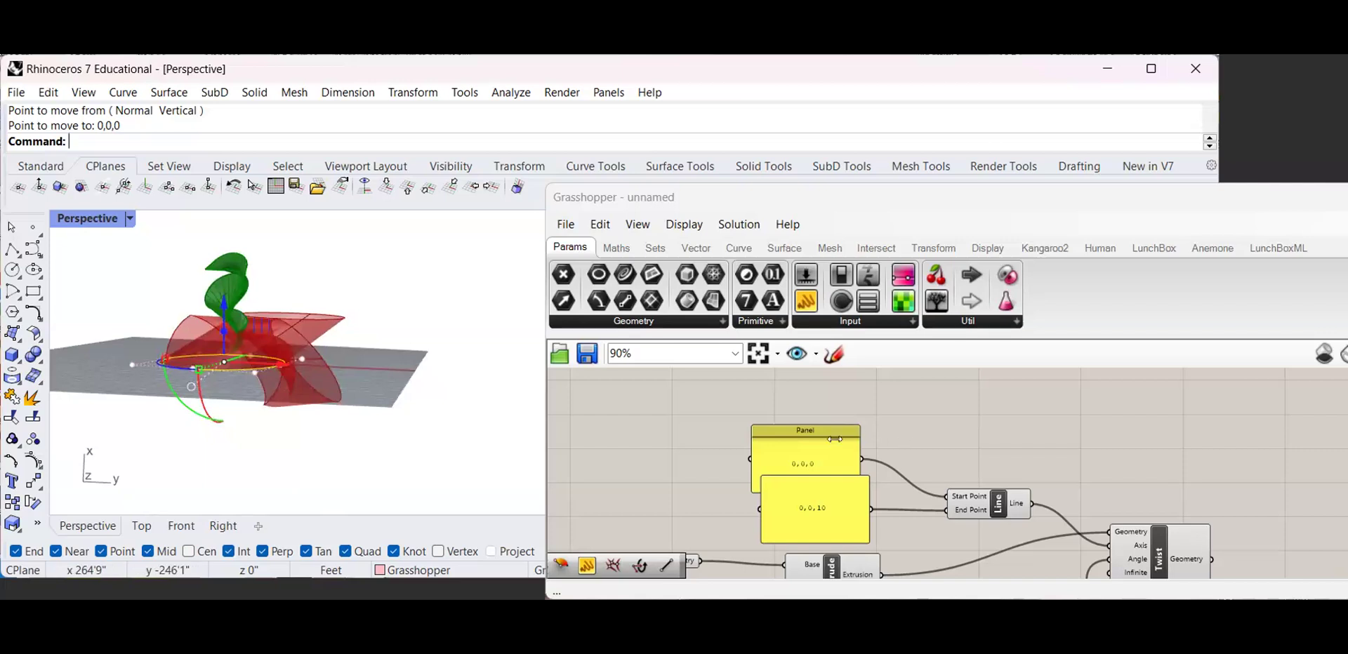
scroll(834, 512, down, 3)
scroll(870, 555, up, 5)
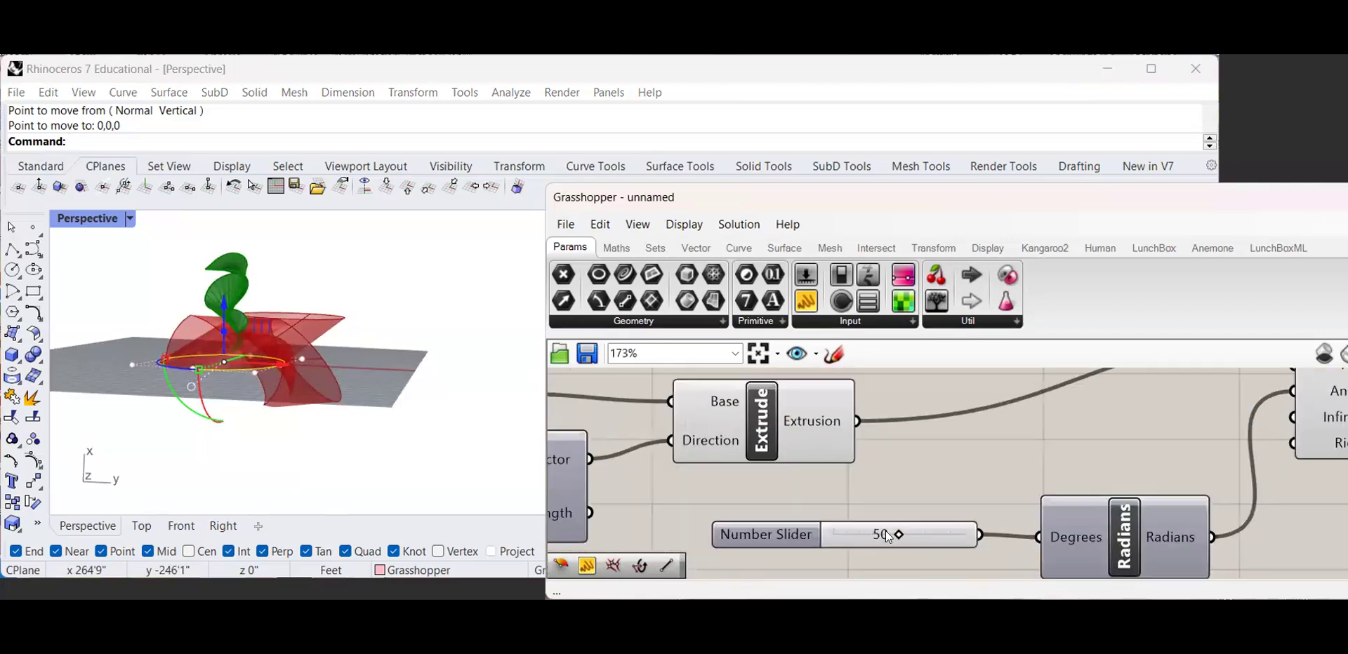
mouse_move(894, 530)
mouse_down()
mouse_move(839, 540)
mouse_move(925, 542)
mouse_move(860, 558)
mouse_move(895, 543)
mouse_up()
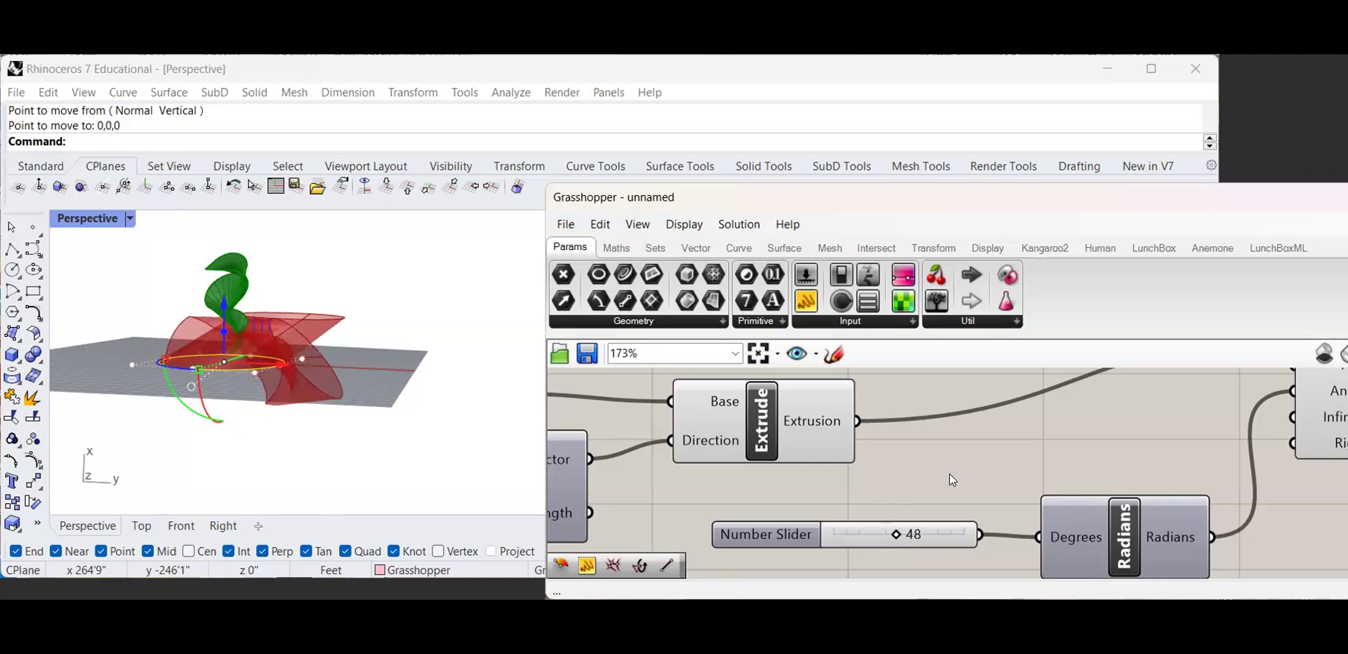
Change the End Point panel's coordinates to 0,10, 0
scroll(949, 474, down, 4)
scroll(898, 374, up, 3)
double_click(828, 382)
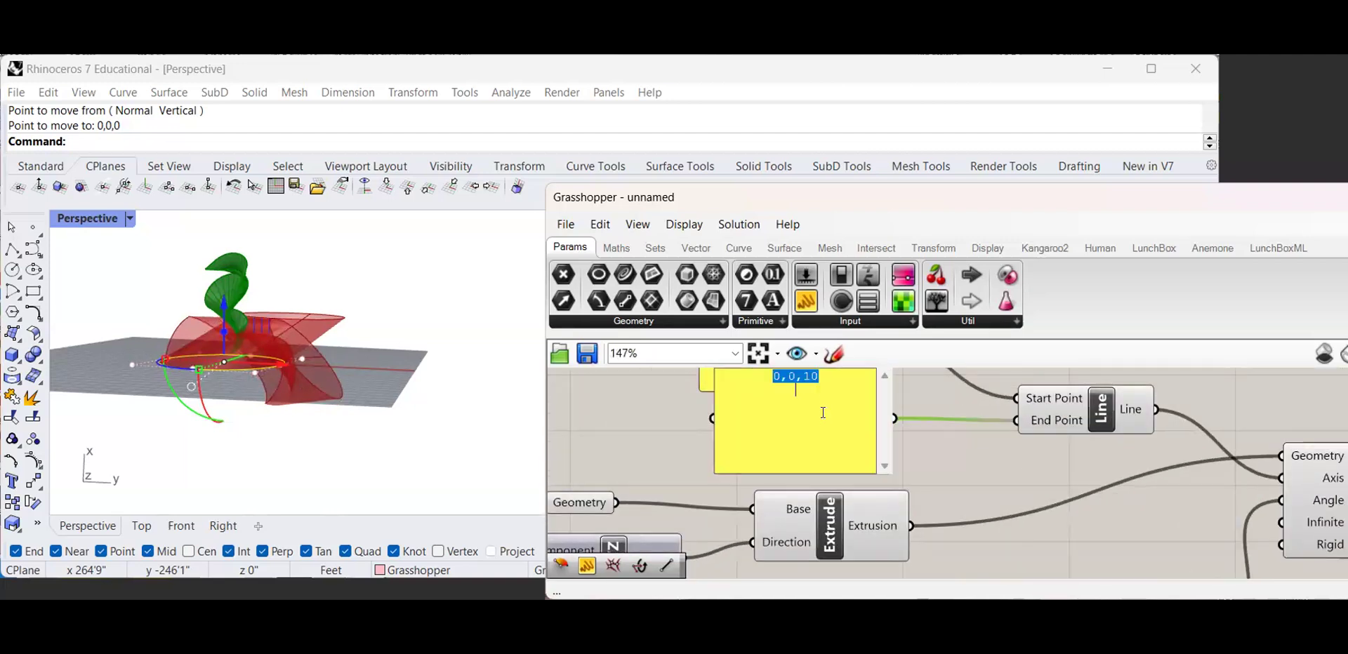
text(0,10, 0)
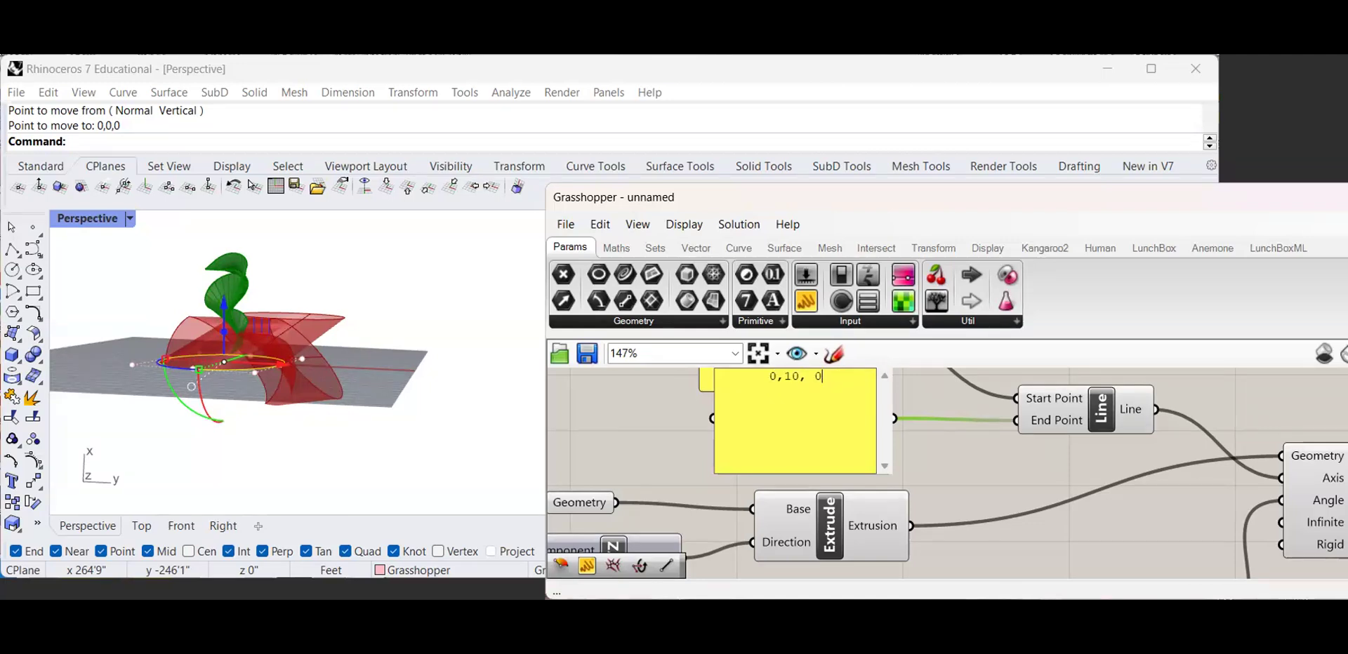
click(968, 495)
scroll(817, 469, down, 2)
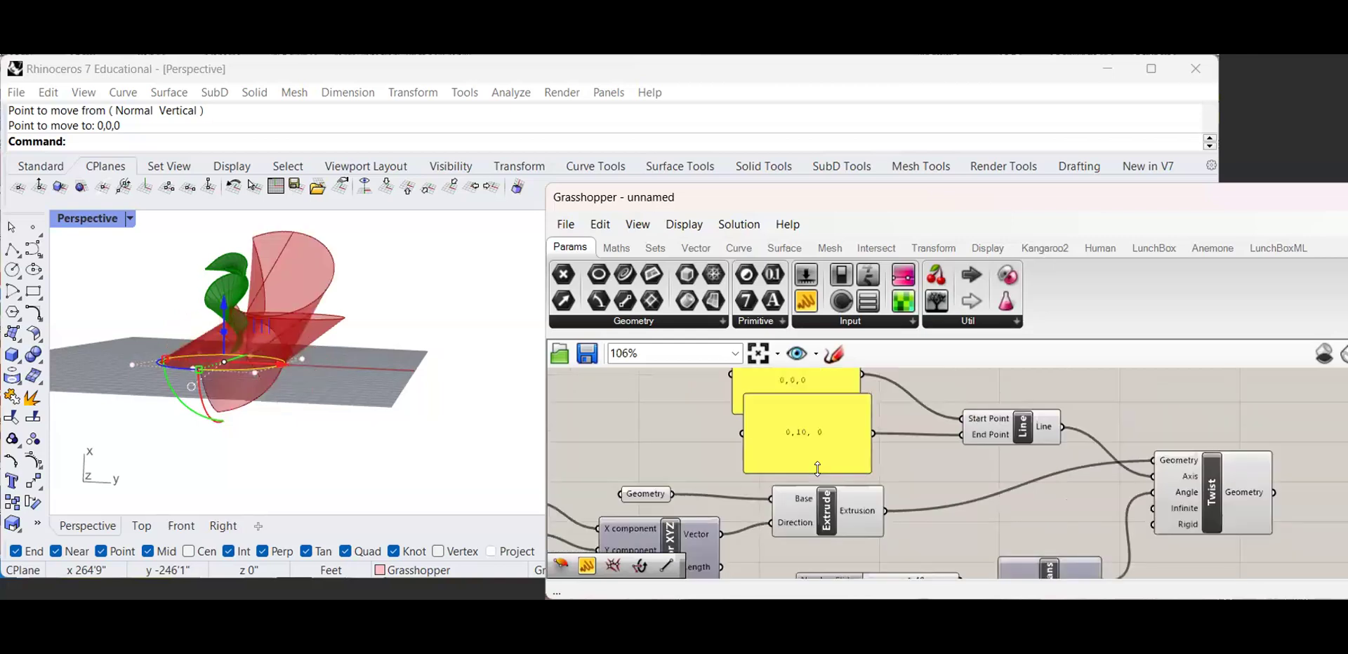
Lower the number slider feeding the Radians component to near its minimum
scroll(874, 526, down, 1)
scroll(881, 532, up, 1)
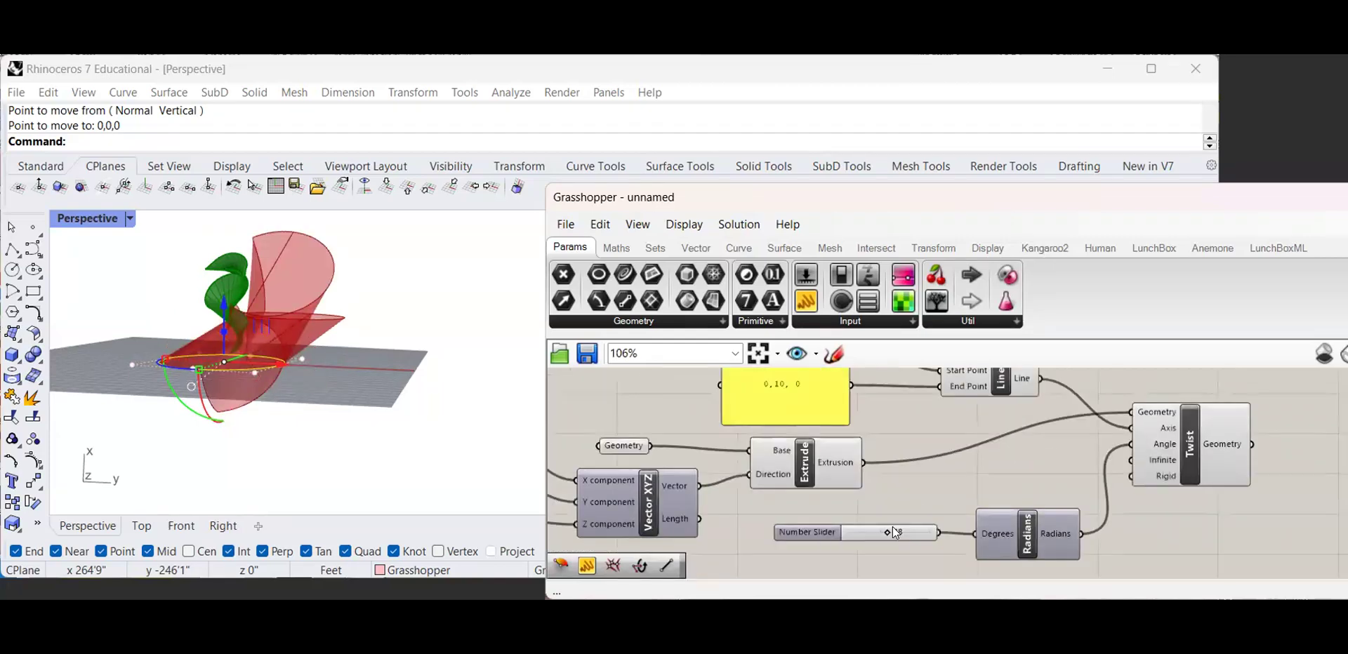
drag(894, 532, 850, 529)
scroll(777, 377, up, 4)
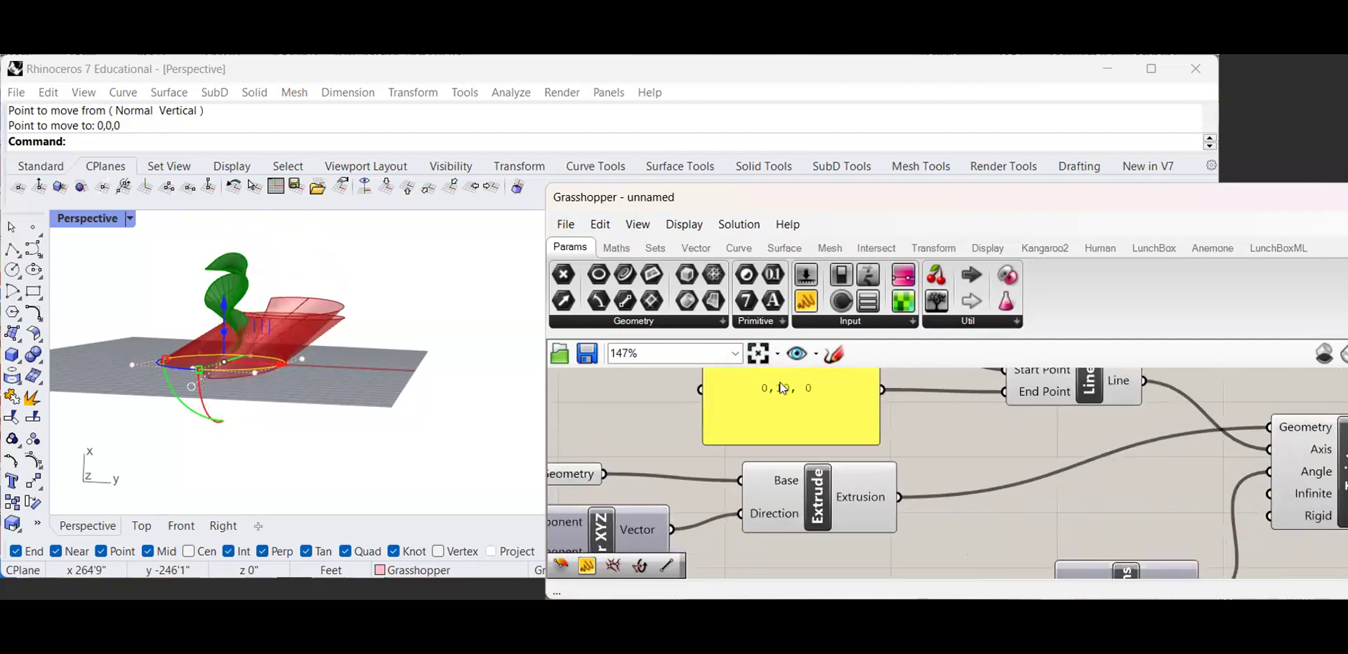
Change the coordinates in the panel feeding the Line's End Point input to 10,0,0
double_click(744, 422)
key(BackSpace)
text(1)
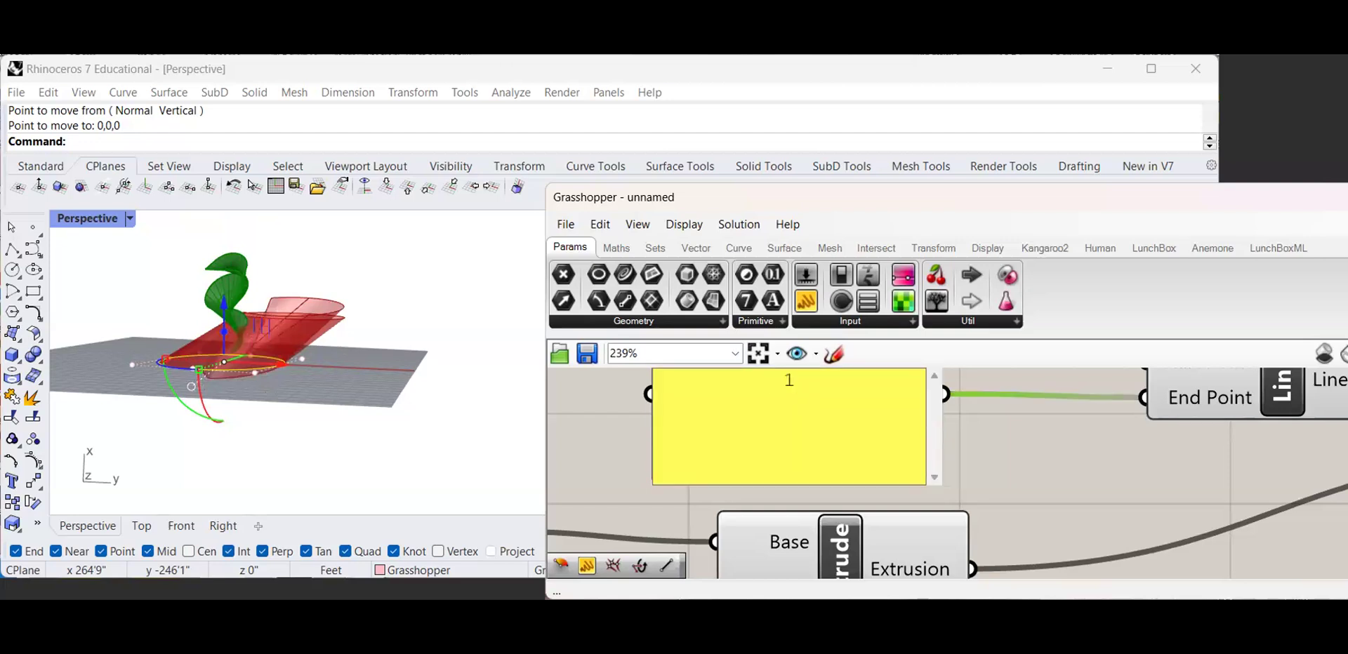
text(0,0,0)
click(1017, 462)
scroll(933, 525, down, 1)
scroll(934, 525, down, 5)
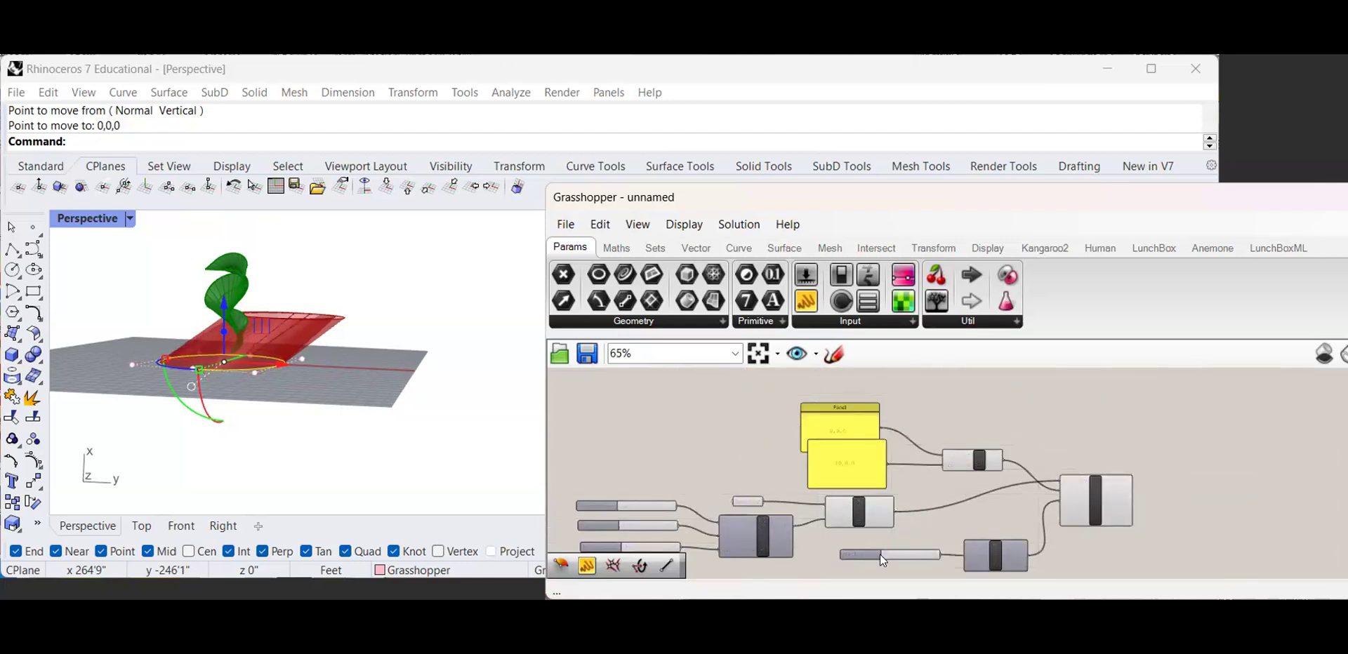
Set the number slider feeding the Radians component to 47
scroll(888, 551, up, 4)
mouse_move(917, 546)
mouse_down()
mouse_move(963, 547)
mouse_move(866, 548)
mouse_move(972, 547)
mouse_move(945, 548)
mouse_up()
right_drag(331, 422, 390, 406)
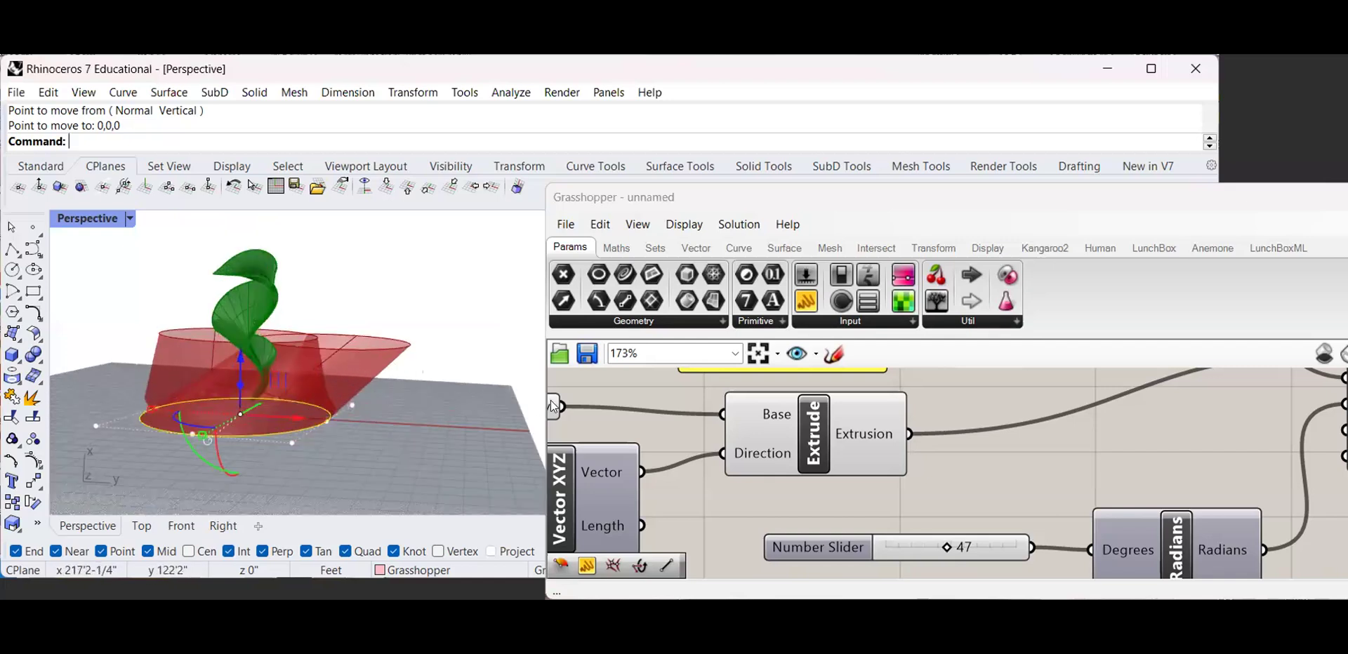
Examine the Twist definition's wiring and the resulting extrusion, and clear the curve selection in the Perspective view
scroll(933, 431, down, 5)
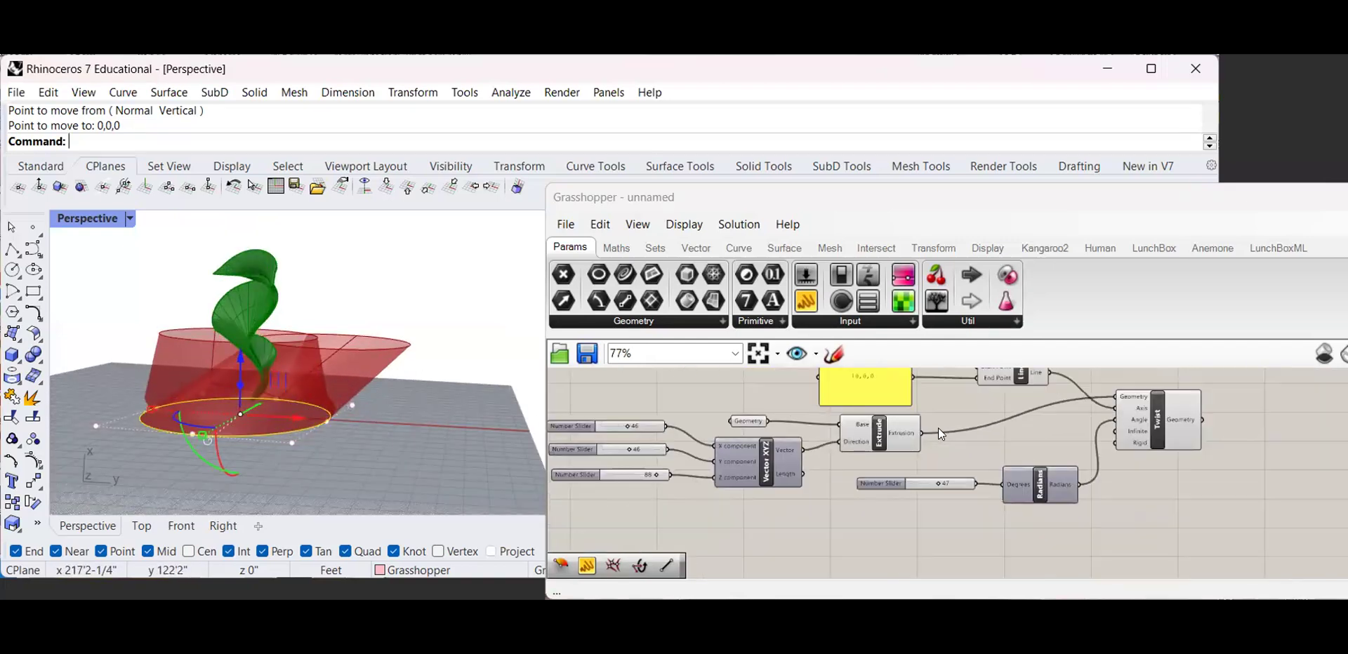
scroll(916, 445, up, 3)
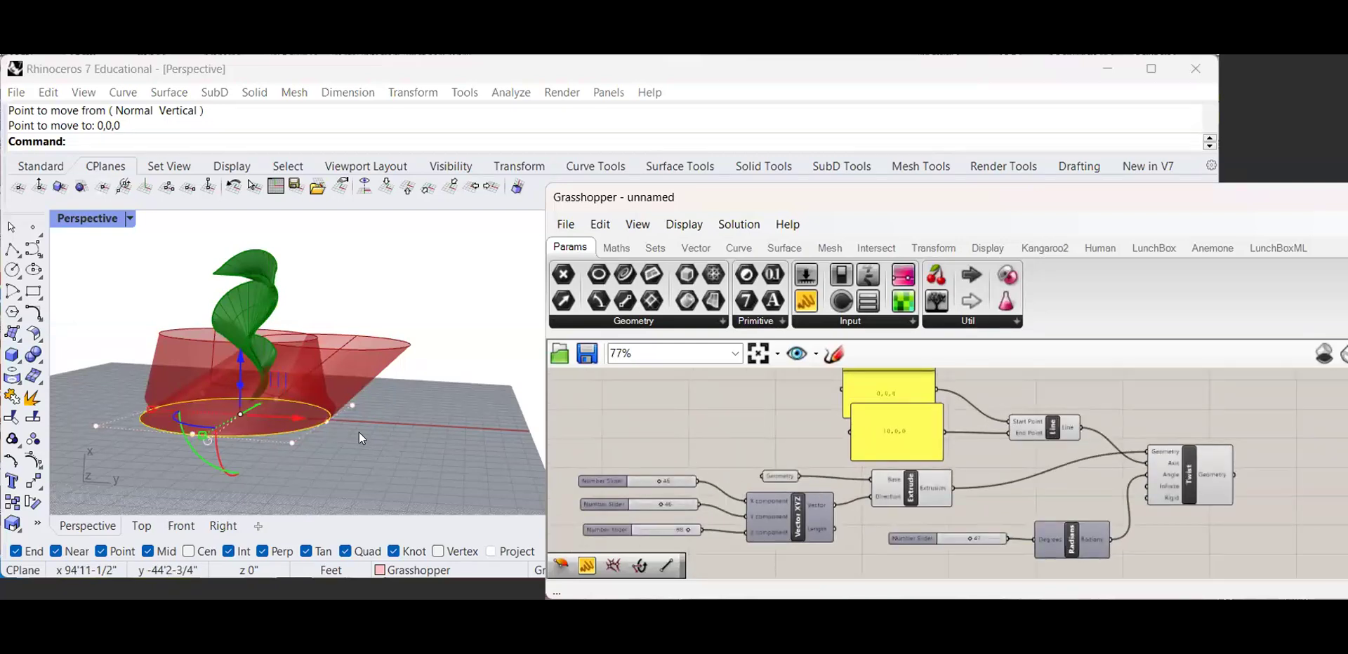
scroll(831, 482, down, 5)
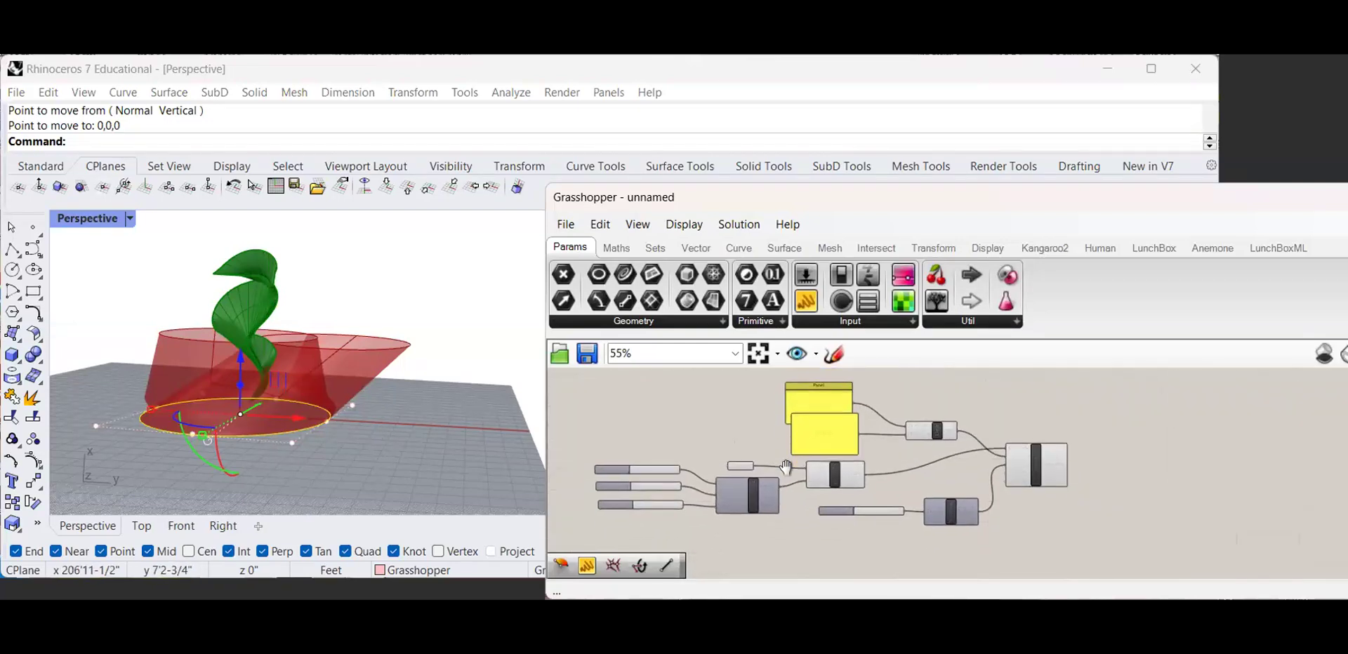
scroll(771, 517, up, 3)
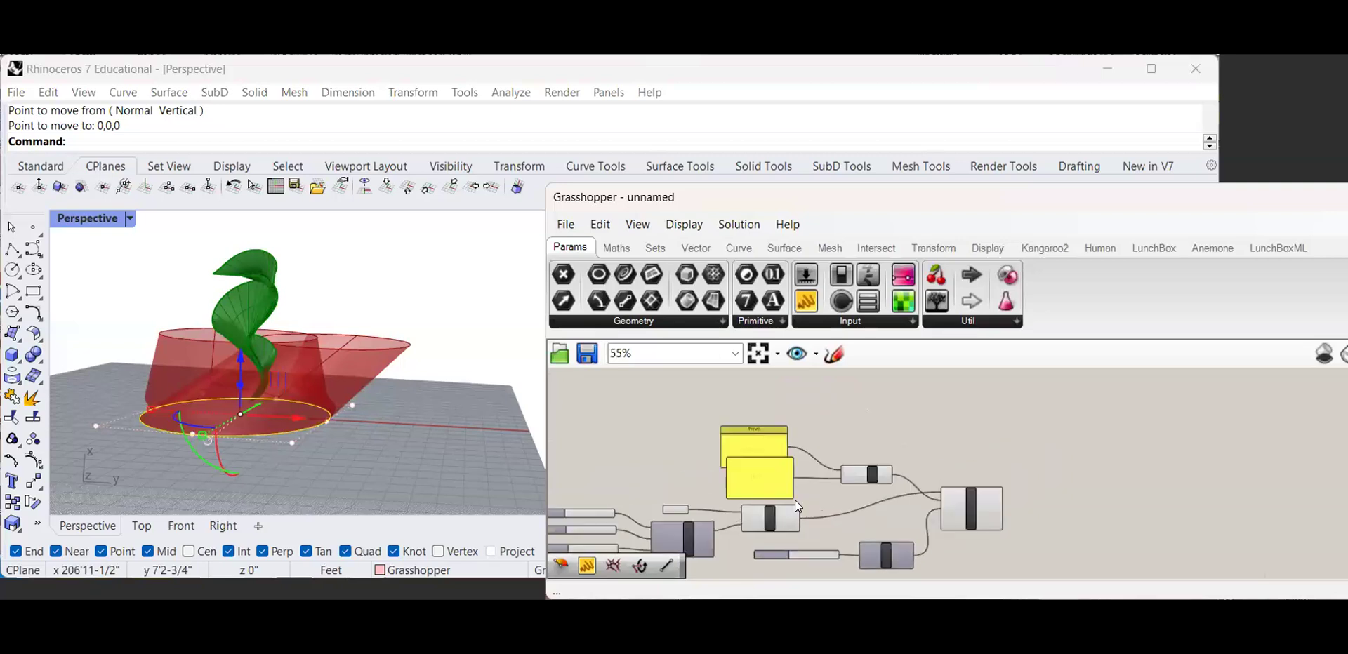
scroll(906, 447, down, 4)
scroll(852, 444, up, 3)
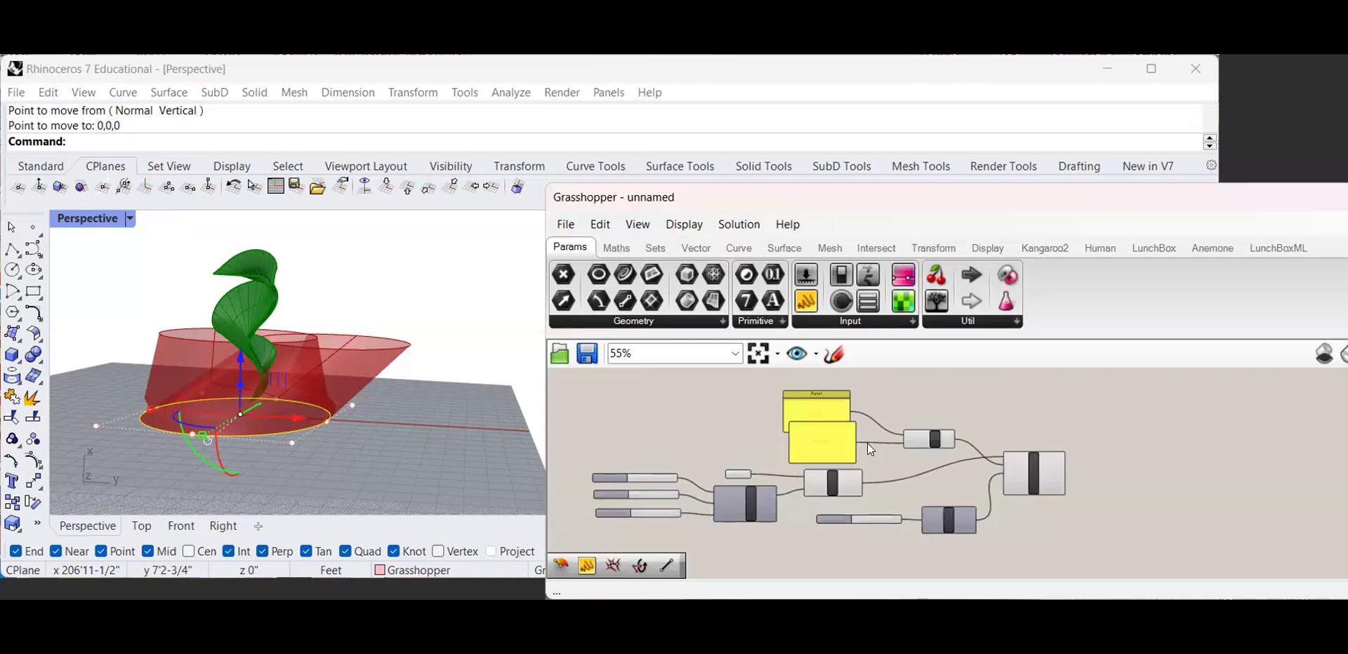
scroll(869, 460, up, 3)
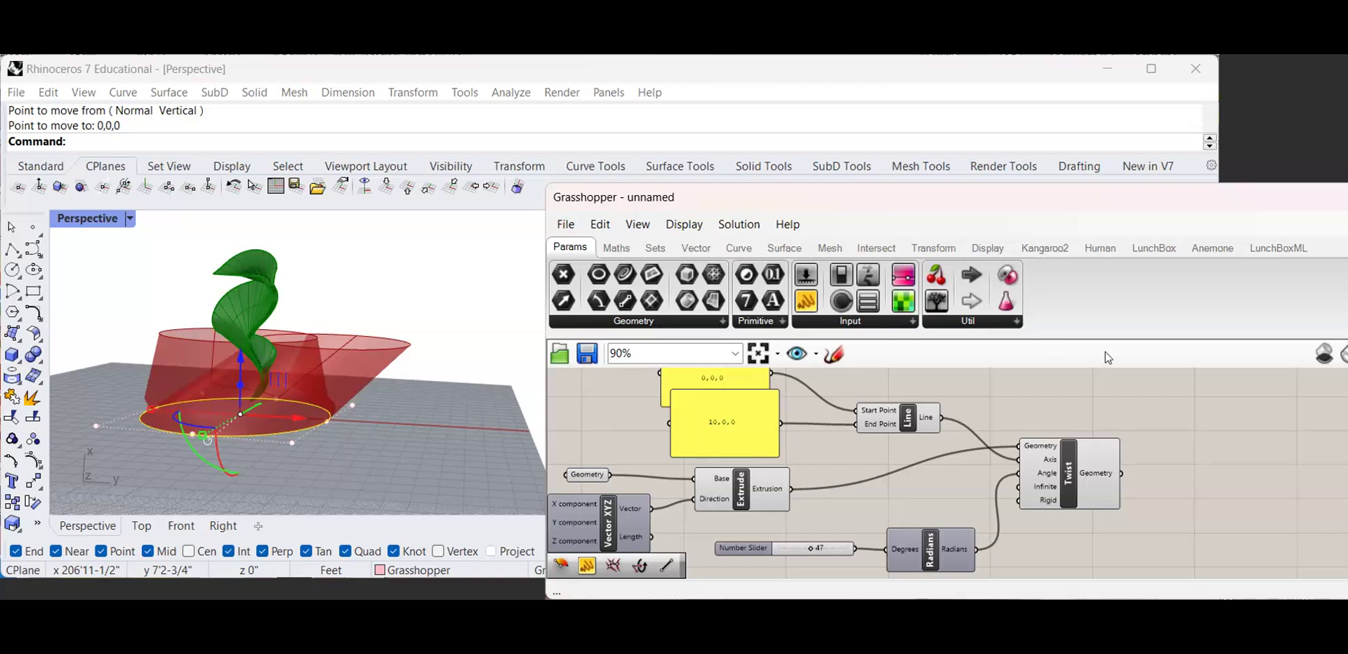
scroll(356, 372, down, 3)
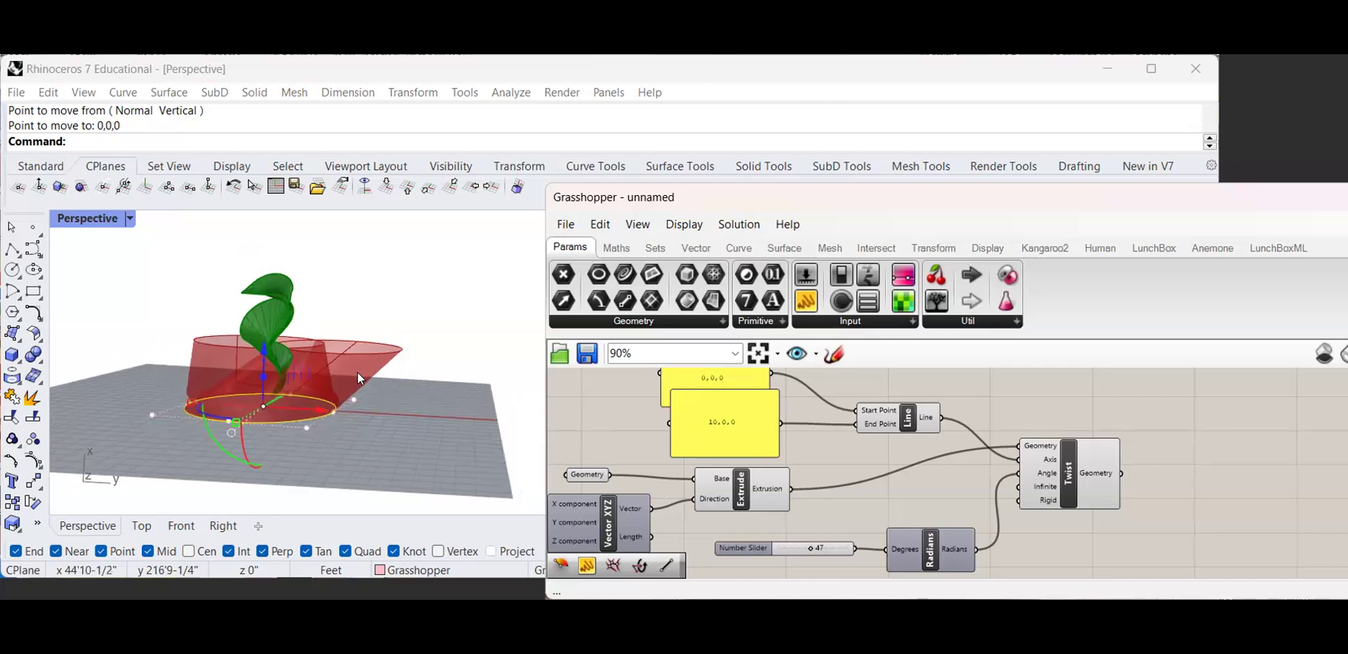
right_drag(360, 373, 415, 365)
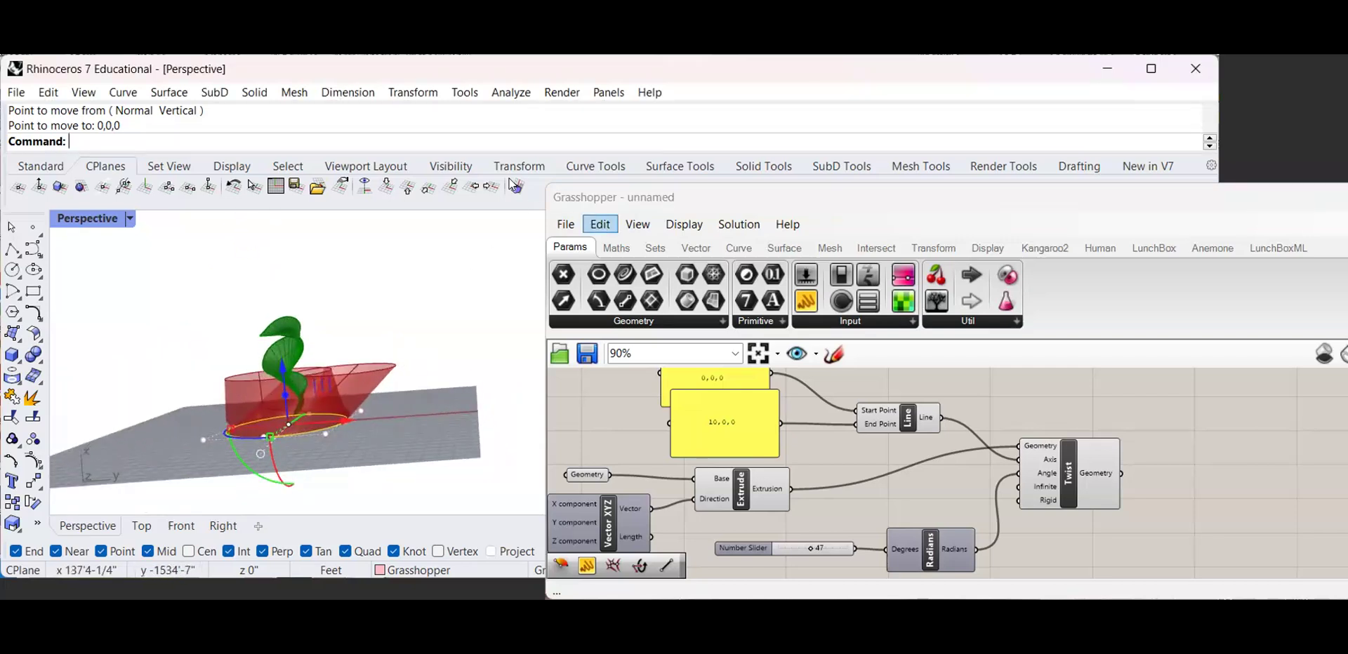
click(499, 308)
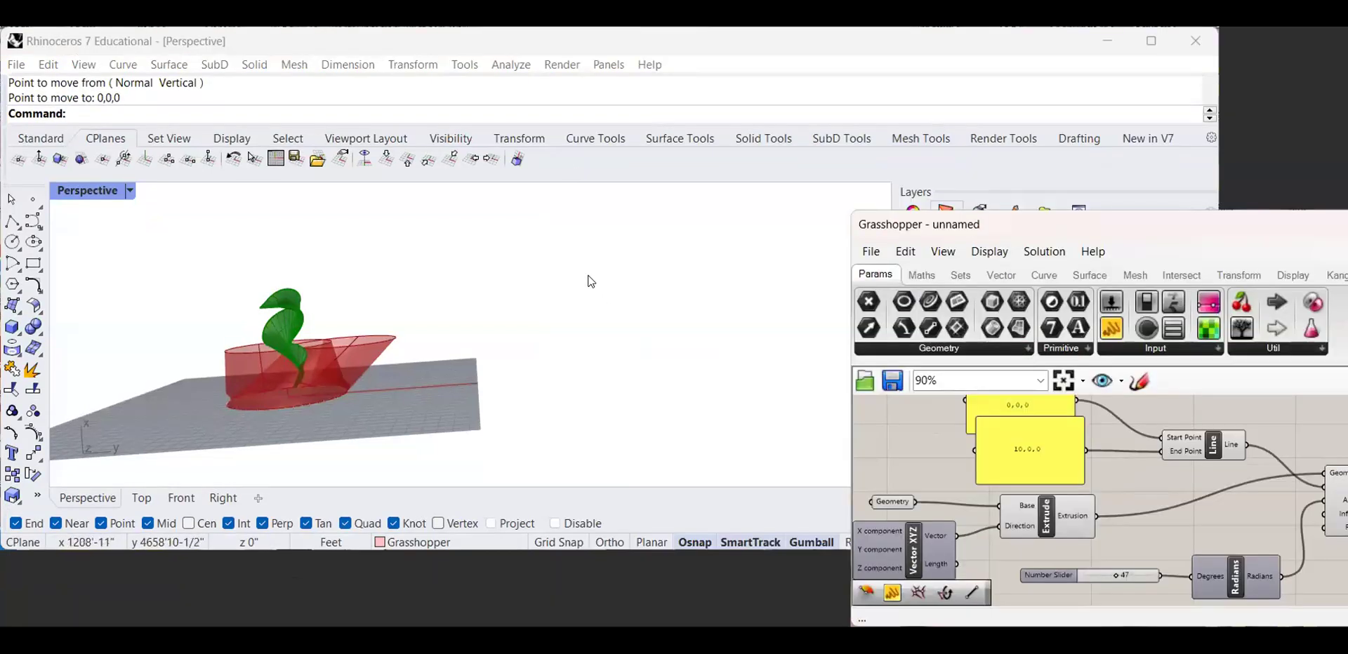
Draw a straight two-point polyline about 640 ft long beside the extrusion and select it
scroll(602, 322, down, 5)
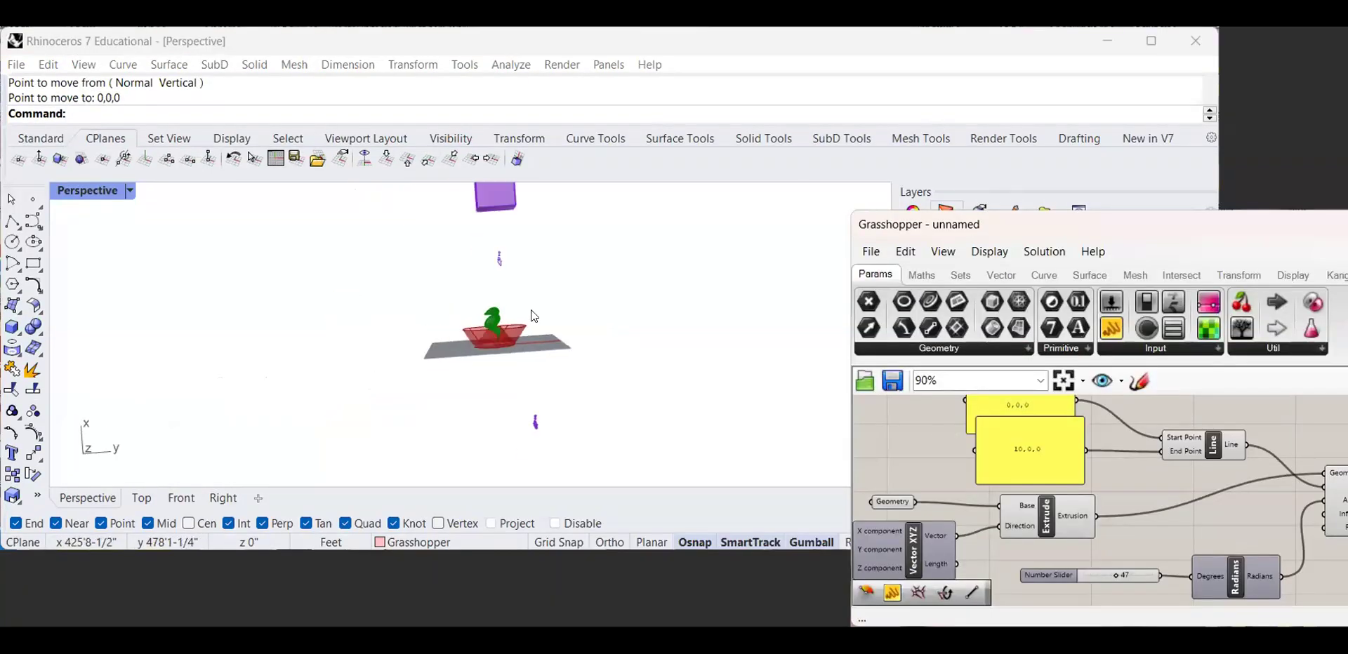
scroll(530, 309, up, 5)
right_drag(478, 339, 527, 322)
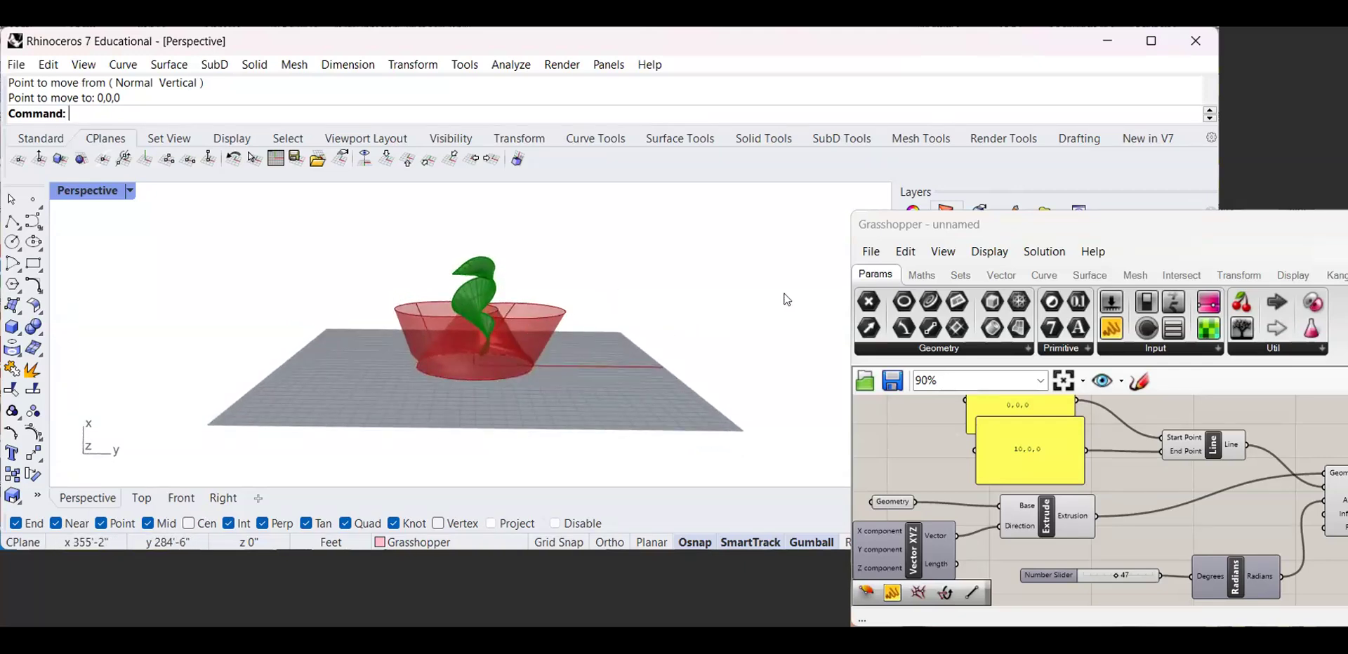
scroll(503, 348, down, 4)
shift+right_drag(597, 350, 437, 366)
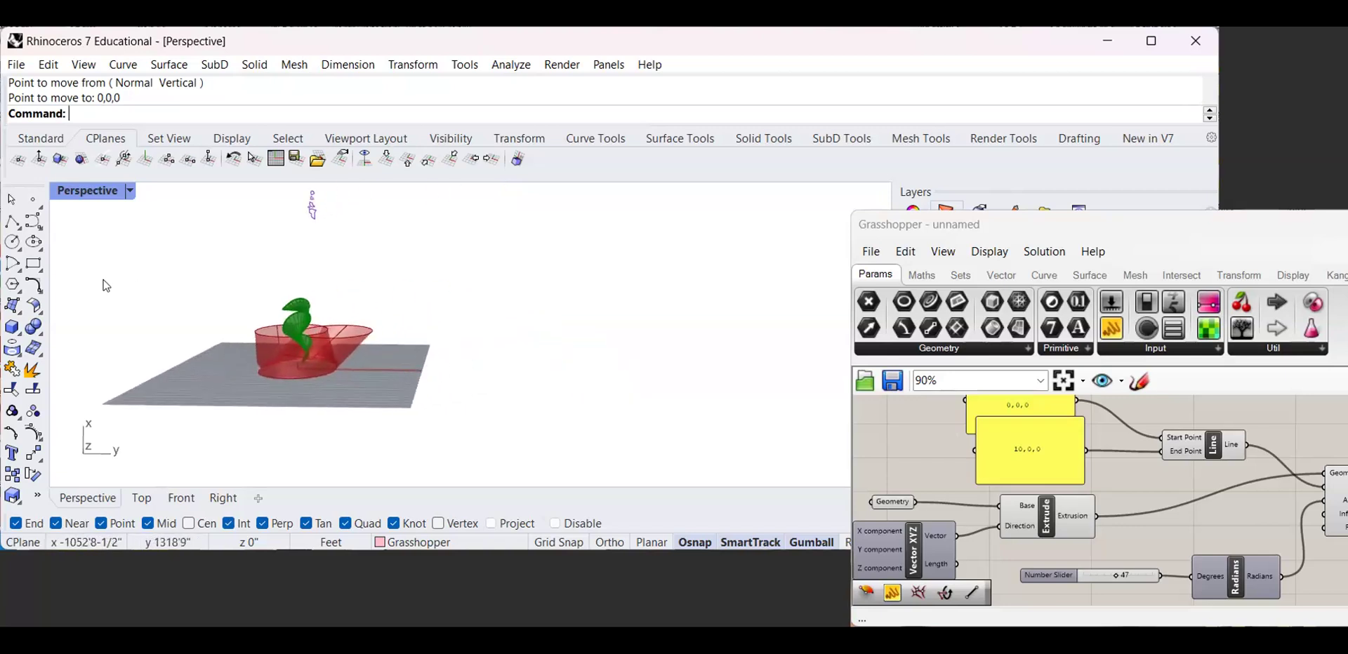
click(11, 223)
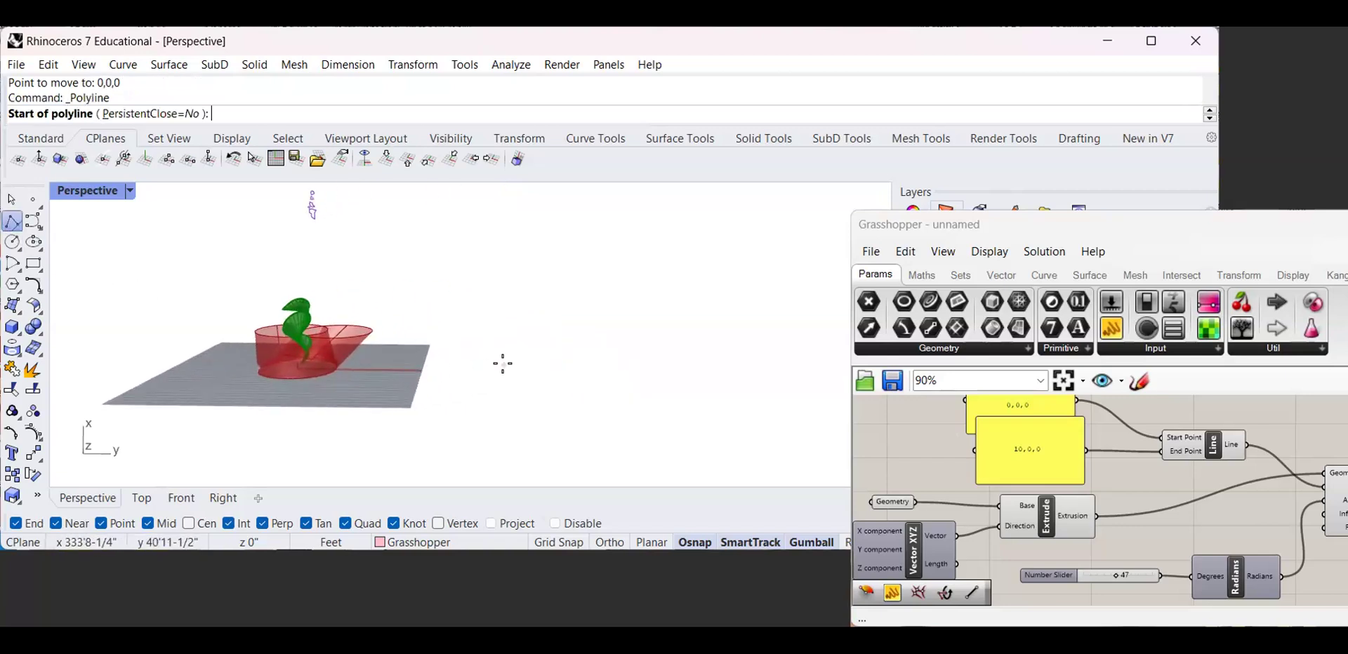
click(538, 375)
scroll(692, 368, down, 2)
shift+right_drag(694, 367, 470, 386)
scroll(471, 383, up, 1)
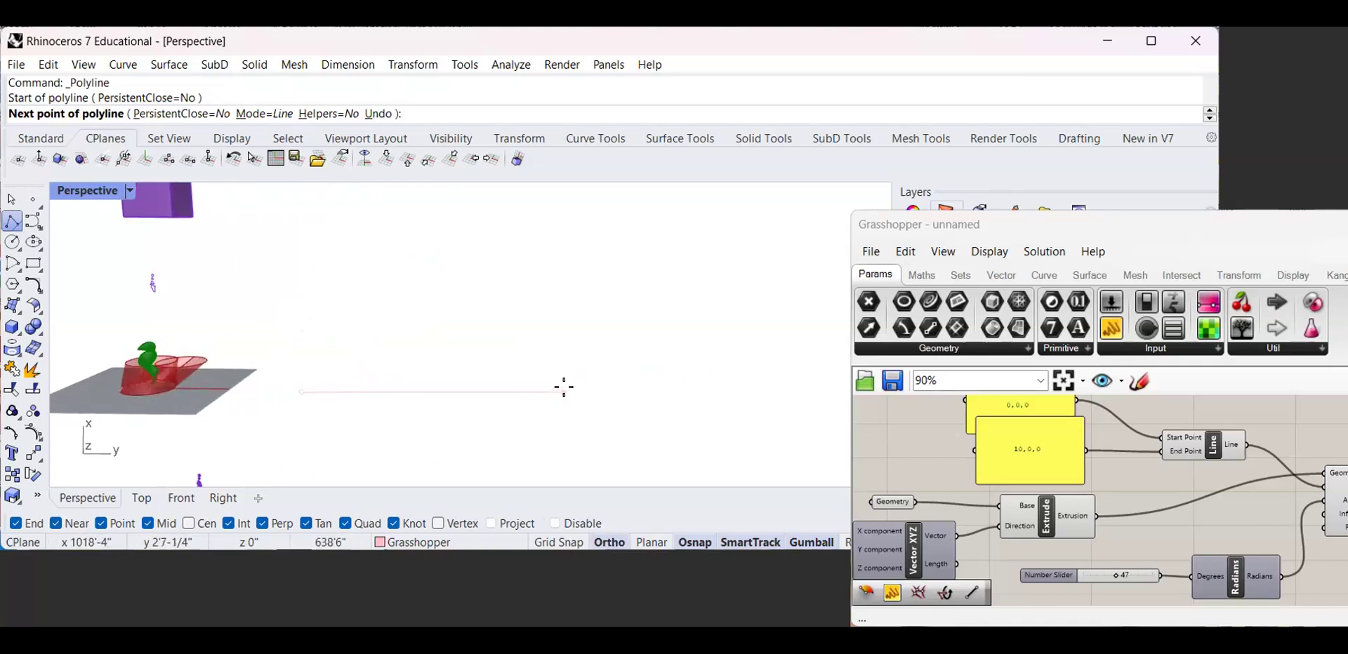
scroll(563, 385, up, 2)
click(565, 387)
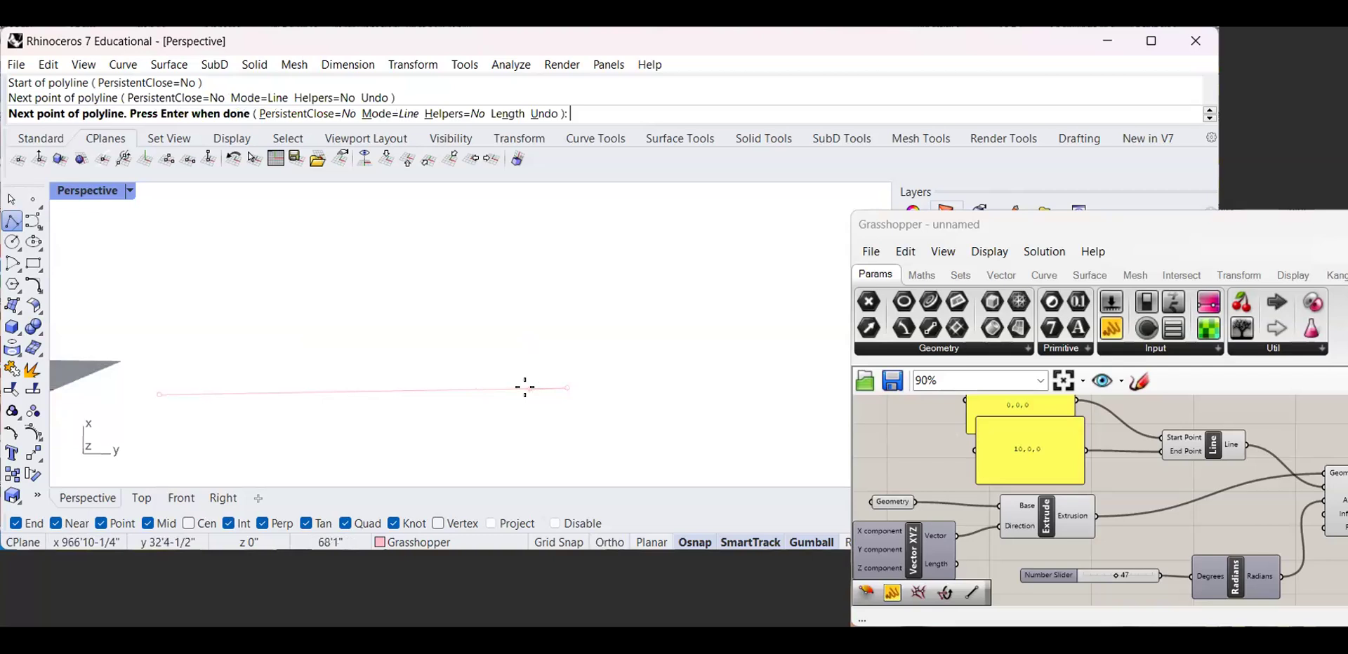
key(Return)
click(502, 393)
scroll(507, 399, down, 6)
scroll(510, 404, down, 2)
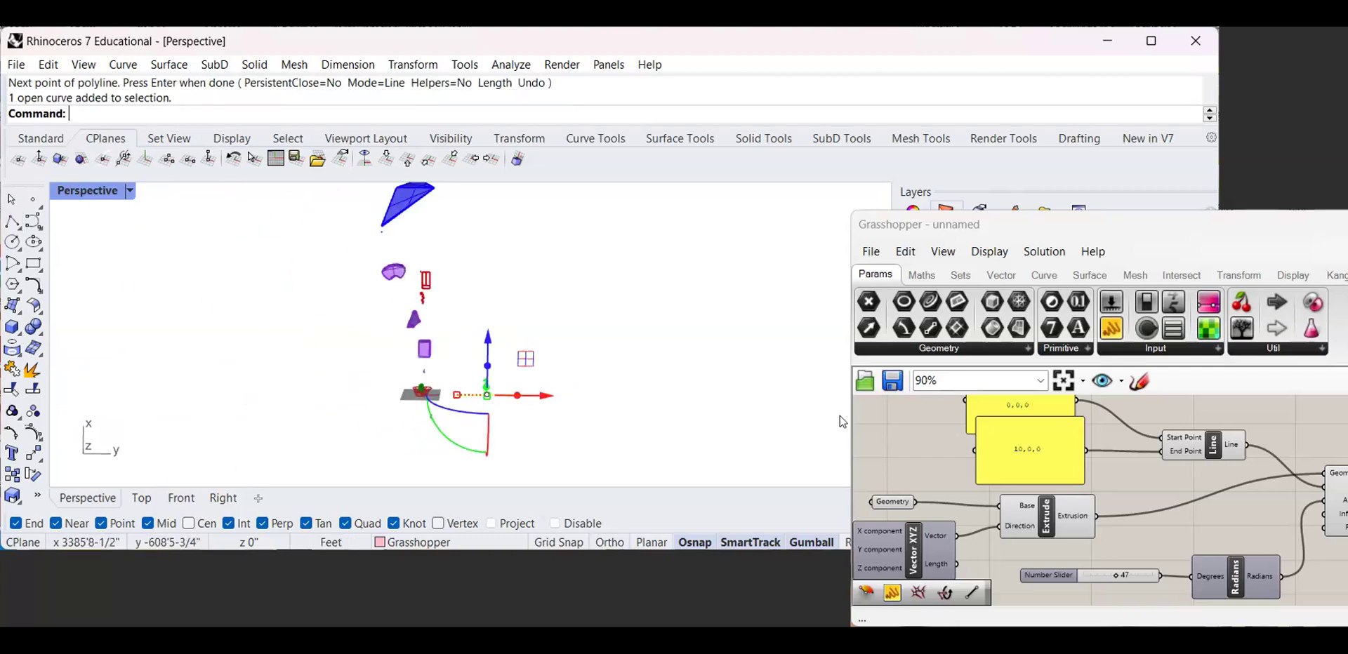
Examine the Grasshopper definition alongside the new line and the twisted extrusion in the Perspective view
scroll(885, 421, down, 2)
scroll(1323, 460, down, 5)
right_drag(1318, 456, 1228, 518)
scroll(1042, 462, up, 3)
right_drag(1030, 462, 1120, 481)
scroll(1029, 463, up, 2)
scroll(1017, 454, down, 2)
scroll(1013, 466, down, 4)
scroll(1005, 456, up, 2)
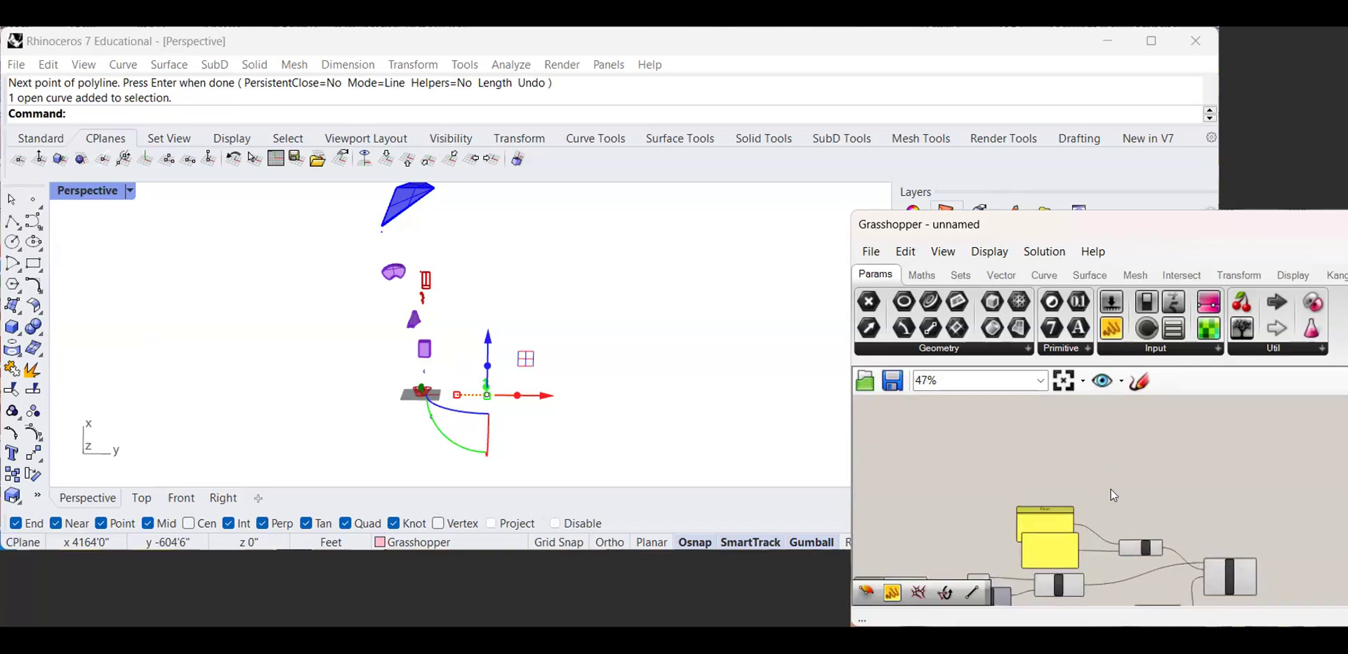
scroll(1110, 497, up, 2)
scroll(551, 390, up, 2)
scroll(368, 409, up, 3)
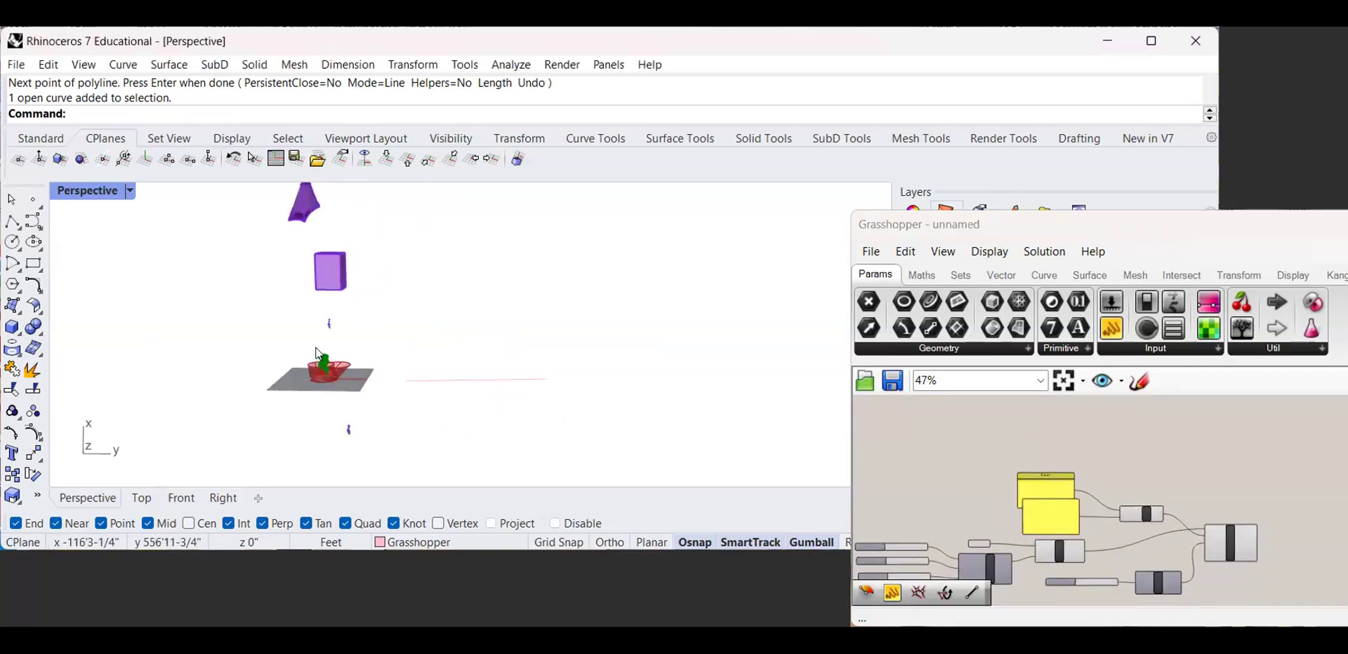
scroll(318, 398, up, 2)
scroll(332, 372, down, 3)
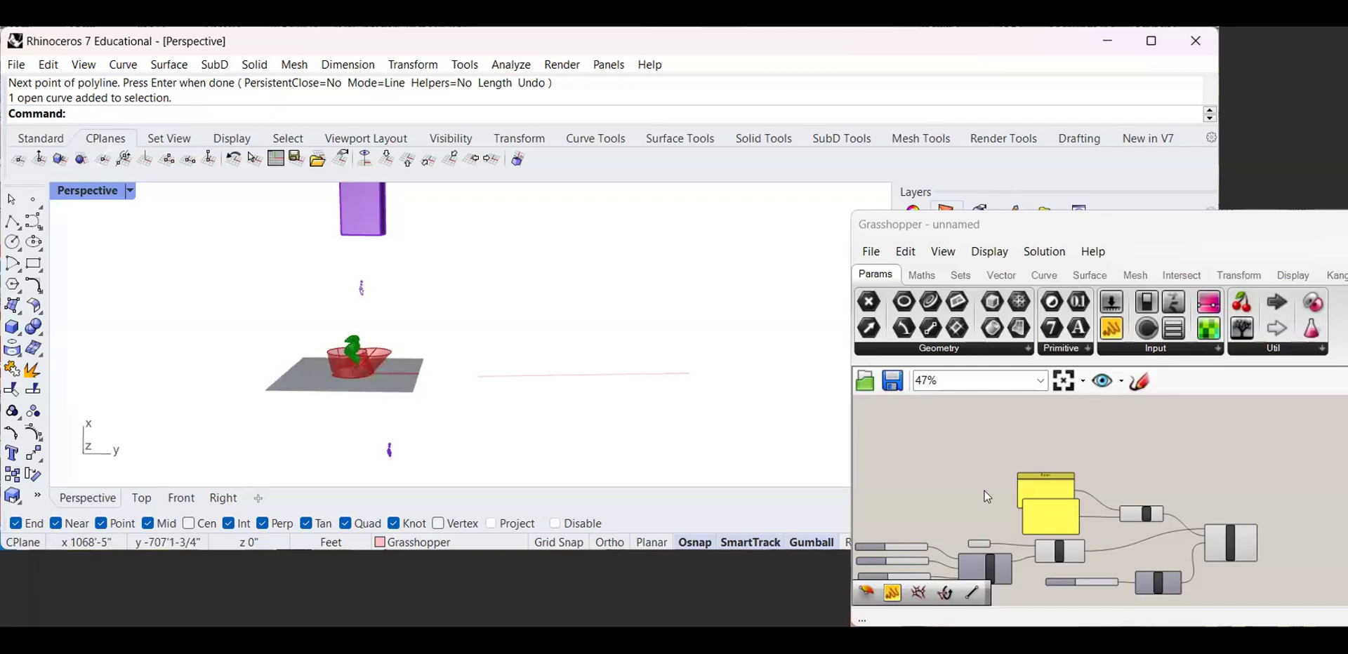
scroll(1065, 488, down, 2)
right_drag(1061, 481, 882, 448)
scroll(421, 381, up, 8)
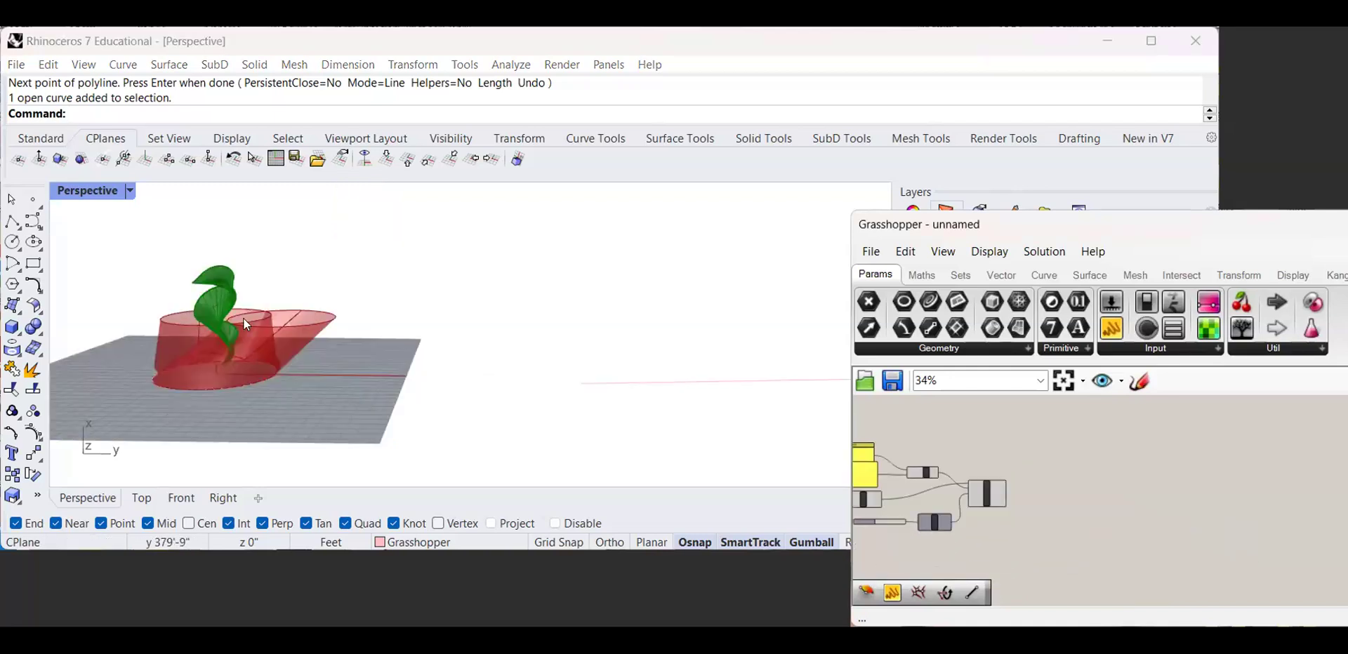
right_drag(265, 295, 222, 269)
scroll(233, 343, up, 6)
right_drag(180, 336, 549, 419)
right_drag(346, 309, 382, 360)
scroll(330, 354, down, 6)
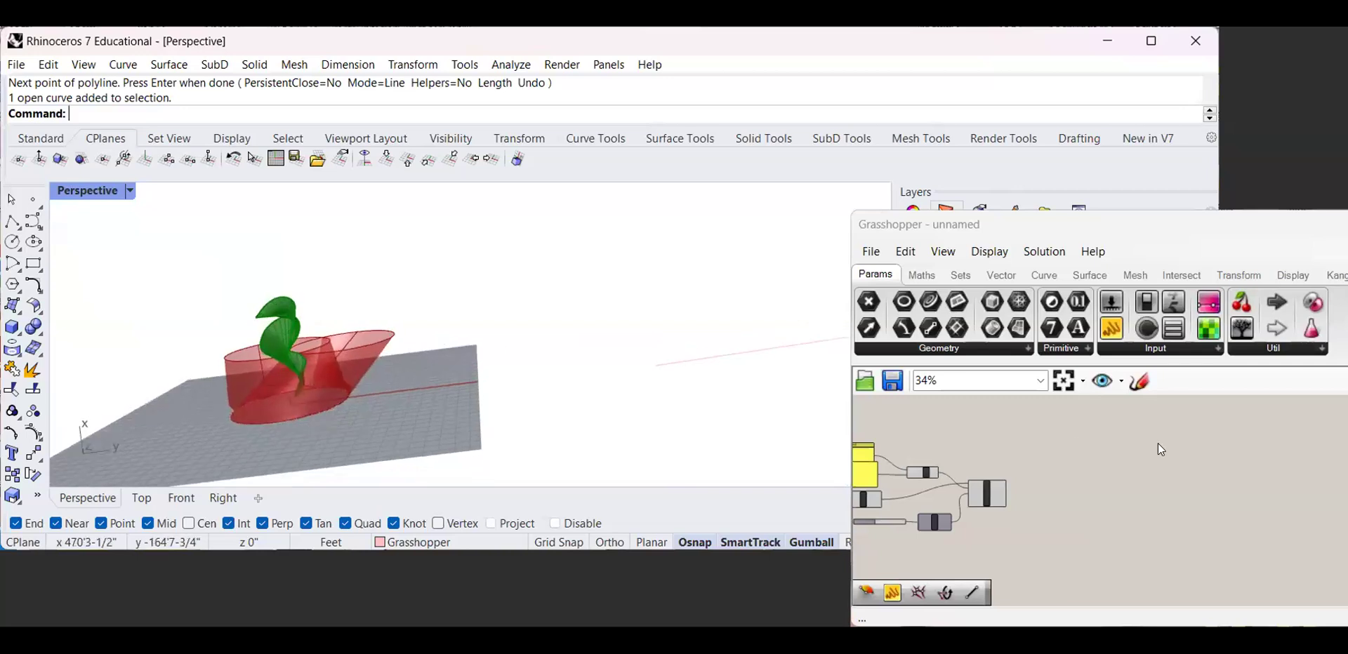
Select the Twist component to highlight its output geometry in the Perspective view
scroll(1123, 490, down, 2)
right_drag(888, 488, 932, 479)
scroll(932, 480, up, 4)
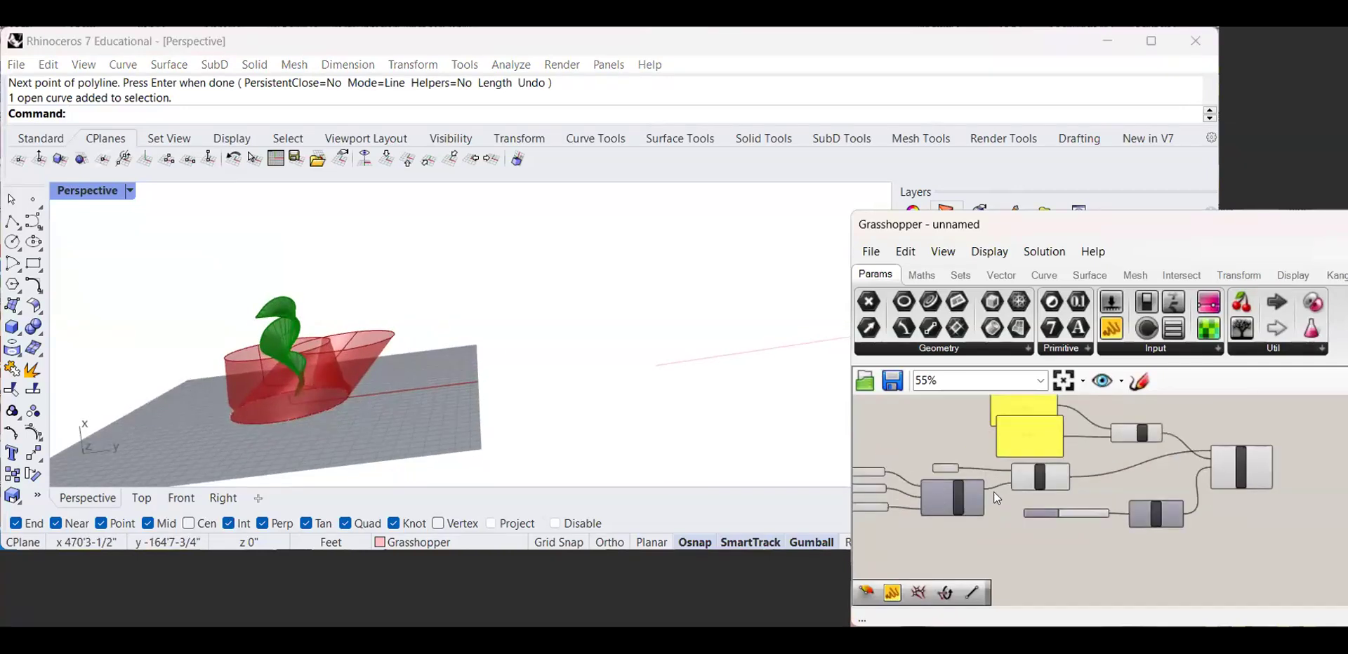
right_drag(1149, 472, 1043, 481)
scroll(1126, 492, up, 5)
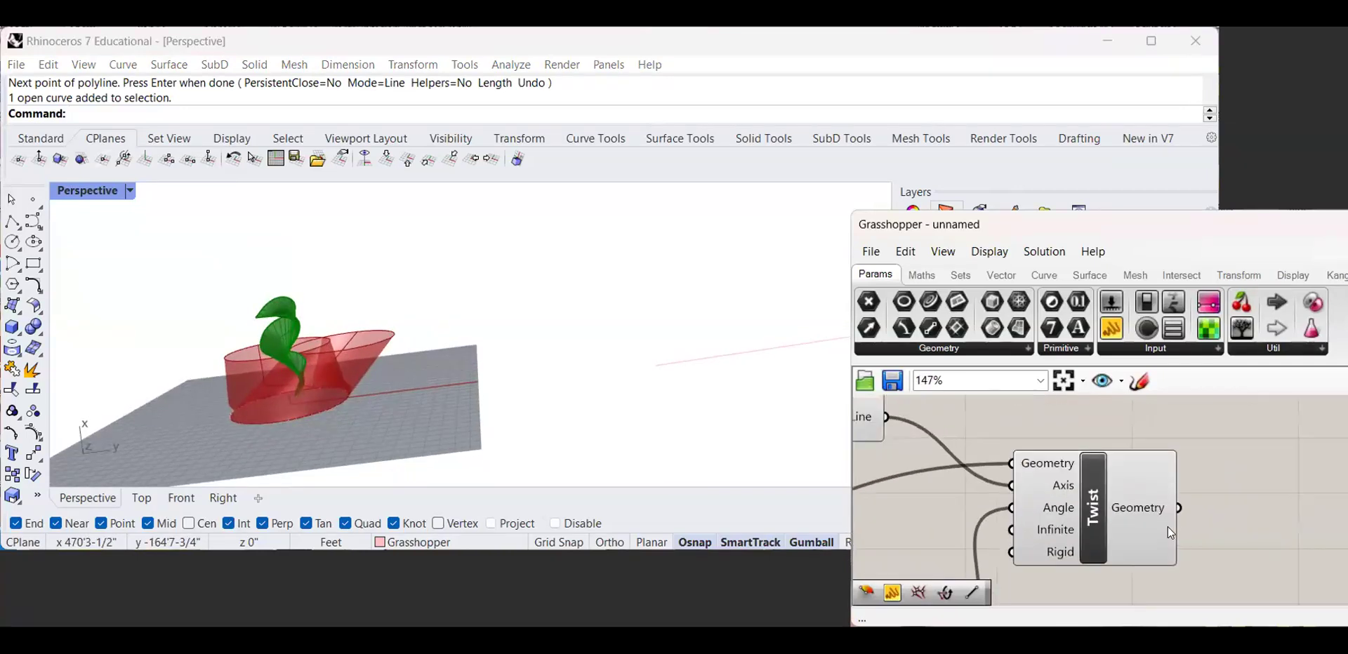
click(1140, 515)
scroll(257, 389, up, 5)
mouse_move(306, 330)
right_down()
mouse_move(300, 295)
mouse_move(313, 313)
right_up()
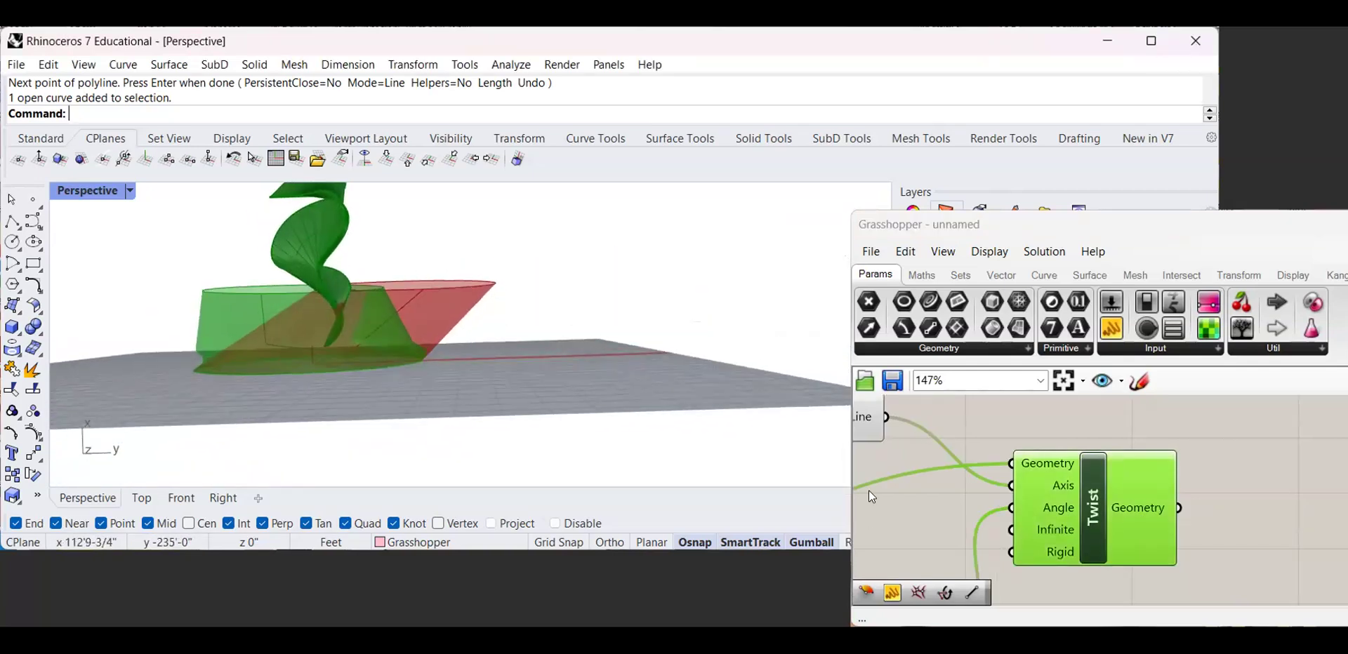
Examine the number slider and Radians component feeding the Twist's Angle input
scroll(955, 501, down, 4)
scroll(1001, 525, up, 3)
right_drag(899, 531, 1076, 507)
scroll(1037, 487, down, 1)
scroll(1037, 489, down, 2)
scroll(1076, 507, up, 3)
right_drag(1018, 535, 1042, 510)
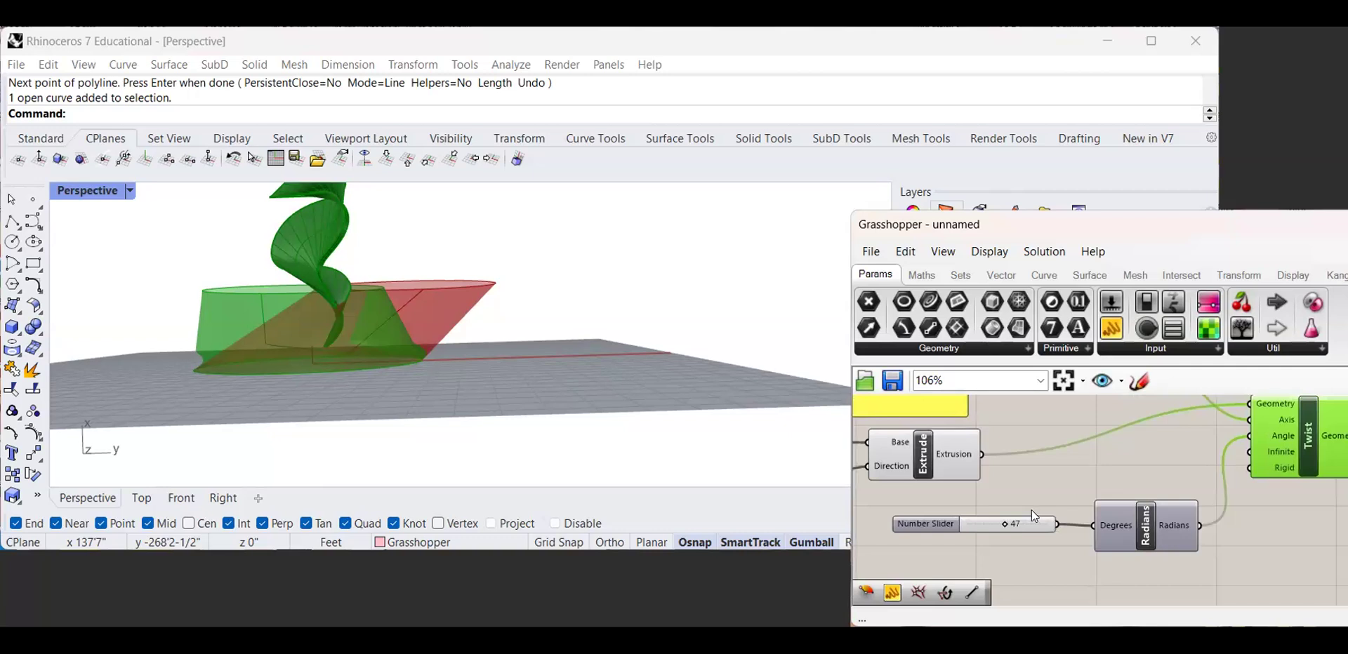
scroll(990, 533, down, 2)
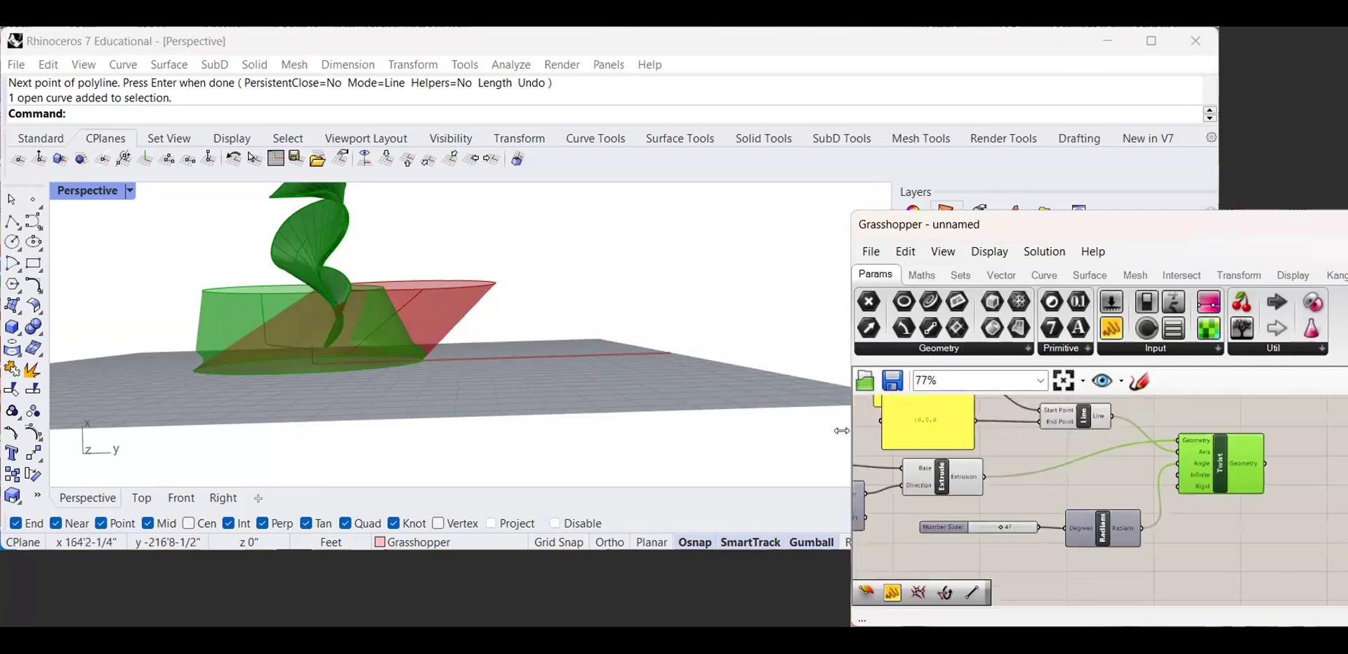
Change the End Point panel's coordinates to 0,10,0 and inspect the reshaped twist
scroll(833, 426, up, 2)
scroll(961, 520, up, 3)
double_click(972, 459)
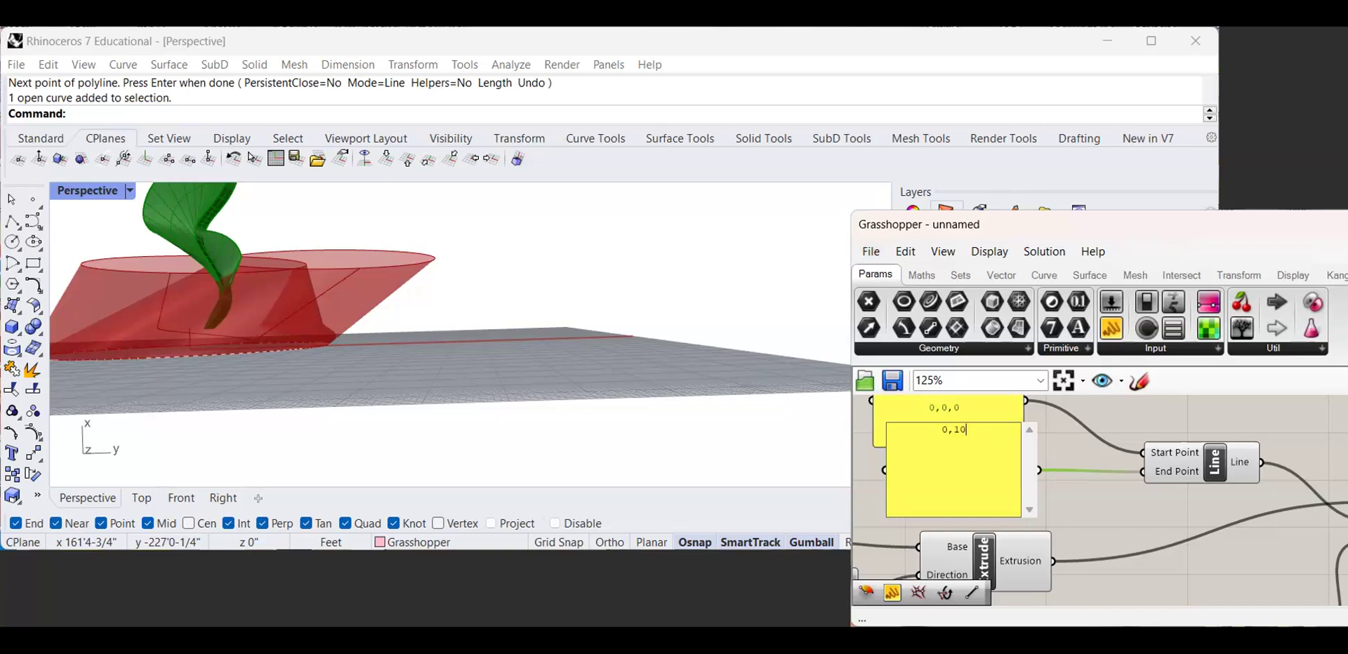
click(1079, 452)
scroll(365, 288, down, 10)
scroll(353, 280, up, 10)
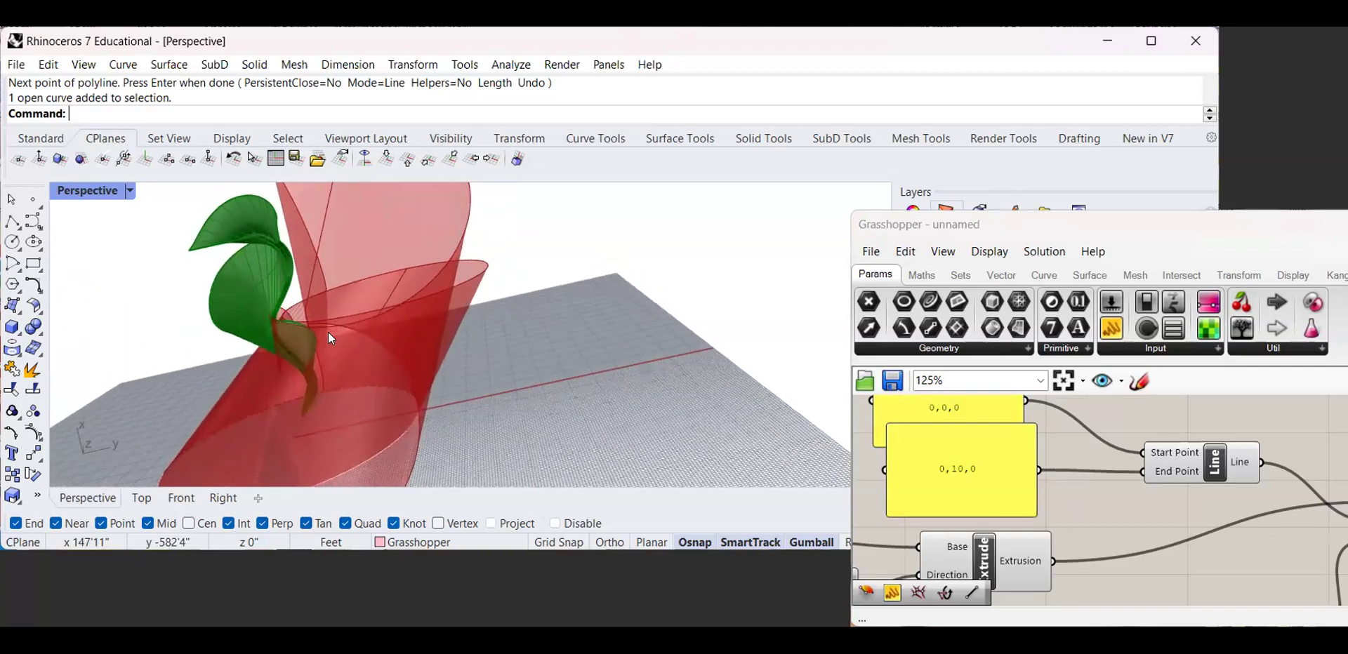
Set the Radians component's number slider to 37
scroll(328, 338, down, 5)
scroll(1069, 518, down, 4)
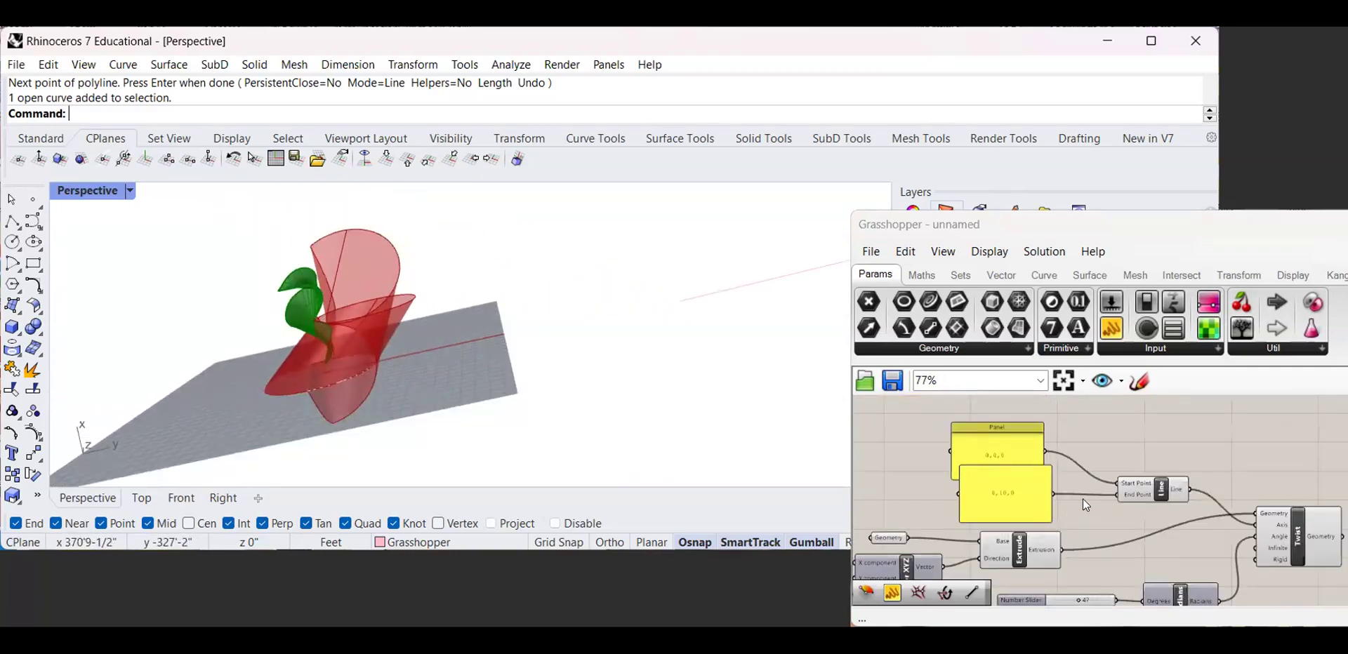
scroll(1075, 511, up, 4)
drag(1090, 495, 1066, 513)
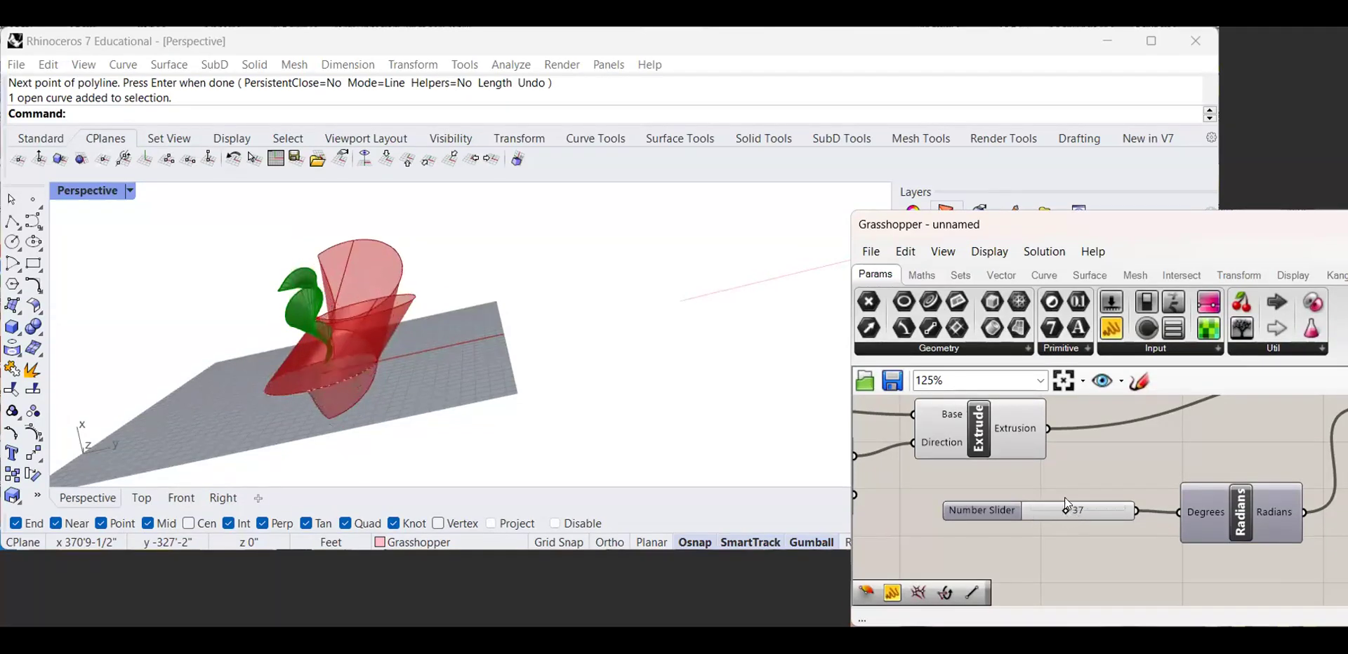
Highlight the Twist component's geometry again by selecting the component, and inspect the shape twisted about the 0,10,0 axis
scroll(1066, 499, down, 6)
right_drag(1215, 424, 988, 484)
scroll(997, 485, up, 5)
right_drag(1081, 530, 1095, 486)
click(1005, 484)
click(1145, 484)
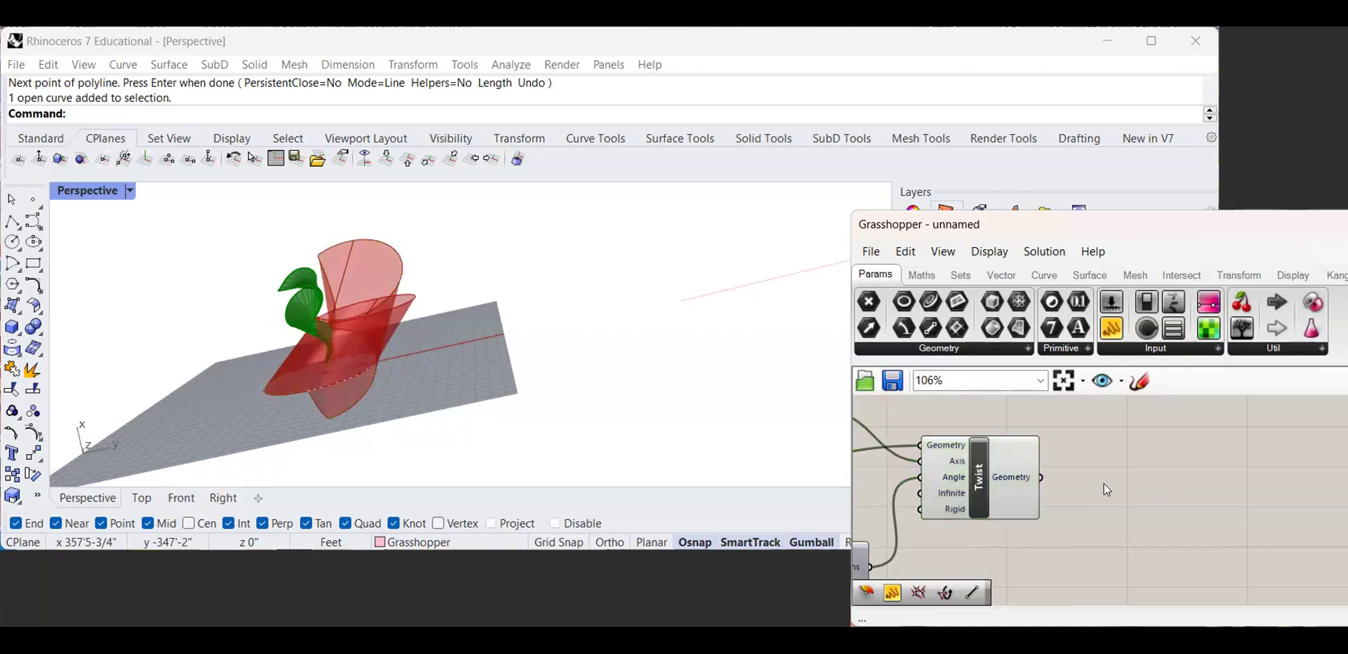
click(1011, 484)
scroll(319, 294, up, 3)
right_drag(319, 293, 379, 359)
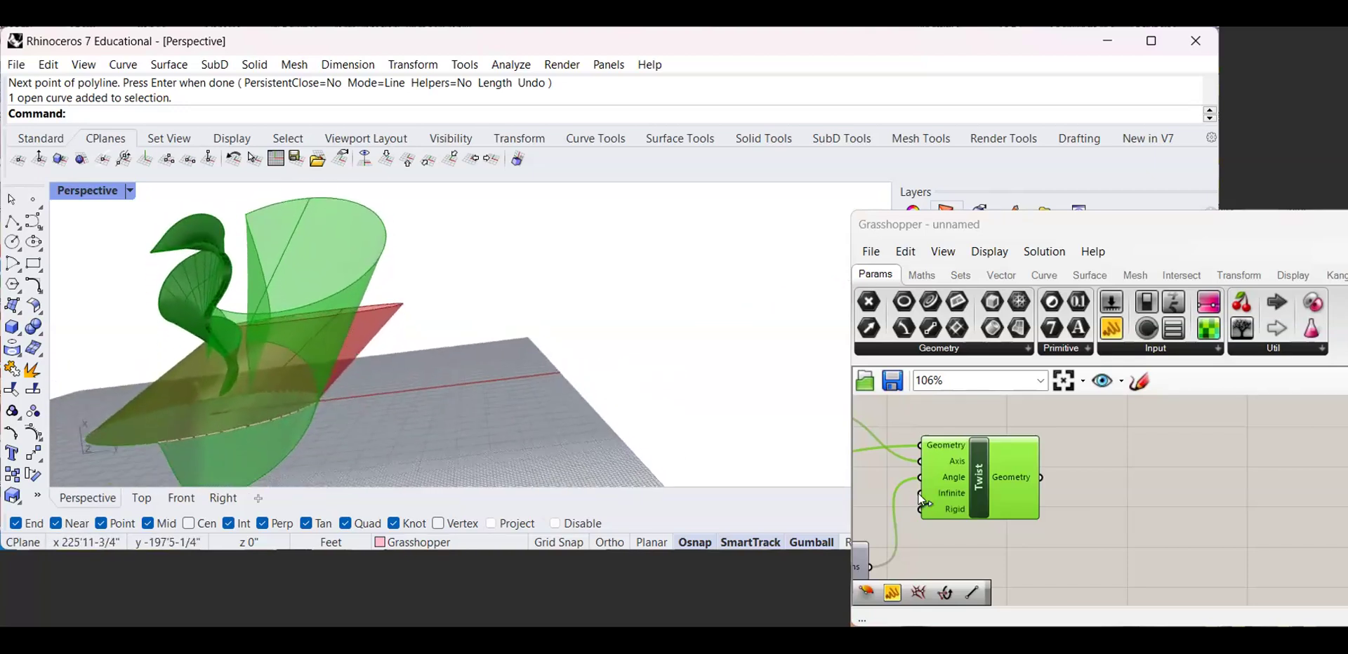
Bake the Twist component's Geometry output to the Grasshopper layer
right_click(994, 478)
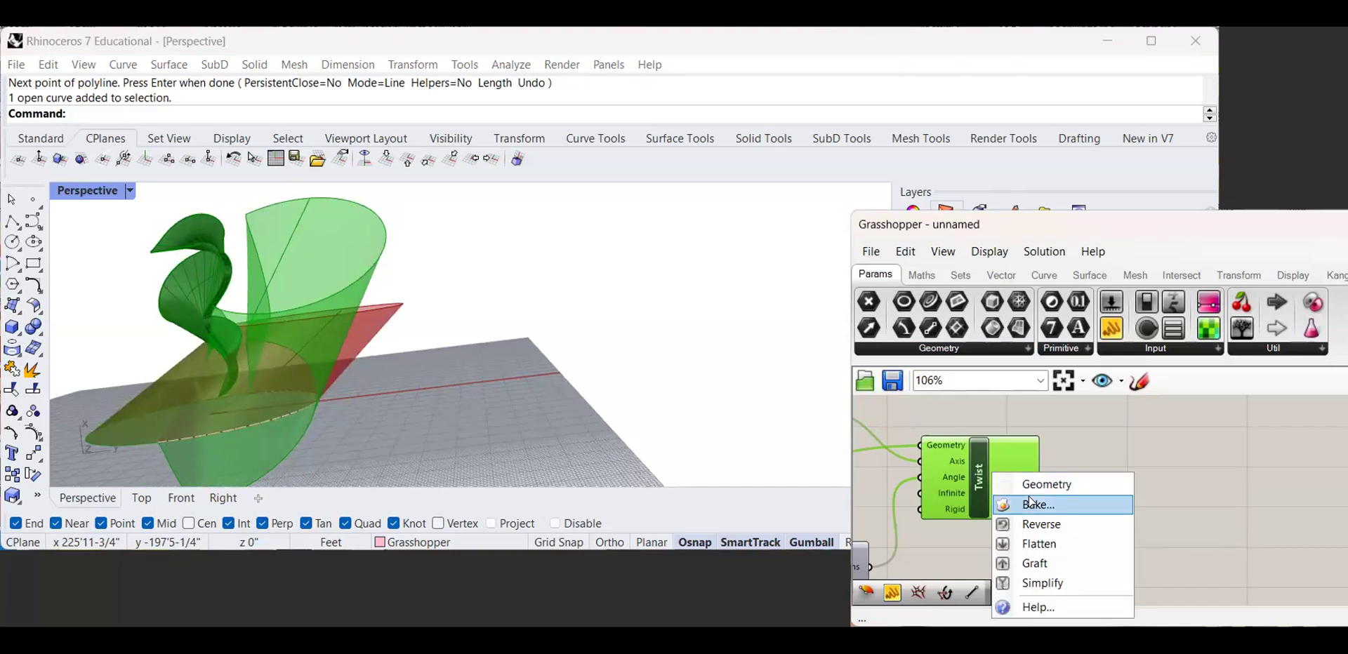
click(1029, 504)
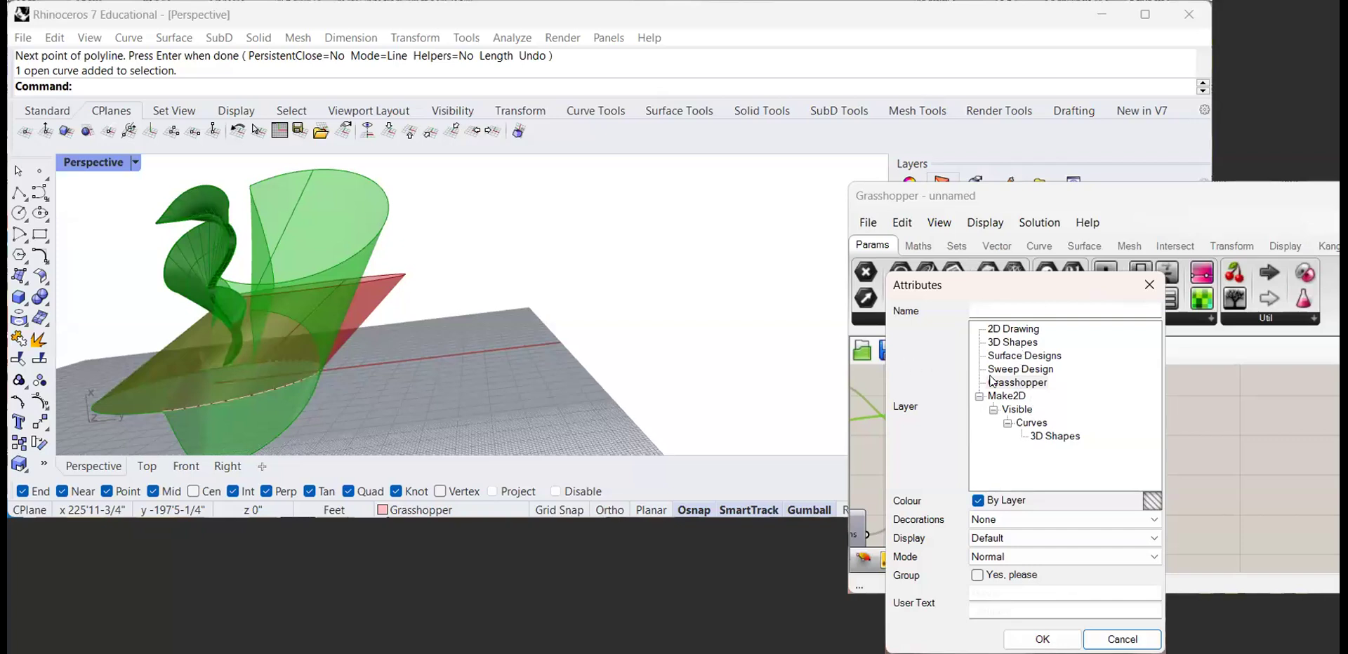
click(1016, 384)
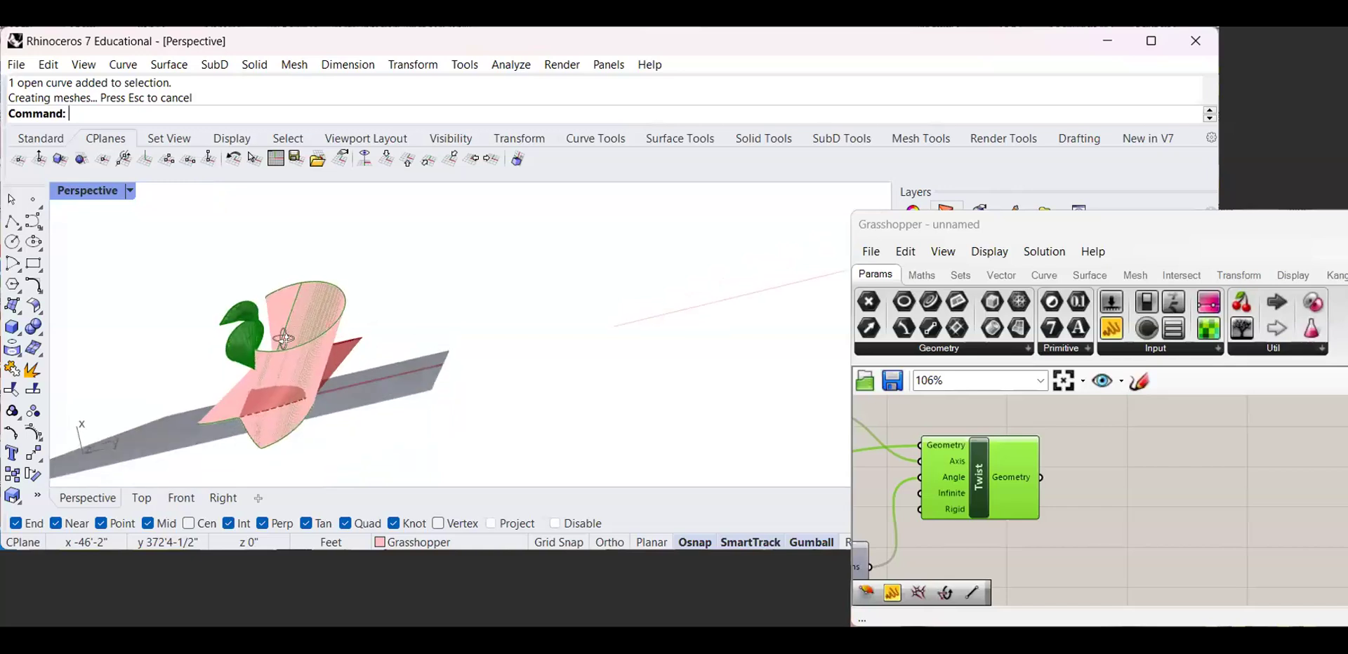
Select the baked twisted surface in the Perspective viewport and move it off the Grasshopper preview
click(261, 390)
scroll(261, 390, down, 3)
right_drag(261, 390, 304, 306)
scroll(304, 306, up, 3)
drag(306, 310, 620, 310)
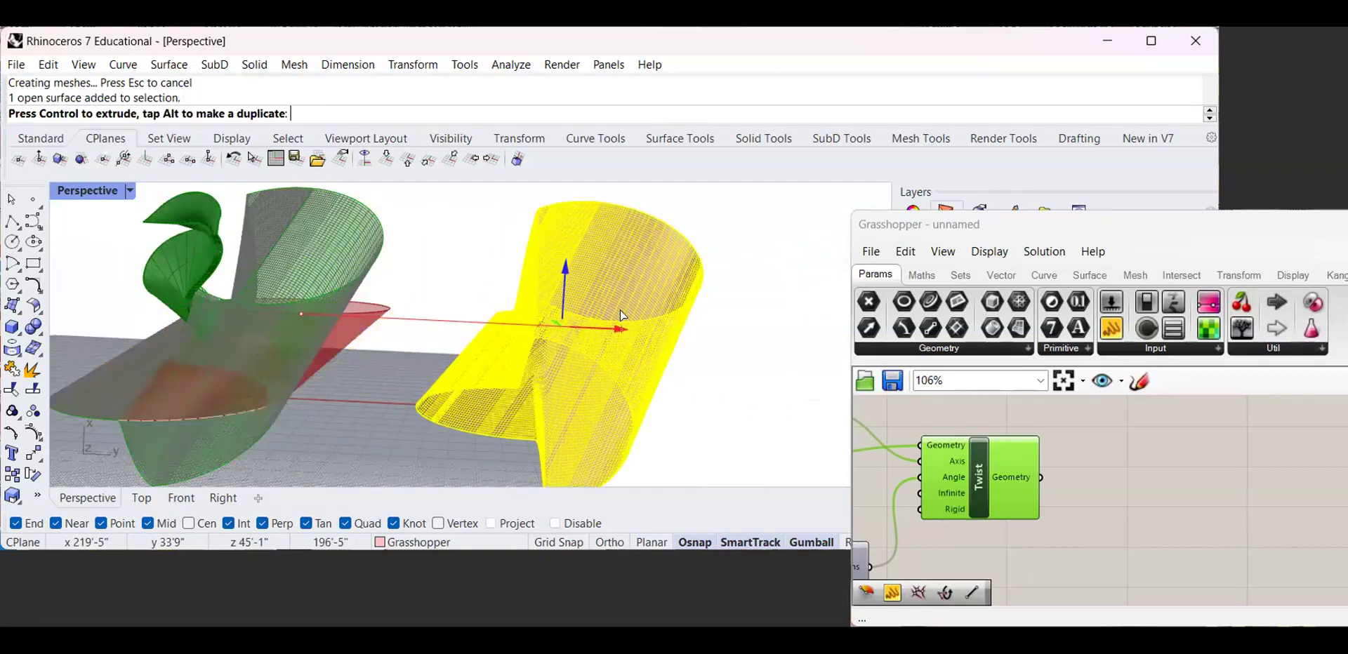
scroll(536, 274, down, 5)
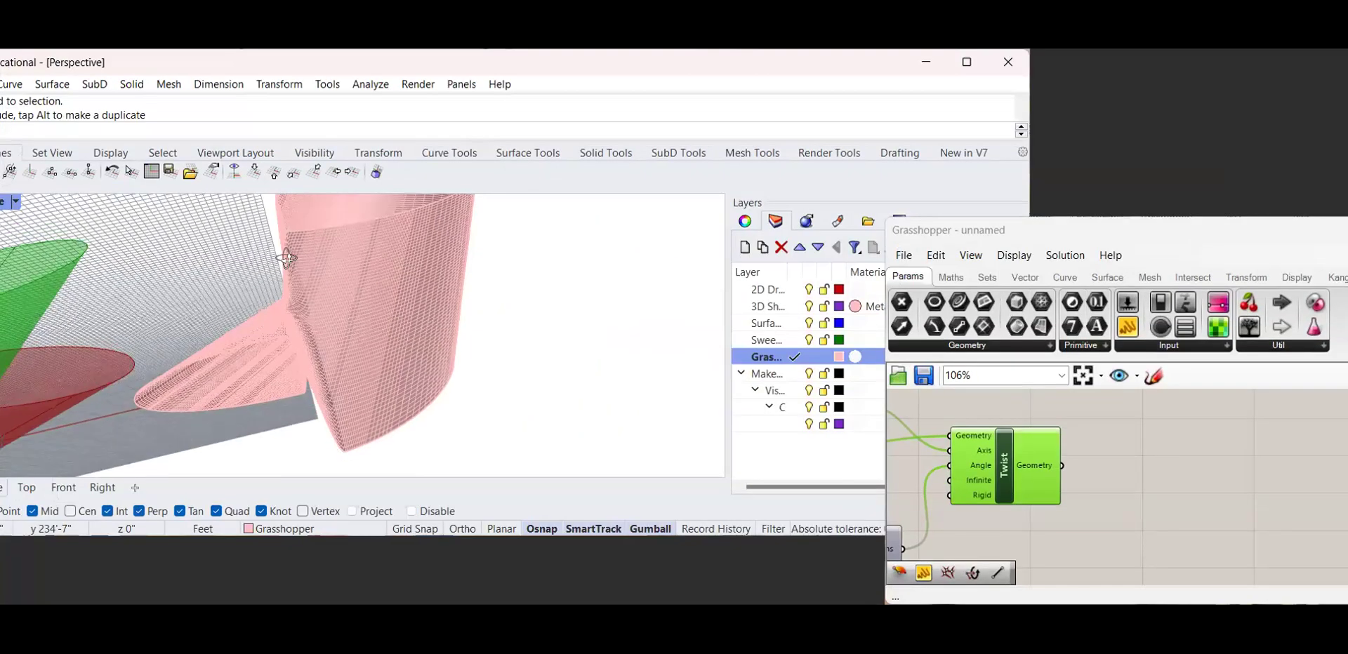
Move the baked surface farther from the preview along the gumball's red axis and deselect it
right_drag(290, 262, 400, 369)
click(403, 351)
text(zs)
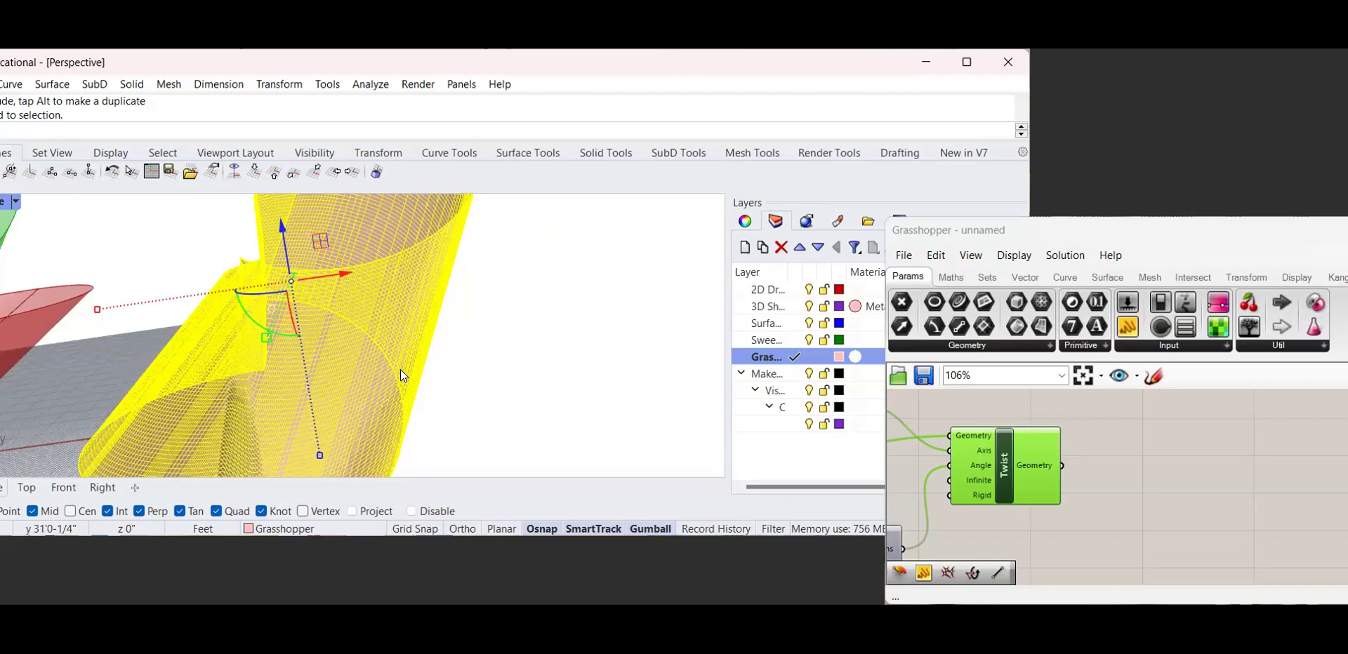
key(Return)
scroll(402, 369, down, 5)
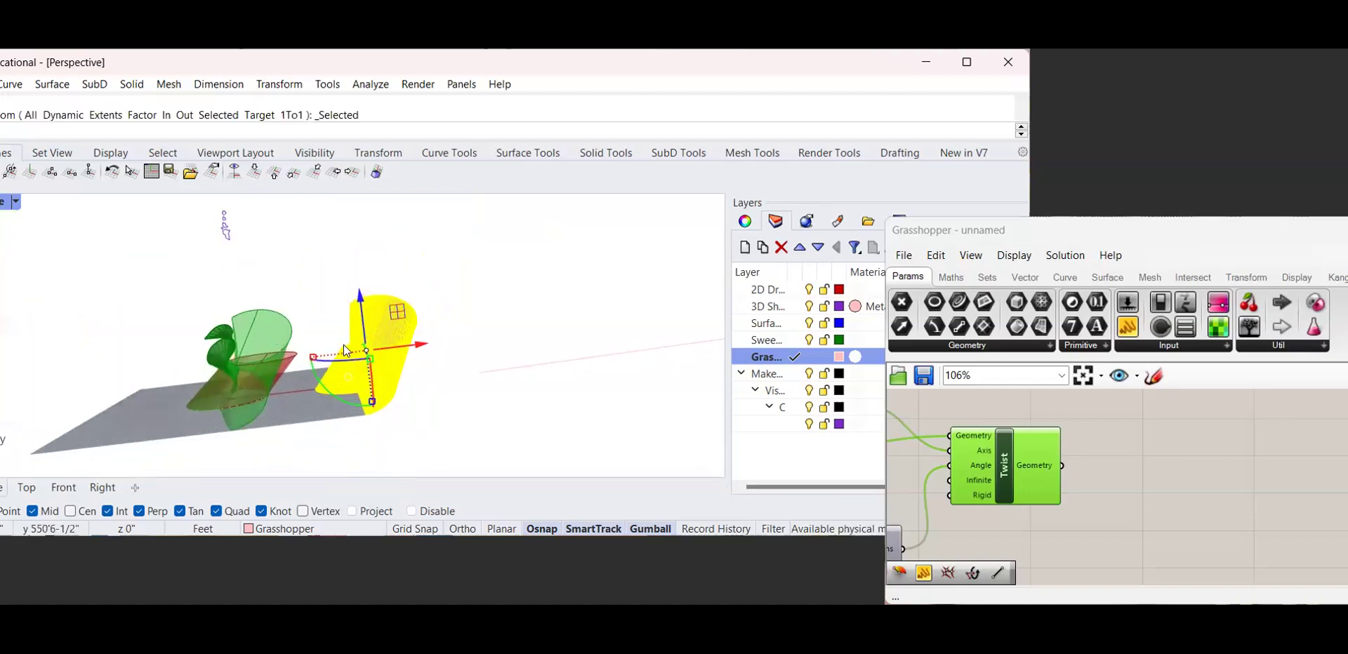
drag(424, 346, 497, 335)
click(541, 304)
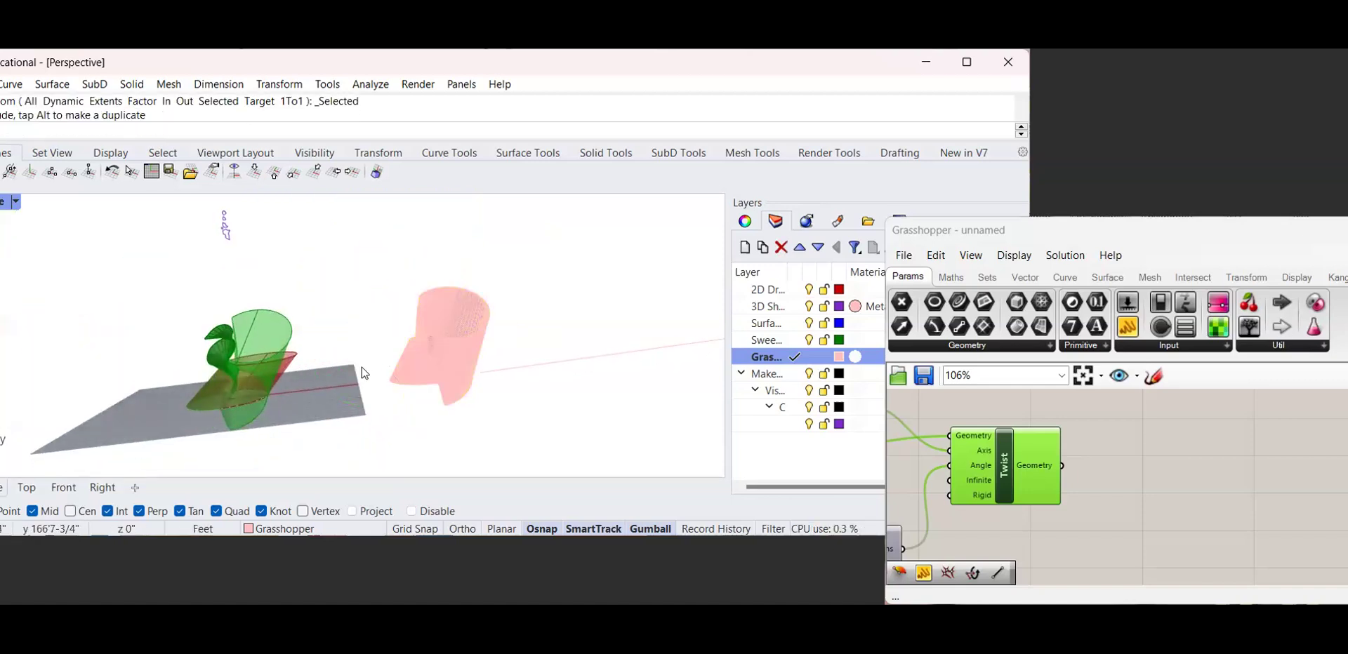
Stretch the baked twisted surface slightly with the gumball's red and blue scale handles, then deselect it
scroll(363, 372, up, 6)
right_drag(486, 387, 457, 412)
scroll(458, 414, down, 6)
right_drag(553, 327, 414, 336)
click(427, 373)
scroll(391, 370, up, 3)
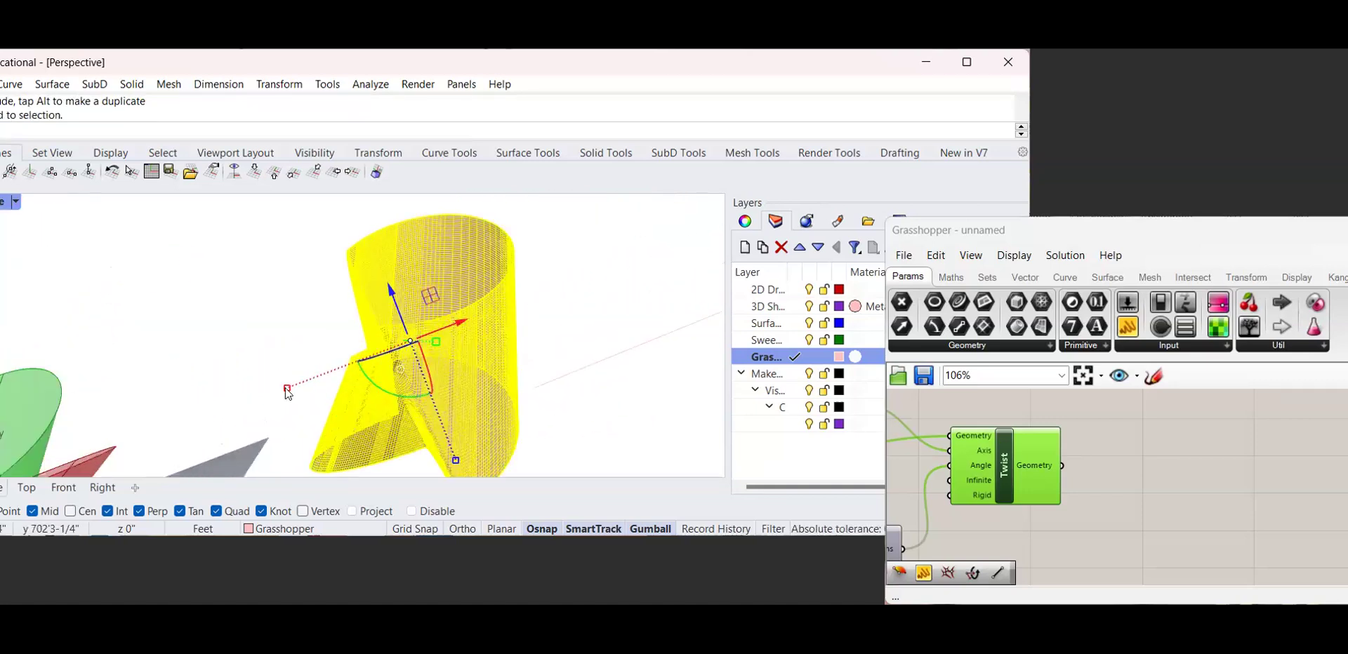
drag(286, 388, 262, 396)
scroll(391, 337, down, 4)
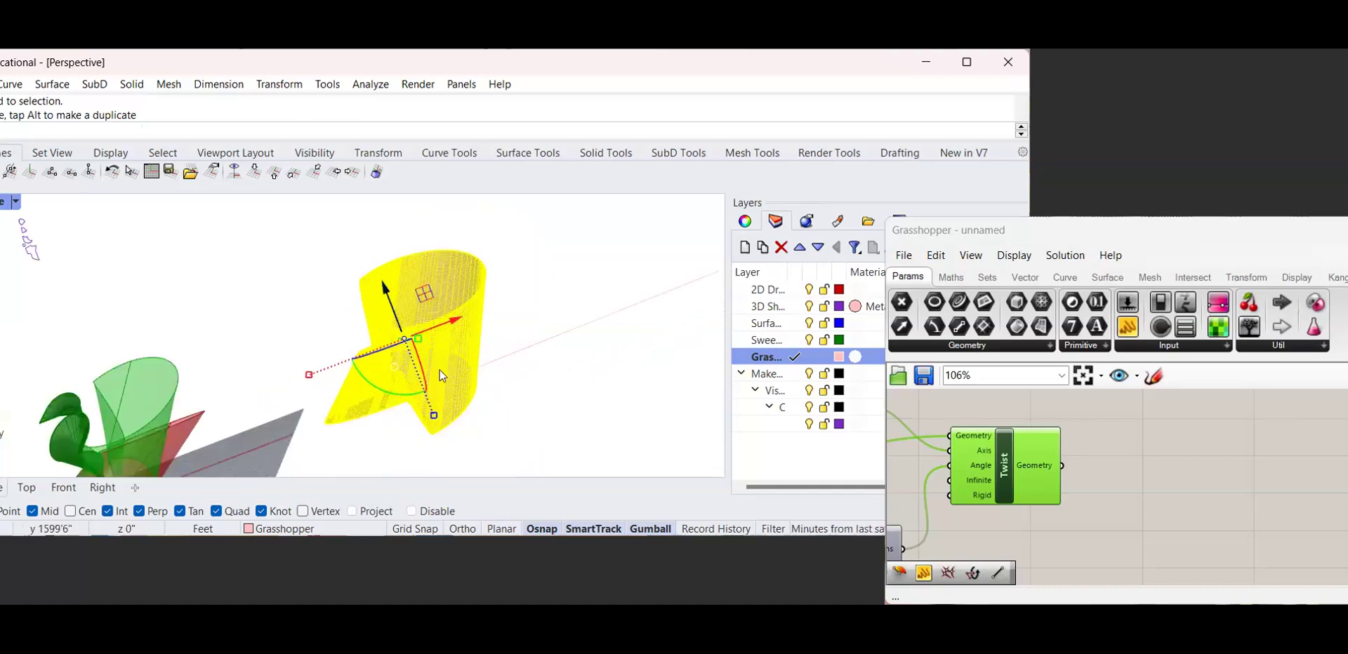
drag(435, 418, 440, 436)
click(506, 355)
Examine the baked twisted surface from several sides and frame it in the Perspective viewport
right_drag(447, 317, 313, 174)
scroll(412, 330, up, 7)
scroll(323, 326, down, 5)
right_drag(323, 325, 292, 366)
right_drag(281, 324, 376, 353)
scroll(318, 367, up, 5)
click(318, 369)
scroll(318, 369, down, 2)
scroll(318, 369, down, 6)
scroll(547, 290, down, 12)
right_drag(544, 290, 415, 146)
right_drag(477, 278, 471, 365)
text(zs)
key(Return)
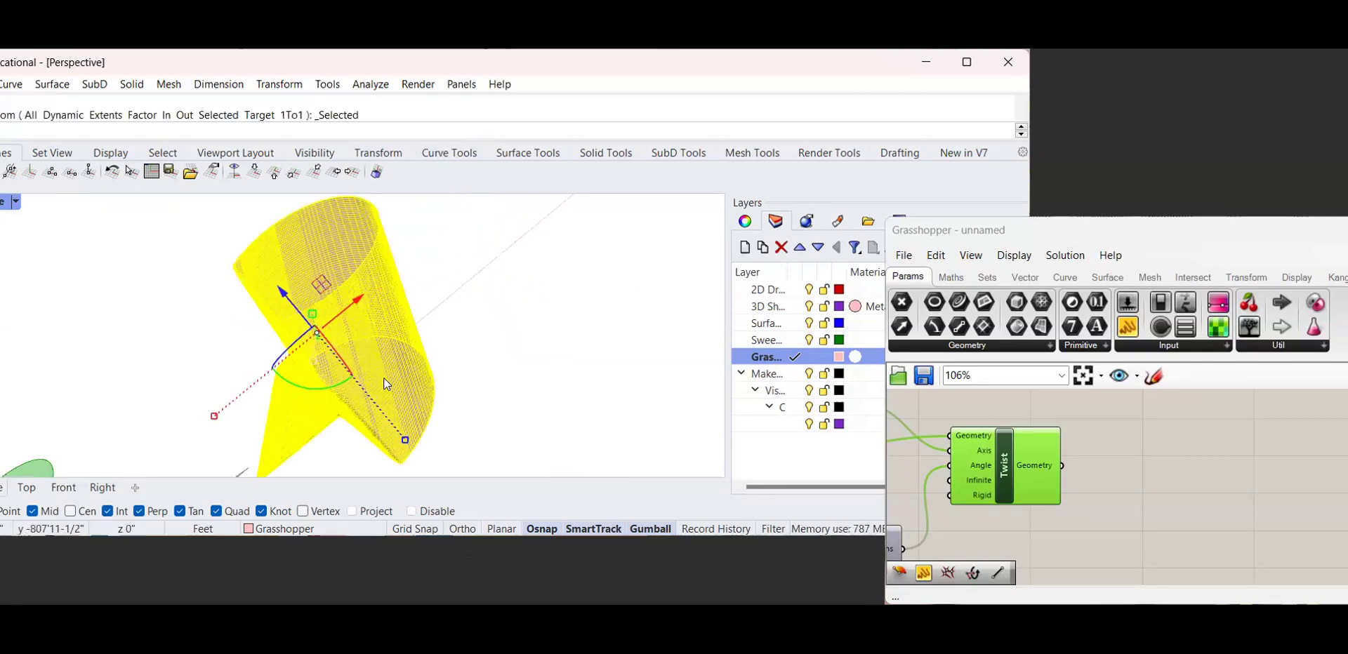
right_drag(383, 377, 499, 316)
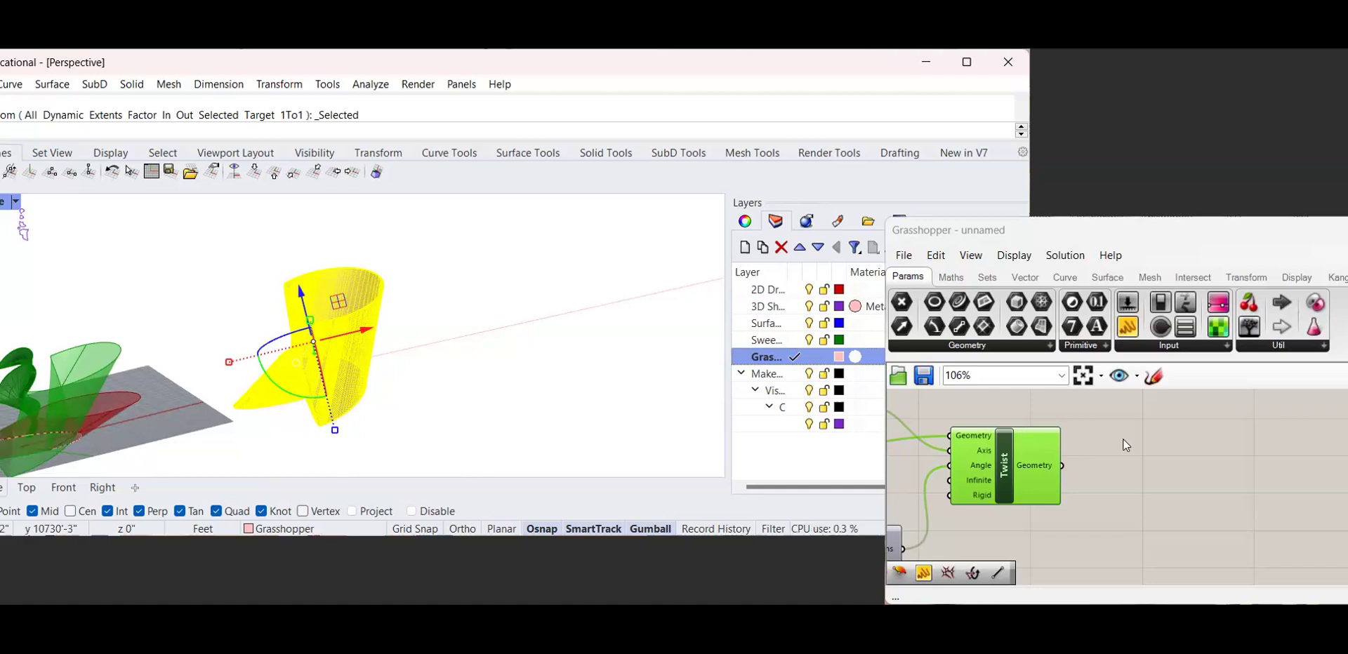
Select the straight line beside the baked surface and move it away from the surface
scroll(1102, 457, down, 5)
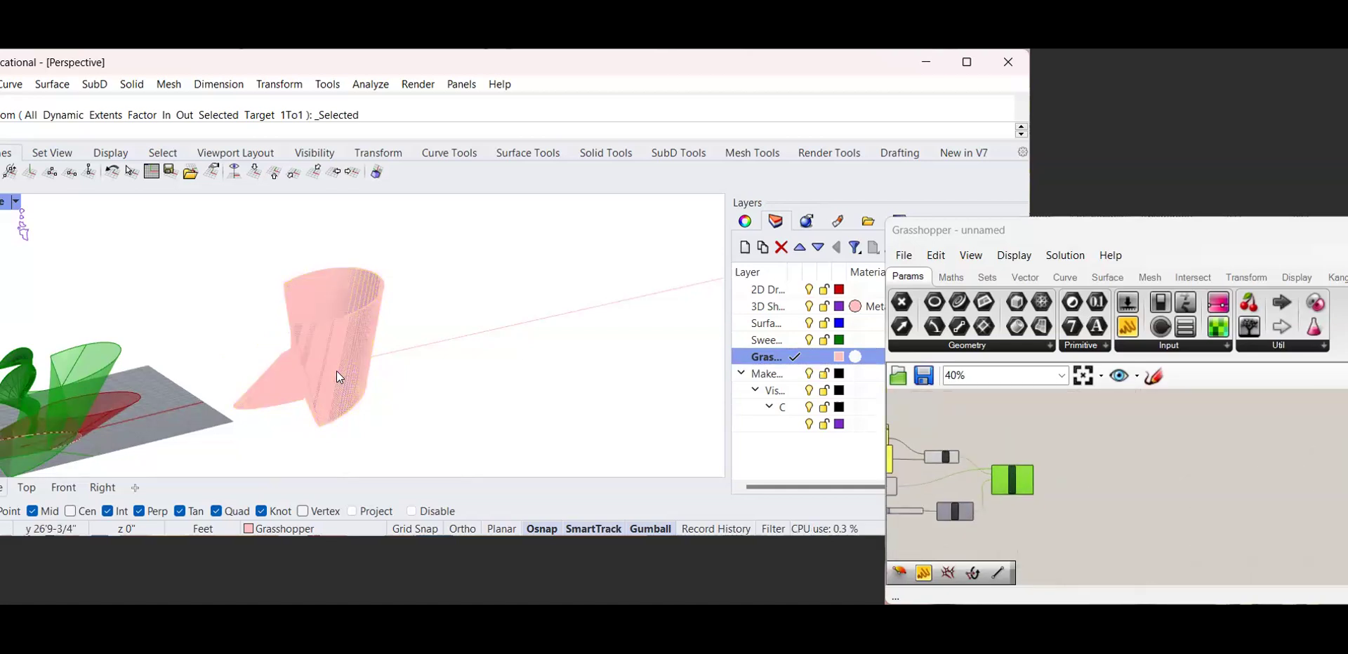
scroll(337, 367, down, 4)
click(452, 347)
scroll(453, 351, down, 4)
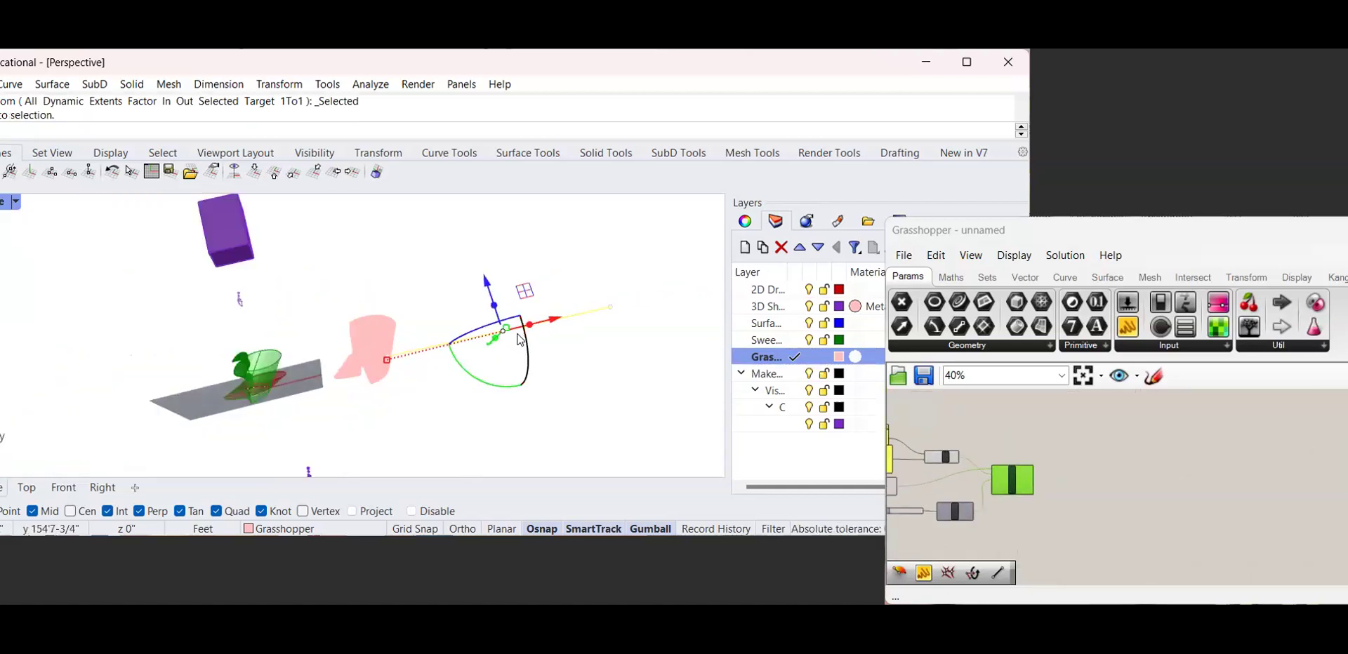
right_drag(453, 351, 330, 374)
drag(326, 376, 458, 359)
click(423, 311)
scroll(426, 359, down, 5)
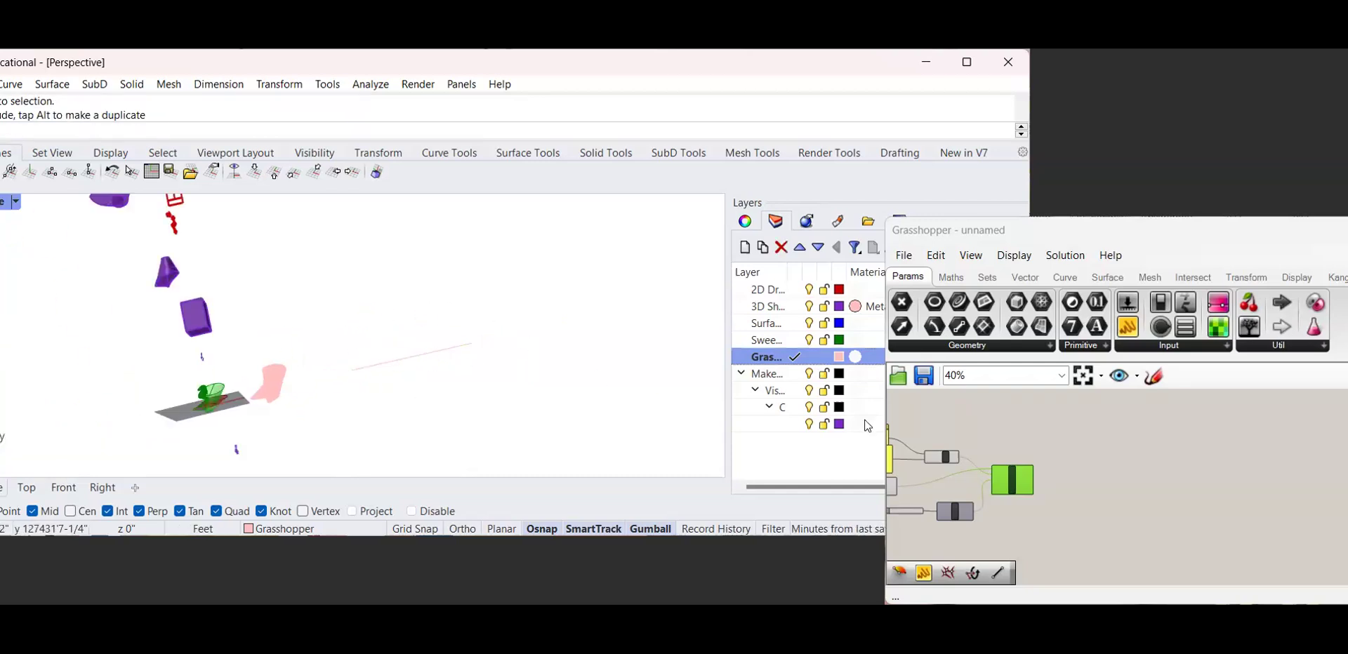
Add a Geometry parameter on an empty area of the Grasshopper canvas
click(1188, 455)
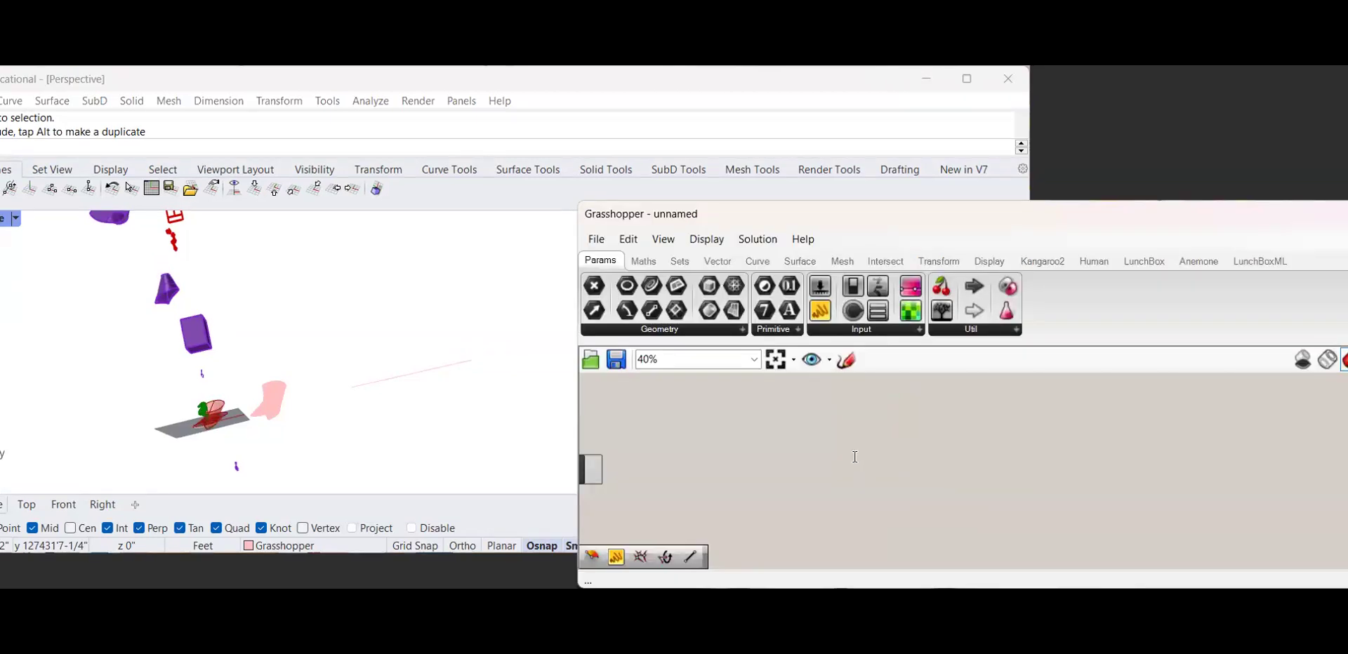
double_click(855, 457)
text(geo)
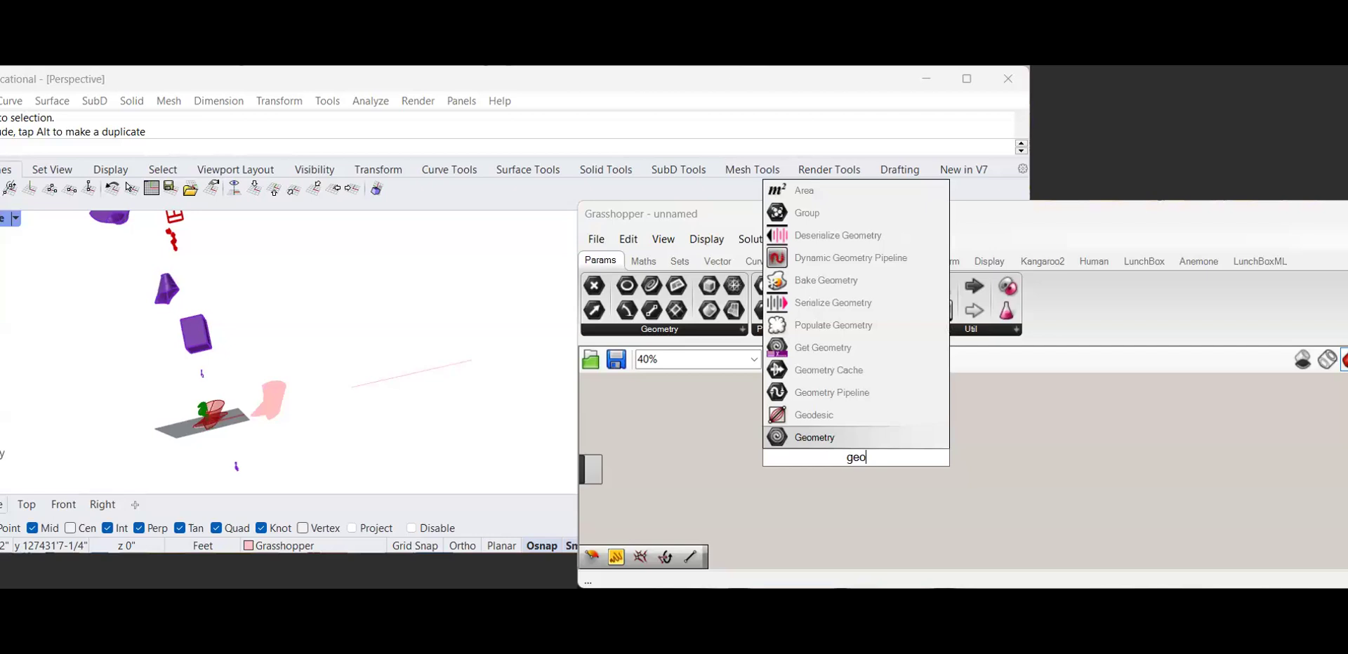
key(Return)
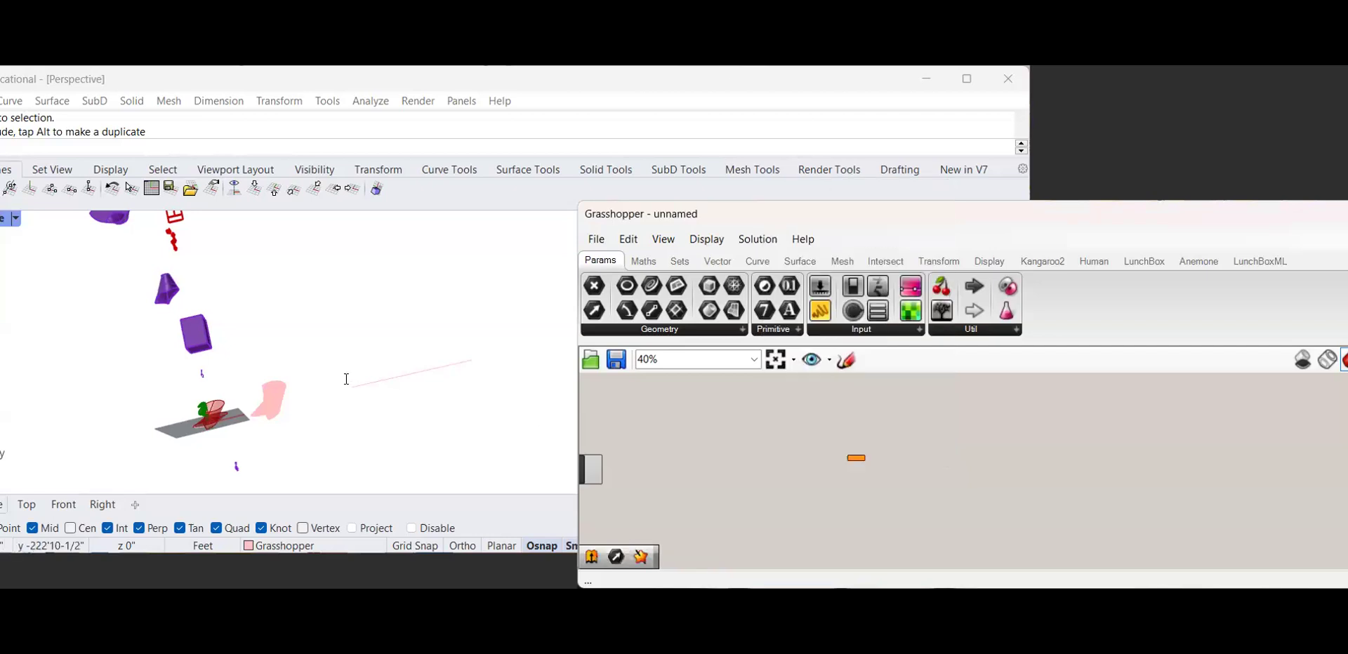
Reference the straight Rhino line in the Geometry parameter as a single geometry
right_click(852, 461)
click(1005, 519)
scroll(878, 439, up, 2)
scroll(835, 468, up, 3)
right_click(837, 466)
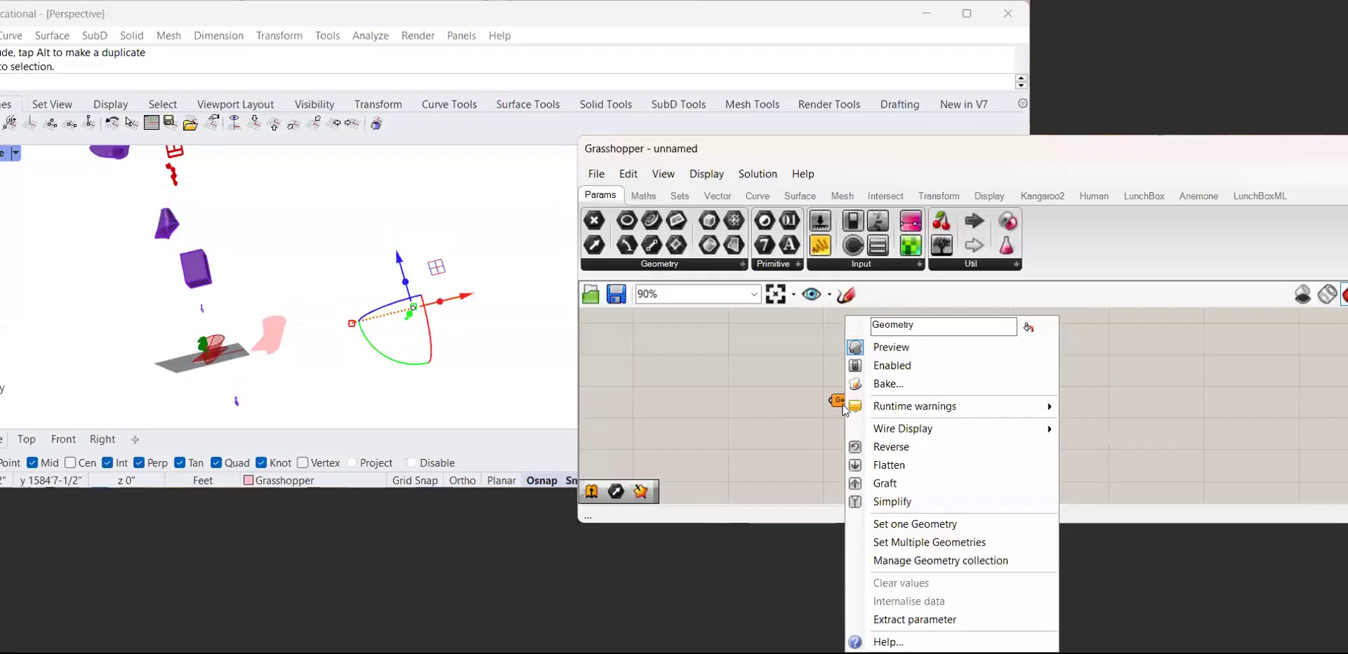
click(959, 525)
click(945, 466)
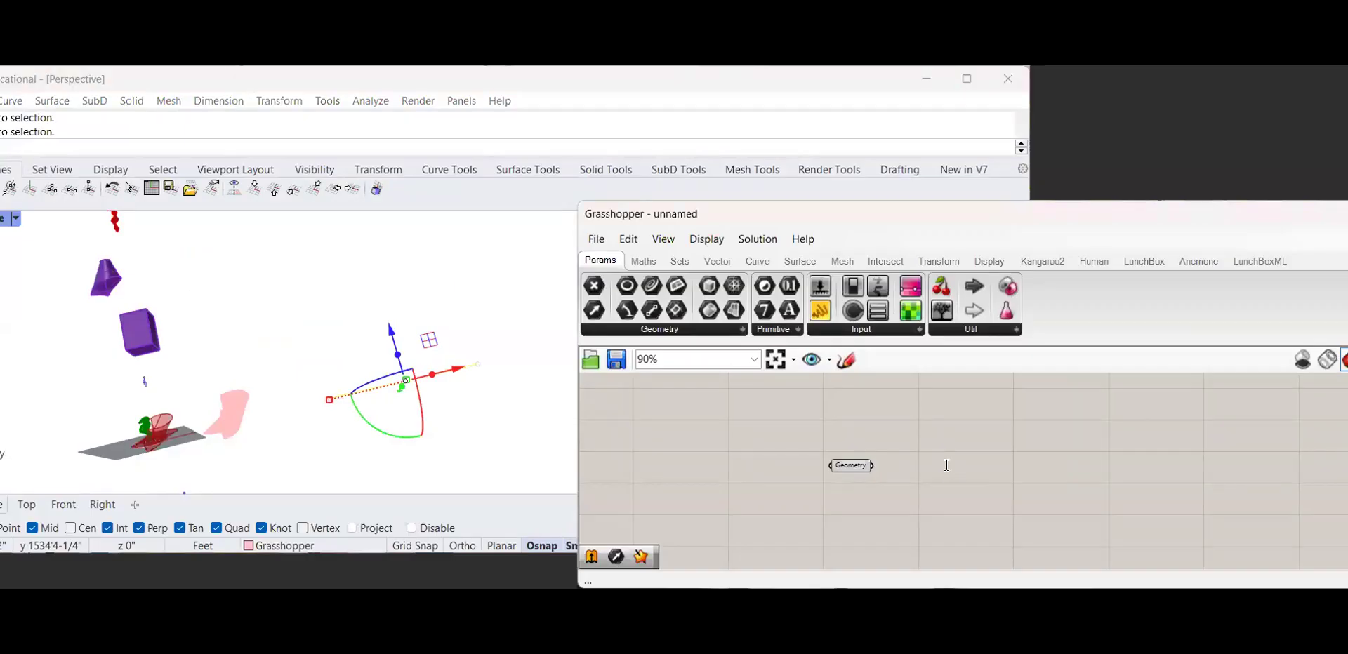
Add a Divide Curve component and connect the Geometry parameter to its Curve input
double_click(945, 465)
text(di)
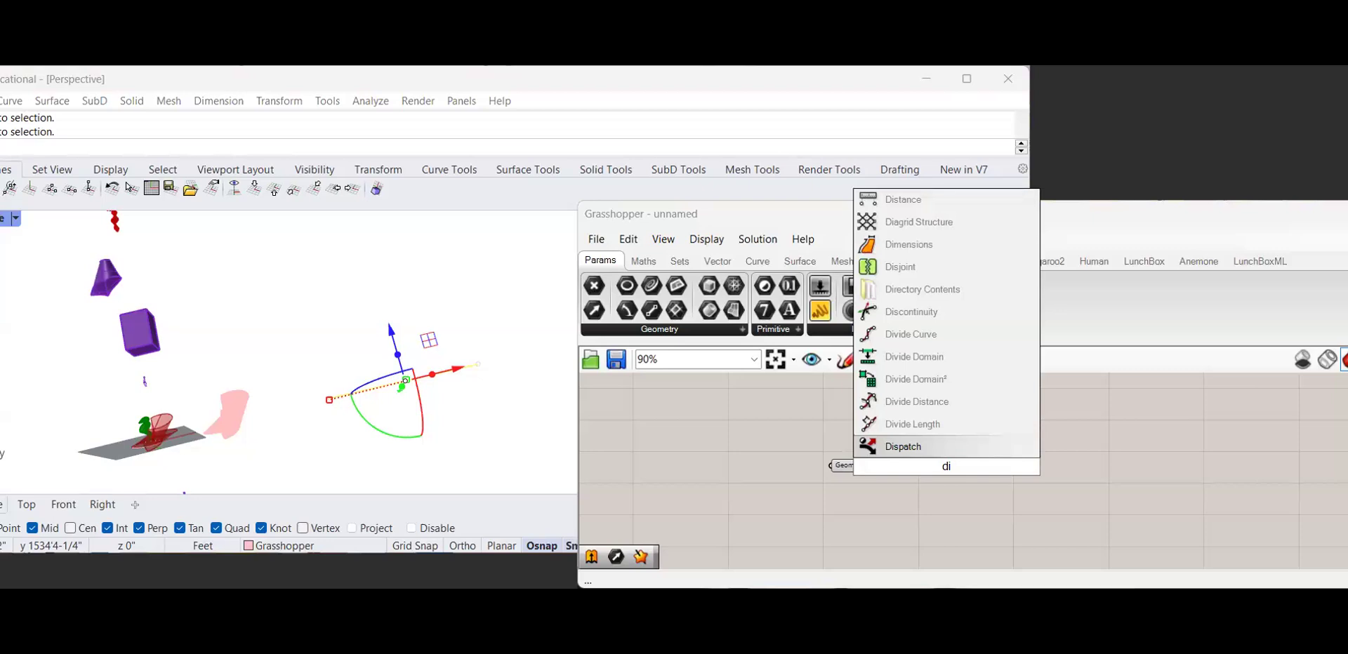
click(909, 335)
scroll(983, 421, up, 3)
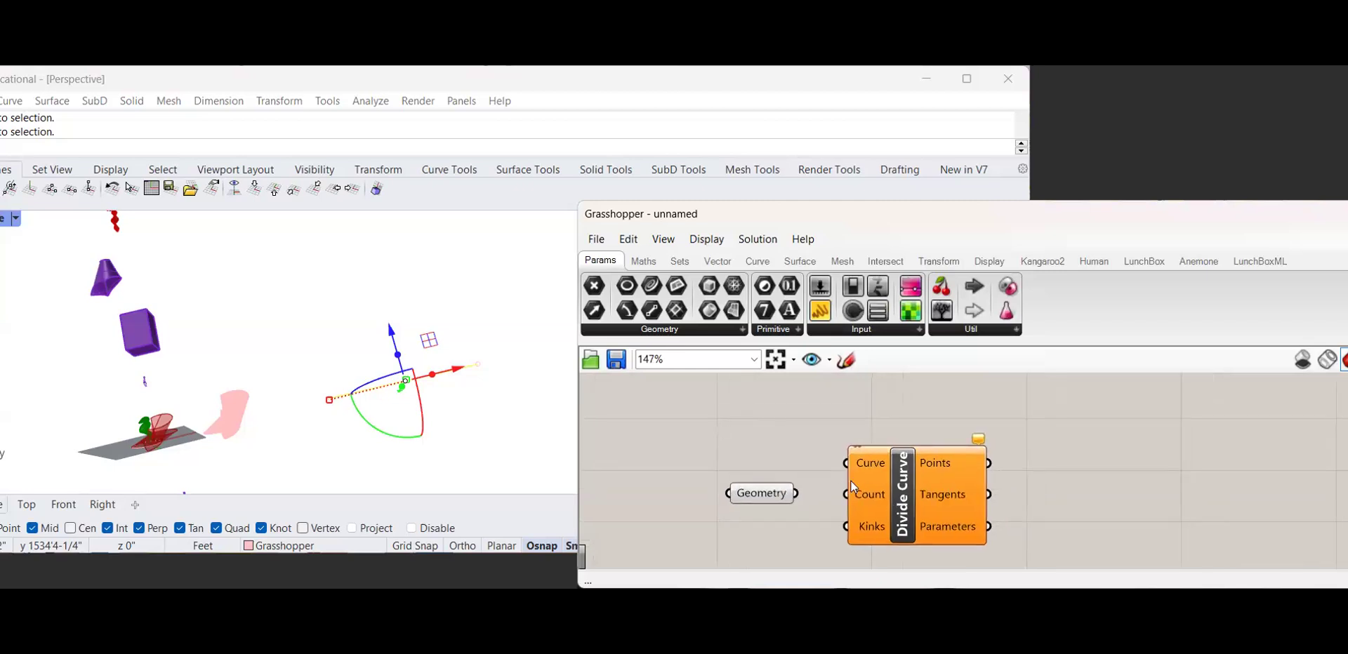
drag(796, 493, 846, 463)
scroll(869, 502, down, 2)
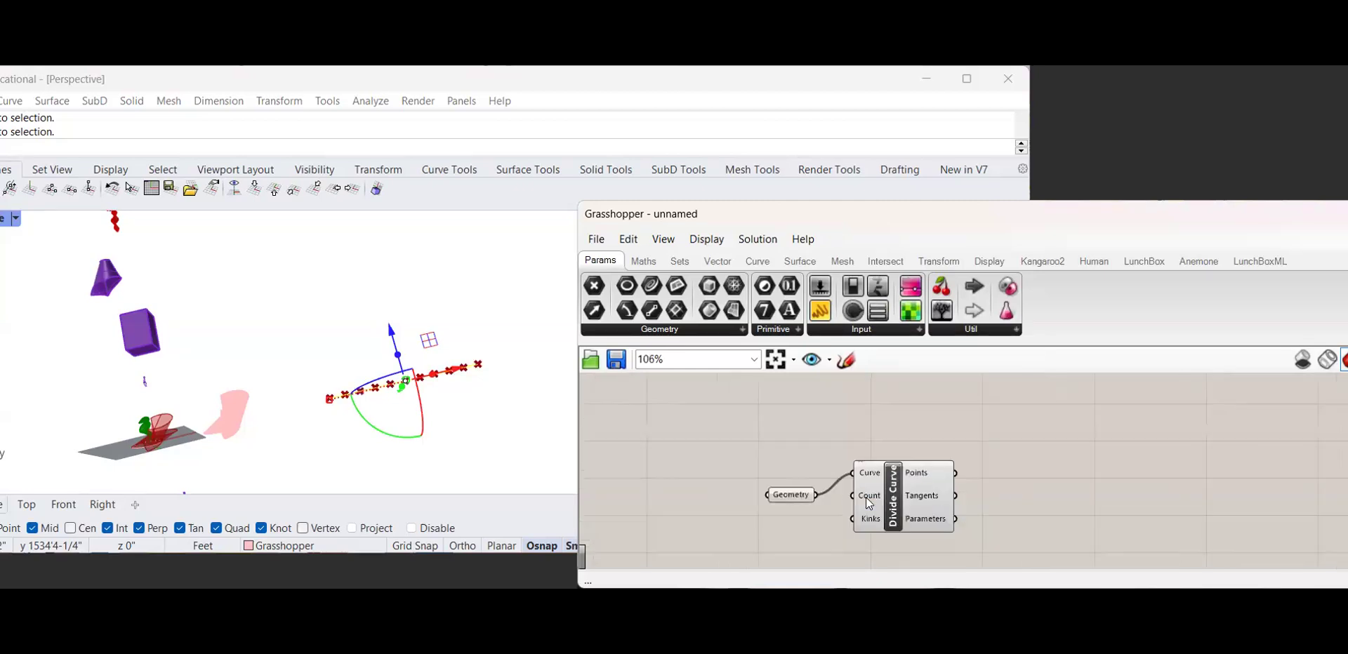
Inspect the division points on the line and move Divide Curve farther from the Geometry parameter
scroll(295, 427, up, 5)
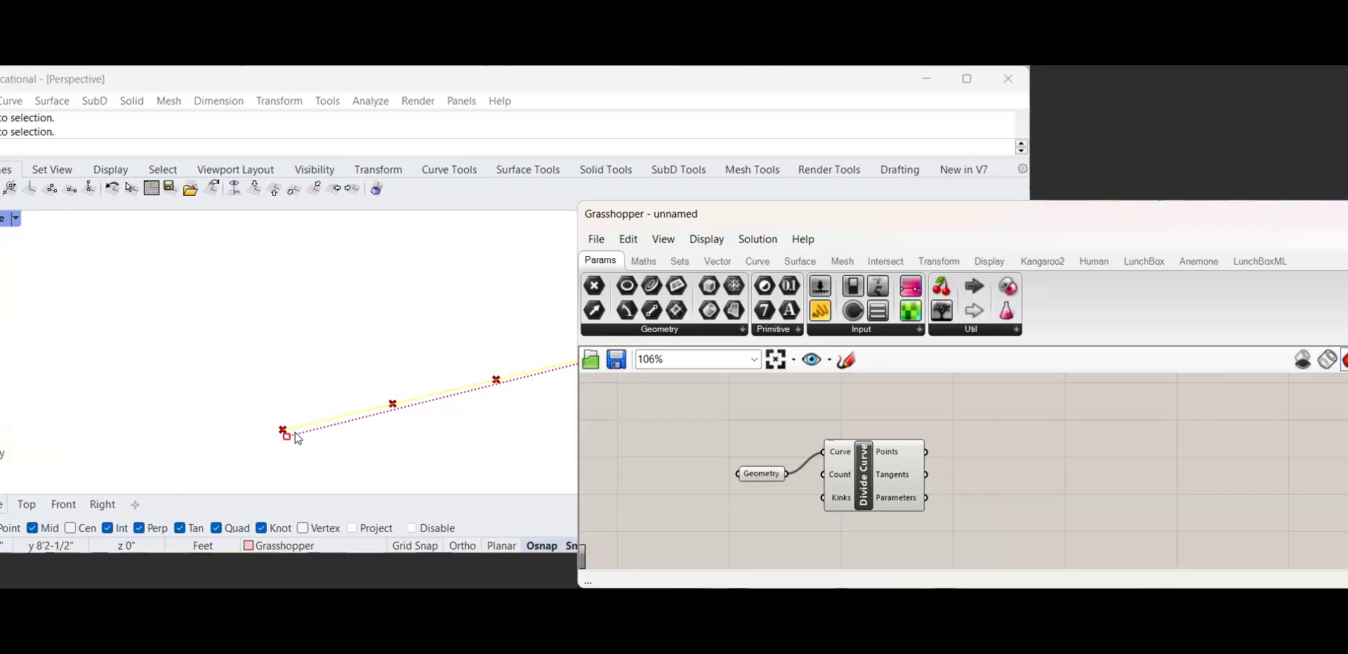
scroll(309, 427, down, 1)
scroll(308, 422, down, 4)
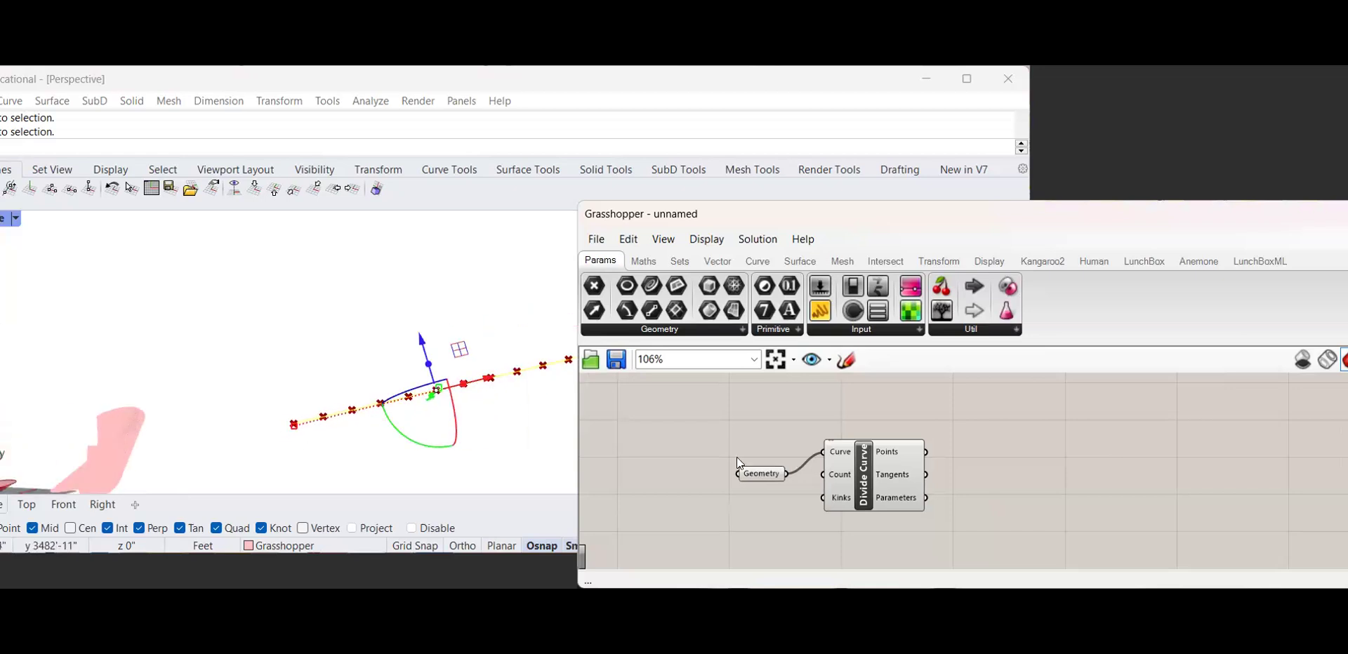
drag(939, 489, 1000, 495)
drag(896, 478, 1000, 495)
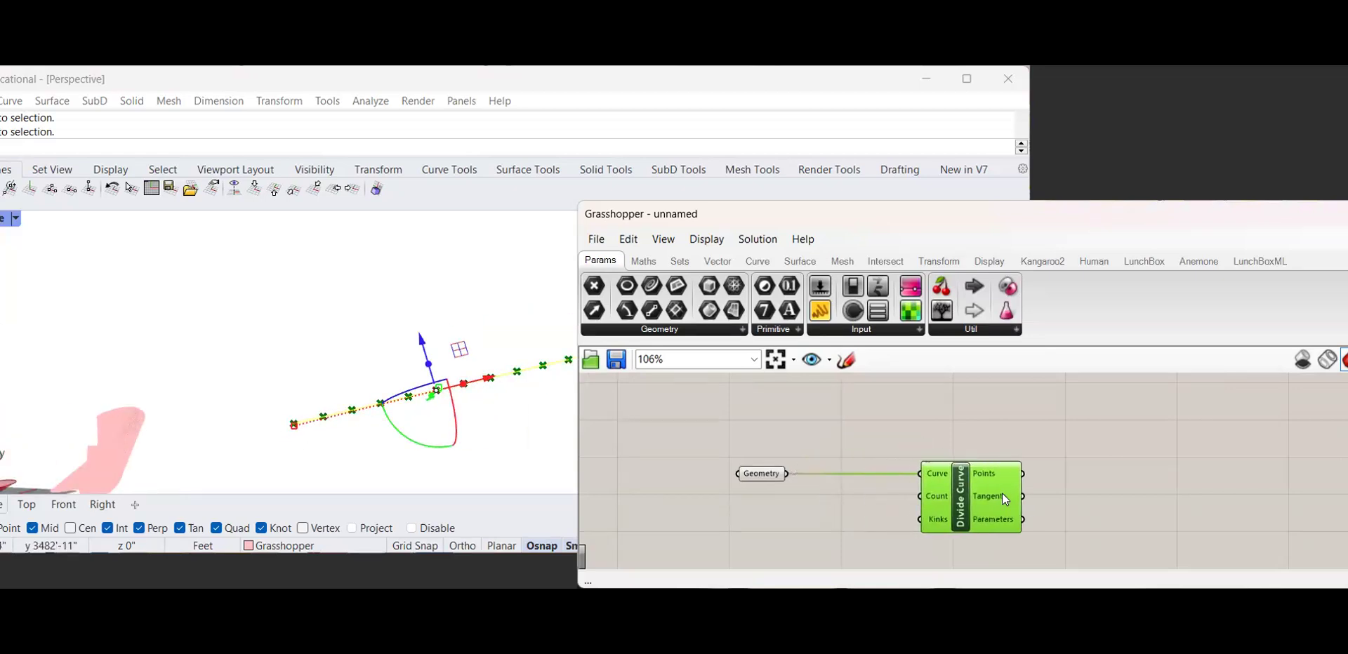
Add a number slider set to 50, connect it to Divide Curve's Count input, and inspect the denser points
scroll(882, 496, up, 4)
click(826, 482)
scroll(808, 490, up, 1)
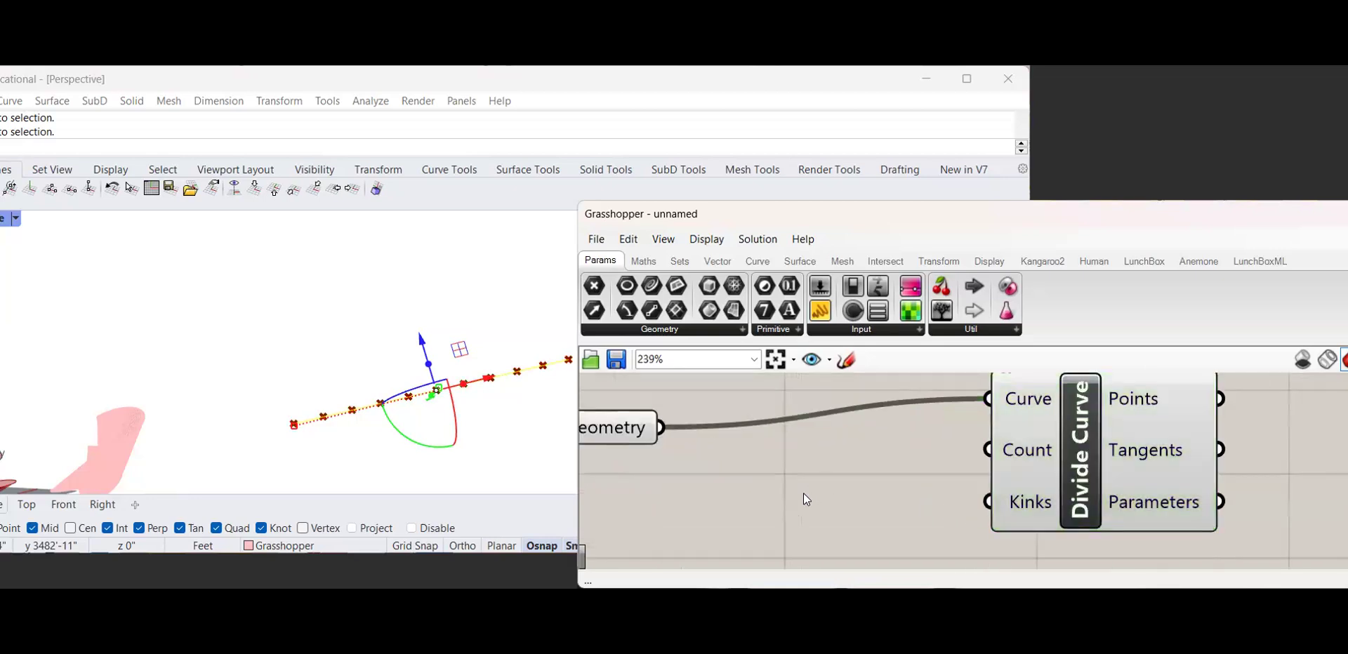
double_click(803, 493)
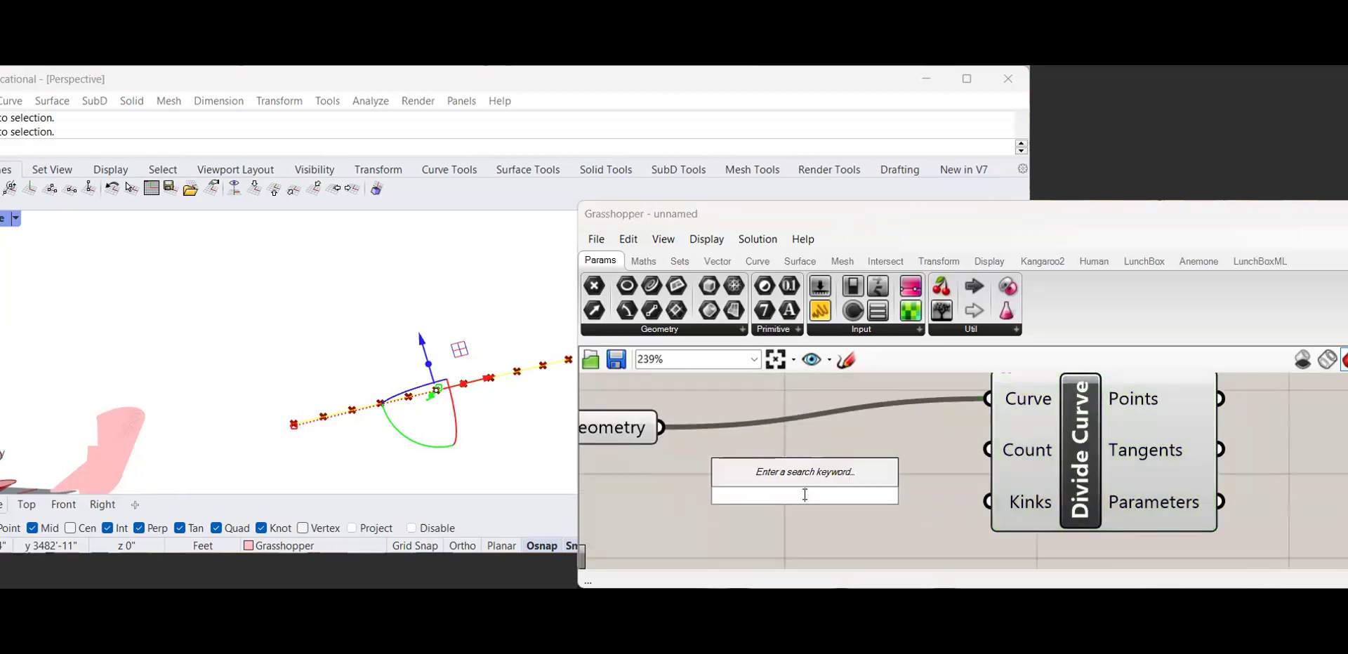
text(50)
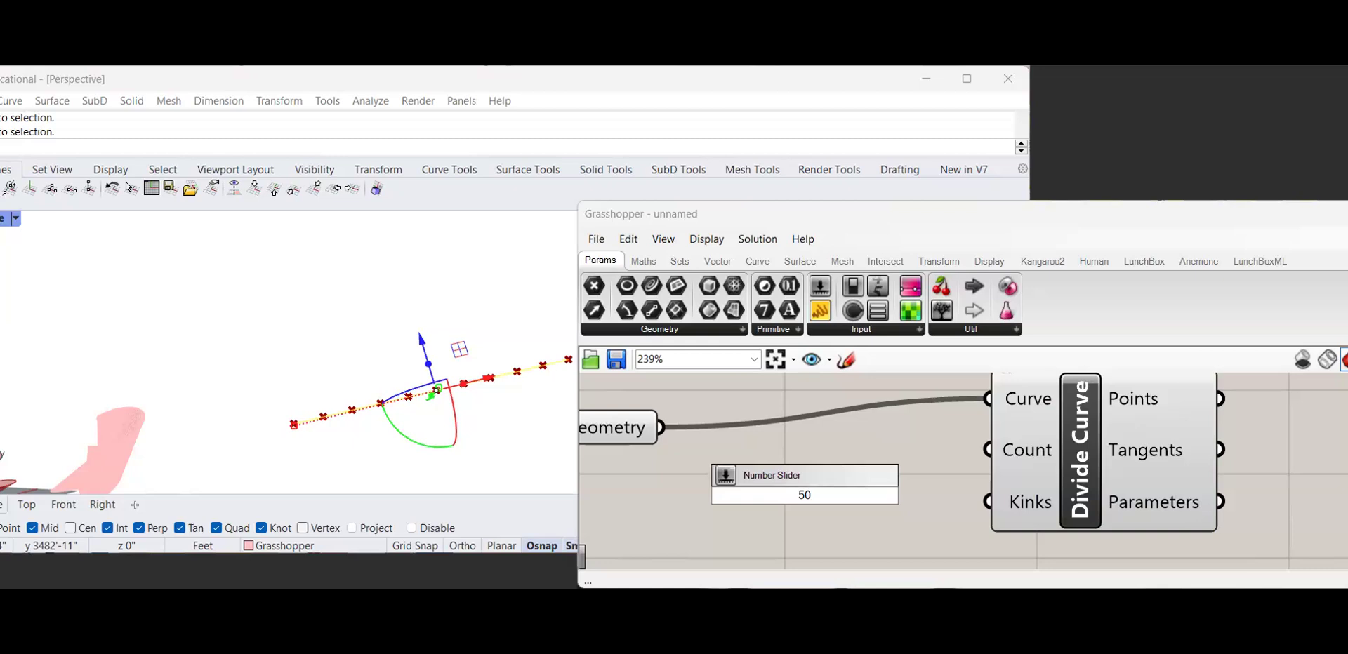
key(Return)
double_click(792, 476)
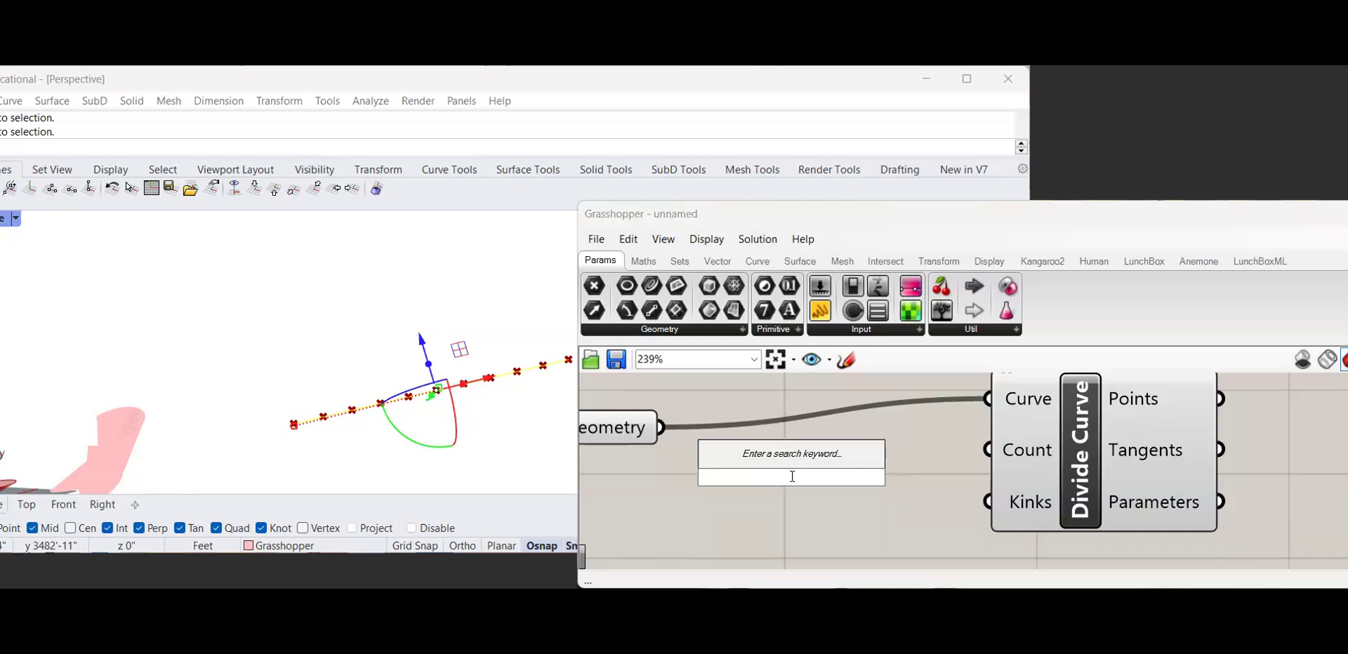
text(50)
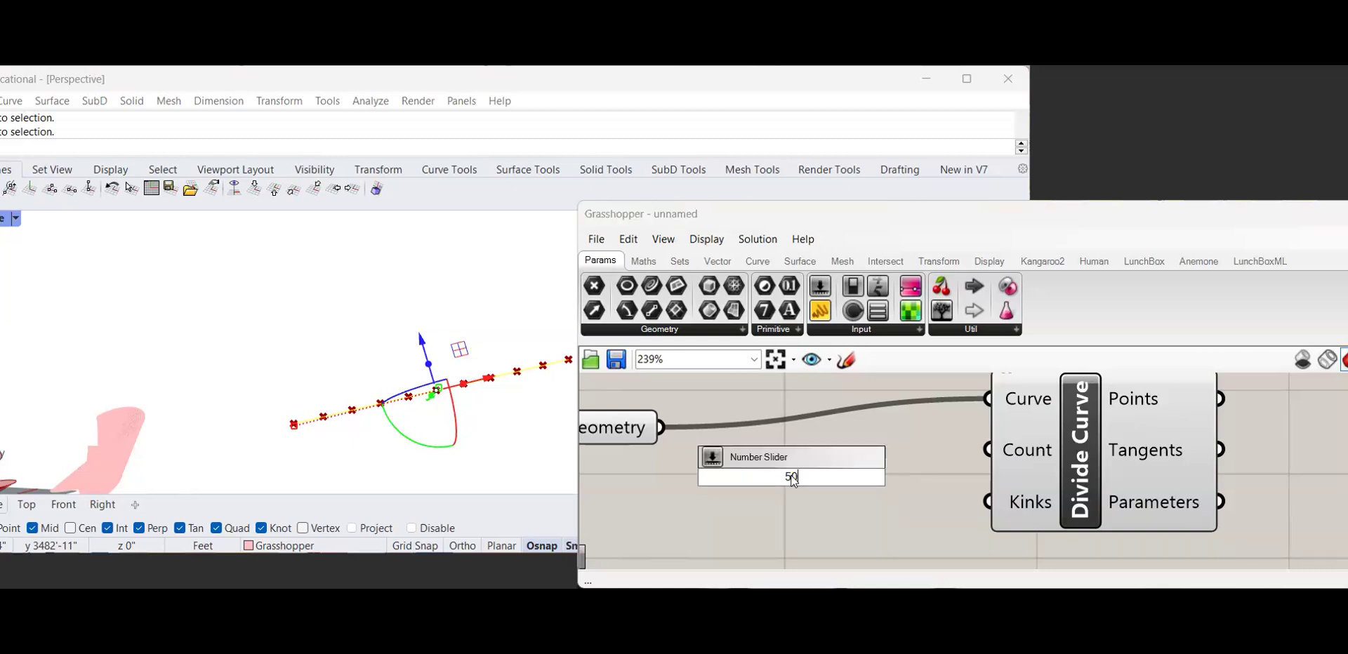
key(Return)
scroll(794, 478, down, 3)
drag(902, 478, 917, 461)
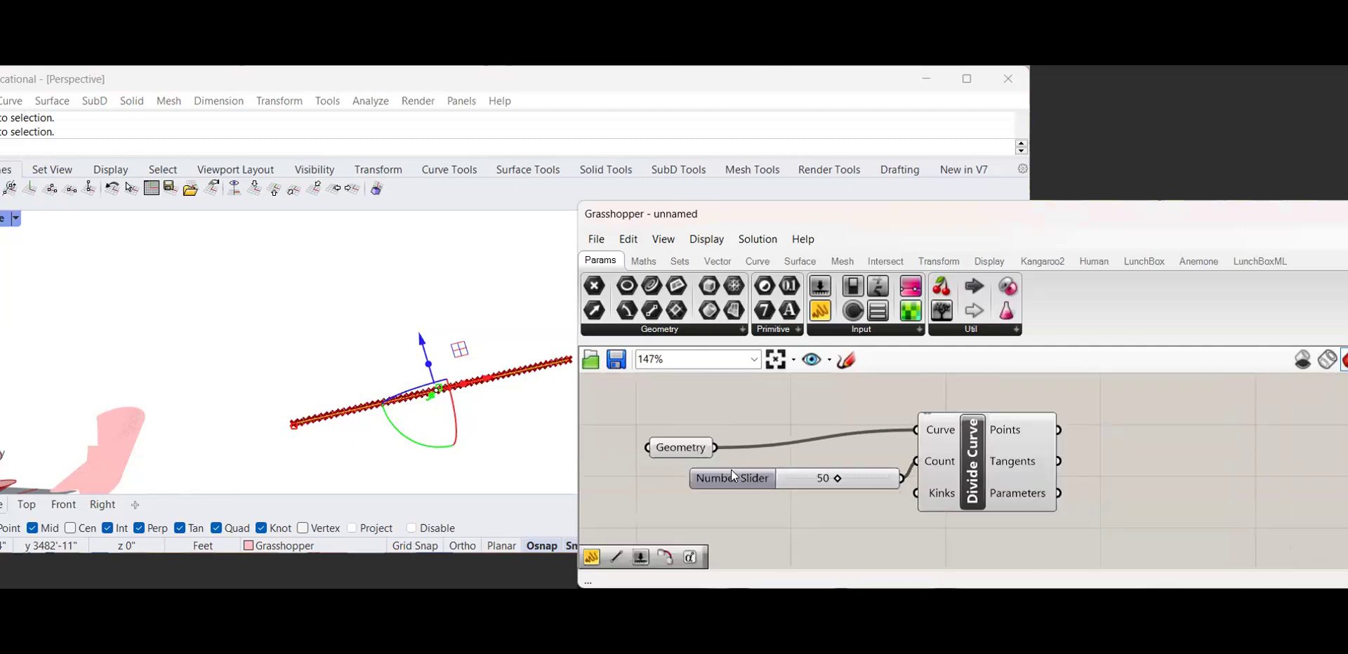
right_drag(319, 373, 436, 425)
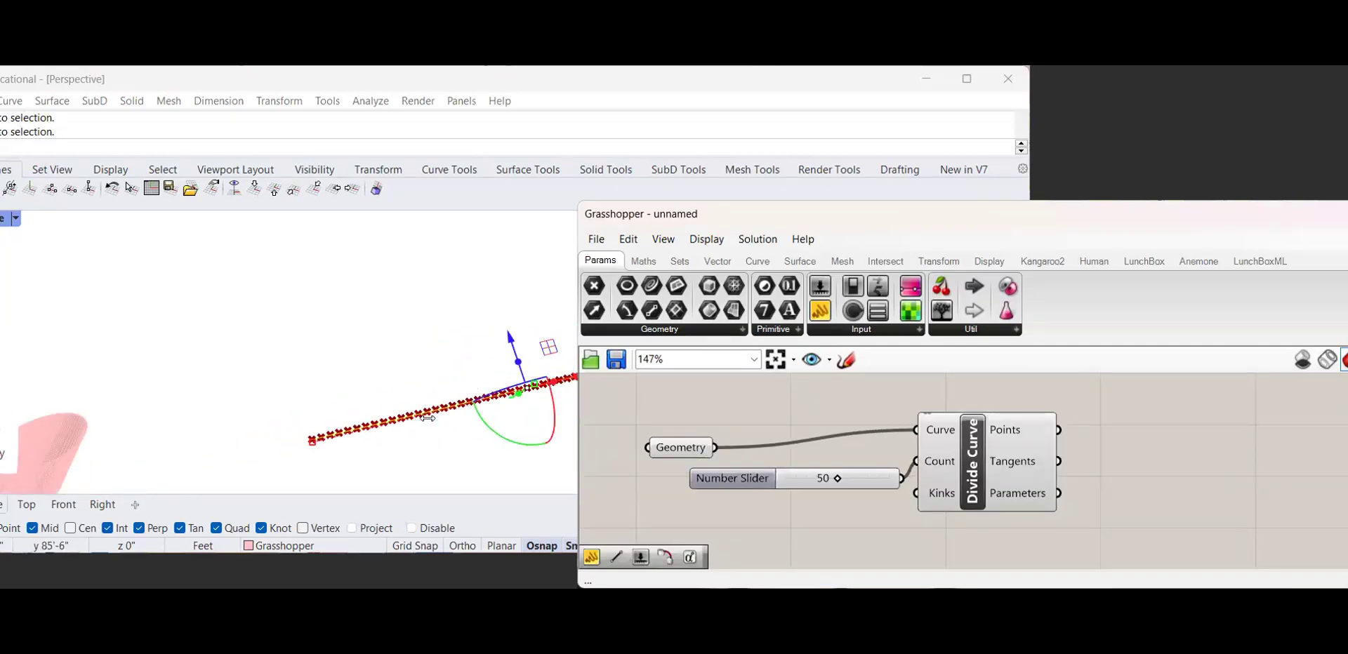
scroll(337, 420, down, 7)
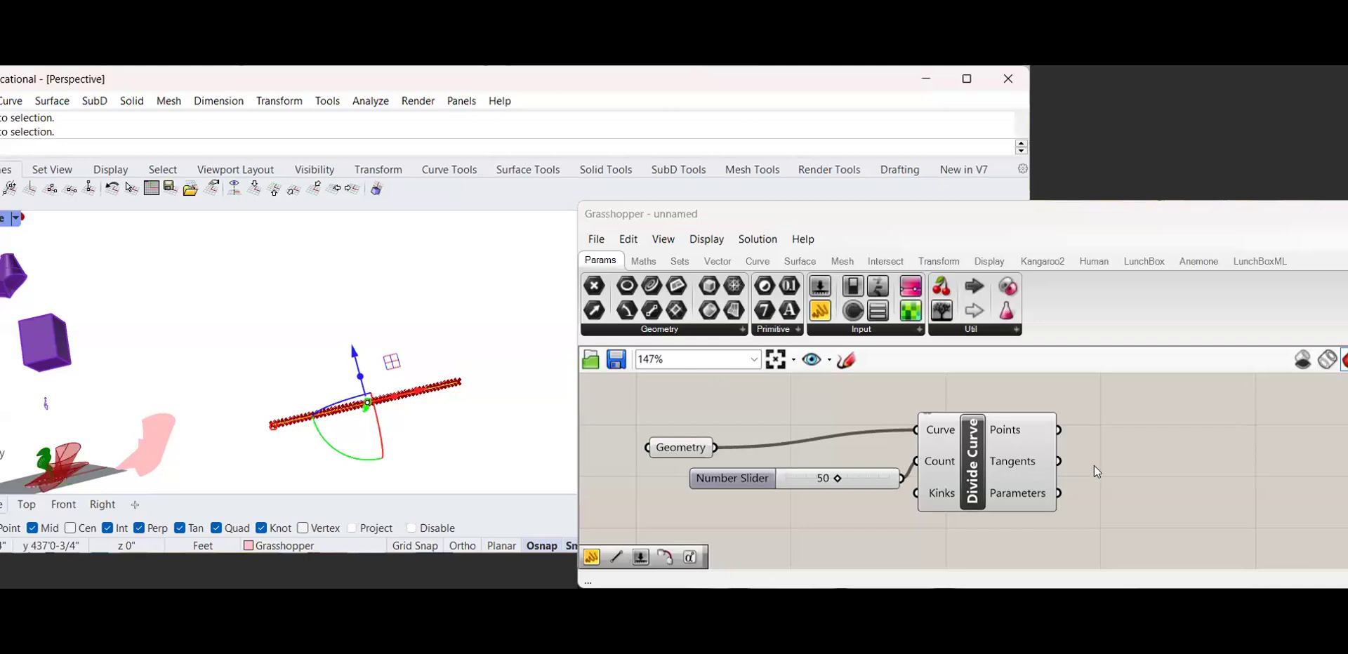
Try connecting Divide Curve's Points to a Circle parameter, check its error message, and delete the parameter
right_drag(1094, 465, 896, 466)
scroll(882, 453, up, 2)
double_click(897, 468)
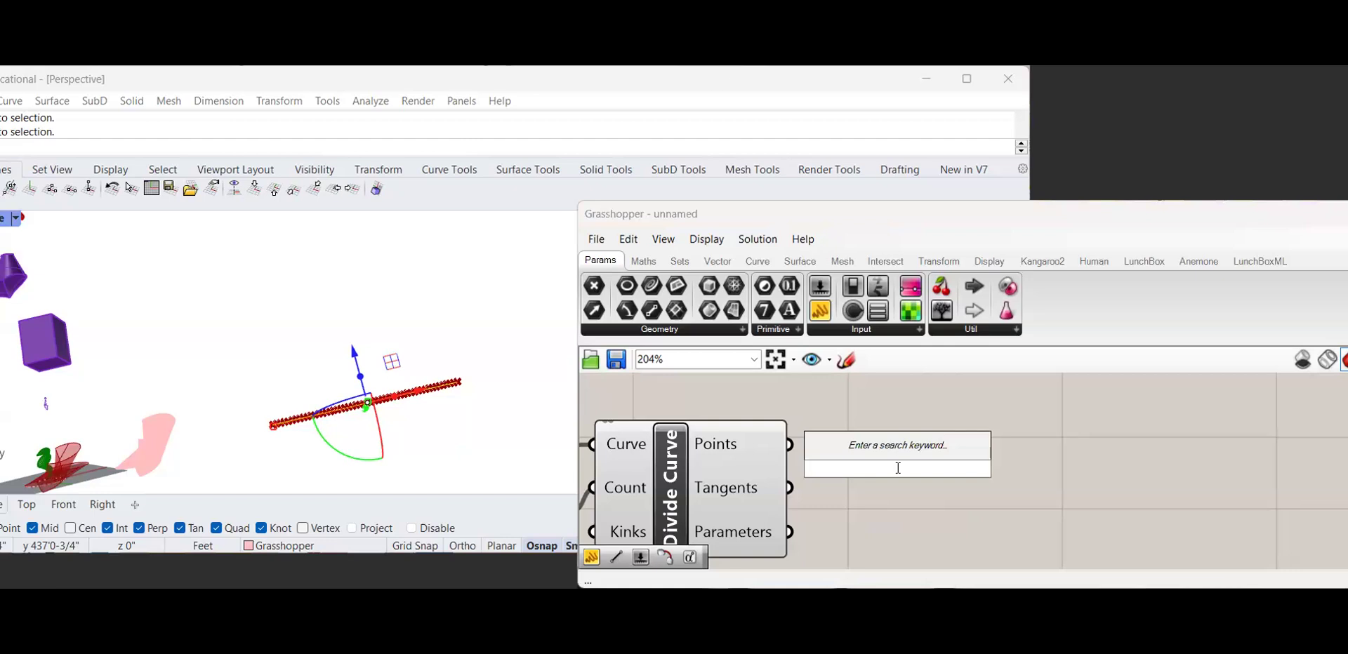
text(circ)
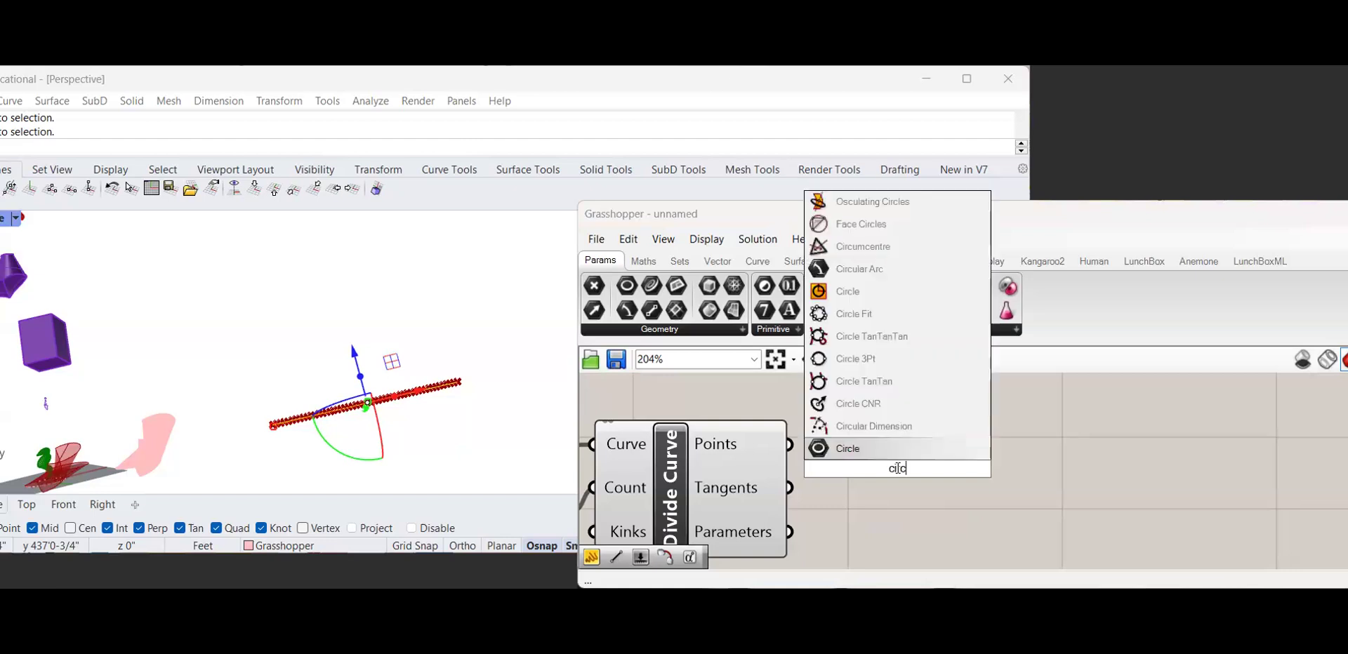
click(847, 455)
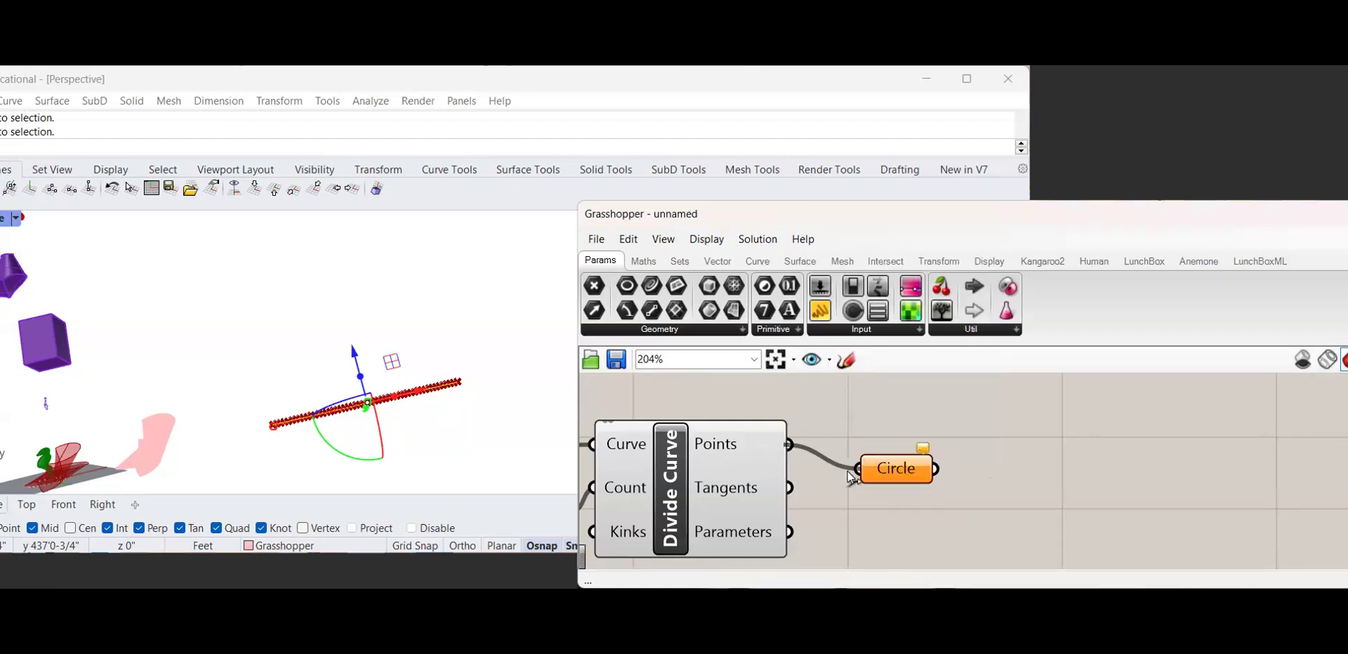
right_drag(330, 429, 281, 425)
scroll(271, 429, up, 10)
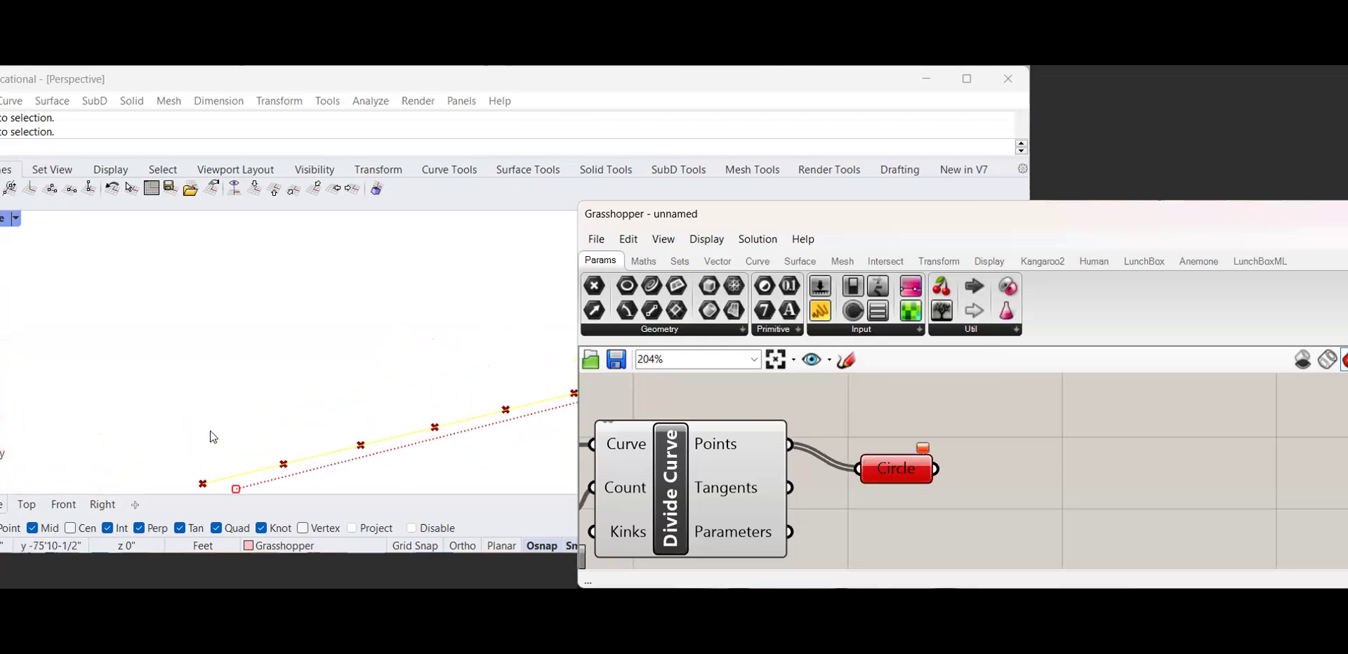
scroll(221, 441, down, 6)
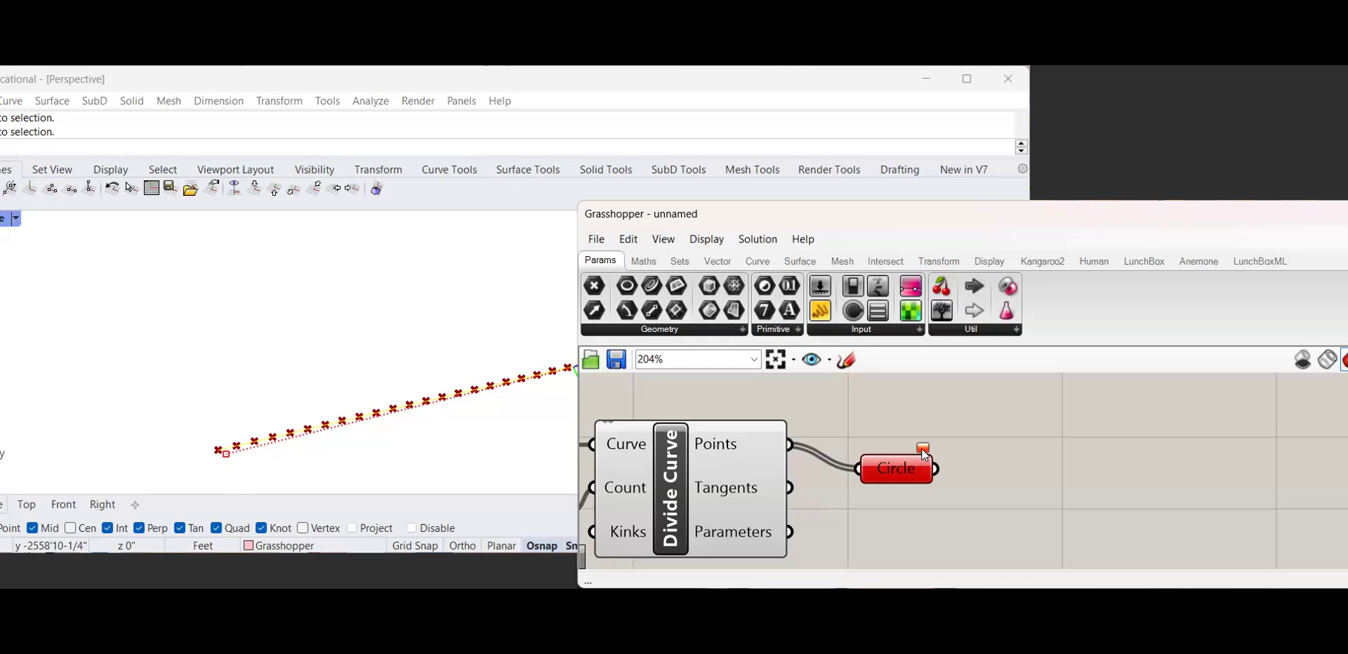
mouse_move(921, 449)
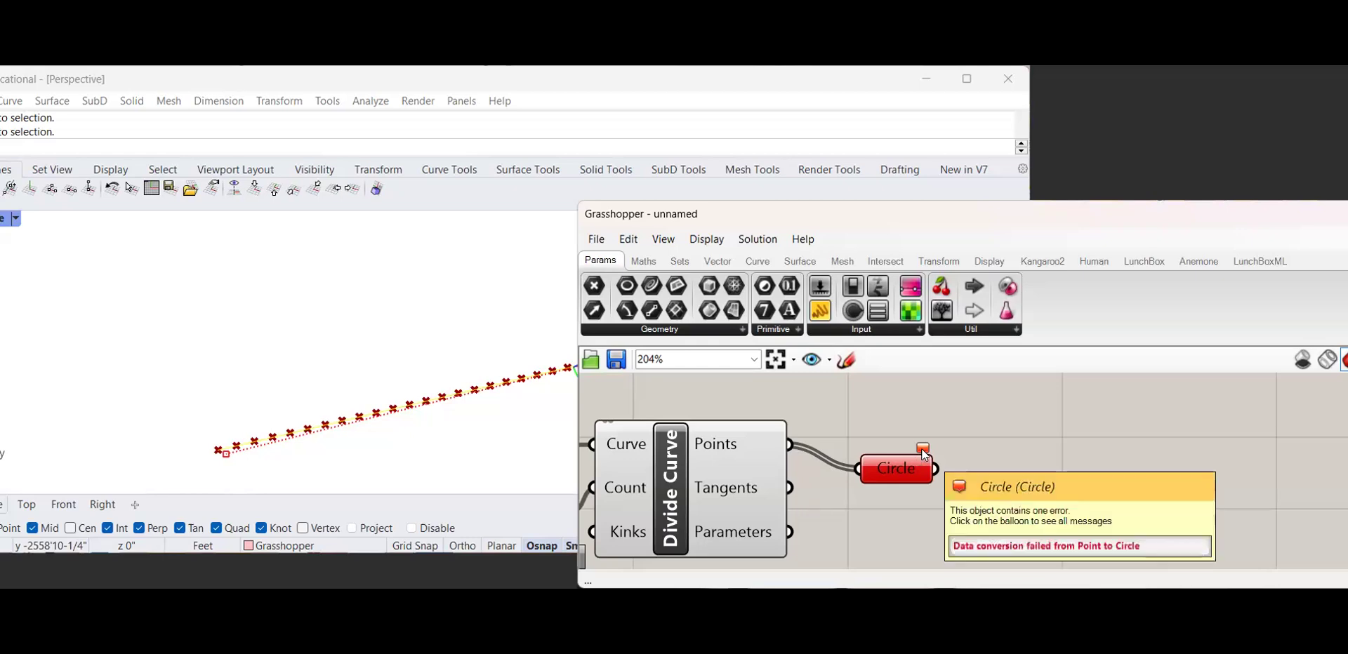
click(886, 462)
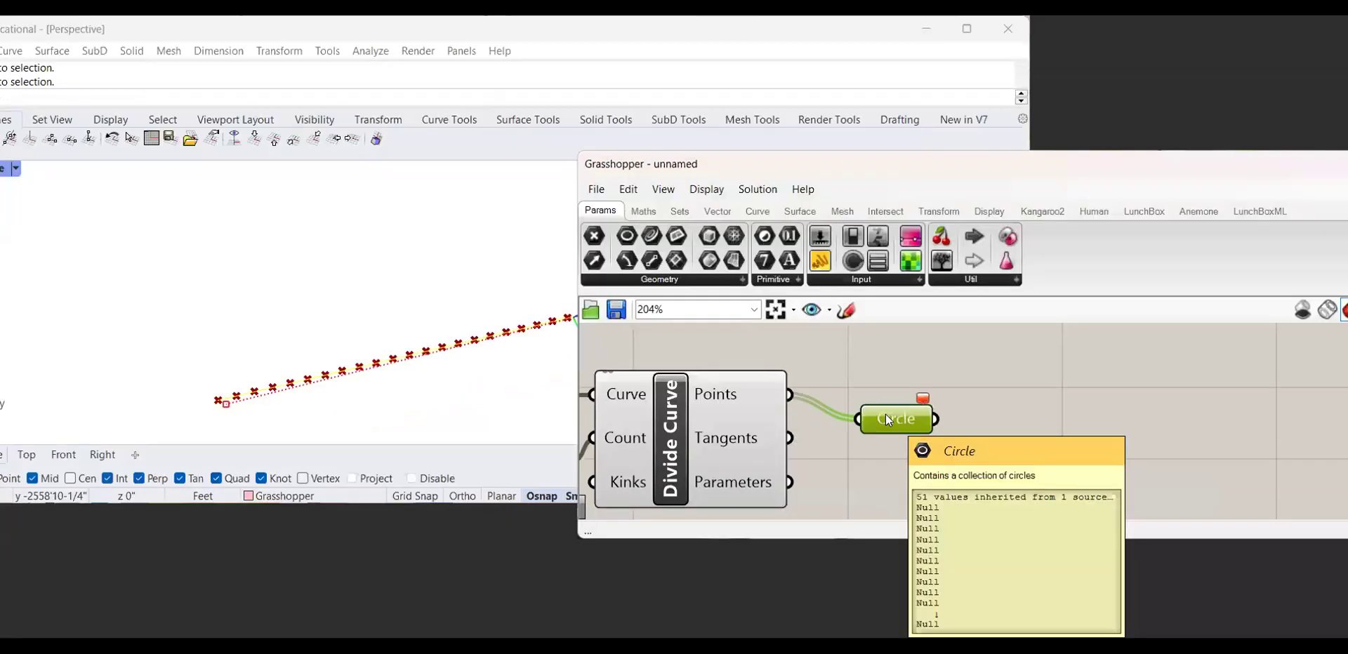
key(Delete)
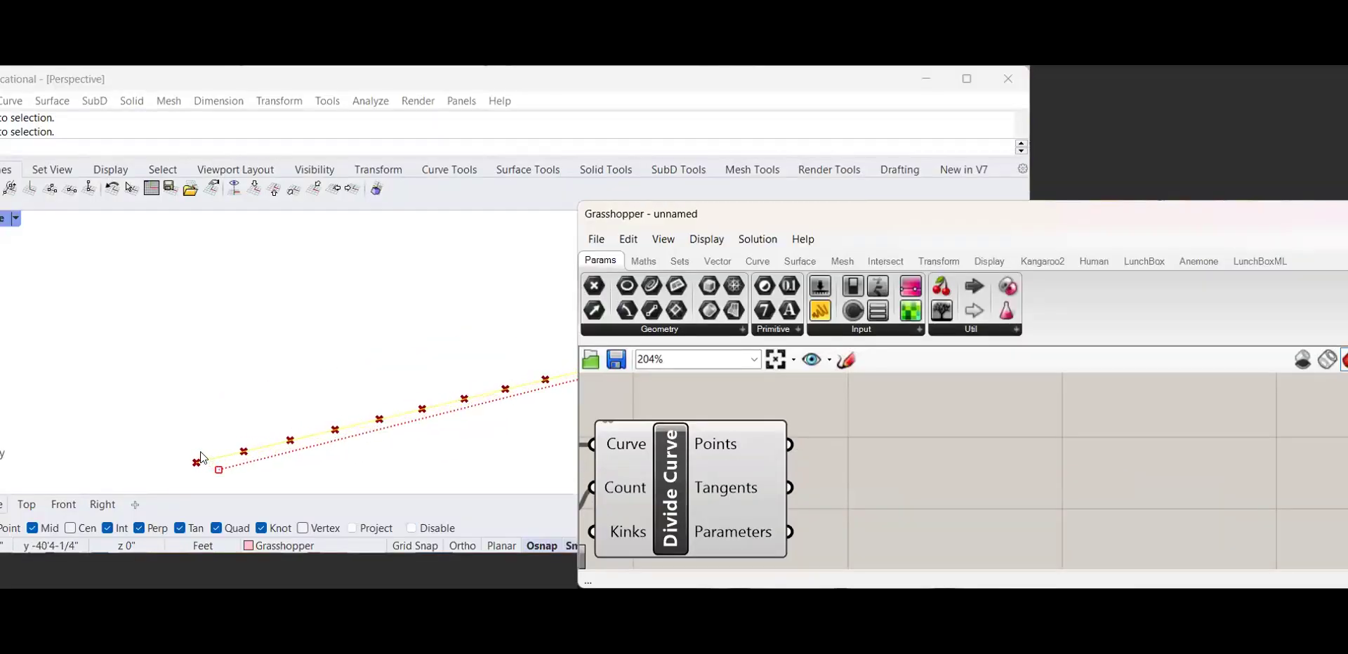
Add a Circle CNR component and connect Divide Curve's Points output to its Center input
double_click(1102, 461)
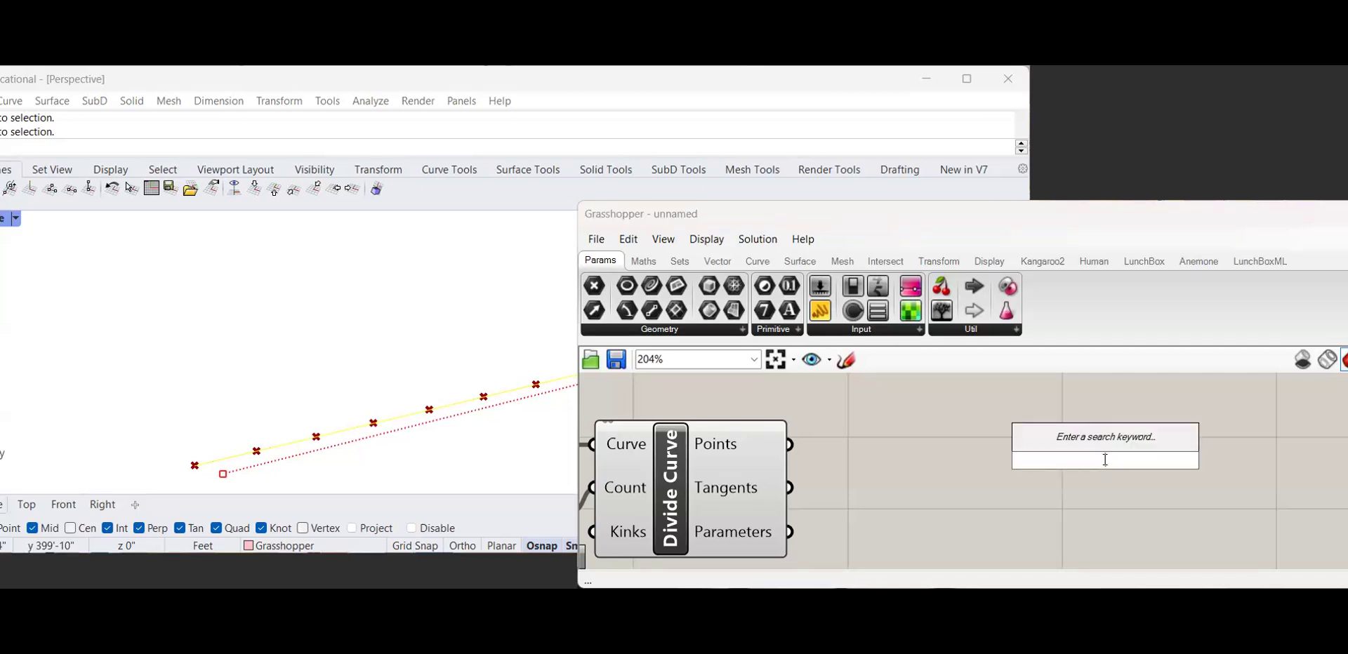
text(Cir)
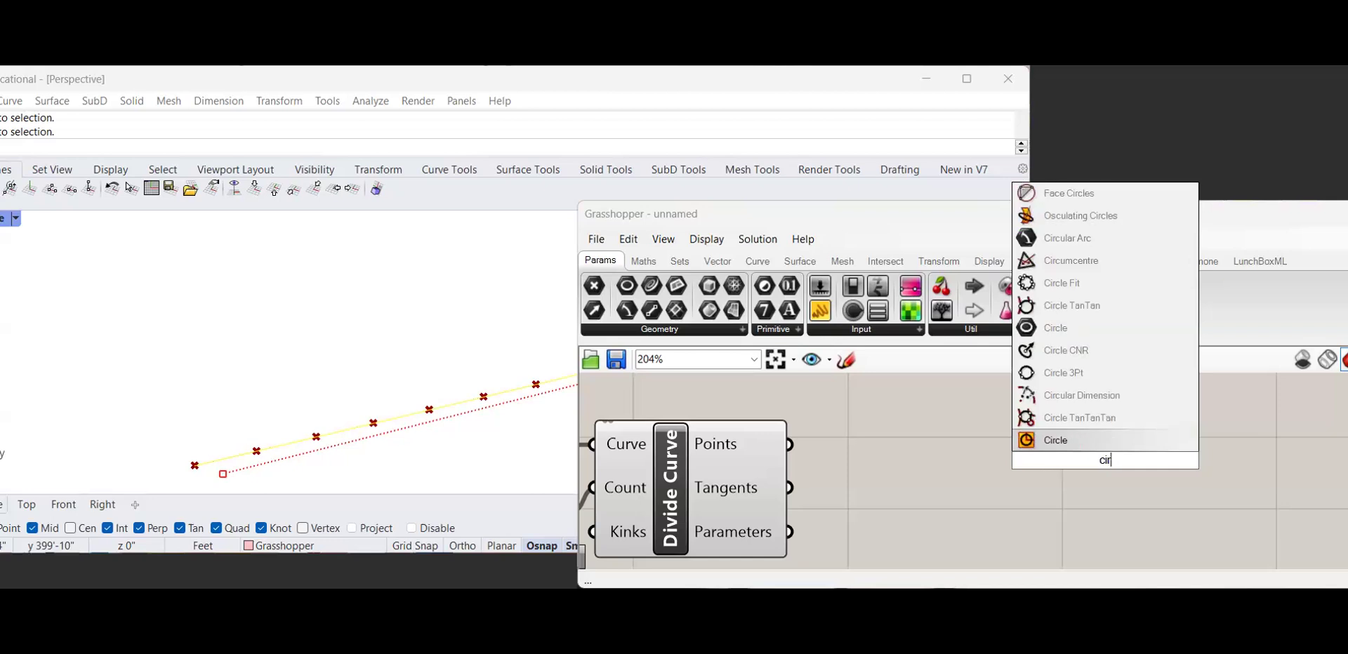
text(cl)
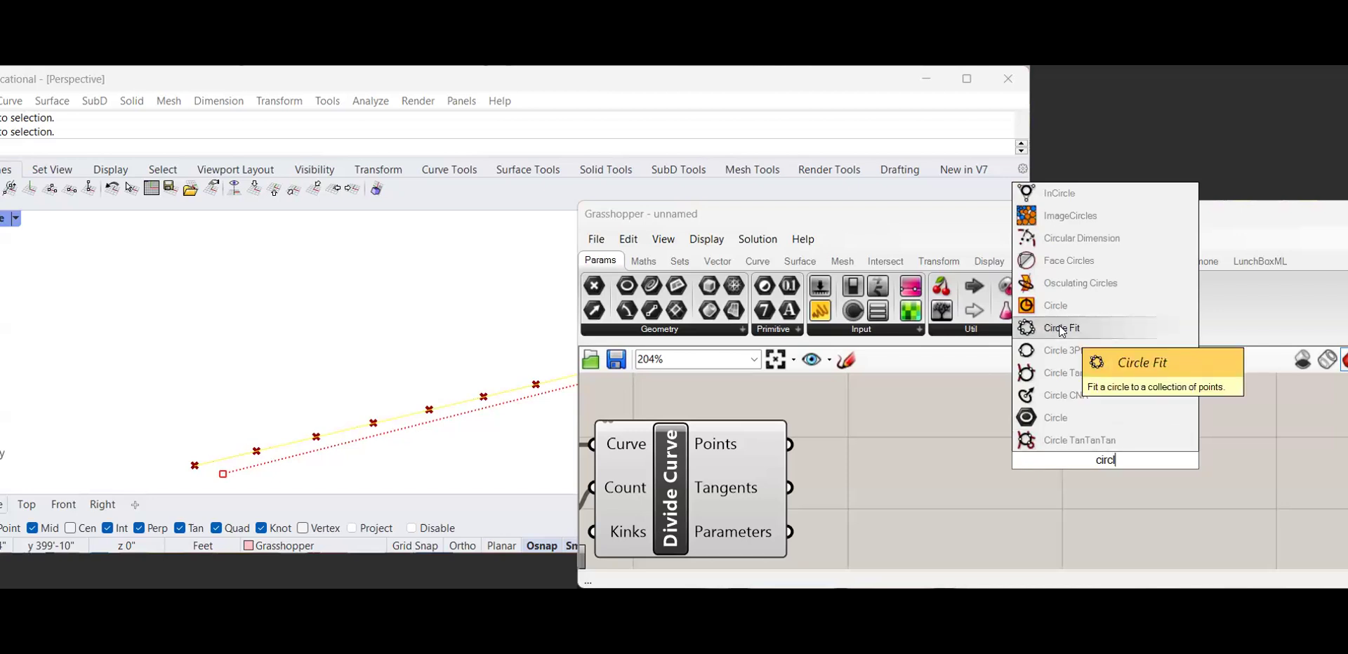
key(Down)
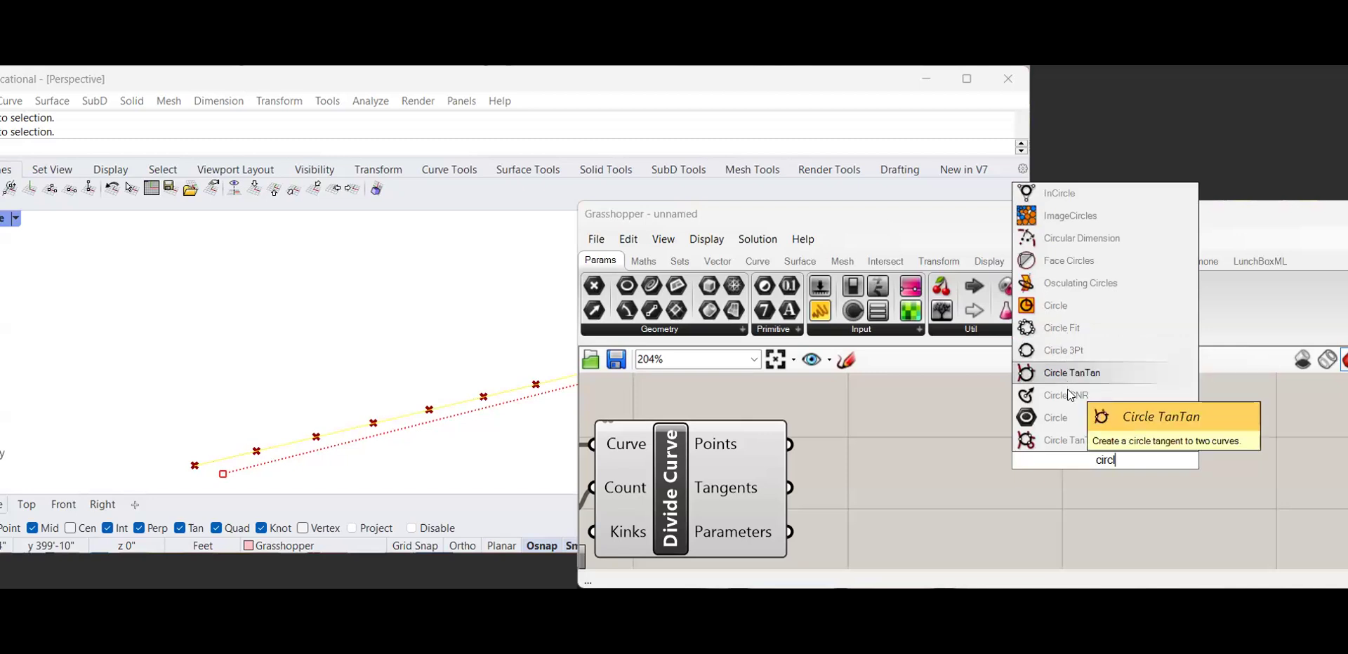
key(Return)
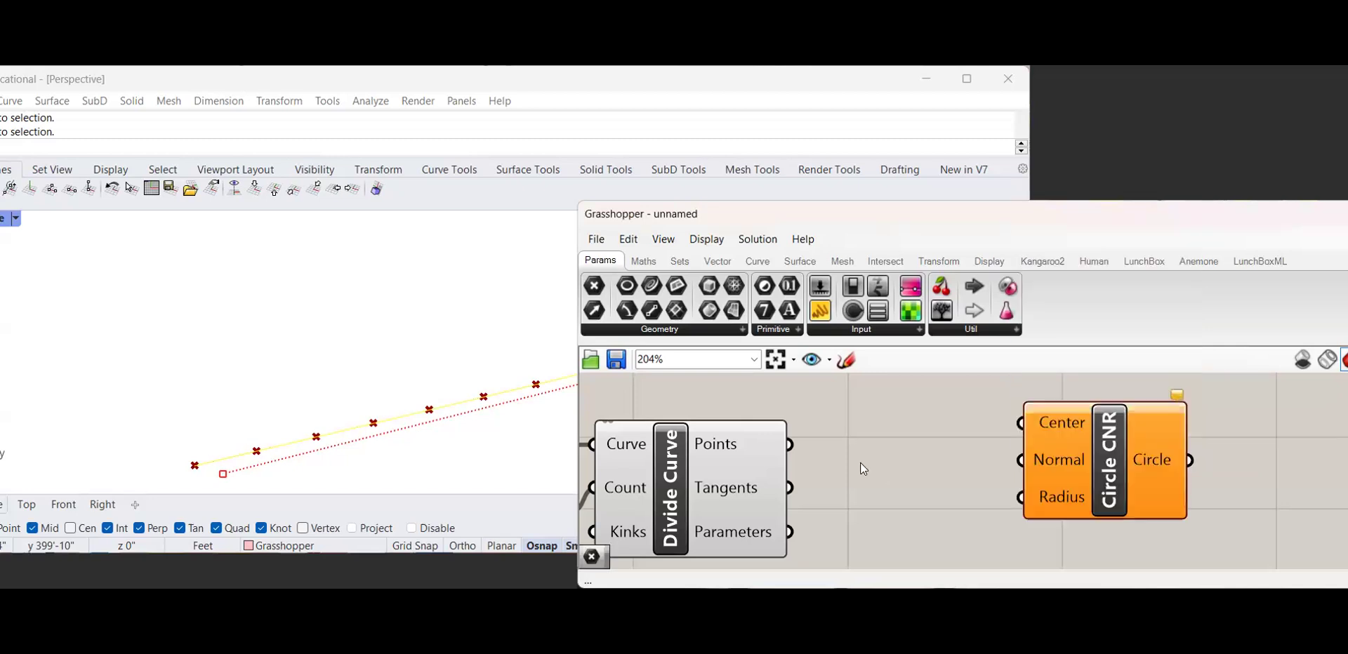
drag(793, 443, 1020, 423)
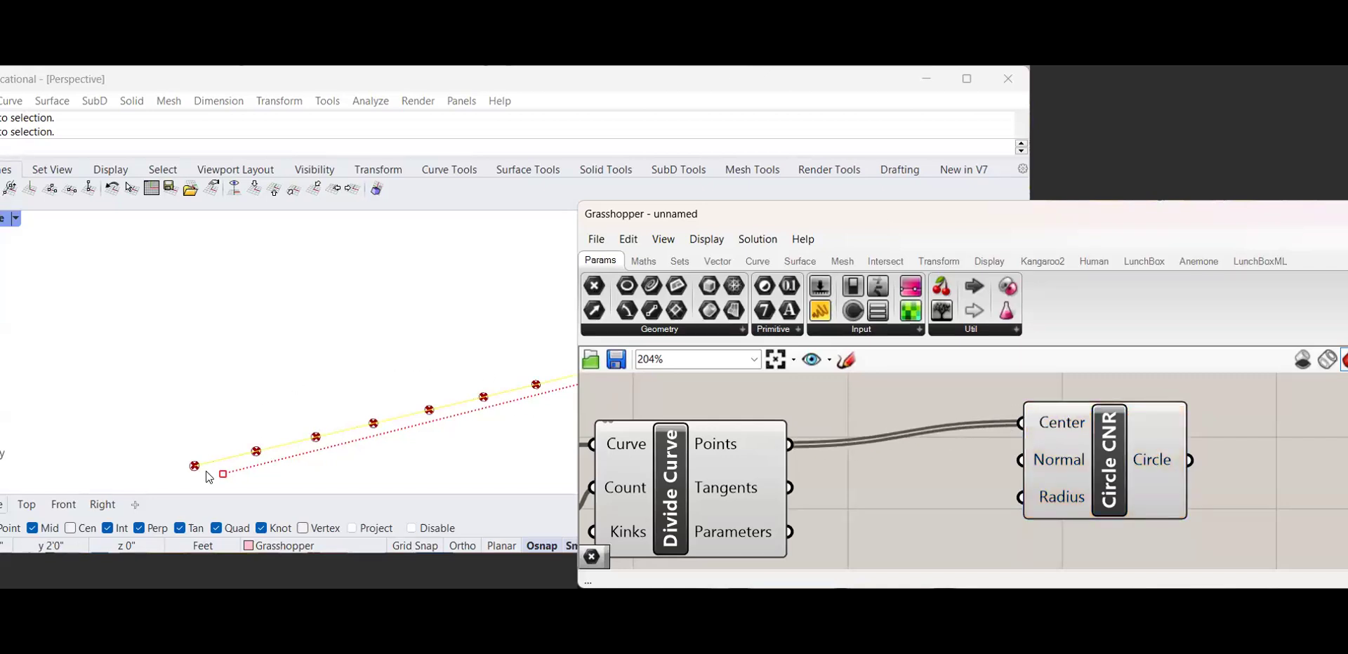
scroll(190, 466, up, 5)
scroll(183, 463, down, 5)
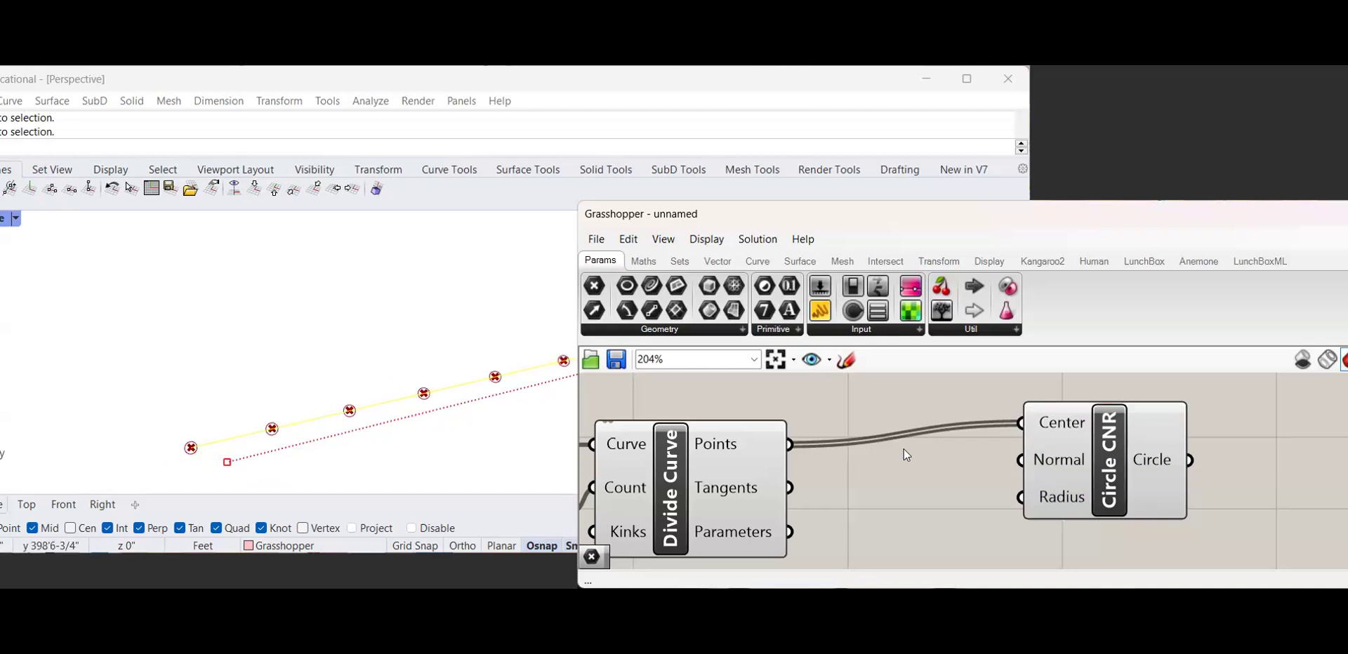
Add a number slider set to 10 and connect it to Circle CNR's Radius input
double_click(972, 478)
click(974, 438)
scroll(903, 448, down, 3)
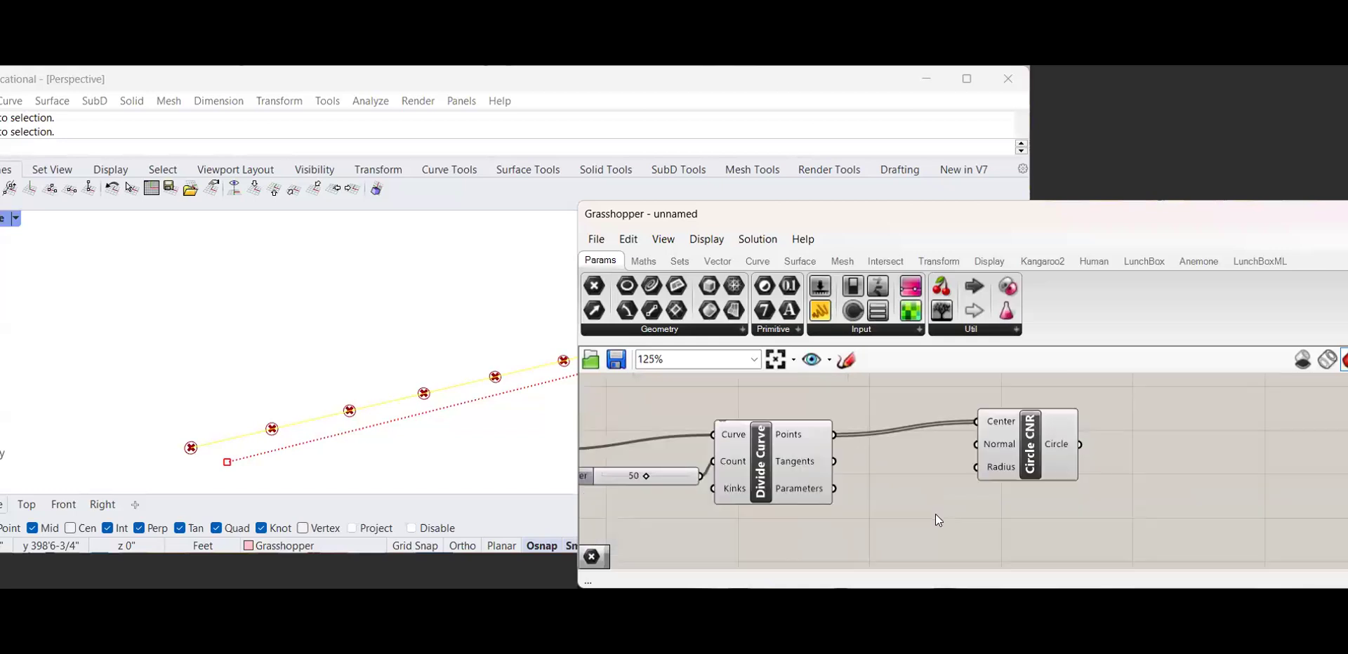
double_click(935, 514)
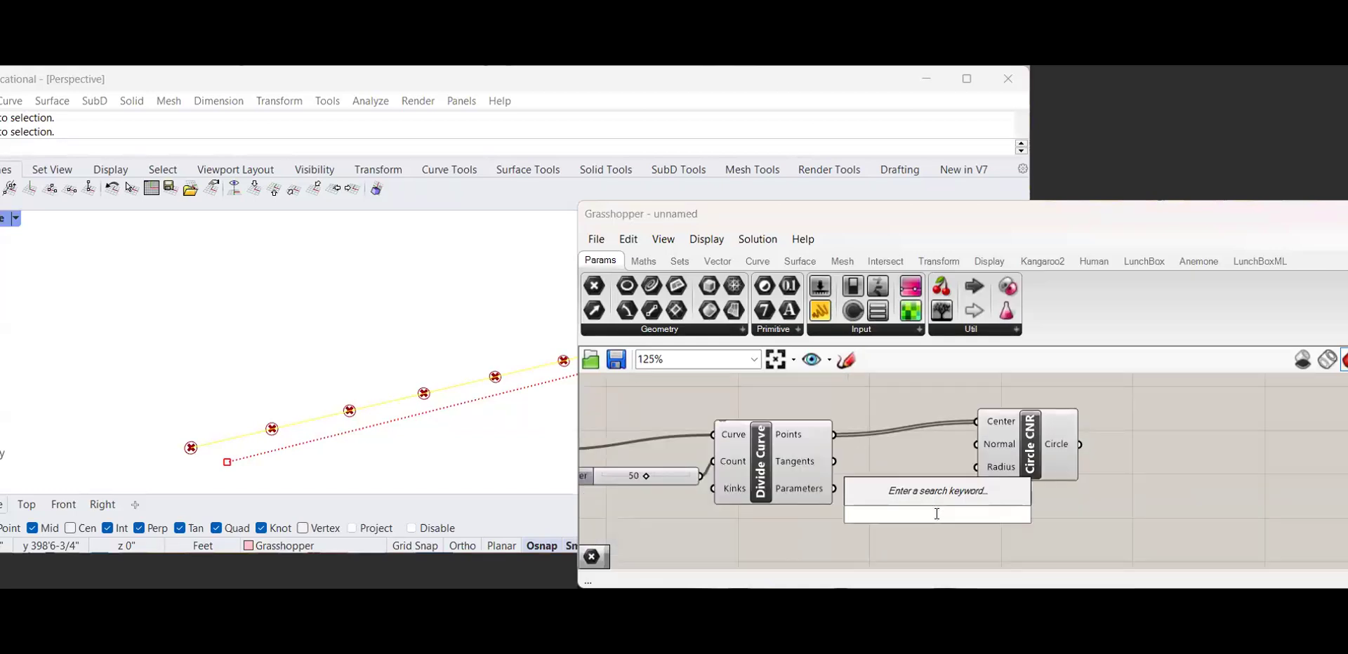
text(10)
click(953, 495)
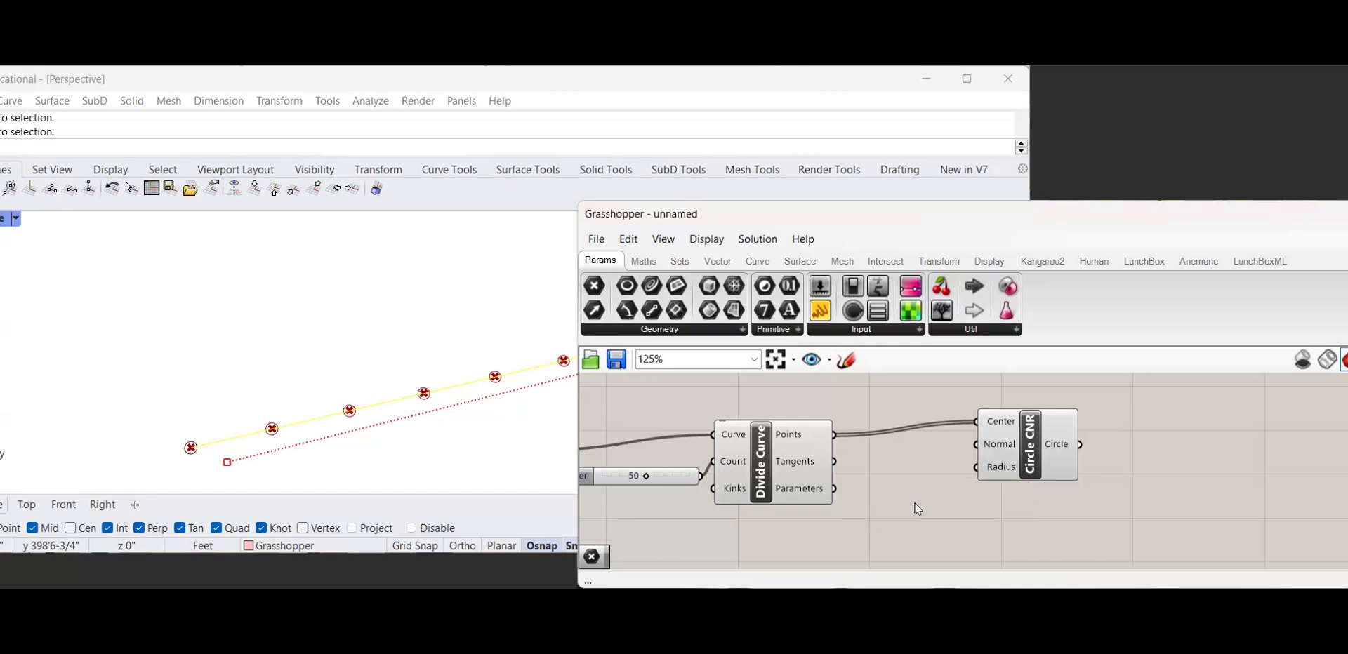
double_click(915, 503)
text(10)
key(Return)
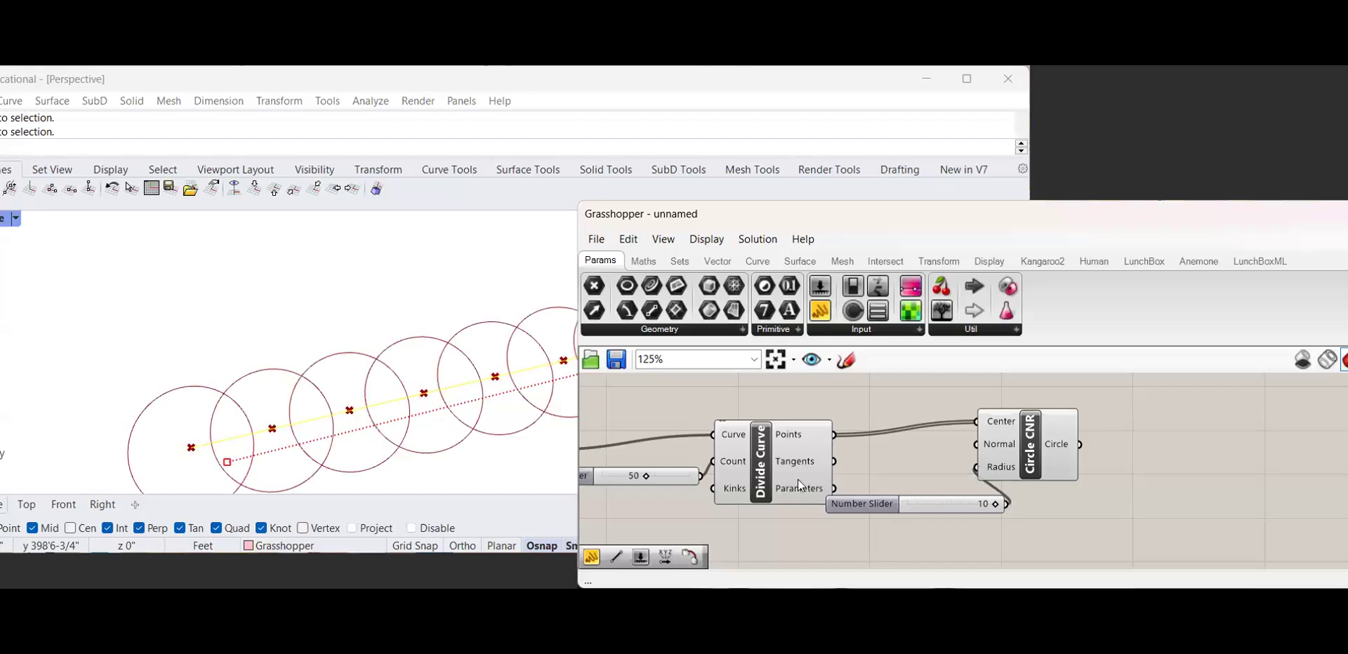
Examine the circles along the line in the Perspective viewport and clear the line selection
scroll(428, 444, down, 6)
scroll(426, 442, down, 2)
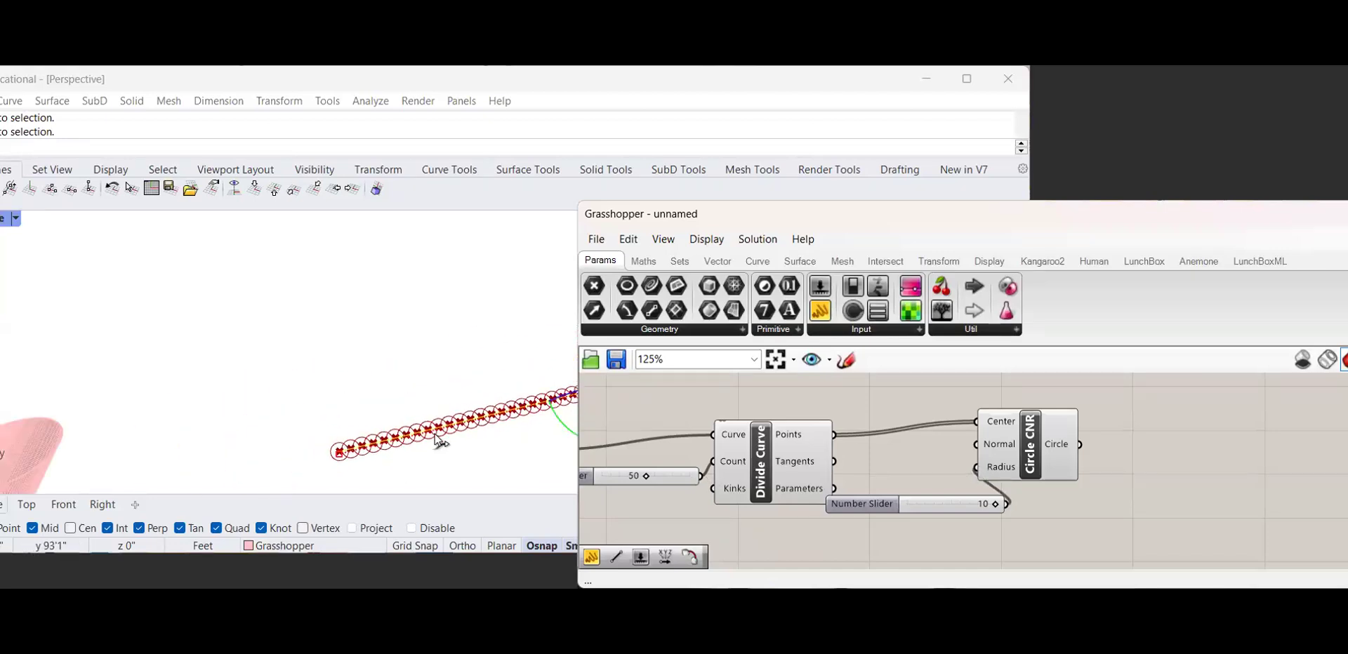
scroll(435, 379, down, 6)
scroll(415, 376, up, 4)
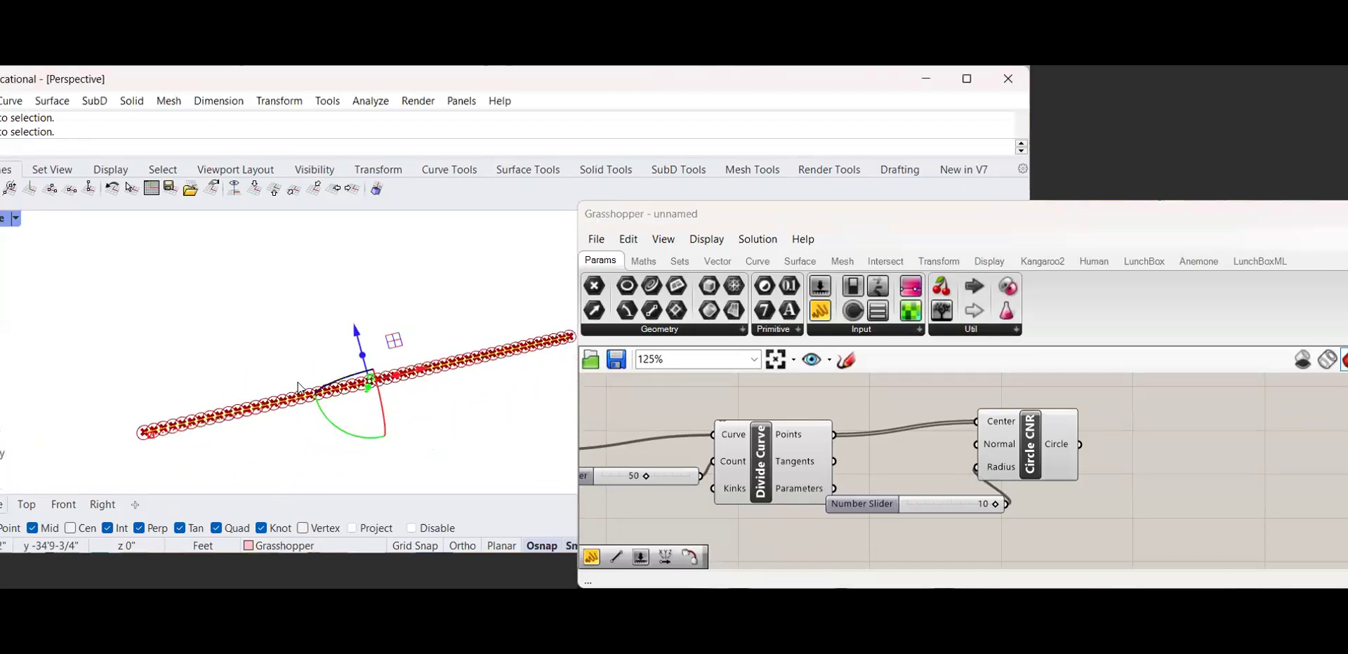
scroll(200, 405, up, 4)
click(186, 410)
scroll(373, 394, down, 3)
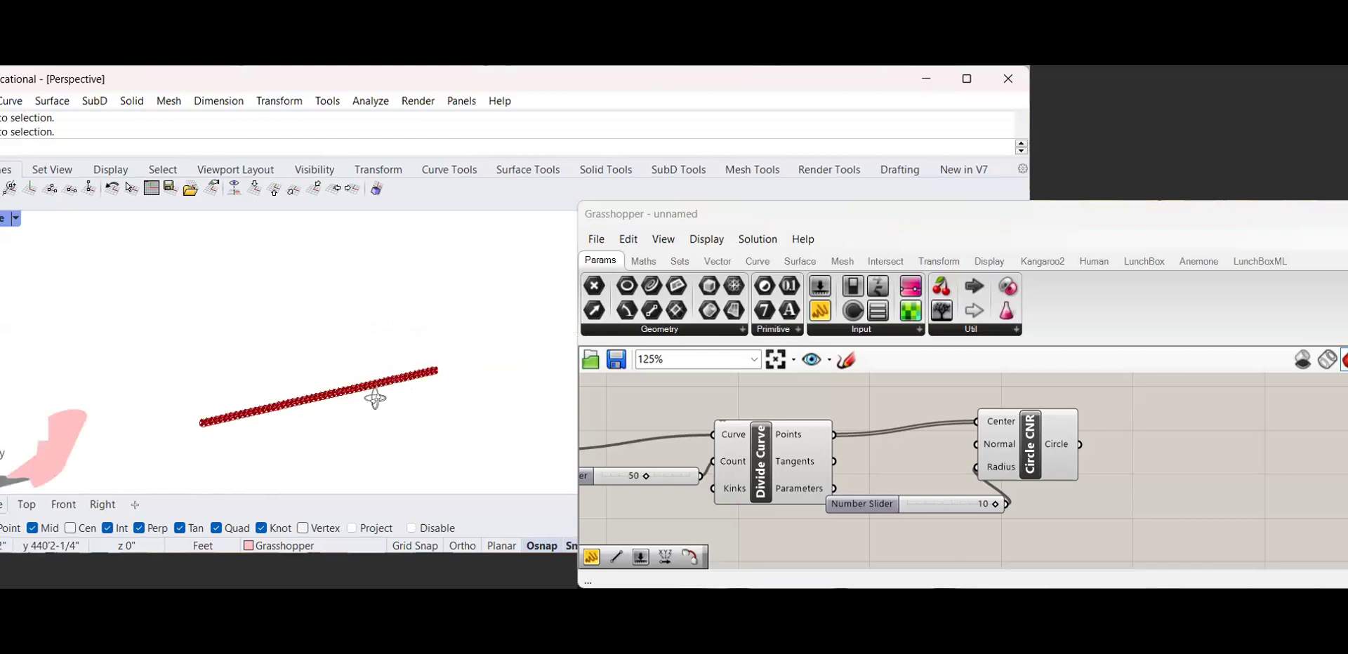
scroll(1025, 460, down, 5)
scroll(1155, 451, up, 3)
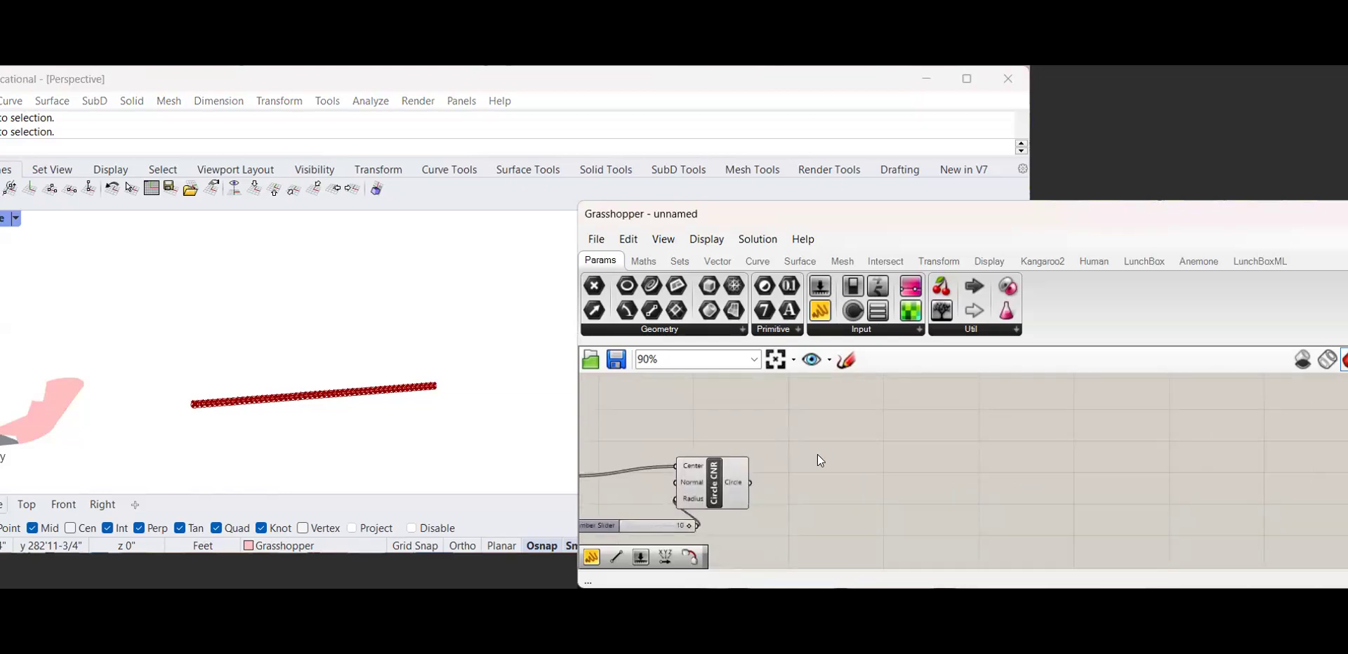
Copy the Extrude and Vector XYZ components with their three number sliders from the twist definition and place them near the new circle definition
scroll(772, 464, down, 3)
scroll(697, 482, up, 3)
right_drag(758, 447, 824, 483)
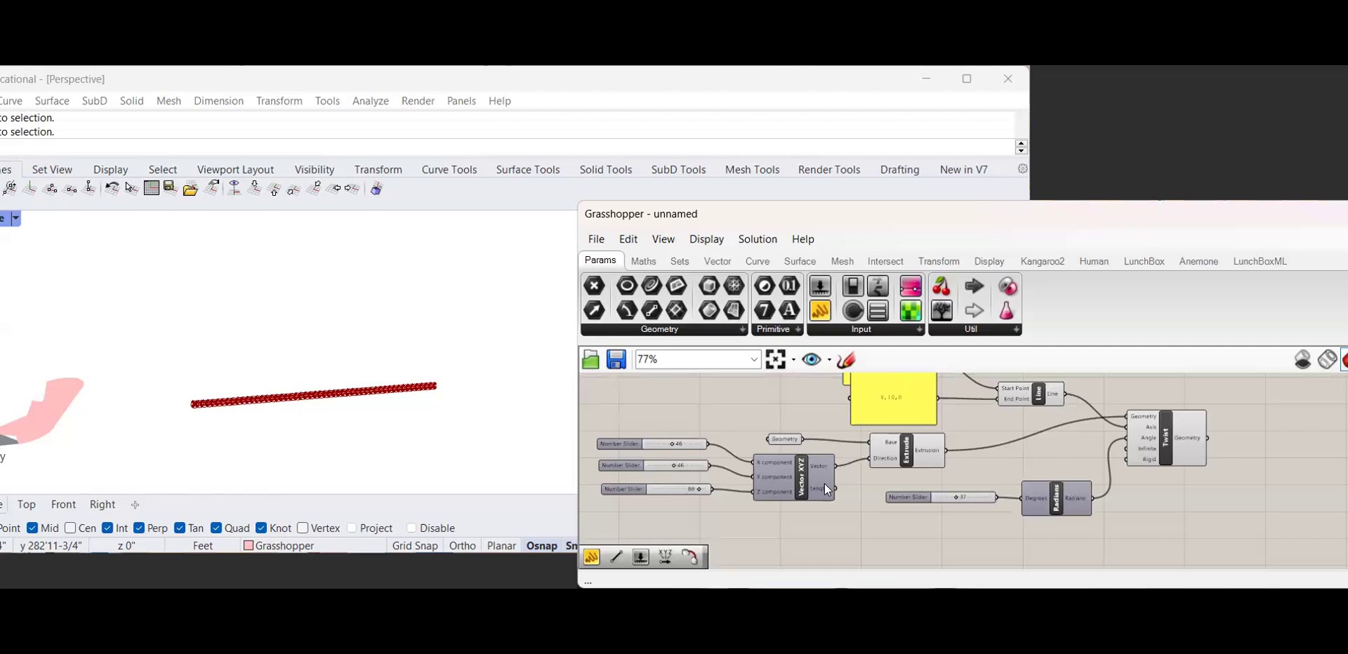
click(898, 448)
scroll(879, 448, up, 3)
shift+click(758, 491)
right_drag(601, 464, 779, 460)
shift+click(738, 440)
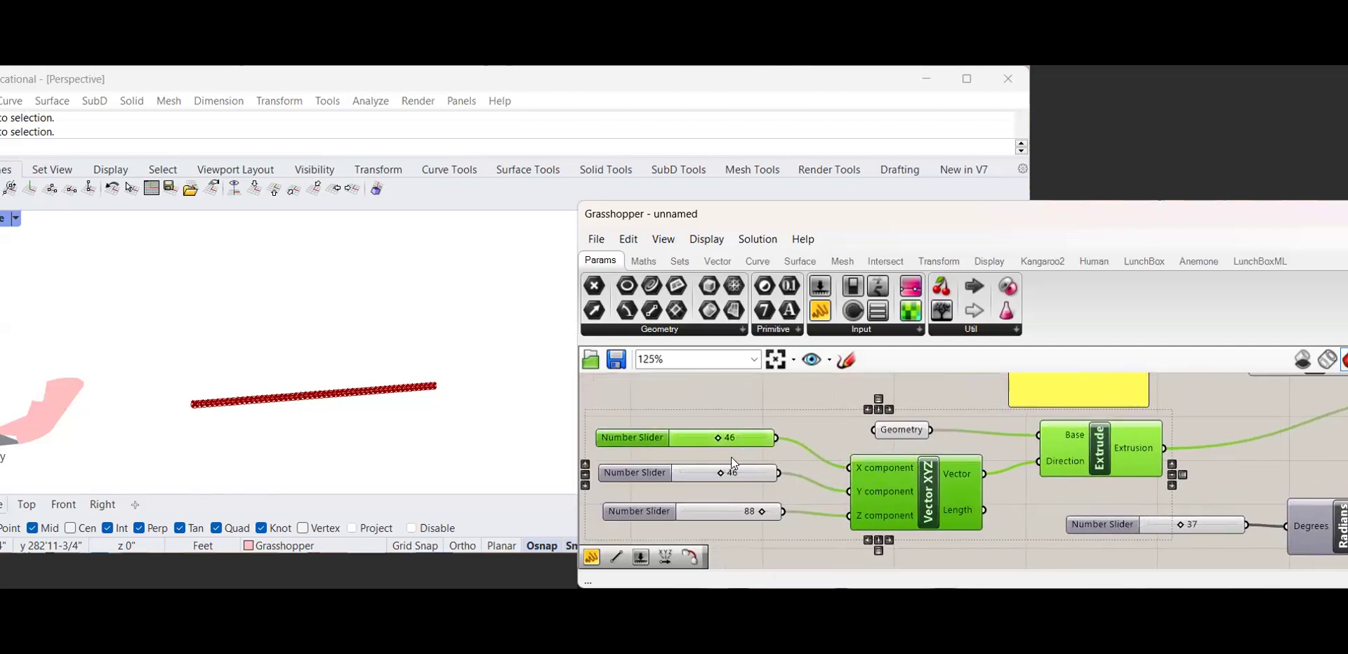
shift+click(724, 477)
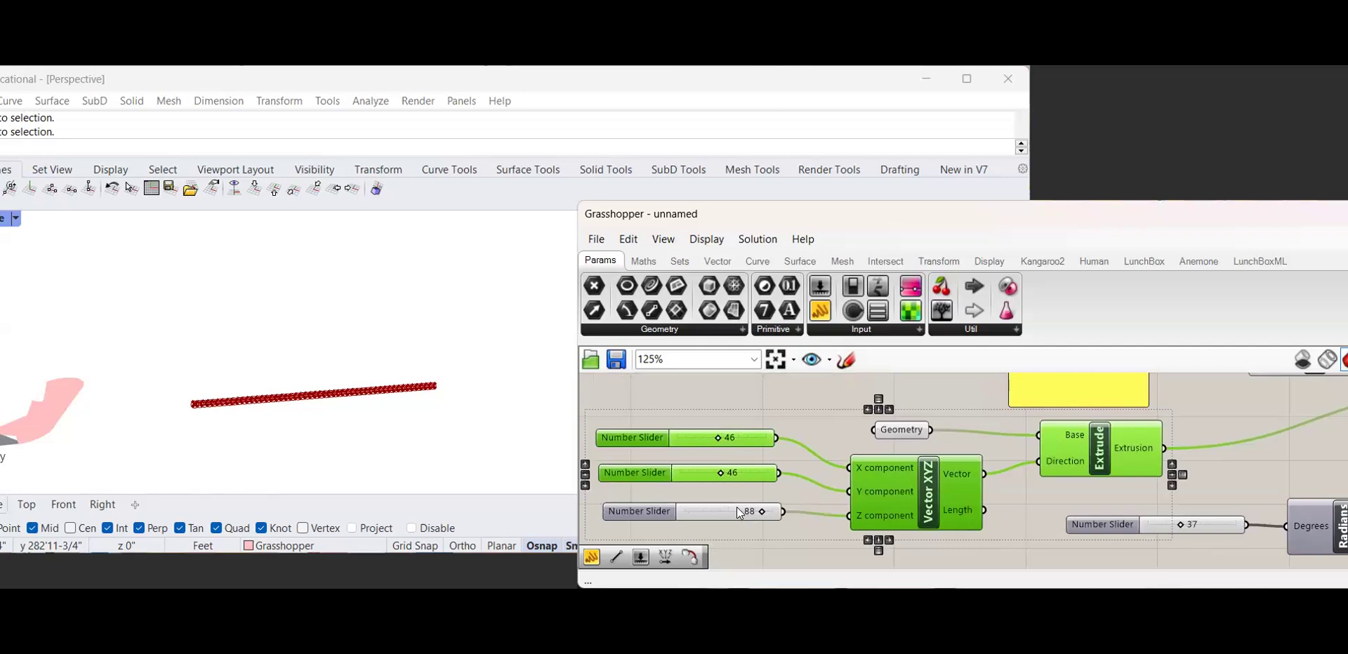
shift+click(735, 507)
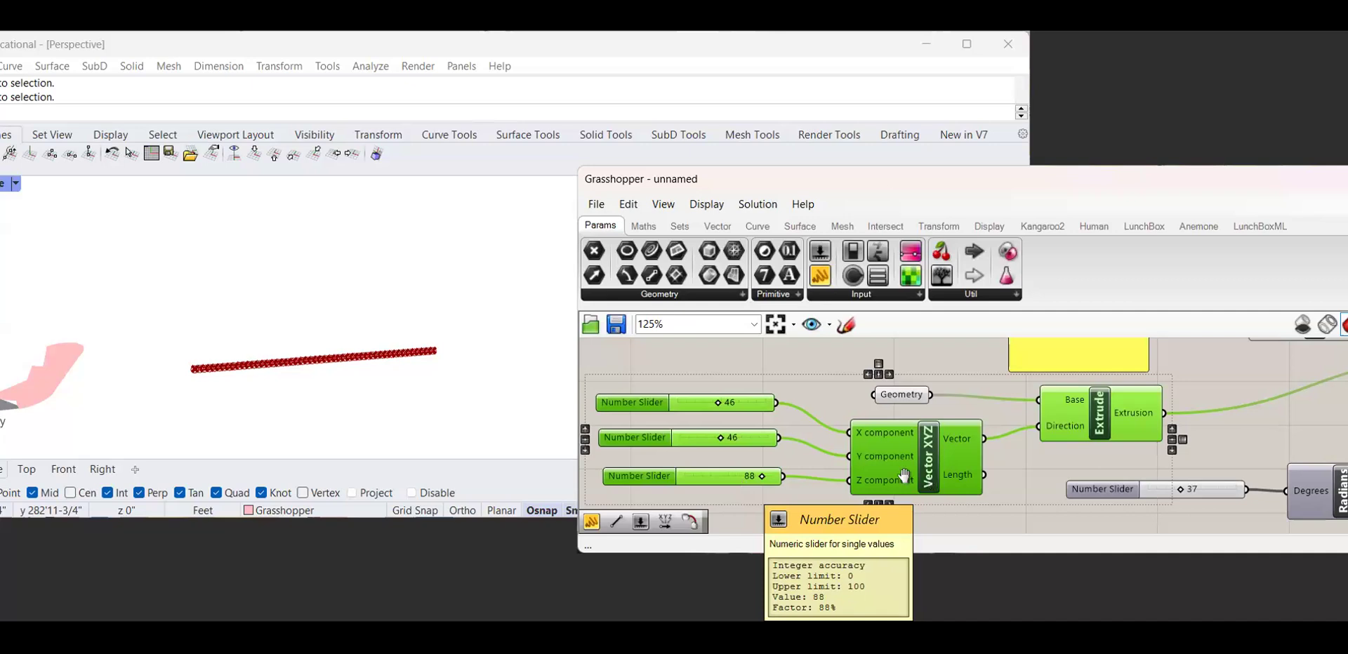
scroll(738, 478, down, 8)
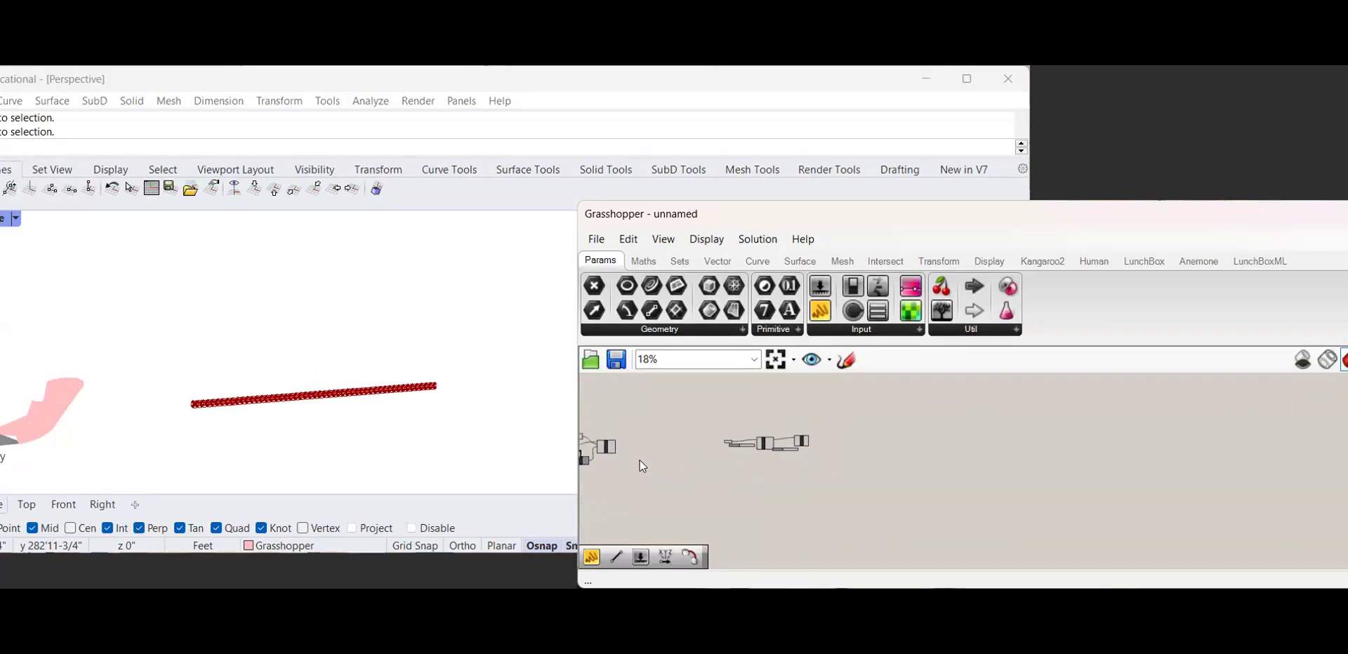
right_drag(761, 469, 889, 482)
scroll(732, 484, up, 2)
drag(629, 448, 956, 480)
right_drag(988, 466, 848, 480)
scroll(843, 481, up, 2)
drag(811, 500, 941, 489)
scroll(1025, 489, up, 2)
right_drag(1025, 489, 966, 511)
click(915, 512)
Position the copied Extrude near Circle CNR and connect the Circle output to Extrude's Base input
right_drag(818, 514, 787, 501)
scroll(904, 478, up, 1)
scroll(879, 493, down, 2)
scroll(787, 501, up, 3)
right_drag(874, 499, 767, 518)
drag(766, 517, 983, 486)
right_drag(903, 396, 811, 456)
drag(765, 428, 819, 537)
scroll(829, 497, down, 2)
scroll(393, 404, up, 2)
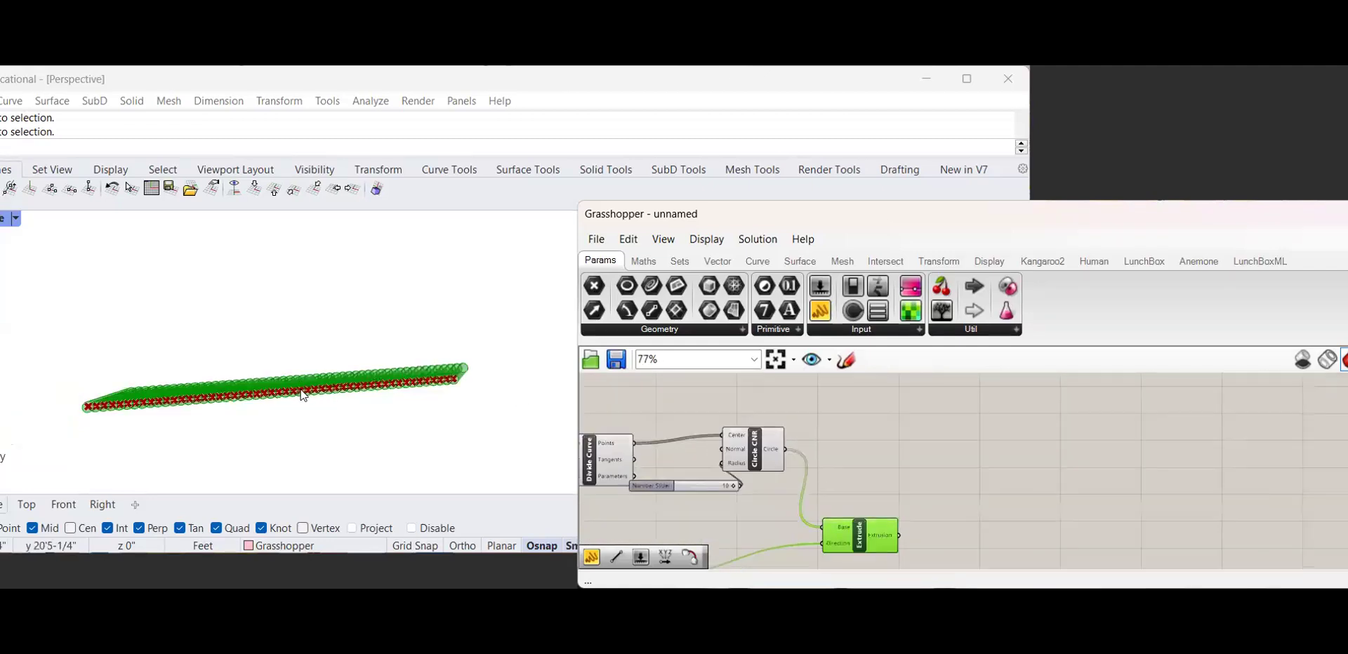
Set the copied Vector XYZ's X component slider to 43 and its Y component slider to 40
scroll(868, 518, down, 1)
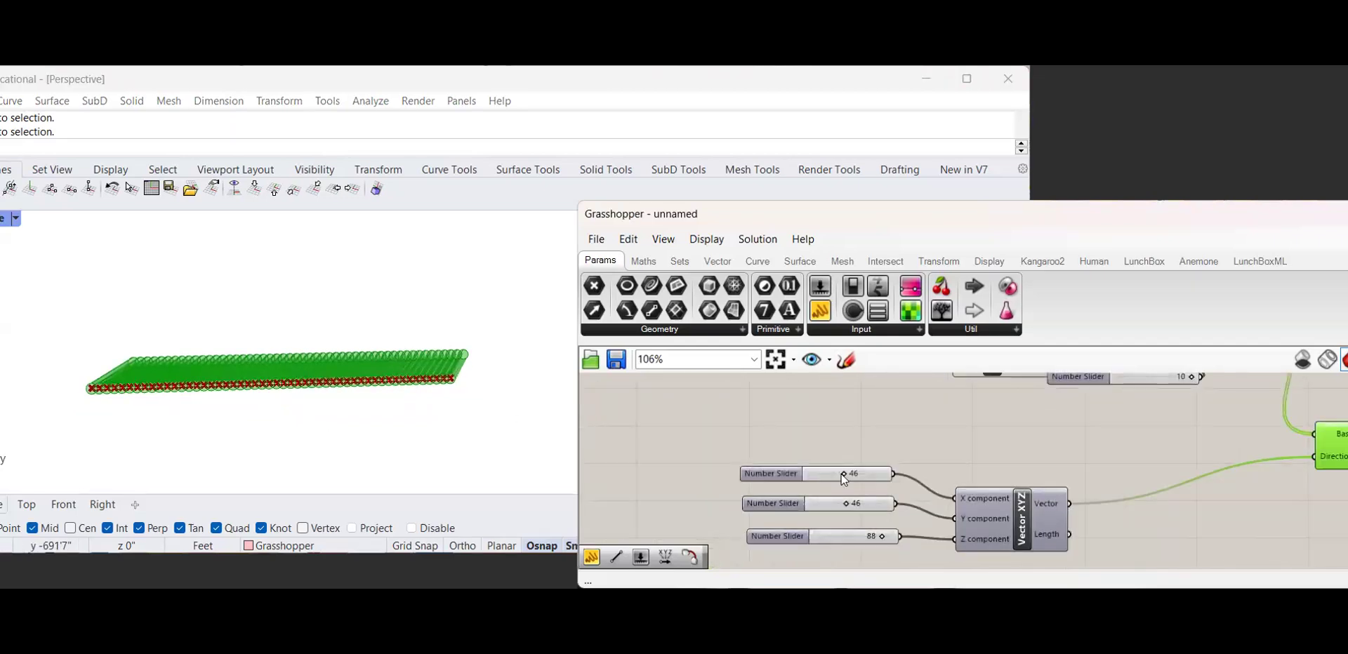
mouse_move(840, 477)
mouse_down()
mouse_move(802, 473)
mouse_move(815, 470)
mouse_up()
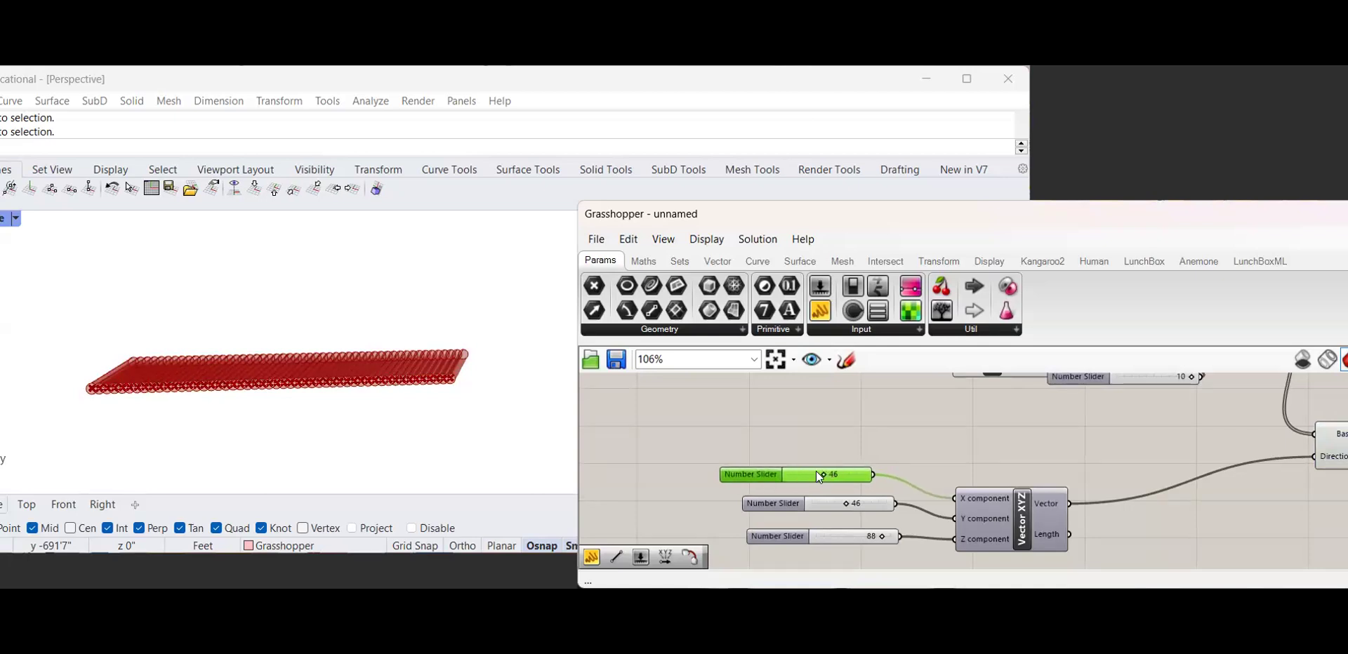
click(824, 496)
scroll(824, 496, up, 3)
right_drag(270, 372, 298, 359)
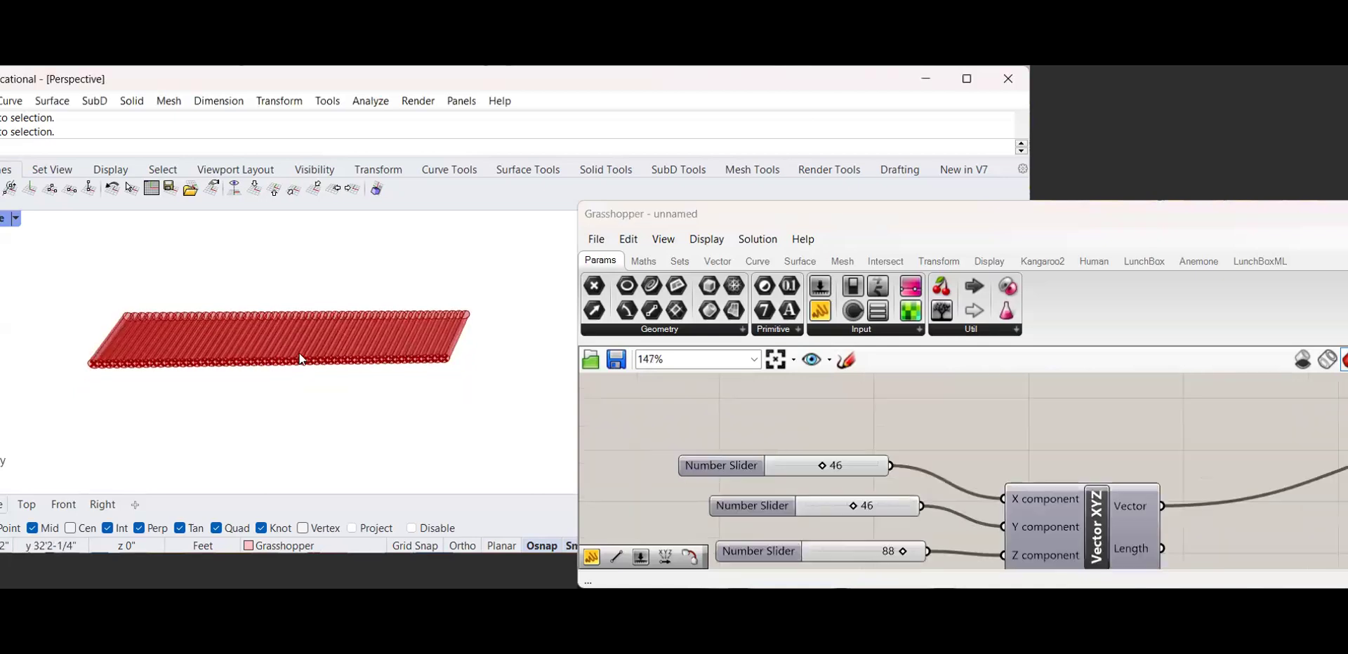
scroll(298, 360, up, 5)
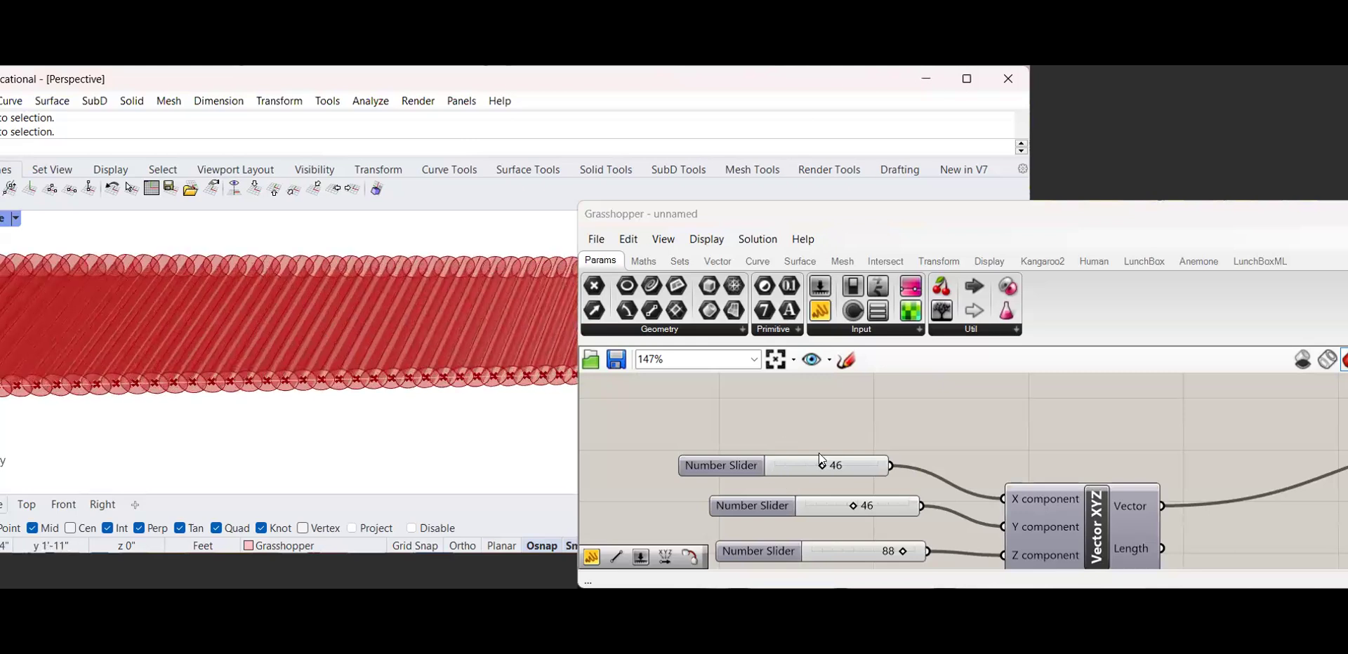
drag(815, 462, 829, 467)
scroll(270, 413, down, 5)
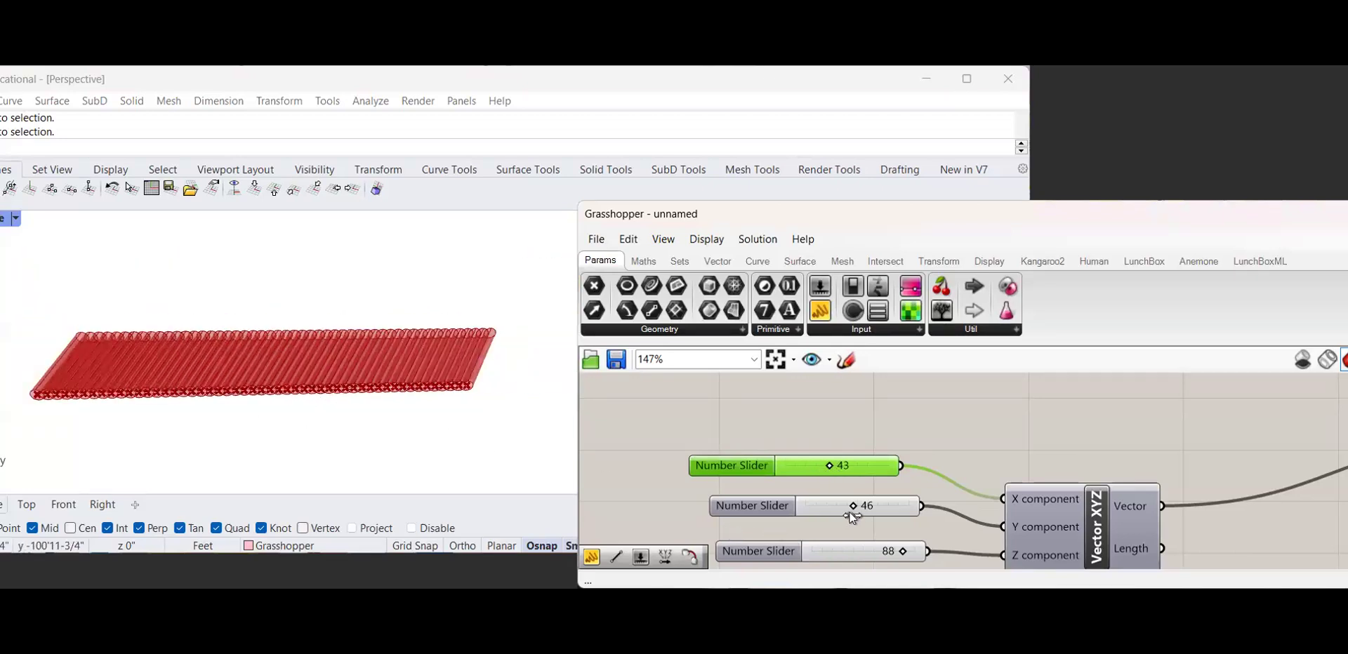
mouse_move(852, 504)
mouse_down()
mouse_move(873, 504)
mouse_move(822, 508)
mouse_move(845, 511)
mouse_up()
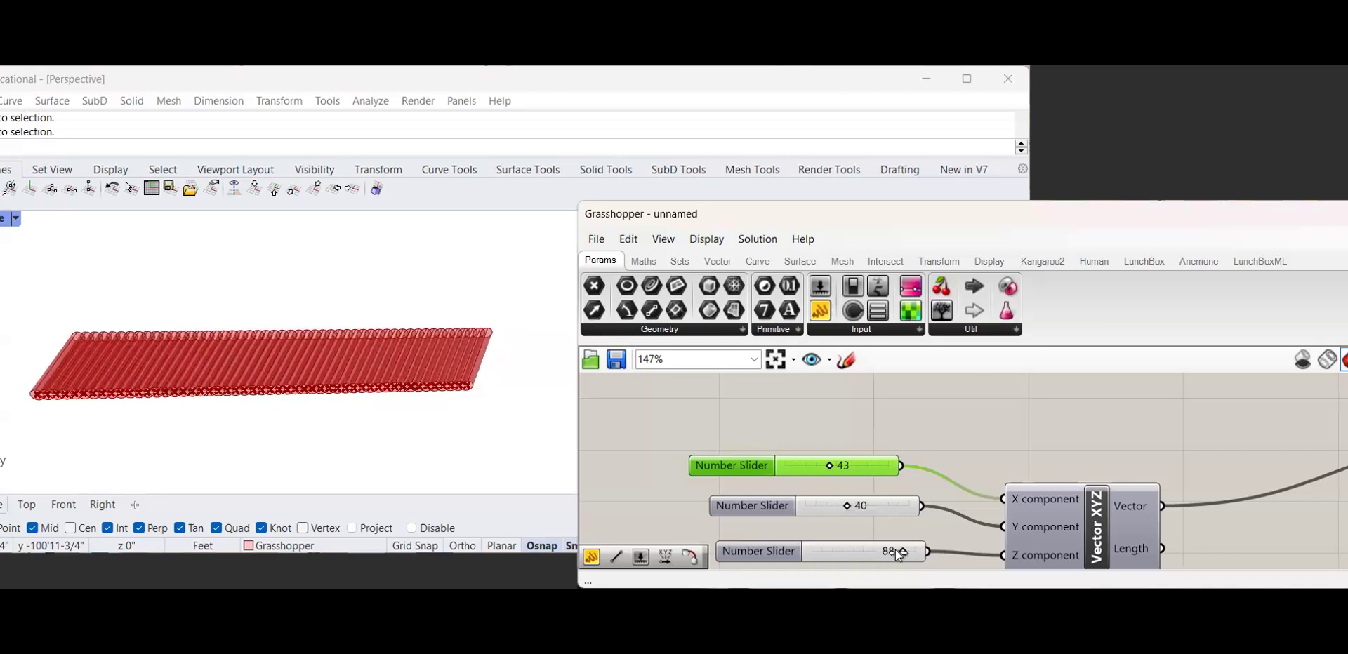
Set the copied Vector XYZ's Z component slider to 48
drag(902, 554, 861, 552)
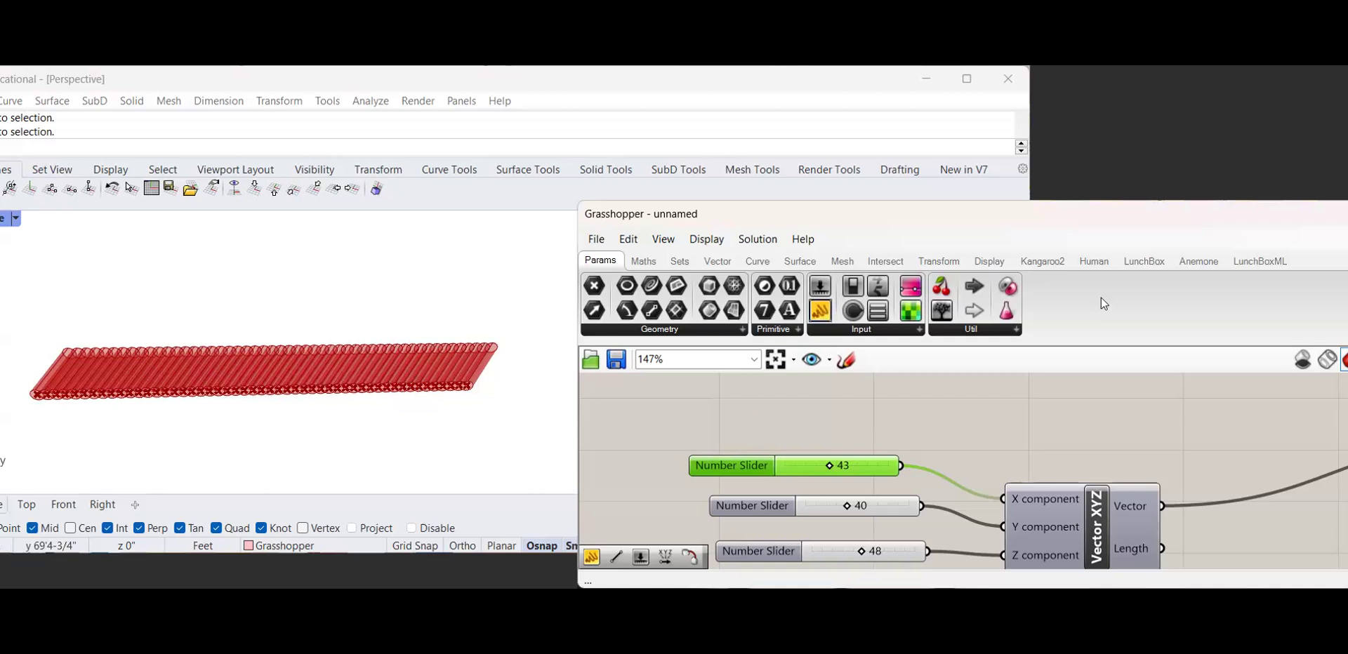
scroll(831, 449, down, 5)
right_drag(833, 457, 882, 470)
scroll(773, 501, up, 2)
scroll(776, 503, down, 3)
right_drag(815, 499, 840, 473)
scroll(898, 447, up, 1)
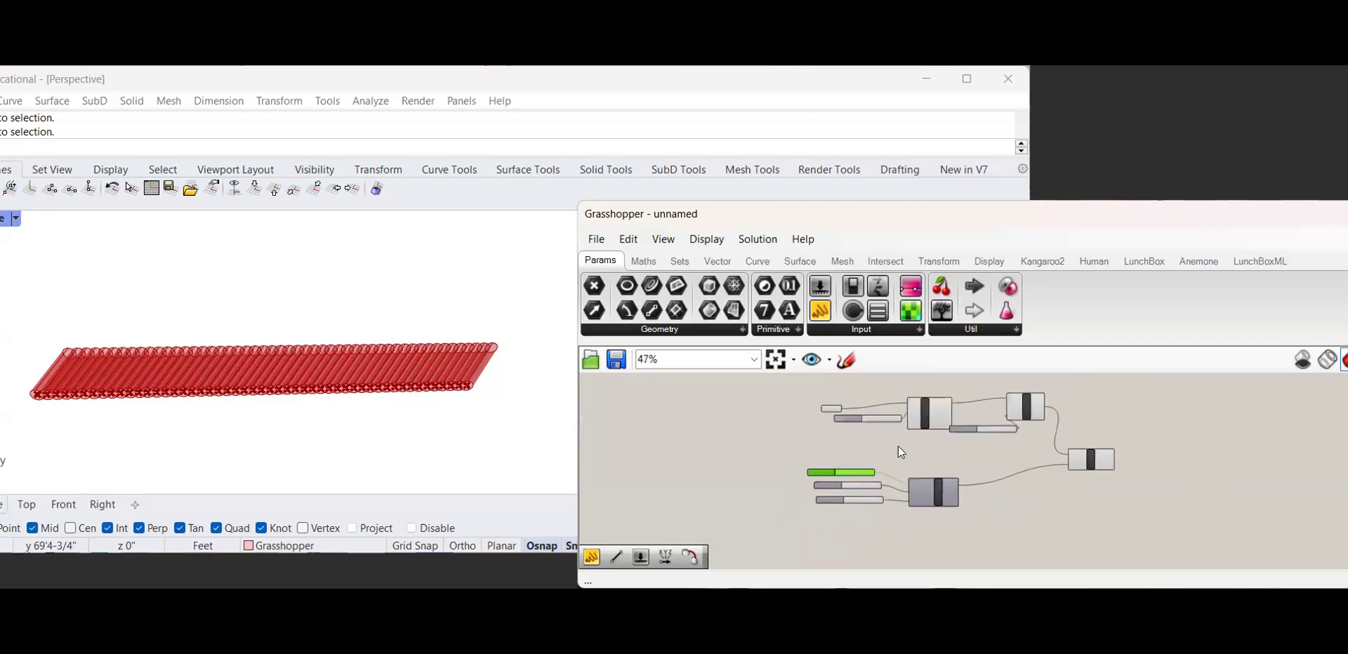
scroll(899, 451, up, 1)
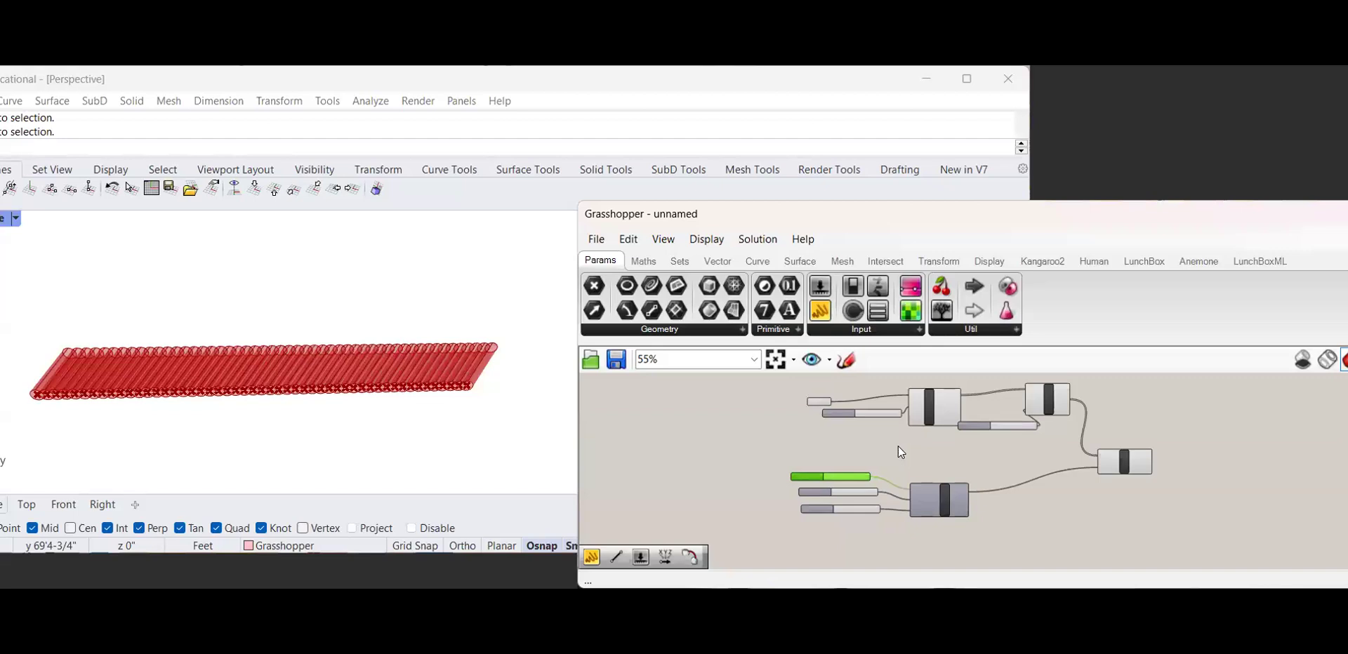
Bake the Extrude component onto the Grasshopper layer with its colour set by layer and no grouping
right_click(1116, 463)
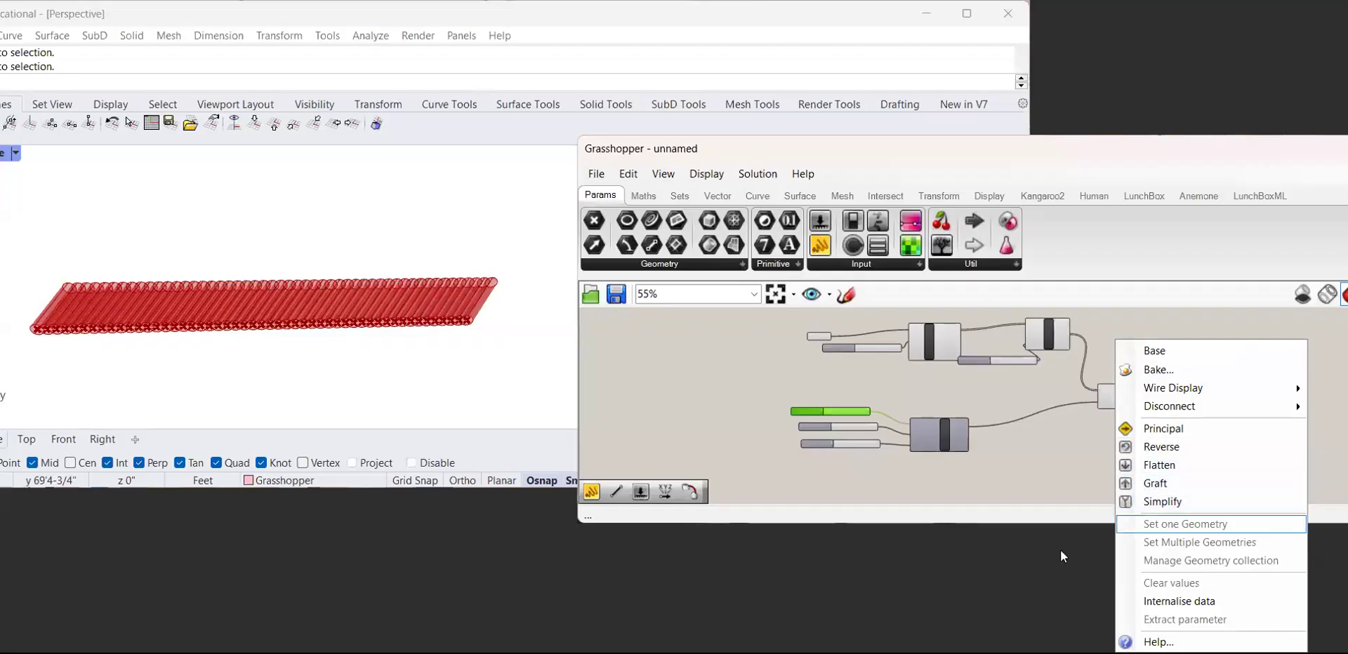
click(1051, 448)
click(1123, 390)
right_click(1128, 453)
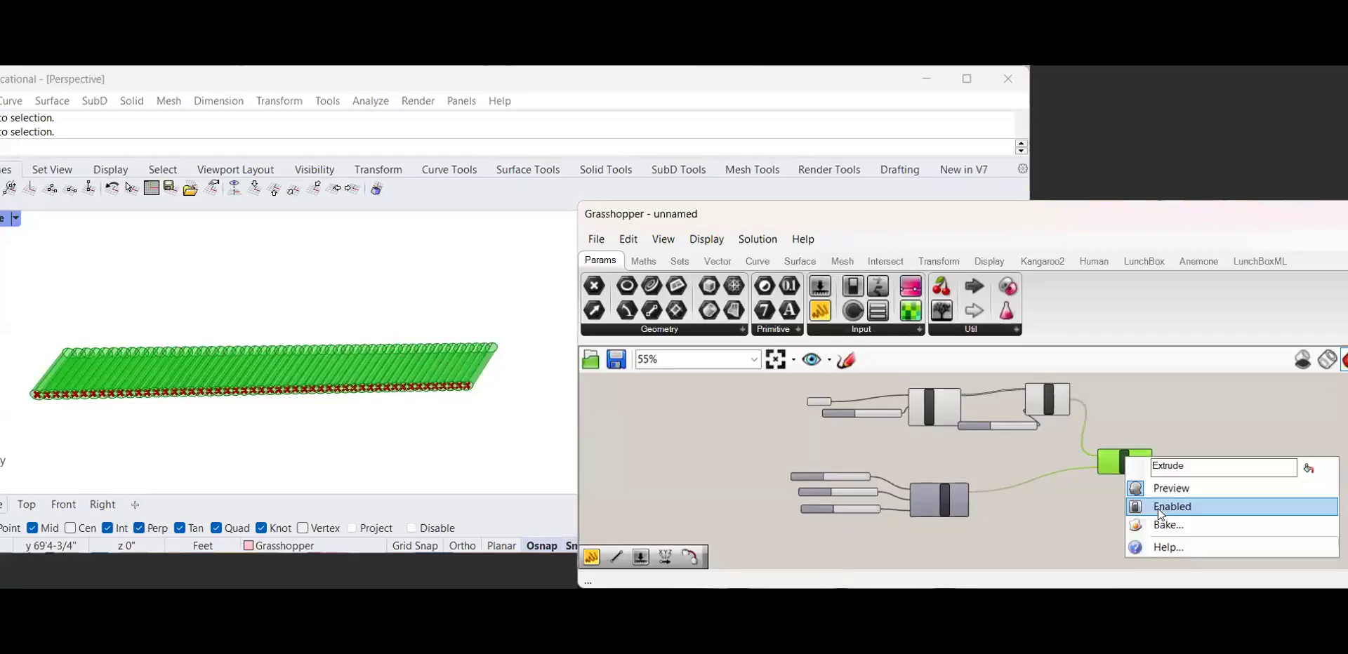
click(1155, 524)
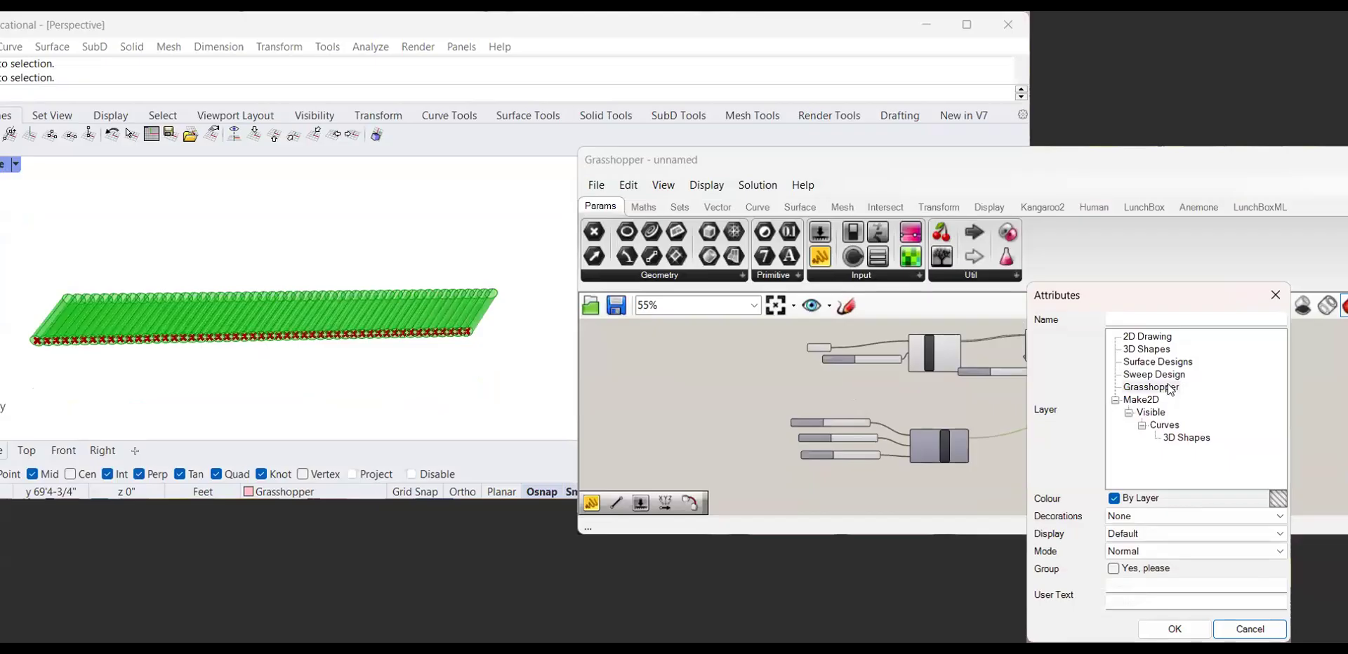
click(1170, 388)
click(1172, 628)
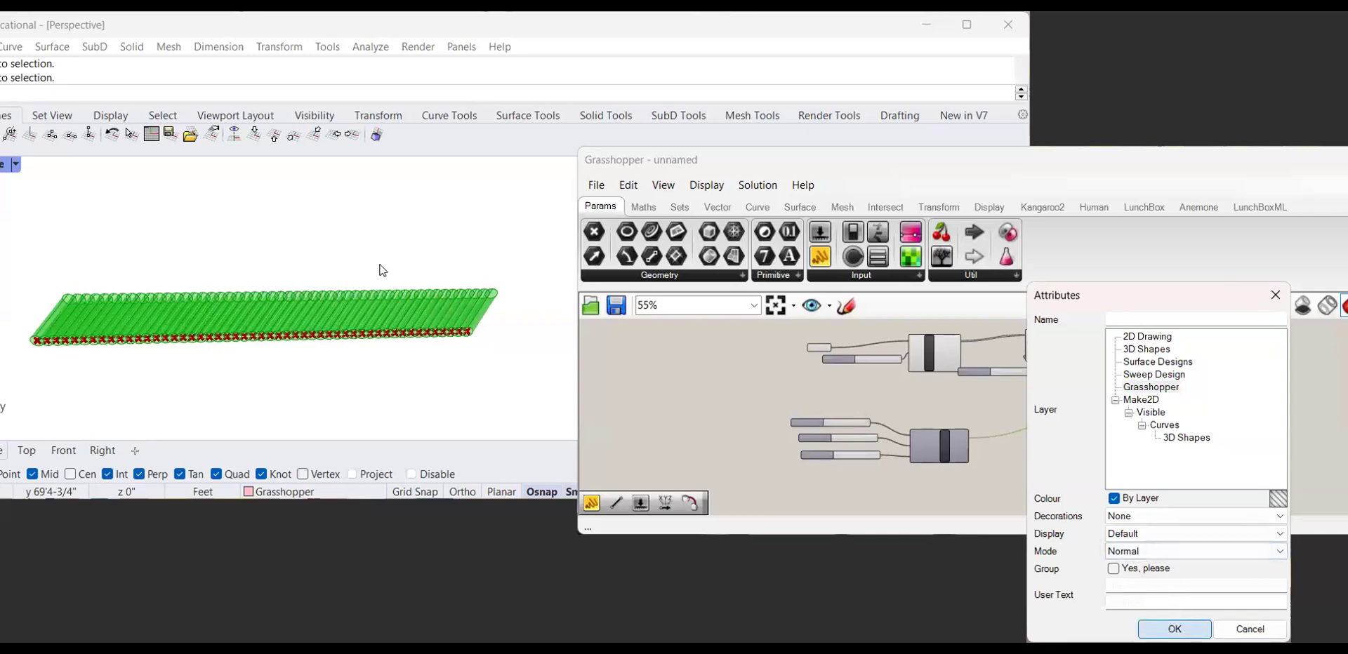
Select the baked extrusions together with their source line and move them with the gumball
scroll(340, 247, down, 13)
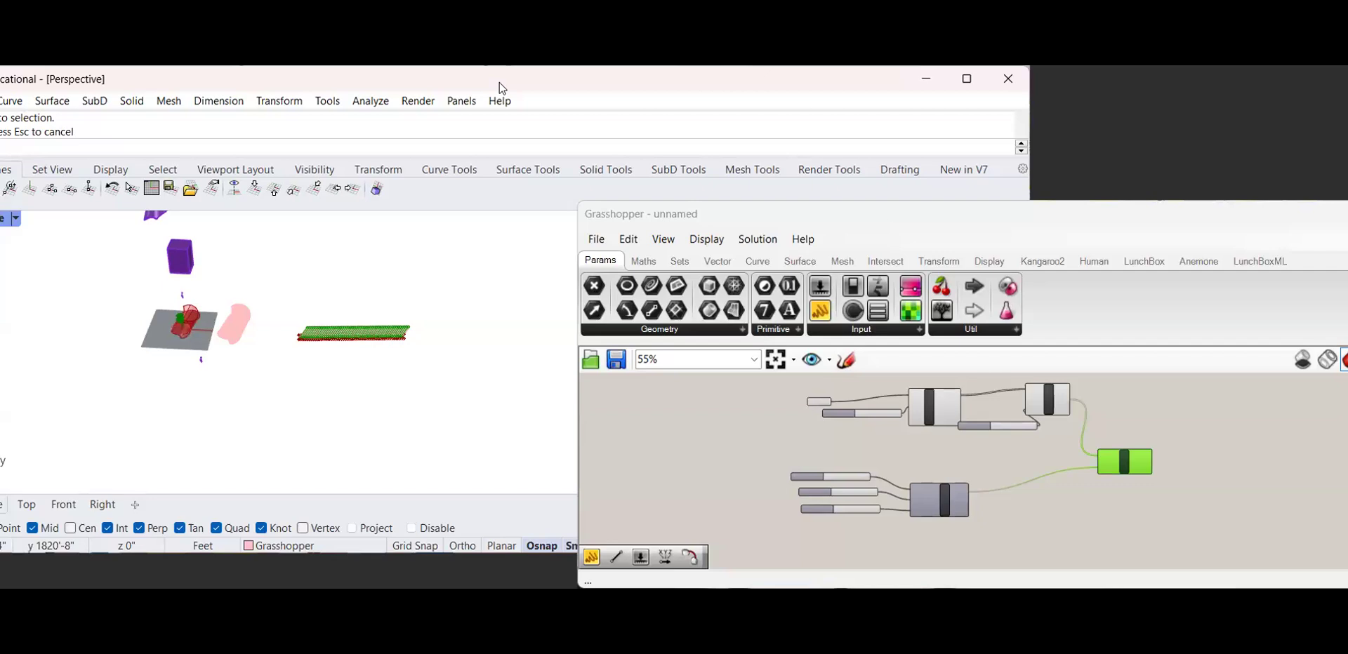
drag(272, 285, 437, 427)
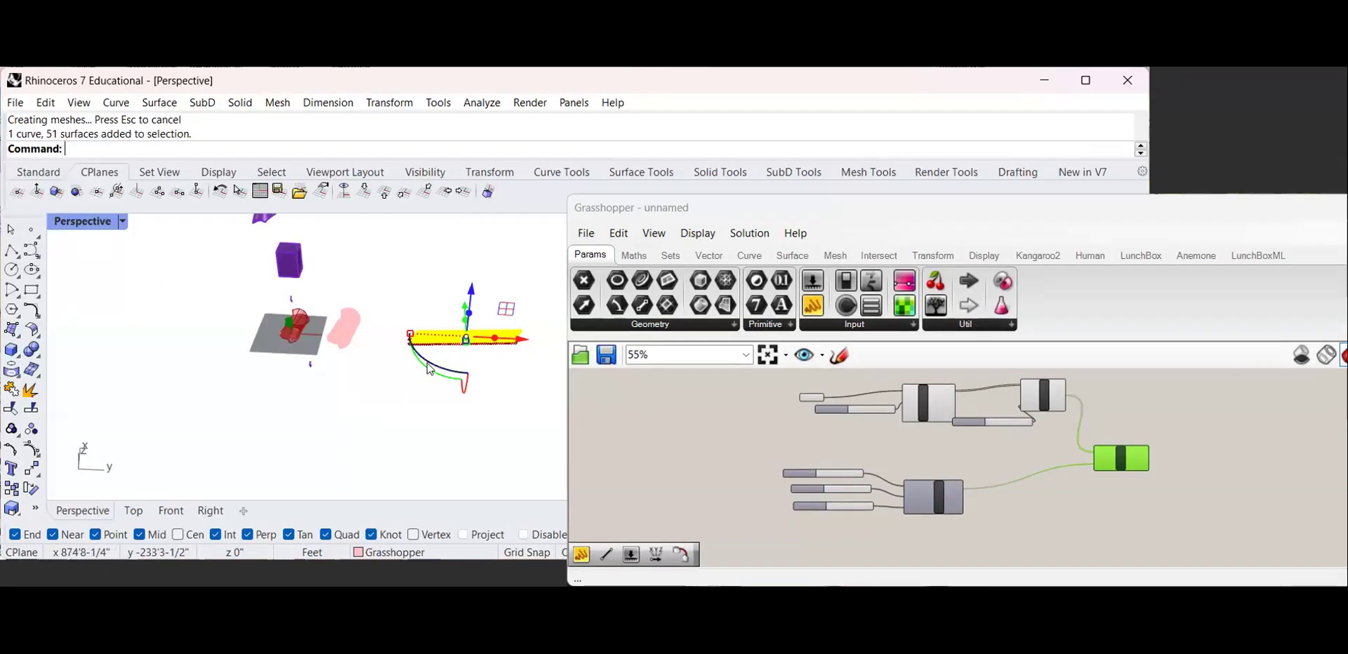
shift+right_drag(427, 363, 262, 402)
drag(290, 350, 309, 283)
click(228, 319)
scroll(284, 311, up, 10)
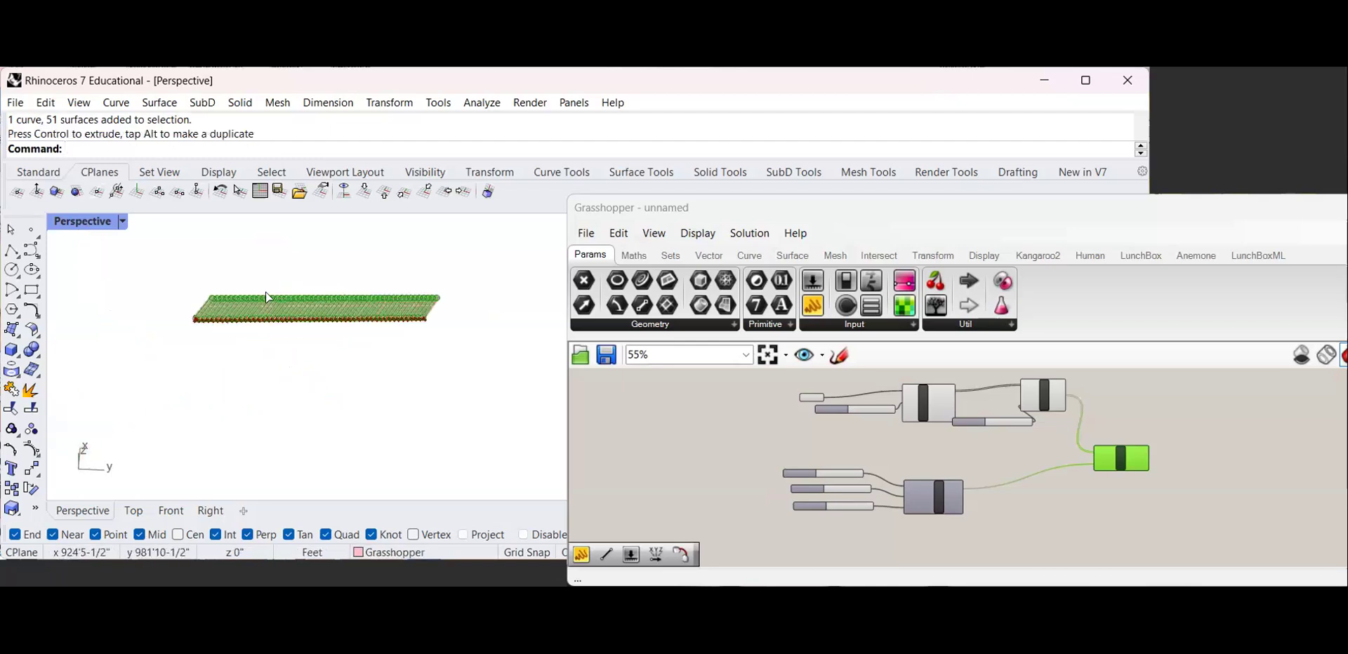
Try to scale the baked extrusions and line with the gumball, and undo that scaling
click(266, 295)
drag(167, 257, 466, 344)
drag(320, 316, 333, 359)
click(376, 398)
right_drag(301, 335, 245, 449)
key(ctrl+z)
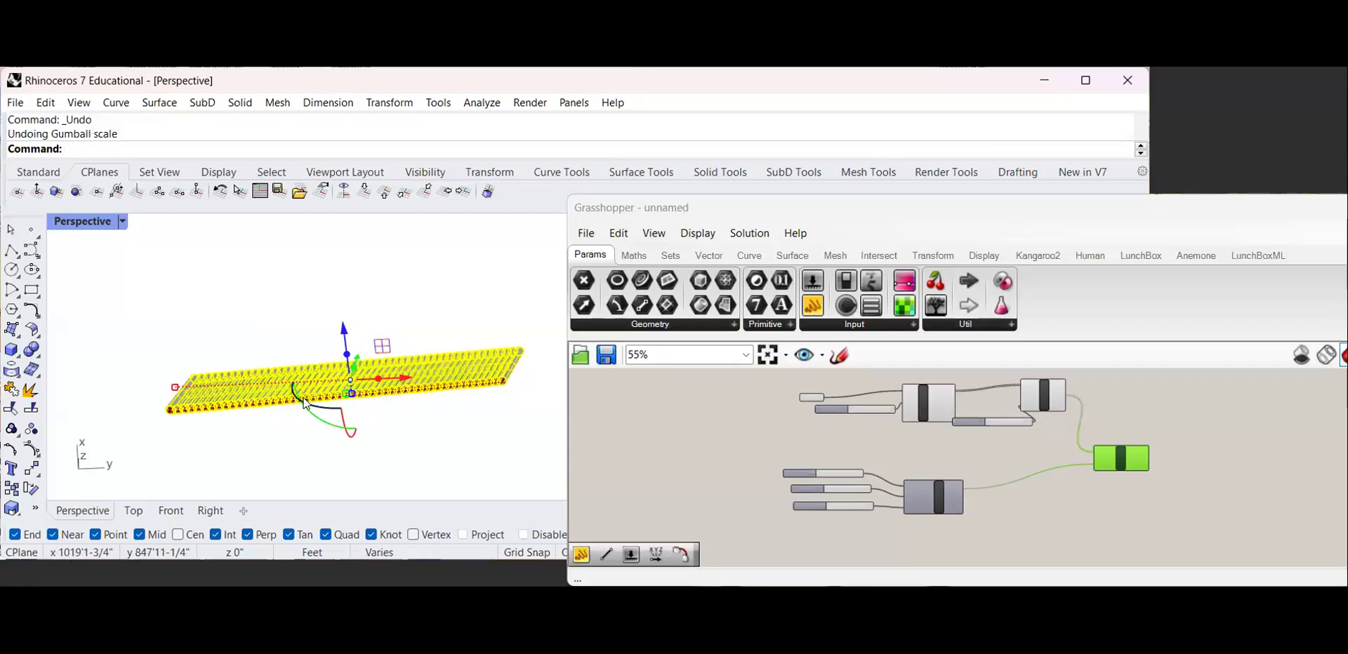
Scale the selected extrusions and line along one gumball axis and clear the selection
scroll(312, 396, up, 2)
drag(362, 392, 362, 405)
click(181, 315)
Examine the baked tubes against the Grasshopper preview and the surrounding models in the Perspective viewport
scroll(222, 384, up, 2)
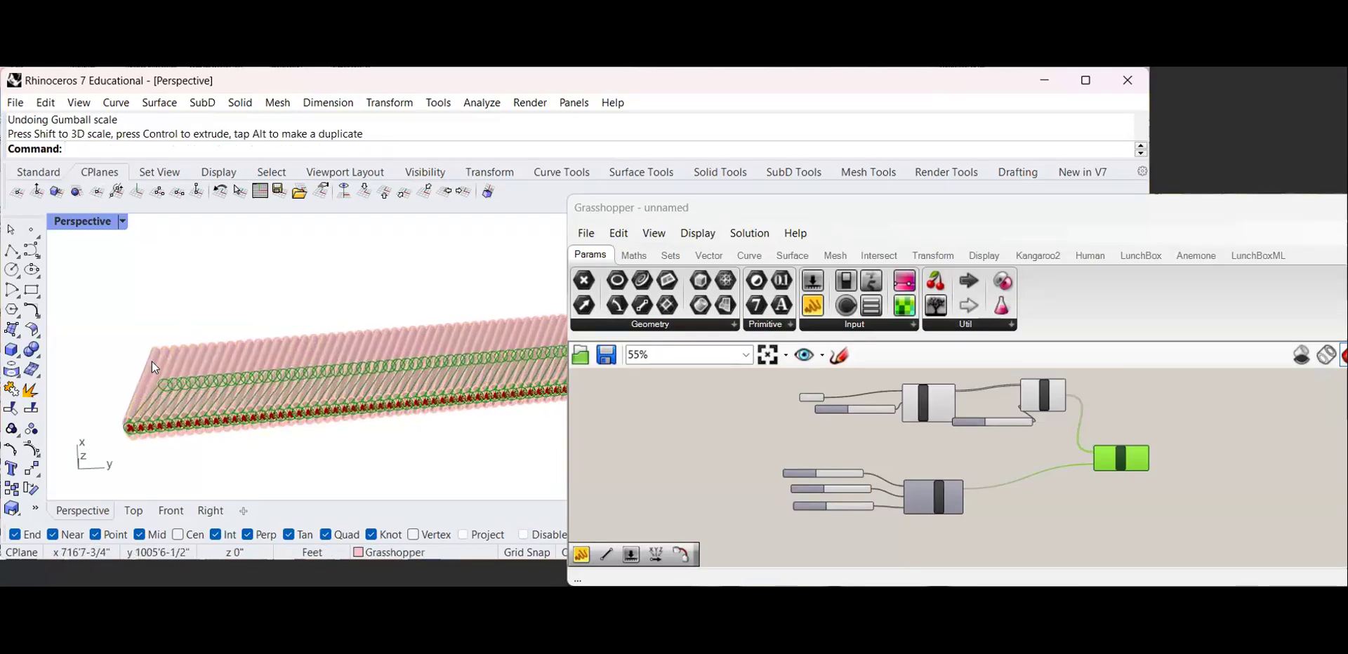
scroll(164, 394, up, 3)
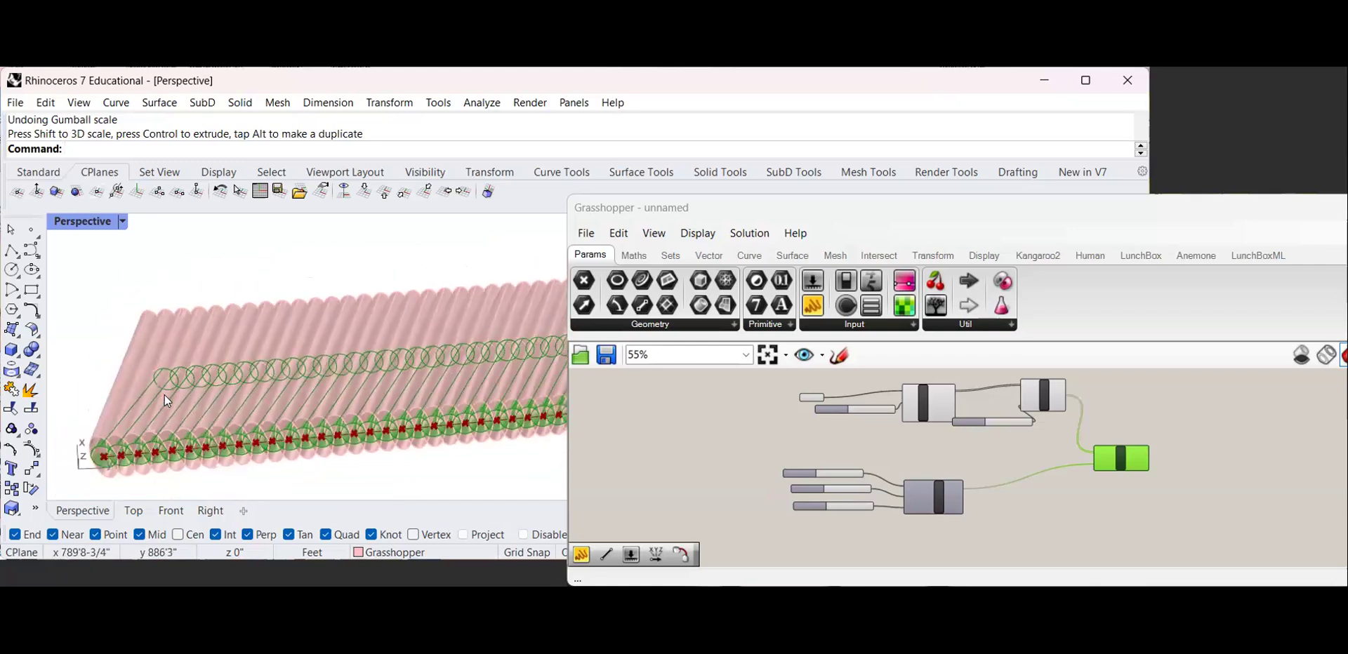
scroll(164, 395, down, 5)
scroll(239, 361, up, 8)
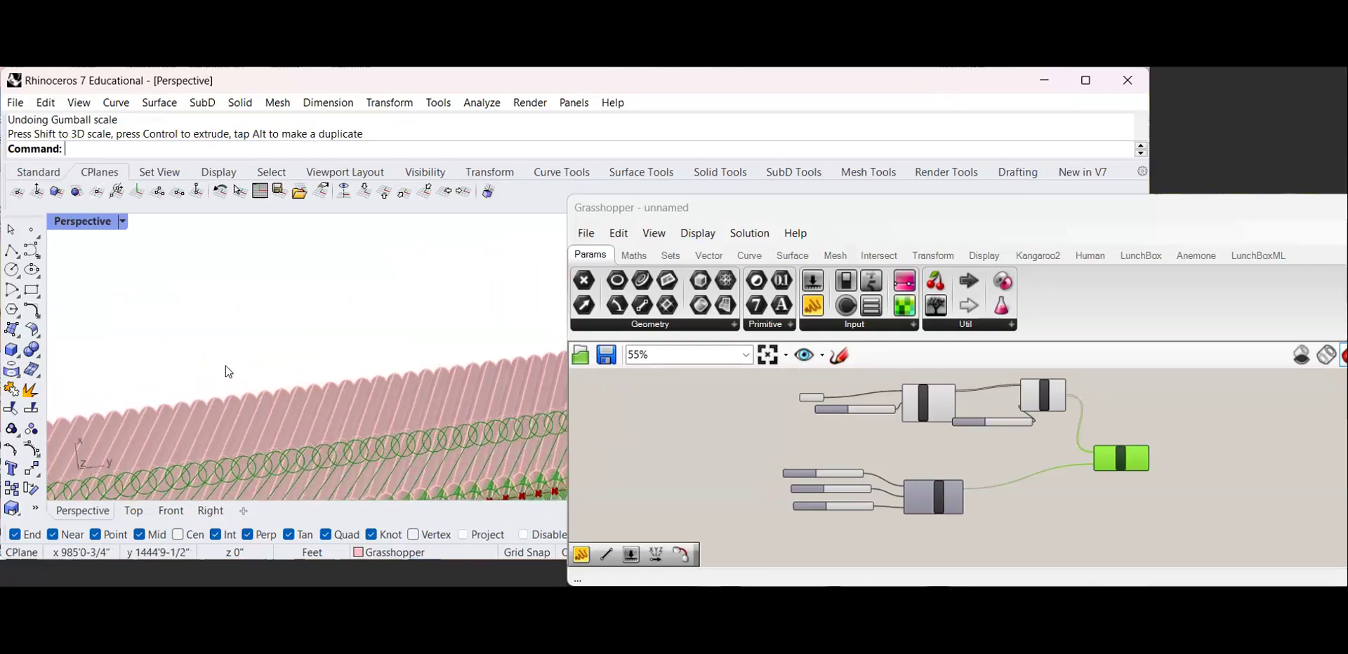
scroll(227, 370, down, 8)
right_drag(246, 364, 341, 397)
scroll(273, 344, up, 6)
scroll(400, 379, down, 4)
scroll(299, 388, up, 3)
scroll(303, 390, down, 4)
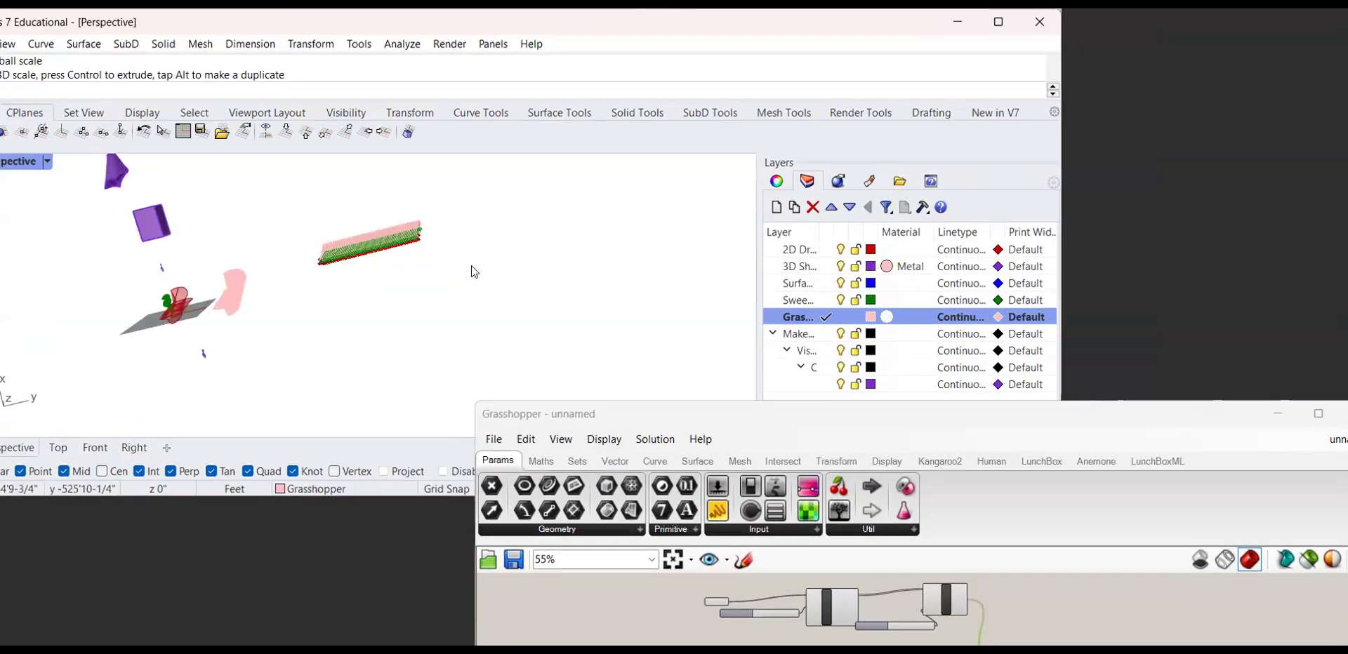
shift+right_drag(478, 291, 636, 324)
right_drag(415, 273, 374, 257)
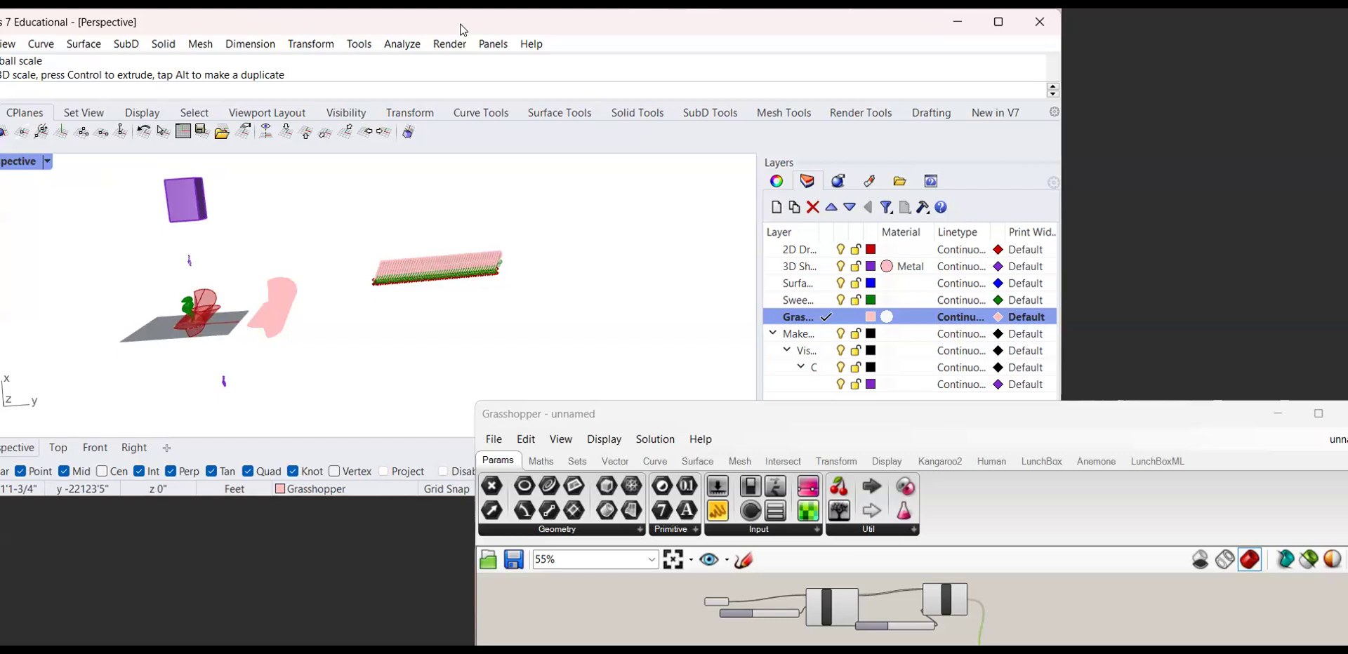
scroll(435, 317, down, 3)
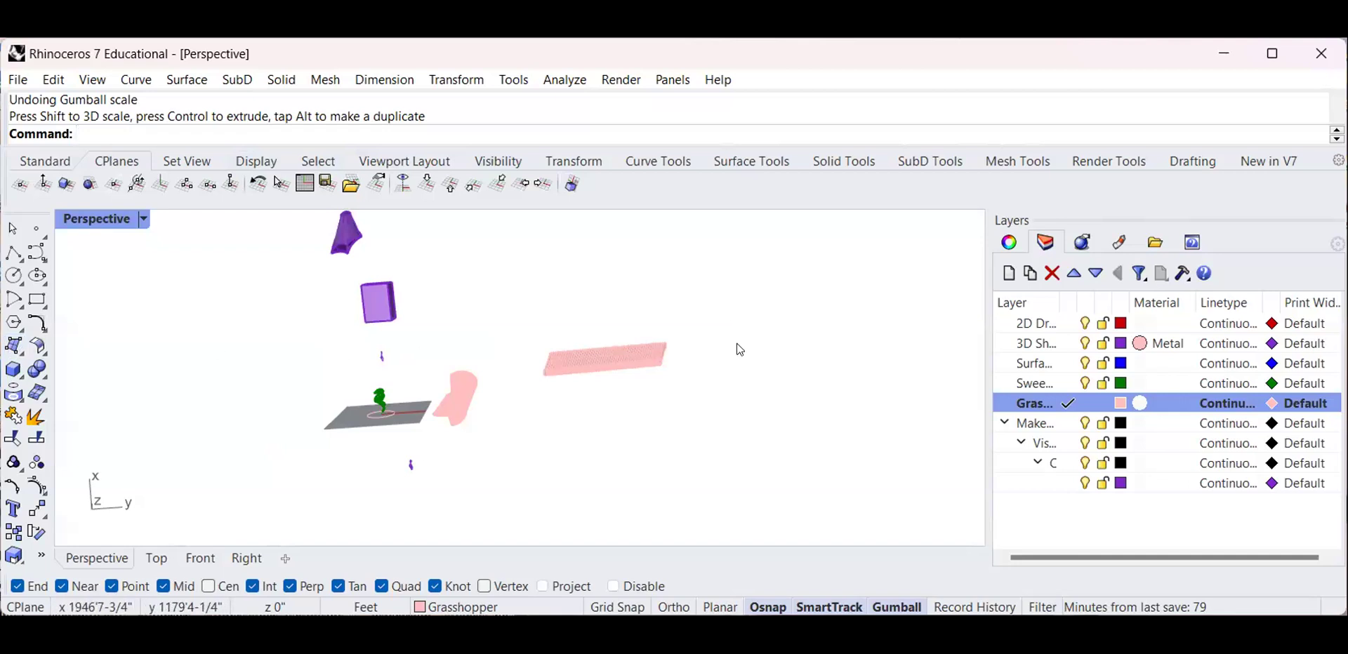
click(37, 252)
click(744, 423)
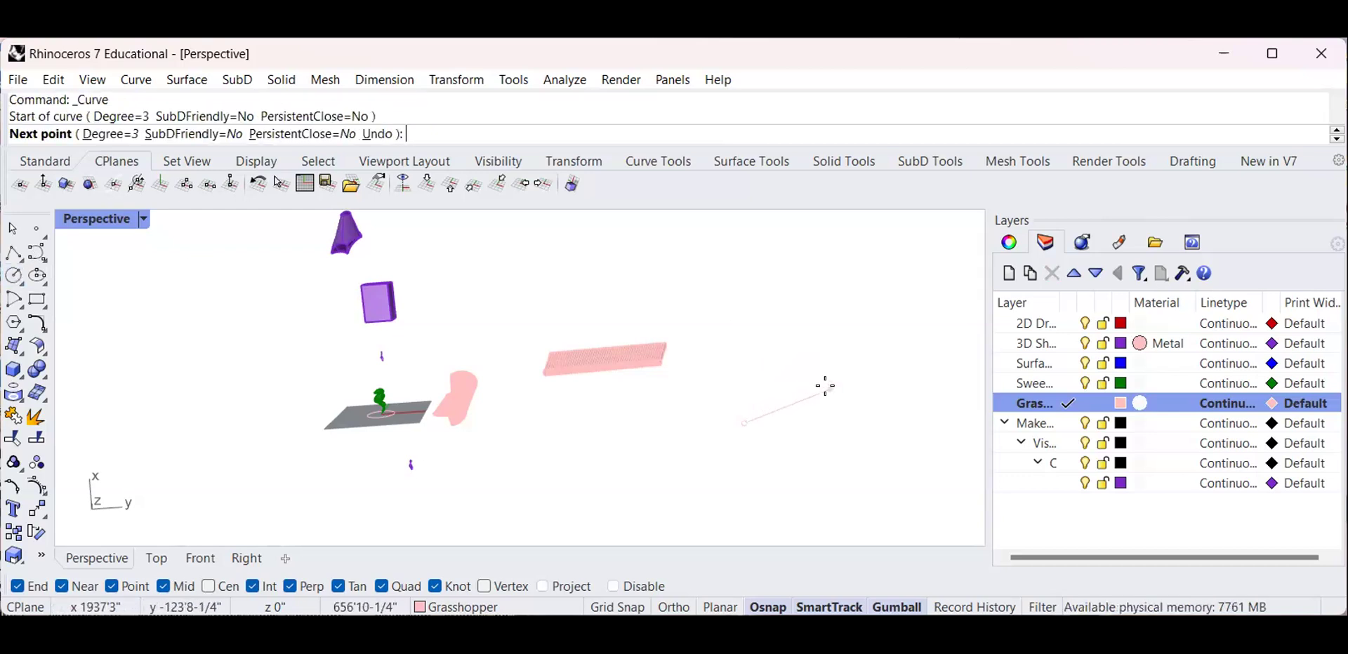
key(Escape)
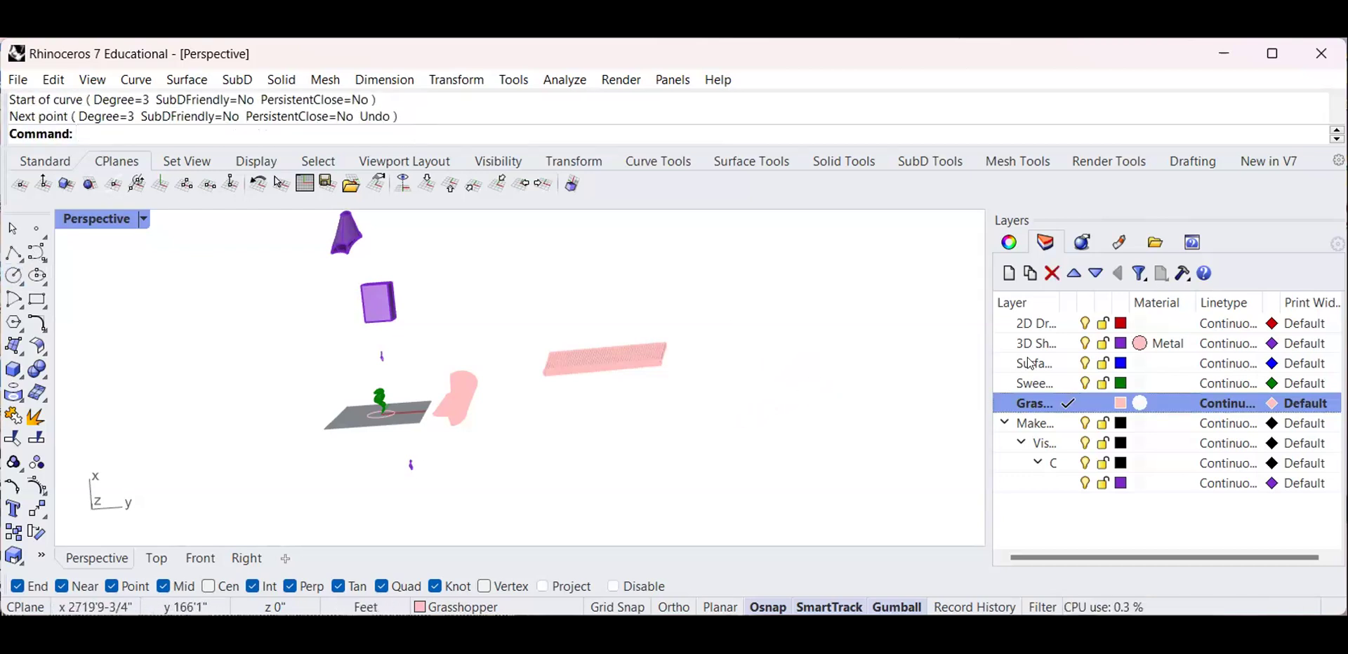
Make 2D Drawing the current layer and maximize the Top viewport
double_click(1046, 324)
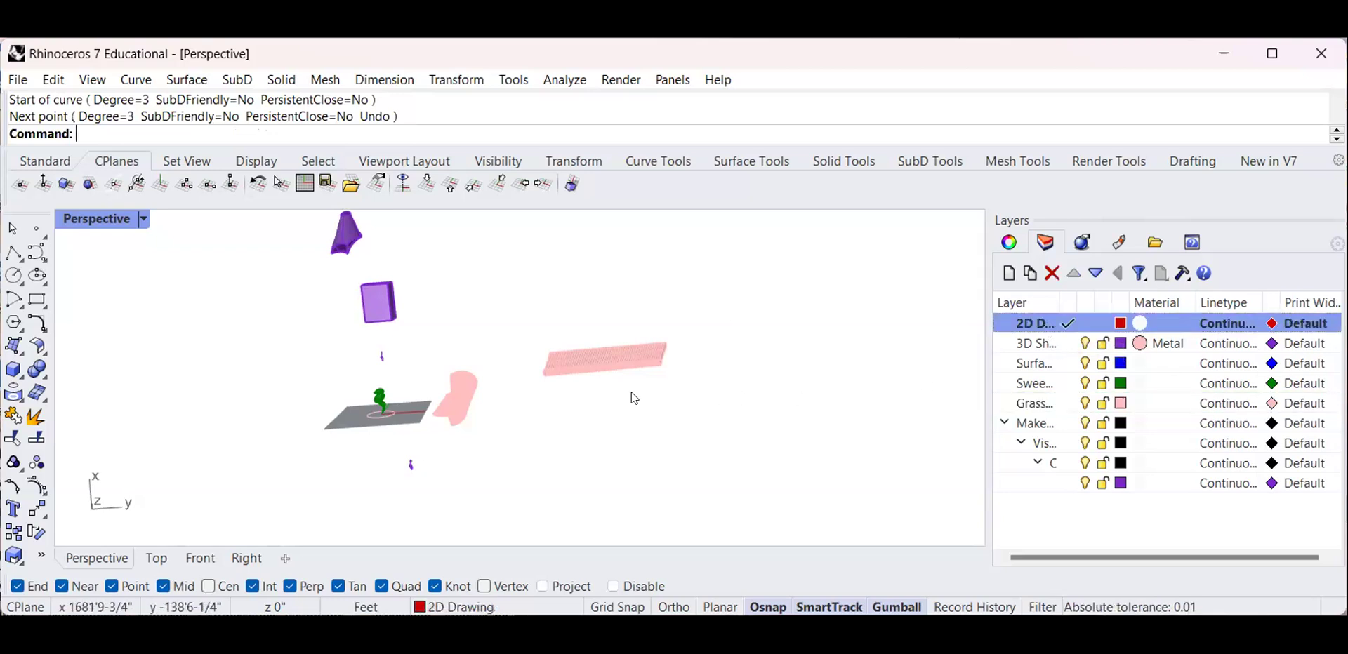
double_click(86, 222)
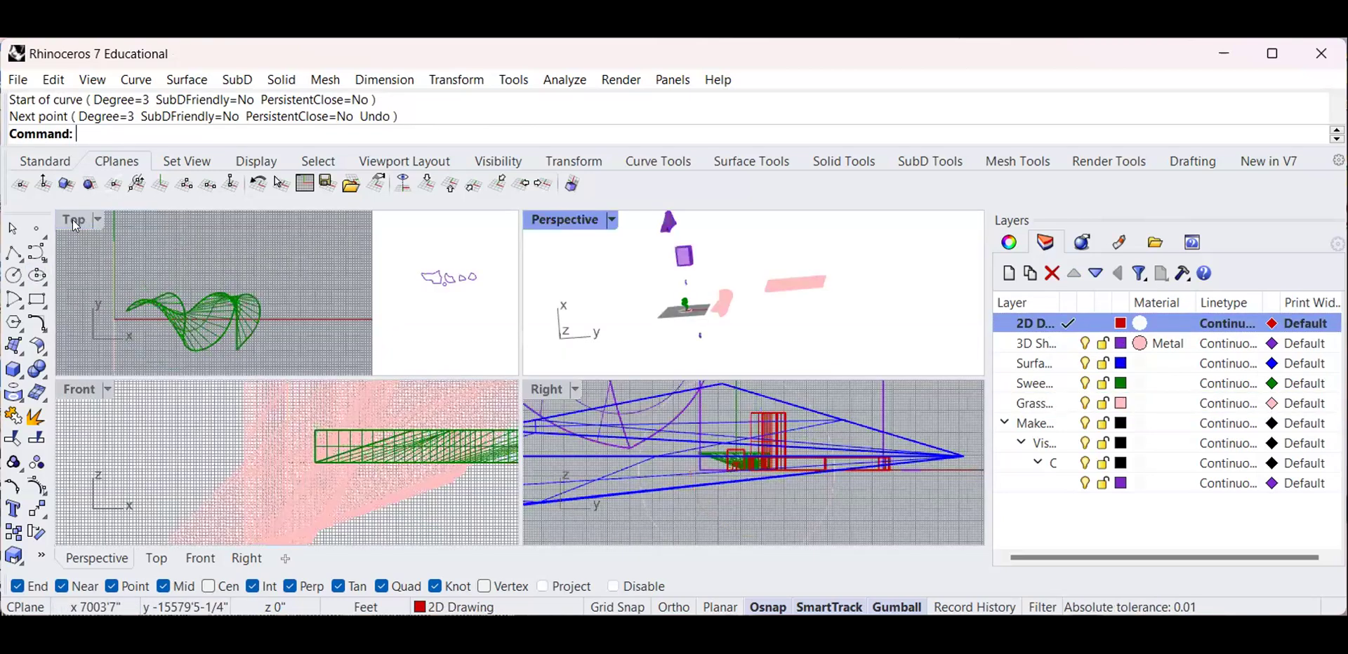
double_click(82, 219)
scroll(333, 433, down, 10)
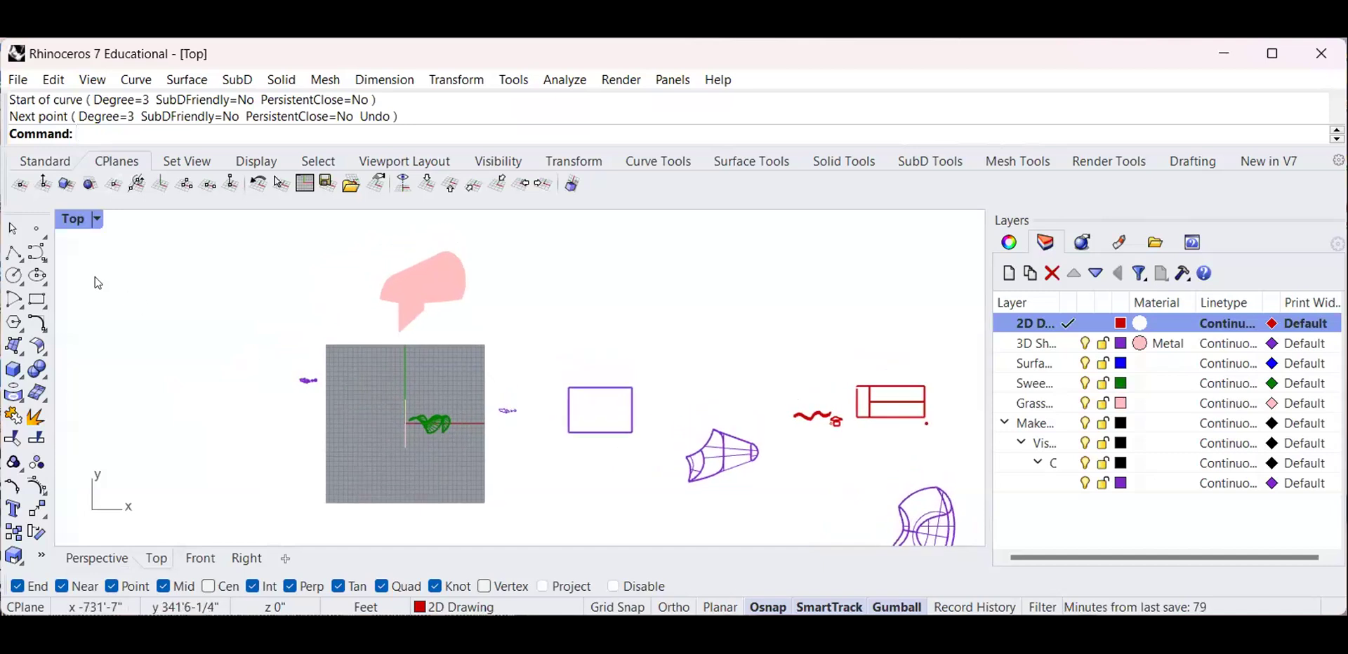
Draw a closed rounded control point curve in the empty area above the purple rectangle
click(595, 297)
click(657, 263)
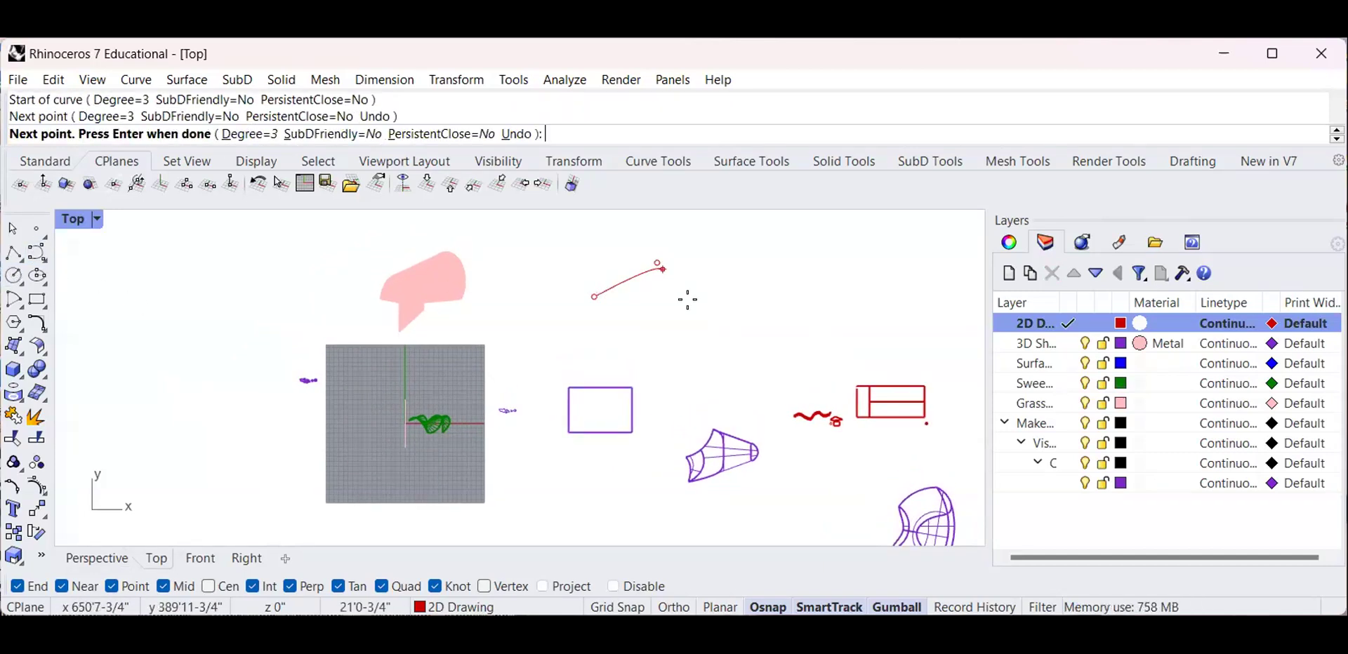
click(692, 302)
click(692, 357)
click(620, 358)
click(594, 300)
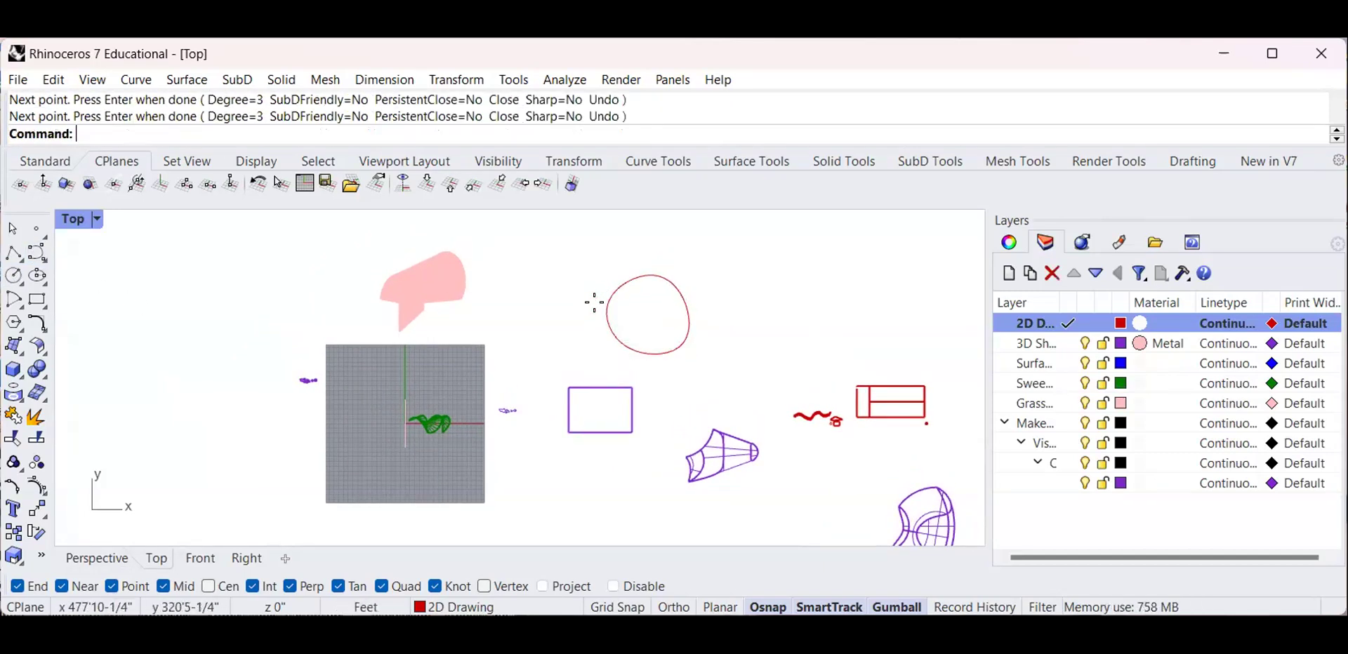
click(613, 287)
click(693, 267)
right_drag(693, 267, 558, 360)
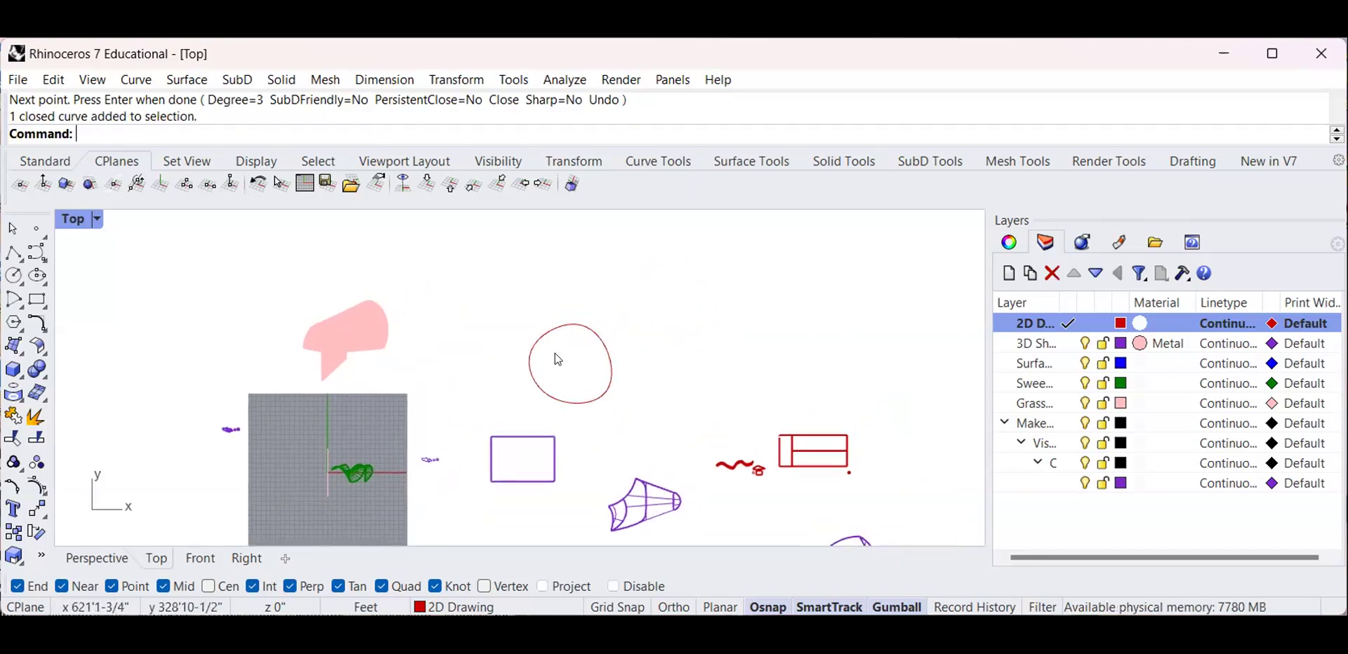
Draw a second, smaller closed control point curve to the right of the first one
click(37, 253)
scroll(674, 319, up, 3)
click(693, 309)
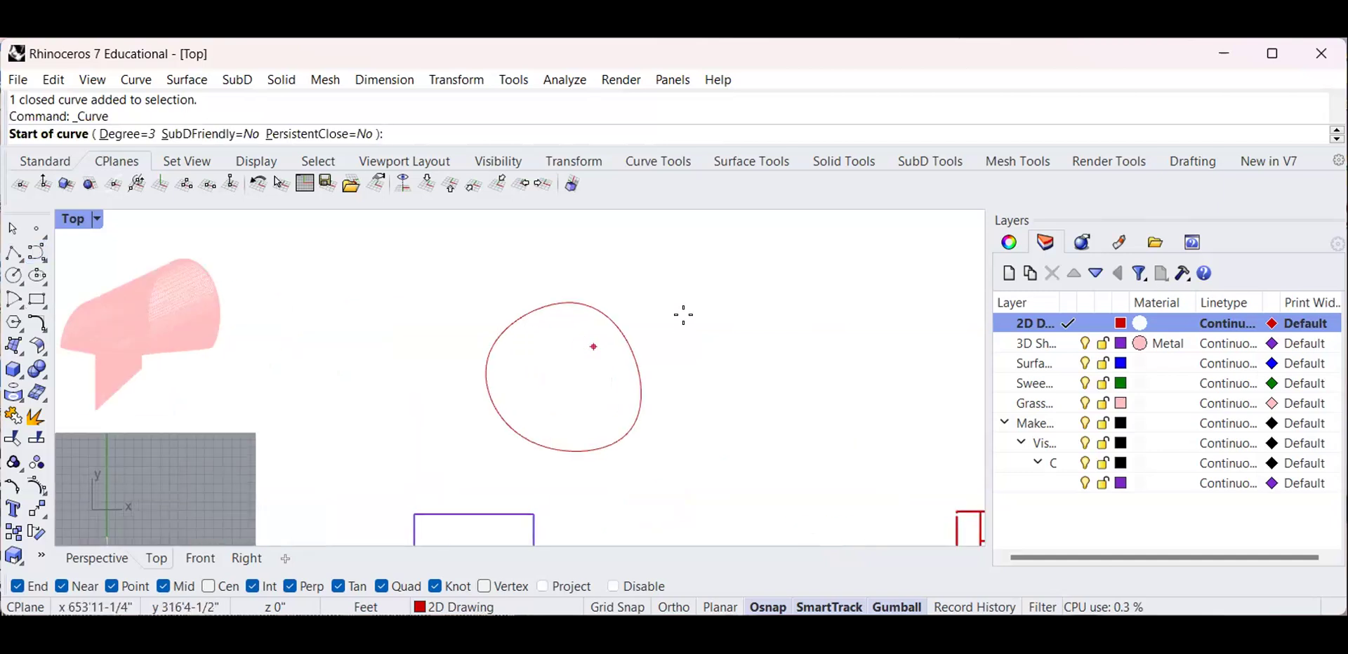
click(739, 279)
click(757, 335)
click(739, 382)
click(686, 342)
click(693, 310)
Select both closed curves, maximize the Perspective viewport and zoom to the selection
click(709, 325)
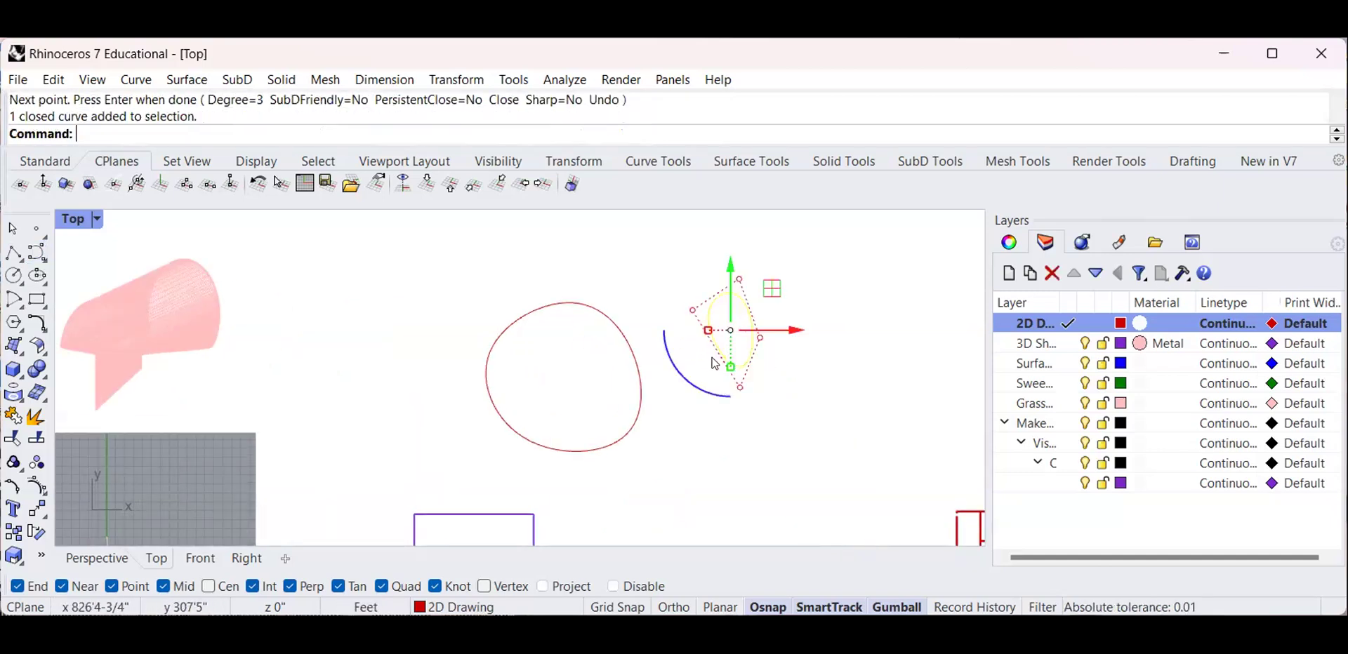
shift+click(622, 351)
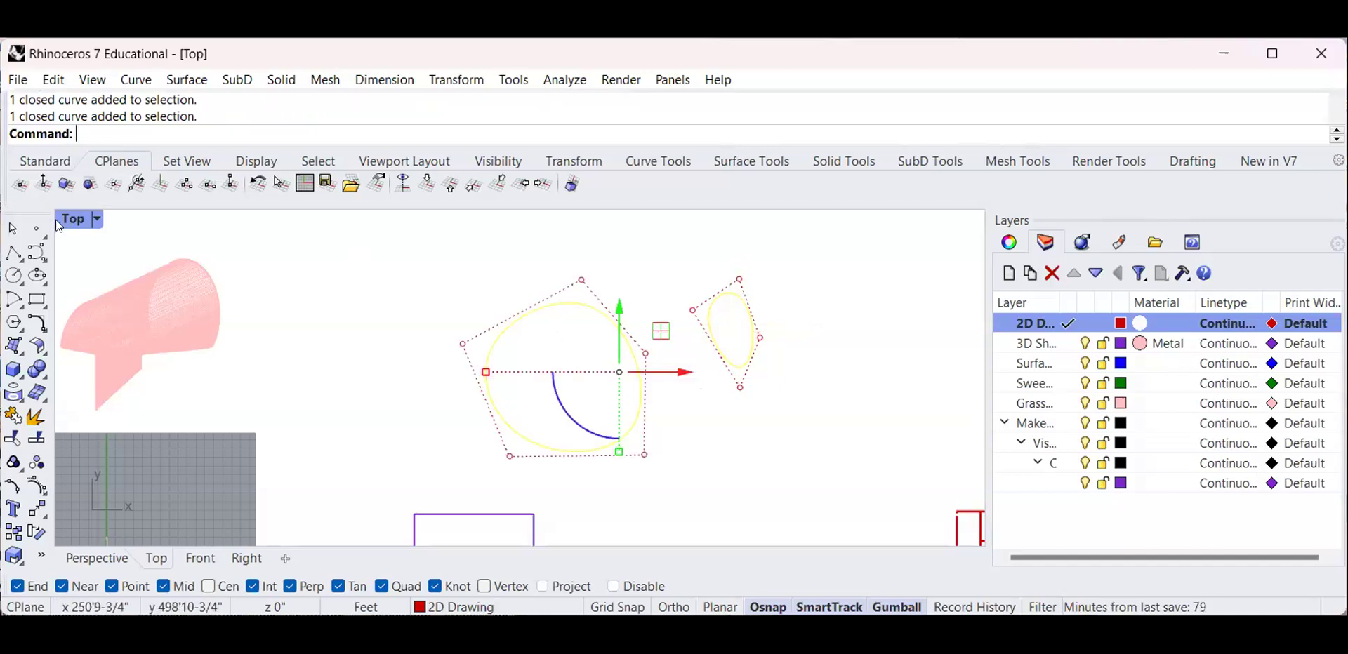
key(ctrl+m)
double_click(584, 223)
right_drag(590, 311, 489, 290)
key(Return)
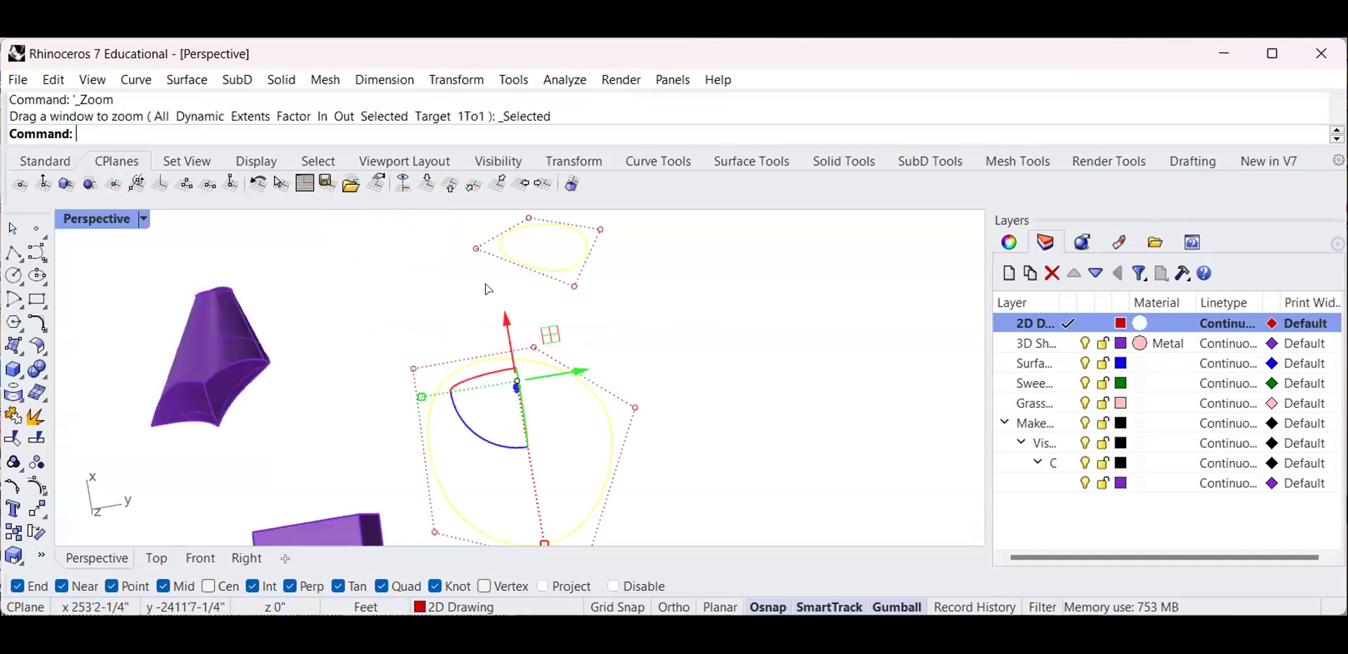
Reshape the larger closed curve by moving three of its control points
right_drag(702, 385, 616, 332)
drag(639, 379, 623, 324)
drag(653, 460, 625, 415)
drag(415, 386, 419, 350)
scroll(482, 337, up, 5)
Reshape the smaller closed curve by moving two of its control points
click(516, 341)
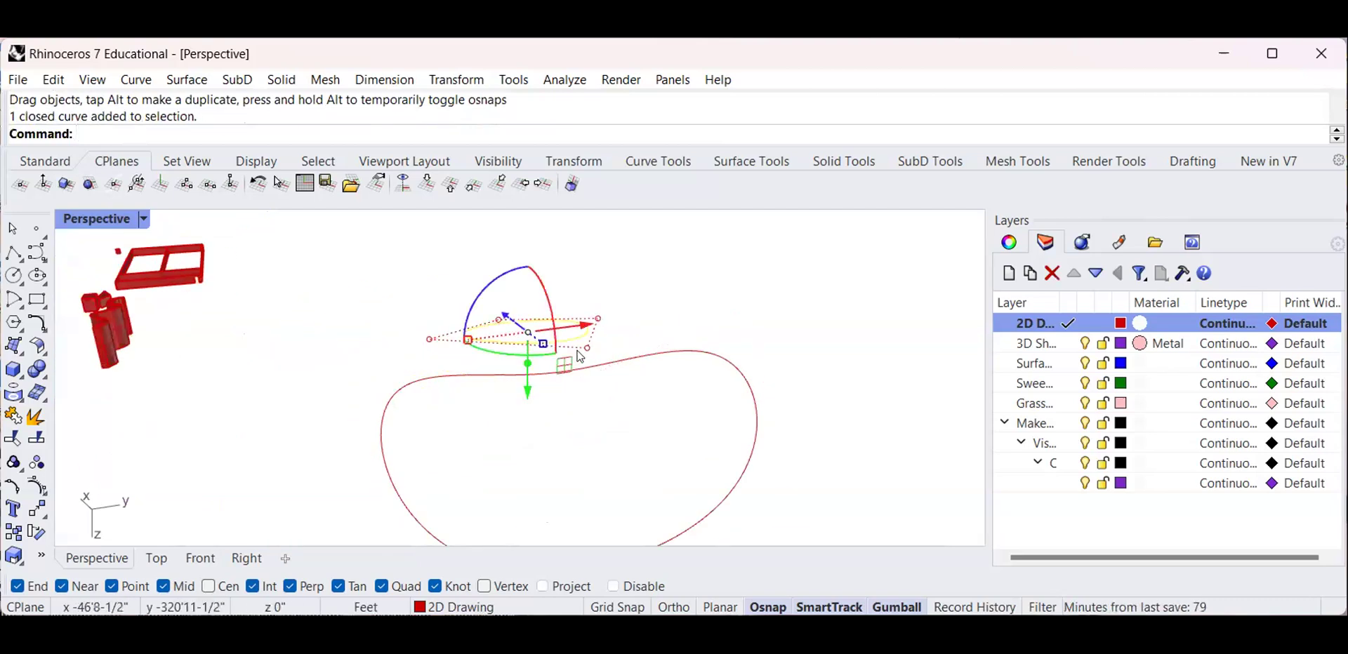
drag(587, 348, 522, 300)
scroll(449, 302, up, 4)
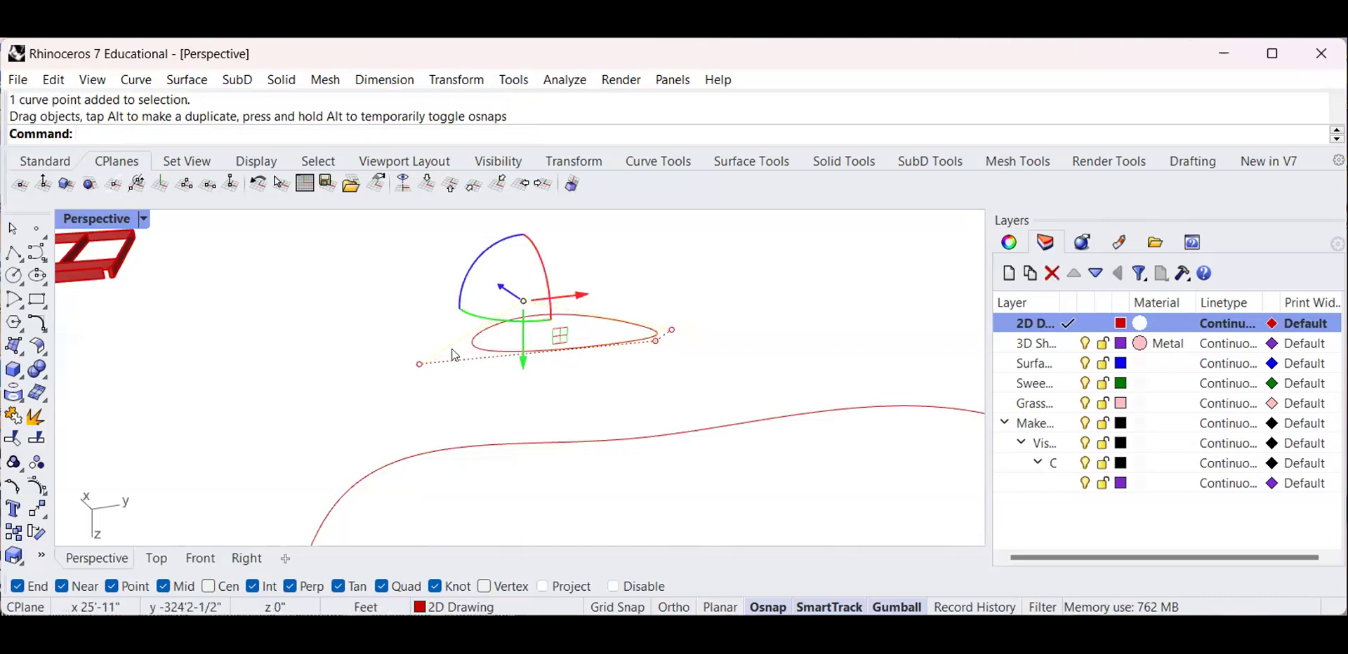
drag(419, 364, 425, 331)
Move the smaller closed curve along its gumball axes until it sits over the inside of the larger closed curve
click(624, 335)
scroll(554, 359, down, 5)
scroll(555, 363, down, 5)
right_drag(554, 365, 545, 443)
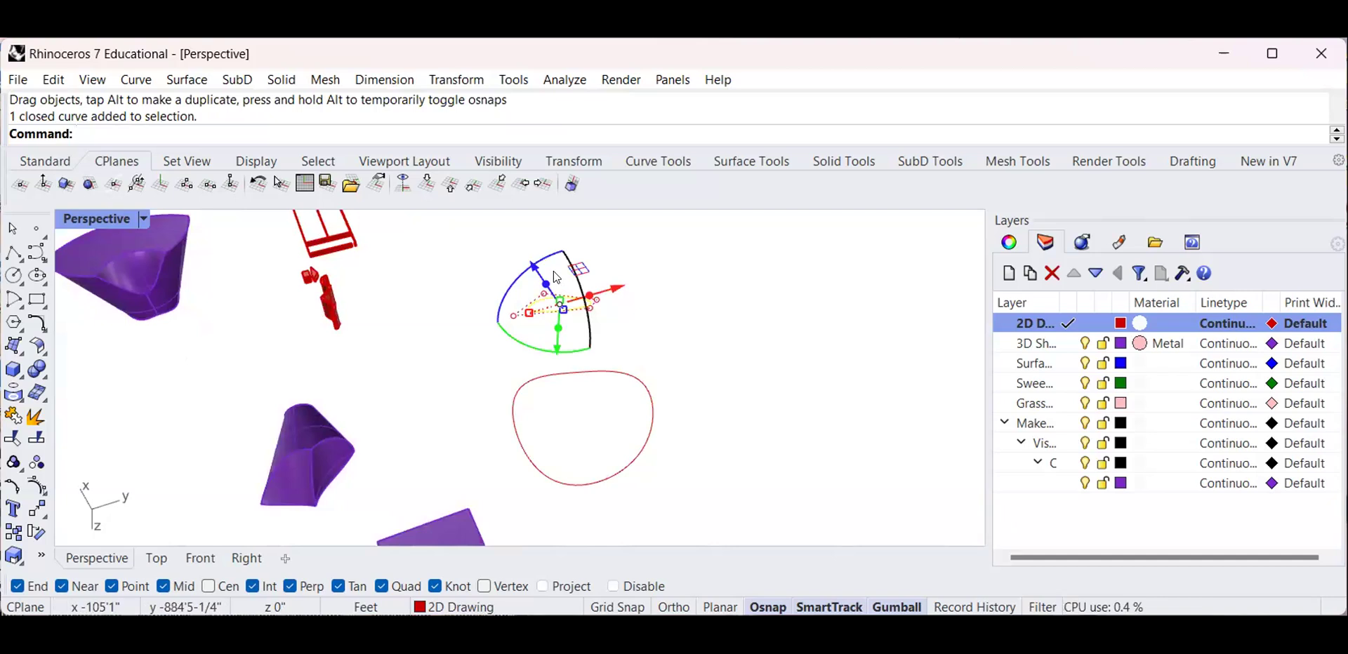
drag(536, 262, 596, 394)
scroll(674, 427, up, 10)
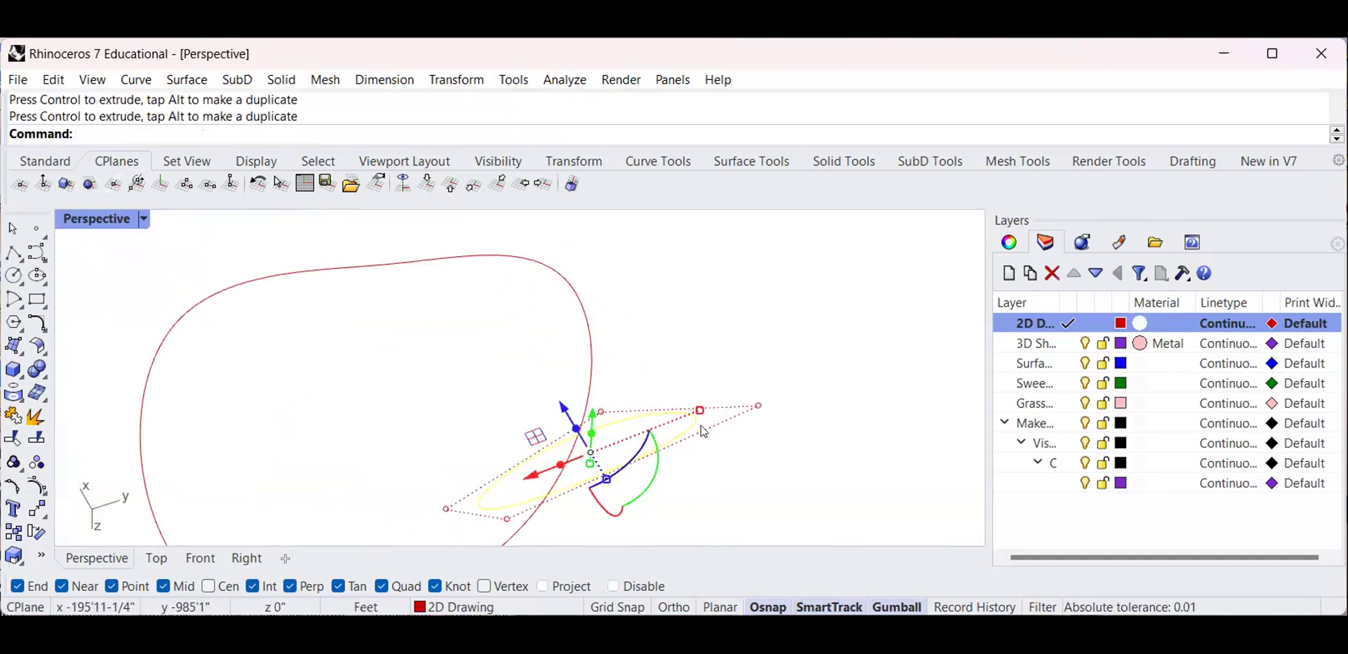
drag(538, 465, 445, 478)
right_drag(445, 478, 450, 382)
drag(431, 373, 348, 318)
click(454, 311)
Scale the smaller closed curve down along its length
scroll(401, 313, up, 4)
mouse_move(417, 359)
right_down()
mouse_move(365, 374)
mouse_move(301, 431)
mouse_move(457, 361)
mouse_move(424, 421)
mouse_move(430, 439)
mouse_move(391, 418)
mouse_move(409, 379)
right_up()
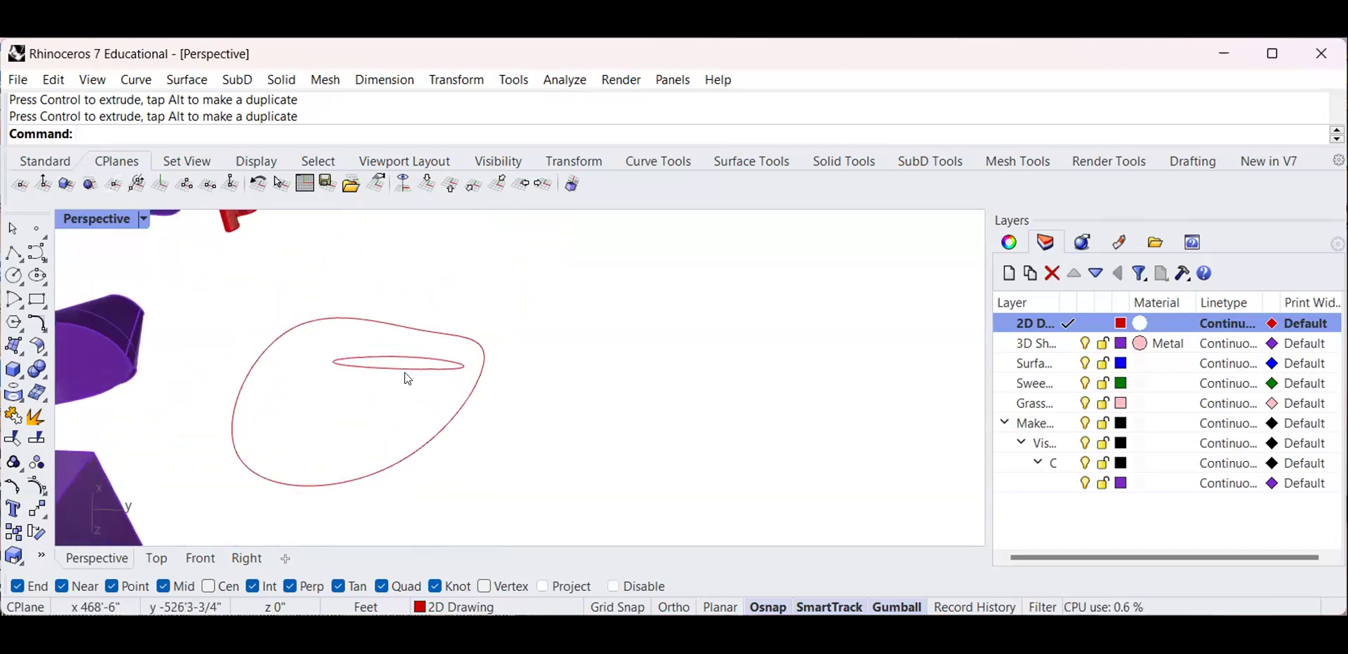
click(408, 368)
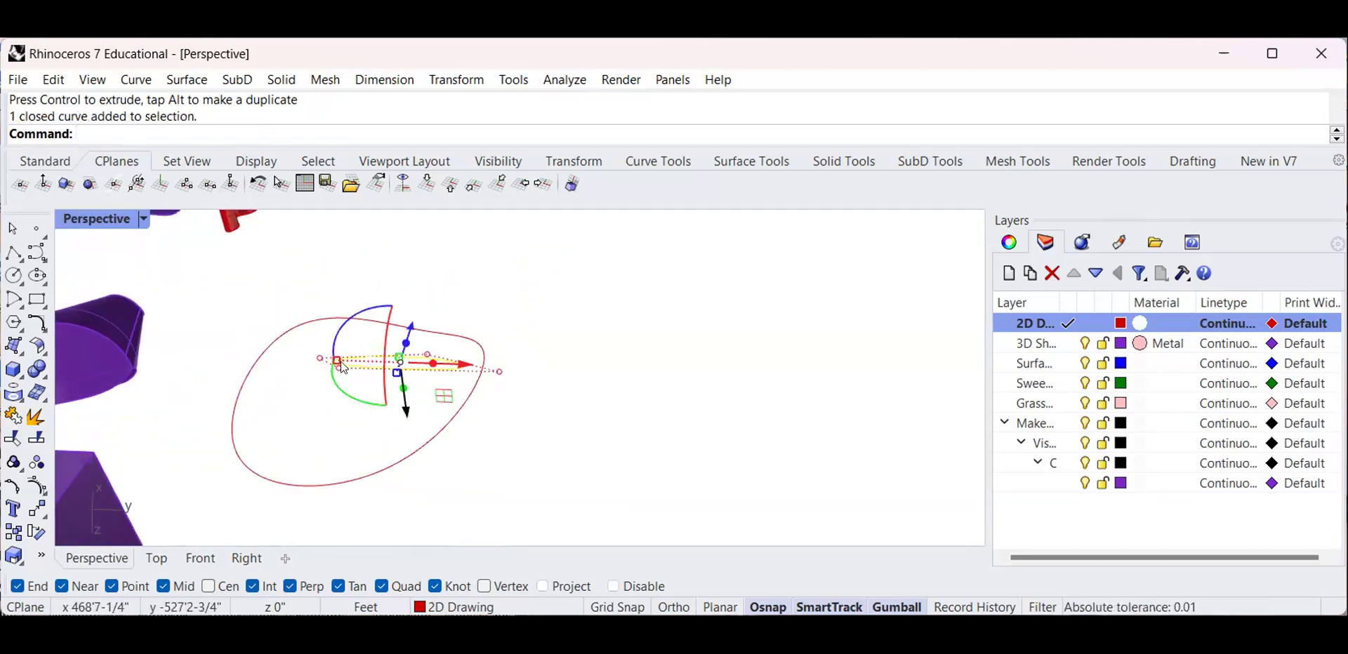
drag(337, 361, 369, 363)
click(499, 394)
Reshape the larger closed curve by moving the control point beside its narrow end outward
right_drag(338, 362, 454, 382)
click(471, 381)
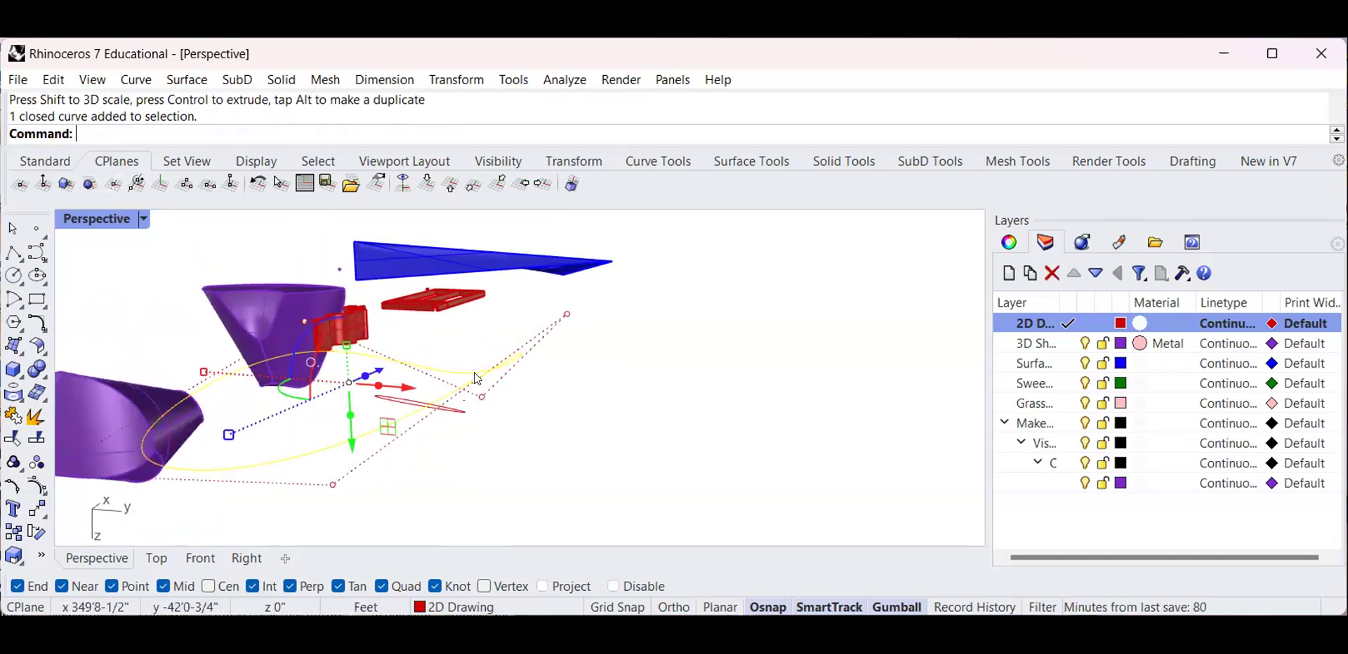
drag(481, 398, 518, 398)
click(489, 446)
Shift the smaller closed curve along one axis, closer to the middle of the larger outline
right_drag(394, 457, 414, 491)
click(408, 400)
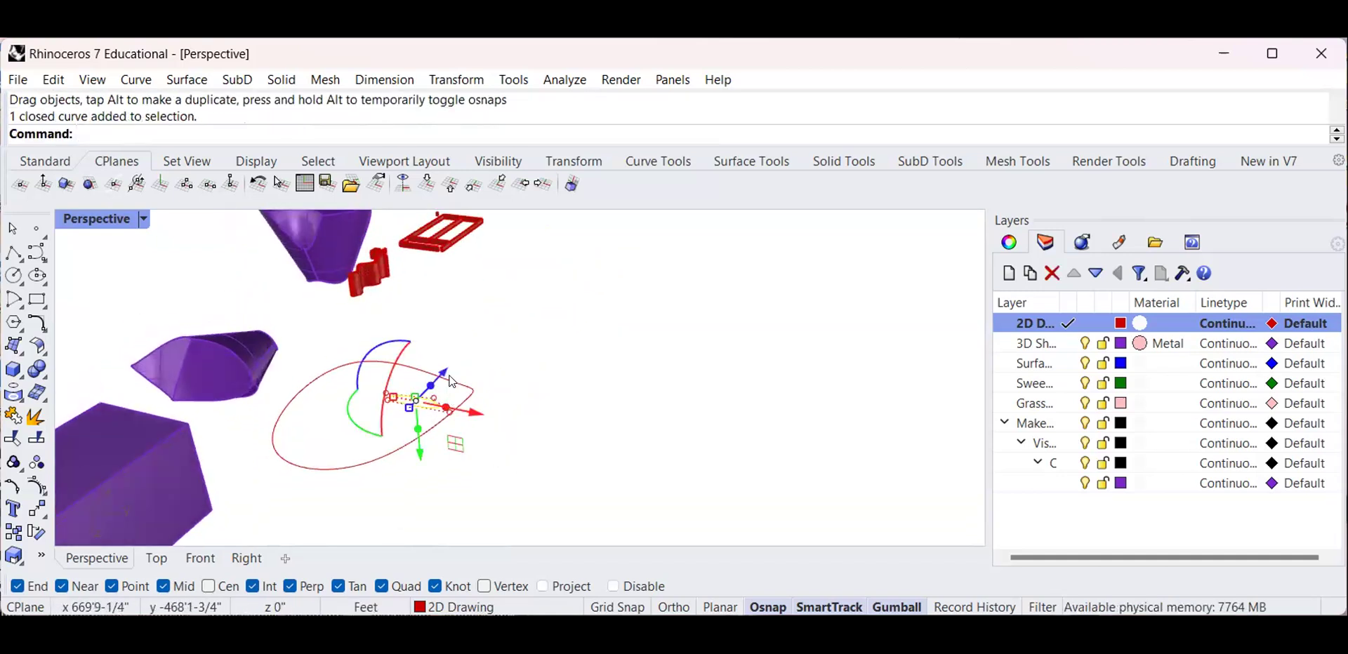
drag(446, 377, 445, 385)
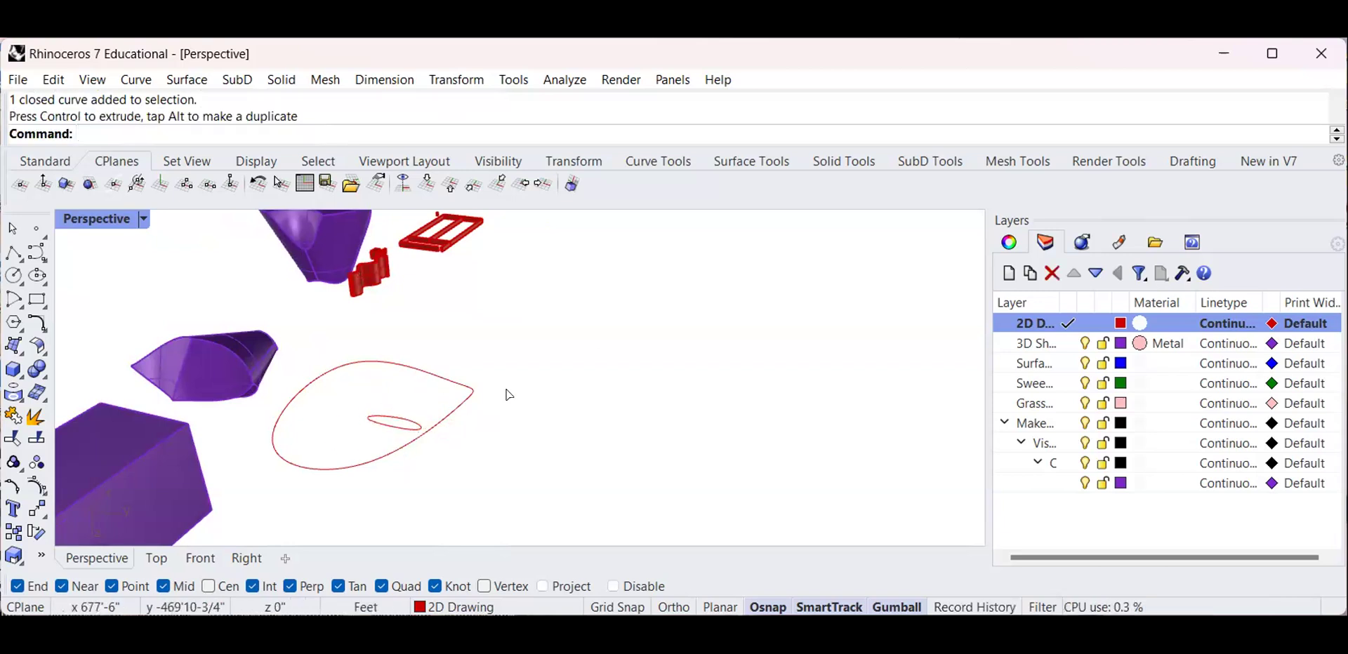
Create a Patch surface fitted through the larger and smaller closed curves
scroll(458, 425, up, 6)
scroll(385, 430, down, 4)
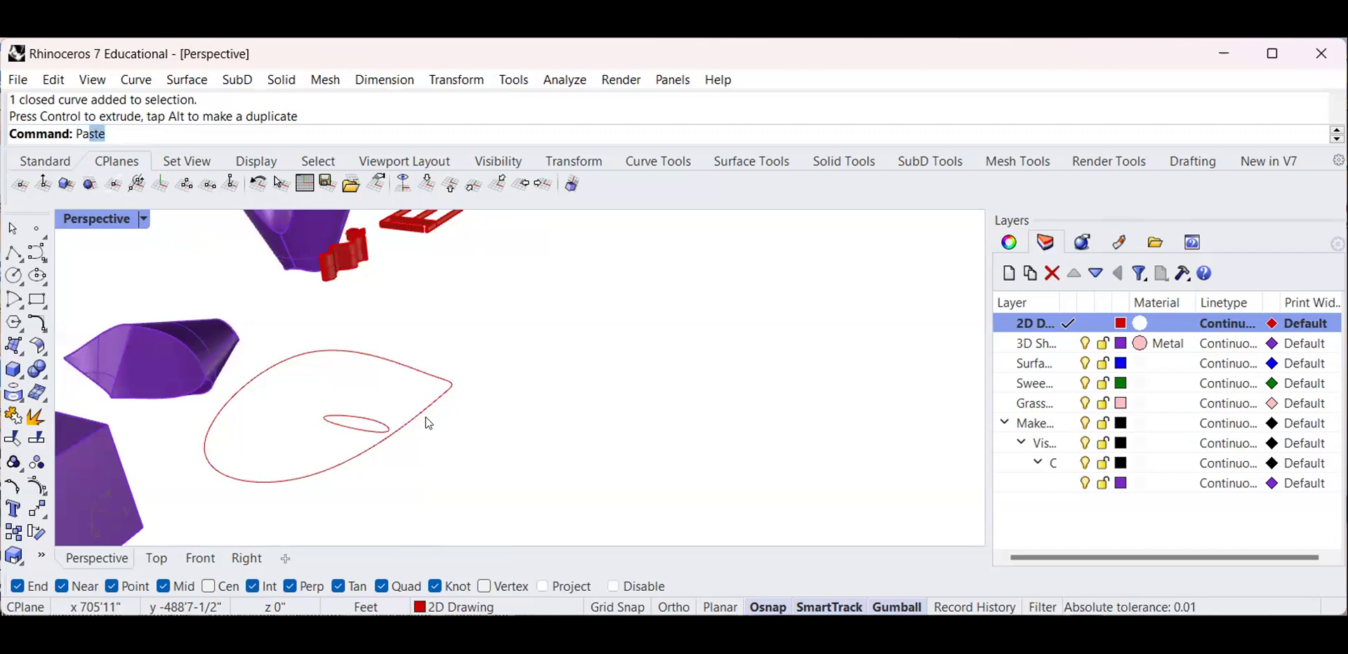
key(Return)
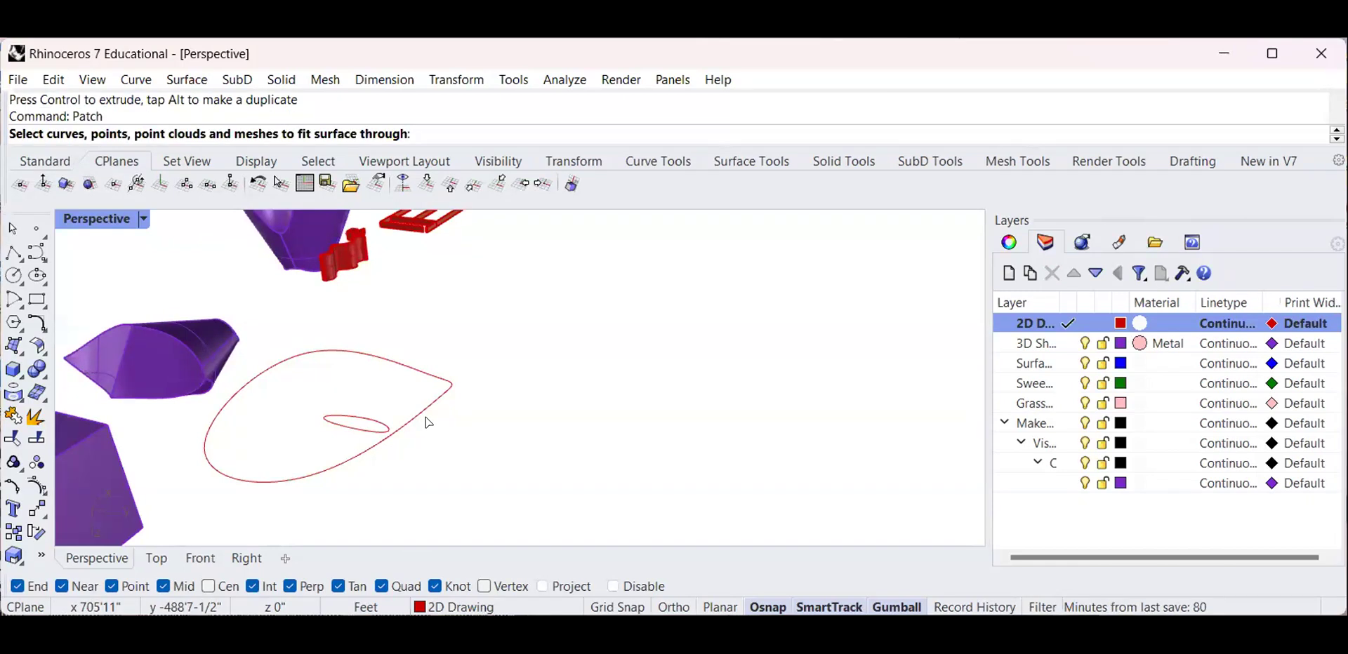
click(385, 428)
click(390, 435)
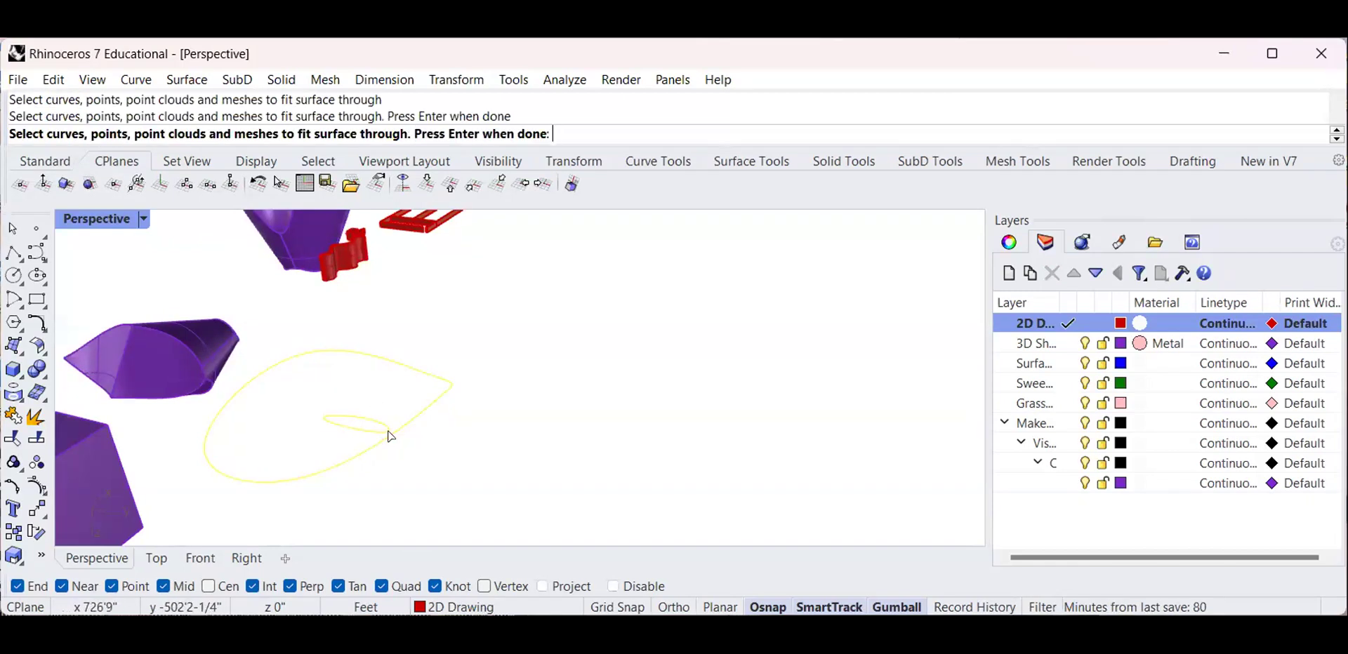
key(Return)
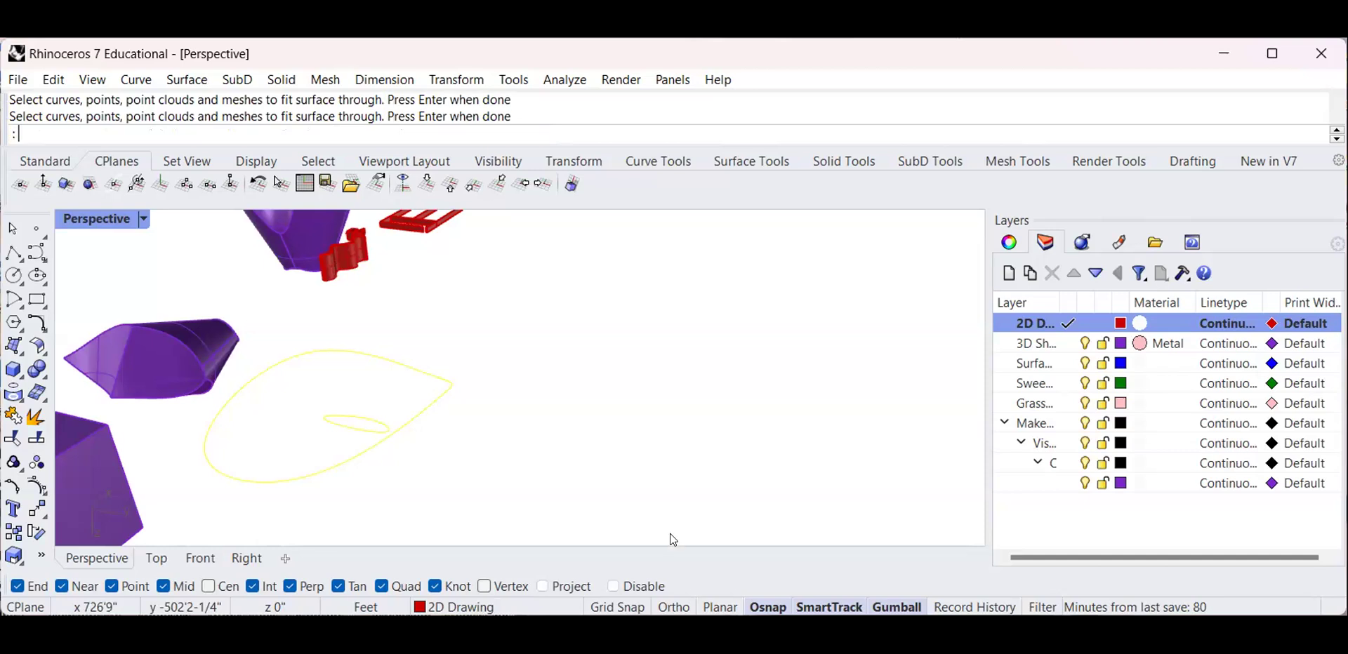
click(689, 548)
Duplicate the patch surface and move the copy aside into the empty space near the earlier models
scroll(307, 445, up, 5)
right_drag(306, 445, 499, 464)
scroll(319, 482, down, 3)
click(499, 465)
scroll(507, 457, down, 3)
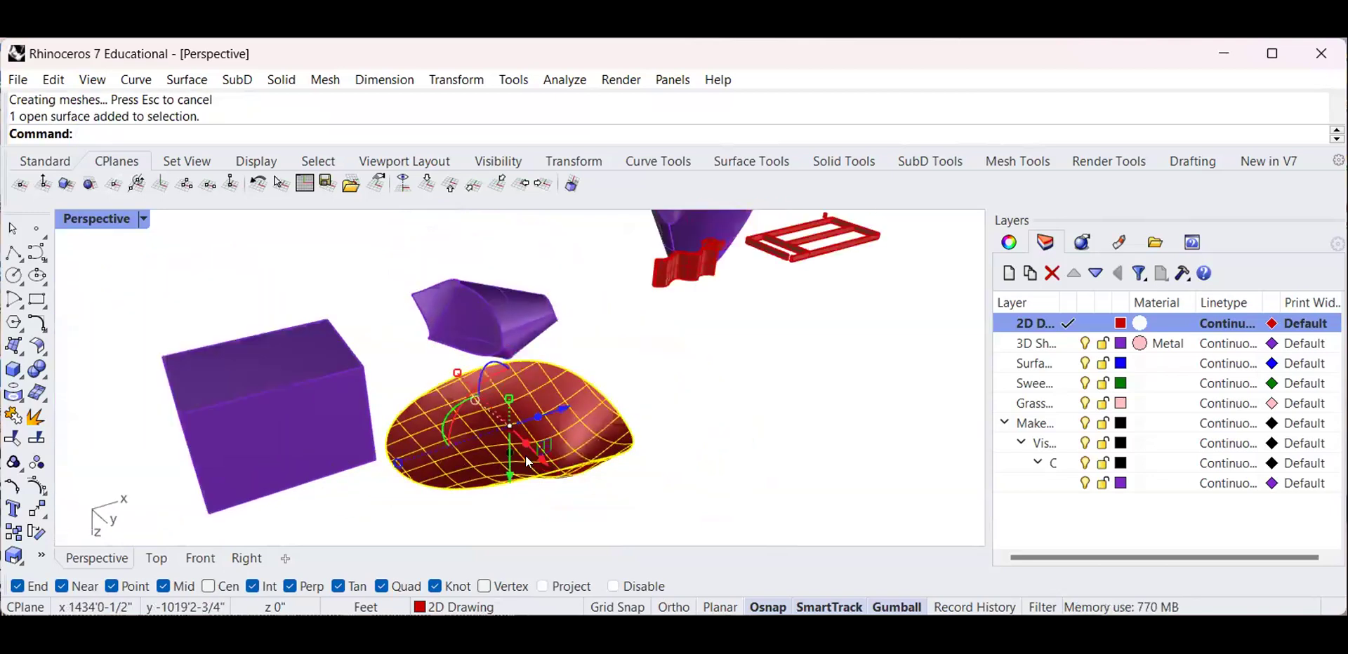
shift+right_drag(647, 458, 415, 436)
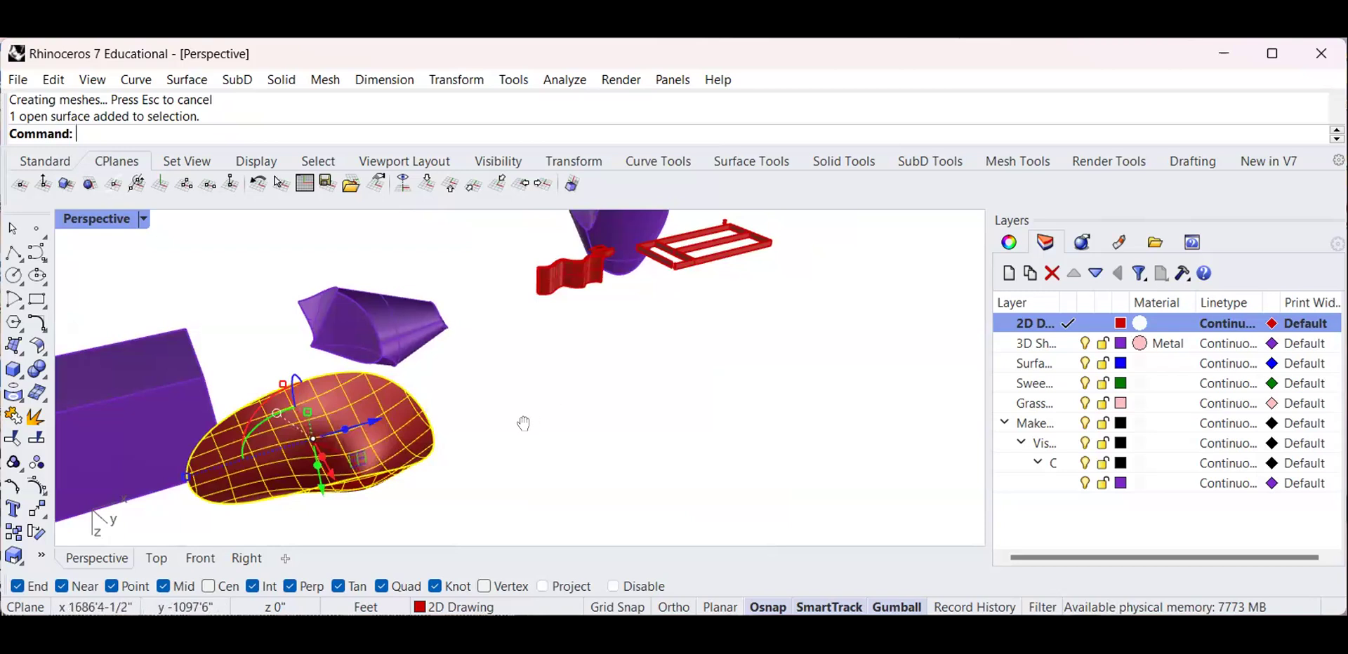
key(ctrl+c)
key(ctrl+v)
drag(374, 422, 570, 407)
scroll(693, 330, up, 2)
Extrude the copied patch surface downward, undo that attempt and extrude it again with a smaller thickness
click(693, 329)
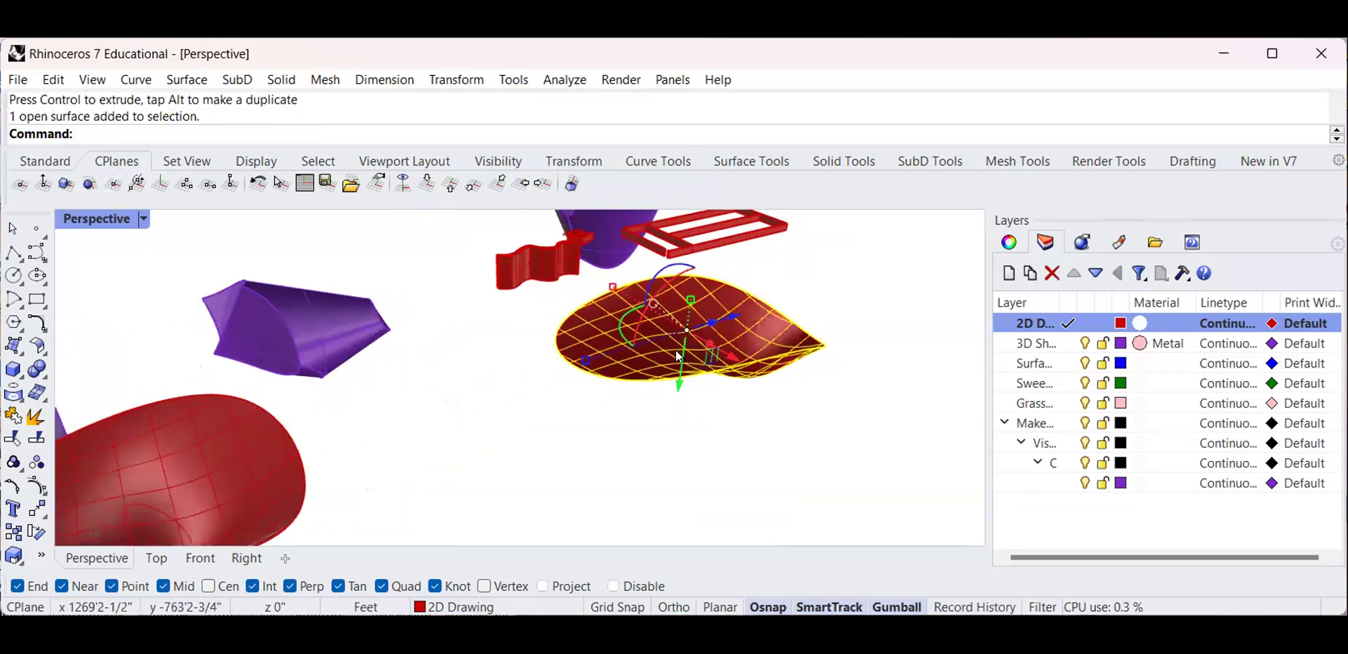
drag(680, 362, 675, 453)
right_drag(717, 393, 728, 365)
key(ctrl+z)
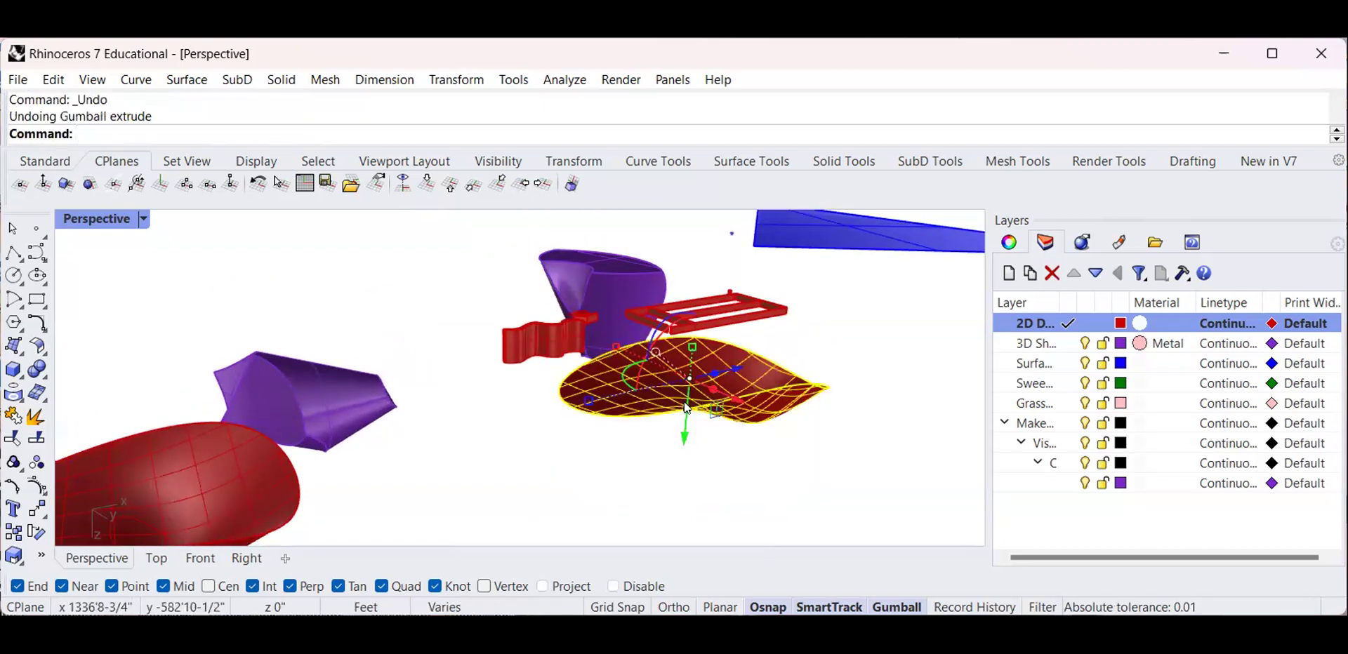
drag(686, 406, 684, 429)
click(898, 385)
scroll(654, 424, up, 2)
scroll(608, 427, down, 5)
right_drag(609, 427, 389, 452)
scroll(389, 452, up, 4)
shift+right_drag(535, 463, 581, 425)
scroll(535, 424, up, 2)
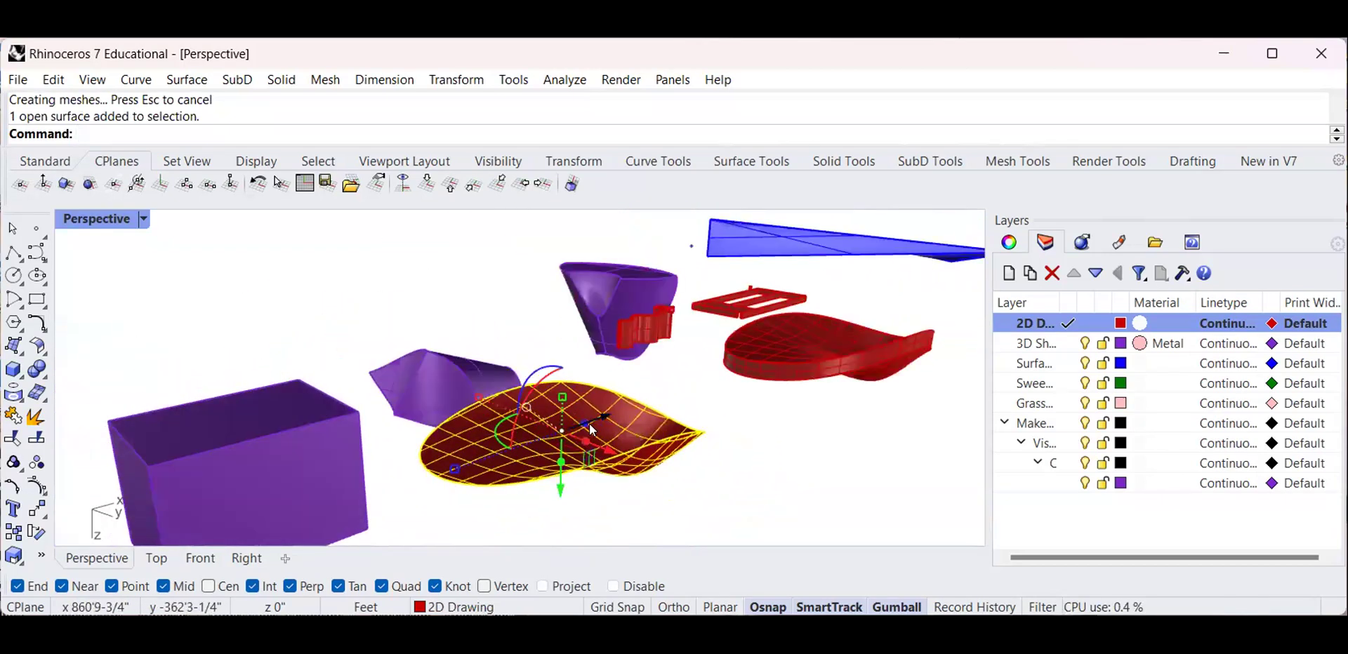
scroll(581, 425, up, 4)
text(COn)
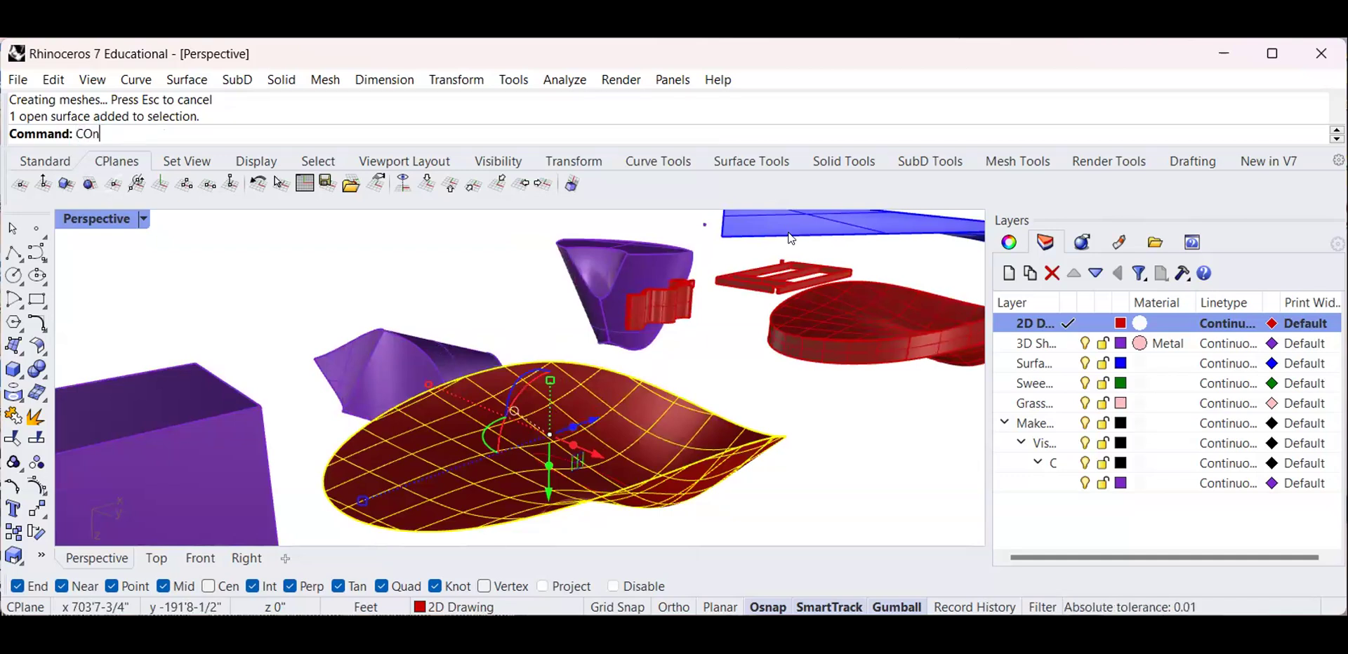
key(Return)
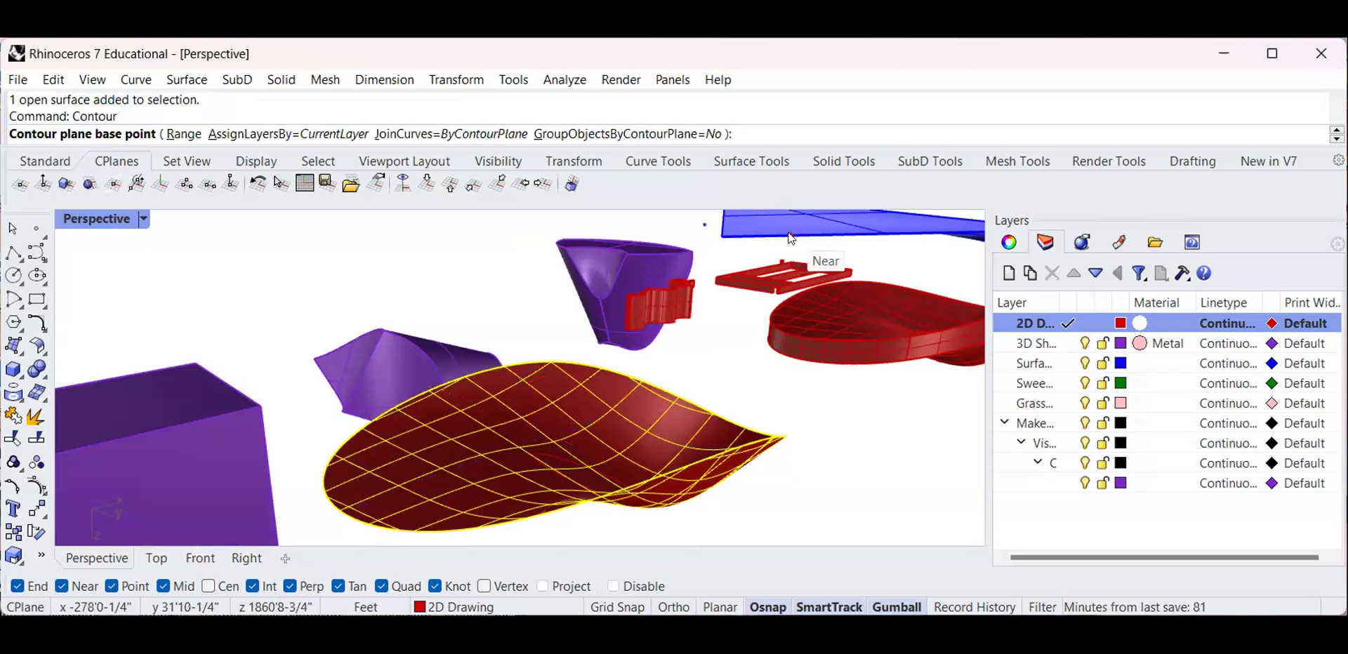
click(605, 321)
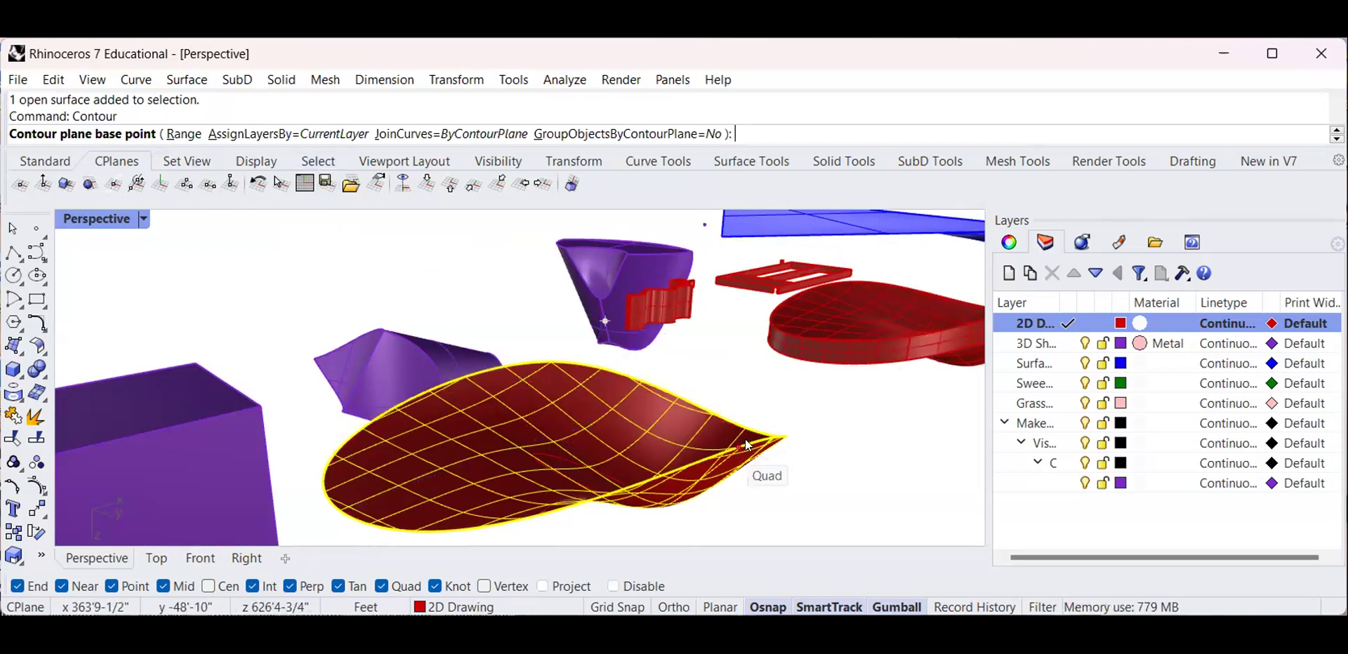
key(Escape)
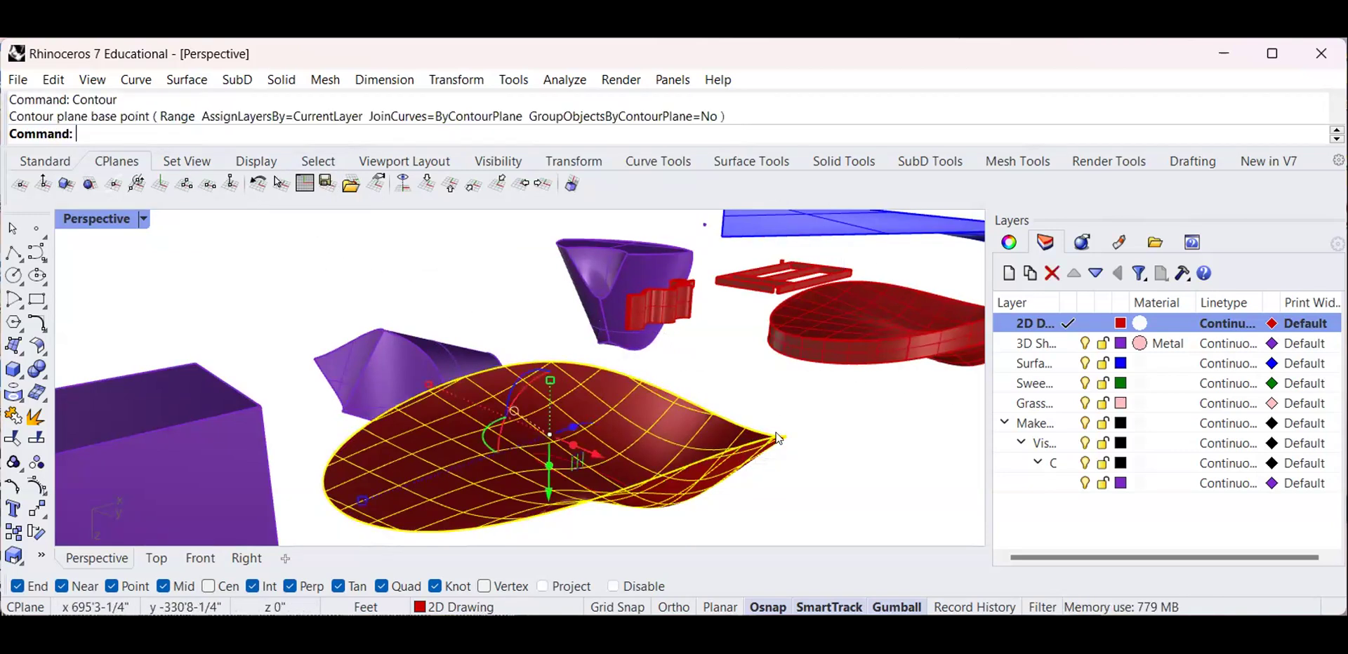
Undo the extrusion of the copied patch surface and clear the selection
scroll(634, 439, up, 2)
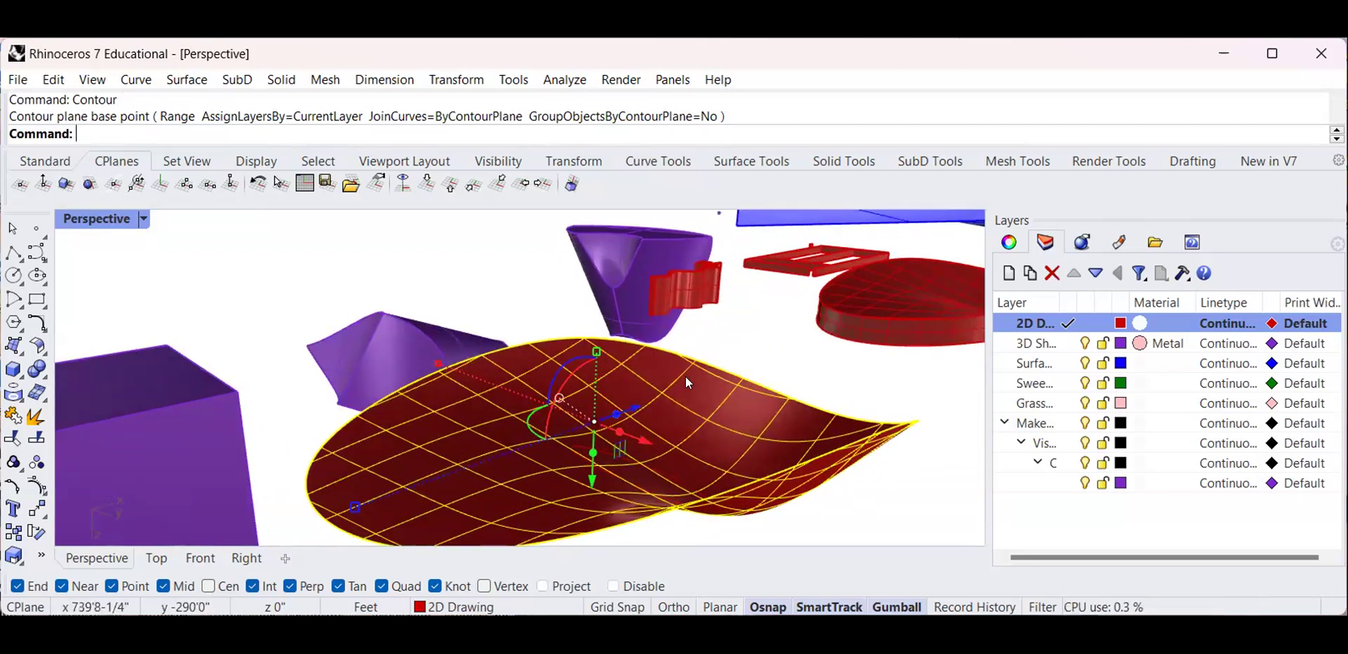
key(ctrl+z)
click(801, 368)
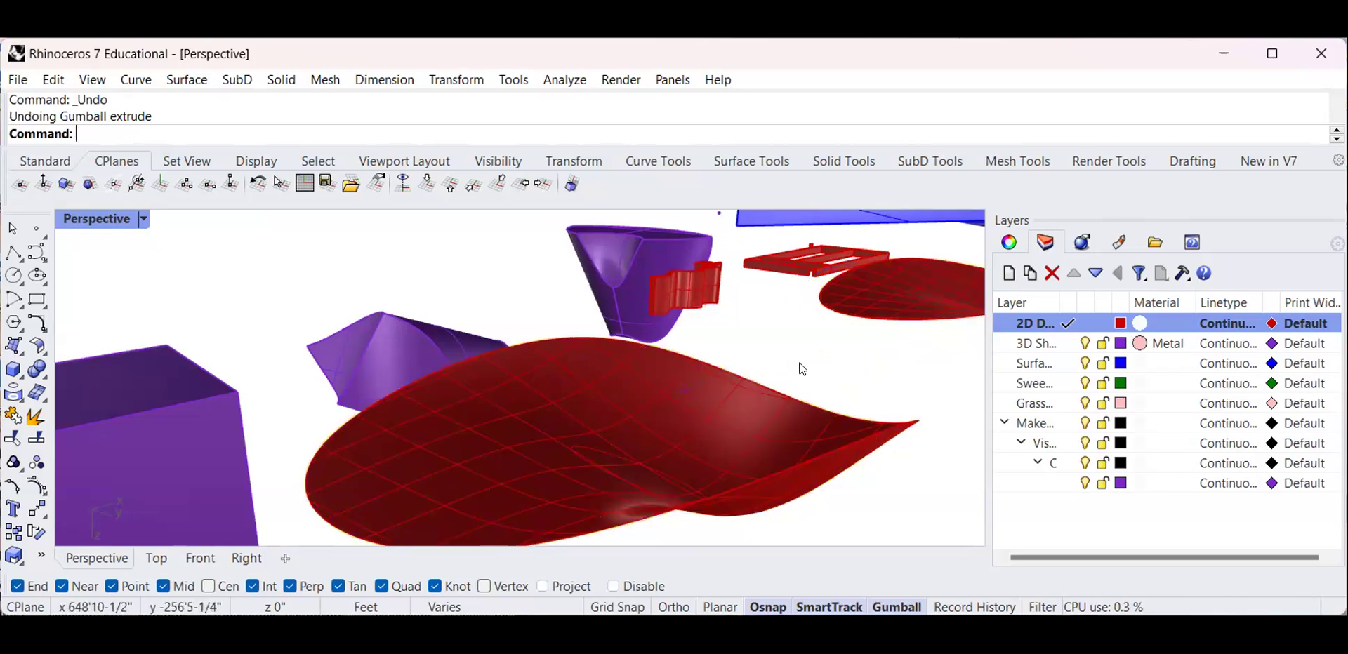
Run Contour on the original patch surface, picking a base point near the inner curve and a direction perpendicular to the contour planes
click(833, 425)
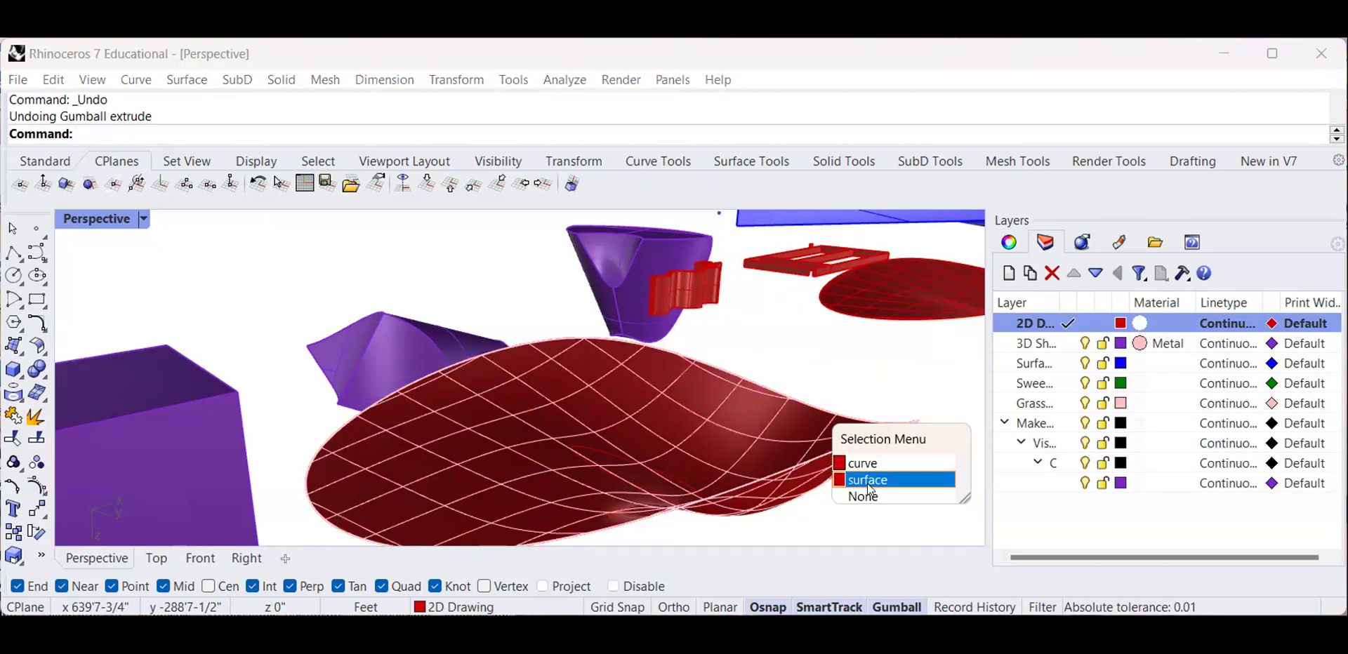
click(857, 466)
text(Contr)
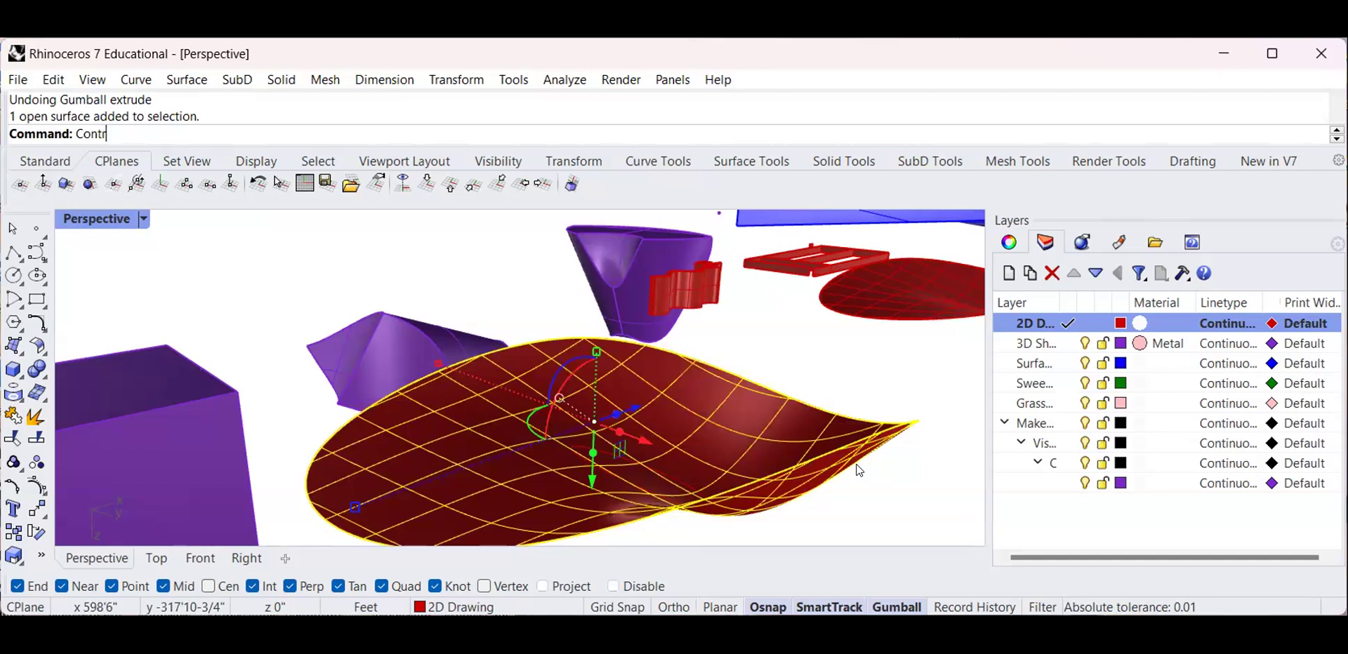
key(Return)
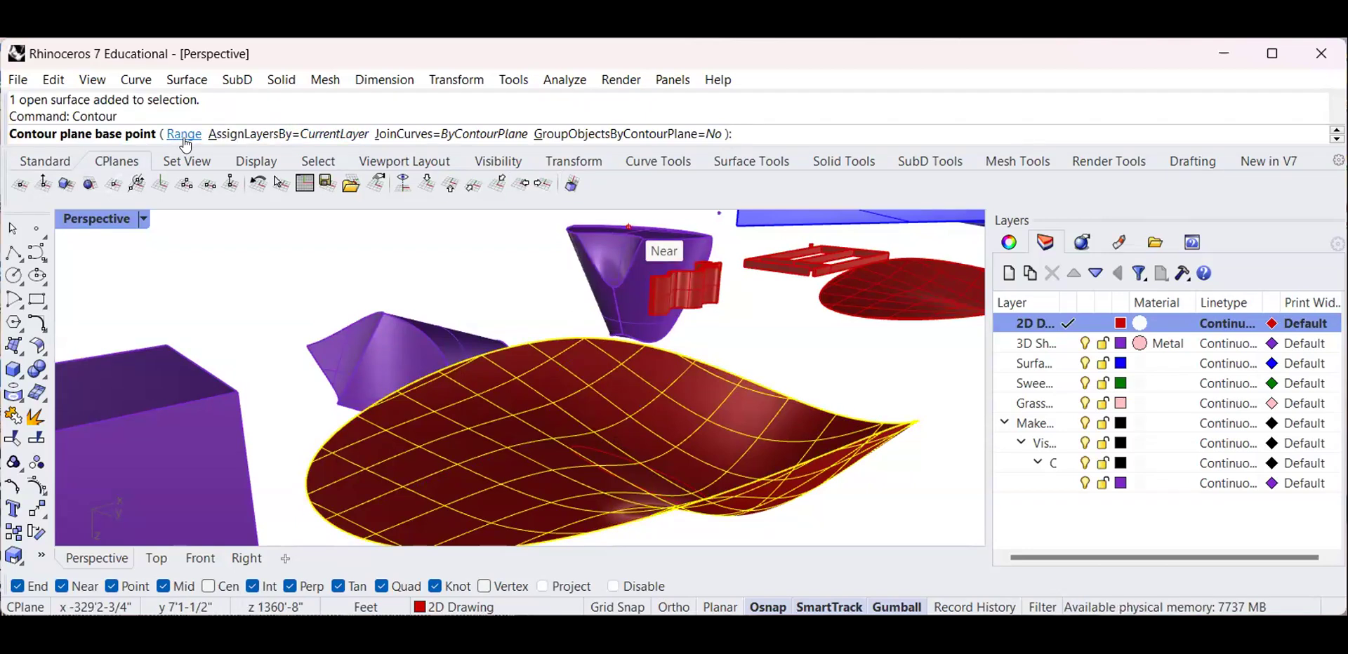
click(573, 446)
right_drag(572, 469, 590, 388)
scroll(565, 450, up, 4)
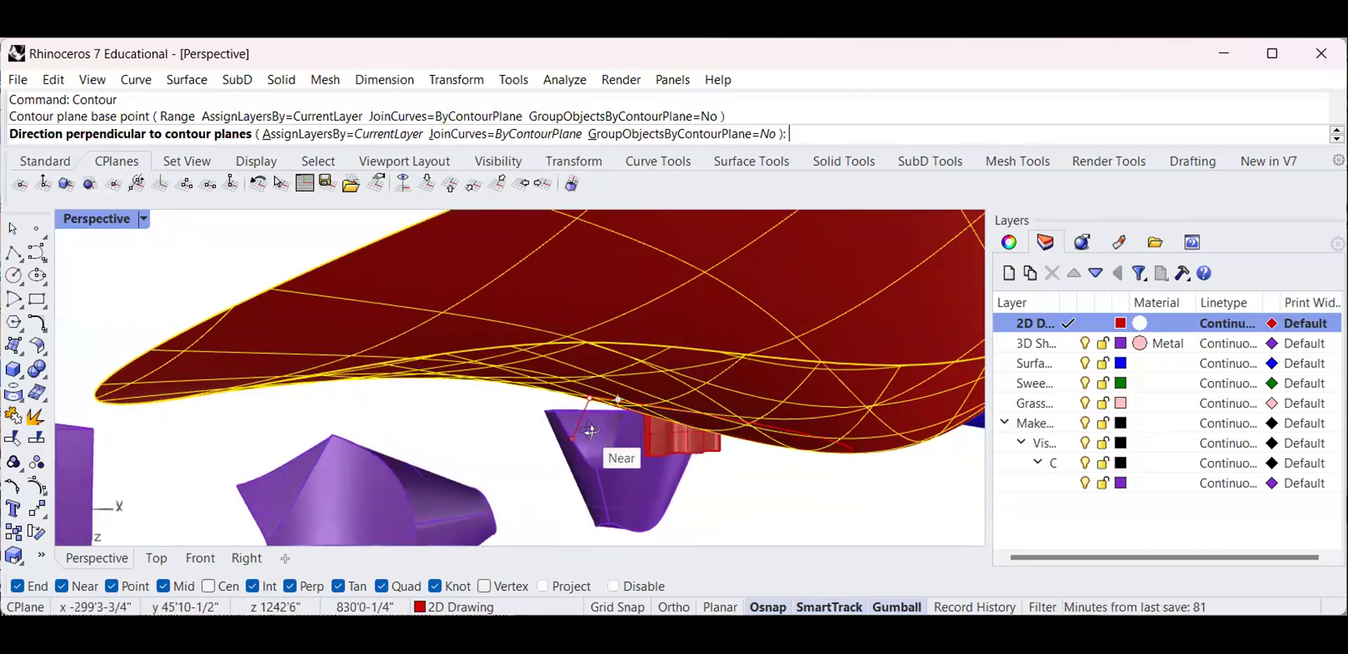
click(591, 454)
right_drag(535, 491, 597, 379)
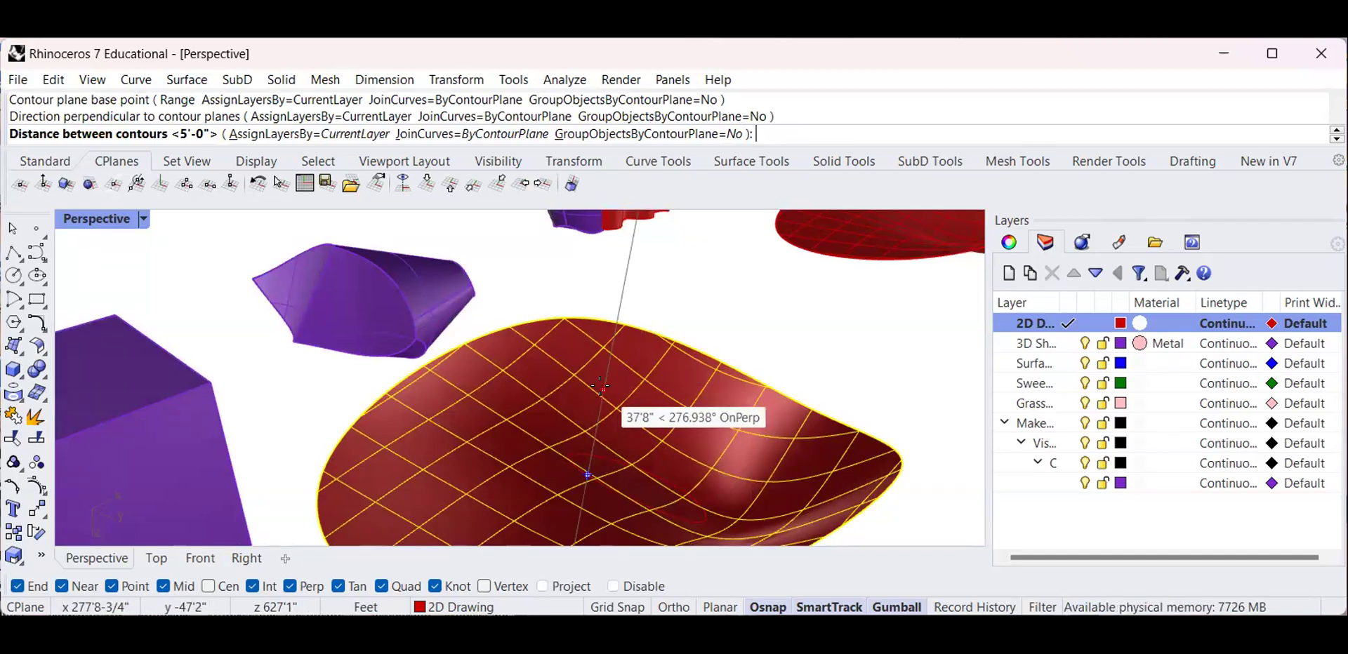
Generate the contours with a spacing of 5" and undo the result
text(12)
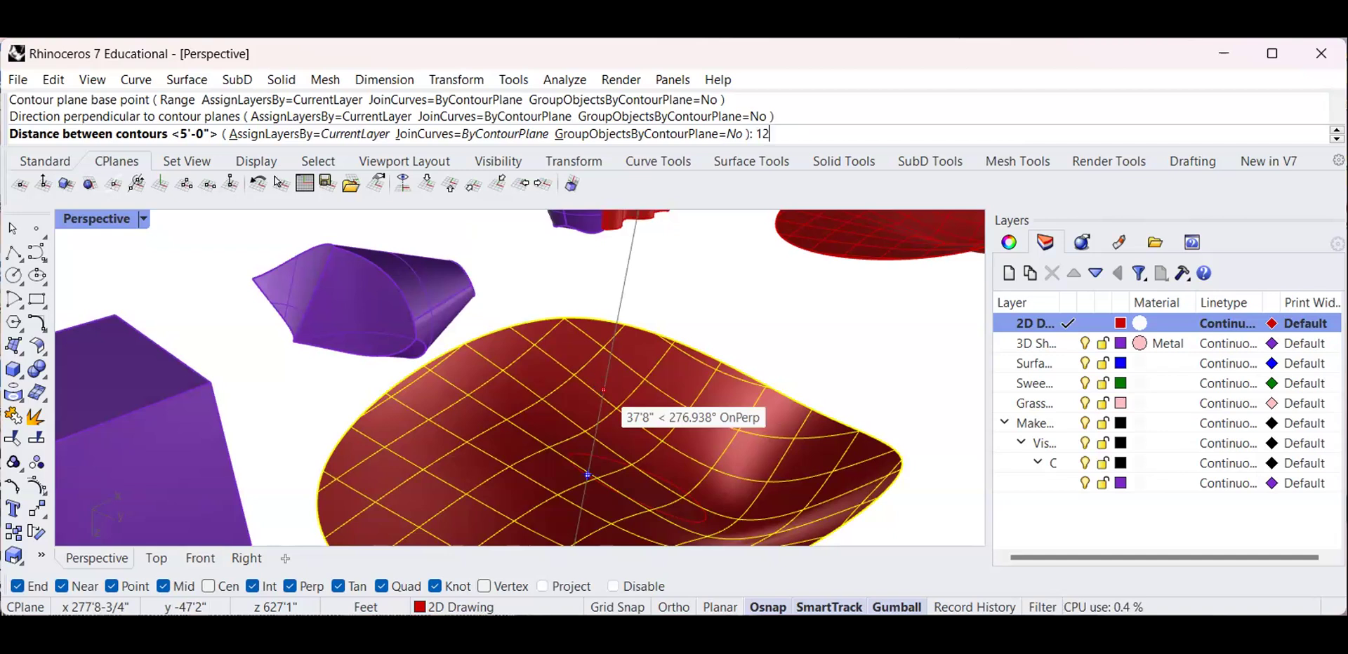
key(BackSpace)
text(5")
key(Return)
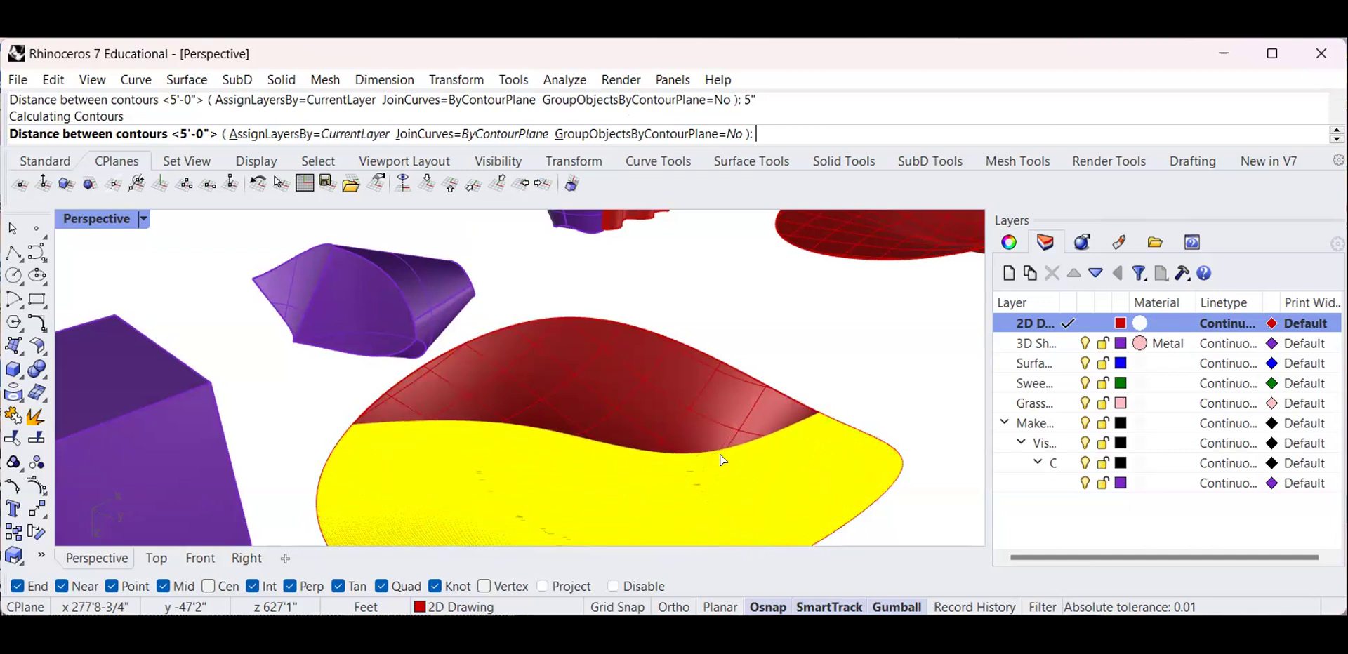
mouse_move(602, 430)
right_down()
mouse_move(618, 421)
mouse_move(602, 394)
mouse_move(613, 428)
right_up()
key(ctrl+z)
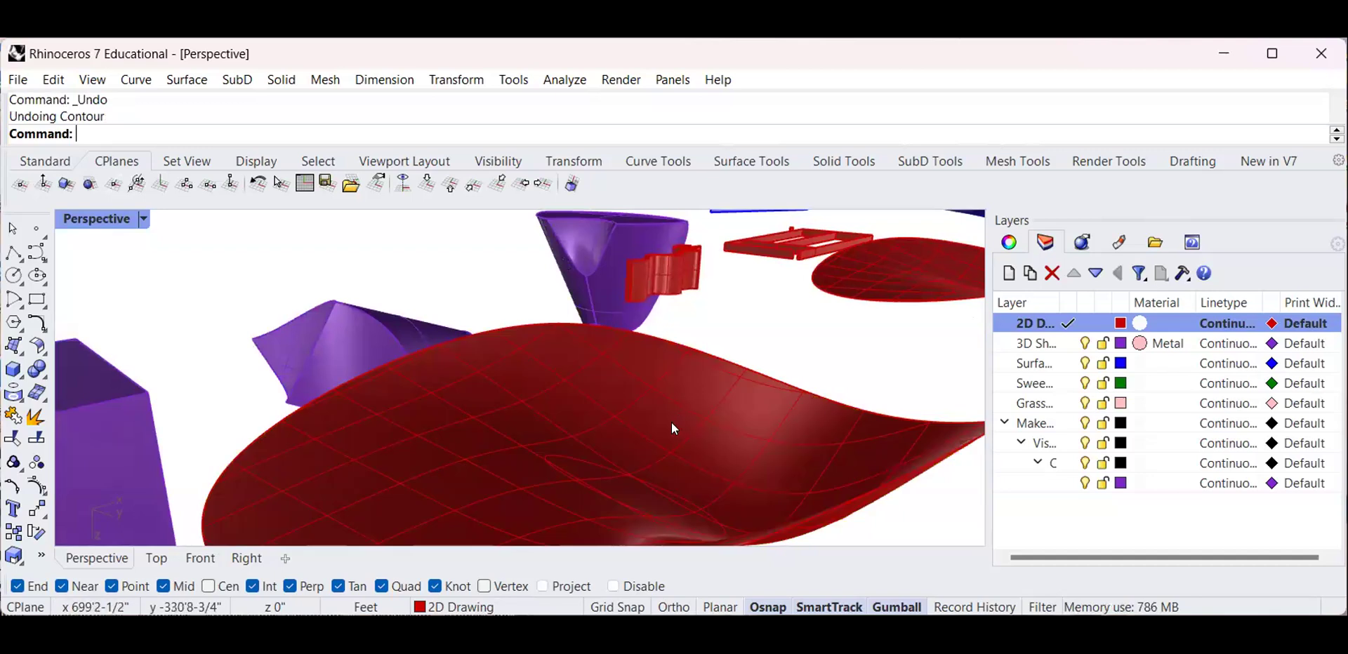
Start Contour again on the original patch surface and place the contour plane base point at the end of the inner curve
key(Return)
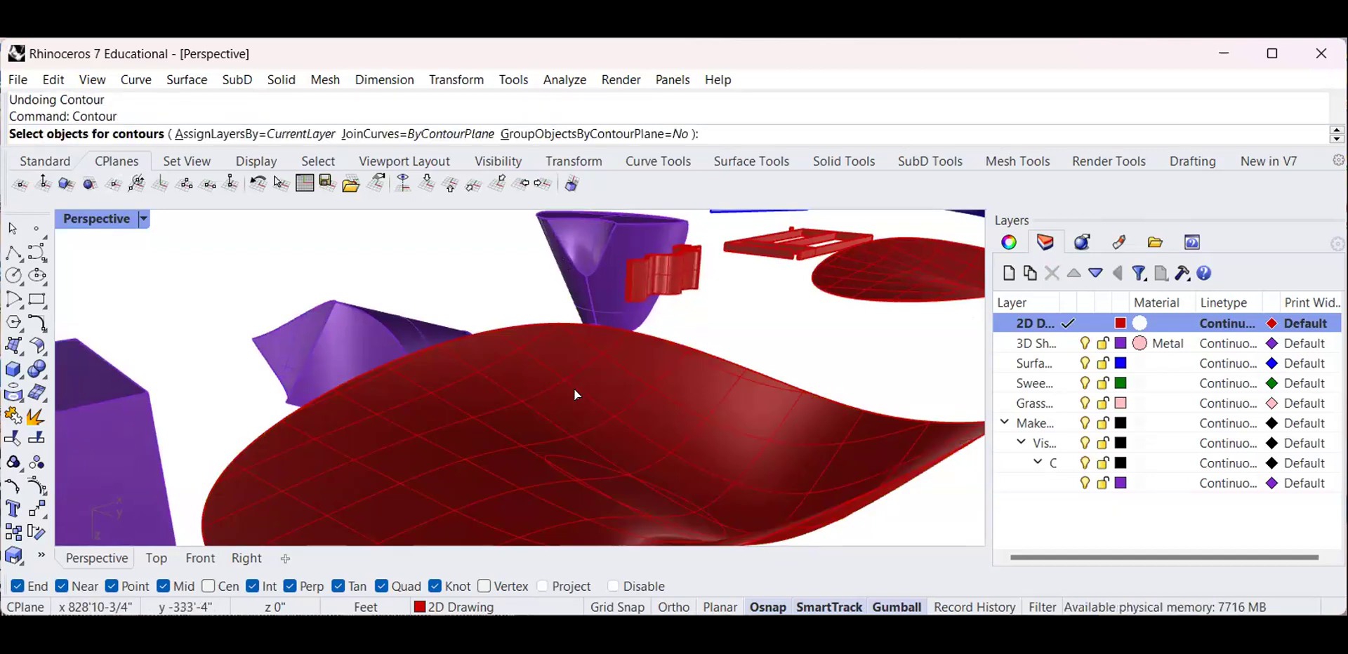
click(575, 389)
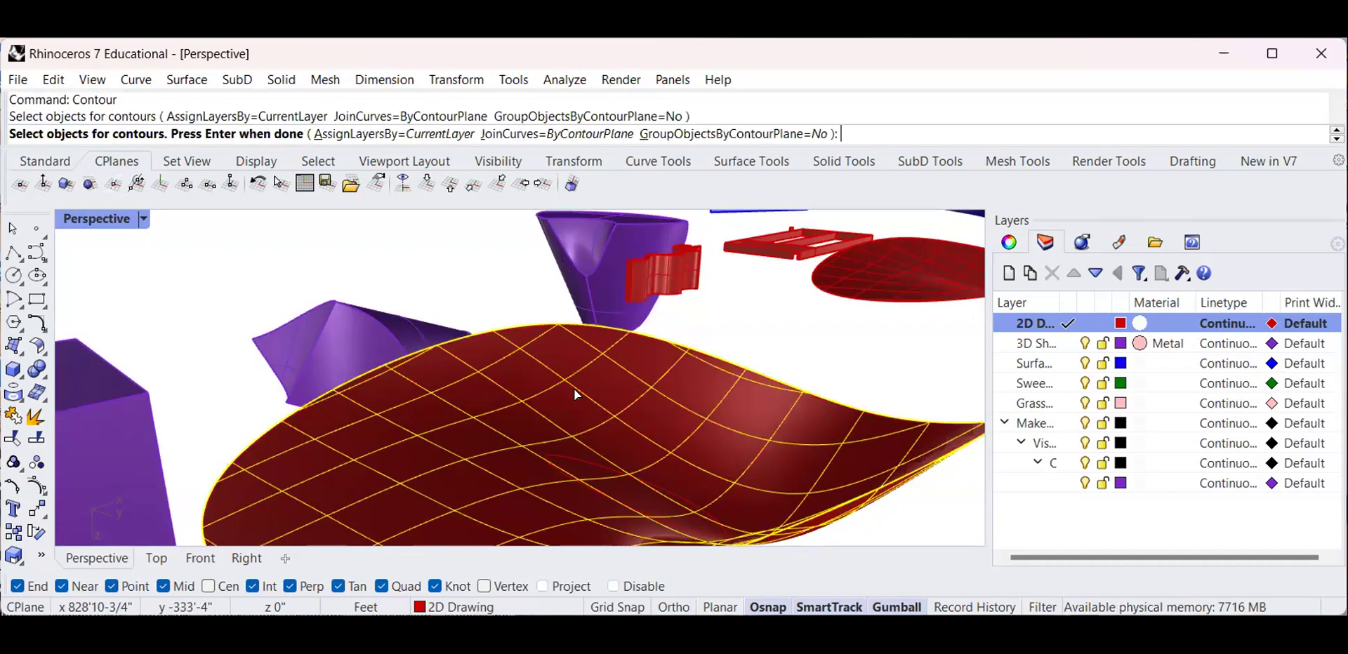
key(Return)
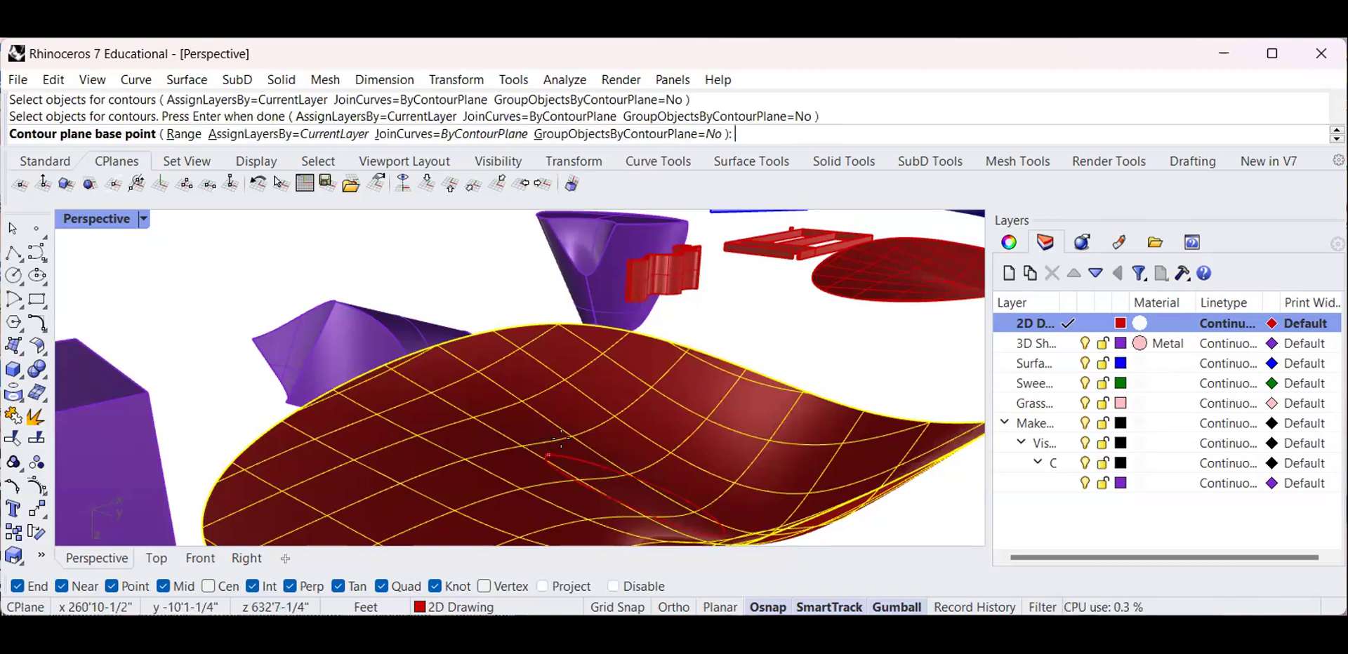
click(542, 457)
Set the contour direction vertically below the base point, generate the contours with a 5" spacing and clear the selection
scroll(540, 457, down, 6)
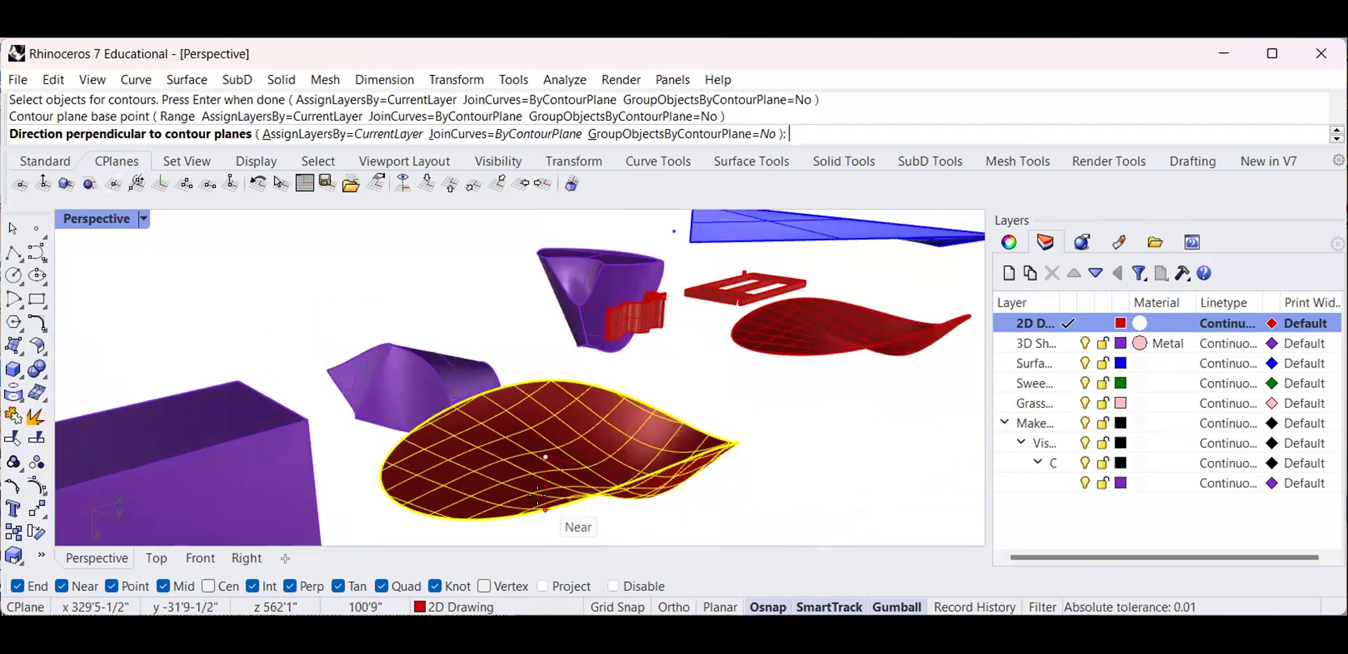
right_drag(543, 489, 534, 472)
scroll(534, 472, up, 5)
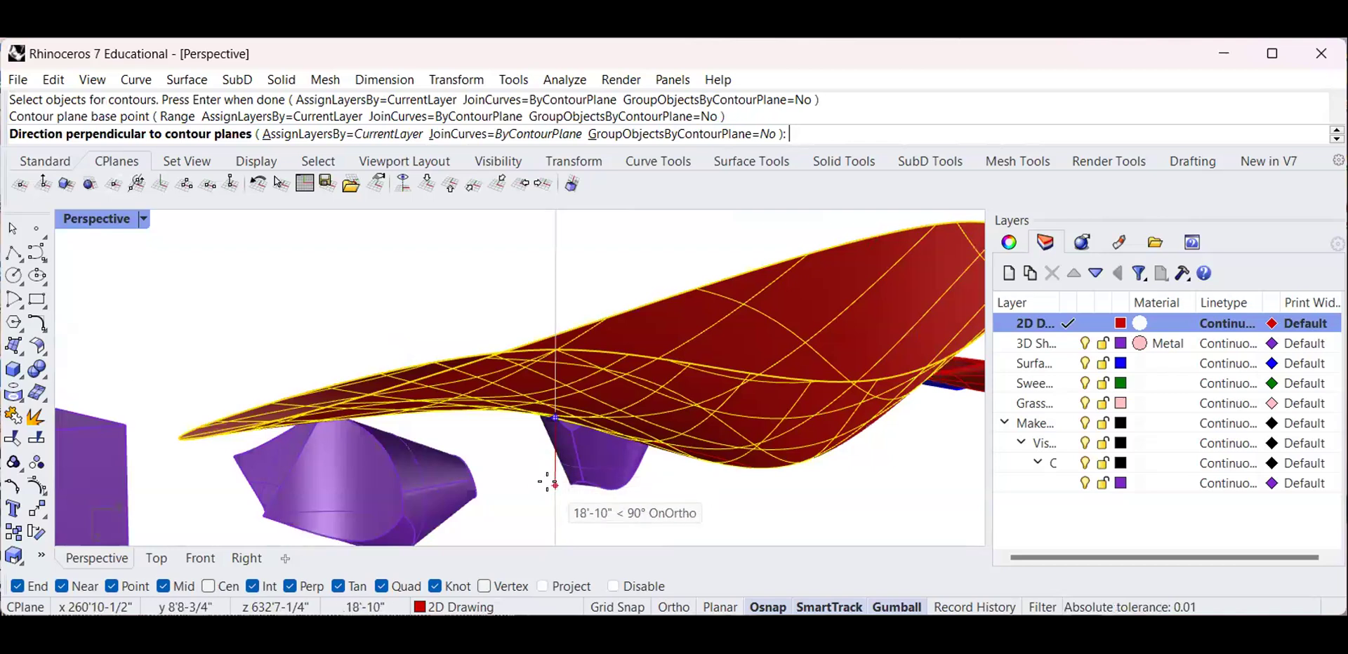
click(547, 483)
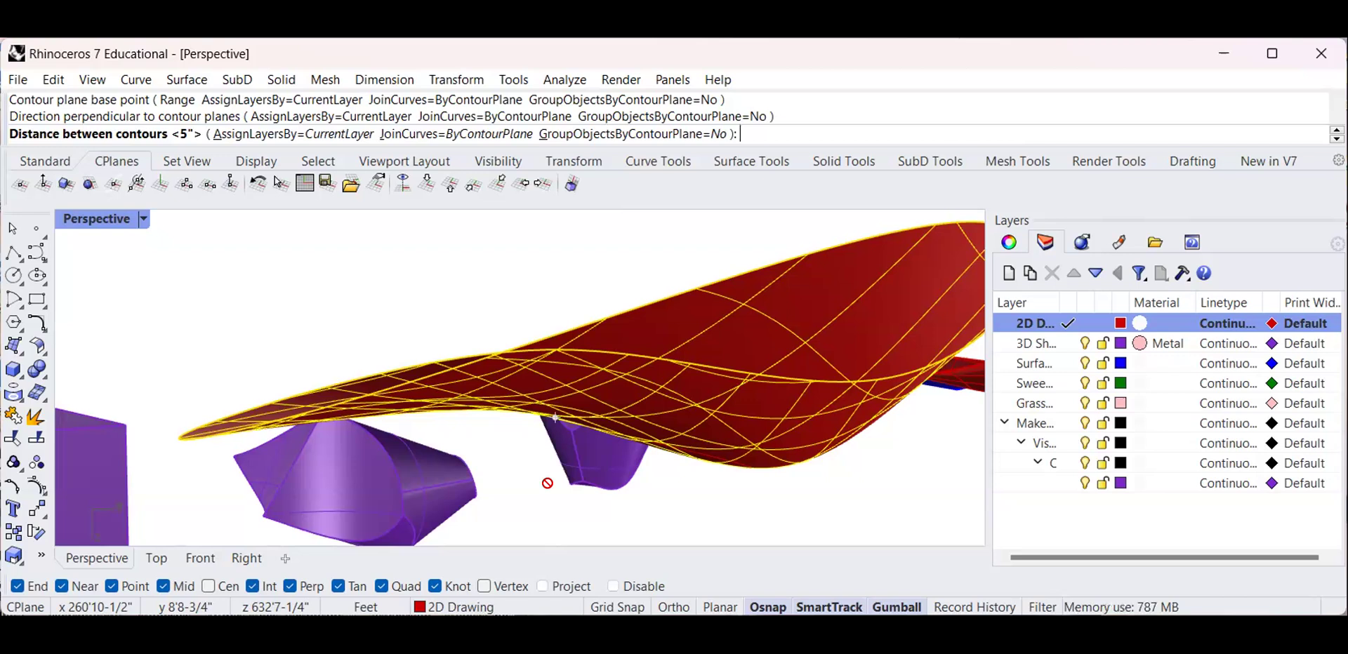
key(Return)
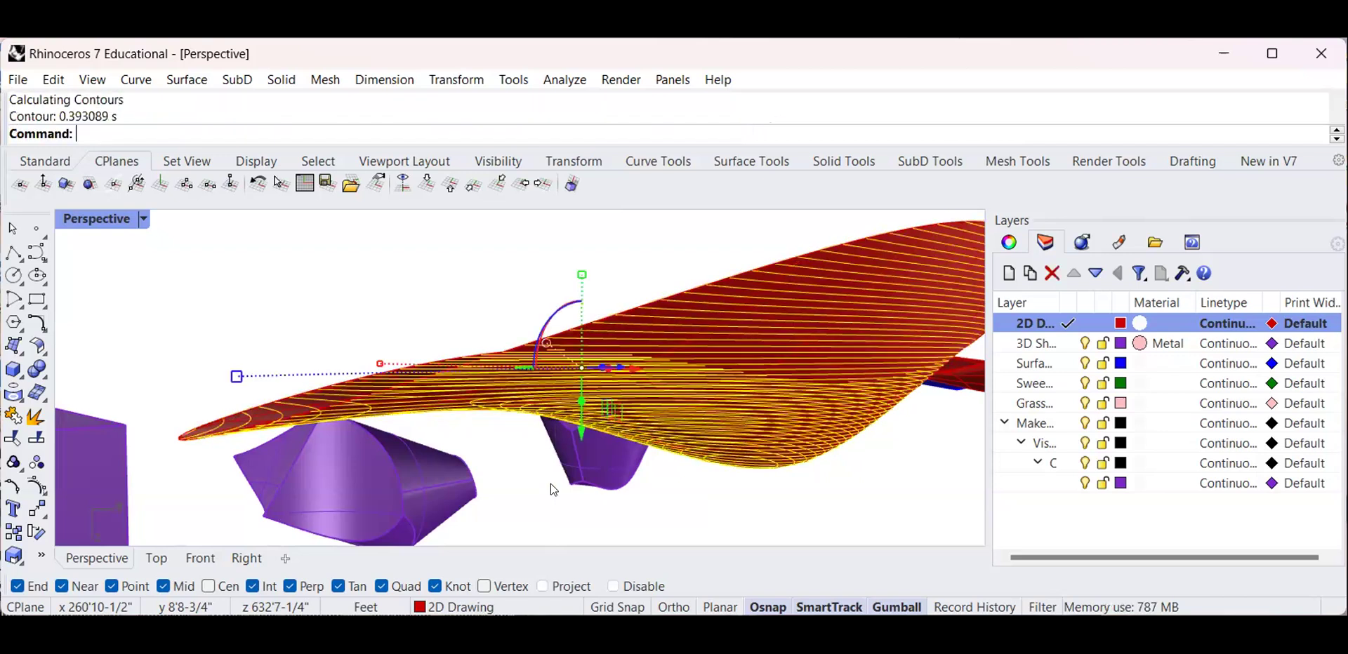
right_drag(613, 453, 631, 435)
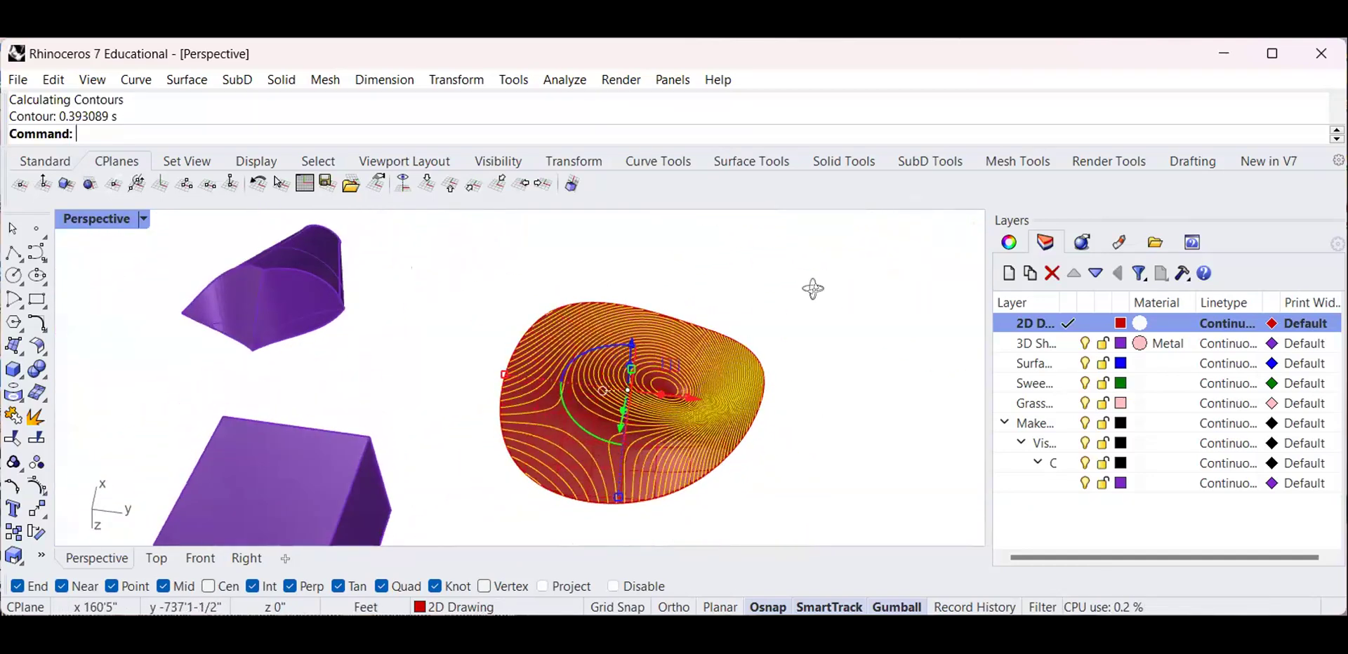
key(Escape)
Examine the contour lines across the patch surface from several angles, close up and from farther away
scroll(620, 398, up, 4)
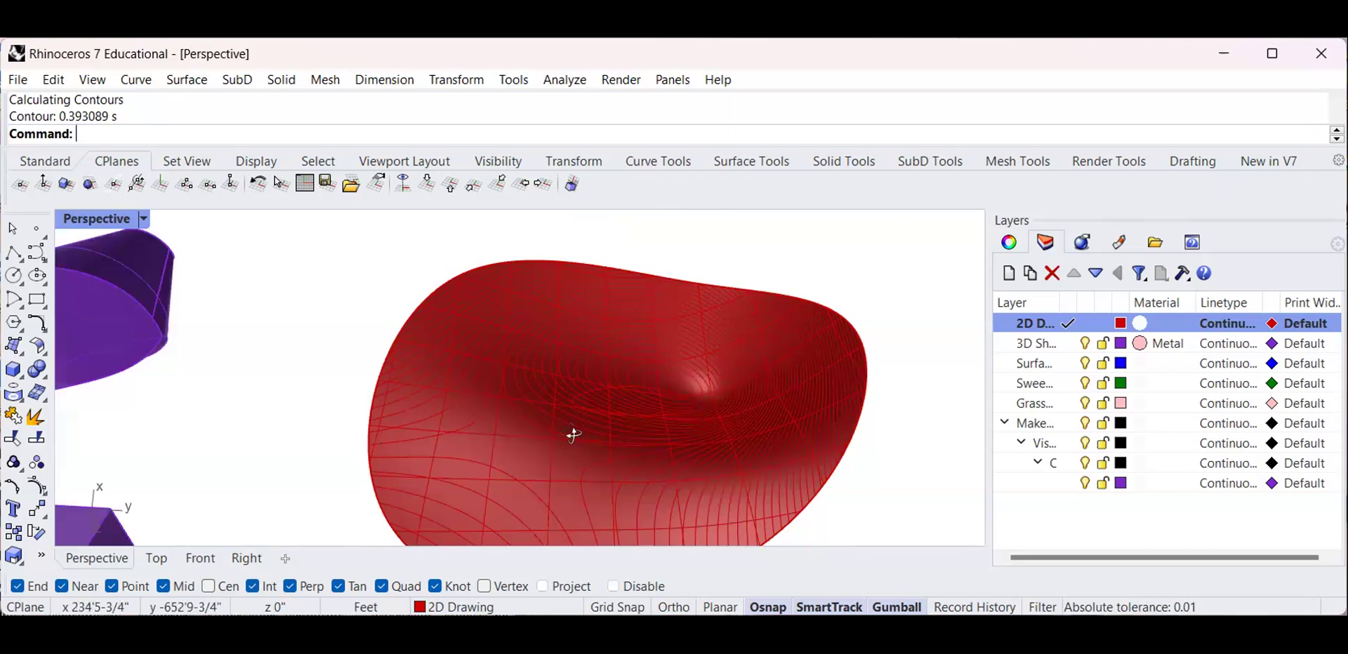
scroll(572, 431, down, 4)
right_drag(667, 386, 610, 421)
scroll(597, 411, up, 2)
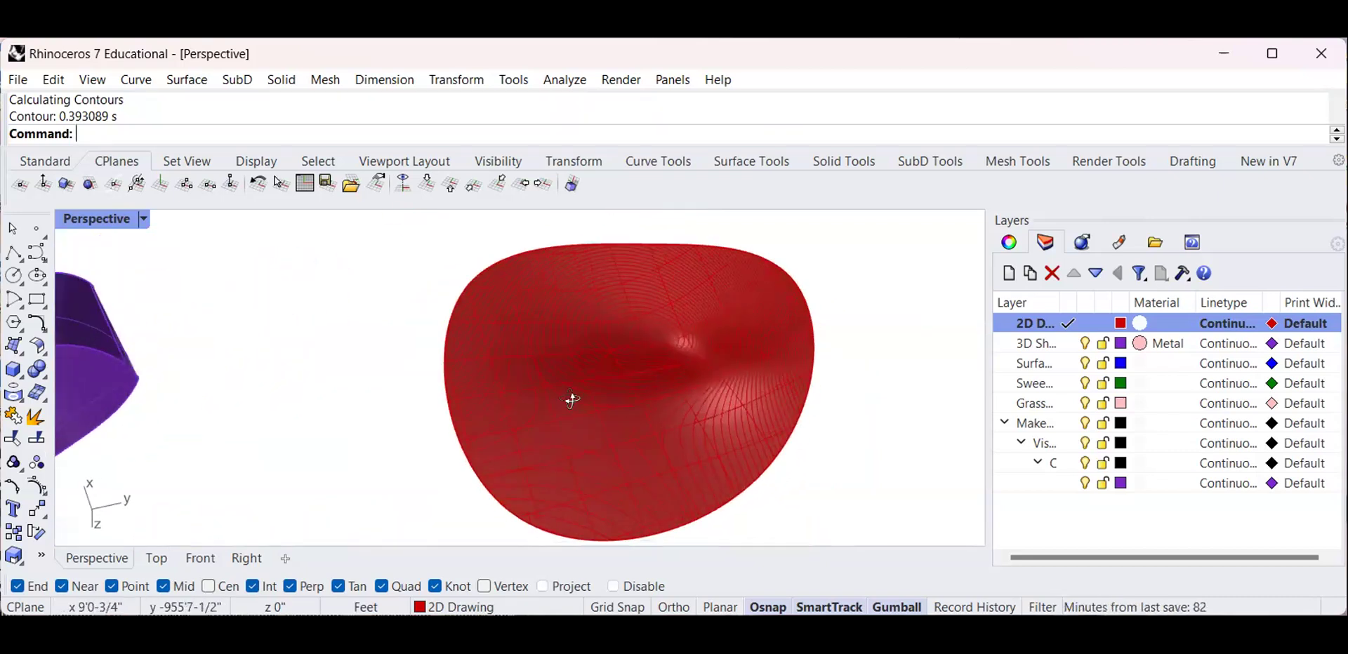
scroll(604, 370, down, 5)
right_drag(604, 370, 600, 498)
scroll(588, 373, up, 5)
scroll(594, 441, up, 5)
scroll(618, 432, down, 6)
scroll(600, 498, up, 3)
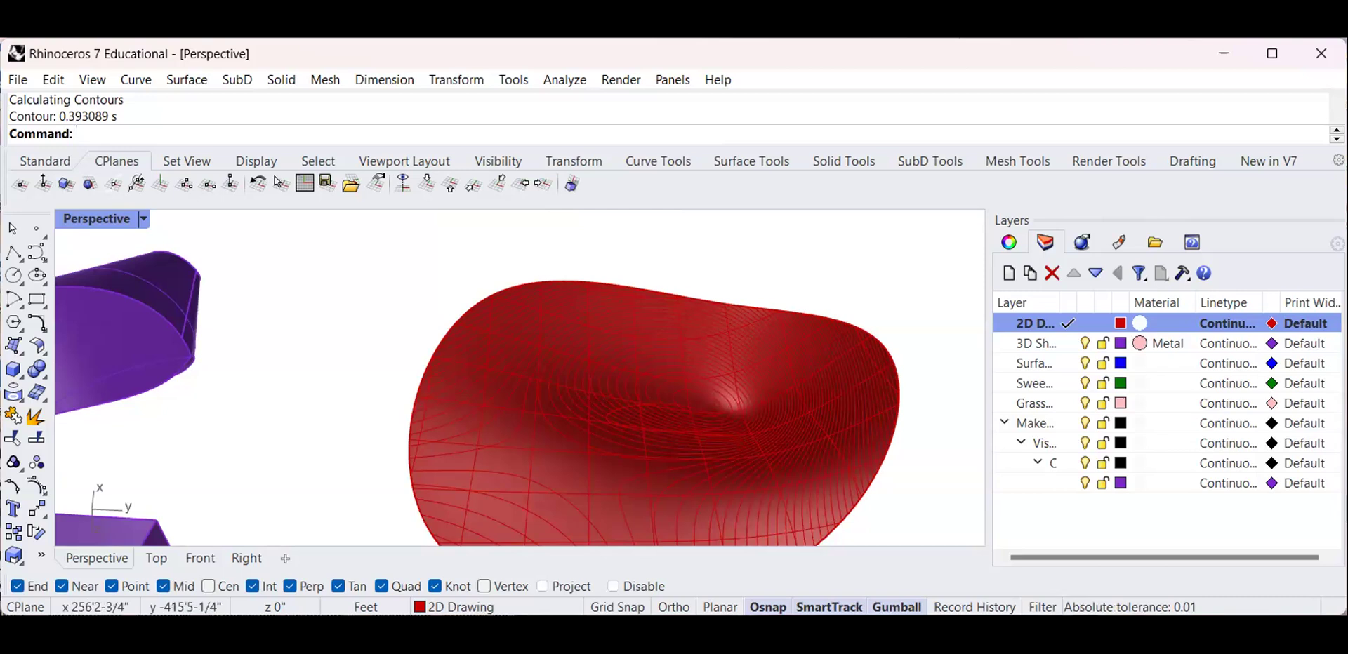
scroll(848, 191, down, 2)
mouse_move(596, 448)
ctrl+right_down()
mouse_move(646, 379)
mouse_move(611, 445)
mouse_move(590, 379)
mouse_move(579, 451)
ctrl+right_up()
scroll(579, 450, up, 3)
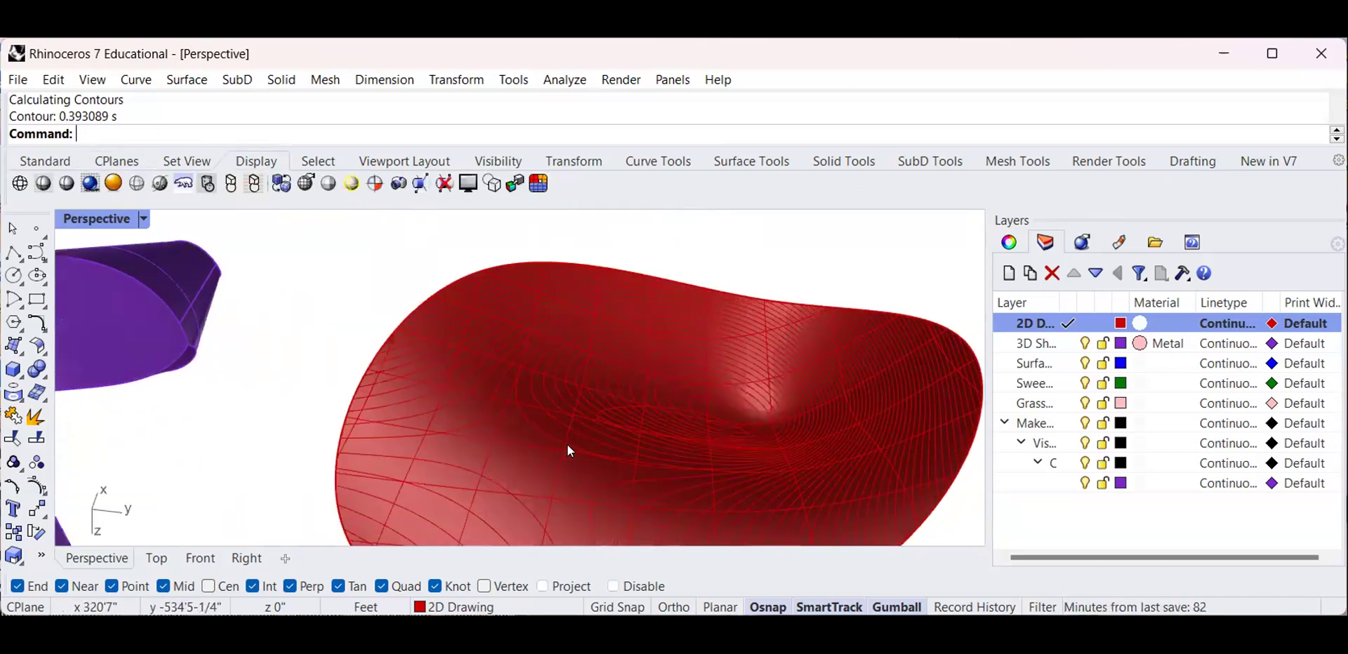